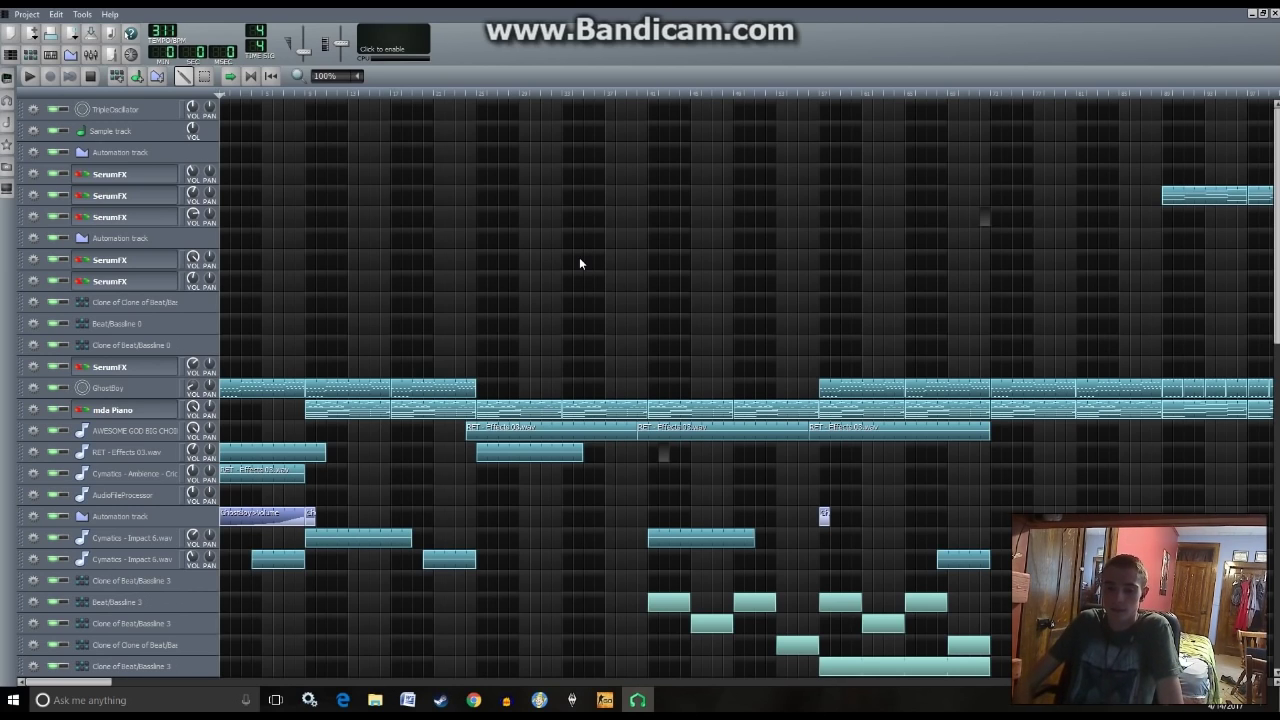
- Survey the song arrangement from the intro past the second build-up, including the empty section that follows it
left_click_drag(53, 683, 563, 660)
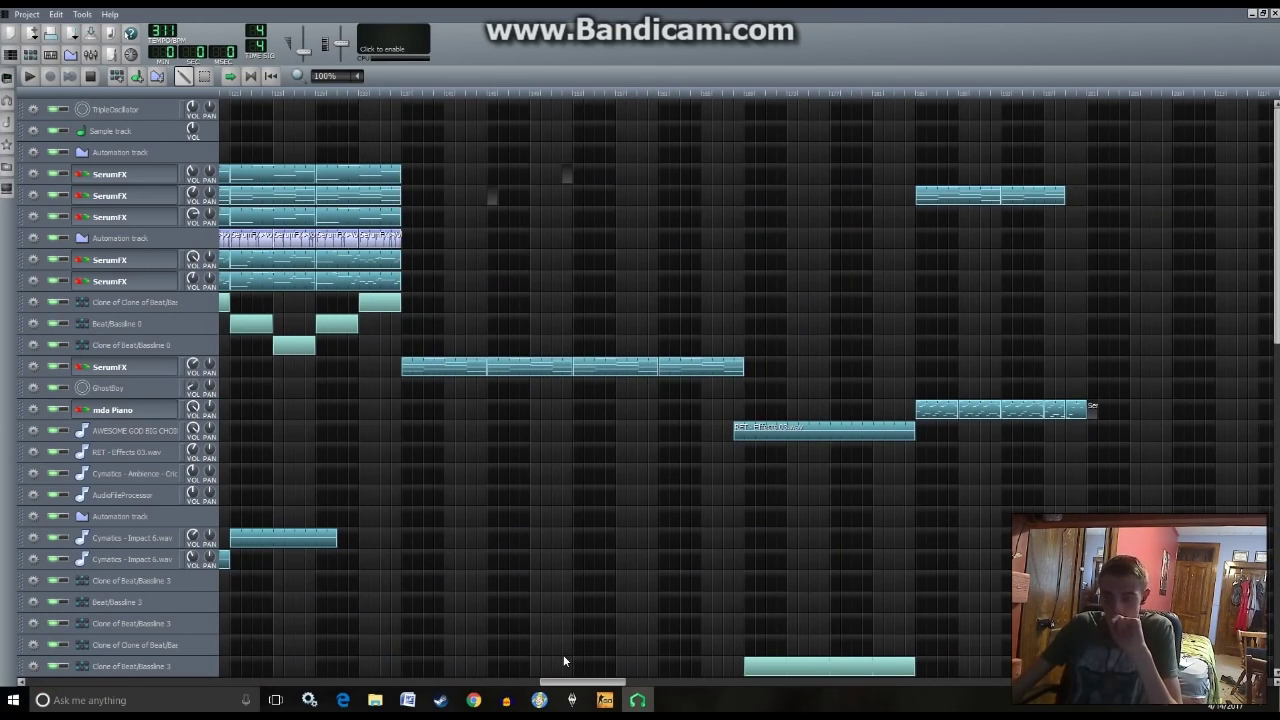
left_click_drag(562, 656, 806, 660)
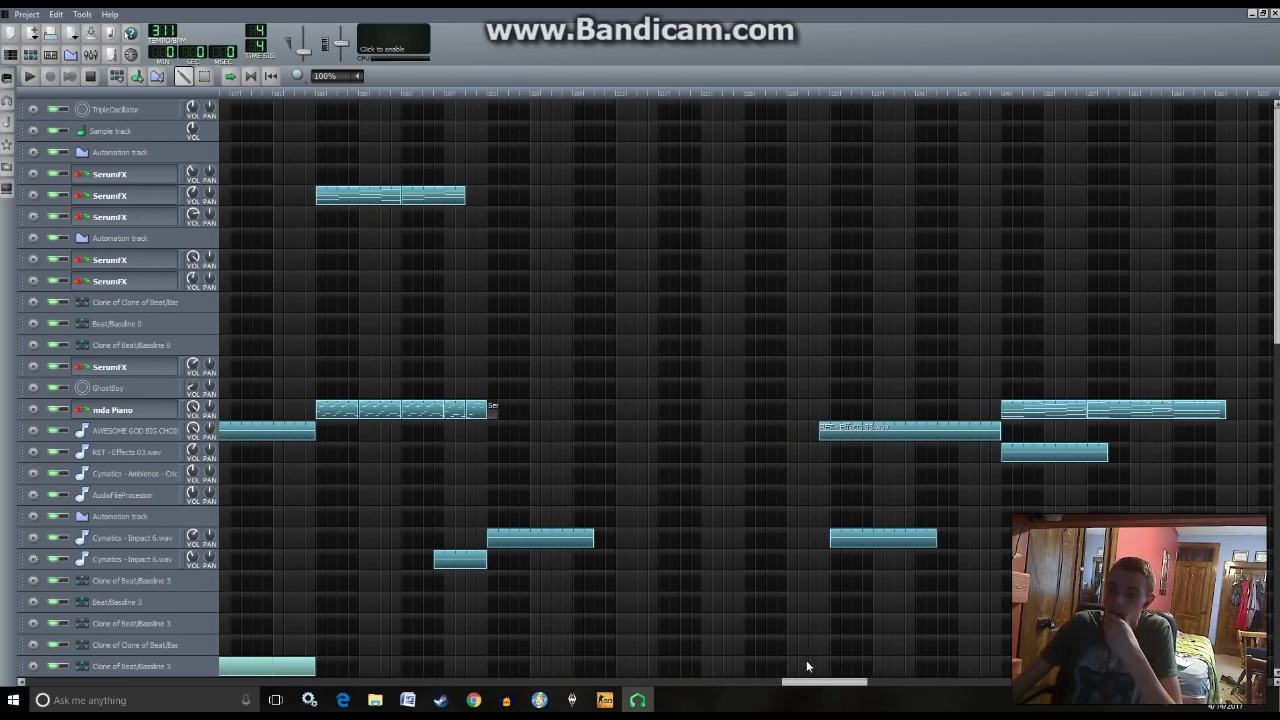
scroll(957, 420, "down", 3)
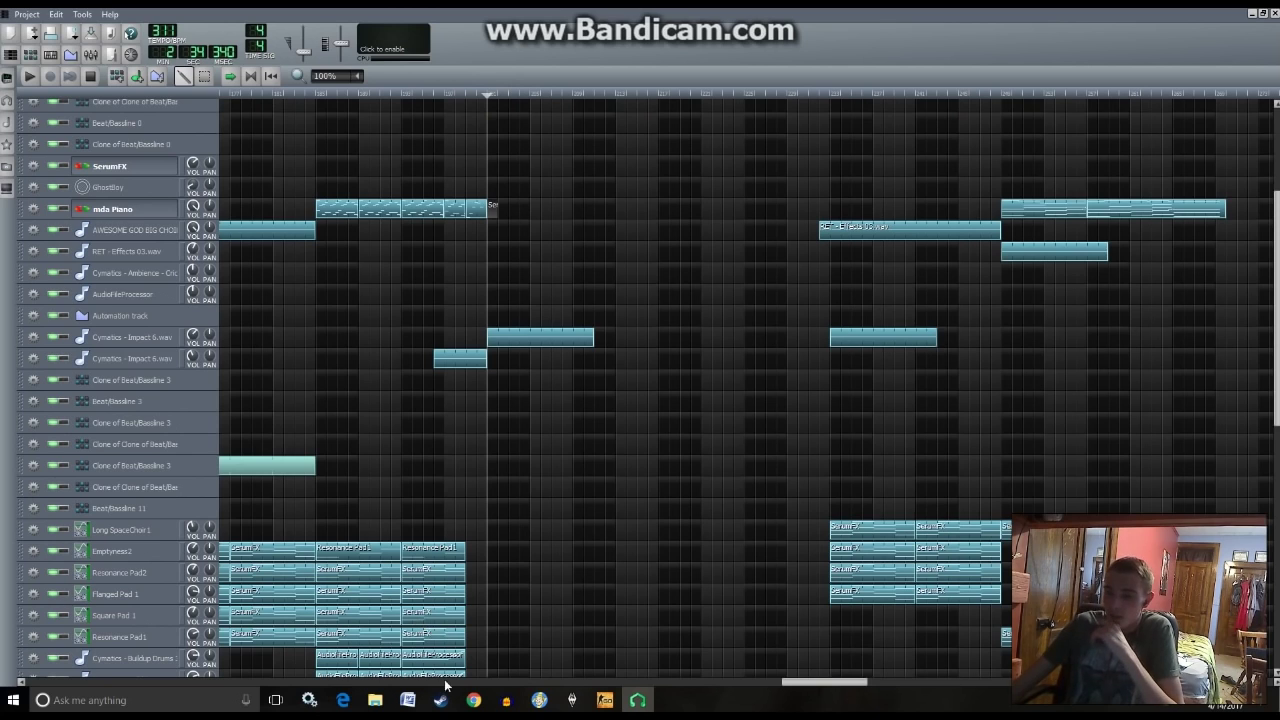
scroll(740, 383, "down", 3)
scroll(740, 385, "up", 5)
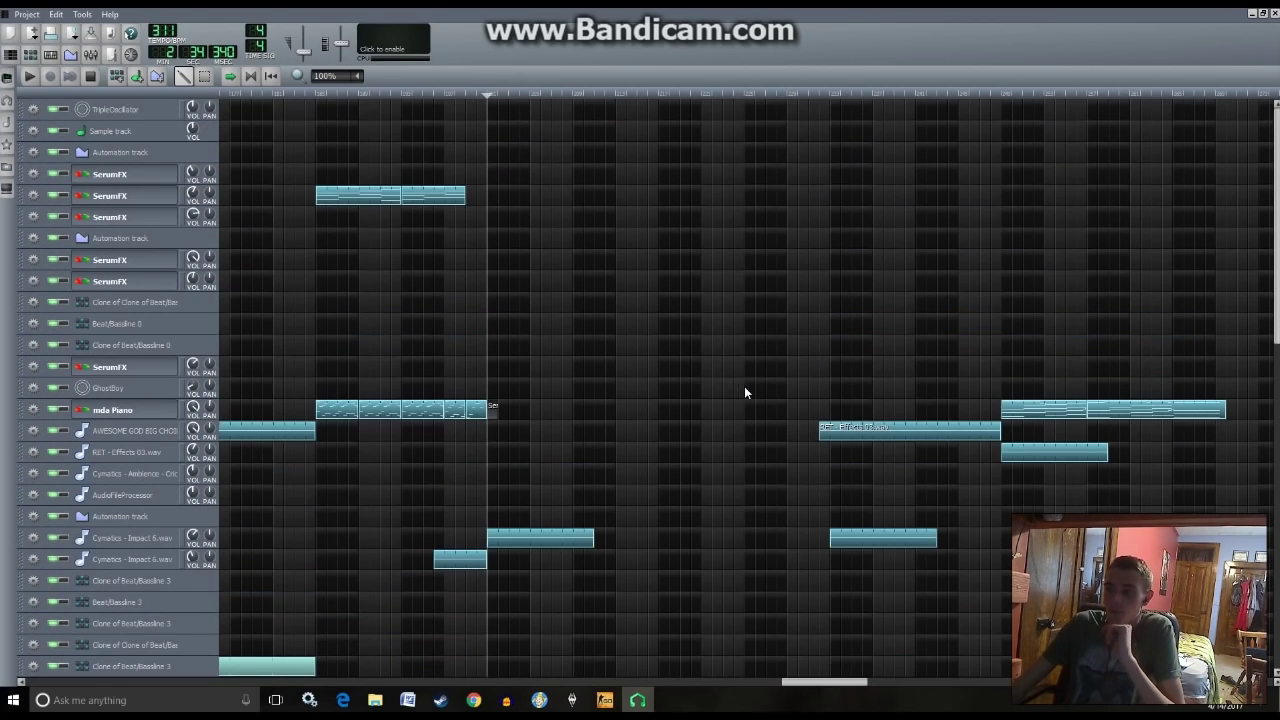
left_click_drag(827, 686, 862, 690)
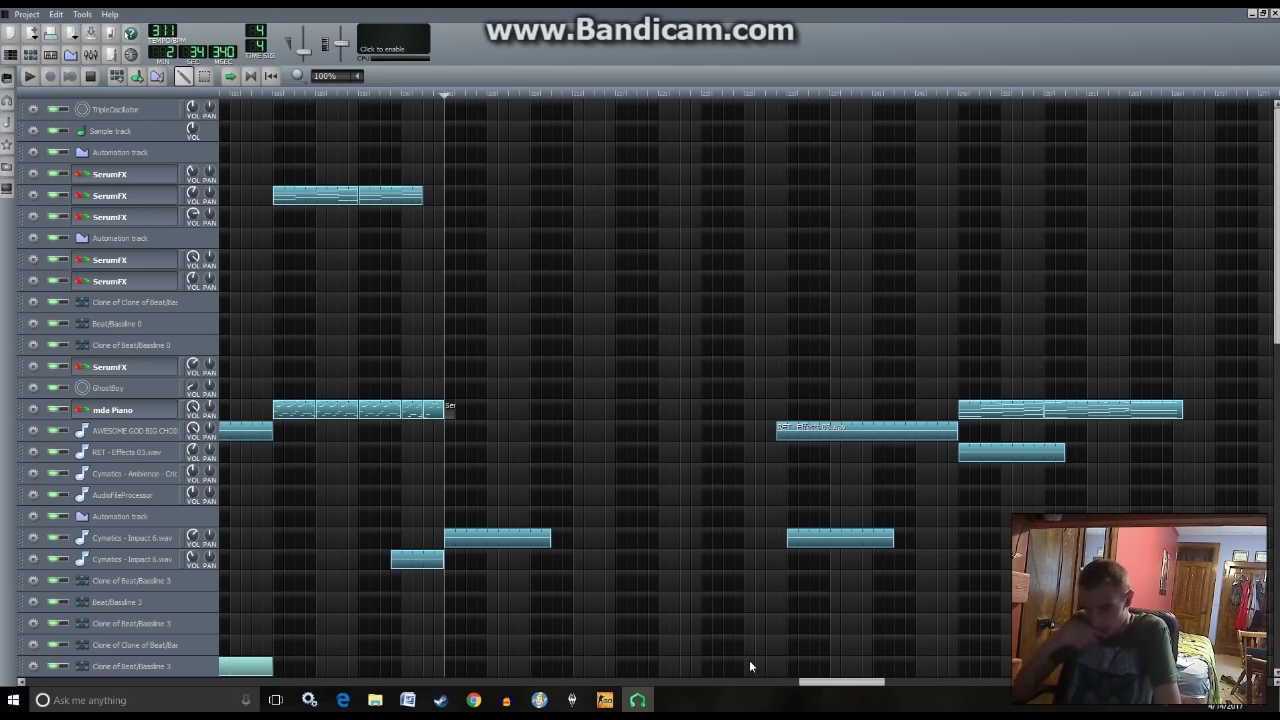
left_click_drag(838, 682, 476, 668)
- Play the song from just before the first drop into the quieter section after it, and stop playback
mouse_move(318, 94)
left_mouse_down()
mouse_move(302, 95)
mouse_move(659, 96)
mouse_move(301, 112)
left_mouse_up()
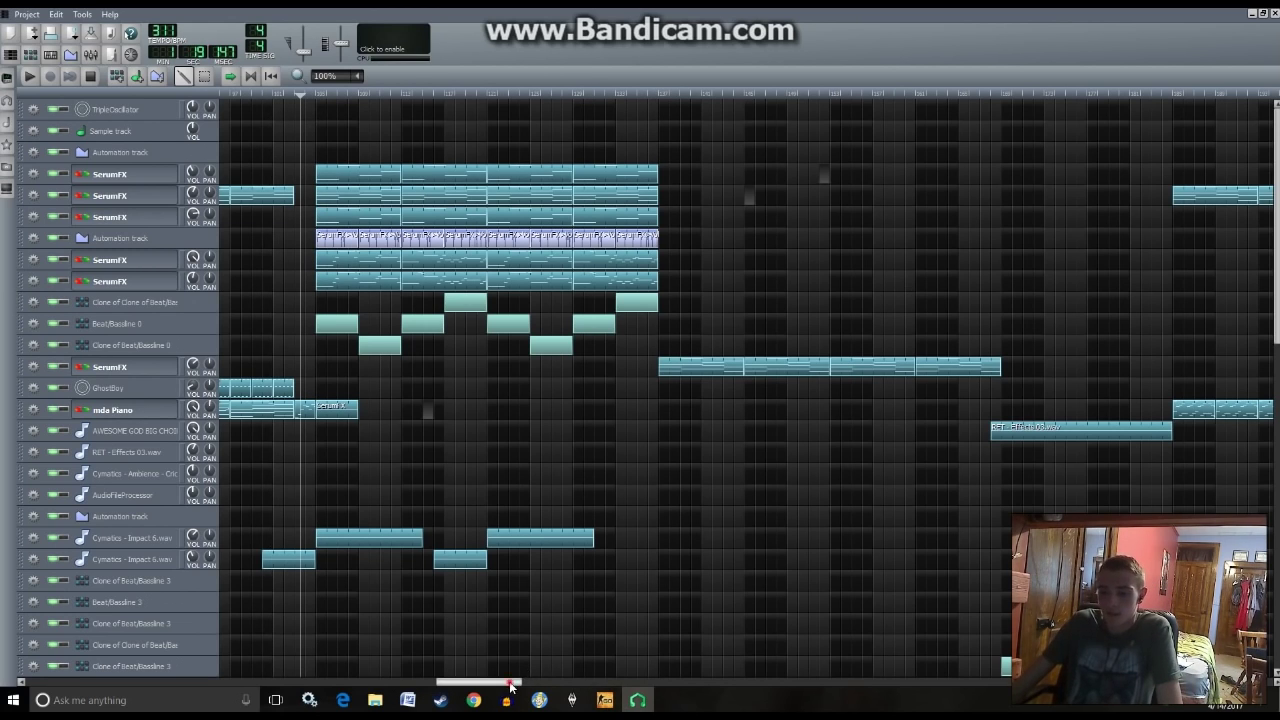
left_click_drag(510, 686, 475, 690)
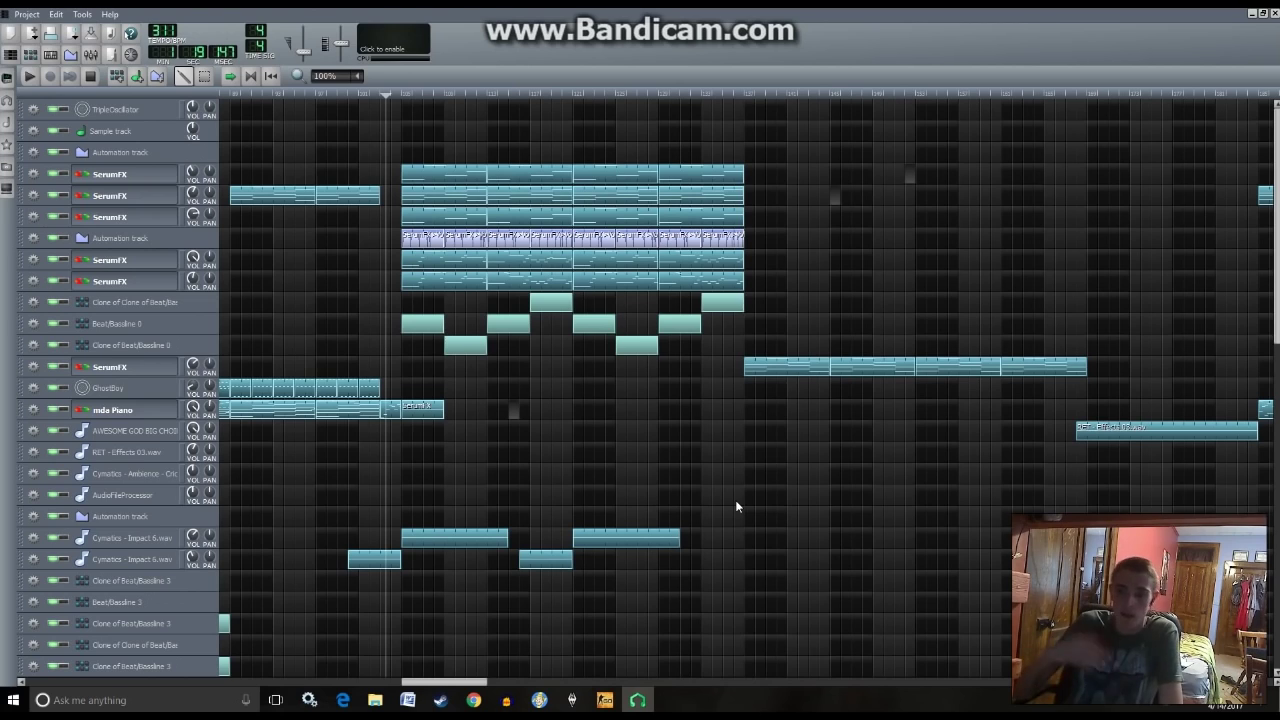
key("space")
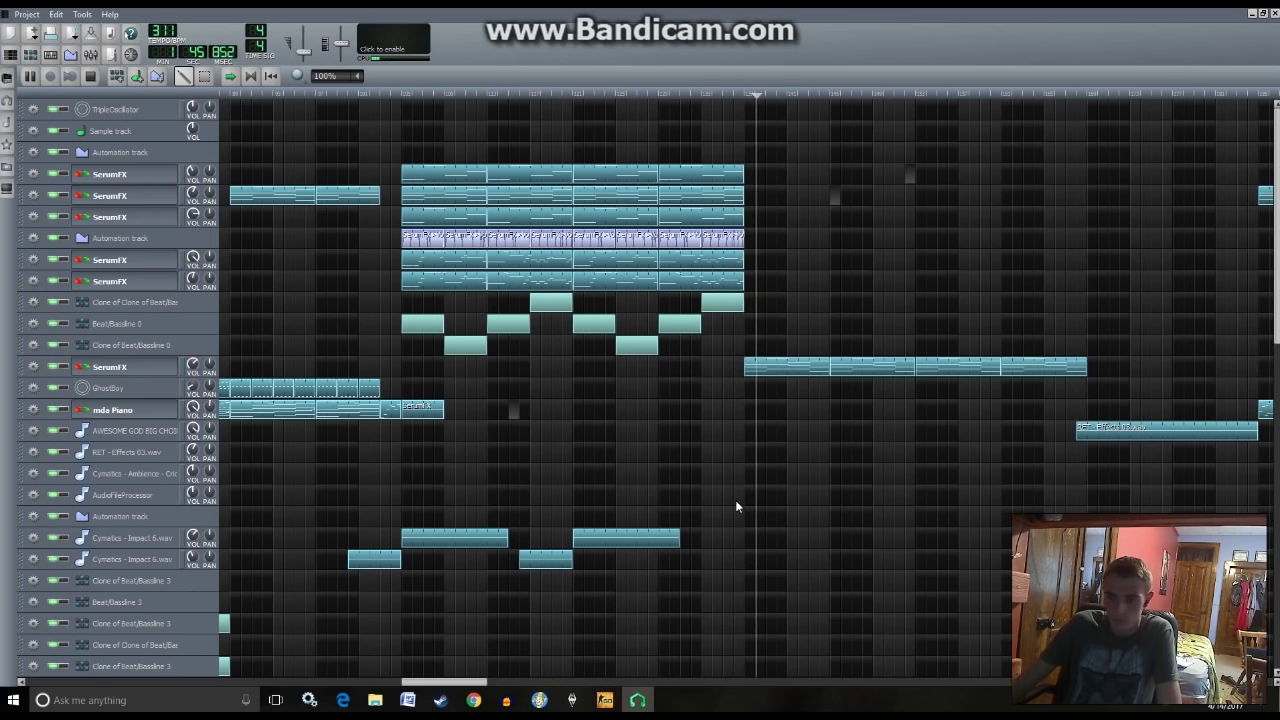
scroll(728, 507, "down", 10)
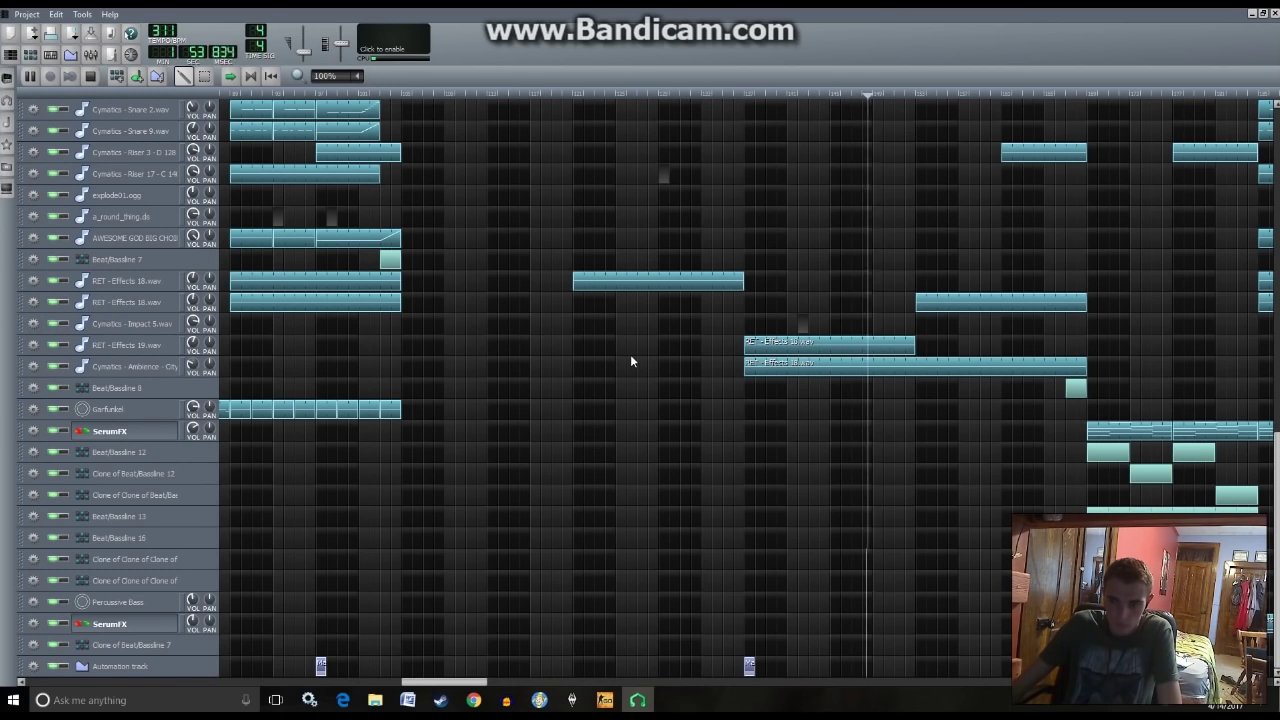
key("space")
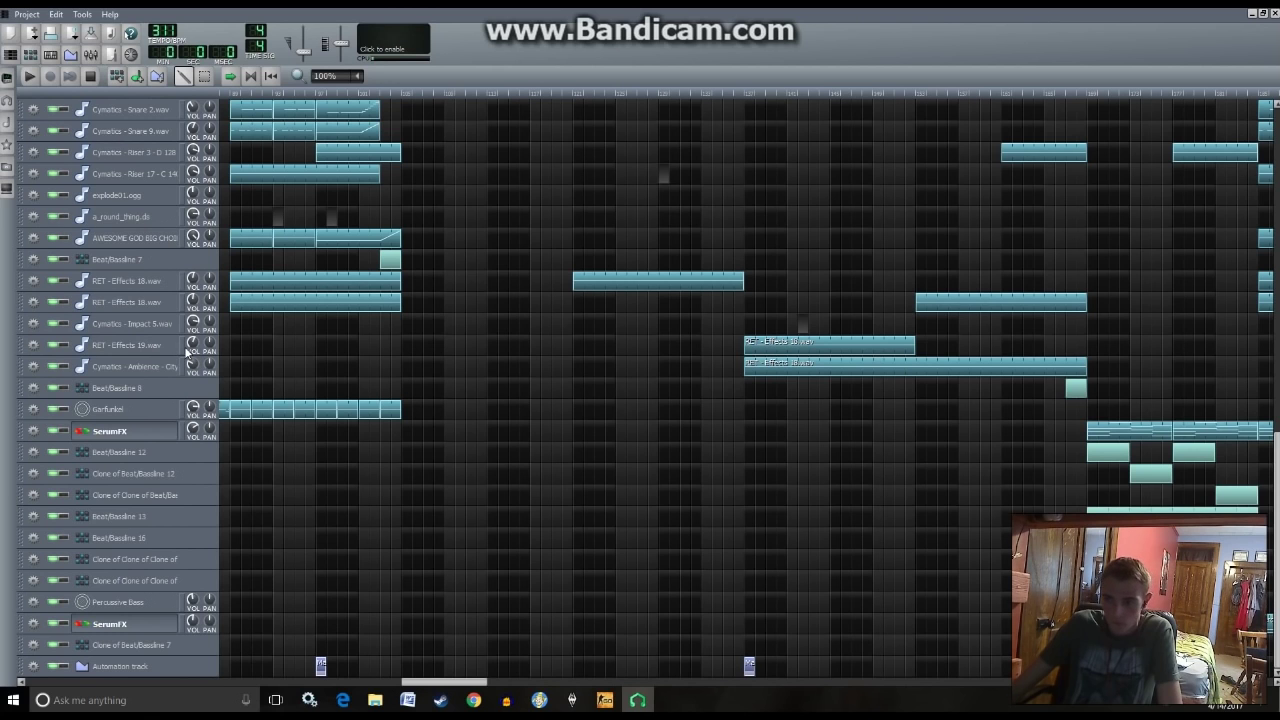
- Play the song through the quieter SerumFX section into the second build-up while following its tracks
left_click_drag(476, 687, 720, 590)
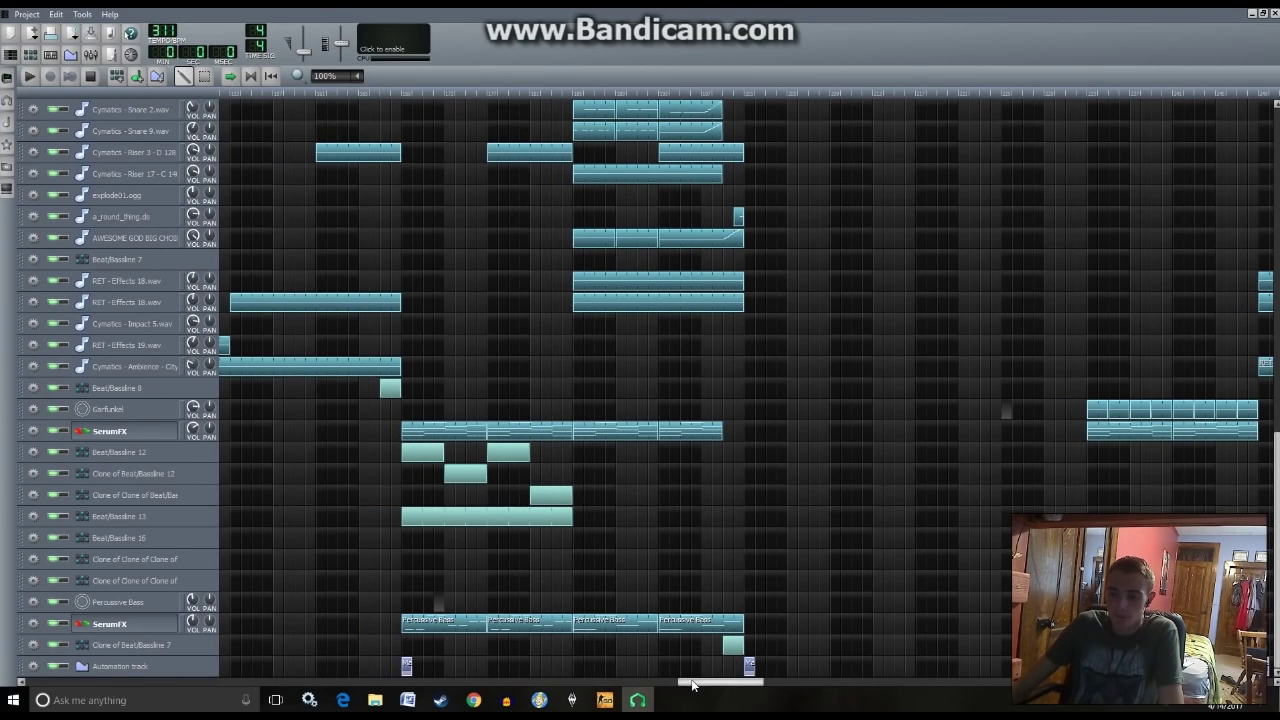
left_click_drag(692, 685, 514, 577)
key("space")
scroll(671, 481, "up", 10)
key("space")
scroll(785, 465, "up", 5)
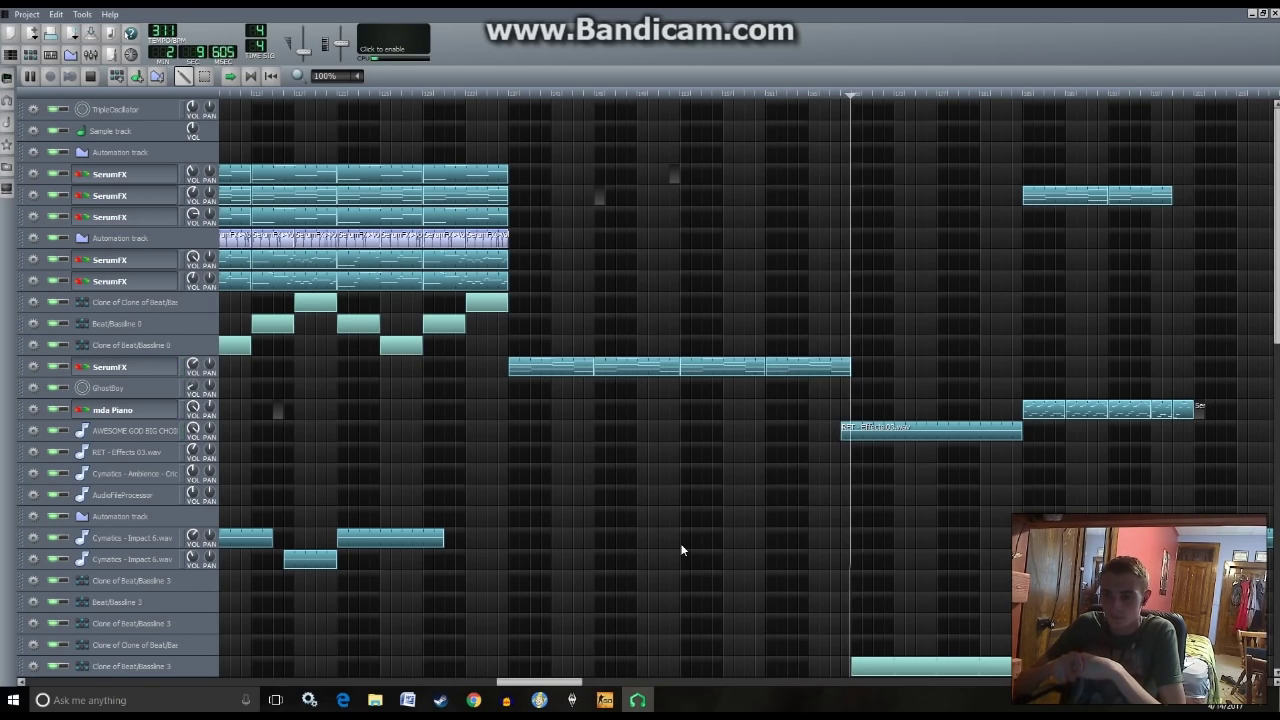
left_click_drag(555, 682, 701, 682)
scroll(954, 361, "down", 10)
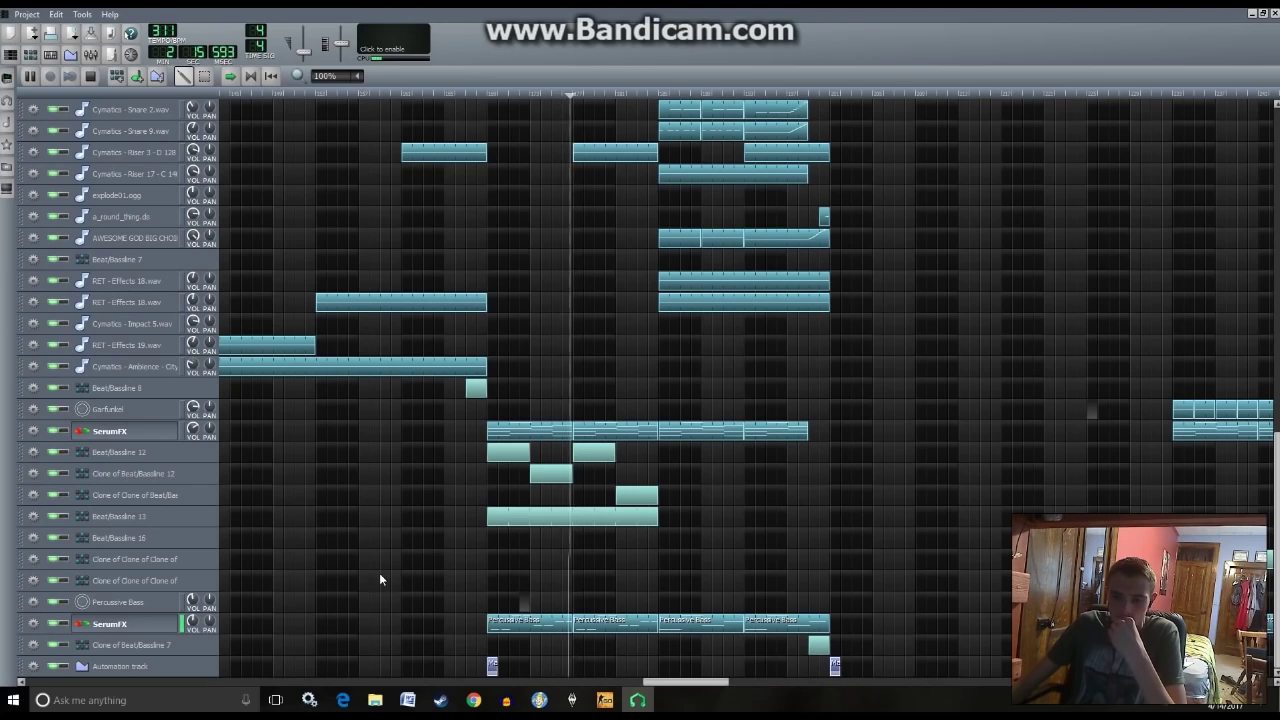
- Adjust the volume of the SerumFX track below Percussive Bass and check its effects in the Serum plug-in window
left_click_drag(193, 620, 193, 626)
left_click(127, 625)
left_click(608, 556)
left_click(773, 349)
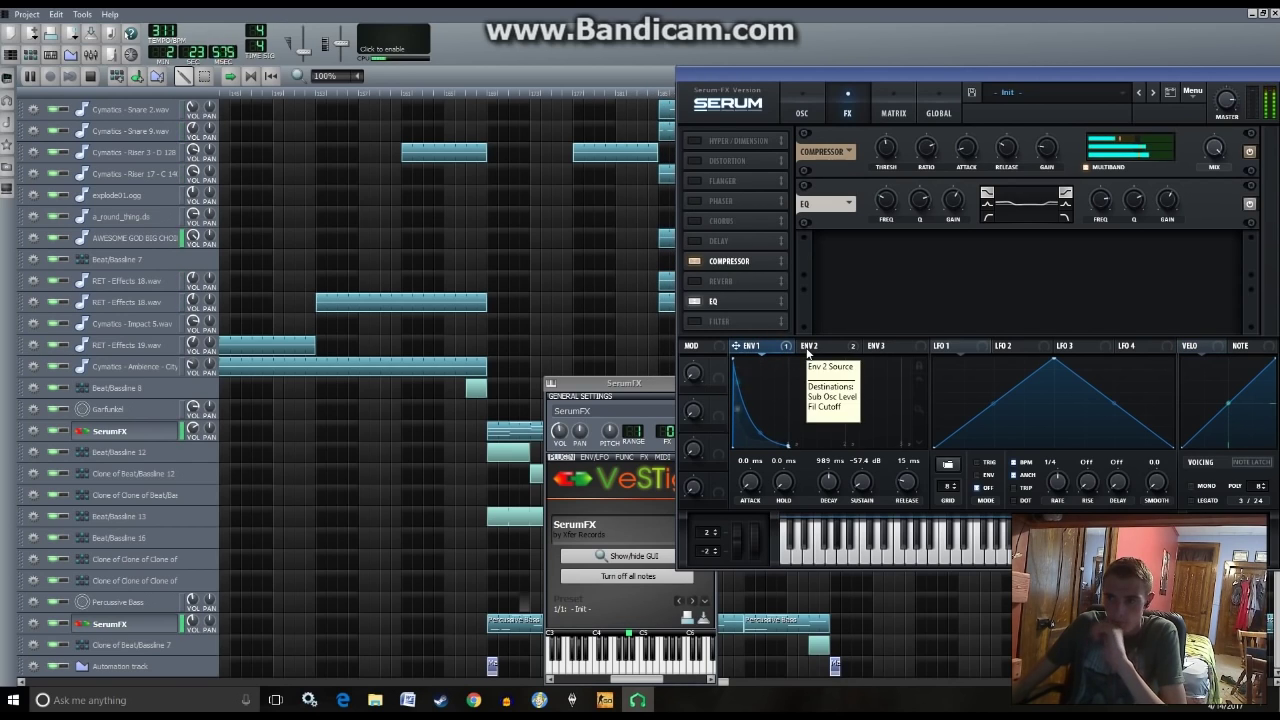
left_click(457, 555)
- Listen to the end of the second build-up up to the empty section after it, and stop playback
left_click_drag(685, 680, 726, 686)
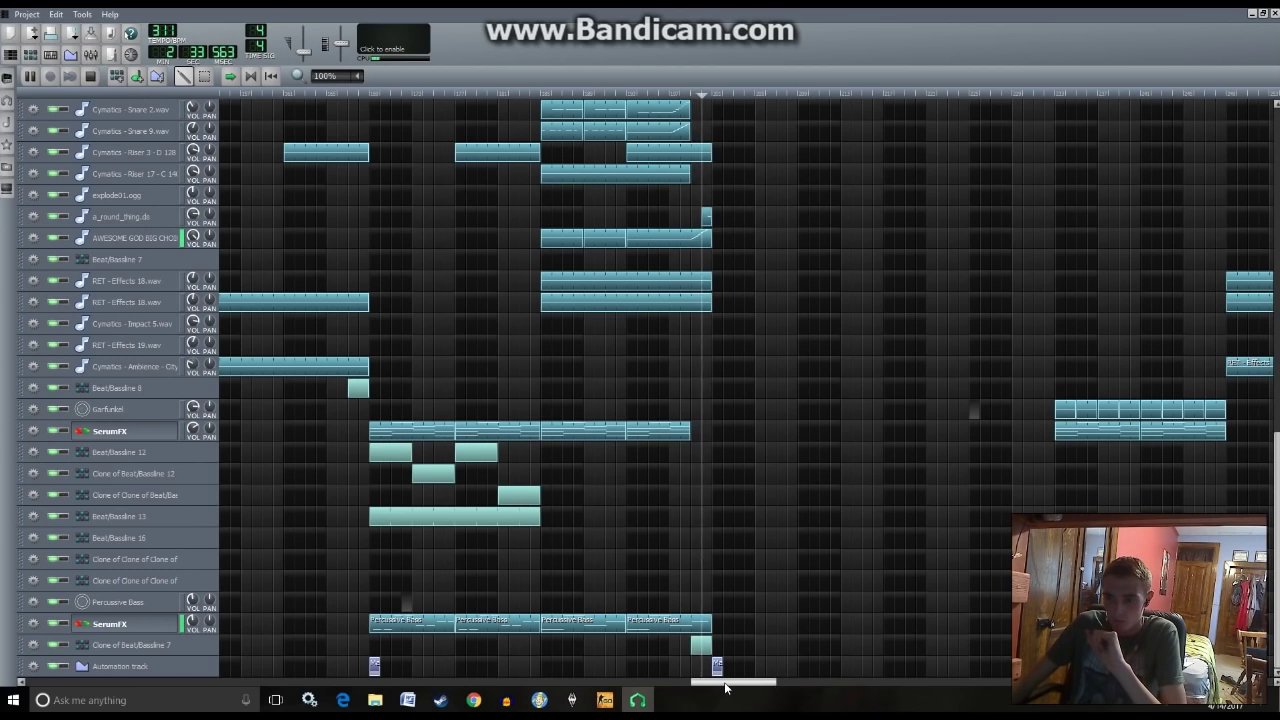
scroll(885, 540, "up", 10)
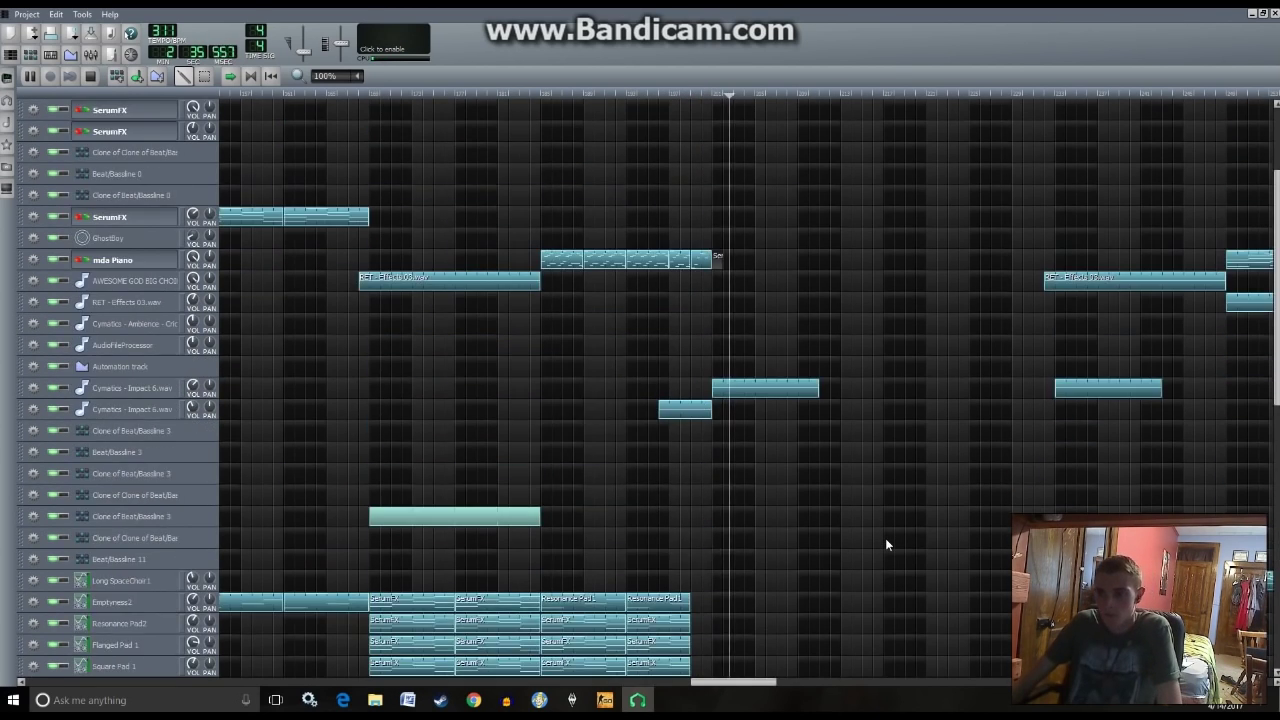
scroll(885, 545, "up", 3)
key("space")
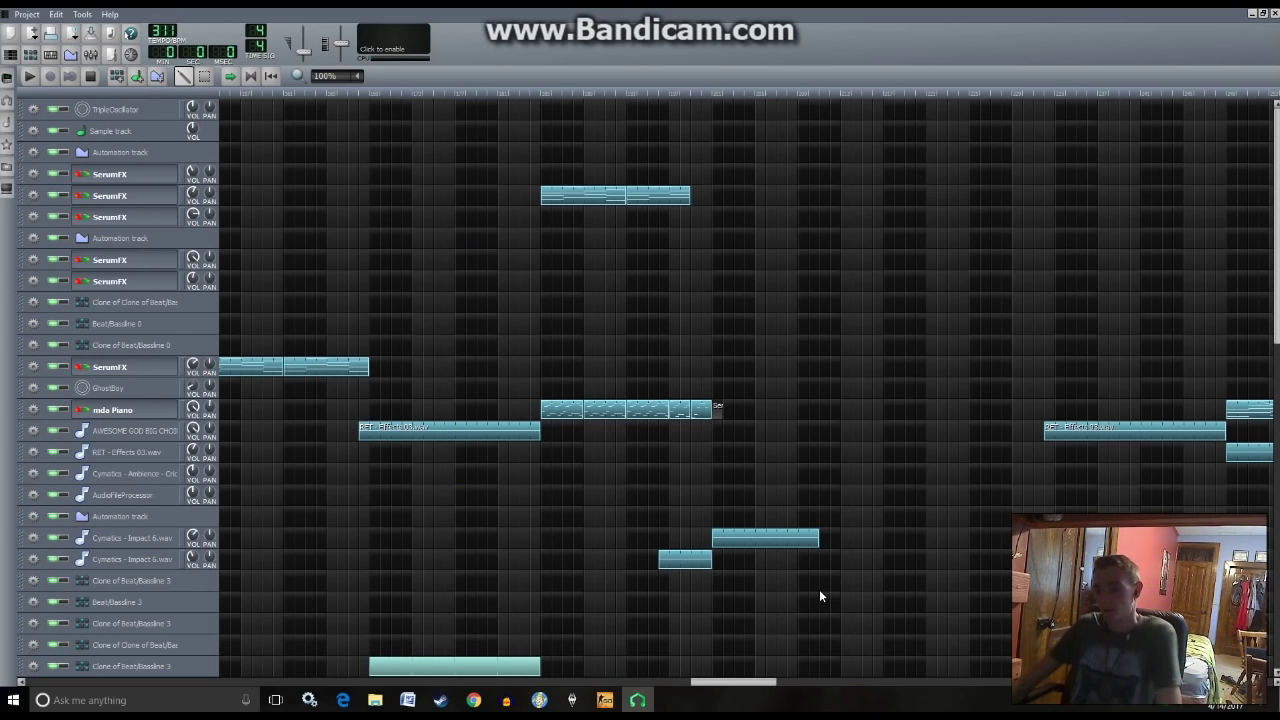
- Place eight Beat/Bassline blocks after the second build-up, alternating the base pattern and its two clones as in the first drop
left_click_drag(718, 688, 497, 633)
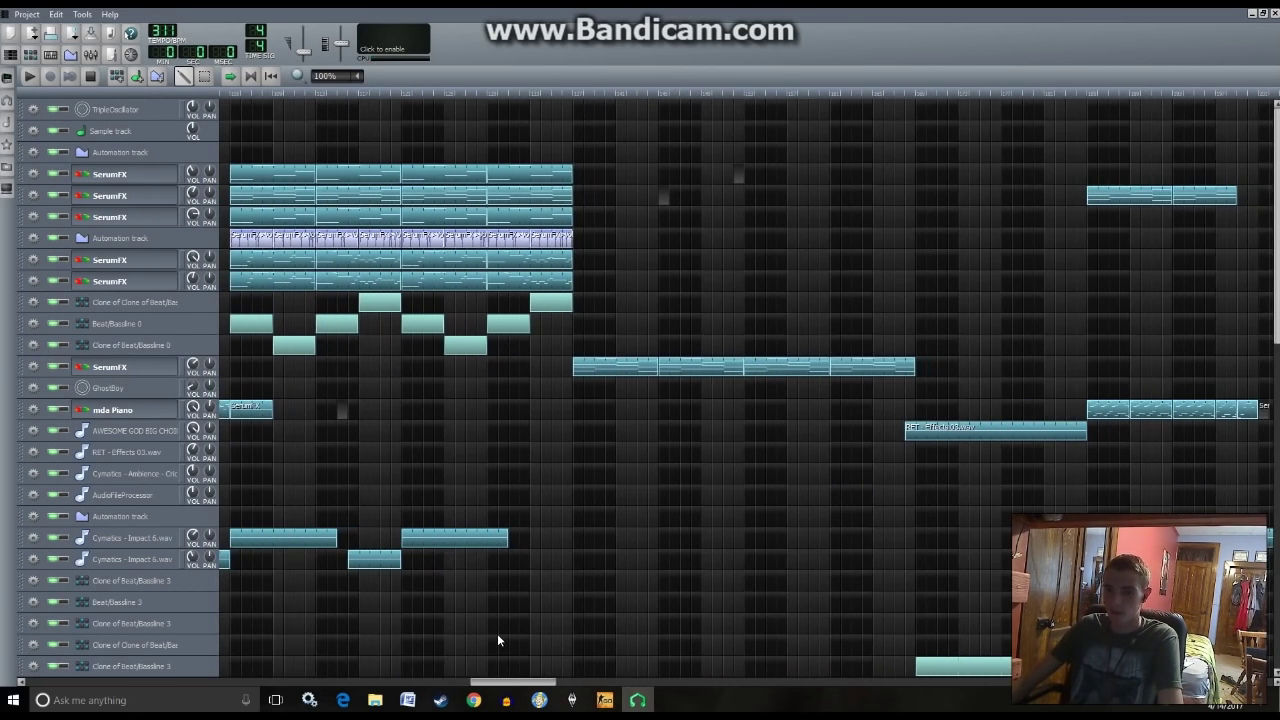
left_click_drag(548, 690, 753, 650)
left_click_drag(698, 684, 772, 670)
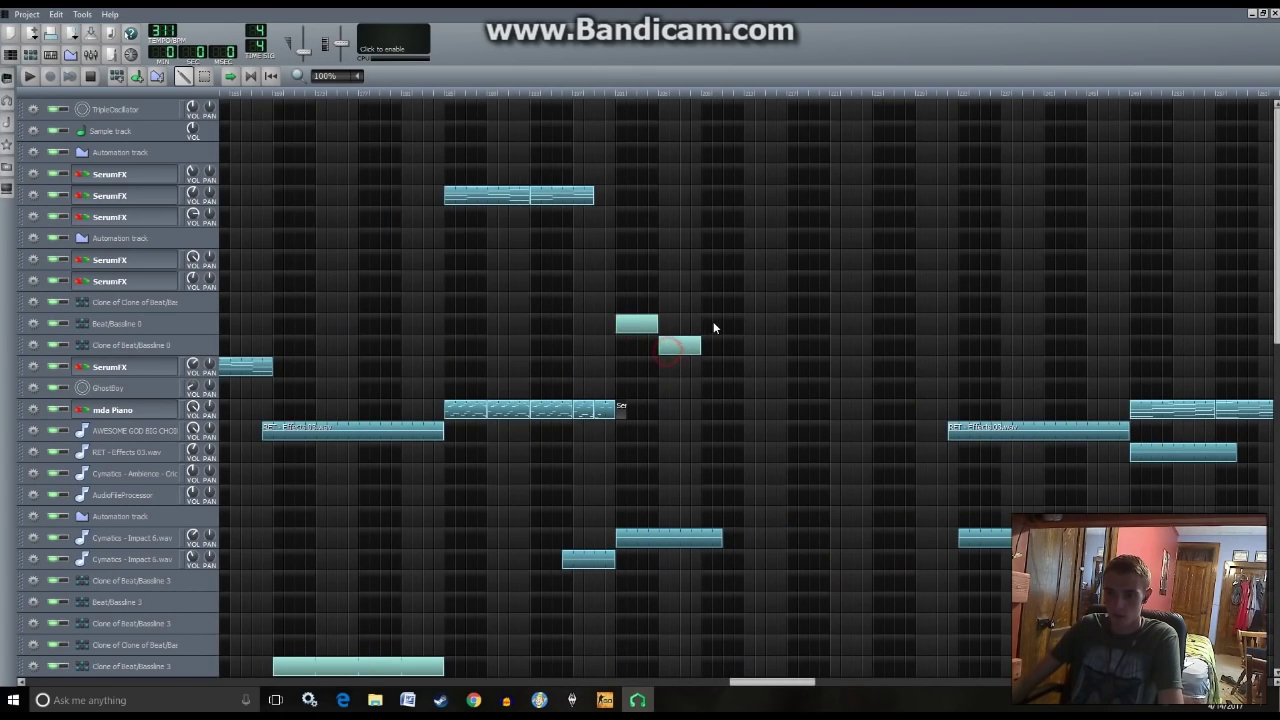
left_click_drag(785, 318, 795, 326)
left_click_drag(928, 305, 917, 306)
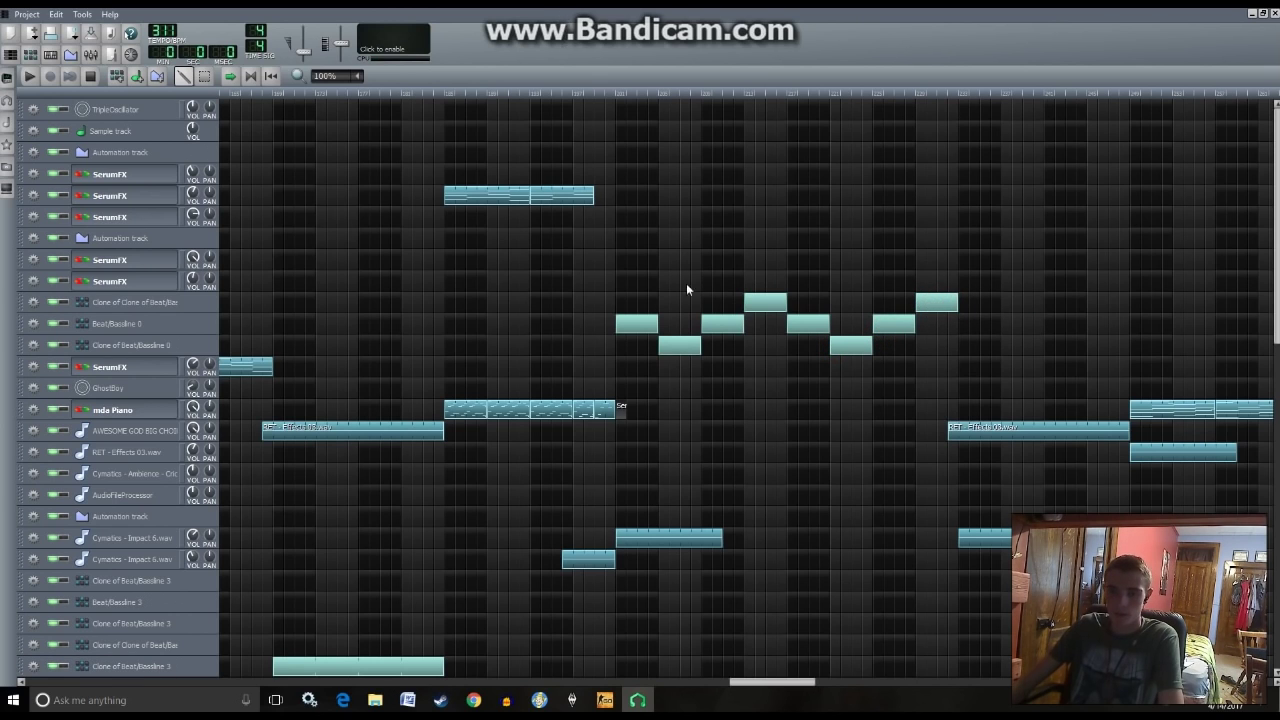
- Copy the opening clips of the first drop's two lower SerumFX tracks to the start of the second drop, removing surplus copies
left_click_drag(789, 690, 545, 698)
left_click_drag(263, 281, 1218, 258)
left_click_drag(258, 280, 1216, 281)
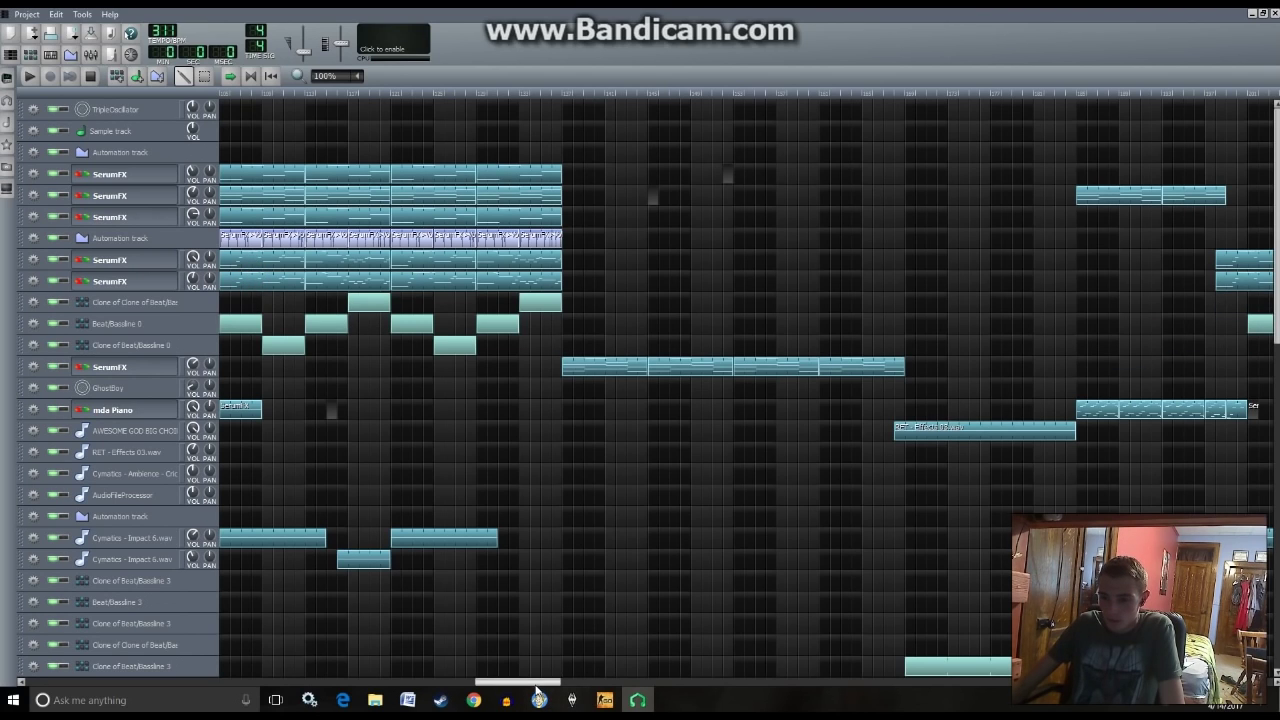
left_click_drag(540, 688, 738, 589)
left_click_drag(748, 260, 895, 290)
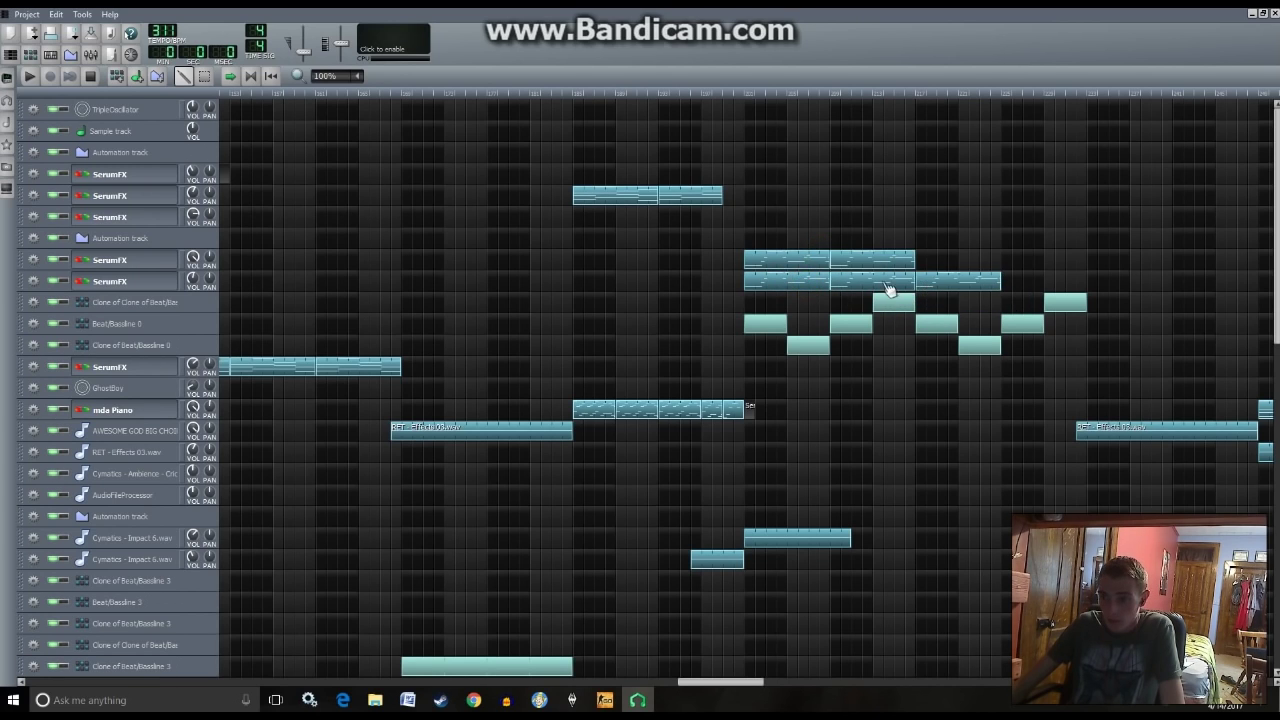
middle_click(958, 289)
middle_click(880, 286)
middle_click(876, 262)
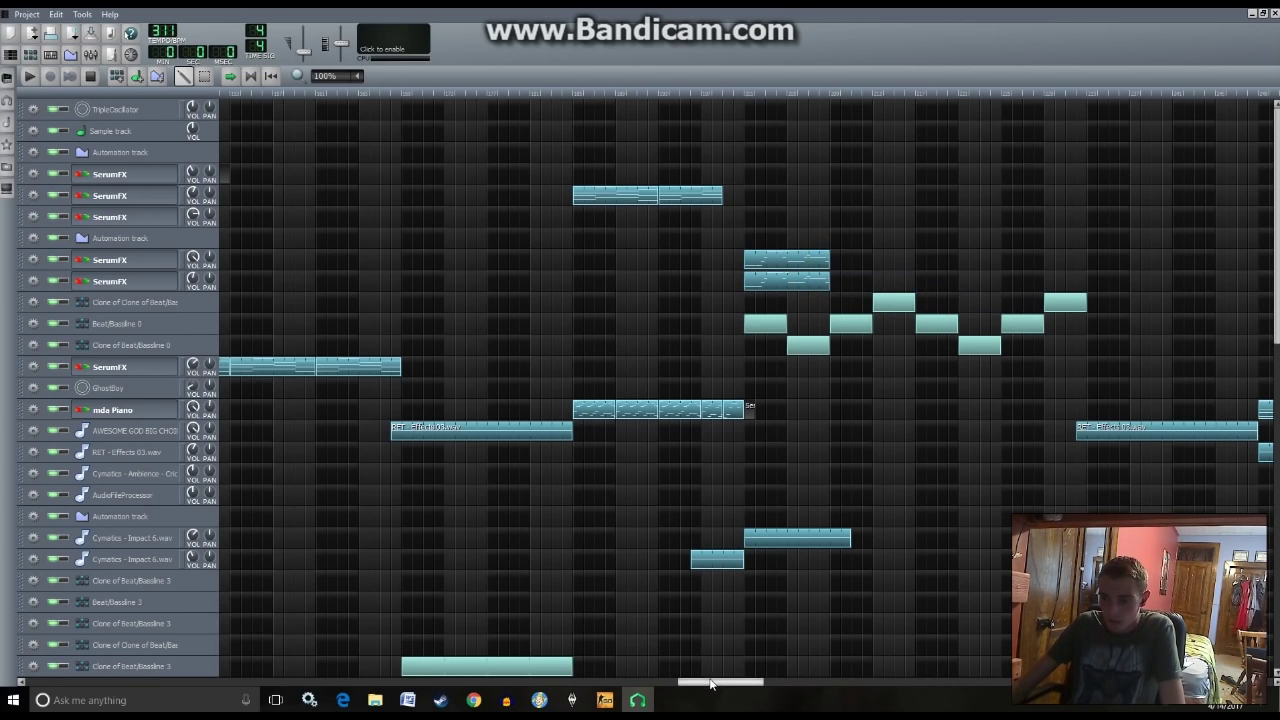
- Copy the next clips of the first drop's two lower SerumFX tracks behind the ones already in the second drop
left_click_drag(720, 683, 526, 683)
left_click_drag(347, 256, 989, 279)
middle_click(1009, 287)
left_click_drag(360, 262, 994, 260)
left_click_drag(385, 287, 1007, 277)
left_click_drag(541, 683, 753, 683)
left_click_drag(523, 263, 875, 283)
- Fill the rest of the second drop with two more clips on each of the two lower SerumFX tracks
left_click_drag(698, 686, 700, 600)
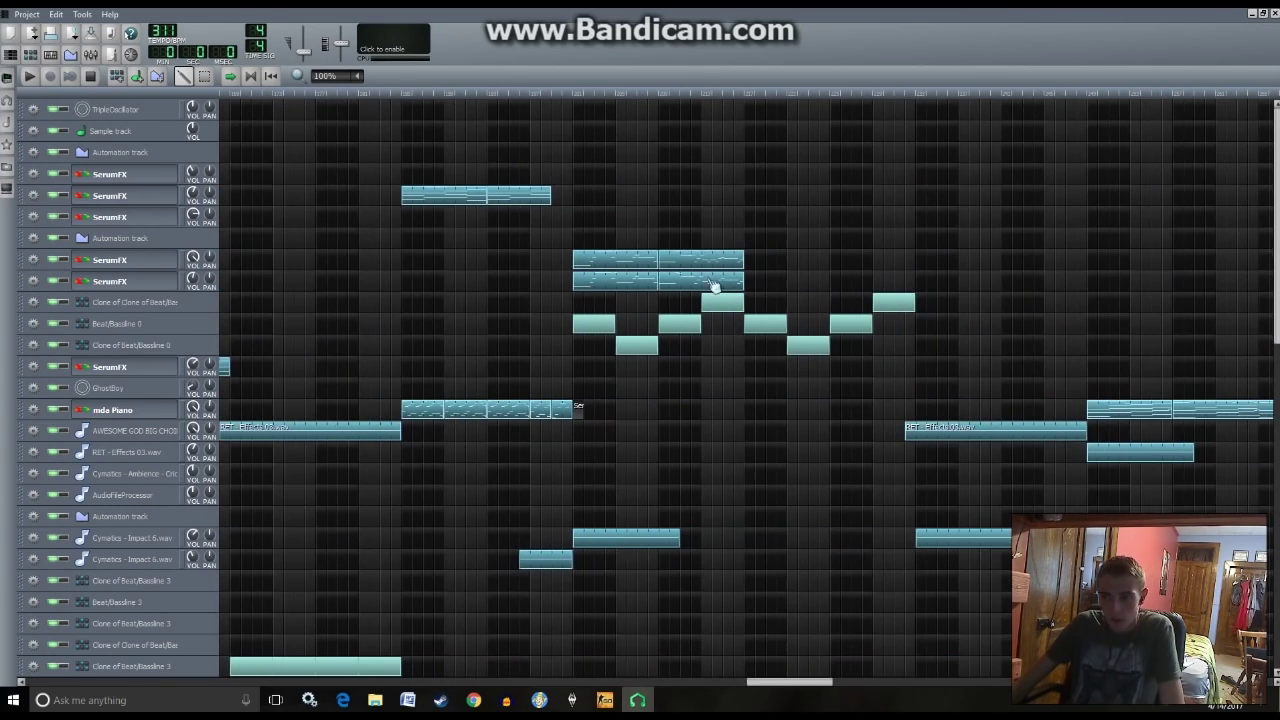
left_click(751, 264)
left_click(749, 283)
left_click_drag(717, 289, 840, 266)
- Play the song from the start of the second drop to hear the new SerumFX and drum parts
left_click(570, 97)
key("space")
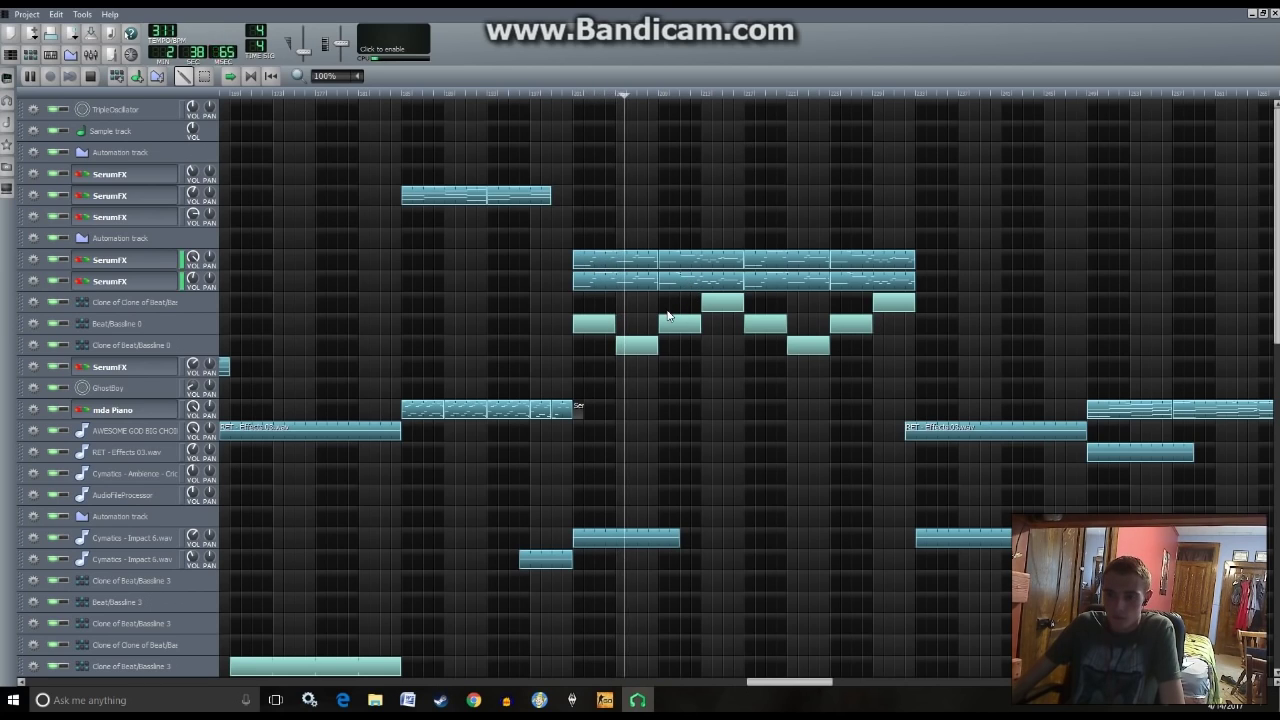
key("space")
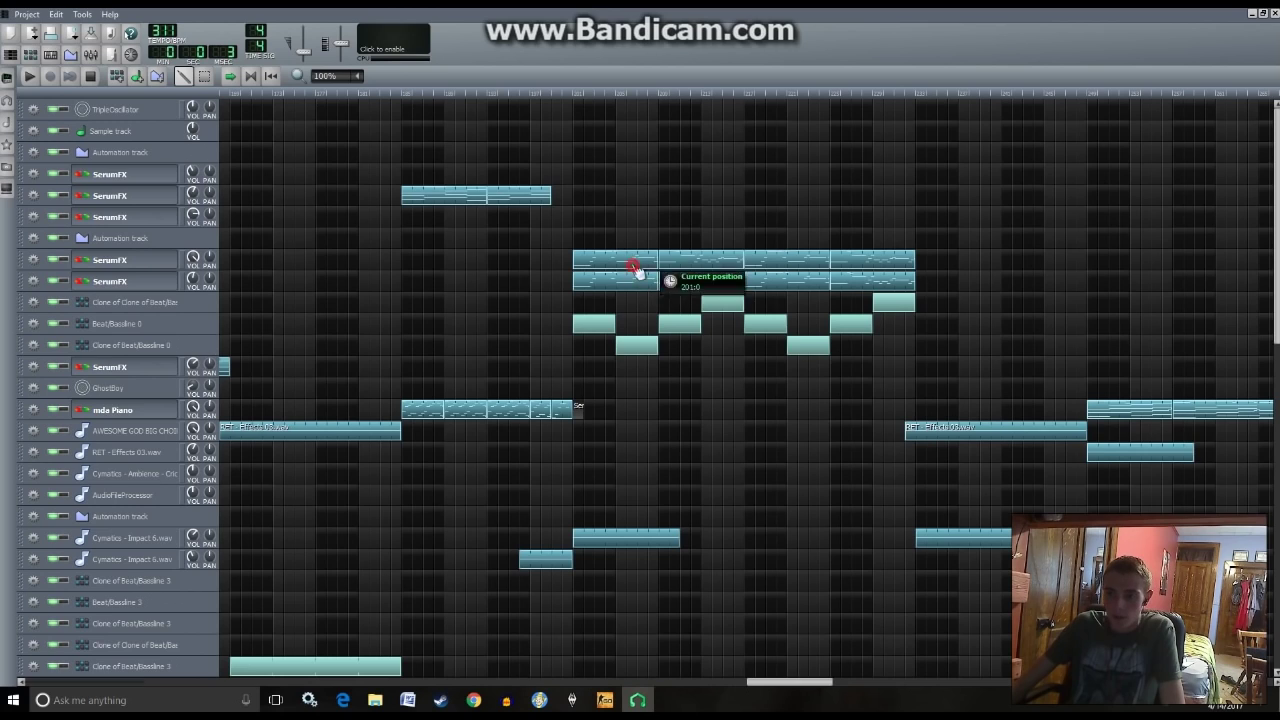
- Open the first second-drop clip of the upper copied SerumFX track, play it, and delete its two long middle notes
double_click(634, 262)
key("space")
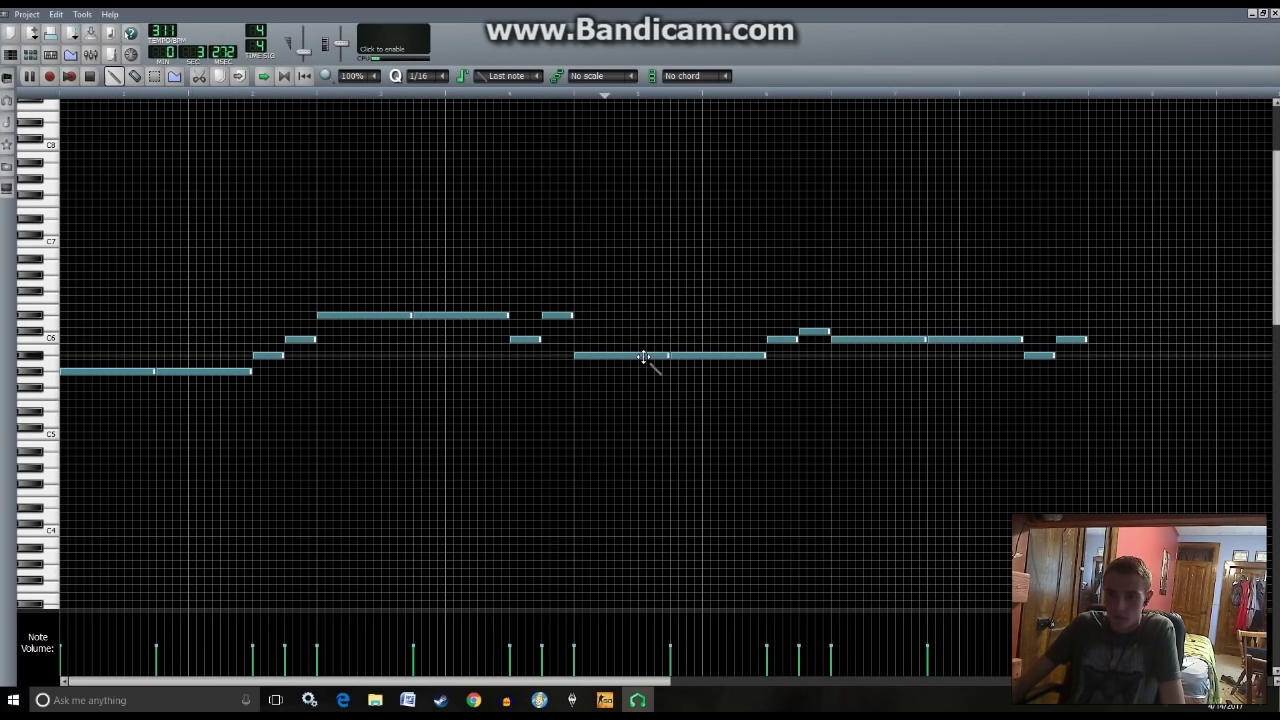
key("space")
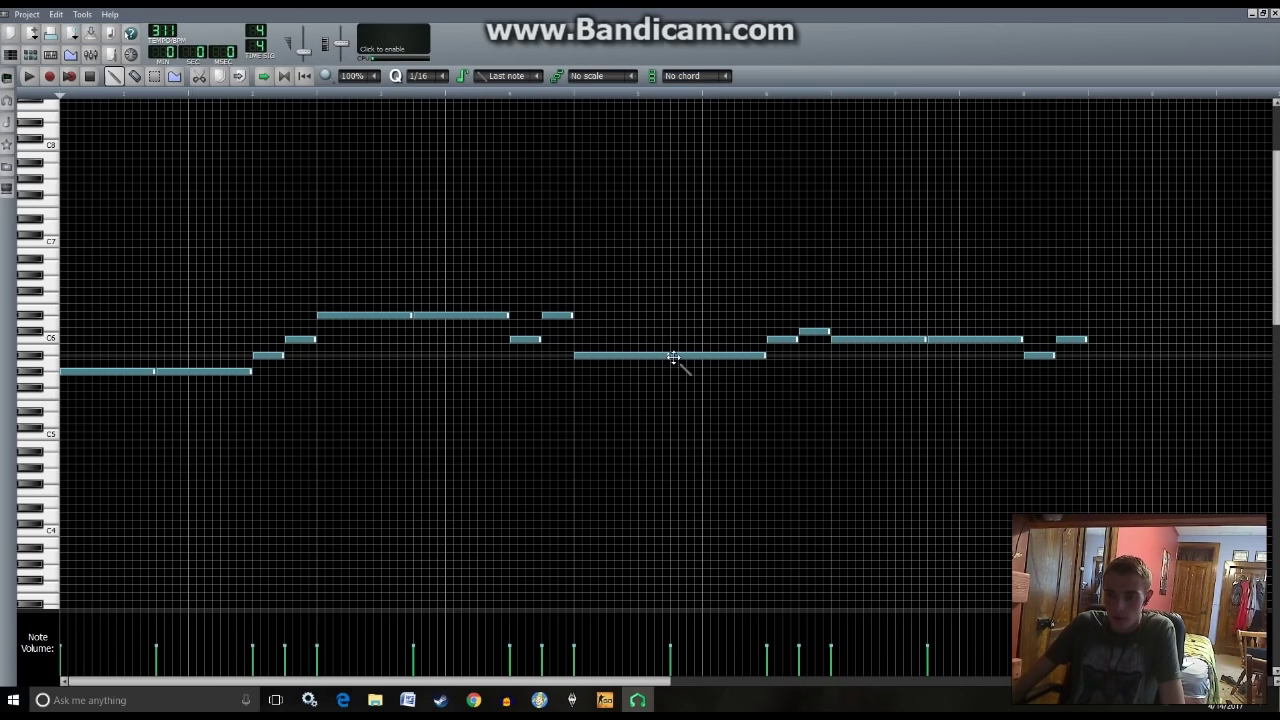
right_click(685, 358)
right_click(660, 356)
- Play the edited melody, including from just before the gap, and return to the song arrangement
key("space")
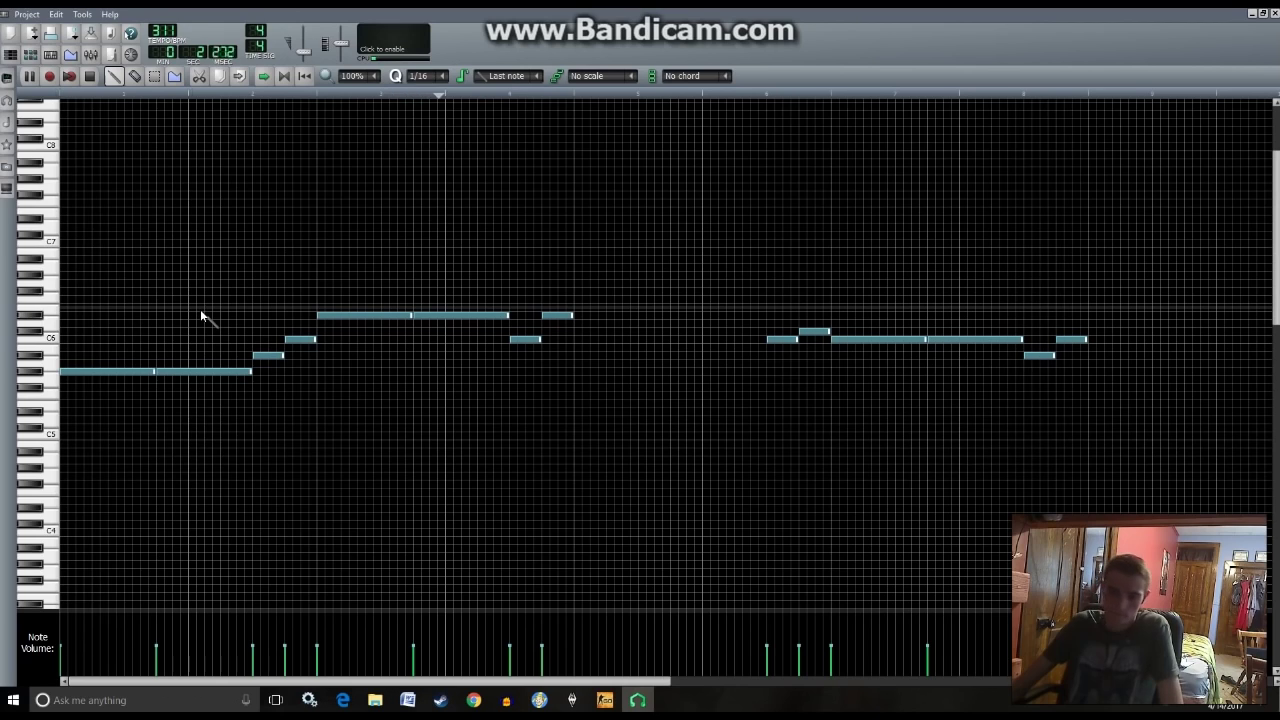
left_click(568, 92)
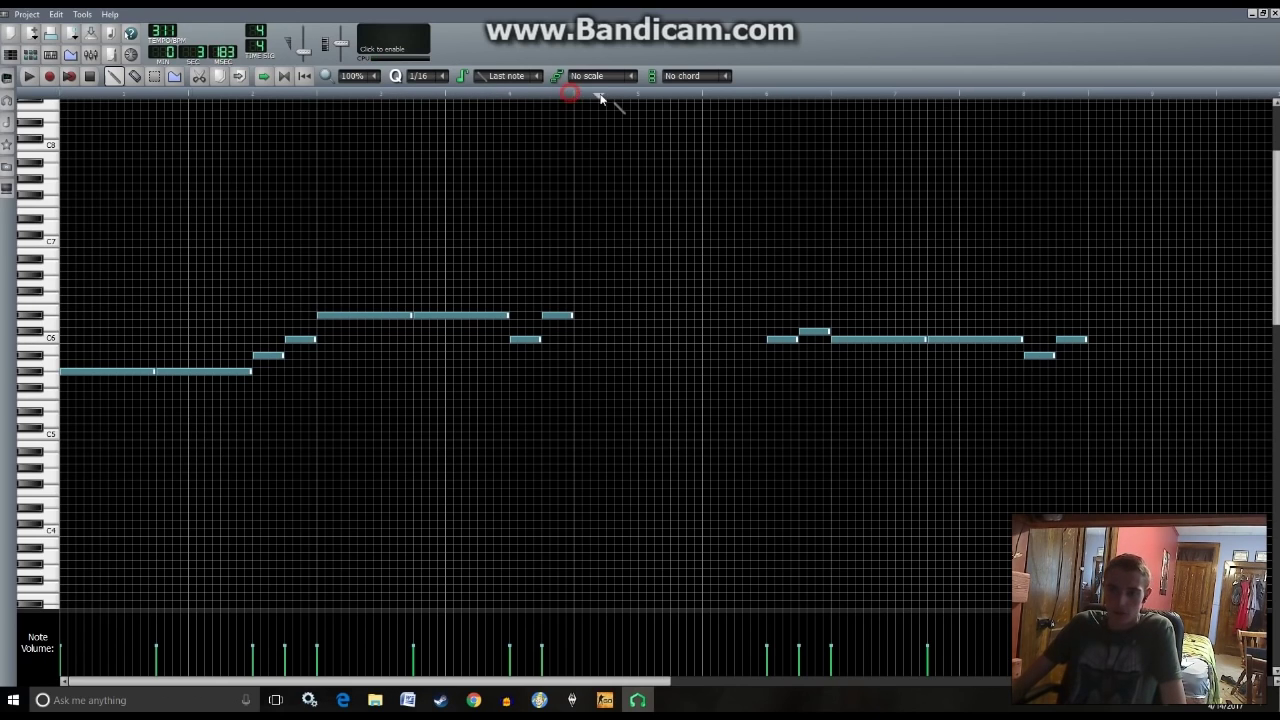
left_click_drag(572, 98, 563, 96)
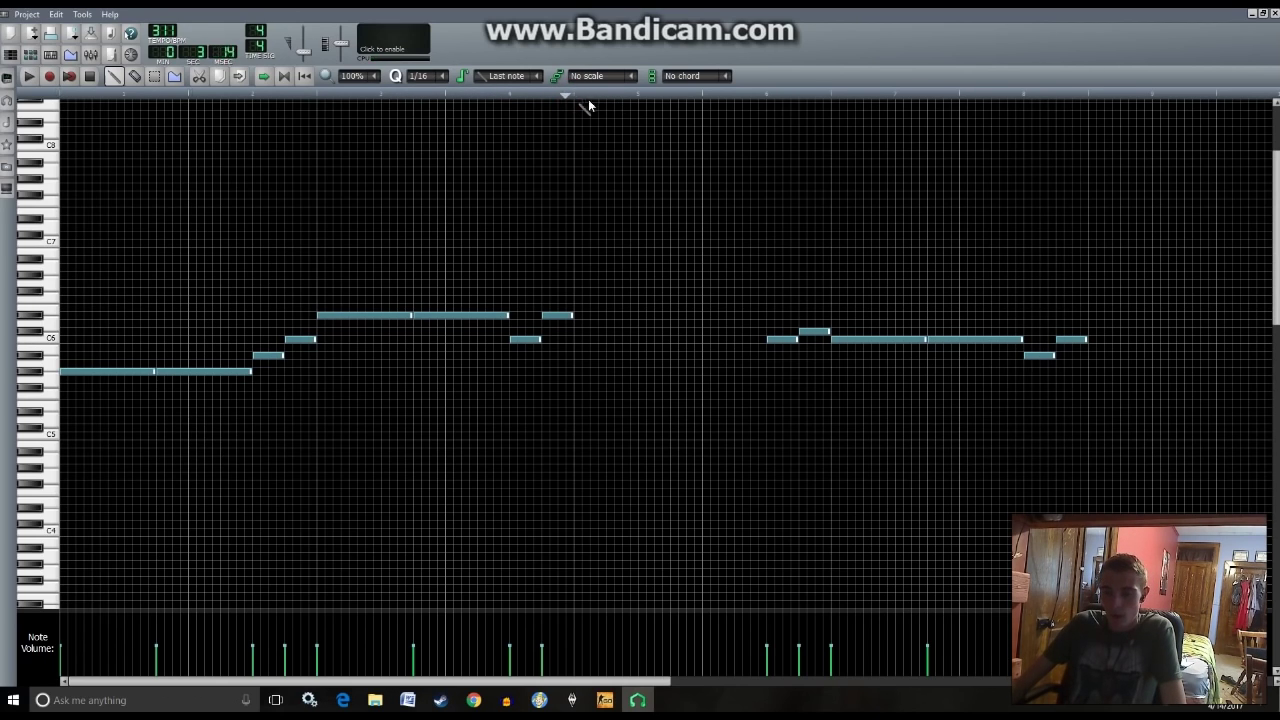
key("space")
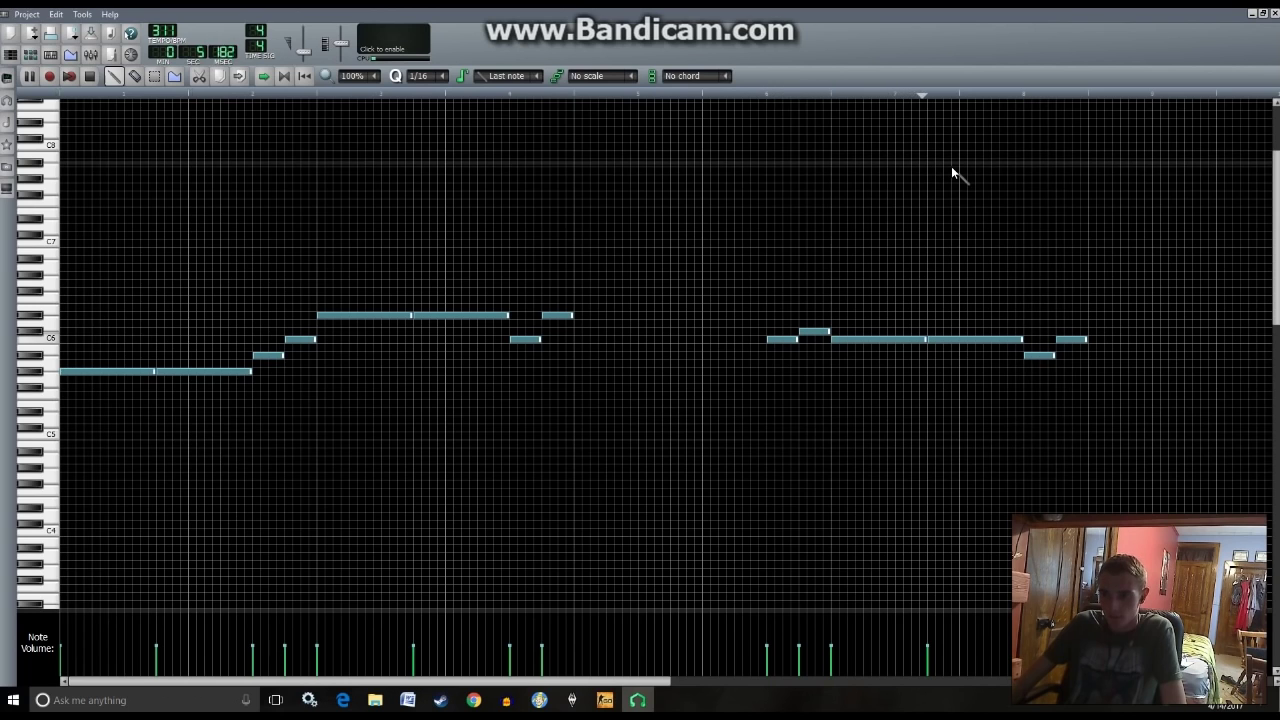
key("space")
left_click(6, 58)
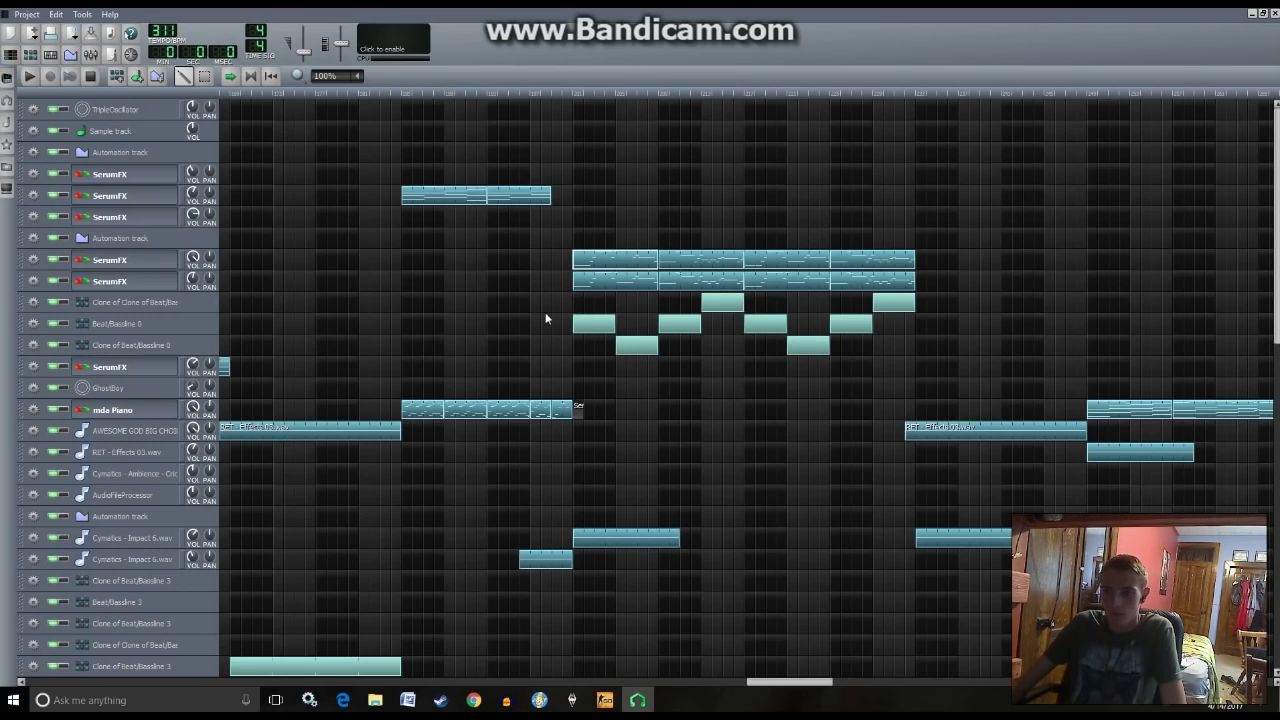
- Delete the same two middle notes from the lower SerumFX track's first second-drop clip, and set playback just before the drop
double_click(632, 282)
right_click(737, 357)
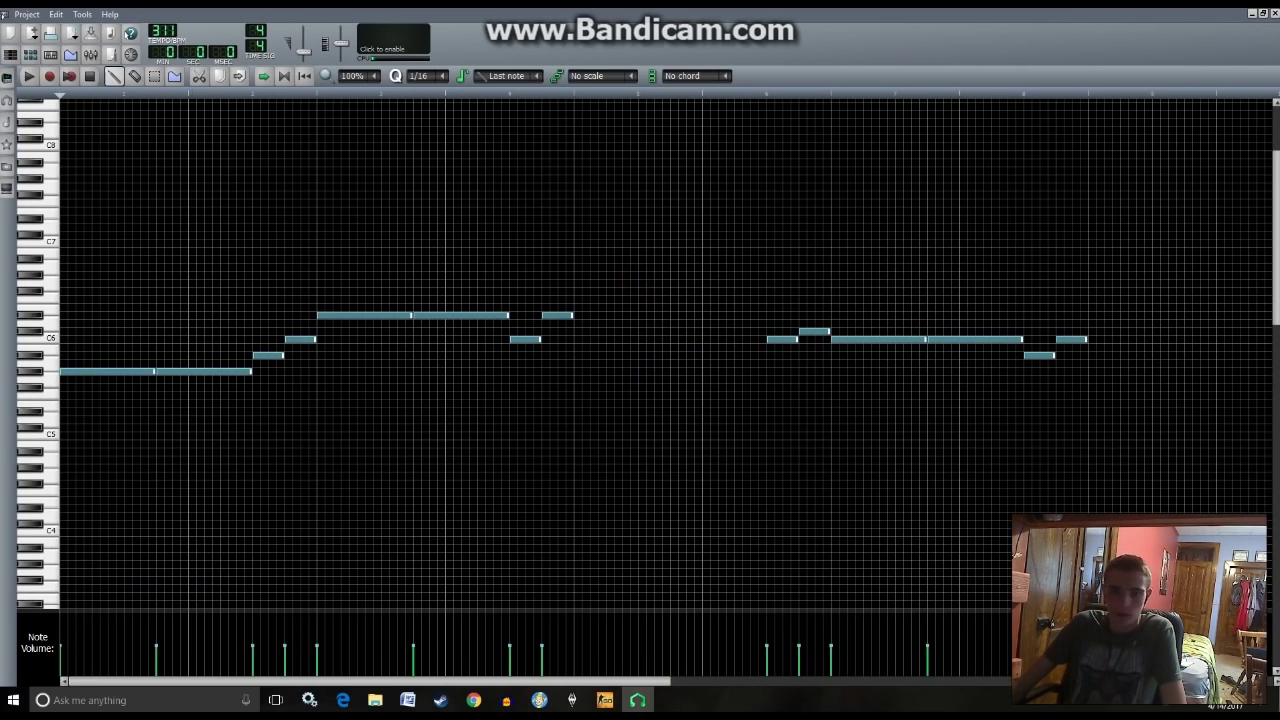
key("F5")
left_click(565, 92)
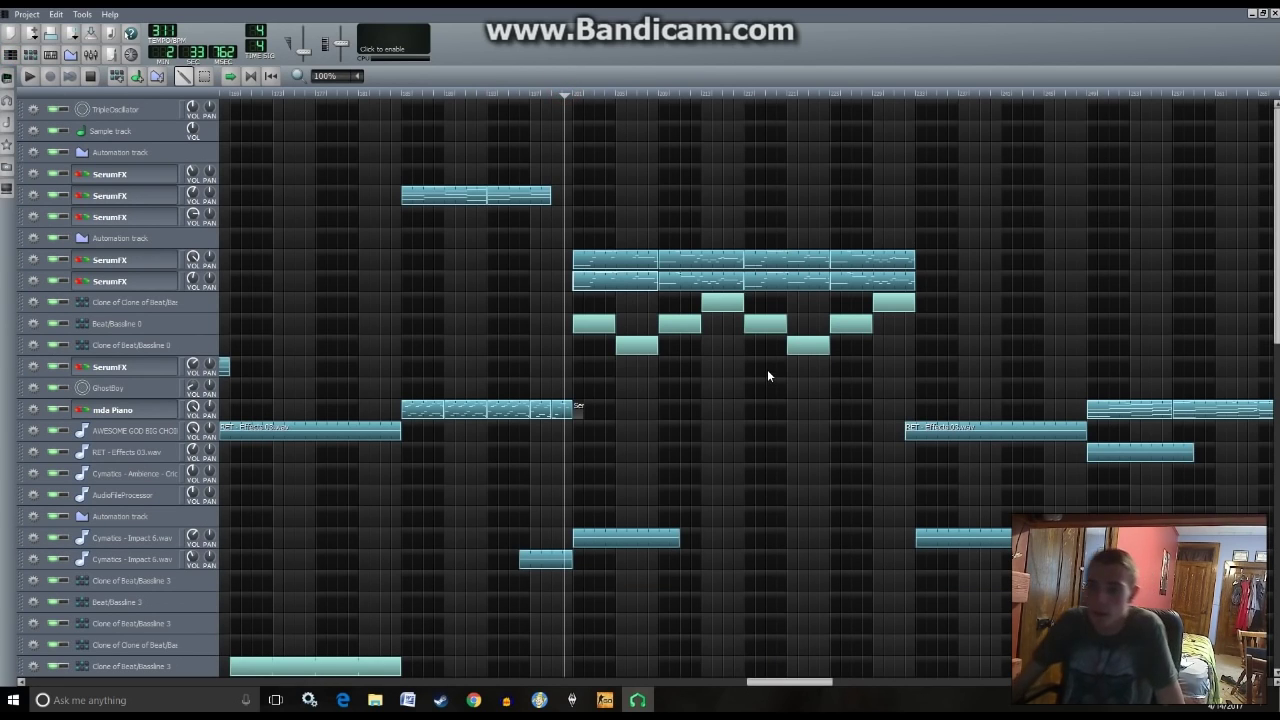
- Delete the two long opening notes from the second second-drop clip of the upper copied SerumFX track
key("F7")
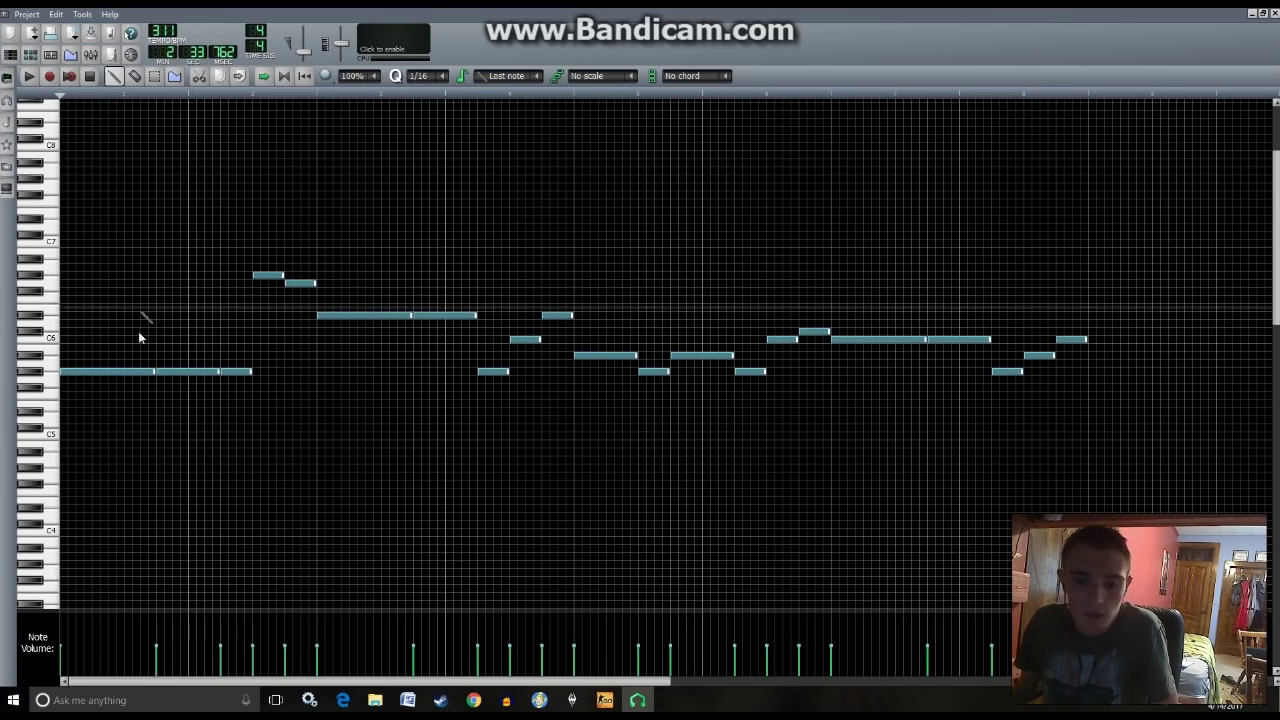
left_click(10, 54)
double_click(683, 258)
right_click(131, 371)
right_click(171, 372)
left_click(10, 54)
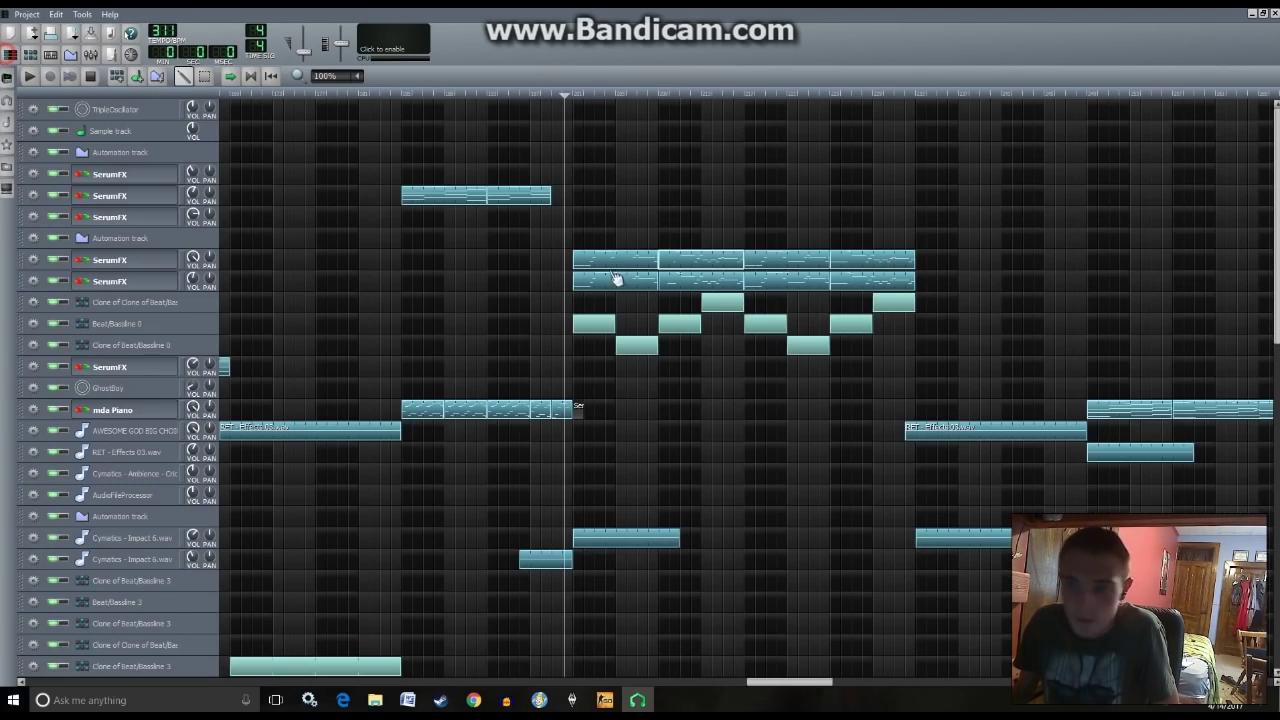
- Delete the same two long opening notes from the lower SerumFX track's second second-drop clip
double_click(675, 270)
left_click(191, 371)
left_click(10, 54)
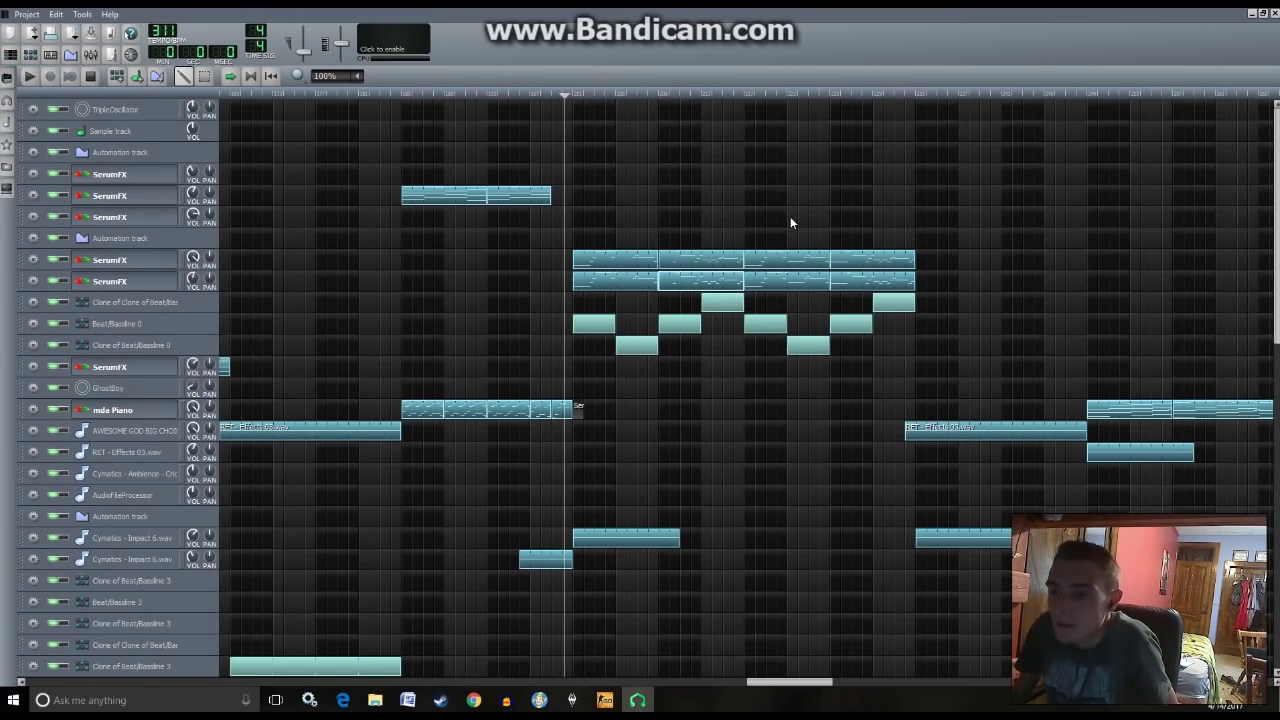
- Play the lower track's second clip, and delete the longer held C6-row note near the end from both SerumFX tracks' second clips
double_click(705, 286)
key("space")
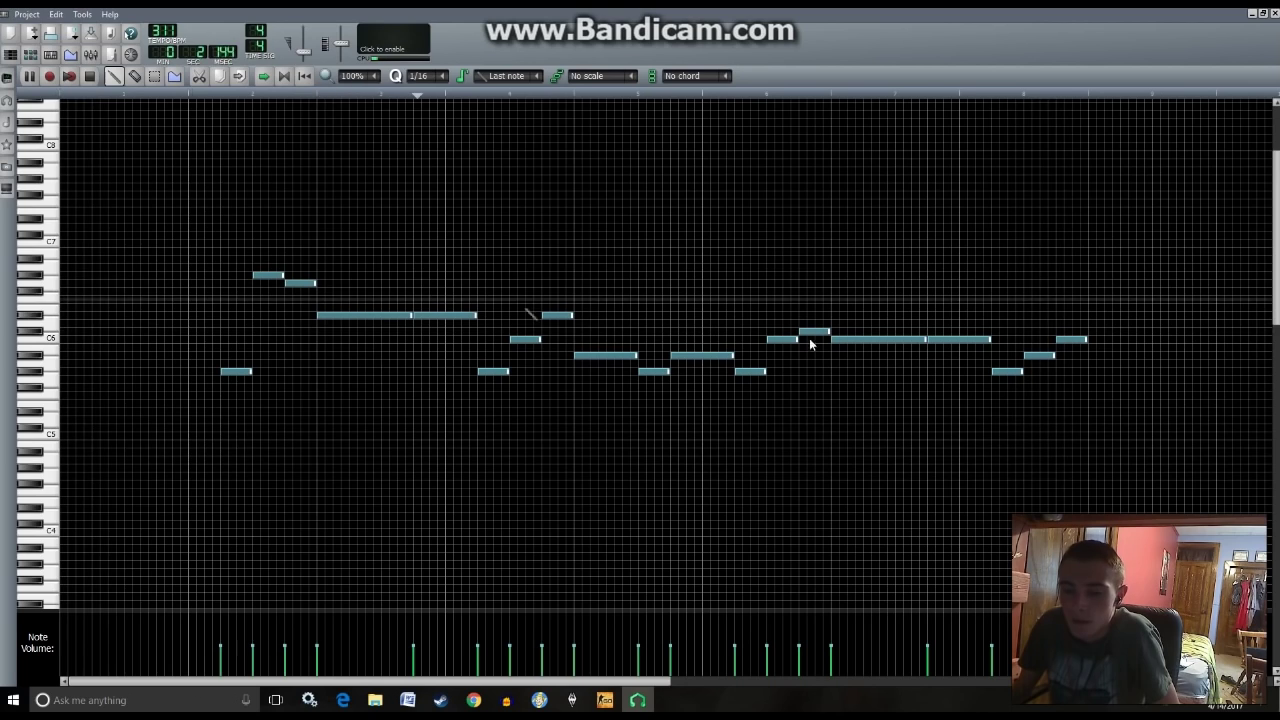
key("space")
left_click(862, 346)
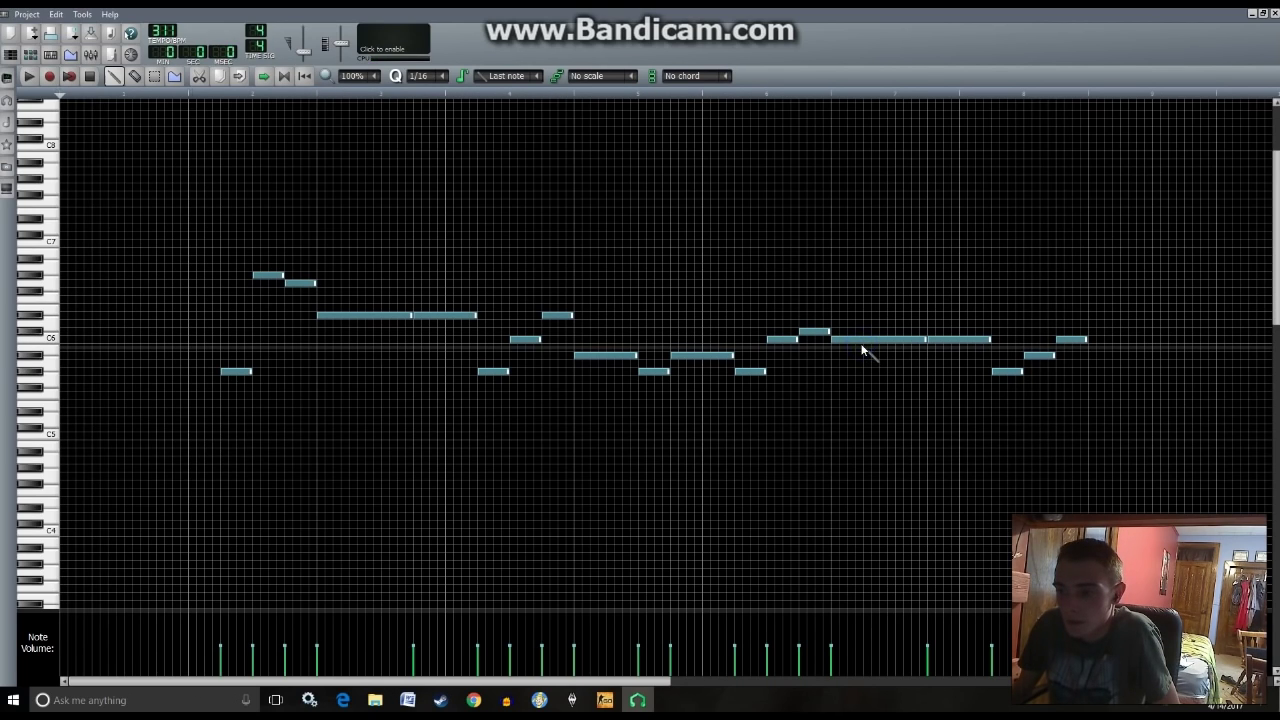
left_click(11, 55)
double_click(720, 254)
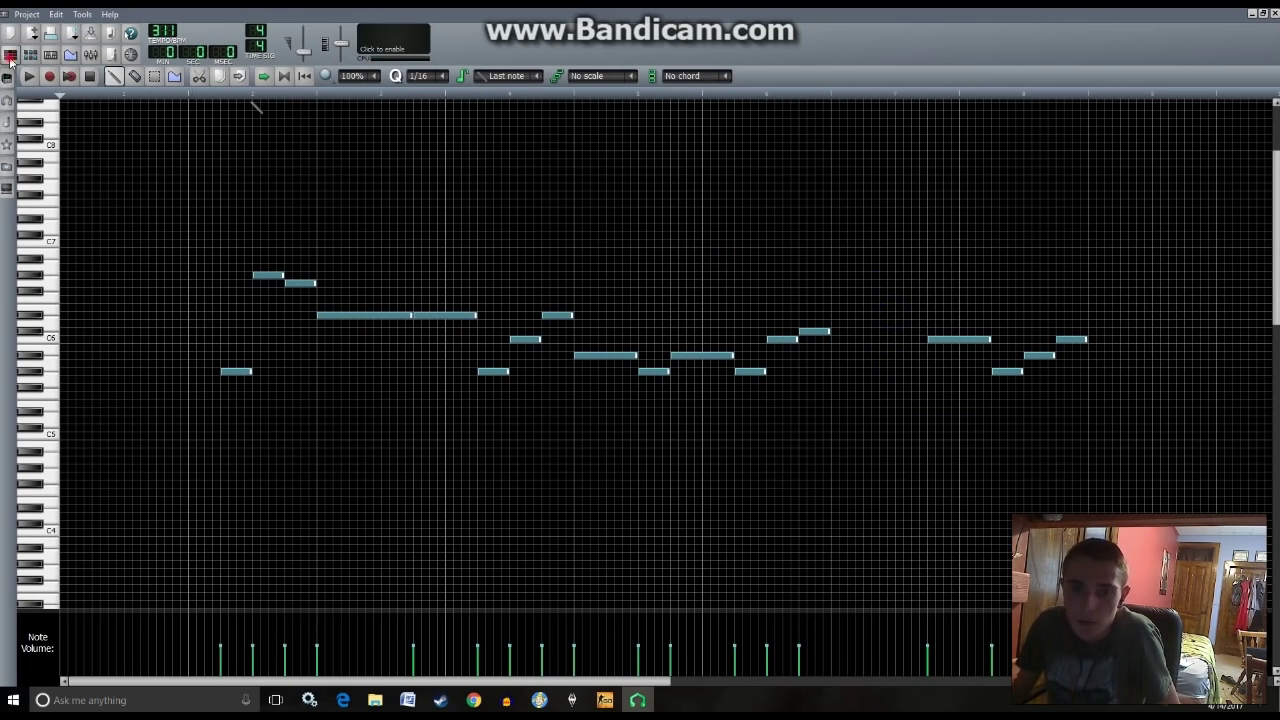
left_click(11, 56)
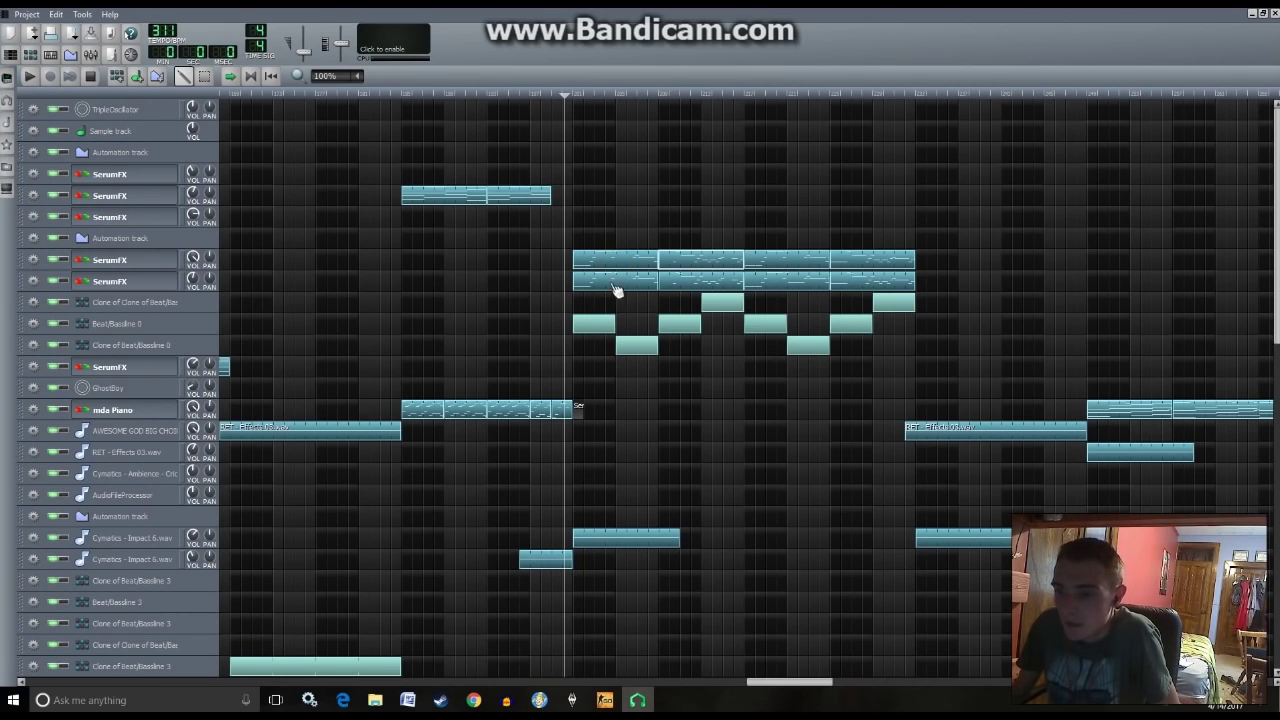
- Play the song from just before the second drop to hear the thinned-out melody
left_click_drag(713, 264, 847, 268)
key("space")
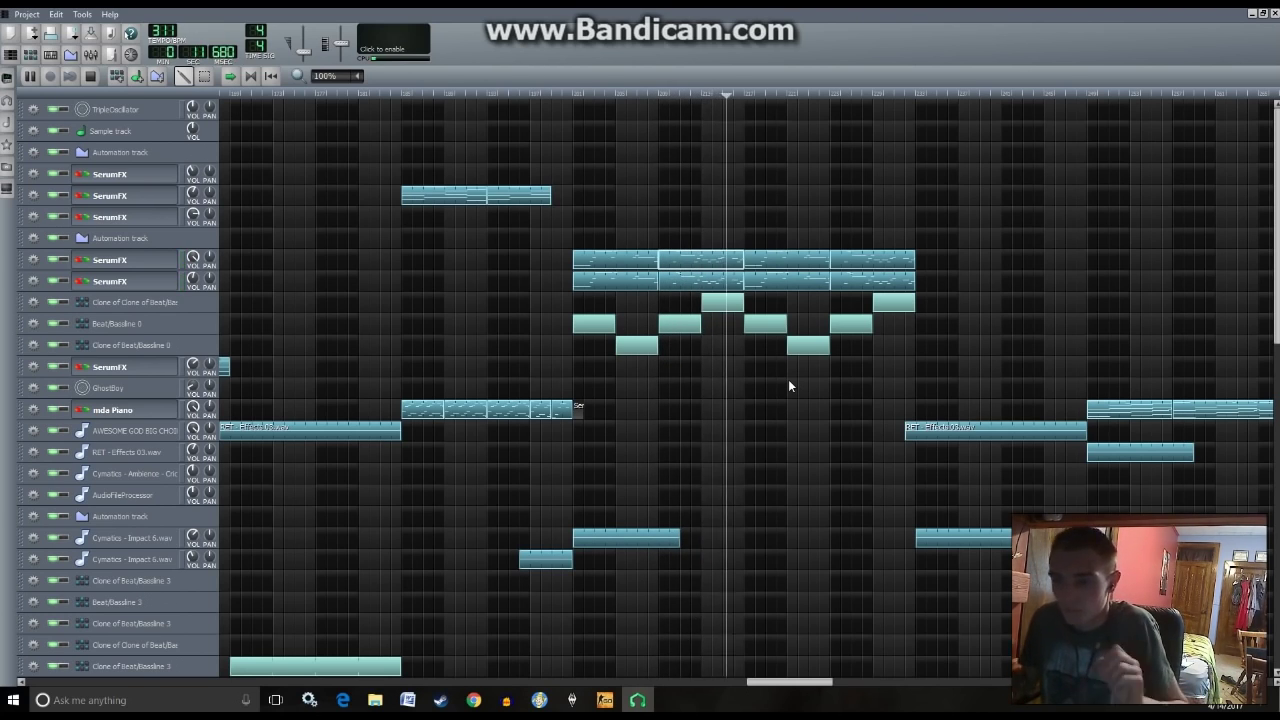
key("space")
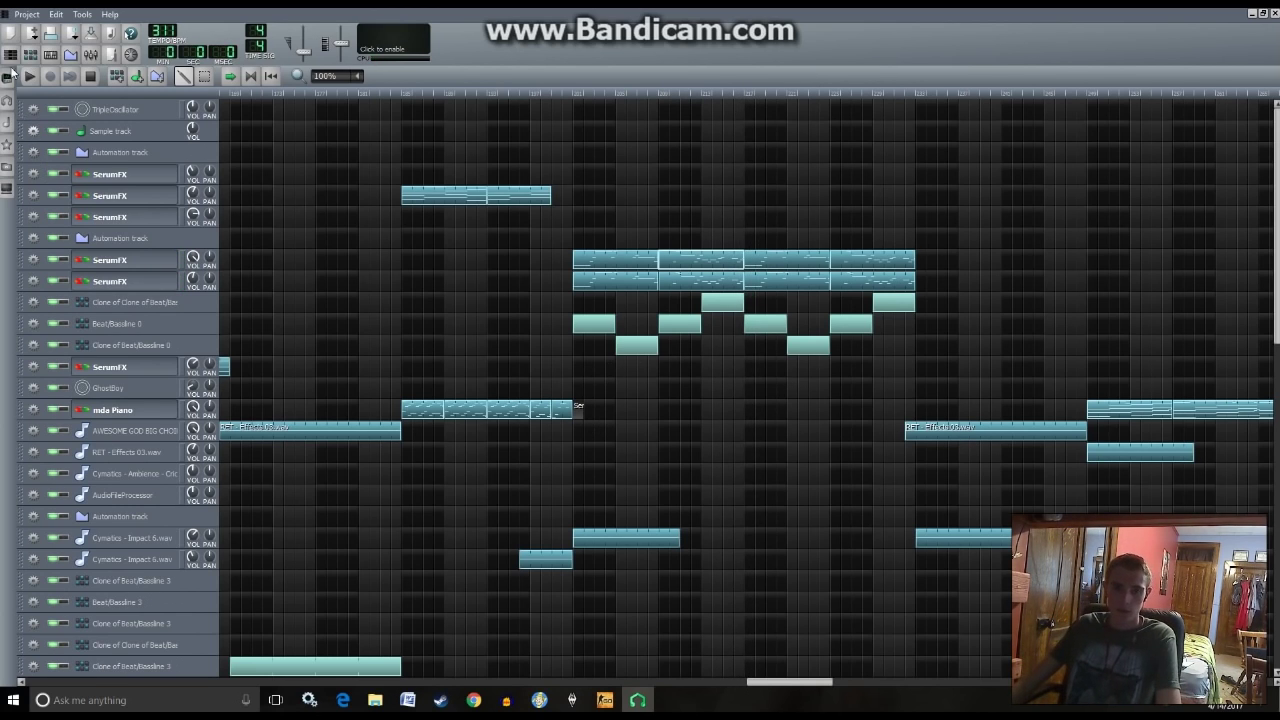
- Add a new VeSTige instrument track at the end of the song's track list
left_click(7, 100)
left_click_drag(125, 452, 322, 680)
scroll(766, 563, "down", 5)
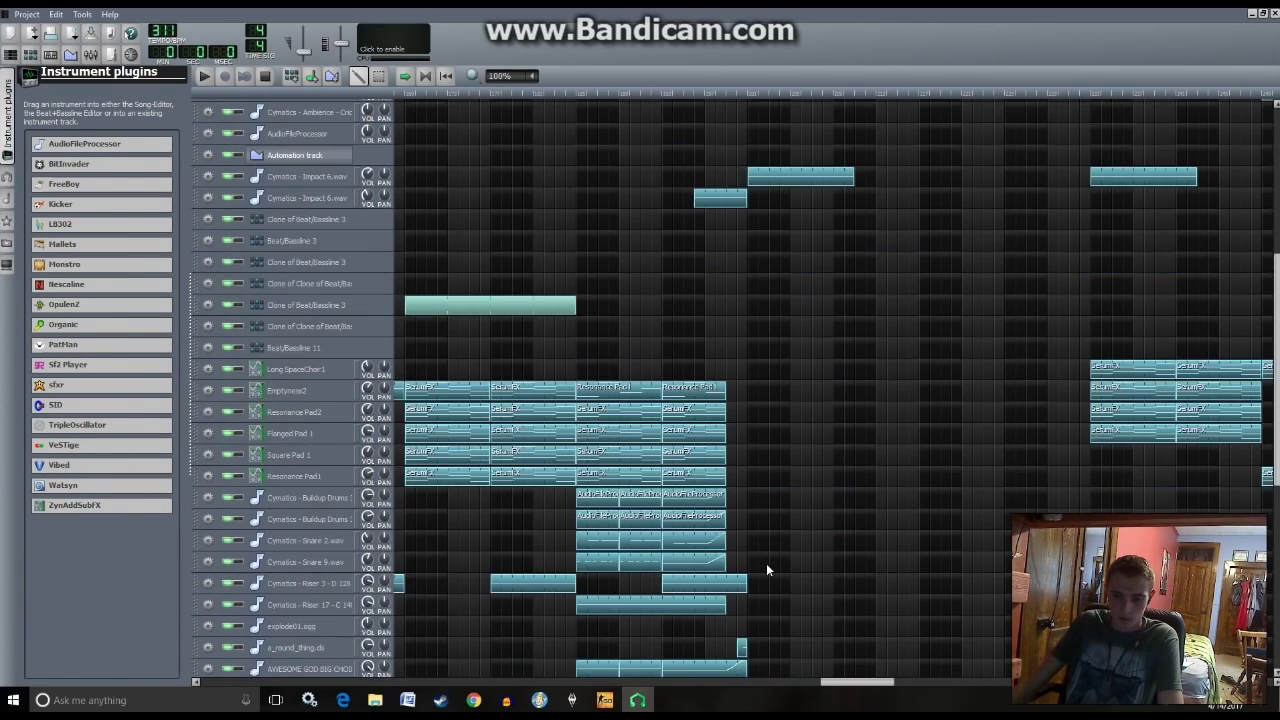
scroll(768, 562, "down", 6)
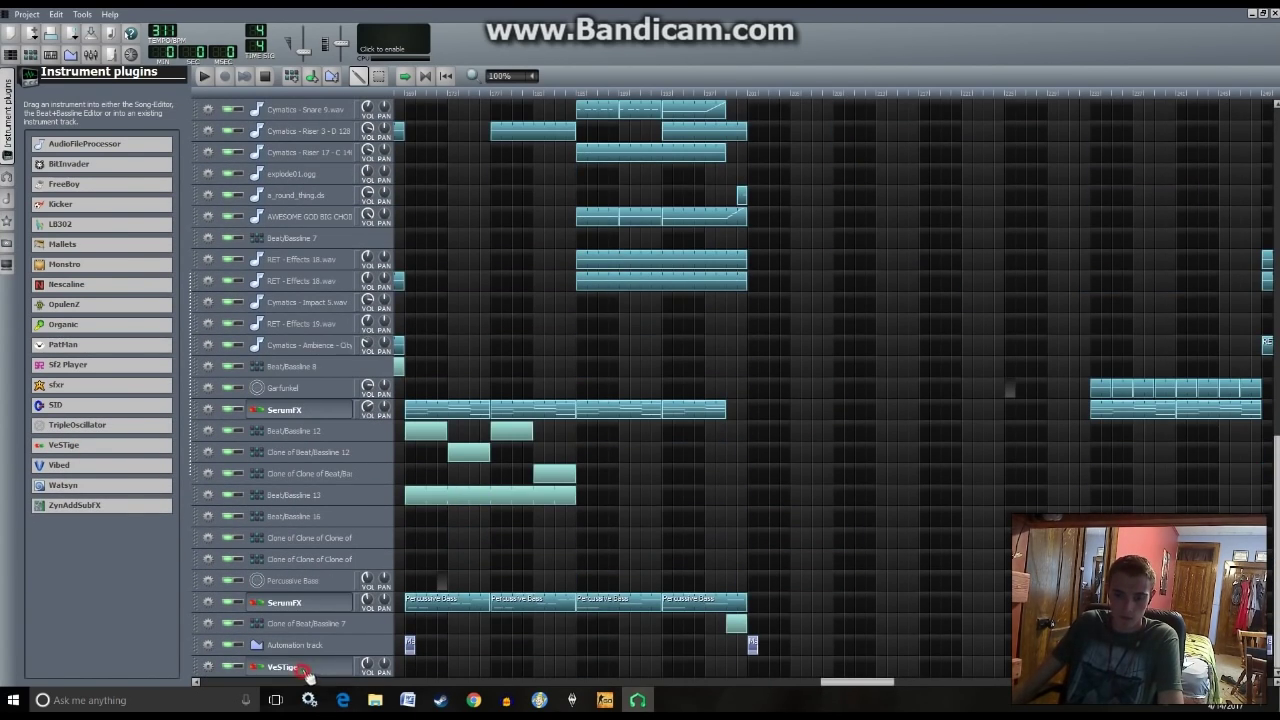
- Load SerumFX_x64.dll from the "this be serum\serum updated" folder into the new VeSTige track
left_click(303, 670)
left_click(352, 220)
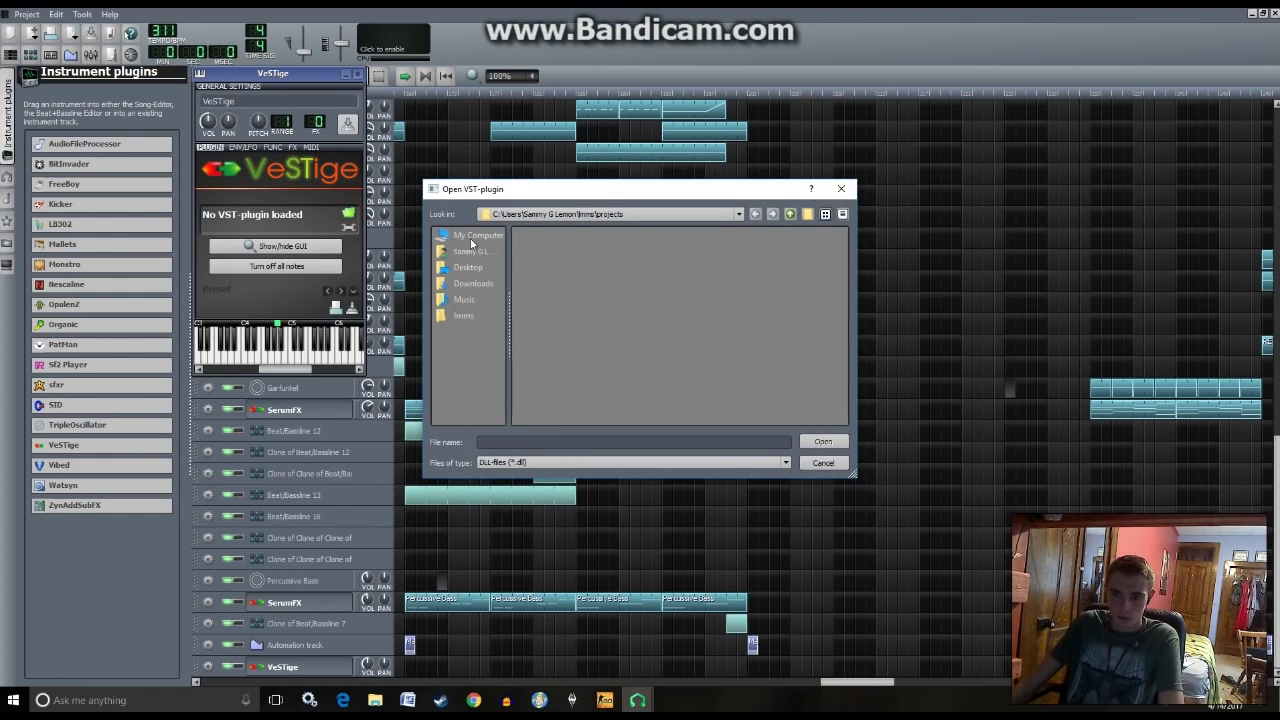
left_click(525, 266)
double_click(525, 266)
double_click(558, 233)
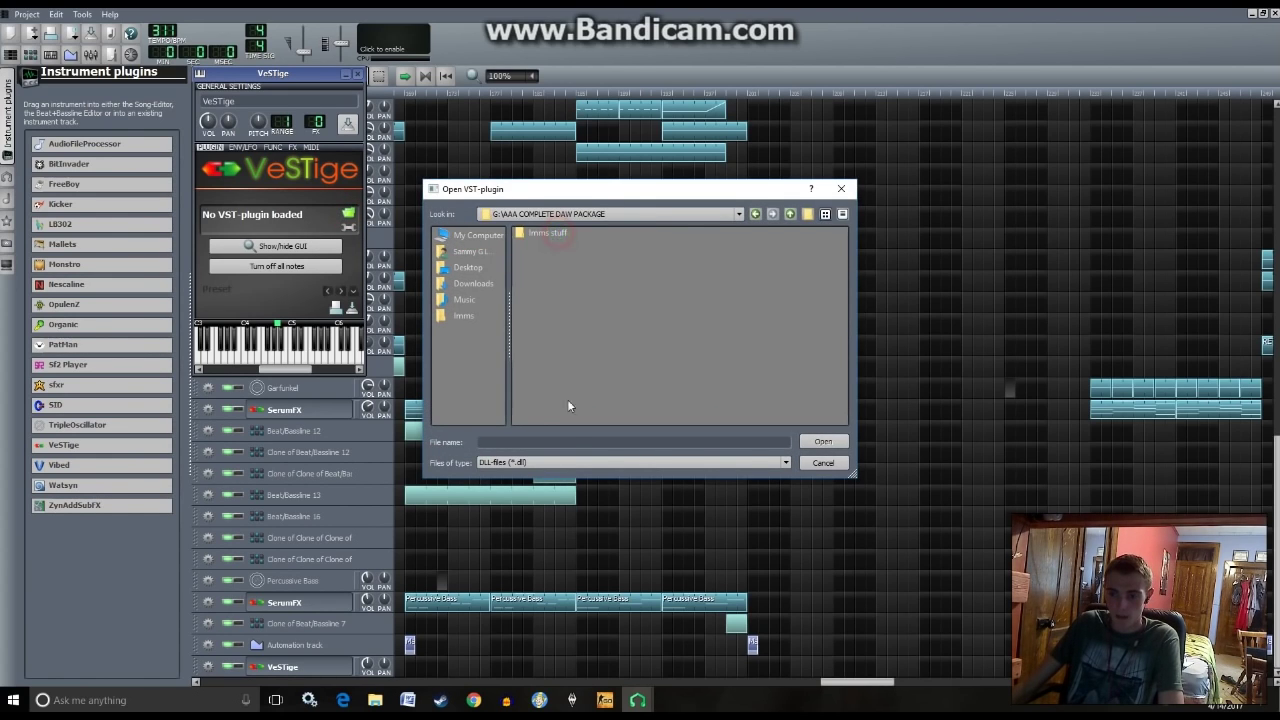
left_click_drag(565, 421, 673, 421)
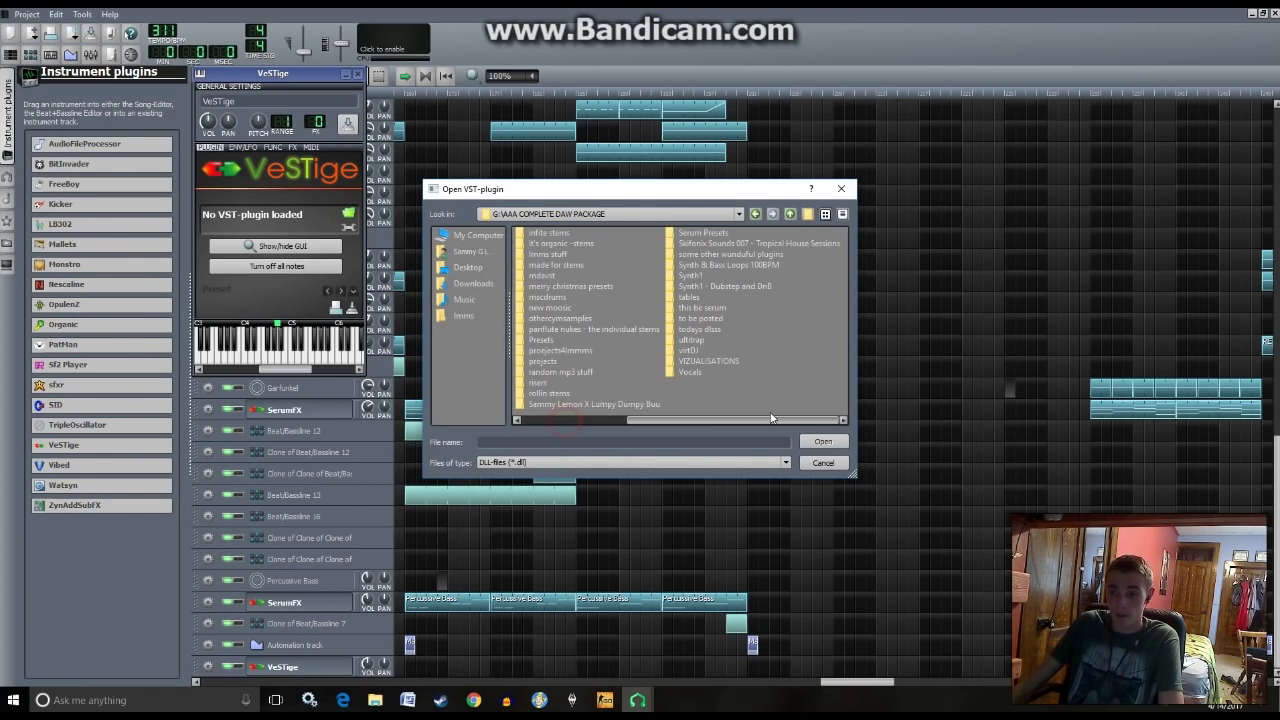
left_click(710, 308)
double_click(708, 310)
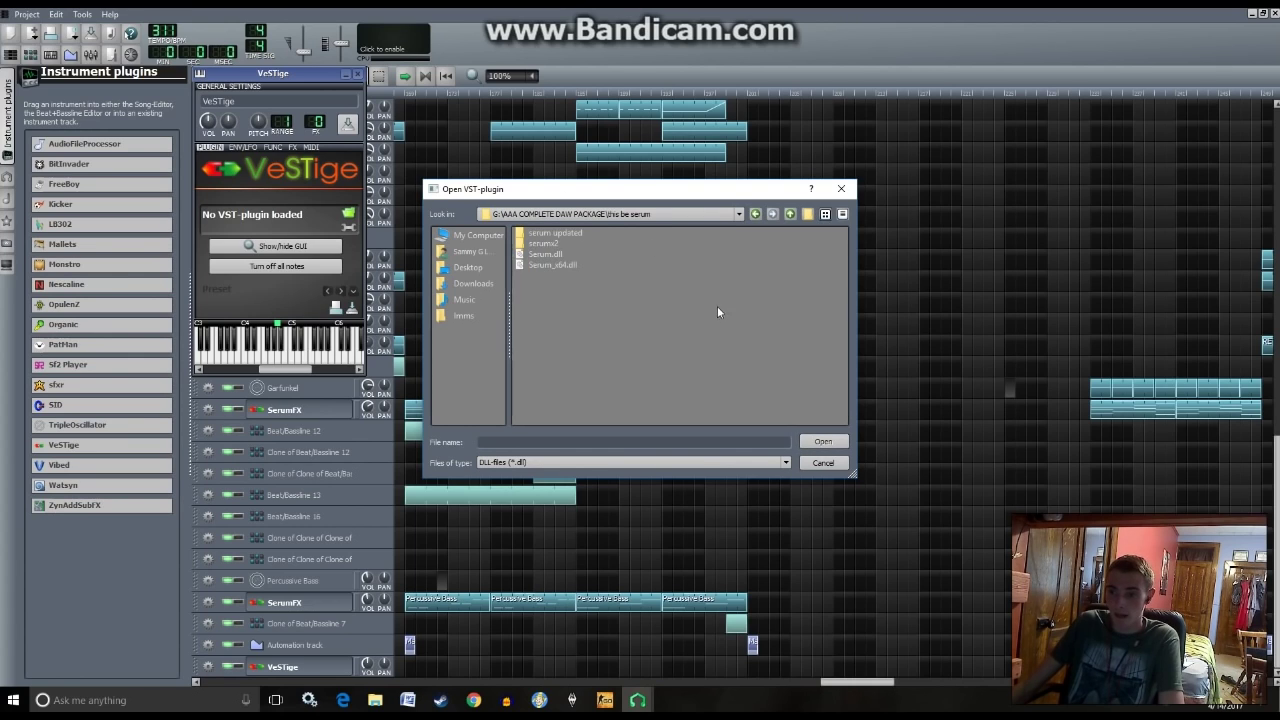
double_click(540, 235)
left_click(563, 243)
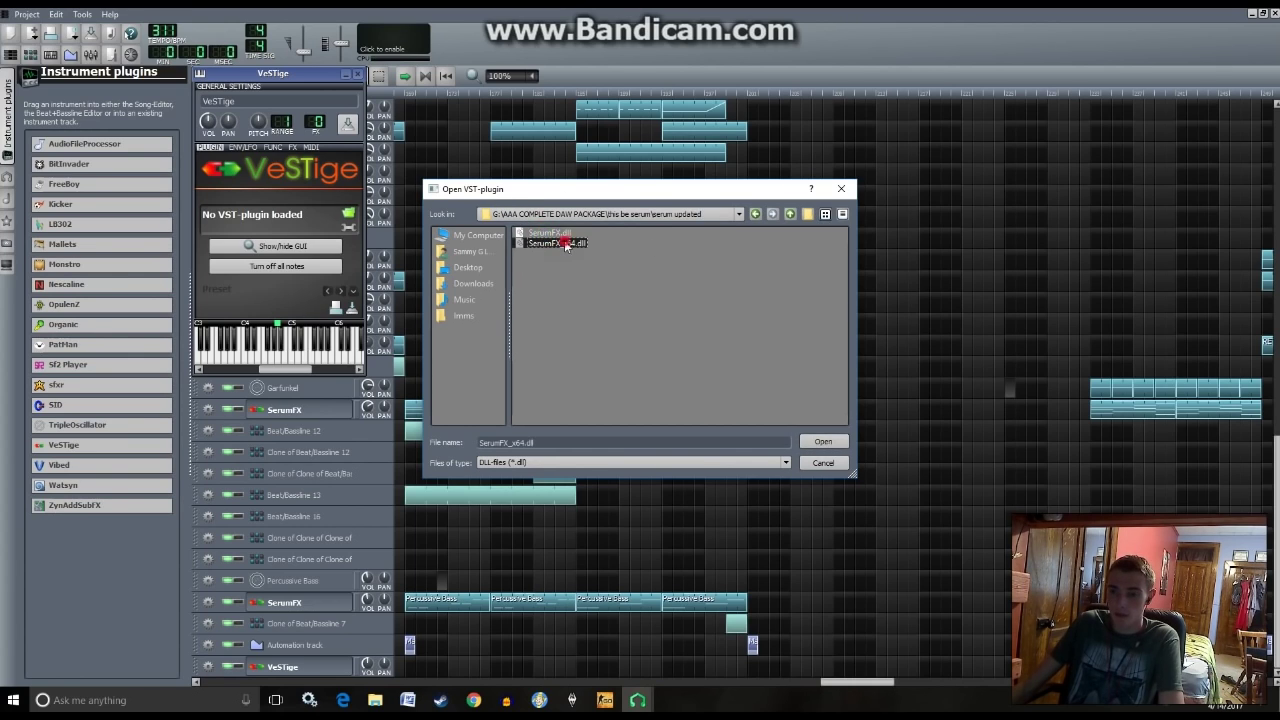
left_click(823, 442)
- Enable oscillator A in the new SerumFX instance and look through the Cymatics - Growl Tables Vol 3 wavetables
left_click_drag(728, 189, 555, 162)
left_click(643, 186)
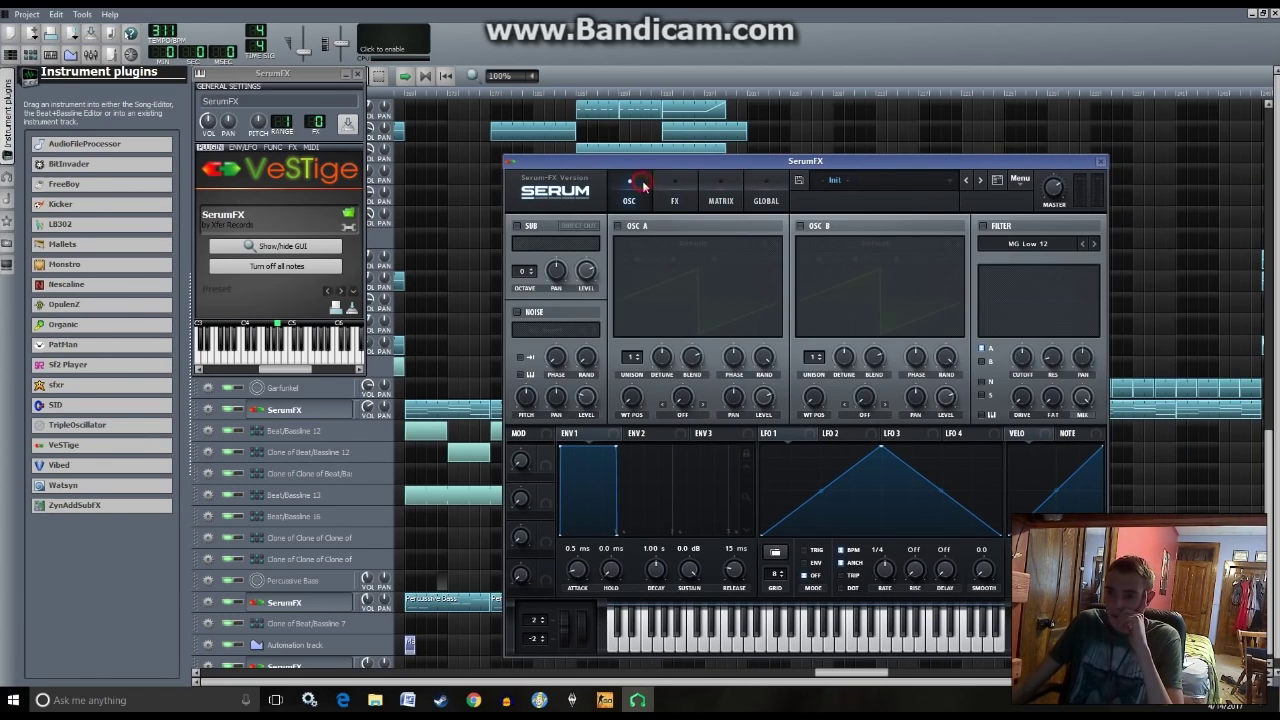
left_click(617, 227)
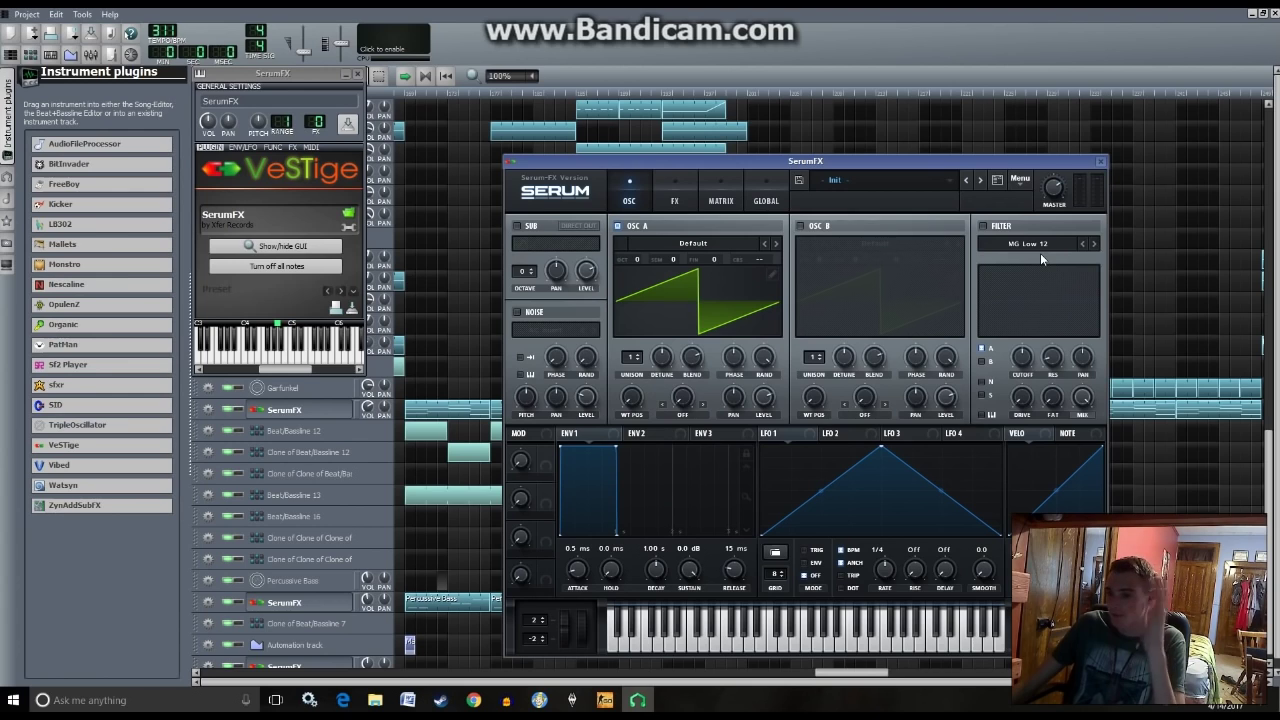
left_click(654, 243)
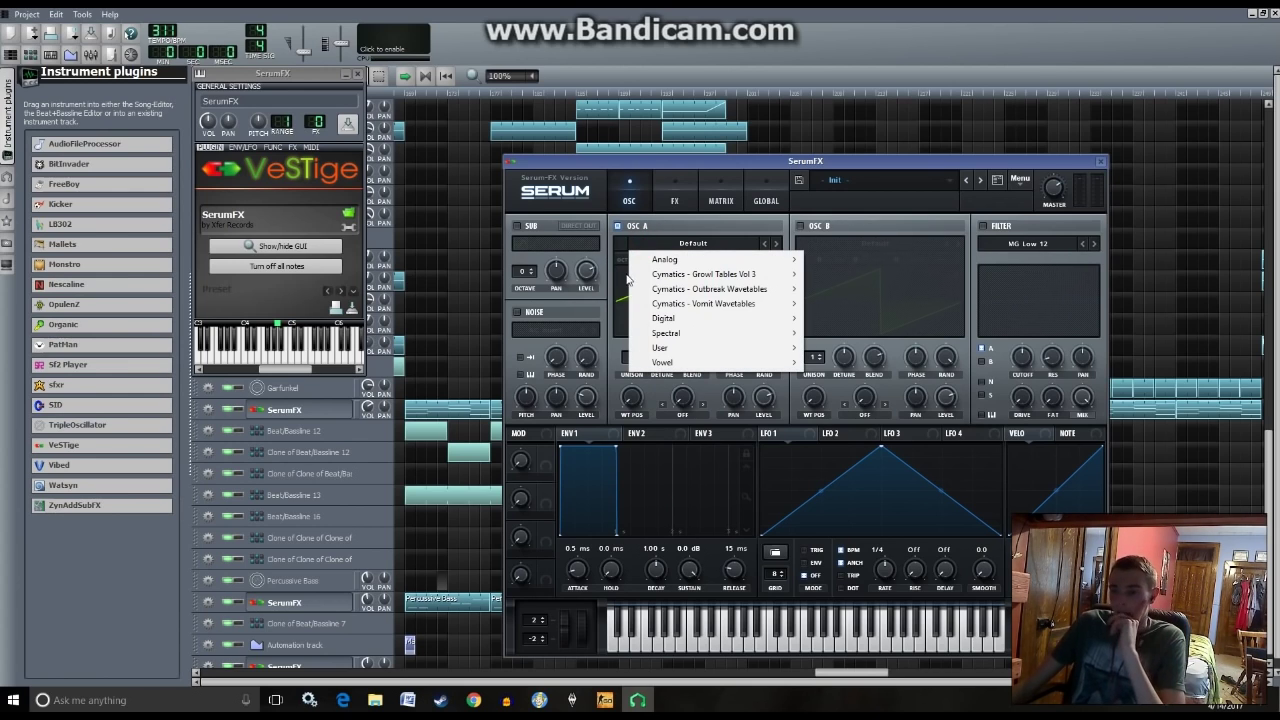
mouse_move(675, 294)
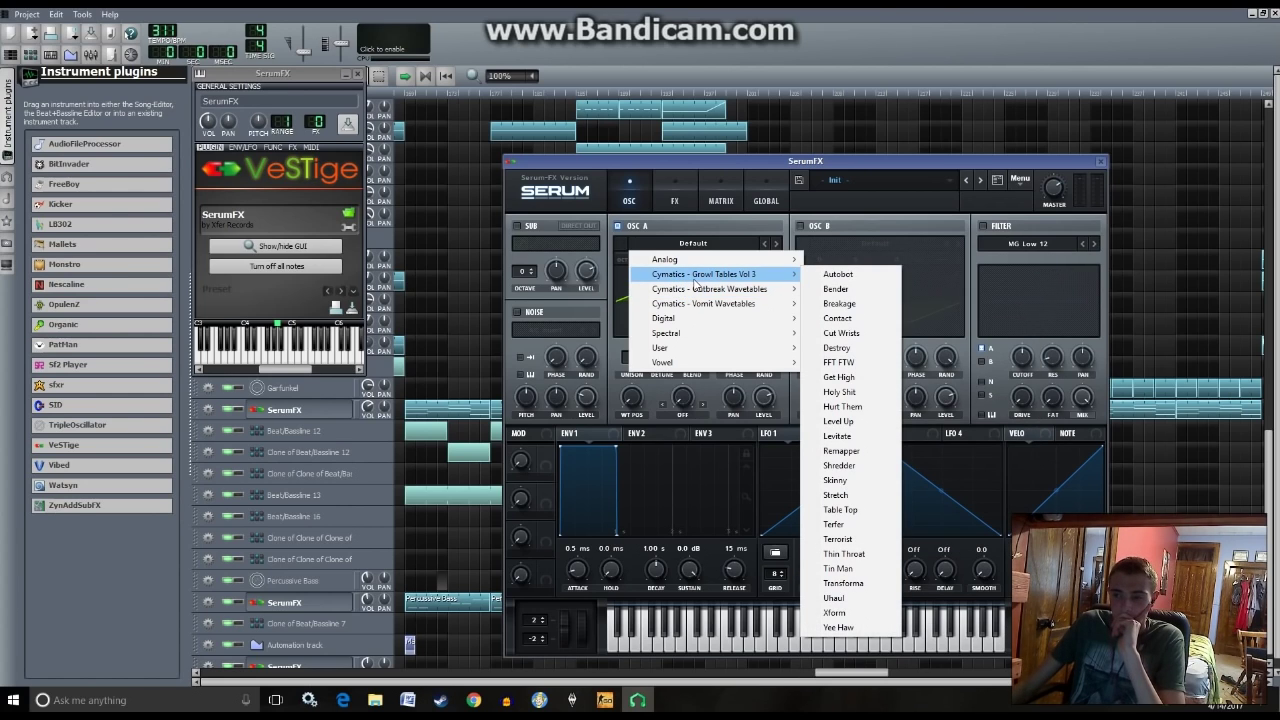
left_click(457, 647)
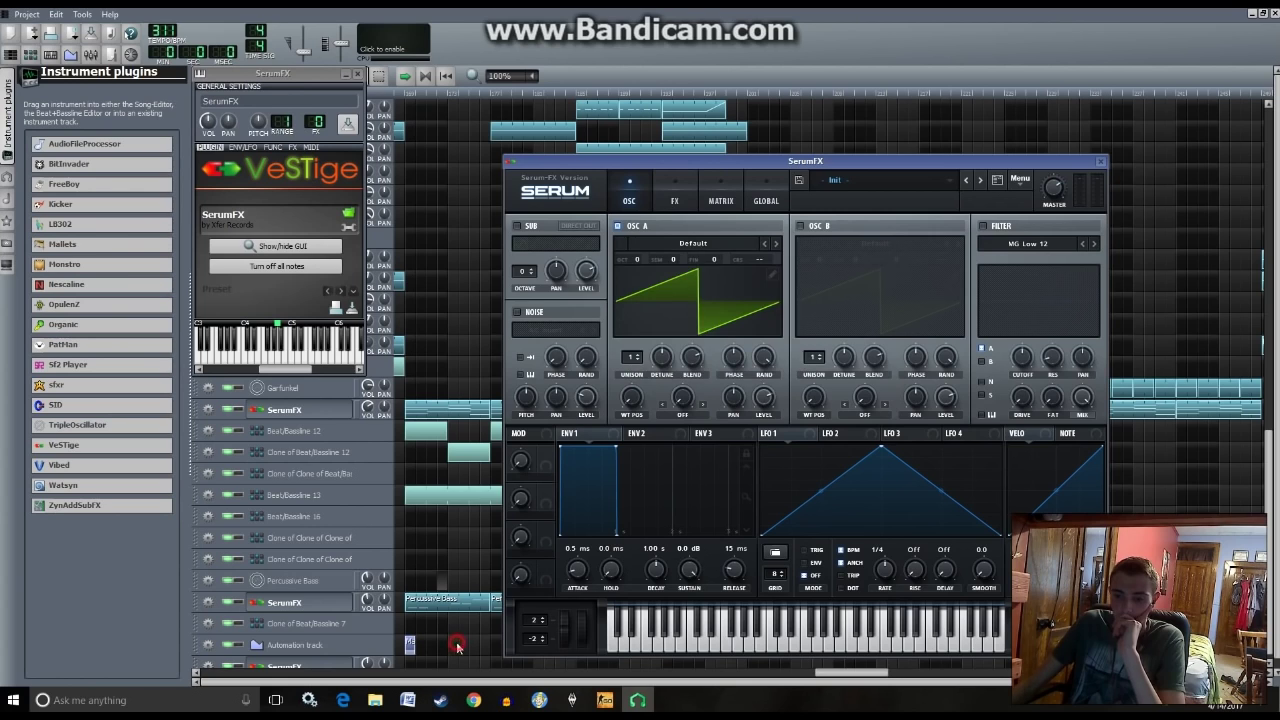
- Put away the SerumFX windows and clone the new SerumFX track twice
left_click(346, 76)
left_click_drag(463, 682, 607, 682)
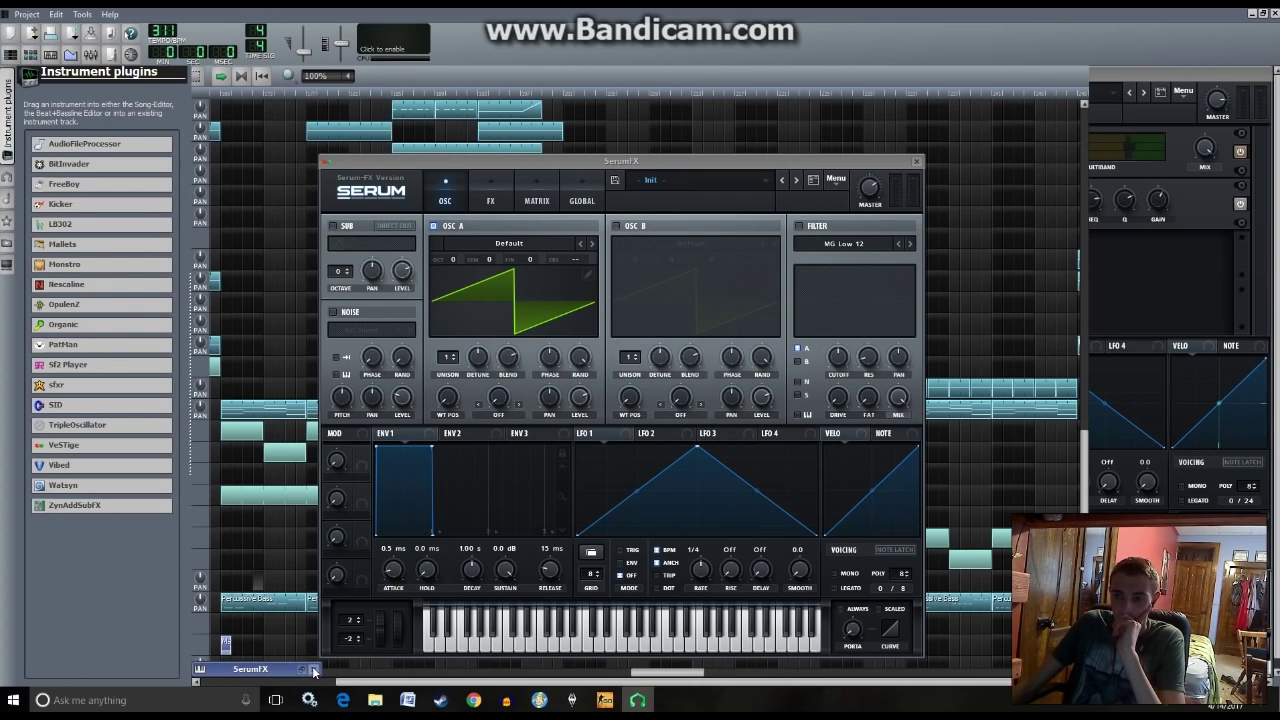
left_click(301, 669)
left_click(10, 54)
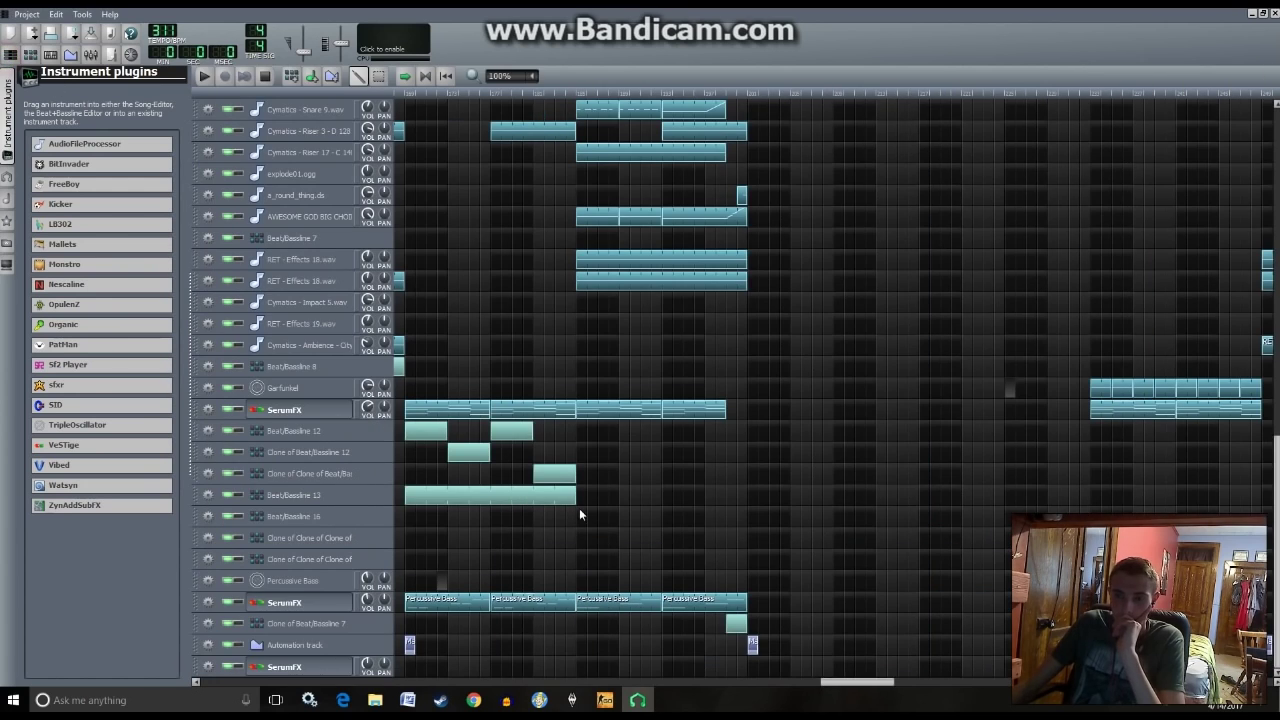
left_click(209, 668)
left_click(209, 668)
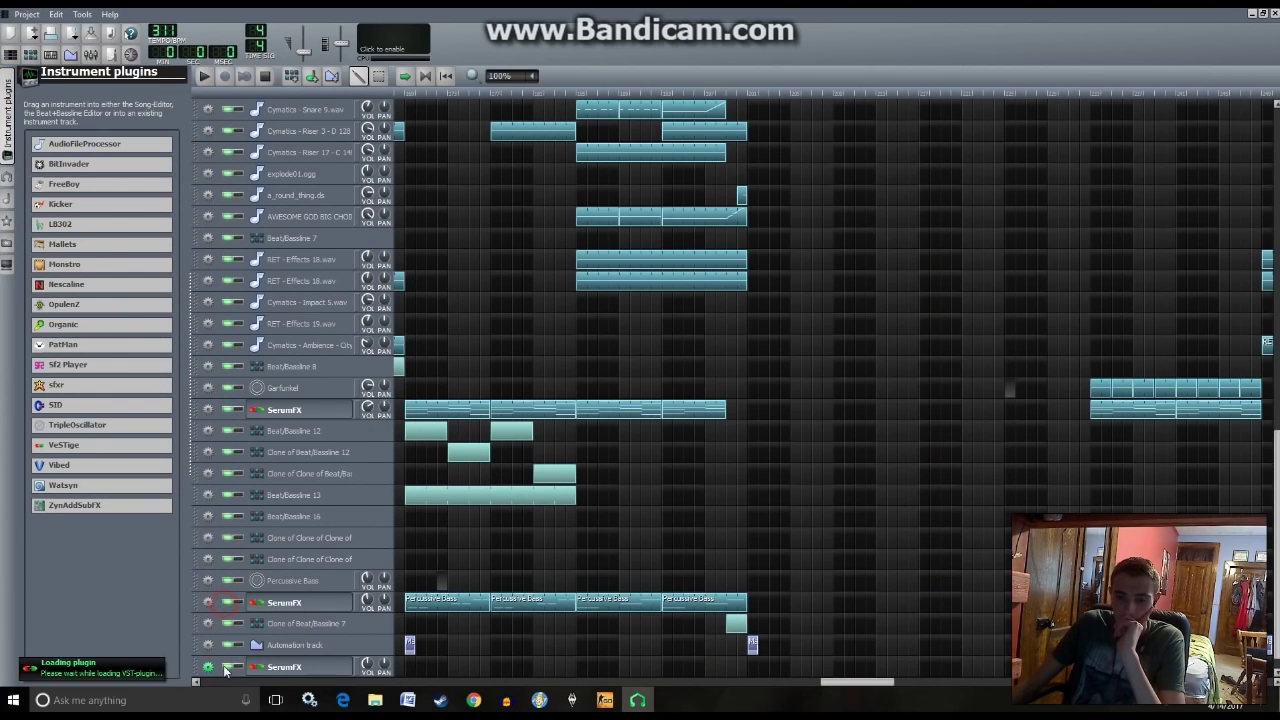
left_click(208, 668)
left_click(241, 598)
- Reload SerumFX_x64.dll in the original new SerumFX track above its two clones
scroll(362, 647, "down", 2)
left_click(315, 628)
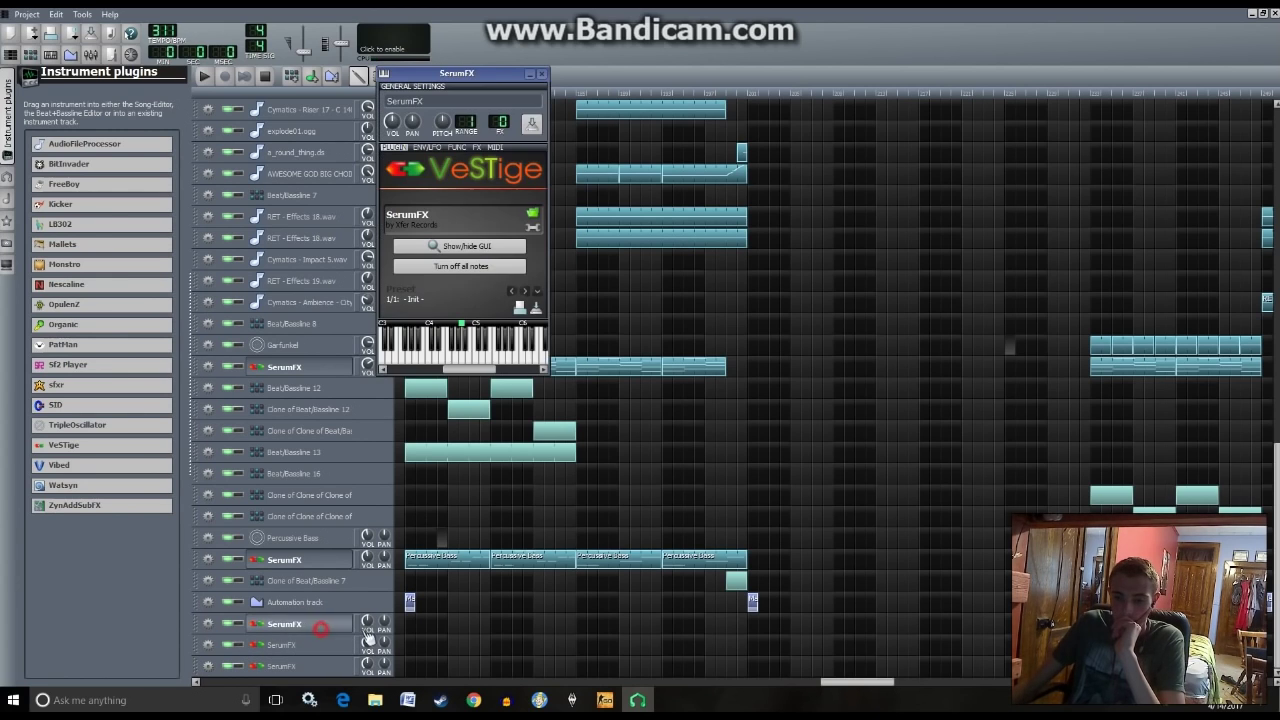
left_click(530, 218)
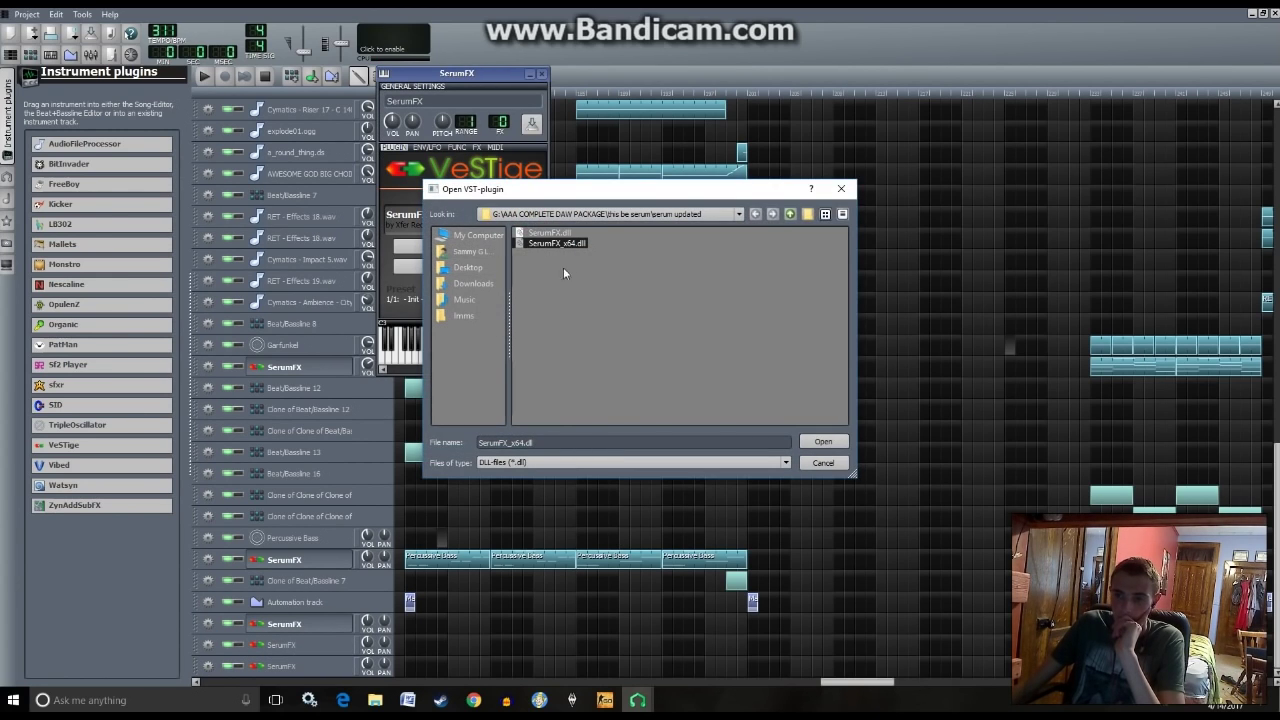
key("Return")
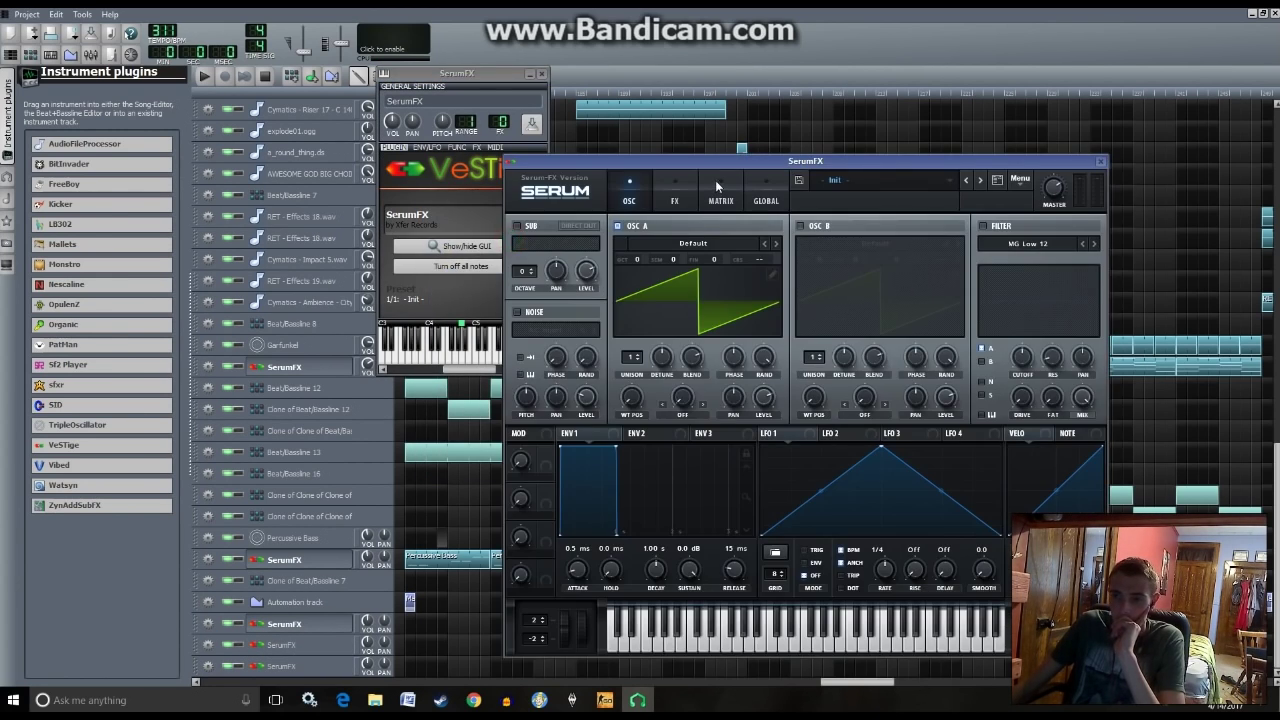
left_click_drag(652, 157, 573, 133)
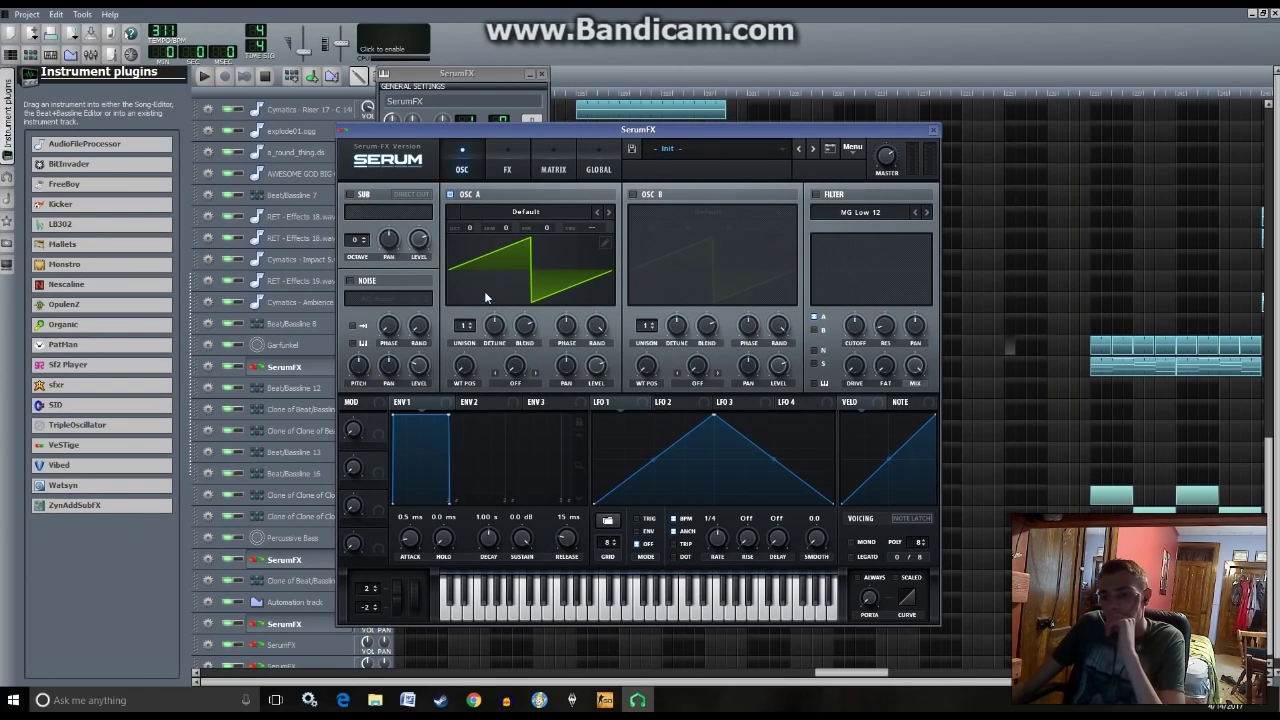
- Load the Uhaul wavetable from Cymatics - Growl Tables Vol 3 into oscillator A
left_click(510, 215)
mouse_move(507, 243)
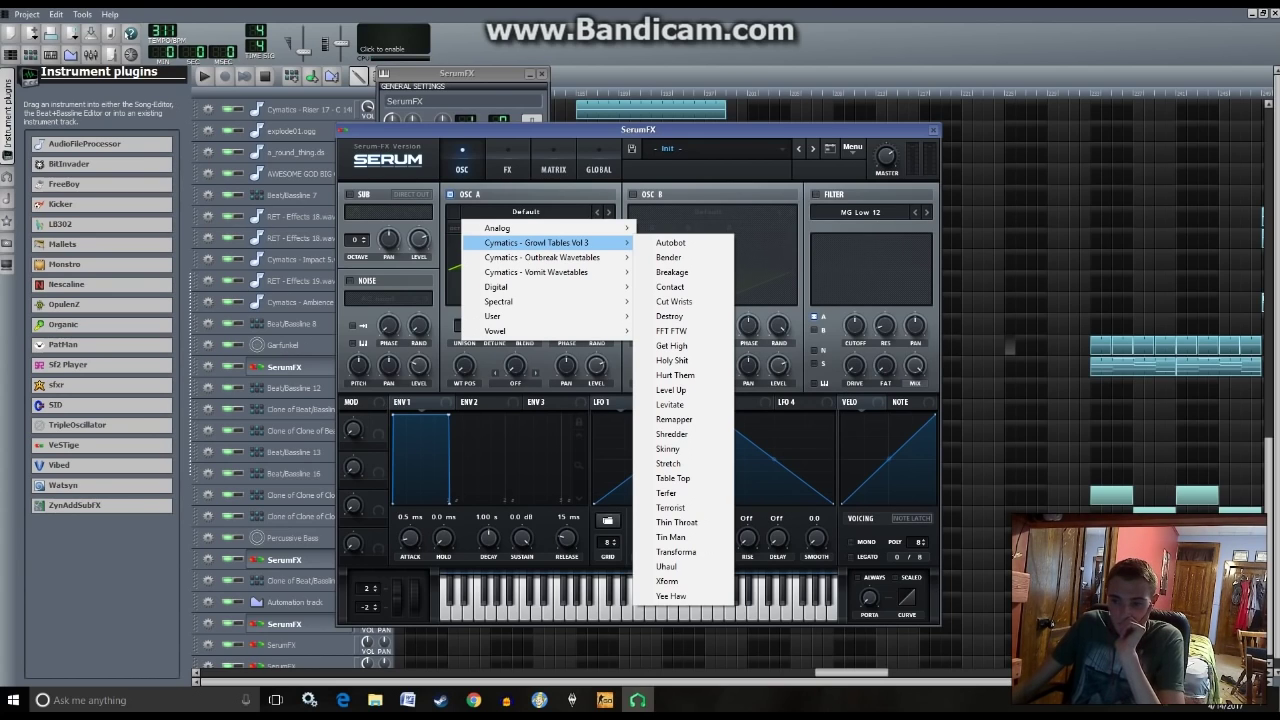
left_click(666, 566)
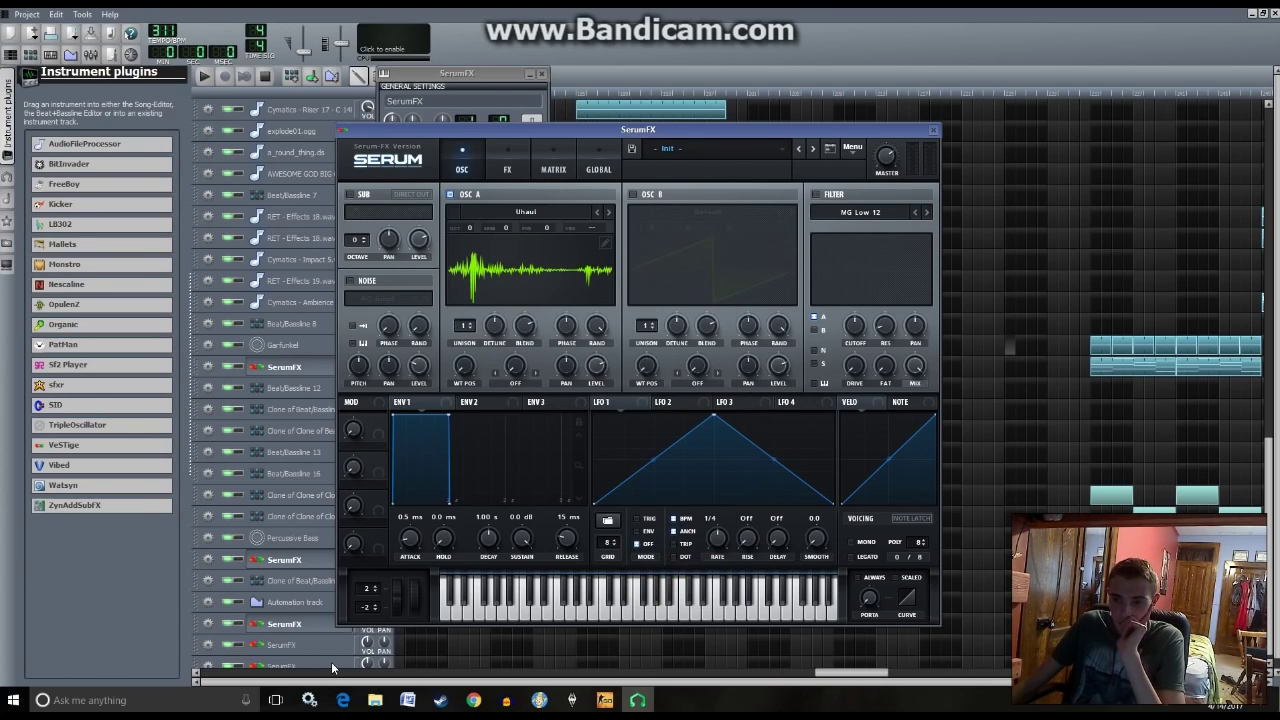
- Shape LFO 1 with a bowed rise, a slightly later peak and a sagging fall, and assign it to oscillator A's wavetable position
left_click_drag(655, 462, 649, 455)
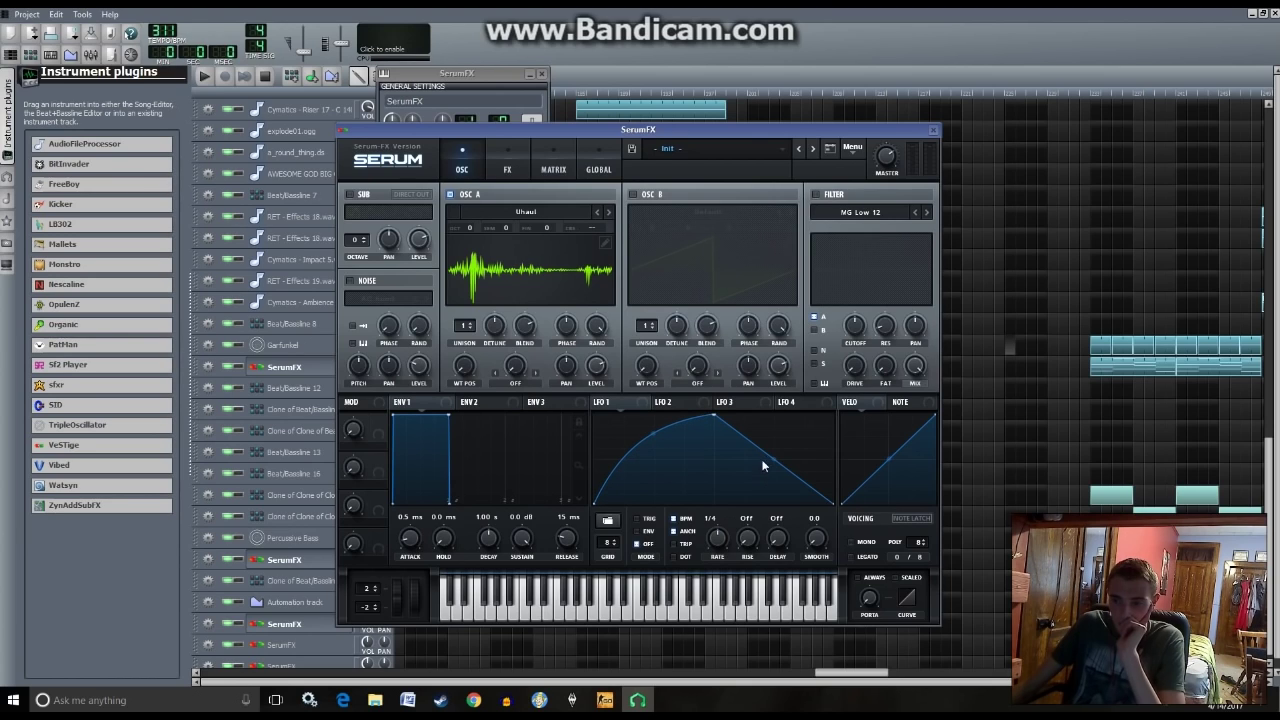
left_click_drag(773, 462, 760, 475)
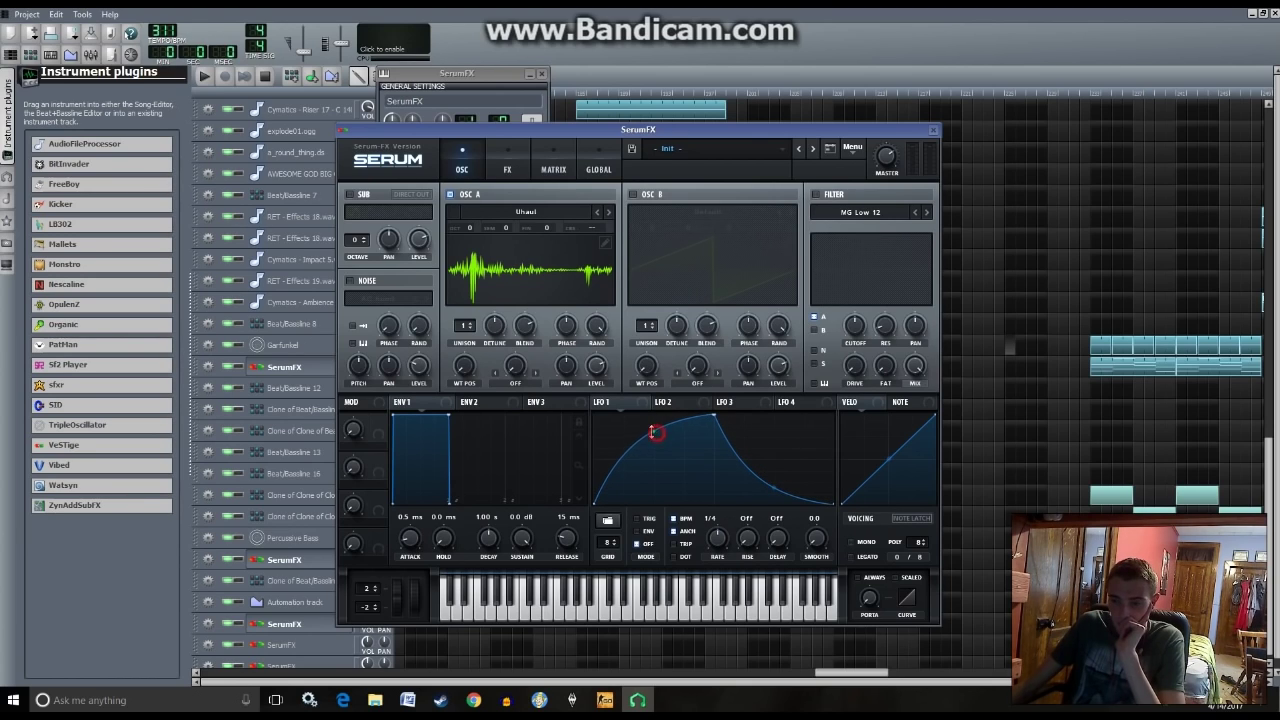
left_click_drag(772, 491, 772, 505)
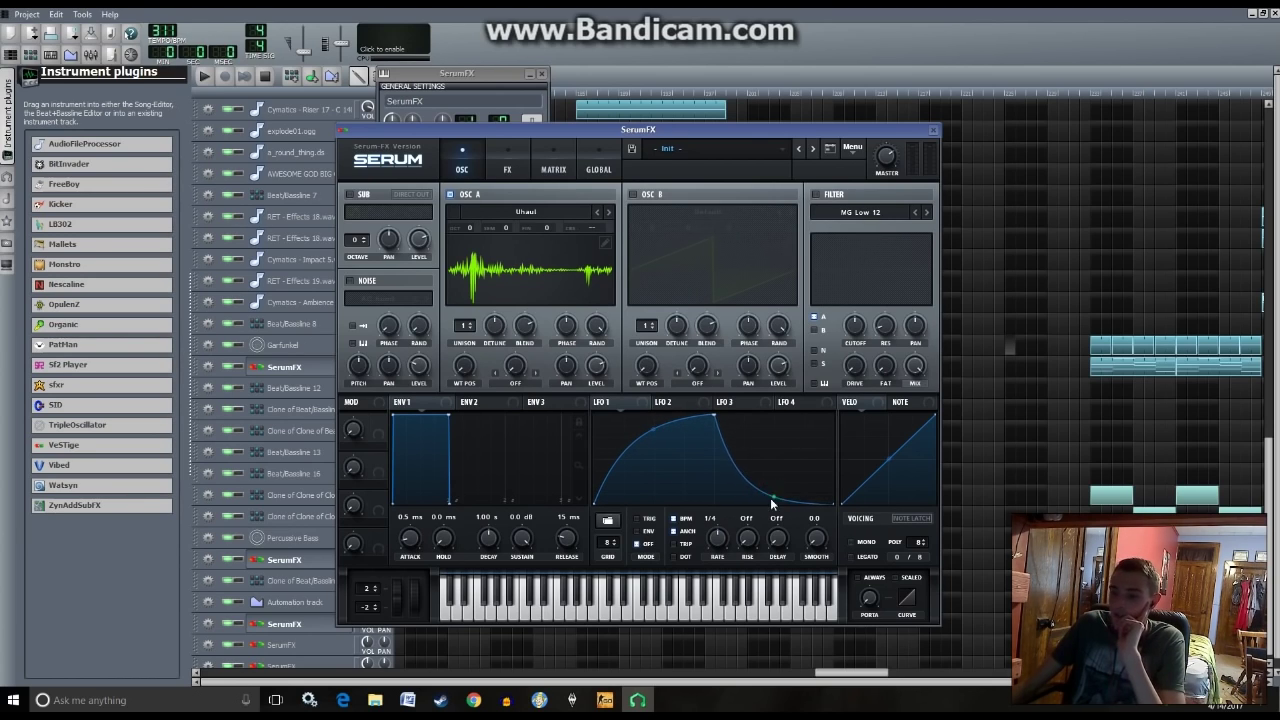
left_click_drag(715, 419, 725, 416)
left_click_drag(786, 498, 781, 489)
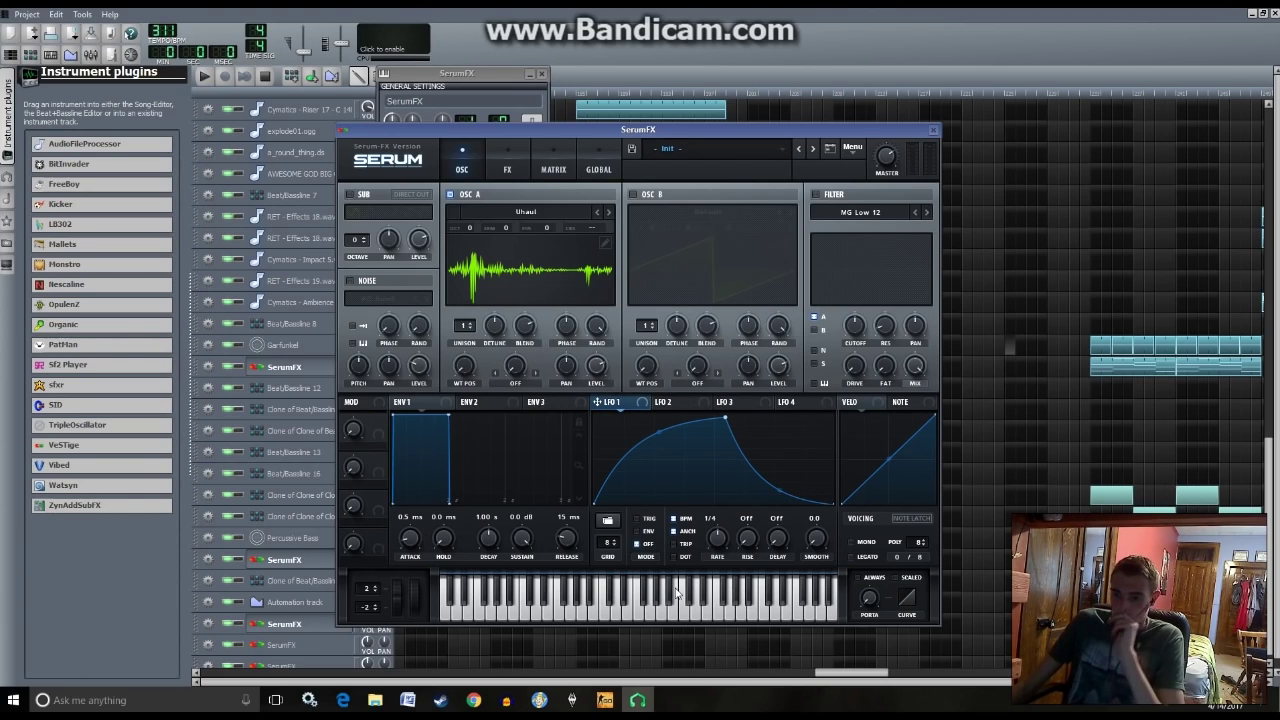
left_click_drag(481, 383, 465, 367)
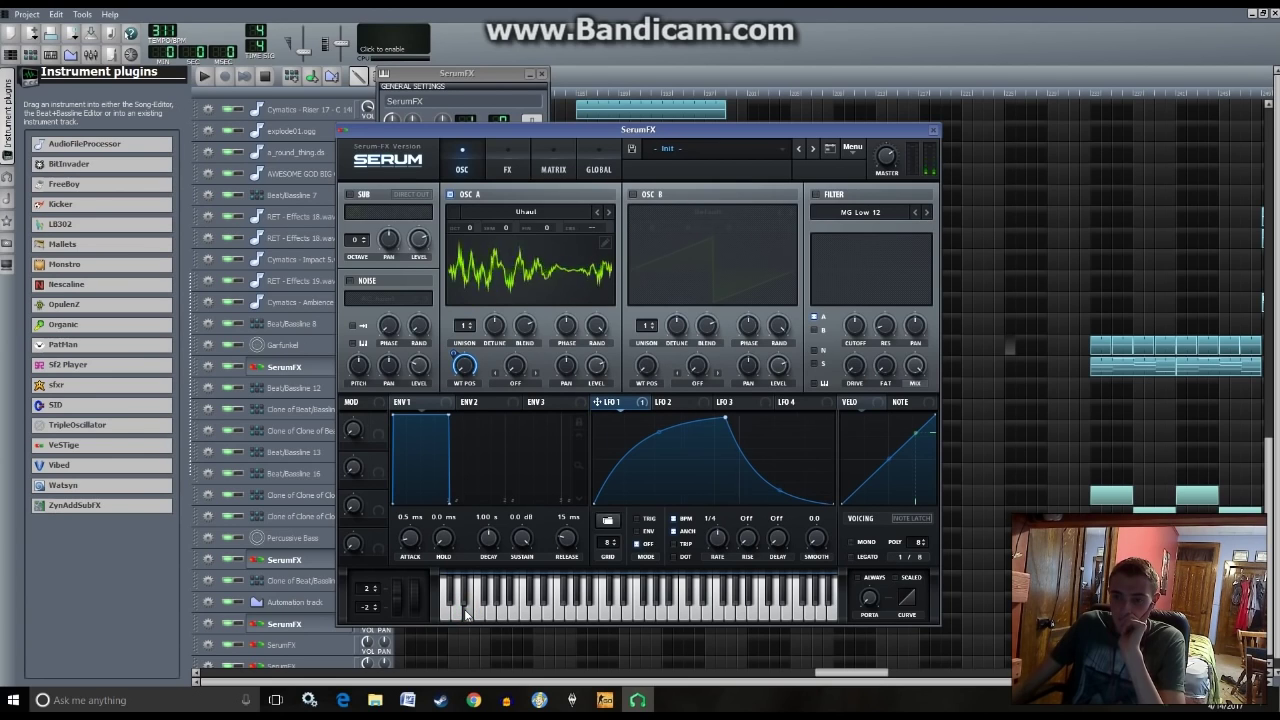
- Set oscillator A's octave to -2 and audition the Uhaul growl on low notes
left_click_drag(469, 226, 468, 240)
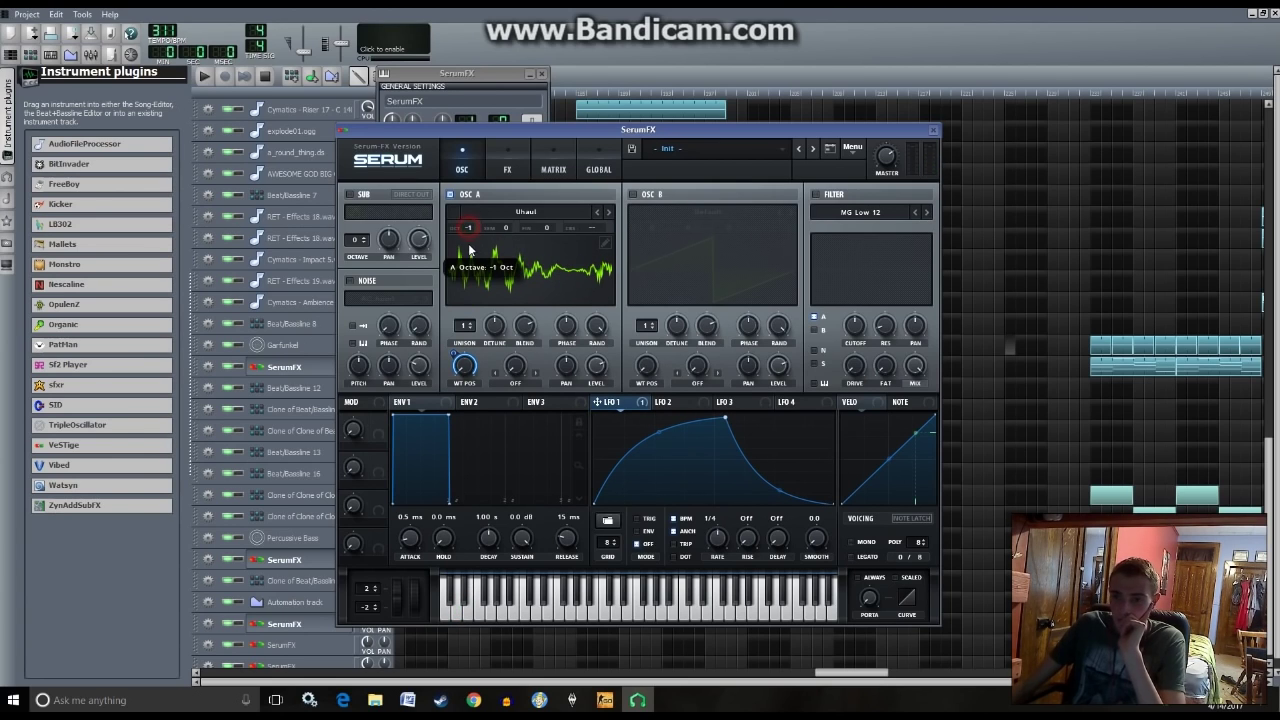
left_click(469, 613)
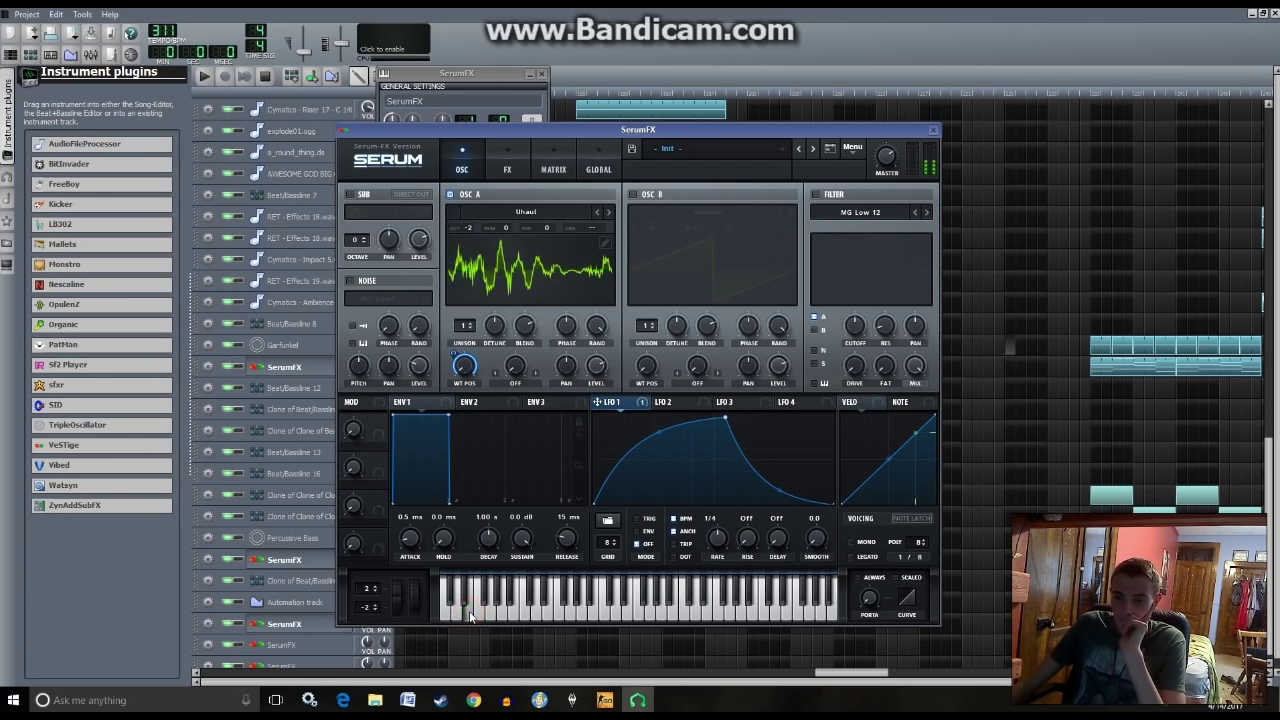
left_click(548, 613)
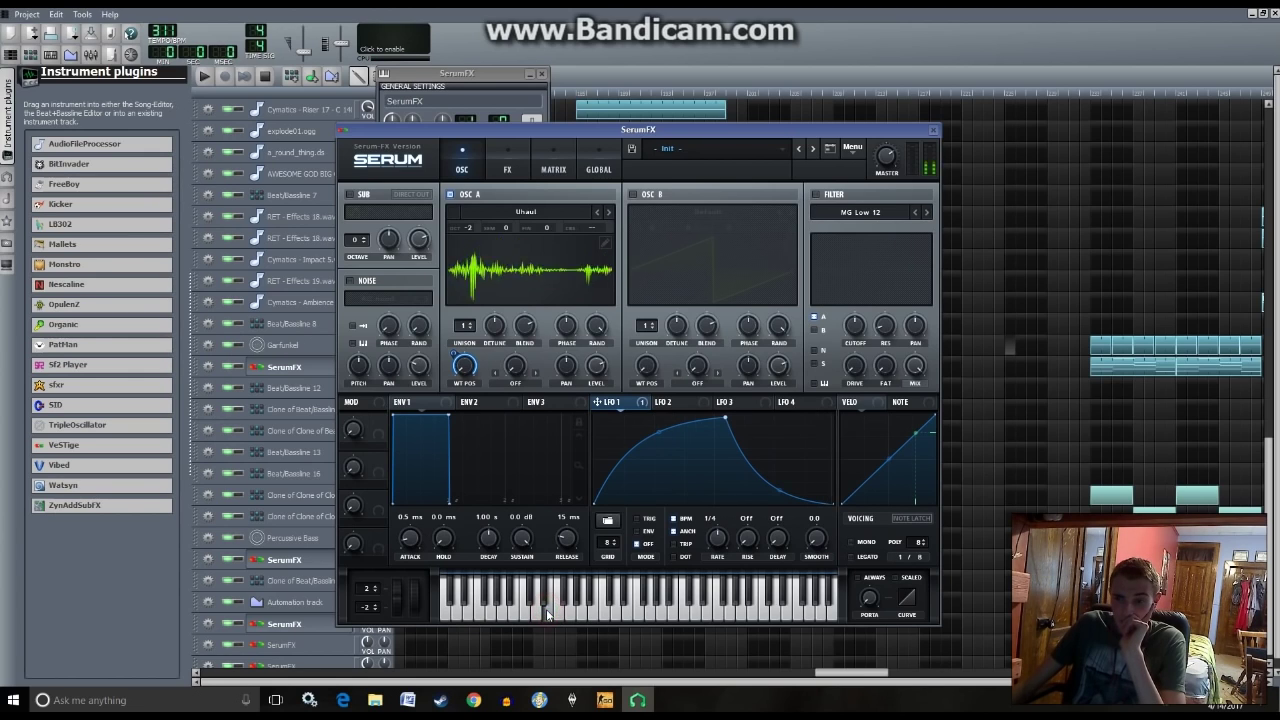
- Bow LFO 1's fall outward and slow its rate to 1/2, testing the movement on low notes
left_click_drag(780, 495, 816, 476)
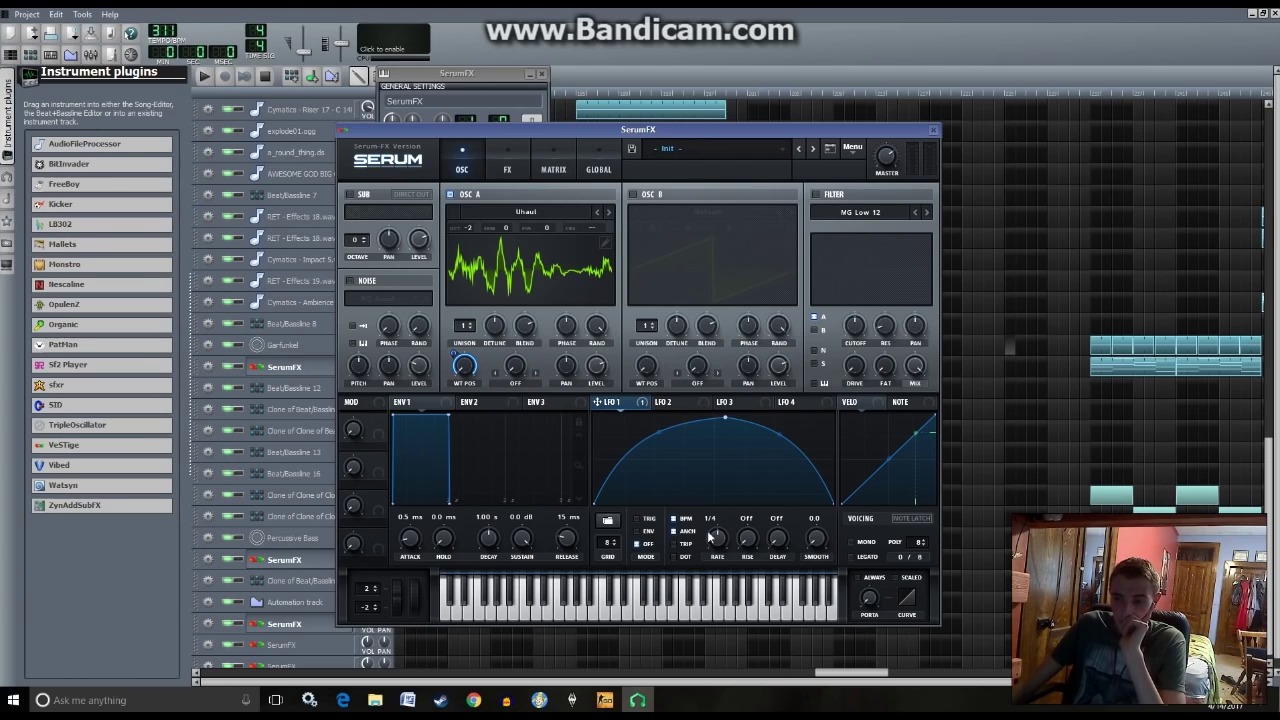
left_click(466, 612)
left_click(542, 617)
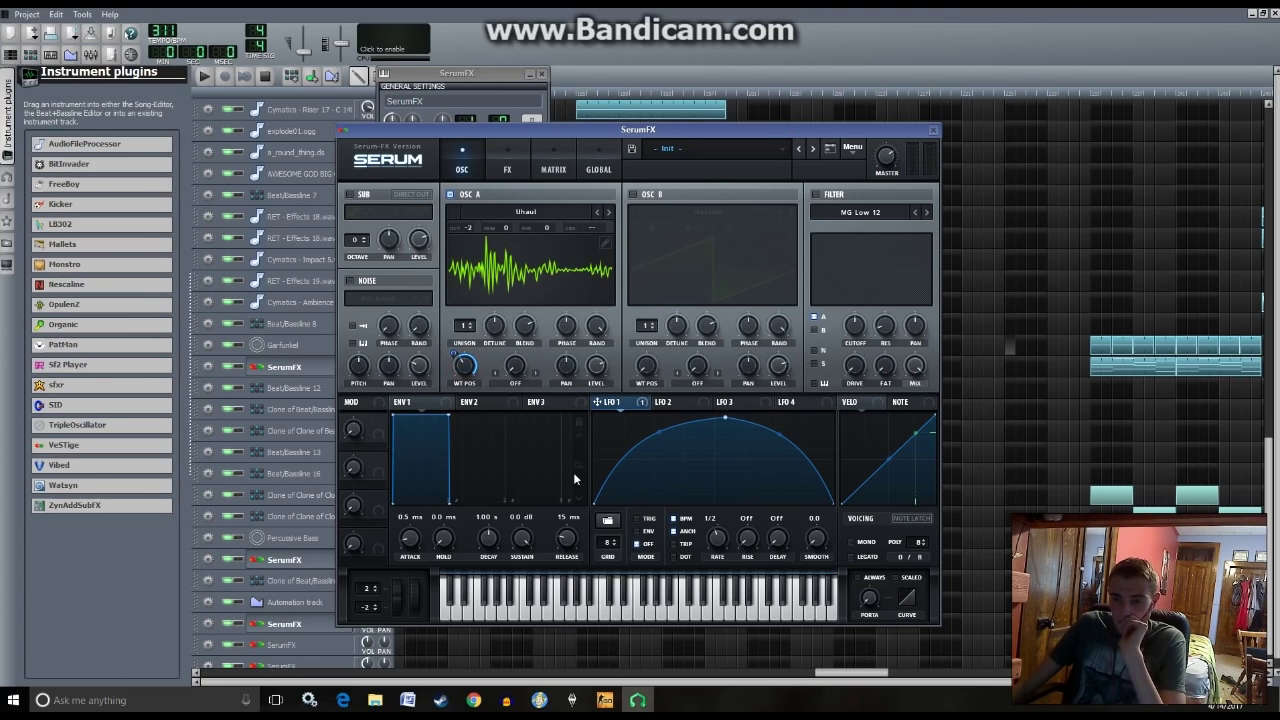
- Adjust LFO 1's modulation depth on oscillator A's wavetable position while auditioning a low note
left_click(545, 612)
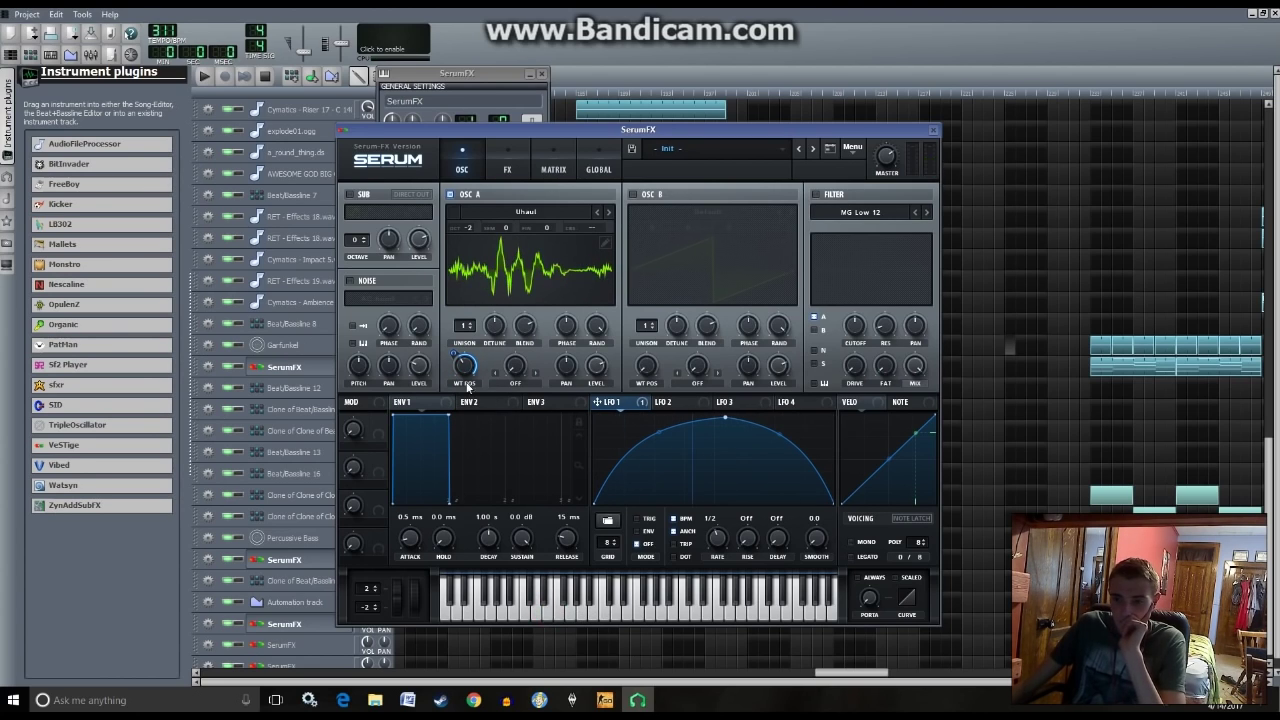
mouse_move(457, 354)
left_click(548, 616)
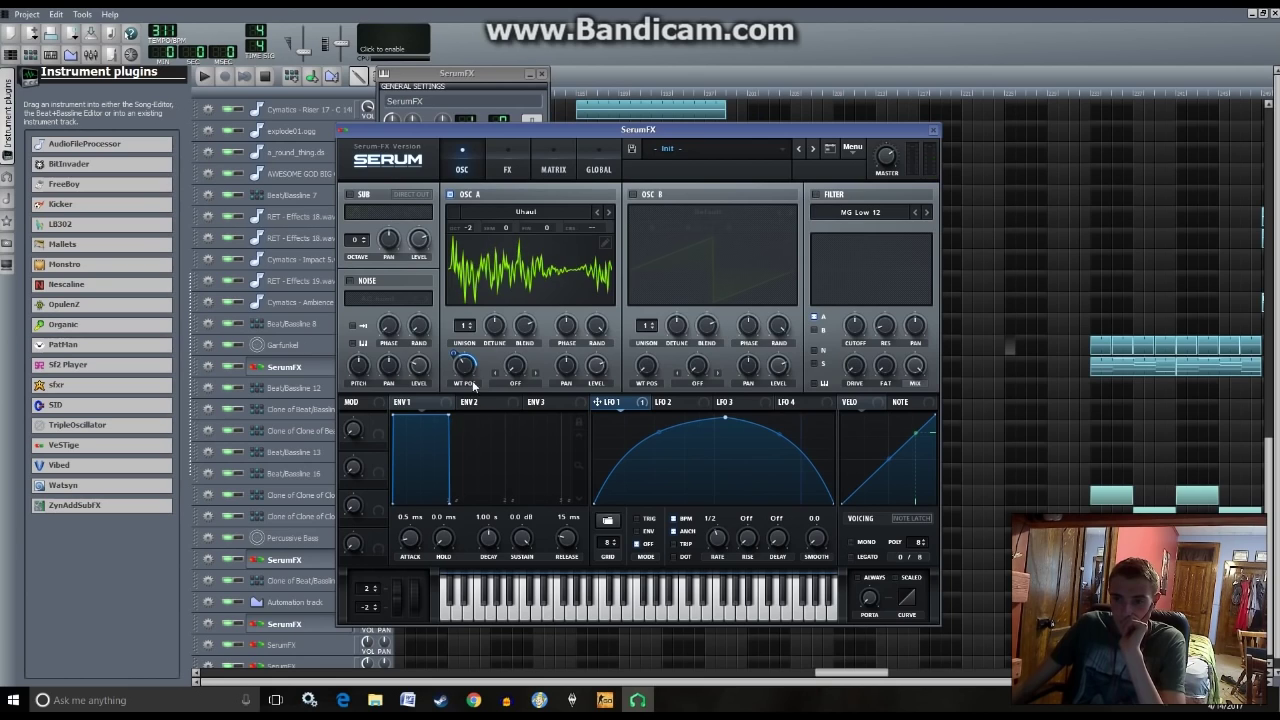
left_click(452, 353)
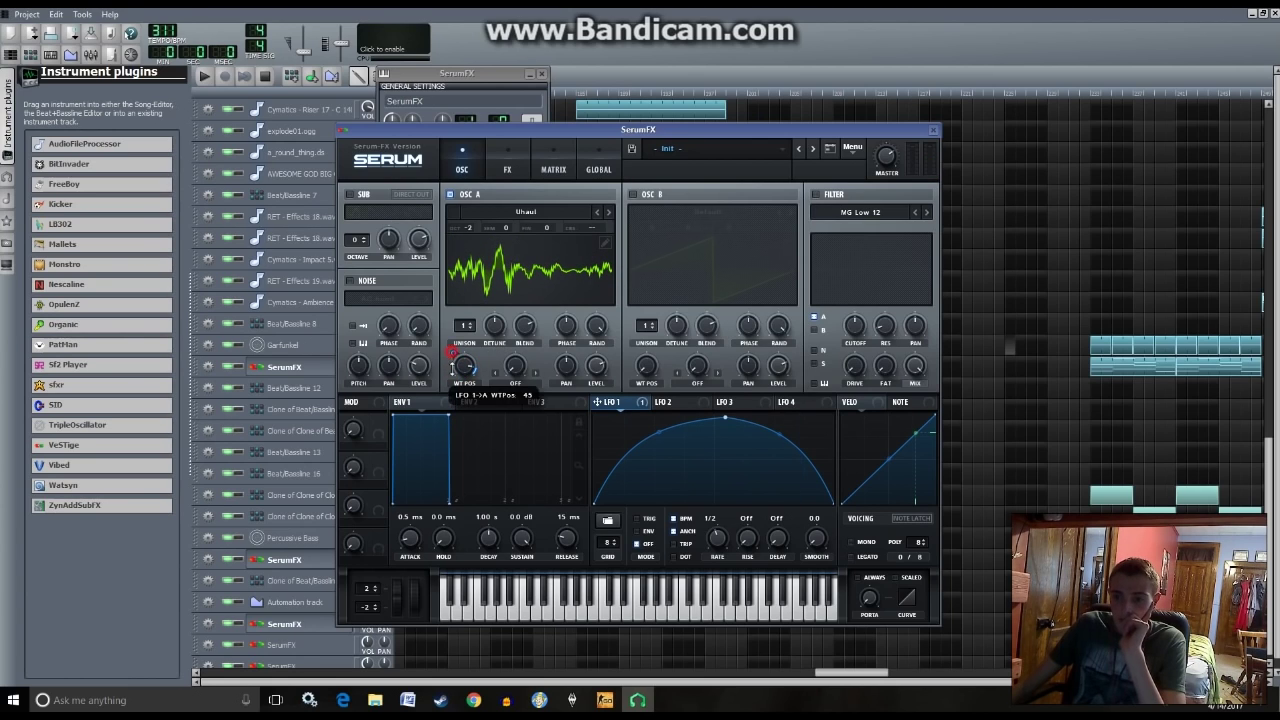
- Set oscillator A's warp mode to Bend - and assign LFO 1 to the warp amount
left_click(515, 384)
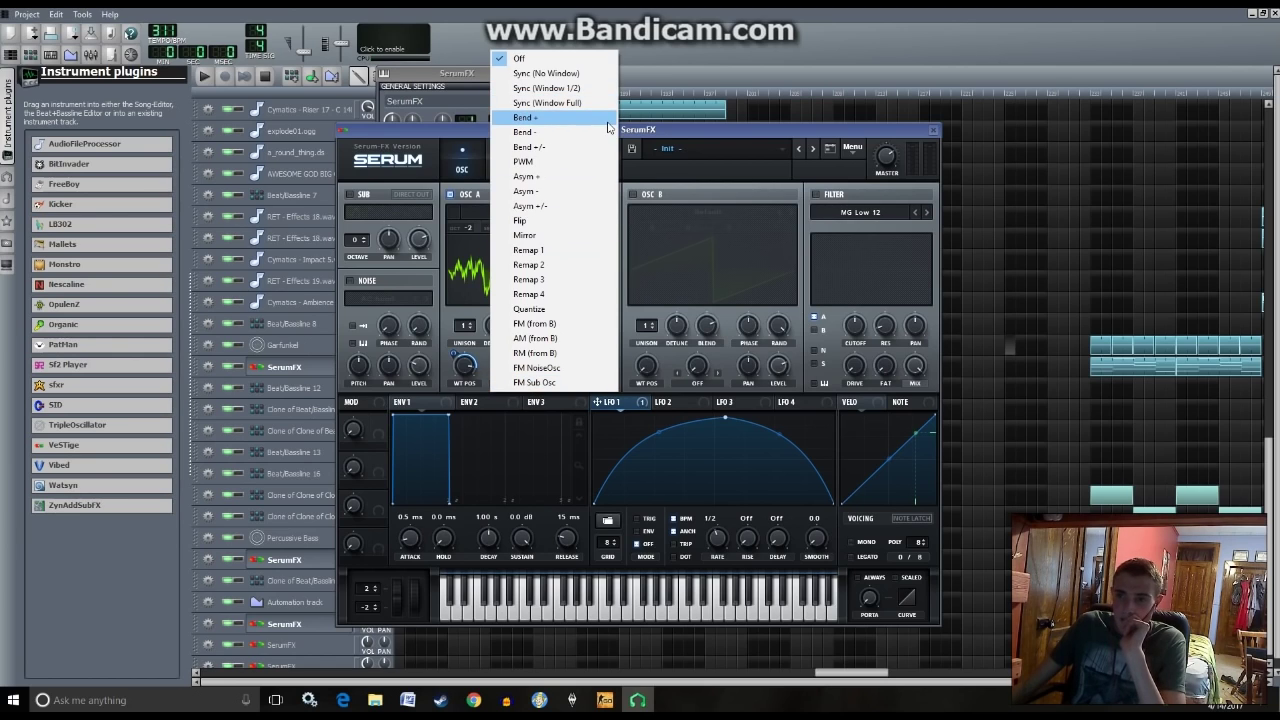
left_click(605, 132)
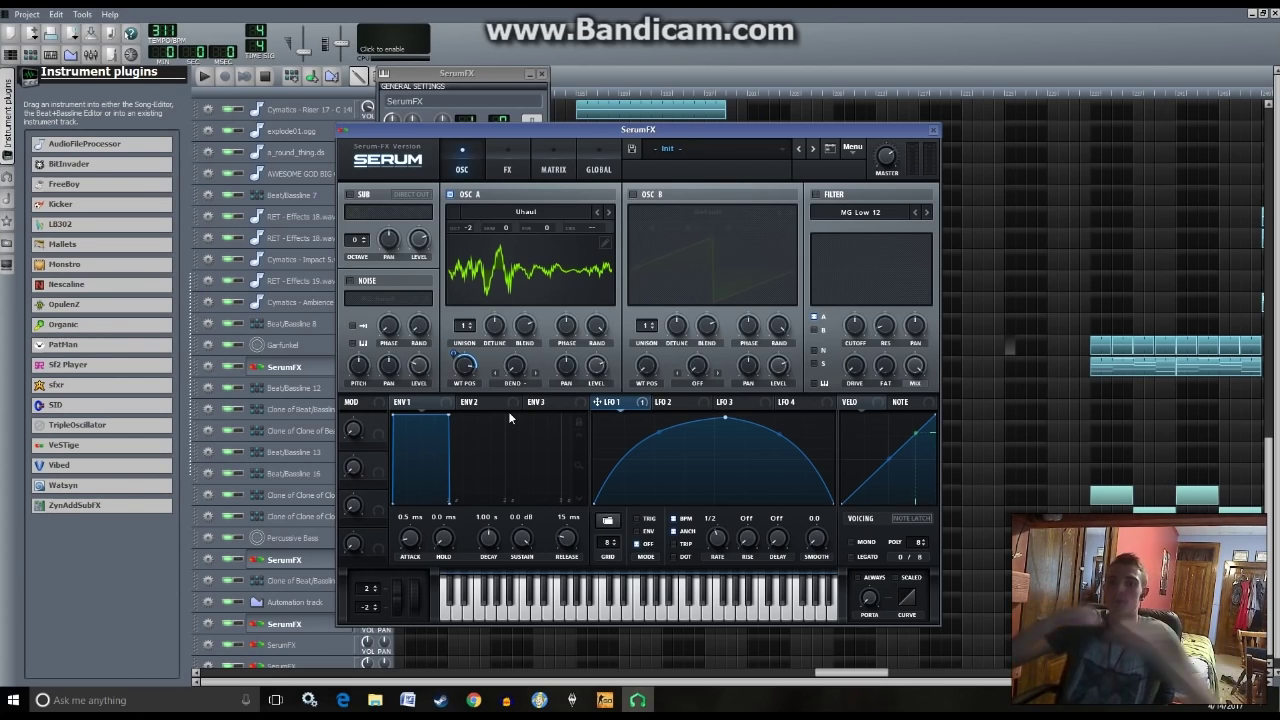
left_click(565, 600)
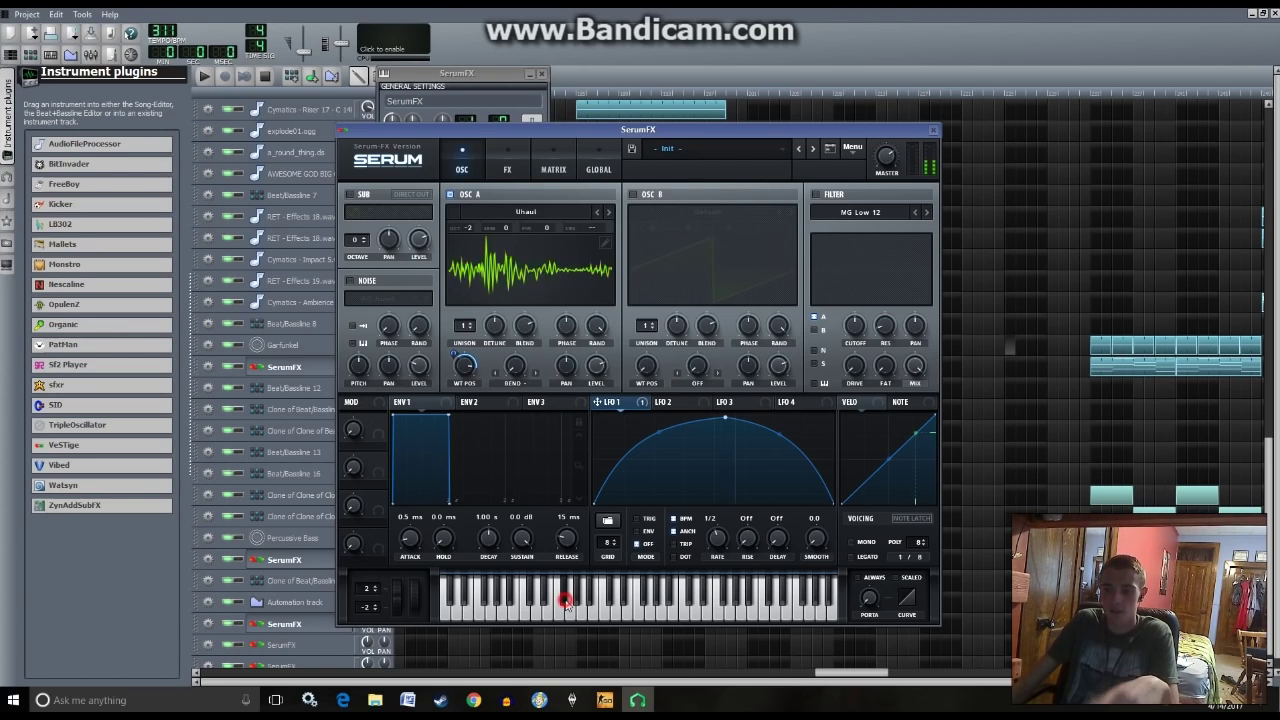
left_click(550, 612)
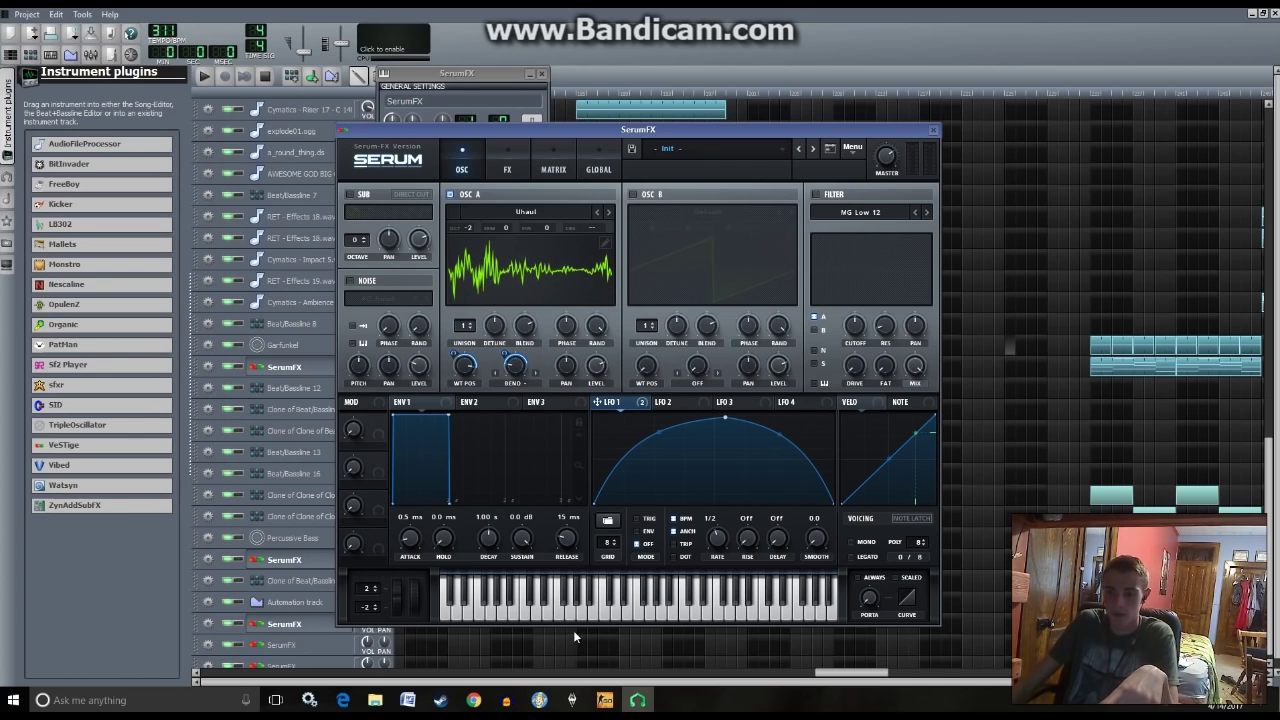
left_click(548, 616)
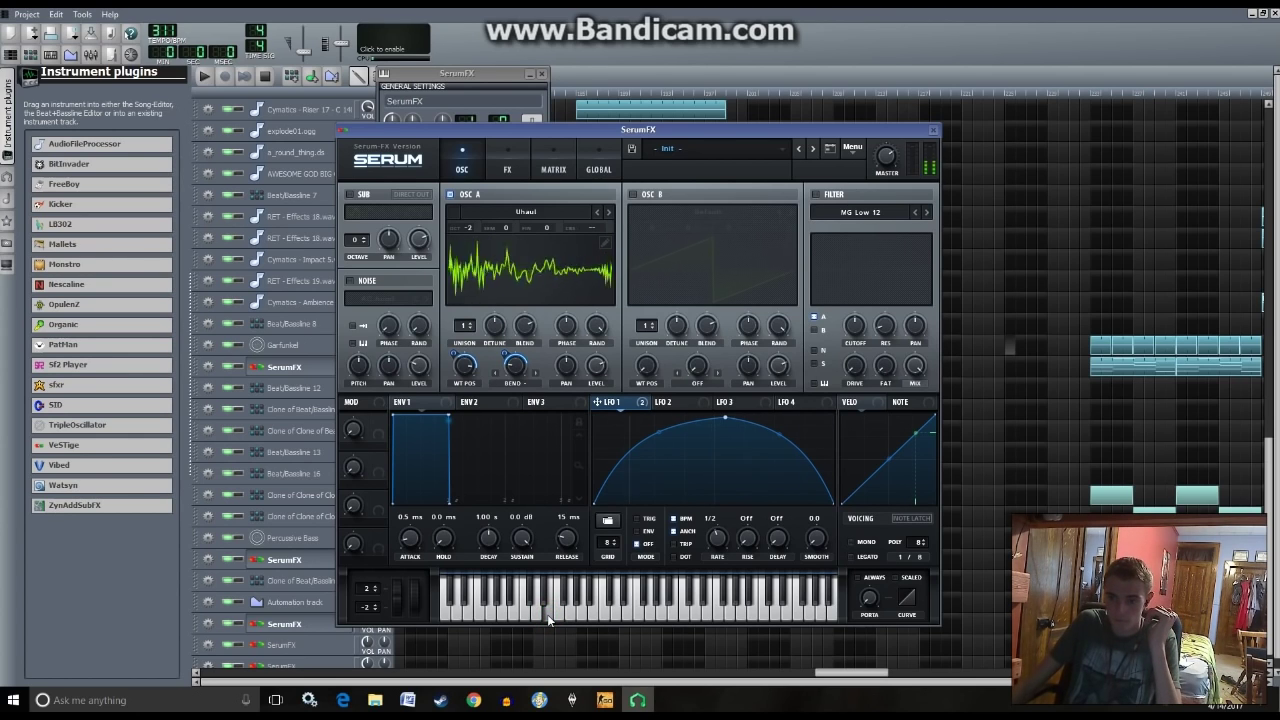
- Adjust LFO 1's modulation depth on oscillator A's Bend - warp and audition the result
left_click(514, 366)
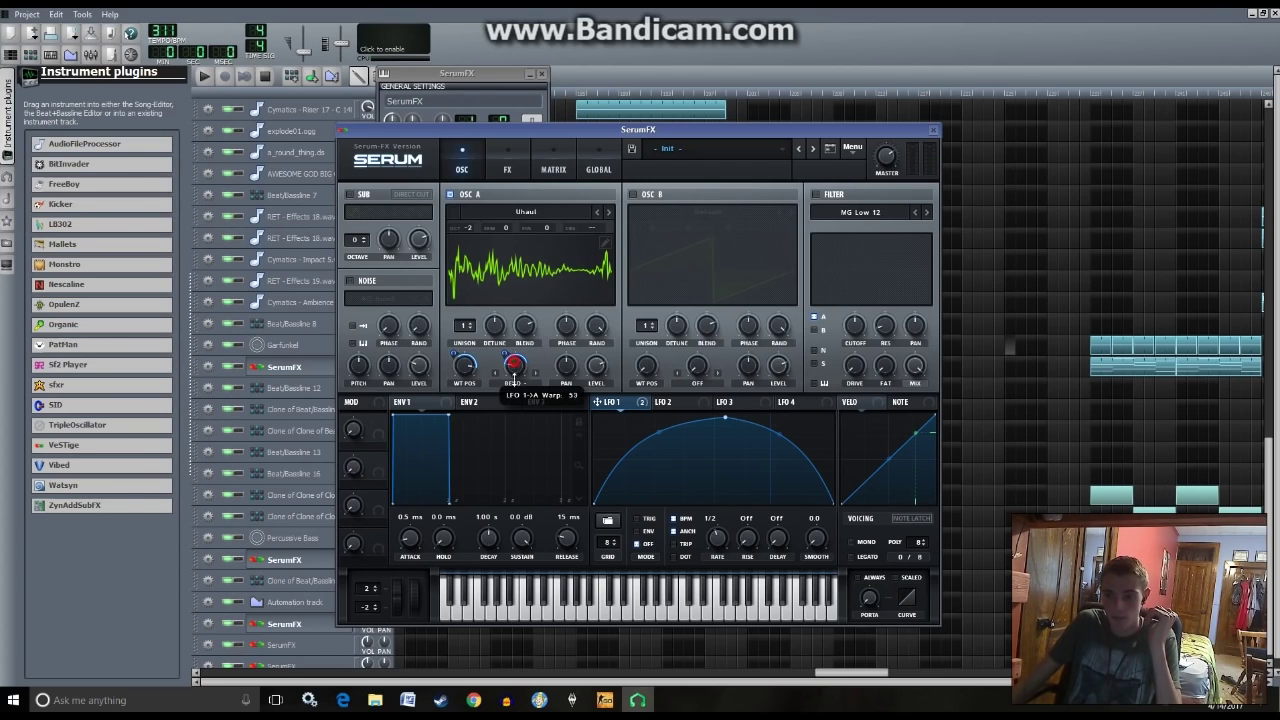
left_click_drag(516, 368, 507, 344)
left_click(550, 616)
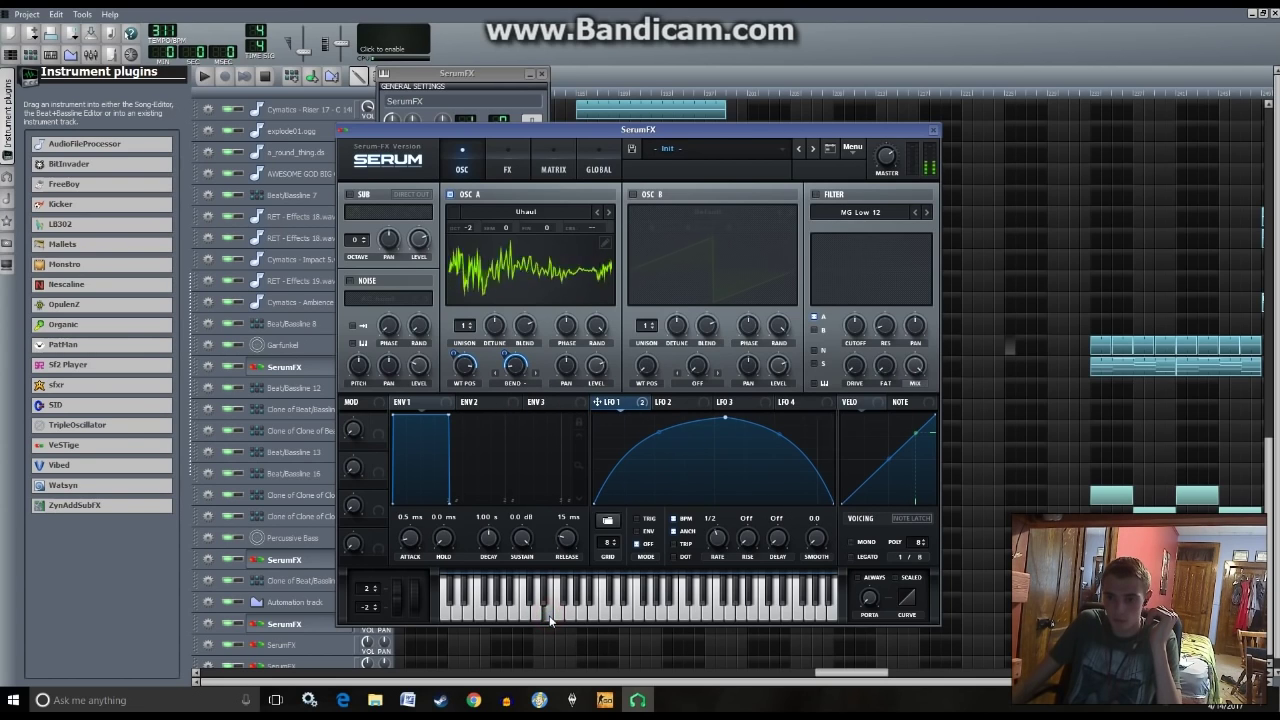
- Fine-tune oscillator A's base wavetable position by ear, auditioning a low note between changes
left_click(547, 612)
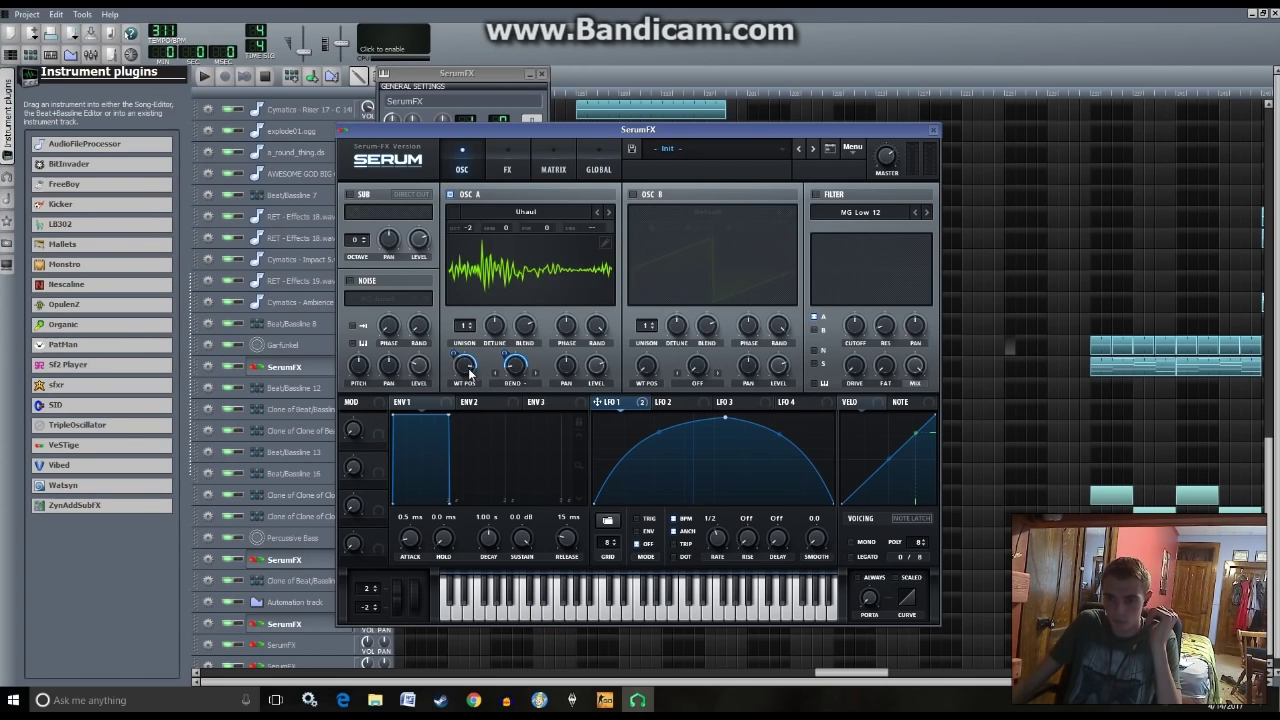
left_click(552, 618)
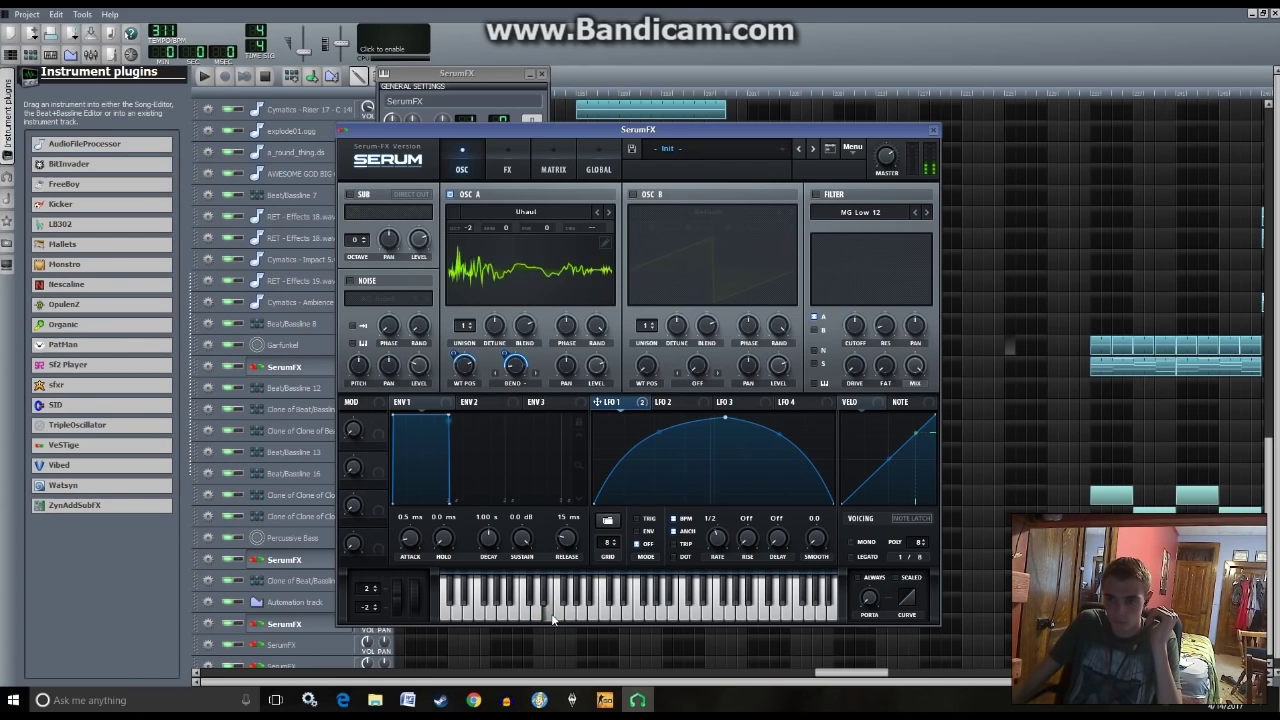
left_click(551, 610)
left_click(467, 371)
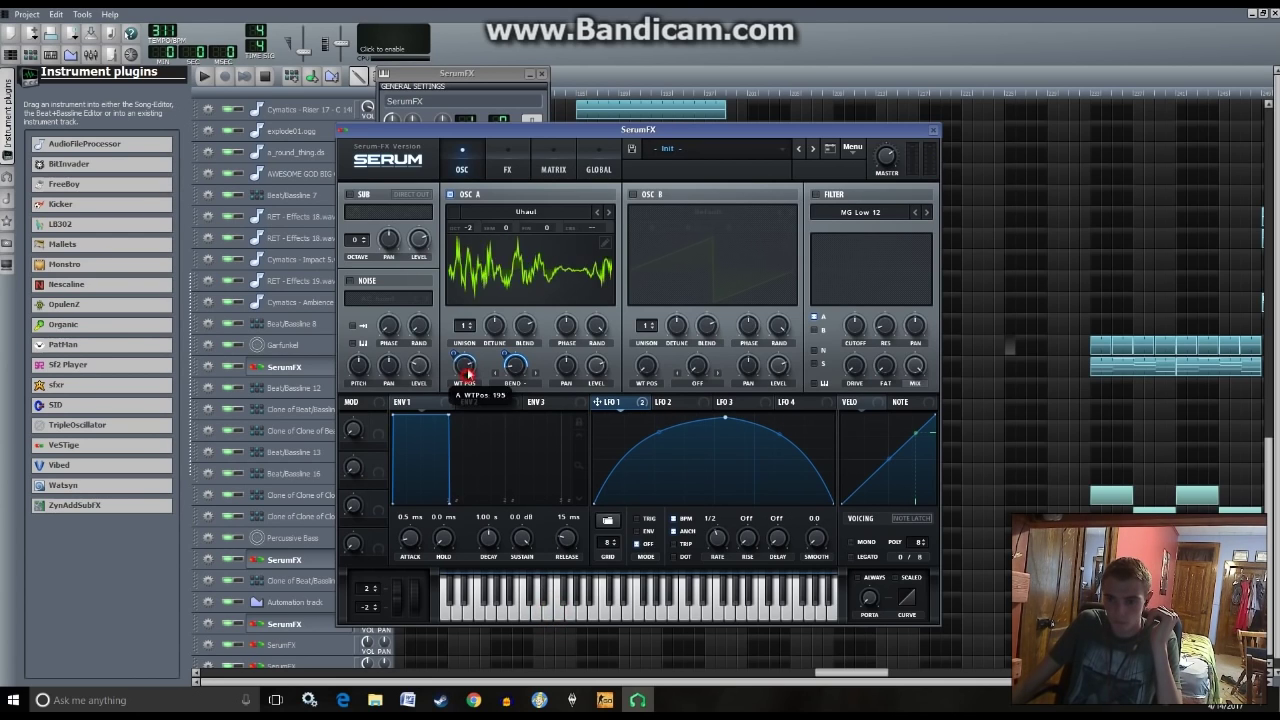
left_click(550, 614)
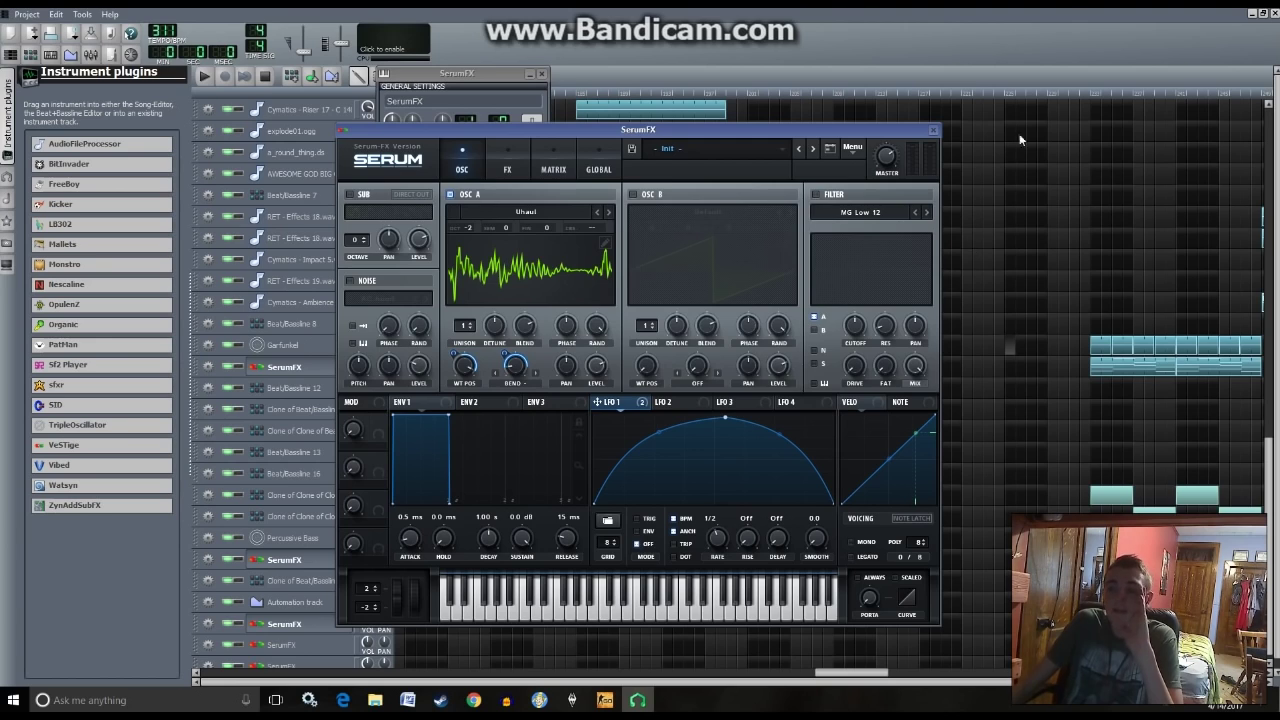
- Enable the MG Low 12 filter on oscillator A and assign LFO 1 to its cutoff
left_click(507, 166)
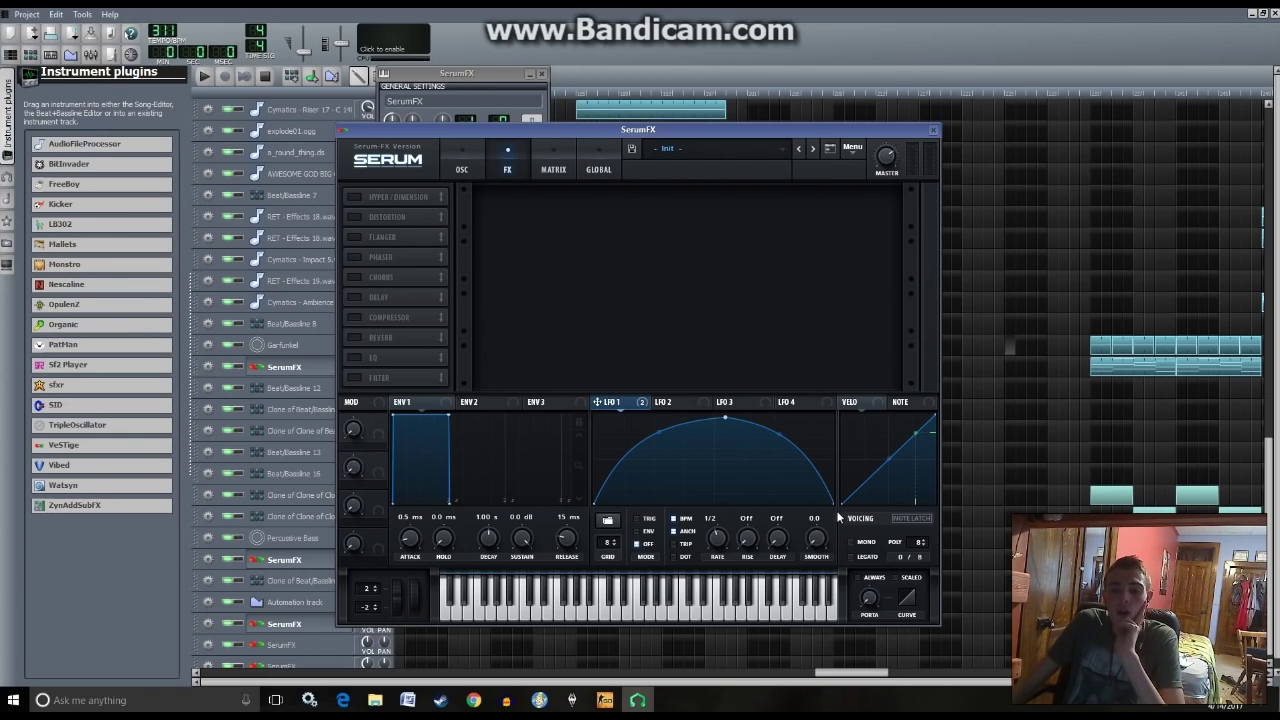
left_click(461, 169)
left_click(816, 194)
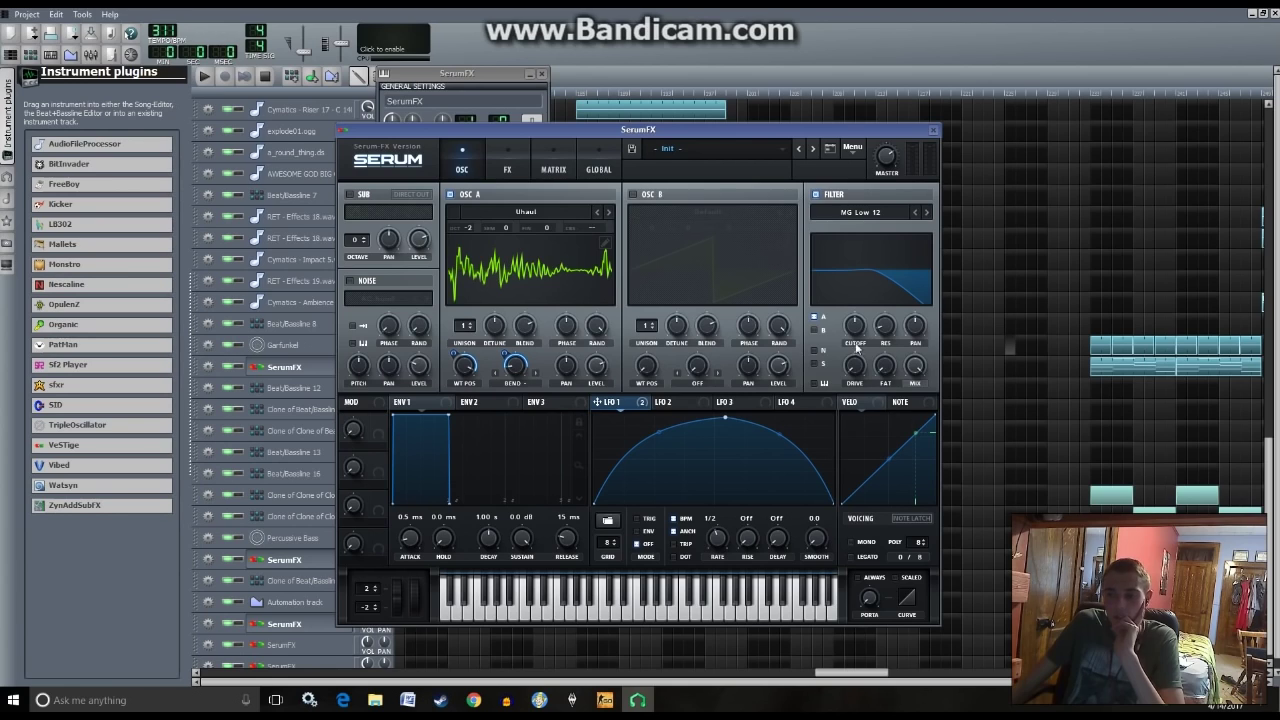
left_click_drag(855, 330, 865, 330)
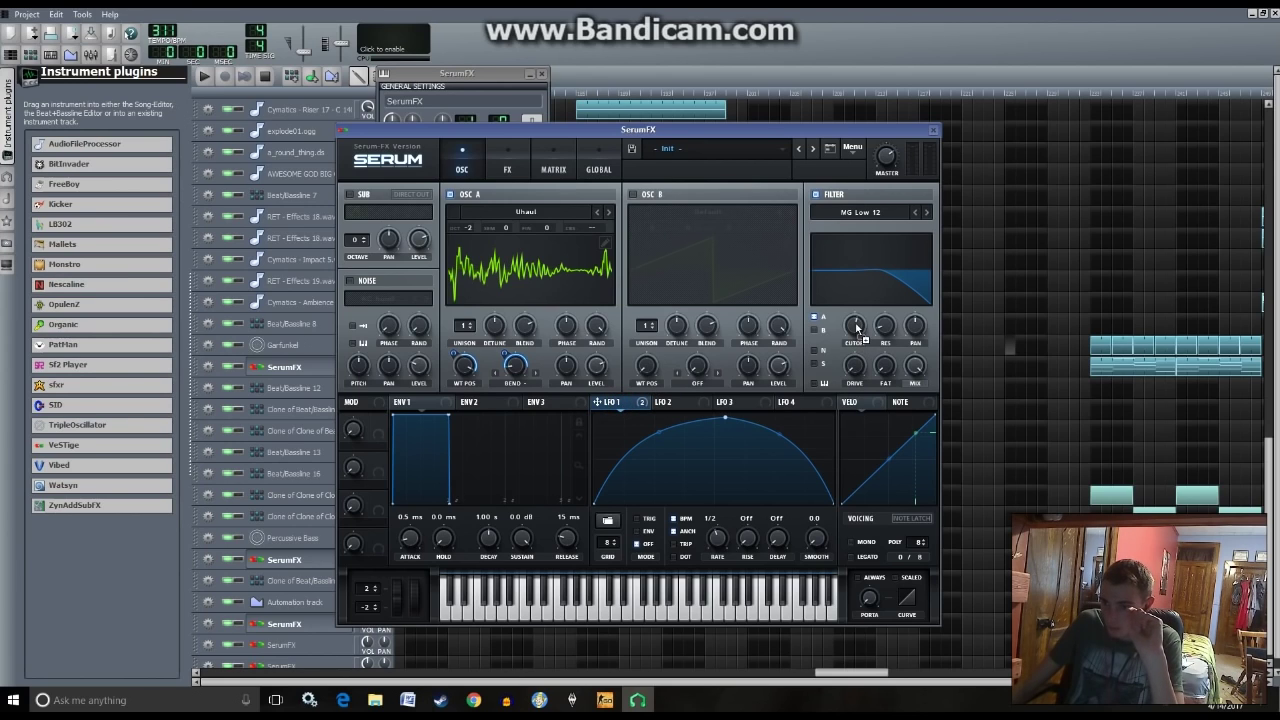
- Reshape LFO 1 with a sagging fall and a slightly fuller bowed rise, and audition it
left_click_drag(781, 434, 770, 453)
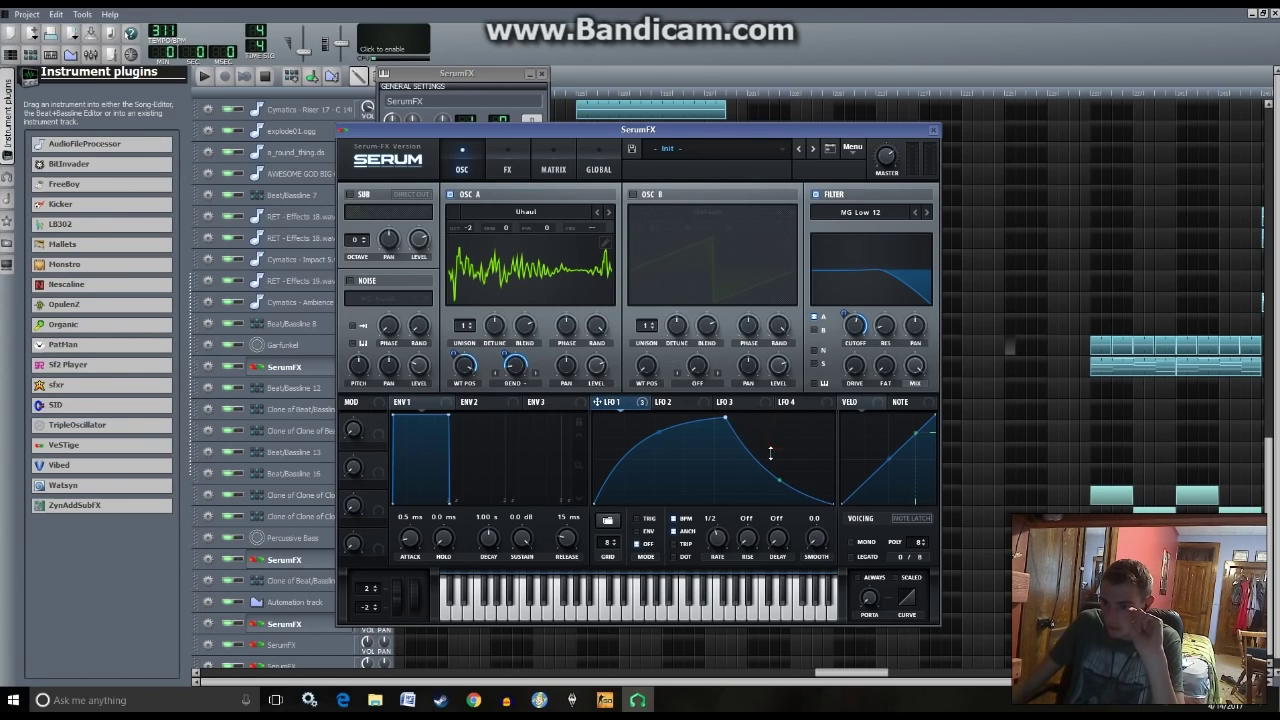
left_click_drag(662, 438, 666, 433)
left_click_drag(779, 485, 781, 488)
left_click(545, 610)
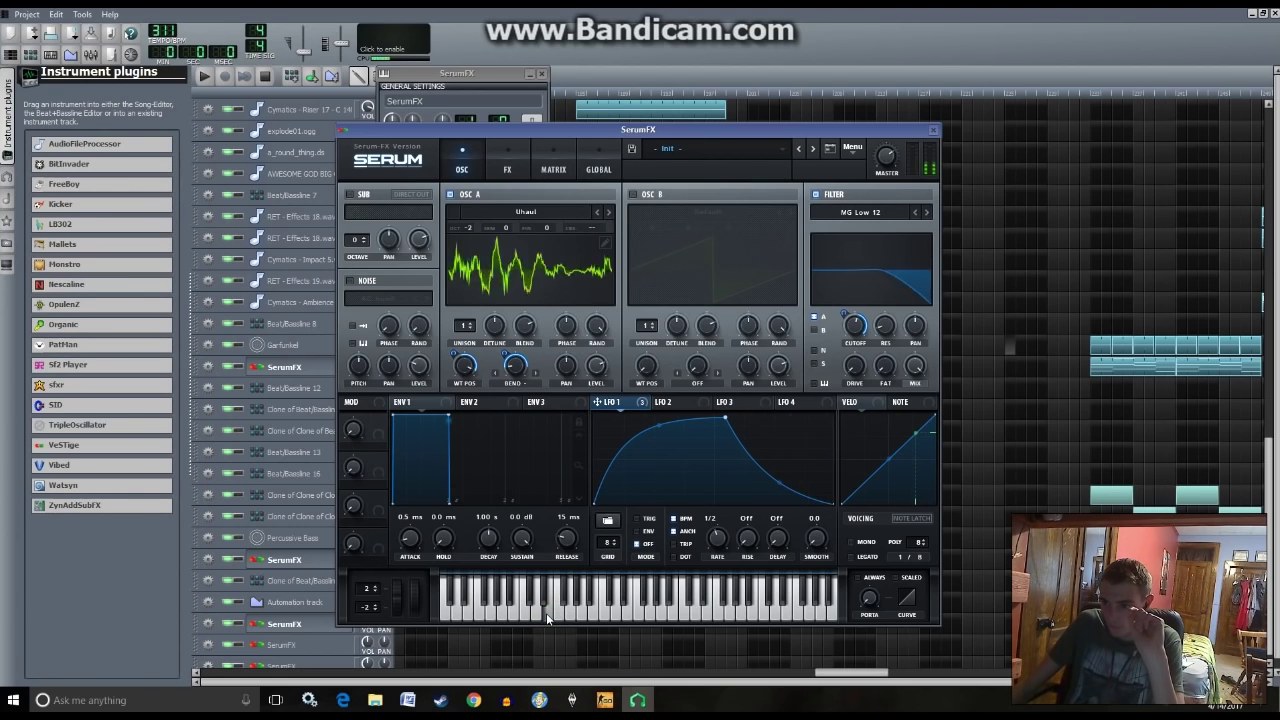
- Try LFO 1 with a sagging rise, first with a sagging fall and then with a bowed fall
left_click_drag(650, 430, 659, 478)
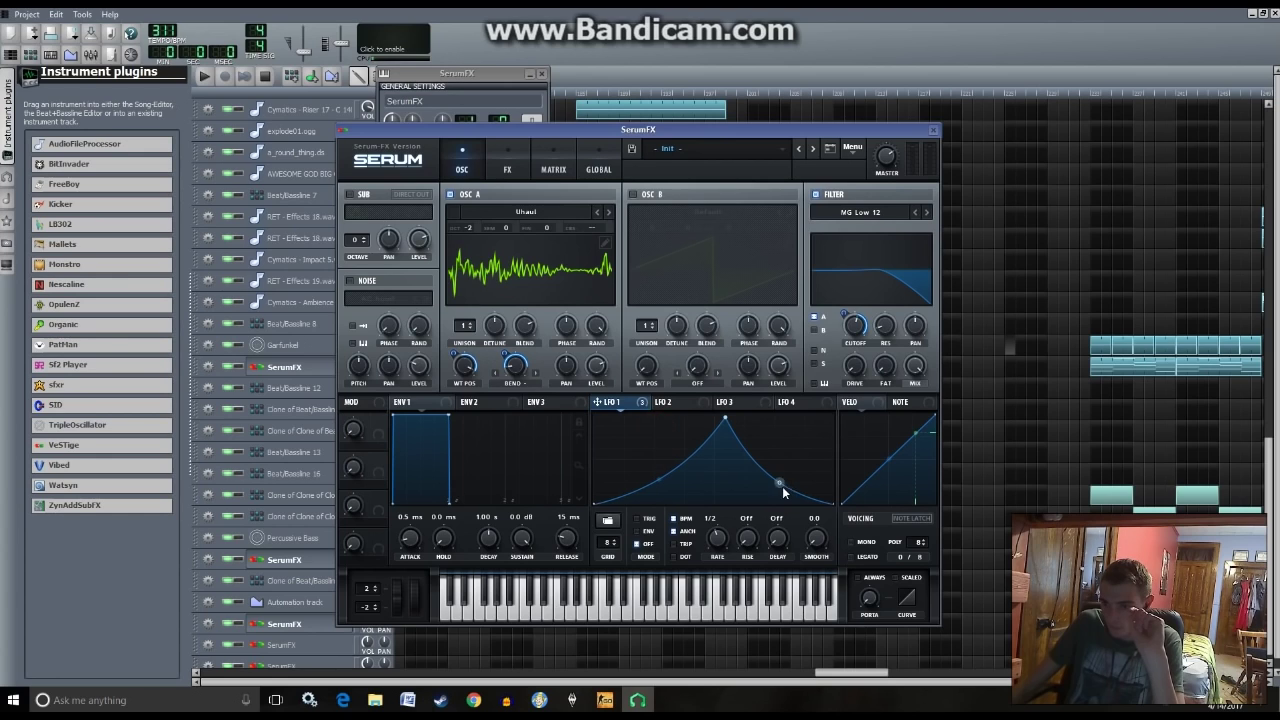
left_click(548, 612)
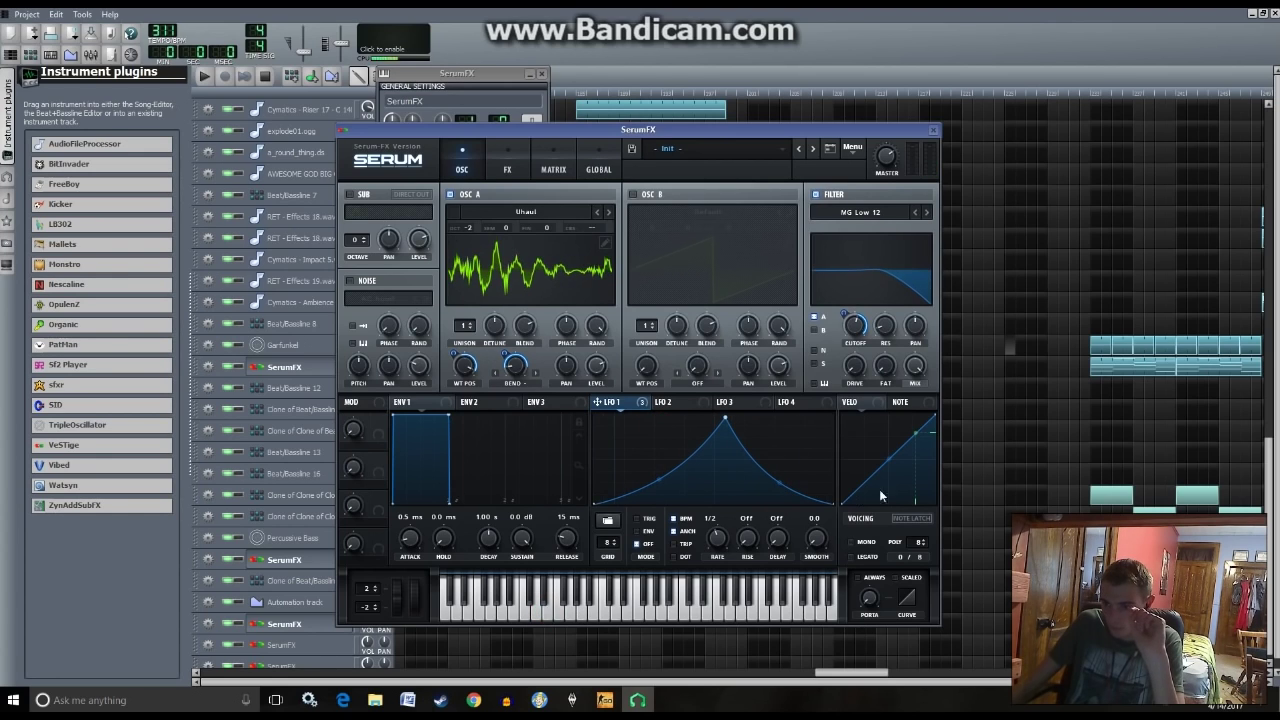
left_click_drag(783, 493, 780, 431)
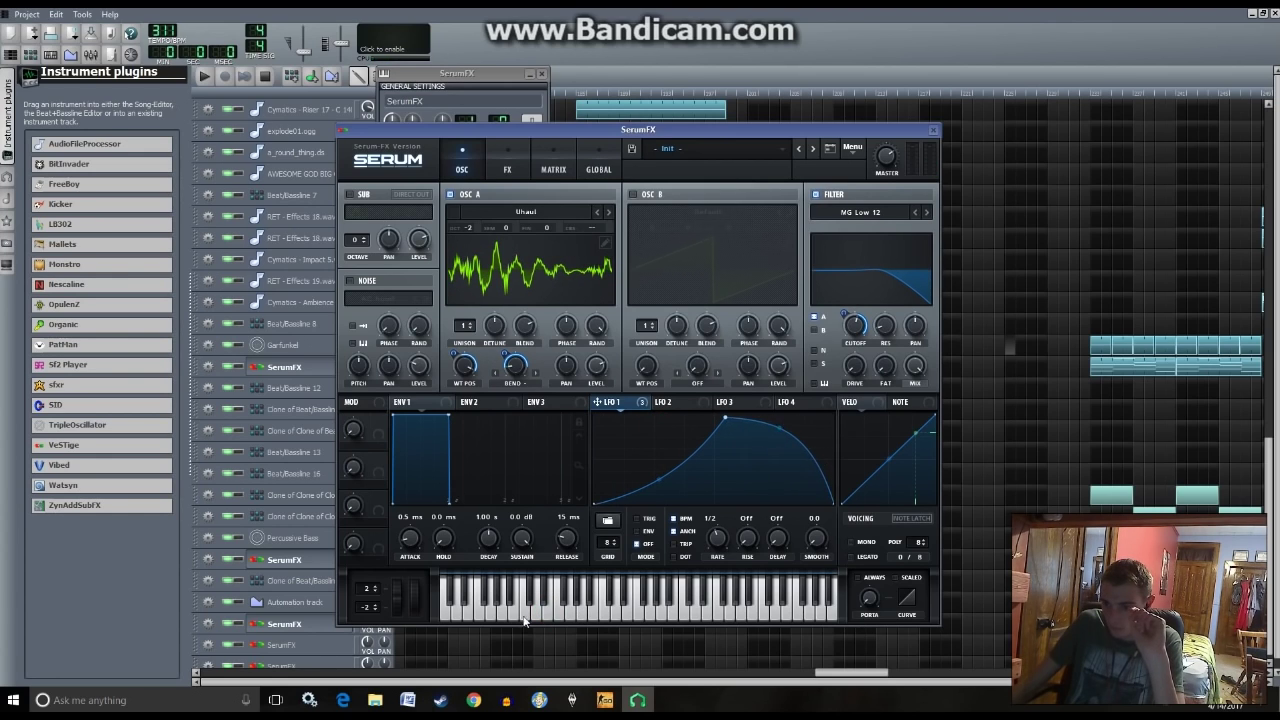
left_click(550, 614)
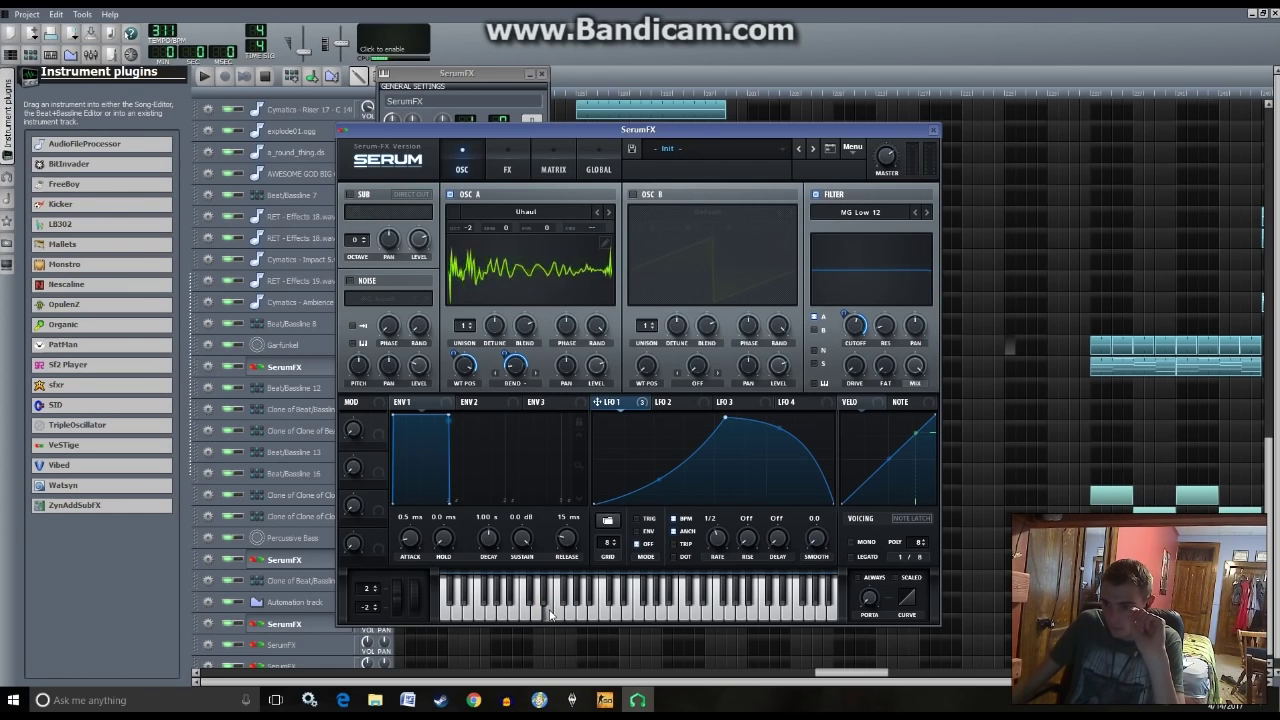
- Give LFO 1 a steep, strongly bowed rise and a sagging fall, and audition it on several notes
left_click_drag(657, 480, 775, 460)
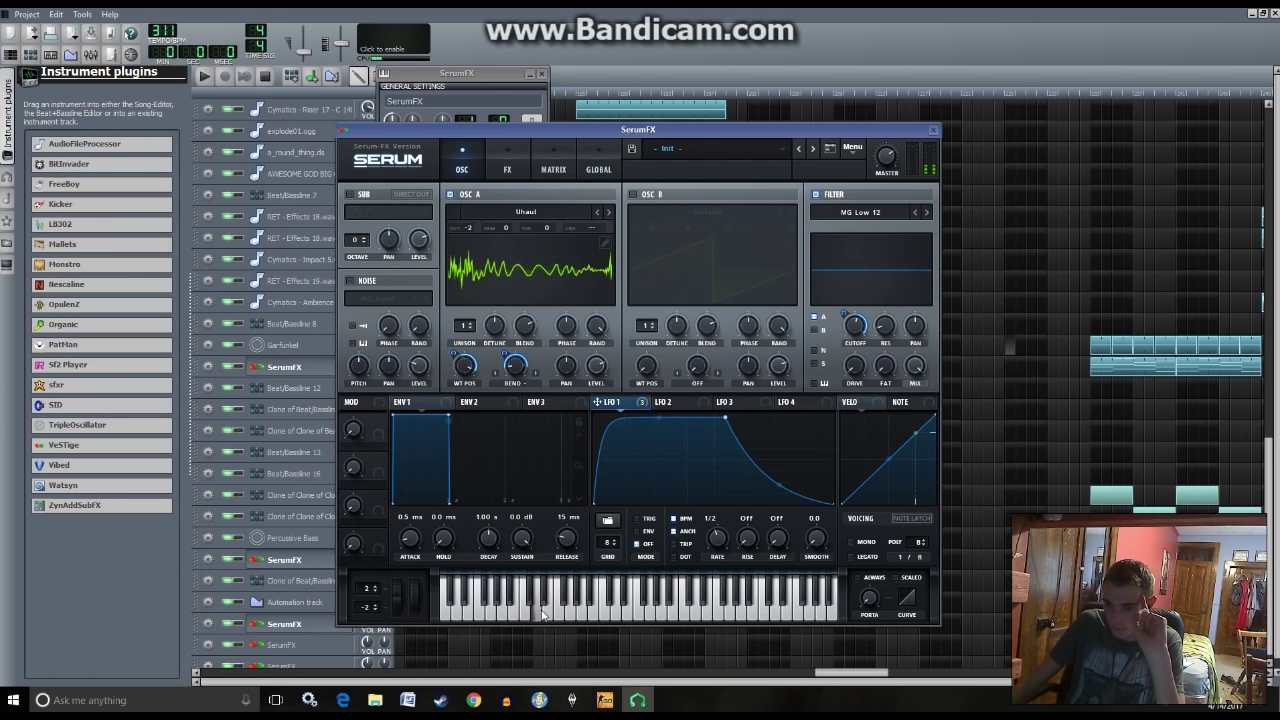
left_click_drag(668, 419, 670, 437)
left_click(597, 613)
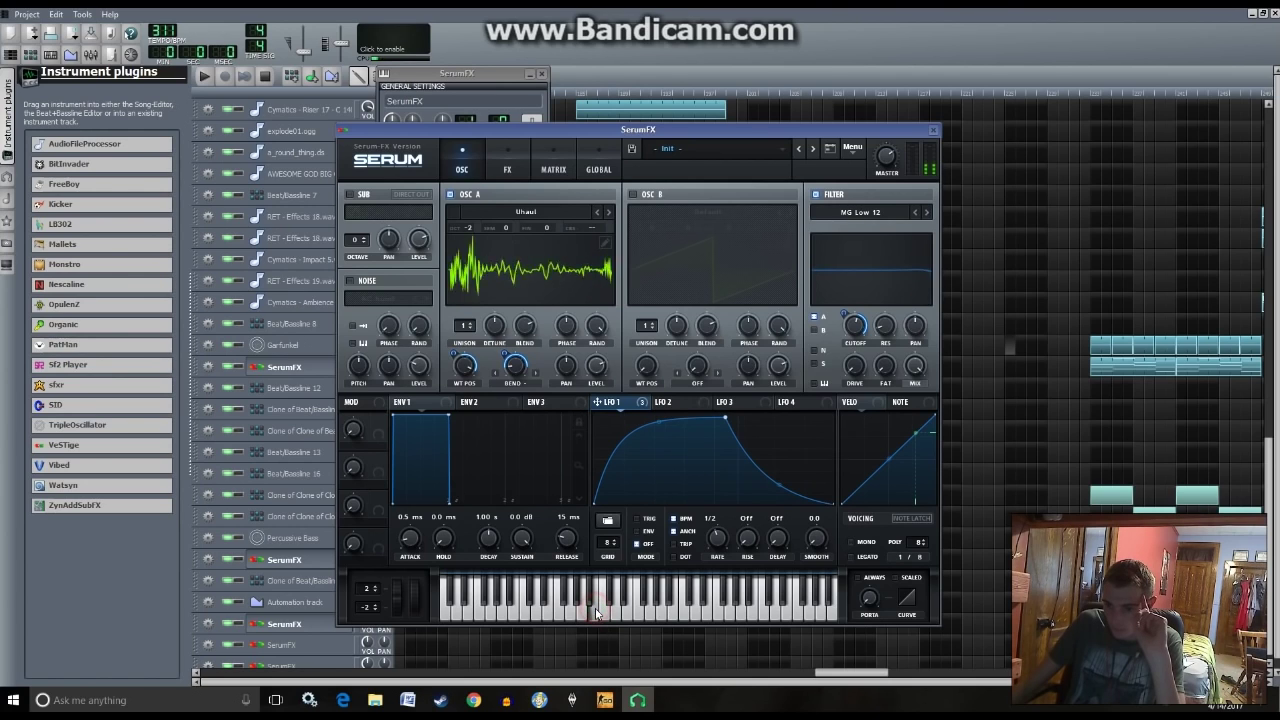
left_click(540, 613)
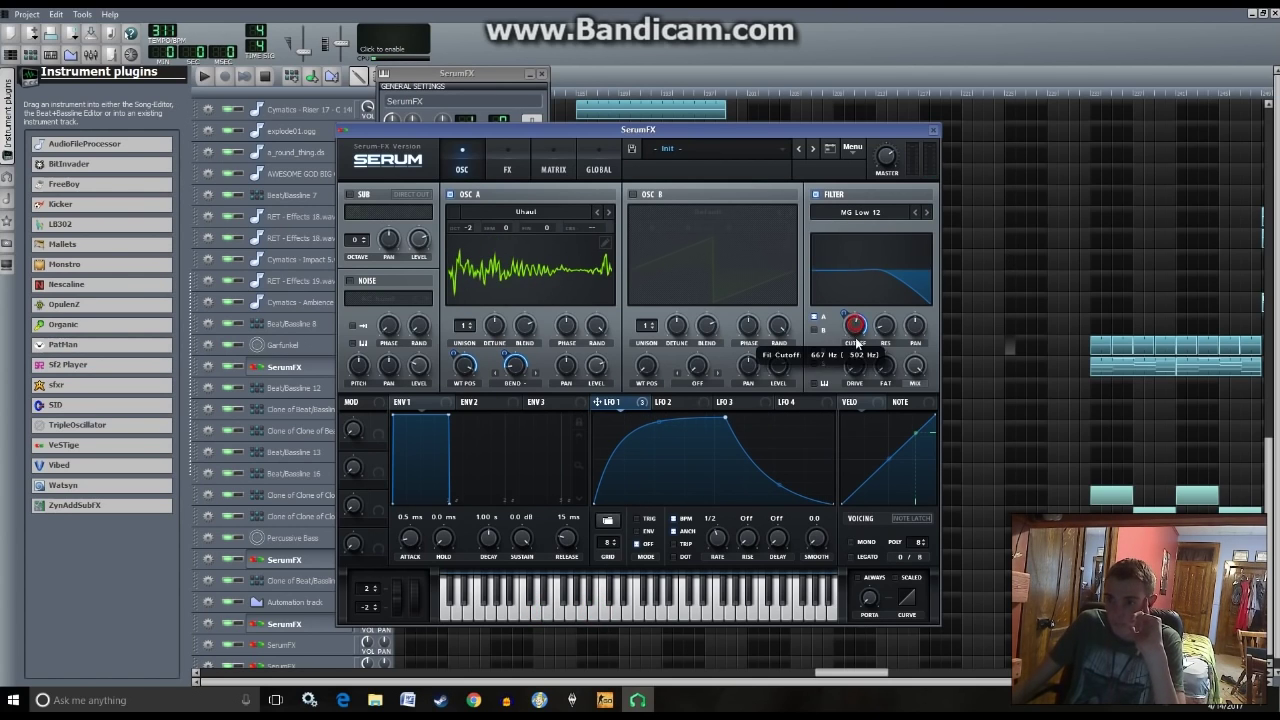
- Lower the filter cutoff and adjust LFO 1's modulation depth on it, auditioning the growl
left_click_drag(855, 323, 857, 369)
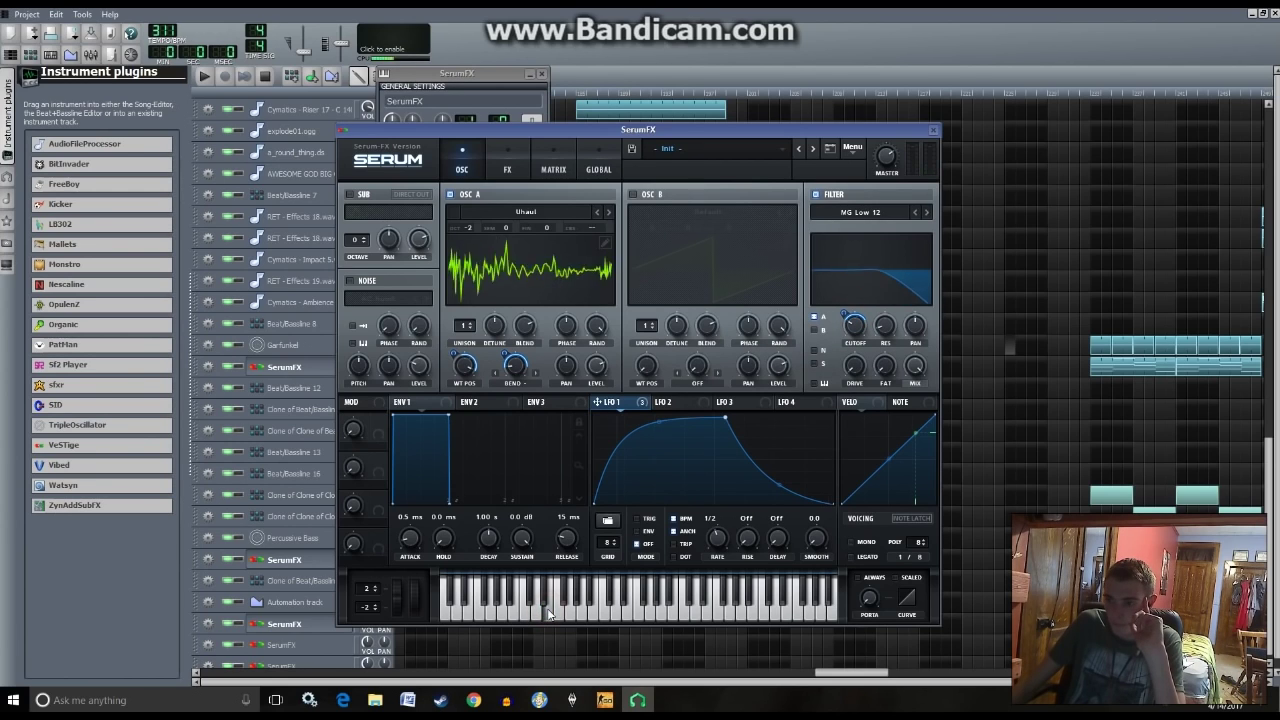
left_click_drag(849, 341, 850, 318)
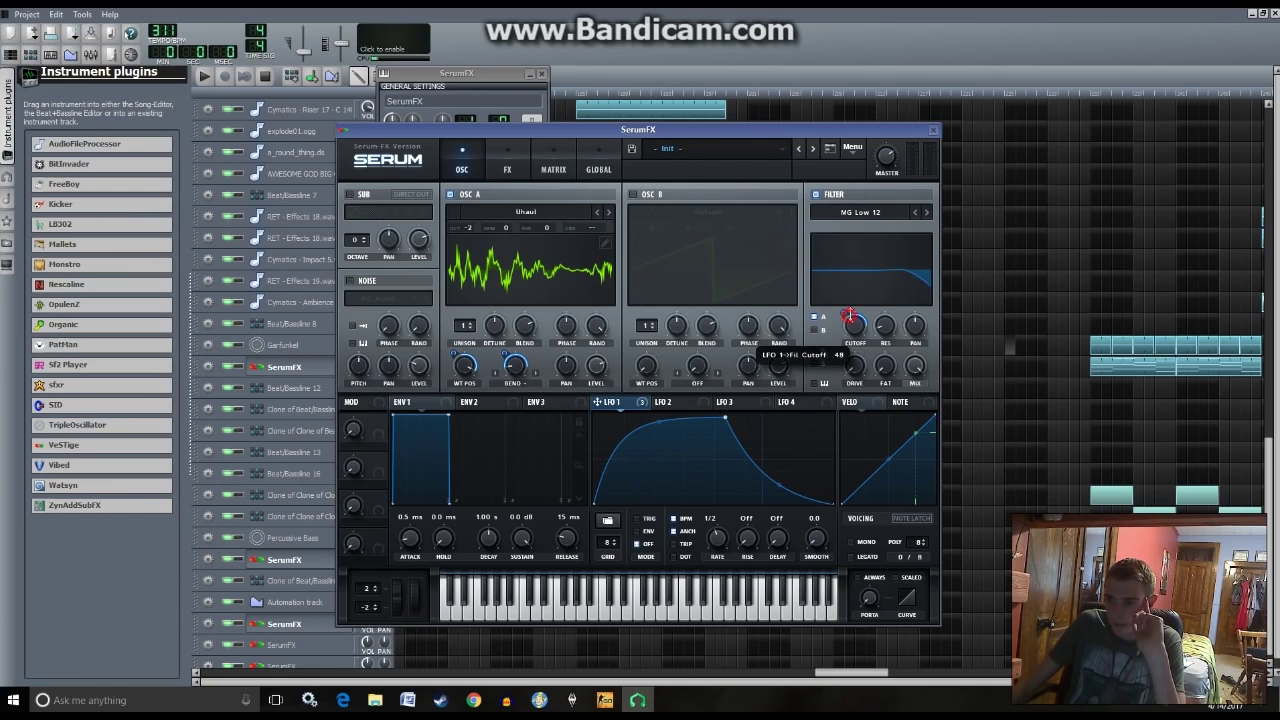
left_click(515, 612)
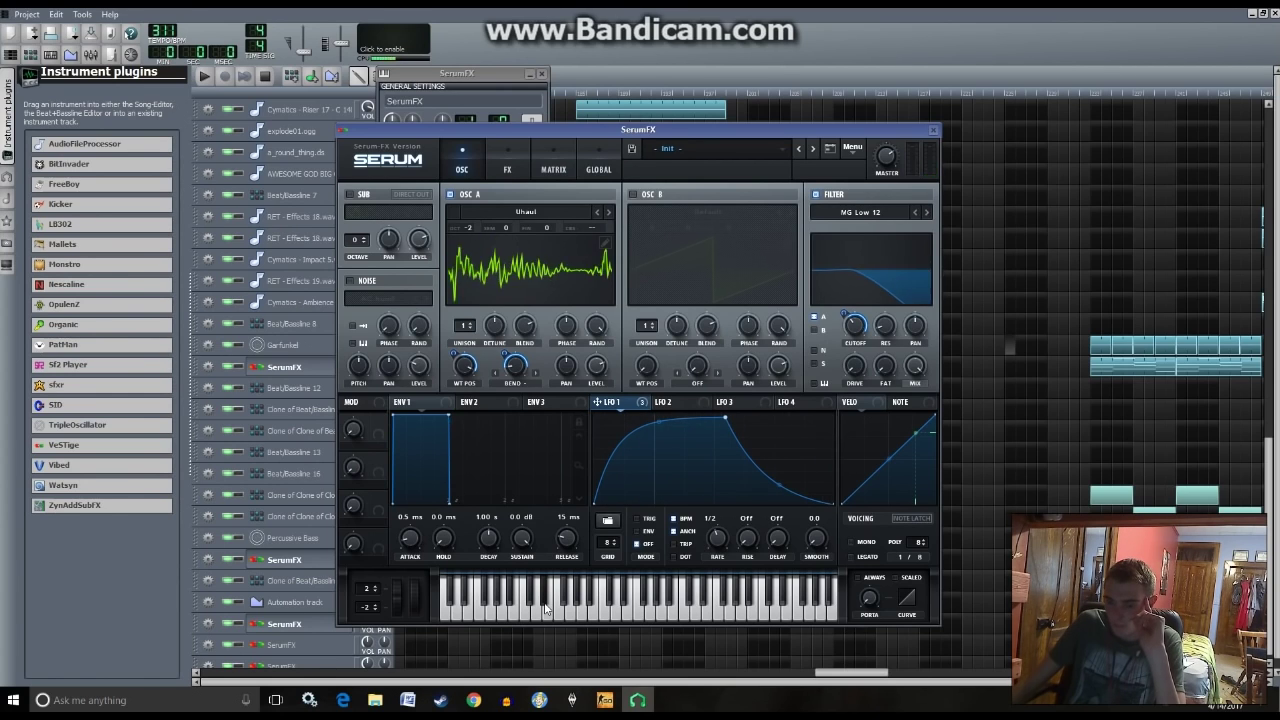
- Enable the flanger with BPM sync and set the master volume to 91%, auditioning the growl on several notes
left_click(508, 169)
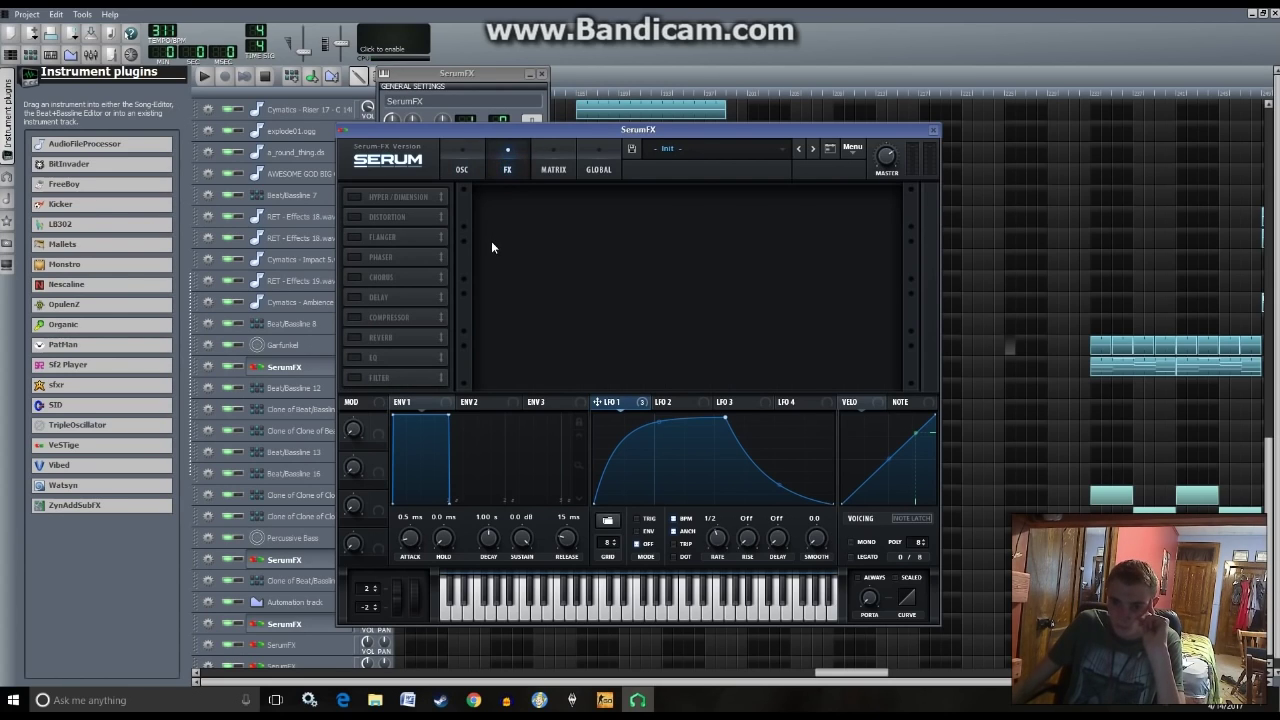
left_click(355, 237)
left_click(548, 612)
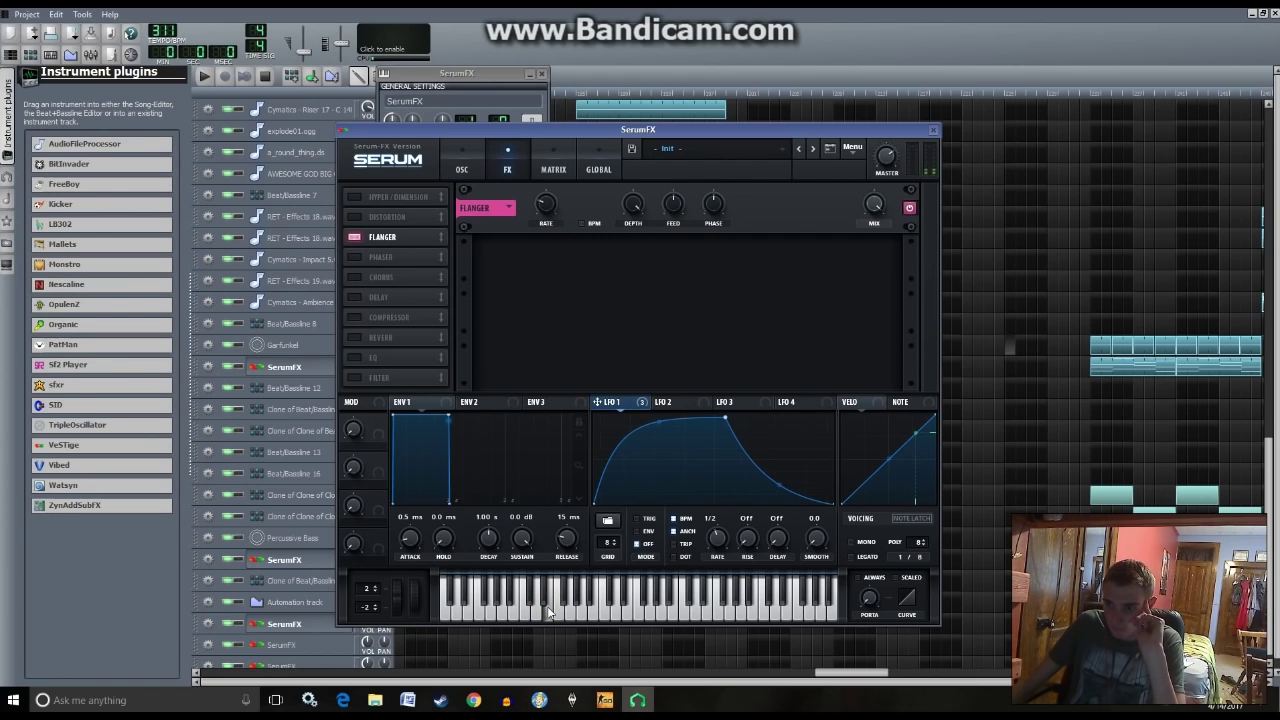
left_click_drag(887, 157, 924, 150)
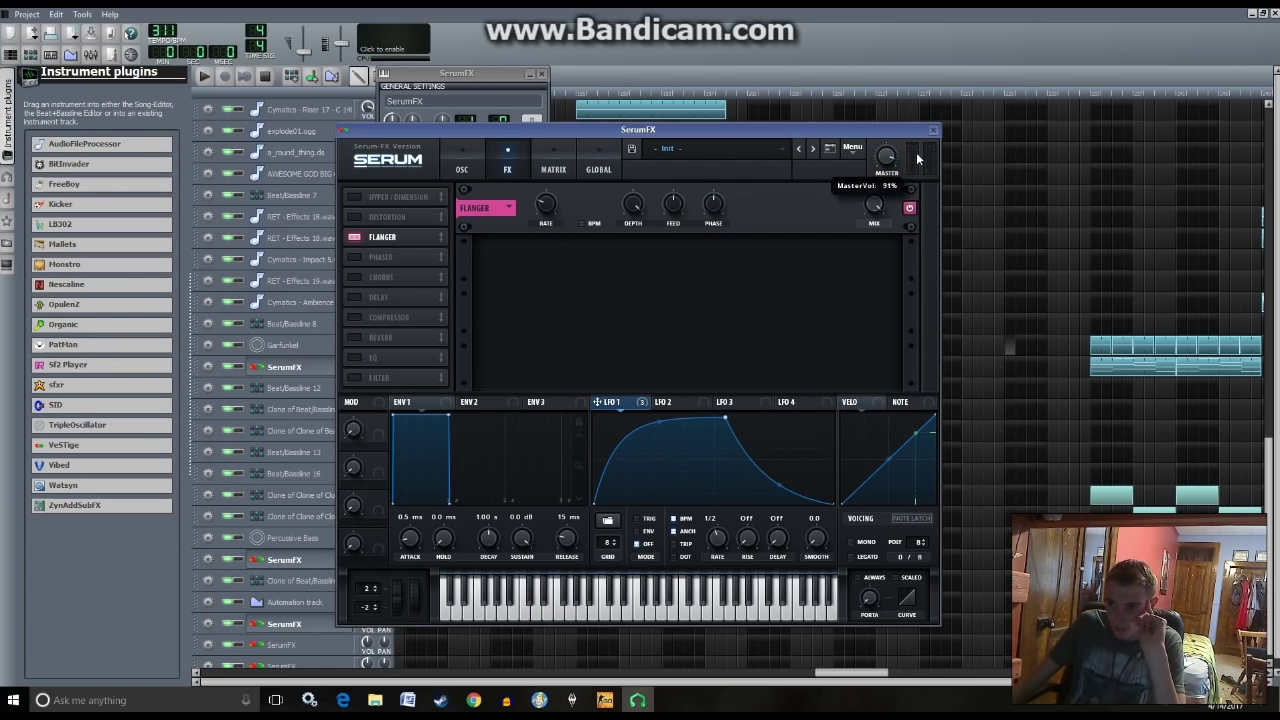
left_click(582, 223)
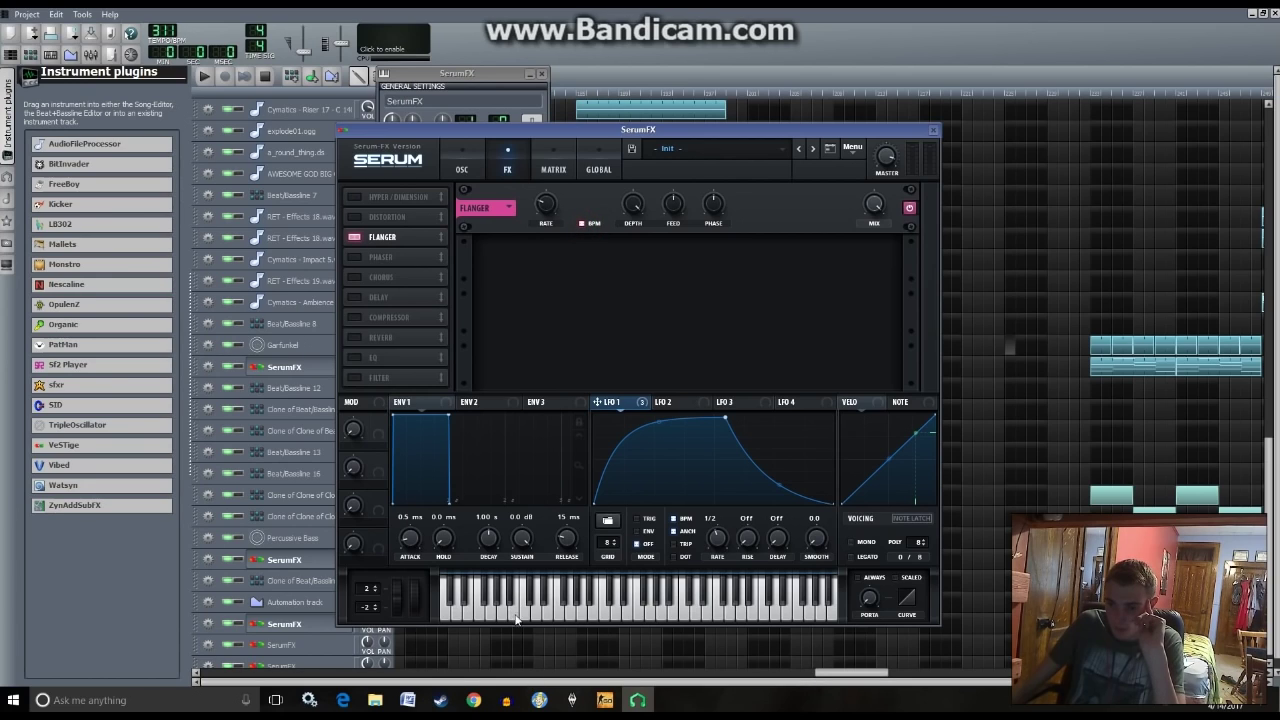
left_click(466, 612)
left_click(545, 612)
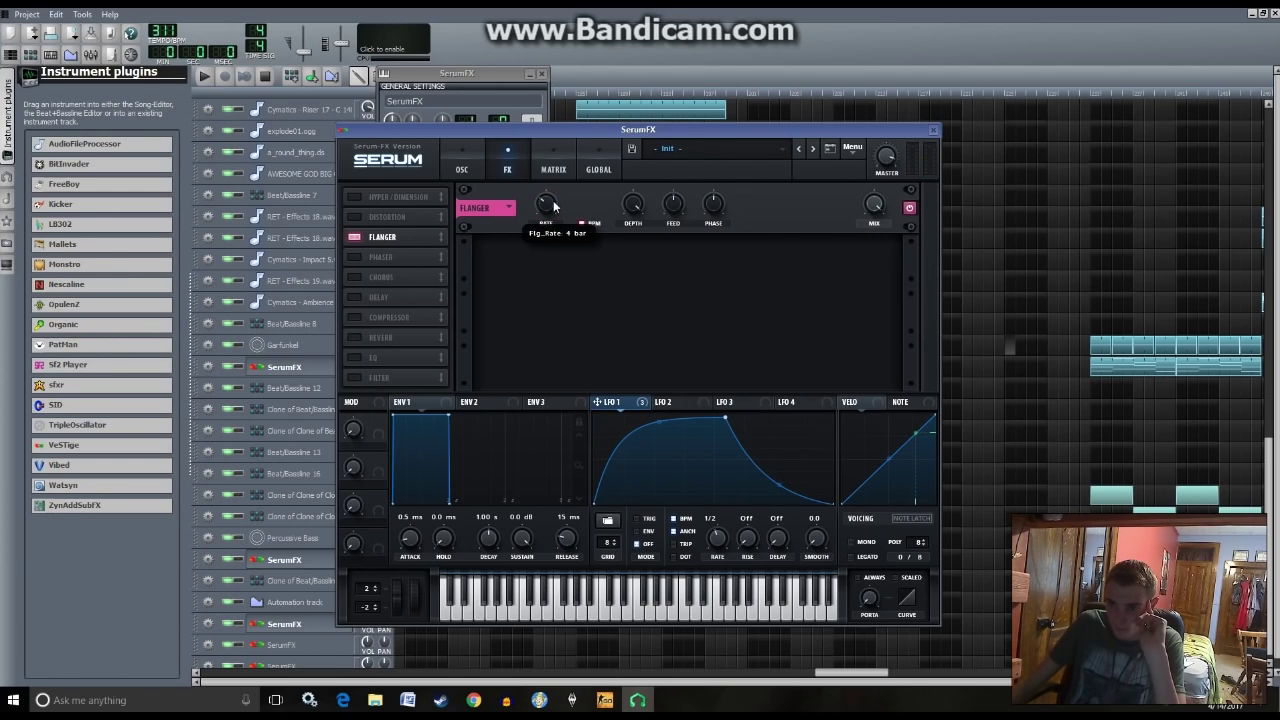
- Try several synced flanger rates, including 1/8, and set the rate to 1/2, auditioning the growl at each setting
left_click(551, 614)
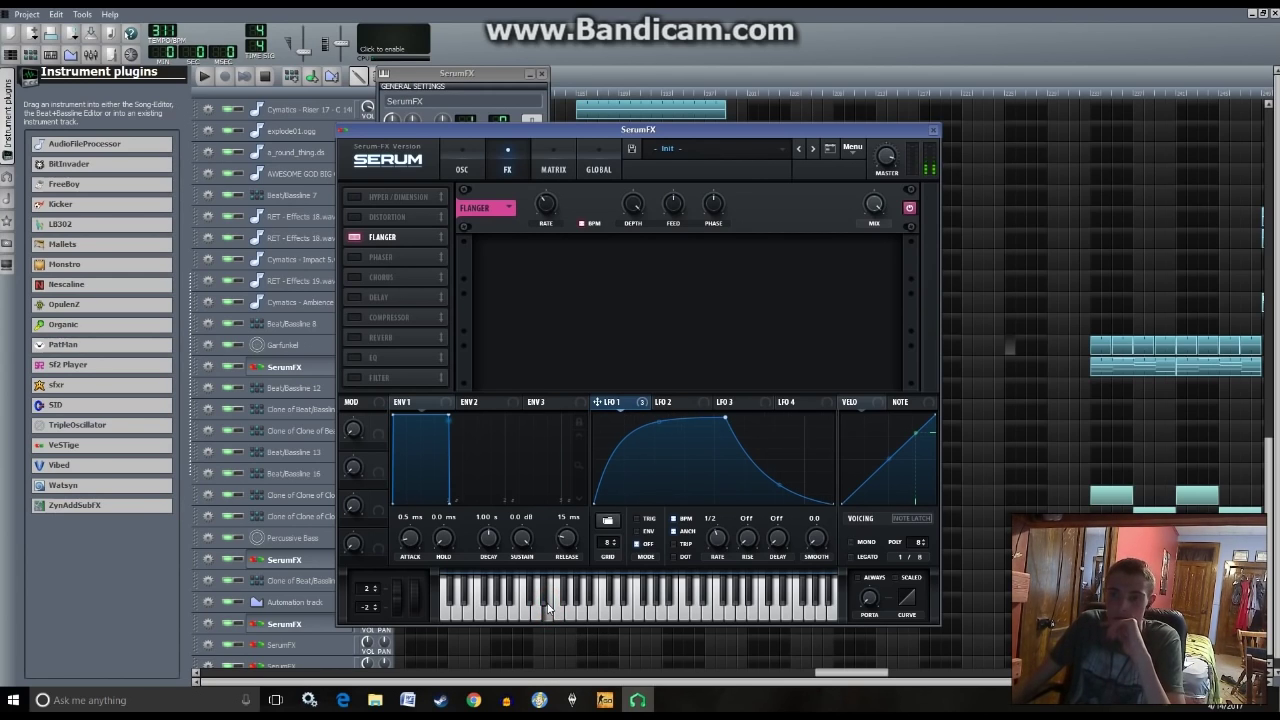
mouse_move(552, 205)
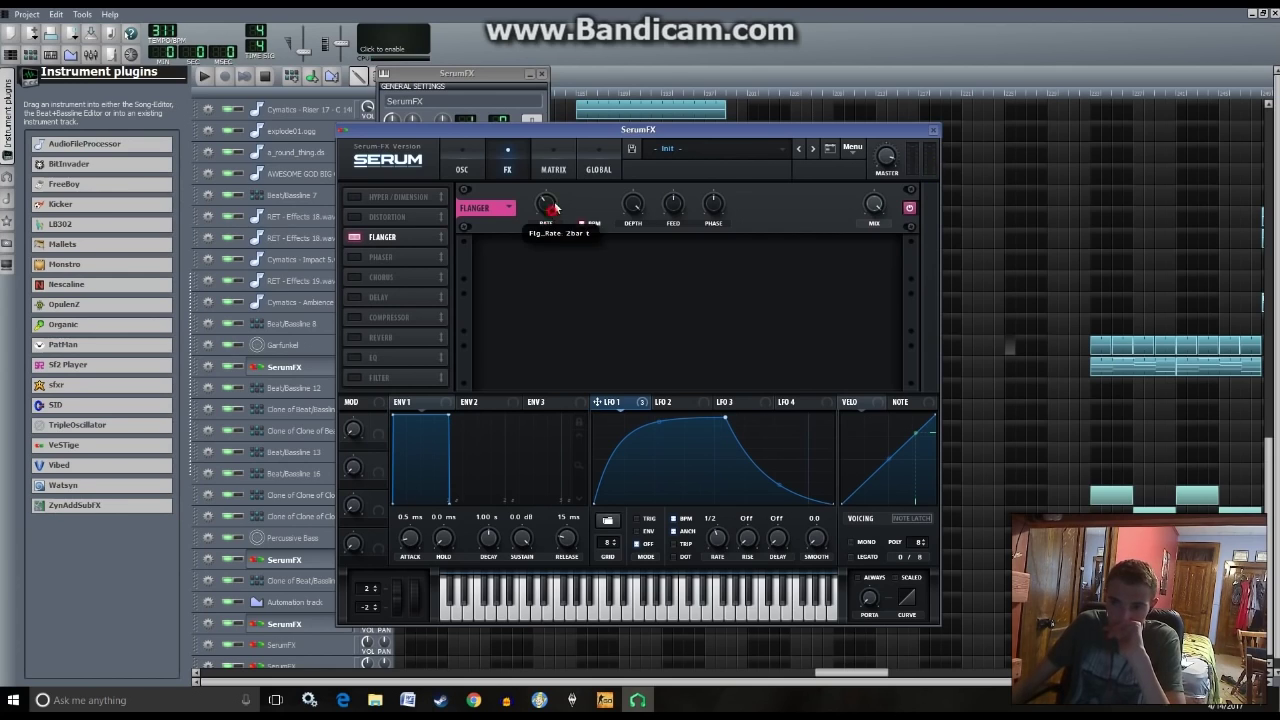
left_click(548, 617)
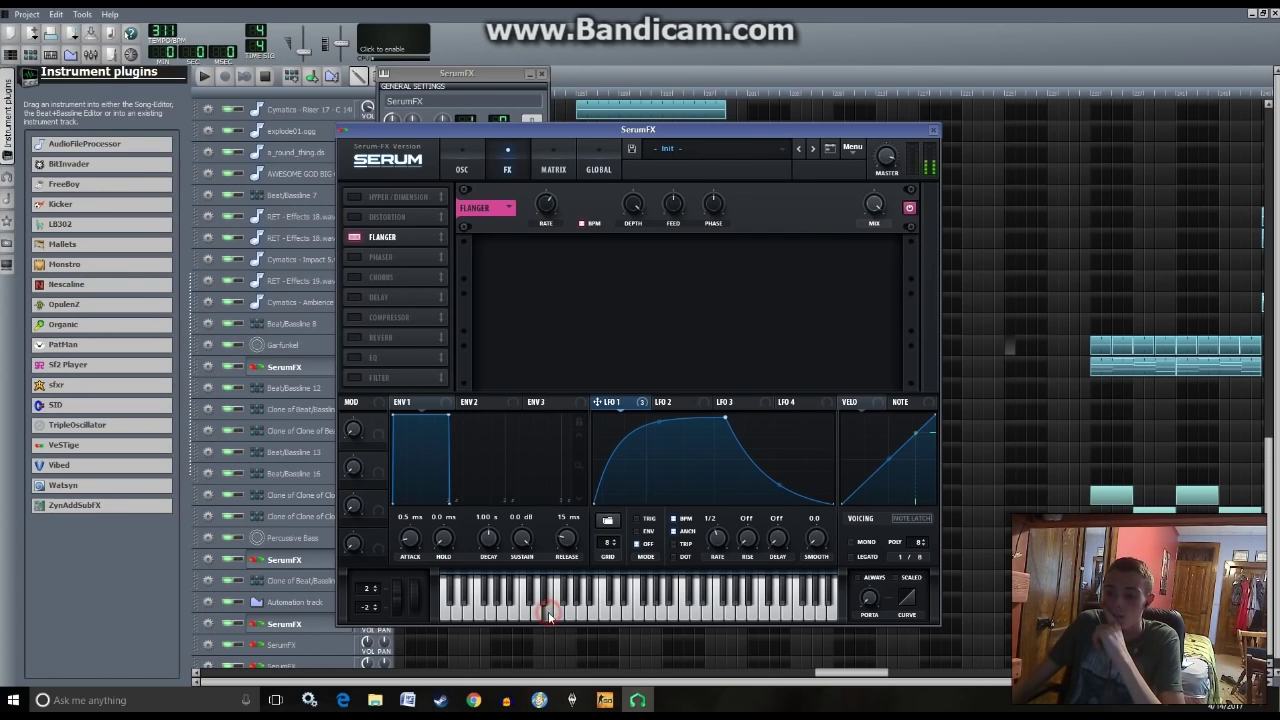
left_click(546, 610)
mouse_move(549, 205)
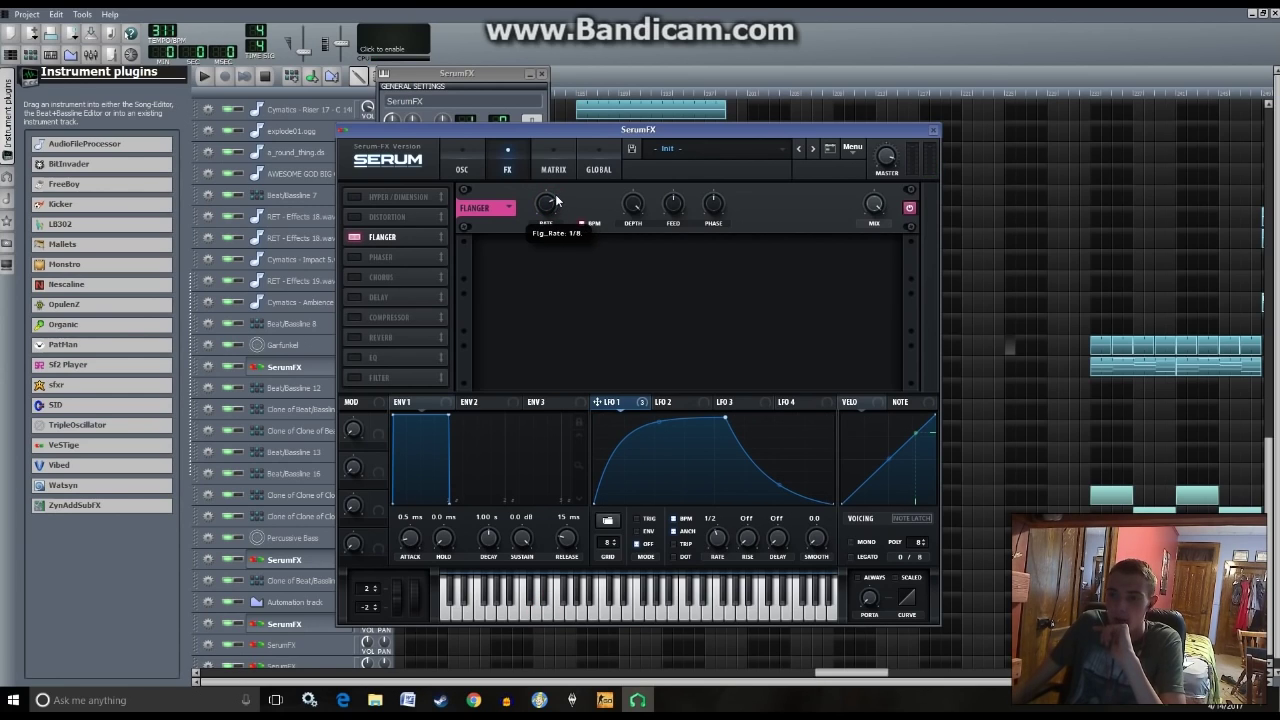
left_click(552, 614)
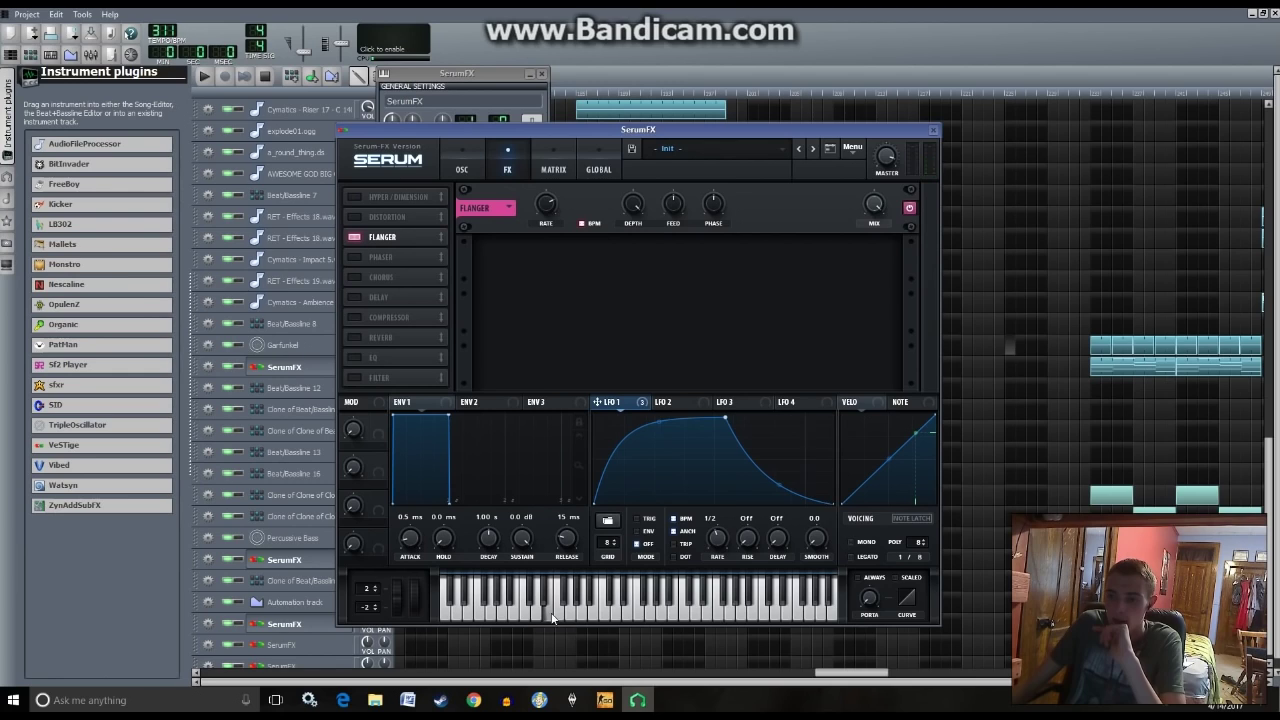
mouse_move(556, 228)
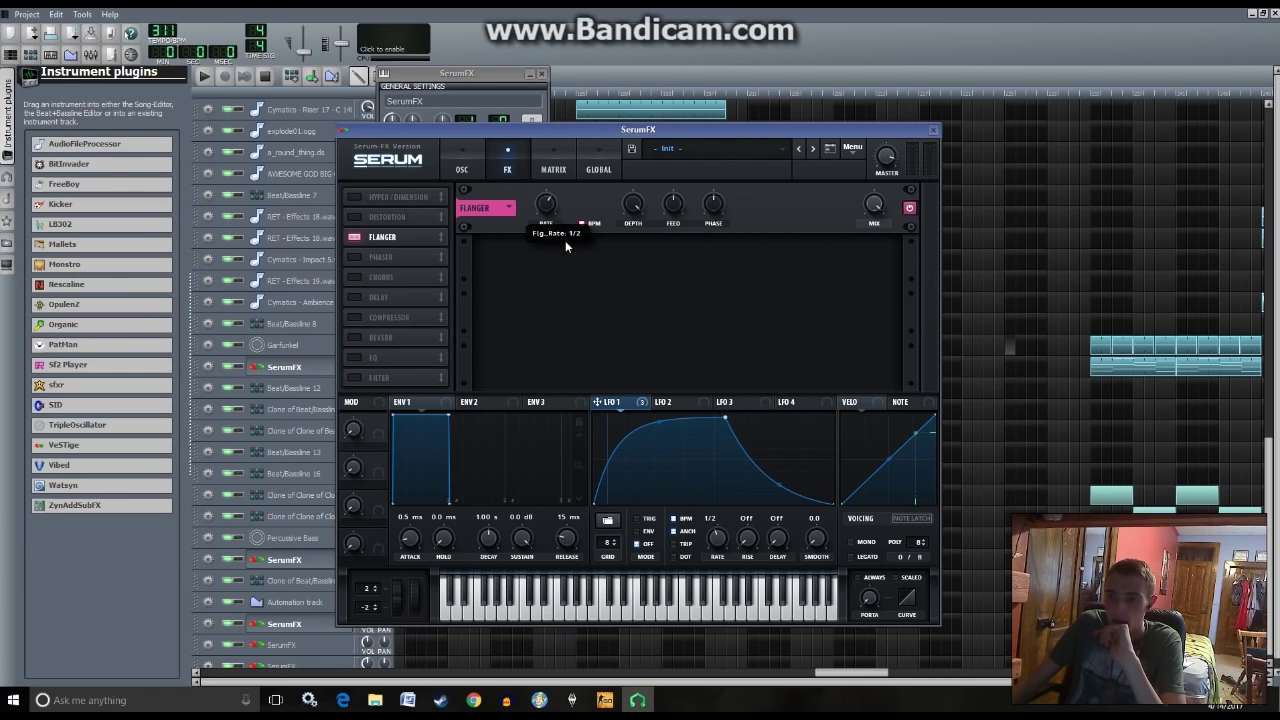
left_click(548, 616)
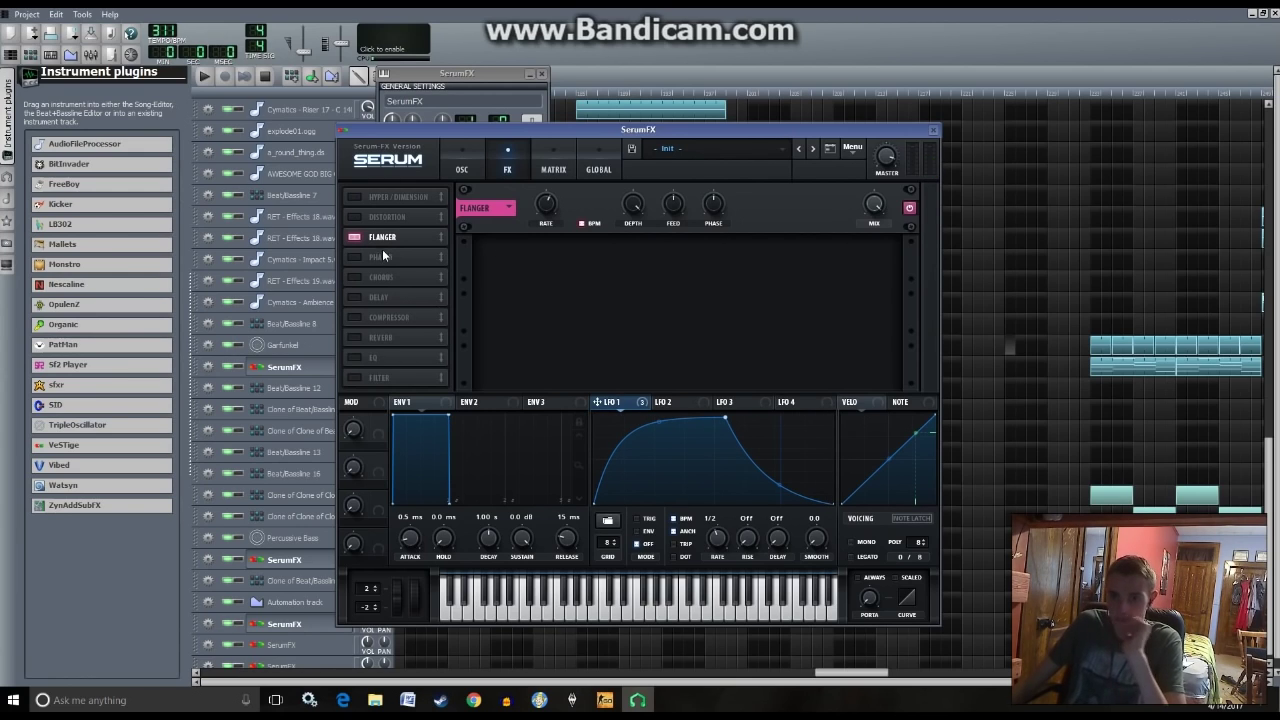
- Enable Hyper/Dimension with retrigger, set the Hyper mix to about 83% and the Dimension size to about 30%, and audition it
left_click(353, 196)
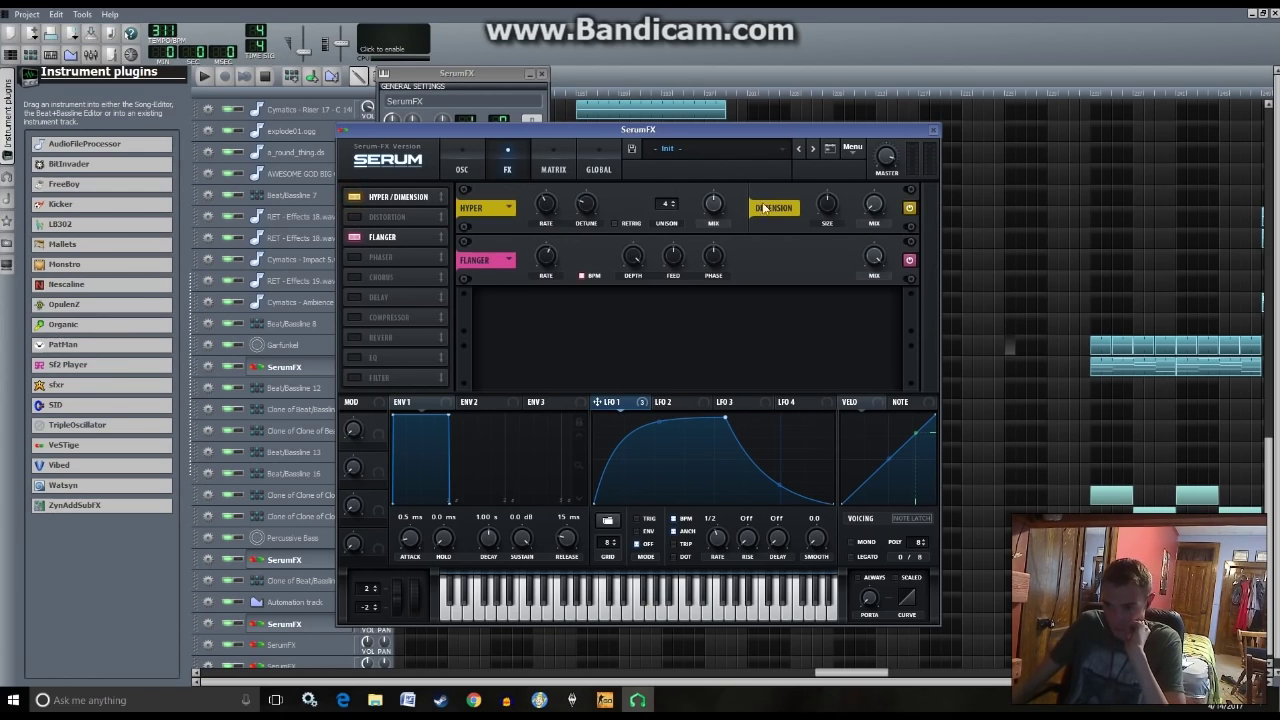
left_click(613, 225)
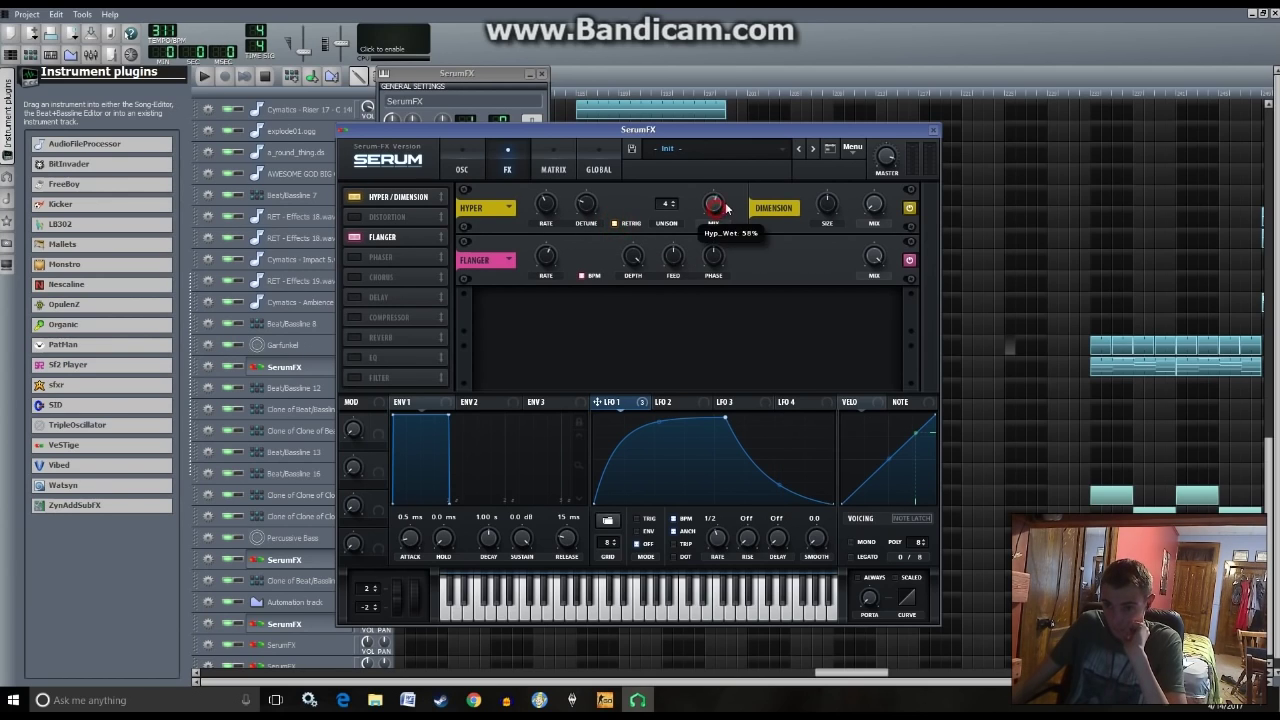
left_click(551, 607)
left_click(546, 612)
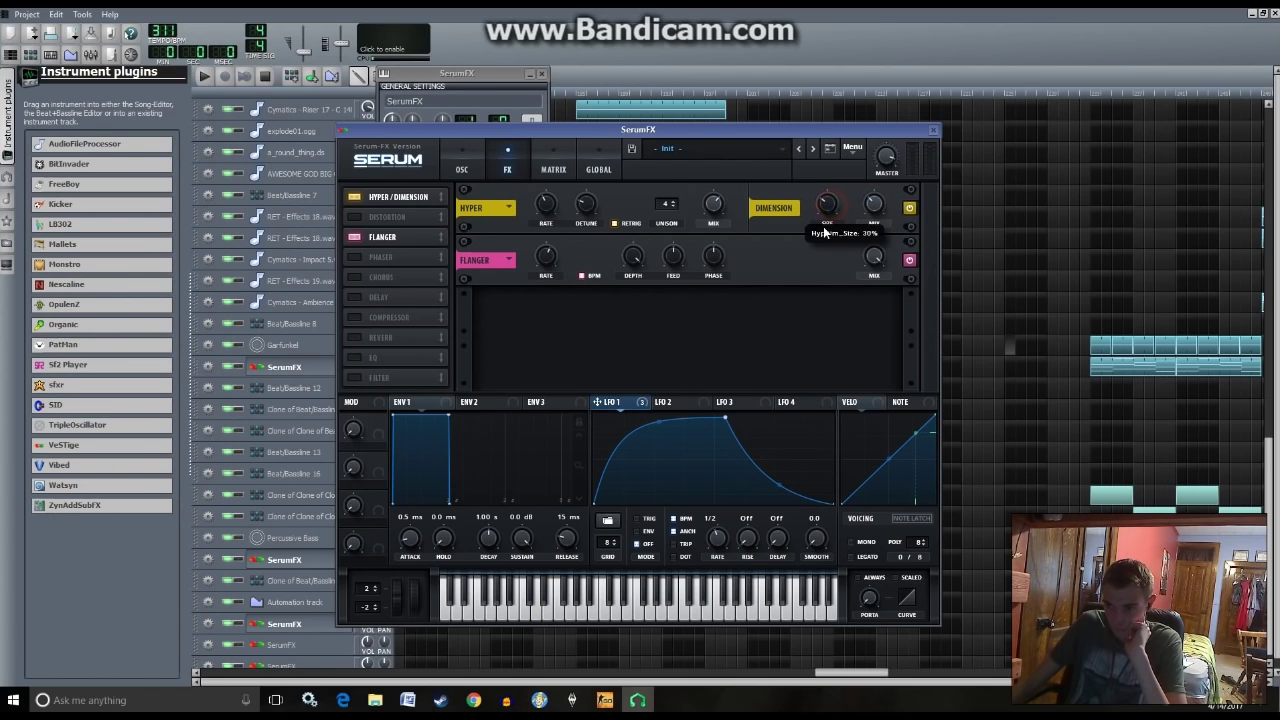
left_click(548, 614)
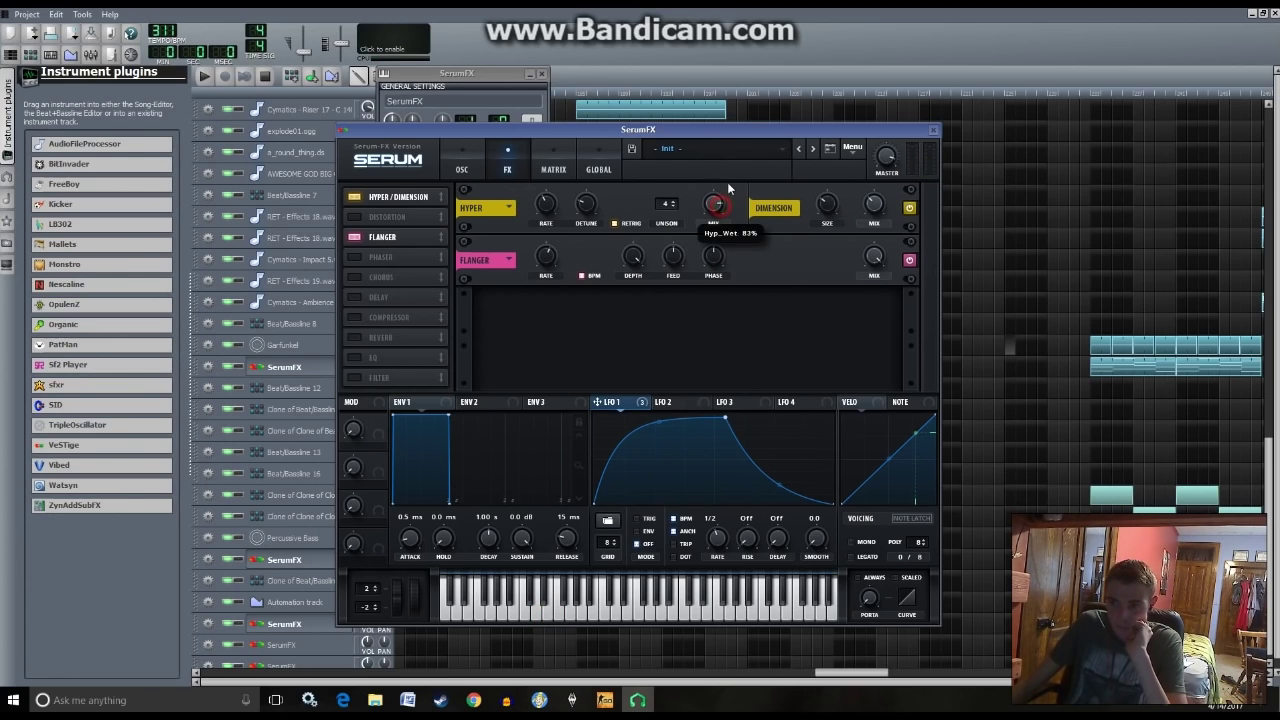
left_click(546, 613)
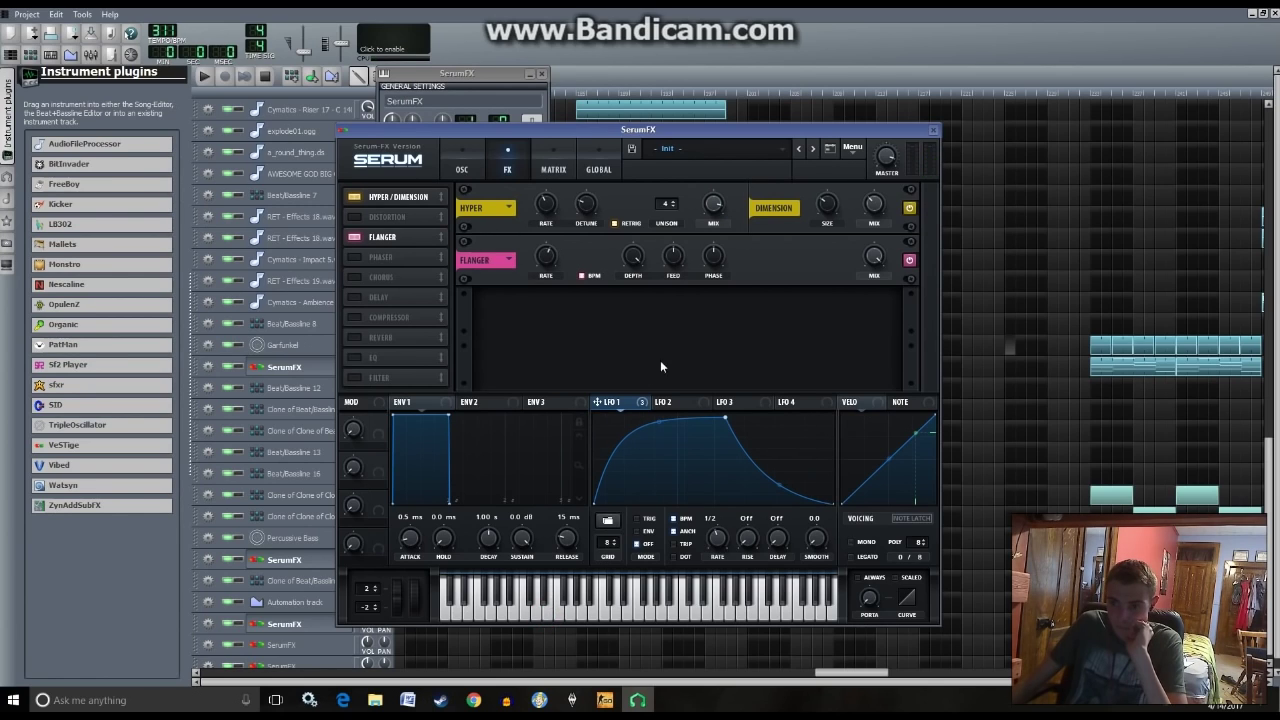
- Modulate the Hyper mix with LFO 1 at a depth of about 46, lower the base mix to about 63%, and audition it
scroll(712, 205, "up", 4)
left_click(548, 613)
scroll(713, 204, "down", 3)
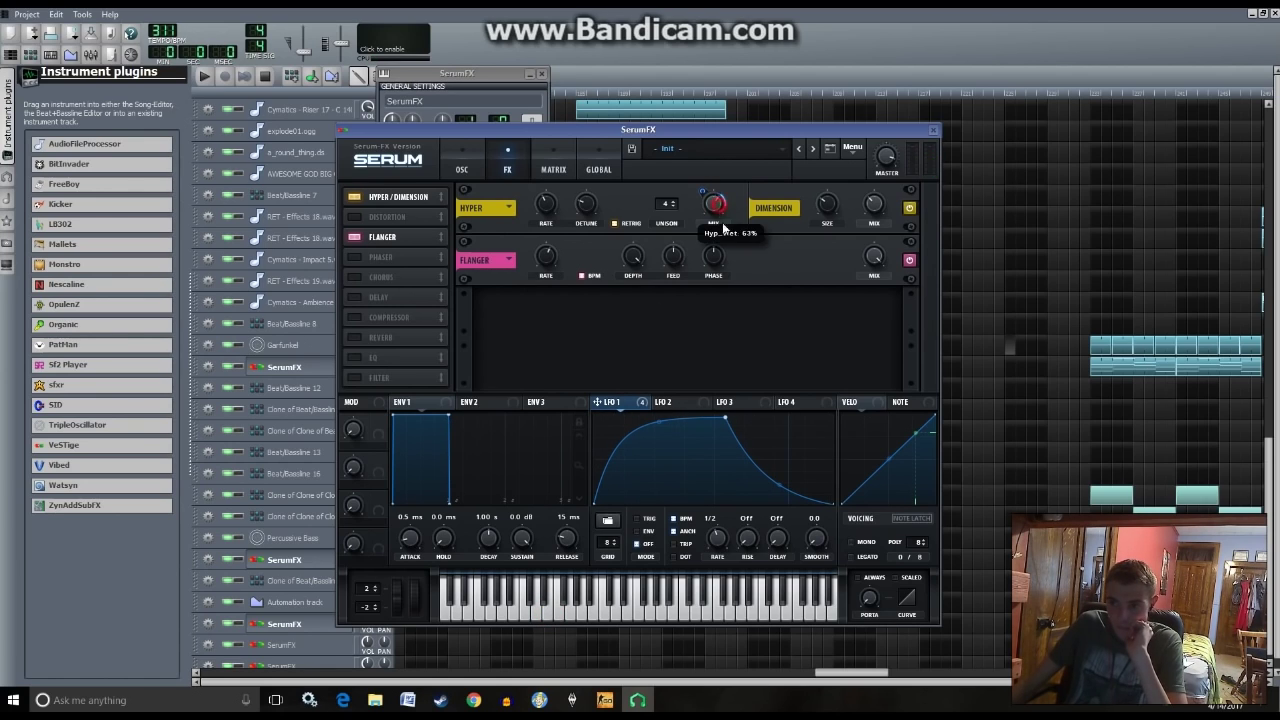
left_click_drag(701, 188, 707, 188)
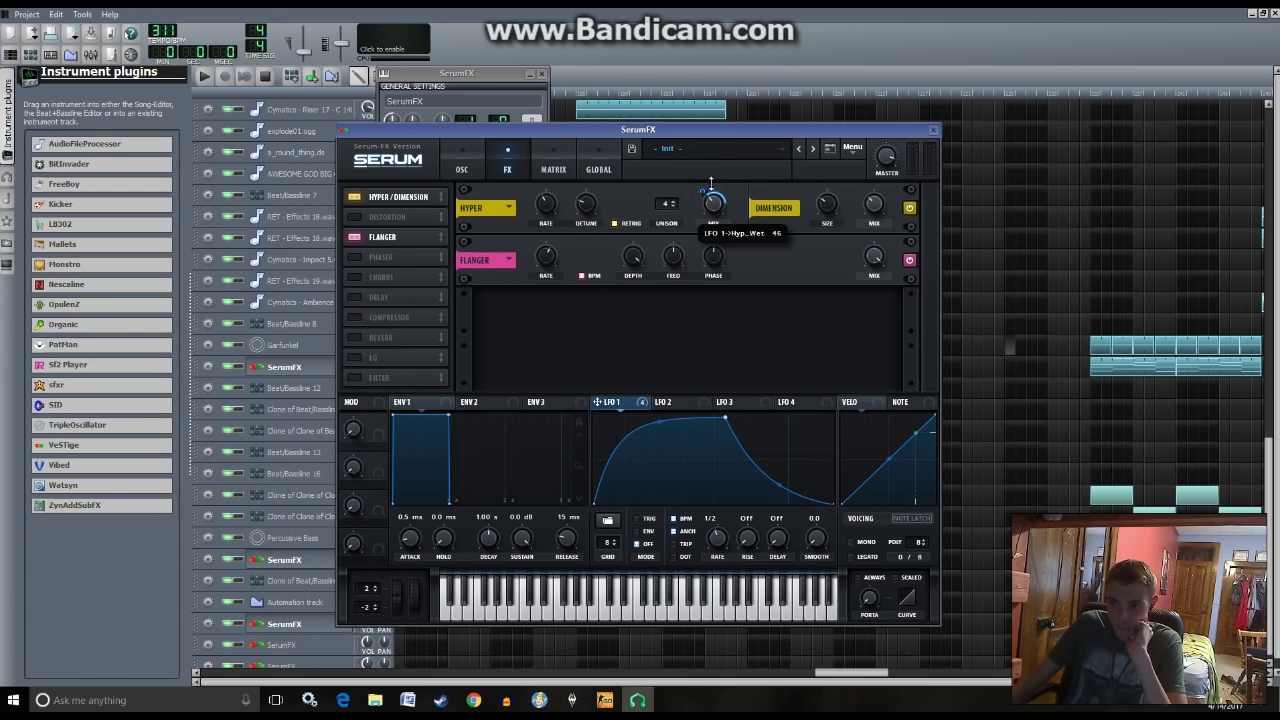
left_click(545, 618)
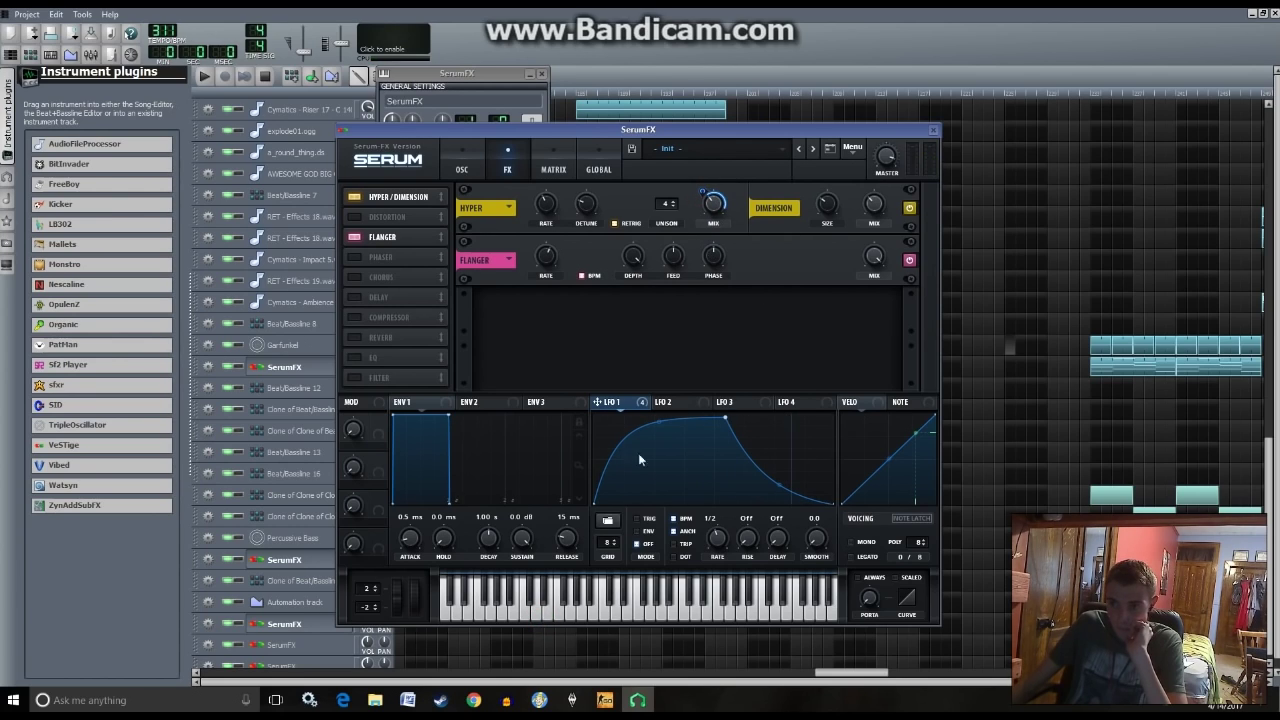
- Modulate the Dimension mix with LFO 1, adjust that mix, and audition the growl repeatedly
left_click_drag(608, 403, 874, 204)
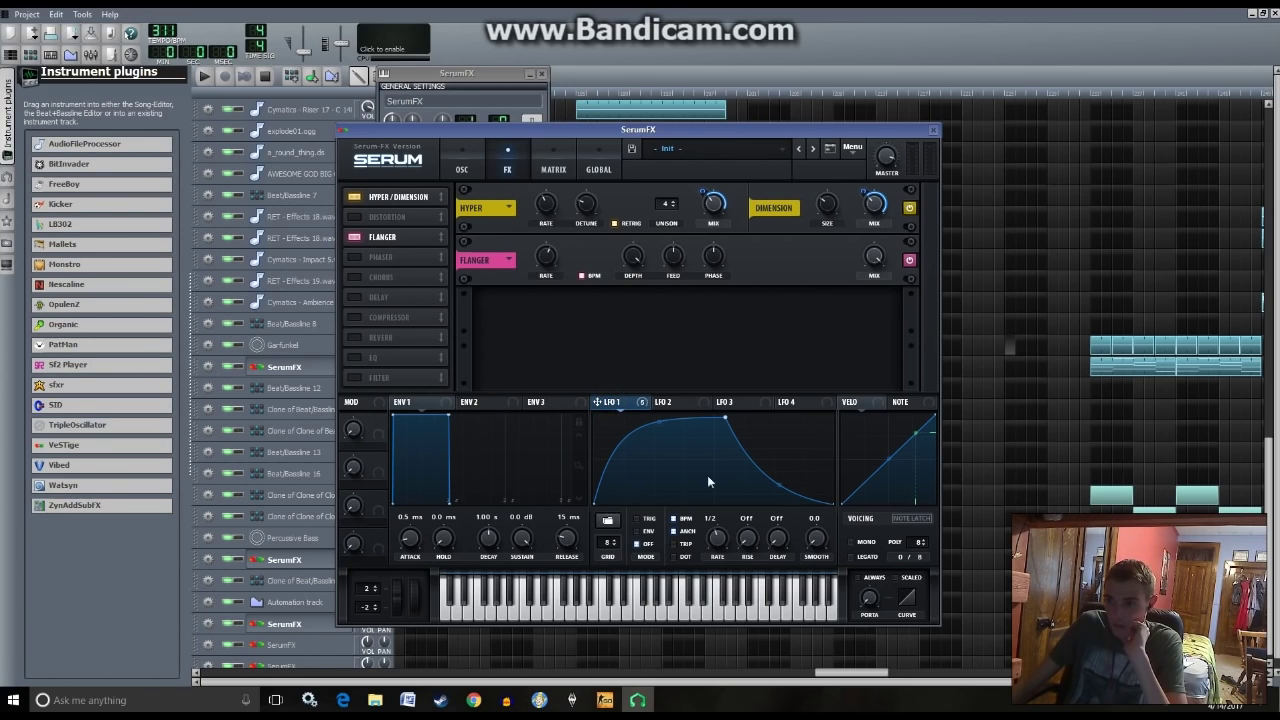
left_click(545, 612)
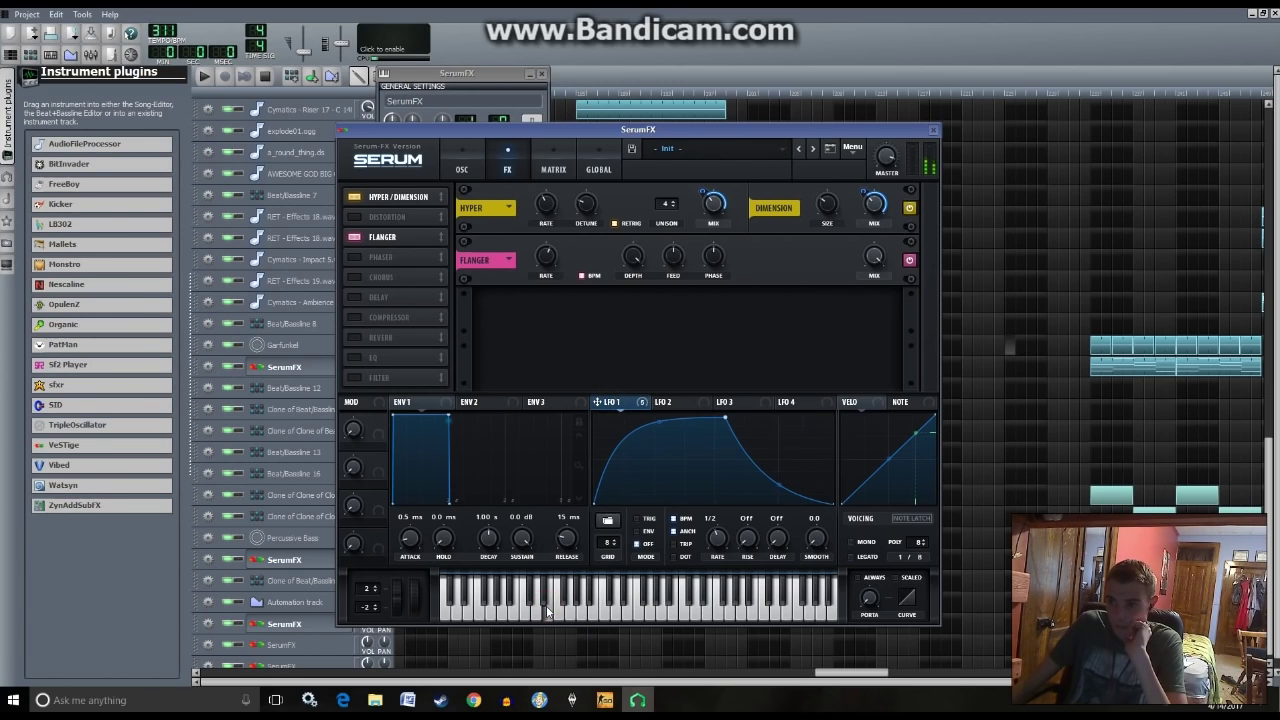
left_click_drag(874, 204, 850, 211)
left_click(548, 610)
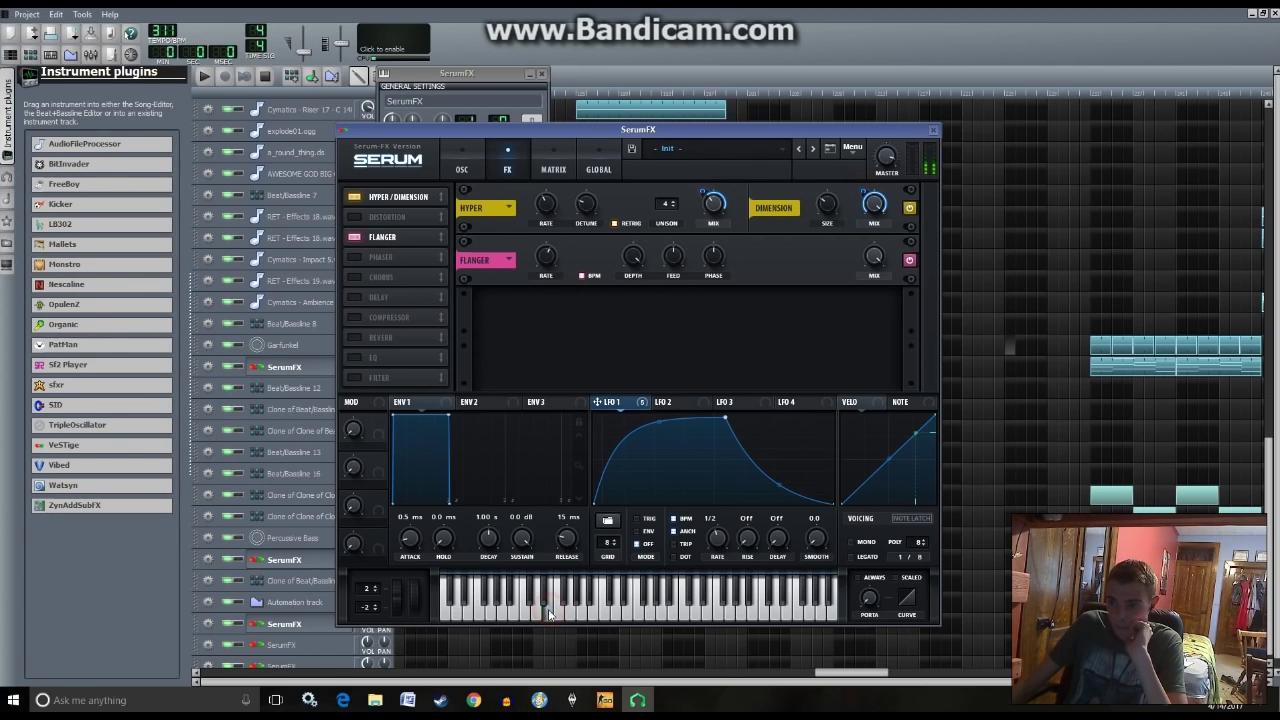
left_click(548, 612)
left_click(548, 612)
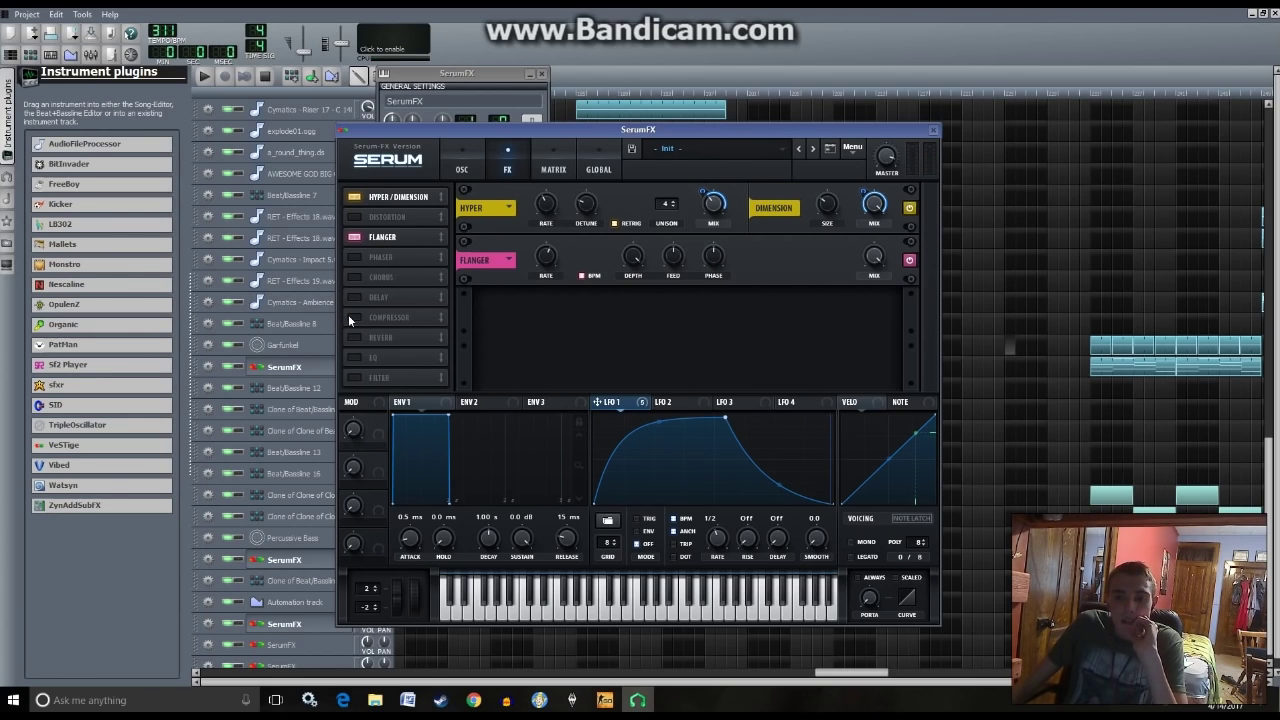
- Enable the phaser with BPM sync, raise its rate to around 1/2, and audition the growl
left_click(354, 257)
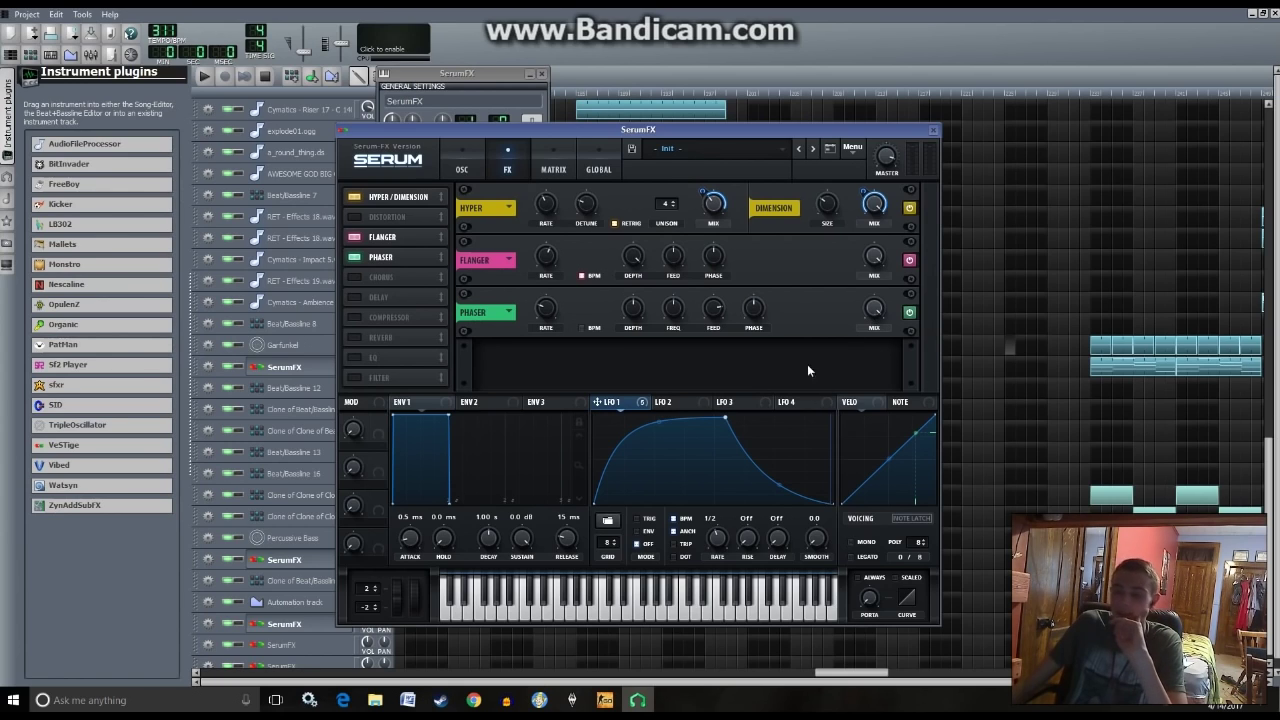
left_click(583, 327)
left_click(550, 611)
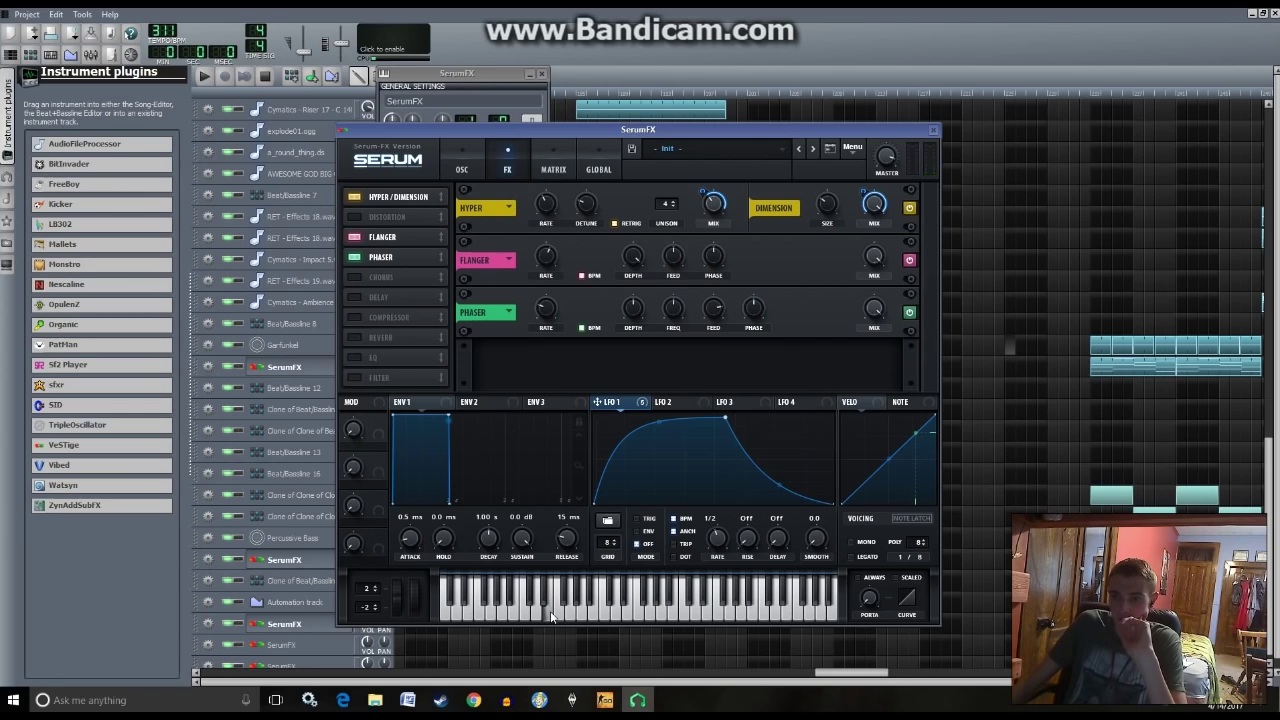
left_click_drag(550, 315, 570, 291)
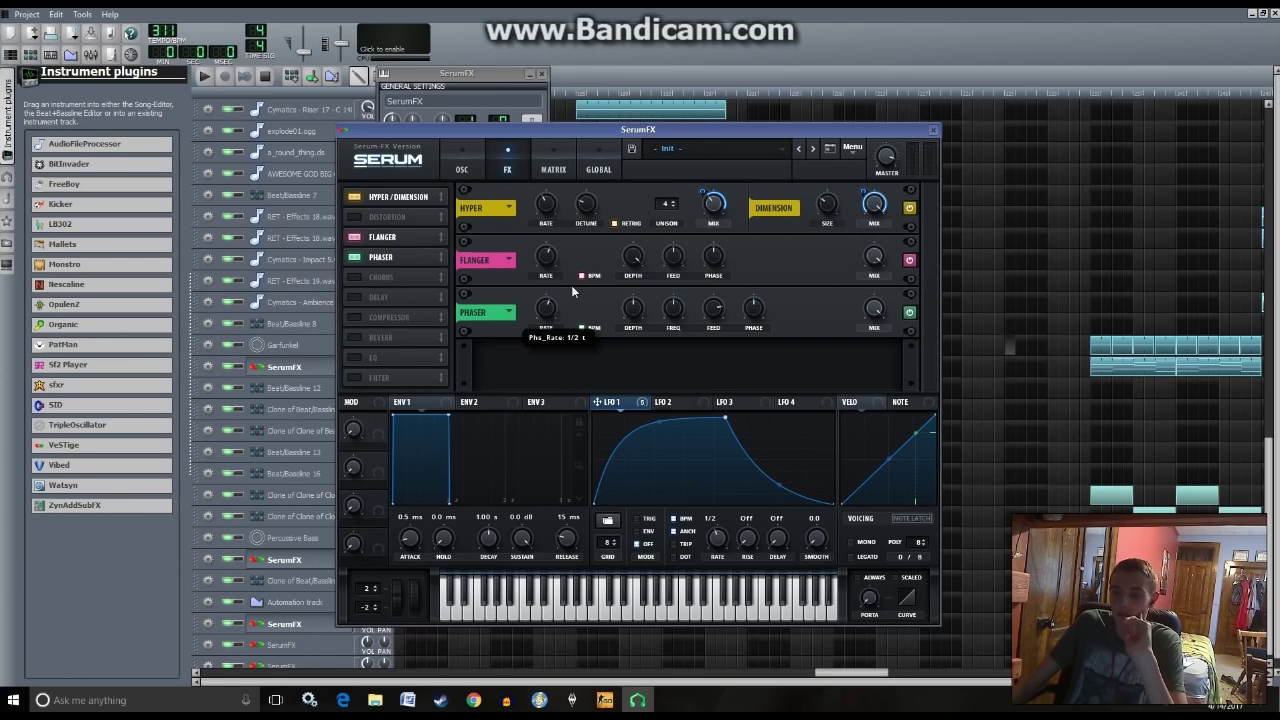
left_click_drag(571, 285, 572, 287)
left_click(548, 612)
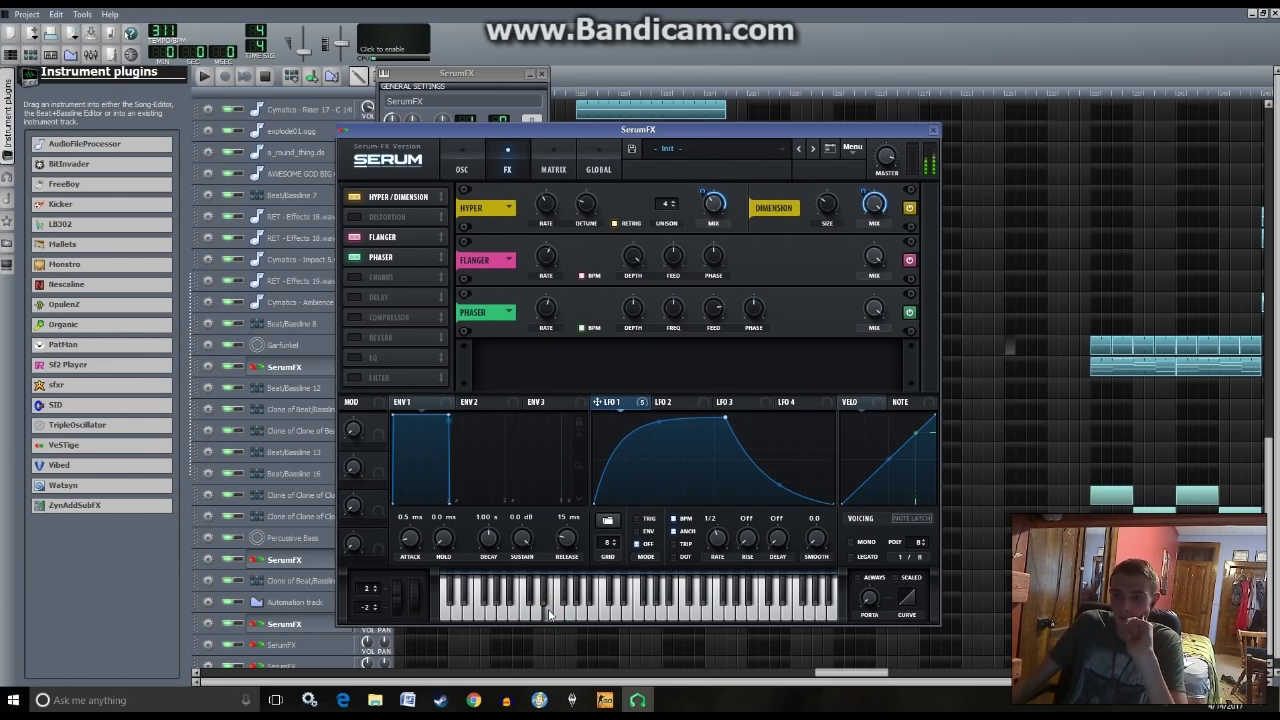
- Raise the phaser's depth, lower its phase, and modulate its mix with LFO 1, auditioning the changes
left_click_drag(638, 320, 674, 312)
left_click(542, 608)
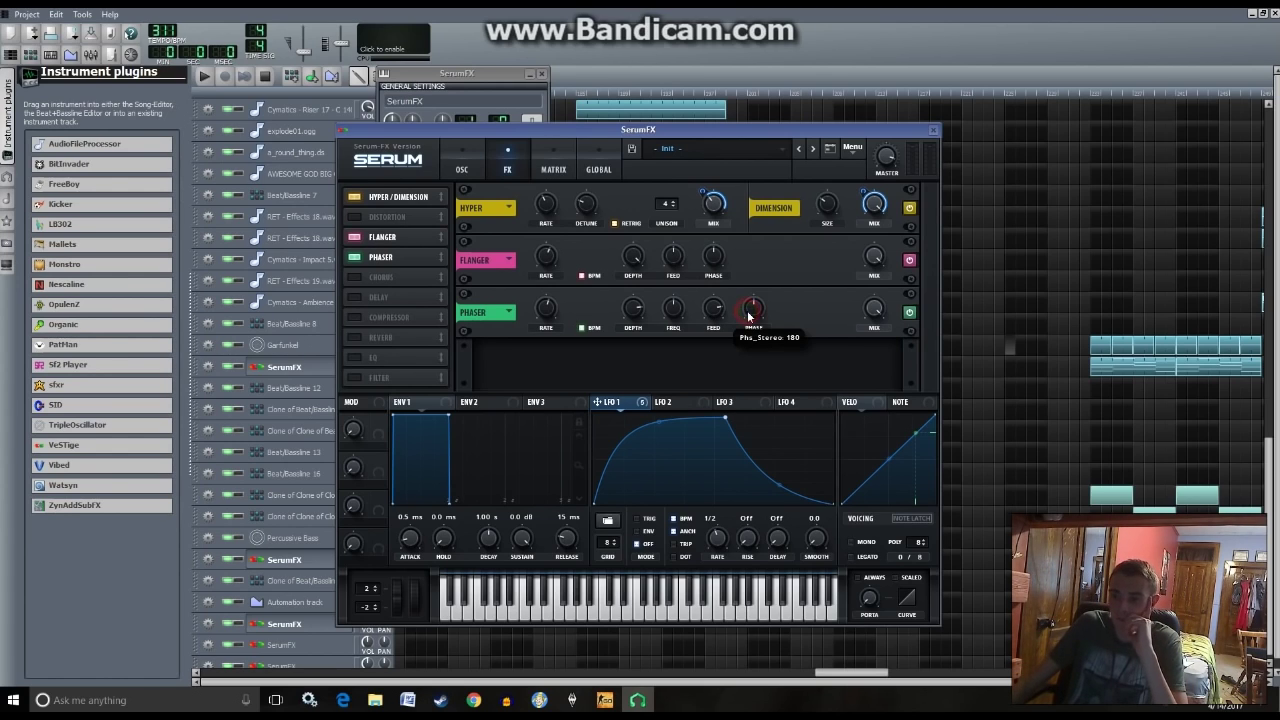
left_click(552, 605)
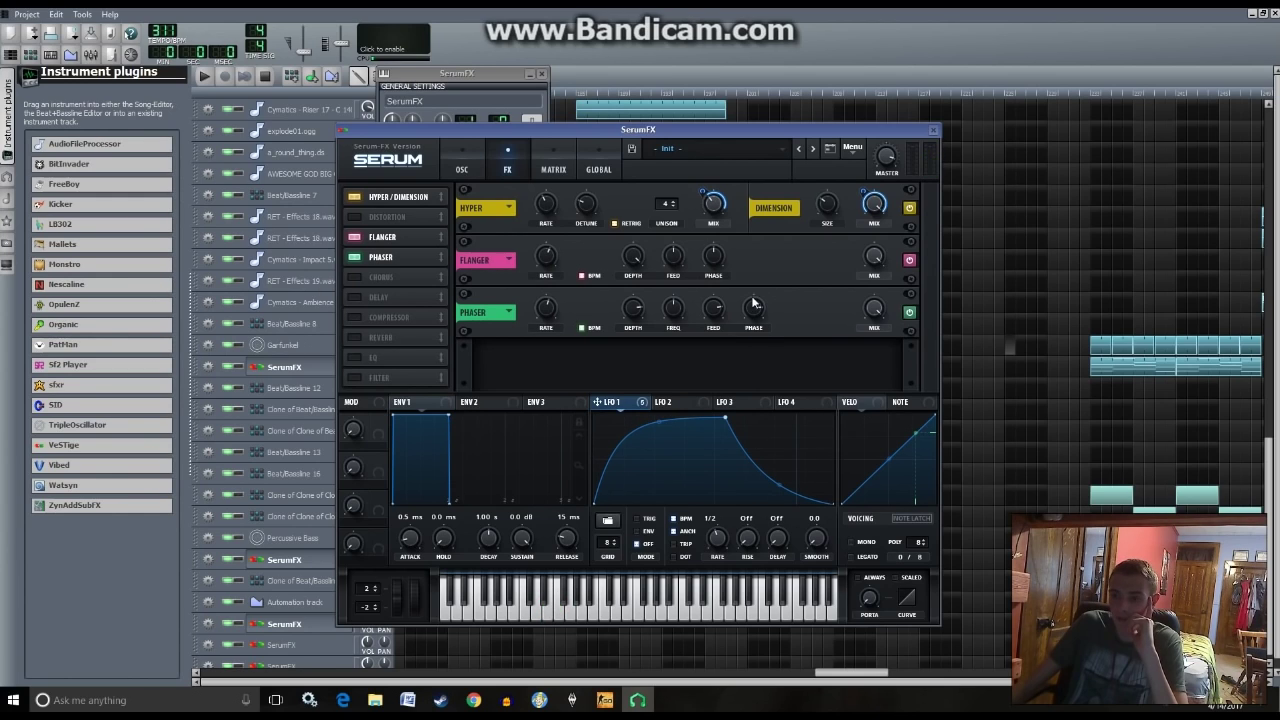
left_click(541, 610)
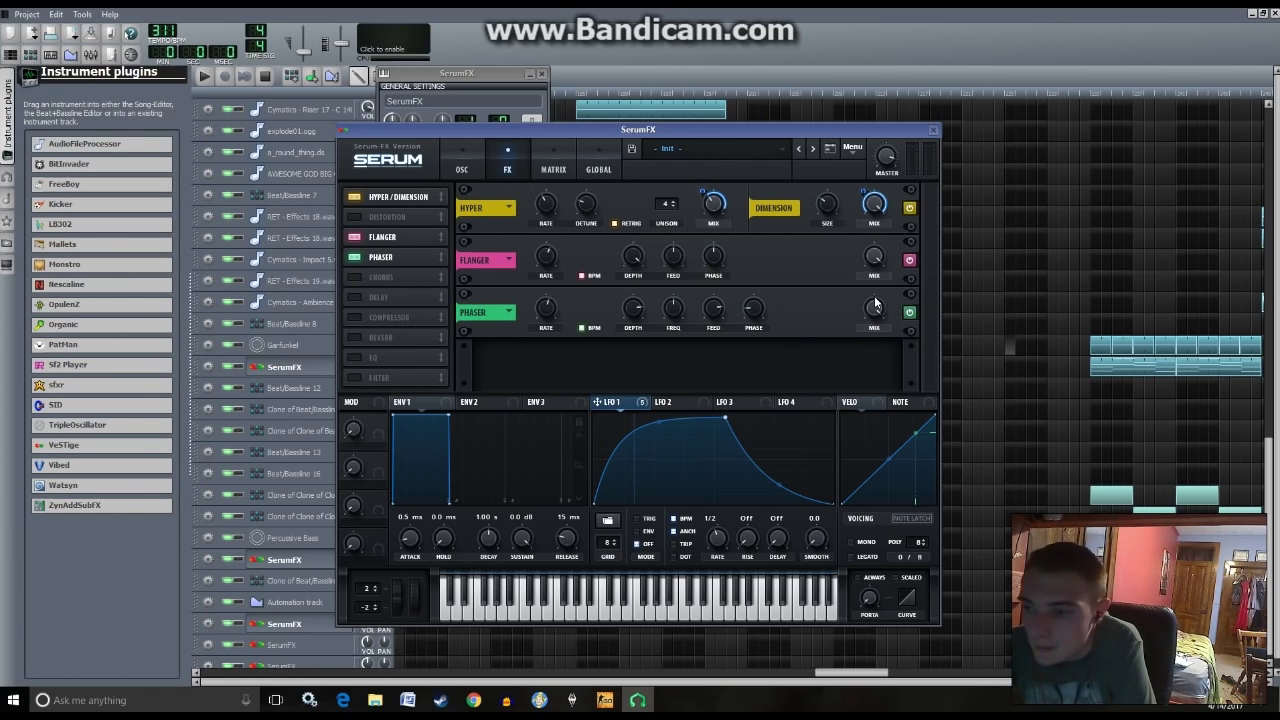
left_click_drag(612, 401, 874, 310)
left_click(550, 610)
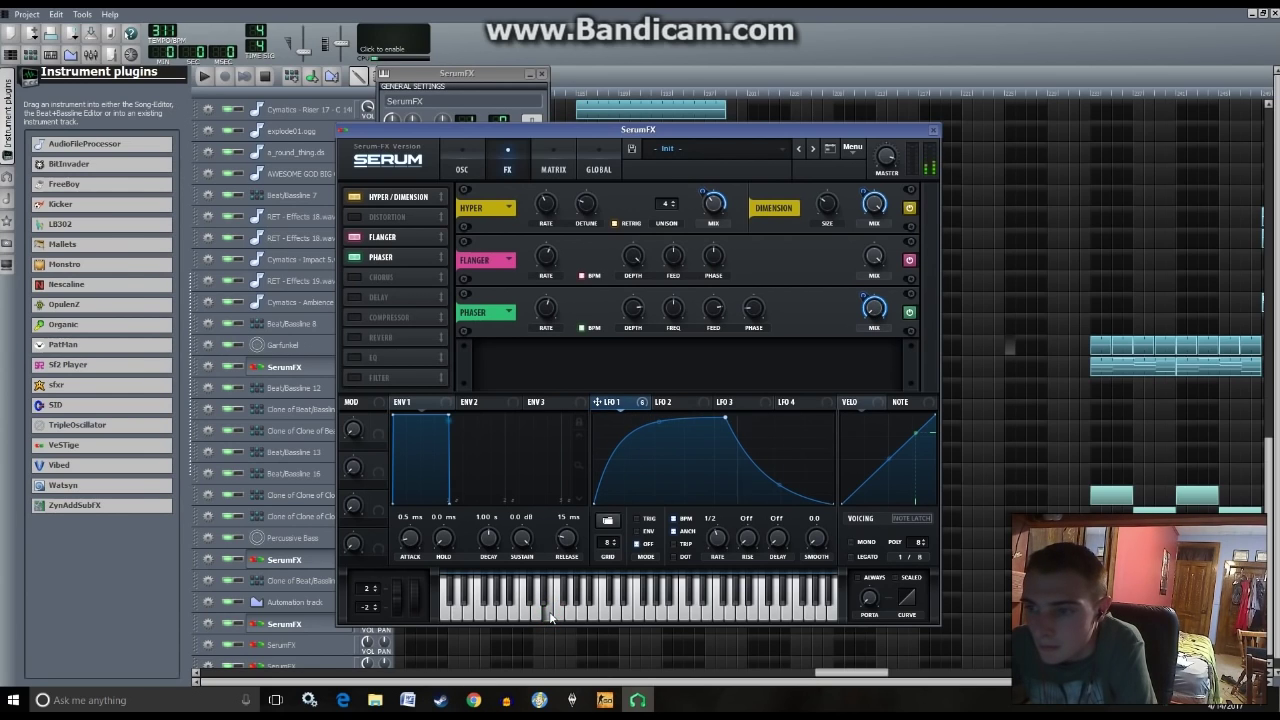
- Enable the compressor in multiband mode, set its threshold to about -14.4 dB and its mix to 78, and audition the growl
left_click(352, 317)
left_click(746, 380)
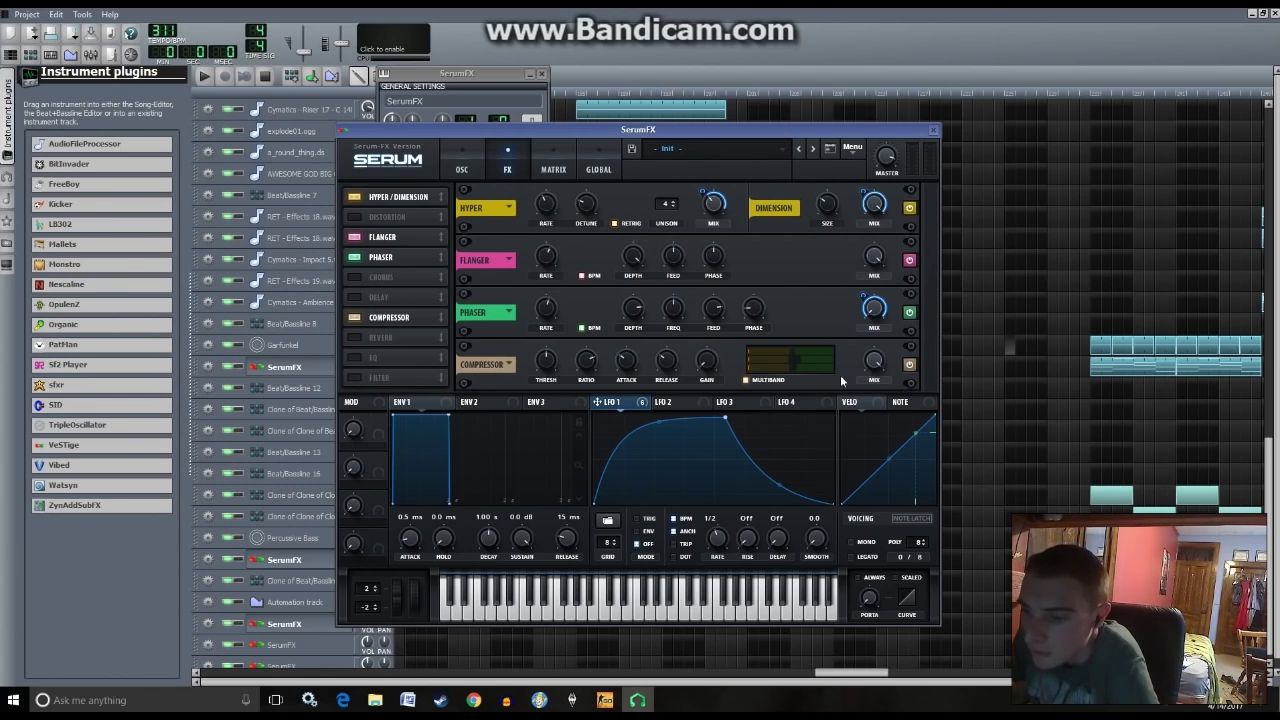
left_click_drag(700, 370, 703, 366)
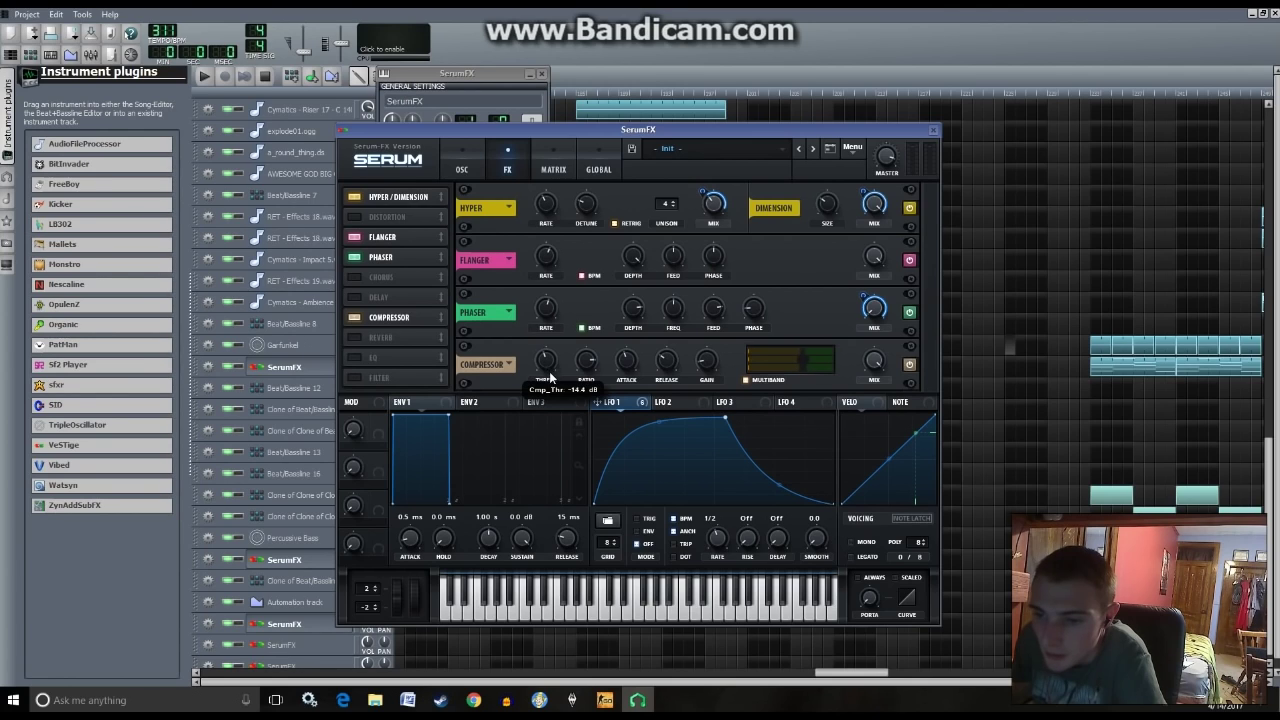
left_click(545, 612)
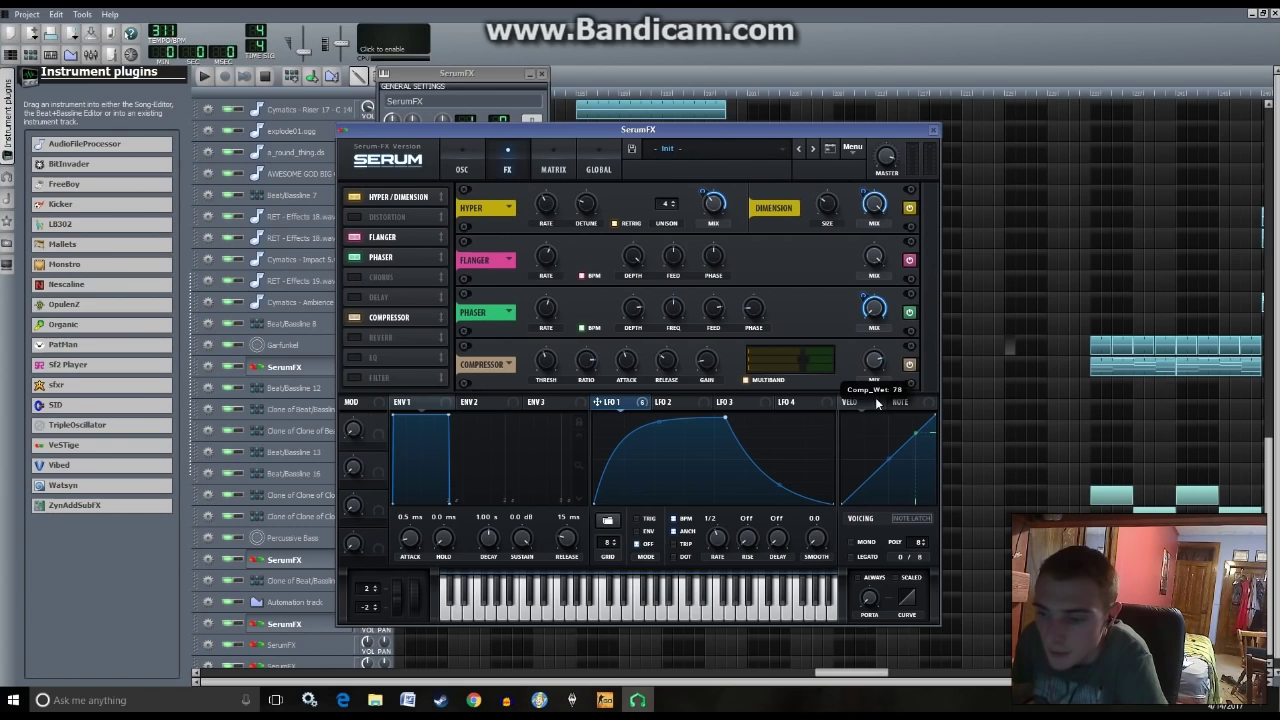
left_click(548, 612)
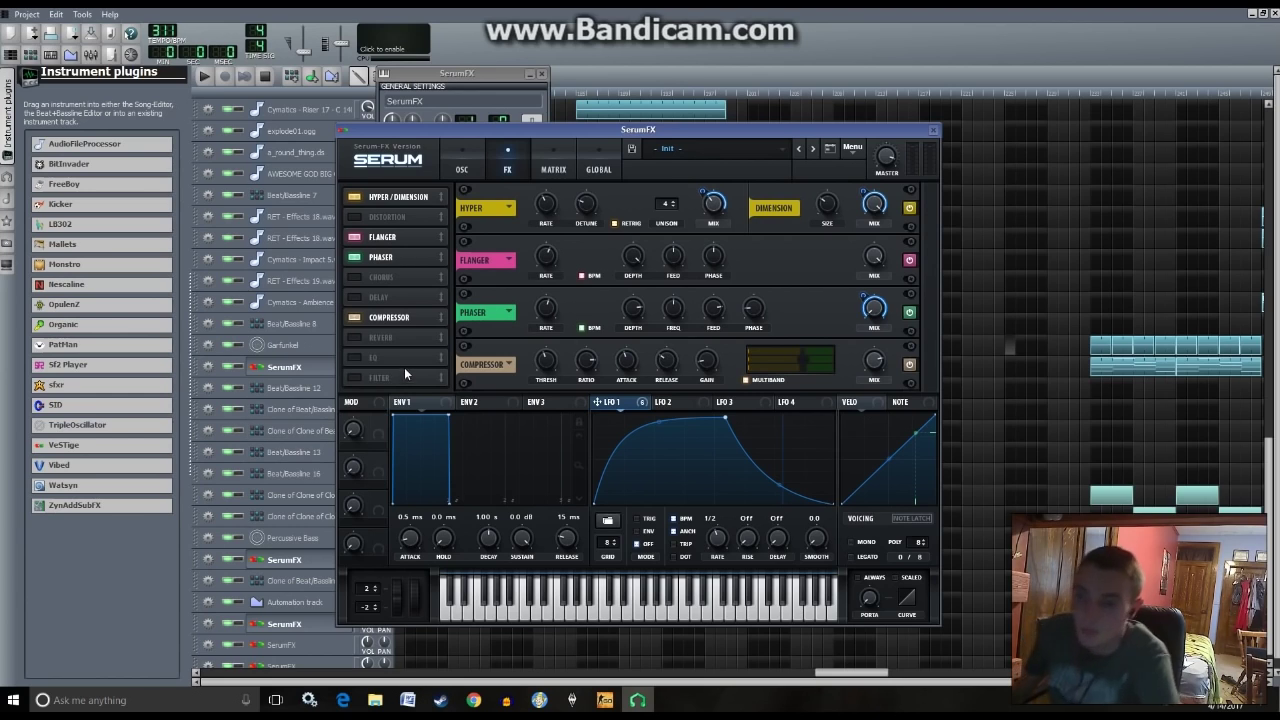
left_click(550, 610)
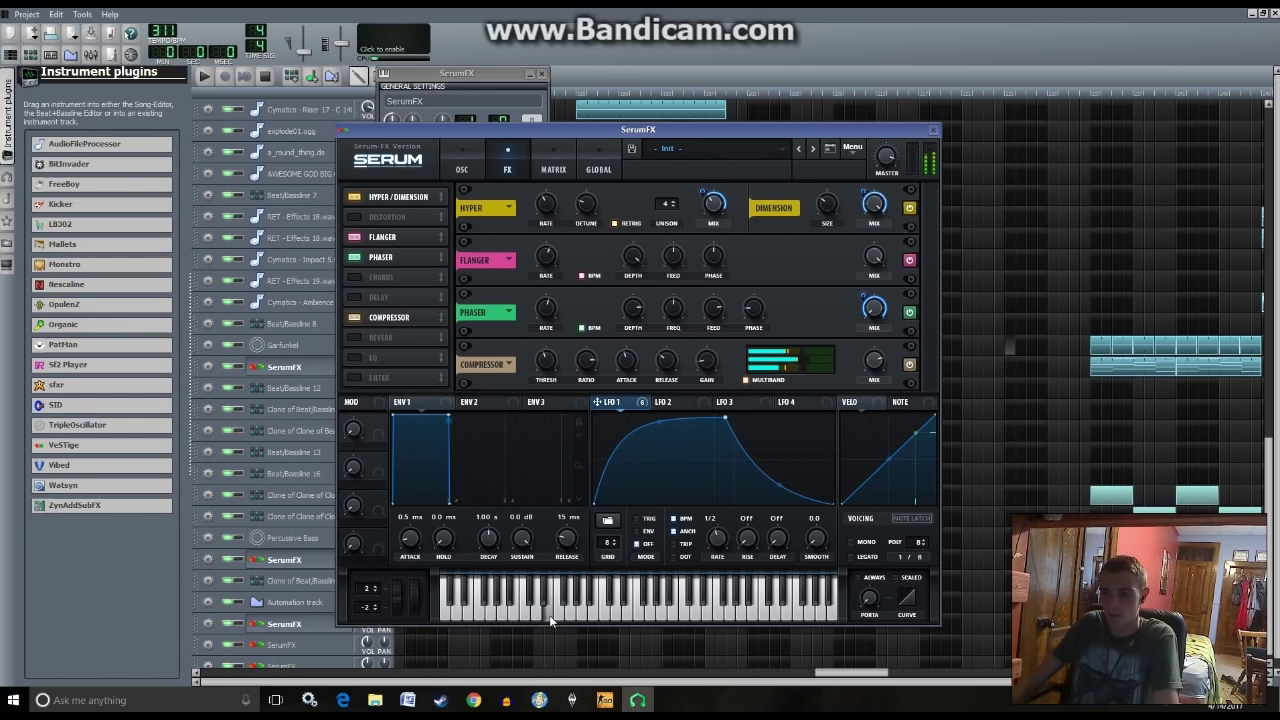
- Try modulating the compressor's release with LFO 1, audition the growl, and remove that modulation
left_click_drag(635, 404, 666, 362)
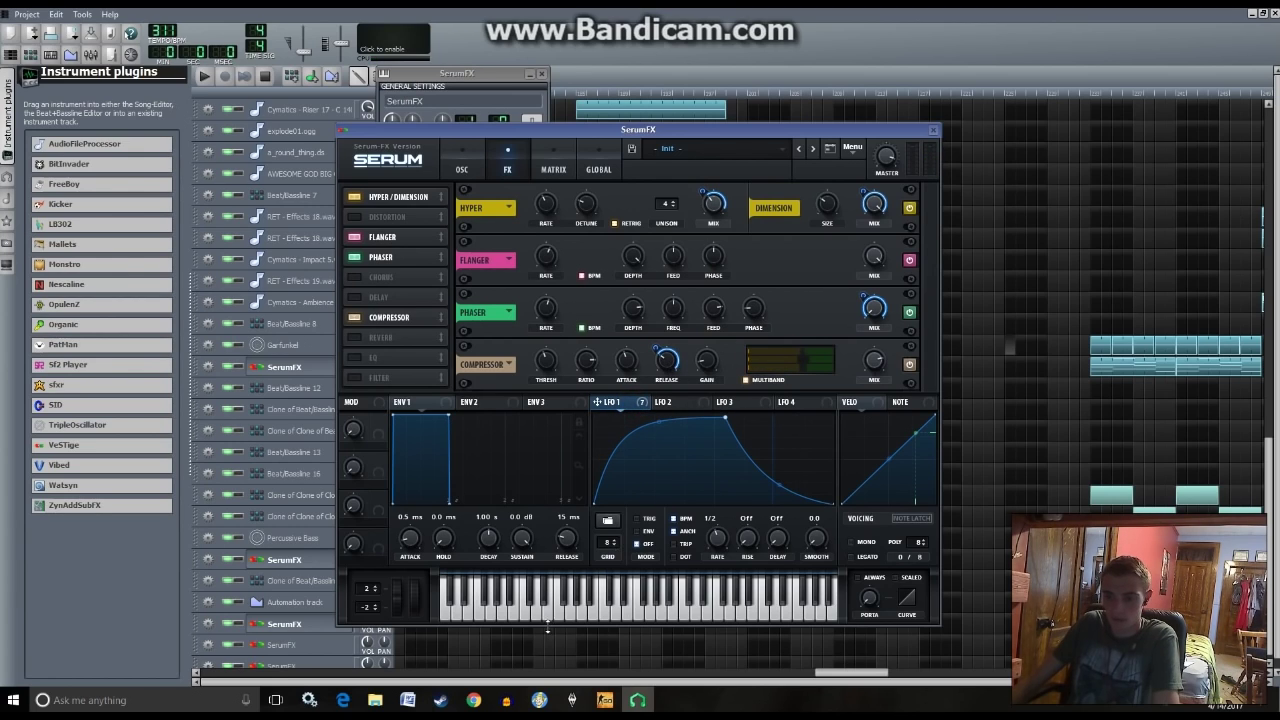
left_click(545, 610)
left_click(549, 619)
right_click(670, 367)
left_click(720, 409)
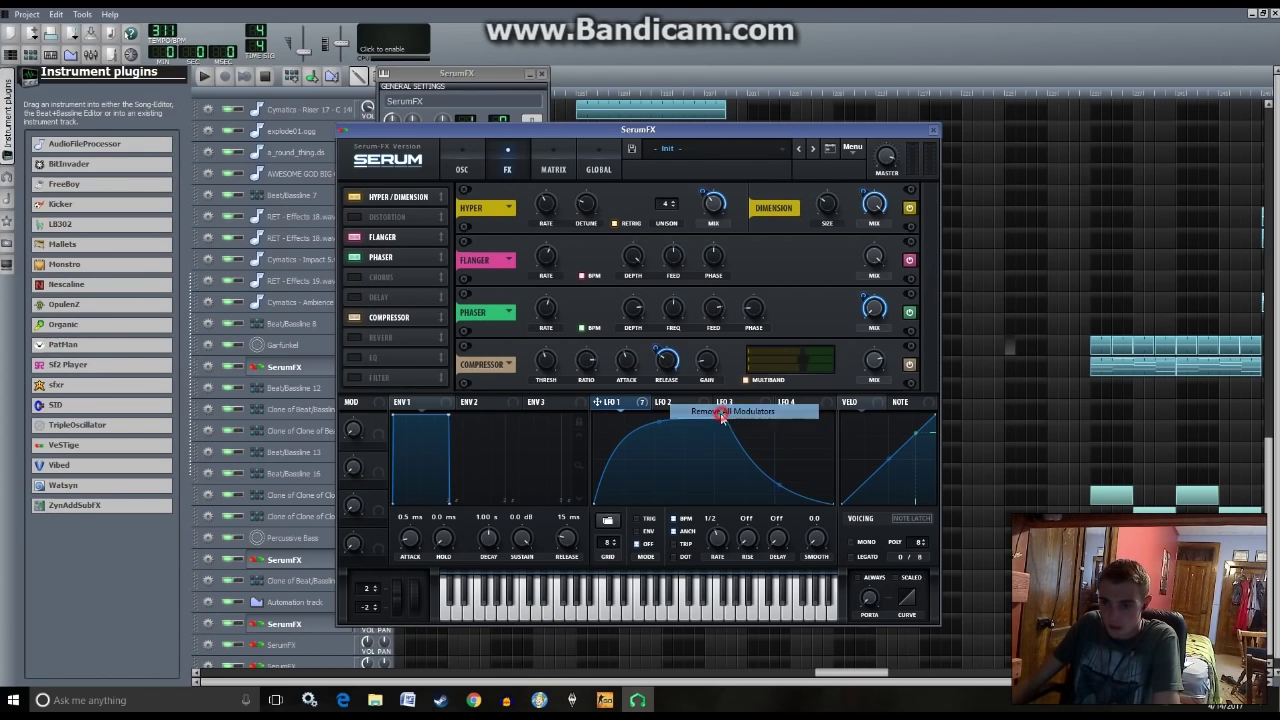
- Modulate the compressor's attack with LFO 1, comparing the growl with and without the modulation
left_click_drag(628, 367, 628, 367)
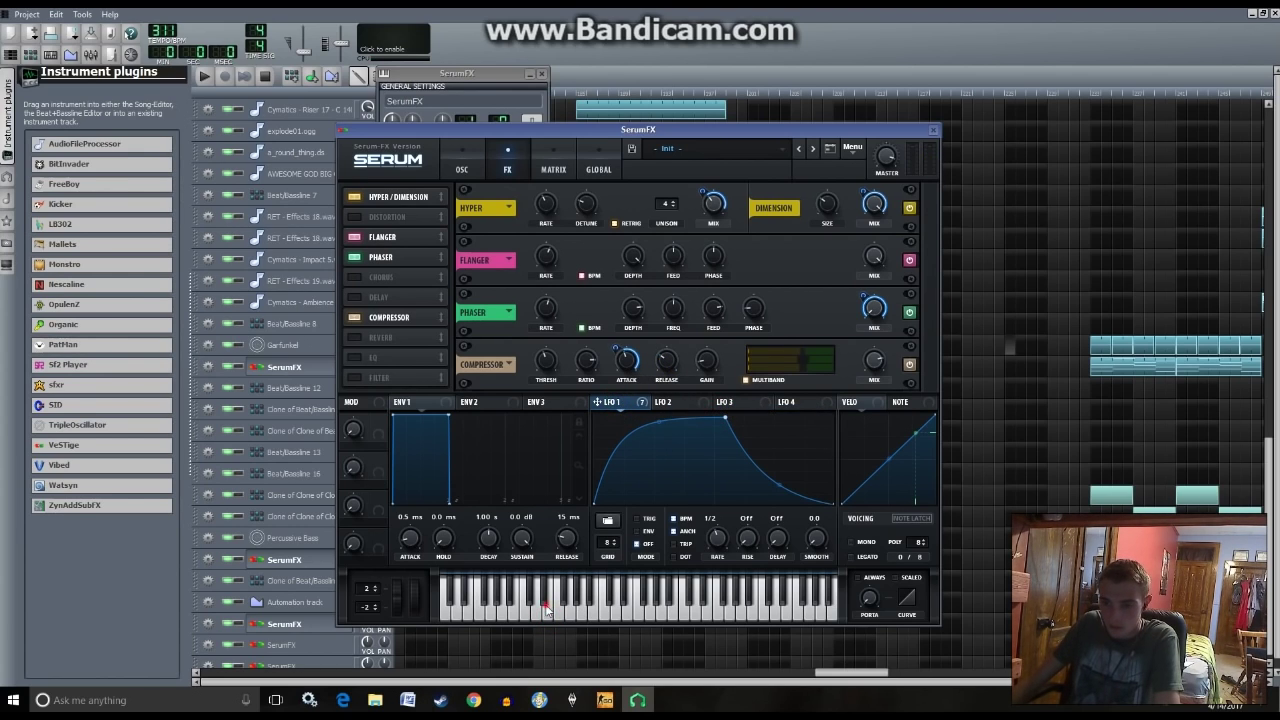
left_click(547, 611)
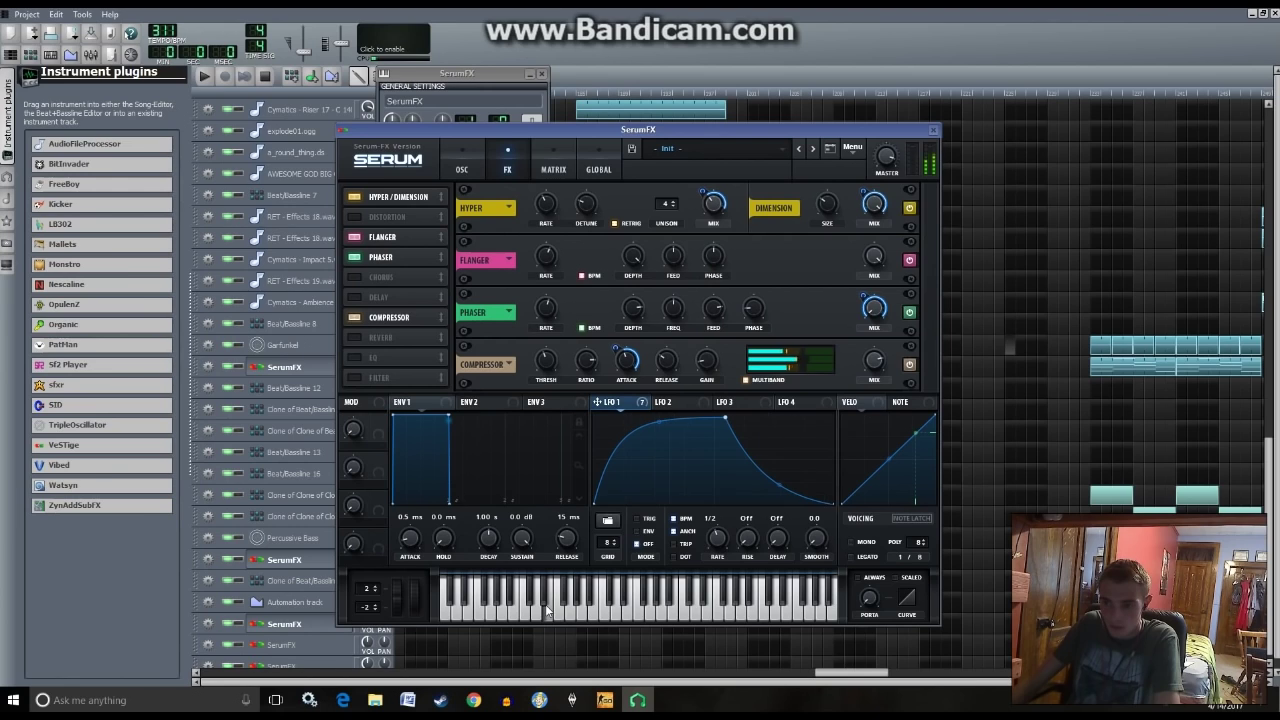
right_click(628, 375)
left_click(650, 394)
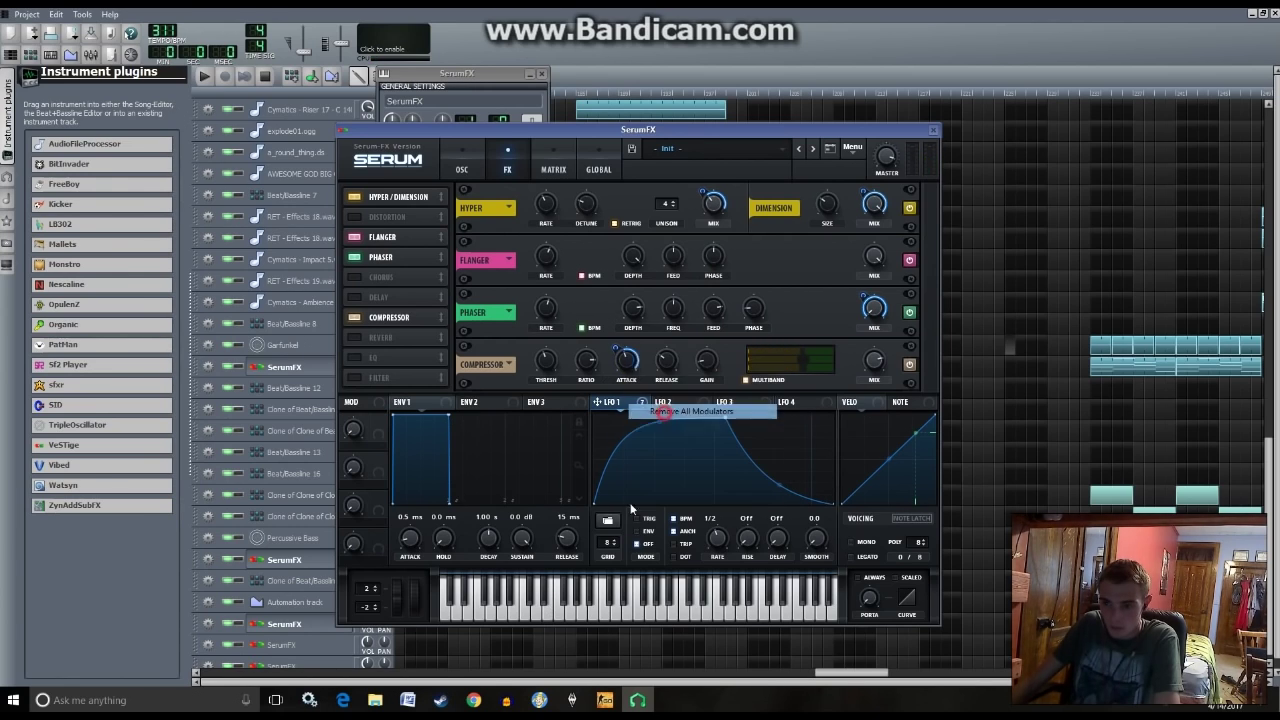
left_click(548, 613)
left_click_drag(598, 401, 627, 362)
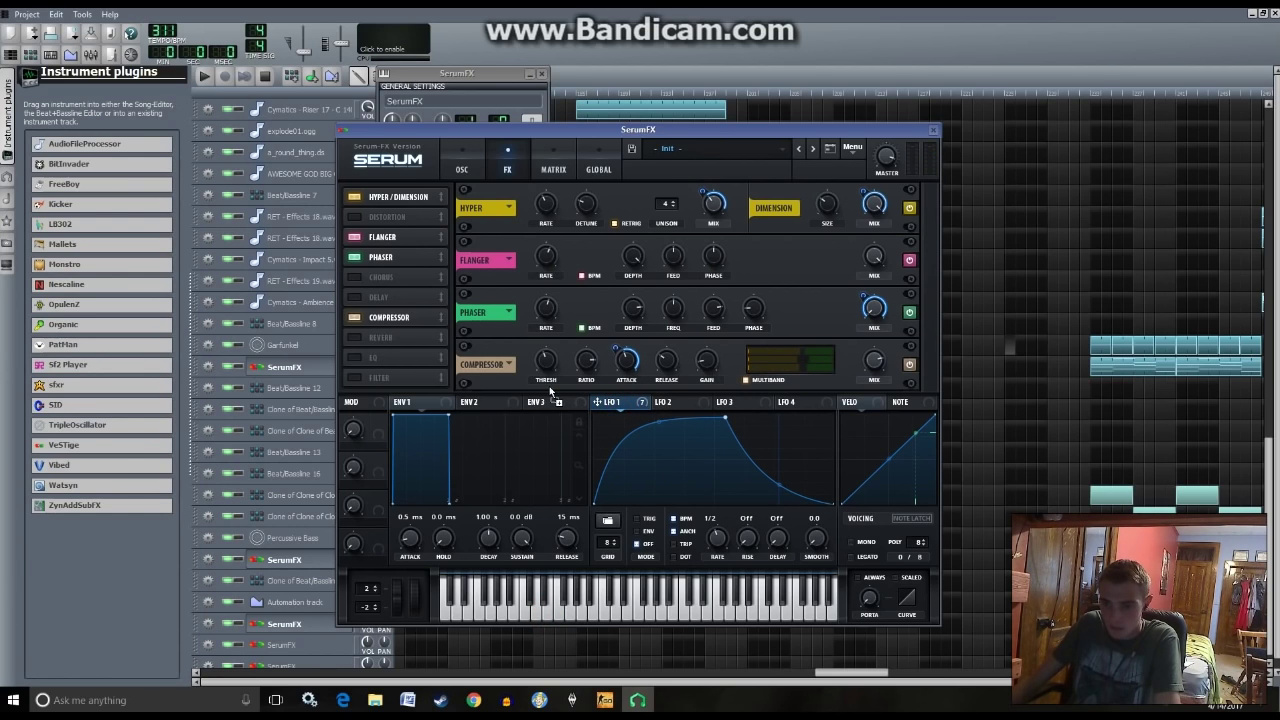
- Try modulating the compressor's threshold with LFO 1, auditioning the growl at several threshold levels
left_click_drag(549, 386, 545, 362)
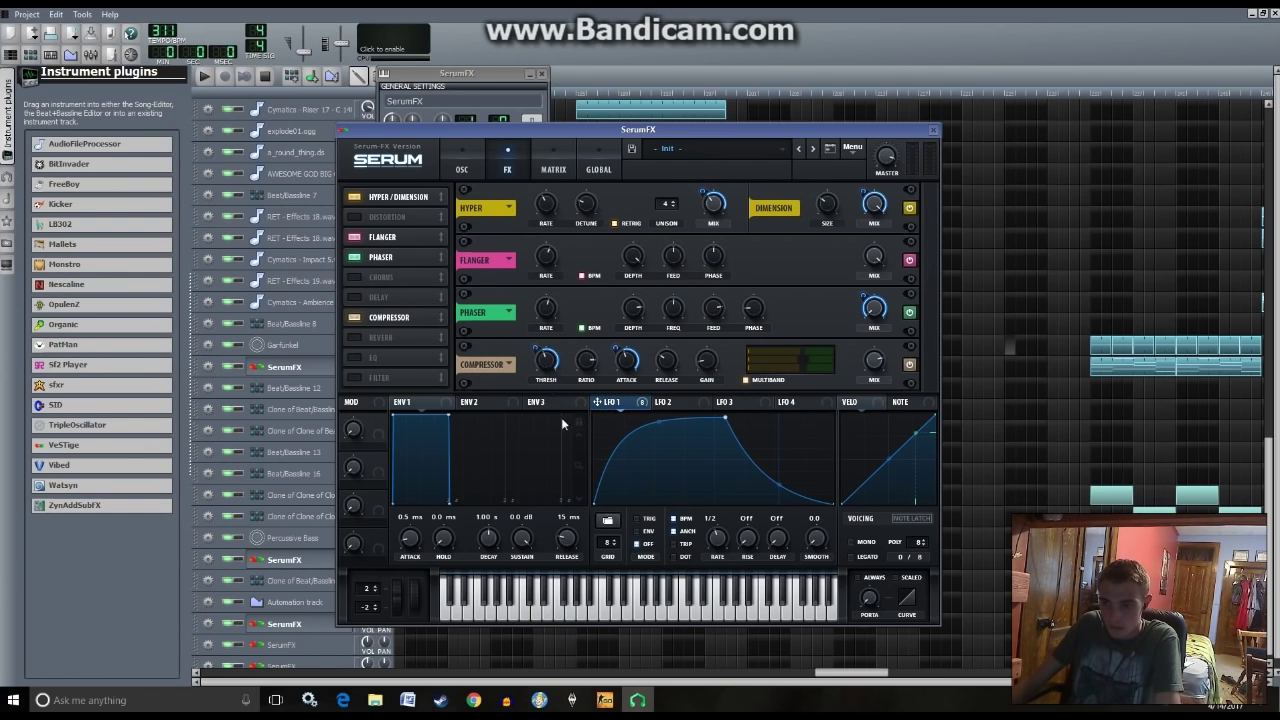
left_click(547, 620)
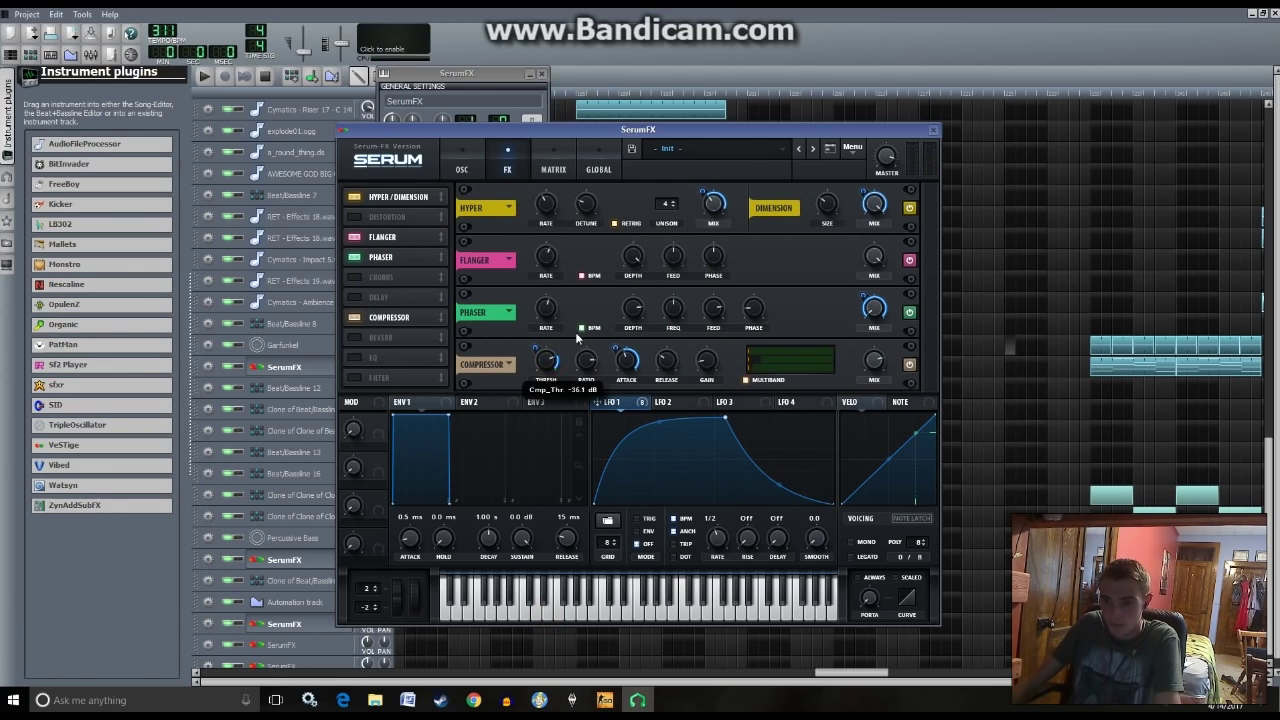
left_click(548, 615)
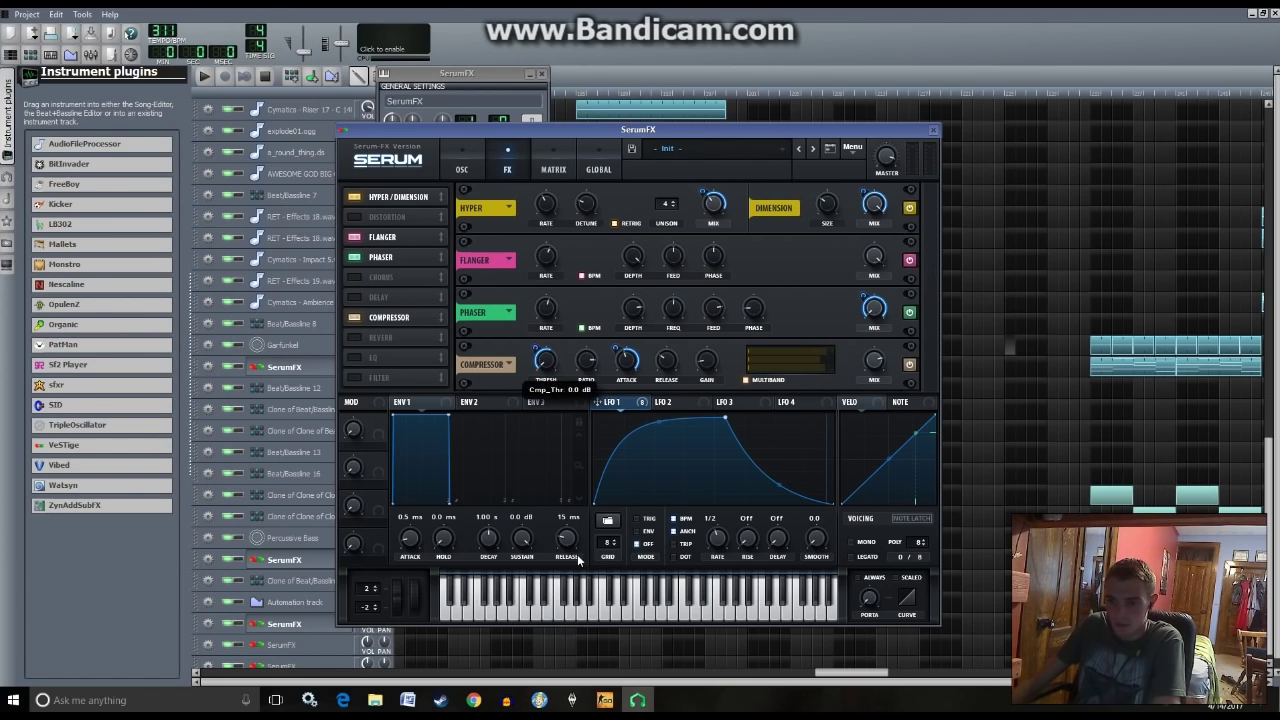
left_click(537, 358)
left_click(541, 615)
left_click(543, 358)
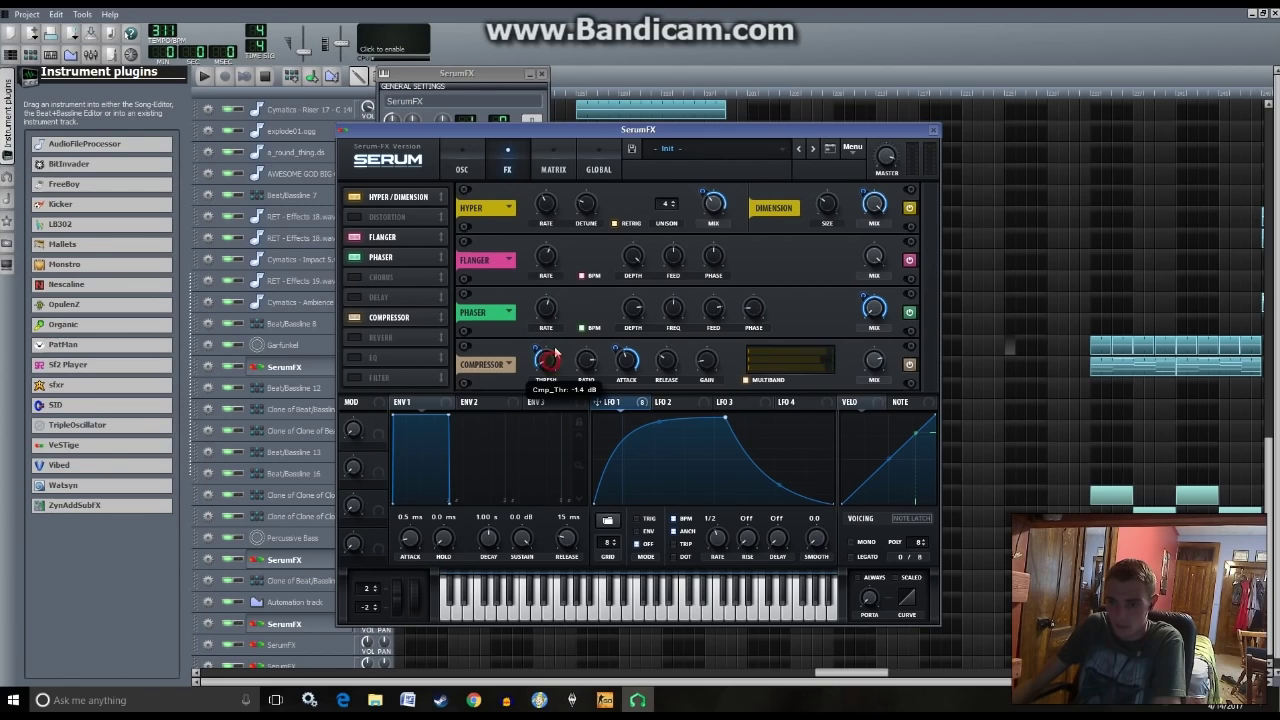
left_click(547, 617)
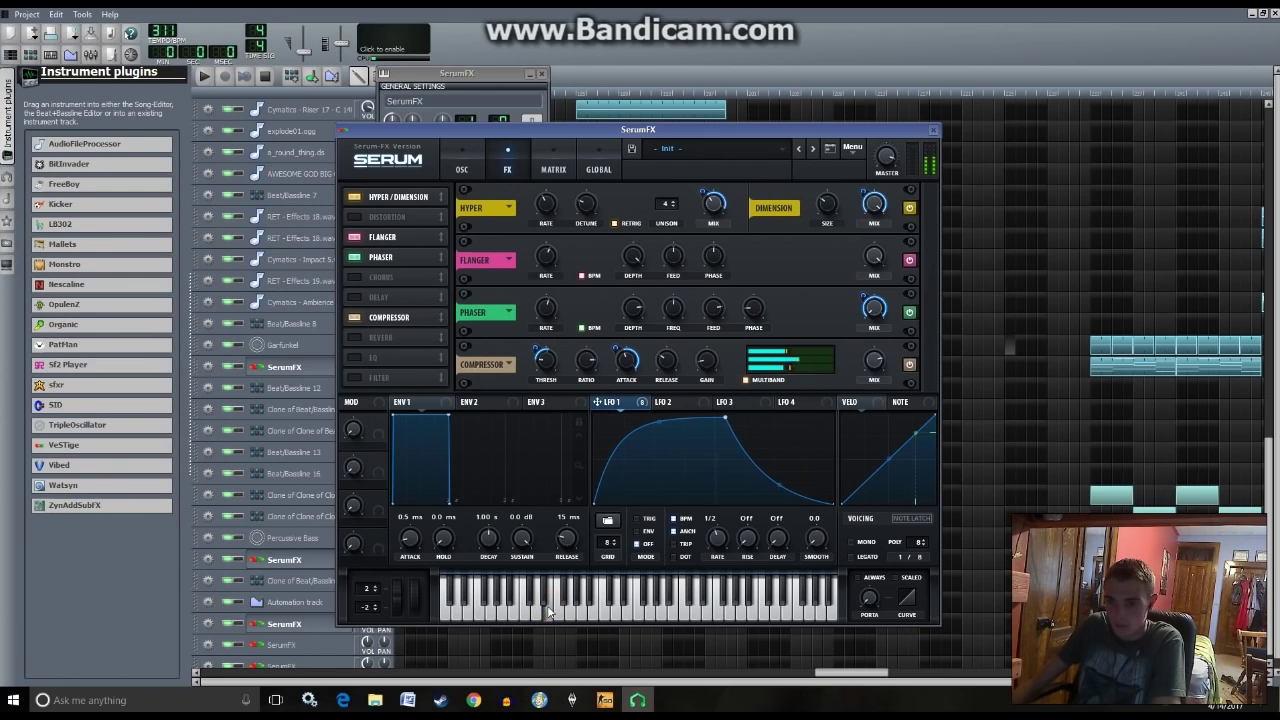
left_click(545, 358)
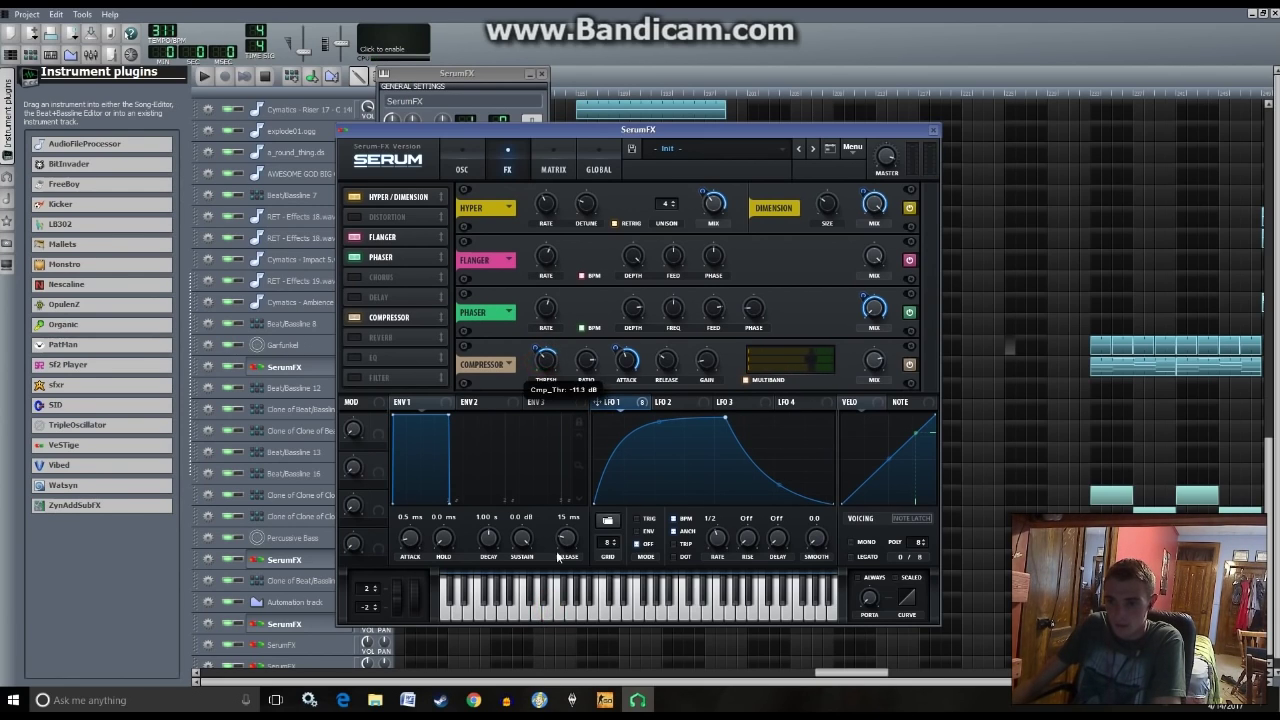
left_click(545, 612)
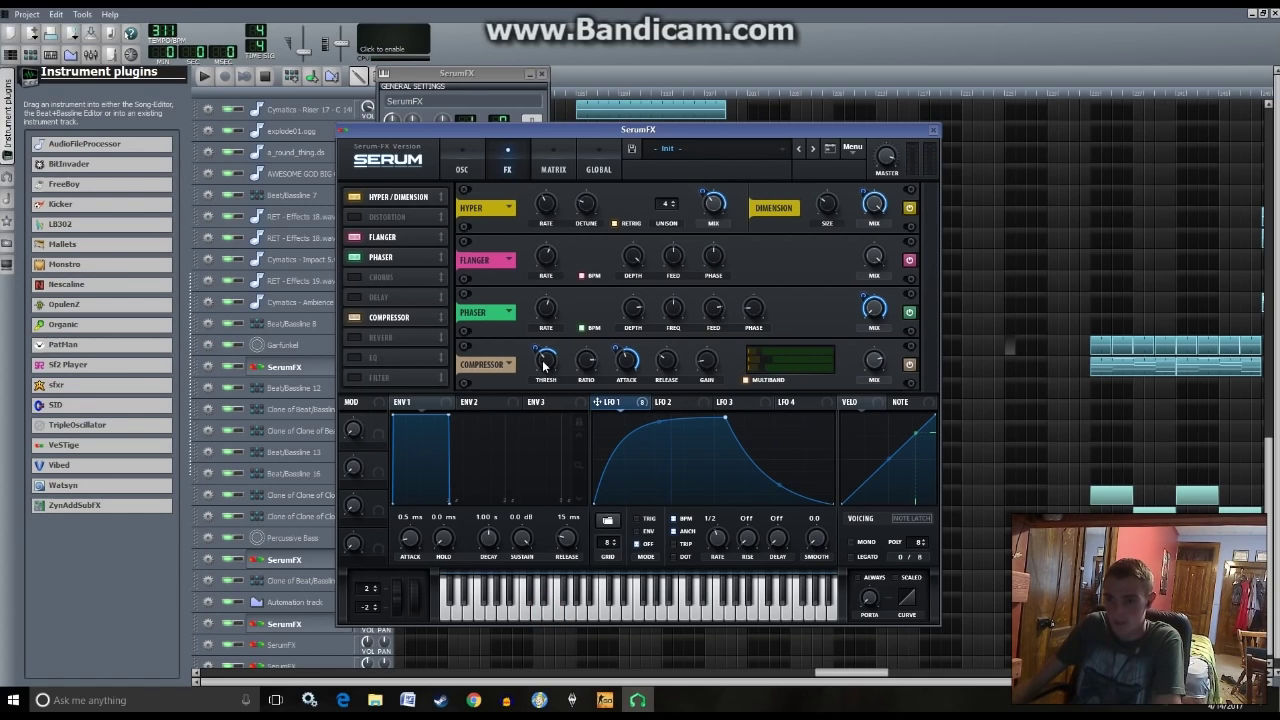
- Remove the modulation from the compressor's threshold, set the threshold to about -13.7 dB, and audition the growl
right_click(545, 363)
left_click(585, 391)
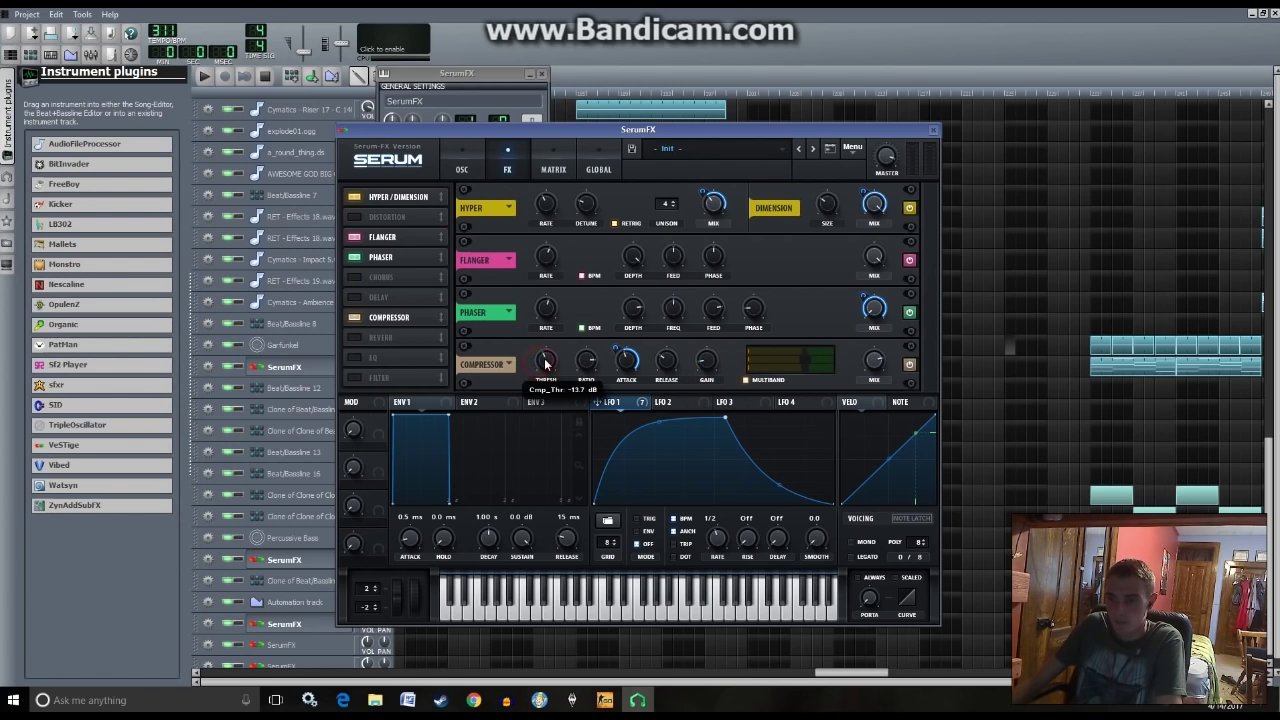
left_click(555, 607)
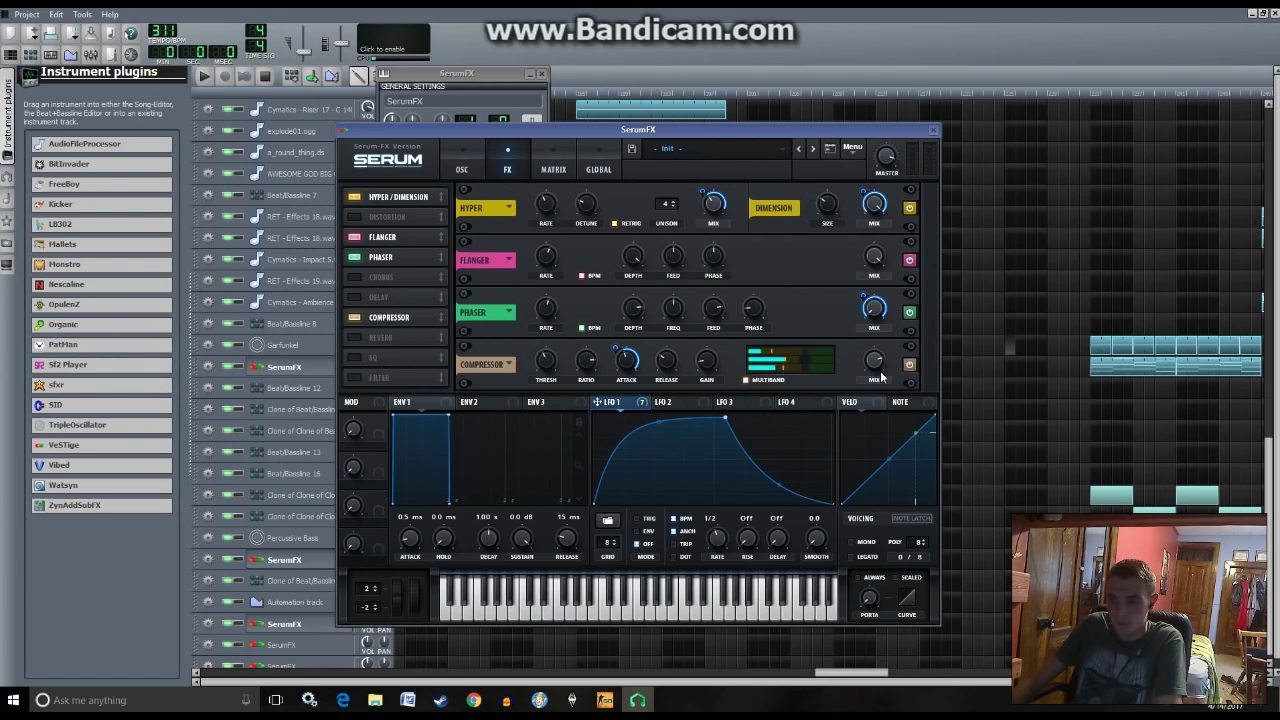
- Enable the EQ effect, switch its low band to the low-cut shape, and audition the growl
left_click(354, 359)
left_click(354, 359)
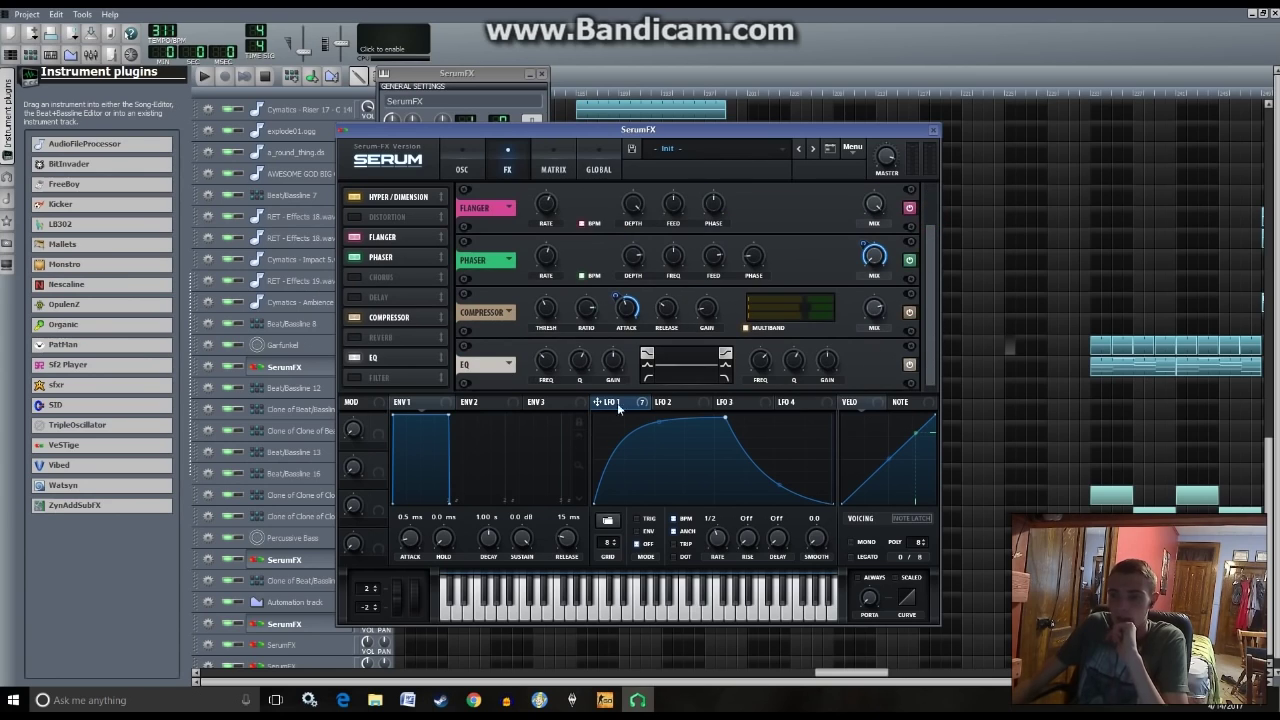
left_click_drag(648, 372, 668, 356)
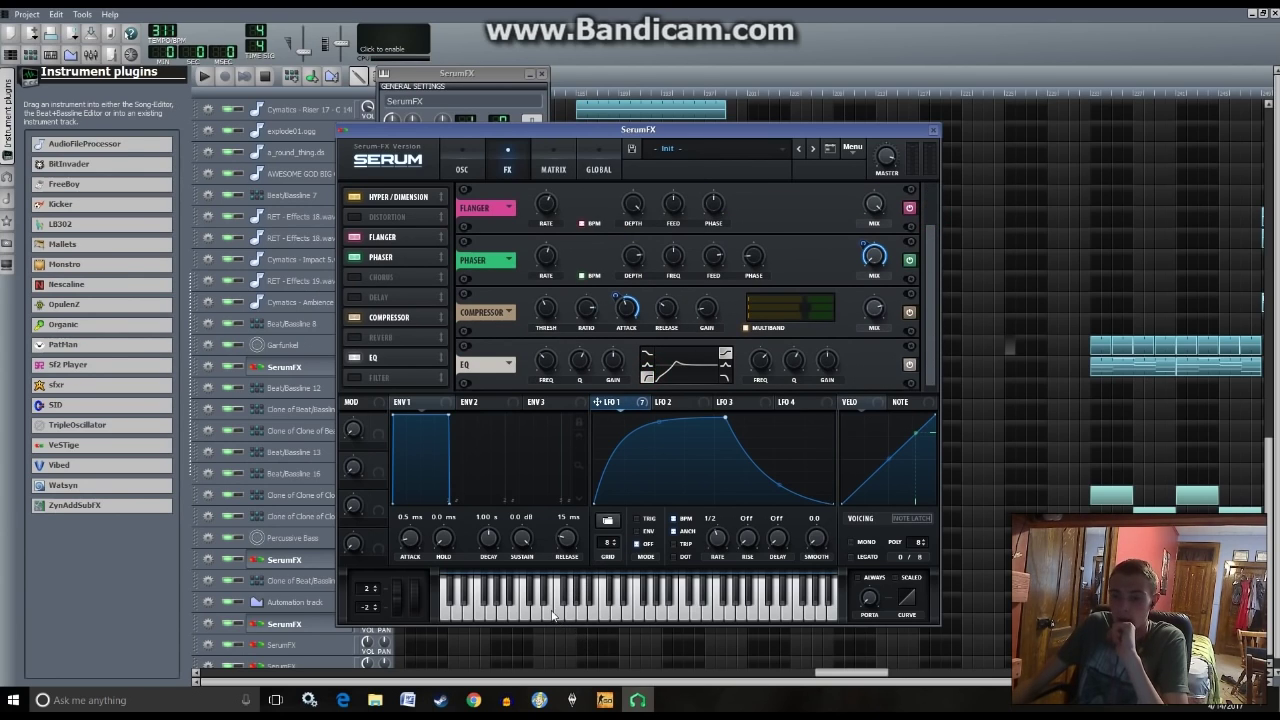
left_click(551, 615)
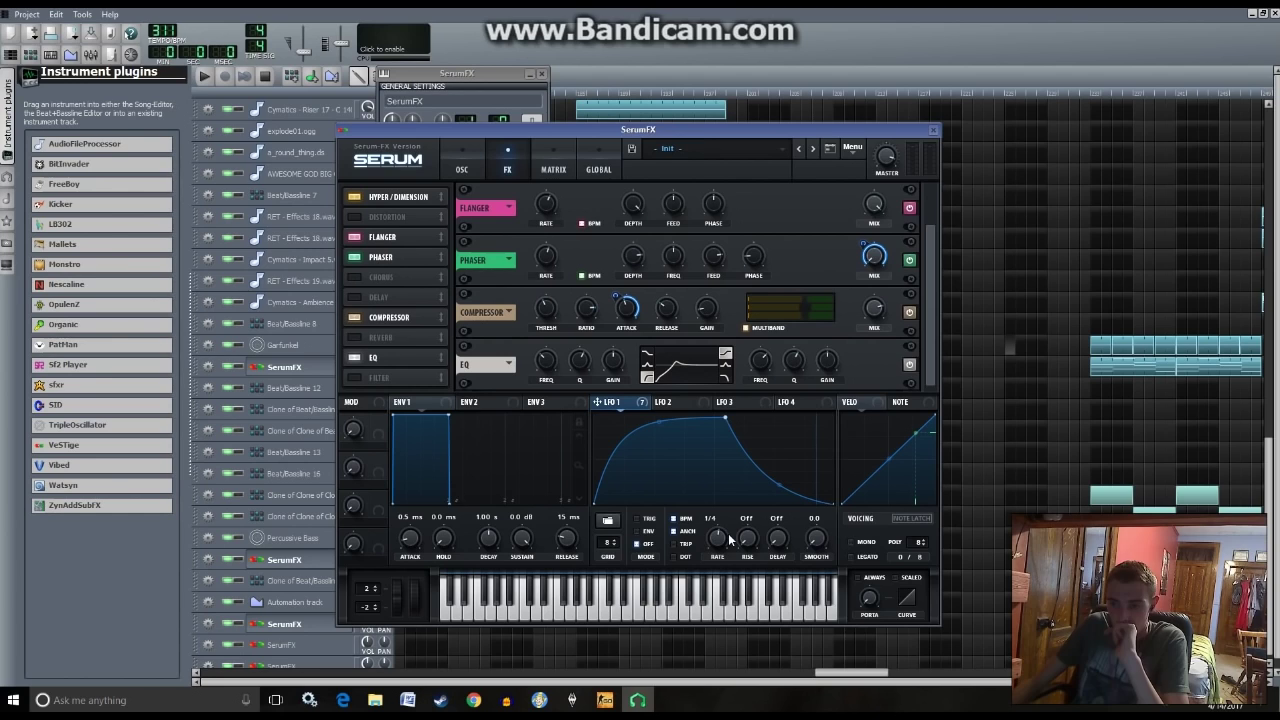
- Set the LFO 1 rate to 1/4 and the master volume to about 85%, auditioning the growl
left_click(548, 613)
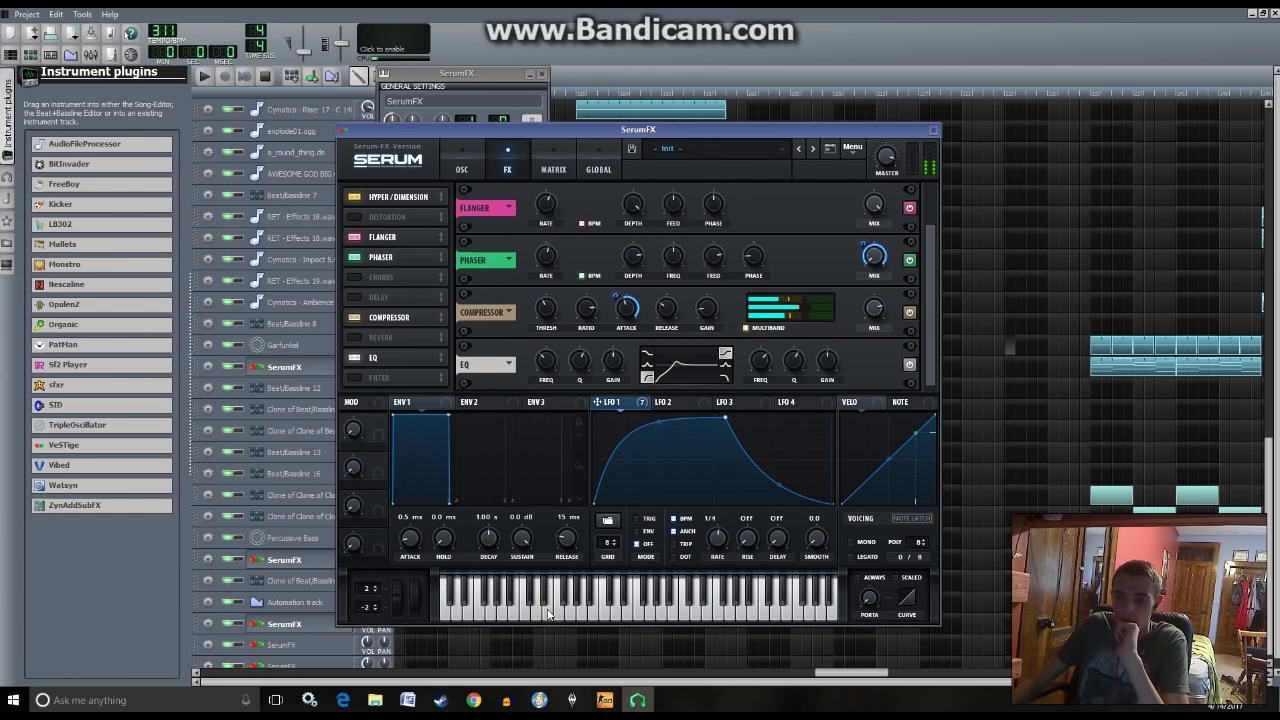
left_click(548, 613)
left_click(548, 613)
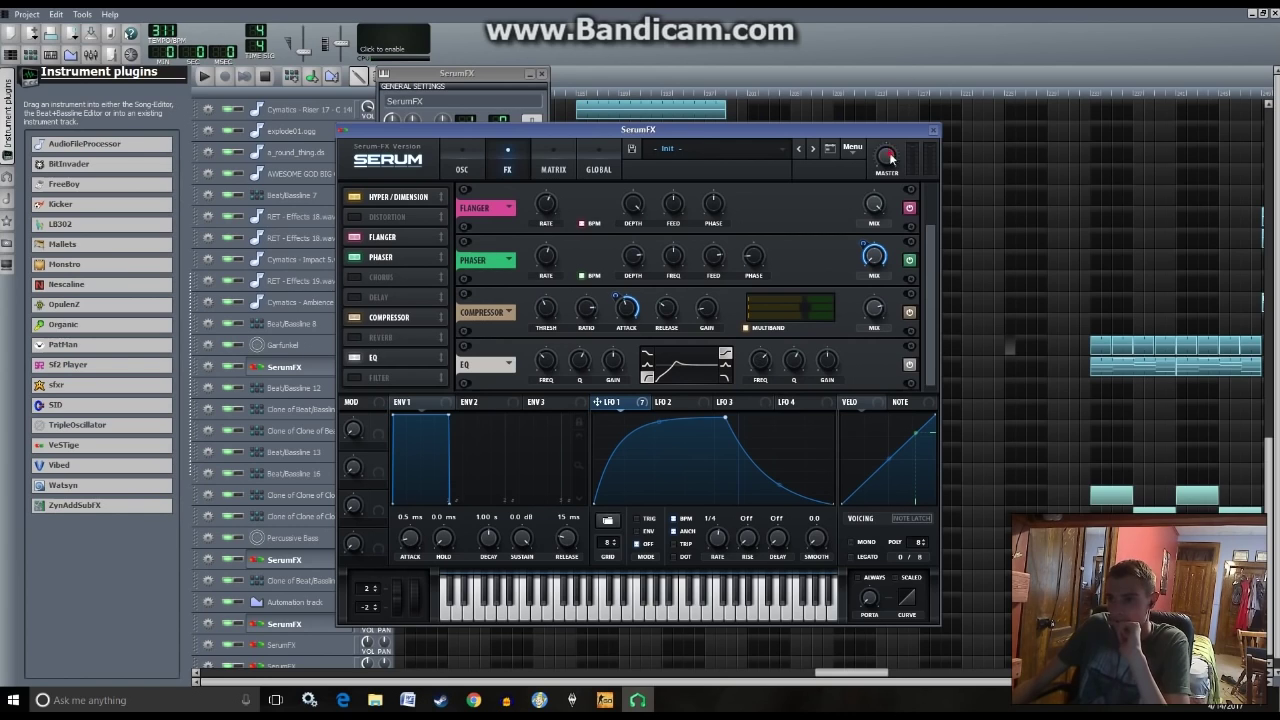
mouse_move(890, 163)
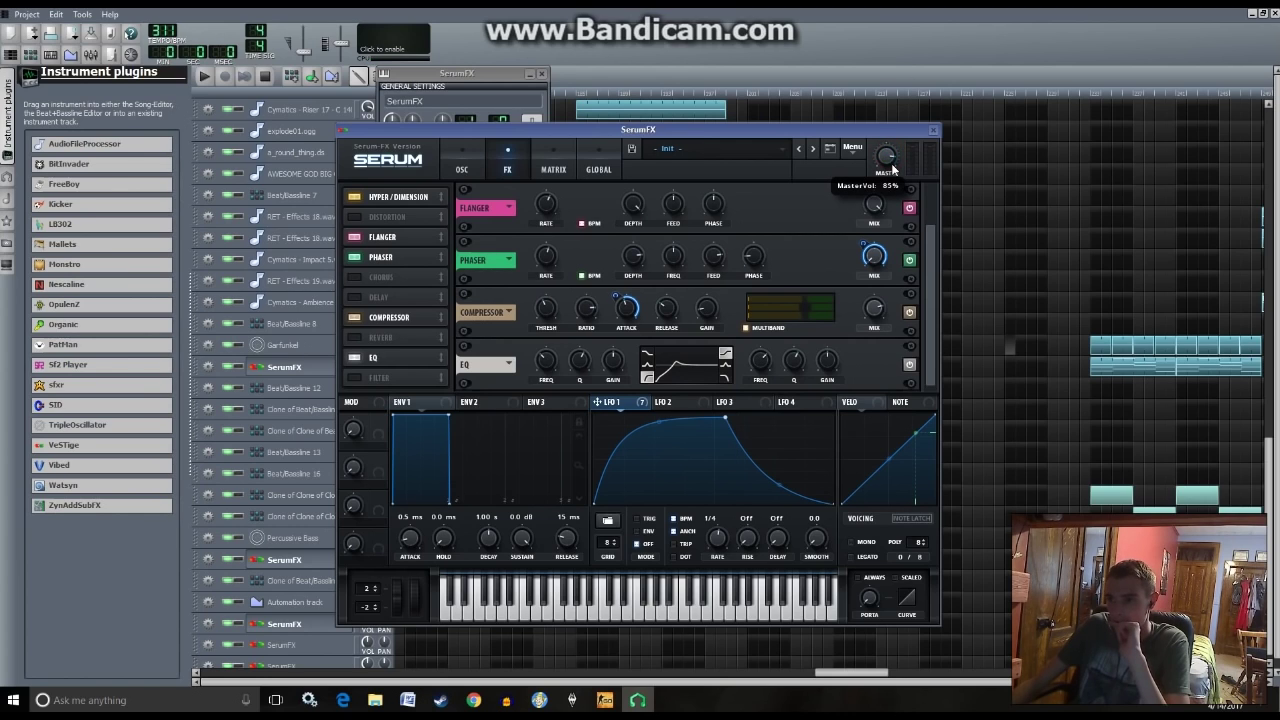
left_click(548, 613)
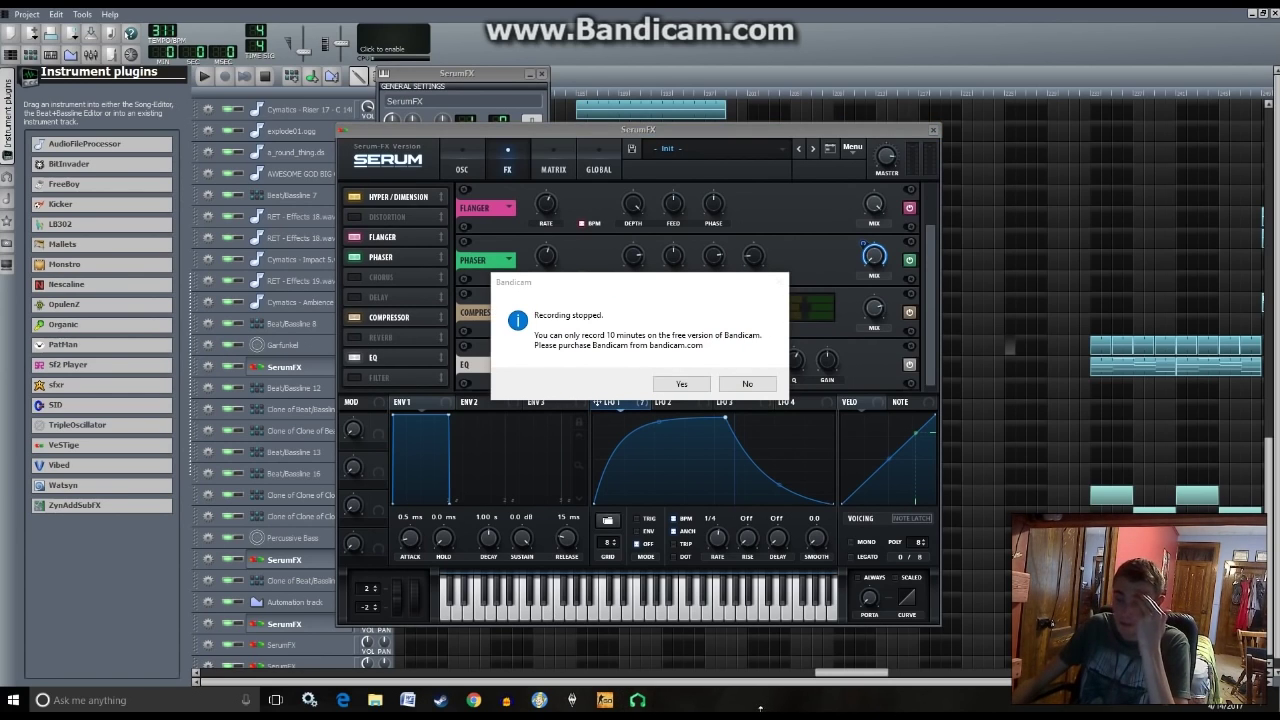
left_click(674, 385)
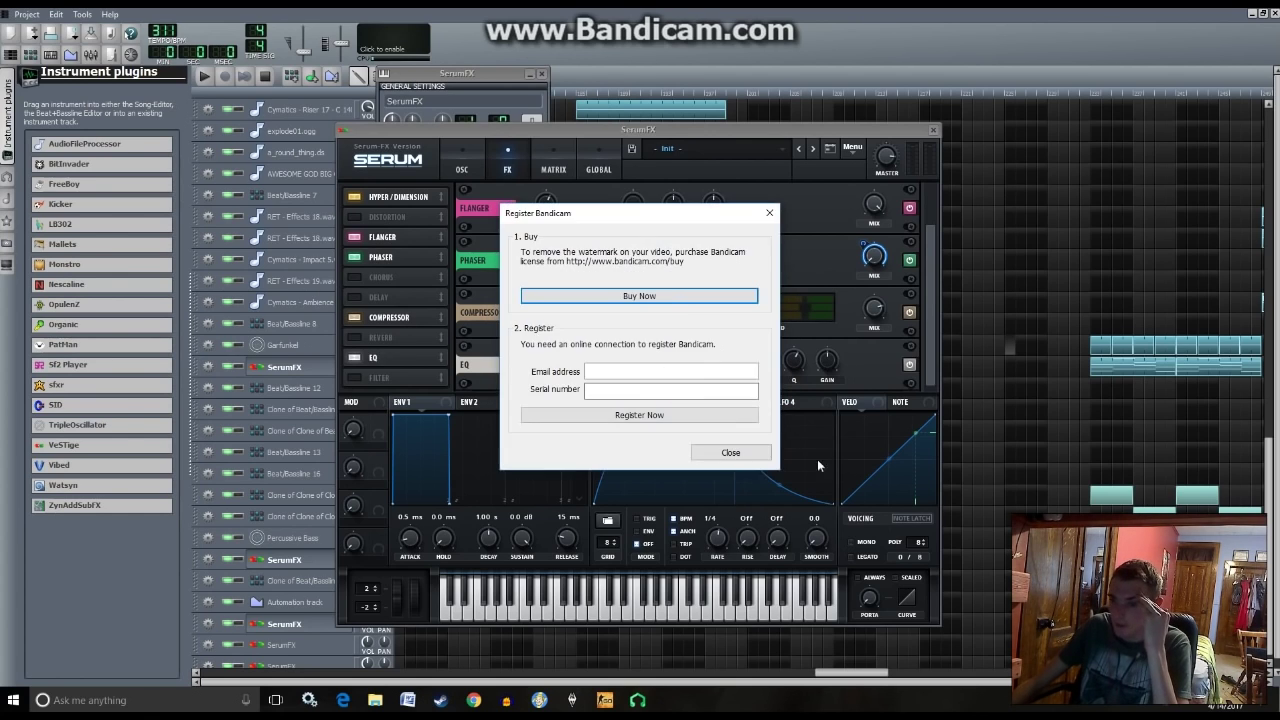
left_click(769, 212)
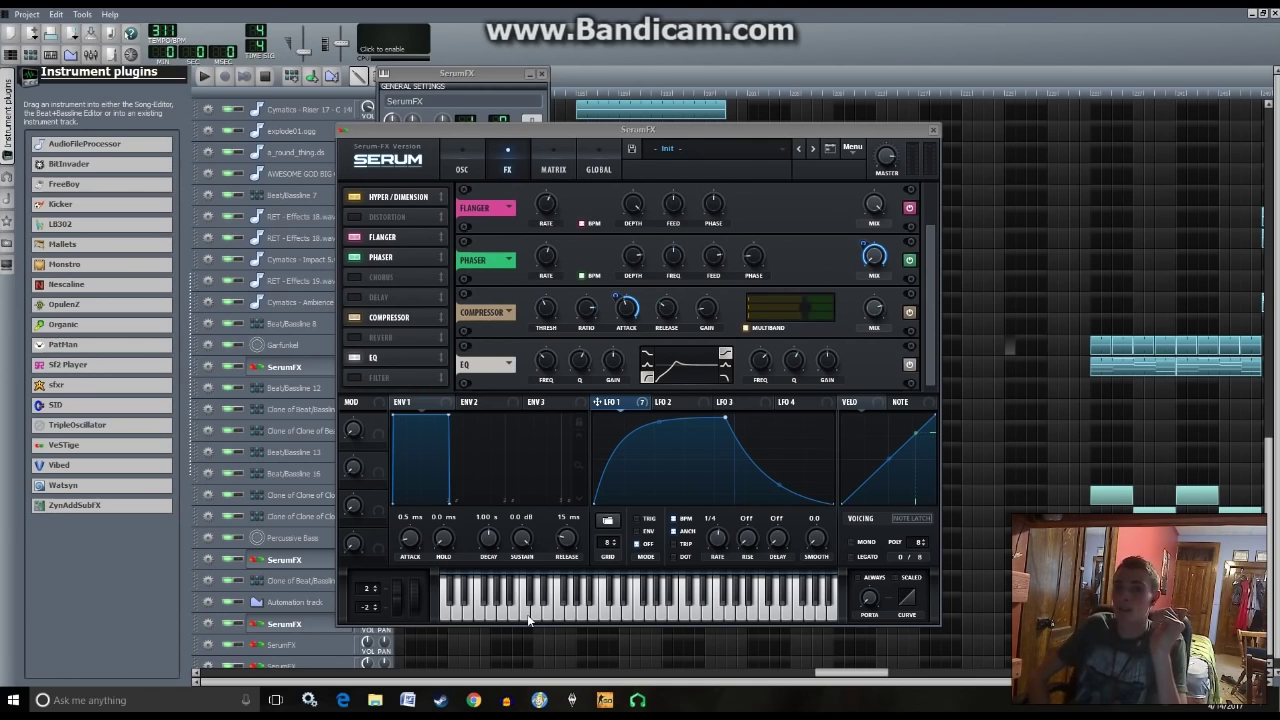
left_click(935, 288)
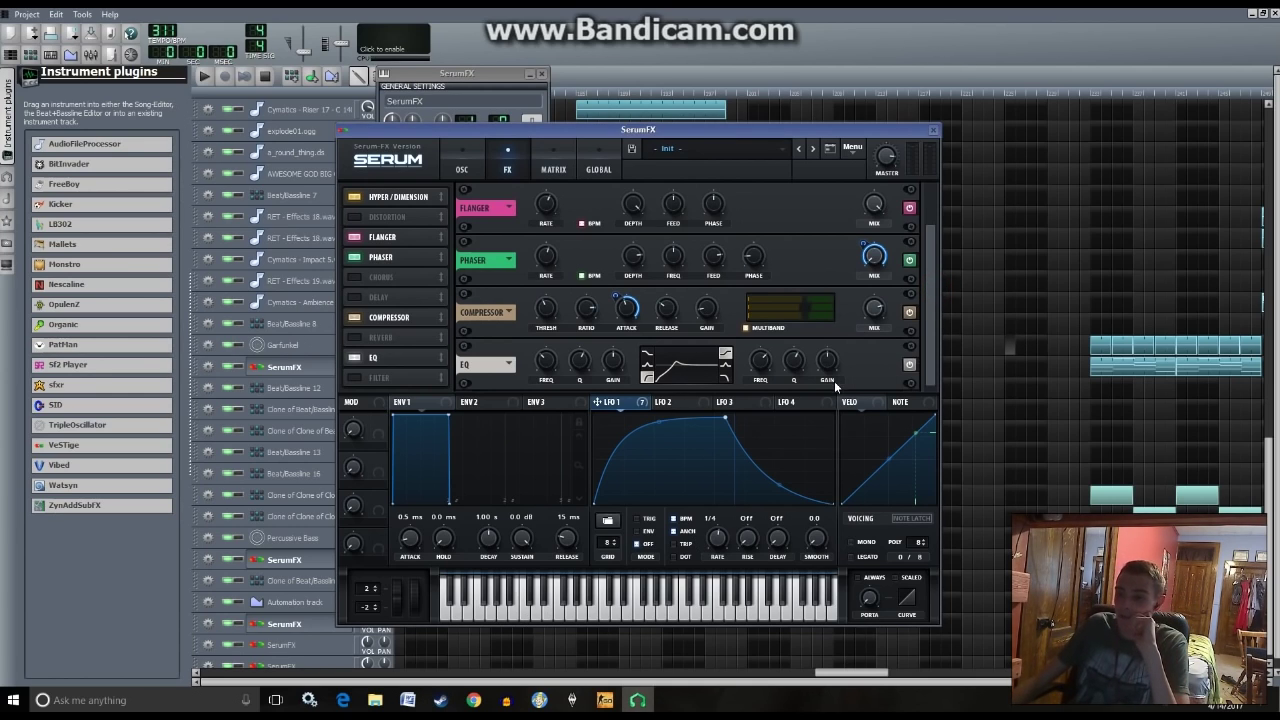
- Raise the Q of the EQ's low band to about 79%, auditioning the growl between adjustments
left_click_drag(585, 372, 607, 326)
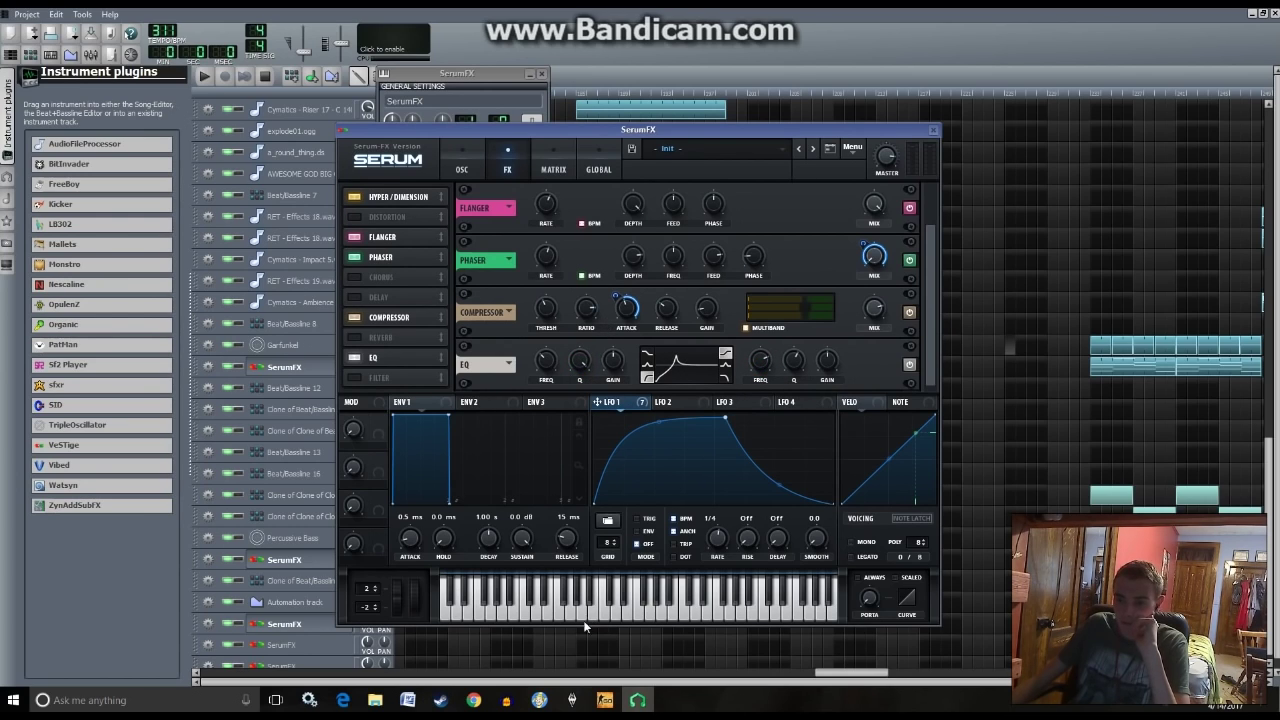
left_click(552, 605)
left_click_drag(582, 368, 586, 340)
left_click(549, 605)
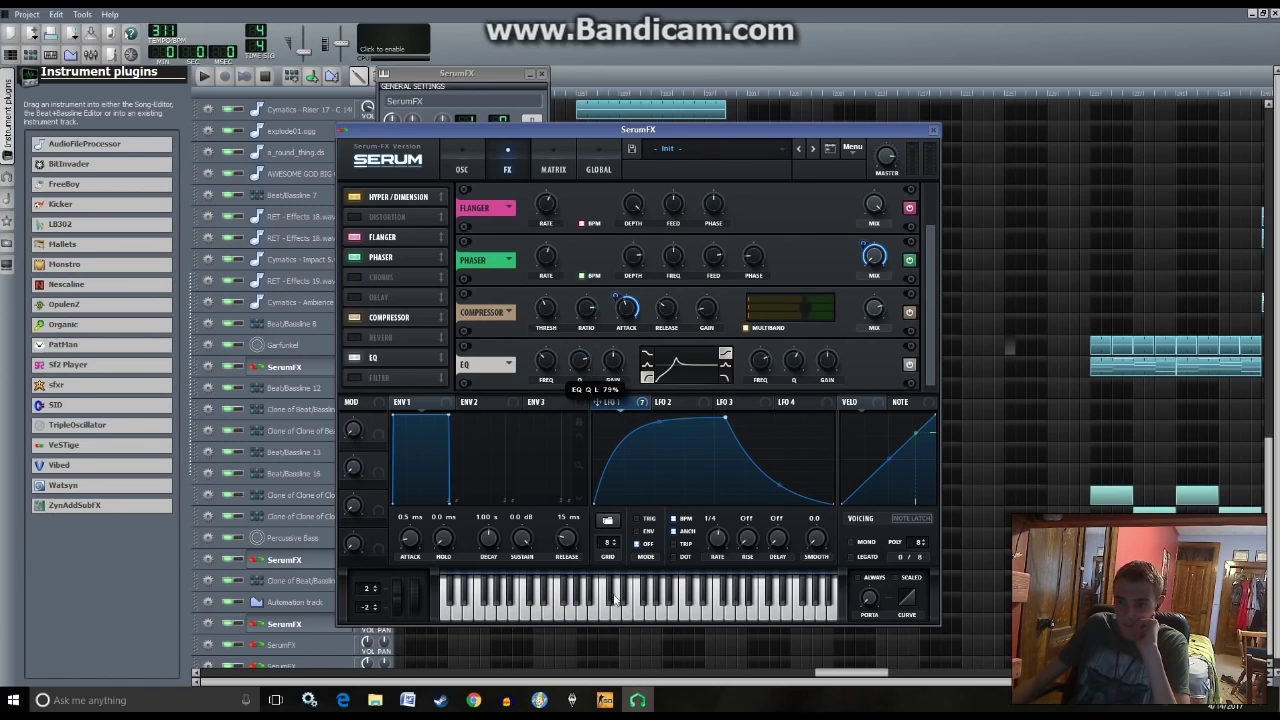
left_click(546, 608)
left_click(546, 605)
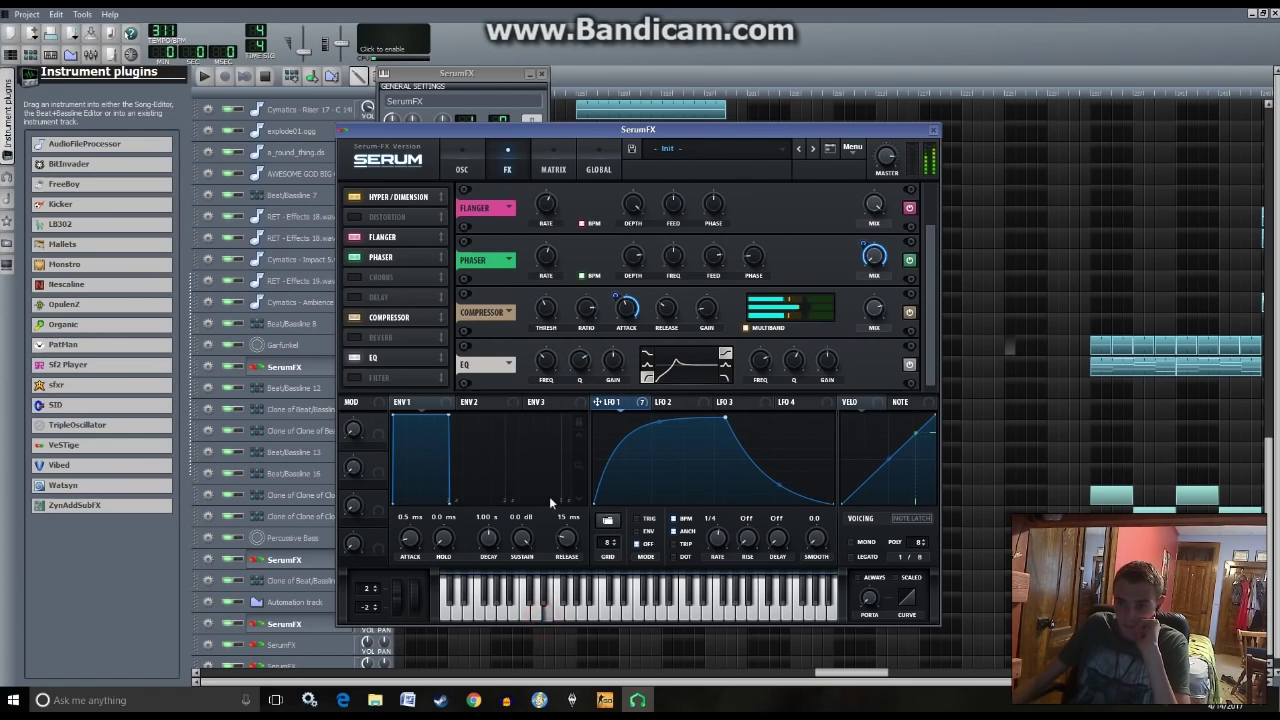
- Sweep the EQ's low-band frequency up, bring it back down to the low mids, and audition the growl
left_click_drag(579, 362, 579, 342)
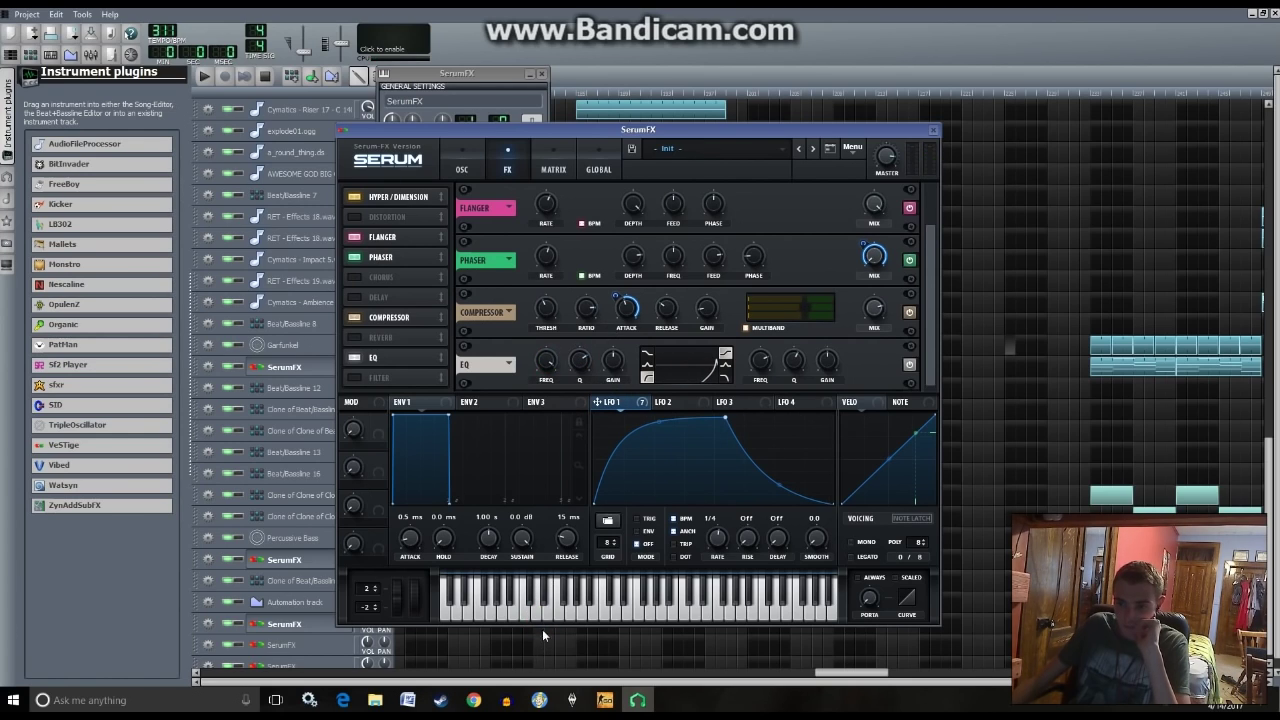
left_click(542, 618)
left_click_drag(546, 360, 575, 493)
left_click(548, 612)
left_click(544, 612)
- Enable the Filter effect, set its type to Flg H6+, and assign LFO 1 to its cutoff
left_click(353, 378)
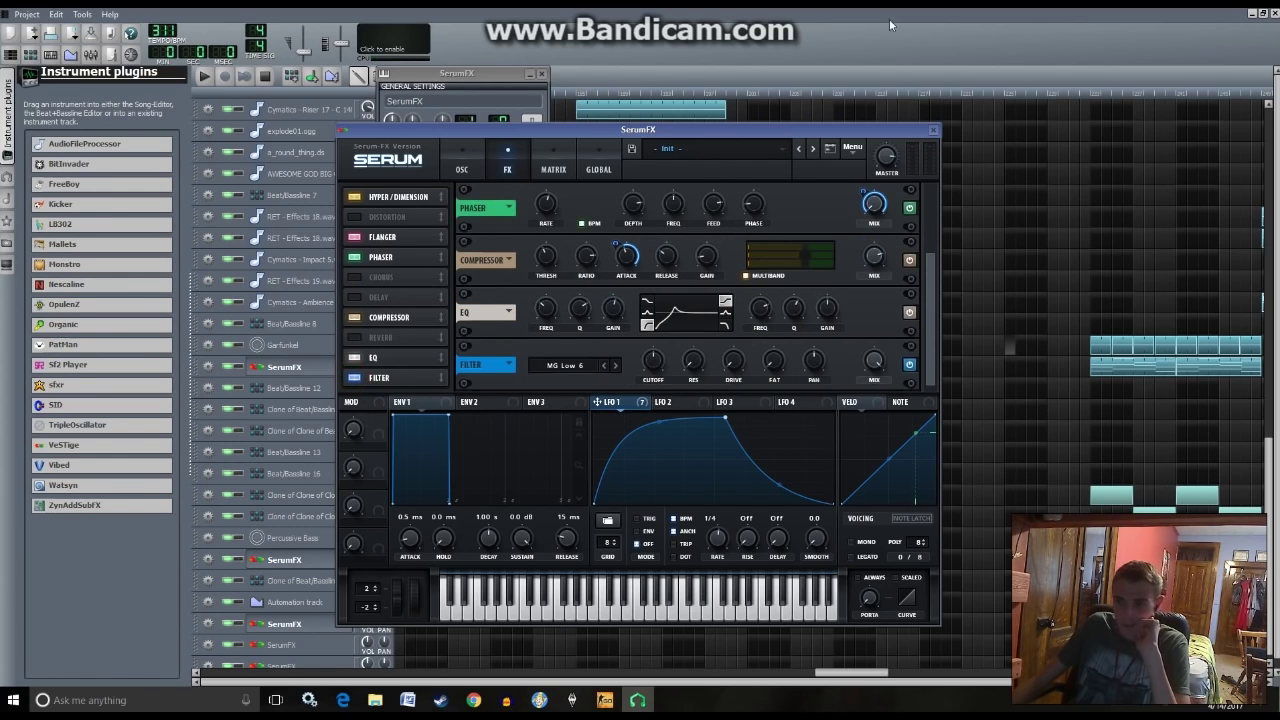
left_click(572, 365)
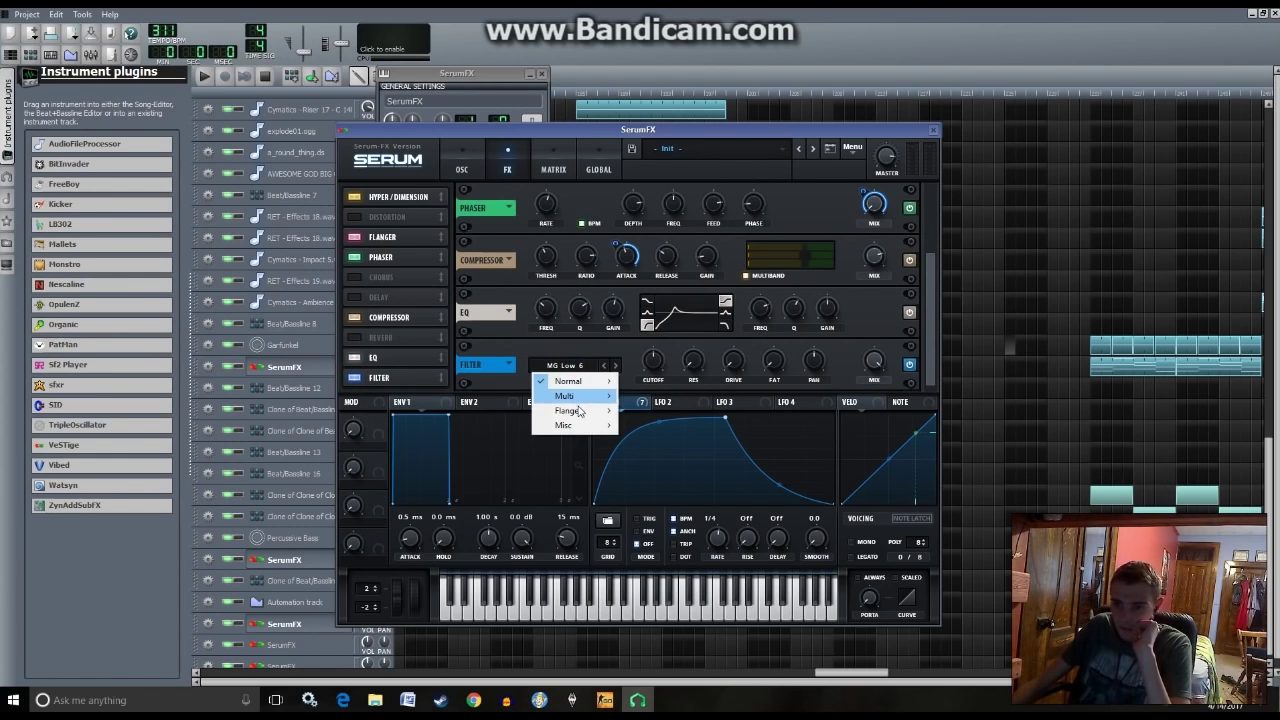
mouse_move(578, 411)
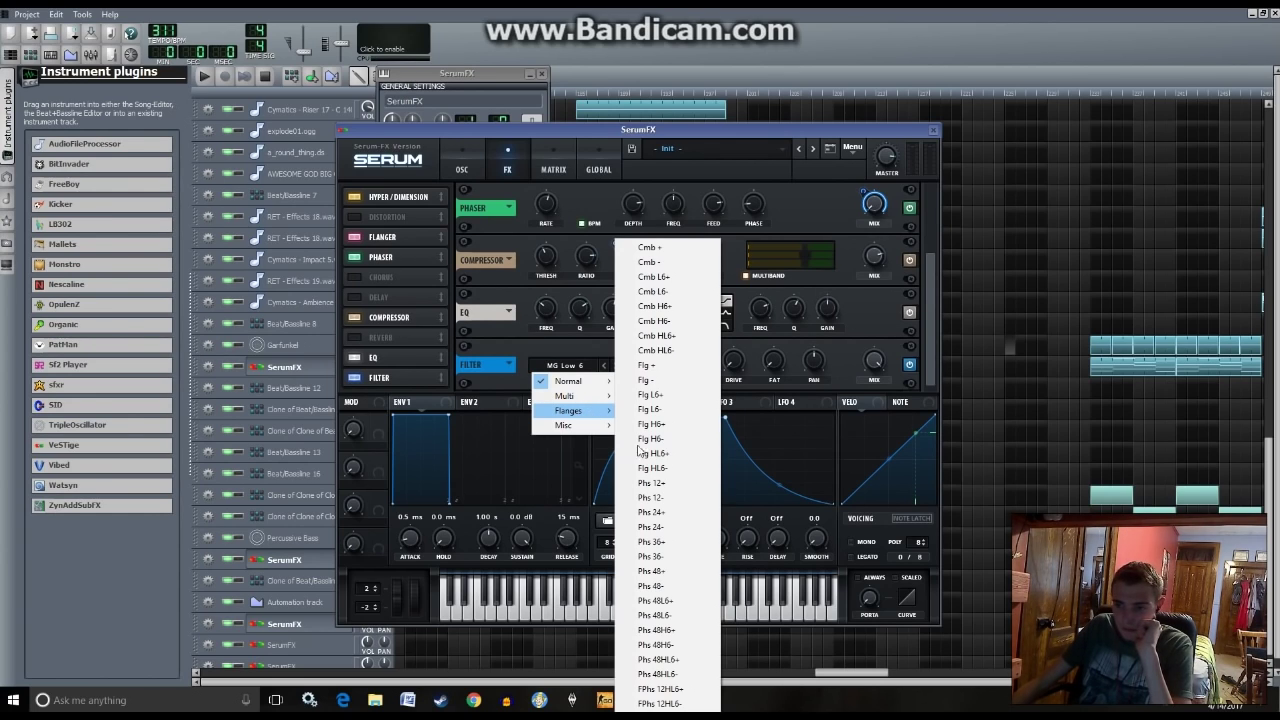
left_click(703, 425)
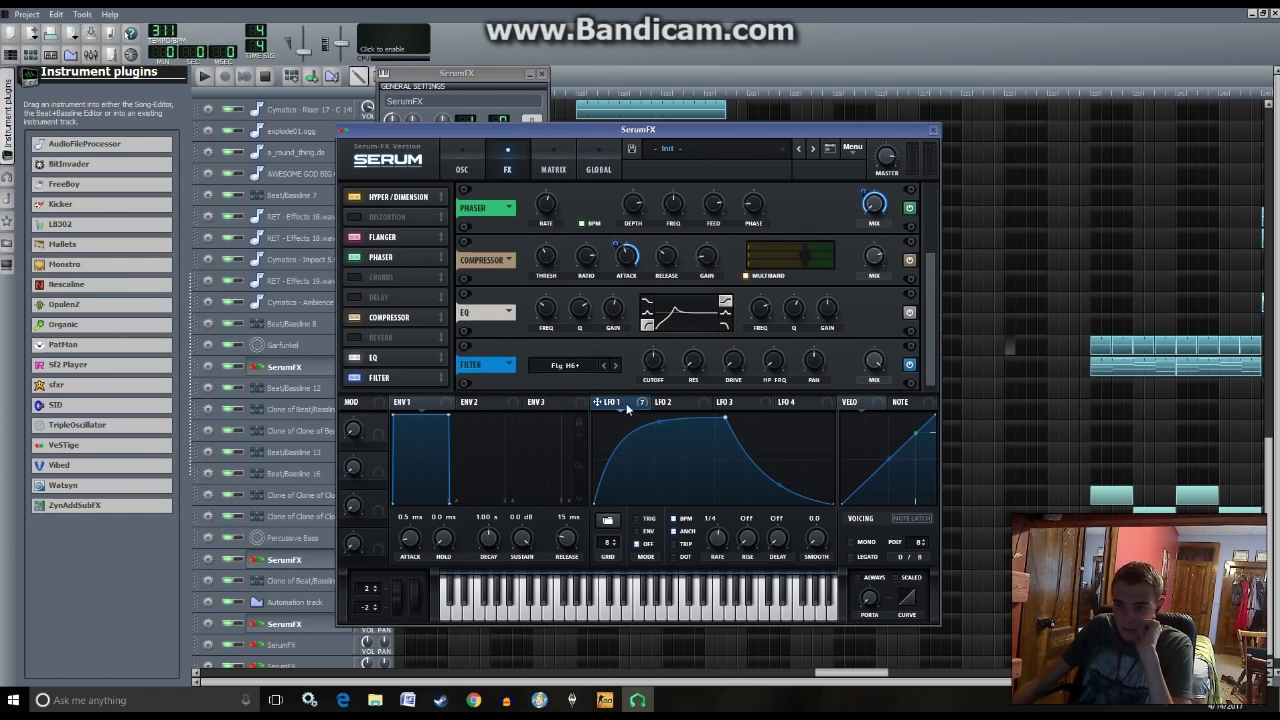
left_click_drag(626, 399, 652, 360)
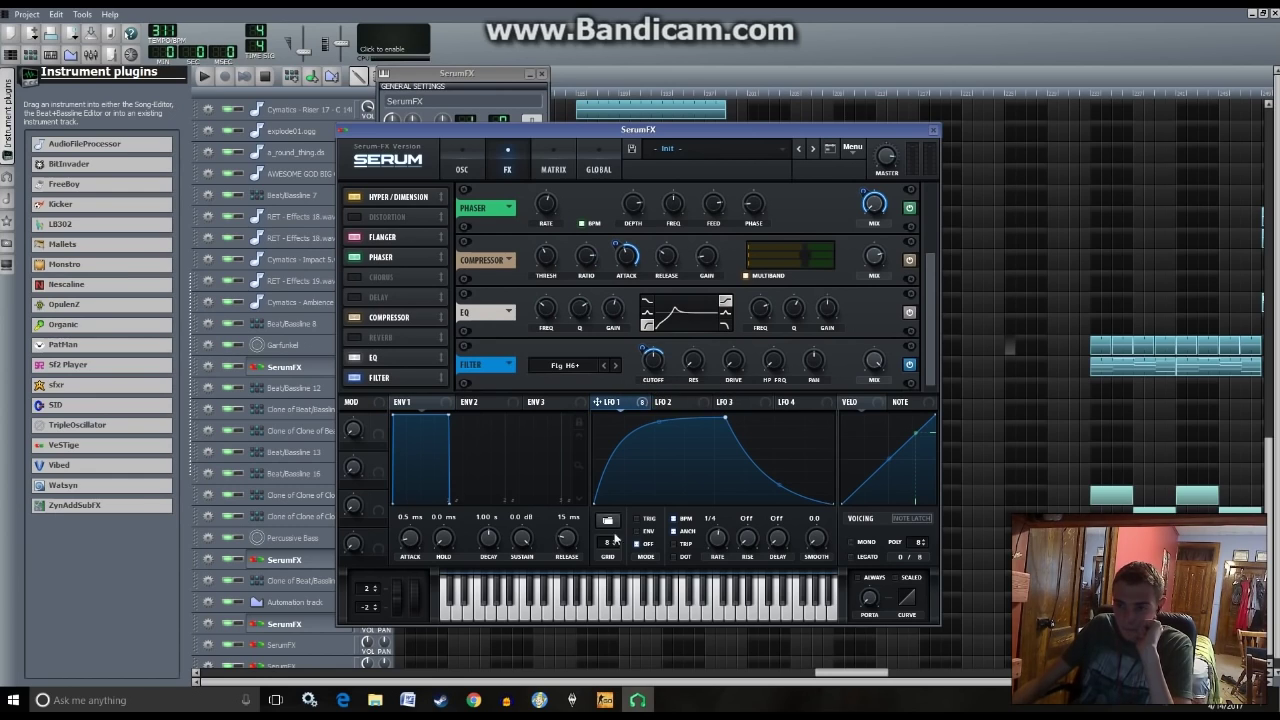
- Adjust the Filter effect's cutoff and audition the growl with the effect bypassed and enabled
left_click(549, 611)
left_click(550, 611)
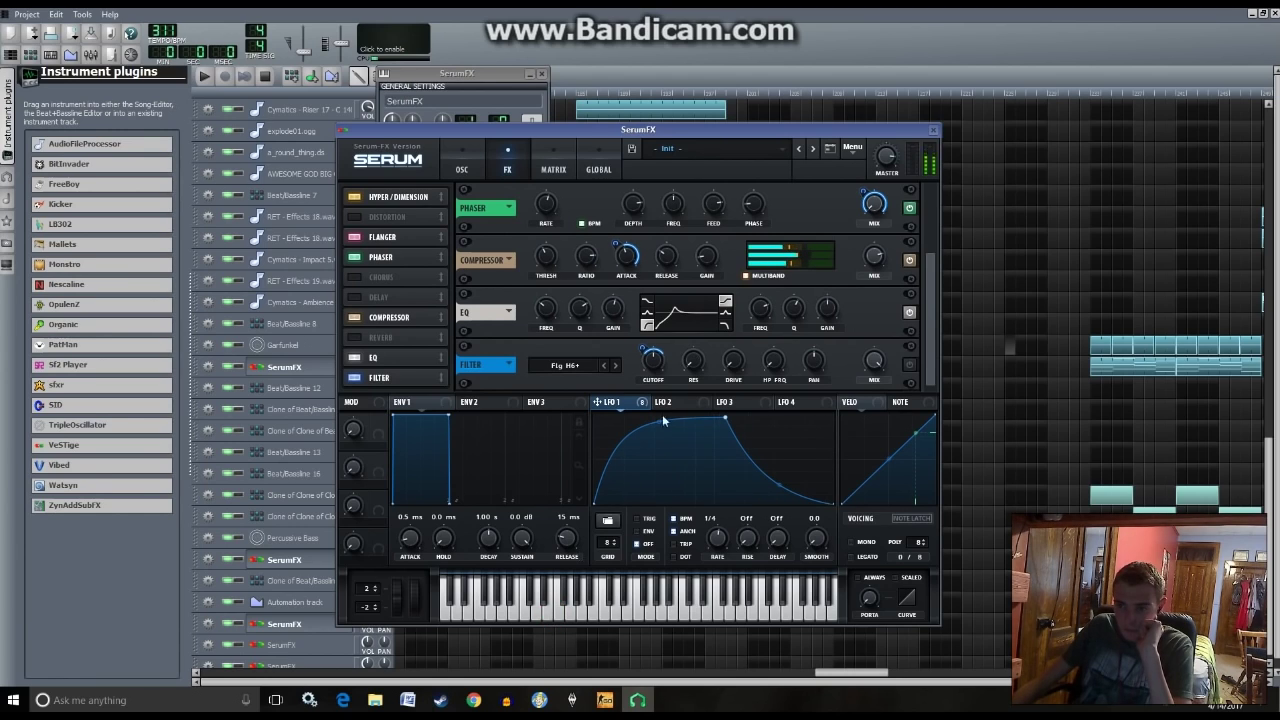
mouse_move(655, 358)
left_click(909, 364)
left_click(547, 611)
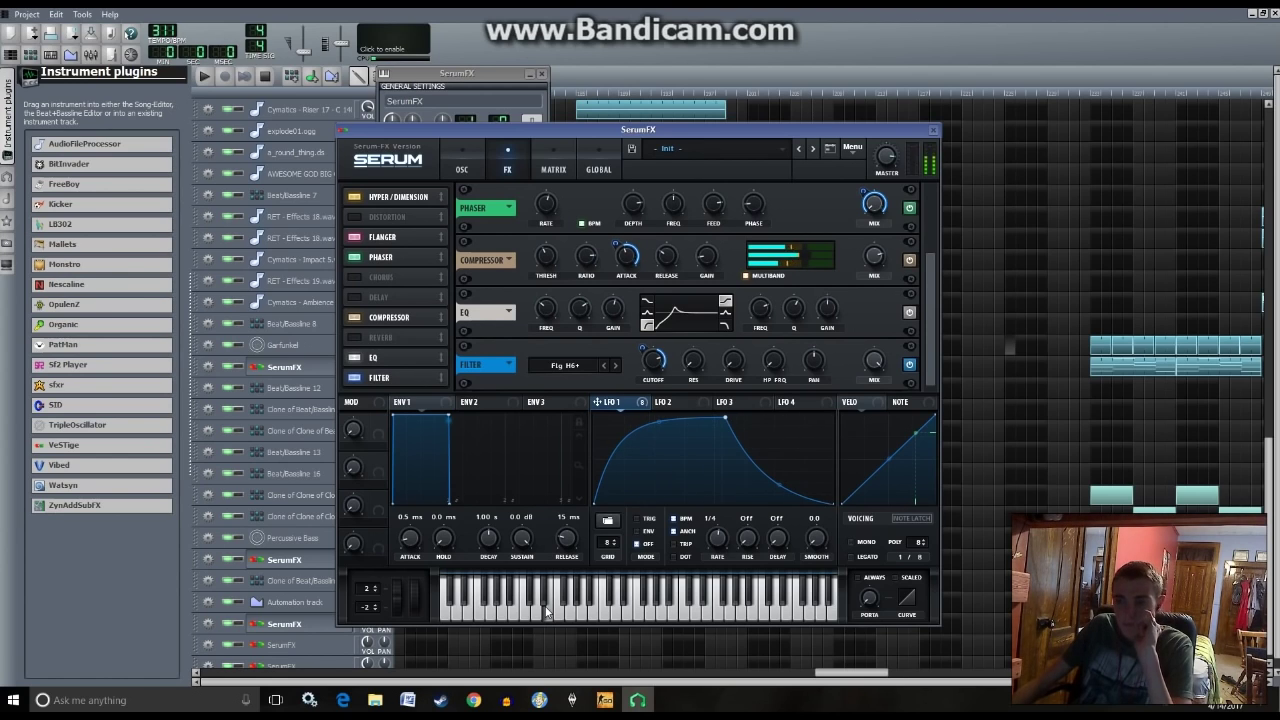
left_click(547, 611)
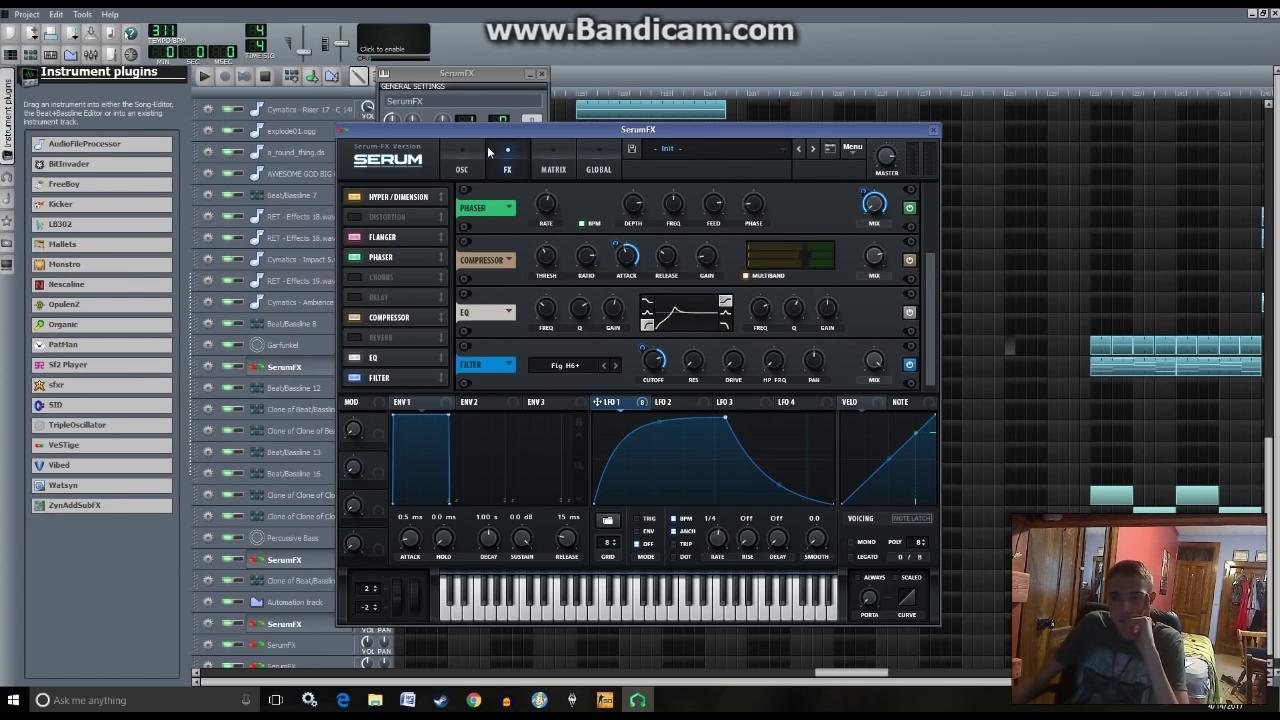
- Enable oscillator B with its default wave and lower its octave to -2, auditioning the growl between adjustments
left_click(463, 165)
left_click(633, 194)
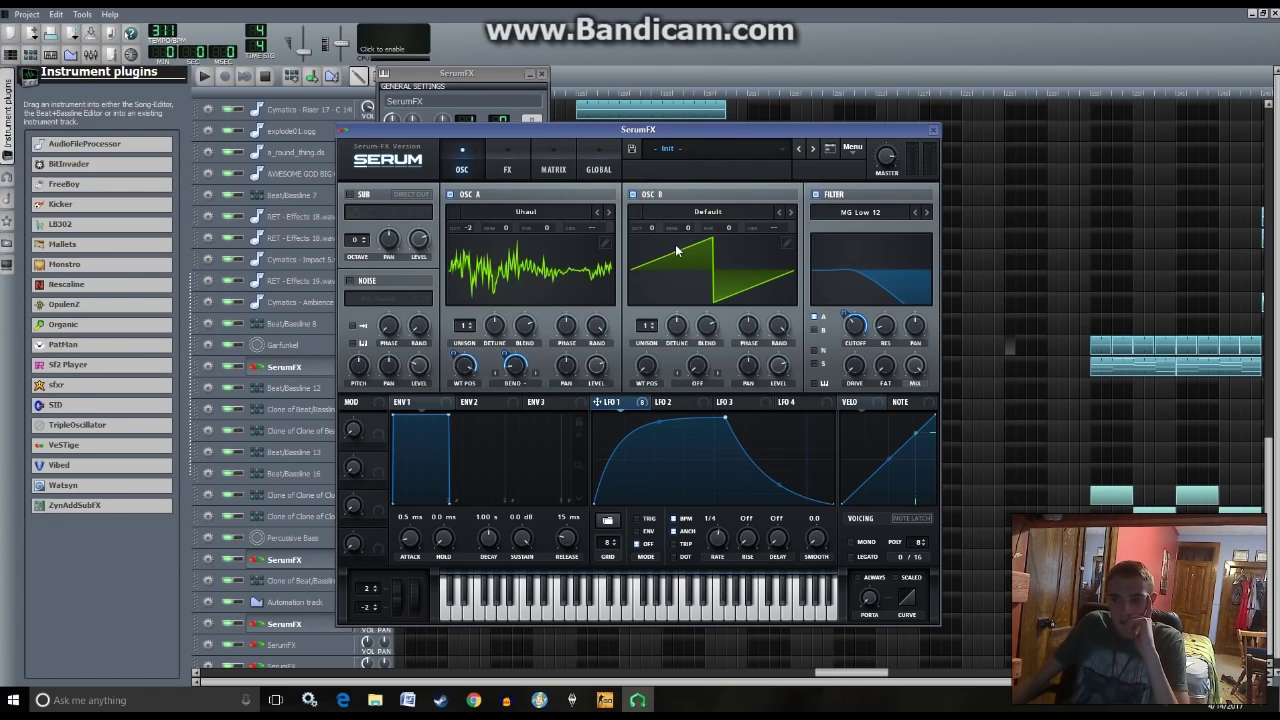
left_click(652, 227)
left_click_drag(654, 243, 660, 251)
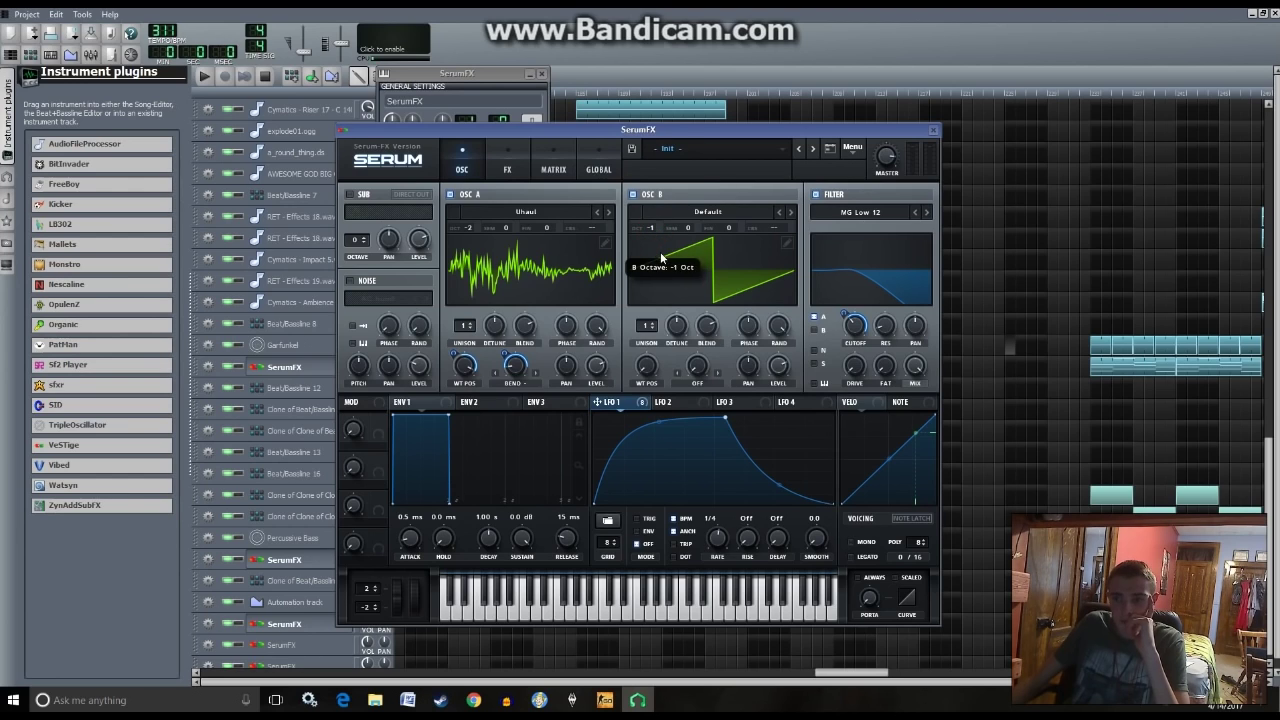
left_click(546, 612)
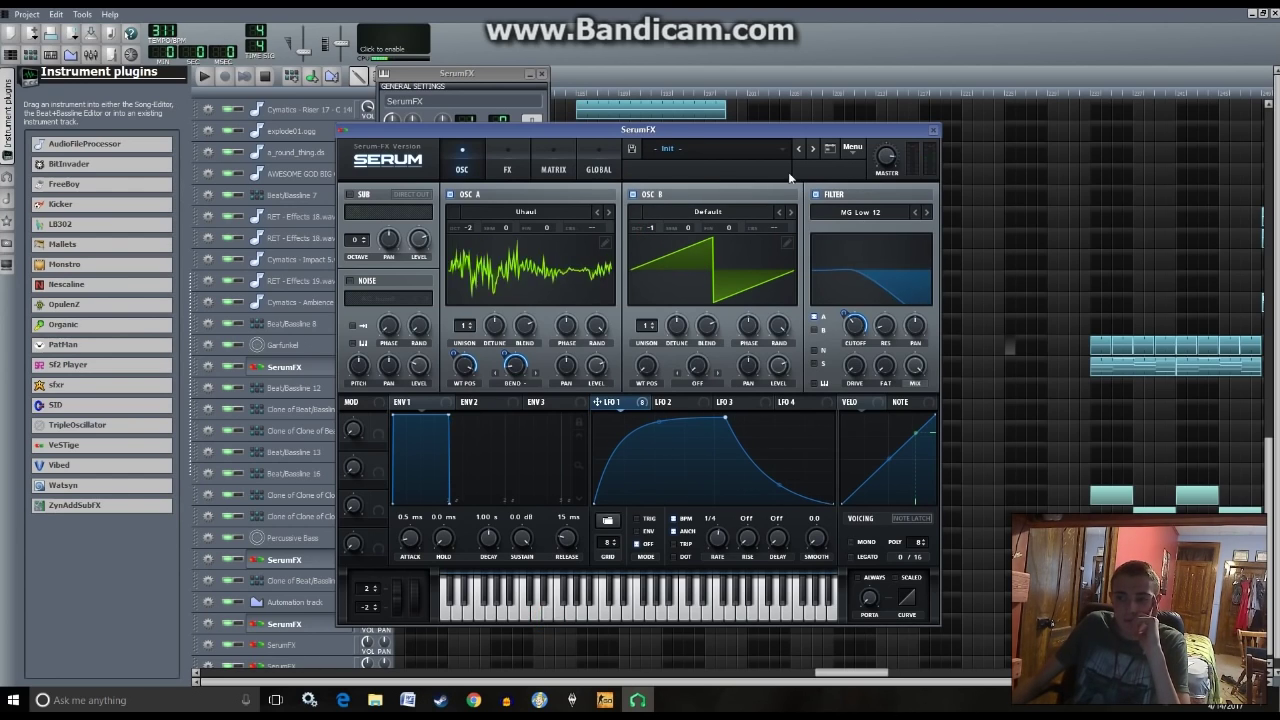
left_click_drag(650, 229, 652, 255)
left_click(548, 619)
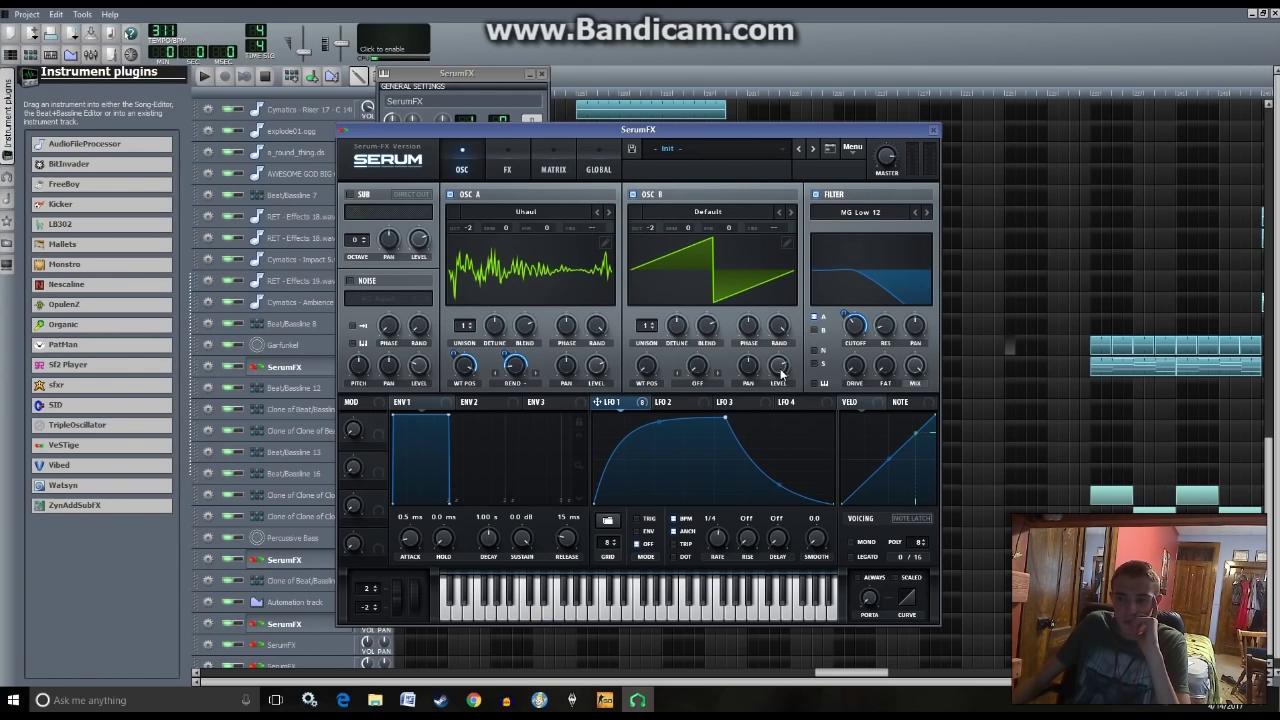
left_click(512, 625)
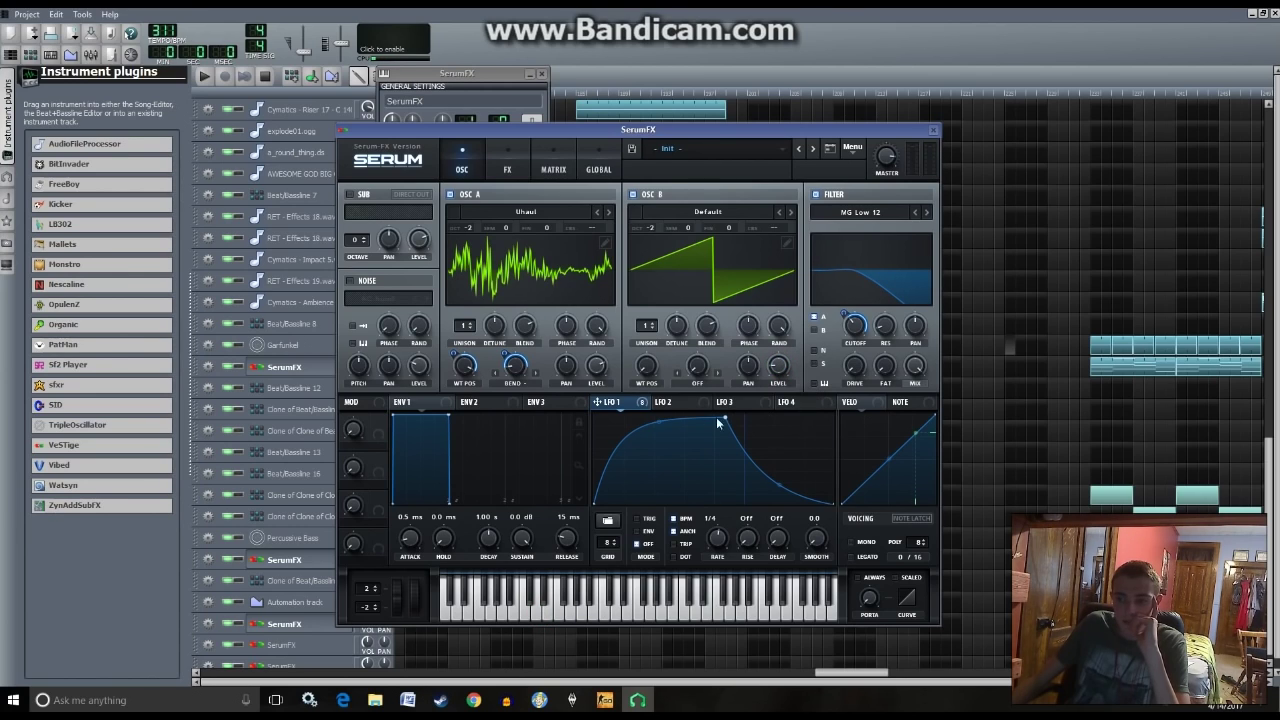
- Assign LFO 1 to oscillator B's level and audition the growl
left_click(673, 402)
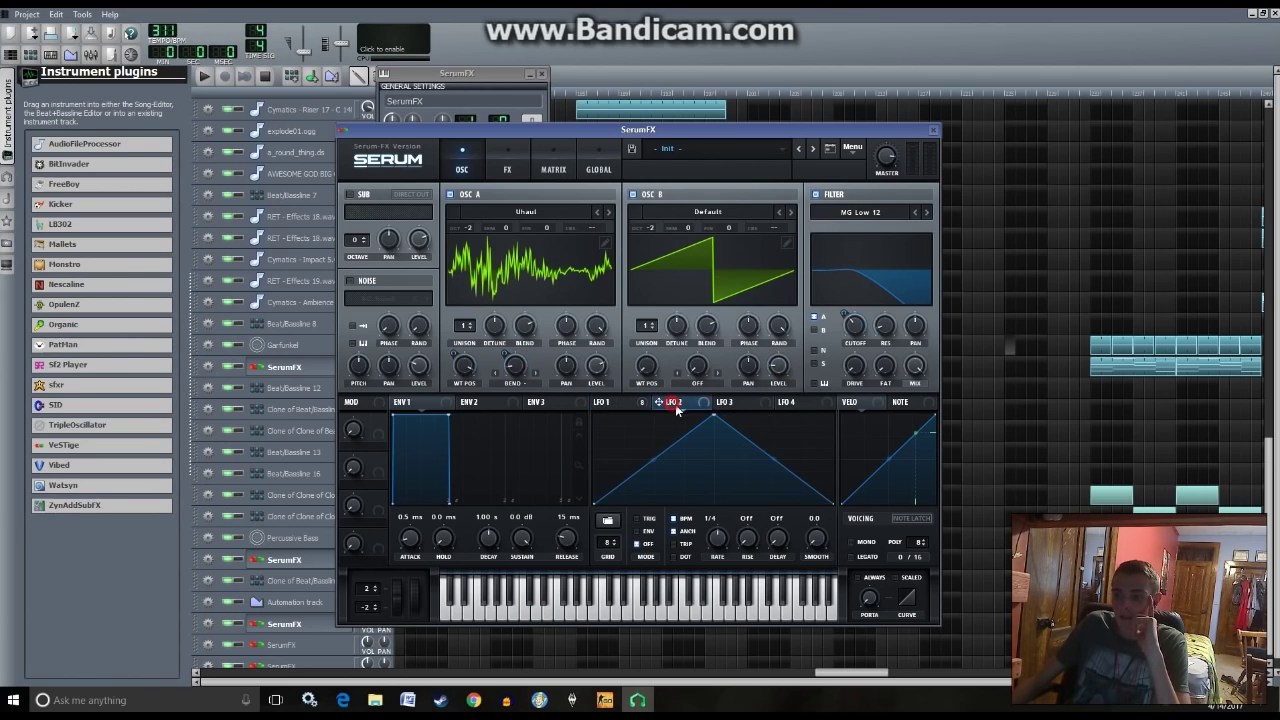
left_click(641, 404)
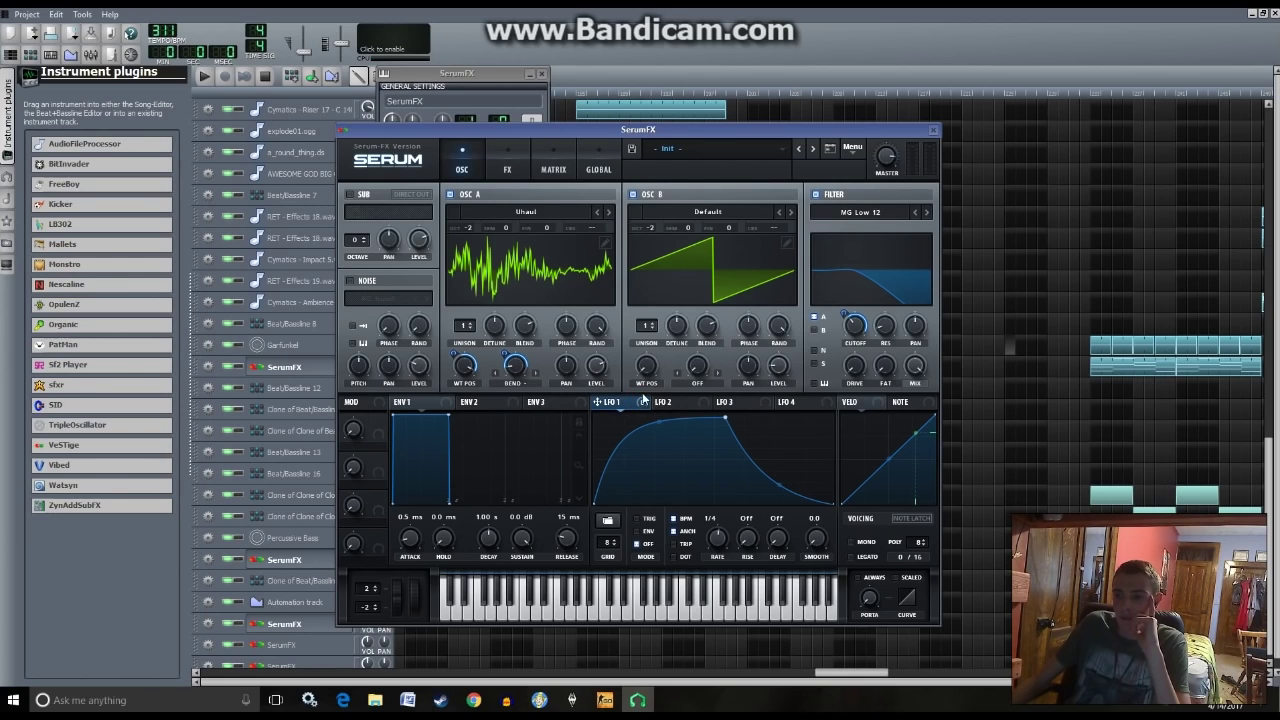
left_click_drag(670, 413, 779, 378)
left_click_drag(766, 355, 778, 380)
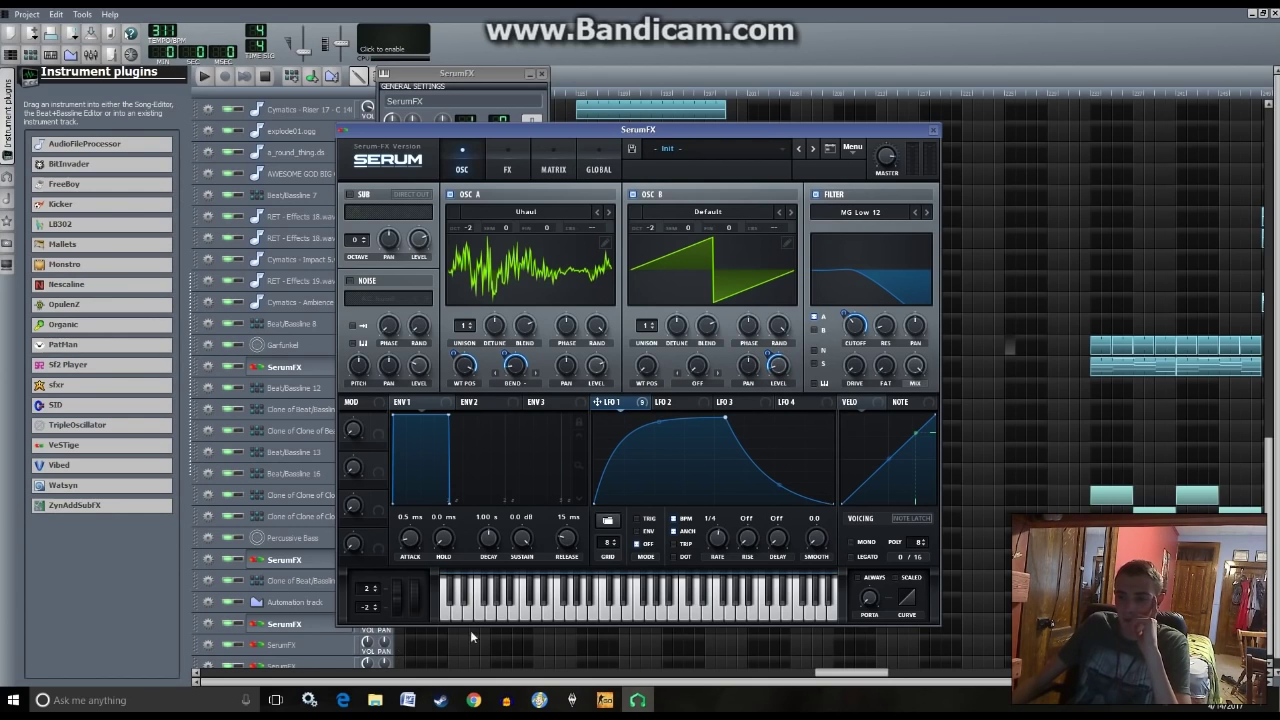
left_click(548, 617)
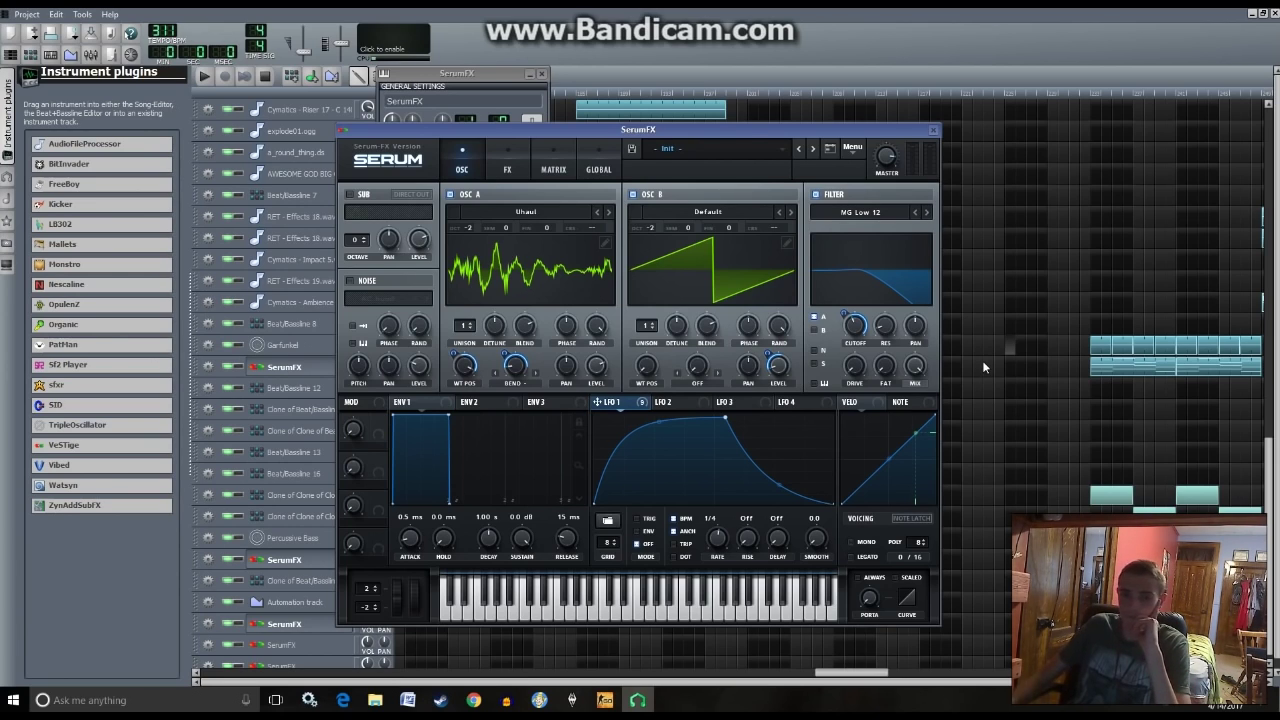
- Reopen the growl track's SerumFX plugin and save the patch as the user preset "phase flanger madness"
left_click(10, 55)
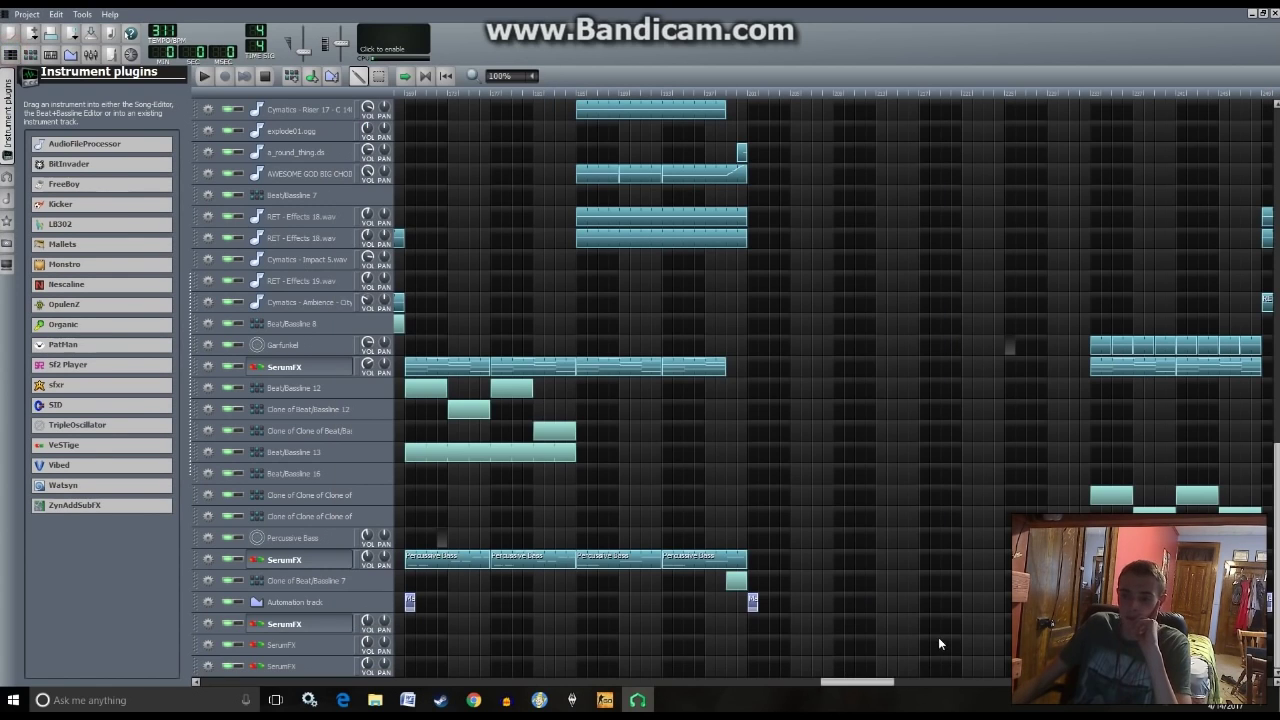
left_click(314, 623)
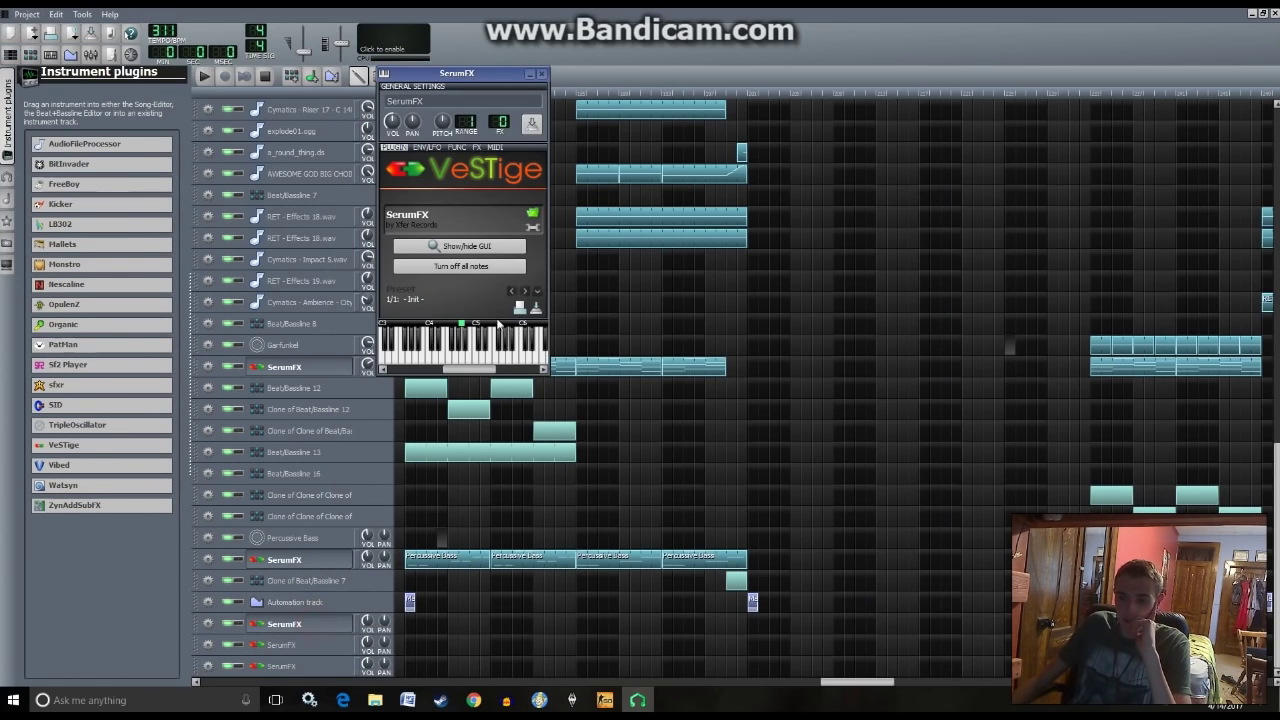
left_click(474, 248)
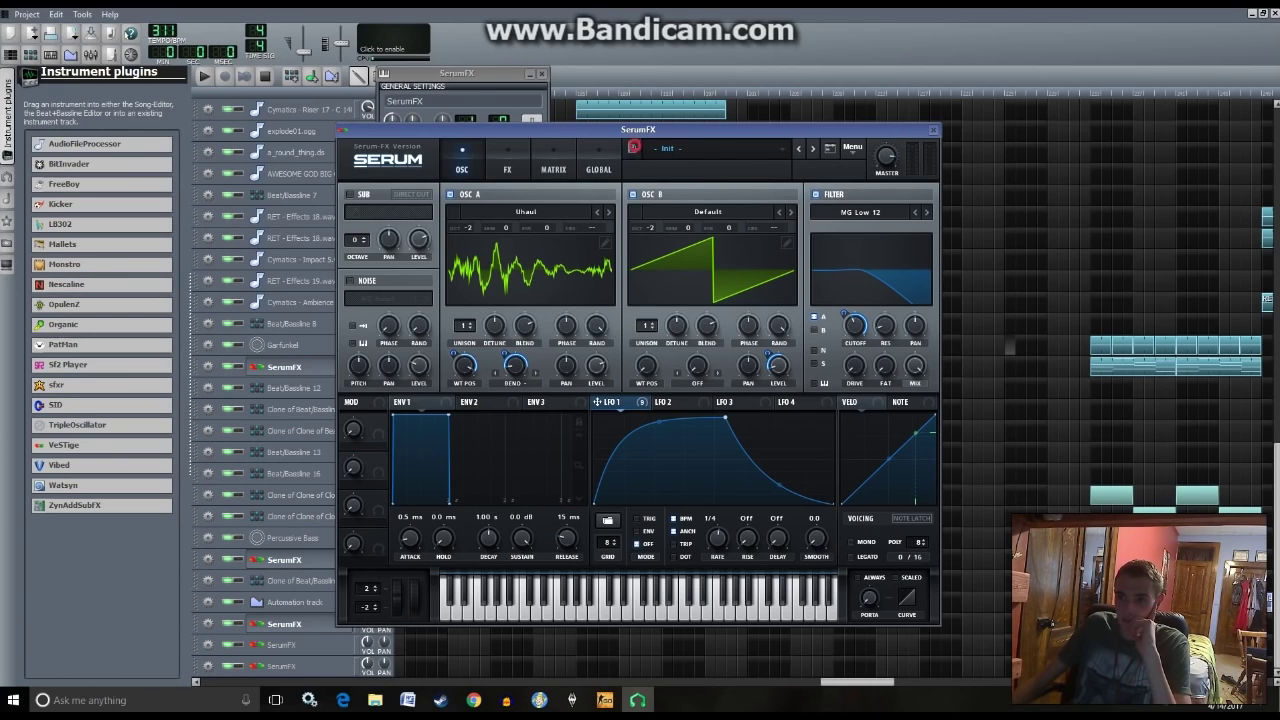
left_click(634, 149)
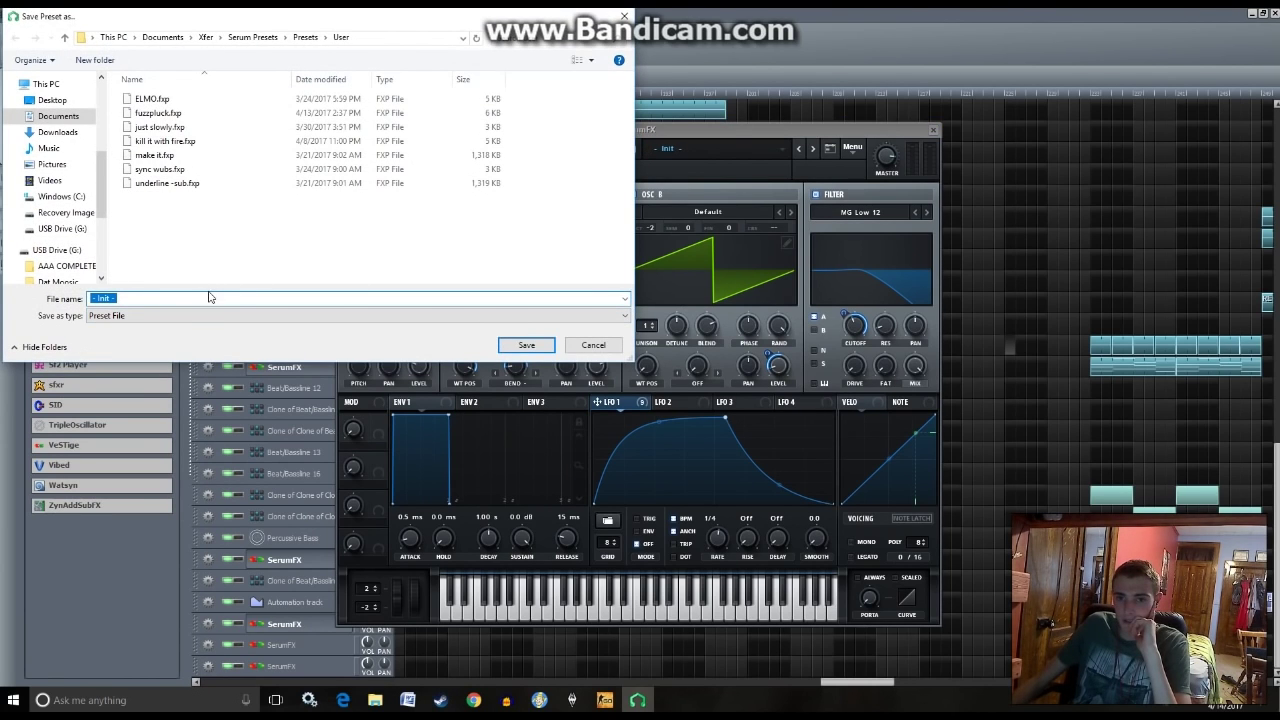
left_click_drag(400, 25, 658, 98)
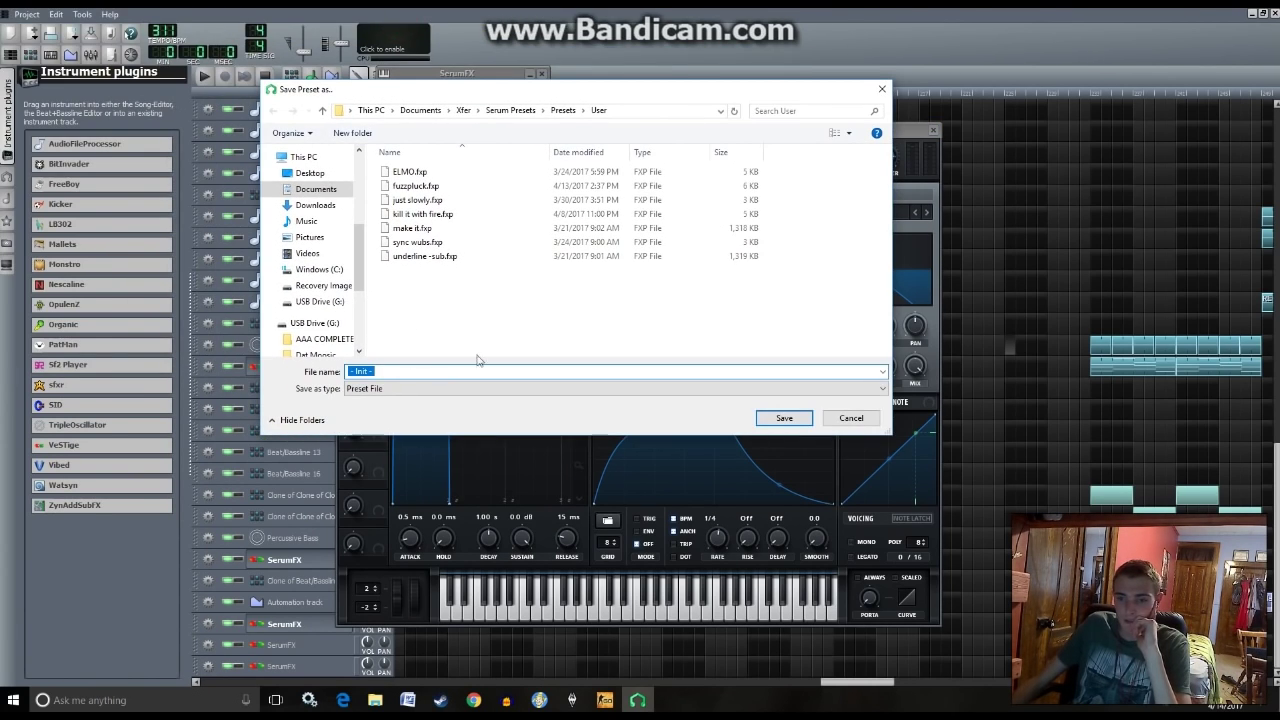
key("BackSpace")
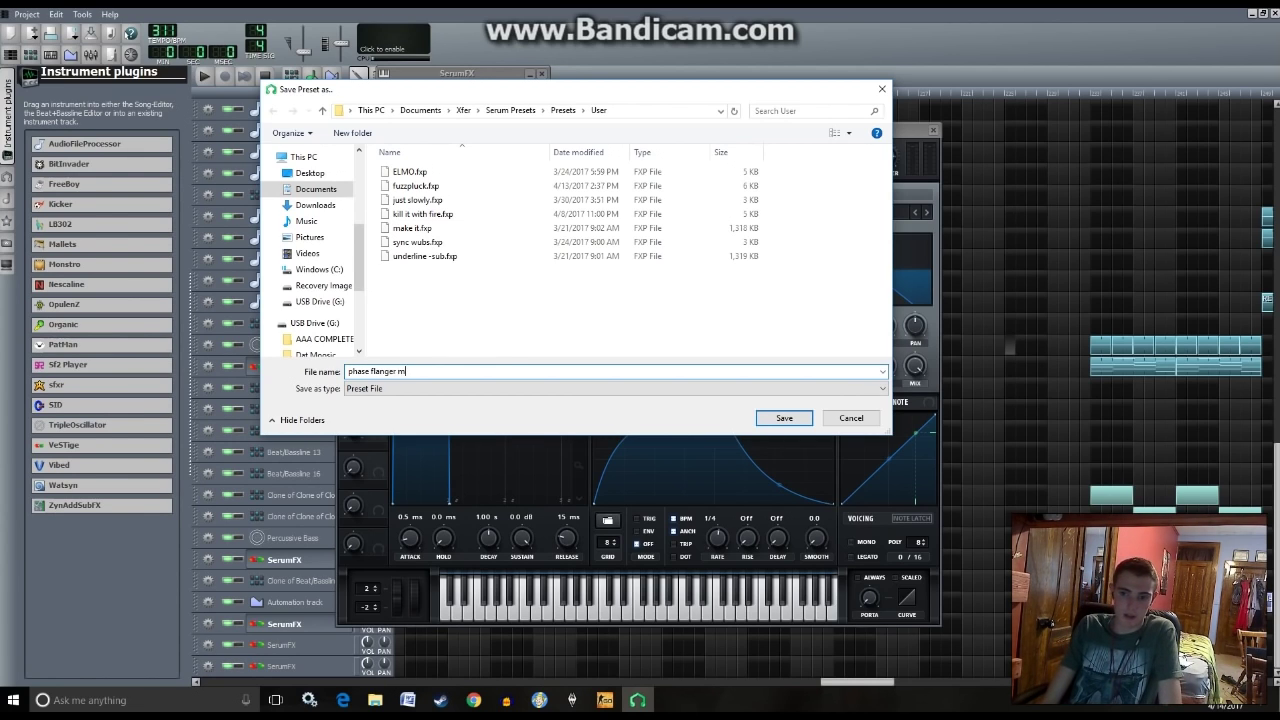
type("phase flanger madne")
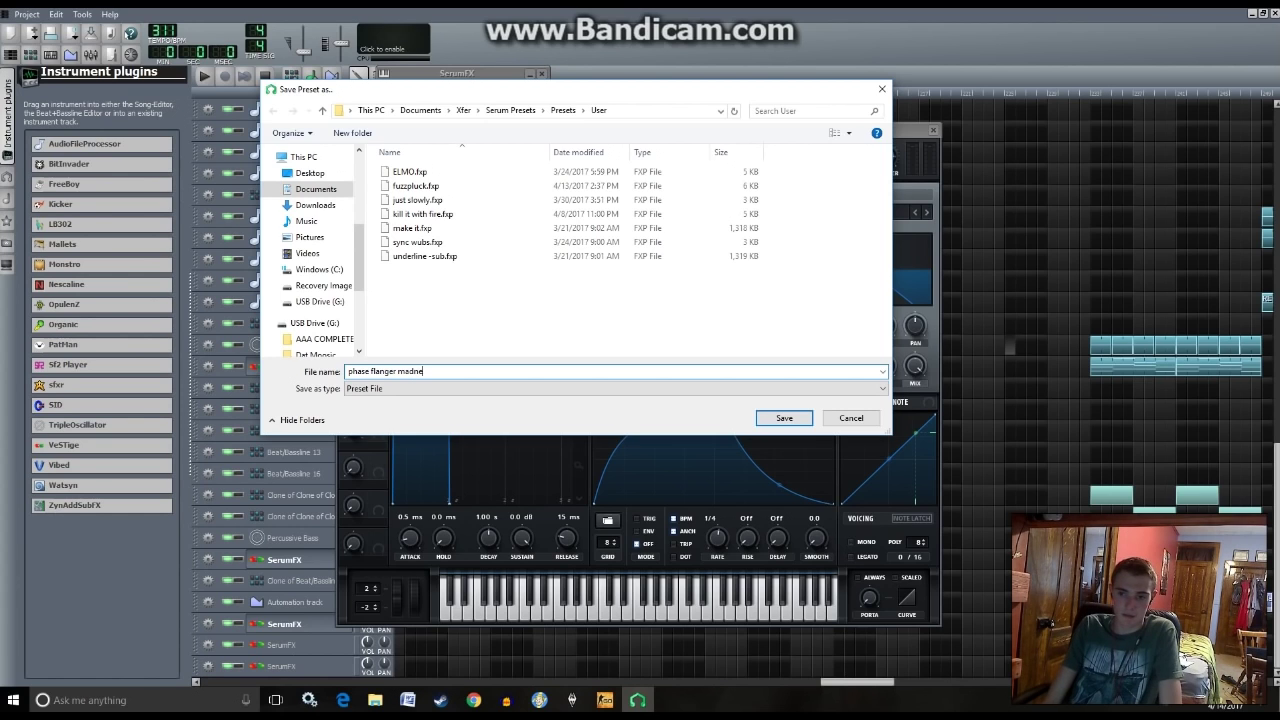
type("ss")
left_click(783, 417)
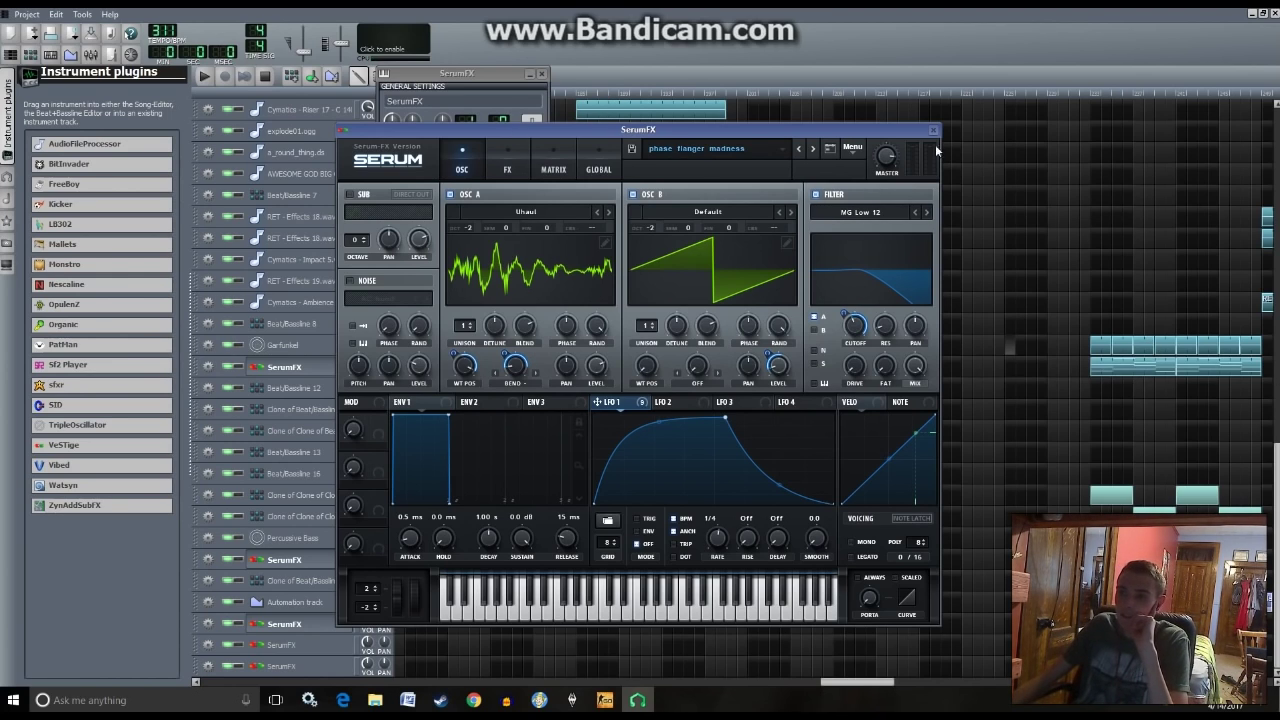
- Close the plugin windows and play the song from just before the second drop to review its tracks
left_click(467, 78)
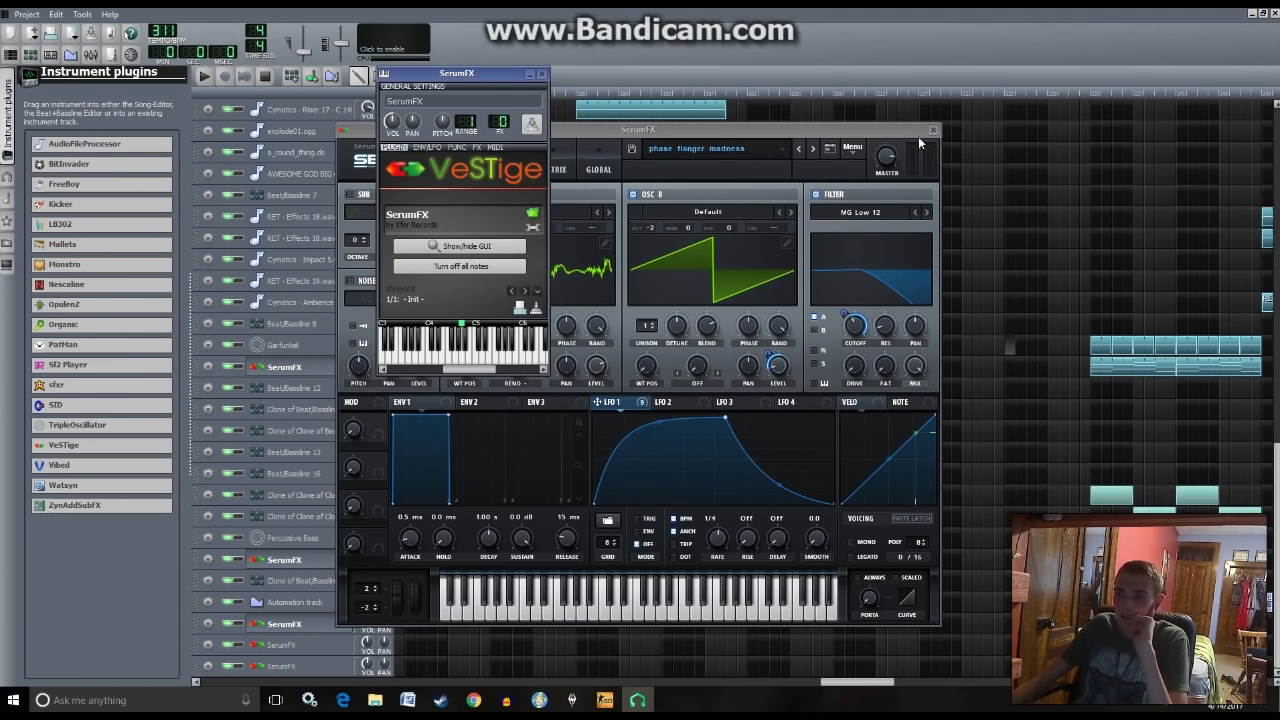
left_click(715, 97)
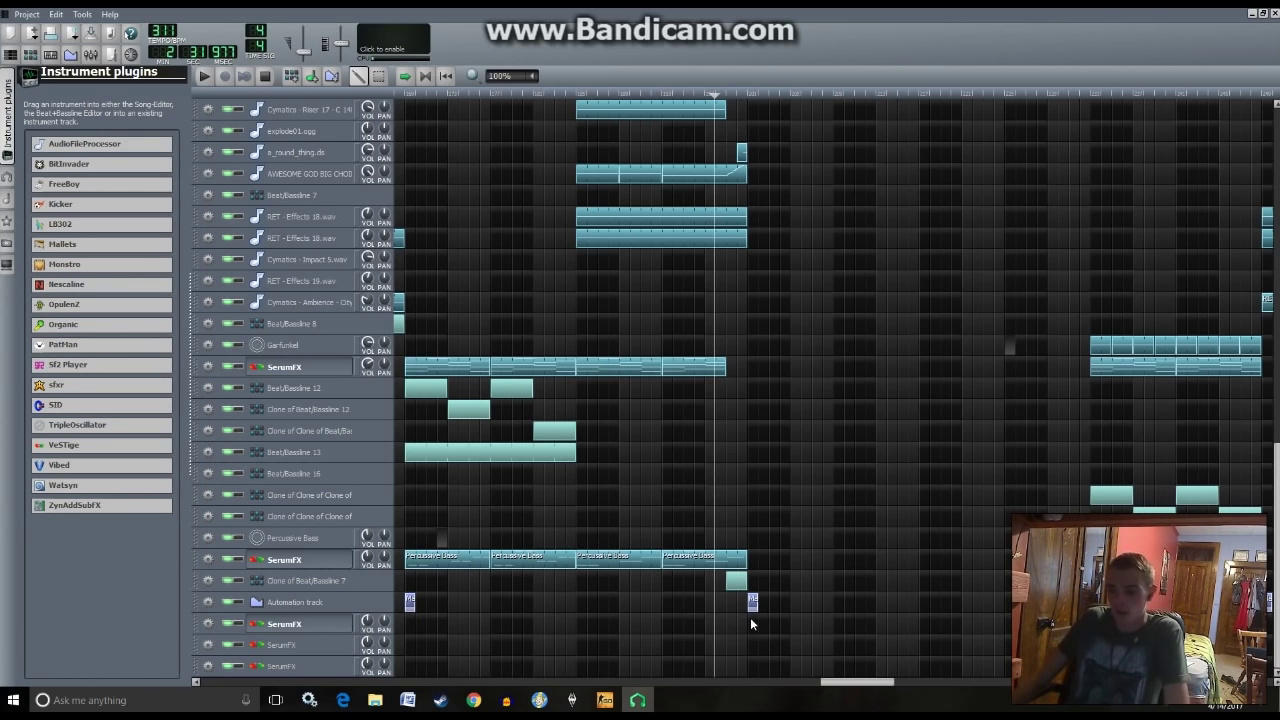
scroll(905, 344, "down", 10)
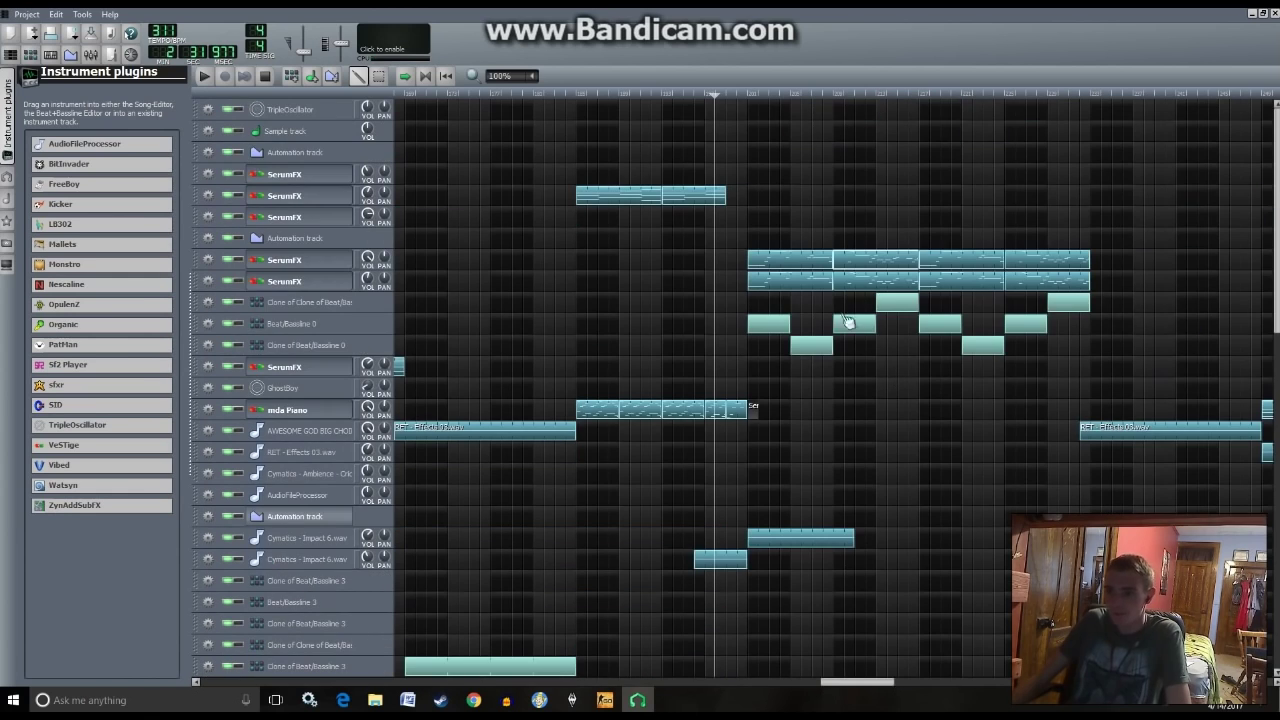
key("space")
scroll(870, 360, "down", 5)
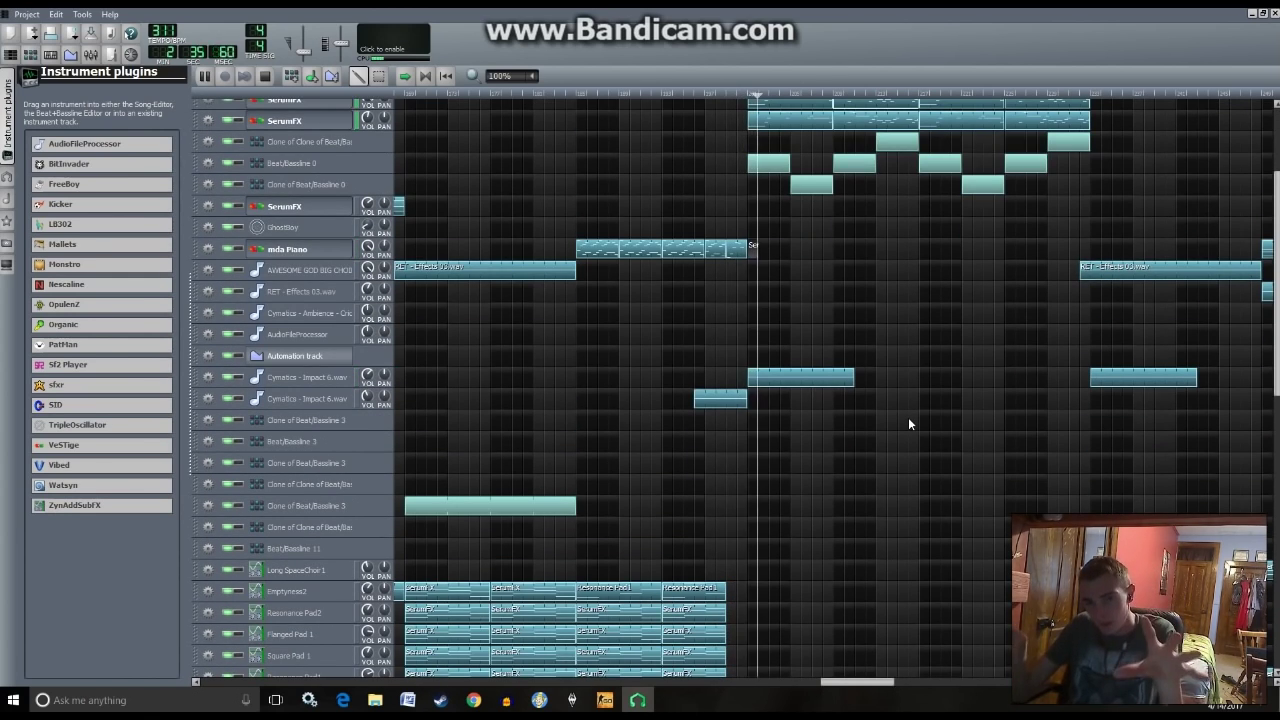
scroll(1012, 470, "up", 5)
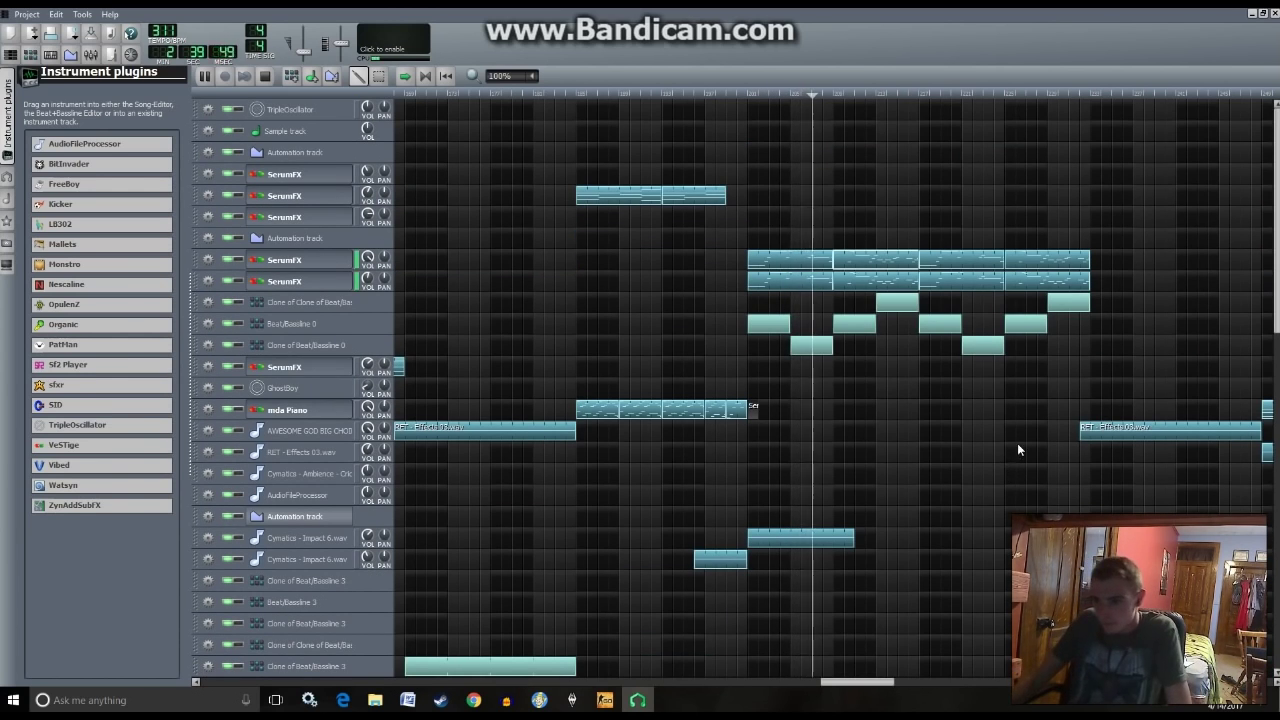
scroll(1003, 447, "down", 10)
key("space")
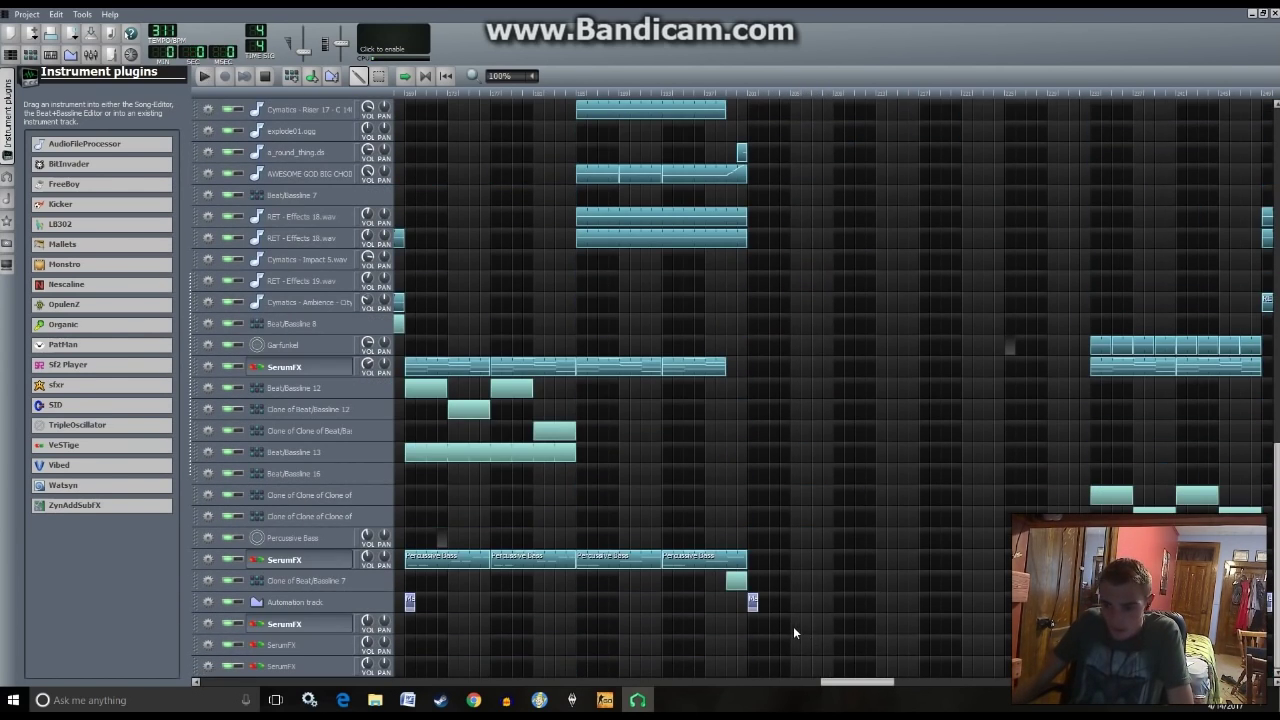
- Add a pattern to the growl's SerumFX track shortly after the drop begins and place a note at its start
left_click(790, 93)
key("space")
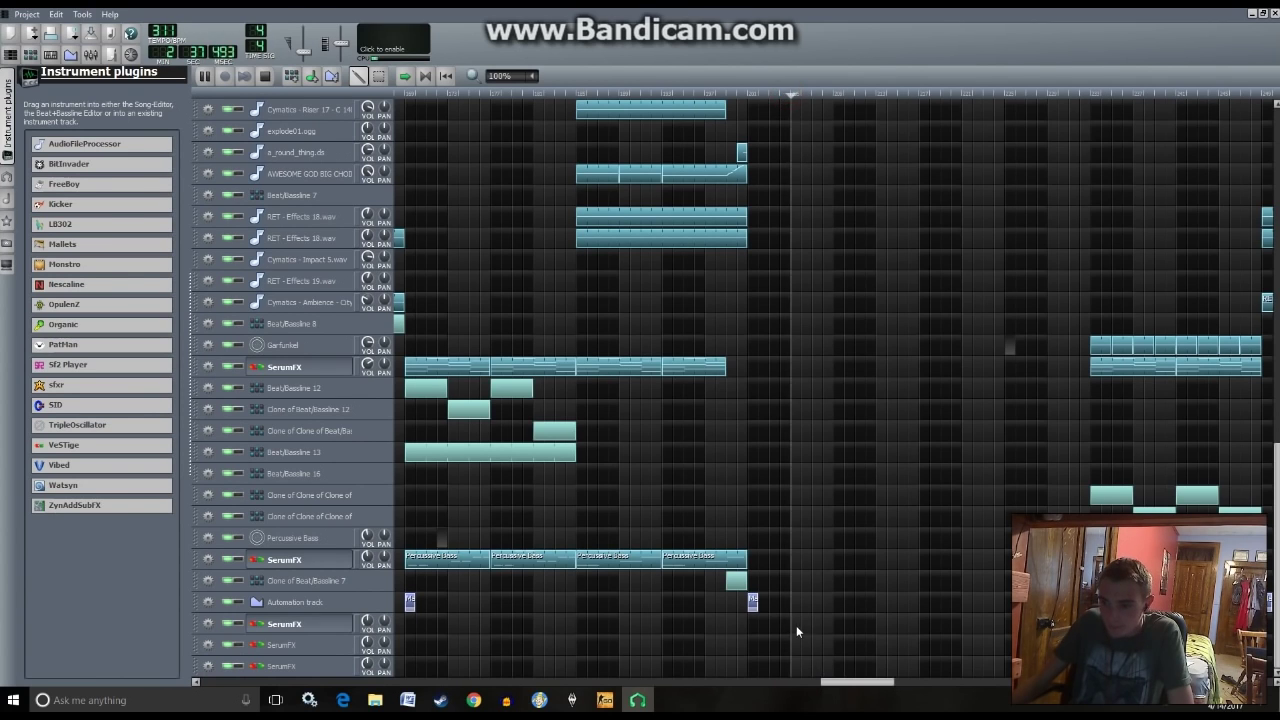
double_click(797, 621)
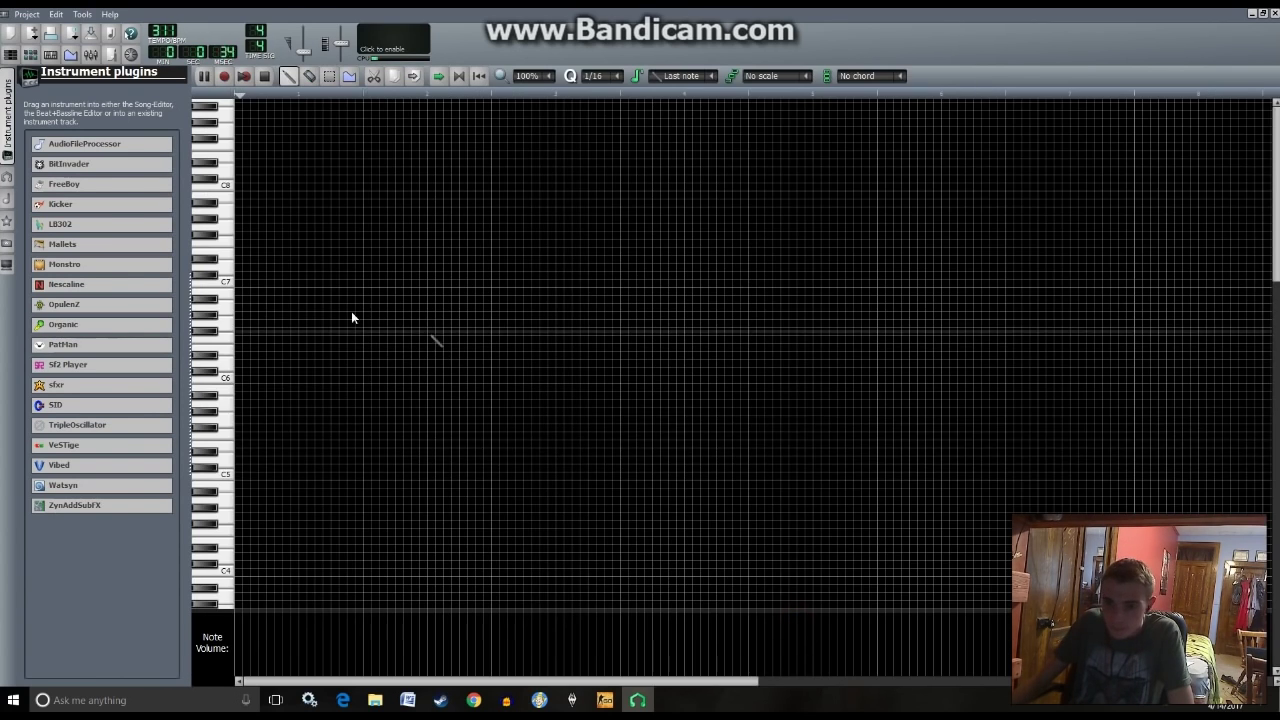
left_click(246, 486)
key("F5")
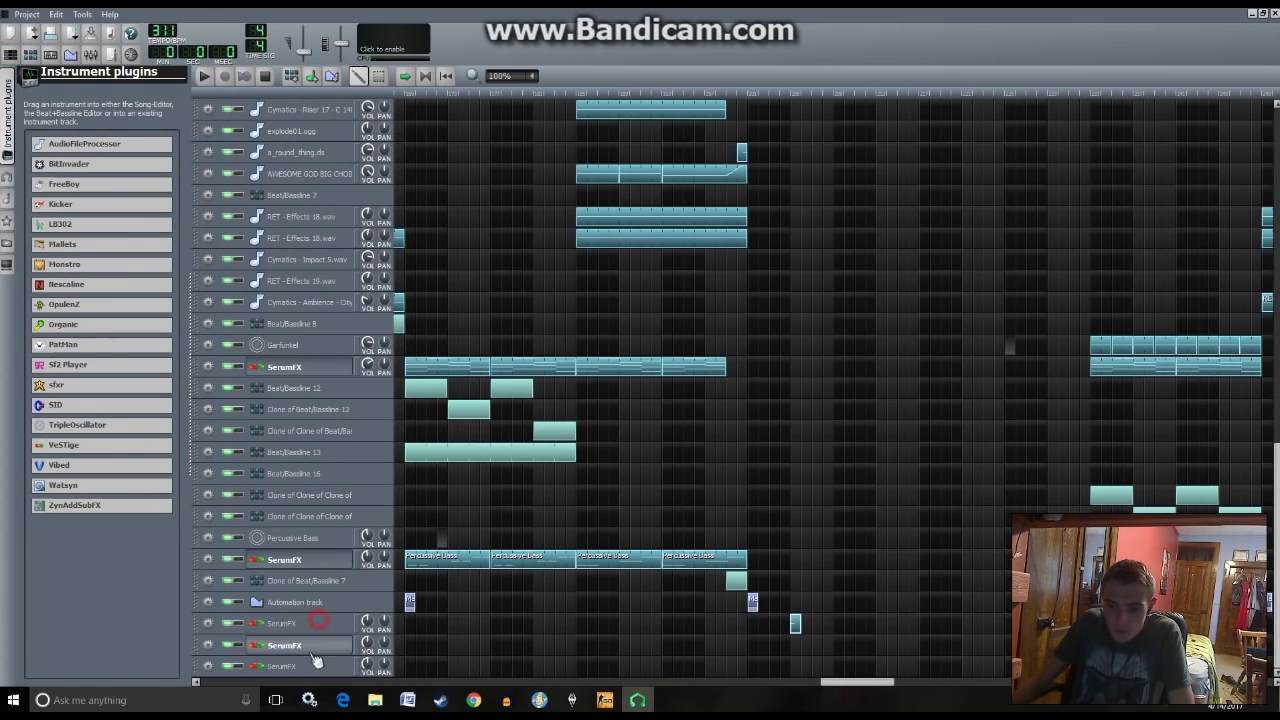
- Open the growl track's SerumFX plugin to review the patch's oscillators and effects chain
left_click(300, 645)
left_click(471, 245)
left_click(506, 167)
left_click(468, 168)
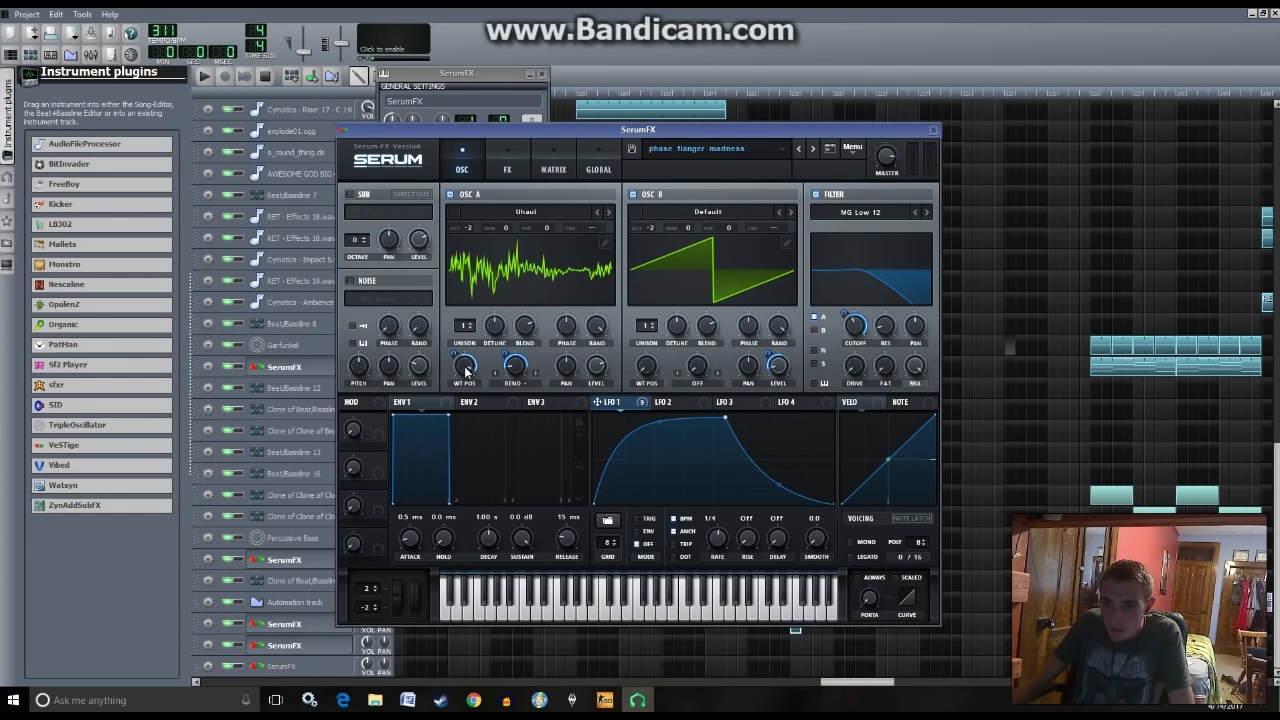
left_click(509, 167)
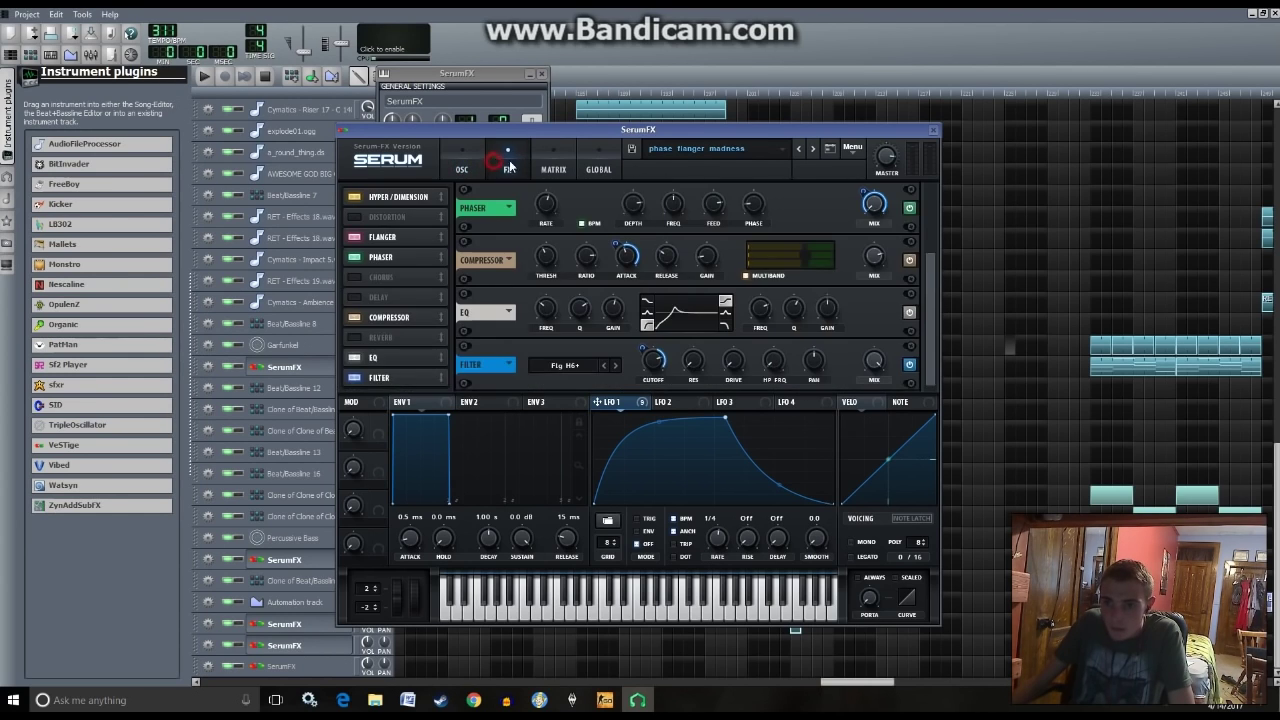
left_click(750, 97)
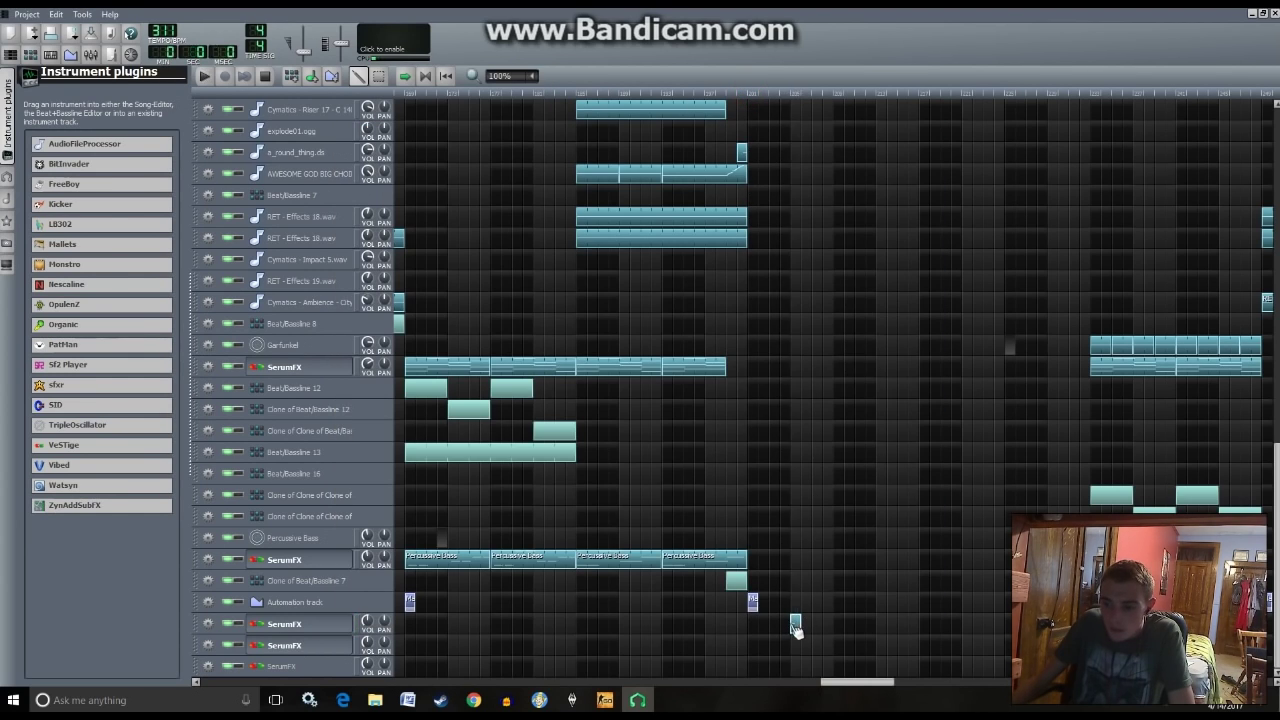
- Stretch the growl pattern's note to six beats at A4, and play the song from just before the second drop
double_click(795, 625)
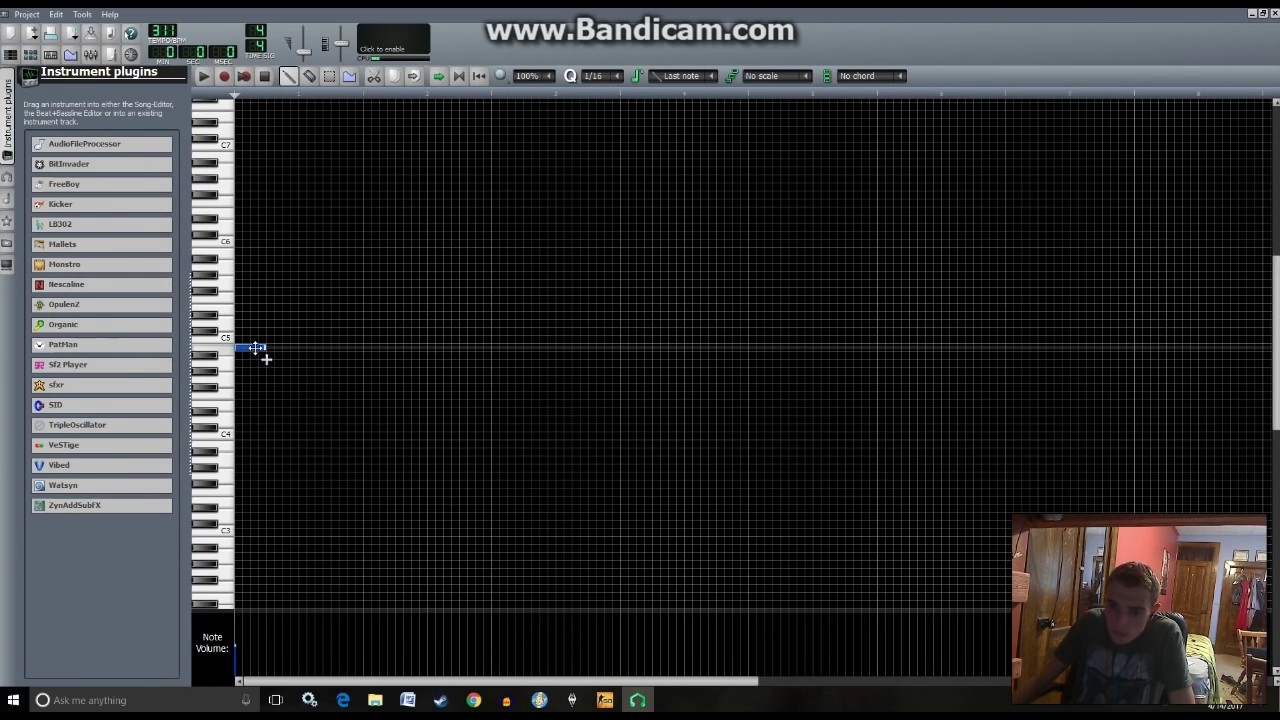
left_click_drag(256, 348, 424, 409)
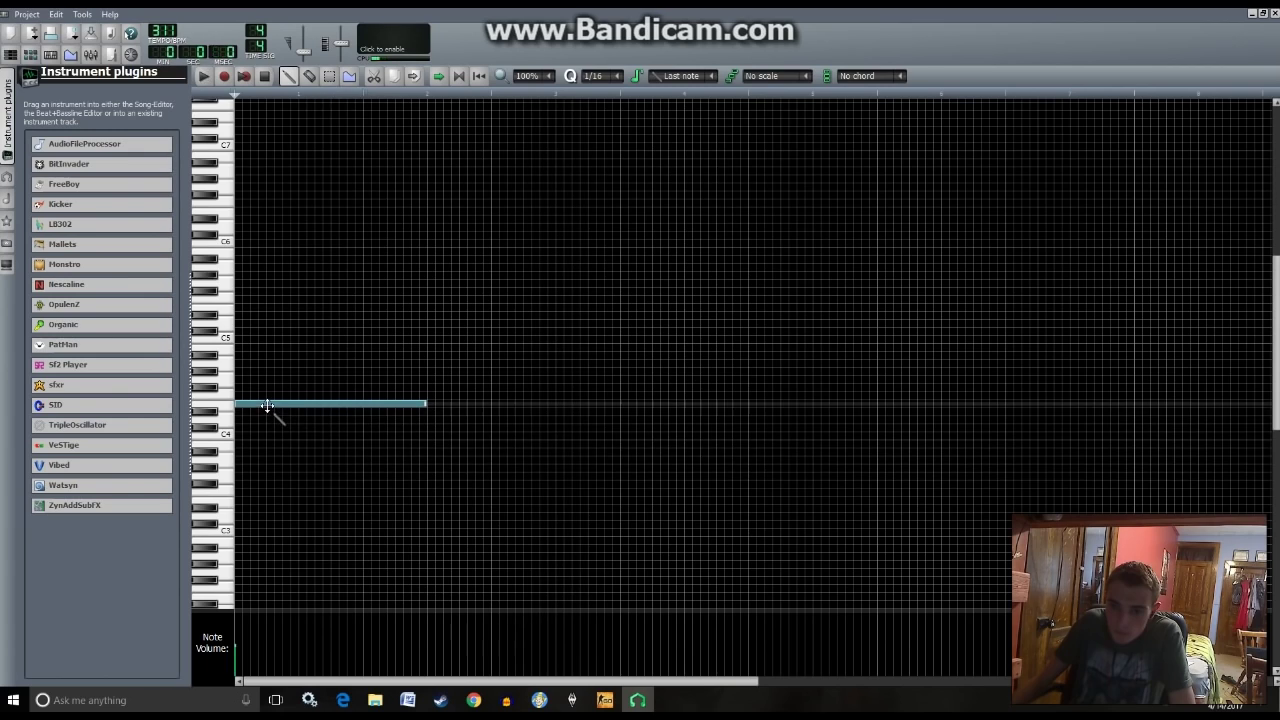
left_click_drag(267, 405, 263, 368)
key("space")
key("F5")
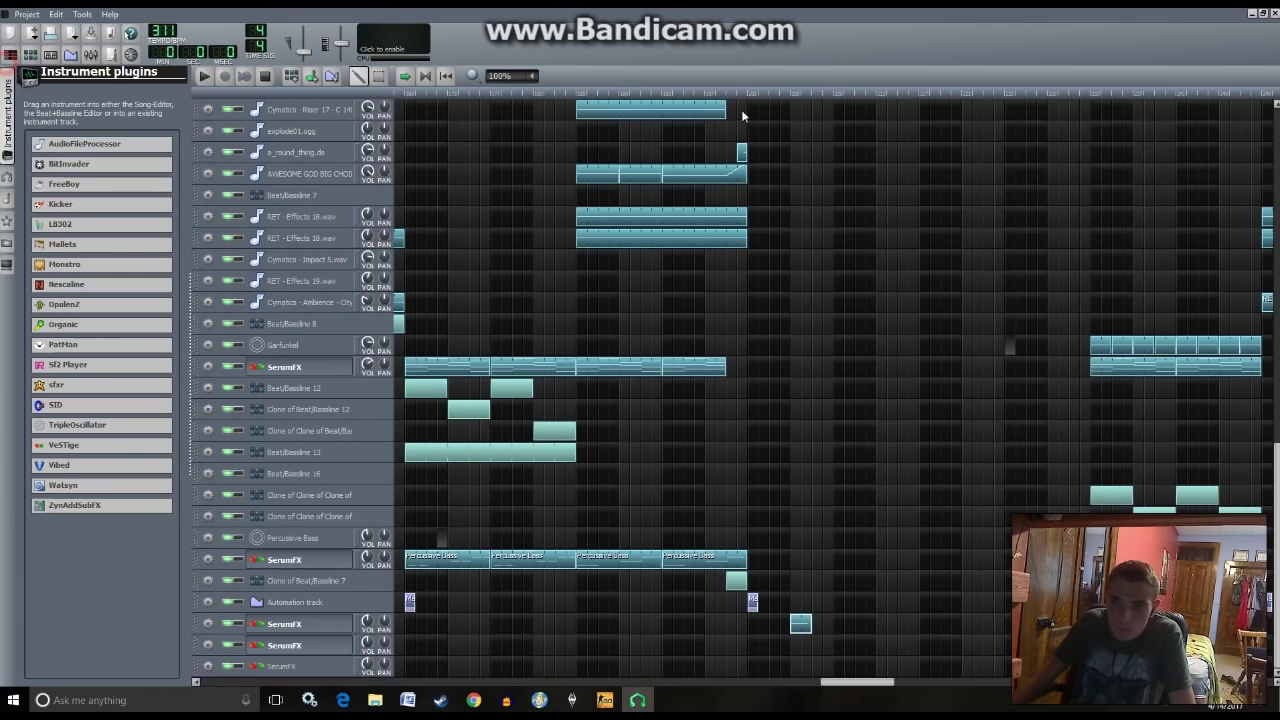
left_click(735, 94)
key("space")
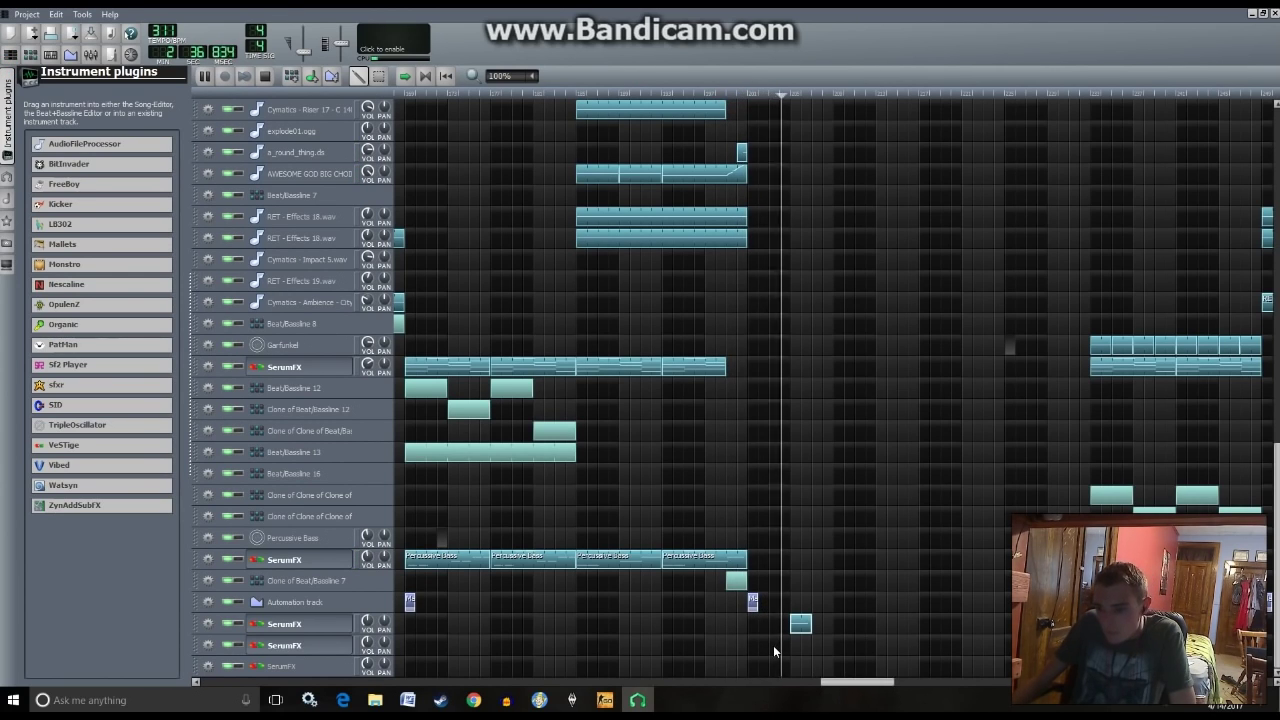
- Transpose the growl pattern's long note up to D#5 and audition the pattern
double_click(800, 623)
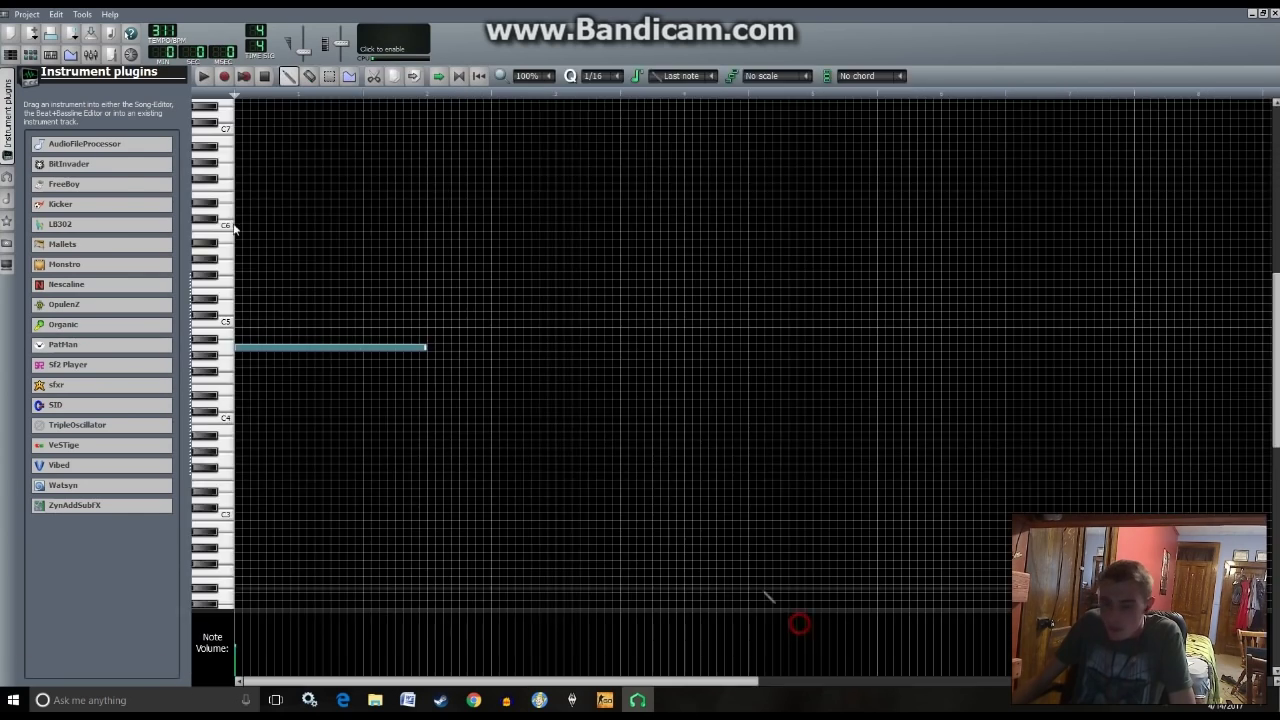
left_click_drag(272, 348, 271, 355)
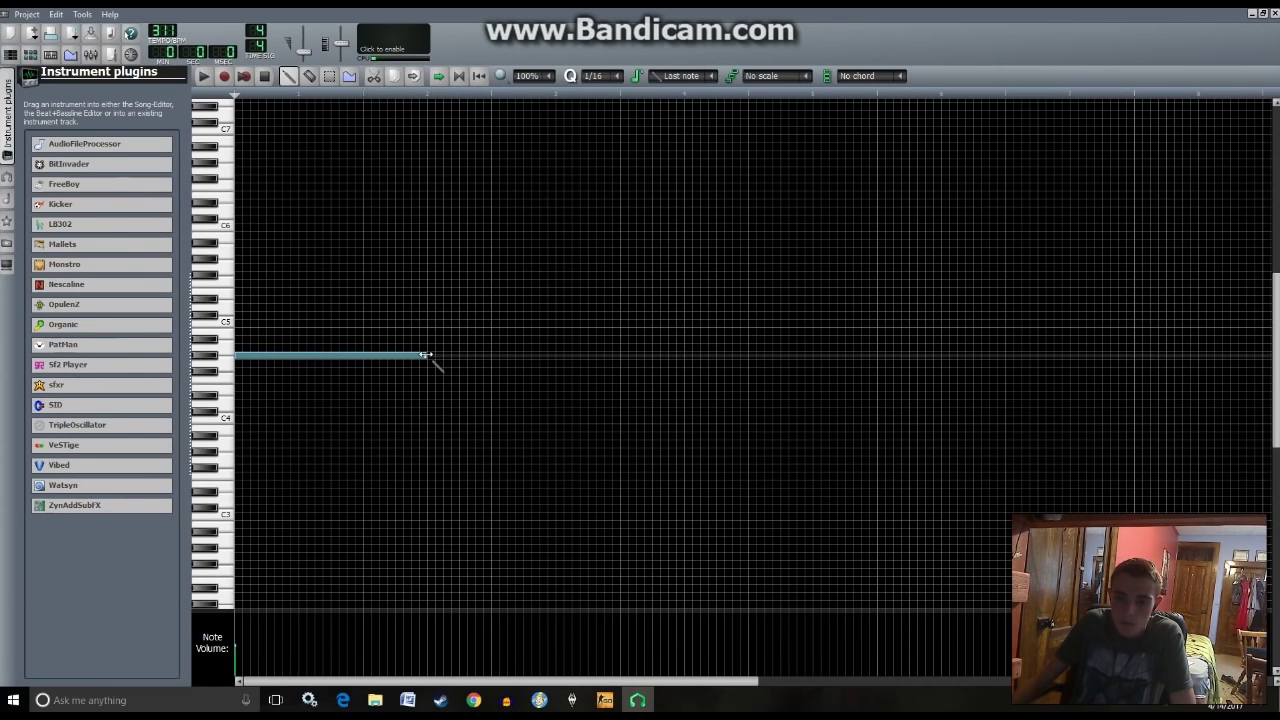
left_click_drag(251, 355, 246, 298)
key("space")
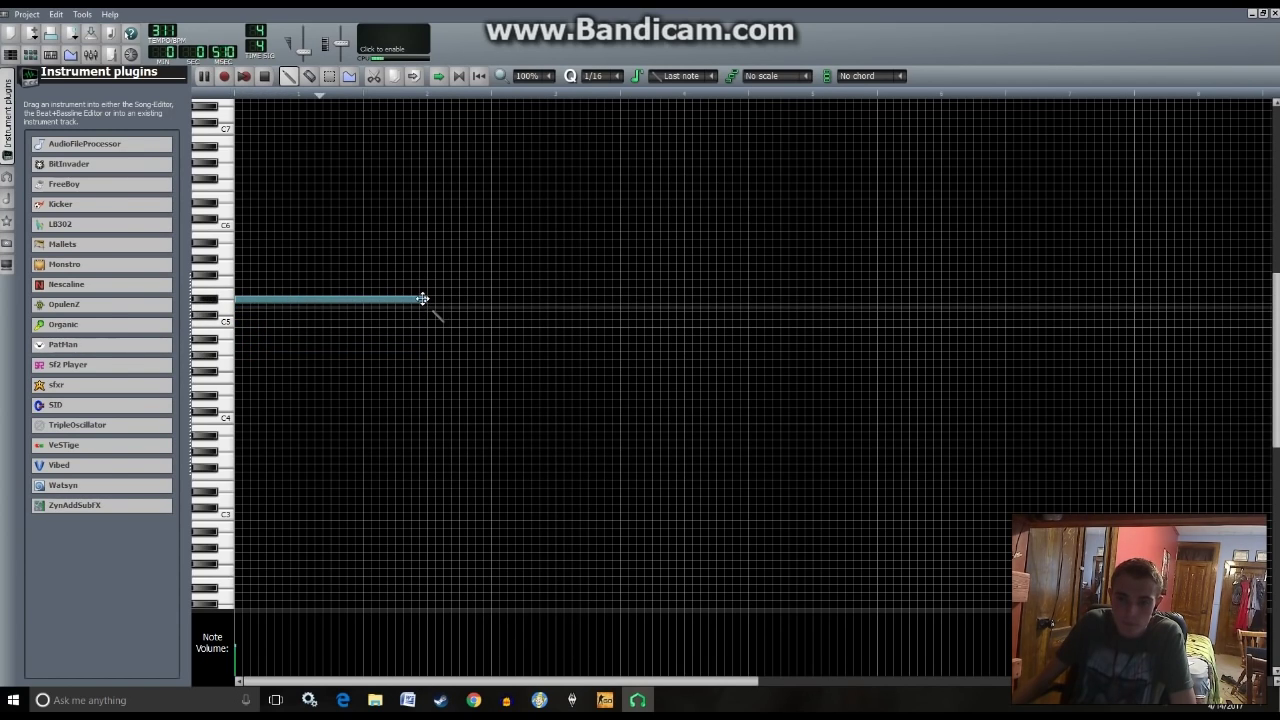
key("space")
- Replace the long growl note with six one-beat notes descending F5, E5, D#5 twice, and audition the pattern
left_click_drag(427, 299, 257, 286)
left_click(267, 291)
left_click(303, 299)
left_click(333, 285)
left_click(380, 291)
left_click_drag(390, 298, 374, 296)
left_click(400, 299)
key("space")
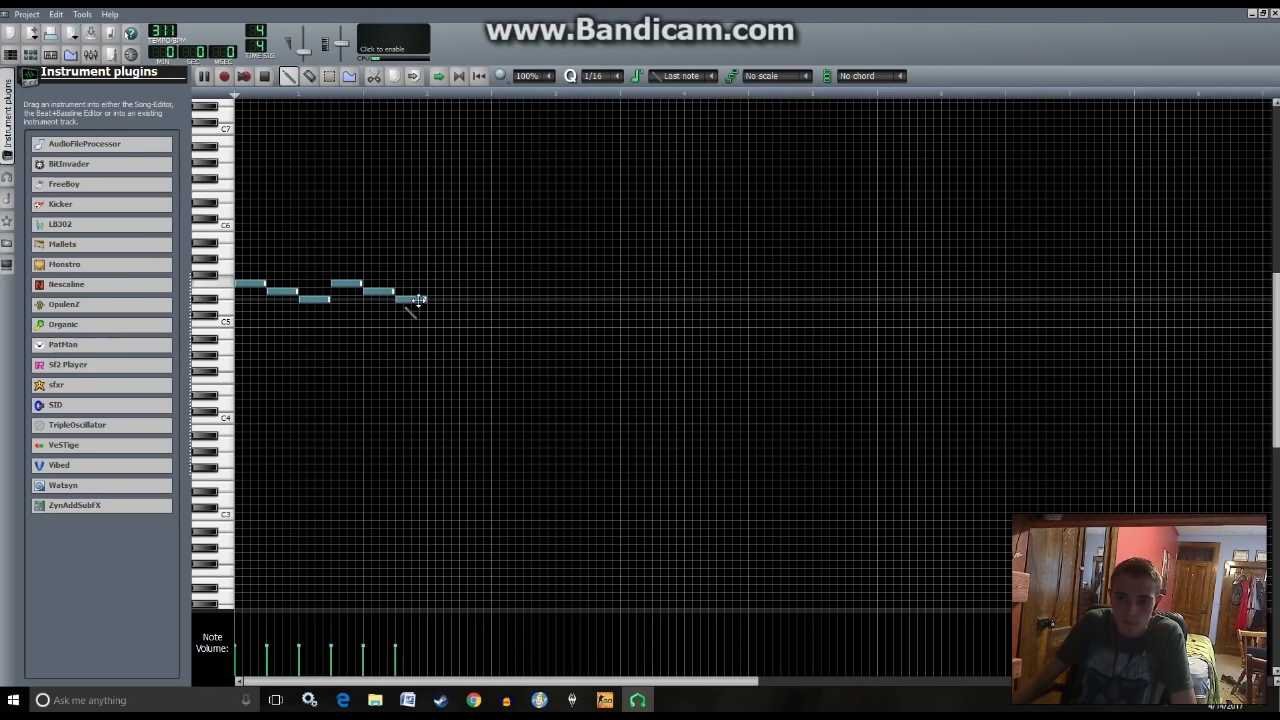
- Enable mono and legato voicing in the growl track's SerumFX patch
key("F5")
left_click(326, 618)
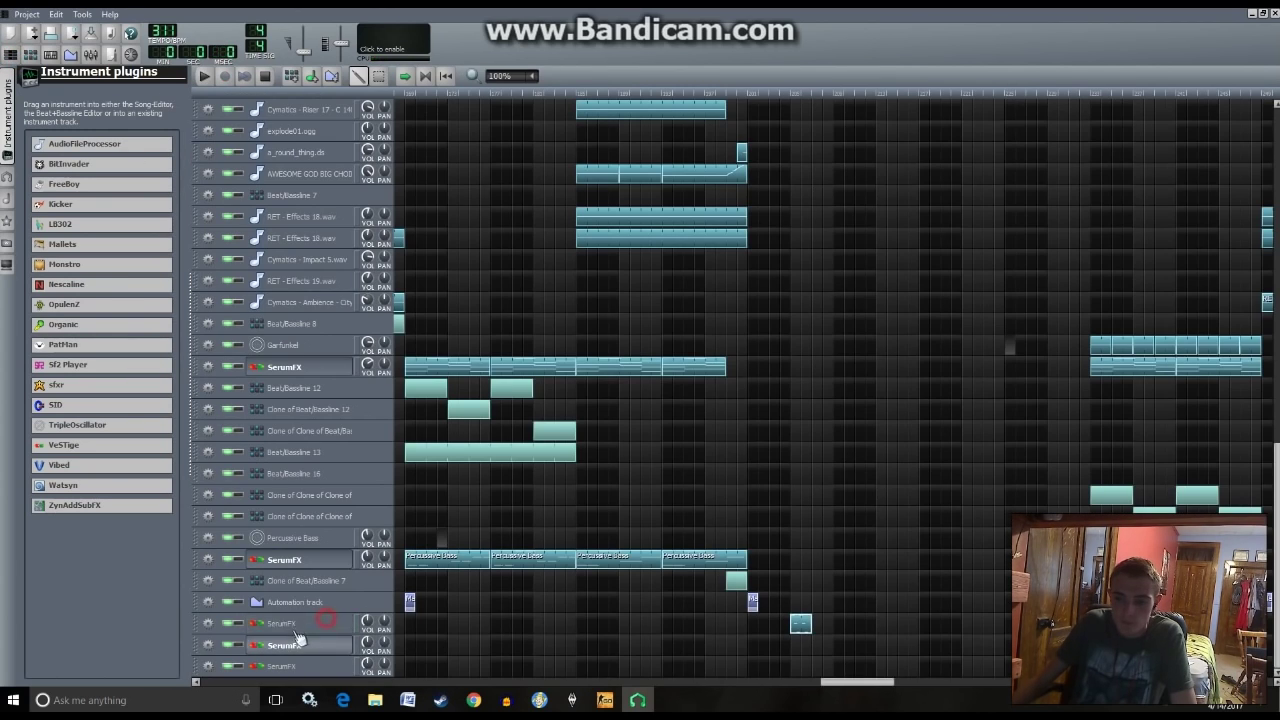
left_click(455, 246)
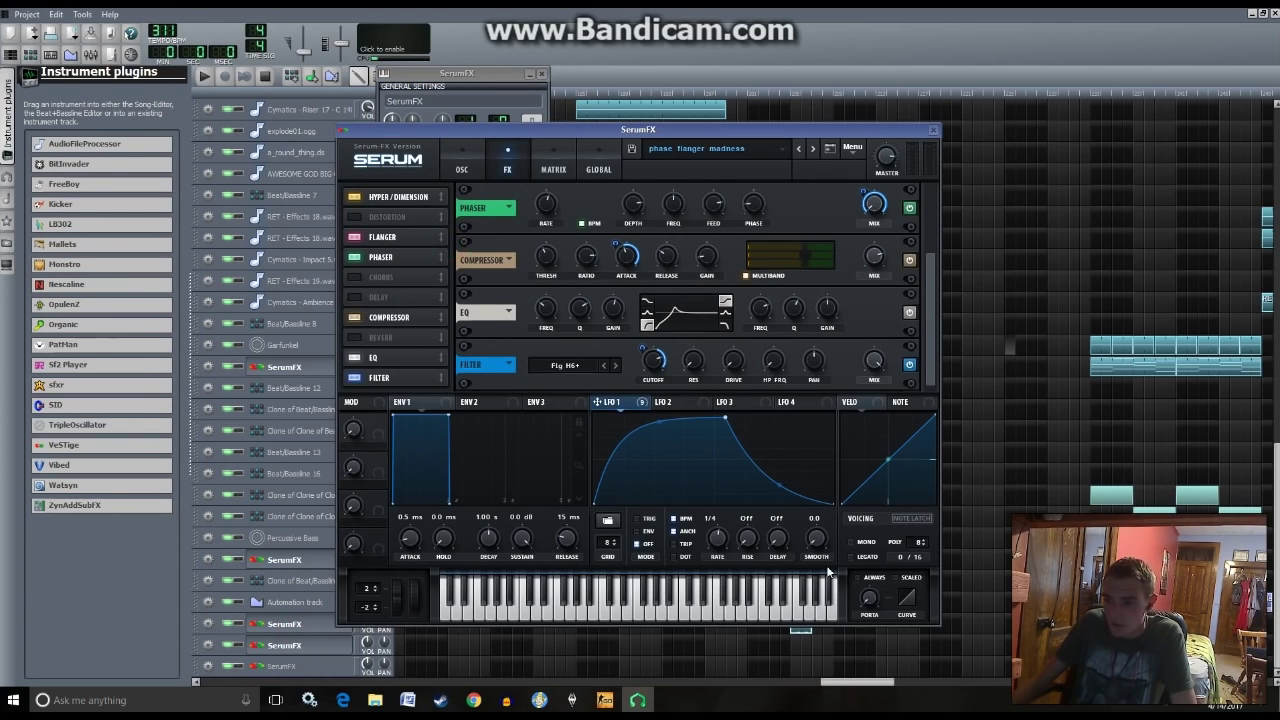
left_click(850, 541)
left_click(850, 556)
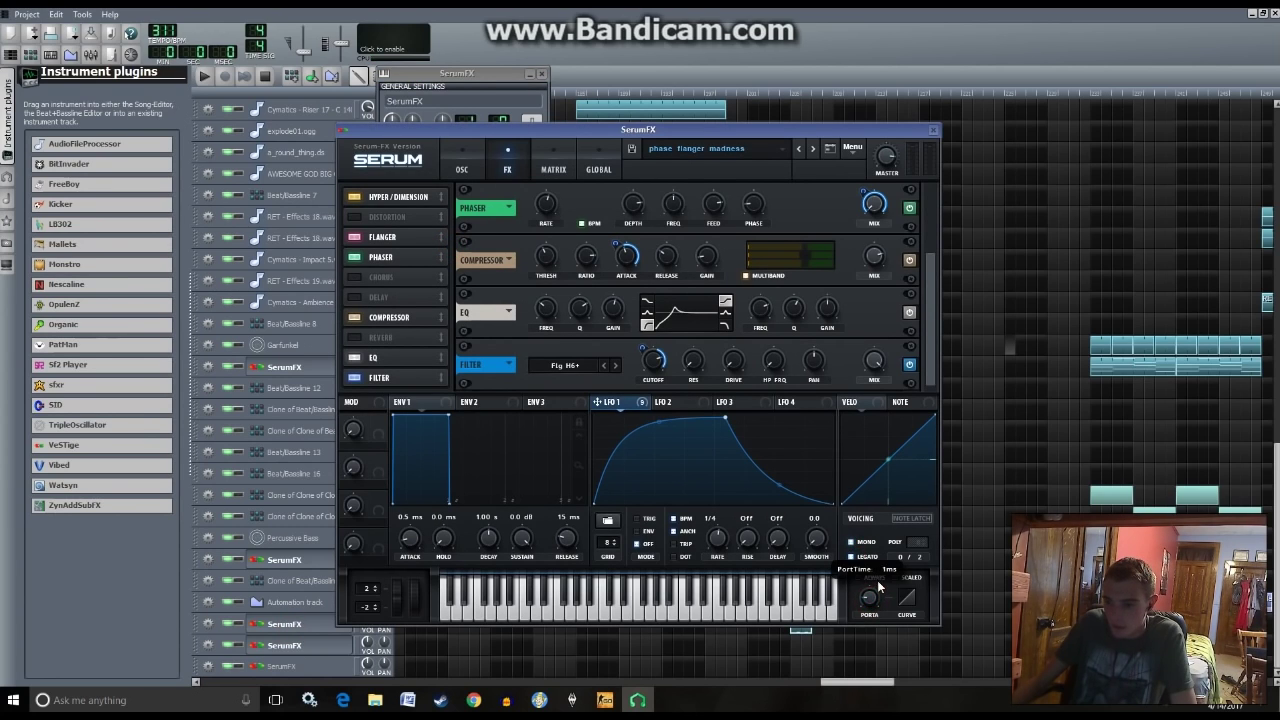
- Audition the growl pattern on its own and in the song from around the start of the second drop
left_click(762, 93)
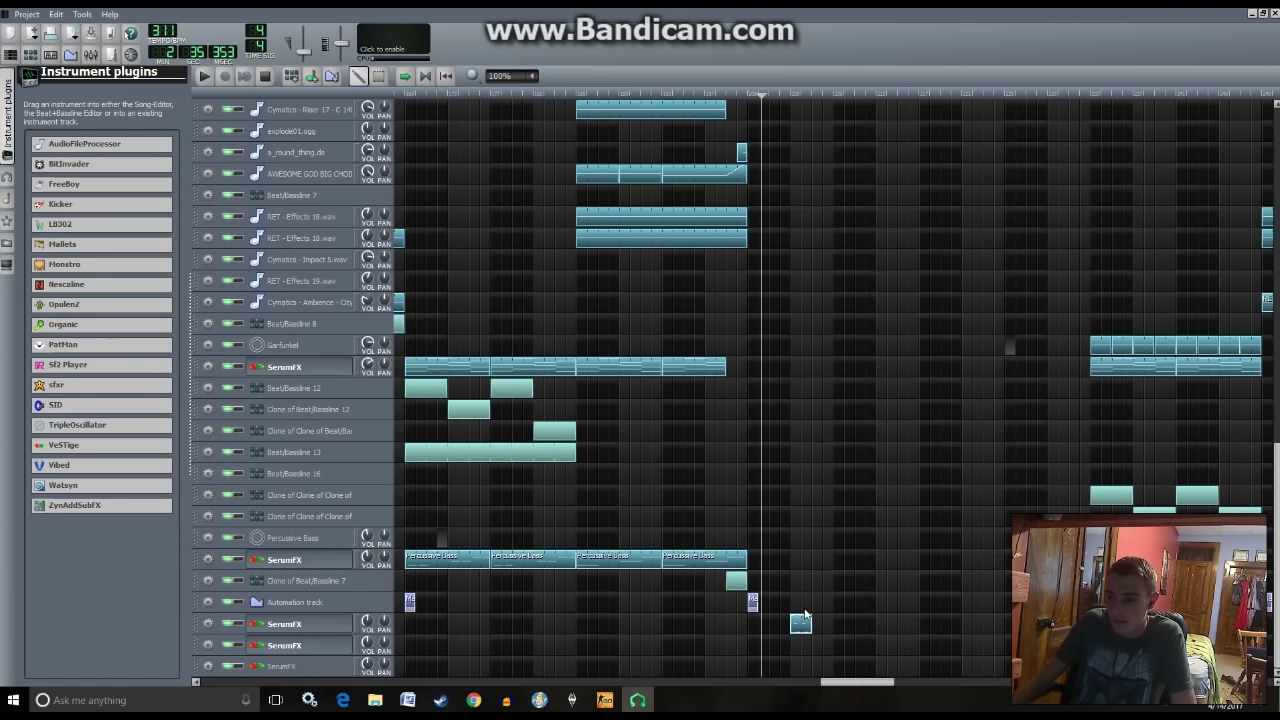
double_click(803, 621)
key("space")
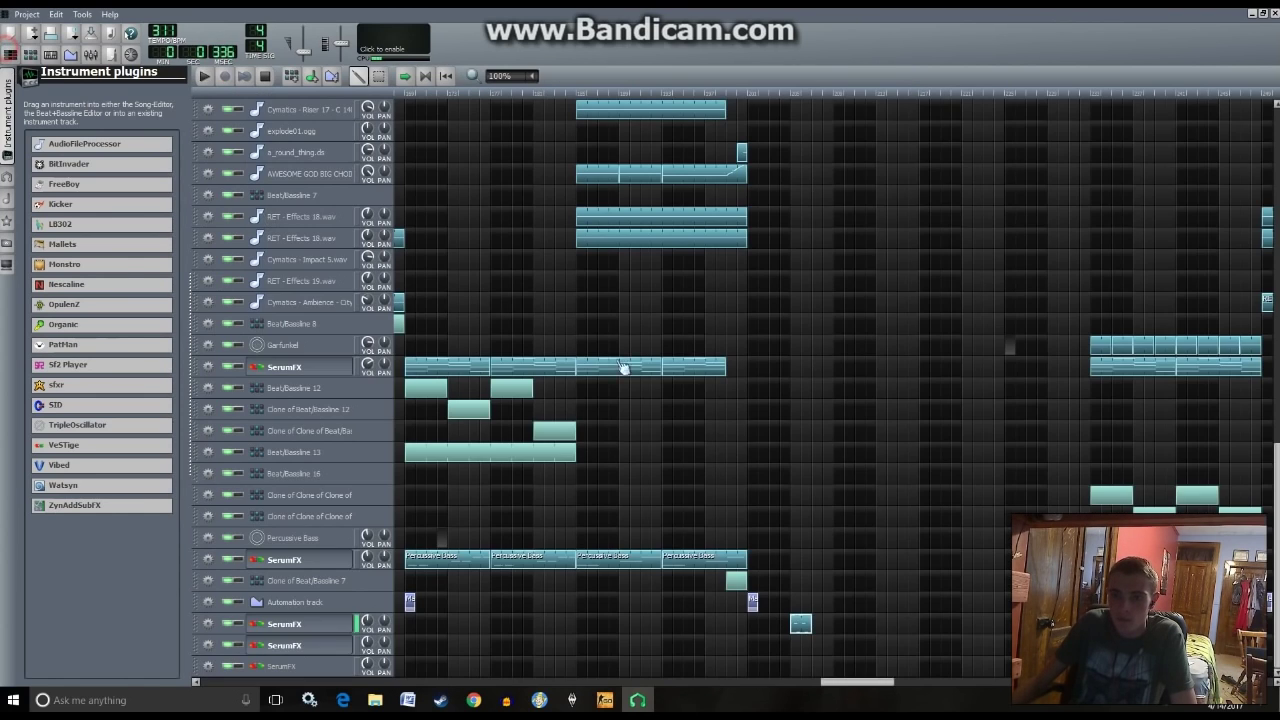
key("F5")
left_click(748, 92)
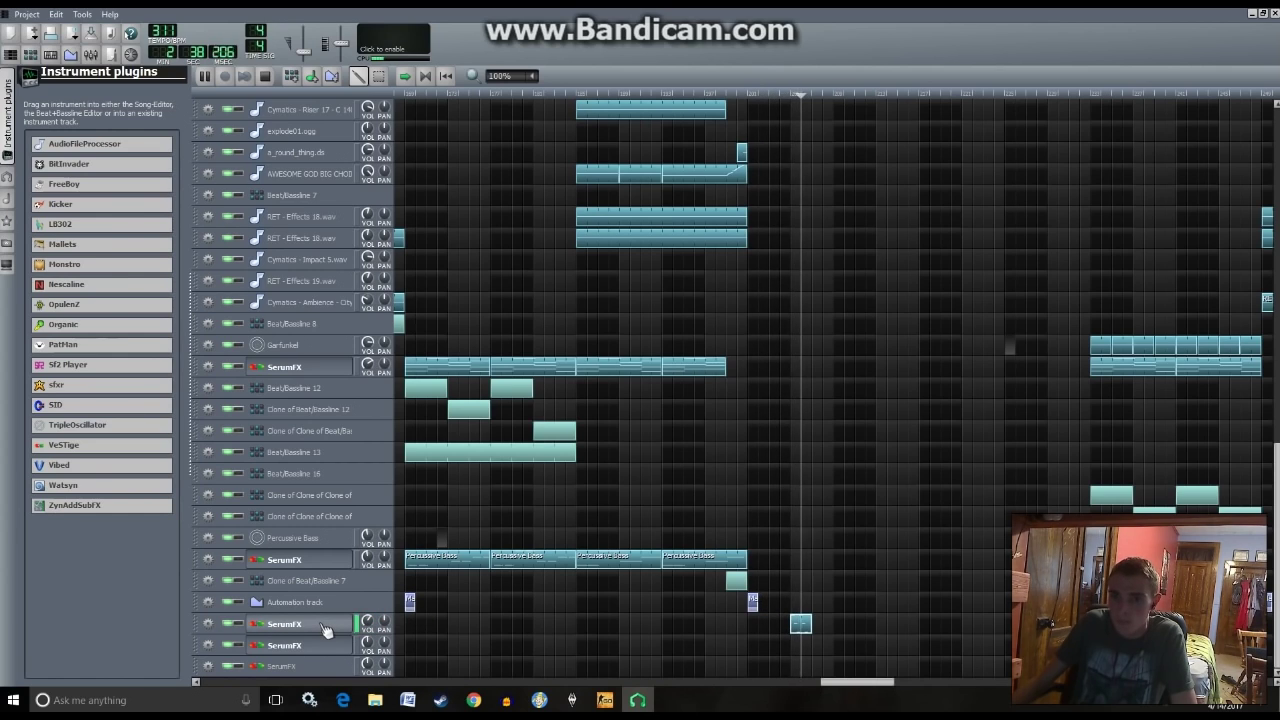
key("space")
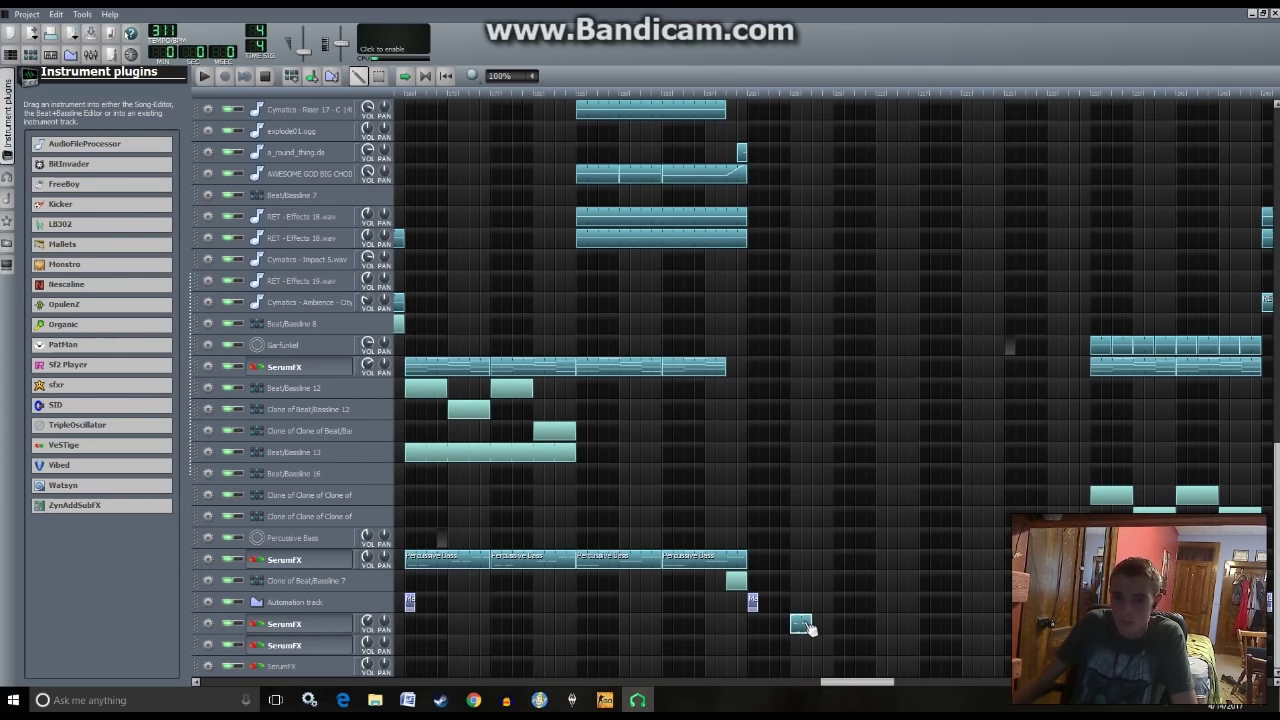
double_click(803, 625)
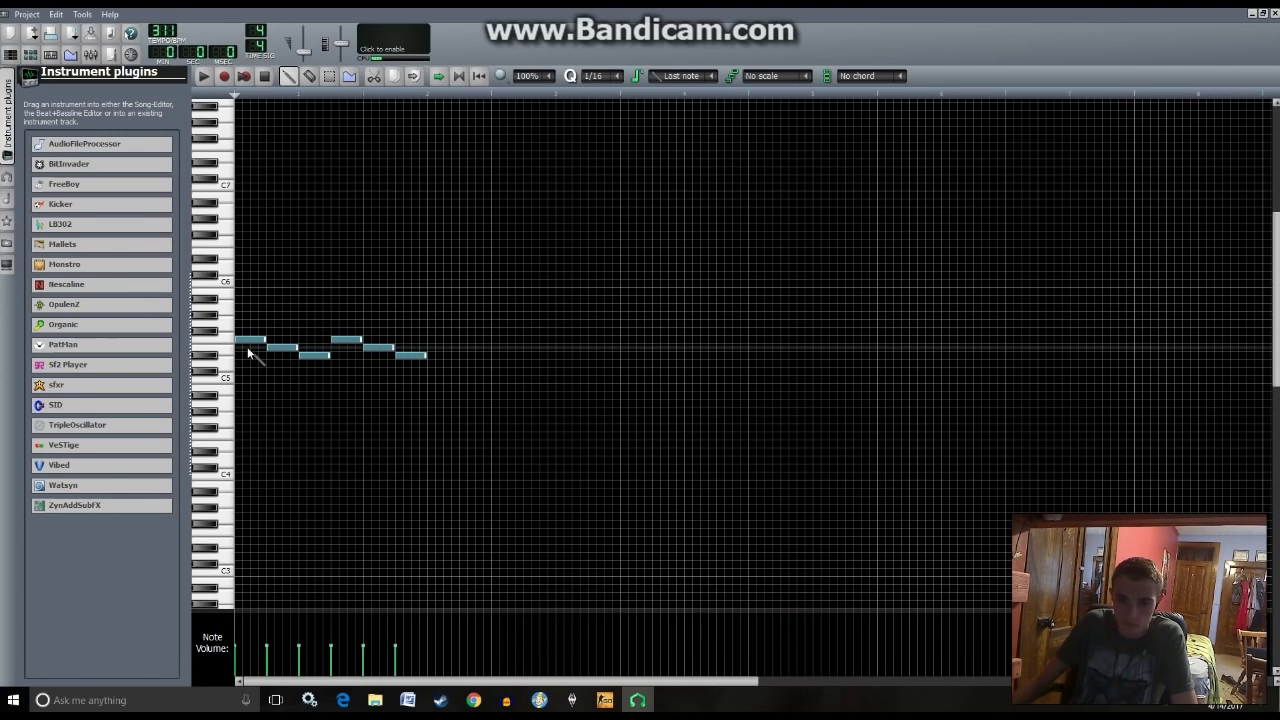
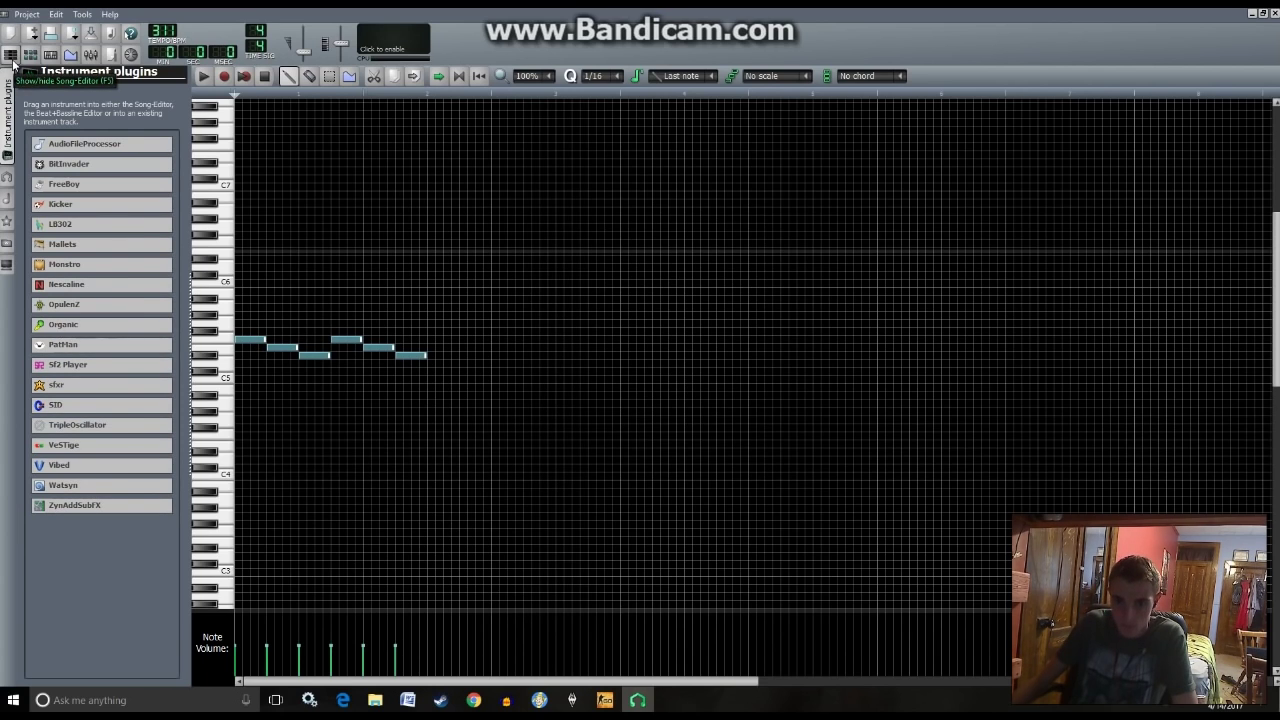
left_click(11, 56)
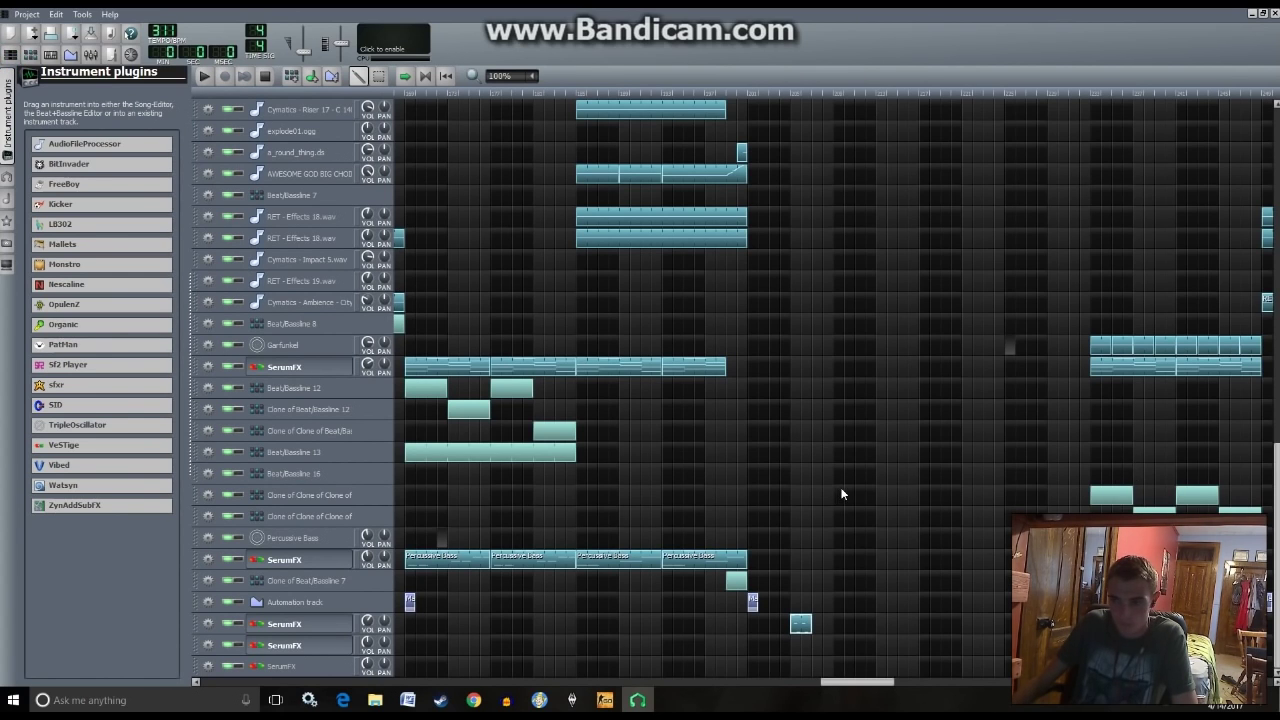
scroll(841, 492, "up", 5)
scroll(842, 490, "down", 6)
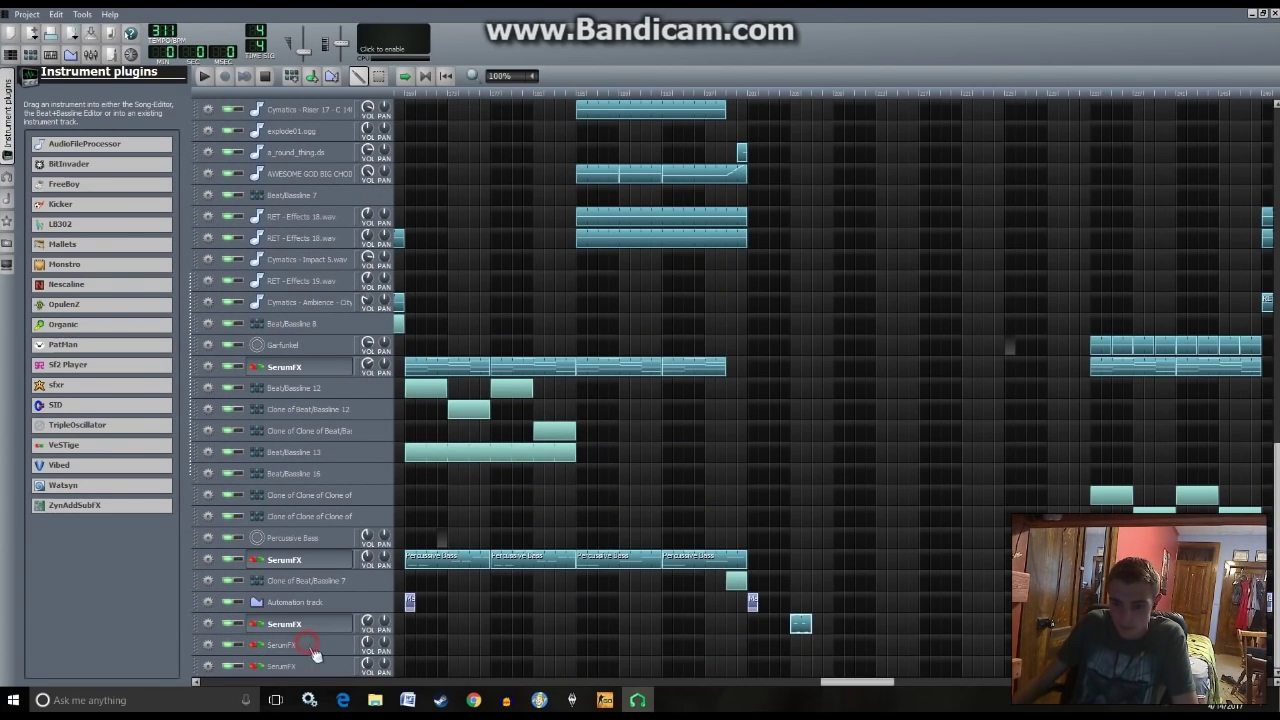
- Open the SerumFX plugin on the track below the growl, load the Cymatics Outbreak wavetable FairAndSquare into oscillator A, and audition it
left_click(315, 645)
left_click(1218, 243)
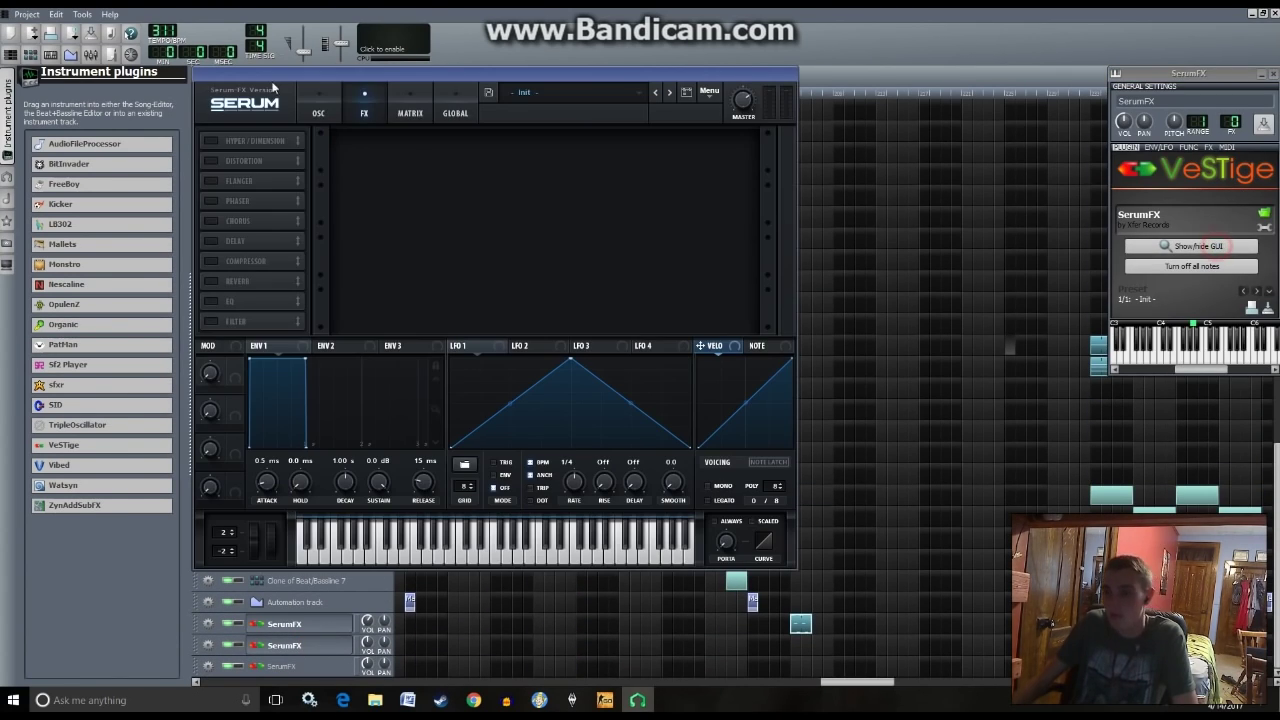
left_click(385, 155)
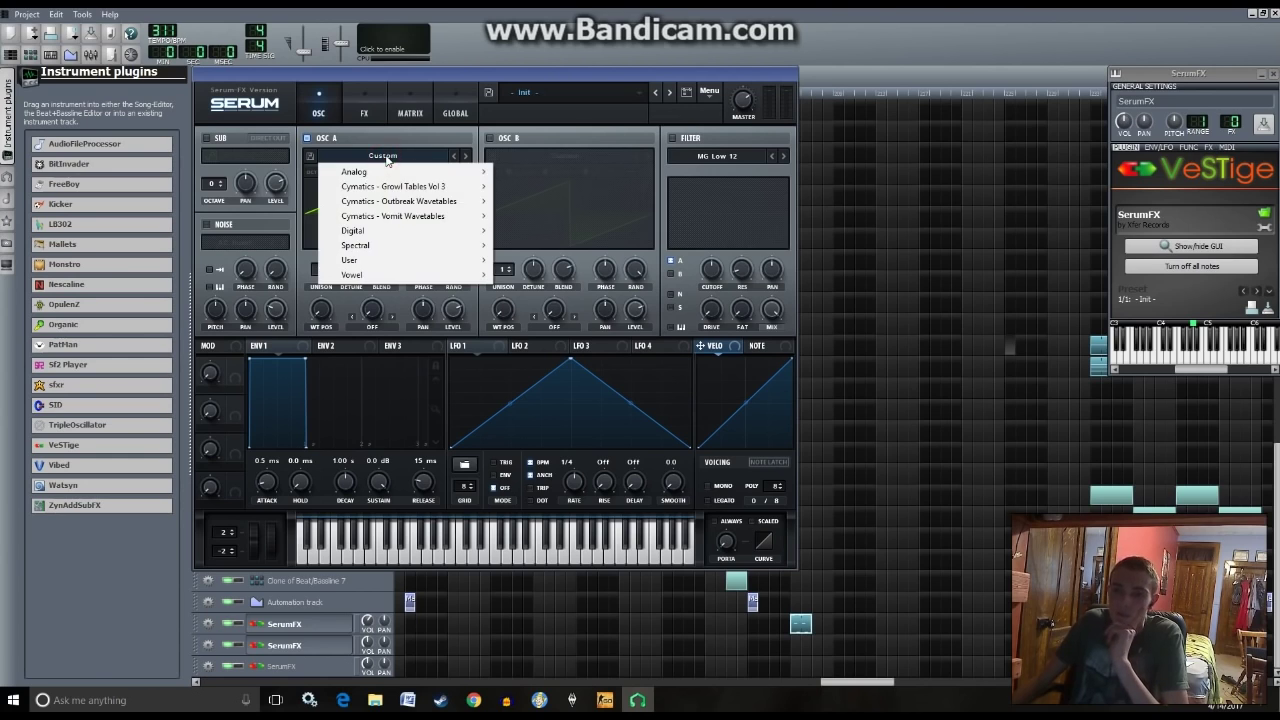
mouse_move(395, 204)
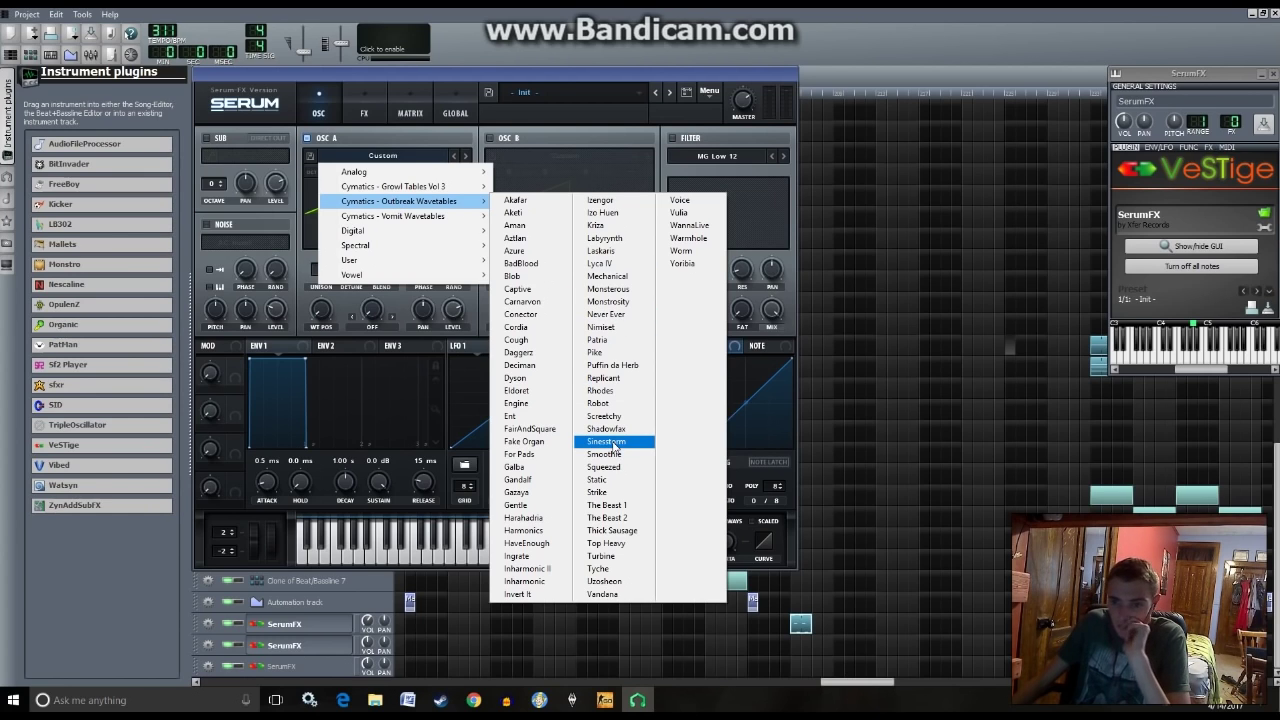
left_click(558, 429)
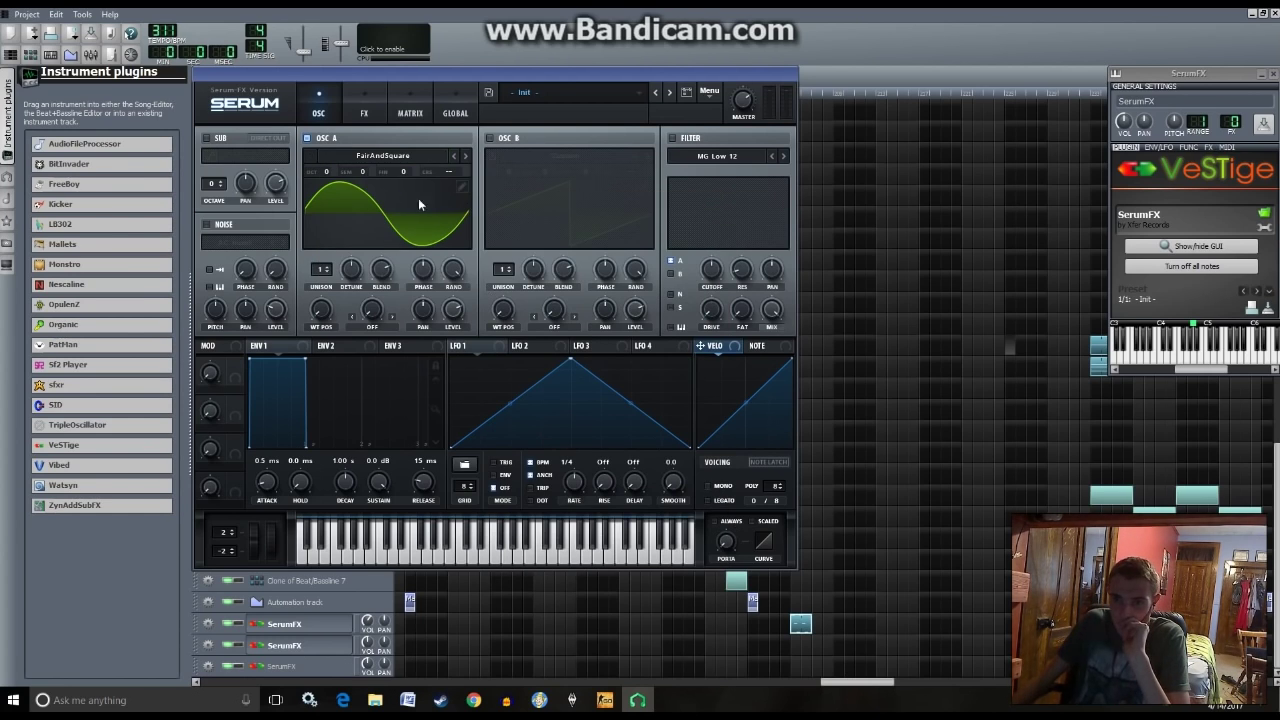
mouse_move(320, 313)
left_mouse_down()
mouse_move(320, 260)
mouse_move(320, 313)
left_mouse_up()
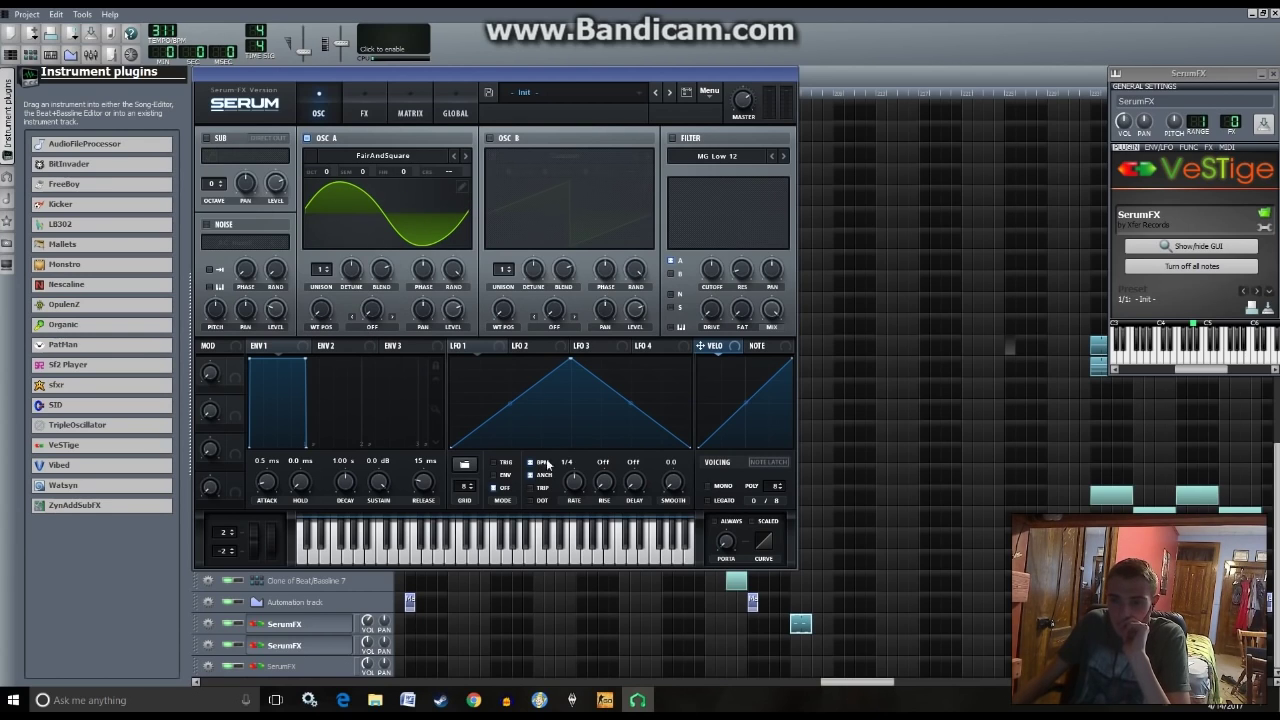
left_click(518, 559)
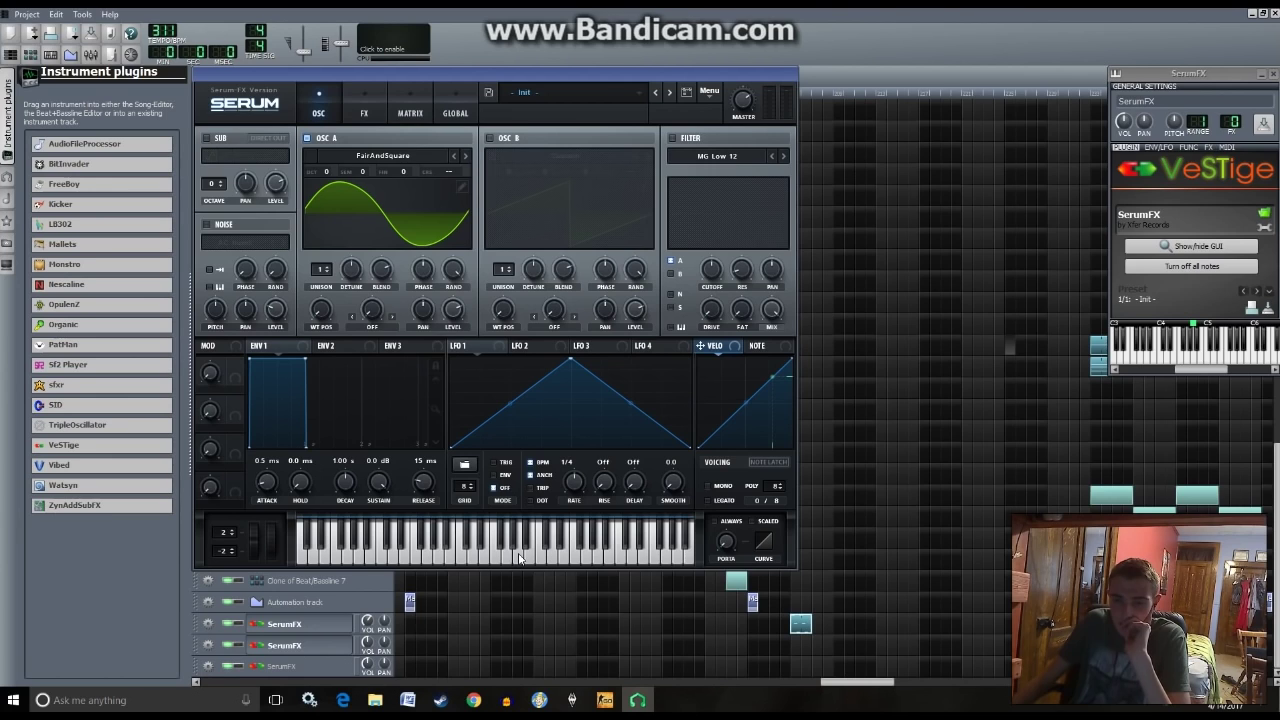
- Assign LFO 1 to oscillator A's wavetable position and audition the sound on progressively lower notes
left_click_drag(322, 292, 345, 406)
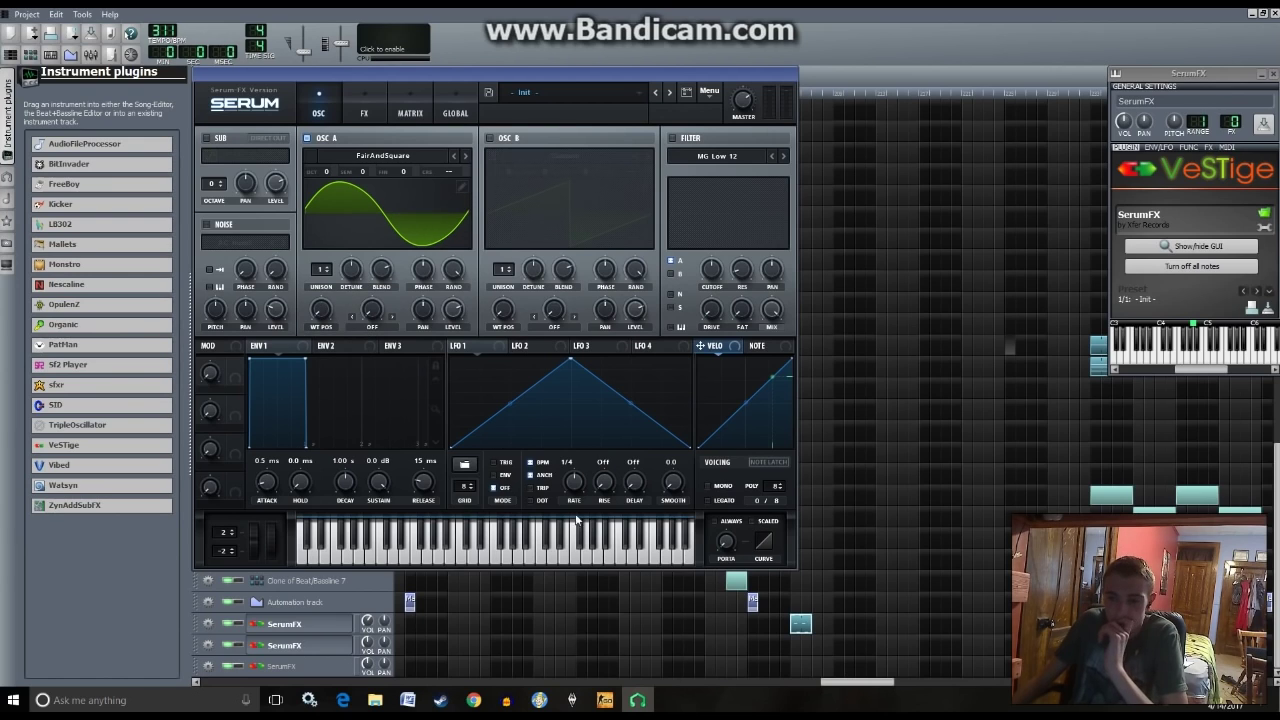
left_click_drag(453, 345, 321, 310)
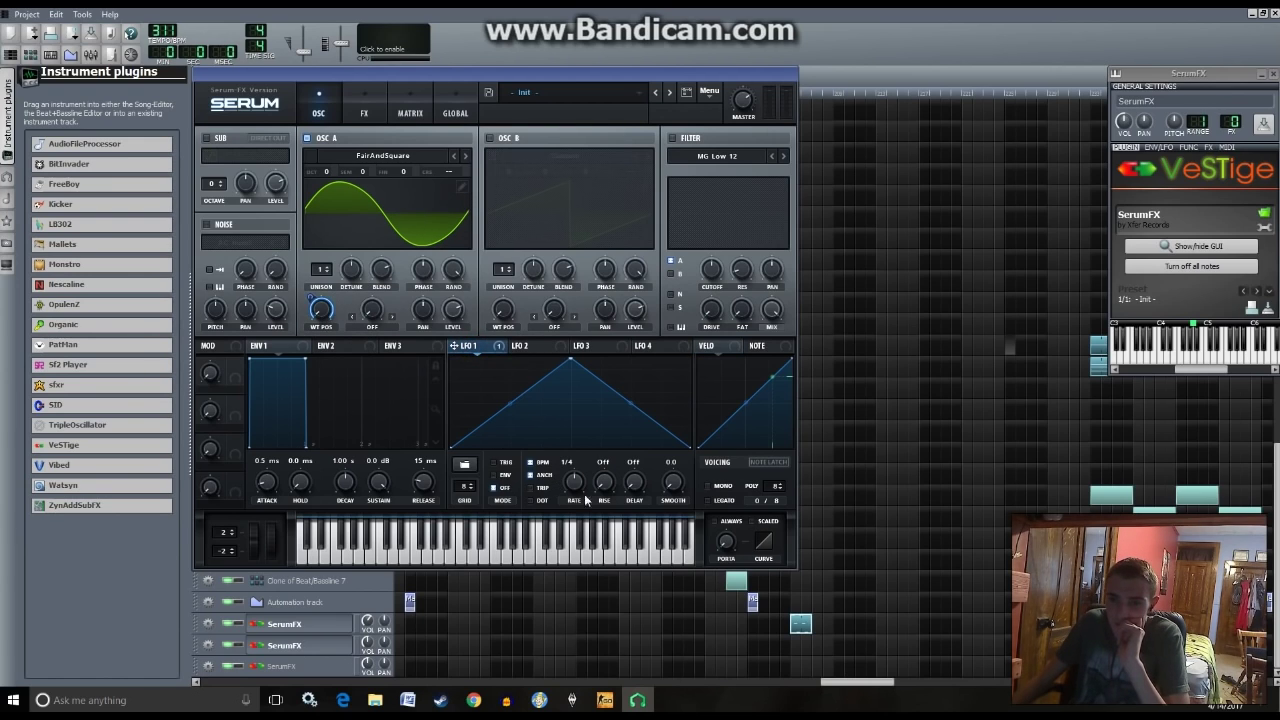
left_click(487, 557)
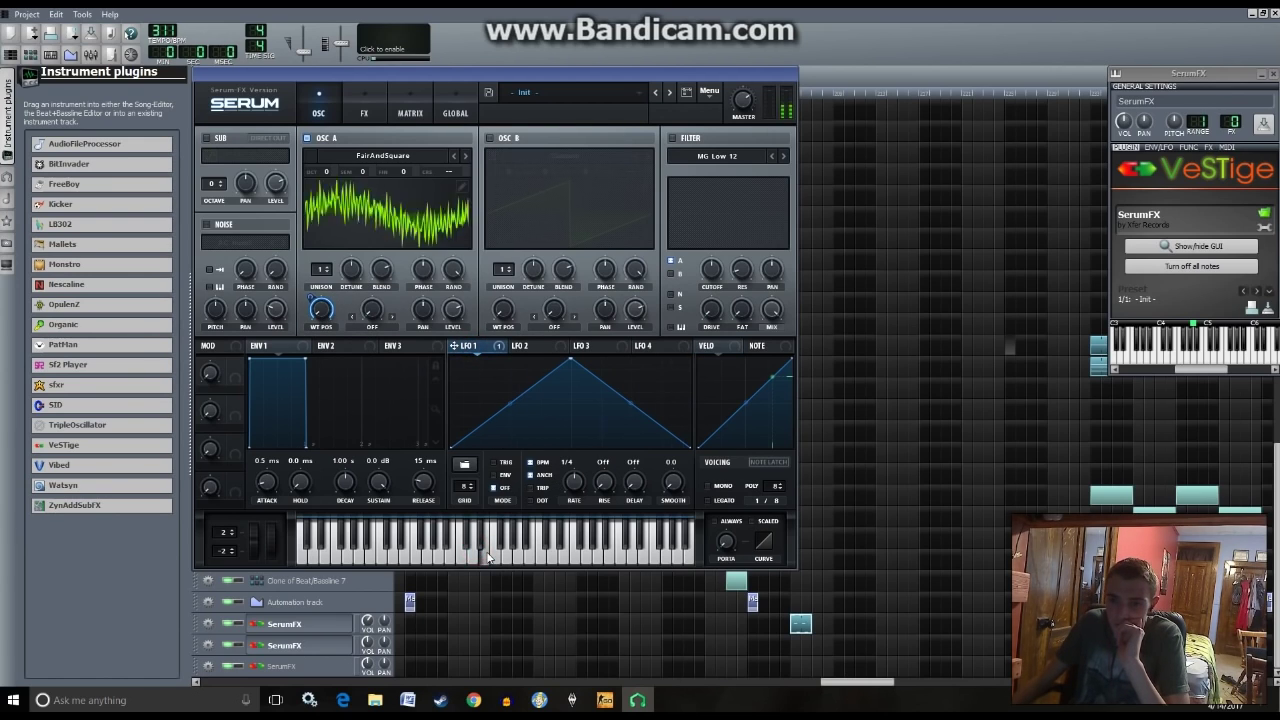
left_click(487, 557)
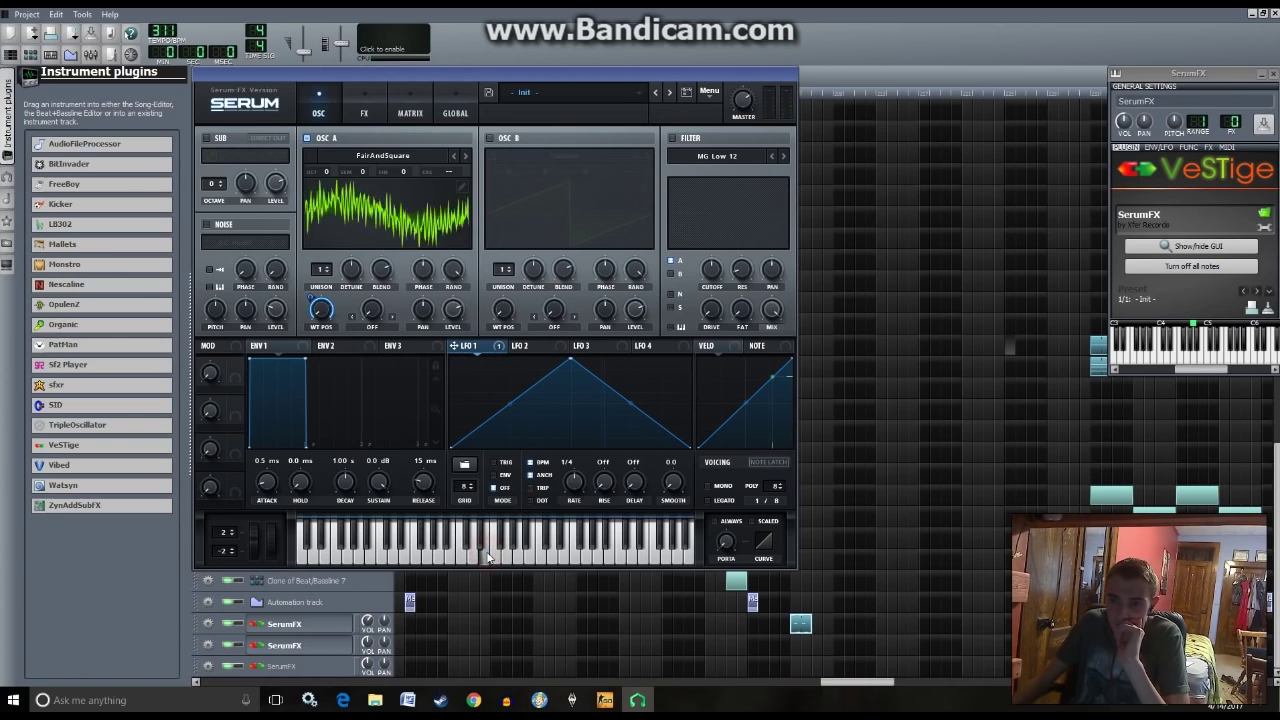
left_click(400, 556)
left_click(330, 556)
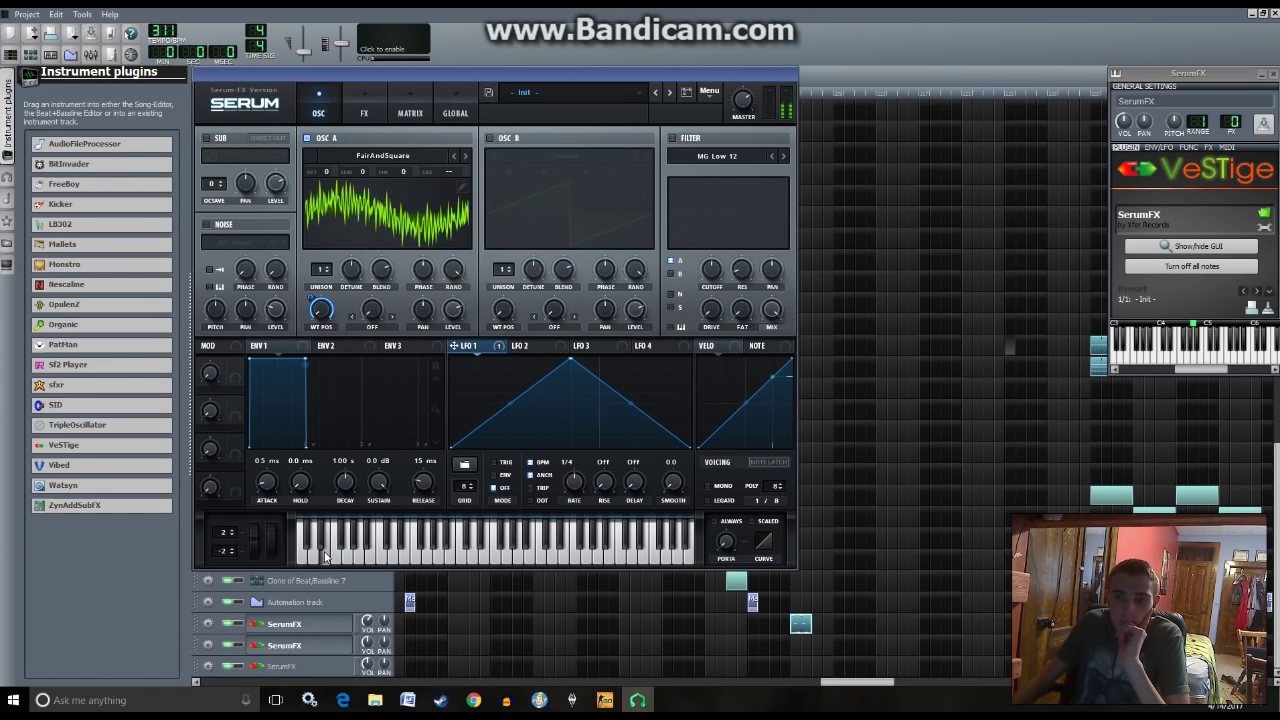
- Lower oscillator A's octave to -1 and audition a low note with the FairAndSquare wavetable
left_click(394, 157)
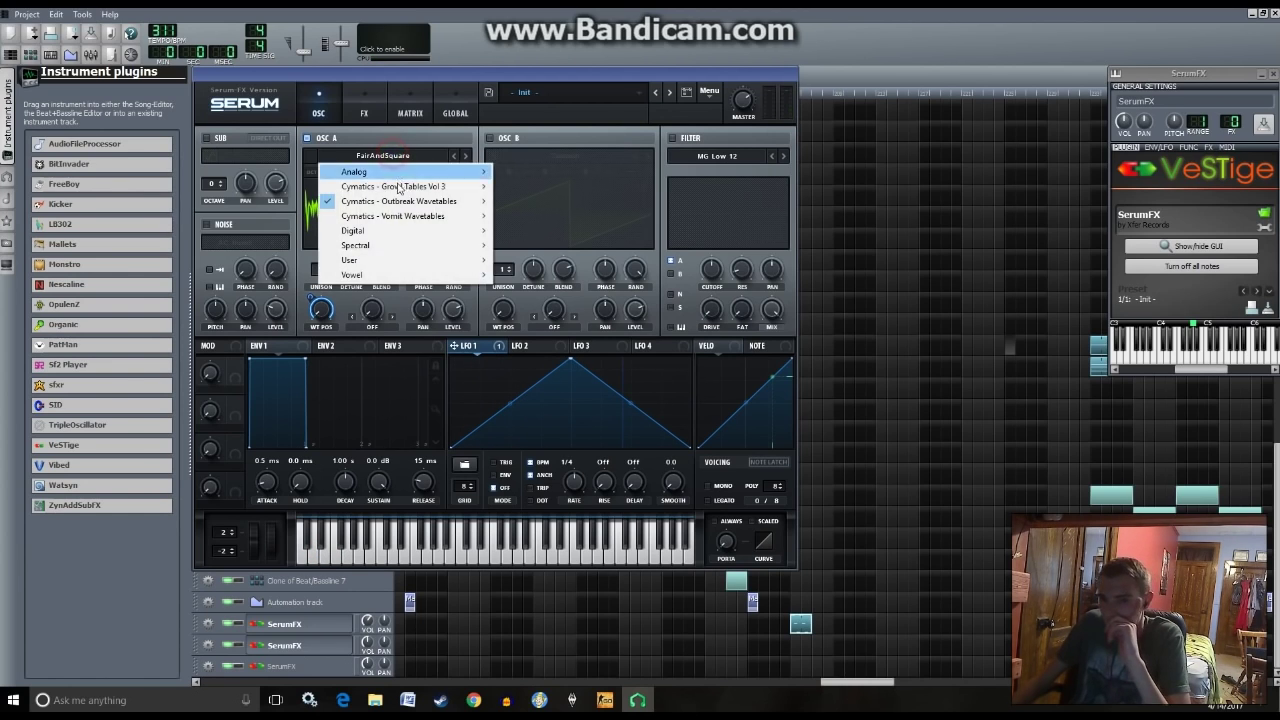
left_click(618, 263)
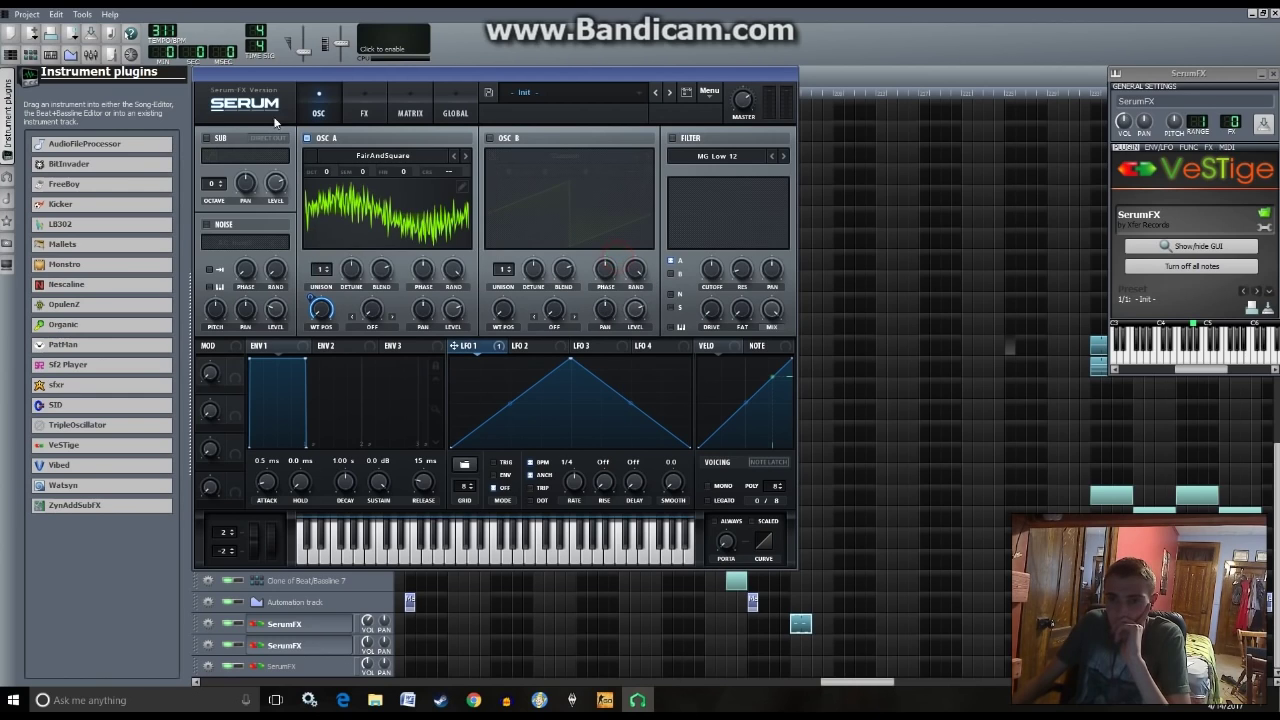
left_click(325, 174)
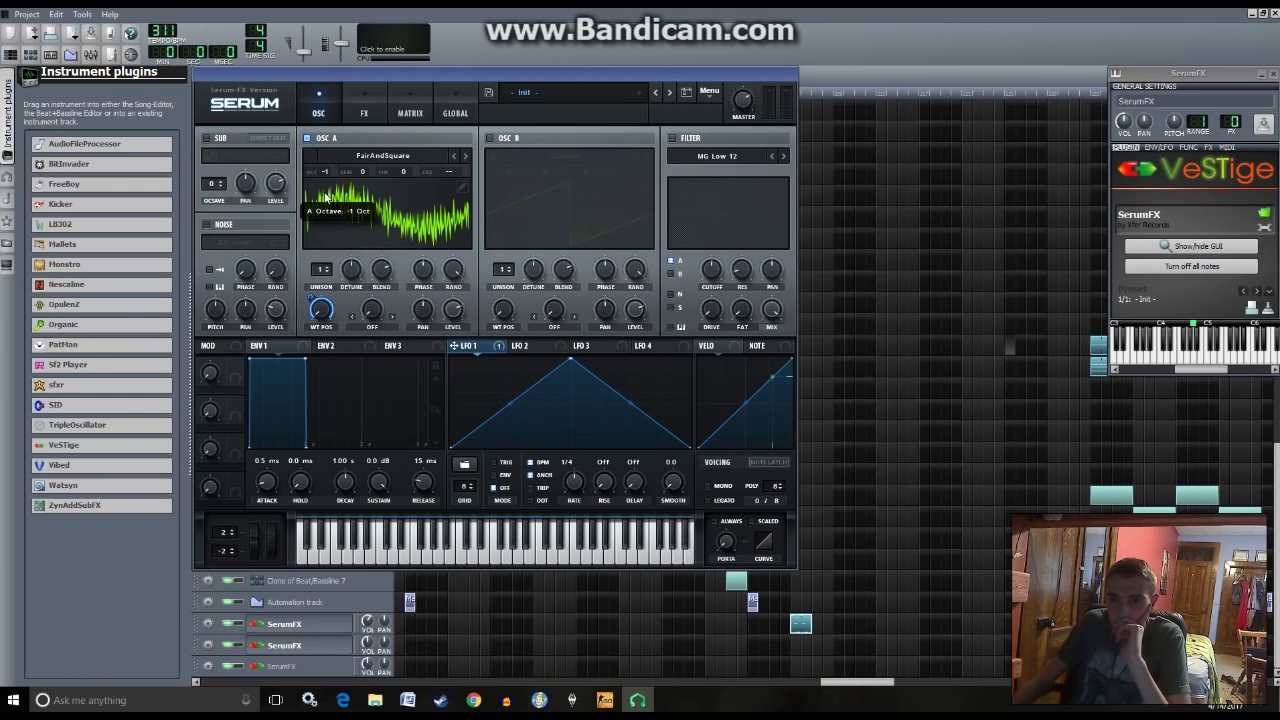
left_click(320, 556)
left_click(320, 556)
- Try the Cymatics Outbreak wavetable Fake Organ in oscillator A and audition it
left_click(383, 157)
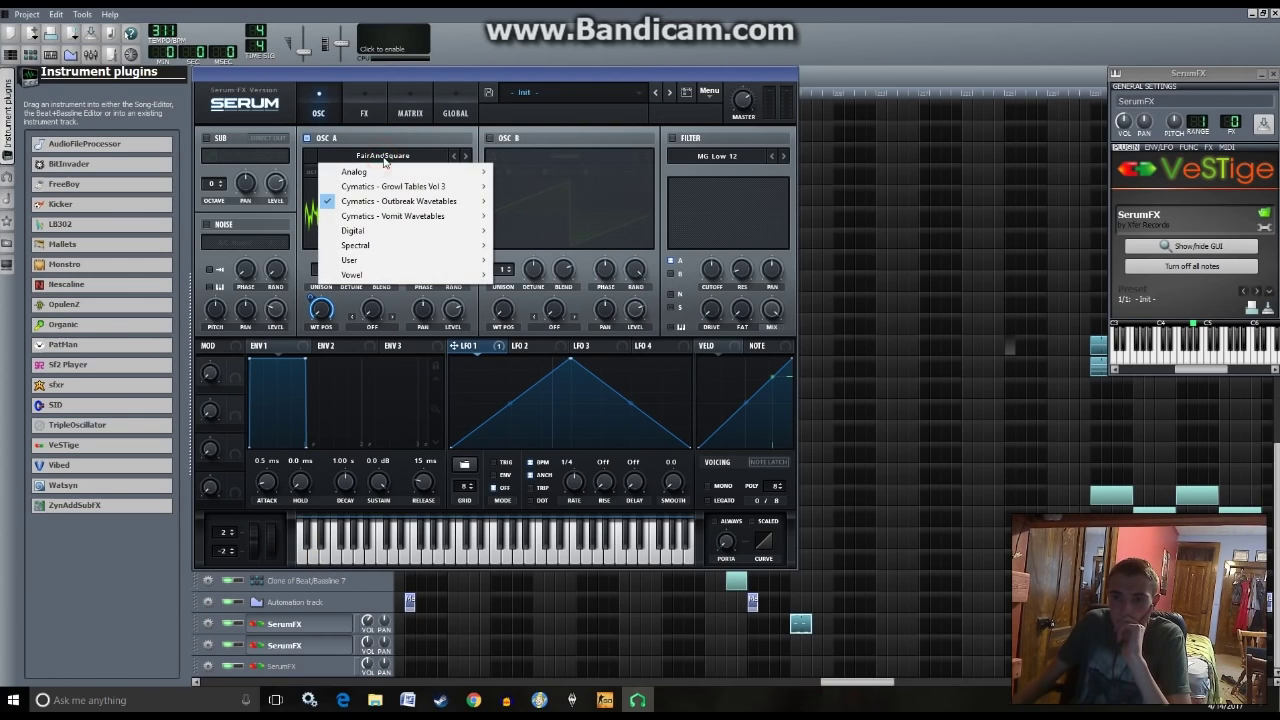
mouse_move(470, 201)
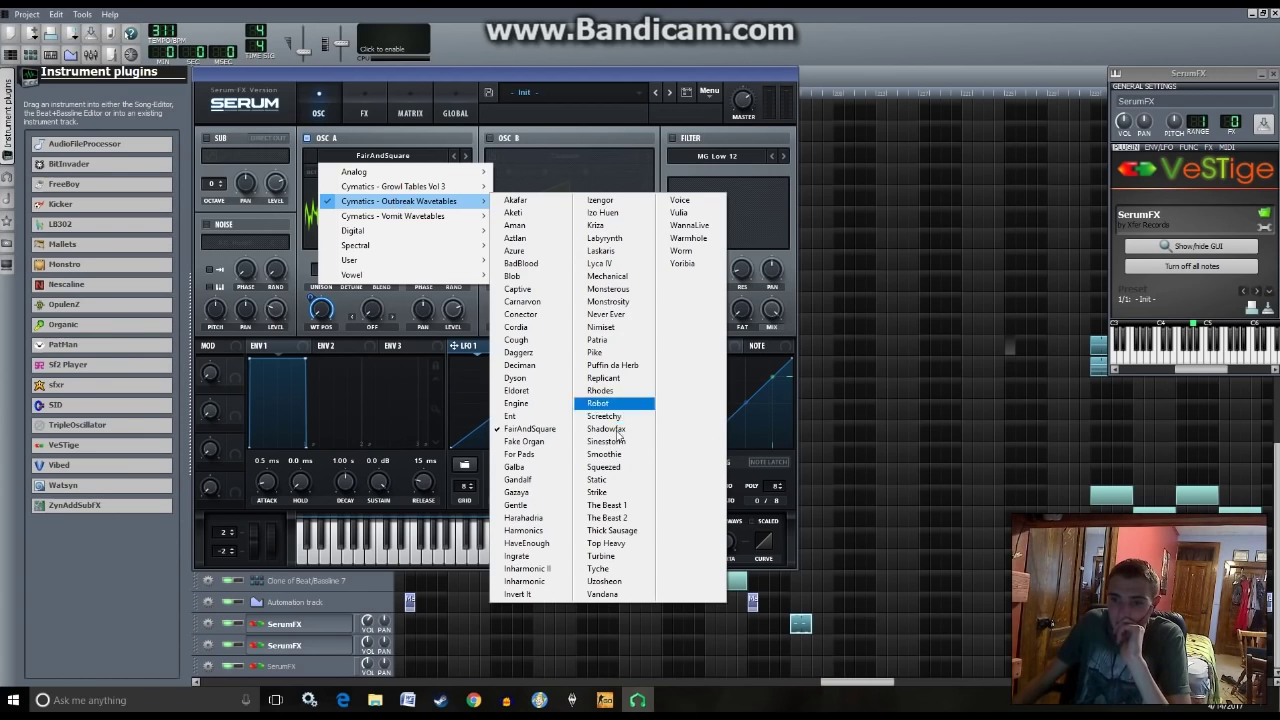
left_click(524, 441)
left_click(320, 558)
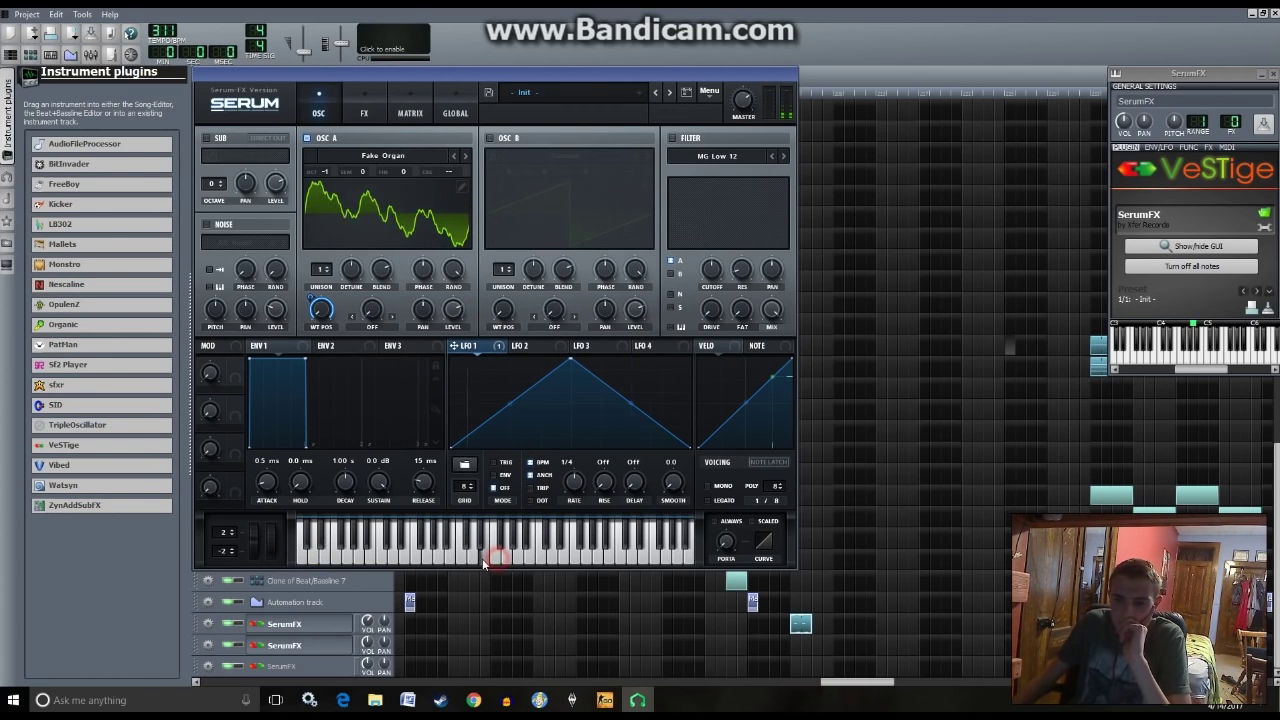
- Try the Outbreak wavetable For Pads in oscillator A and audition it on two notes
left_click(386, 156)
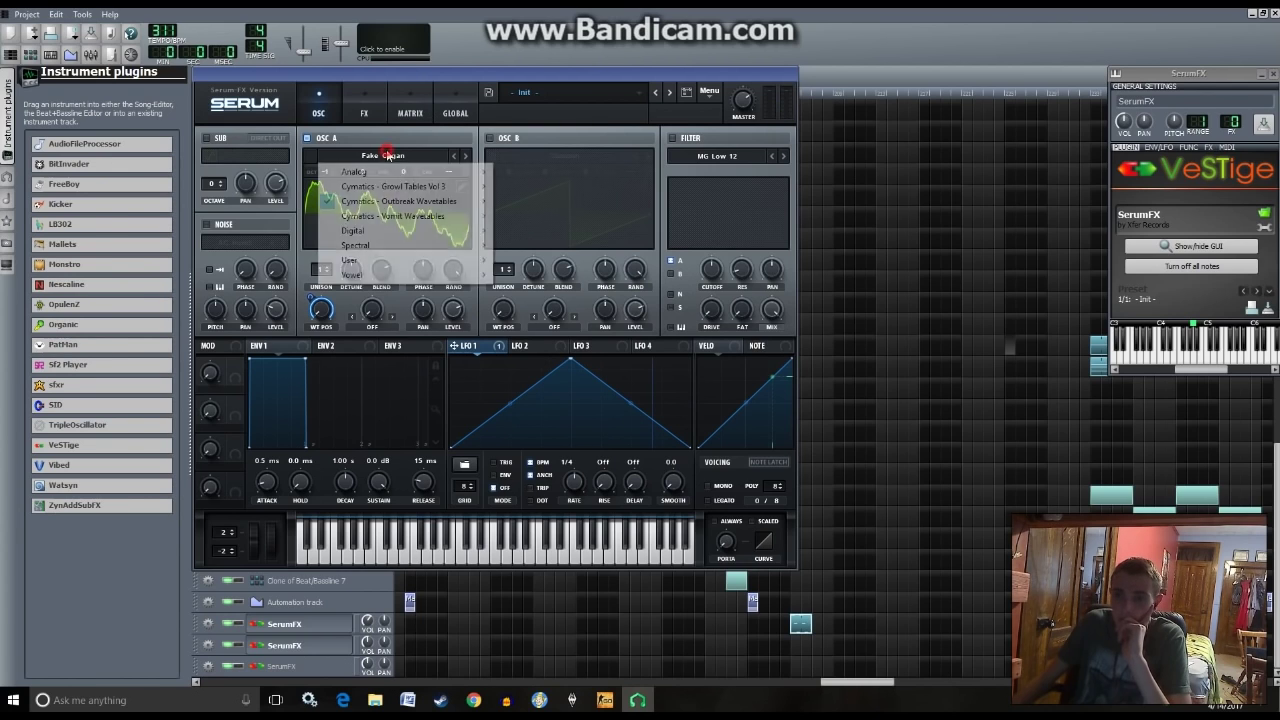
mouse_move(415, 203)
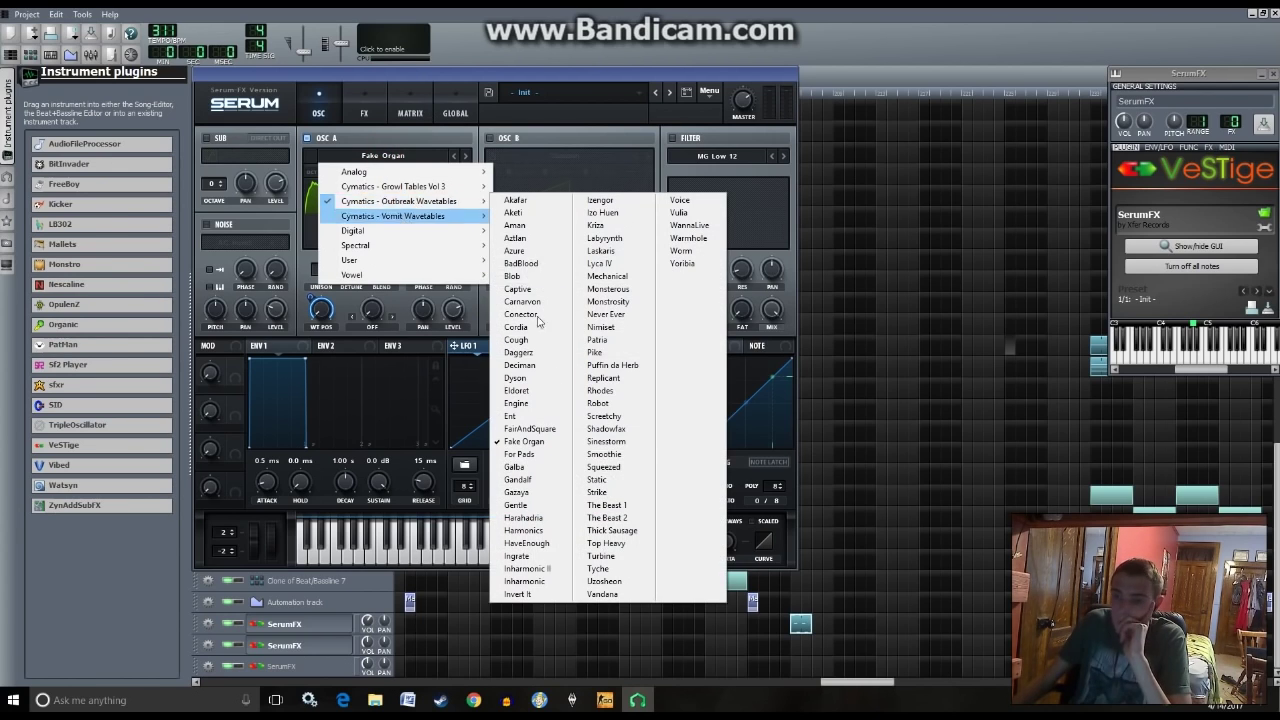
left_click(554, 454)
left_click(487, 560)
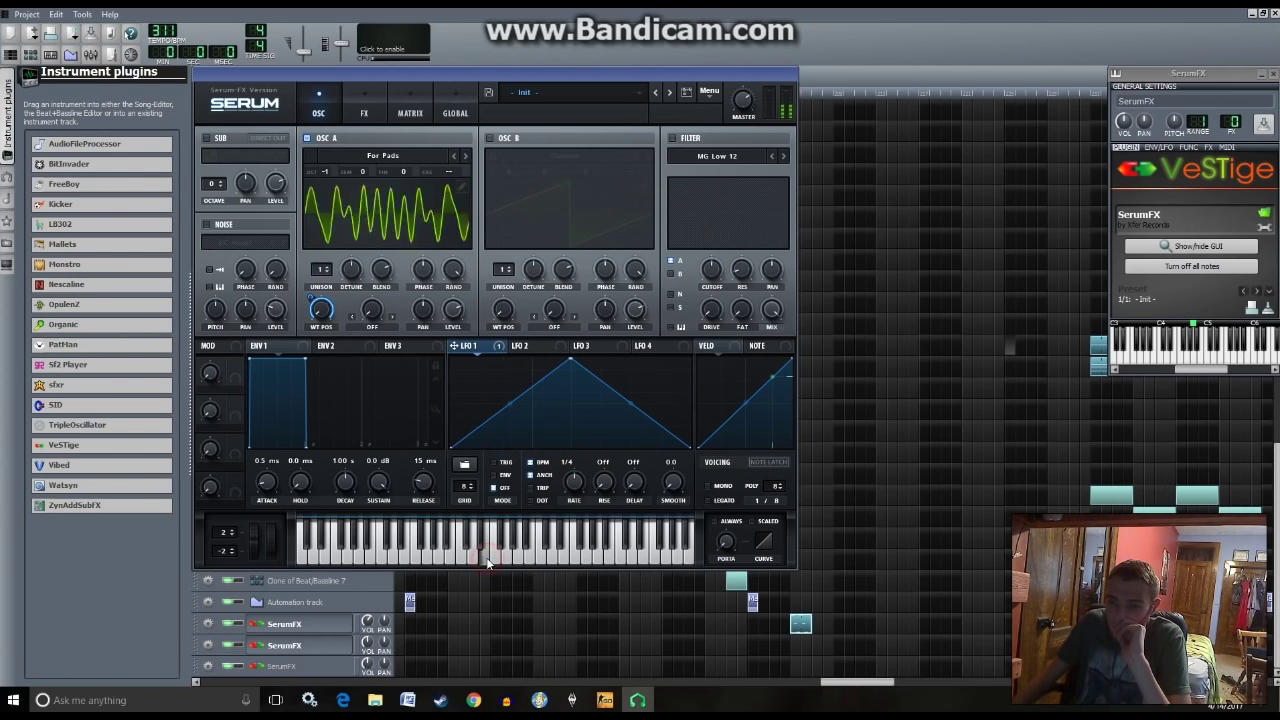
left_click(401, 563)
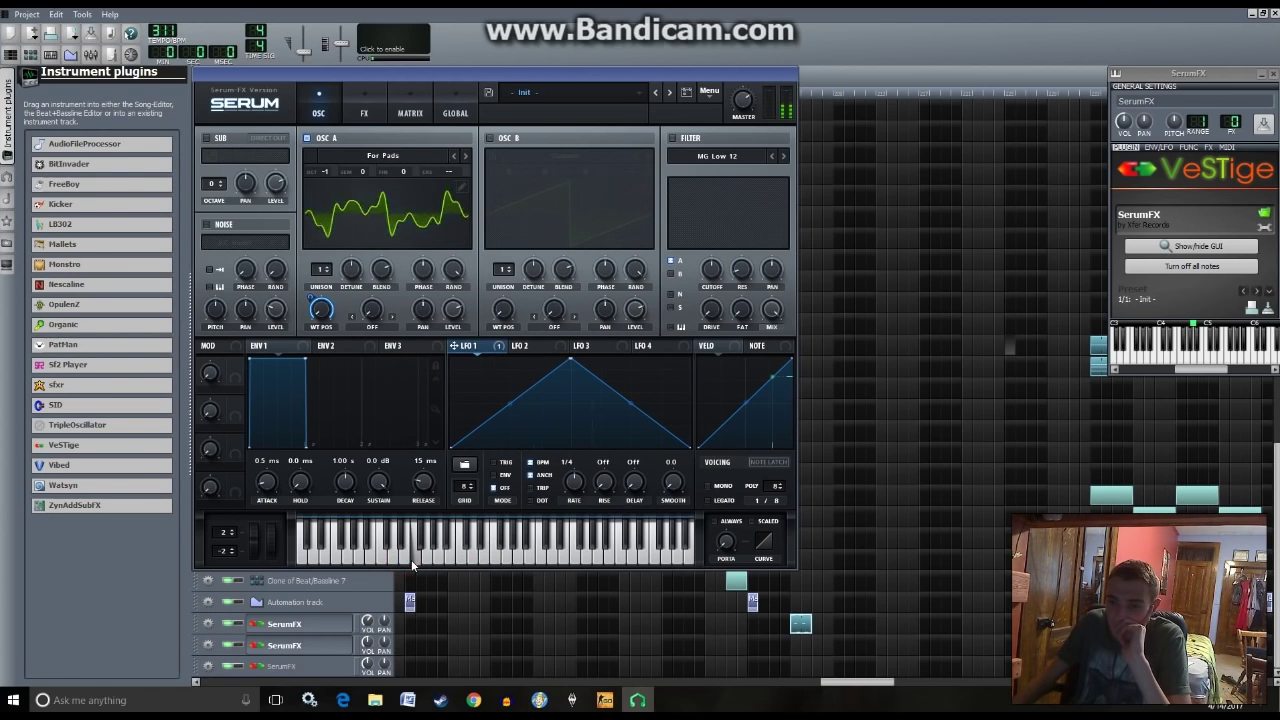
- Try the Outbreak wavetable Engine in oscillator A and audition it on a range of low and middle notes
left_click(396, 156)
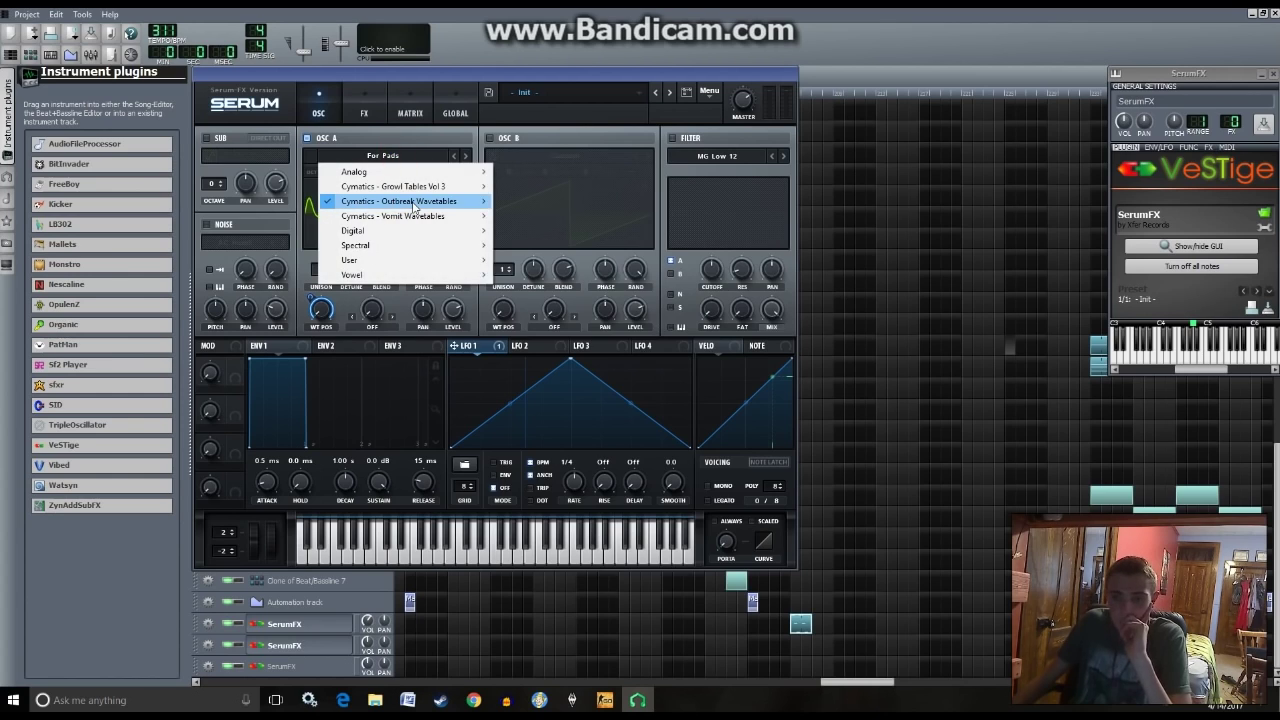
mouse_move(414, 204)
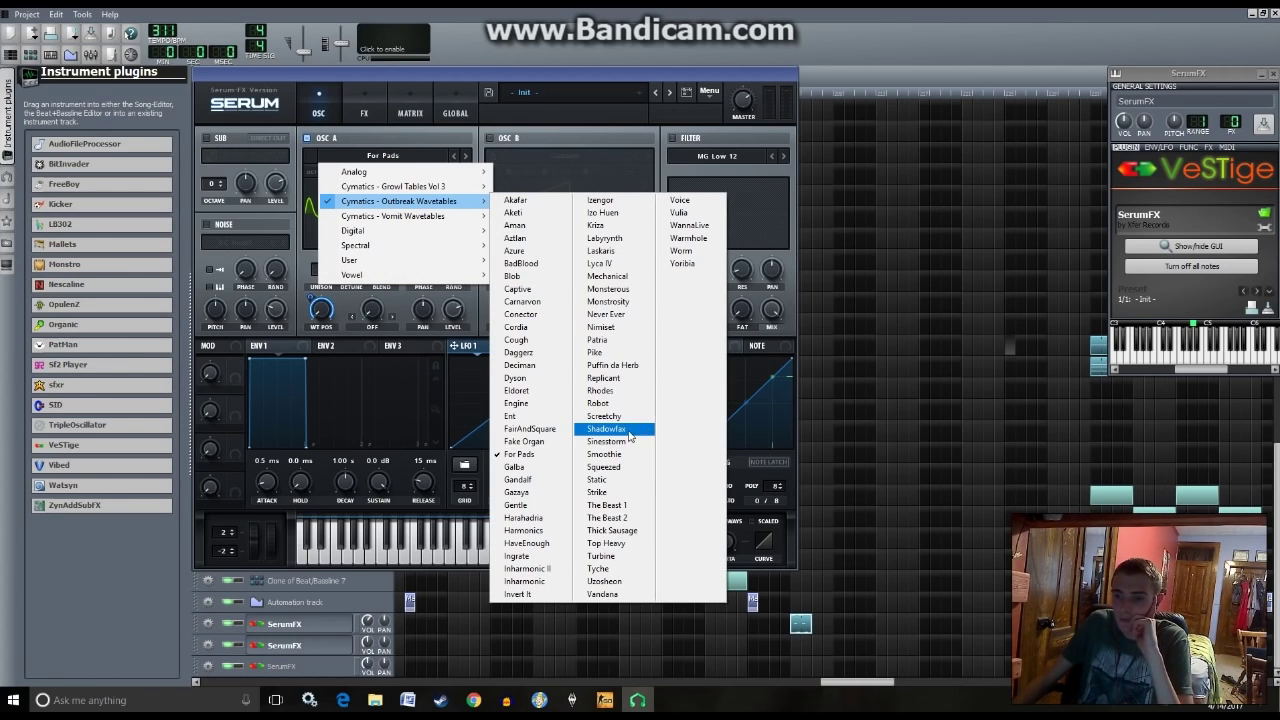
left_click(516, 403)
left_click(482, 553)
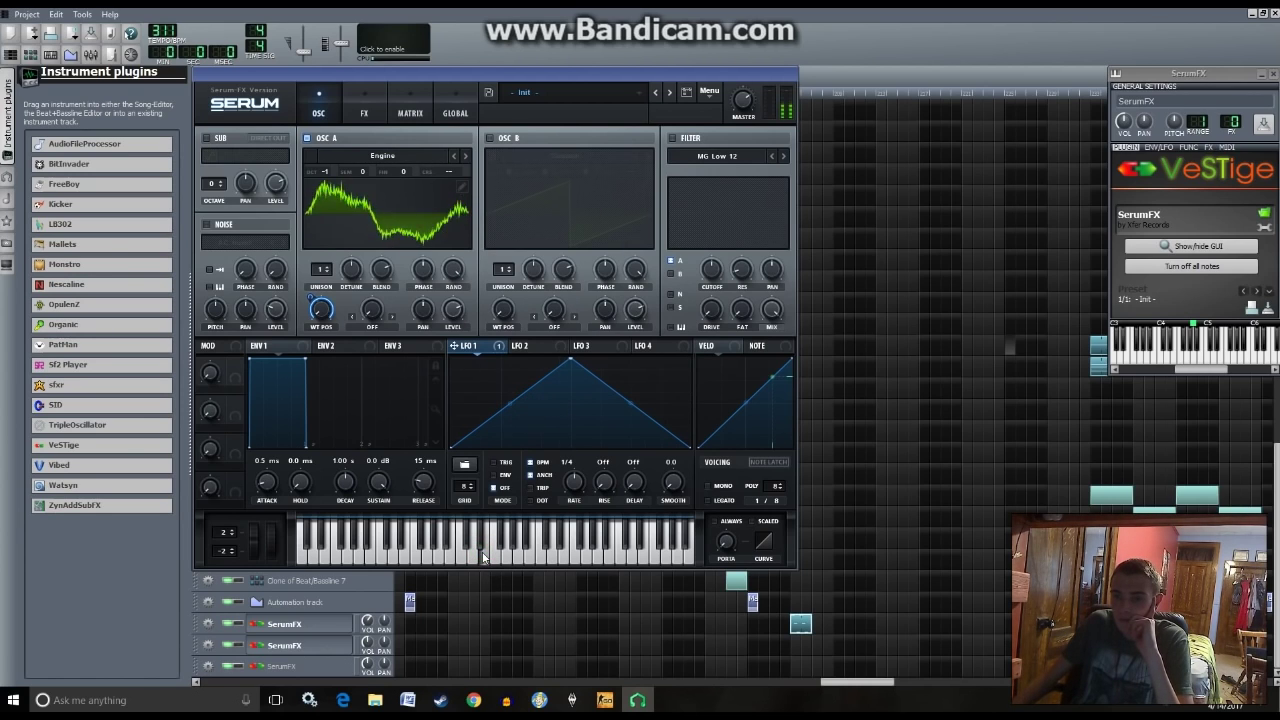
left_click(406, 553)
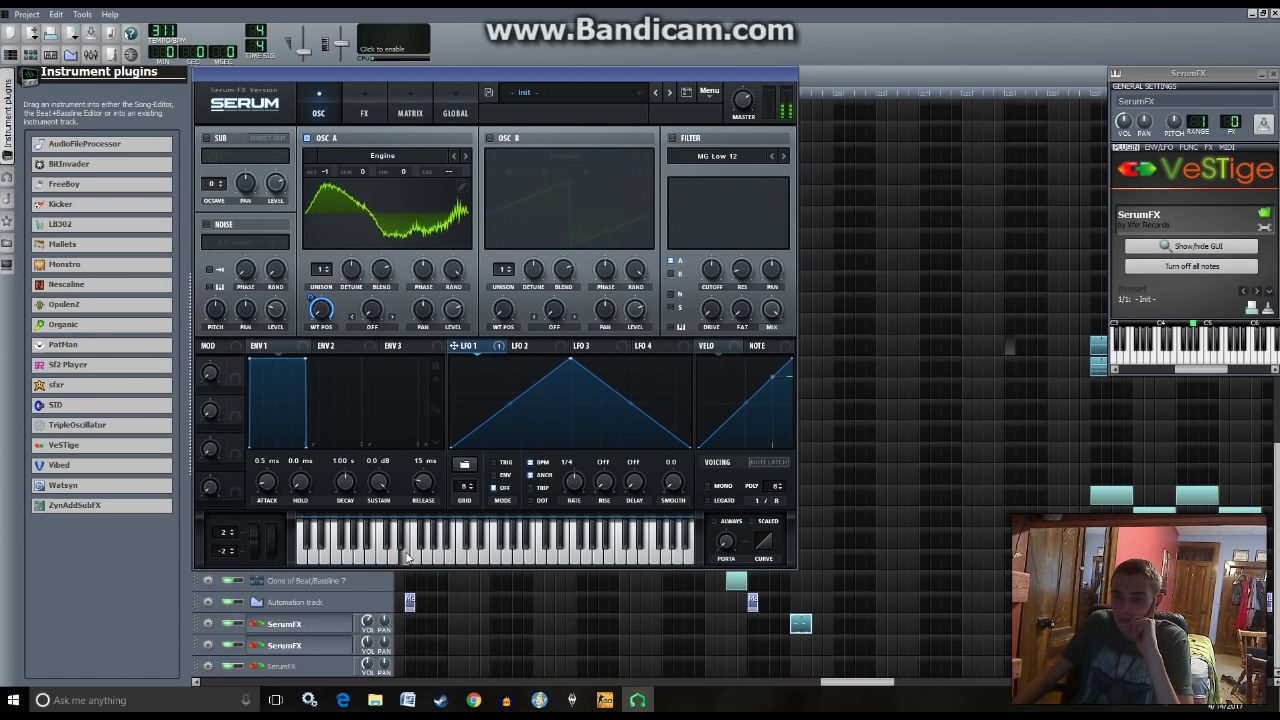
left_click(416, 545)
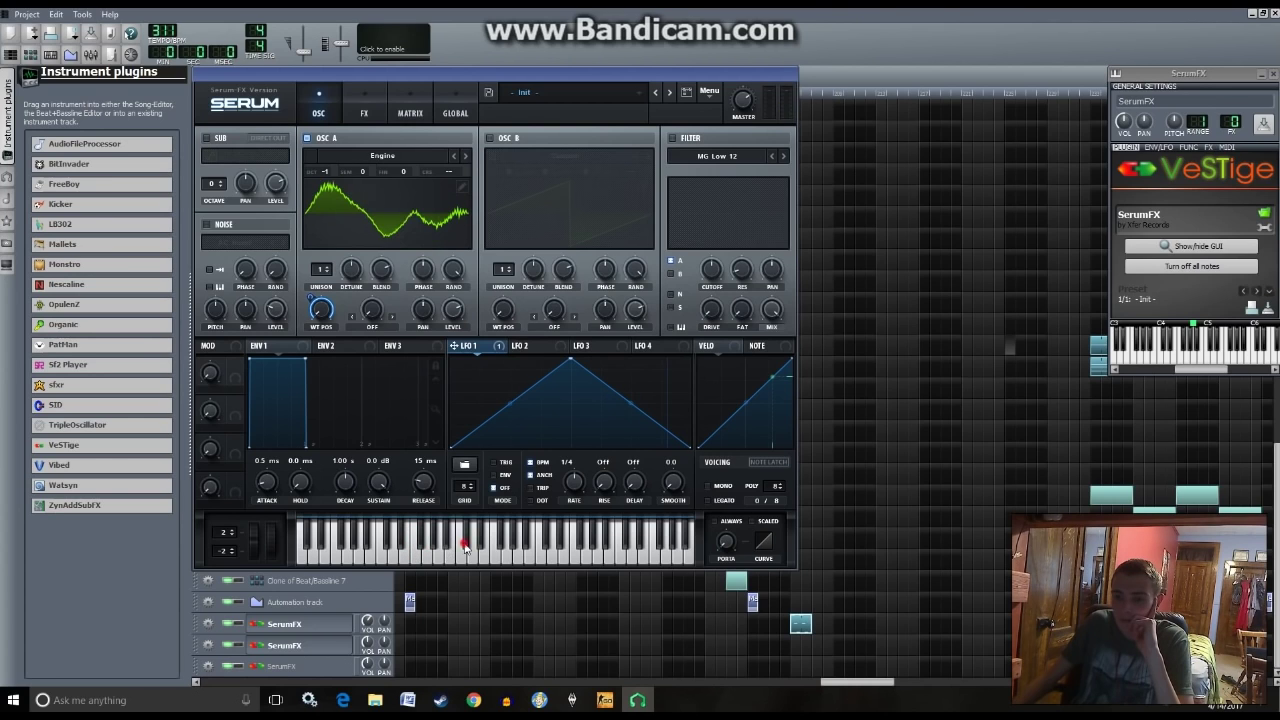
left_click(433, 543)
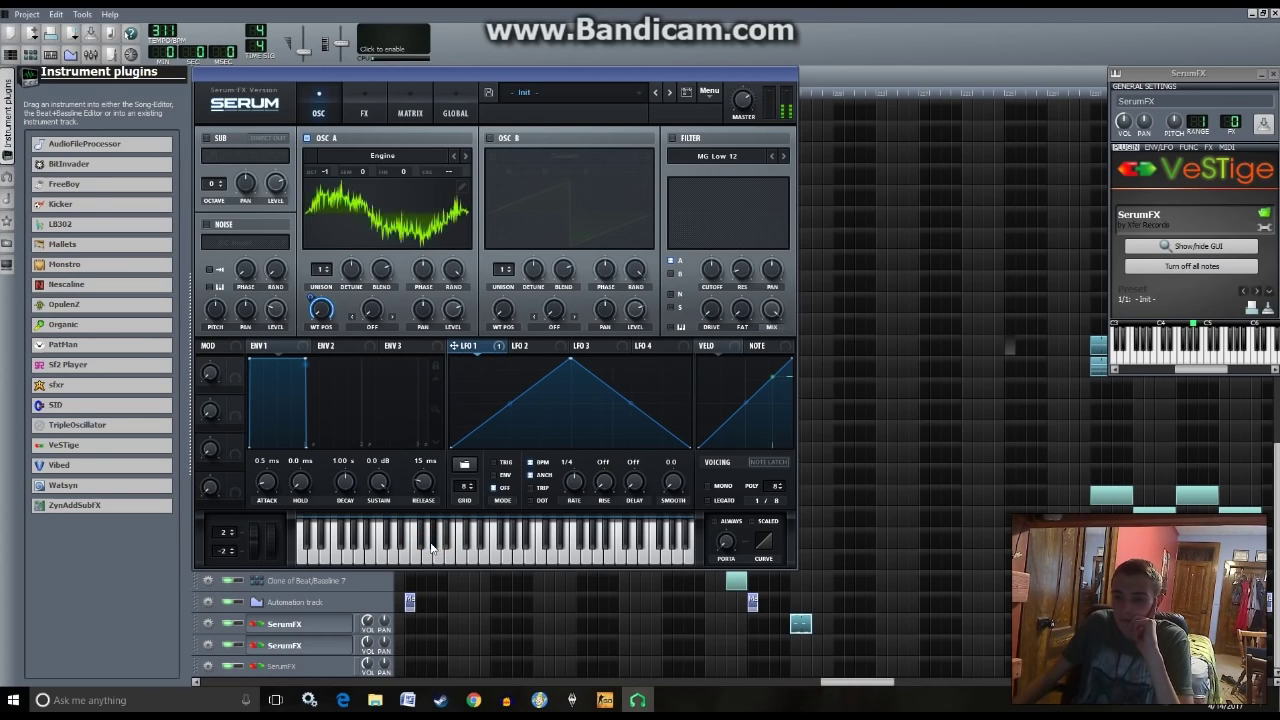
left_click(401, 548)
left_click(450, 552)
left_click(463, 540)
left_click(385, 536)
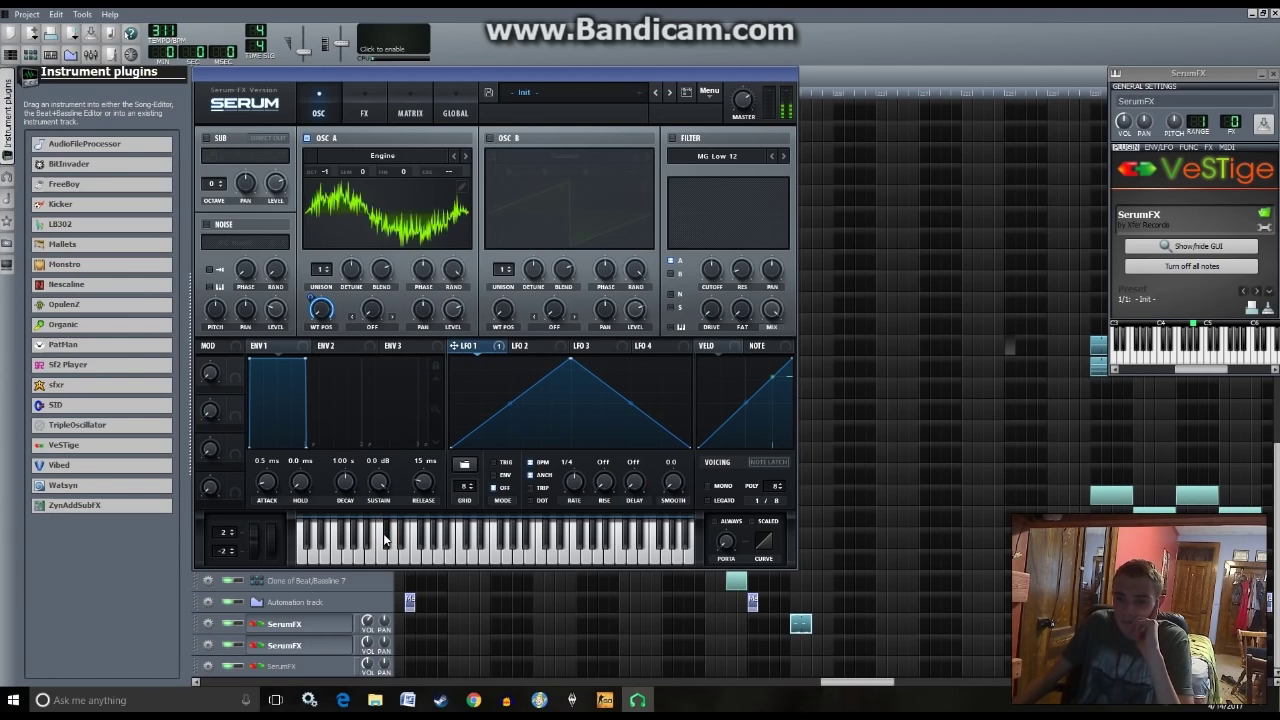
- Try the Outbreak wavetable Never Ever in oscillator A and audition it
left_click(388, 156)
mouse_move(408, 205)
left_click(608, 314)
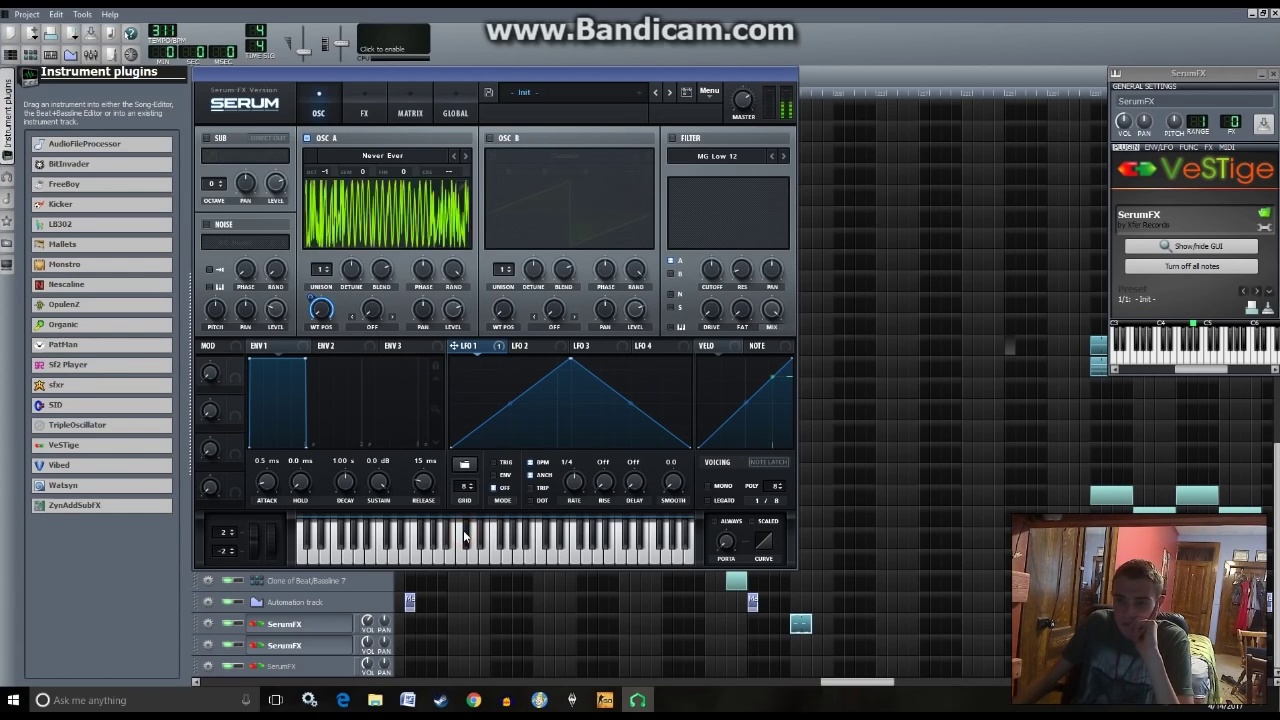
left_click(389, 535)
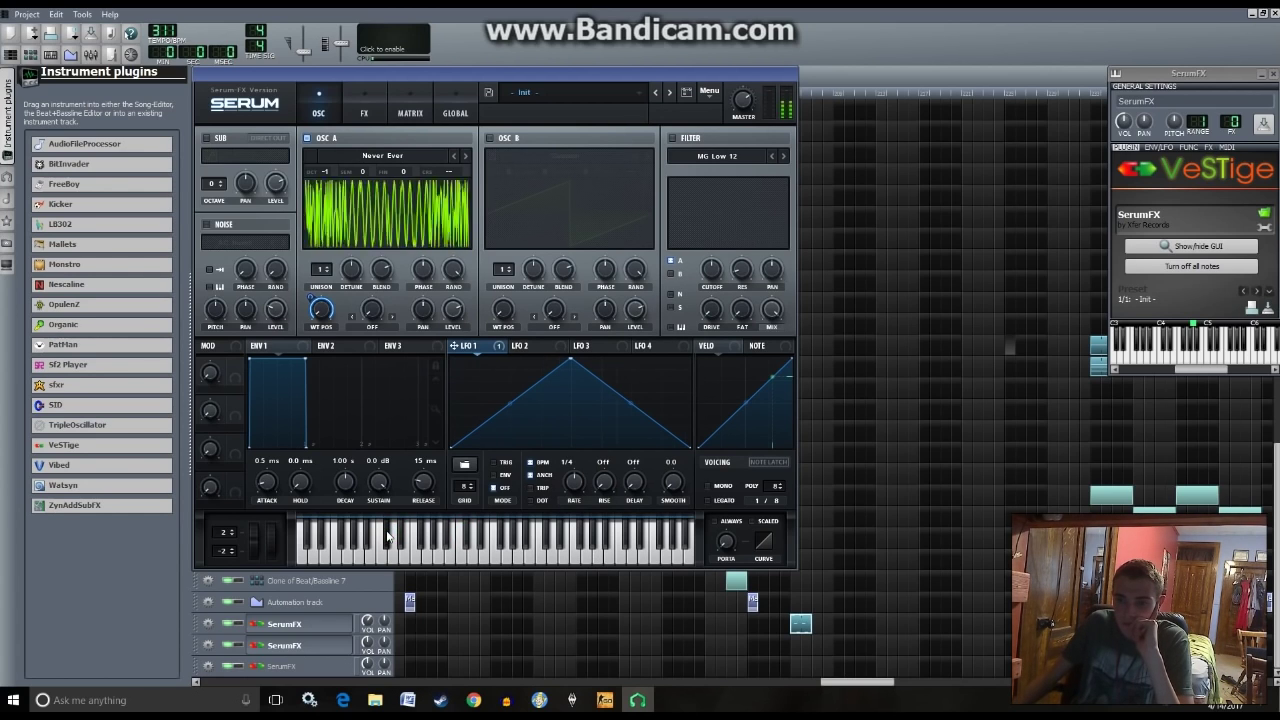
- Try the Outbreak wavetable Laskaris in oscillator A and audition it on several notes
left_click(388, 155)
mouse_move(420, 201)
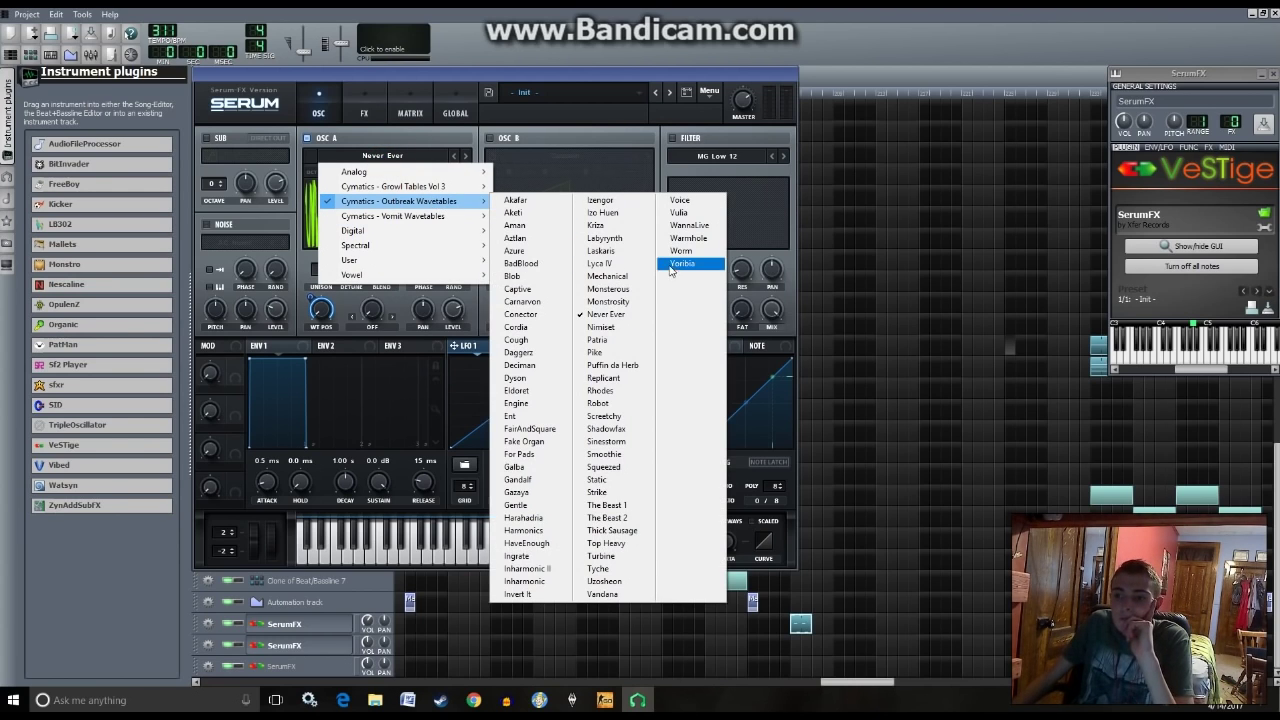
left_click(604, 250)
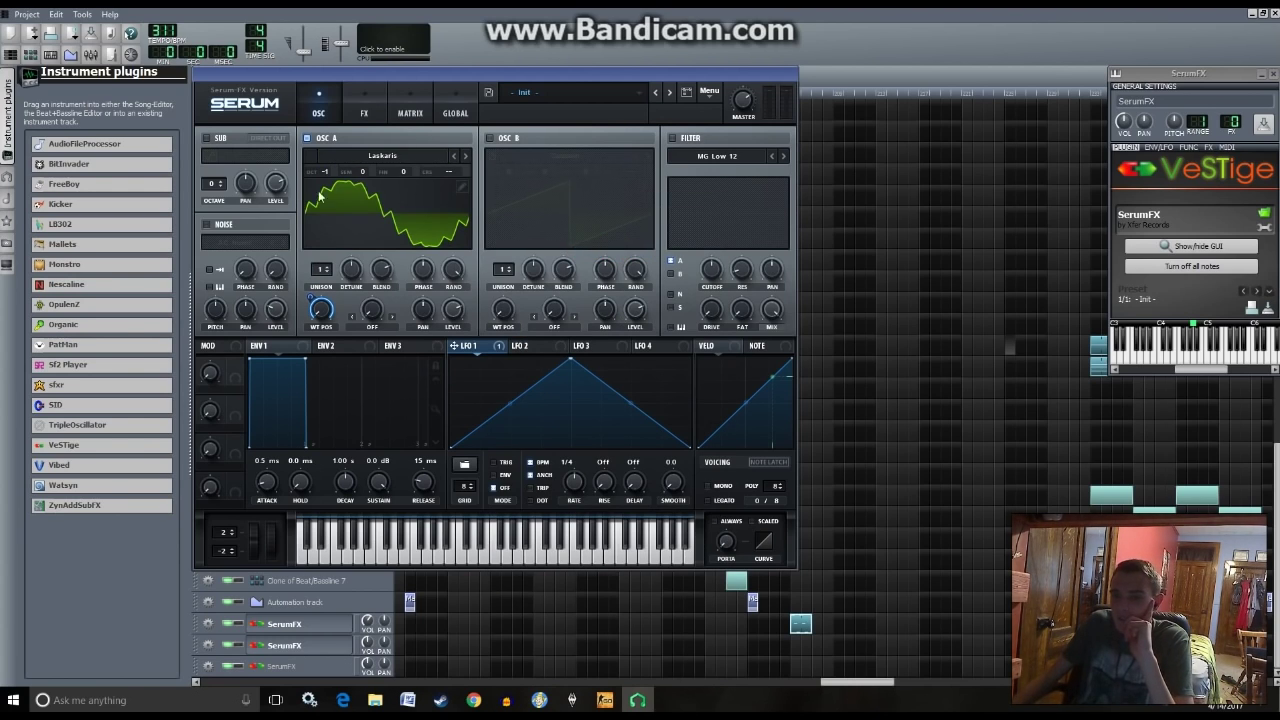
left_click(407, 553)
left_click(465, 541)
left_click(389, 545)
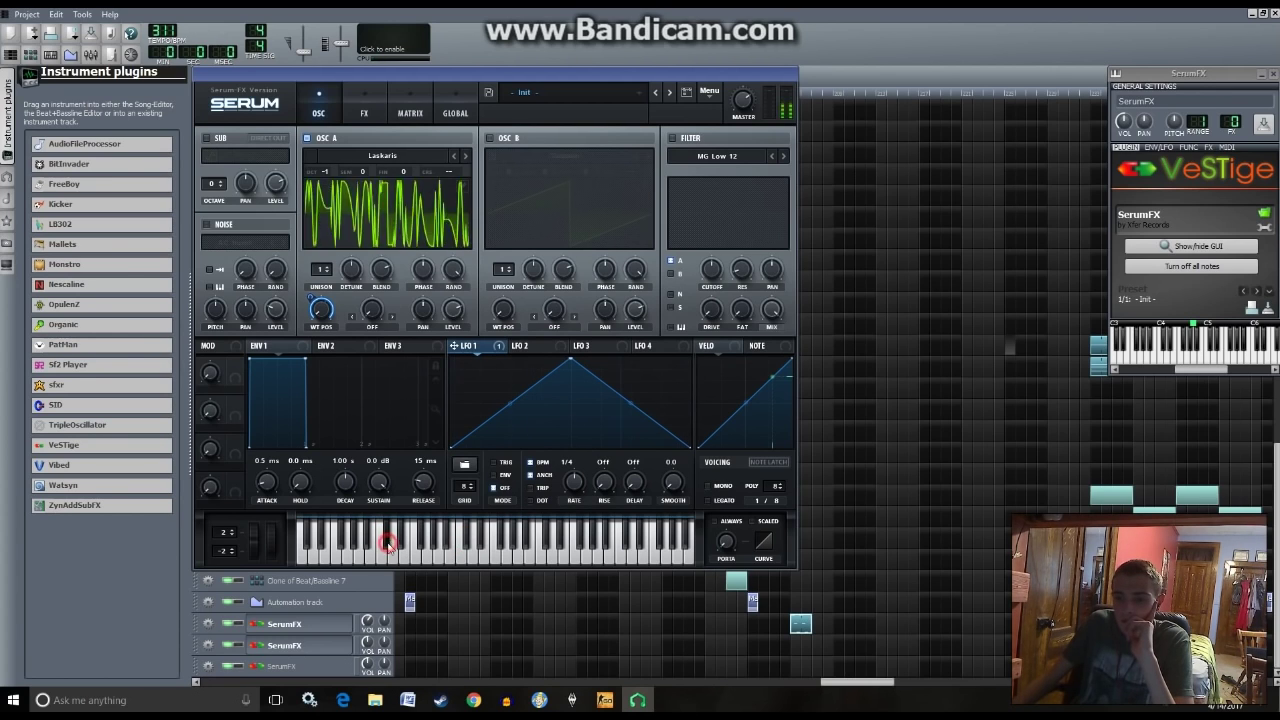
- Try the Outbreak wavetable Robot in oscillator A and audition it
left_click(413, 165)
mouse_move(433, 201)
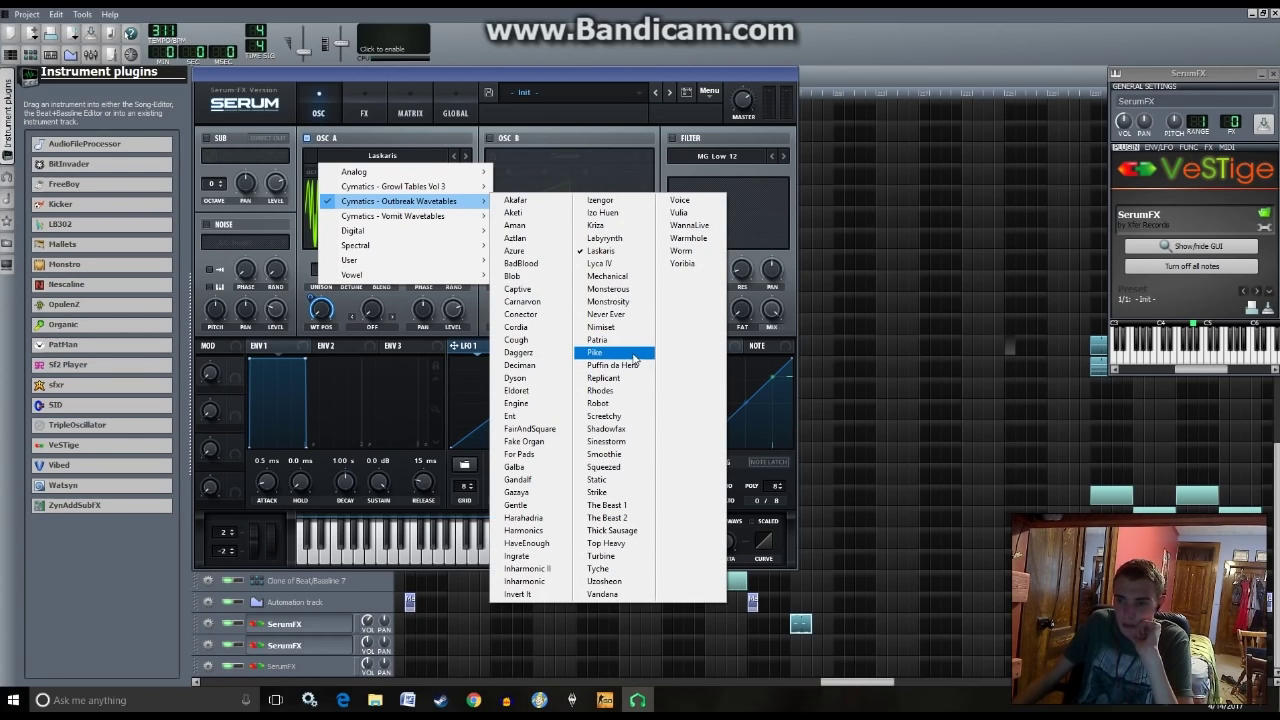
left_click(620, 403)
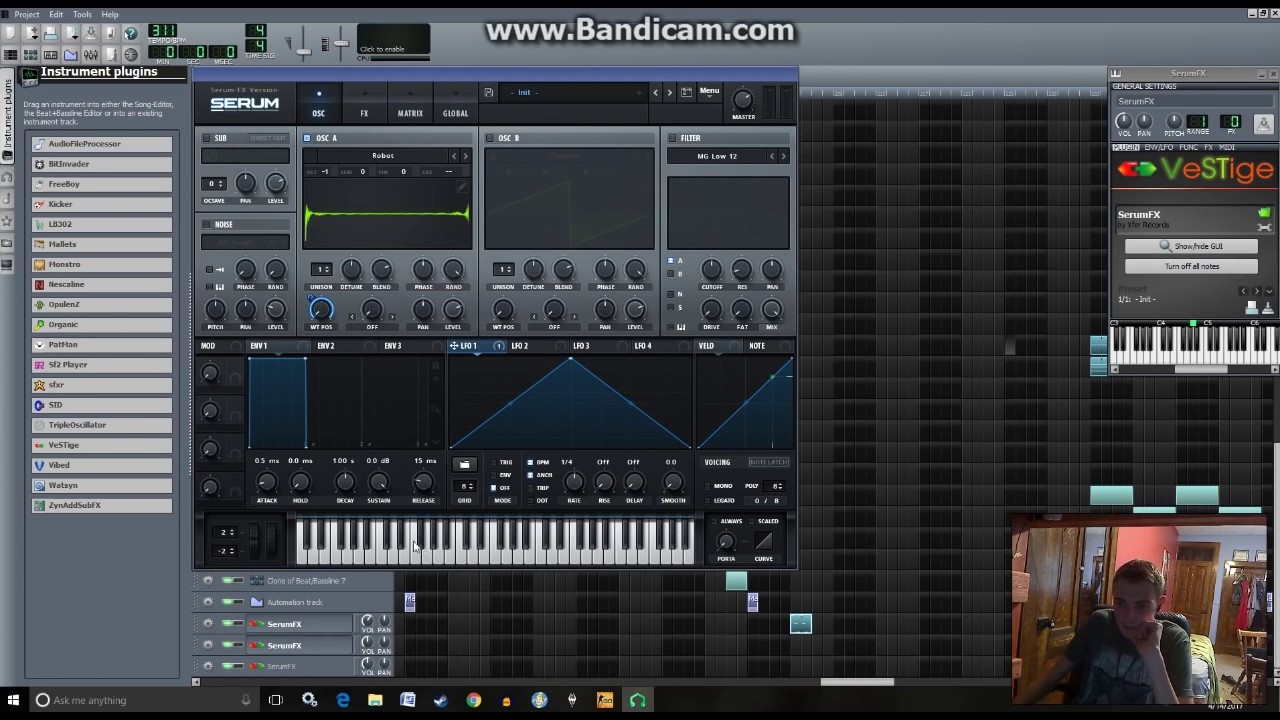
left_click(465, 541)
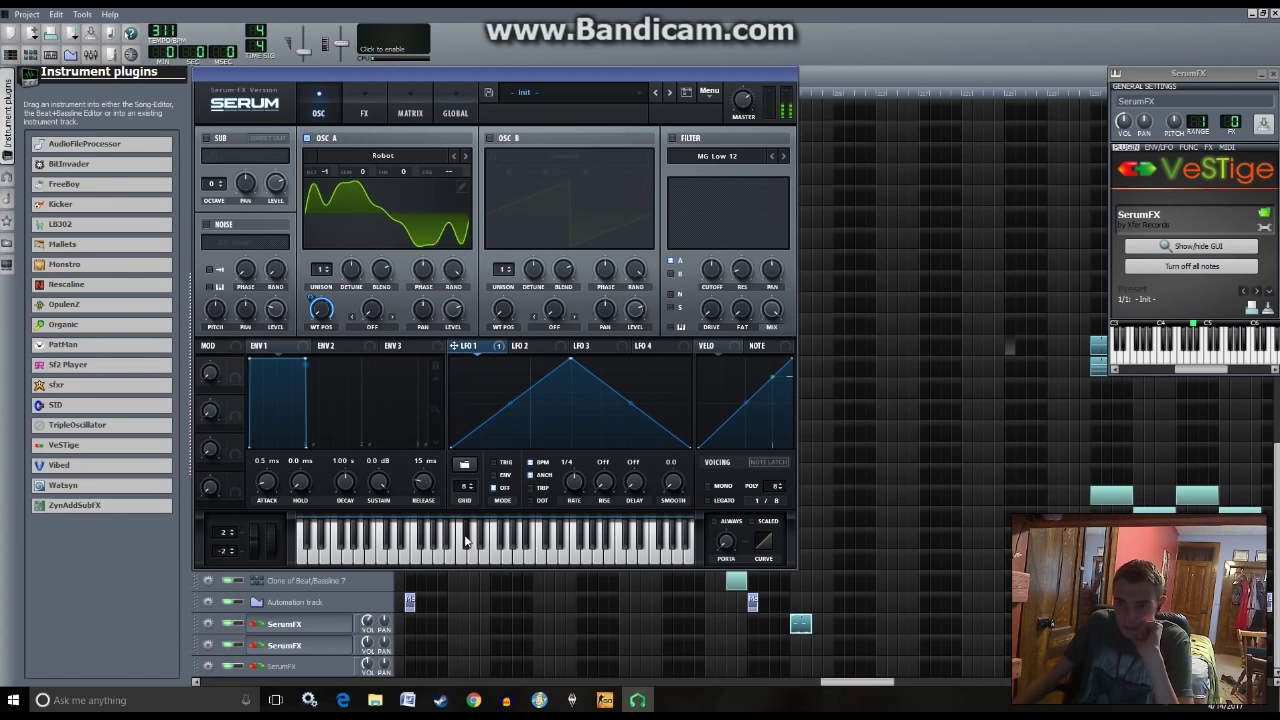
- Load the Outbreak wavetable Monsterous into oscillator A and audition it on two notes
left_click(409, 157)
mouse_move(428, 207)
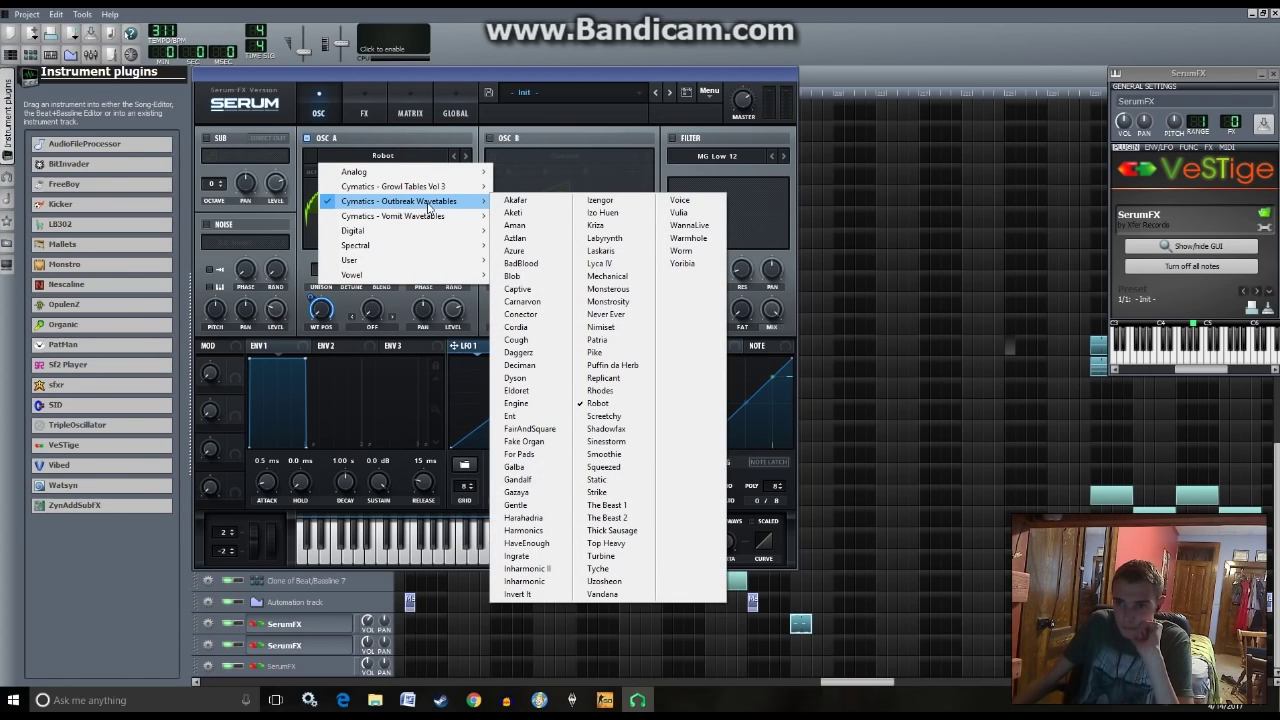
left_click(608, 288)
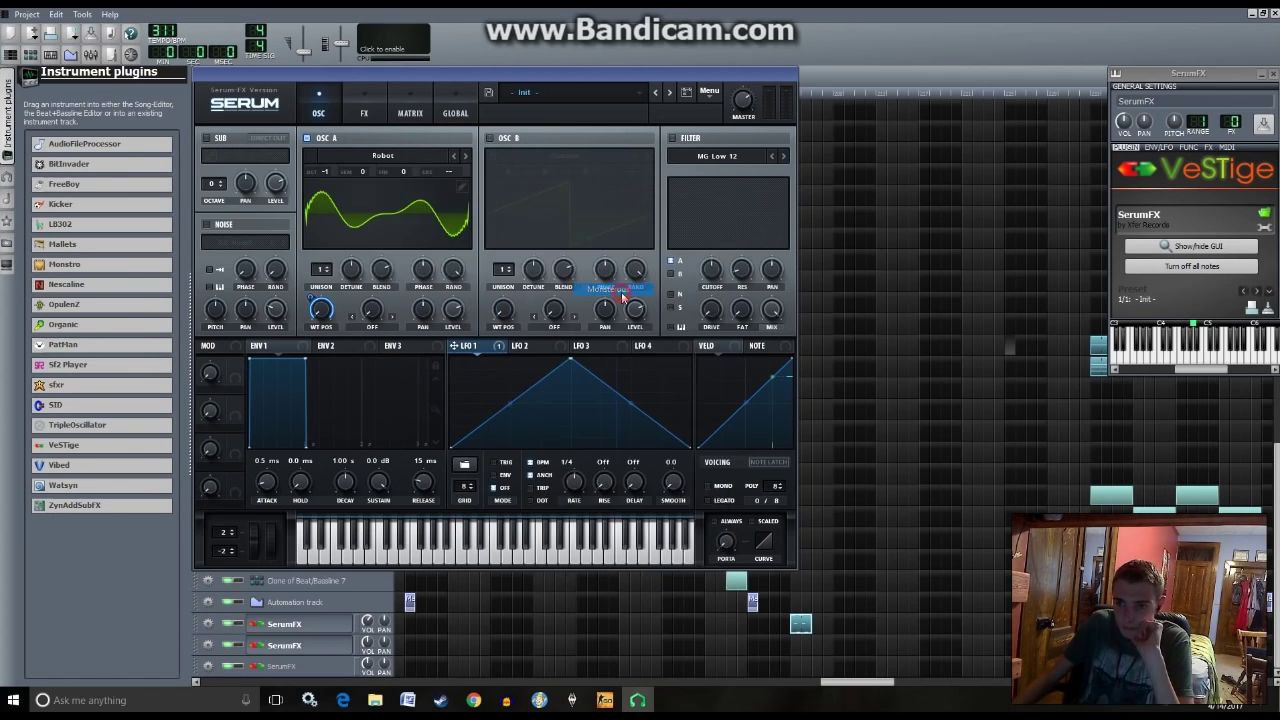
left_click(462, 541)
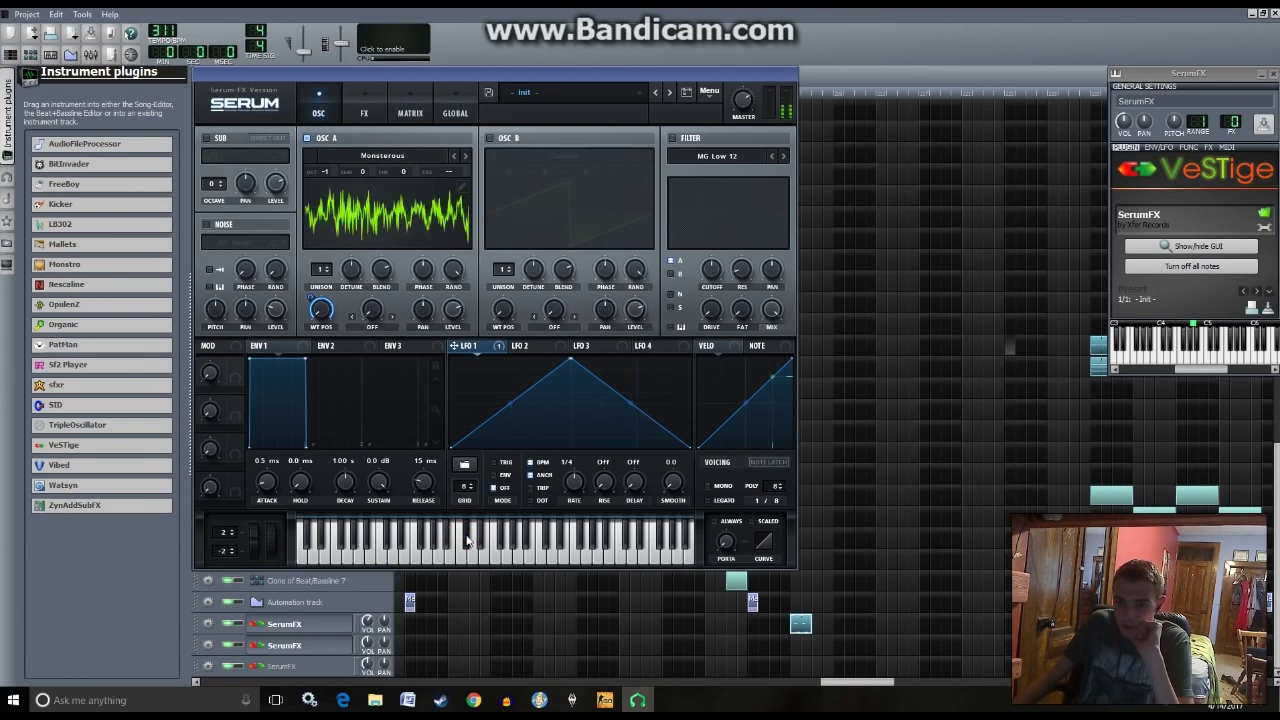
left_click(388, 538)
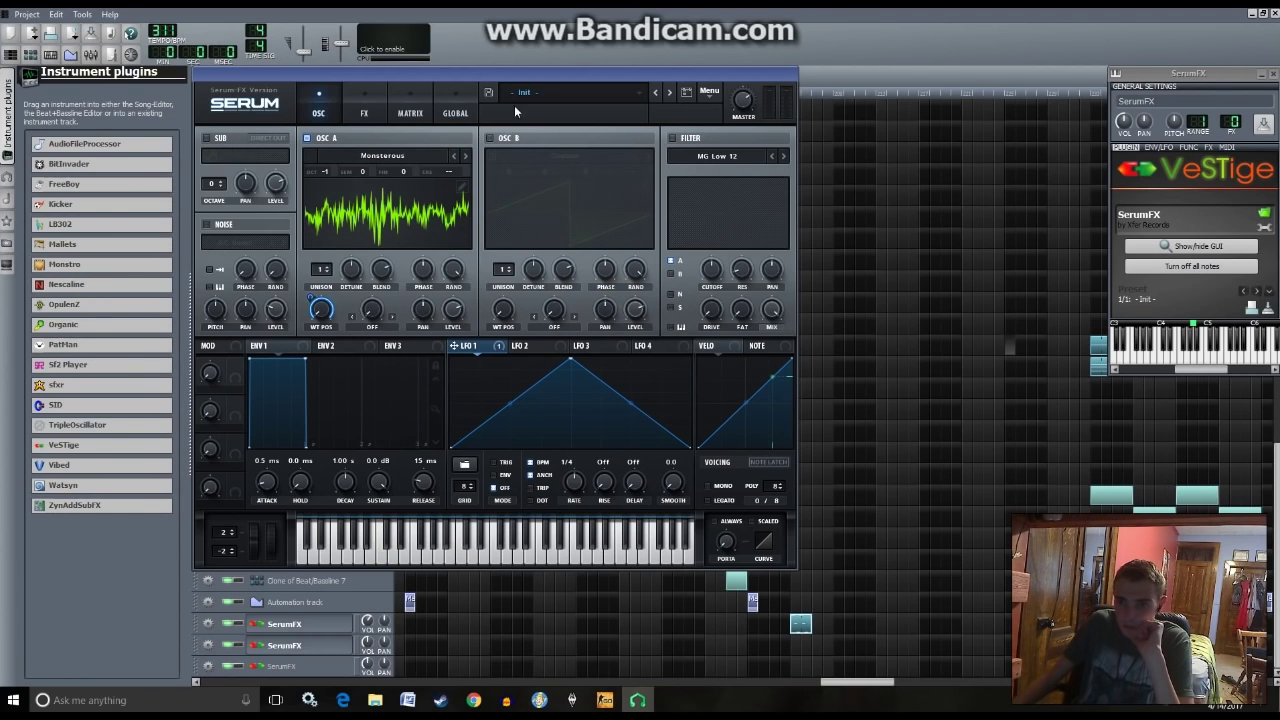
- Enable oscillator B with its octave at -1 and lower its volume to about 53%
left_click(493, 141)
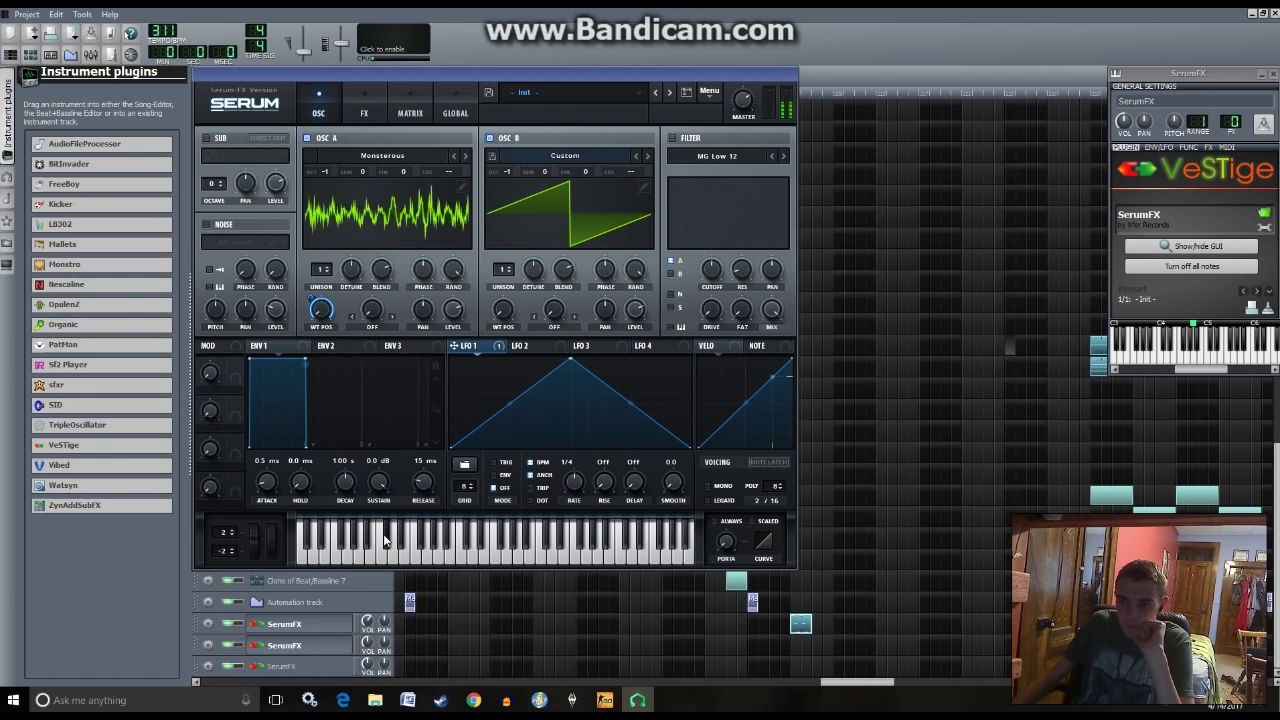
mouse_move(634, 318)
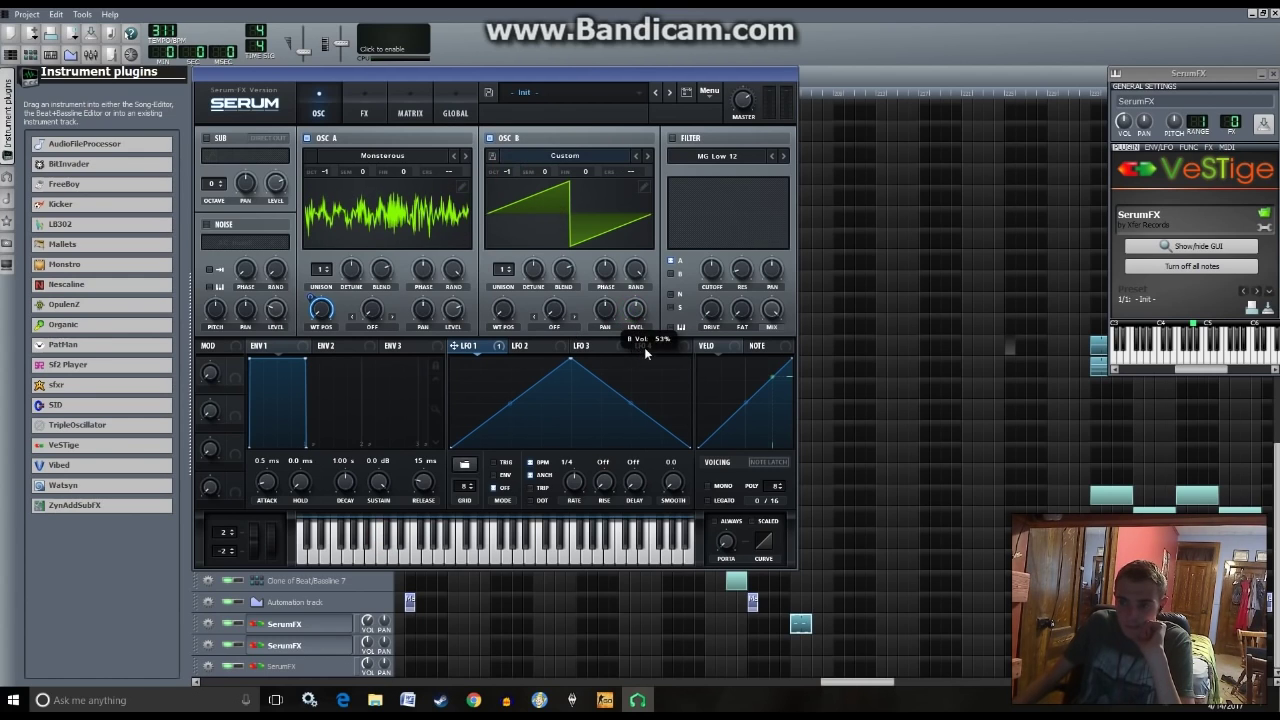
- Enable the MG Low 12 filter for oscillator B only and audition the patch on a low note
left_click(673, 139)
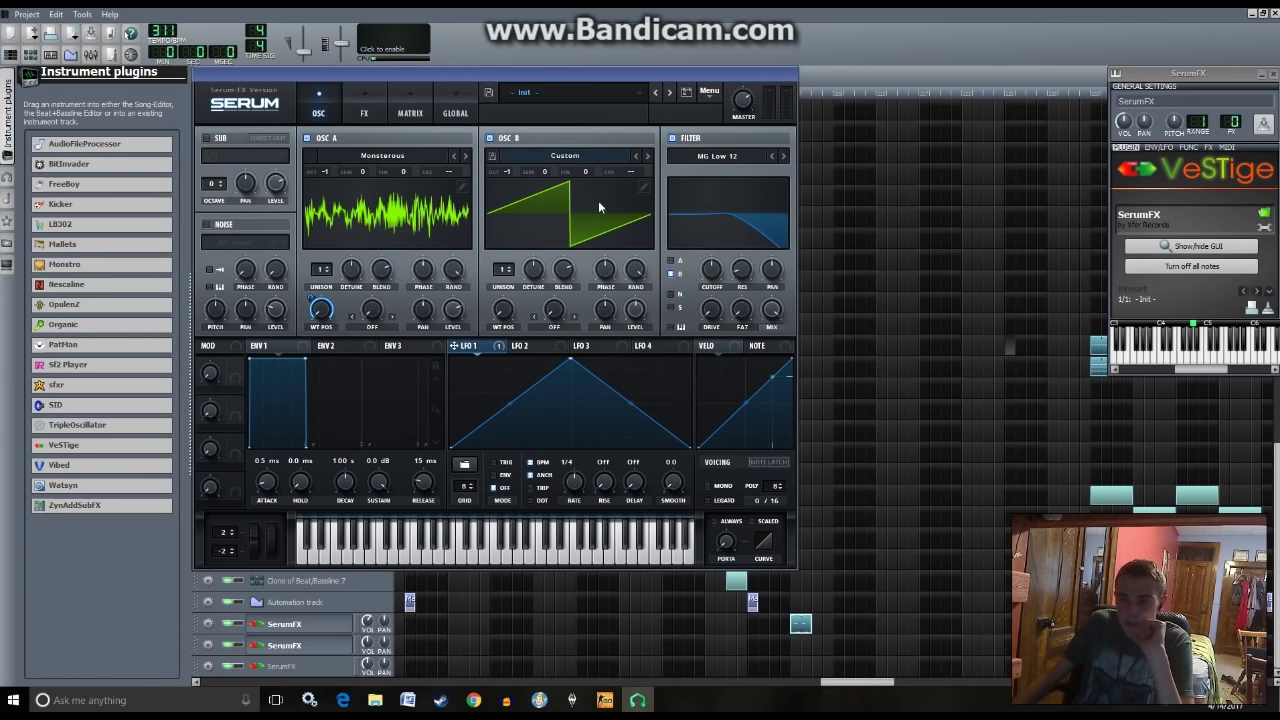
left_click(386, 540)
left_click_drag(388, 537, 378, 538)
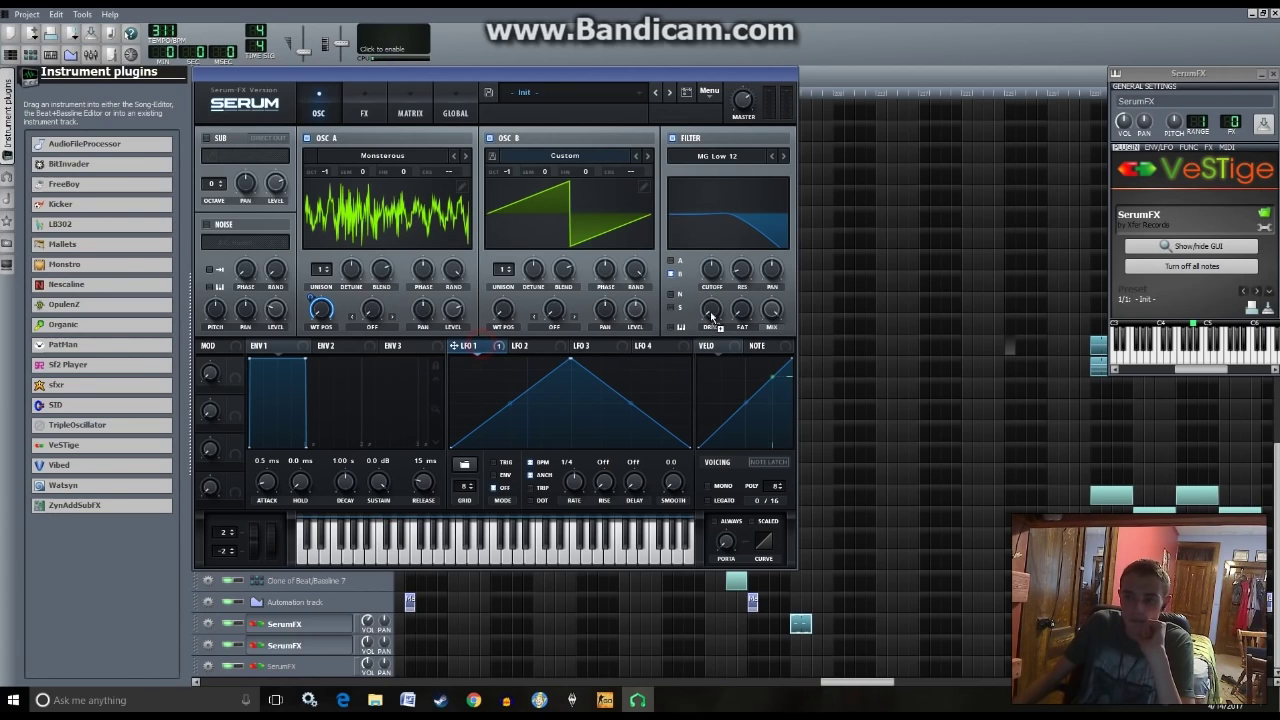
- Modulate the filter cutoff with LFO 1 around 2489 Hz and turn off oscillator A to isolate oscillator B
left_click_drag(710, 272, 709, 270)
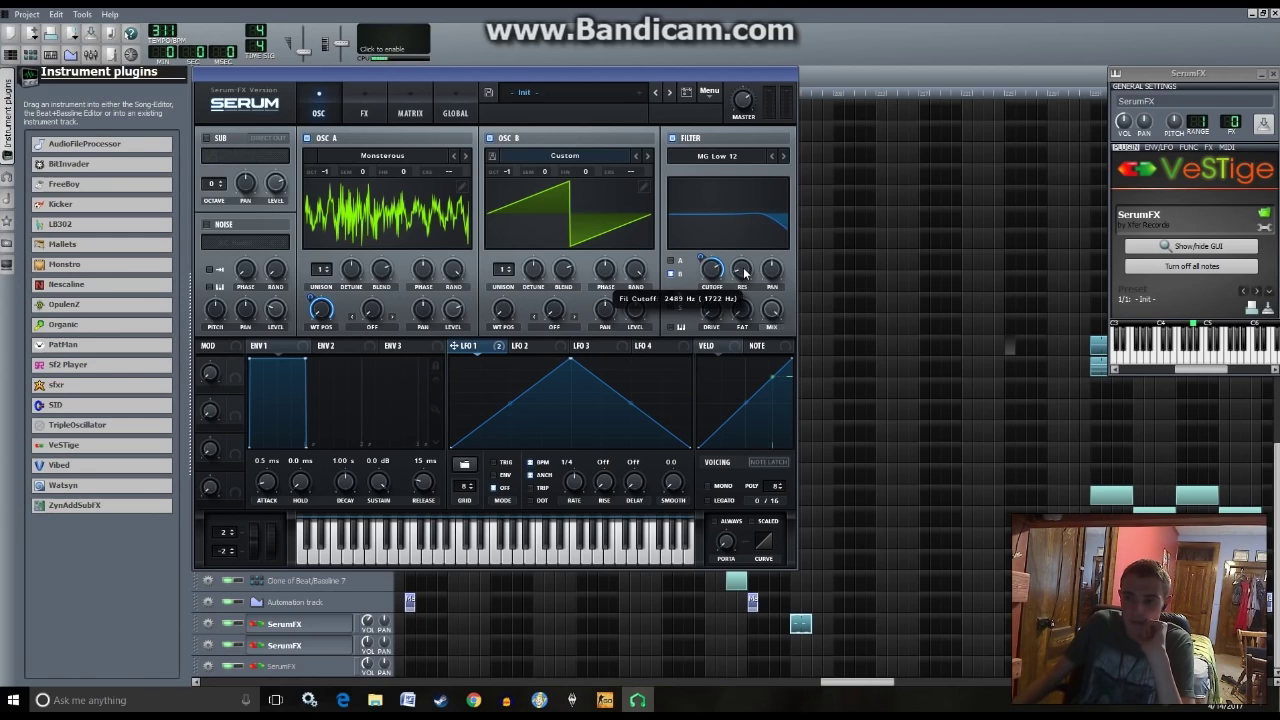
left_click_drag(384, 541, 384, 541)
left_click(308, 138)
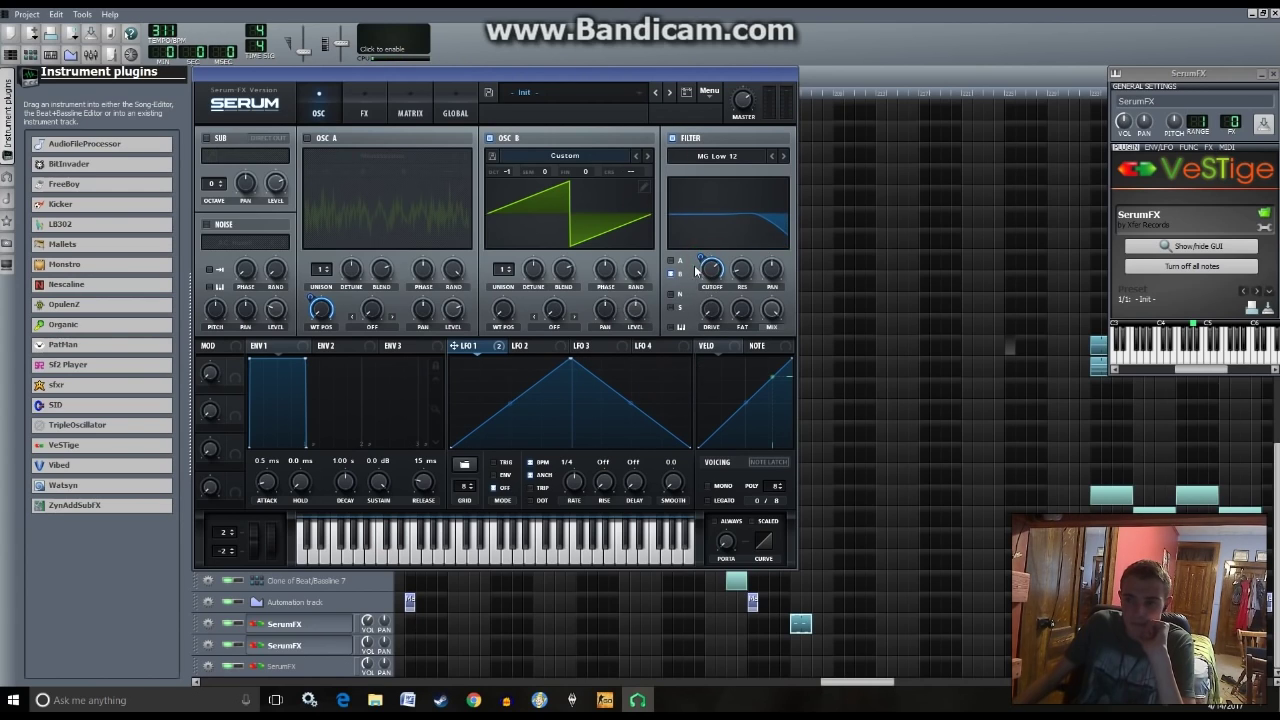
- Lower the filter cutoff and bend both slopes of the LFO 1 triangle outward into a dome, auditioning low notes
mouse_move(710, 269)
left_mouse_down()
mouse_move(700, 357)
mouse_move(711, 288)
left_mouse_up()
left_click(388, 532)
left_click_drag(510, 407, 512, 360)
left_click_drag(627, 403, 655, 397)
left_click(393, 545)
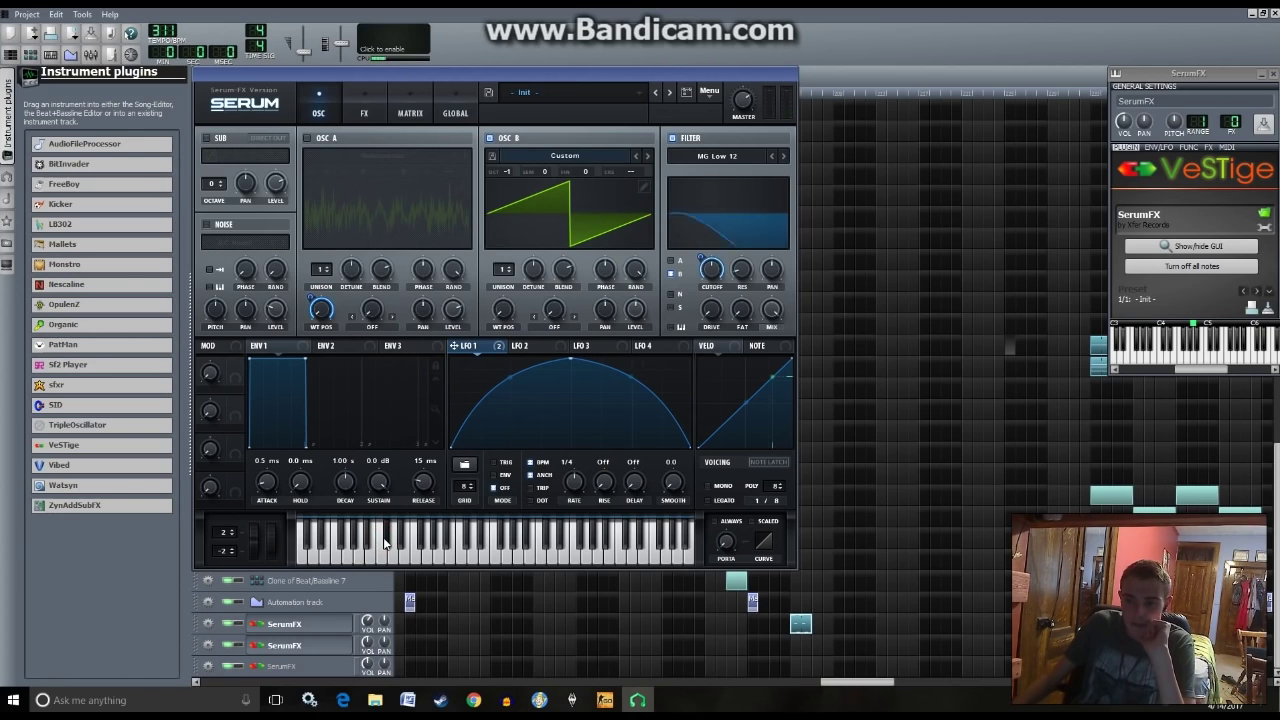
- Reset both LFO 1 slopes, bend them inward into a narrow central peak and audition the shape on a low note
double_click(512, 381)
double_click(629, 379)
left_click_drag(629, 384, 644, 372)
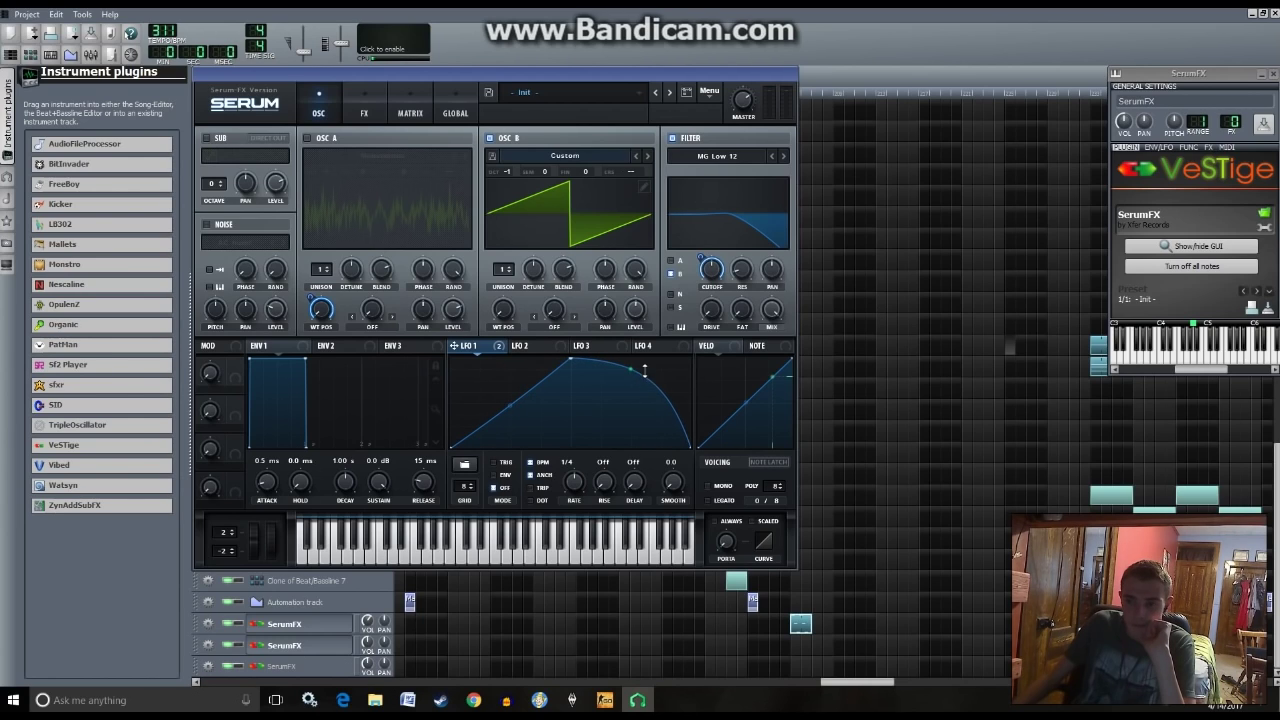
left_click(378, 535)
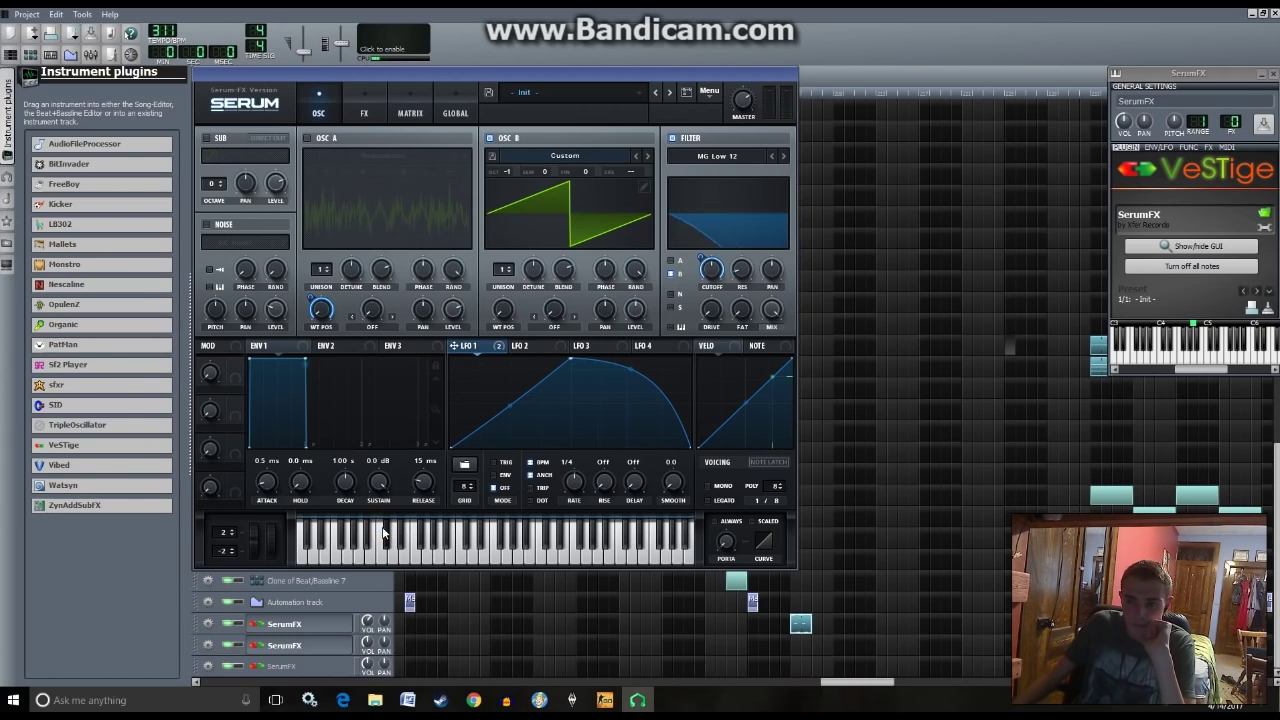
left_click_drag(518, 409, 514, 440)
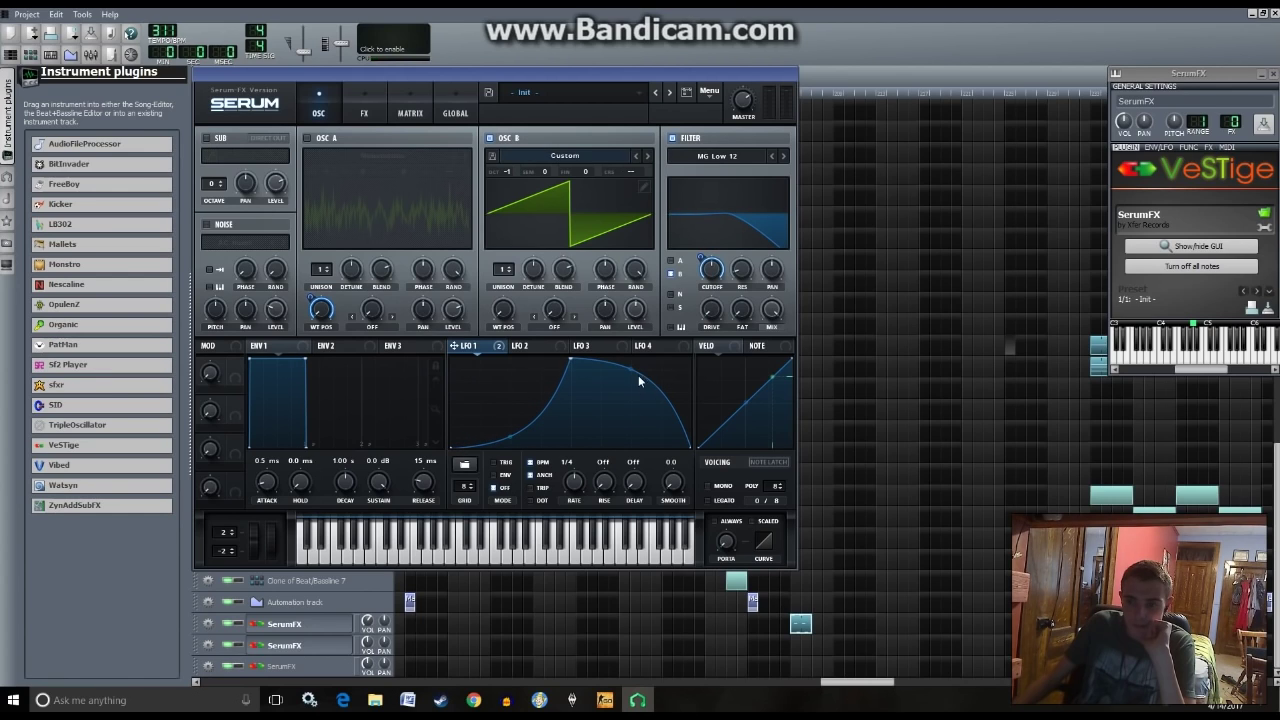
left_click_drag(630, 372, 631, 428)
left_click(380, 540)
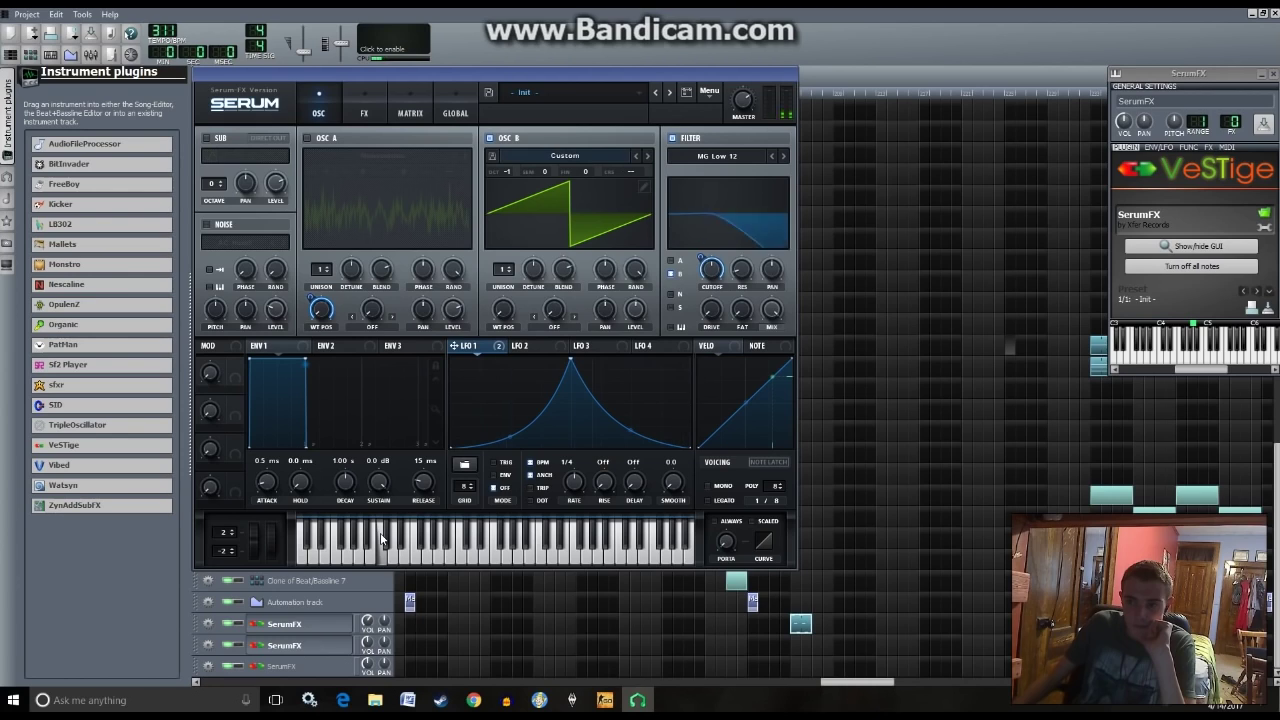
- Try a lower filter cutoff, raise the cutoff again and audition the result on a low note
left_click_drag(711, 272, 711, 300)
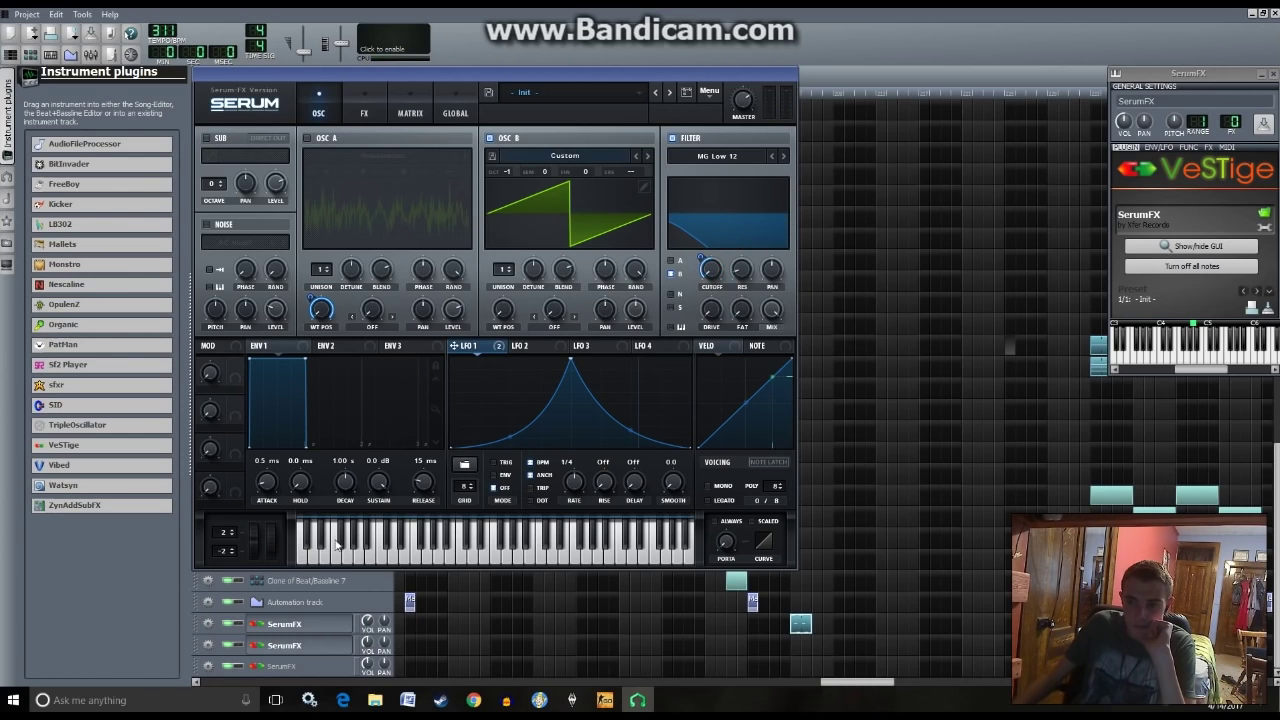
left_click_drag(711, 270, 738, 183)
left_click(388, 541)
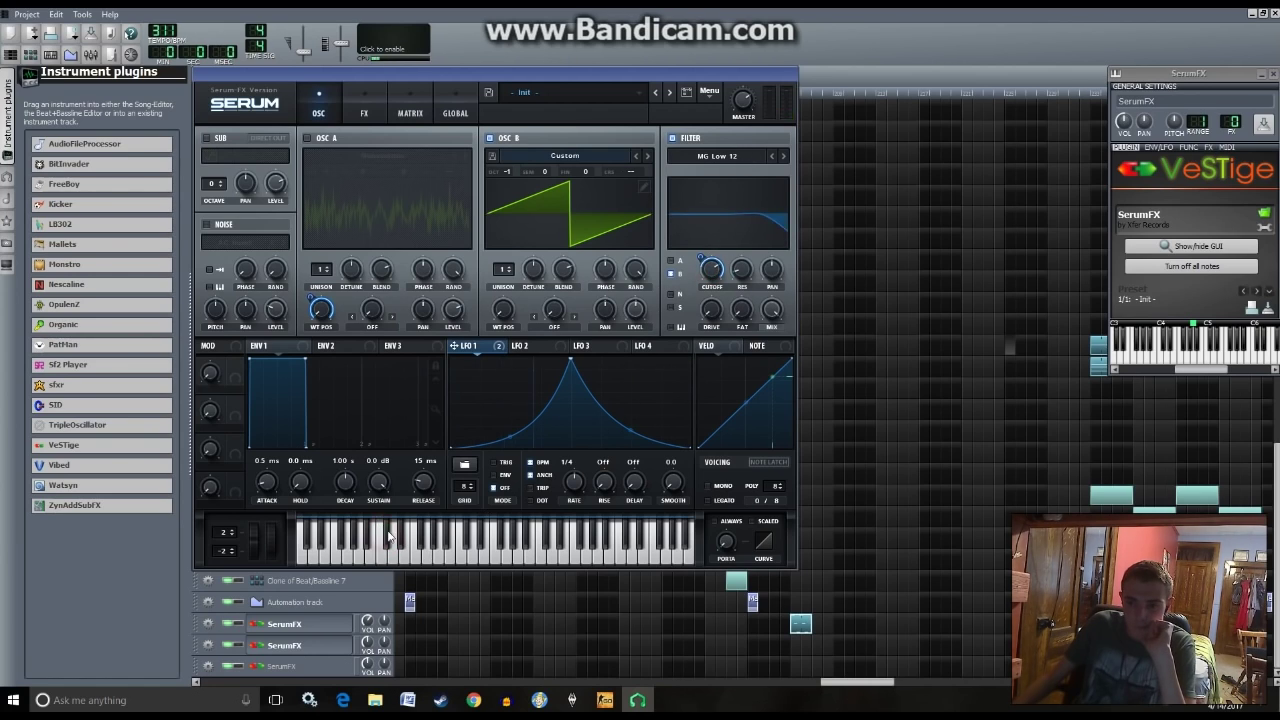
- Bend both slopes of the LFO 1 curve back outward into a rounded dome and audition it
left_click_drag(627, 437, 640, 400)
left_click_drag(505, 410, 520, 403)
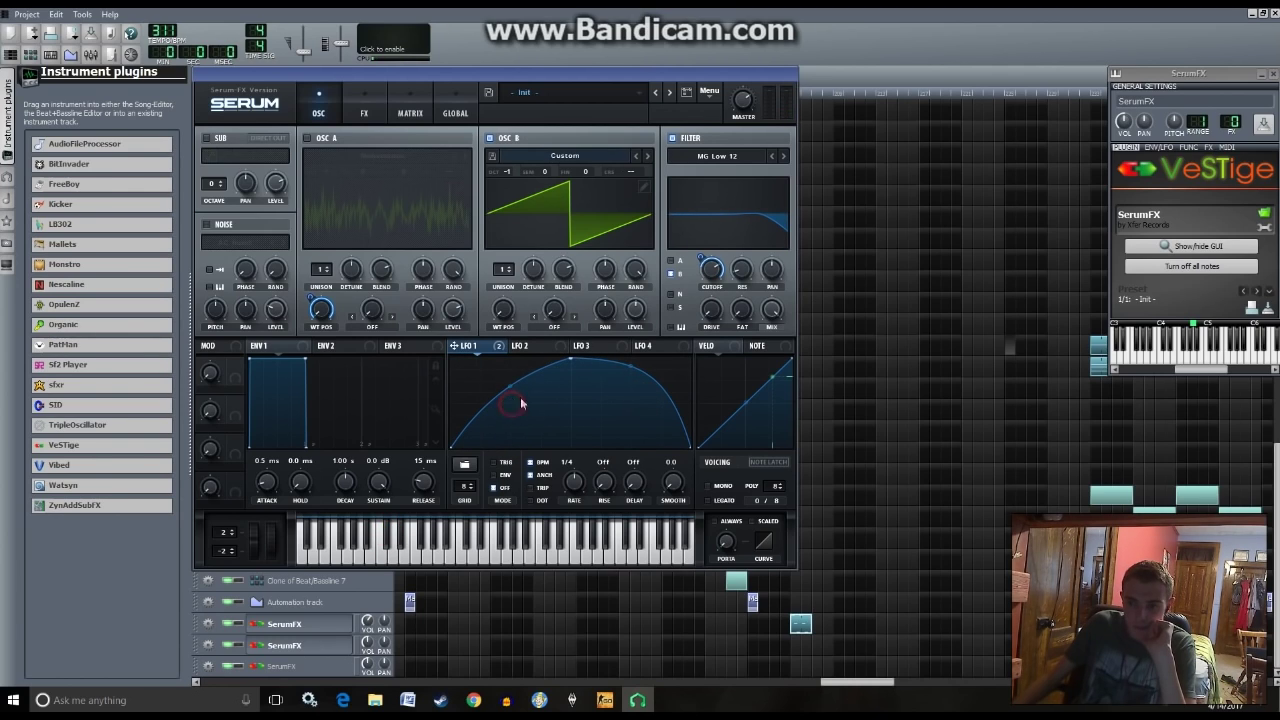
left_click(390, 535)
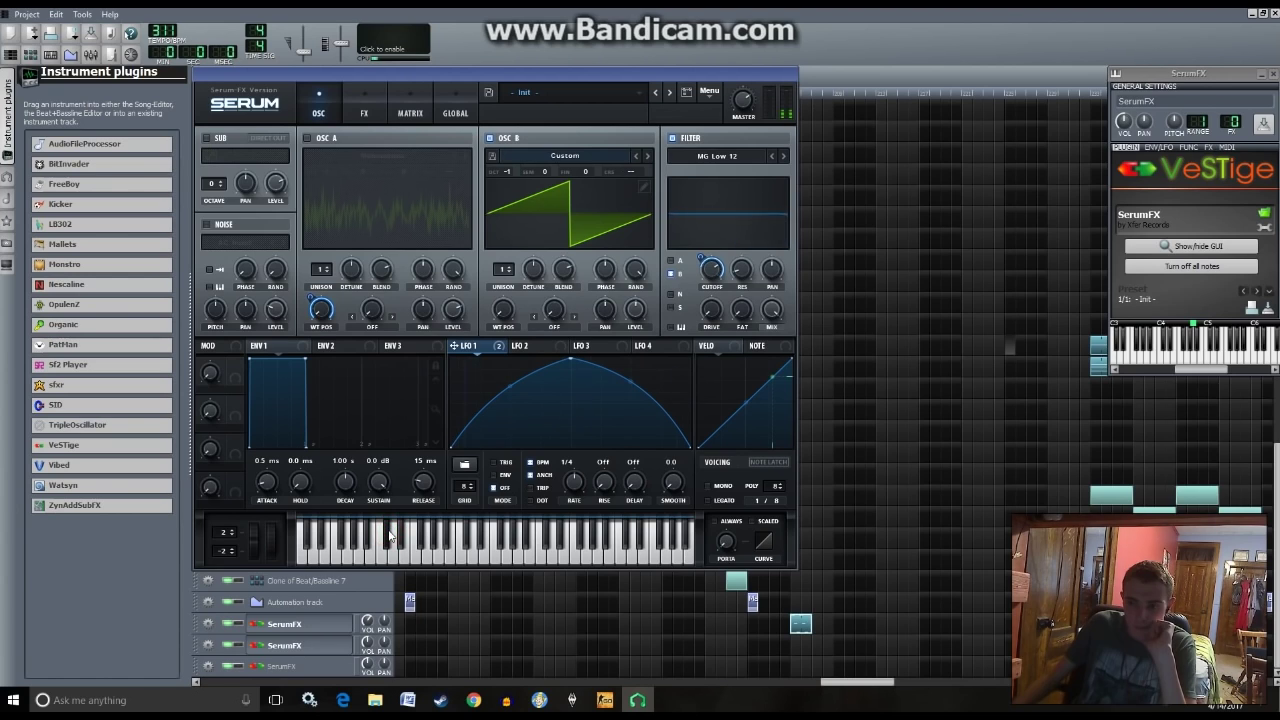
- Enable oscillator A again and audition the layered patch on low notes
left_click(308, 138)
left_click(420, 535)
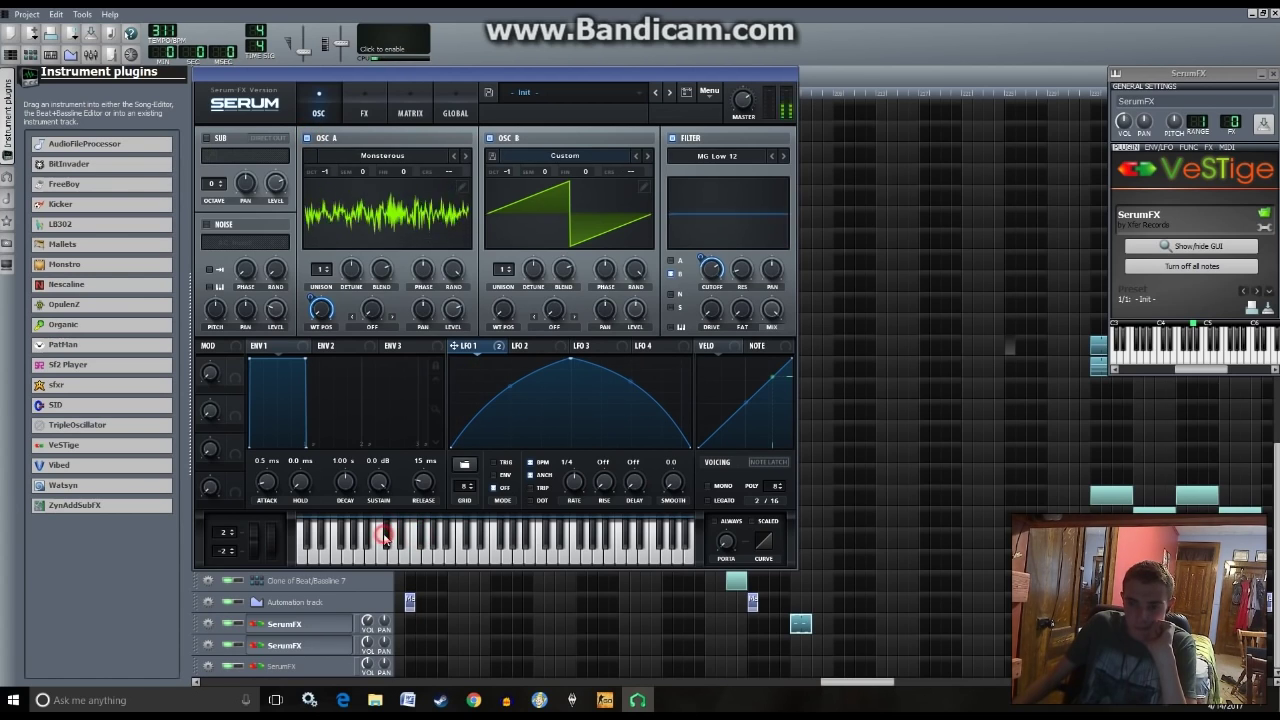
left_click(385, 538)
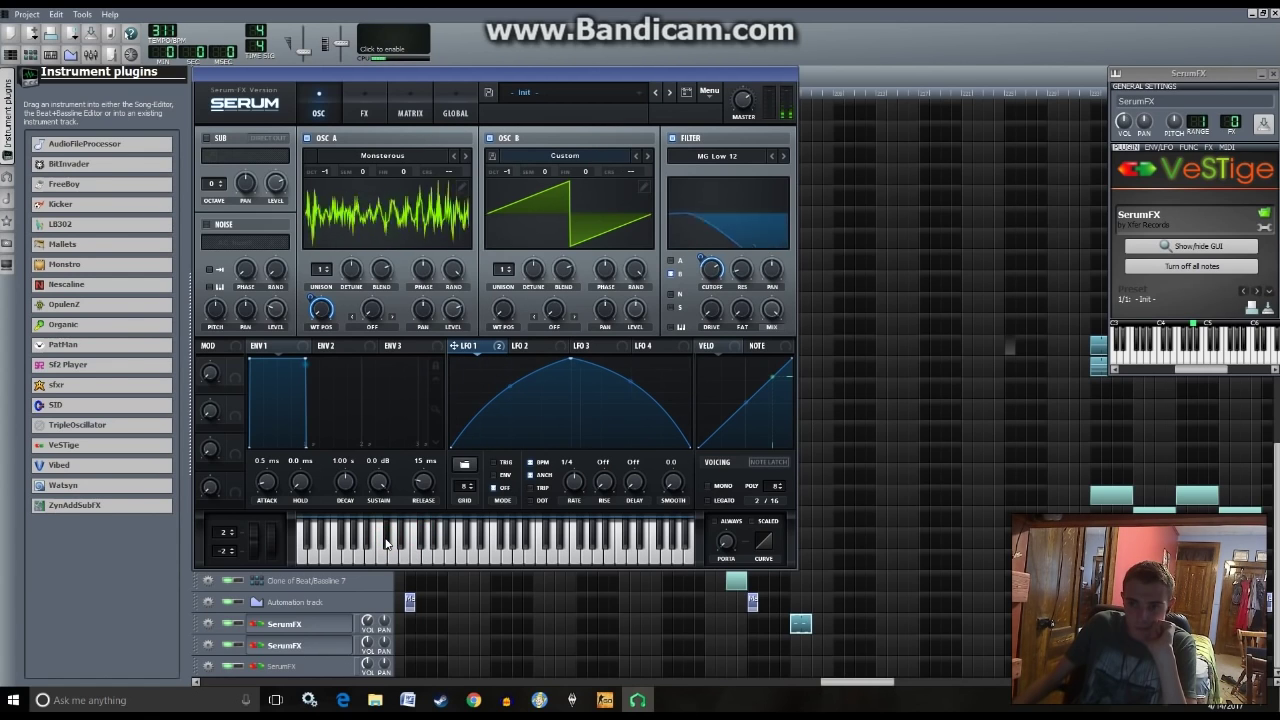
- Load the Cymatics - Outbreak wavetable BadBlood into oscillator A and set the octaves of oscillators B and A to 0
left_click(395, 156)
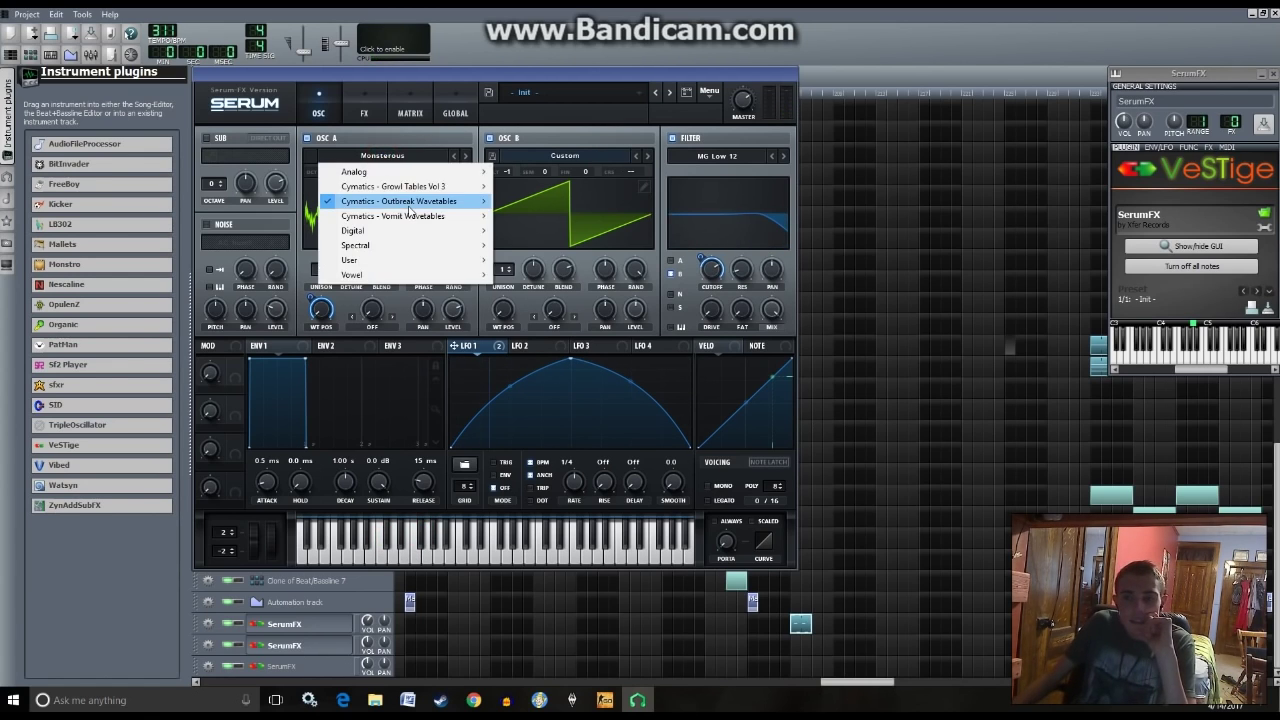
mouse_move(408, 203)
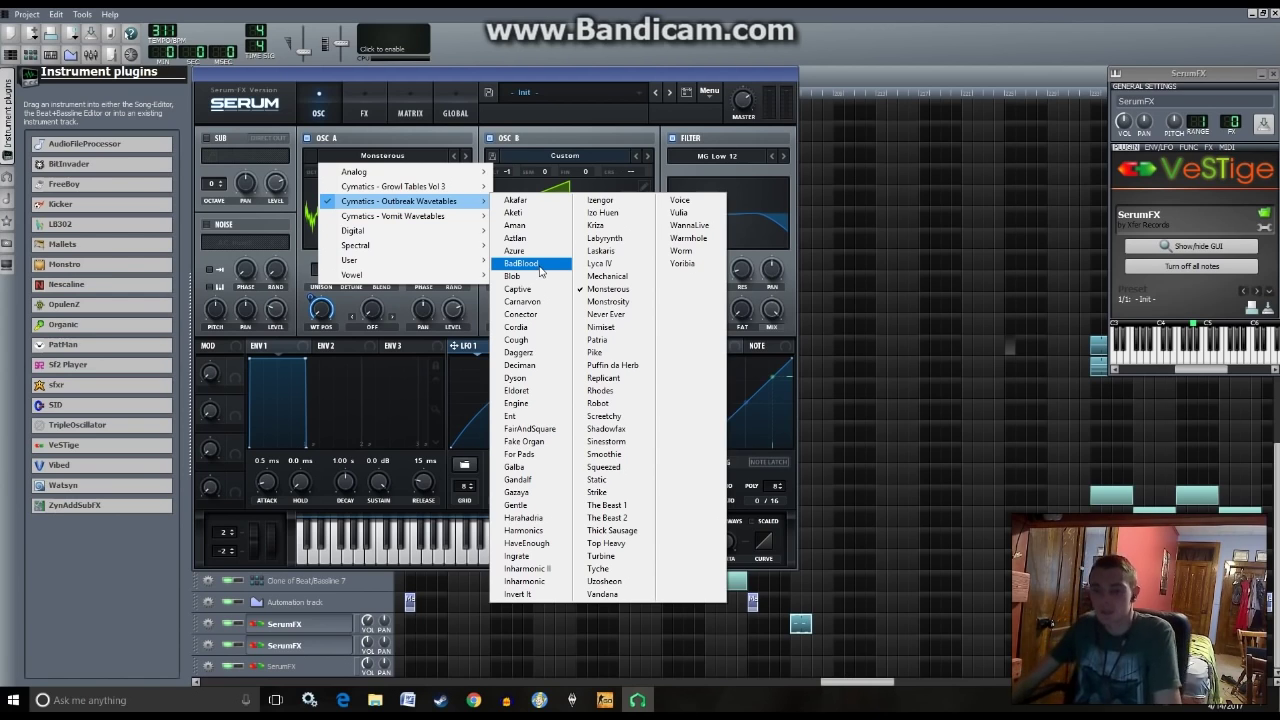
left_click(540, 266)
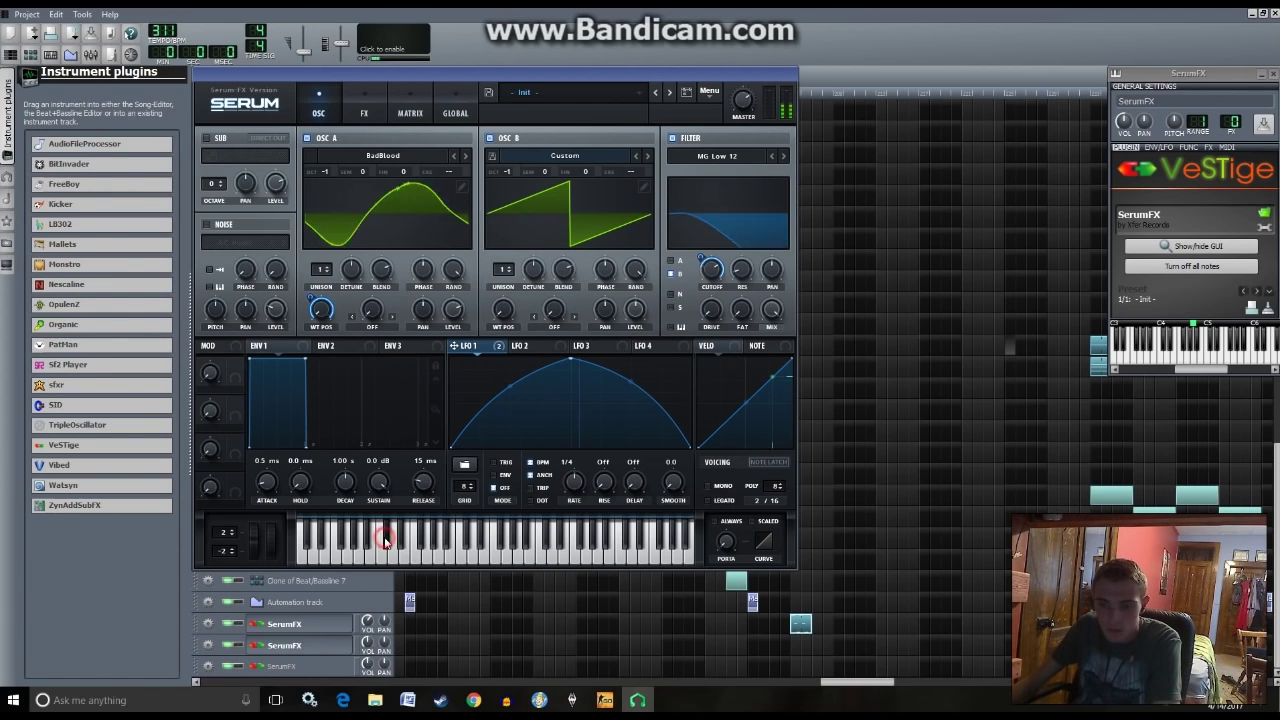
left_click(378, 158)
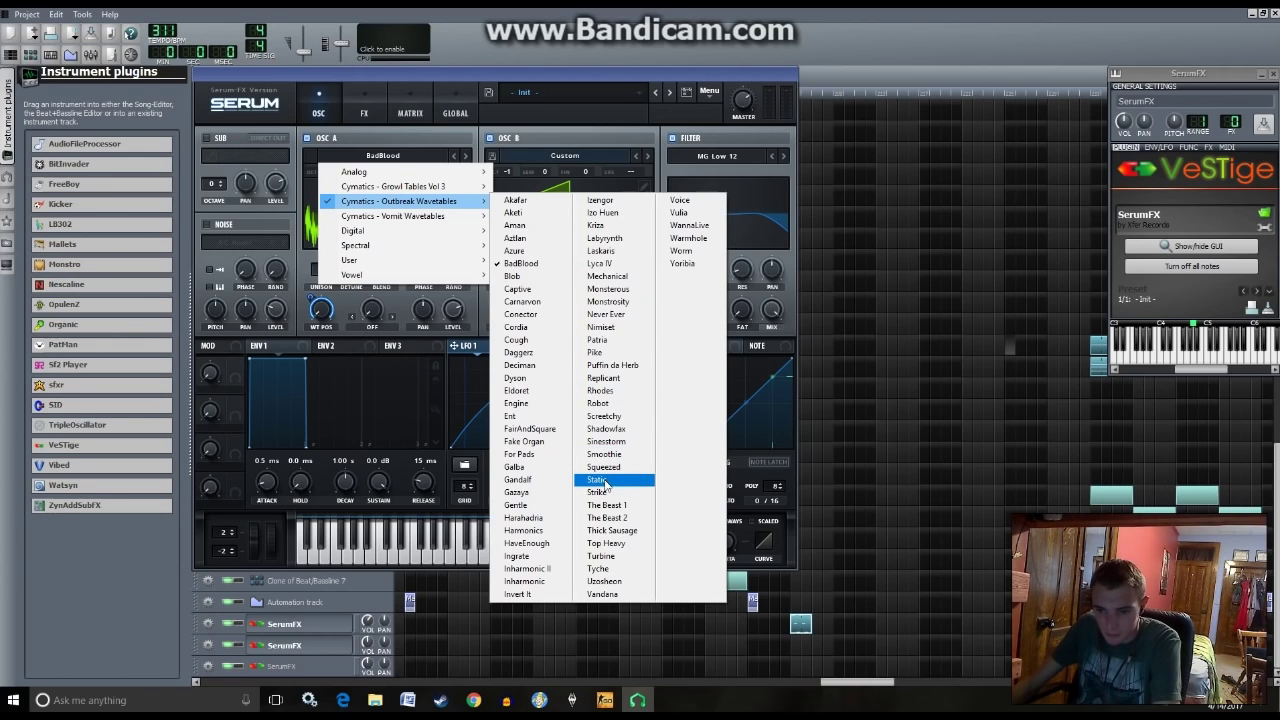
left_click(608, 119)
left_click_drag(508, 173, 508, 163)
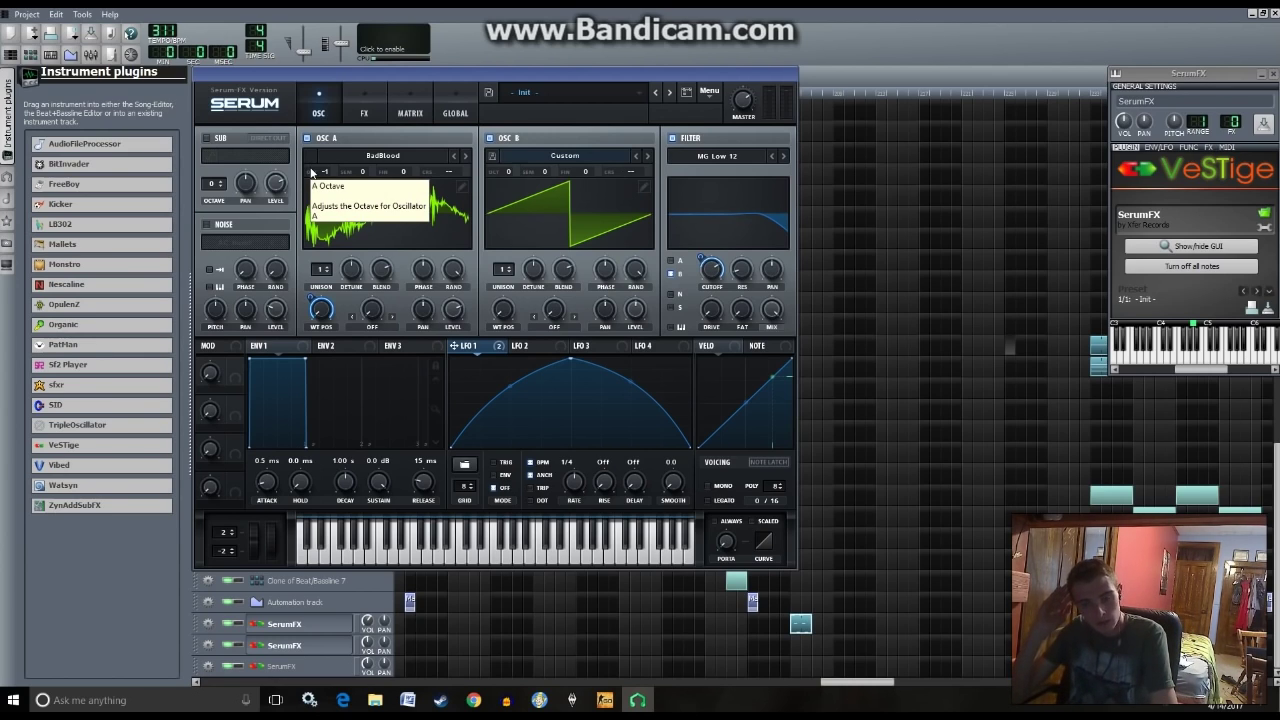
left_click_drag(312, 176, 312, 167)
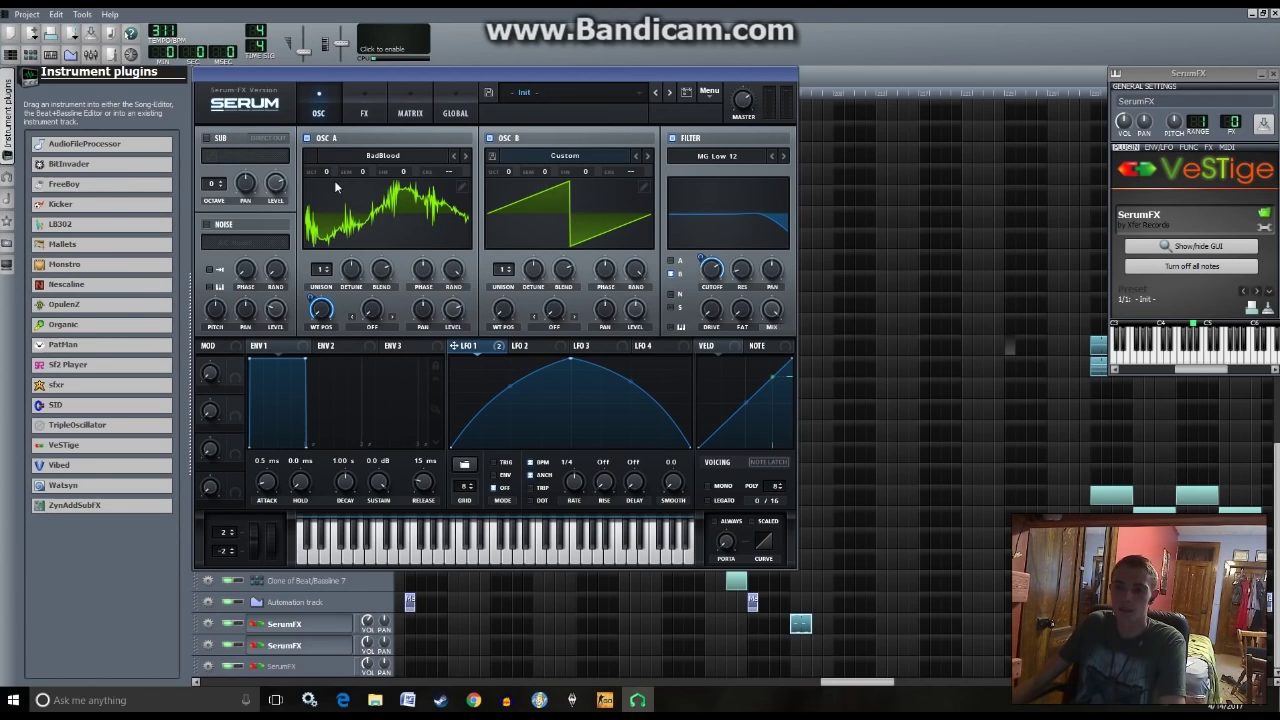
- Load the Cymatics - Outbreak preset BASS - Faceslap and audition it on a middle and a low note
left_click(558, 95)
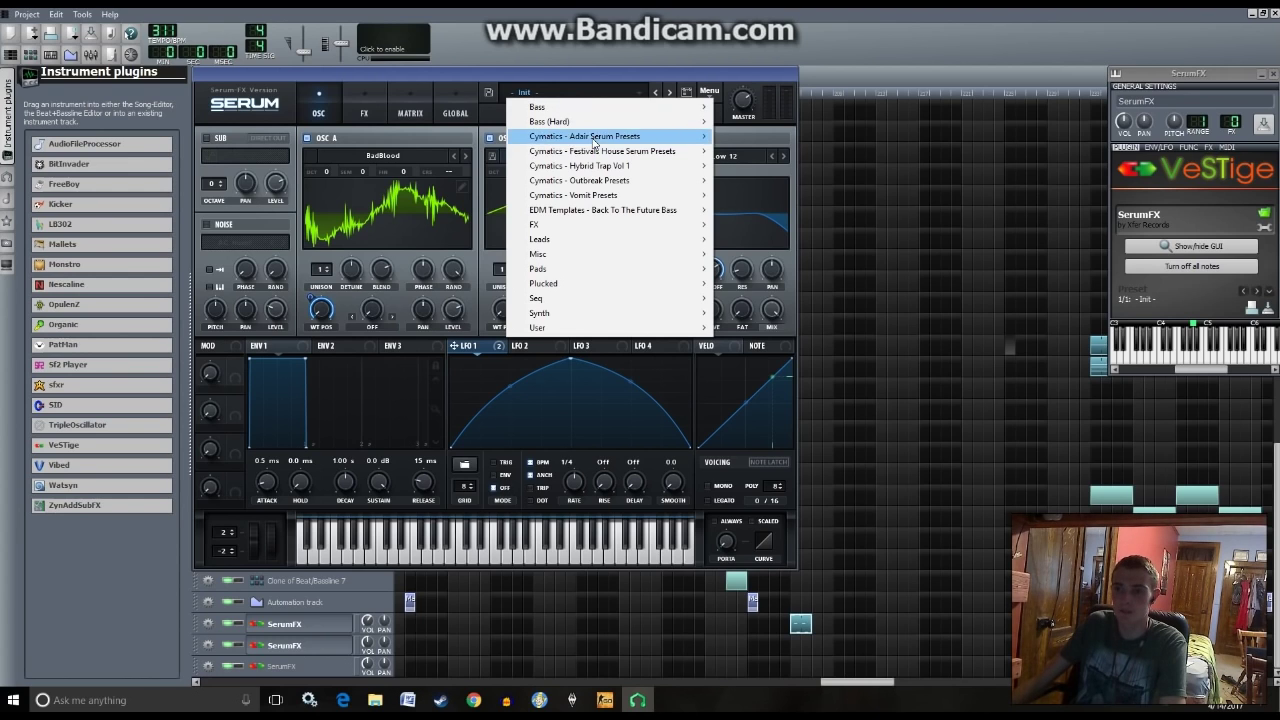
mouse_move(617, 180)
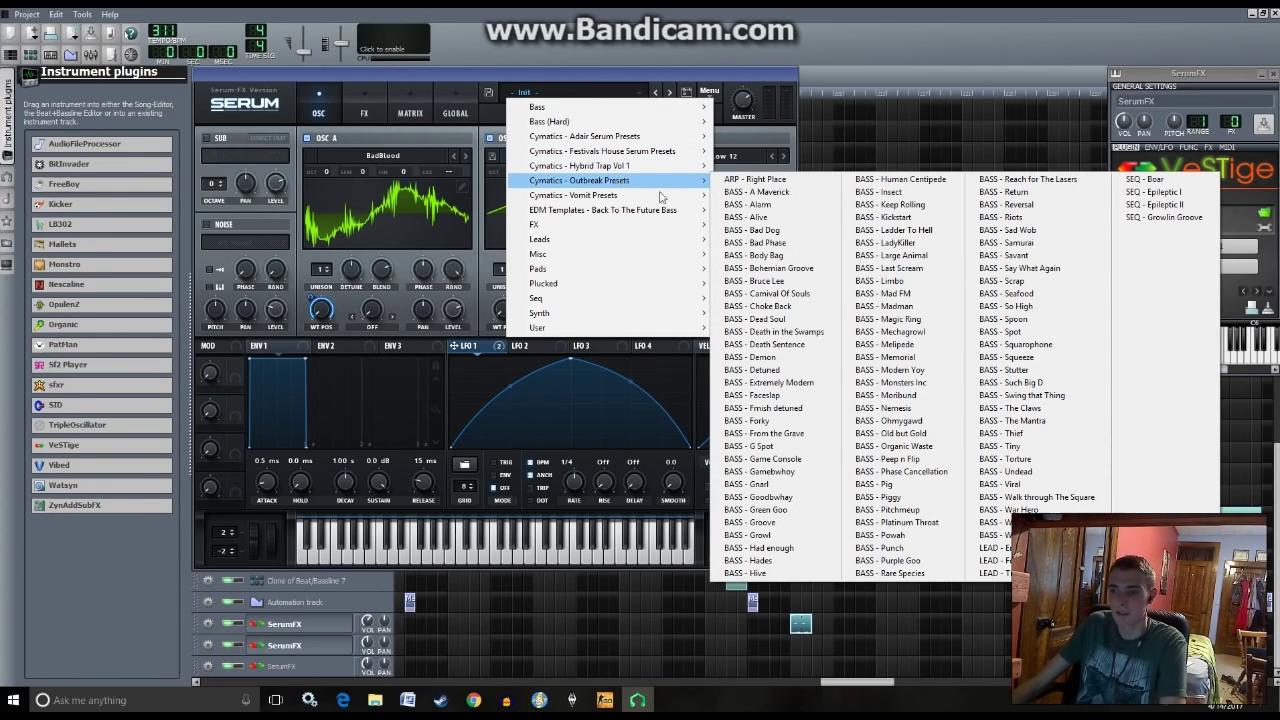
left_click(770, 384)
left_click(478, 548)
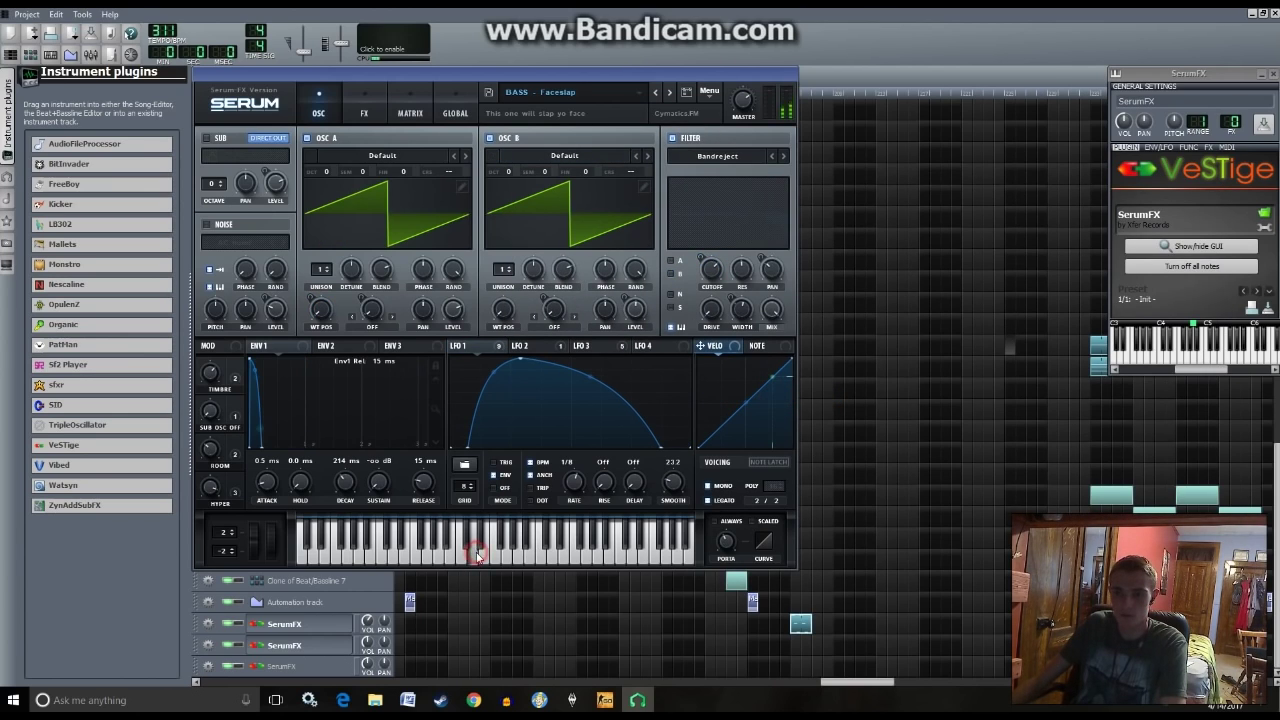
left_click(402, 556)
left_click(402, 558)
- Route oscillators A and B through the Bandreject filter and audition one low note repeatedly
left_click(672, 273)
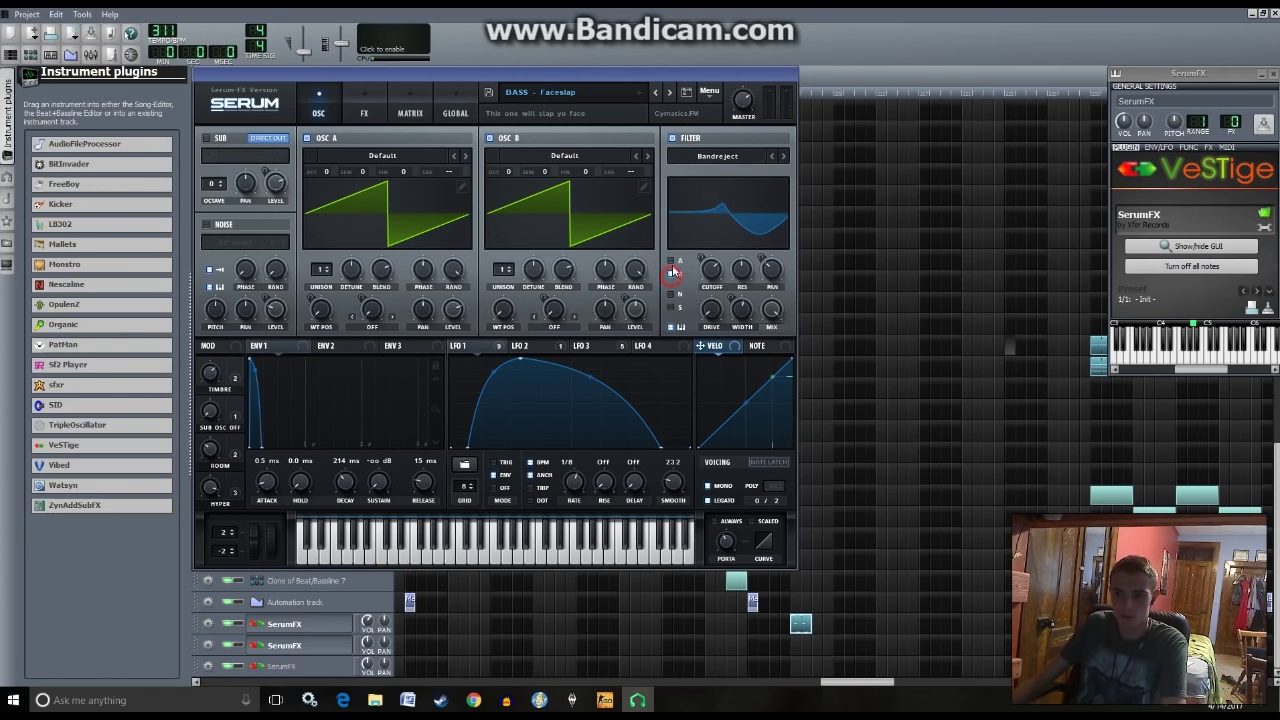
left_click(386, 540)
left_click(386, 540)
left_click(387, 539)
left_click(388, 538)
left_click(388, 538)
left_click(388, 538)
left_click(388, 538)
left_click(389, 538)
left_click(389, 538)
left_click(389, 538)
left_click(389, 539)
left_click(389, 539)
left_click(389, 539)
- Examine the preset's effects while auditioning a low note repeatedly, and return to the oscillator view
left_click(363, 113)
left_click(385, 538)
left_click(385, 538)
left_click(385, 538)
left_click(385, 538)
left_click(385, 538)
left_click(318, 102)
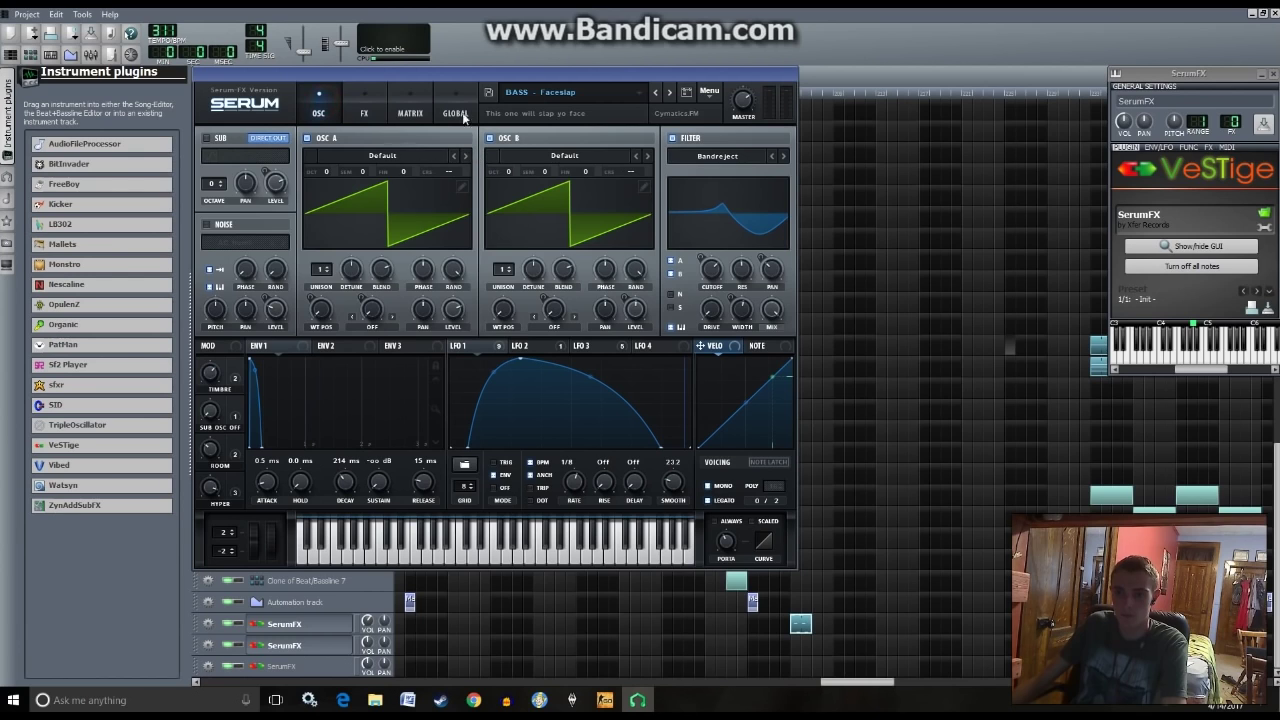
- Load the Cymatics - Outbreak preset BASS - Death in the Swamps and audition it on a low note
left_click(540, 92)
mouse_move(594, 181)
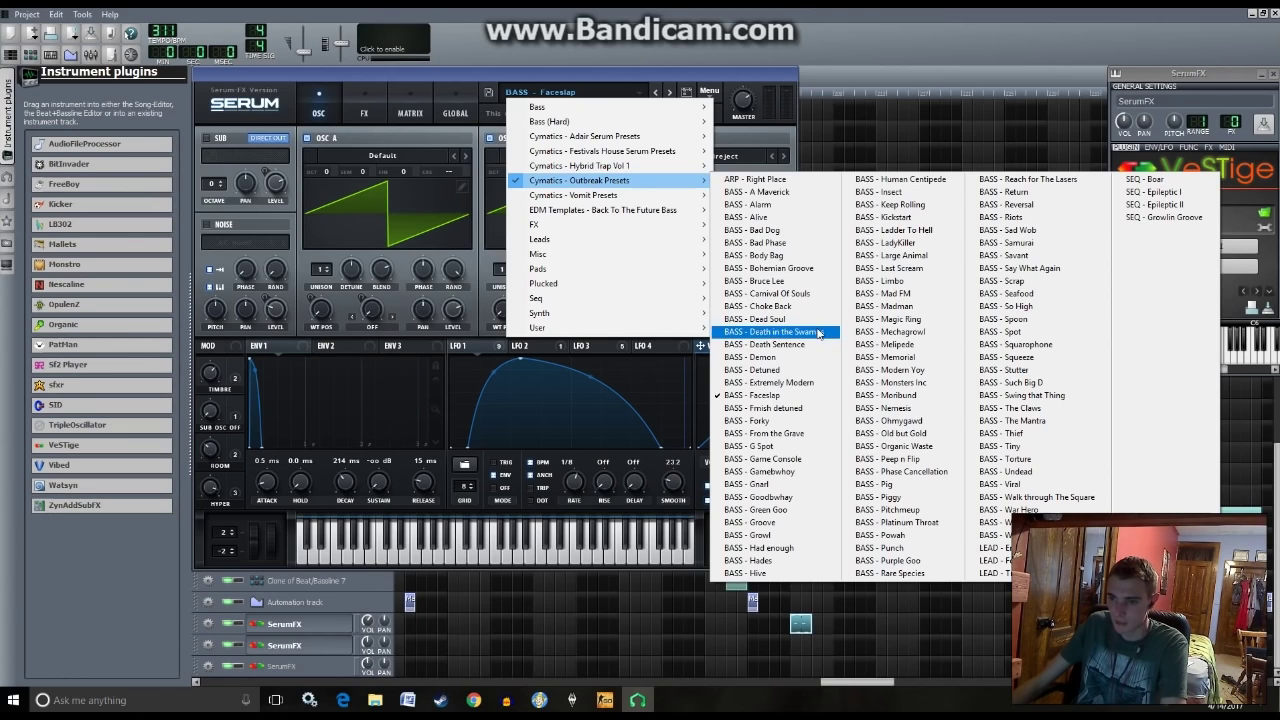
left_click(774, 331)
left_click(389, 540)
left_click(384, 540)
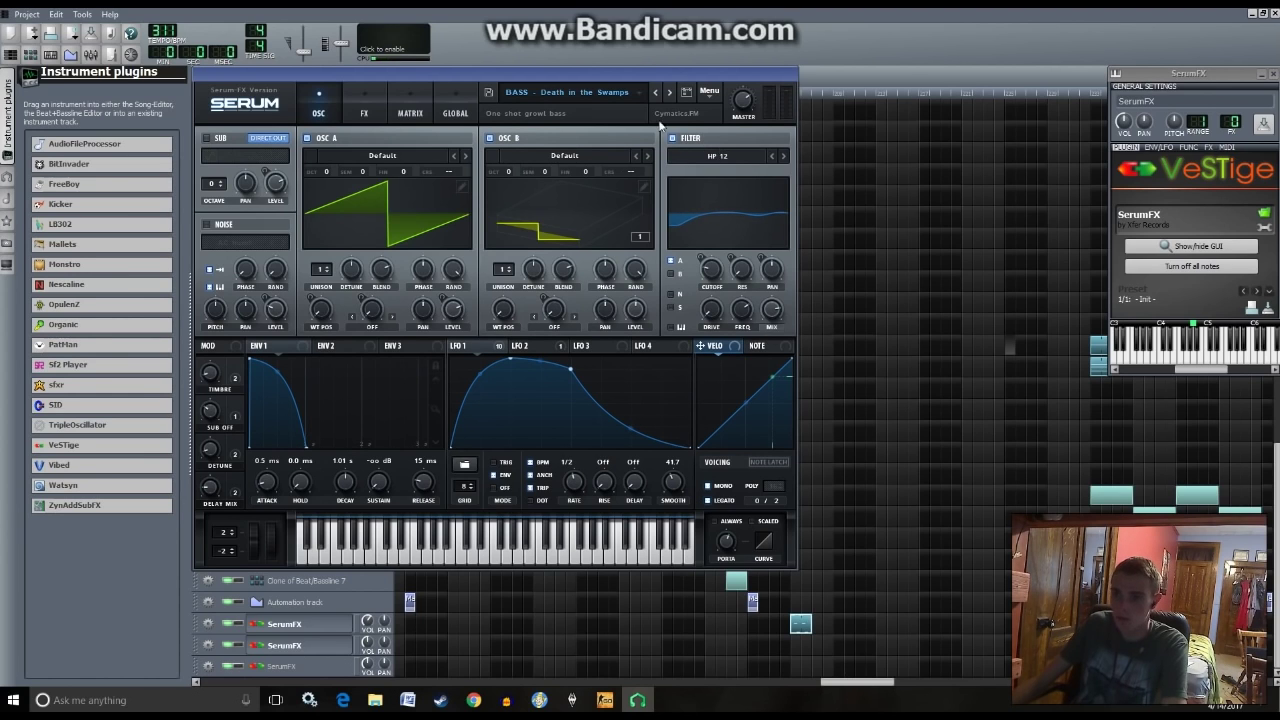
- Load the Cymatics - Outbreak preset BASS - Sad Wob and audition it on a middle and a low note
left_click(576, 93)
mouse_move(599, 180)
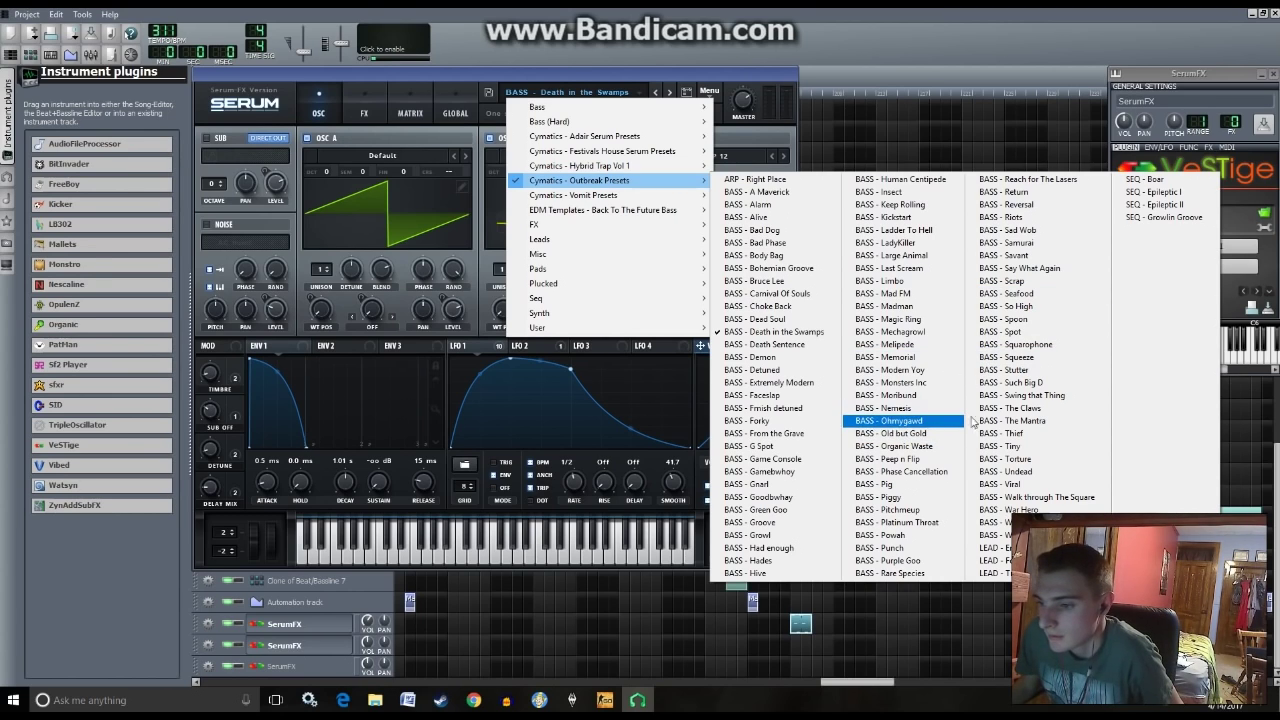
left_click(1065, 230)
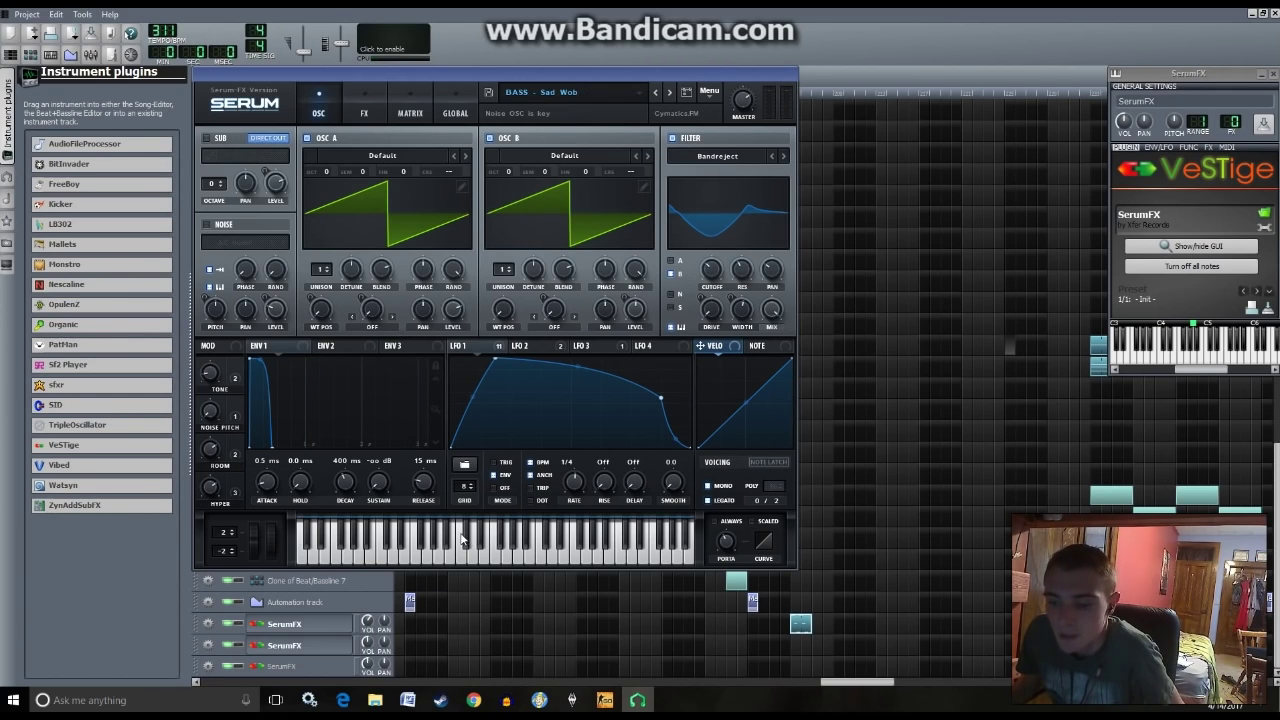
left_click(463, 535)
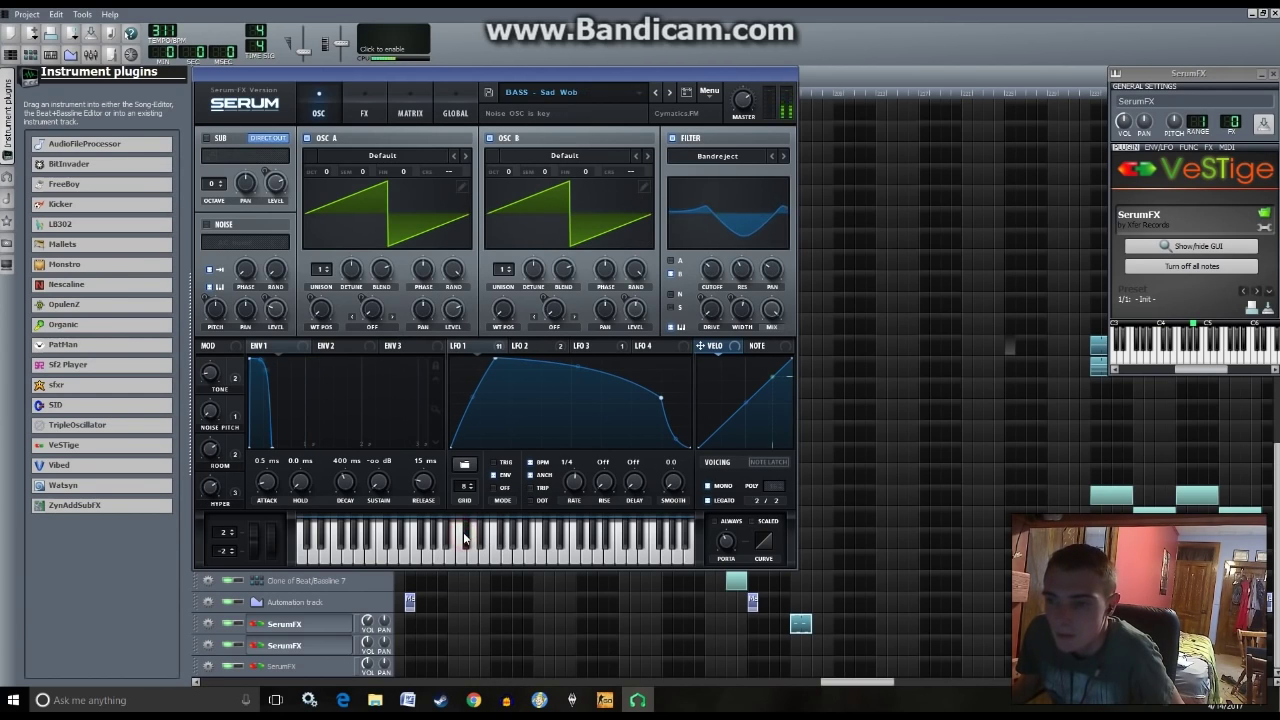
left_click(381, 535)
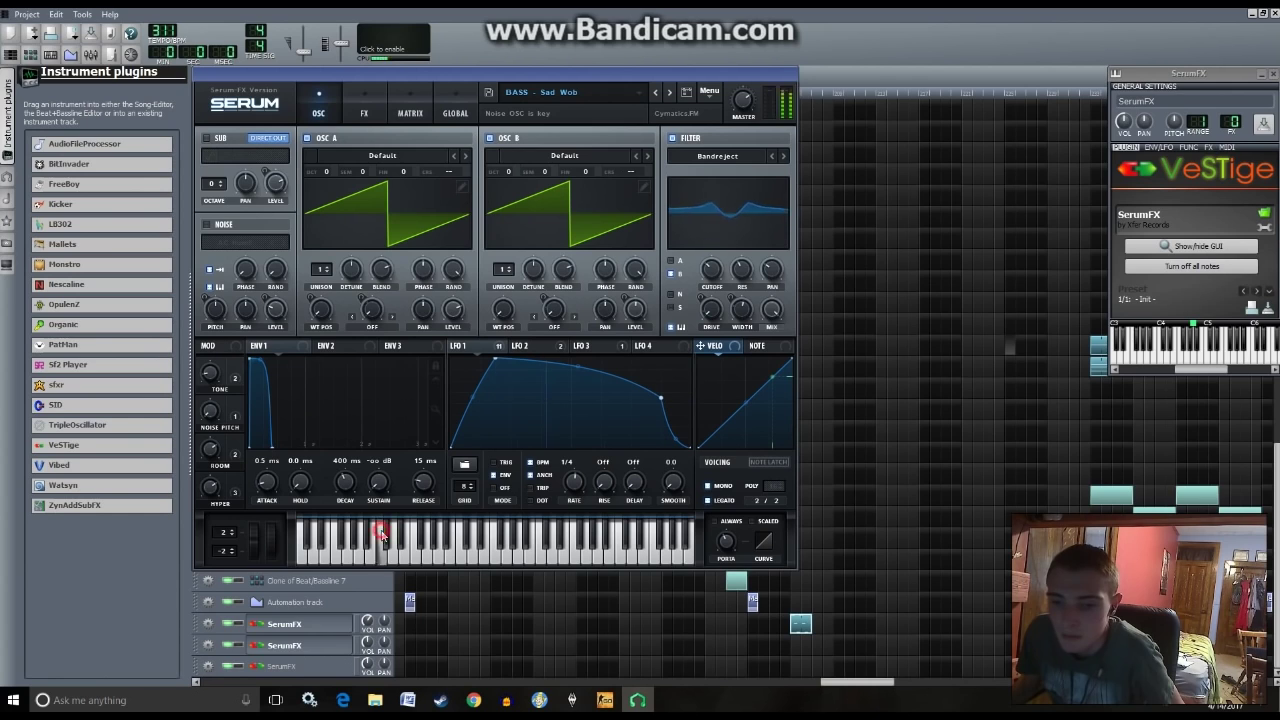
- Load the Cymatics - Hybrid Trap Vol 1 preset BASS - Bernie Flangers
left_click(535, 95)
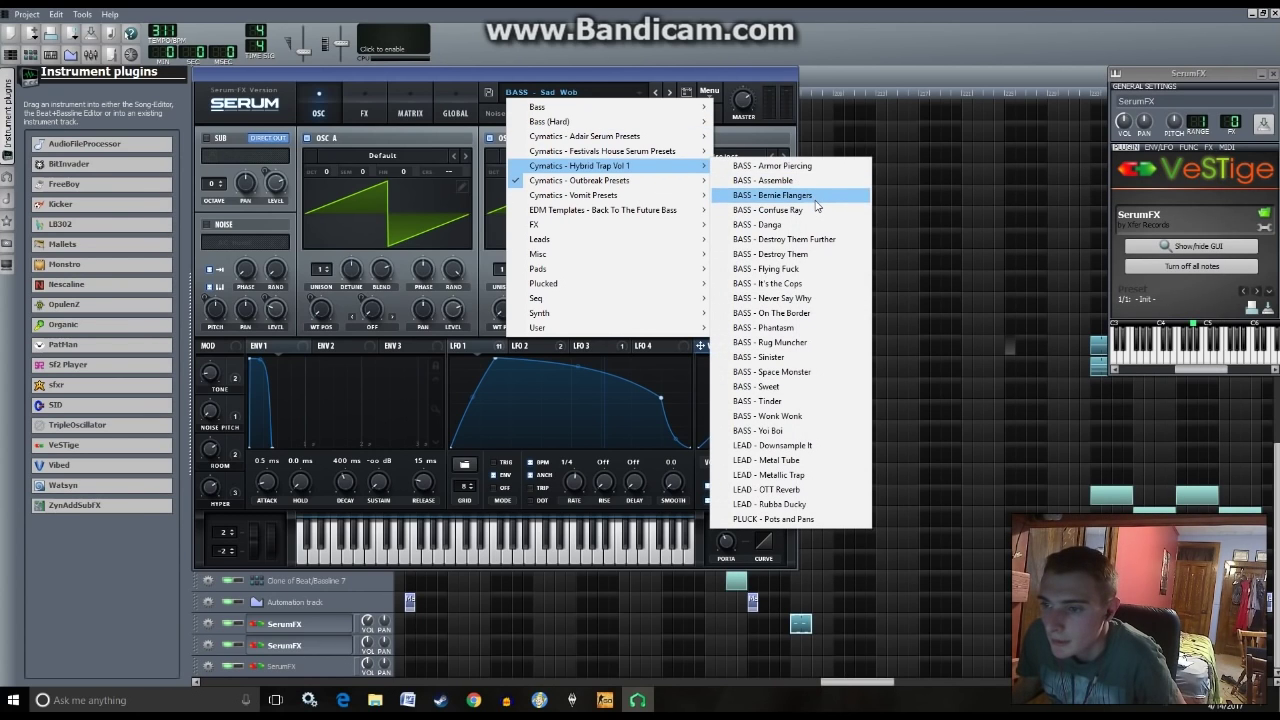
left_click(815, 196)
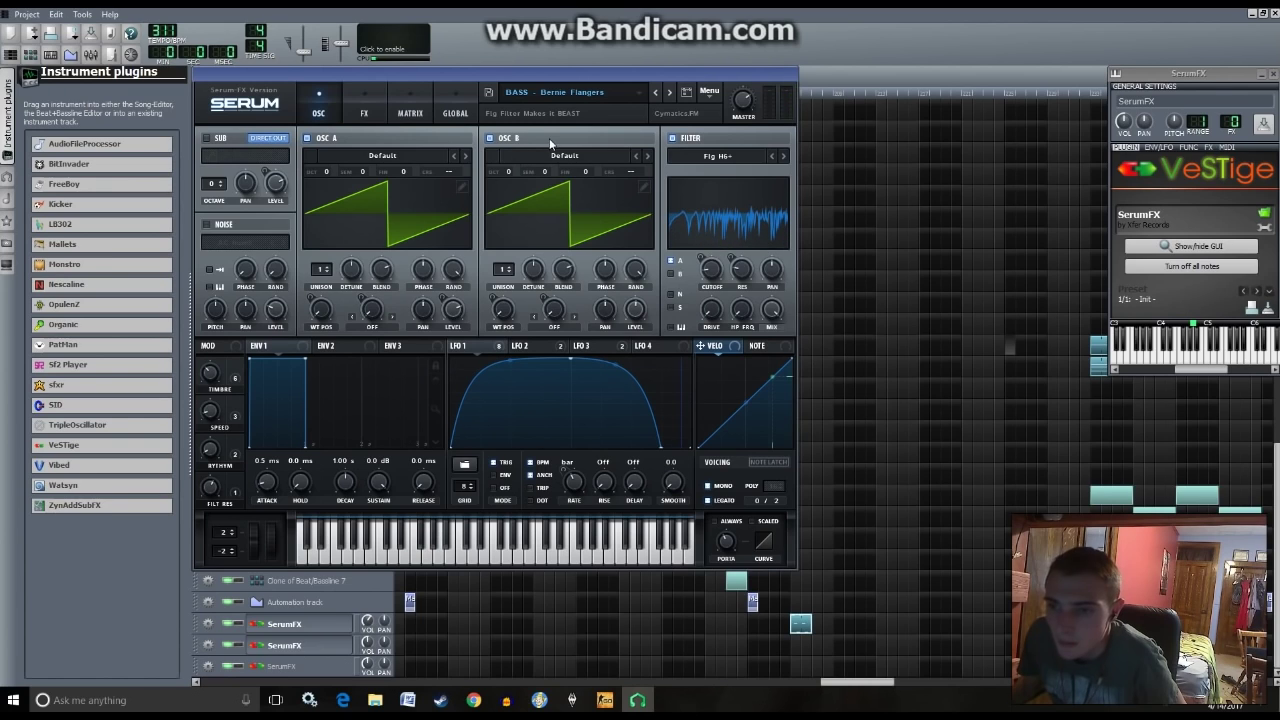
- Load the Cymatics - Hybrid Trap Vol 1 preset BASS - Wonk Wonk and audition it on a middle note
left_click(599, 96)
mouse_move(588, 166)
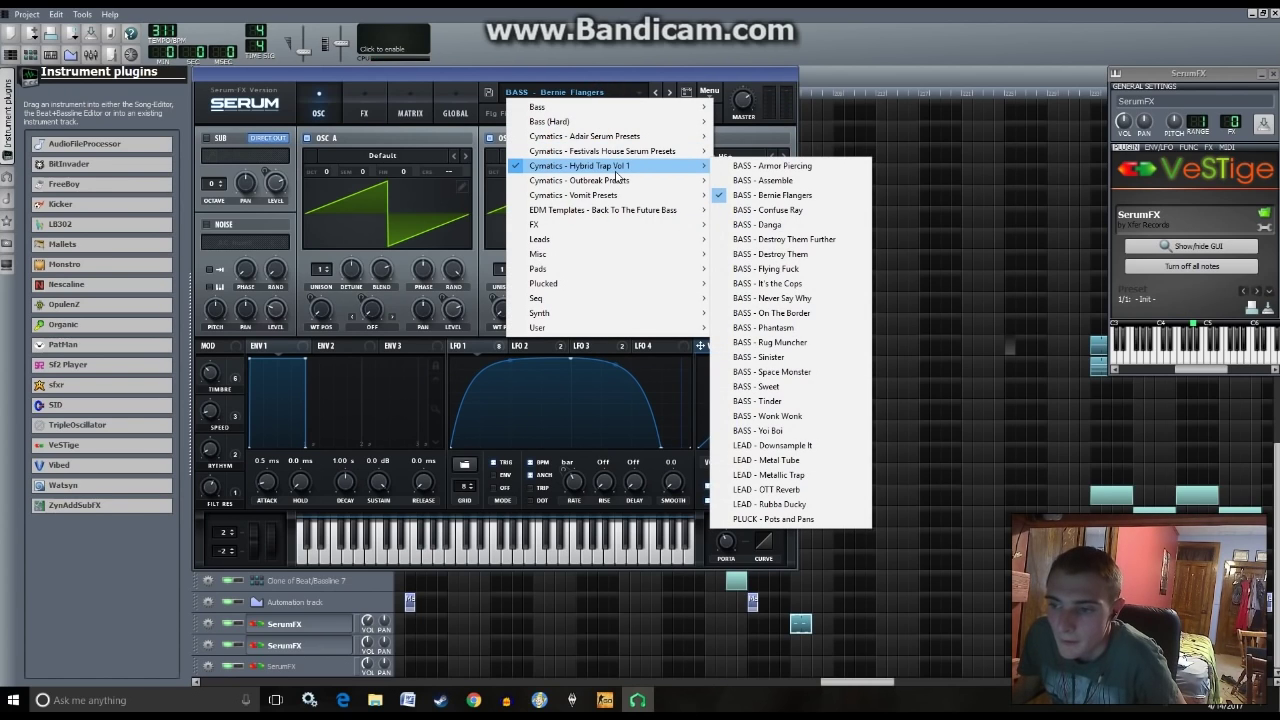
left_click(828, 416)
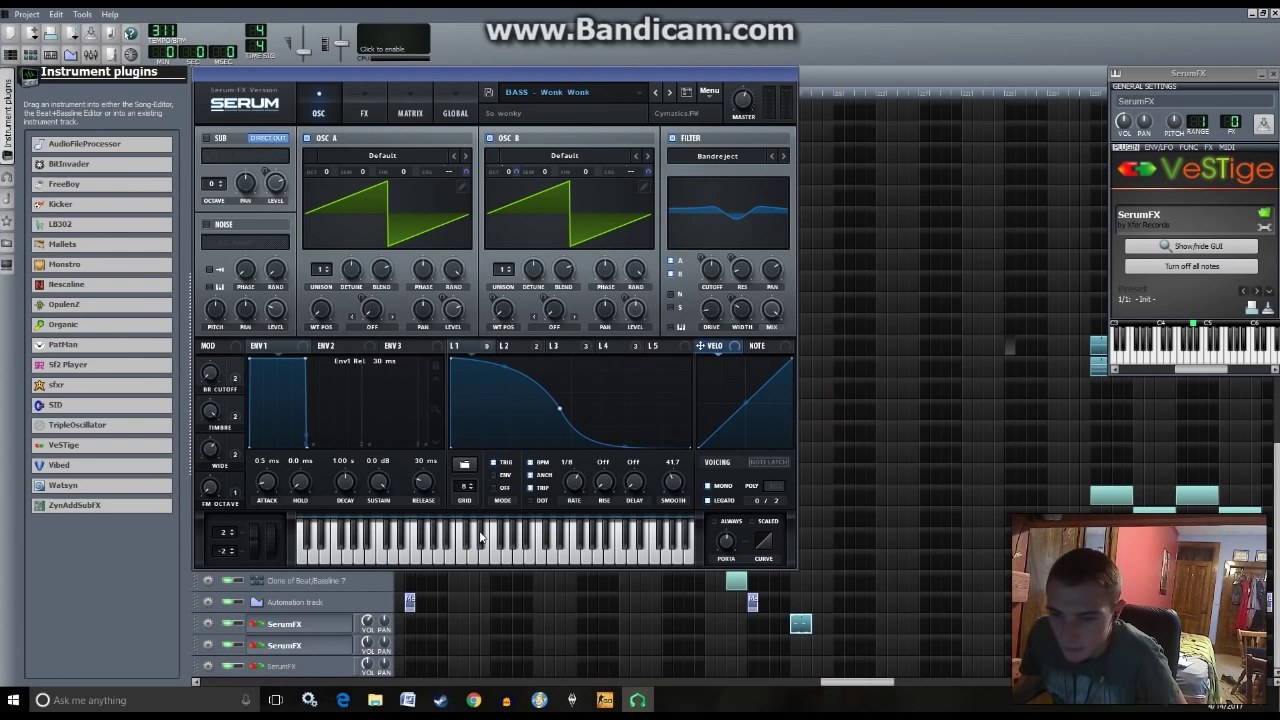
left_click(464, 537)
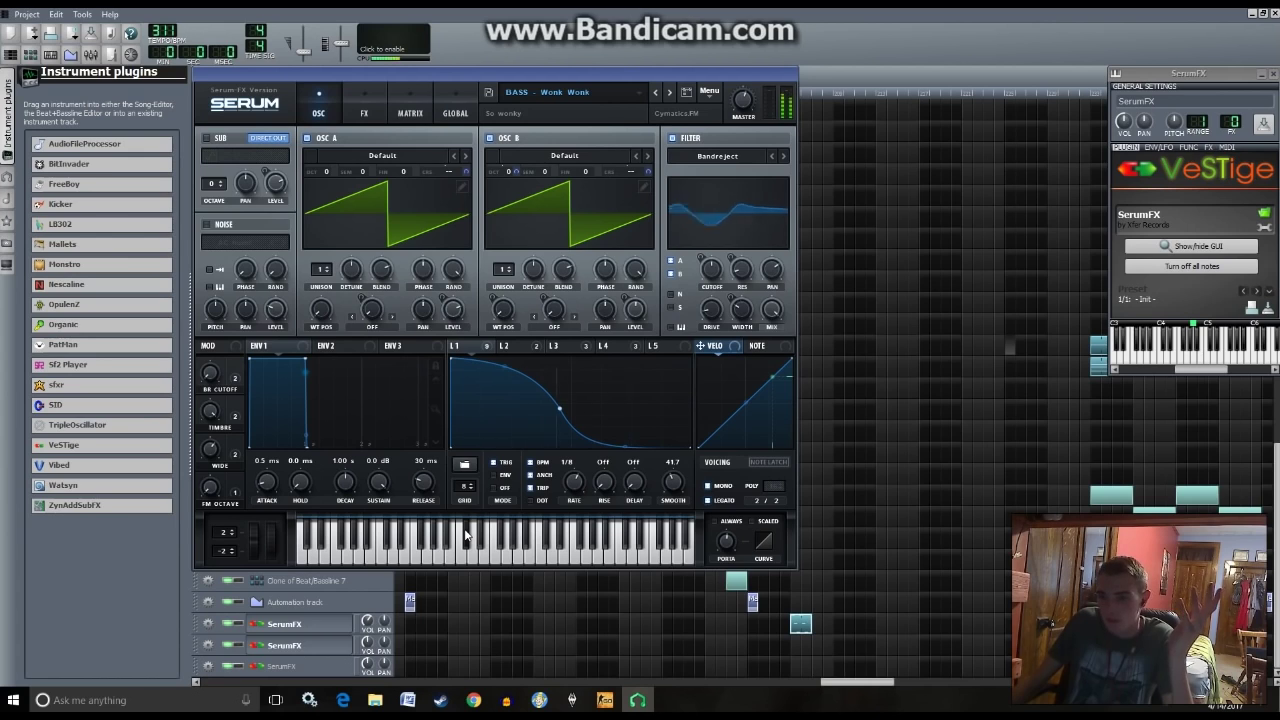
- Load the Cymatics - Hybrid Trap Vol 1 preset LEAD - OTT Reverb, review its effects chain and audition it on a middle note
left_click(581, 93)
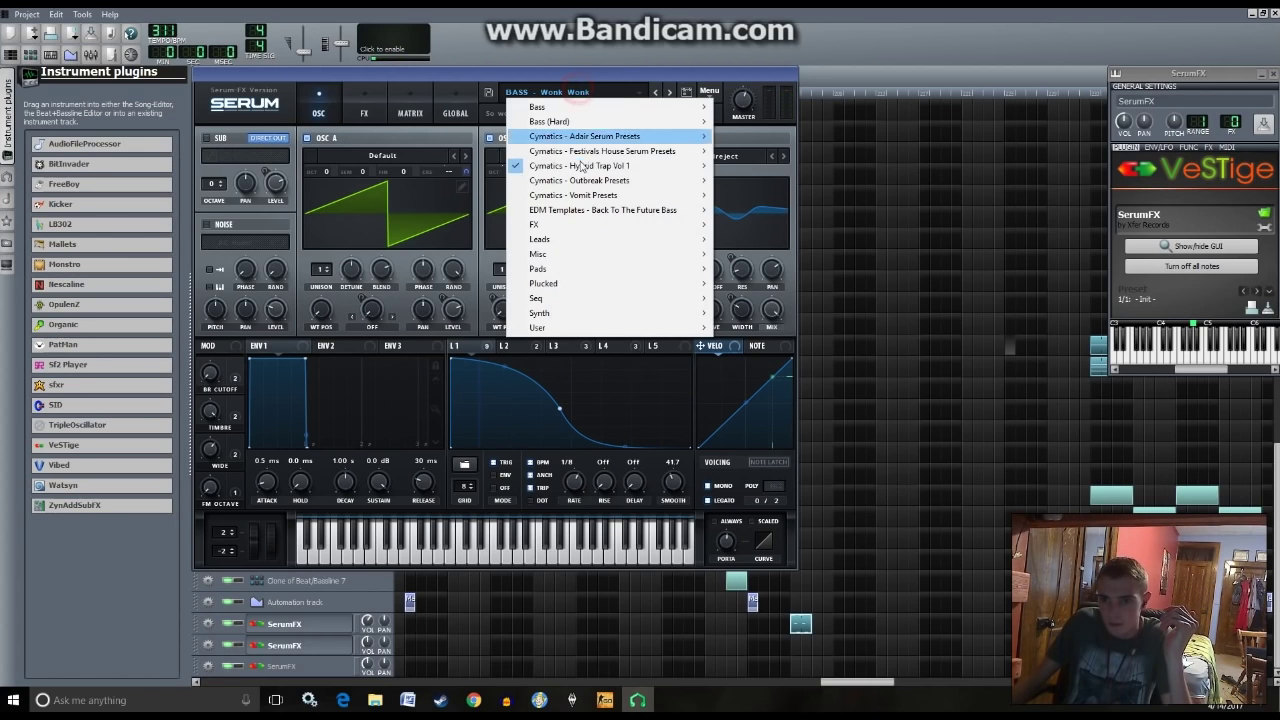
mouse_move(602, 168)
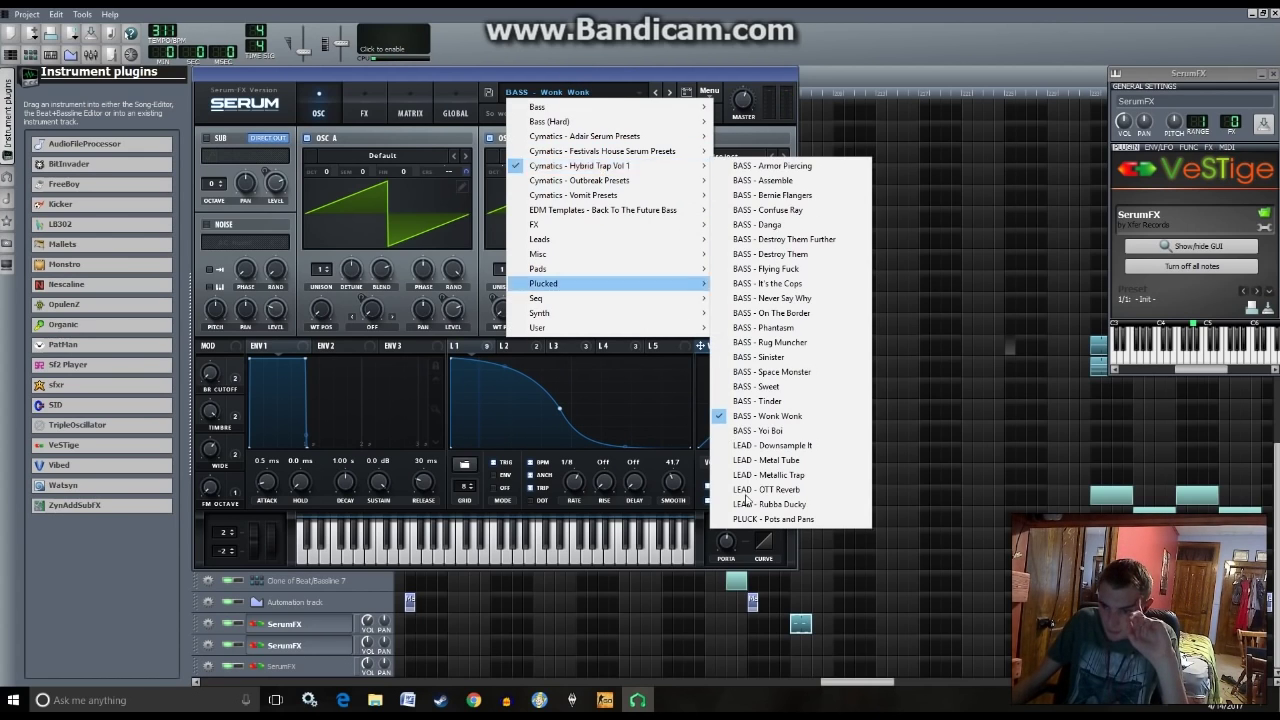
left_click(491, 567)
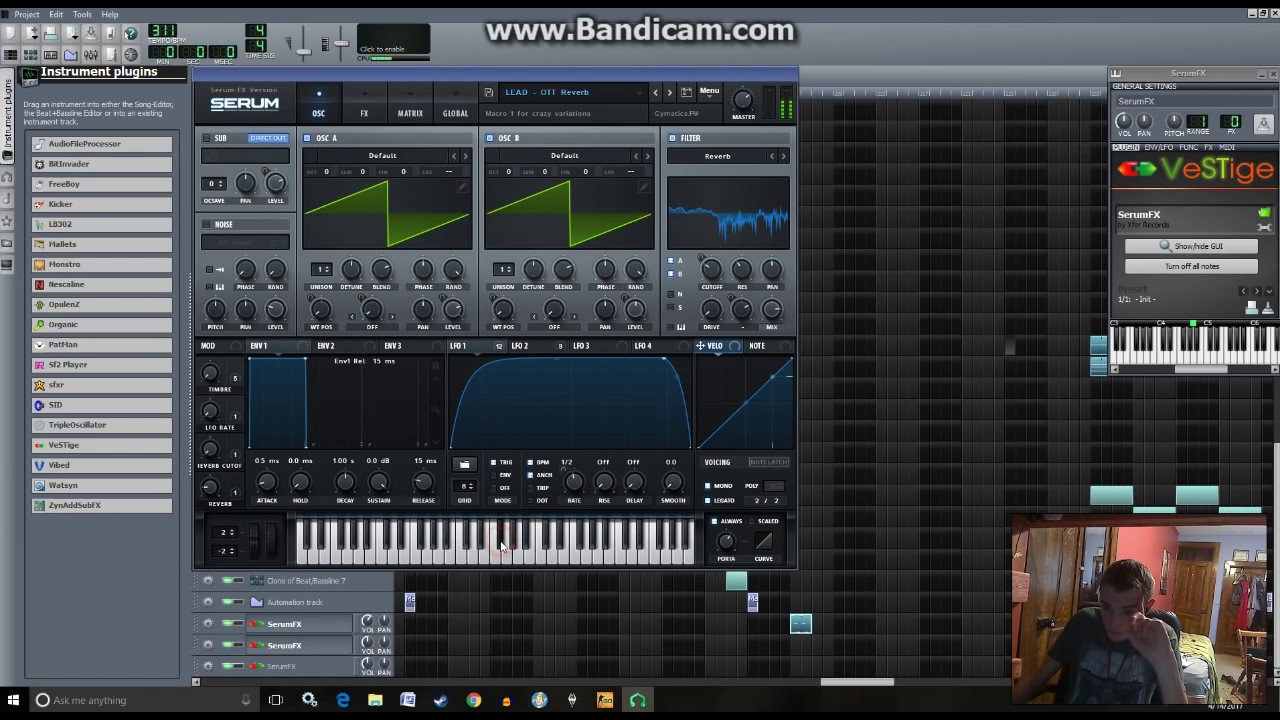
left_click(360, 112)
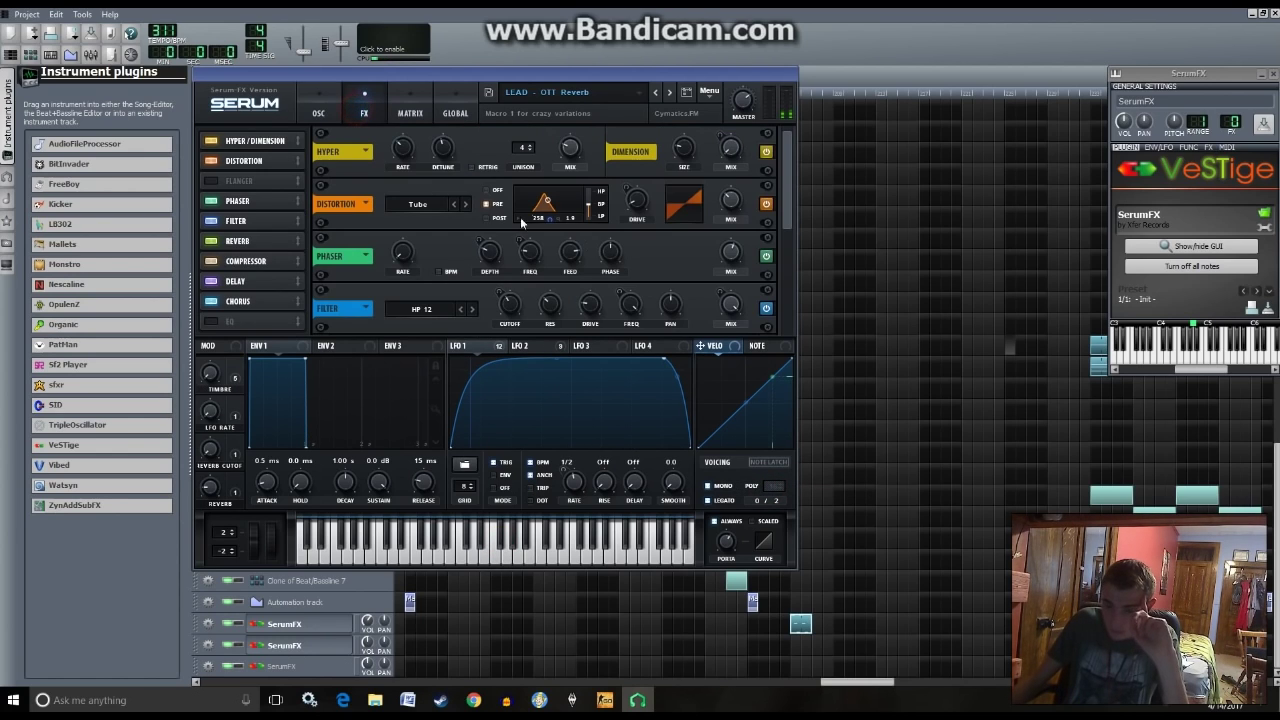
left_click(316, 95)
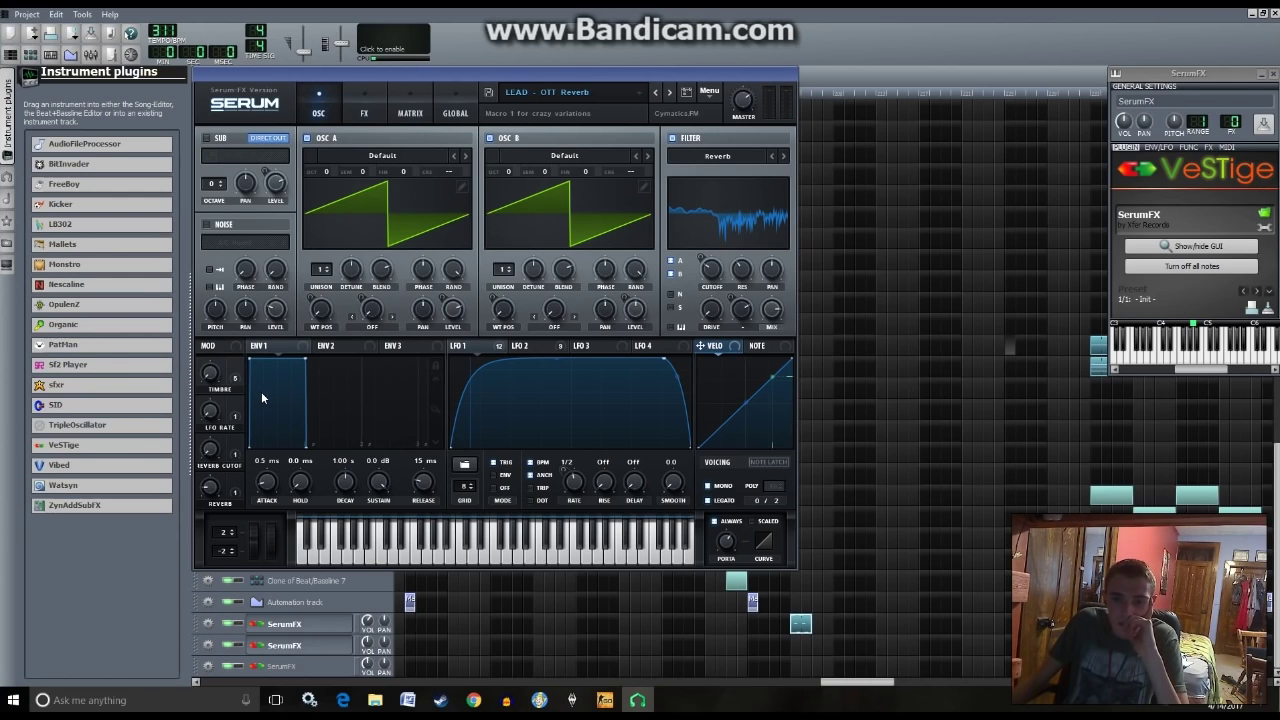
mouse_move(211, 494)
left_click(498, 540)
mouse_move(211, 488)
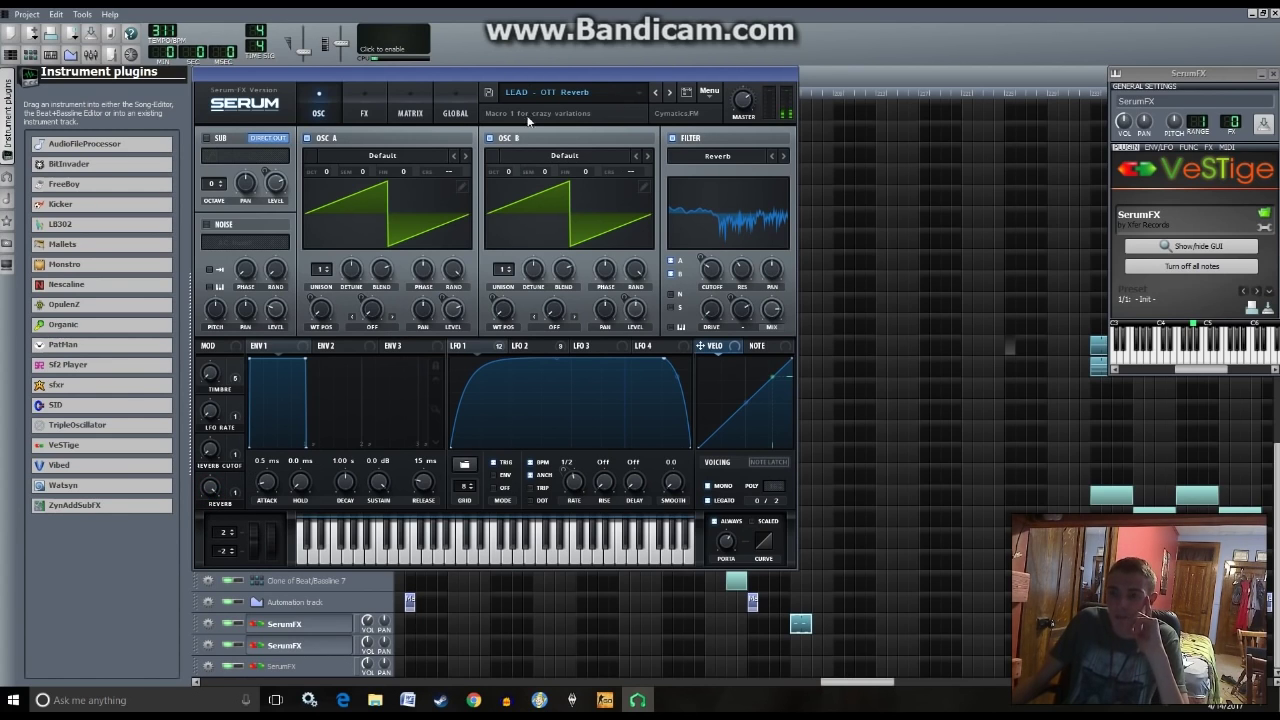
- Load the Cymatics - Outbreak preset BASS - Death Sentence and audition it on a low note
left_click(545, 92)
mouse_move(600, 181)
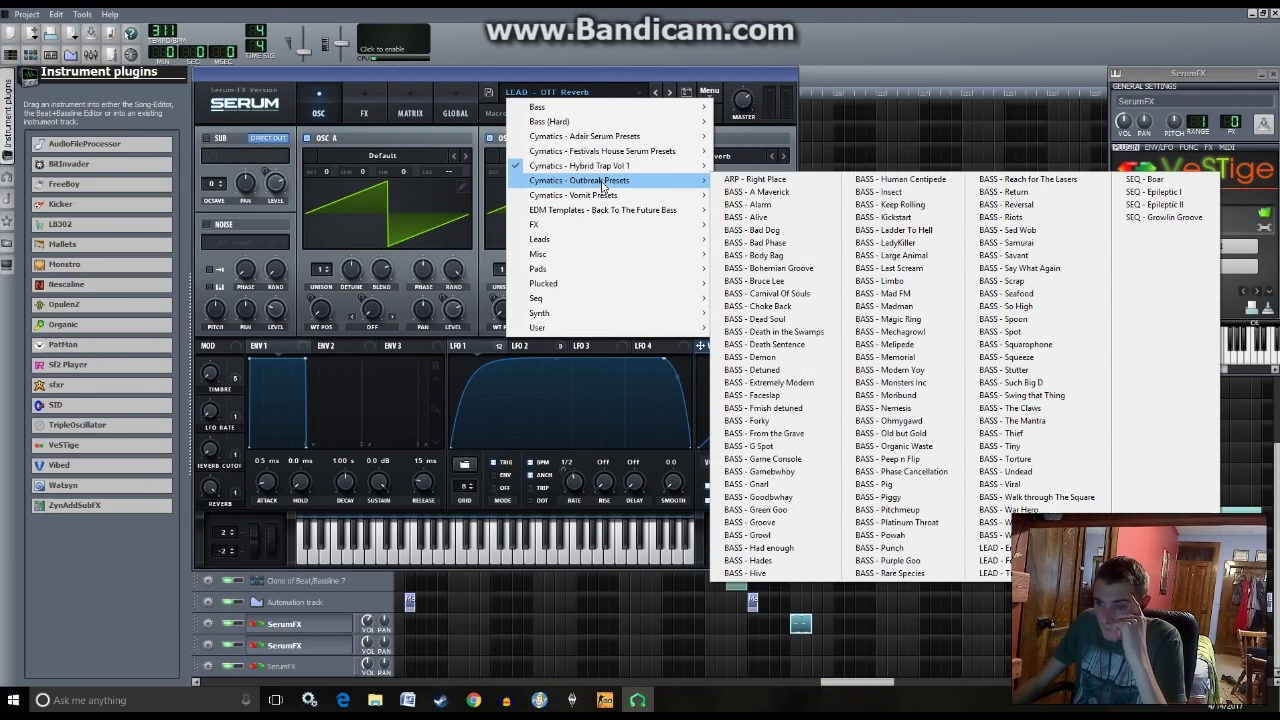
left_click(810, 345)
left_click(412, 540)
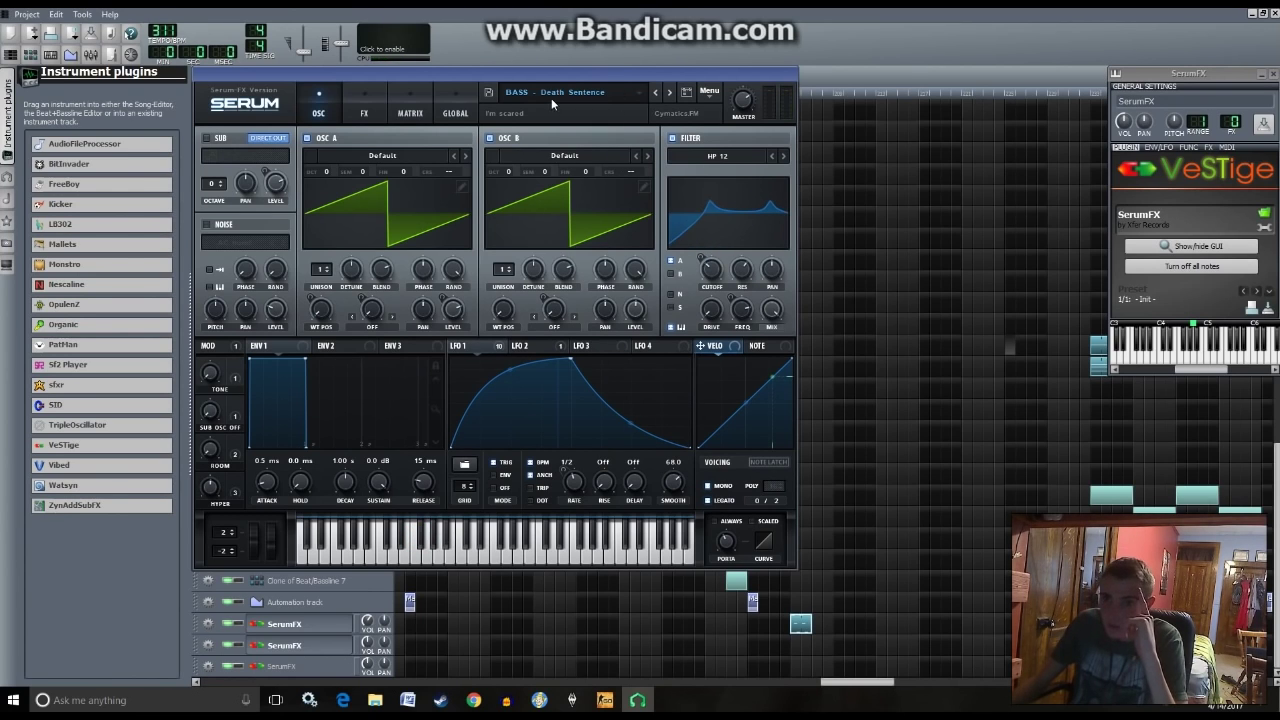
- Set oscillator A to the Cymatics - Outbreak wavetable The Beast 1 and audition it on a low note
left_click(382, 155)
mouse_move(420, 216)
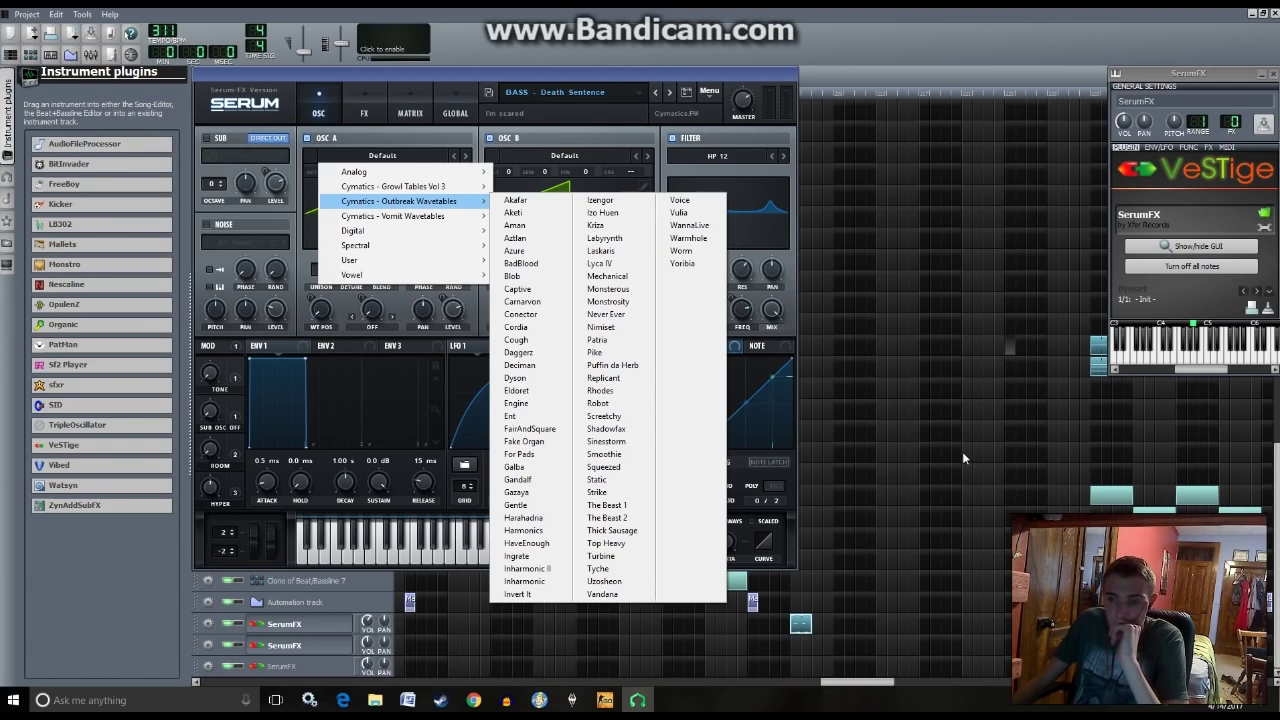
left_click(640, 505)
left_click(341, 540)
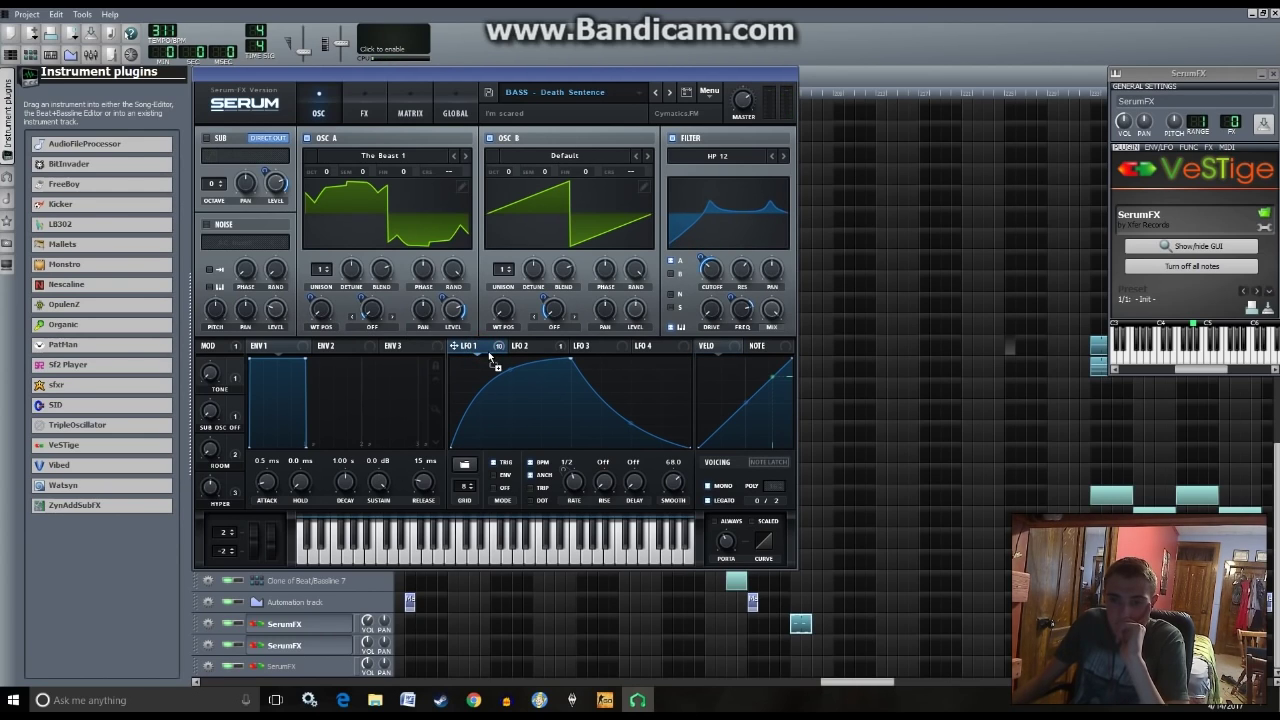
- Check the LFO shapes, increase LFO 1's modulation of oscillator A's wavetable position and audition a low note
left_click(522, 346)
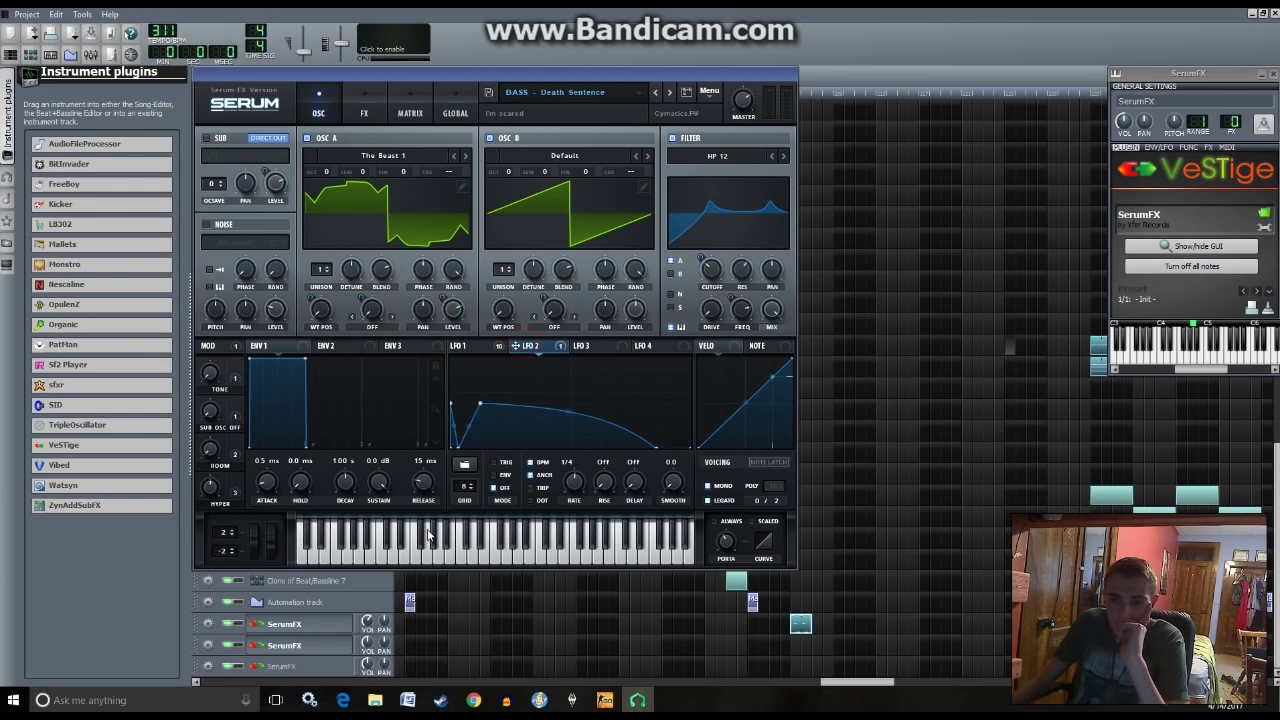
left_click(576, 345)
left_click(482, 348)
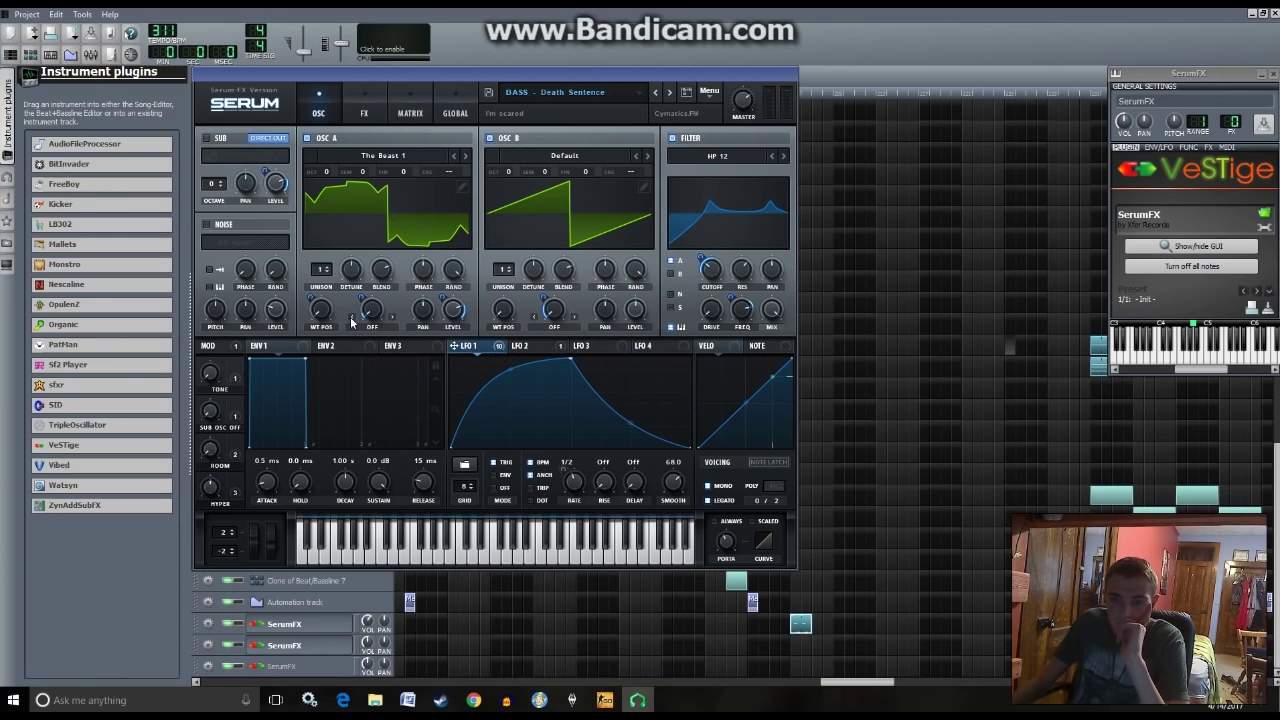
left_click(383, 543)
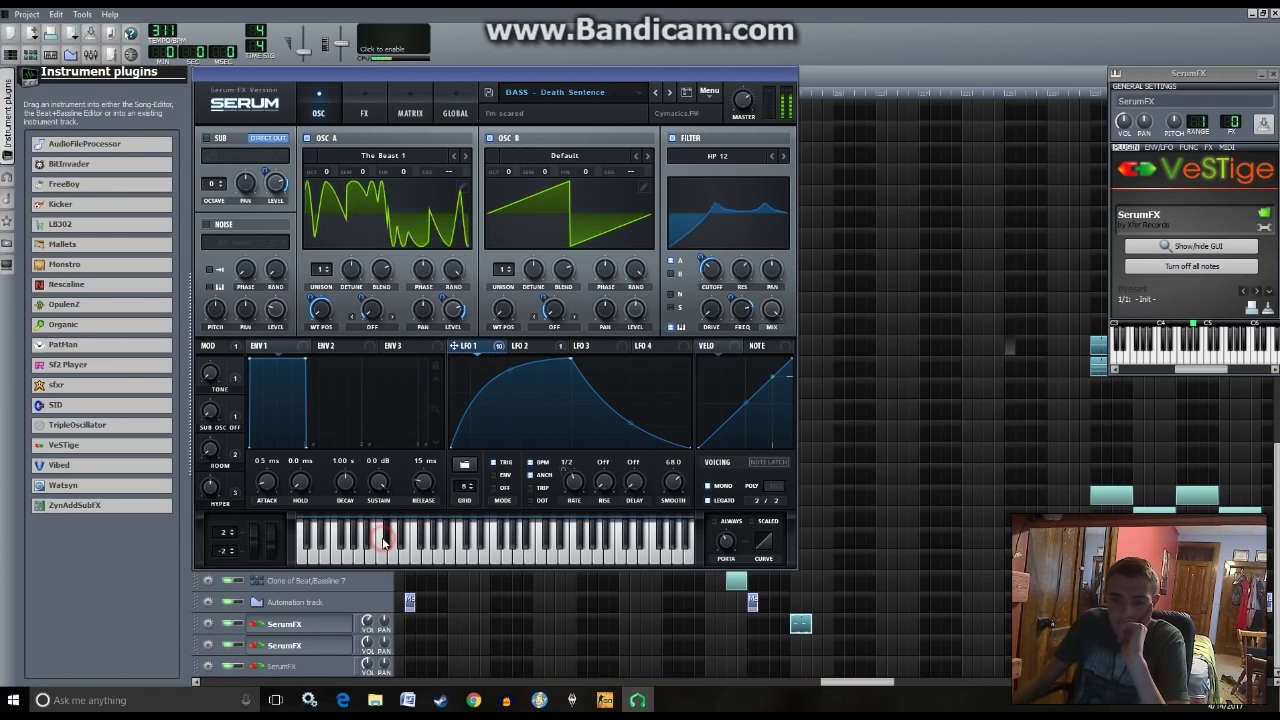
- Enable the sub oscillator with its fourth waveform and audition the patch on the lowest notes
left_click(312, 543)
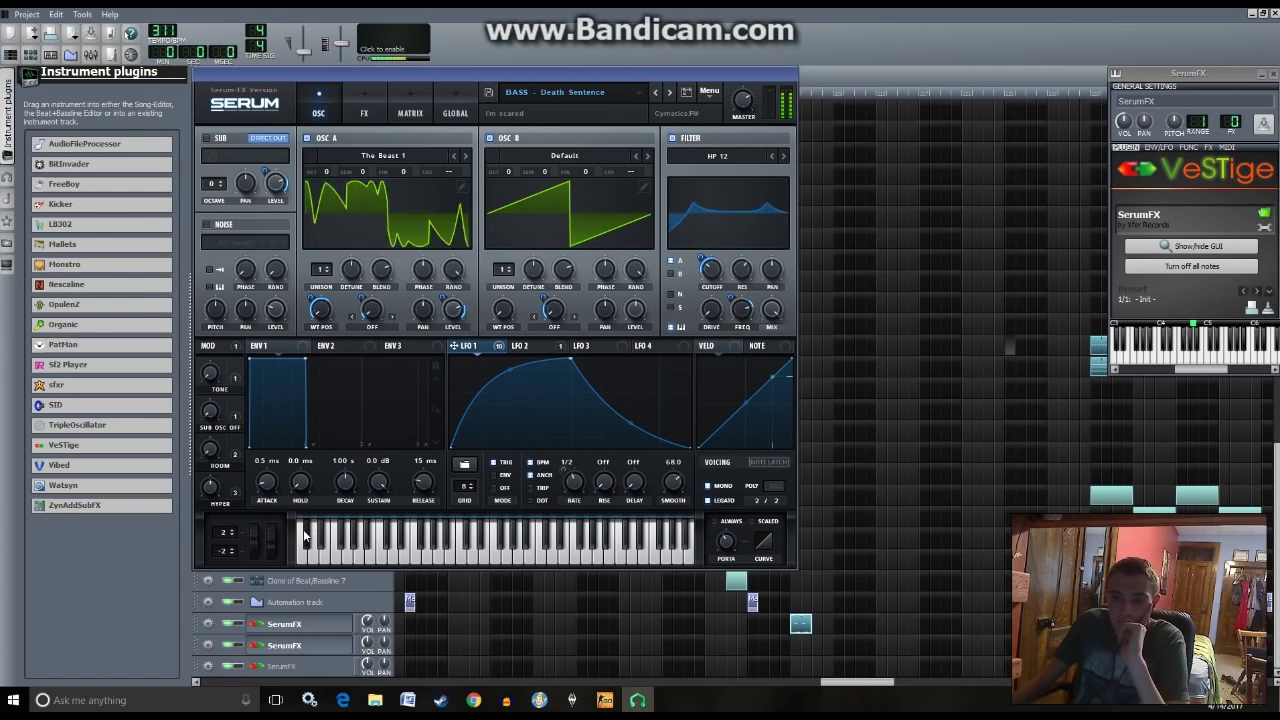
left_click(207, 138)
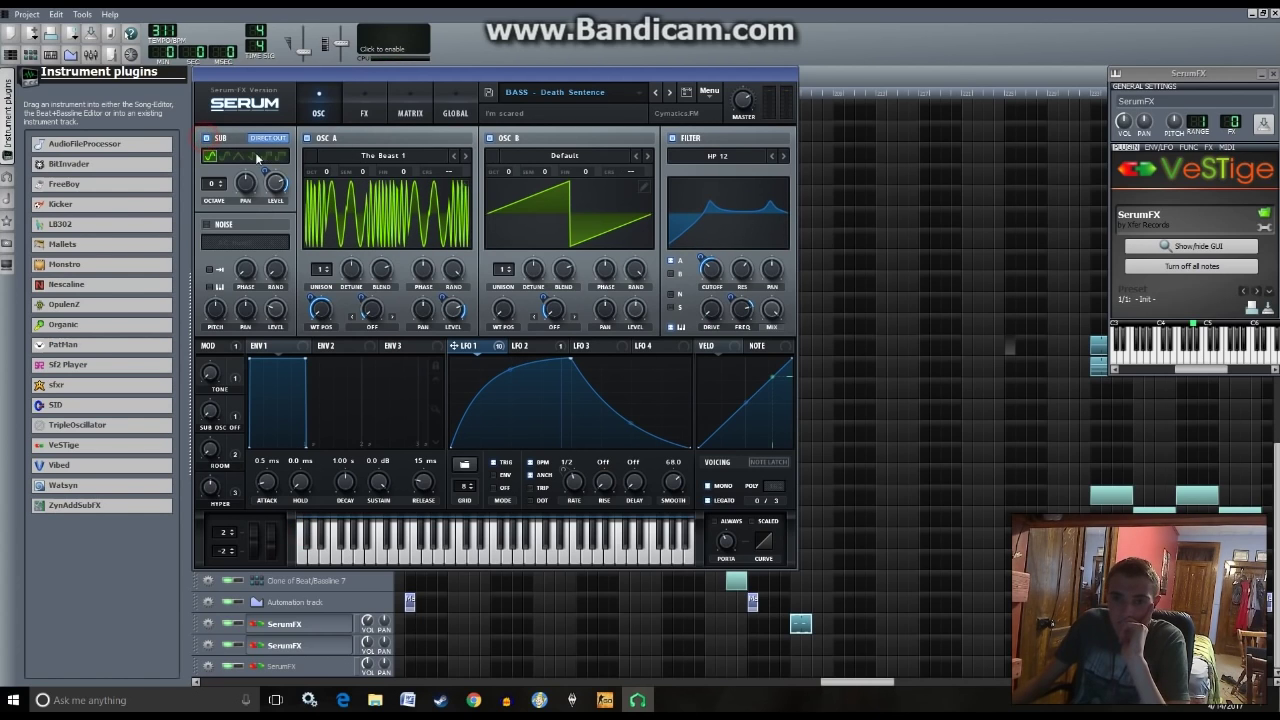
left_click(309, 540)
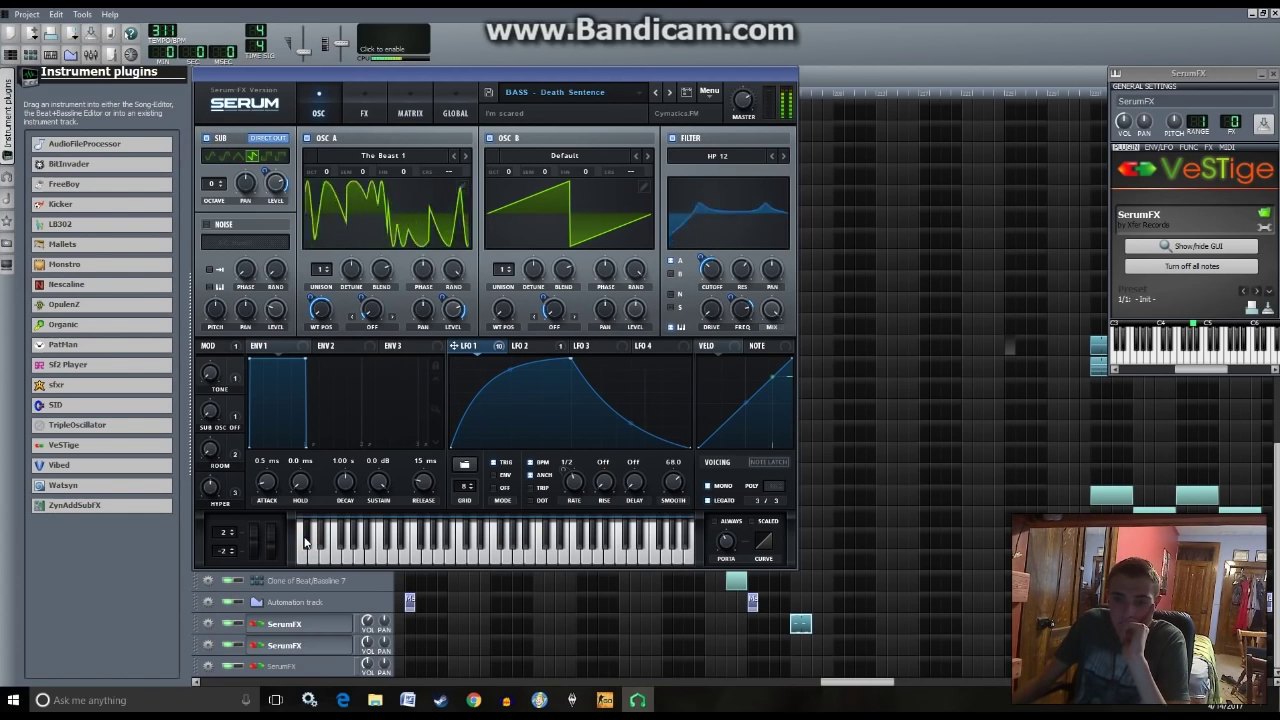
- Set oscillator B to the Cymatics - Outbreak wavetable Smoothie and modulate its wavetable position with LFO 1
left_click(562, 157)
mouse_move(620, 201)
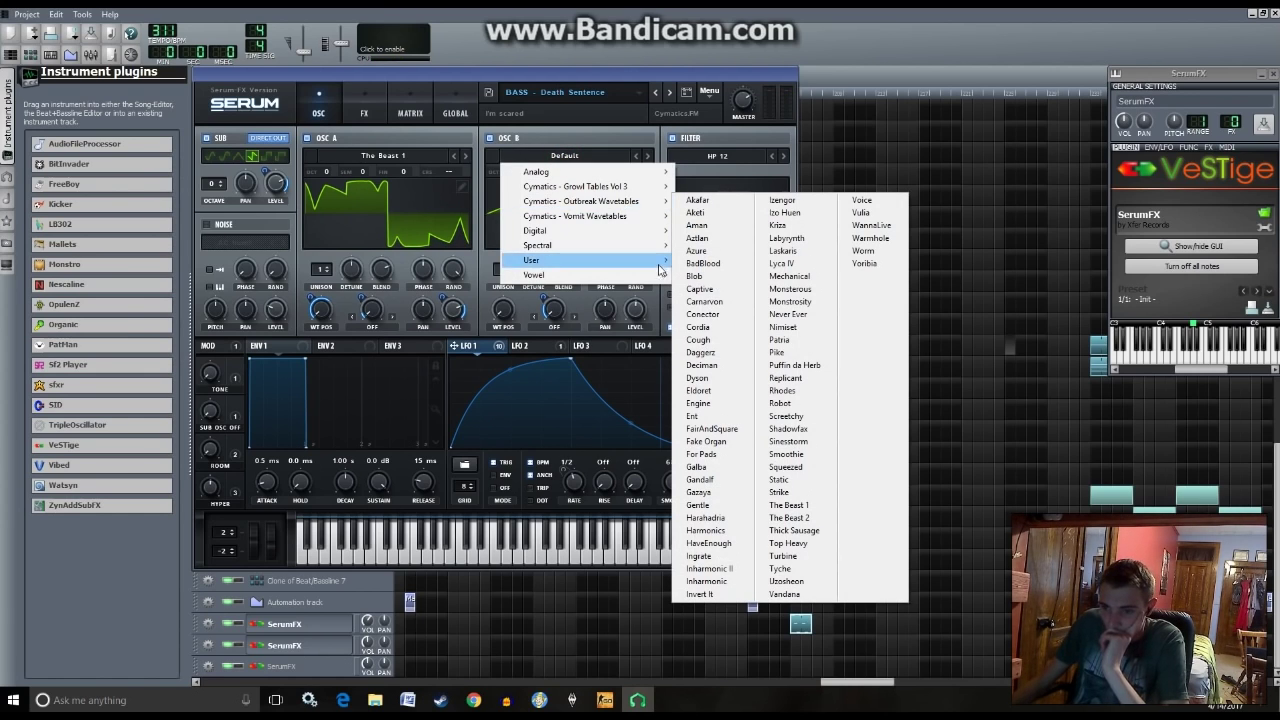
left_click(565, 157)
left_click(565, 157)
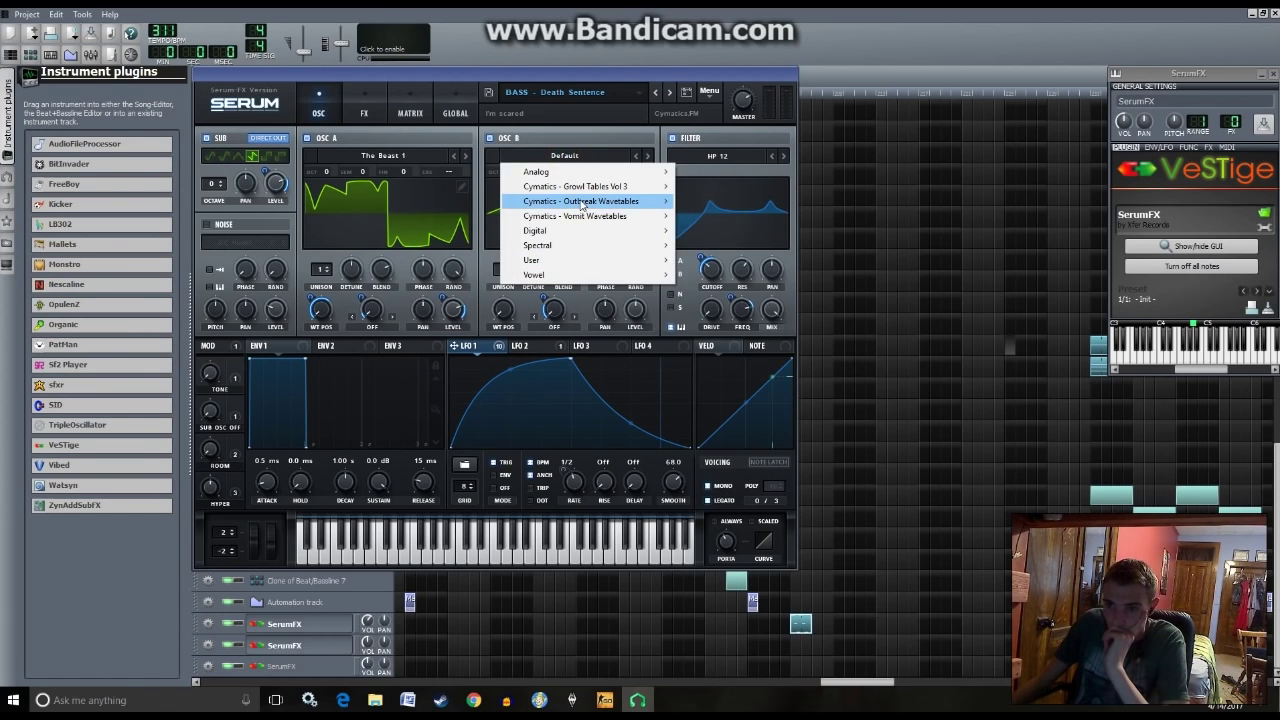
mouse_move(620, 201)
left_click(828, 456)
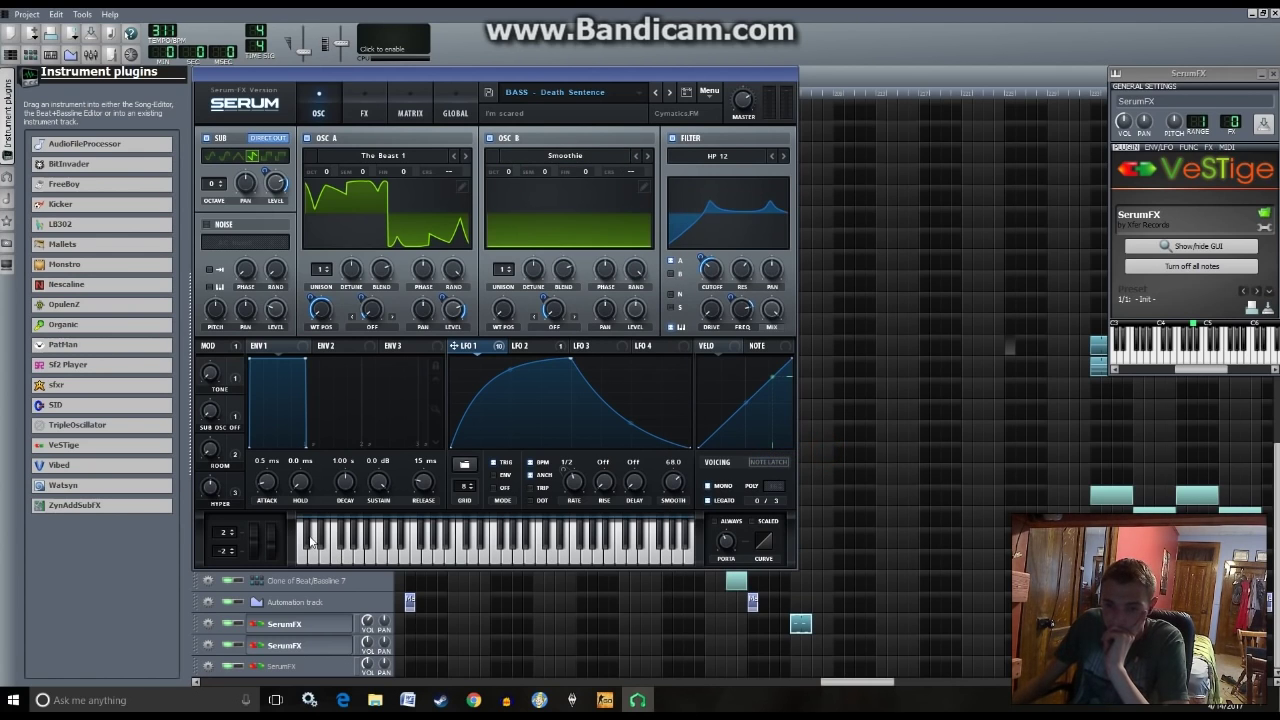
left_click_drag(499, 318, 516, 348)
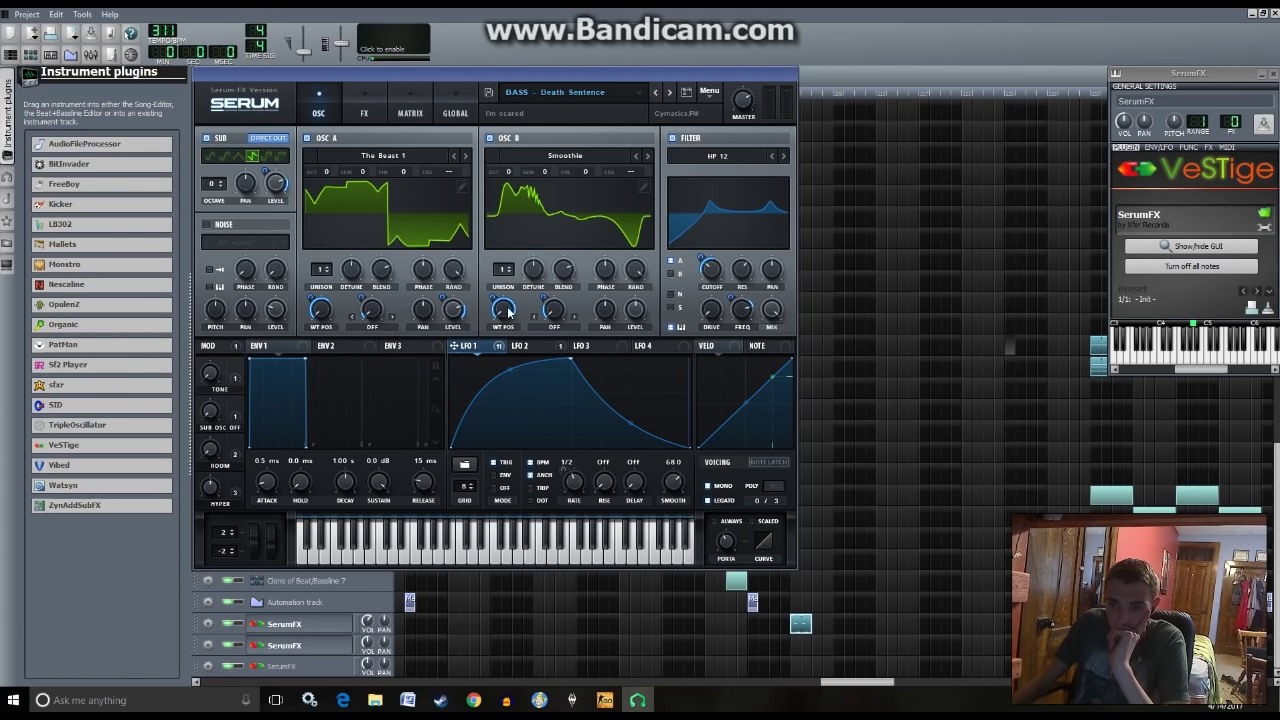
left_click_drag(508, 313, 494, 377)
- Isolate oscillator B by disabling oscillator A and the sub, and adjust LFO 1's wavetable position modulation while auditioning low notes
left_click(308, 137)
left_click(208, 137)
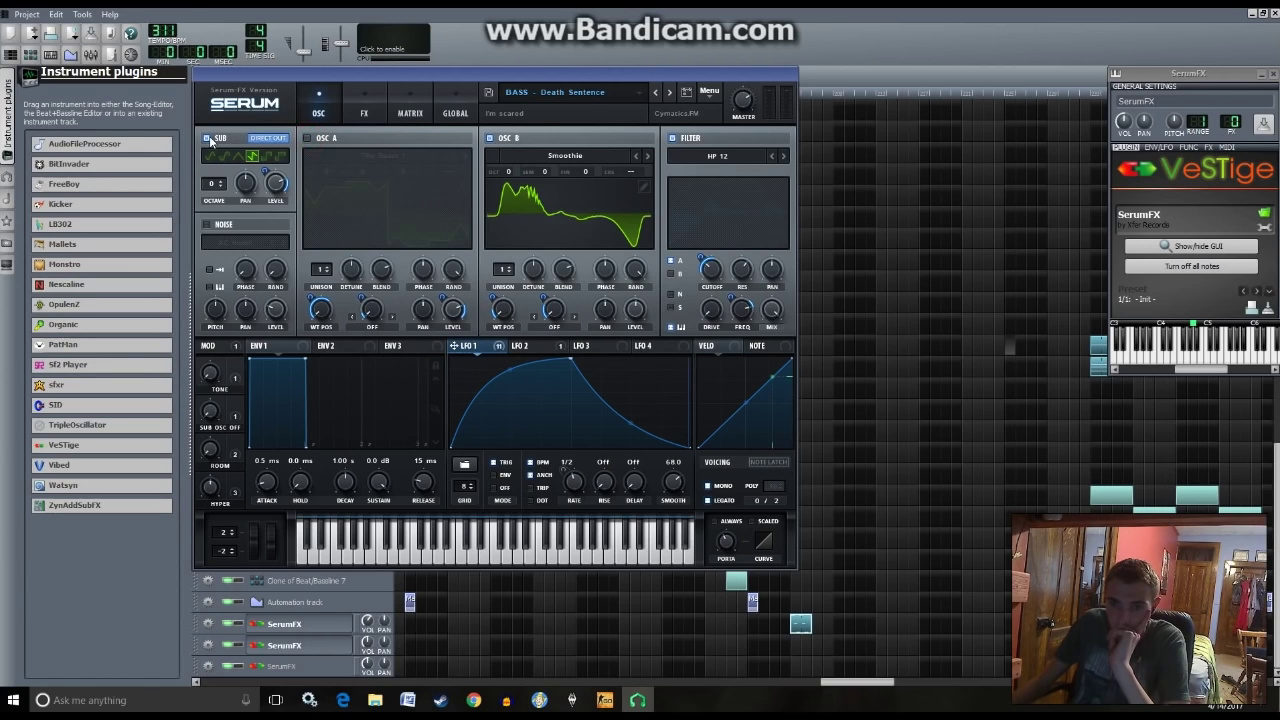
left_click(305, 535)
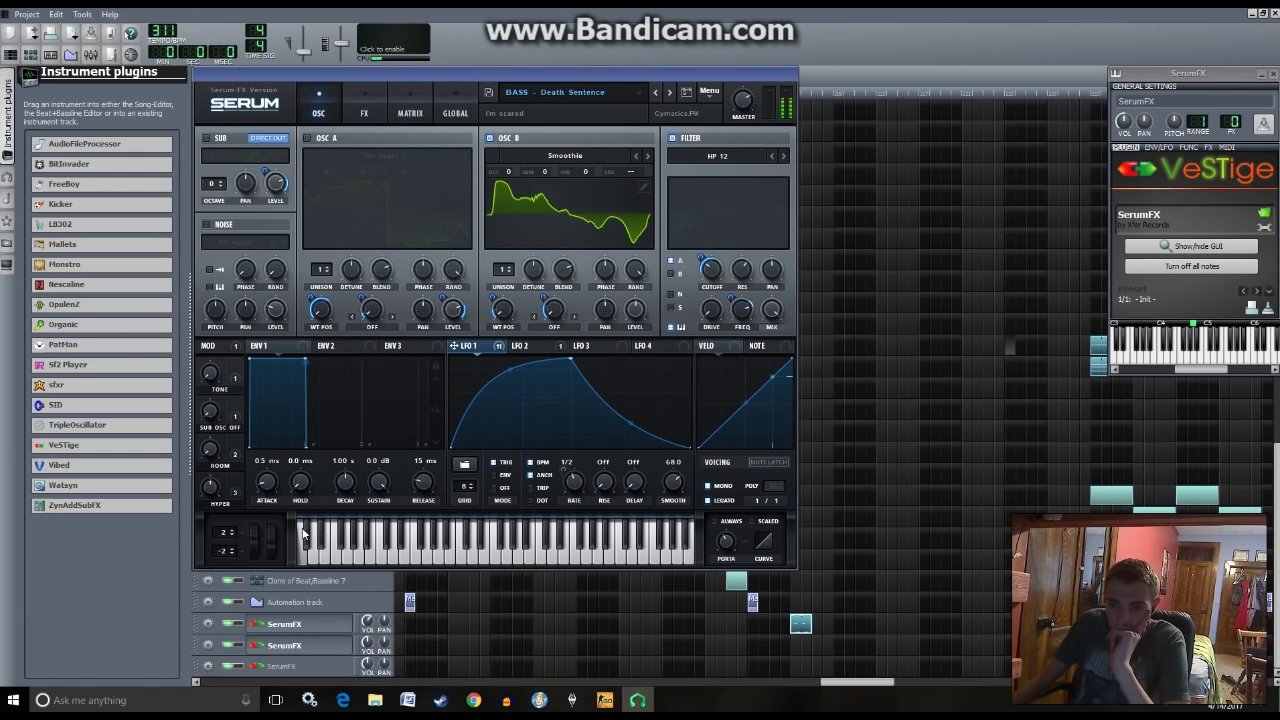
left_click(492, 298)
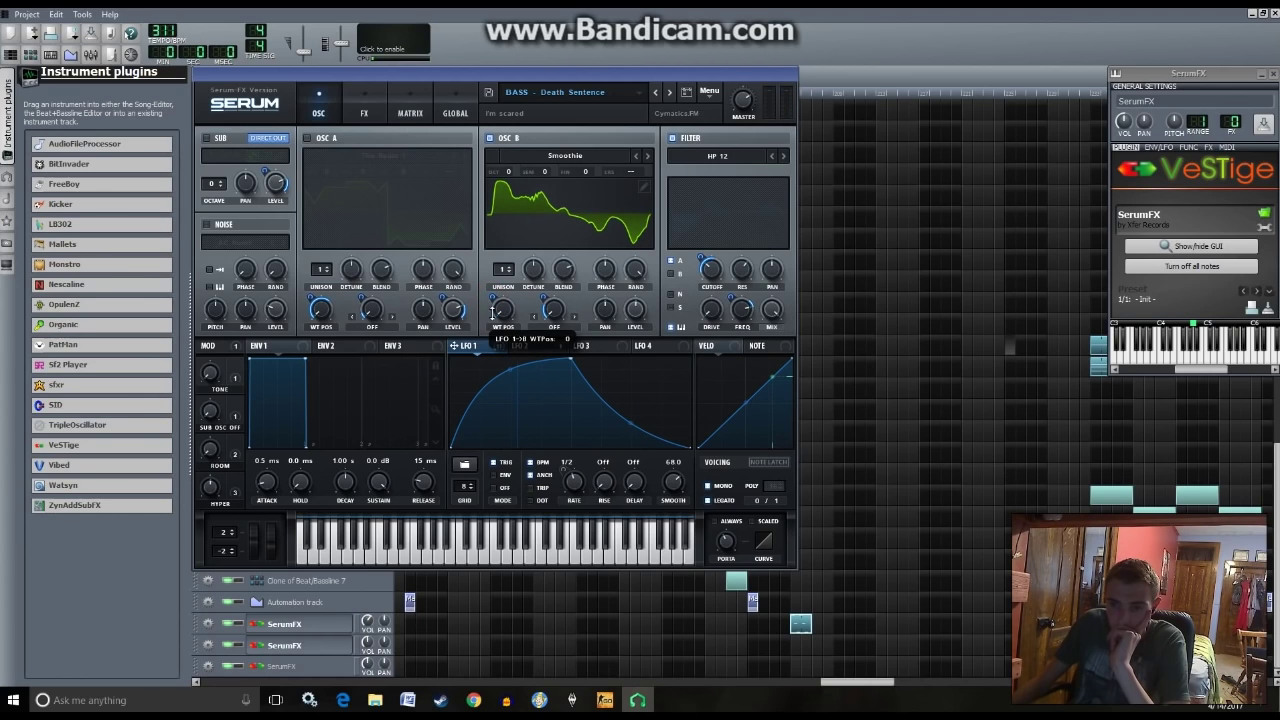
left_click(305, 537)
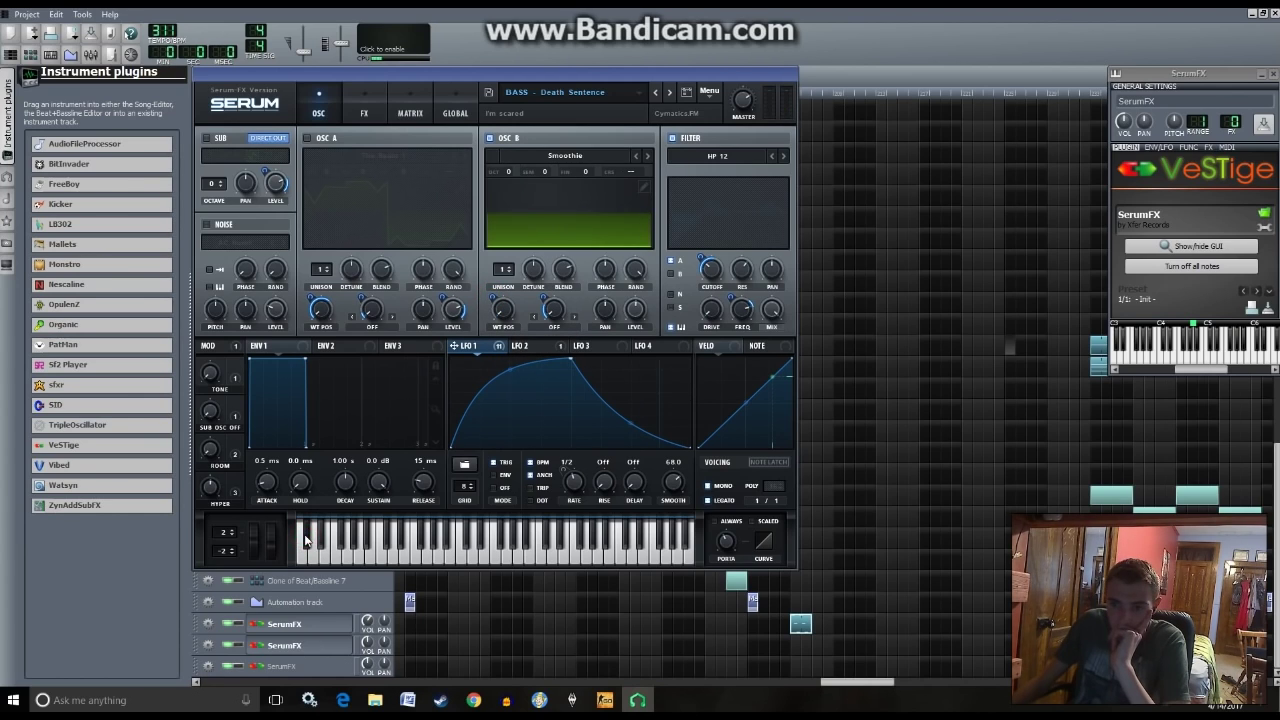
left_click_drag(496, 298, 497, 300)
left_click(311, 537)
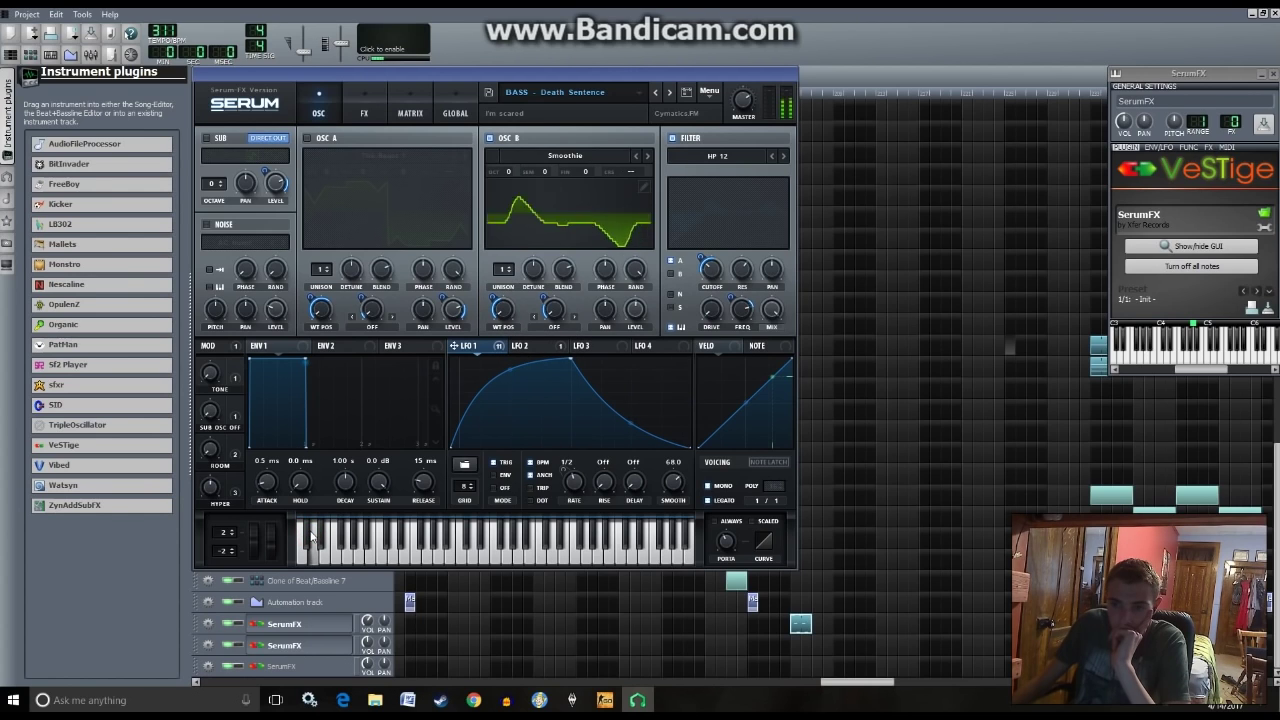
- Replace oscillator B's wavetable with the Cymatics - Outbreak wavetable Top Heavy and audition it on the lowest note
left_click(553, 157)
mouse_move(571, 203)
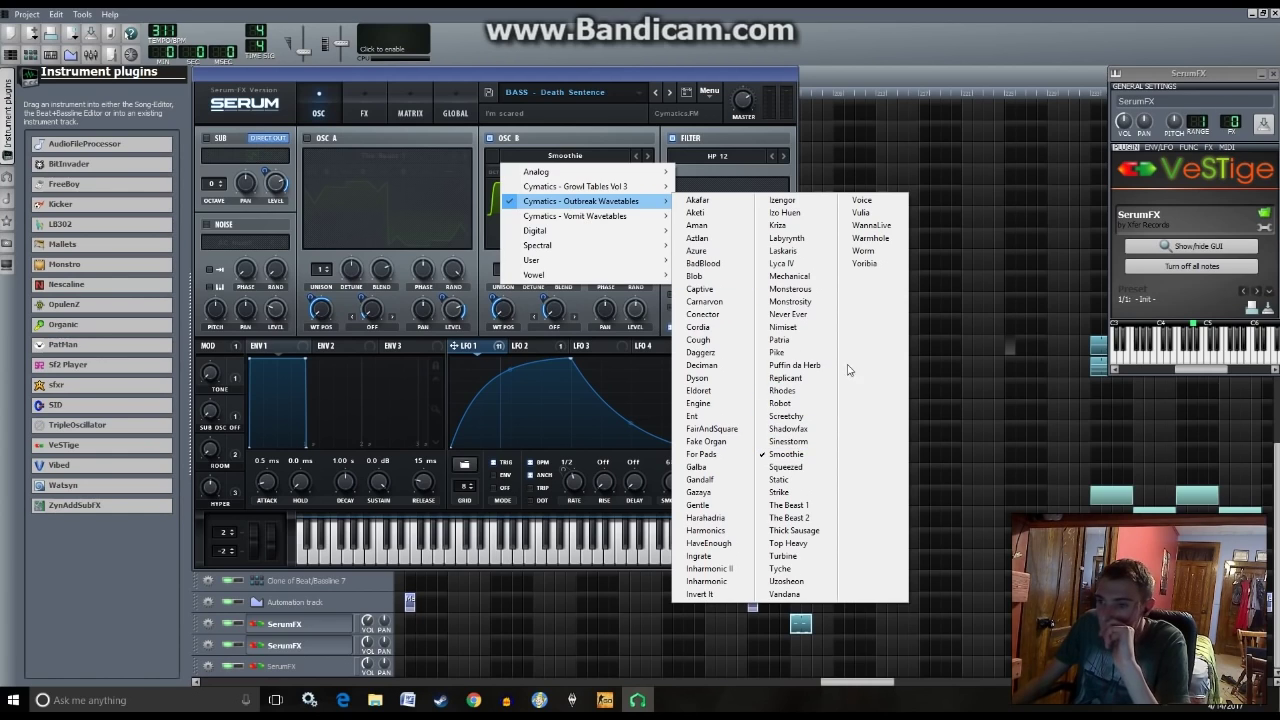
left_click(801, 545)
left_click(303, 540)
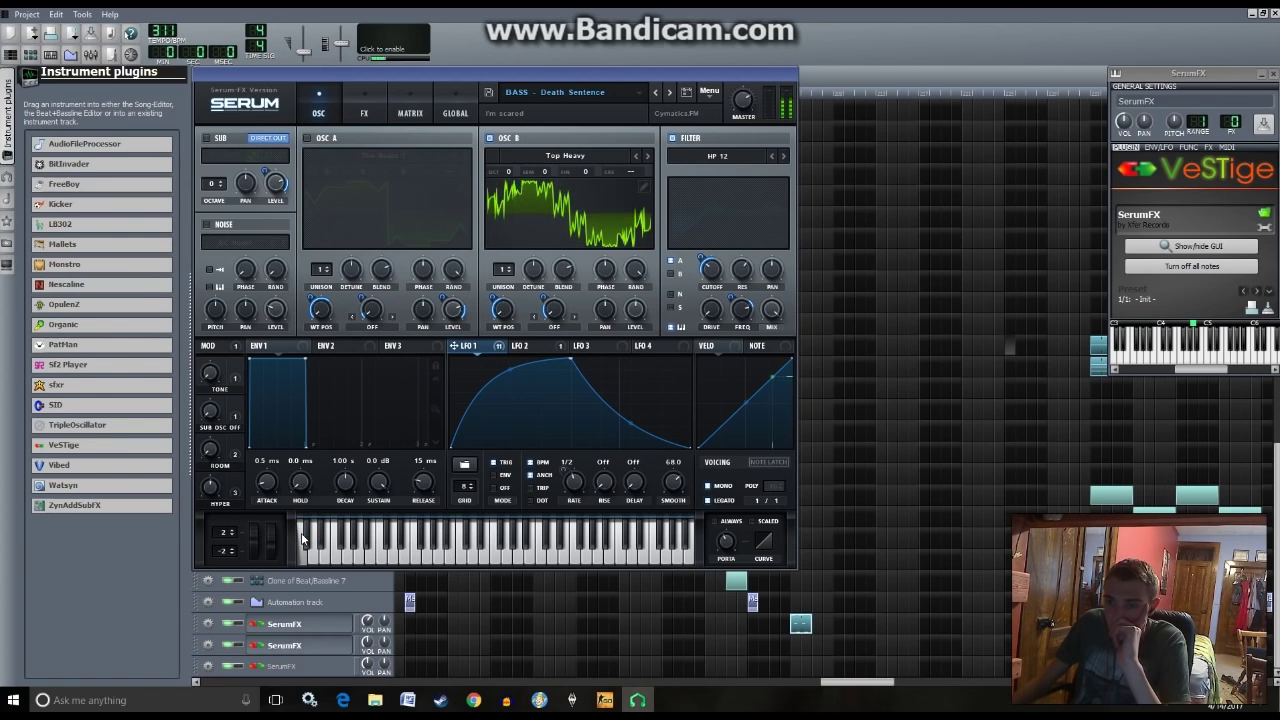
- Re-enable oscillator A, set oscillator B's wavetable position to 1 and audition both oscillators together on a low note
left_click(310, 139)
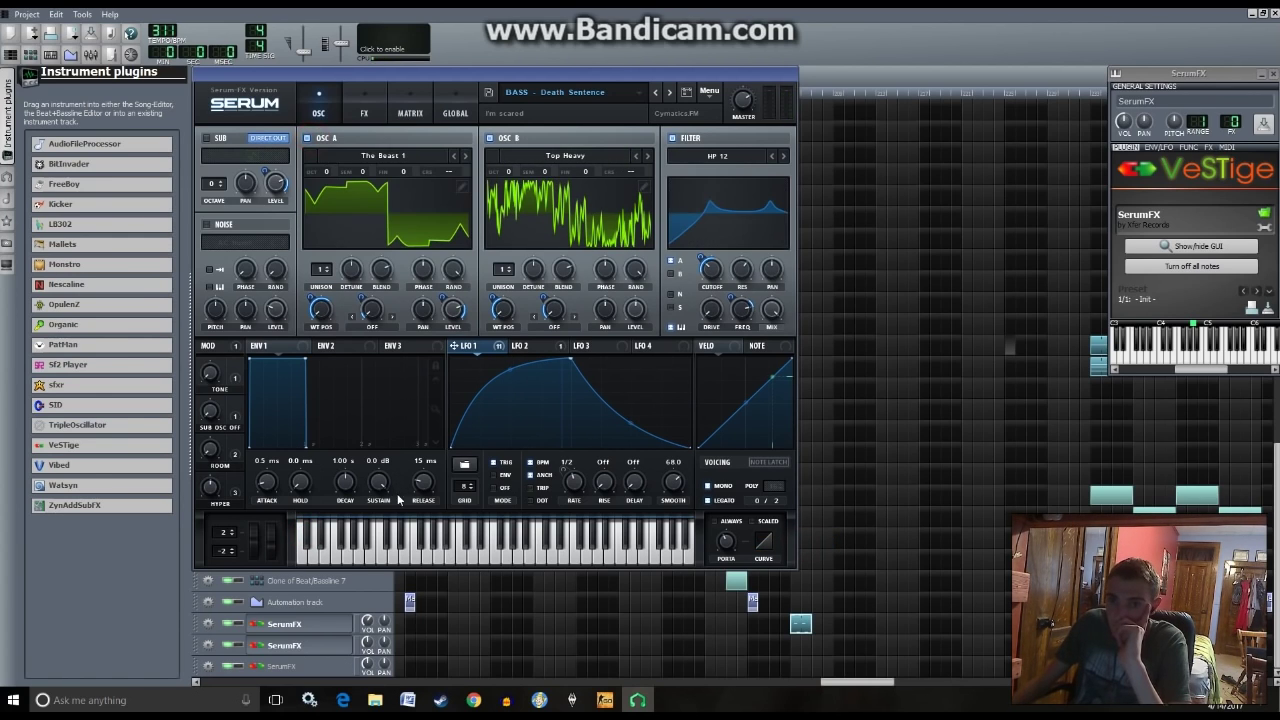
left_click(307, 535)
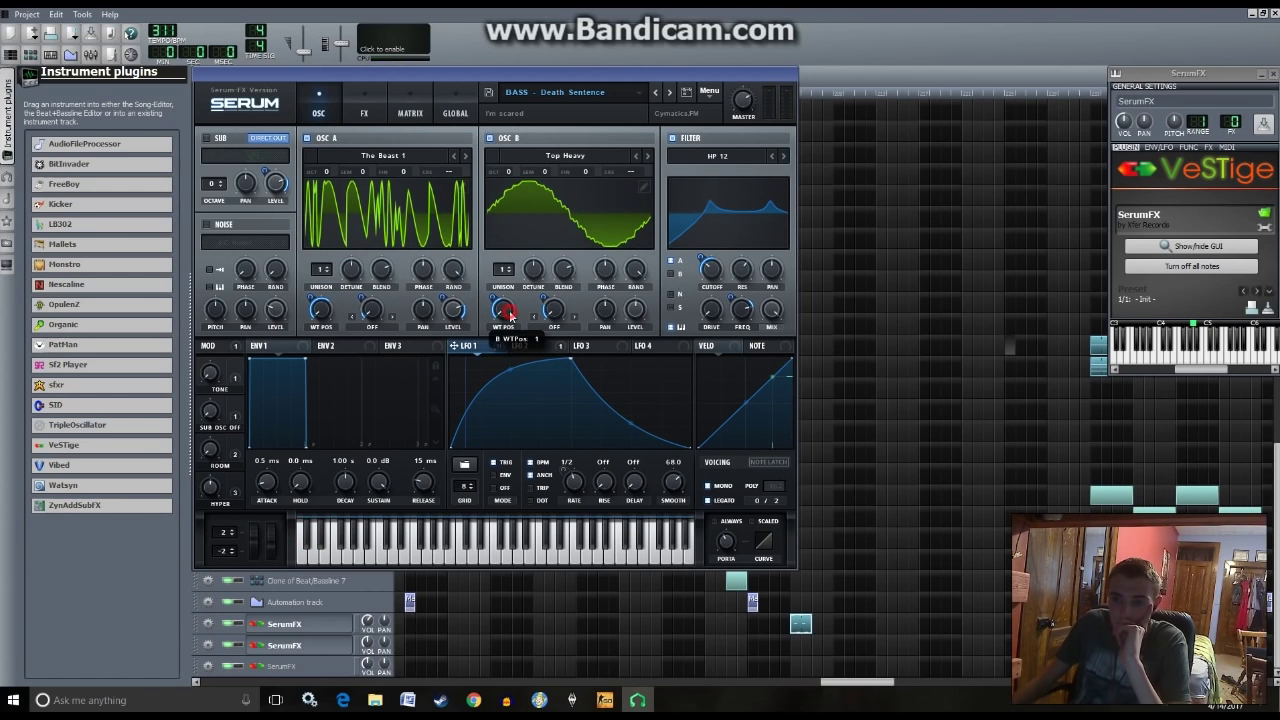
left_click(308, 537)
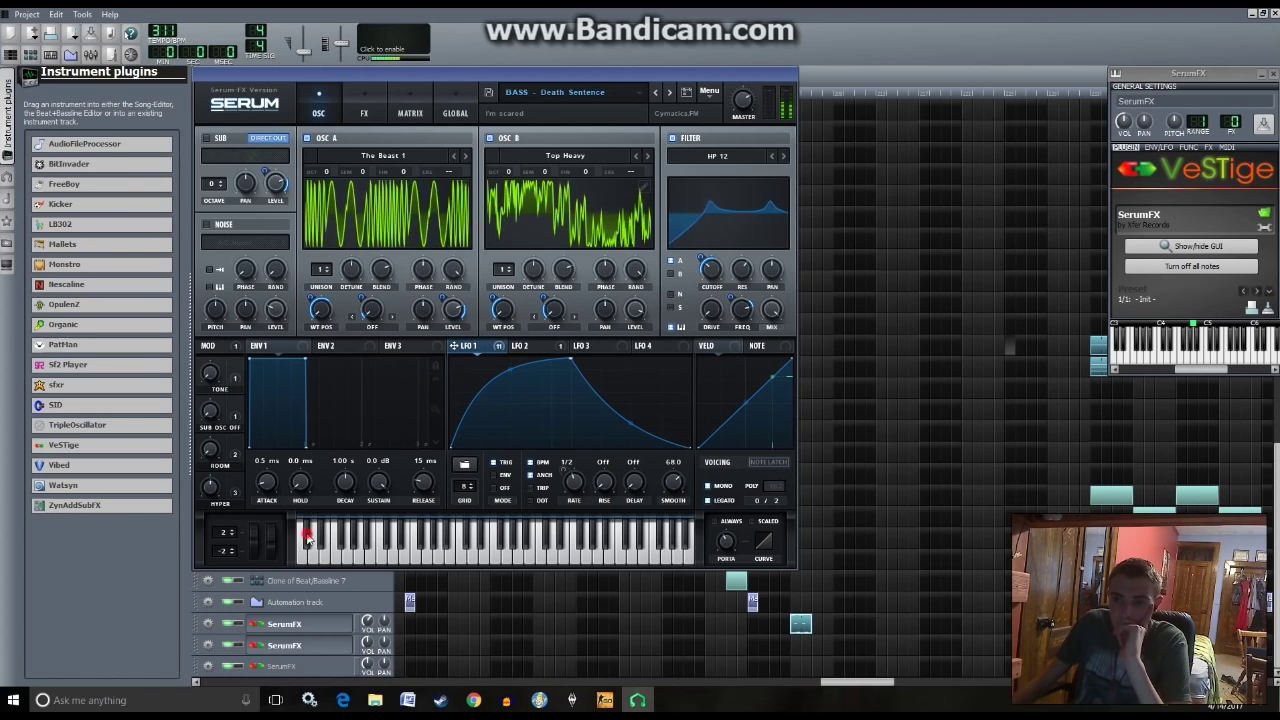
- Re-enable the sub oscillator and audition the full patch on the lowest note
left_click(207, 138)
left_click(302, 536)
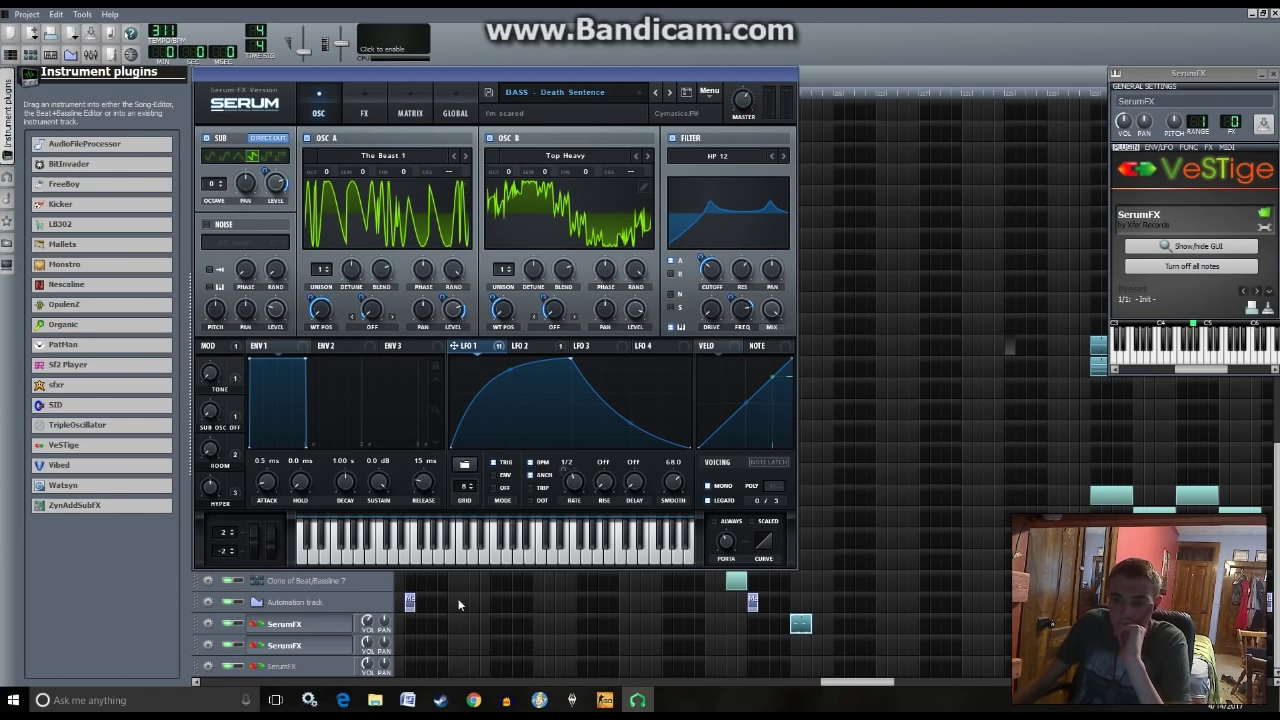
left_click(302, 545)
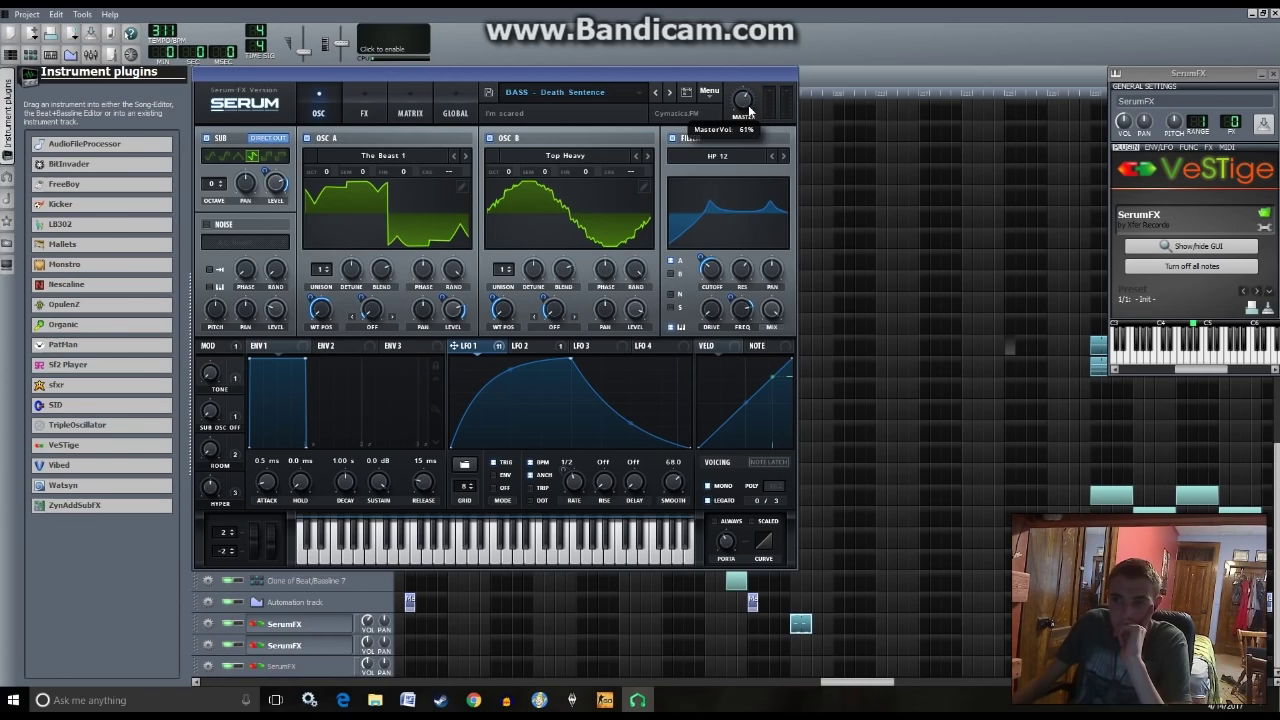
- Hide the synth windows and play back the short SerumFX pattern in the Song Editor
left_click(850, 209)
left_click(736, 90)
key("space")
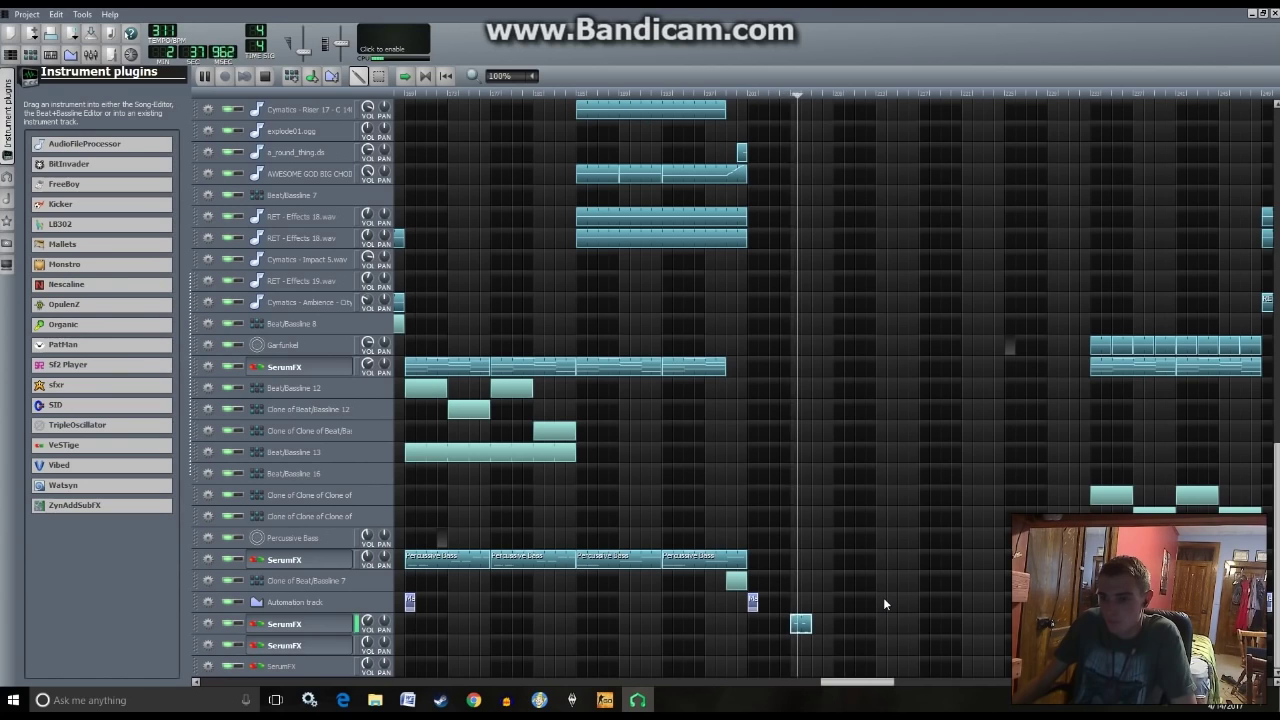
key("space")
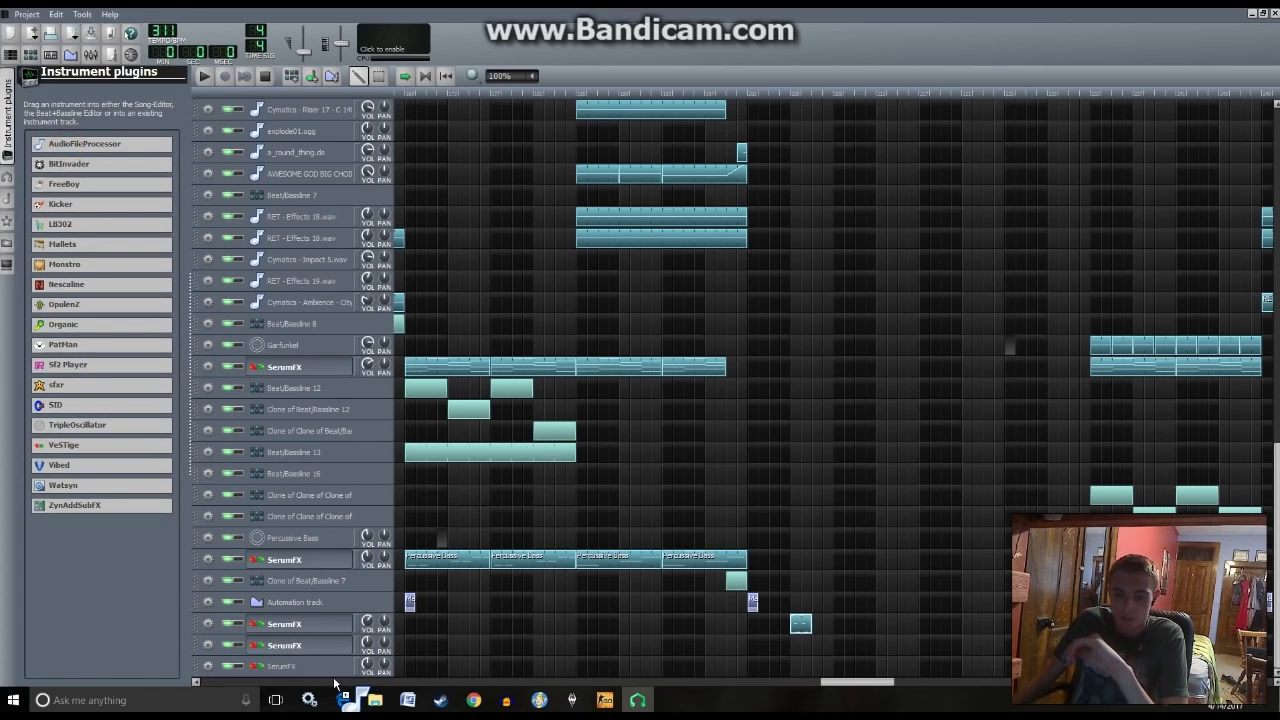
scroll(630, 637, "down", 1)
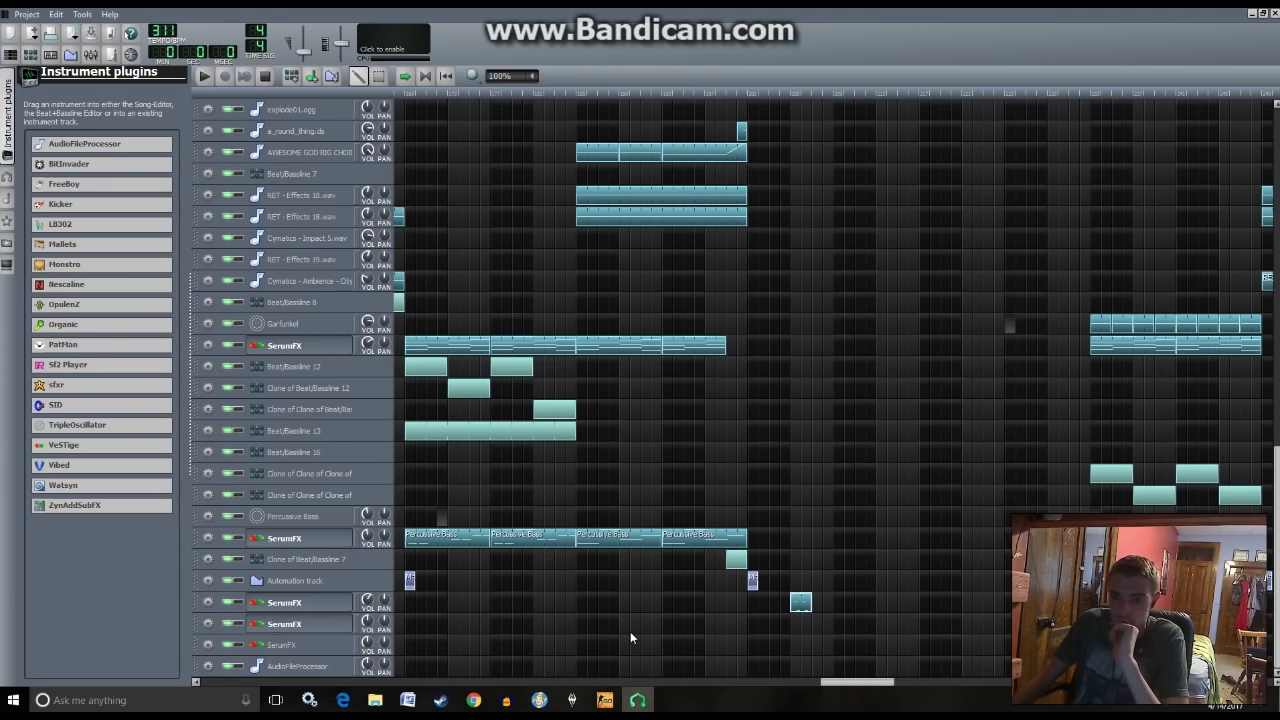
- Open the AudioFileProcessor track's instrument window and dismiss the Bandicam recording notice and registration dialog
left_click(300, 666)
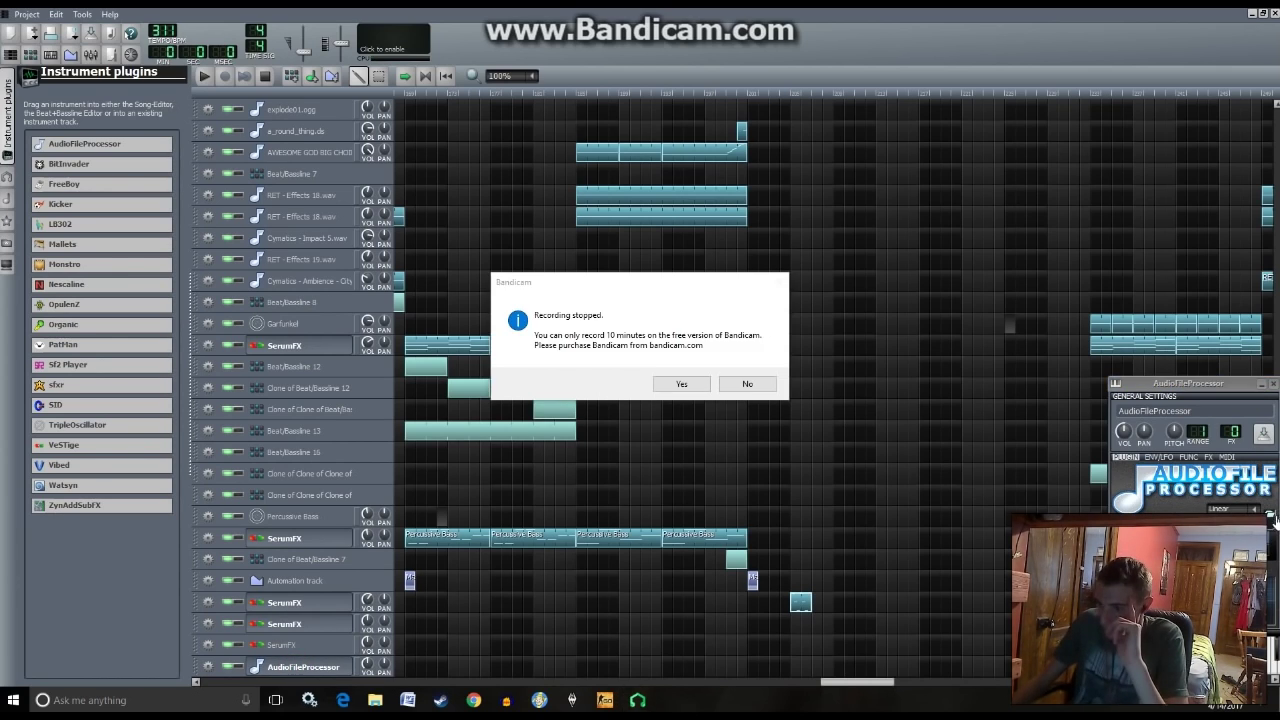
left_click(778, 281)
left_click(679, 383)
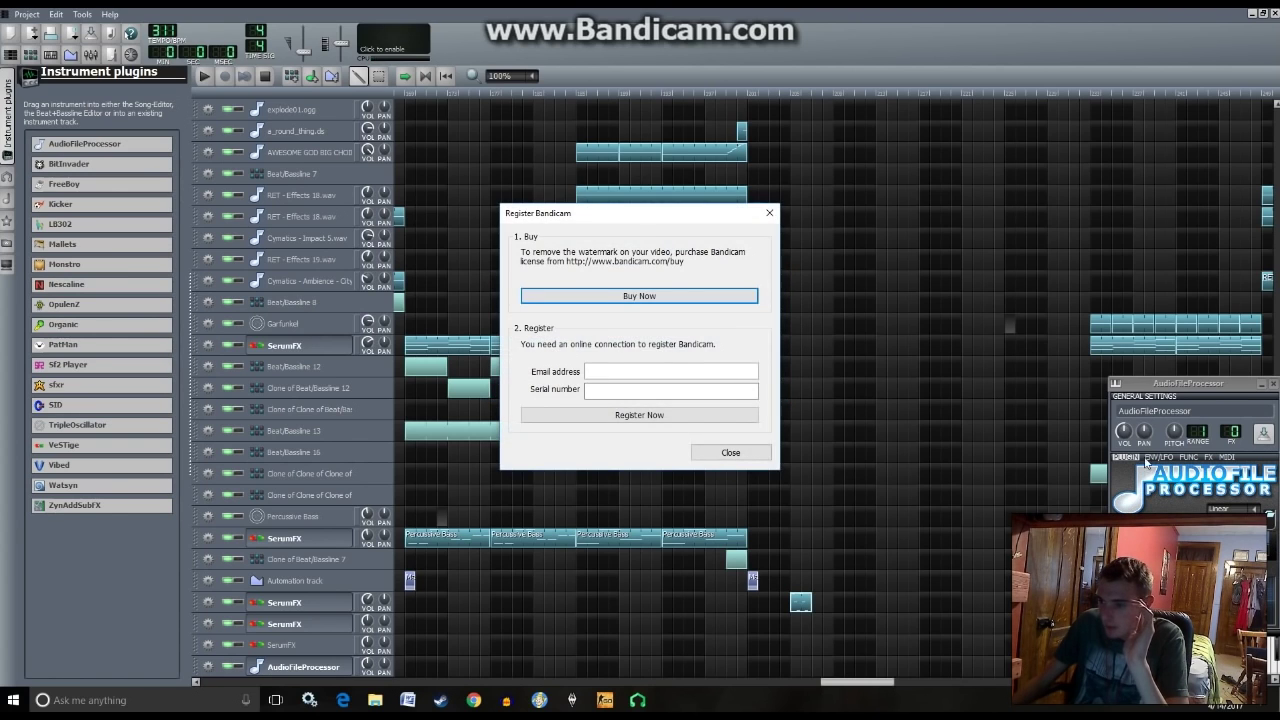
left_click(769, 214)
- Browse to the ultitrap folder inside G:\AAA COMPLETE DAW PACKAGE to choose an audio sample for the AudioFileProcessor
left_click(1270, 517)
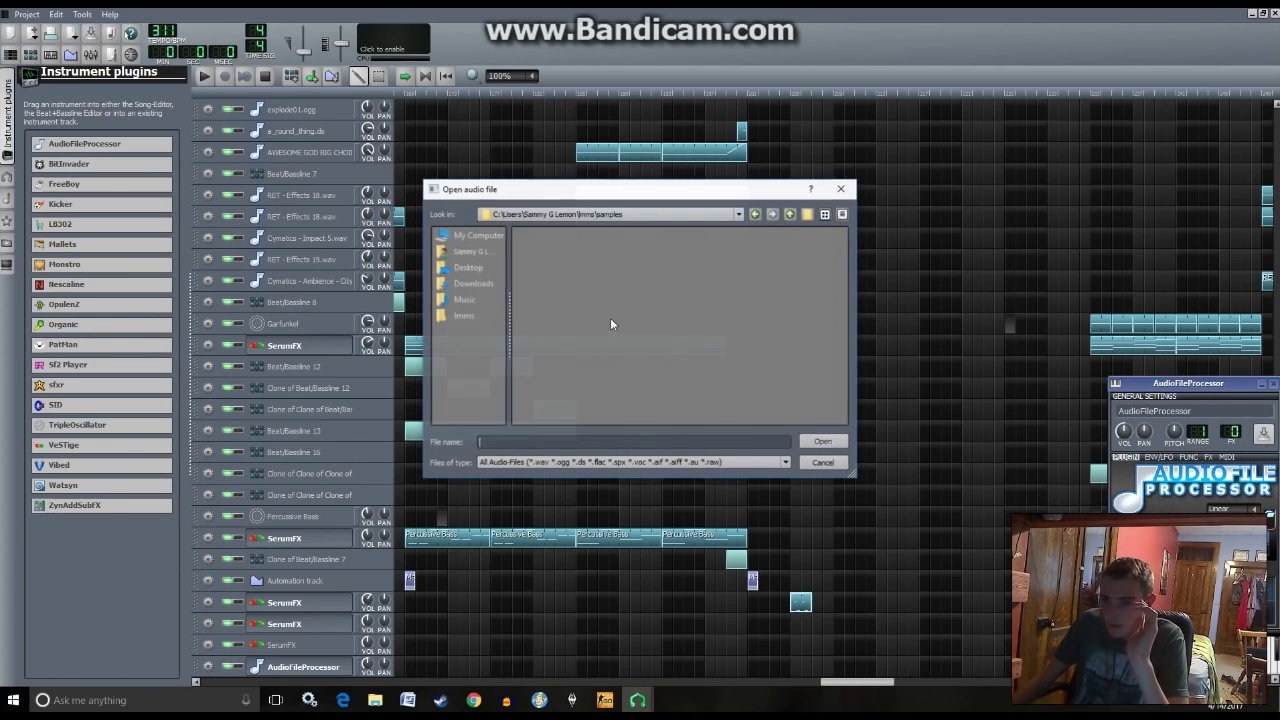
left_click(470, 236)
left_click(540, 258)
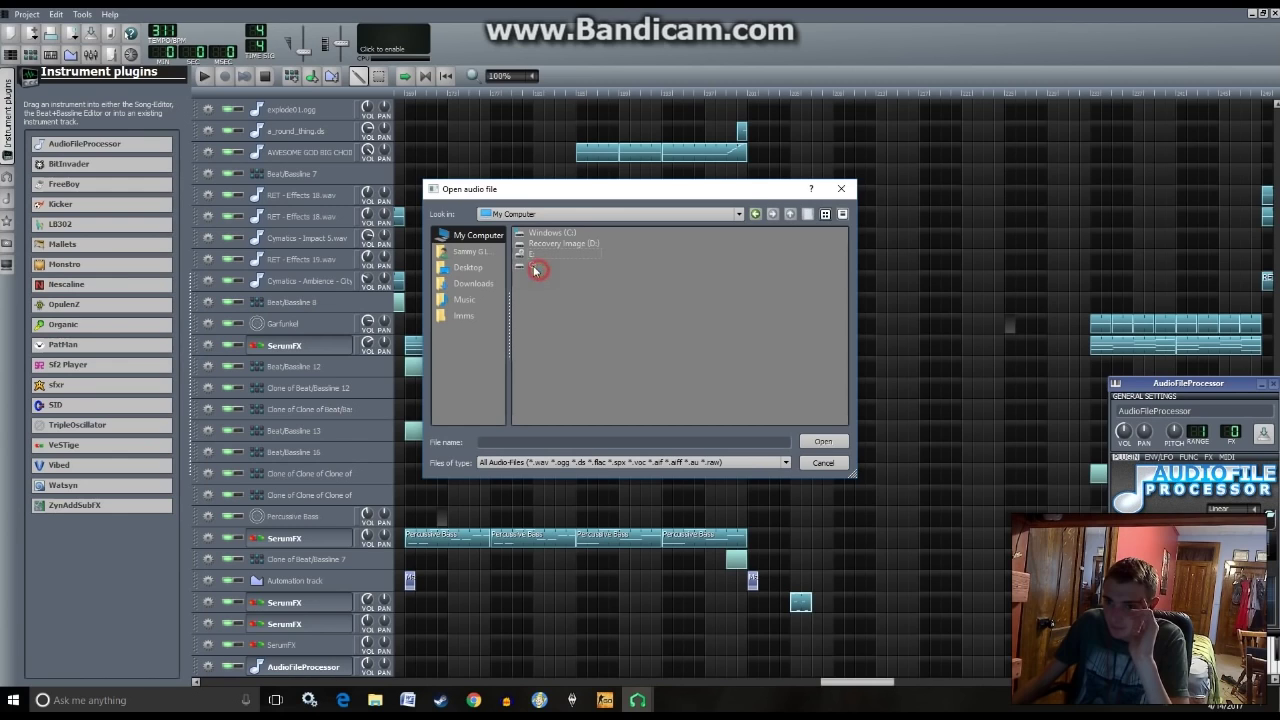
double_click(540, 265)
double_click(560, 233)
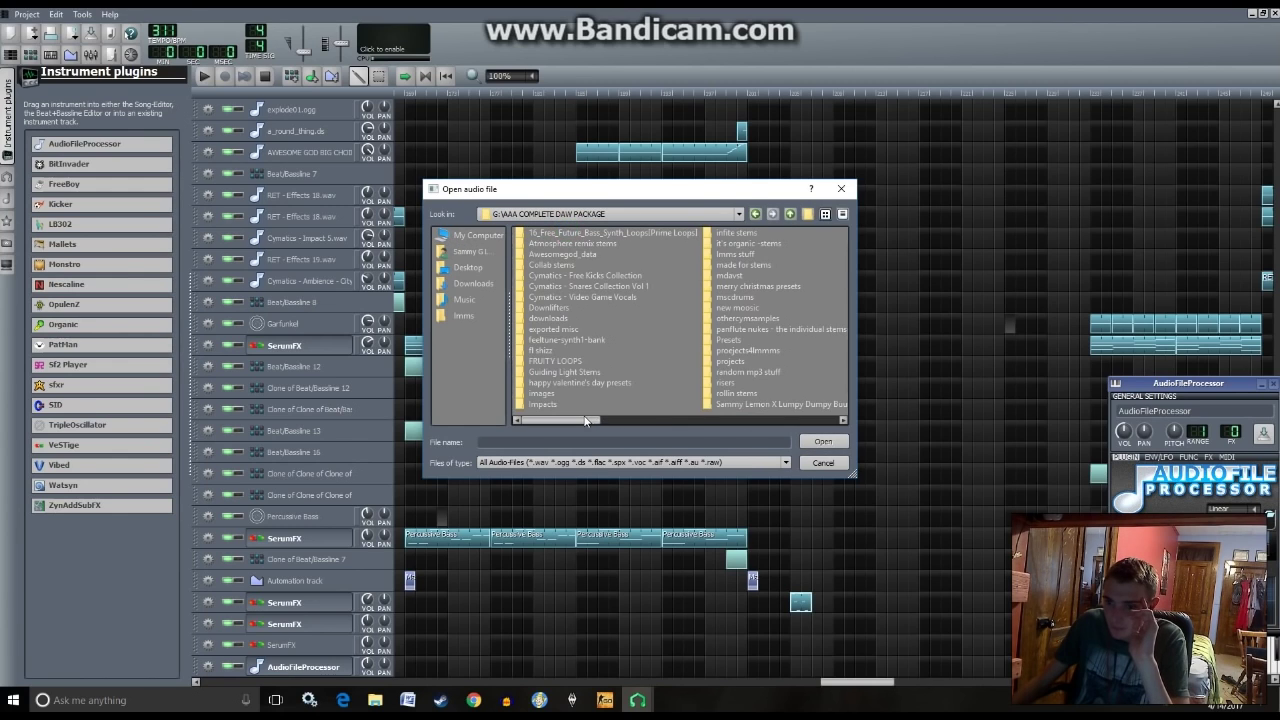
left_click(700, 421)
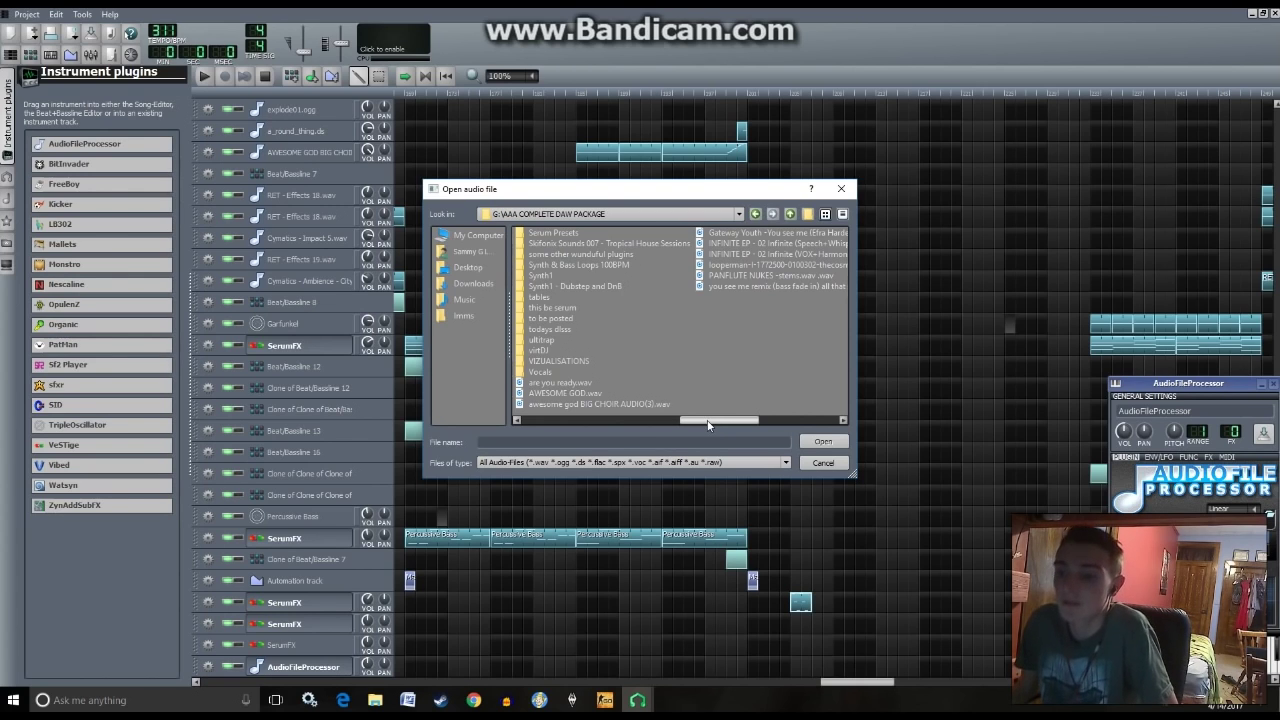
left_click_drag(708, 425, 630, 422)
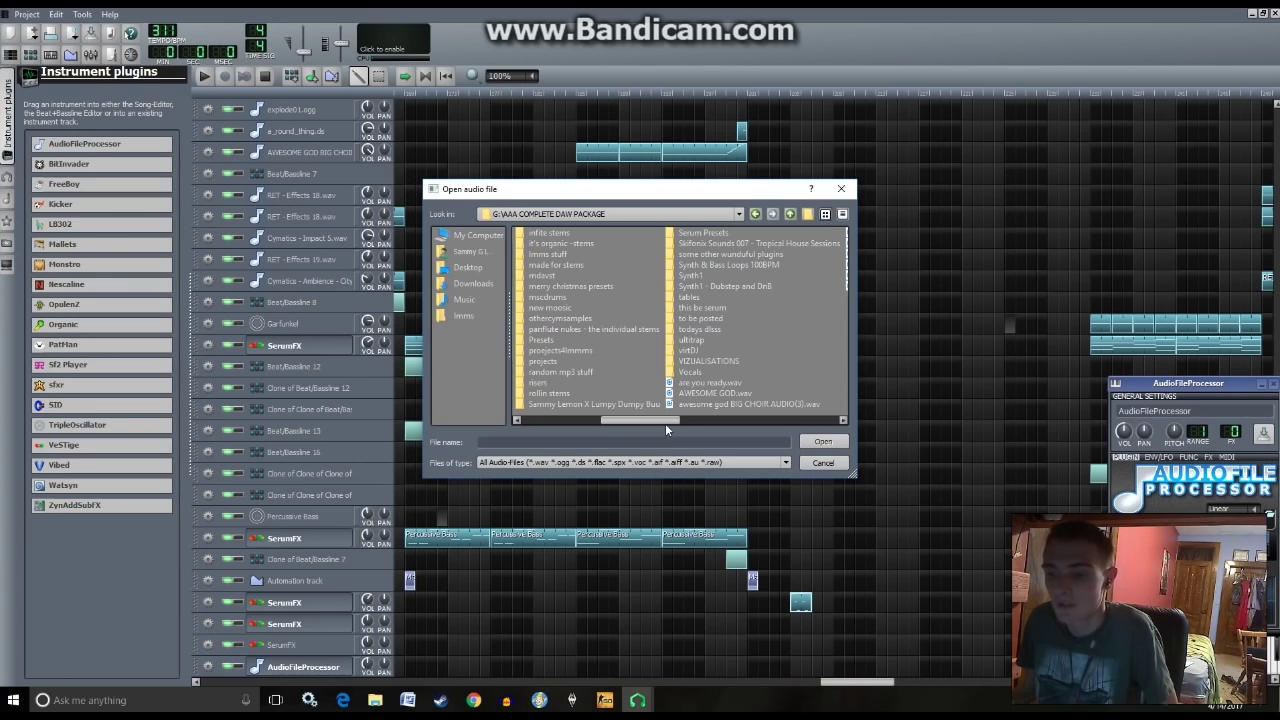
double_click(693, 341)
mouse_move(534, 421)
left_mouse_down()
mouse_move(654, 420)
mouse_move(534, 417)
left_mouse_up()
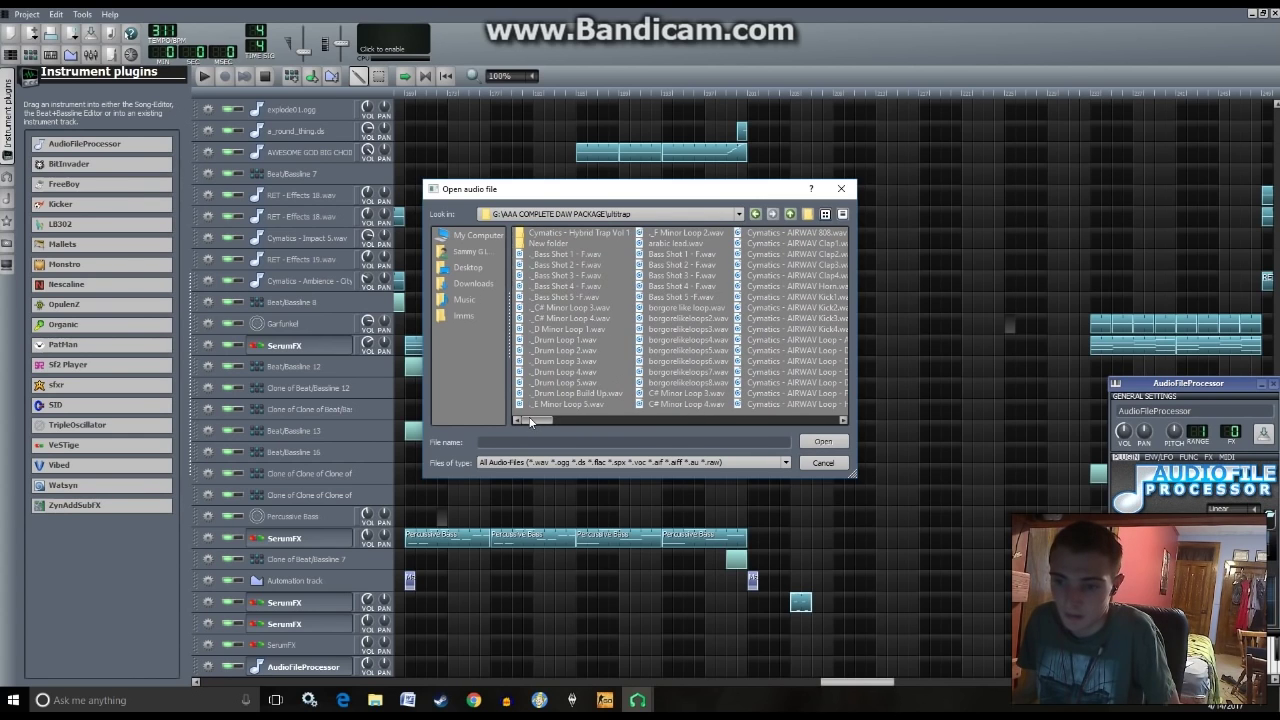
- Try borgorelikeloops2.wav and borgorelikeloops3.wav in turn as the AudioFileProcessor sample
left_click(690, 318)
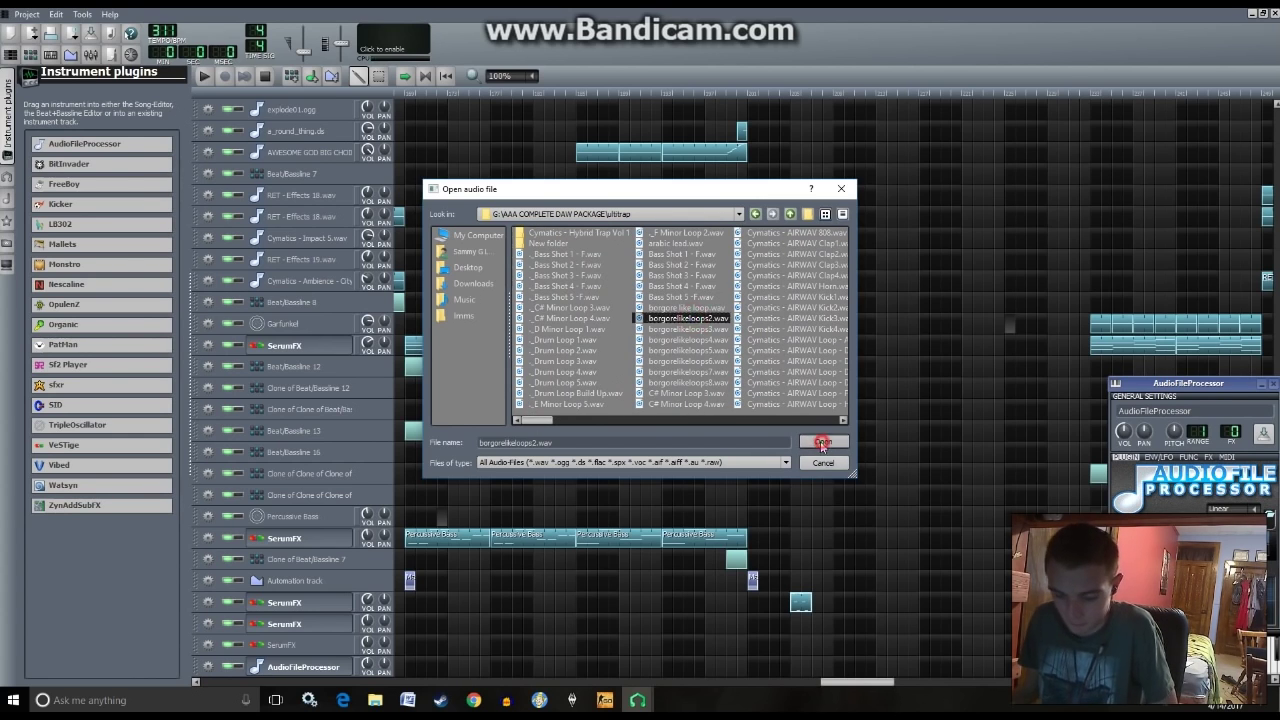
left_click(822, 441)
left_click(1268, 520)
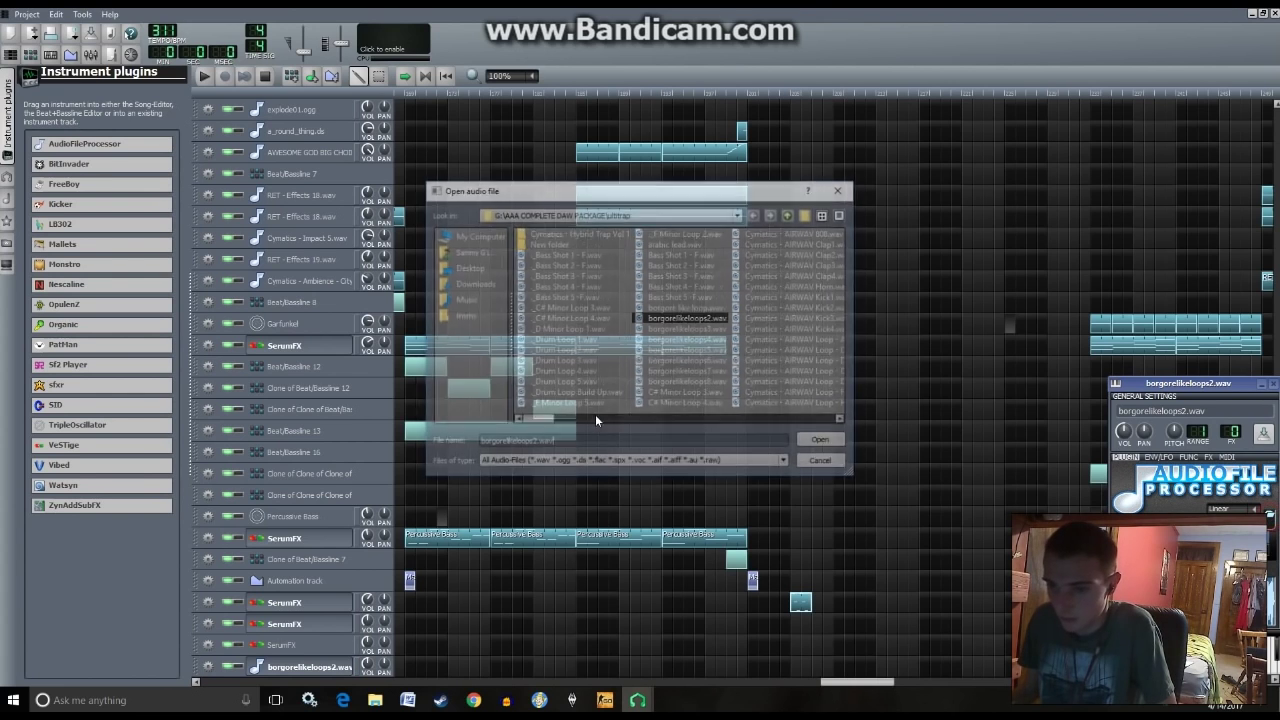
left_click(685, 329)
left_click(823, 442)
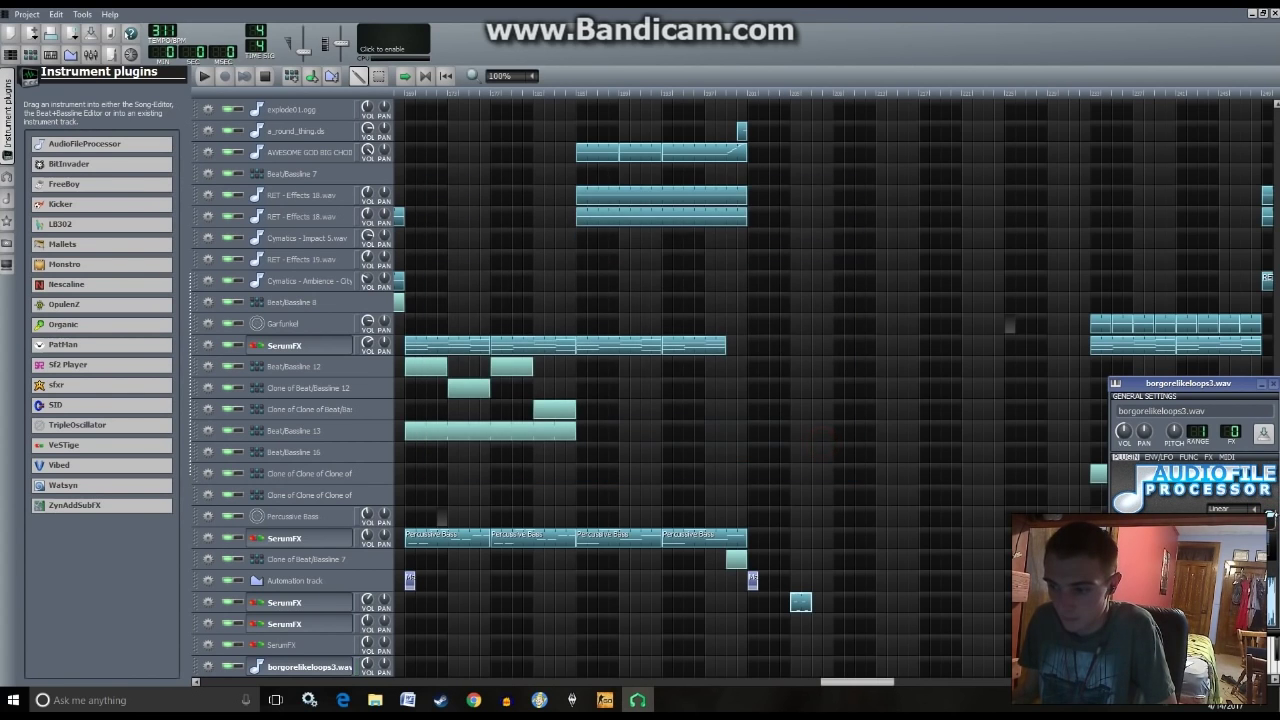
- Try borgorelikeloops4.wav and borgorelikeloops5.wav in turn as the AudioFileProcessor sample
left_click(1268, 520)
left_click(700, 340)
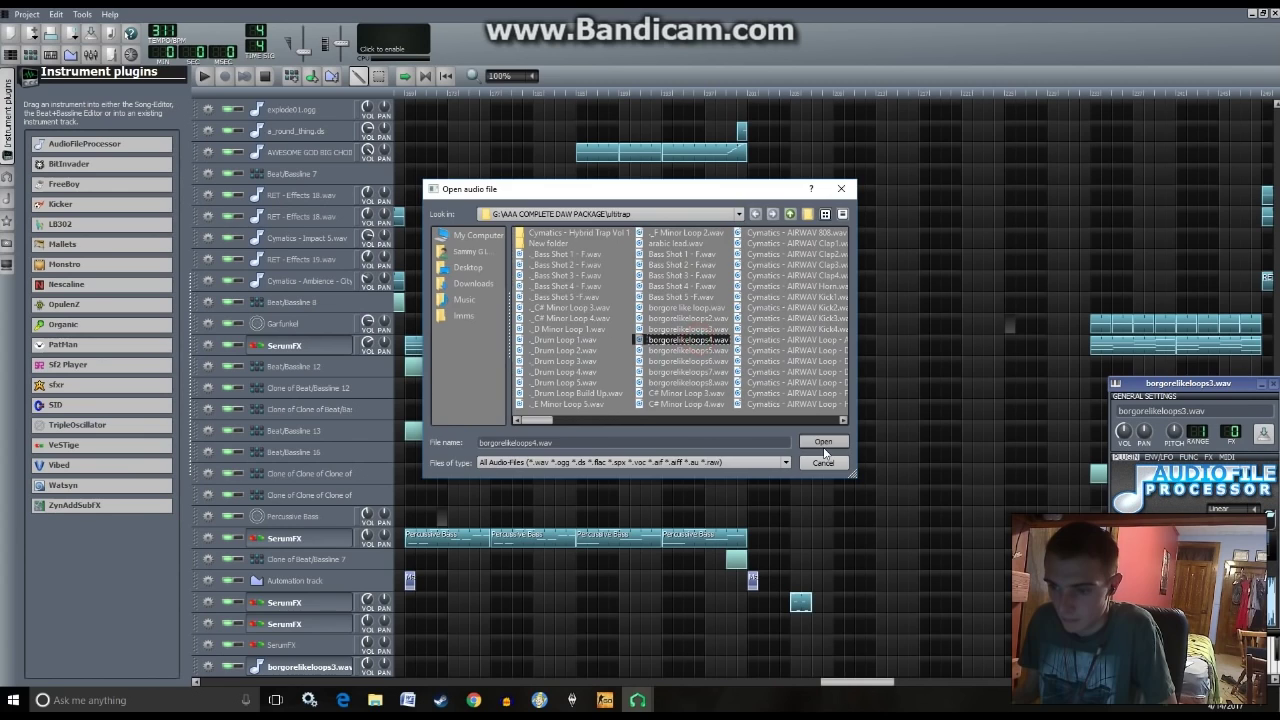
left_click(822, 443)
left_click(1267, 512)
left_click(685, 350)
left_click(836, 445)
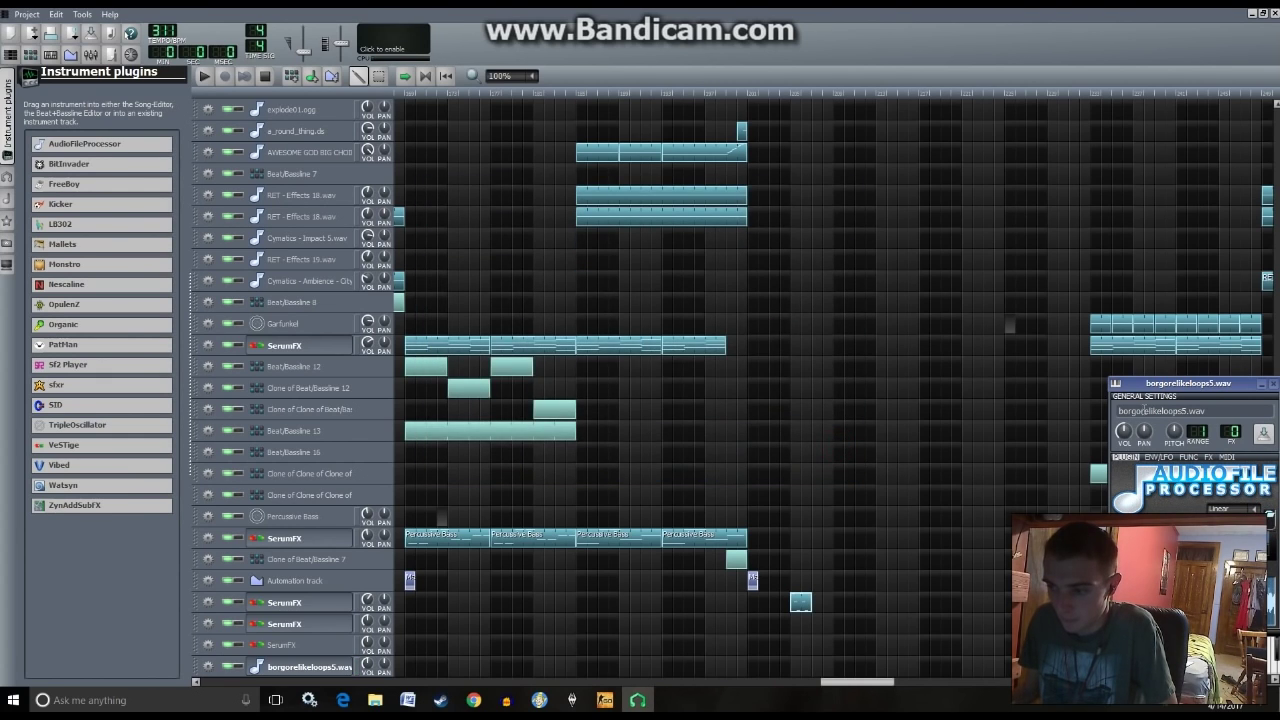
- Bring the whole AudioFileProcessor window into view and try borgorelikeloops6.wav as its sample
left_click_drag(1133, 393, 636, 281)
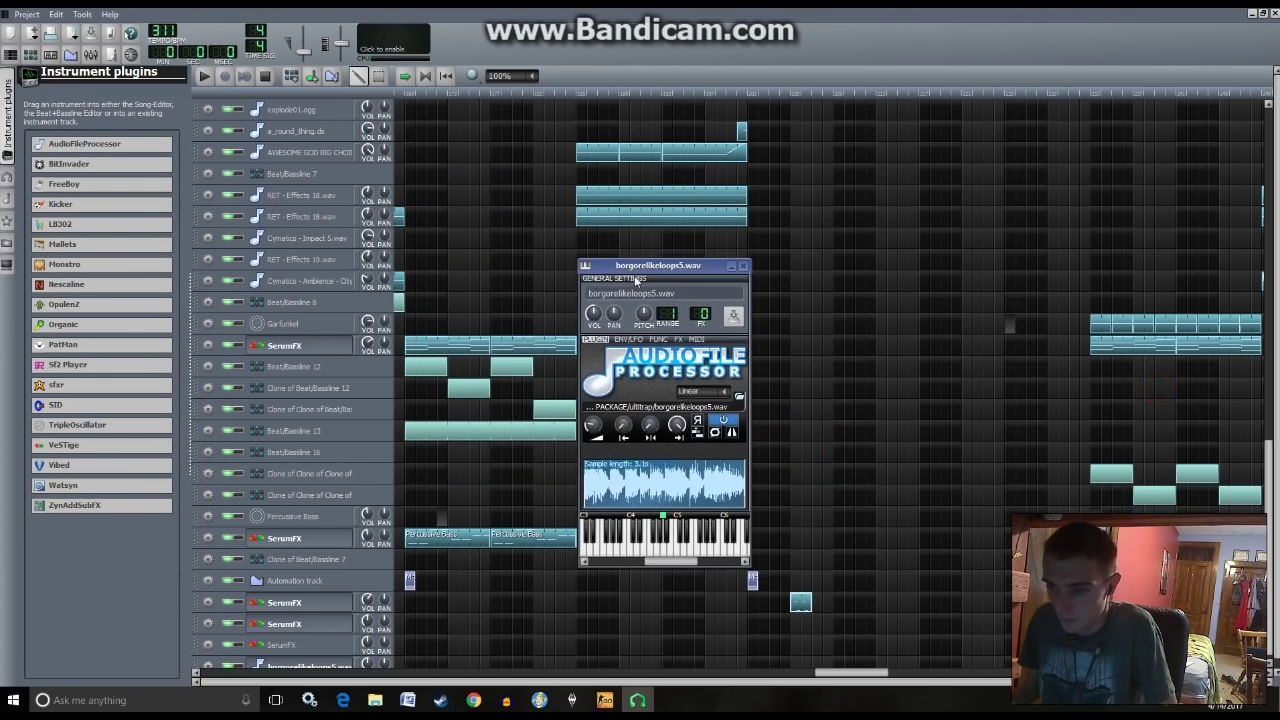
left_click(738, 397)
left_click(700, 366)
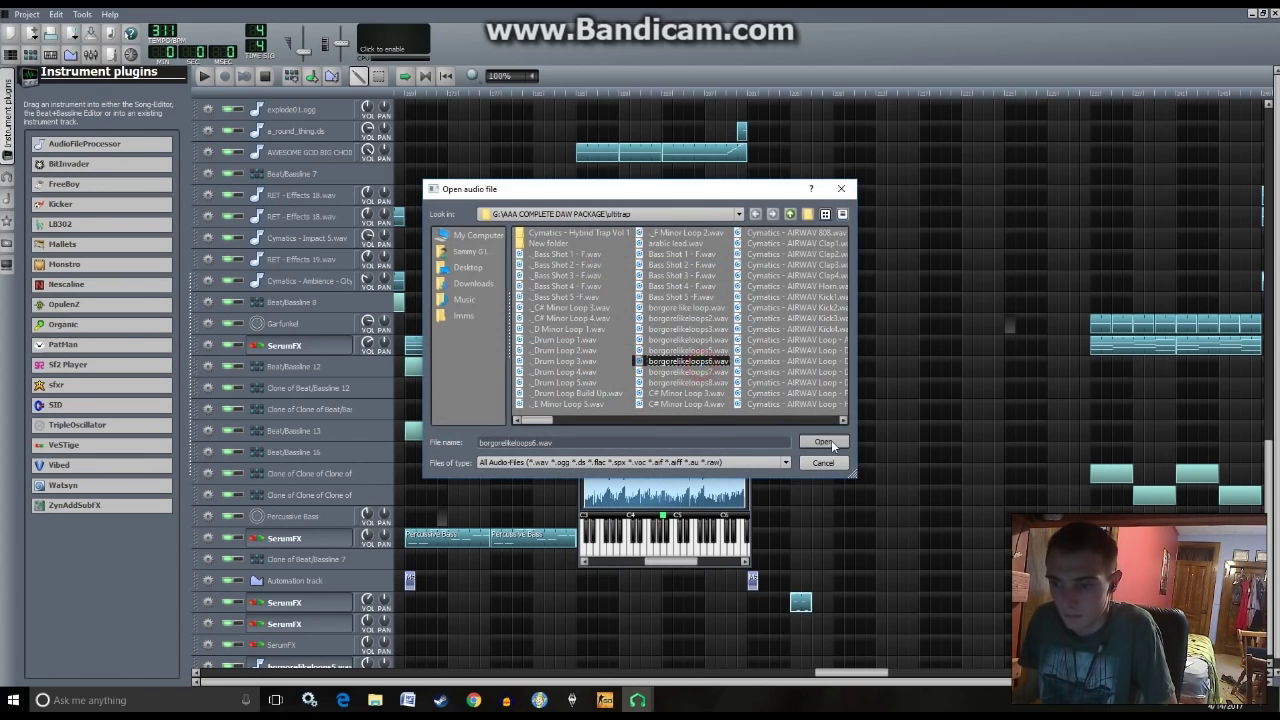
left_click(830, 444)
- Load borgorelikeloops7.wav into the AudioFileProcessor and return to the Song Editor
left_click(742, 400)
left_click(708, 371)
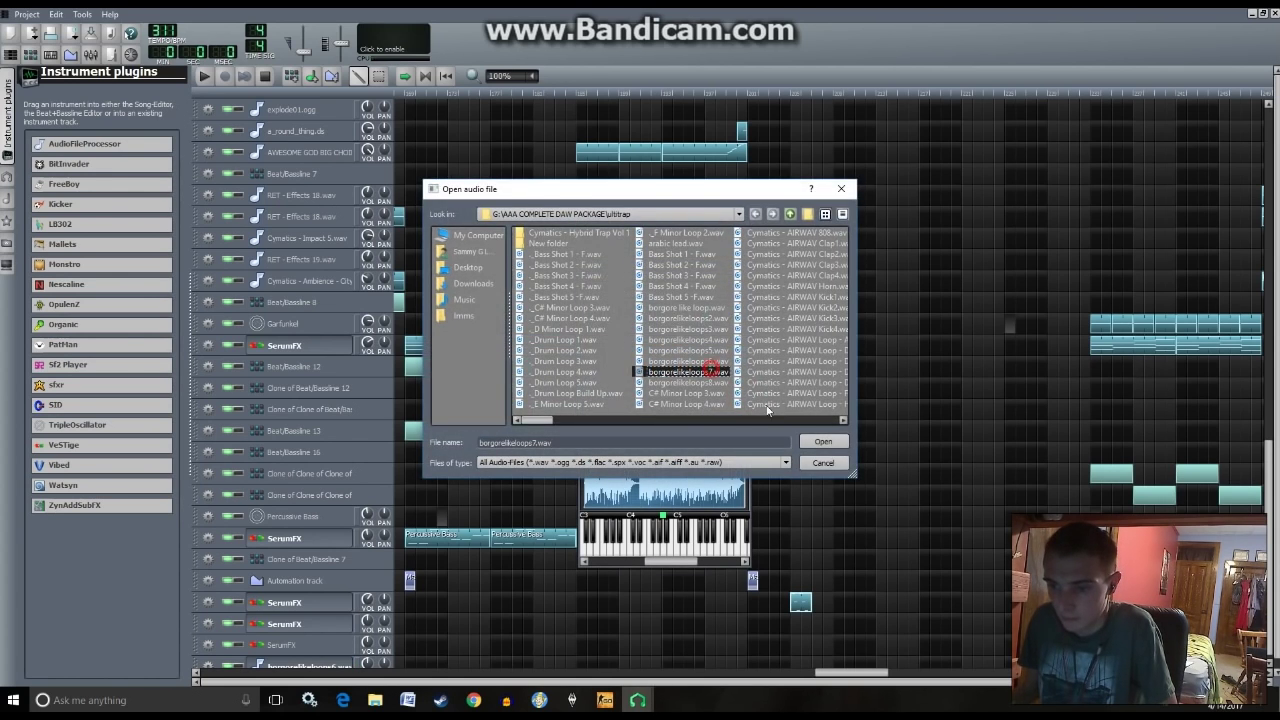
left_click(822, 442)
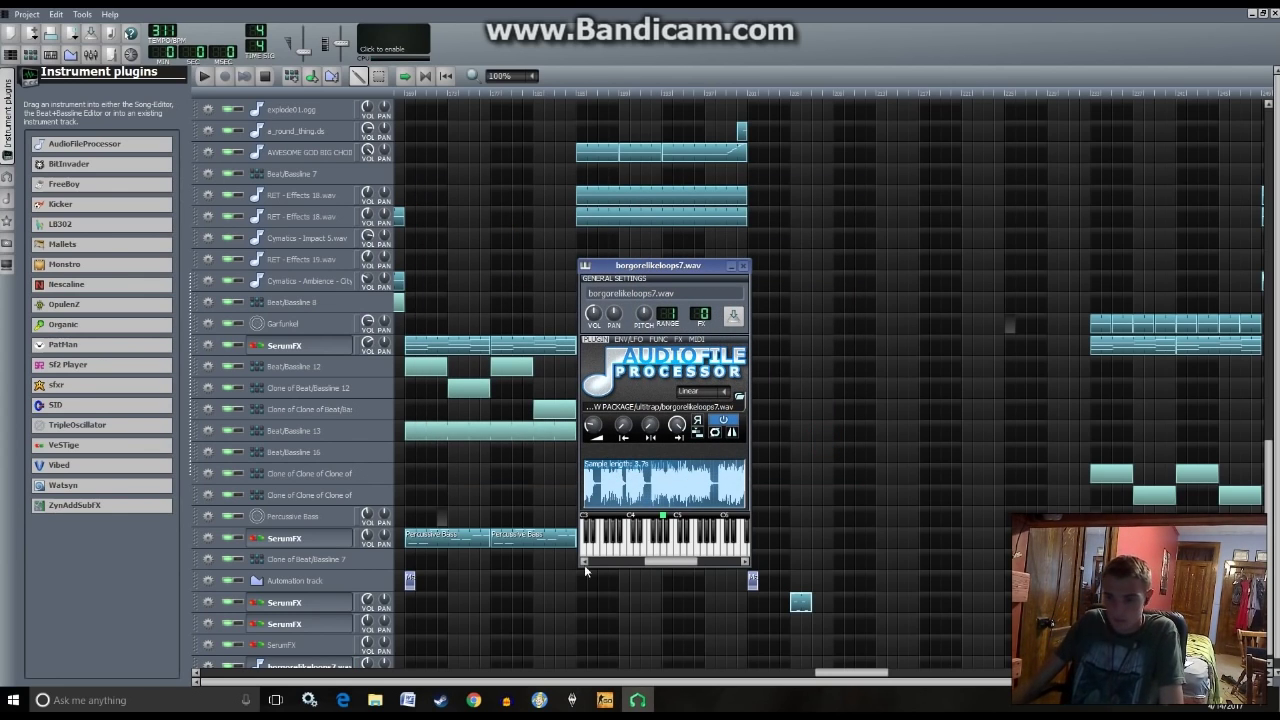
left_click(571, 621)
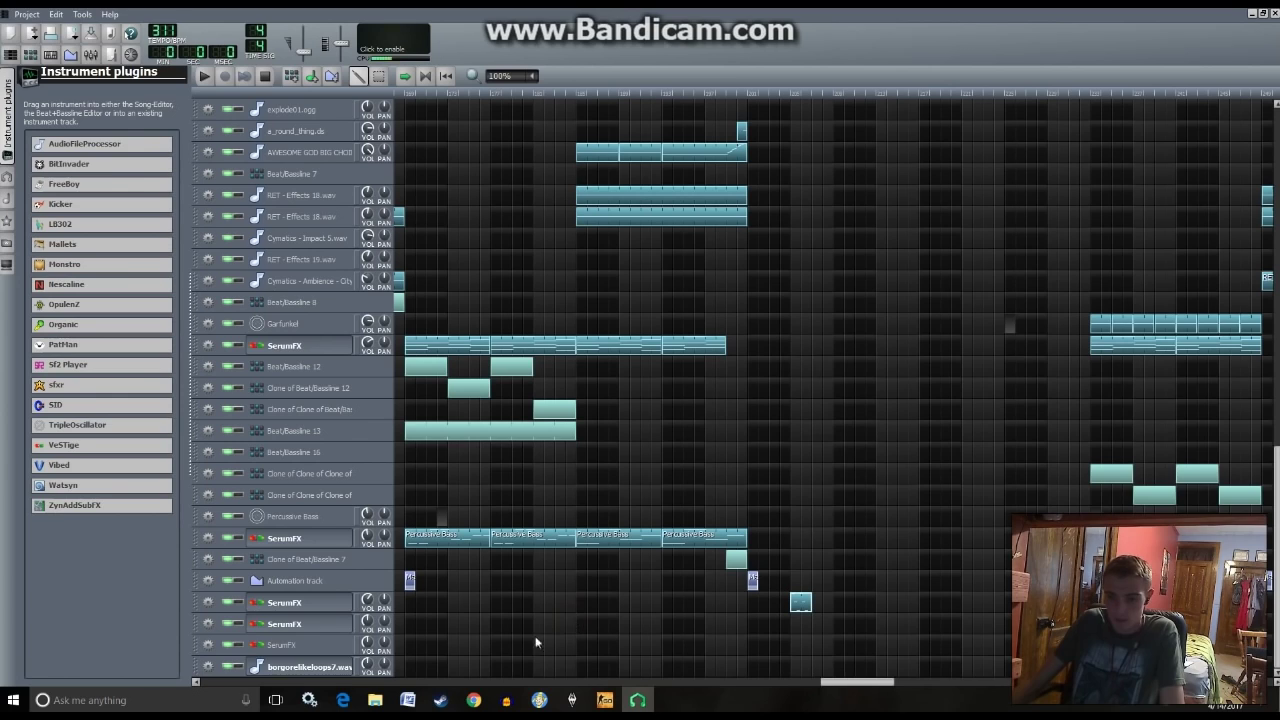
- Move the short SerumFX pattern about 8 bars later in the Song Editor while playing from the end of the preceding section
left_click(332, 642)
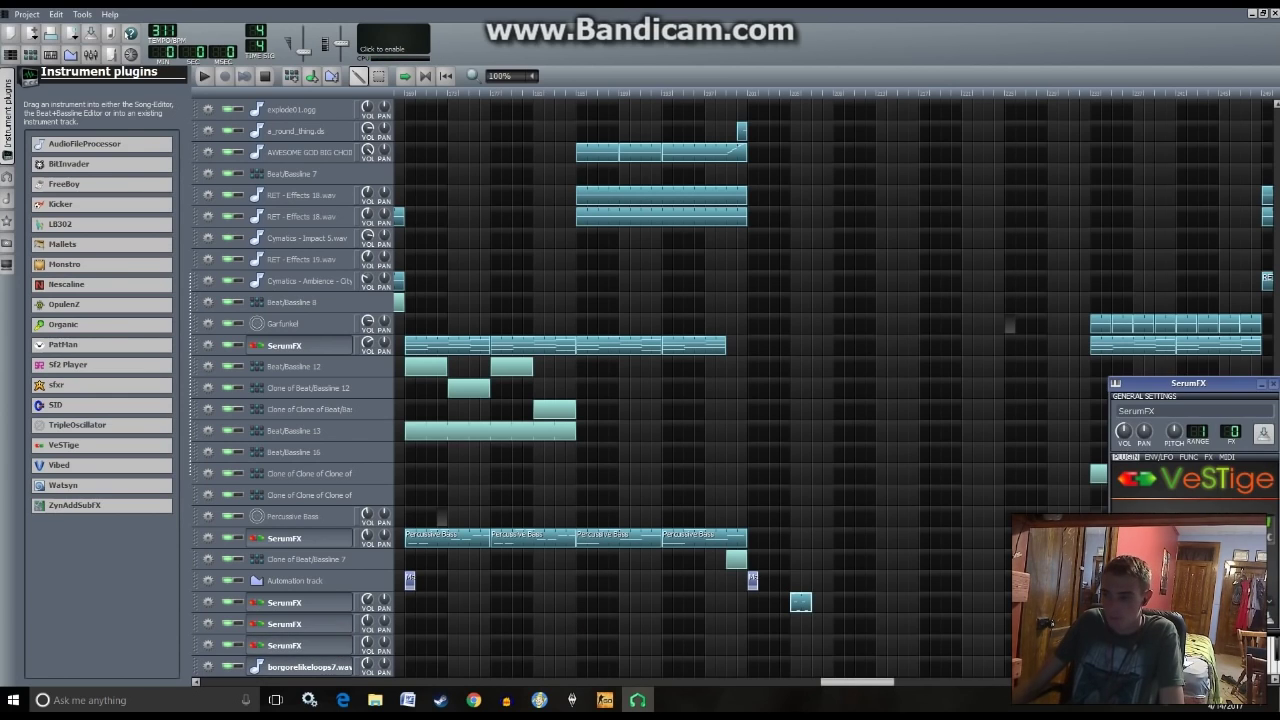
left_click(1273, 385)
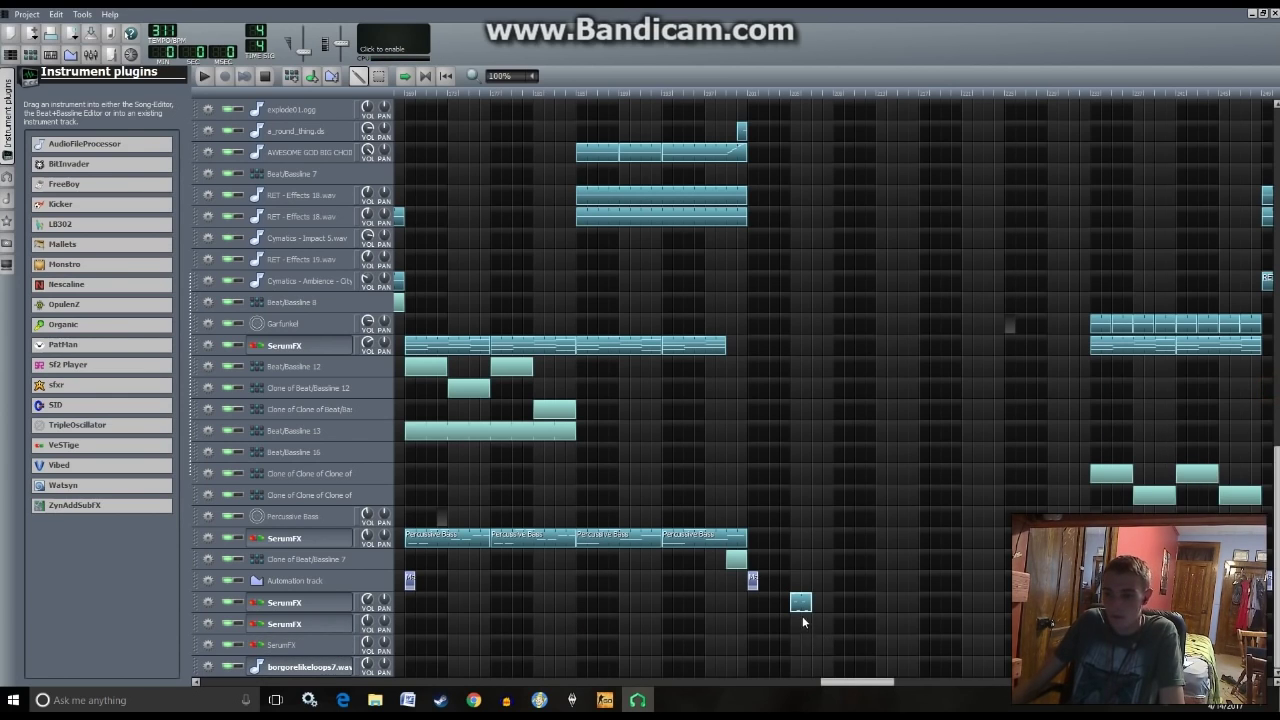
left_click(746, 92)
key("space")
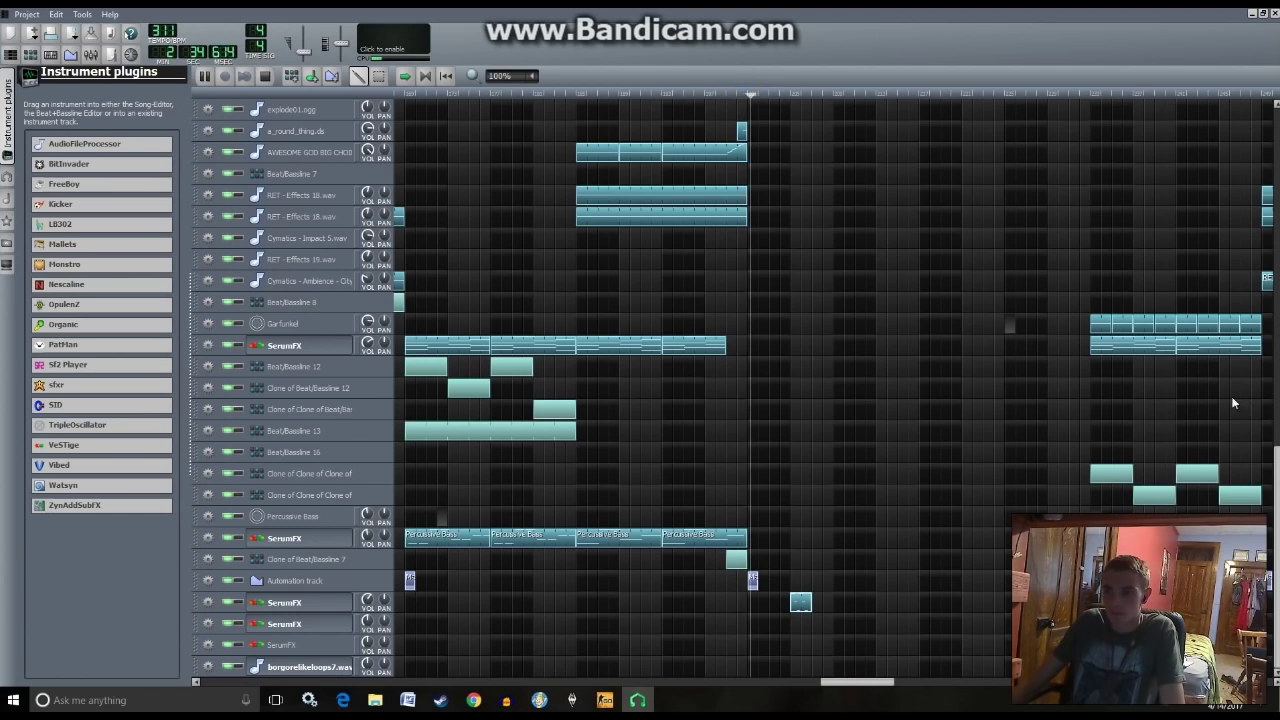
left_click_drag(800, 602, 886, 602)
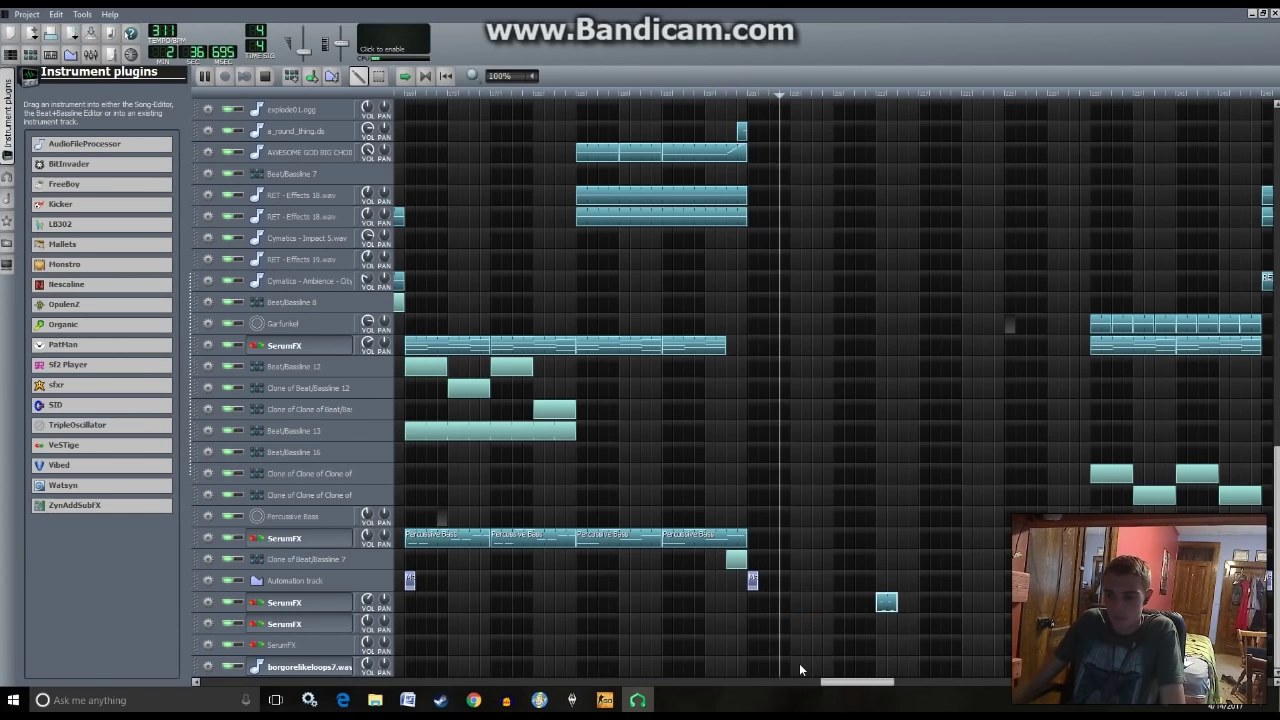
key("space")
- Place an A4 note about two bars long in a new pattern on the borgorelikeloops7.wav track and audition it
key("F7")
left_click(245, 403)
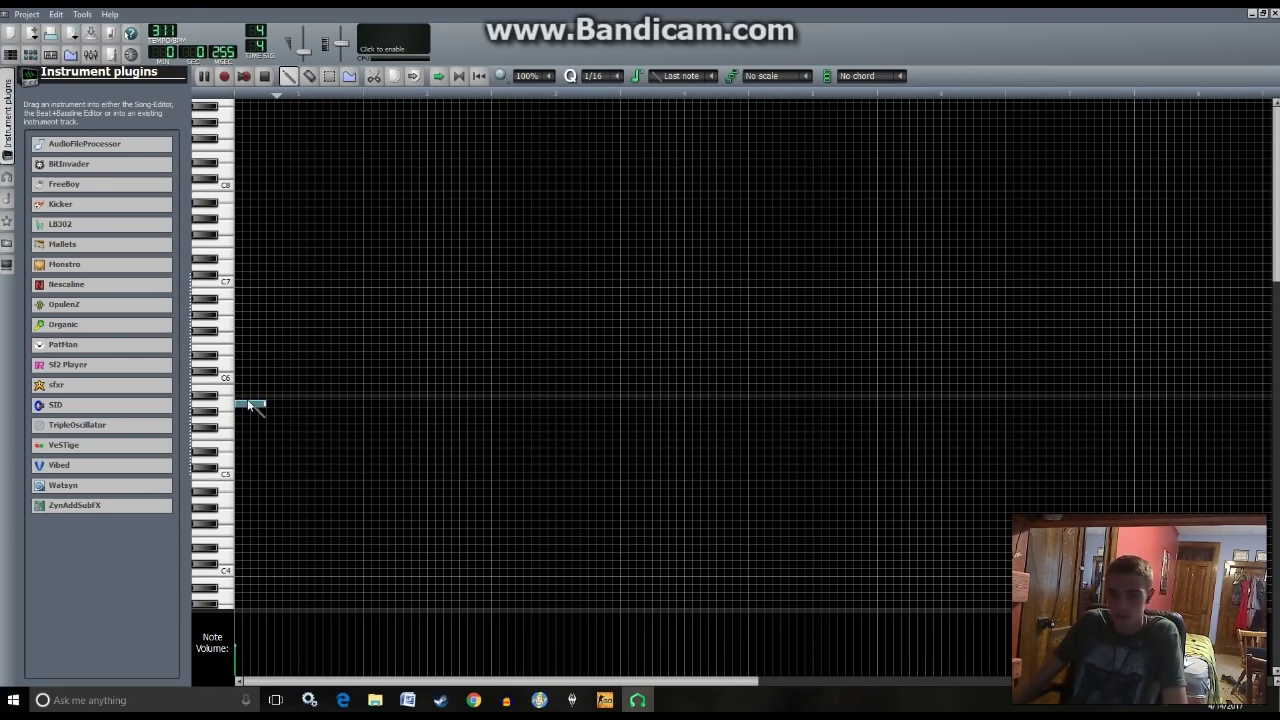
left_click_drag(251, 403, 493, 508)
key("space")
key("space")
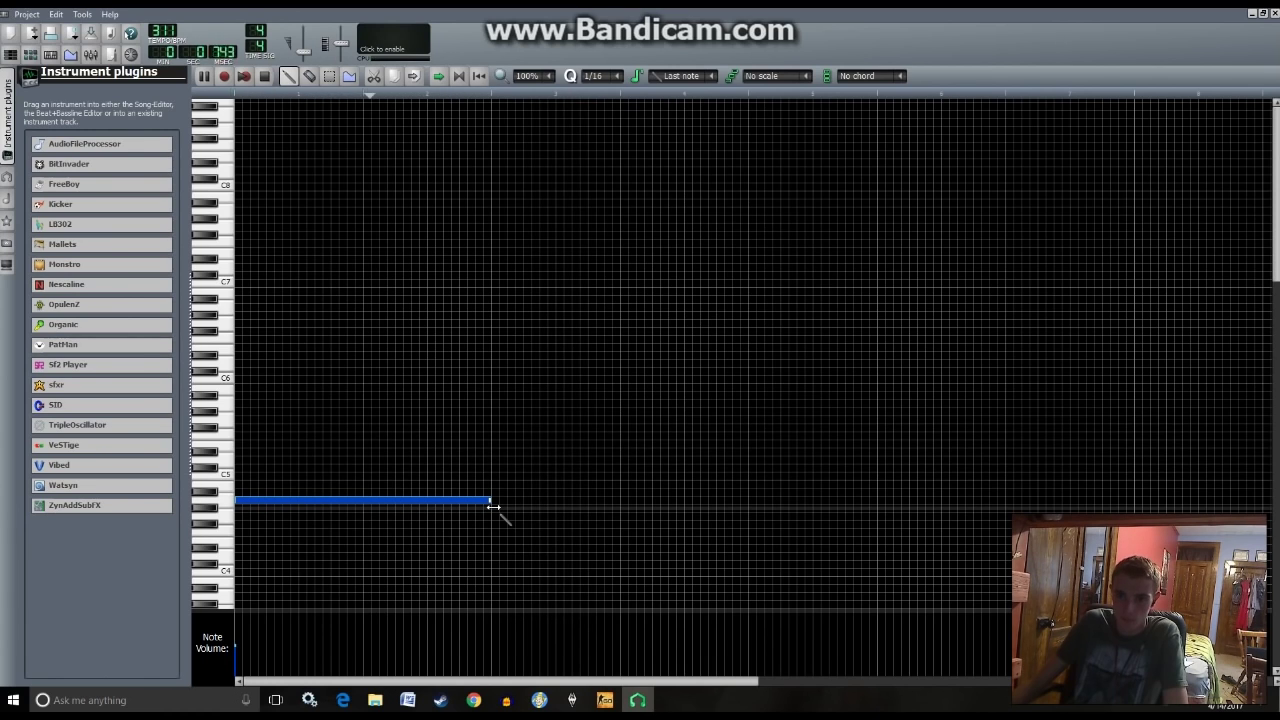
- Play the song from the end of the preceding section to hear the borgorelikeloops7.wav pattern in context
key("F5")
left_click(745, 96)
key("space")
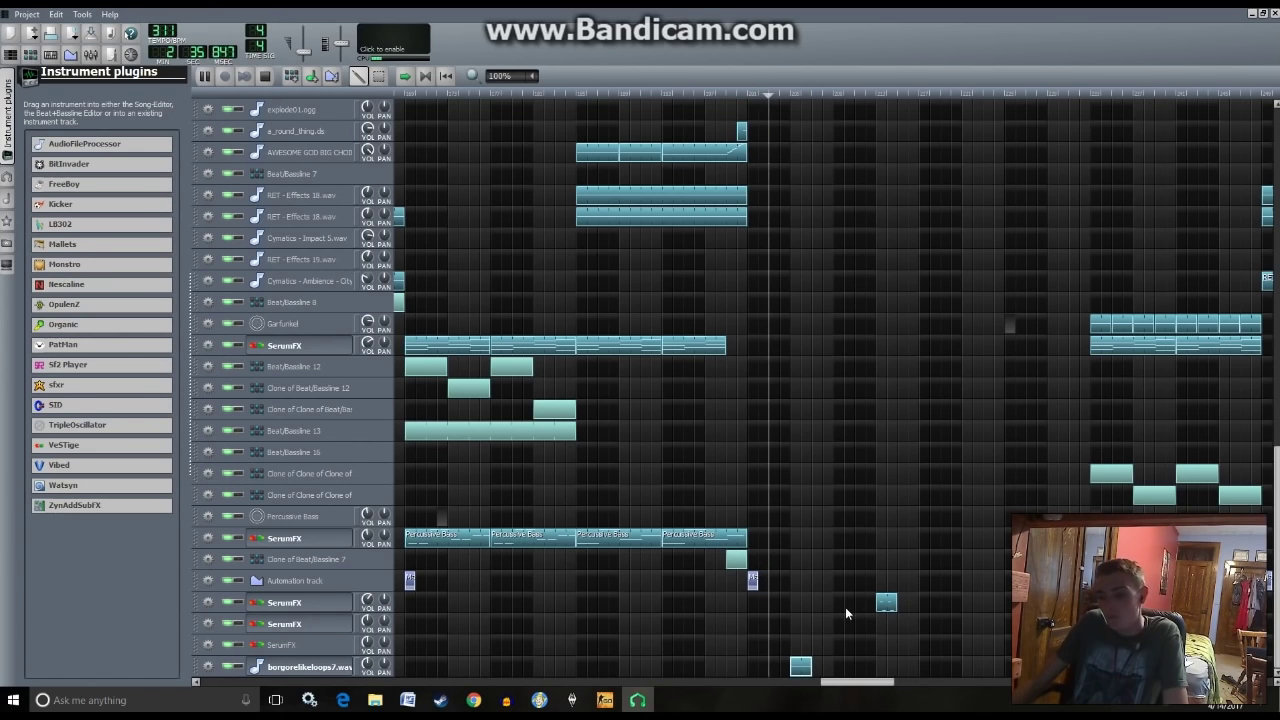
- Shorten the A4 note in the borgorelikeloops7.wav pattern to about 1.2 bars and audition the result
double_click(801, 666)
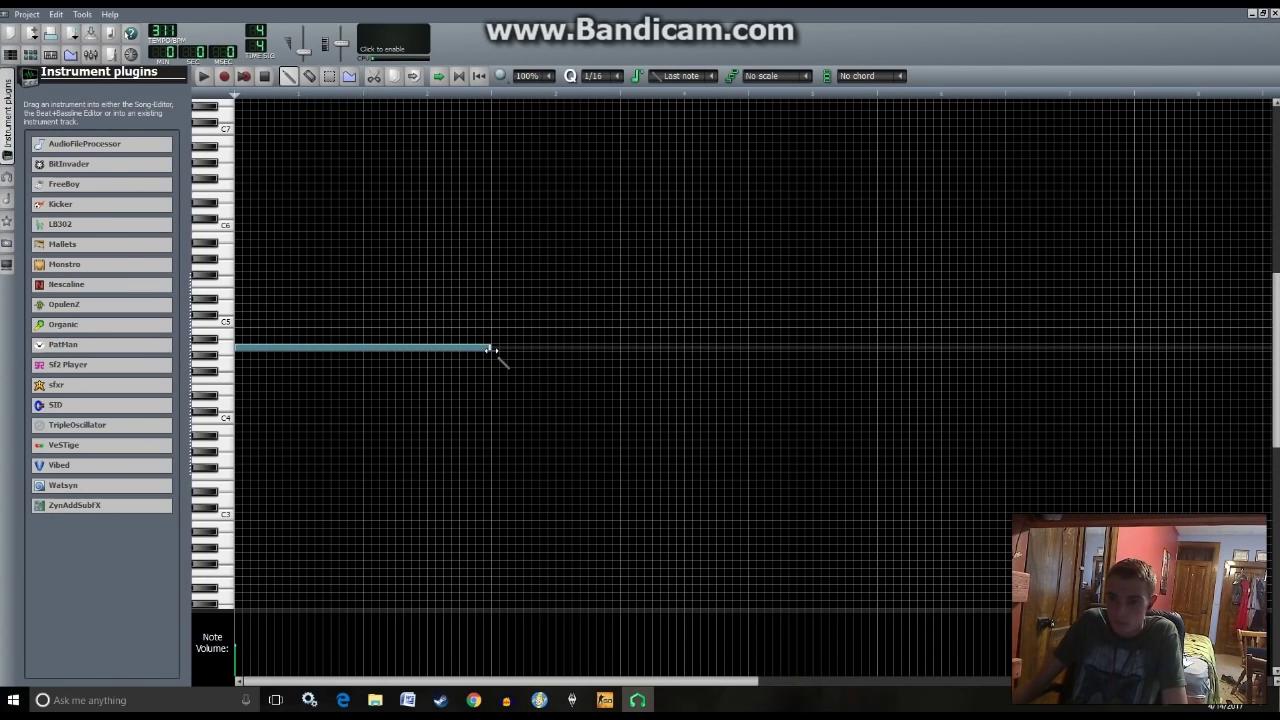
left_click_drag(491, 348, 428, 350)
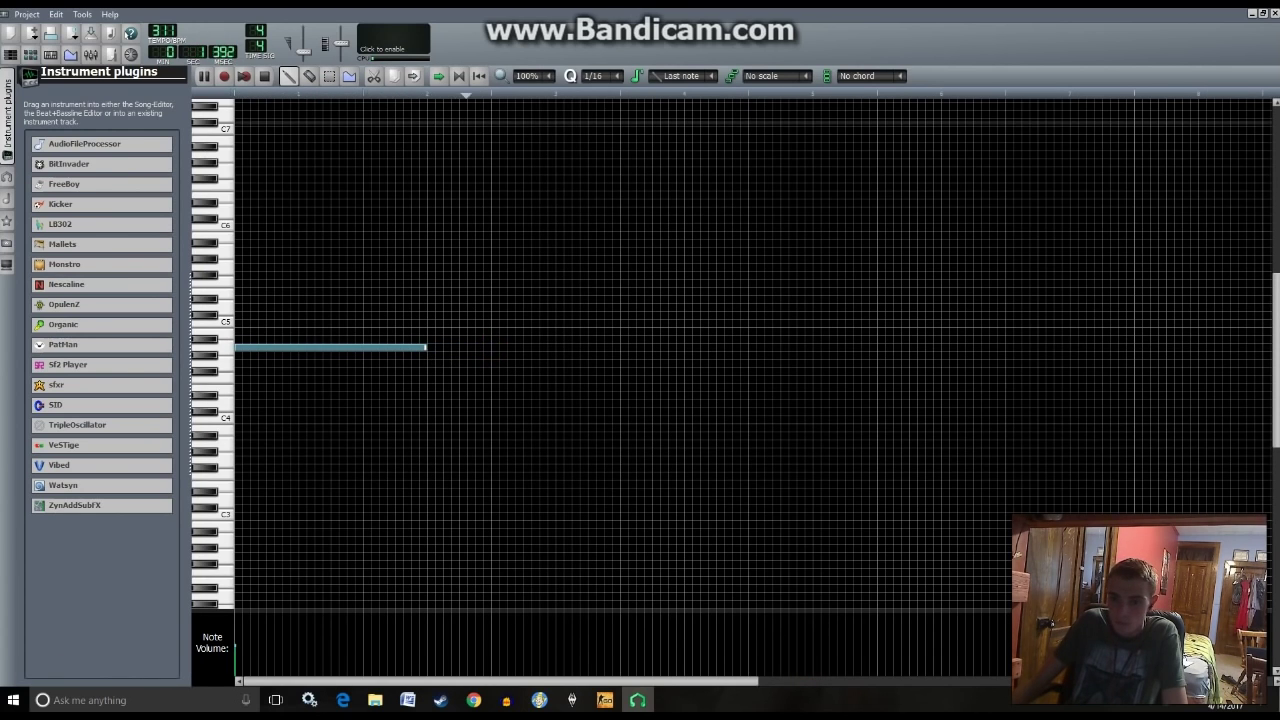
key("F7")
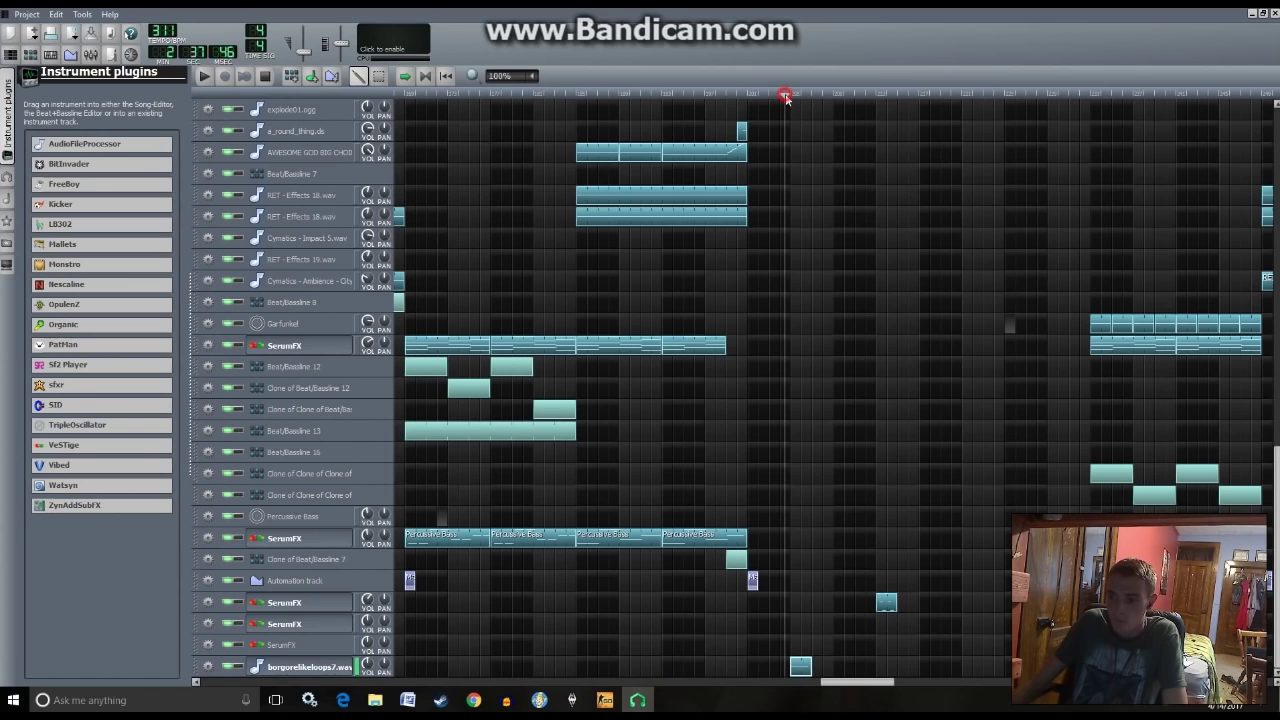
double_click(805, 666)
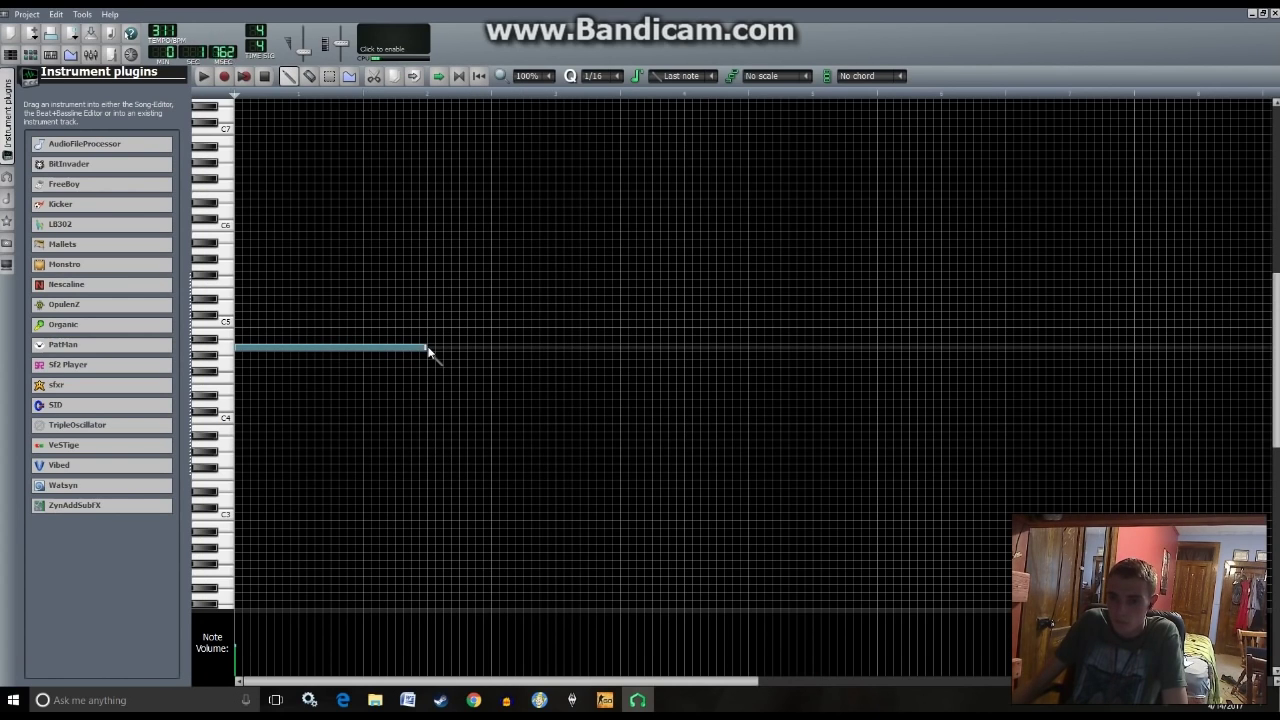
left_click_drag(430, 348, 391, 347)
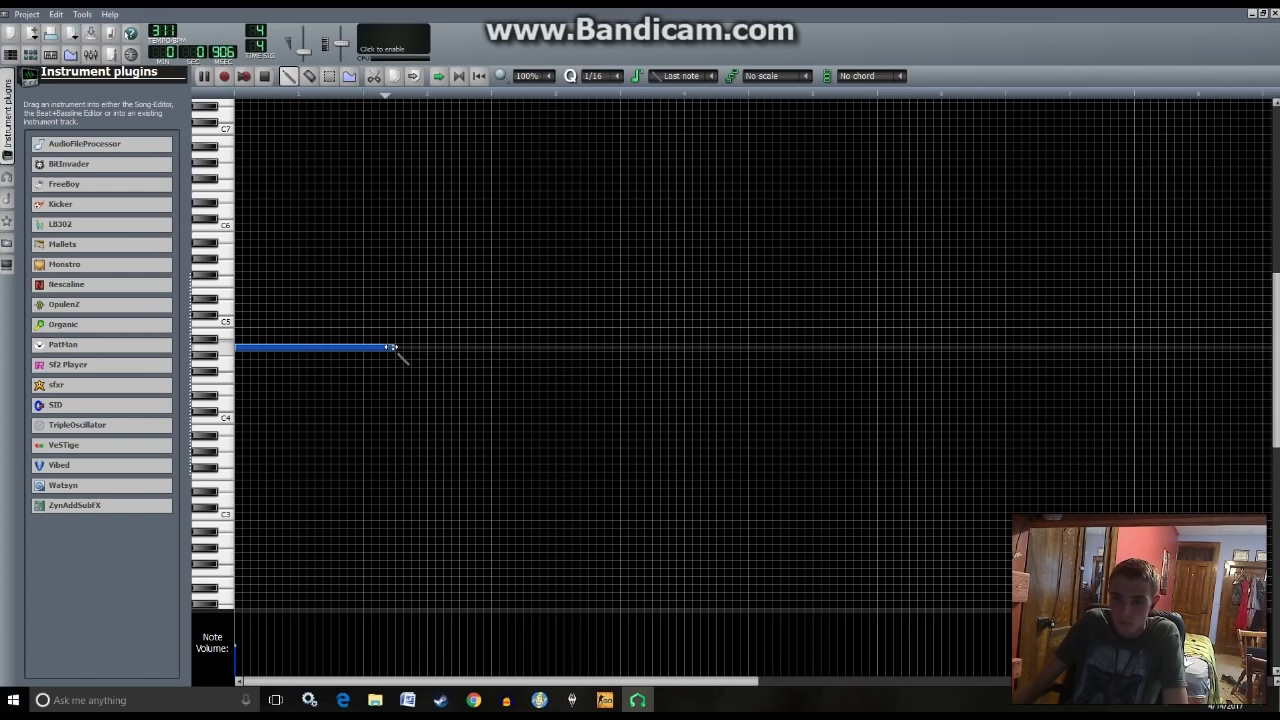
- Play the drop, open the borgorelikeloops7.wav pattern, add two short notes directly after its long note, and play it back
left_click(10, 60)
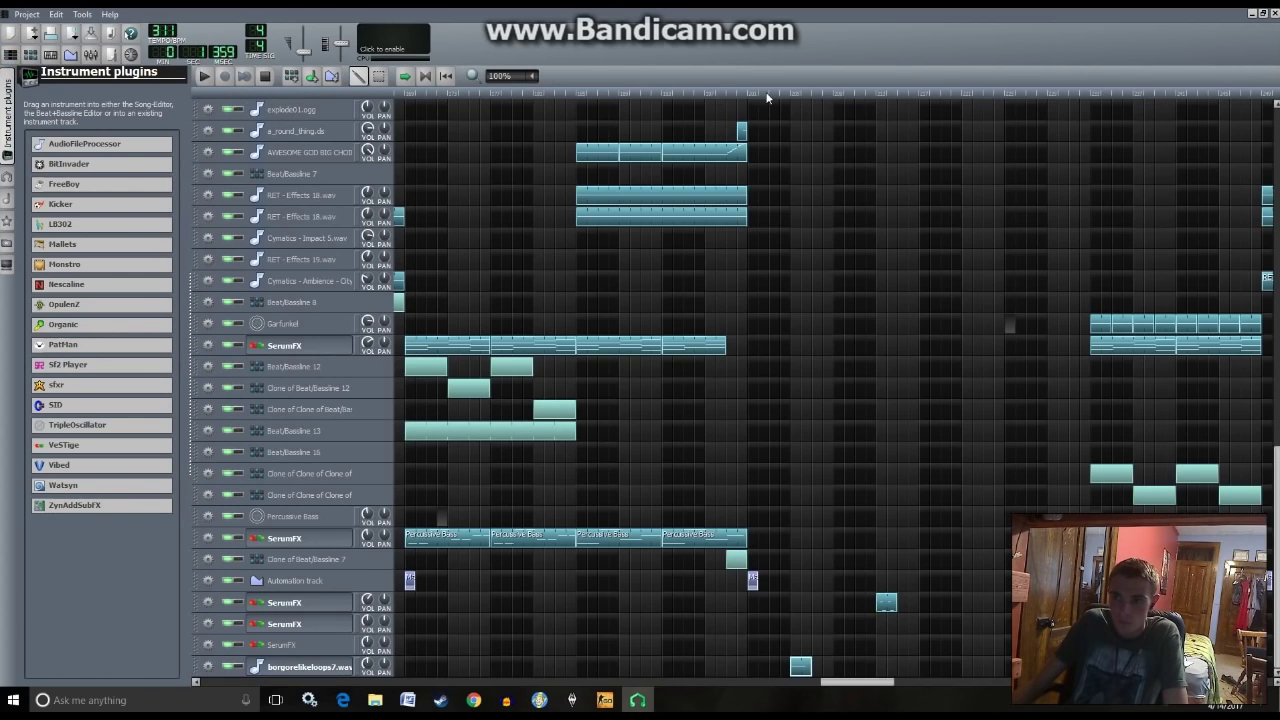
left_click(748, 92)
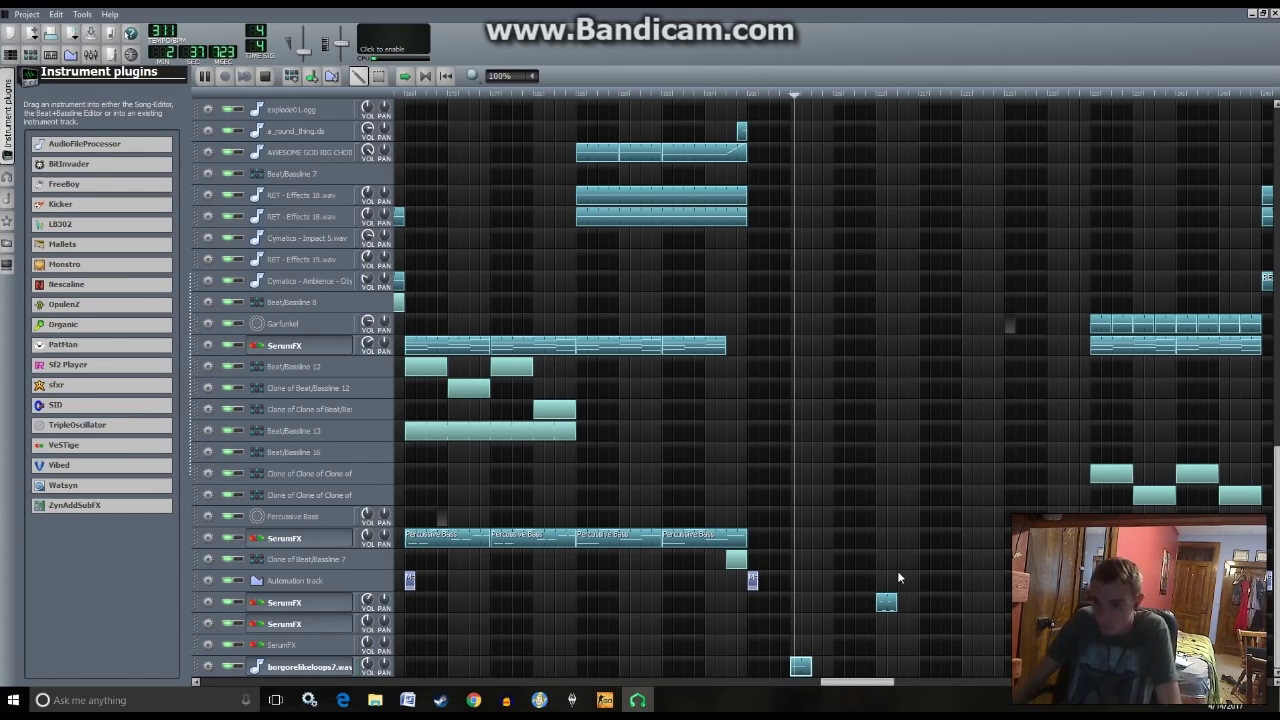
double_click(803, 665)
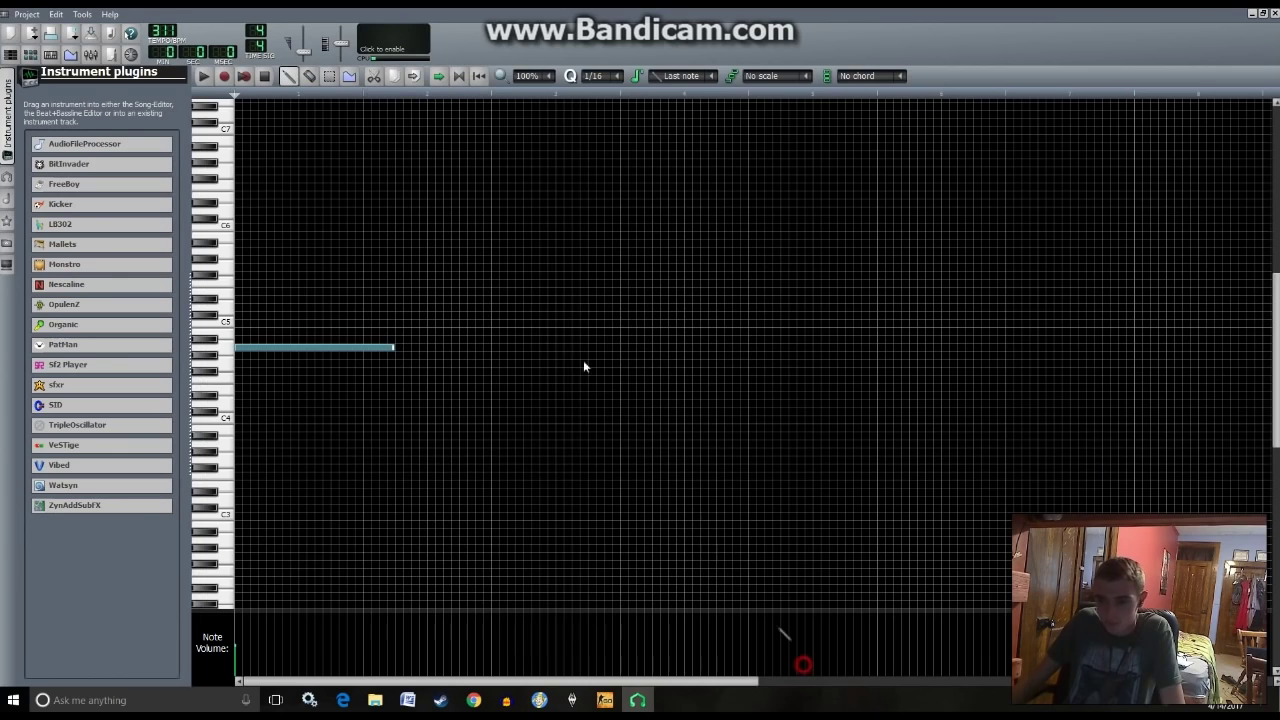
left_click(397, 347)
left_click_drag(553, 347, 408, 347)
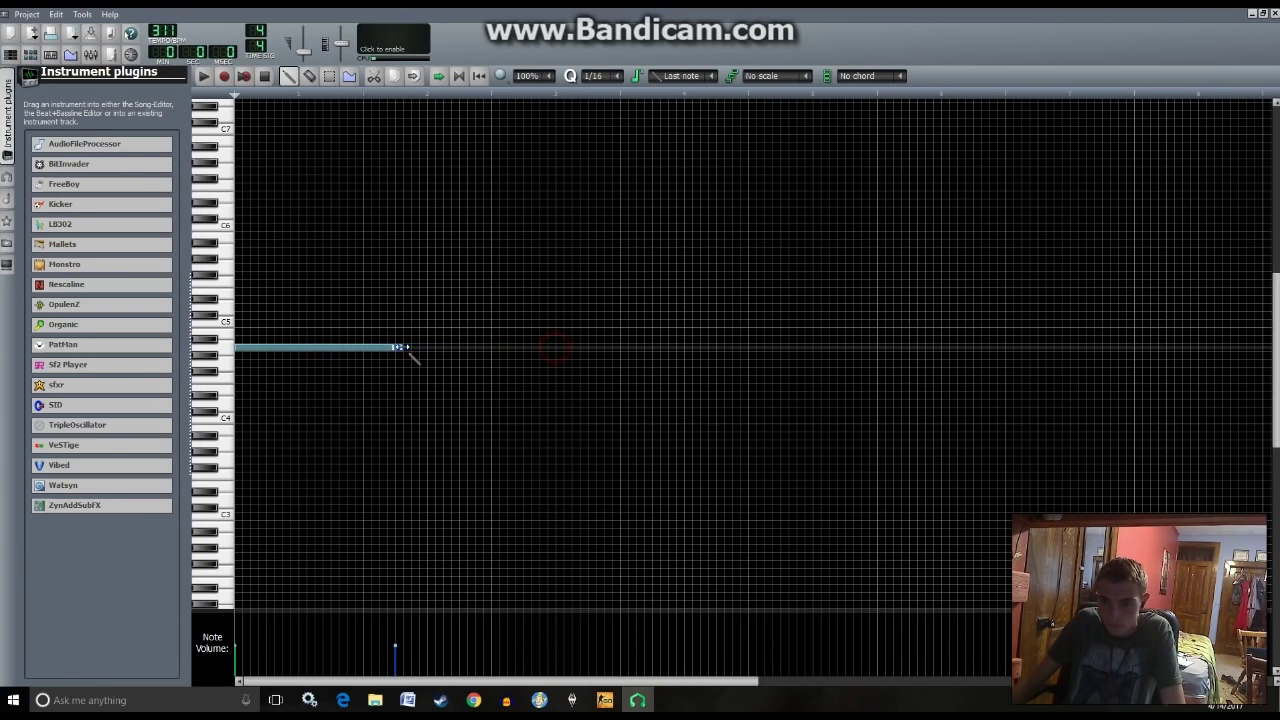
left_click(417, 347)
key("space")
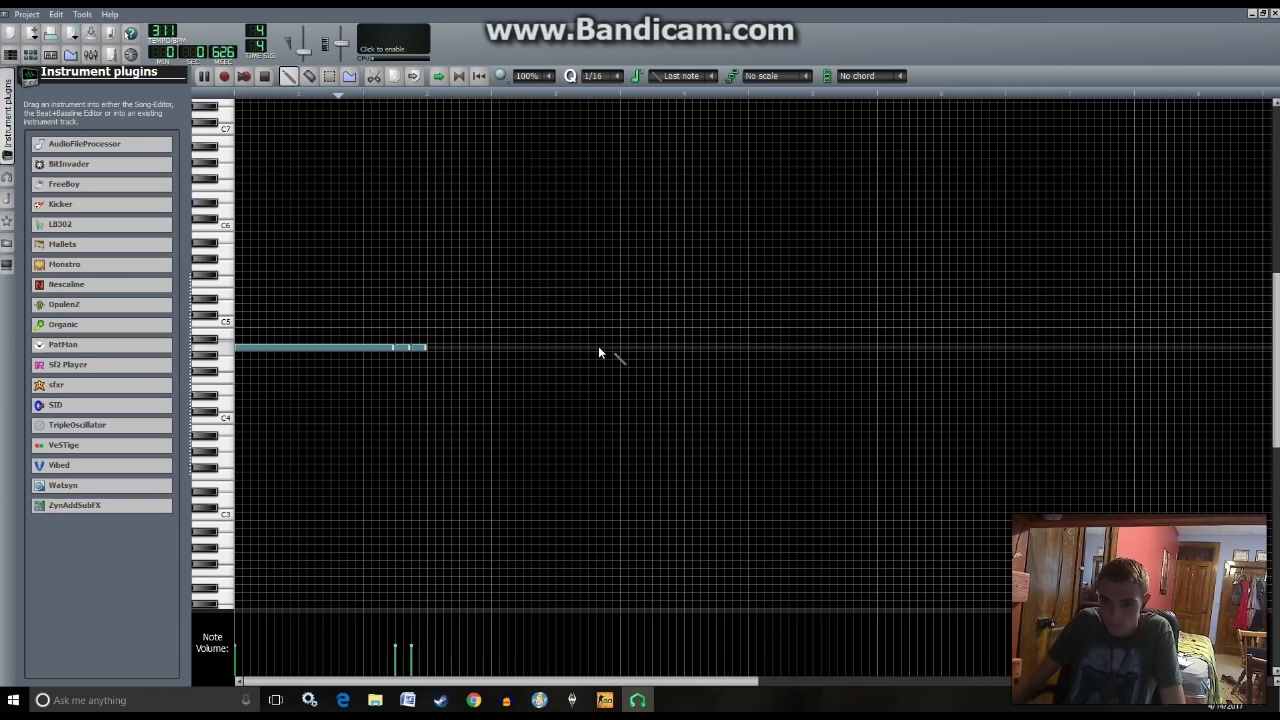
- Replace the two short notes after the long note with a single longer one at the same pitch
right_click(417, 347)
right_click(399, 347)
key("space")
key("space")
left_click(415, 348)
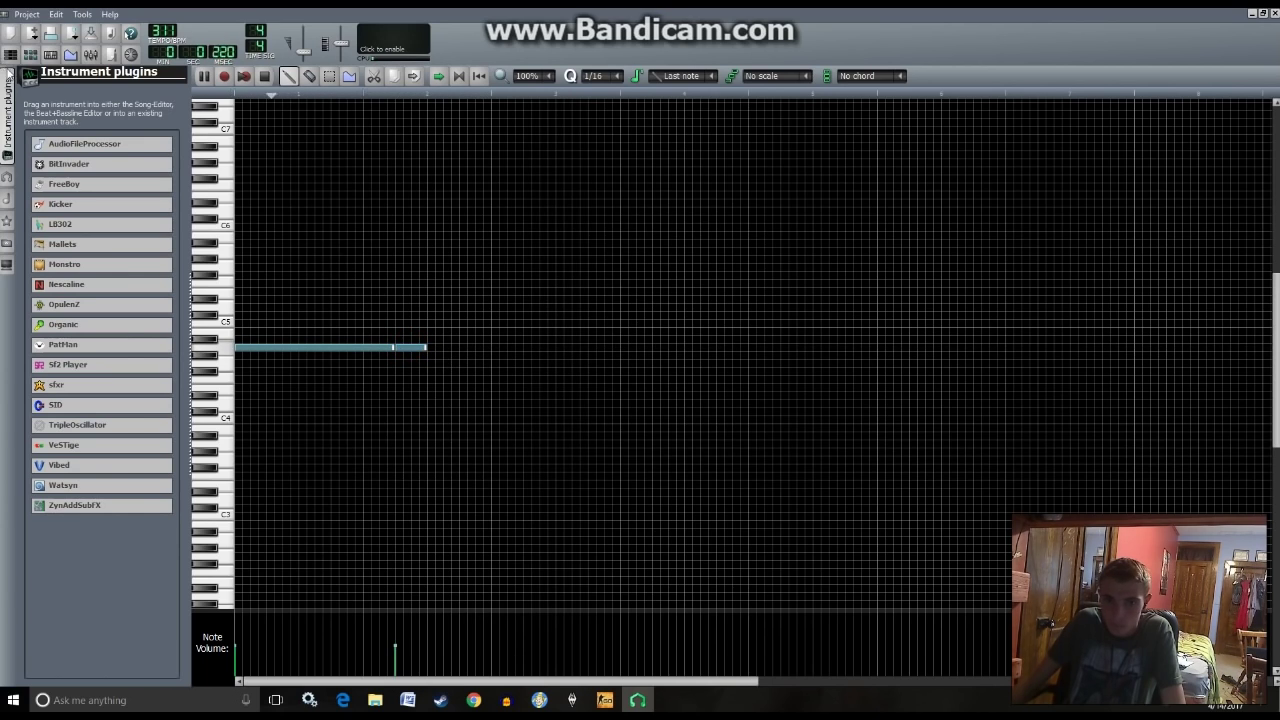
- View the notes of the upper lead SerumFX pattern at the start of the drop and return to the song arrangement
left_click(10, 55)
scroll(942, 555, "up", 15)
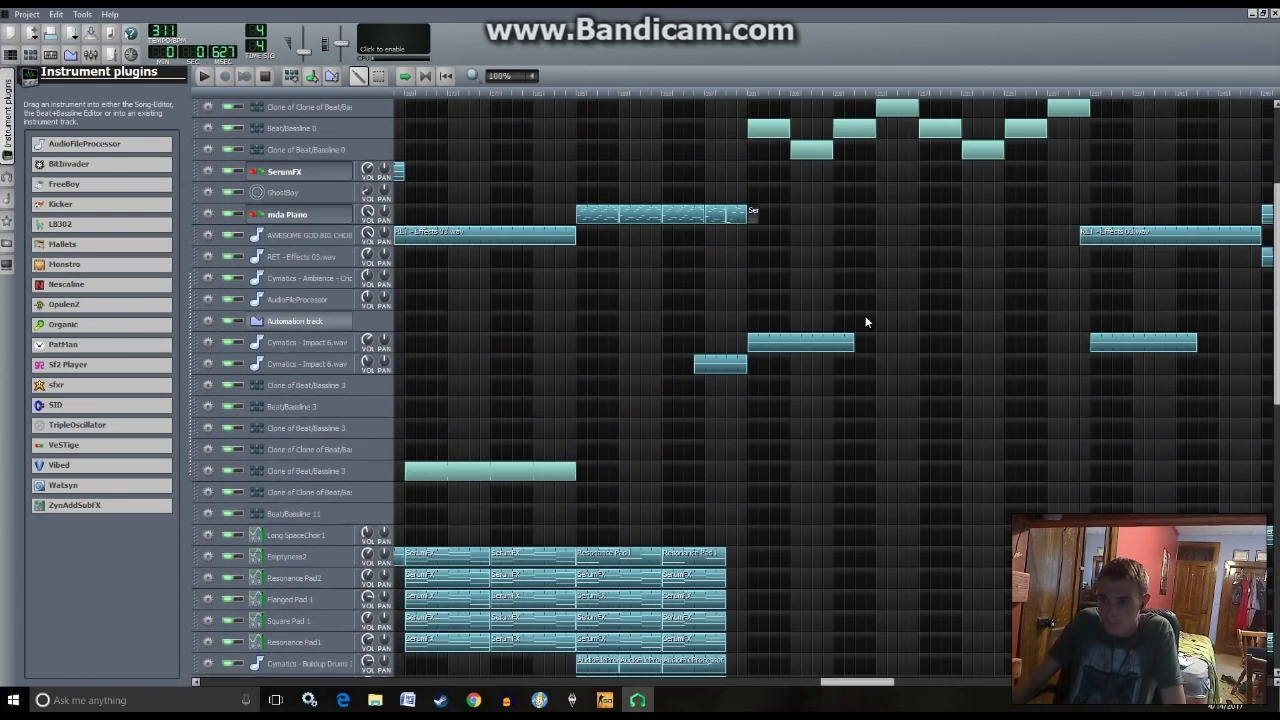
double_click(797, 254)
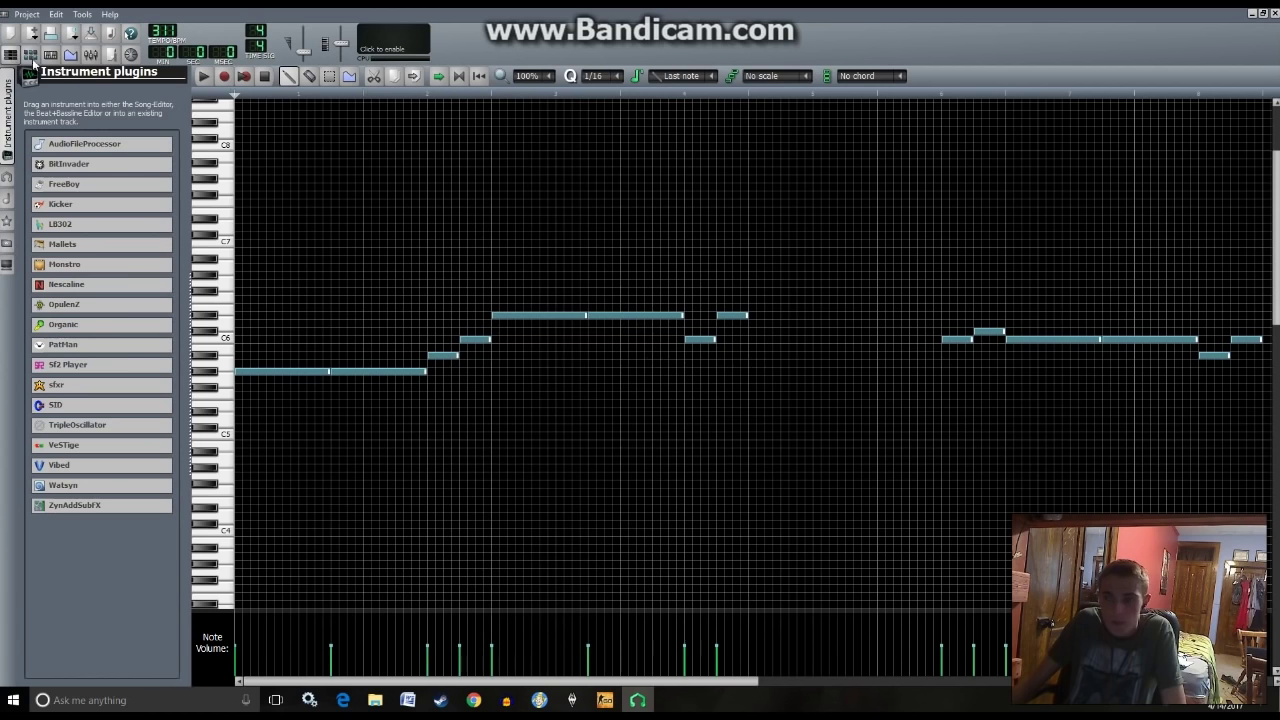
key("F5")
scroll(889, 428, "down", 10)
- Play the song from the end of the build-up and move the isolated SerumFX pattern earlier, to position 209:0
left_click(746, 92)
key("space")
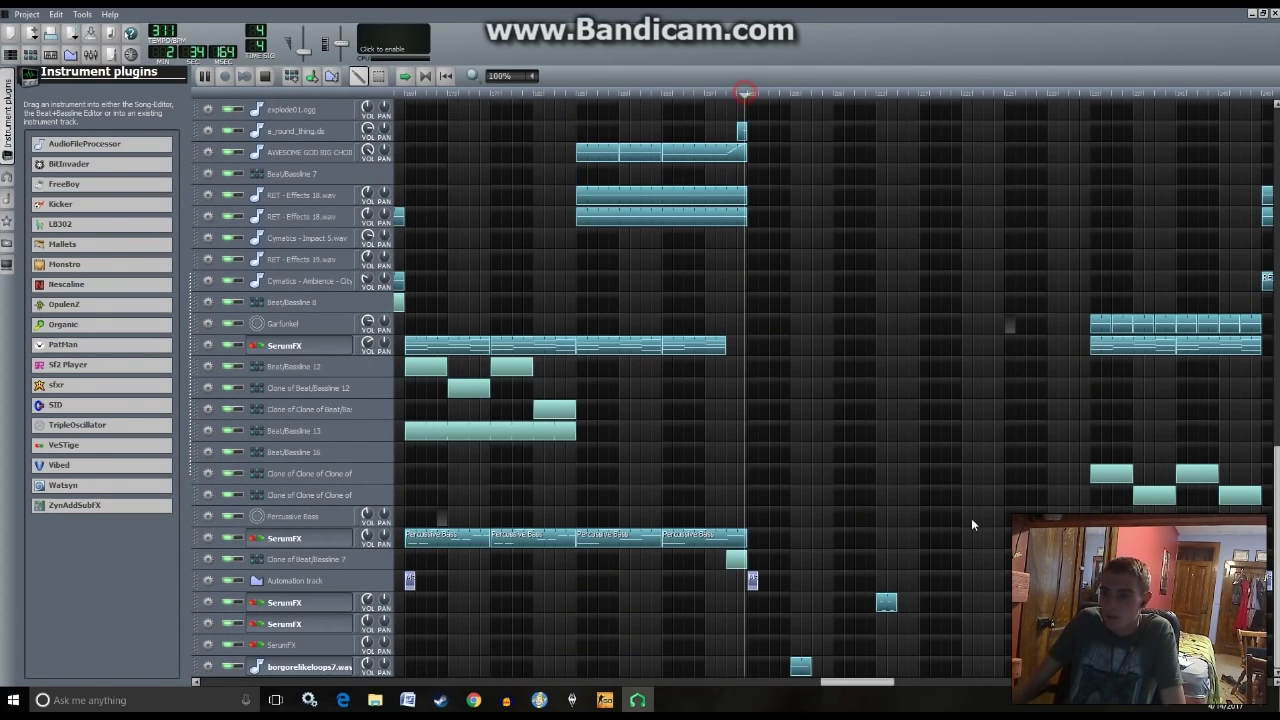
left_click_drag(889, 606, 840, 600)
key("space")
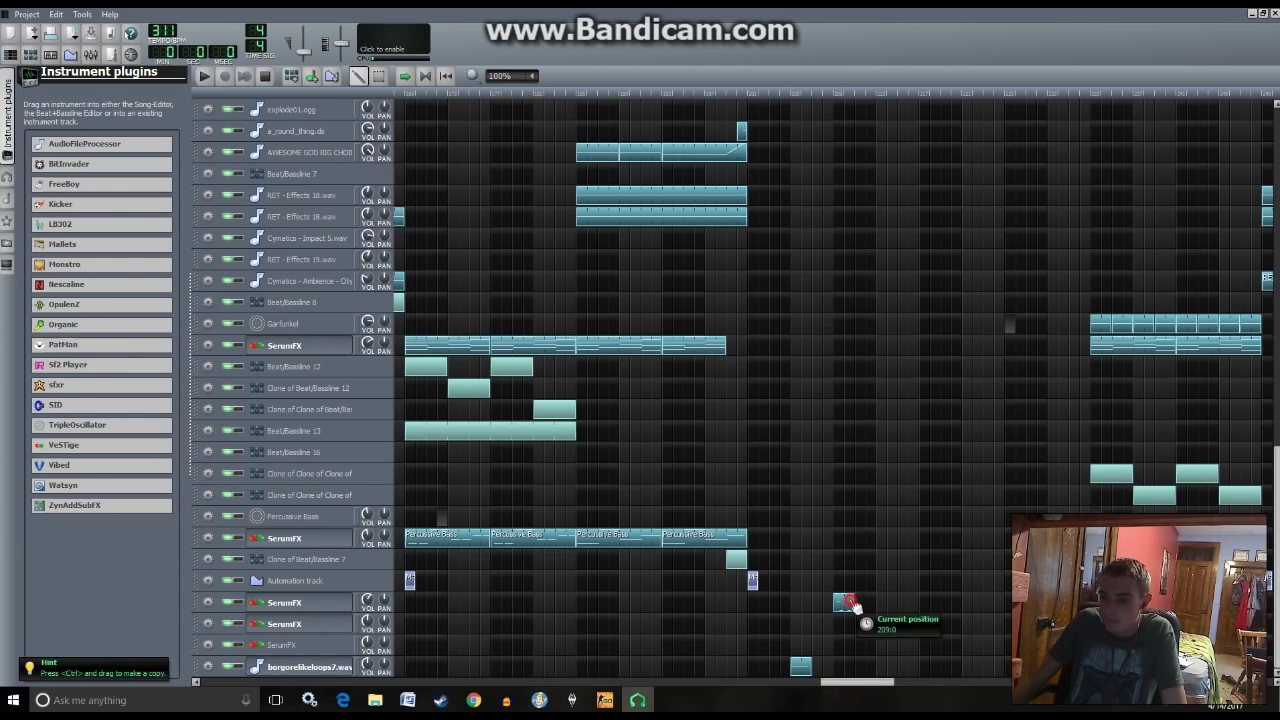
- Open the moved SerumFX pattern, raise its first note to C#6, and delete the second and third notes
double_click(840, 600)
left_click(250, 340)
left_click_drag(250, 340, 252, 276)
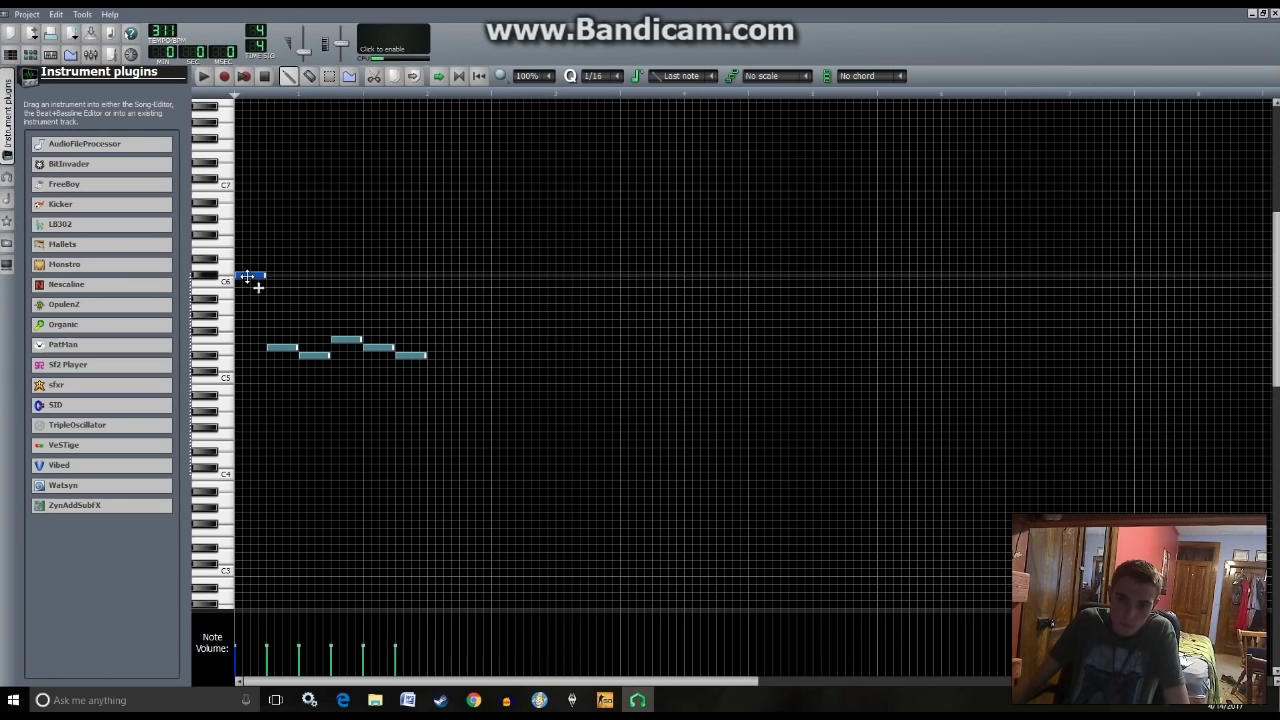
right_click(281, 347)
right_click(310, 355)
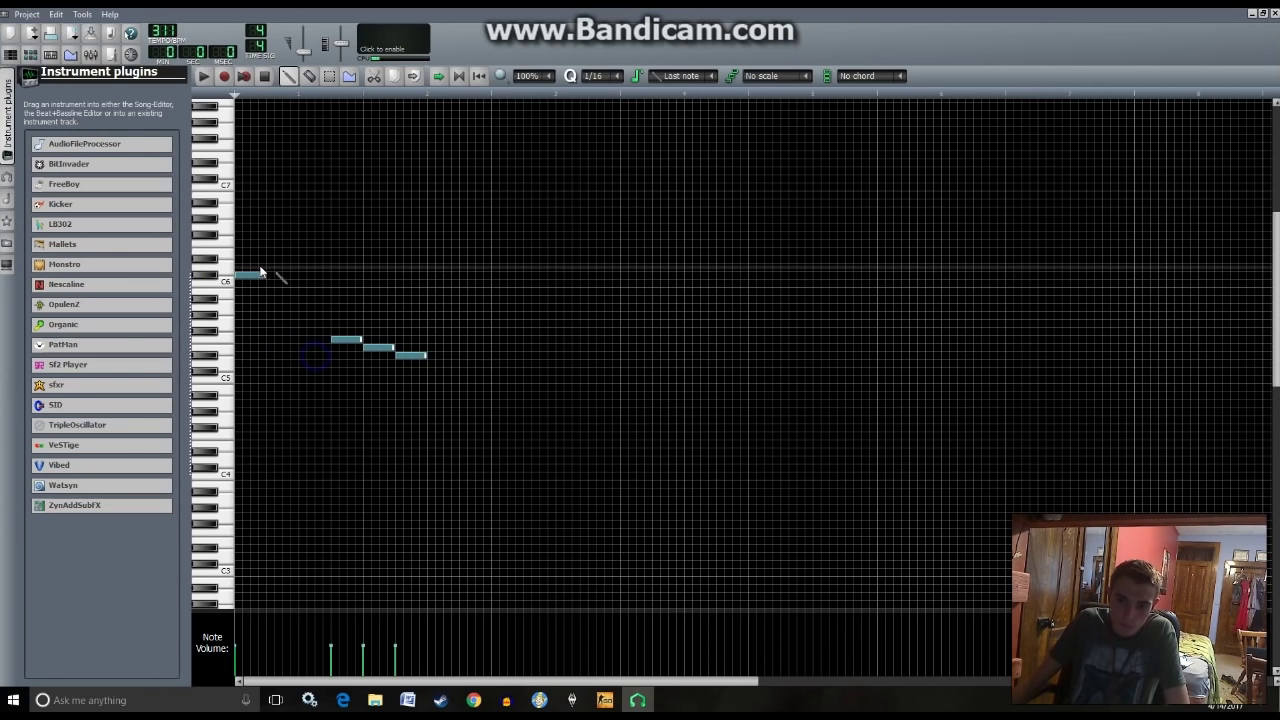
- Delete the three remaining old notes and add equal-length notes so the pattern alternates C#6, C#5, C#6, C#5
mouse_move(266, 276)
left_mouse_down()
mouse_move(298, 276)
mouse_move(267, 277)
left_mouse_up()
left_click(278, 371)
left_click_drag(268, 371, 266, 371)
right_click(346, 340)
right_click(378, 348)
right_click(410, 355)
left_click(300, 275)
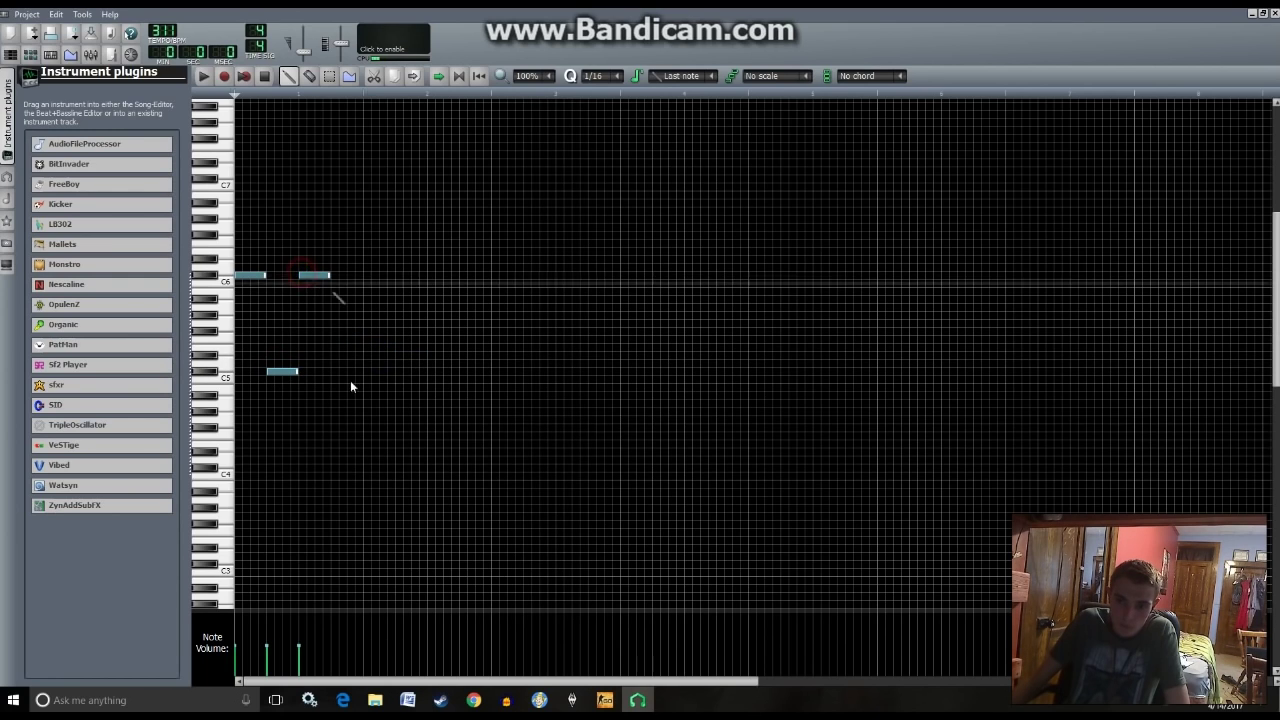
left_click(336, 371)
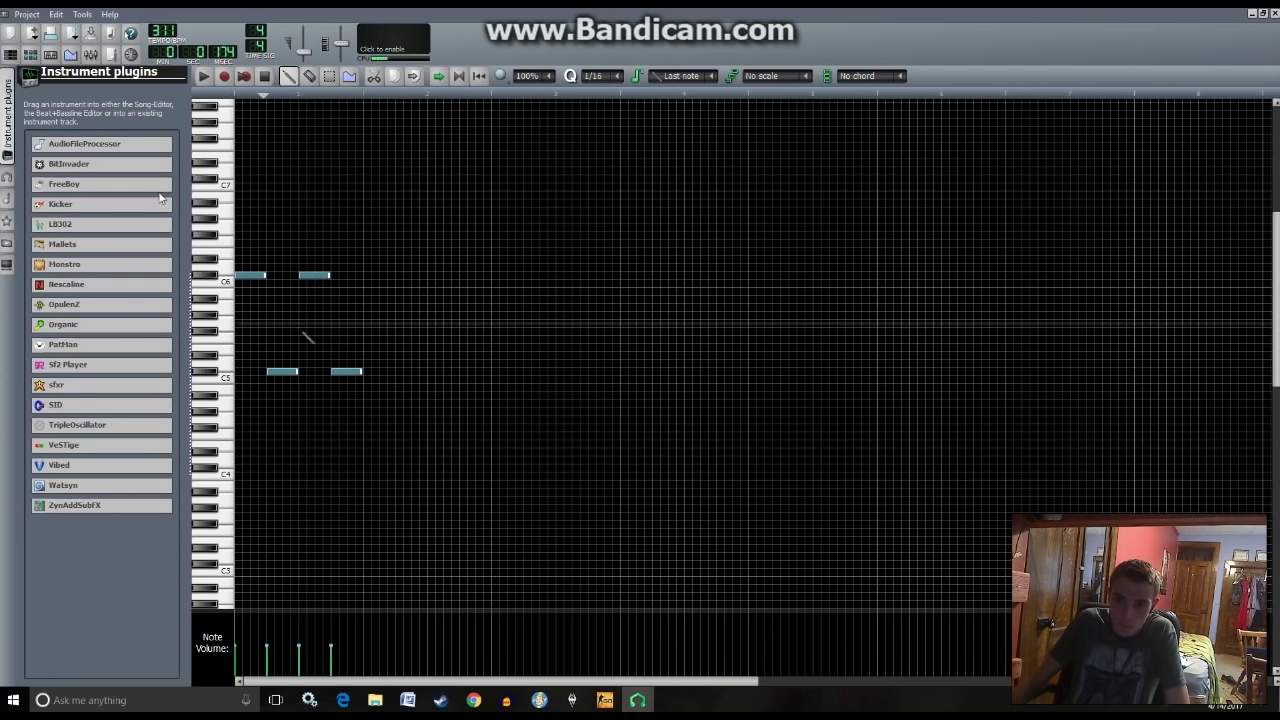
- Open the Serum interface for the edited pattern's track, adjust the portamento time, and play the song from just before the pattern
left_click(10, 55)
left_click(326, 606)
left_click(425, 250)
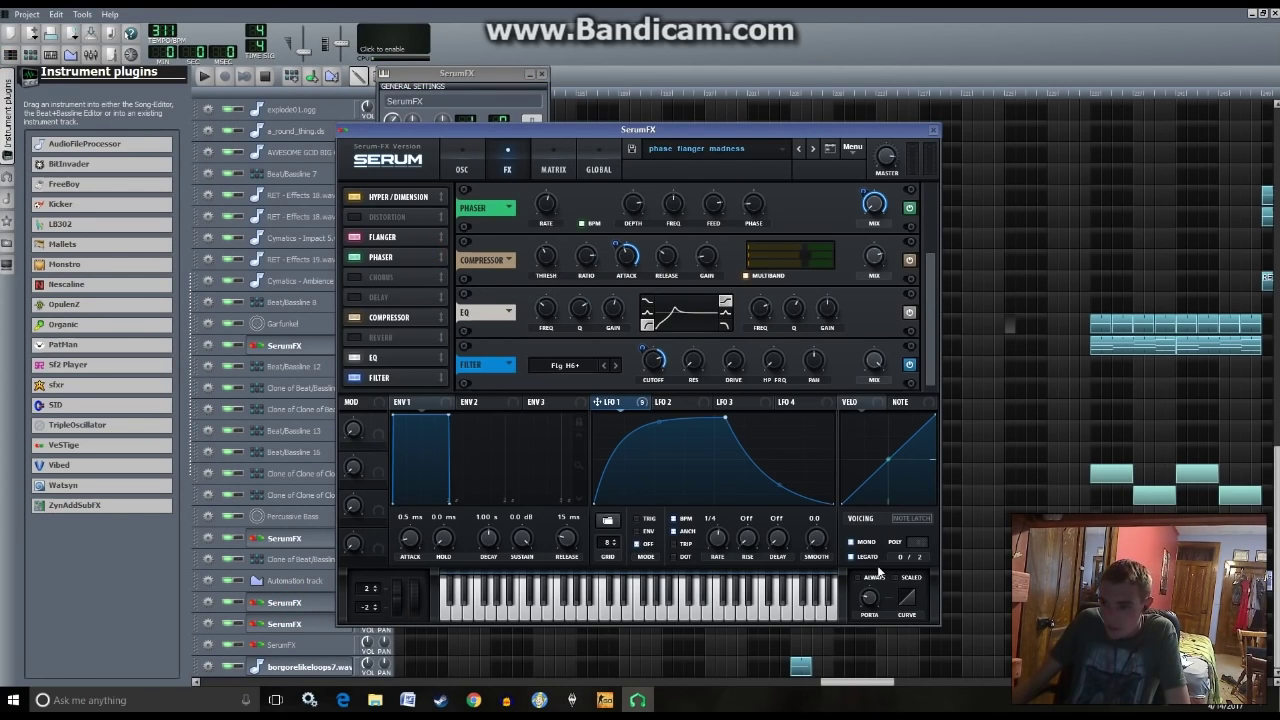
left_click_drag(870, 599, 866, 588)
left_click(785, 95)
left_click(789, 95)
- Check the four-note pattern, readjust Serum's portamento time with Always enabled, and close the synth window
double_click(838, 603)
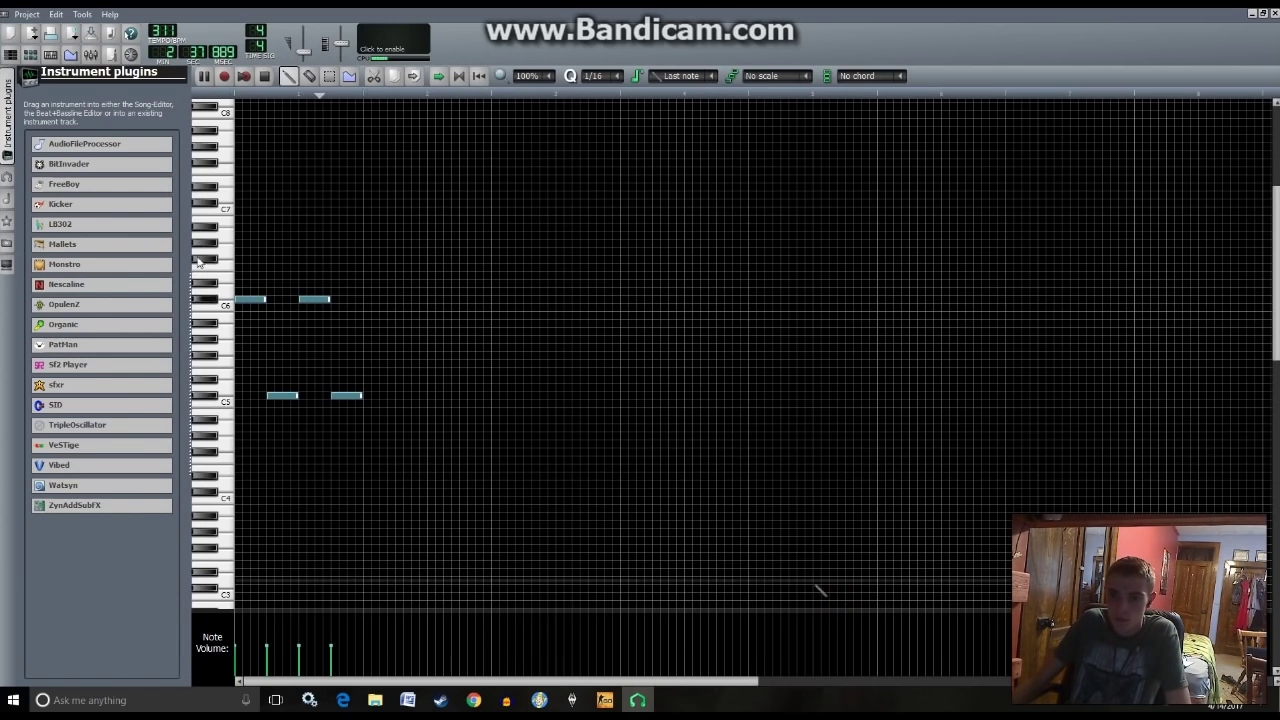
left_click(29, 55)
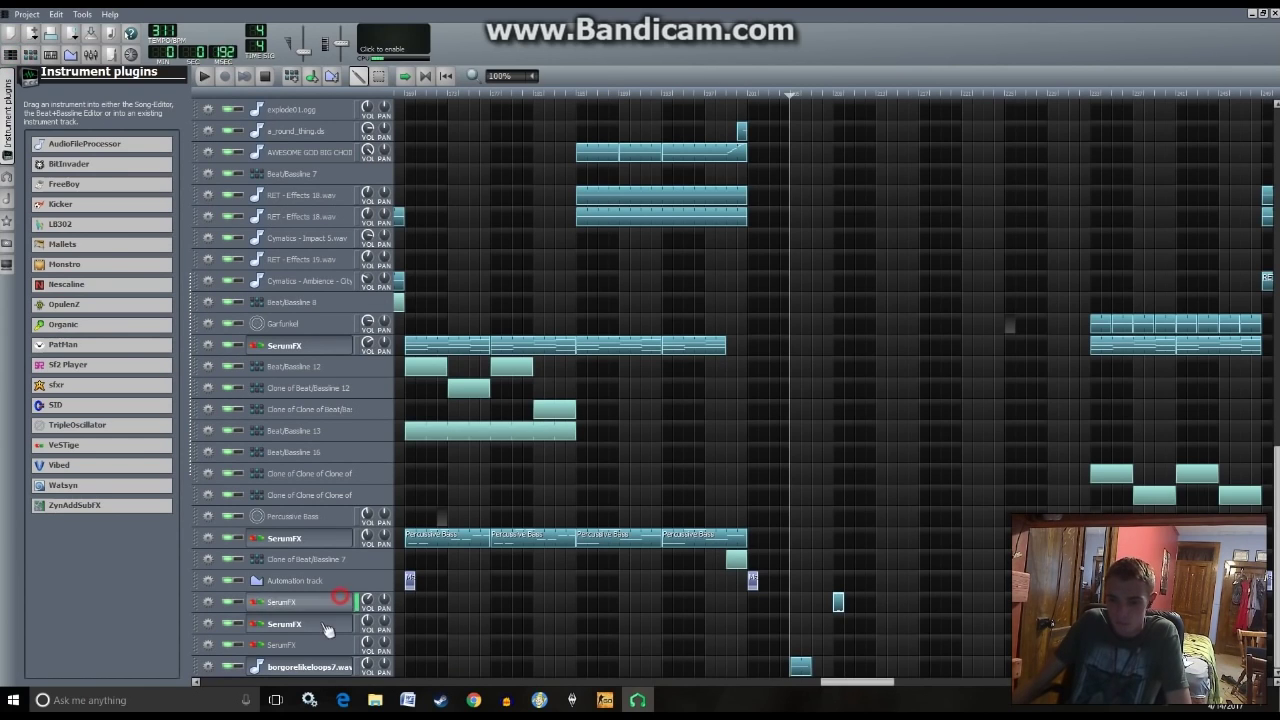
left_click(284, 602)
left_click(459, 250)
left_click_drag(872, 603, 897, 621)
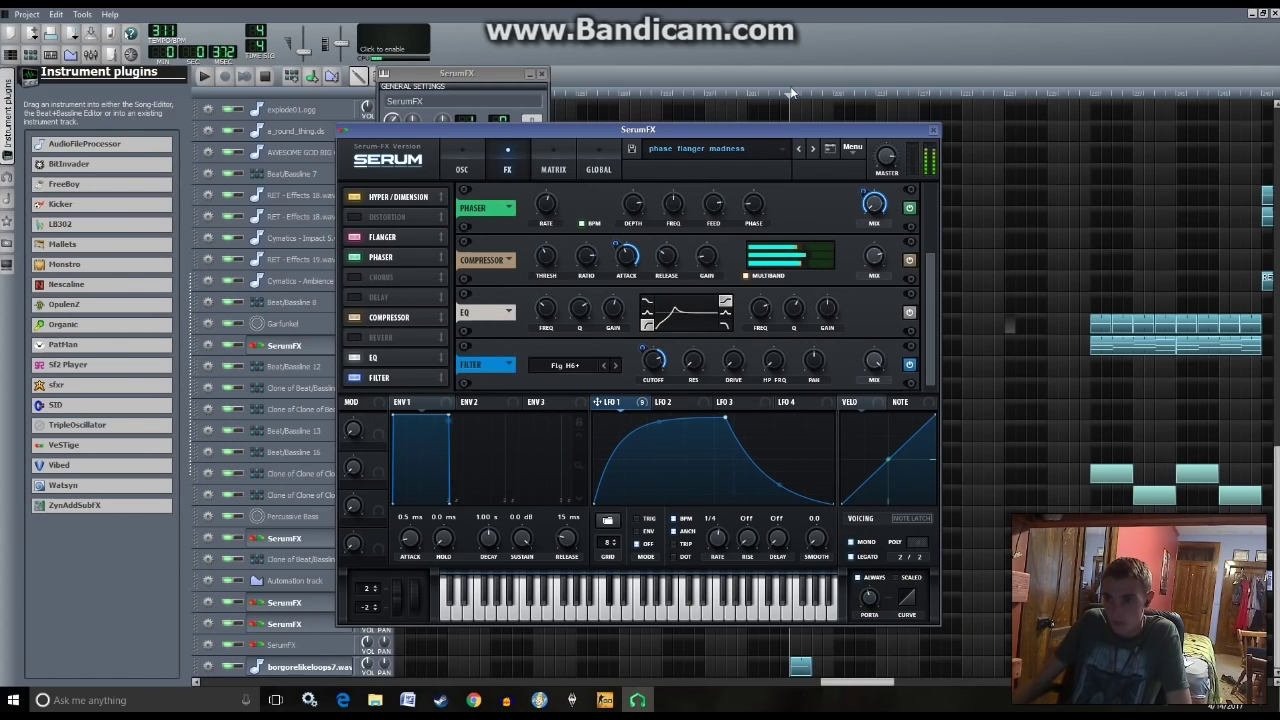
left_click(933, 130)
- Audition the four-note SerumFX pattern and examine the portamento setting in Serum
key("space")
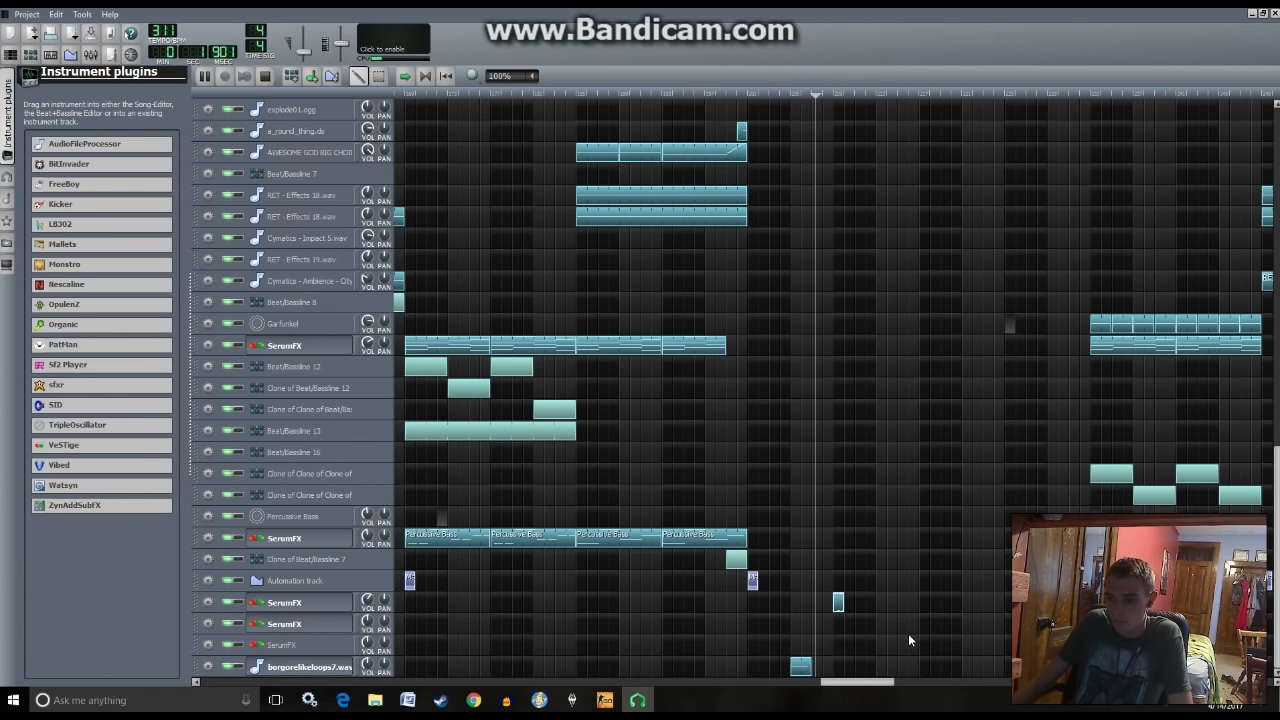
key("space")
left_click(318, 603)
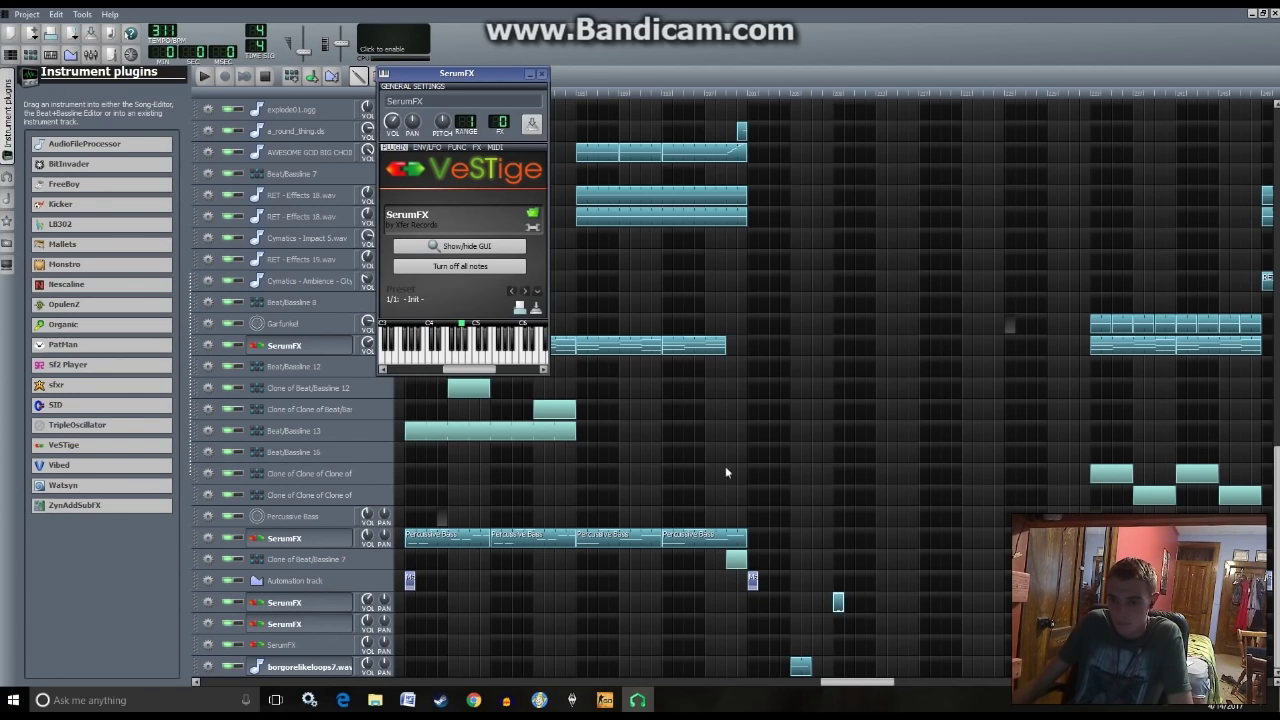
double_click(840, 604)
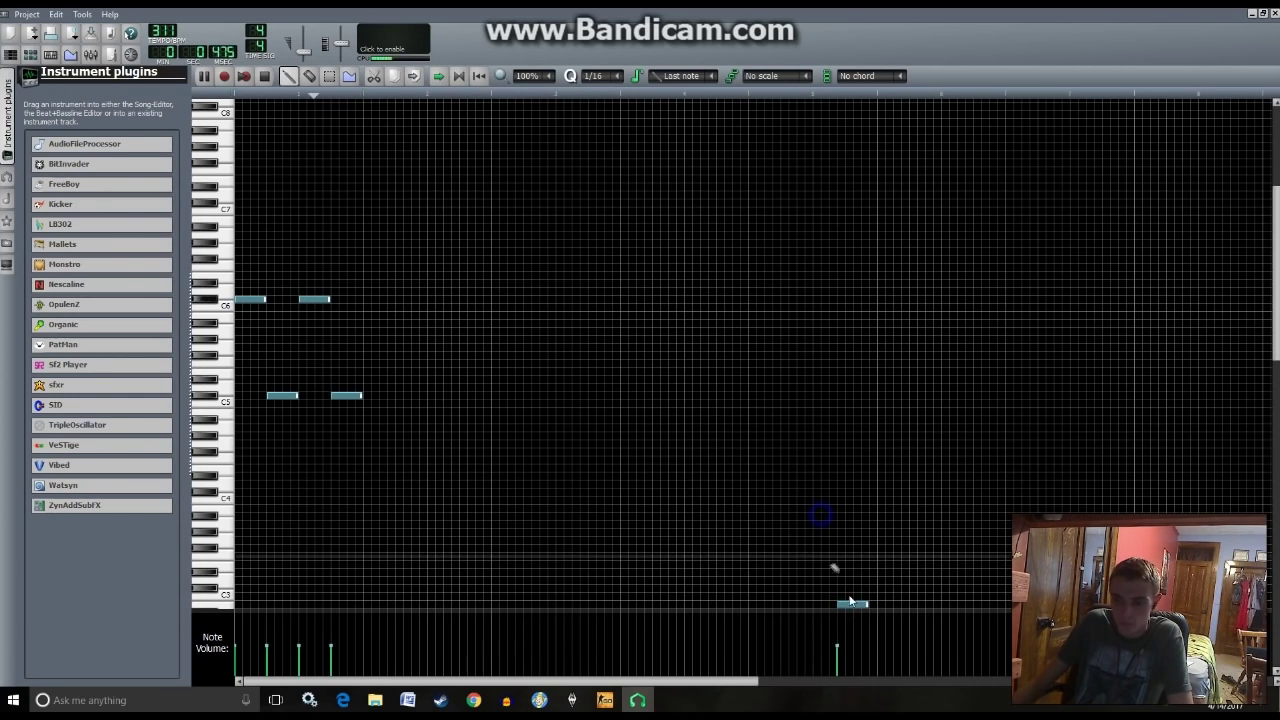
key("F5")
left_click(323, 603)
left_click(487, 253)
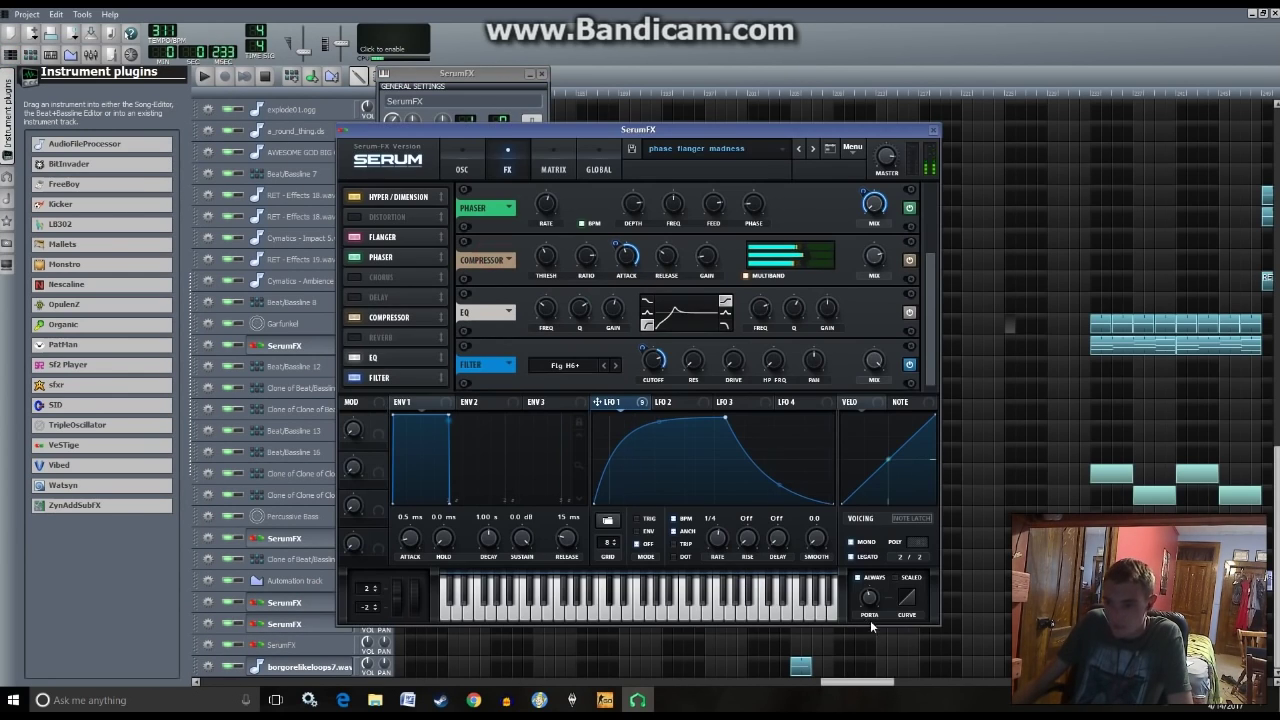
mouse_move(873, 616)
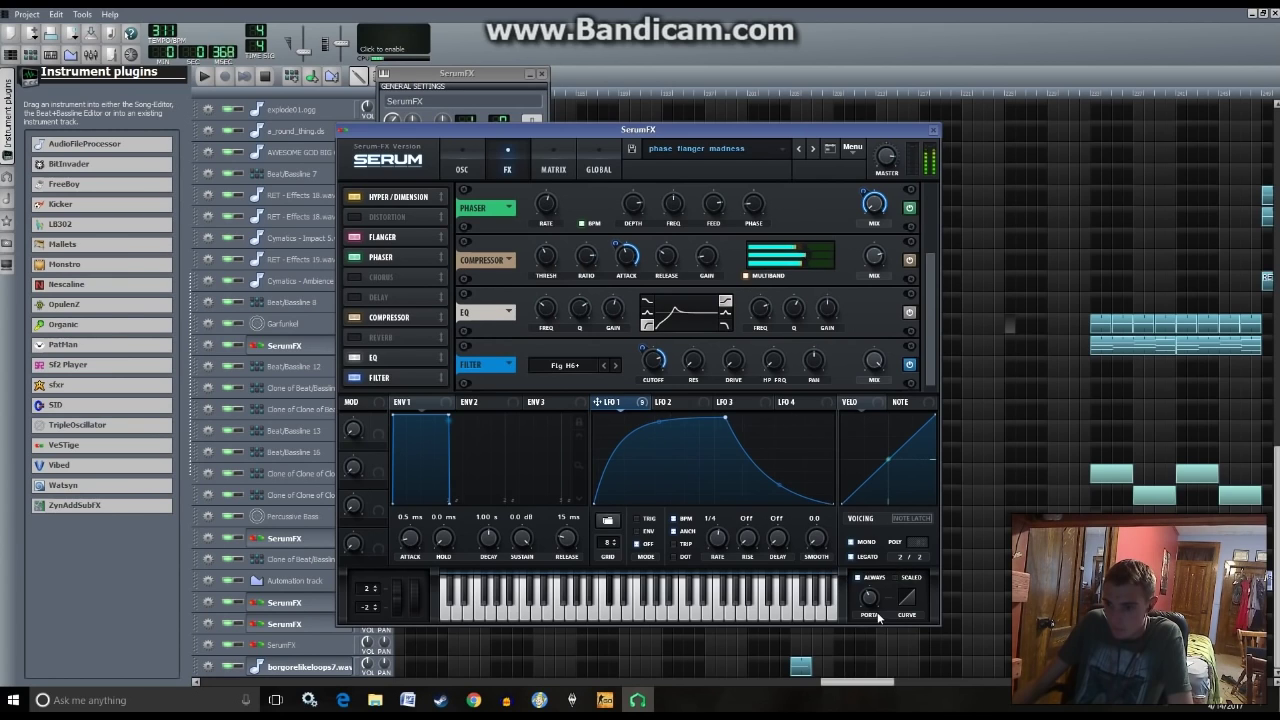
left_click(983, 191)
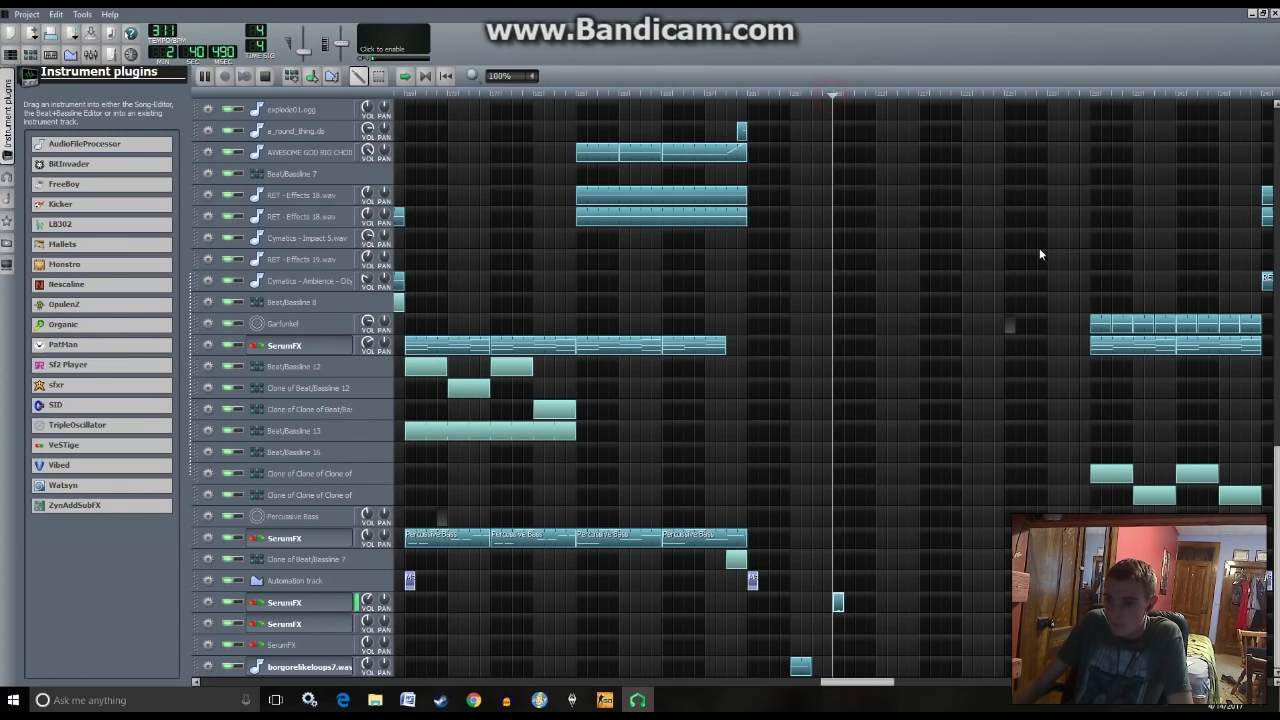
- Play the arrangement from the start of the drop, looking over its lead and beat tracks, and check the SerumFX plugin
left_click(754, 93)
scroll(993, 535, "up", 5)
scroll(993, 535, "up", 9)
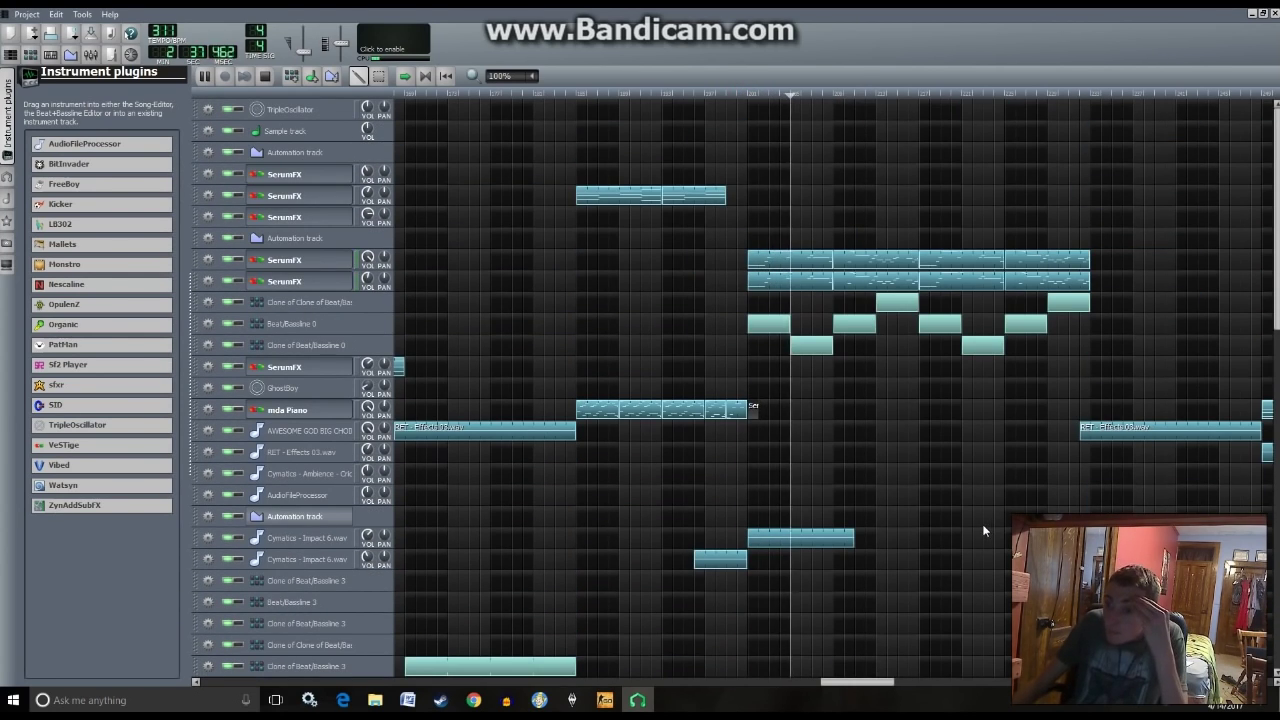
scroll(980, 524, "down", 6)
scroll(975, 524, "down", 8)
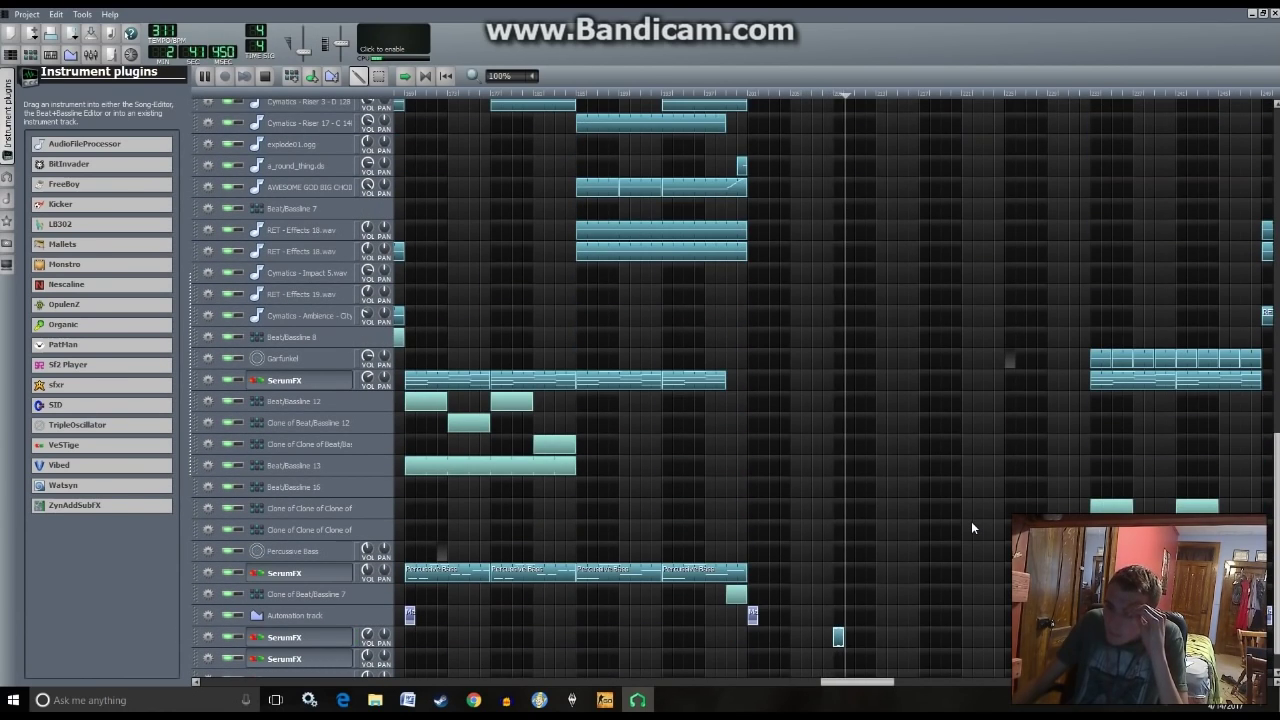
key("space")
left_click(325, 645)
left_click(459, 247)
left_click(976, 549)
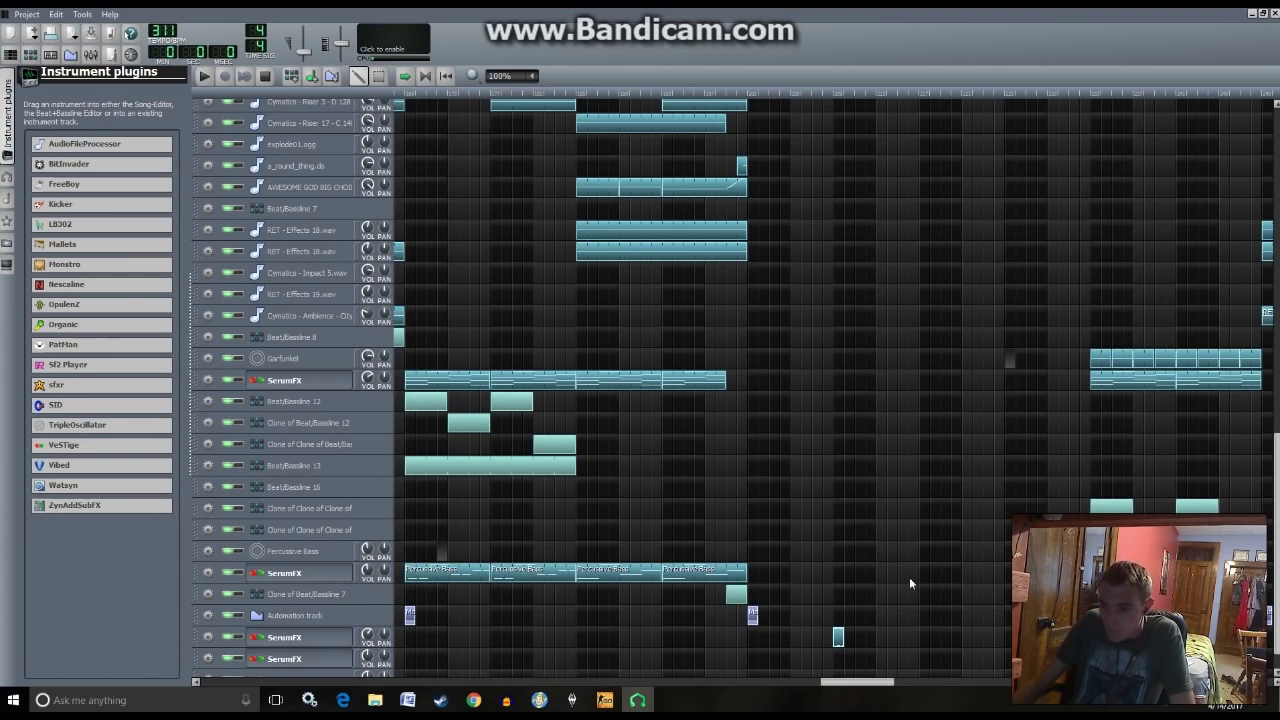
- In the isolated SerumFX pattern, delete the last two notes and extend the C#5 note over their space
double_click(838, 638)
left_click_drag(314, 300, 366, 406)
right_click(325, 398)
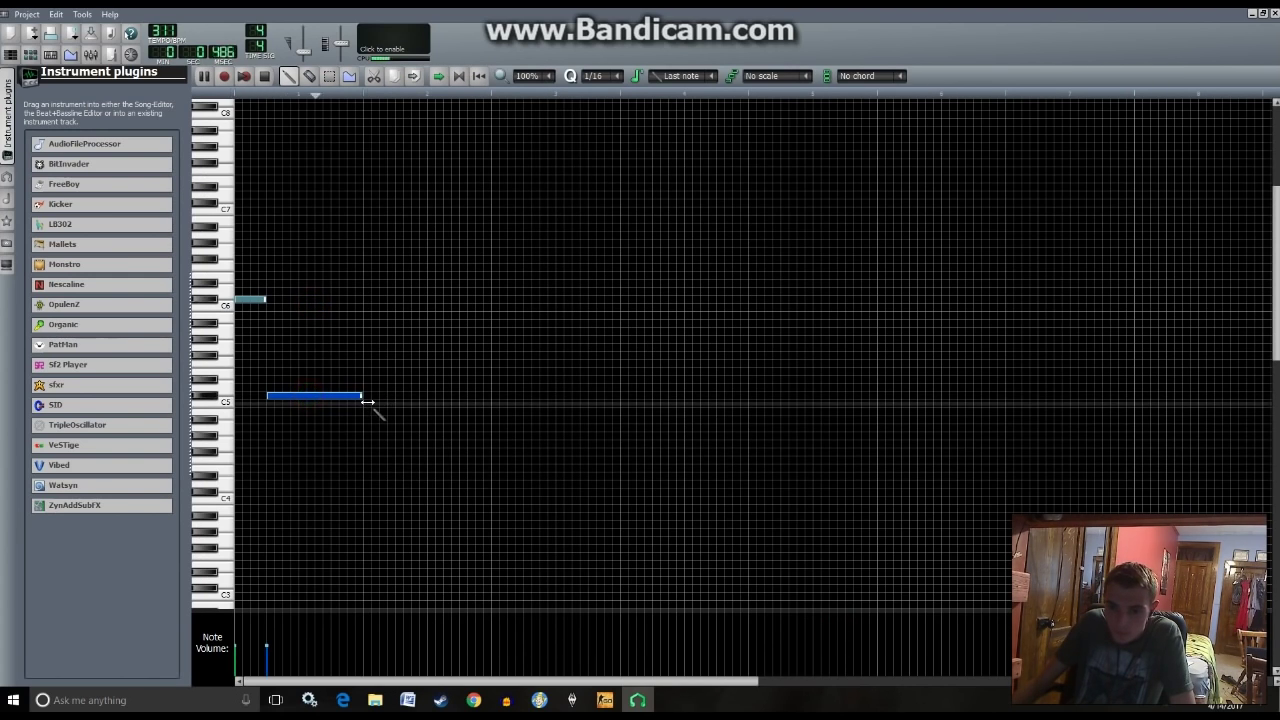
left_click(11, 55)
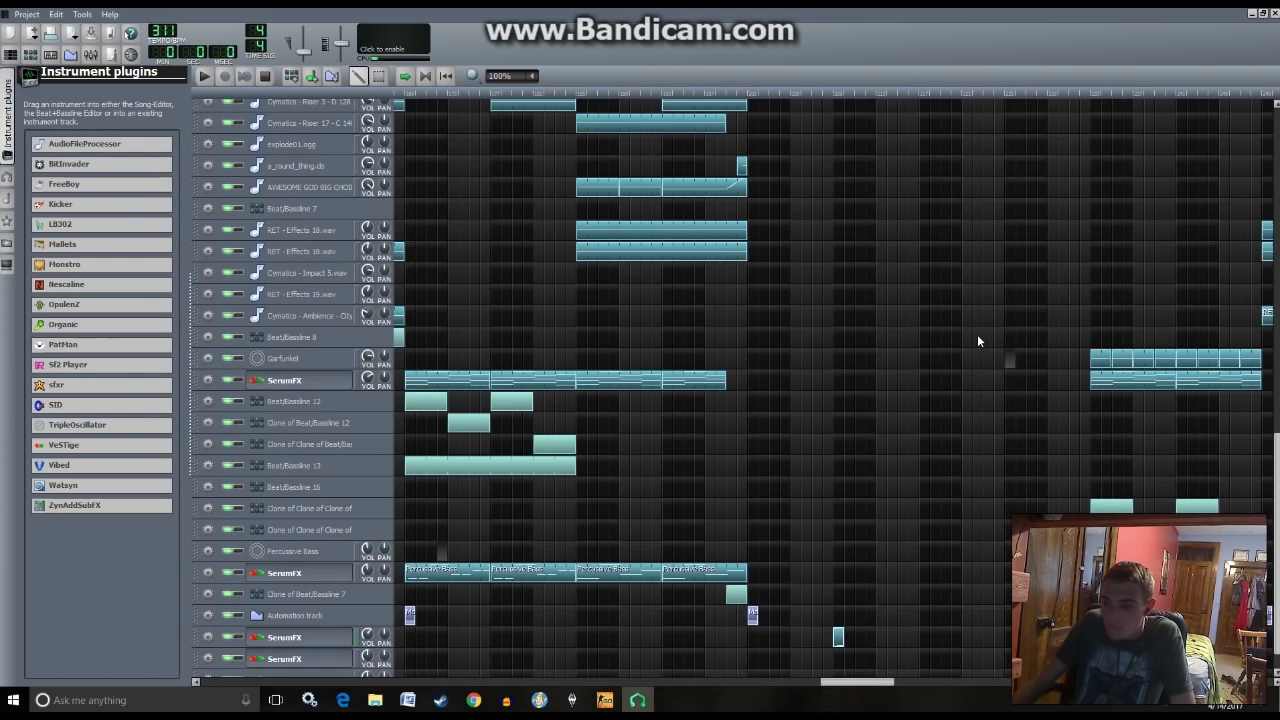
- View the notes of the second lead SerumFX pattern in the drop for comparison
scroll(978, 336, "up", 8)
scroll(868, 270, "up", 4)
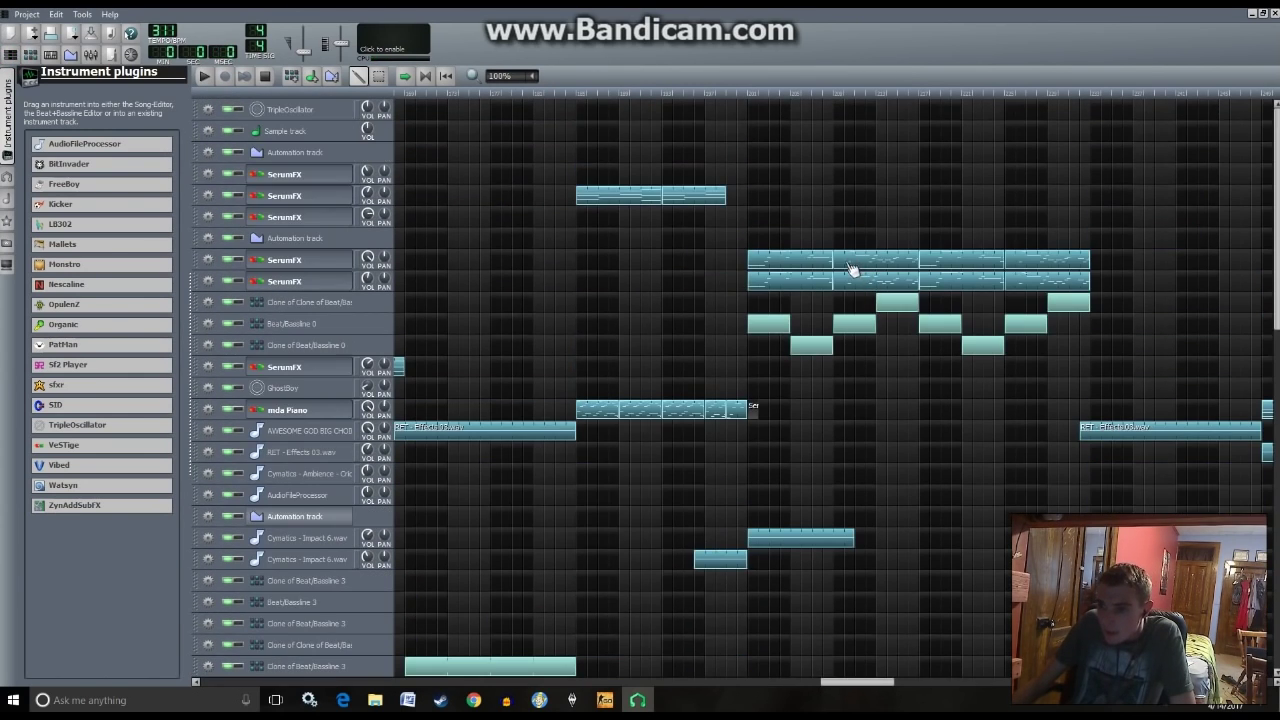
double_click(849, 271)
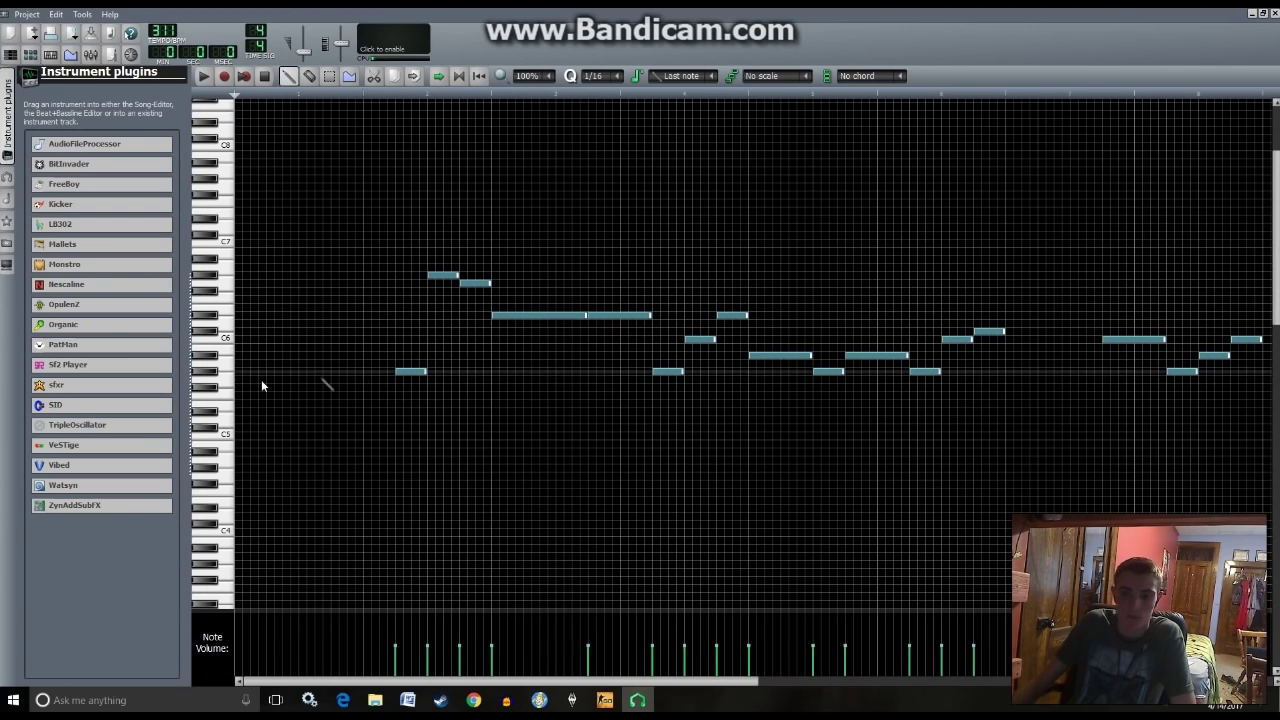
key("F5")
- Reopen the isolated two-note SerumFX pattern and lengthen its C#5 note further
scroll(926, 536, "down", 4)
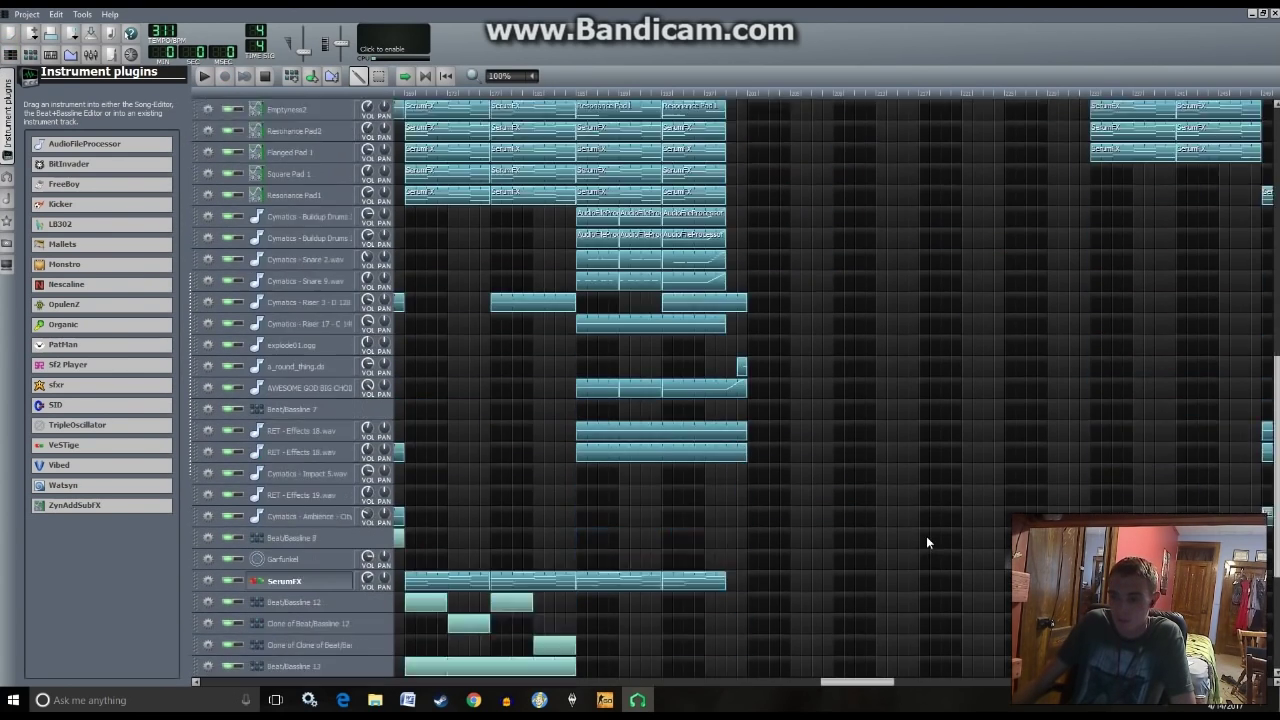
double_click(840, 602)
left_click_drag(363, 395, 408, 410)
key("F5")
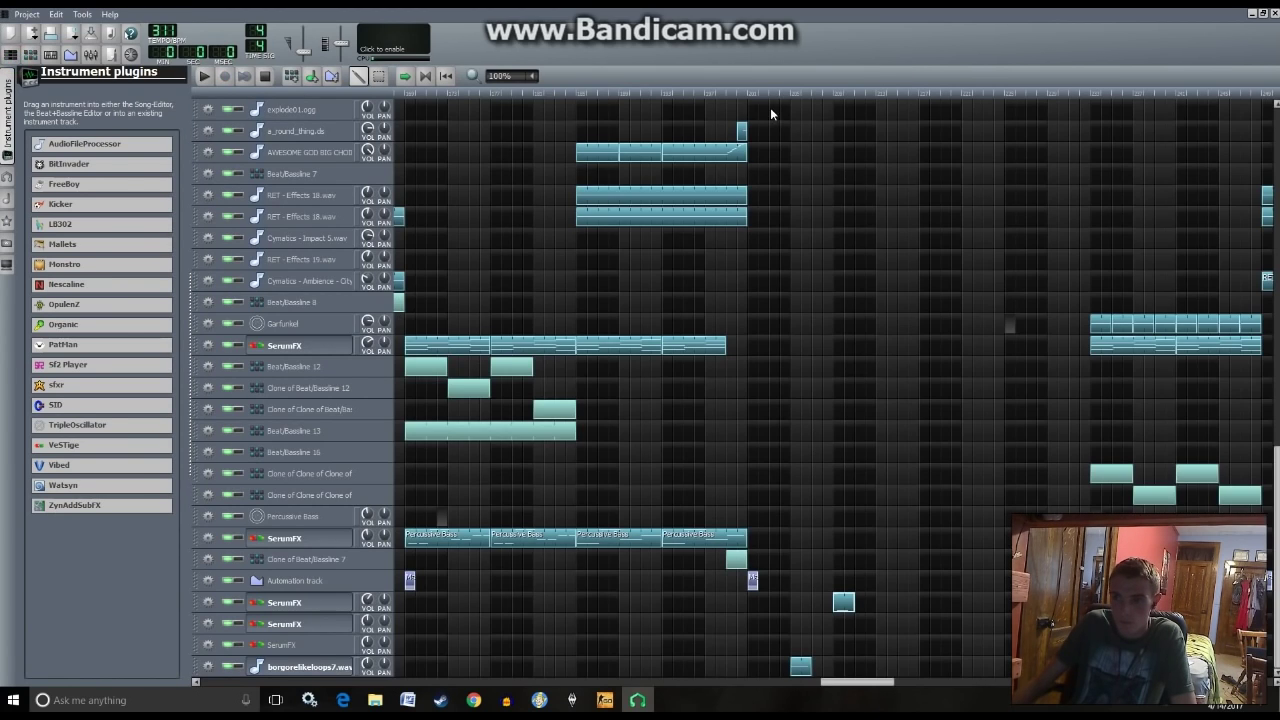
- Play the drop through the isolated bass pattern, and check LFO 1 and LFO 2 in its SerumFX plugin while auditioning a note
left_click(744, 93)
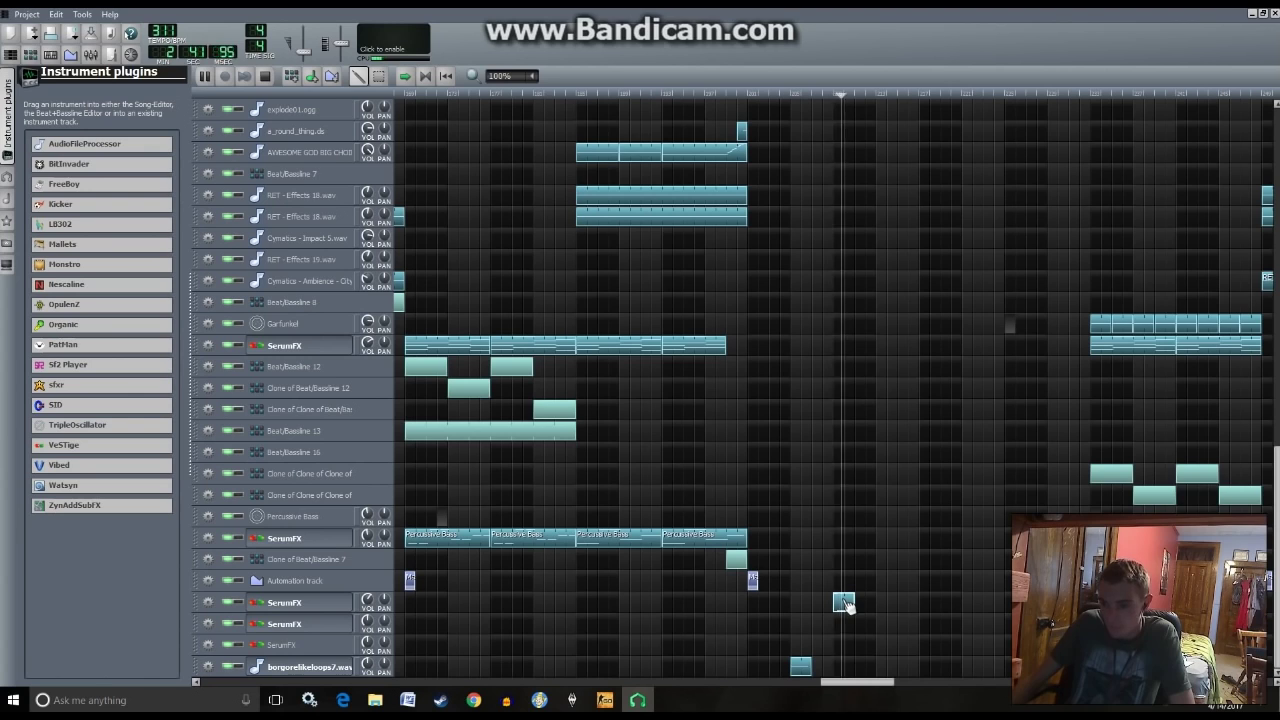
key("space")
left_click(323, 603)
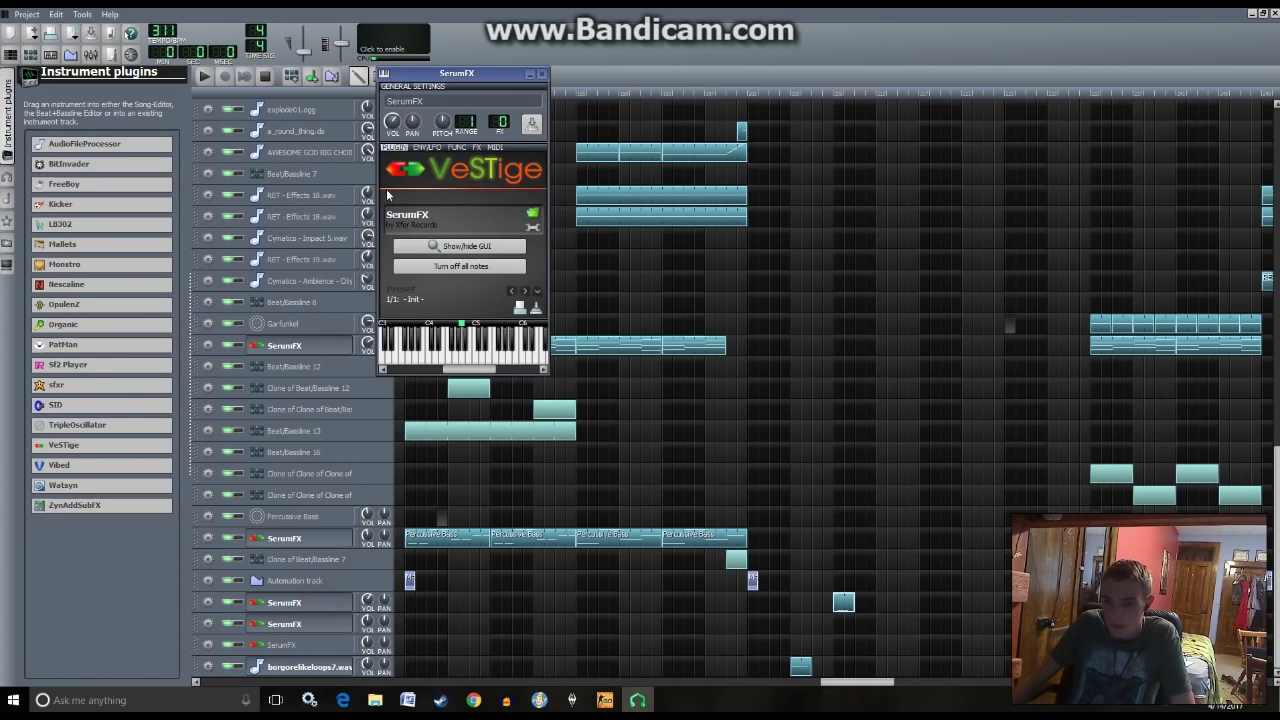
left_click(432, 247)
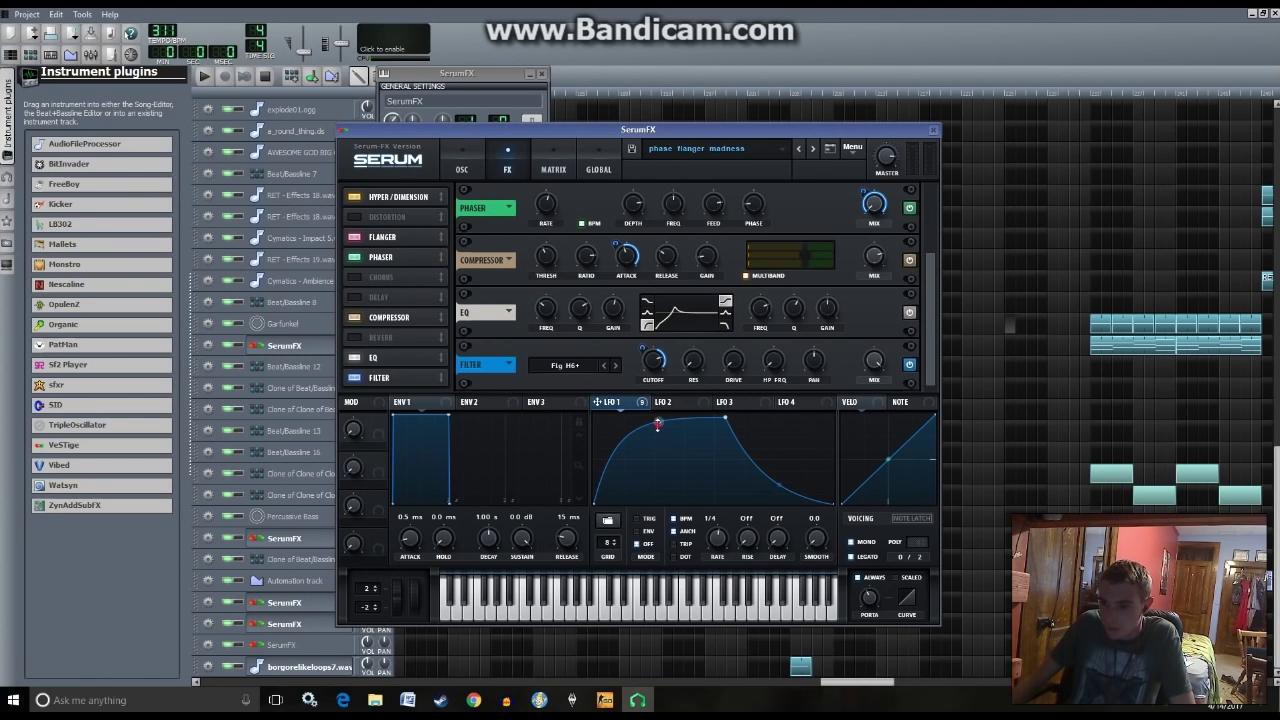
left_click(664, 402)
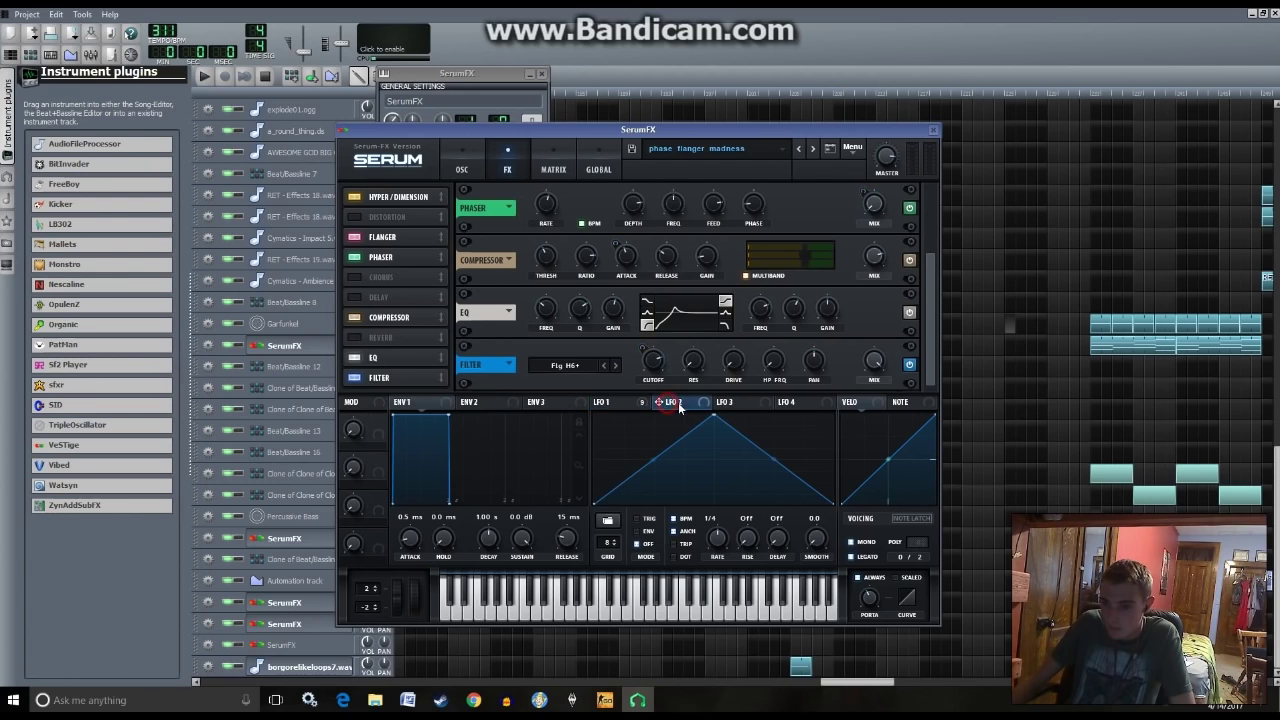
left_click(619, 400)
left_click(610, 594)
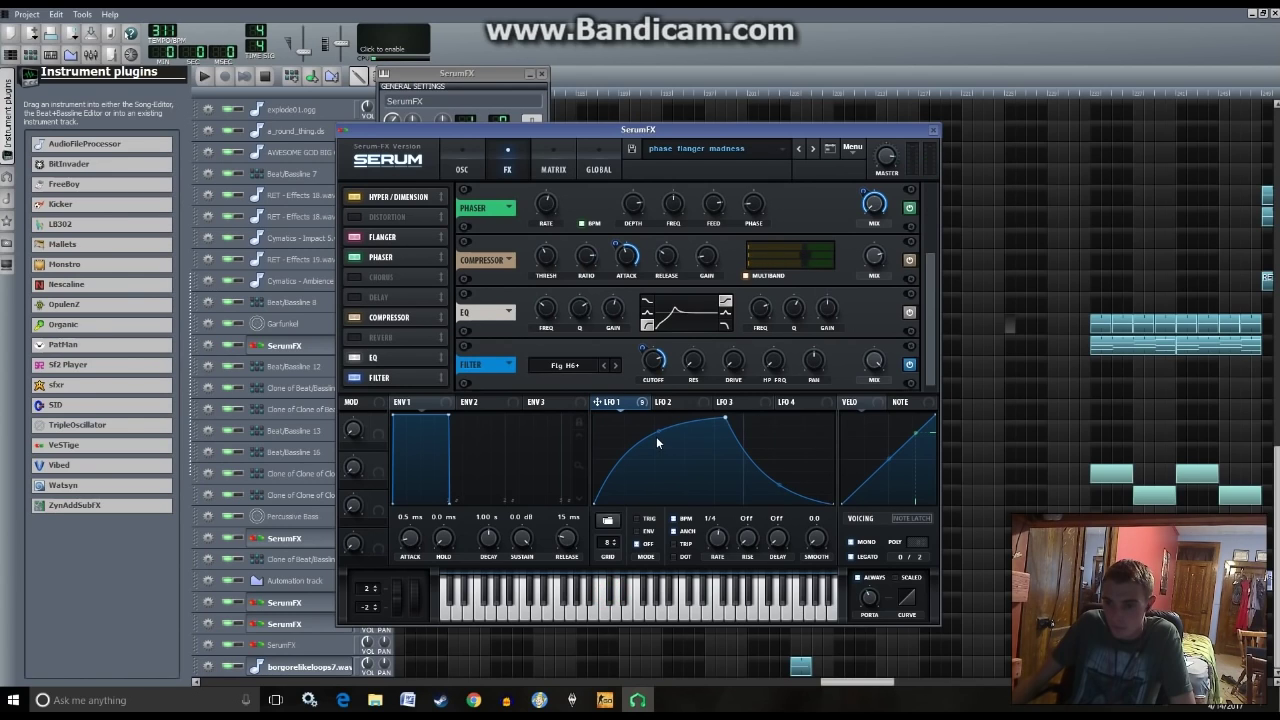
- Reshape LFO 1 with an inward-curved rise, an outward-curved fall and its peak moved to the centre, auditioning the changes
left_click_drag(658, 428, 662, 457)
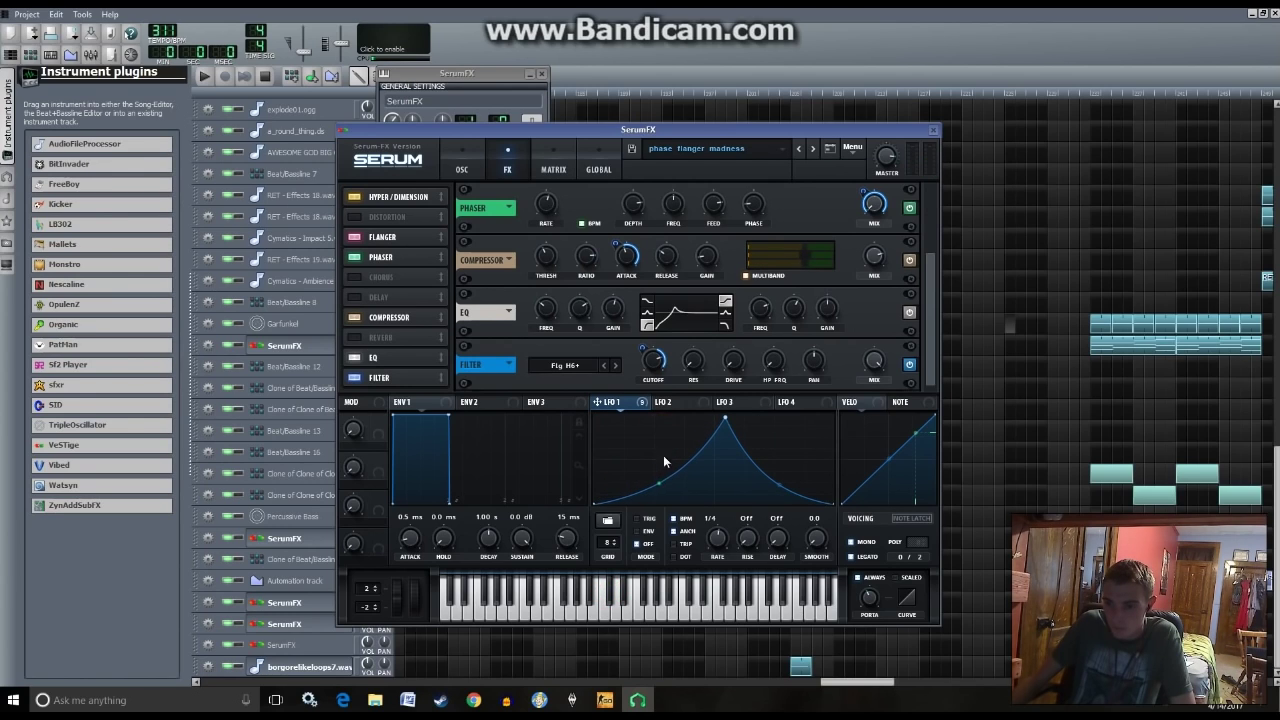
left_click(612, 592)
left_click_drag(661, 464, 660, 440)
left_click_drag(778, 484, 820, 462)
left_click_drag(657, 451, 668, 465)
left_click_drag(726, 419, 714, 410)
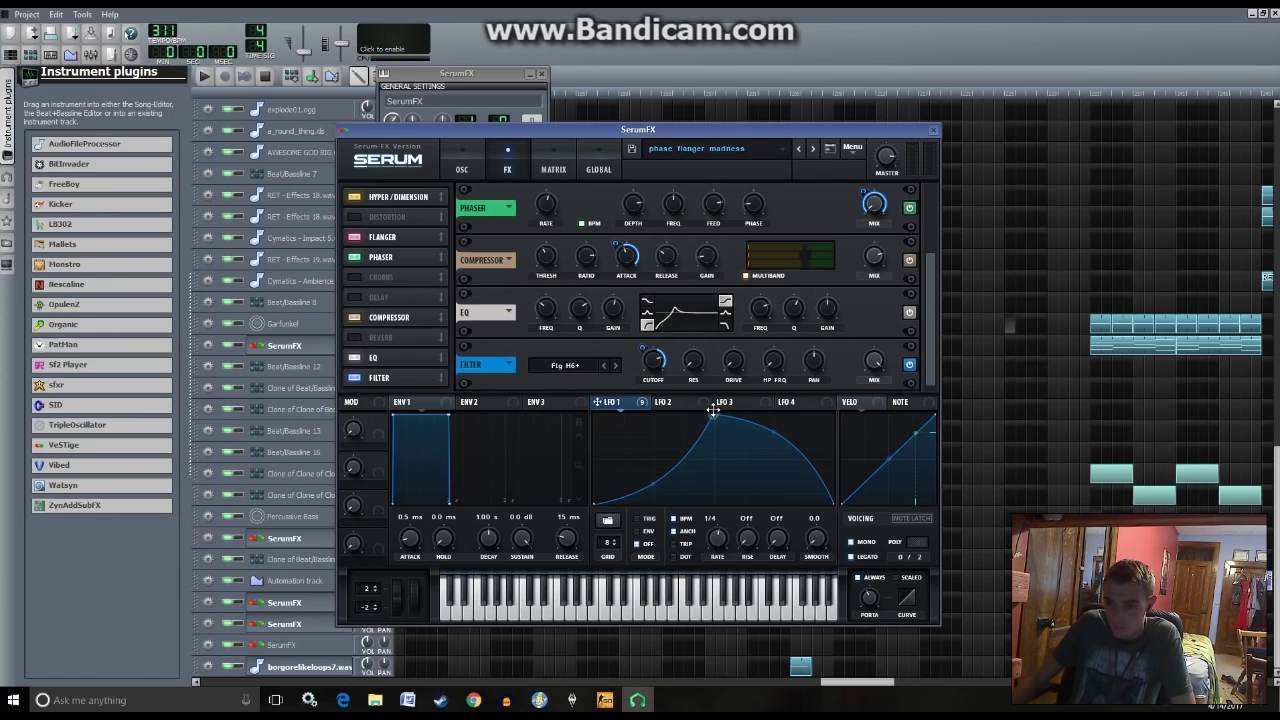
left_click(609, 589)
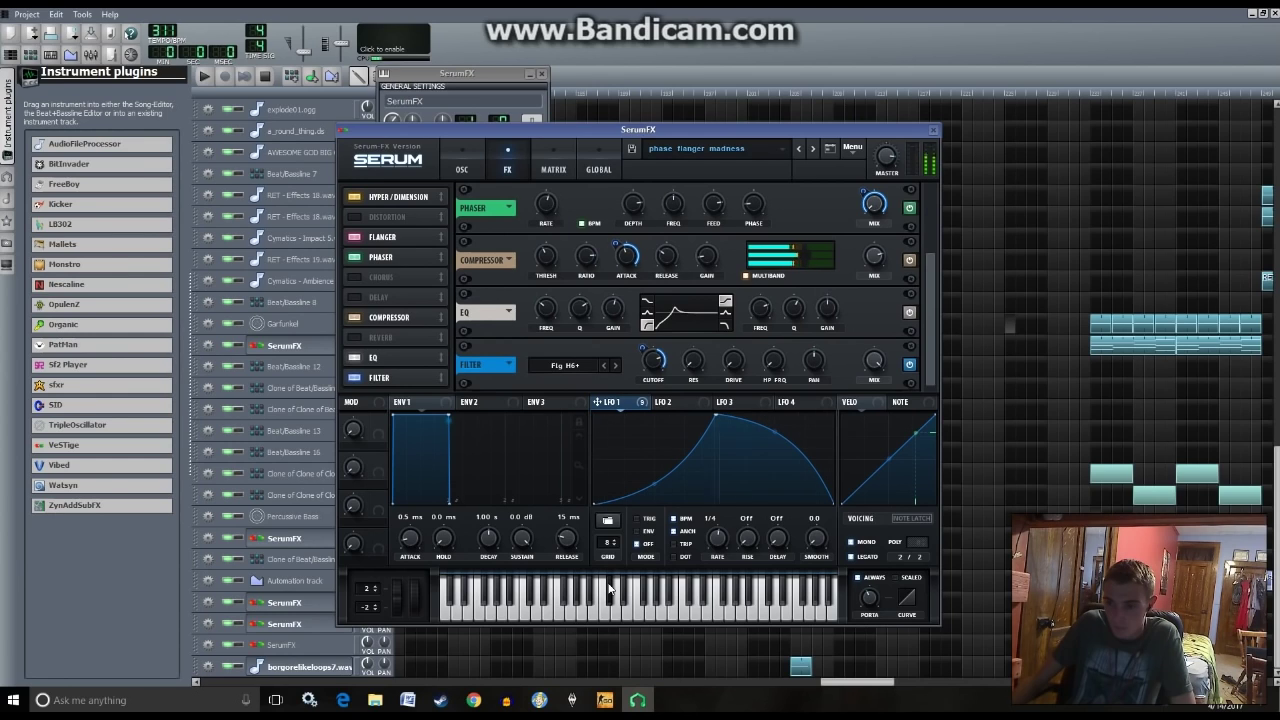
- Straighten both sides of LFO 1 into a triangle with a full-height central peak, and play the bass pattern in the arrangement
left_click_drag(653, 477, 655, 461)
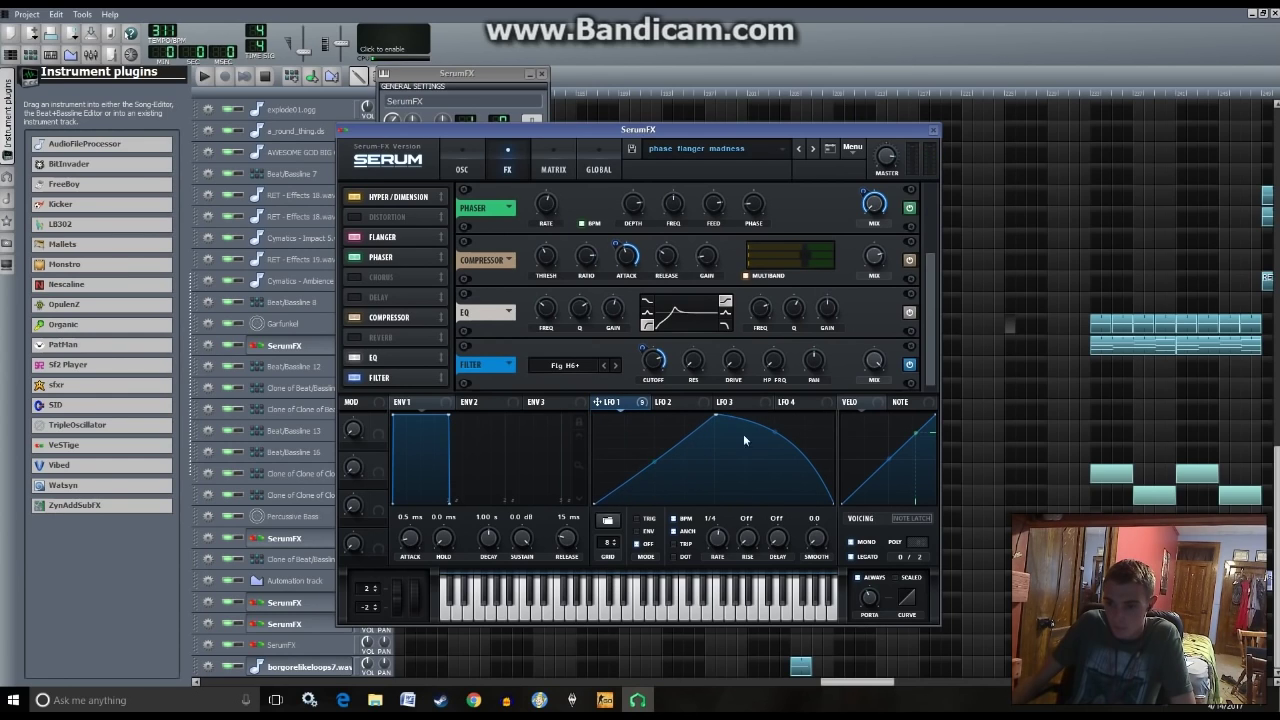
left_click_drag(778, 436, 780, 444)
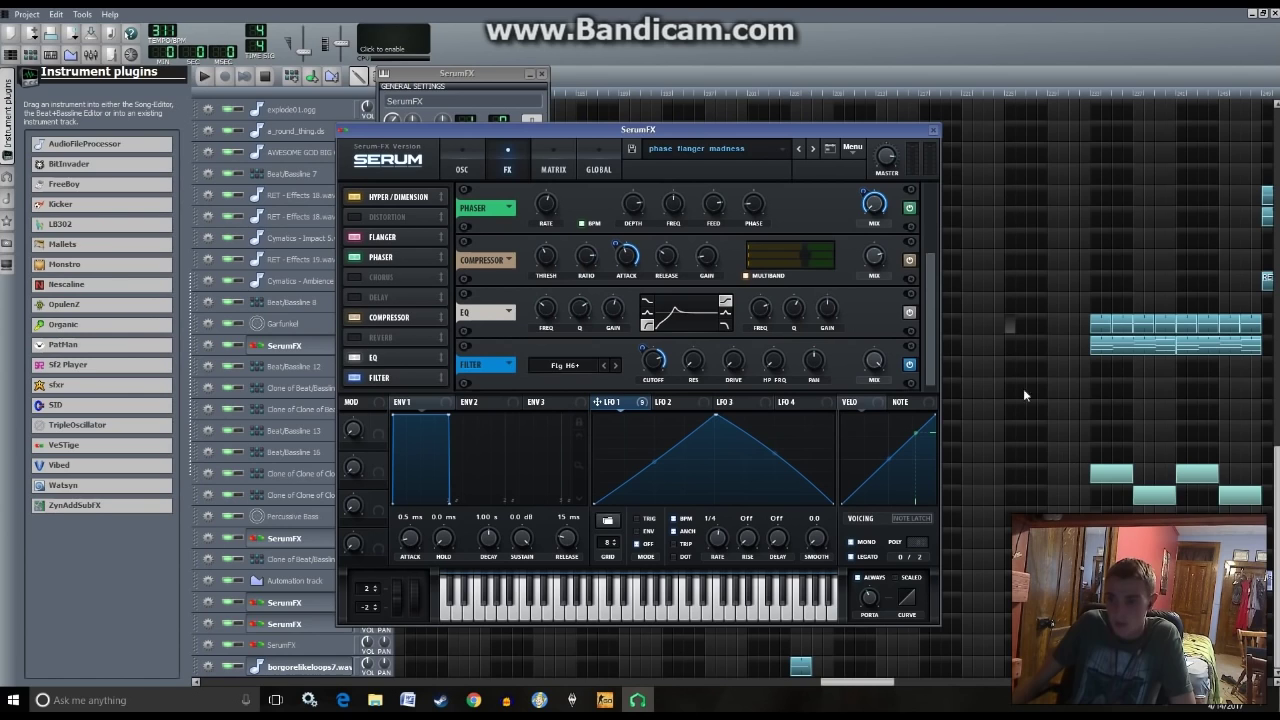
left_click_drag(717, 417, 715, 407)
left_click(842, 90)
key("space")
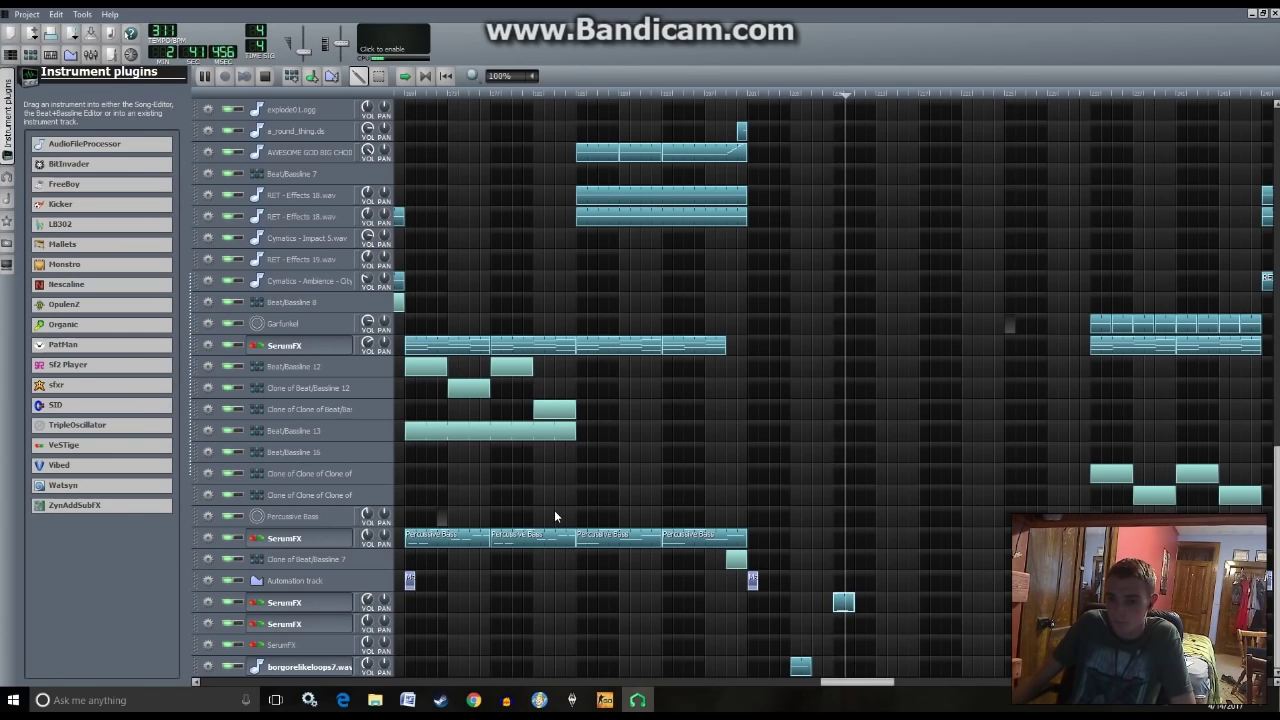
key("space")
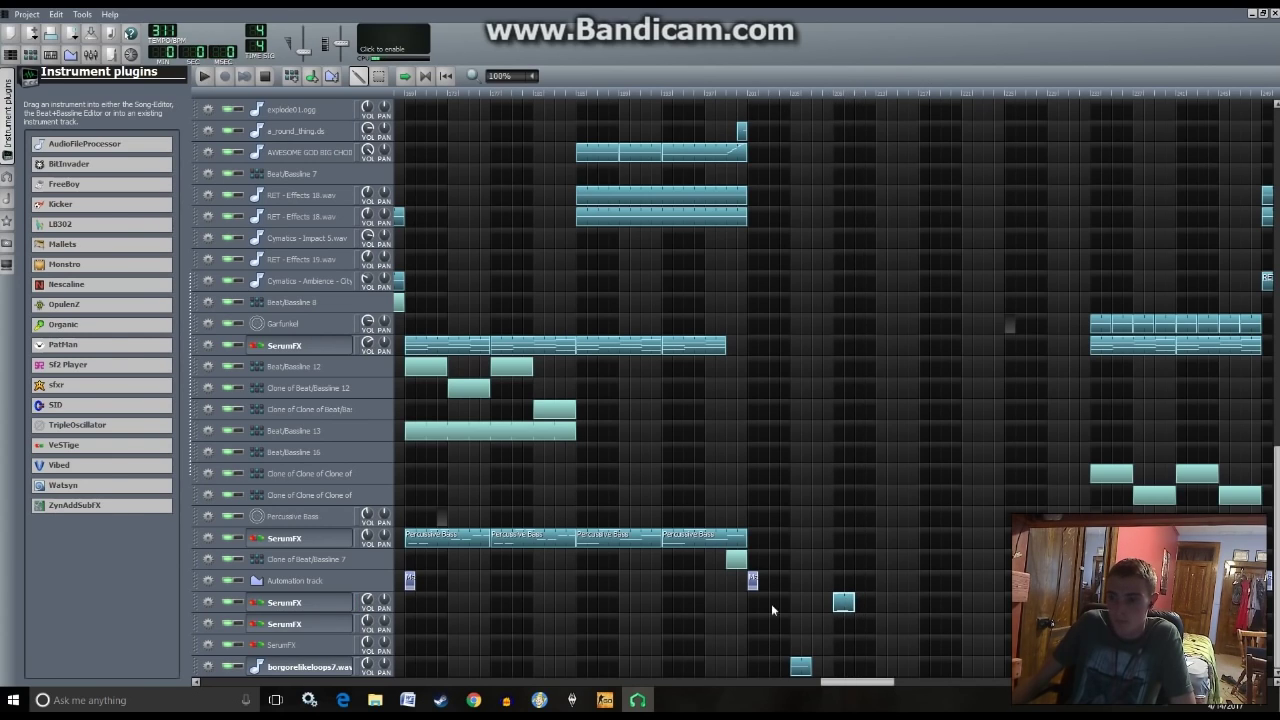
- In the isolated SerumFX pattern, add a short G#5 note and shorten the C#5 note to end where it starts
double_click(844, 604)
left_click_drag(374, 346, 360, 339)
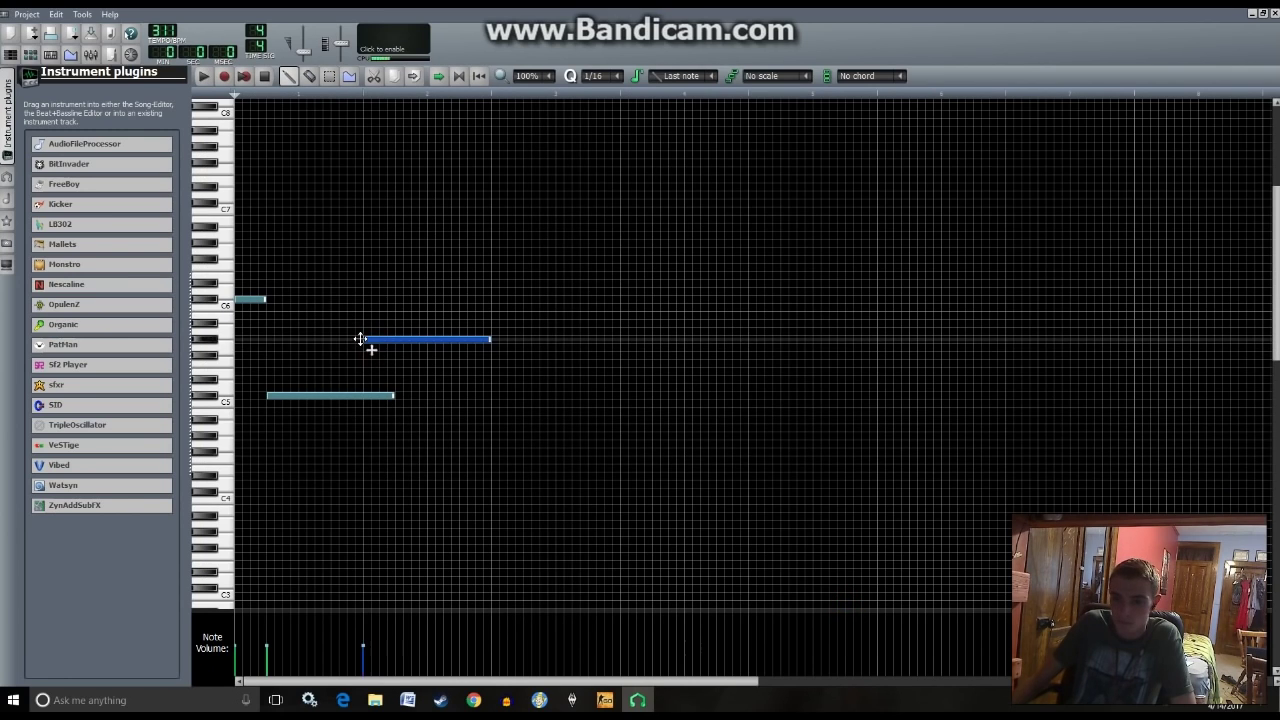
key("space")
left_click_drag(397, 395, 371, 400)
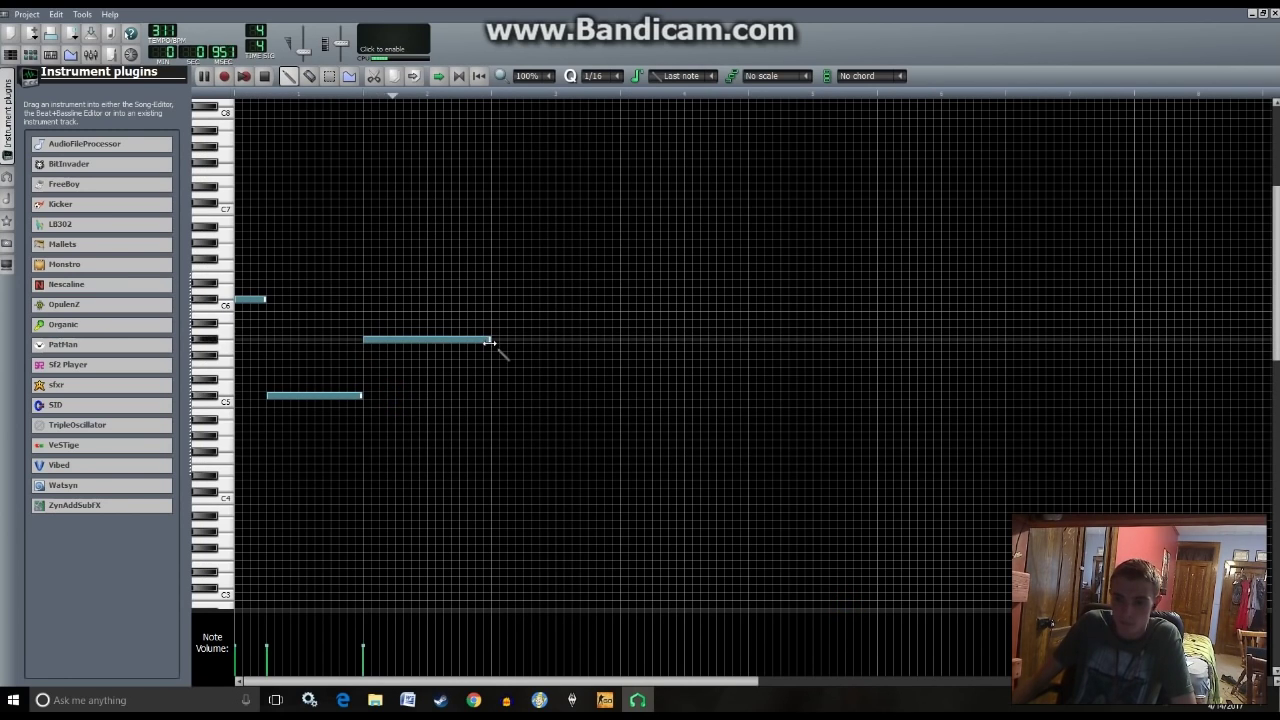
key("space")
left_click_drag(488, 341, 408, 347)
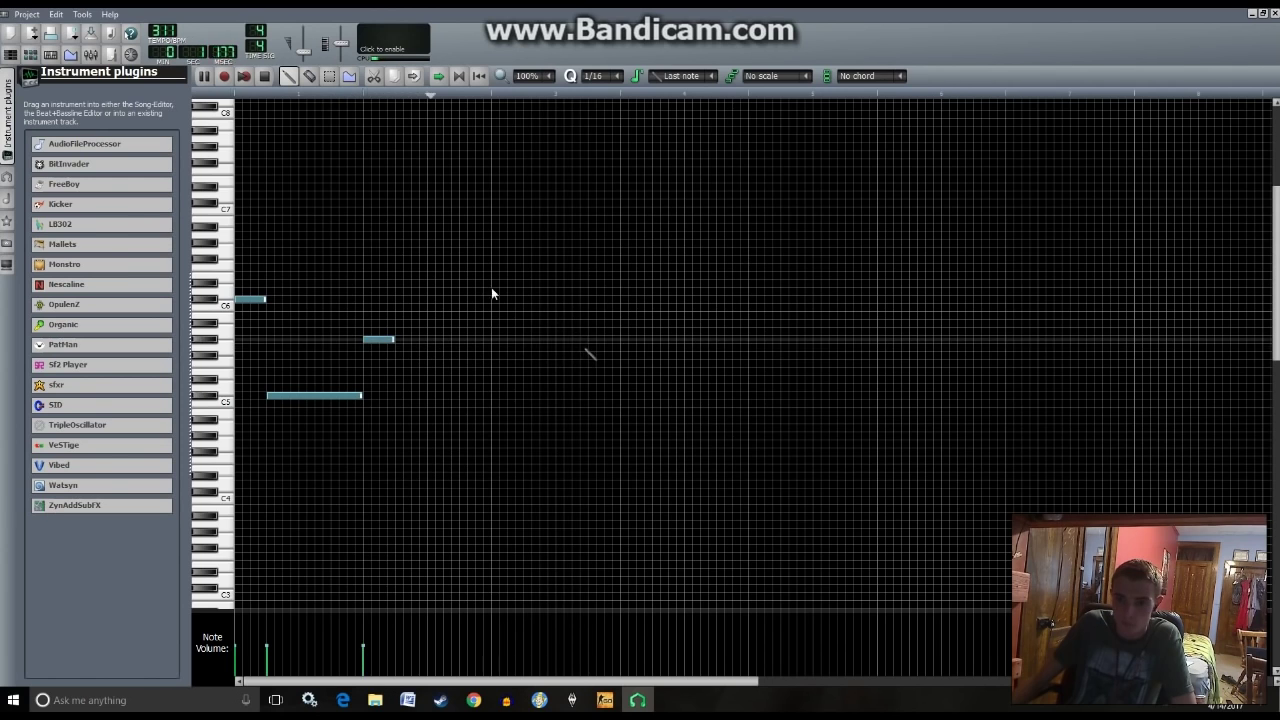
- Play from the start of the drop and copy the two SerumFX chord patterns before it into the drop
key("F7")
left_click(753, 98)
key("space")
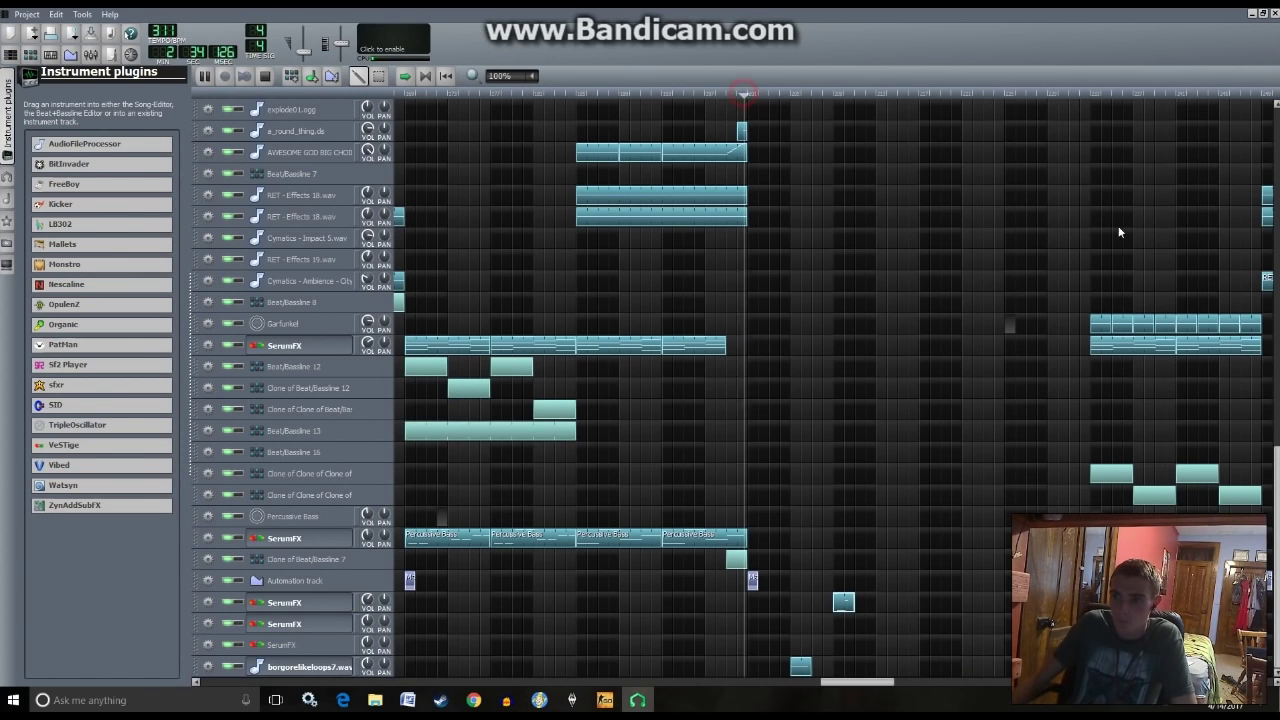
scroll(930, 268, "up", 5)
scroll(928, 263, "up", 5)
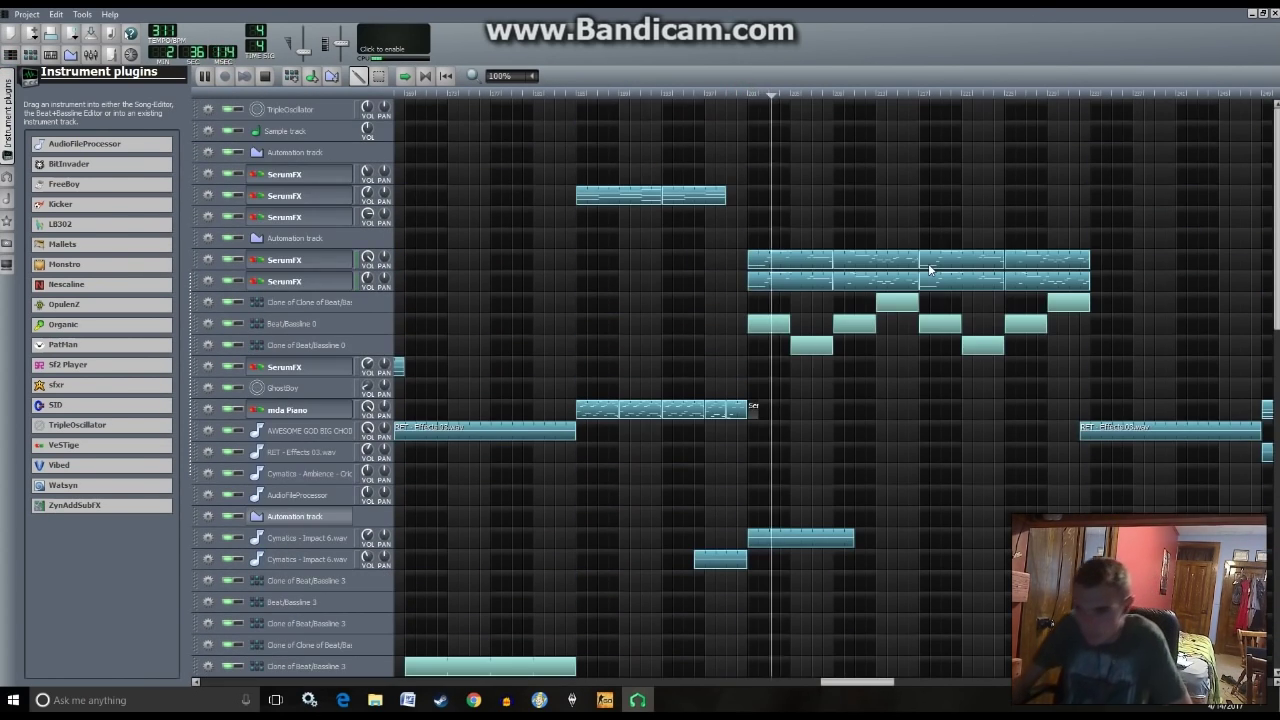
left_click_drag(703, 212, 841, 197)
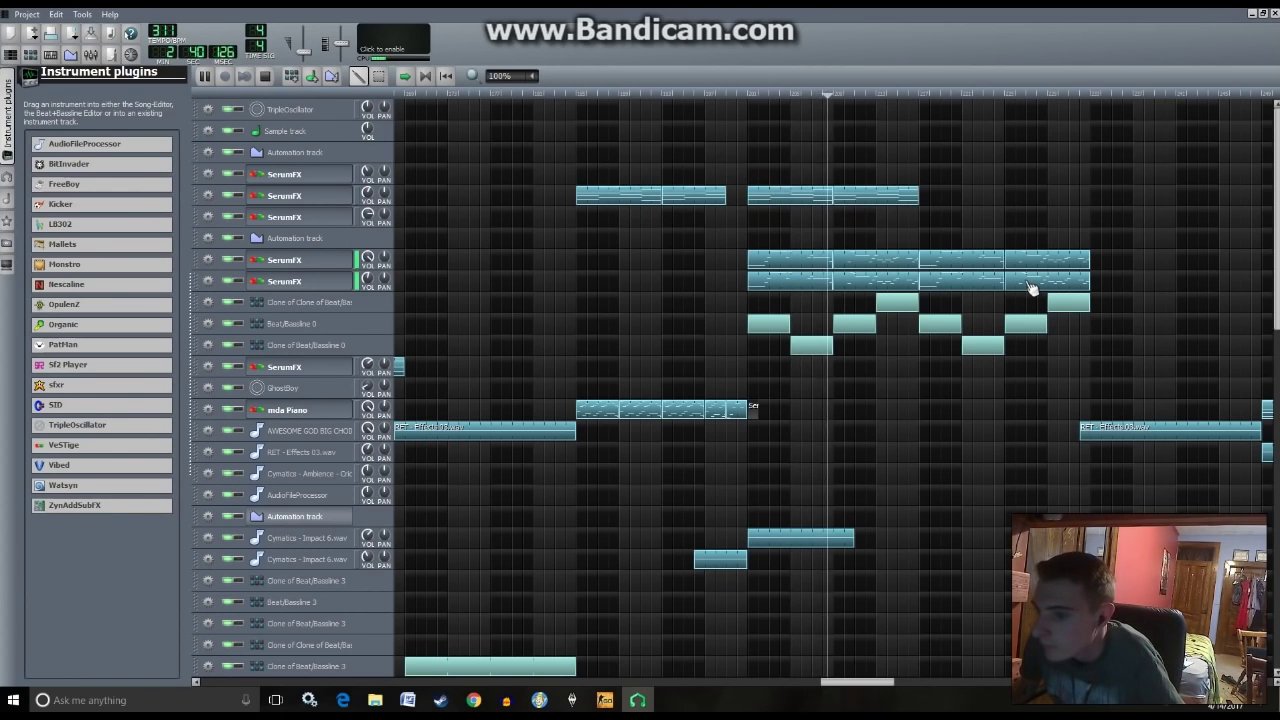
- Delete the first chord's three notes in the second copied chord pattern, and remove both copied patterns from the drop
double_click(846, 200)
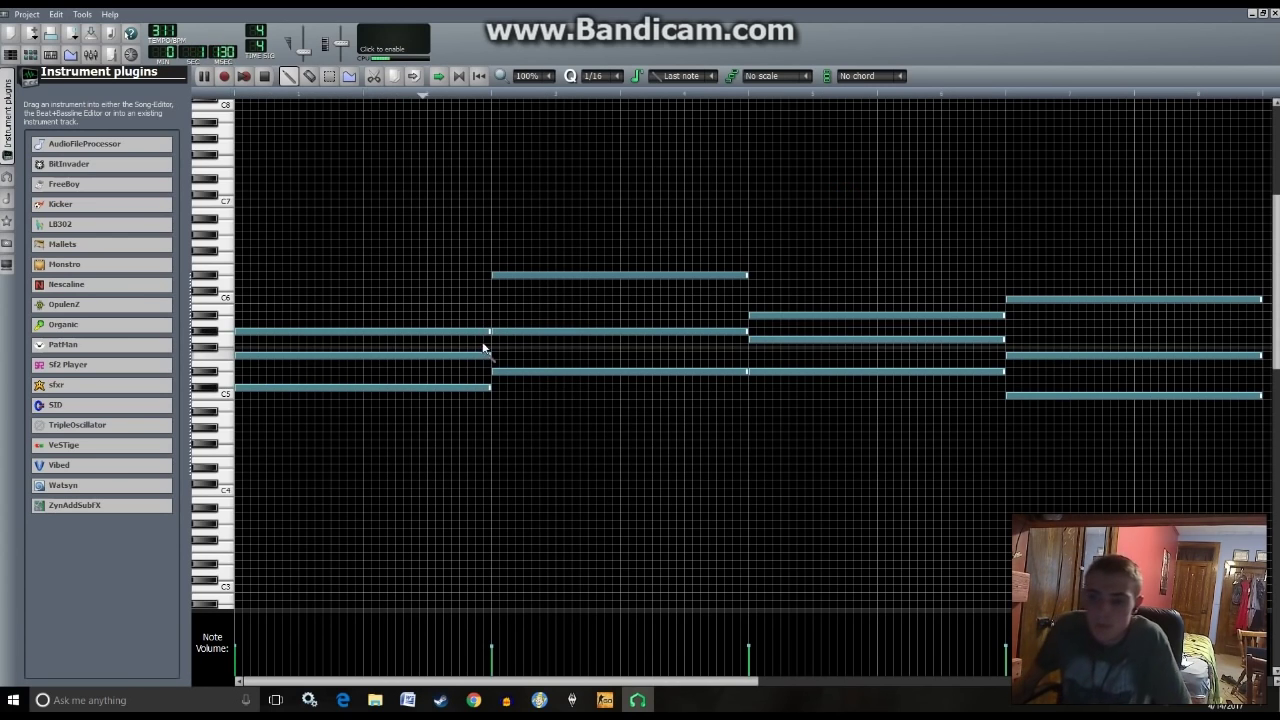
key("space")
mouse_move(490, 331)
left_mouse_down()
mouse_move(366, 331)
mouse_move(490, 331)
left_mouse_up()
right_click(430, 331)
right_click(429, 355)
right_click(428, 387)
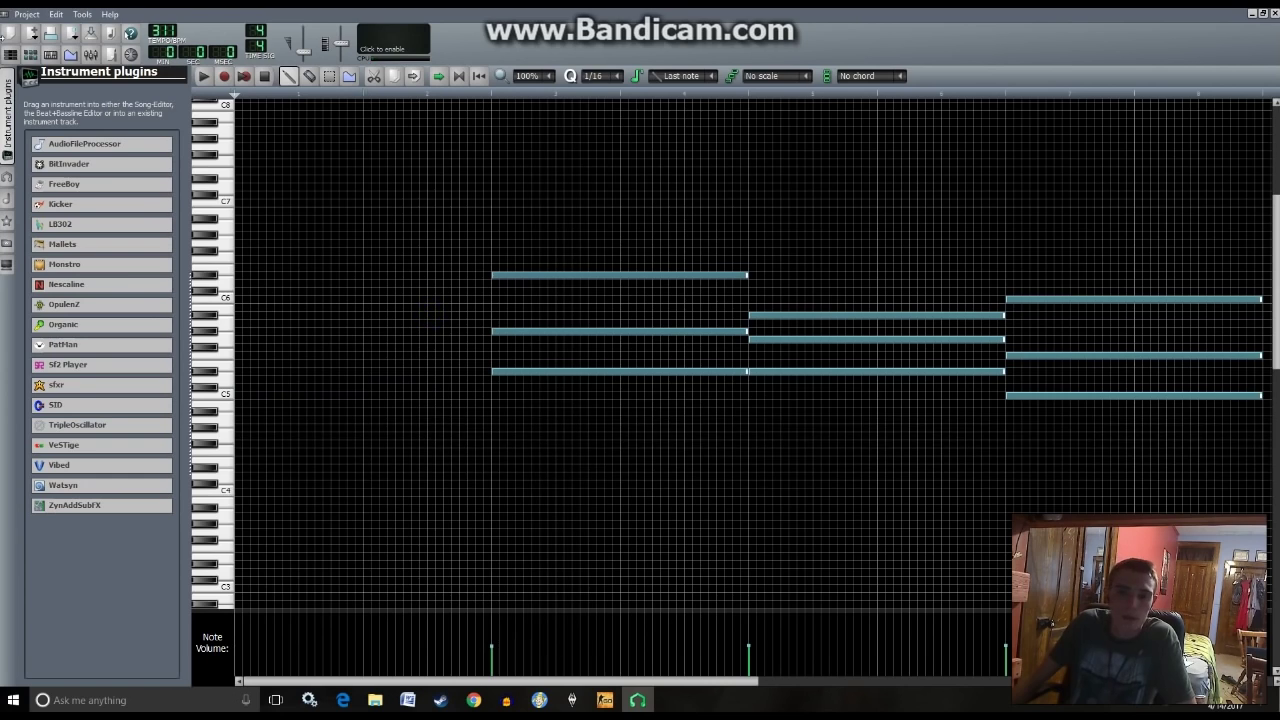
left_click(10, 54)
scroll(923, 210, "up", 5)
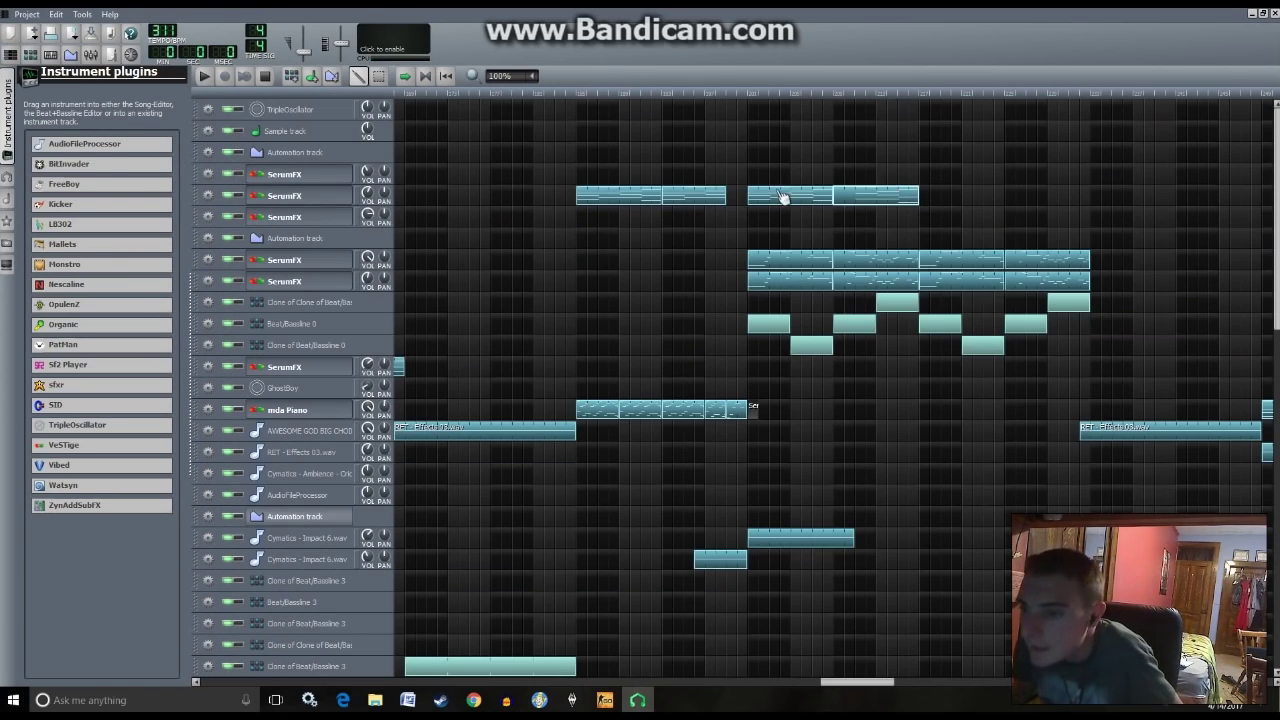
- Play the drop from its start, and lengthen the G#5 note in the isolated SerumFX bass pattern
left_click(741, 92)
scroll(960, 400, "down", 15)
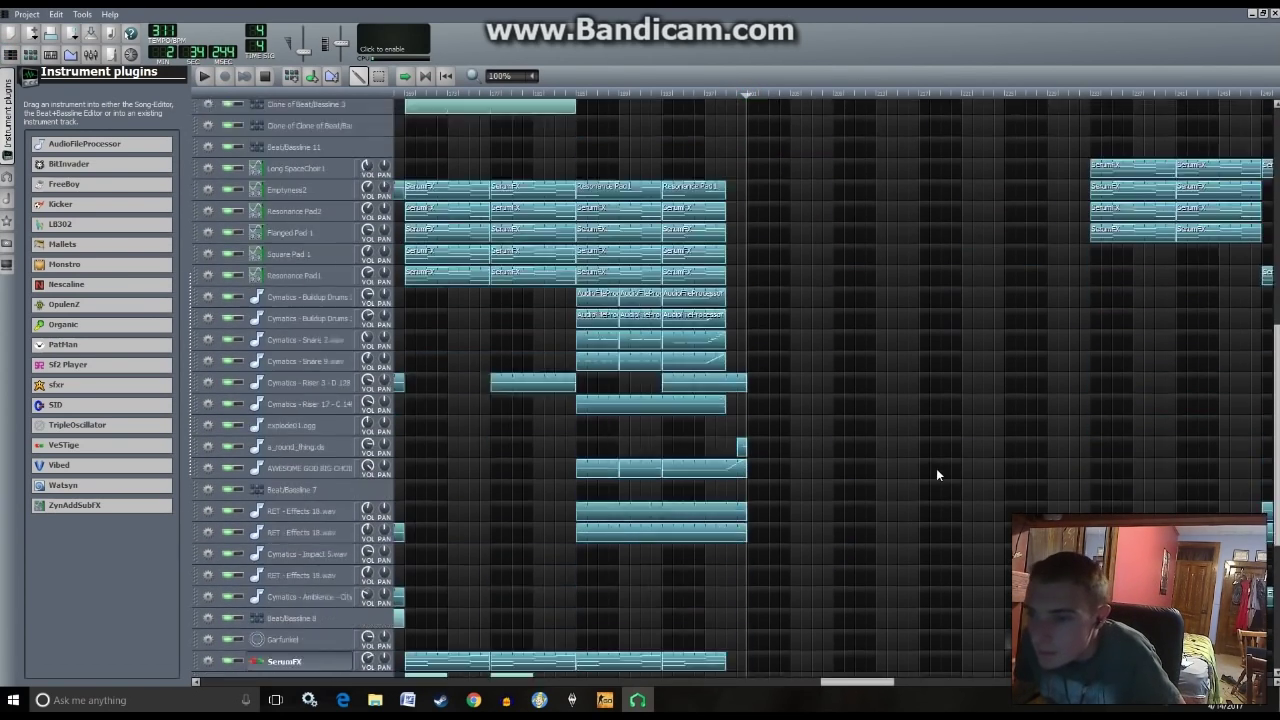
key("space")
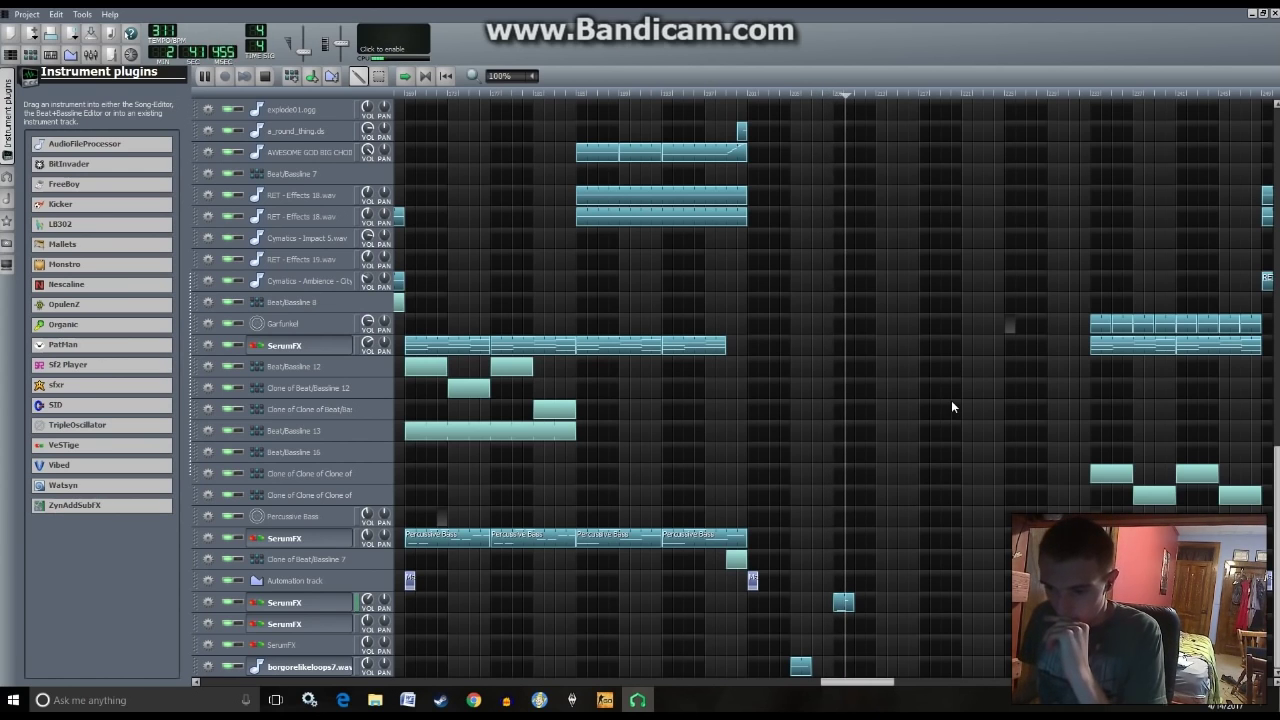
double_click(845, 603)
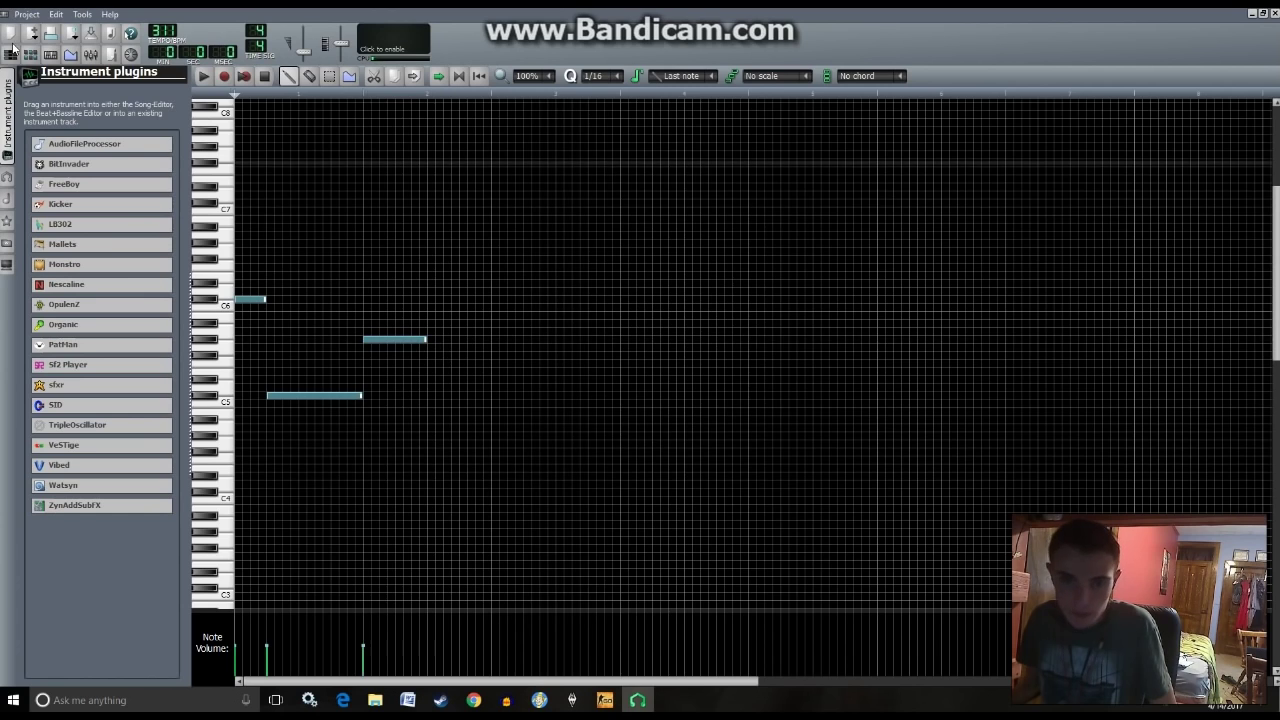
left_click(10, 54)
- View the notes of the second pattern on both lead SerumFX tracks in the drop
scroll(970, 365, "up", 10)
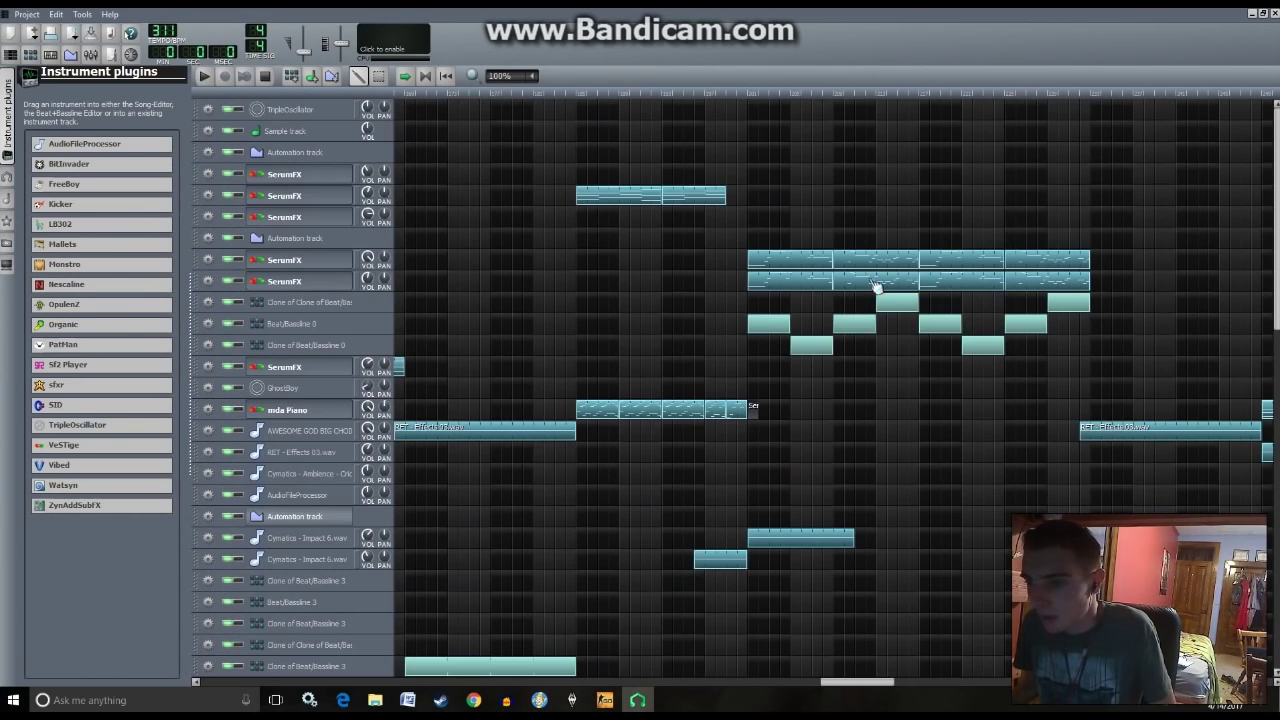
double_click(858, 264)
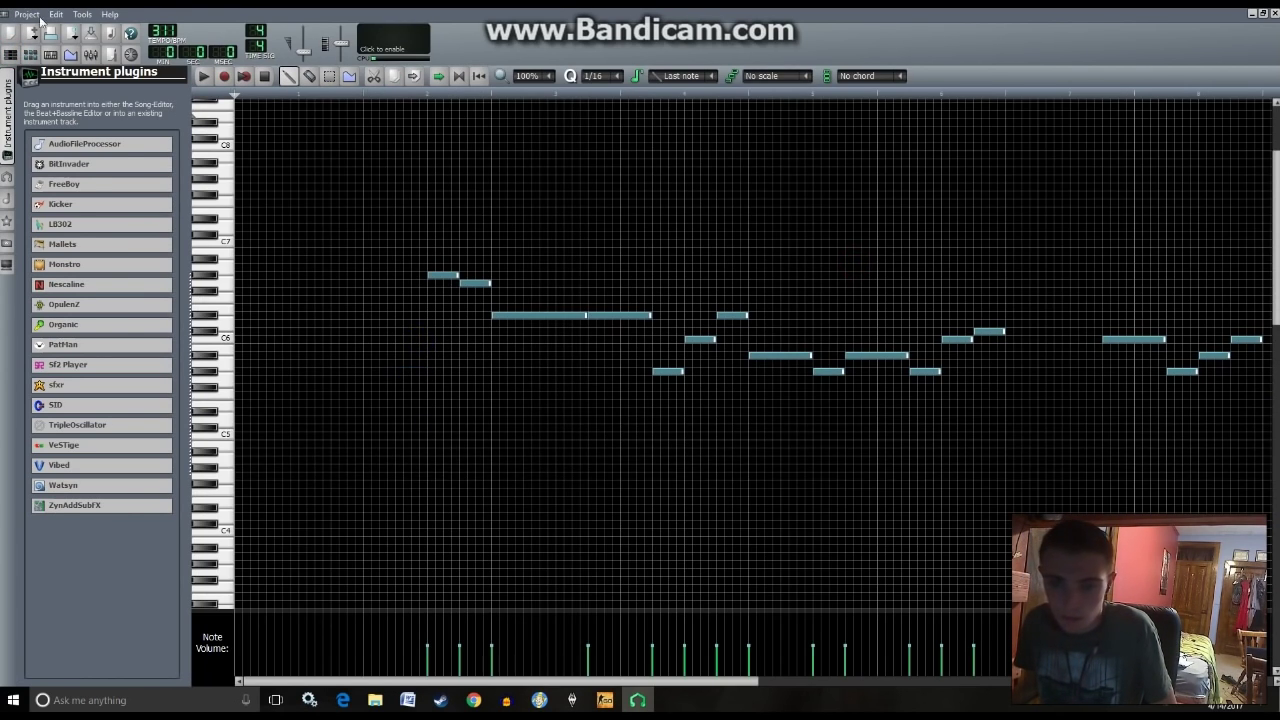
left_click(10, 54)
double_click(866, 289)
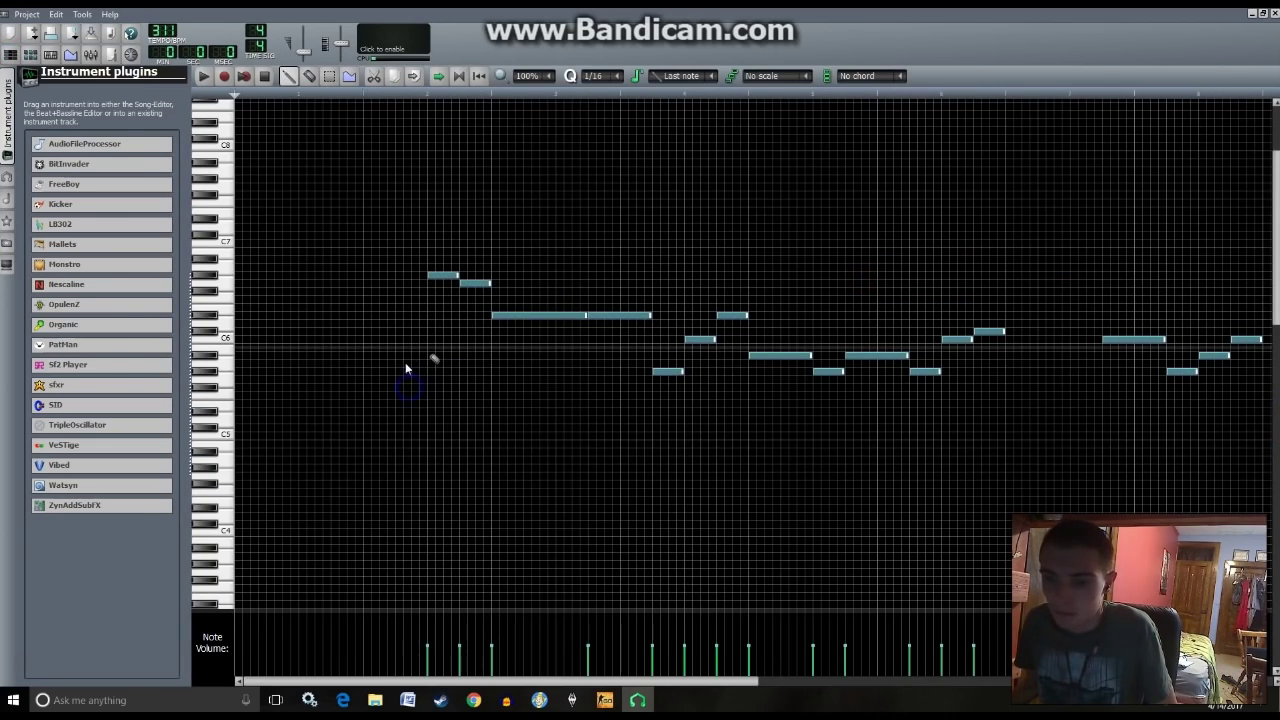
left_click(10, 54)
- Play the drop from its start and adjust the volume of the isolated bass pattern's SerumFX track to about 132%
left_click(753, 88)
key("space")
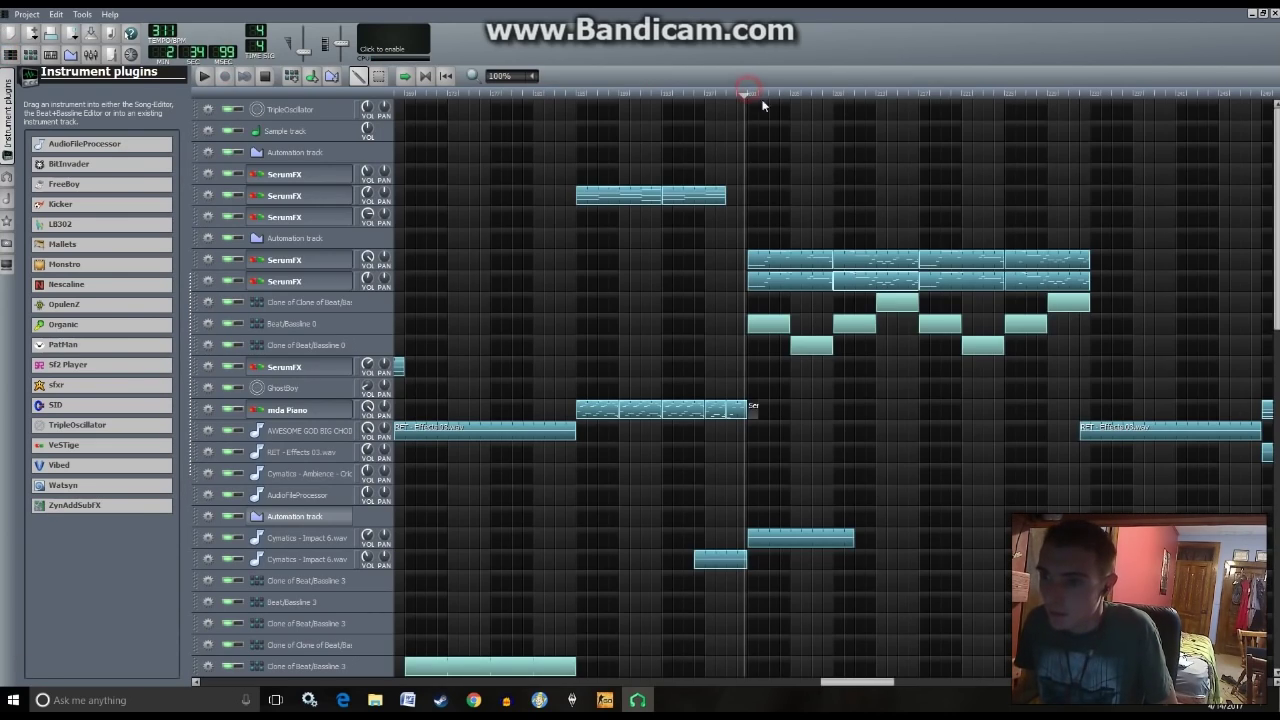
scroll(917, 555, "down", 15)
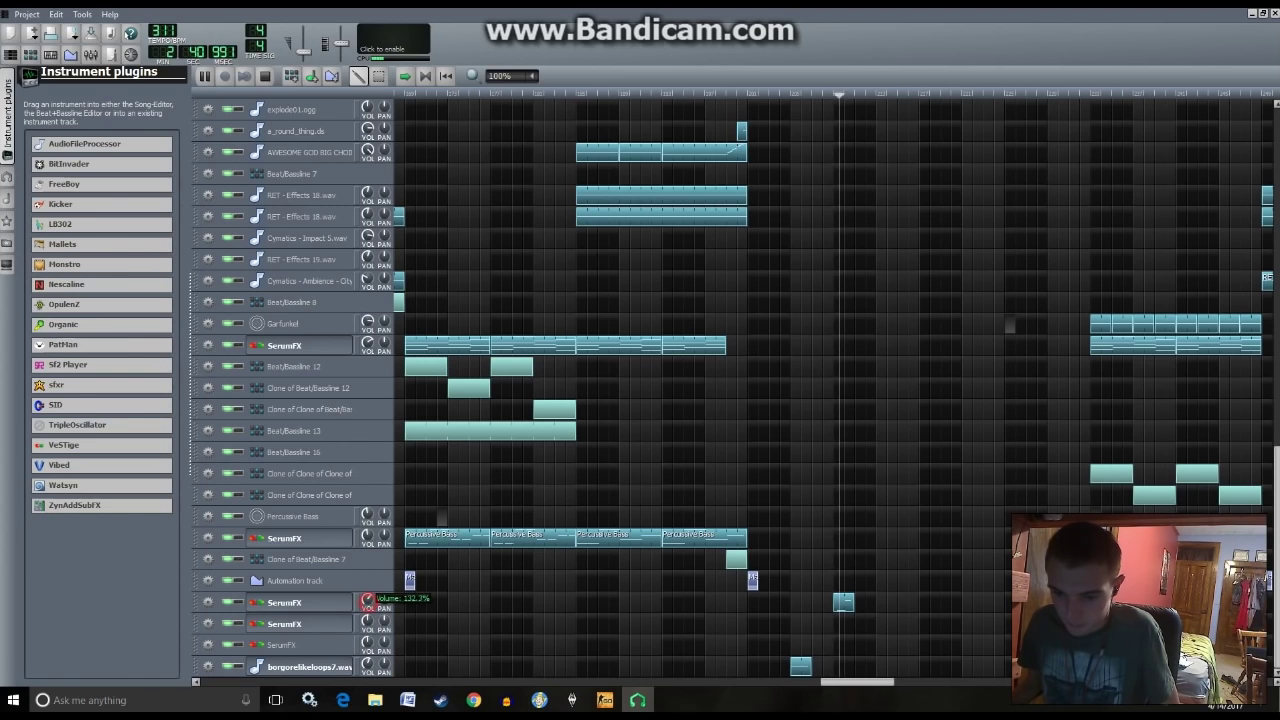
key("space")
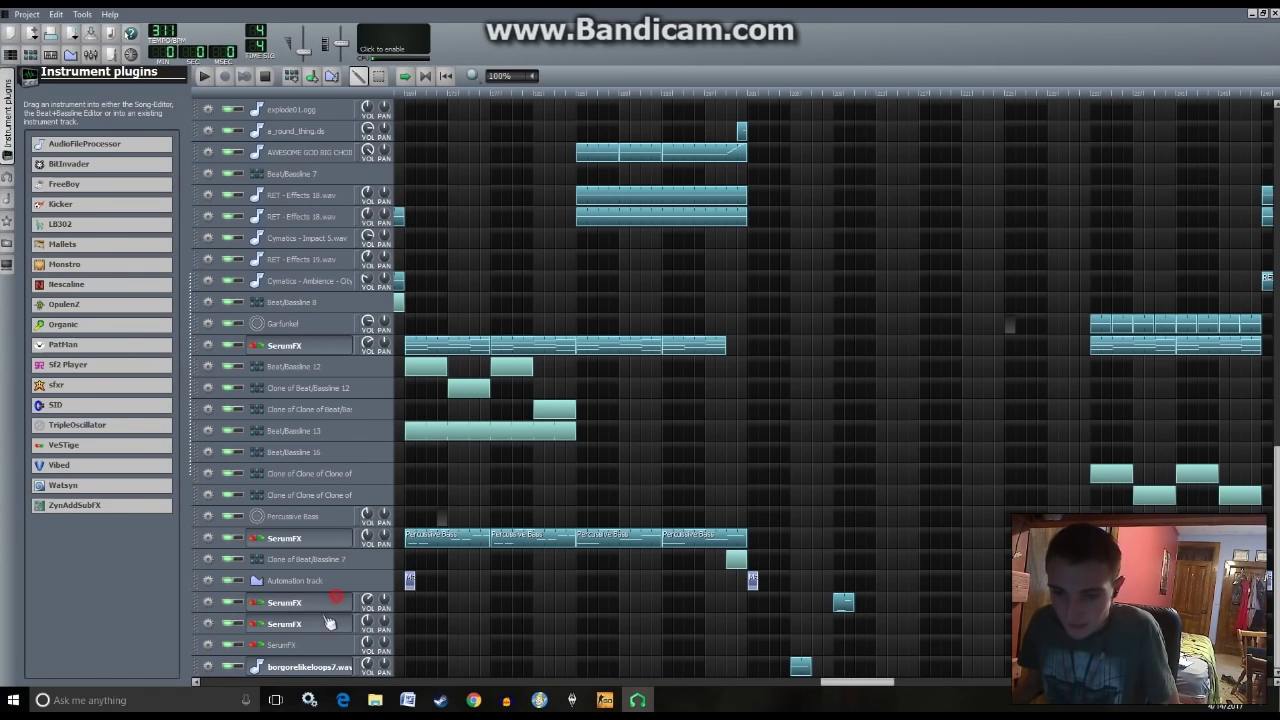
- Open the plugin interface of the bass SerumFX track and audition a note
left_click(328, 605)
left_click(460, 247)
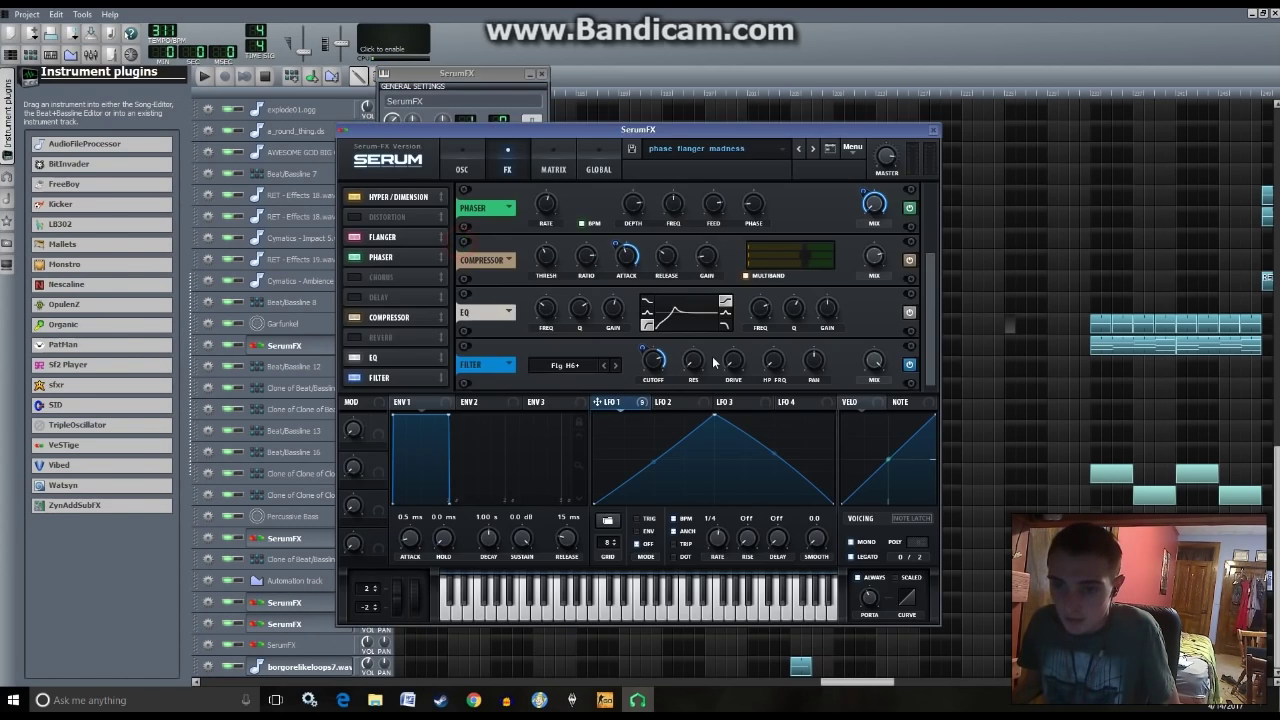
left_click(575, 600)
left_click(575, 600)
- Try ENV 1 with a 921 ms decay and -6.1 dB sustain, and return the sustain to 0.0 dB
left_click_drag(451, 419, 449, 441)
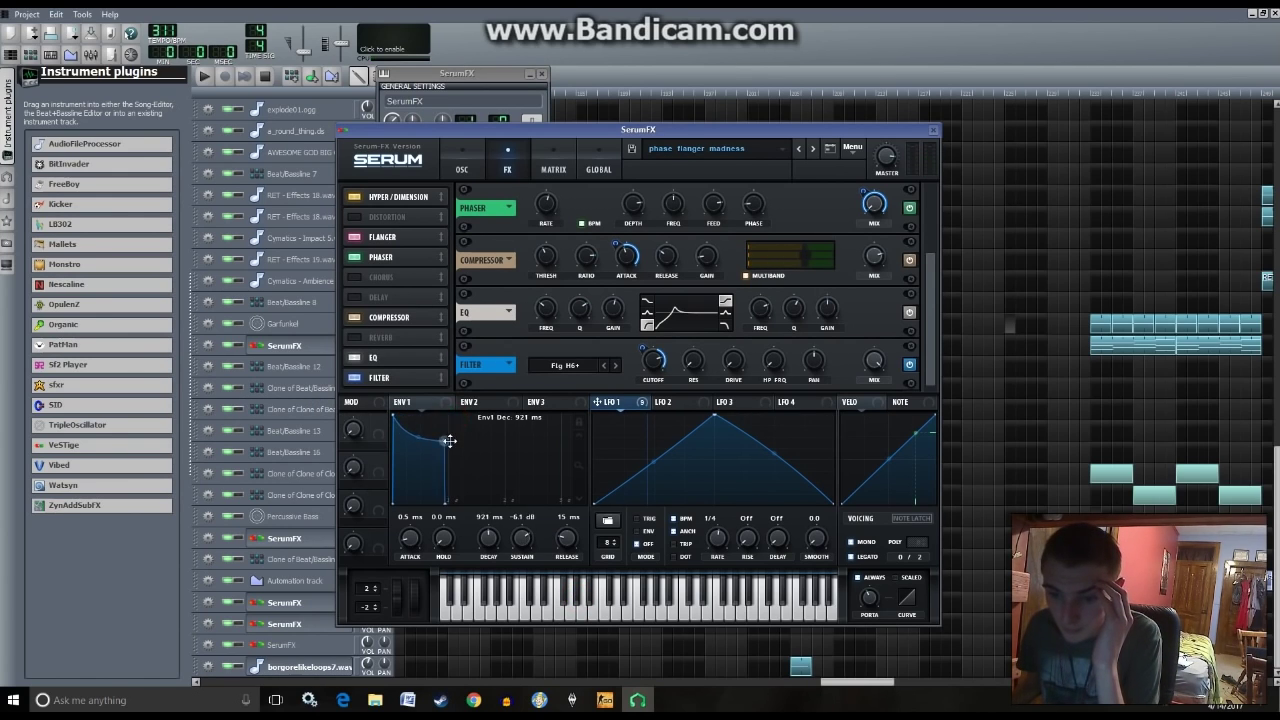
left_click(612, 594)
left_click_drag(447, 447, 451, 409)
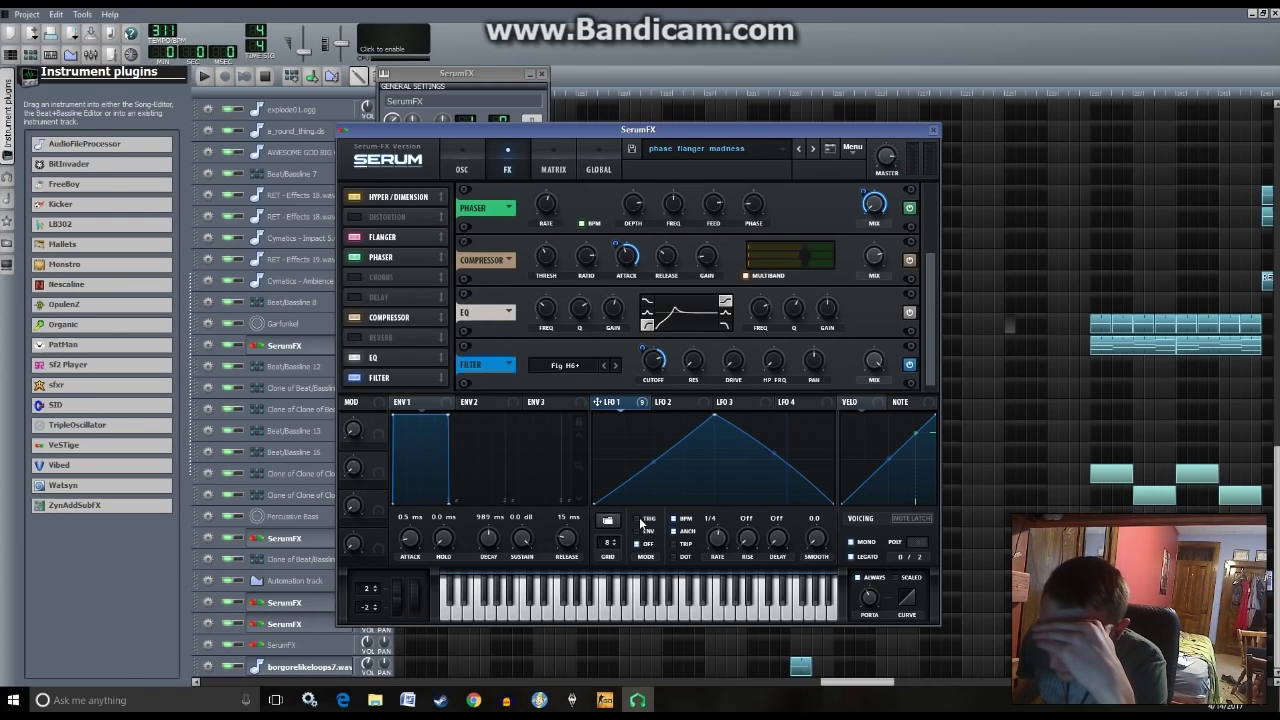
- Set LFO 1's mode to TRIG, audition the note and play the arrangement through the bass pattern
left_click(605, 592)
left_click(605, 592)
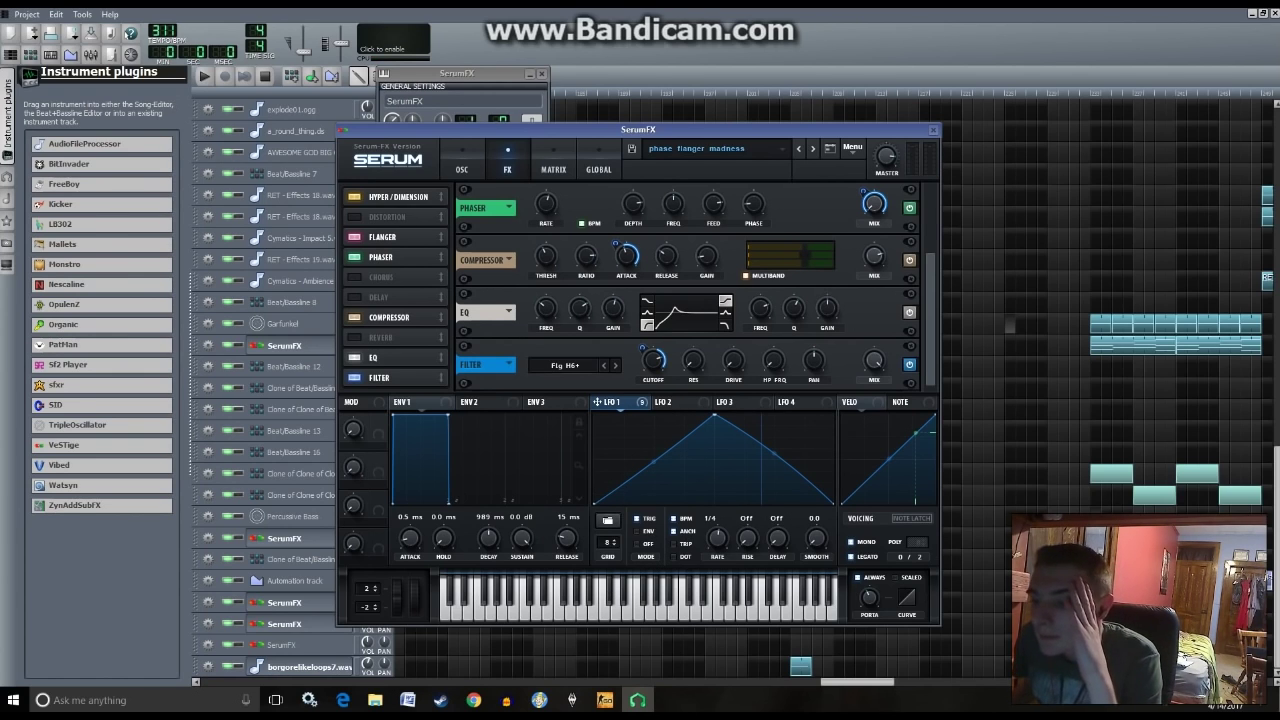
left_click(825, 93)
key("space")
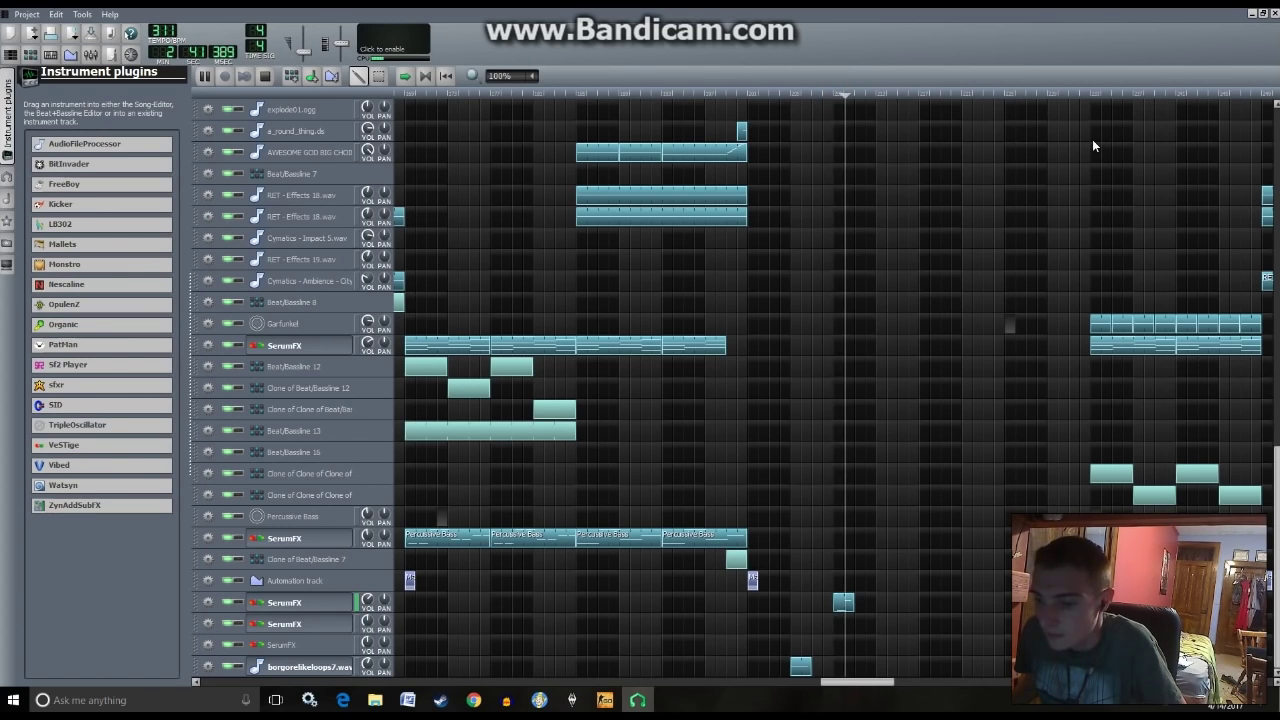
- Copy a pattern of the third SerumFX track from the earlier drop to the start of the current drop and play it
key("space")
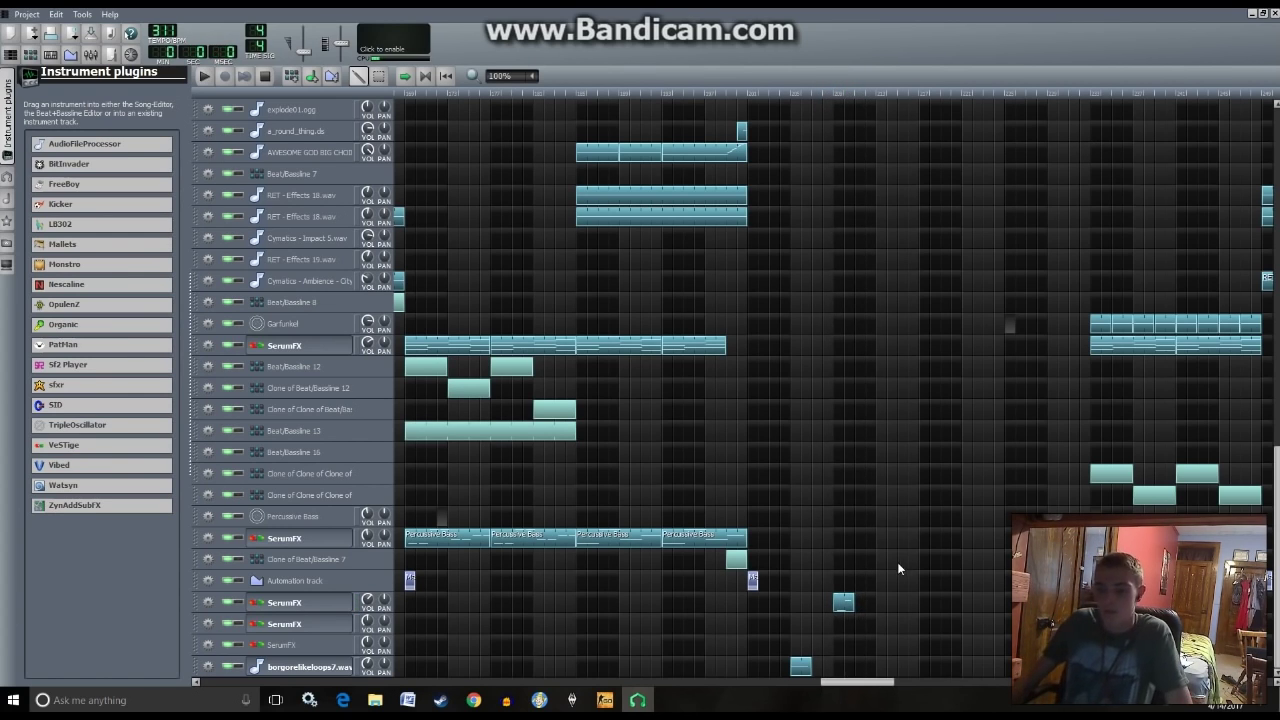
scroll(806, 572, "down", 10)
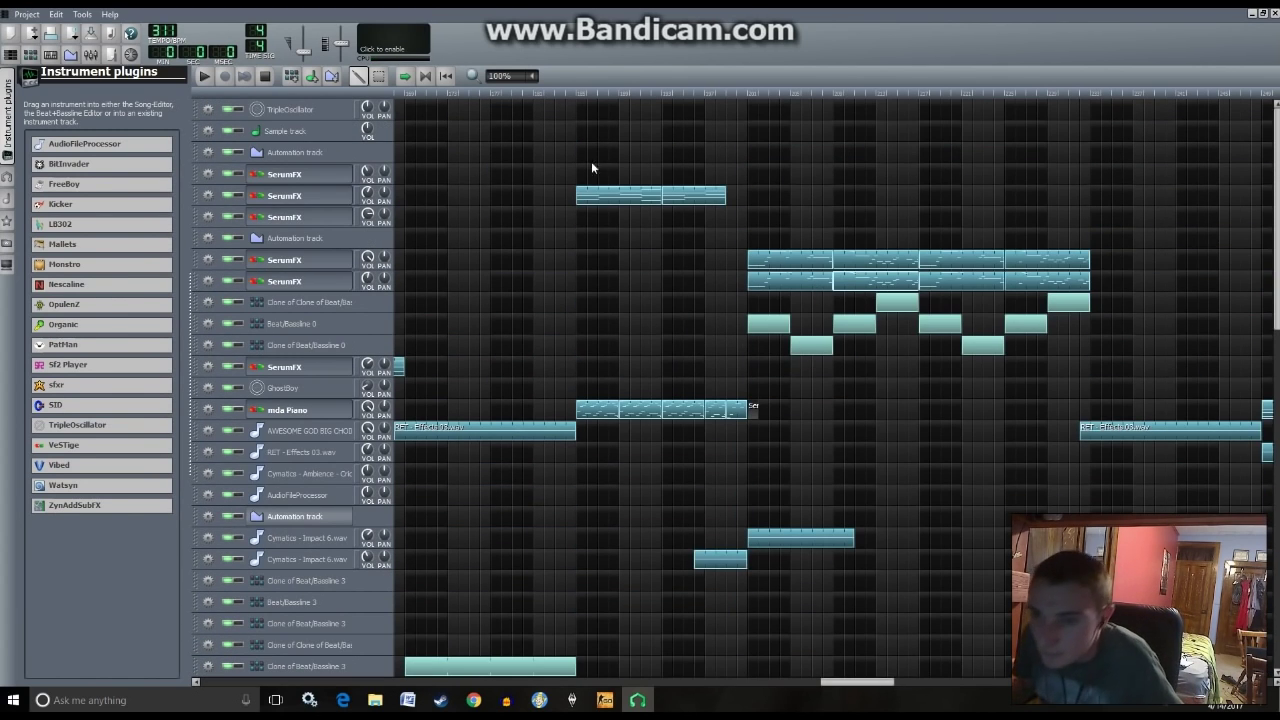
left_click_drag(847, 684, 612, 627)
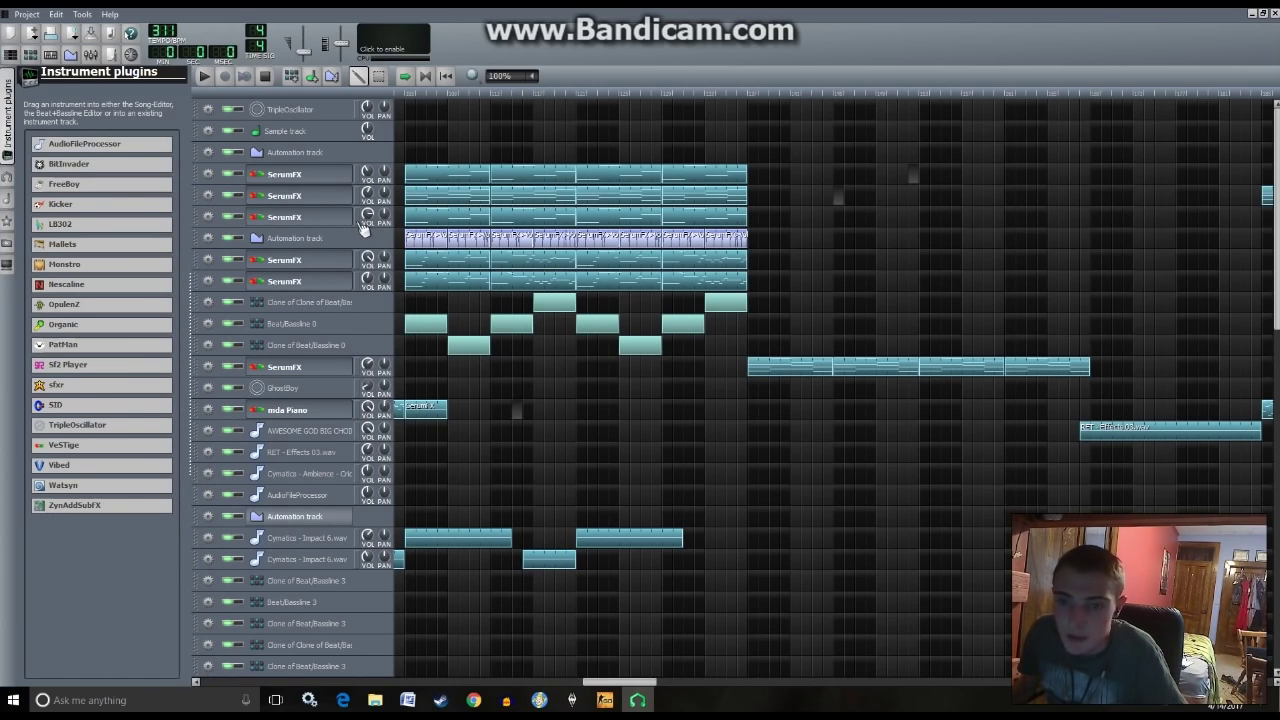
left_click(1124, 216)
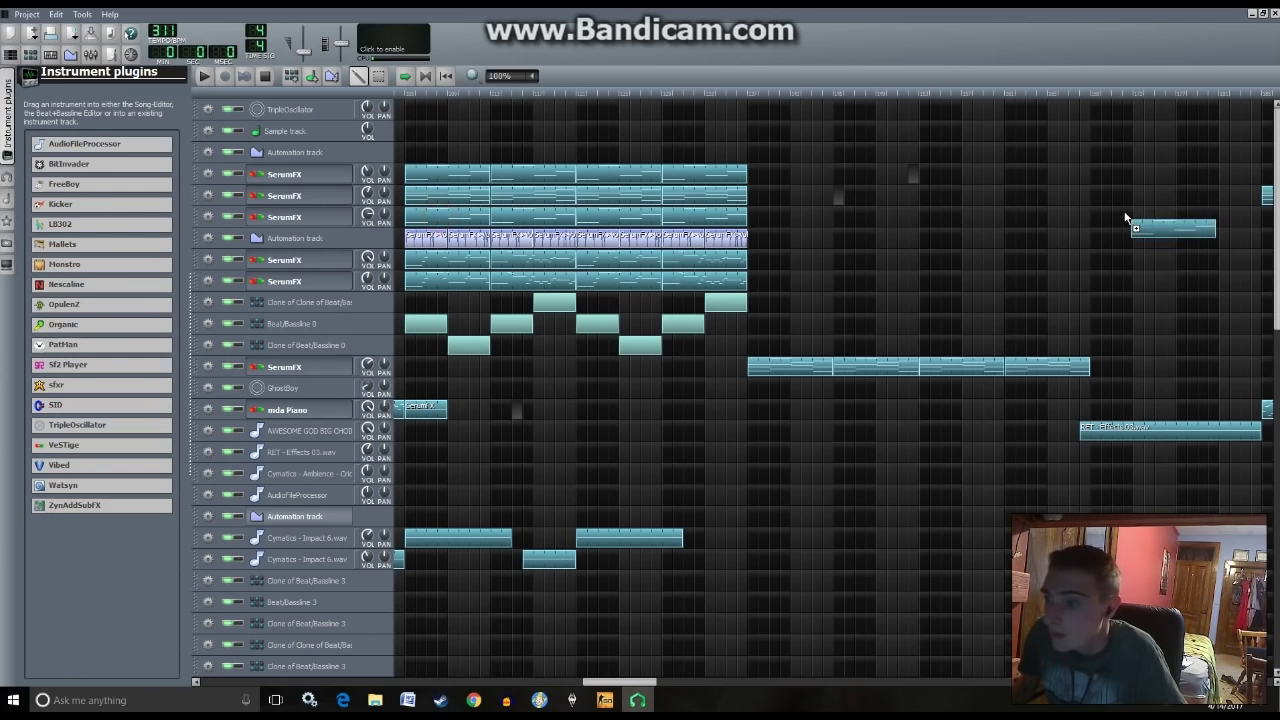
scroll(720, 550, "right", 5)
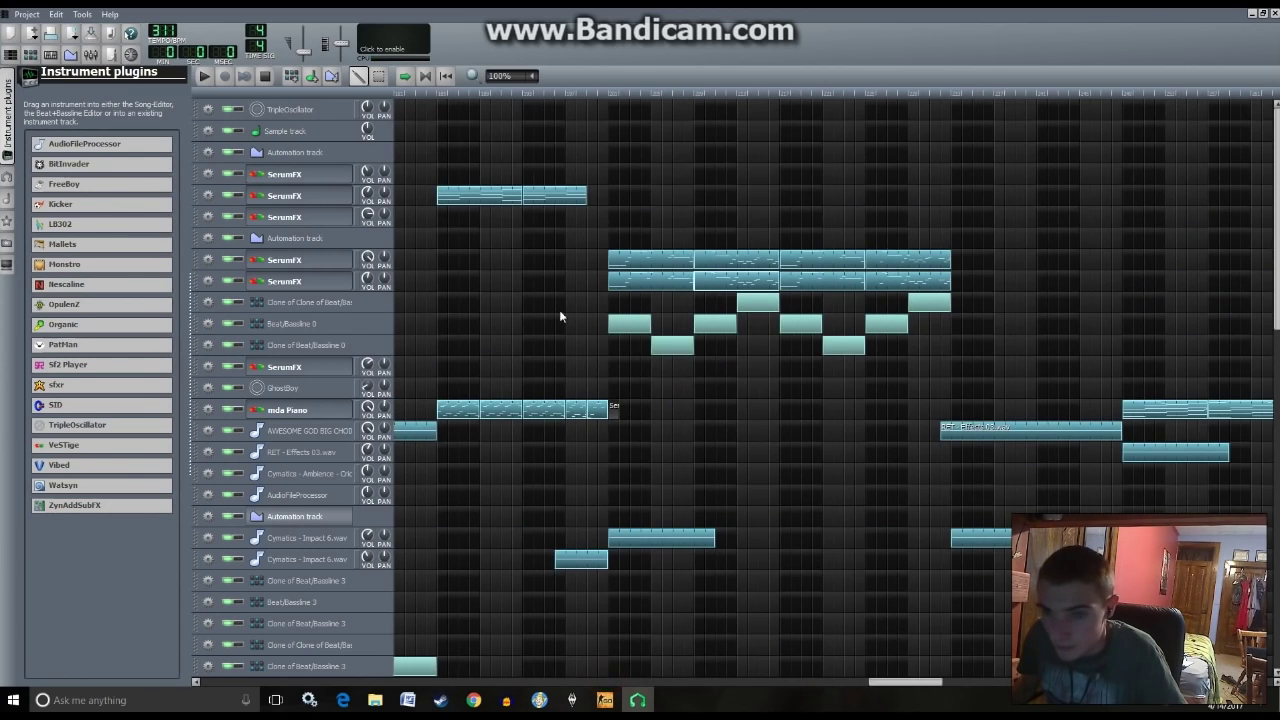
left_click_drag(896, 686, 847, 684)
left_click_drag(480, 216, 791, 216)
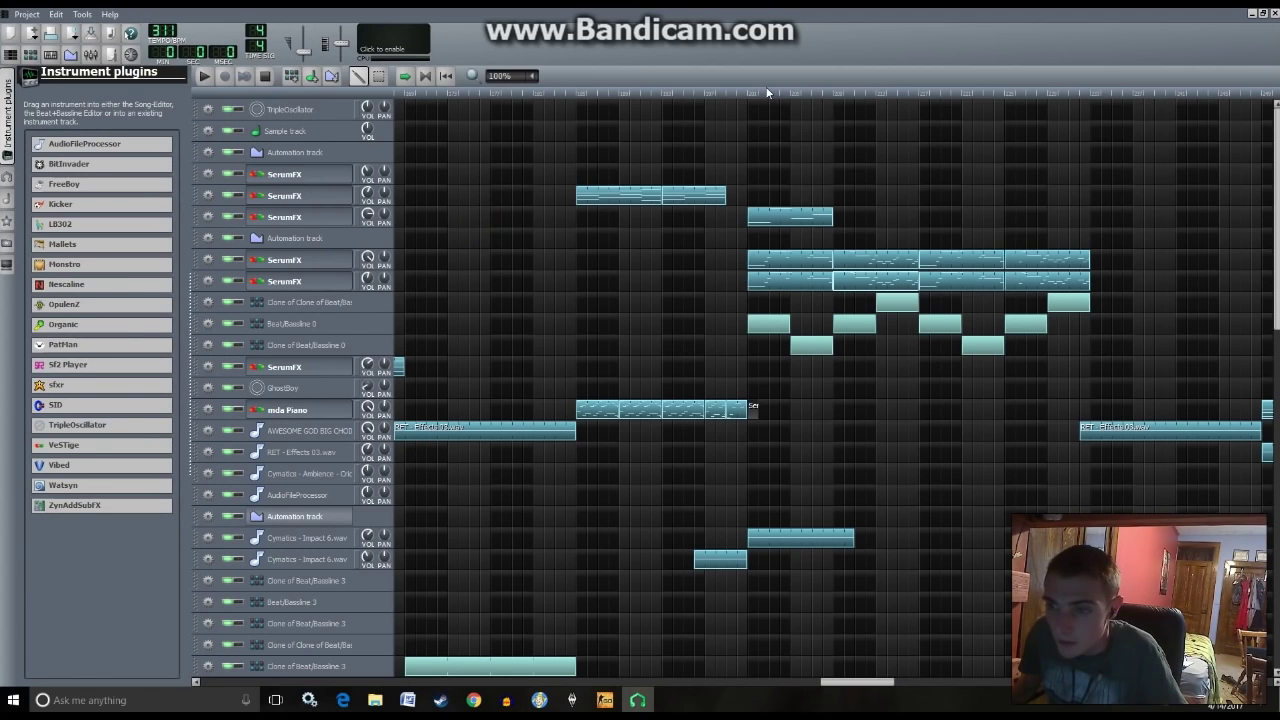
key("space")
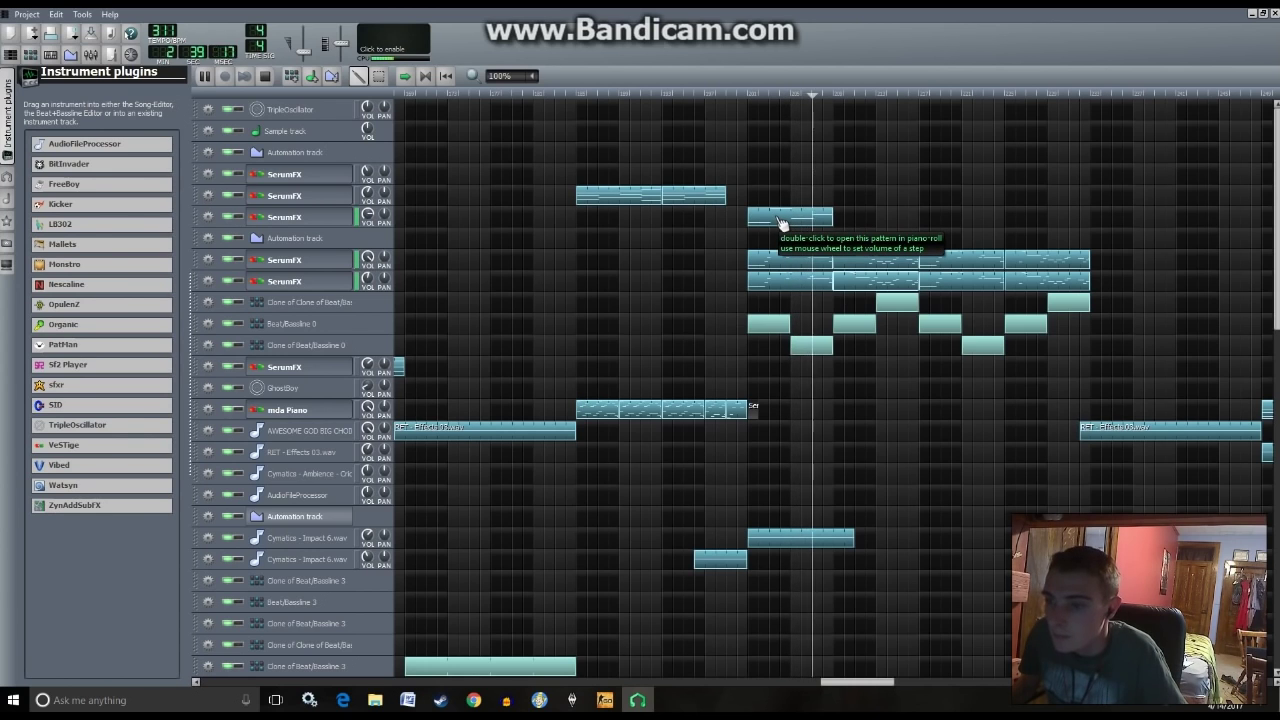
key("space")
- Repeat the copied pattern on the third SerumFX track until four consecutive patterns fill the current drop
left_click_drag(867, 692, 536, 609)
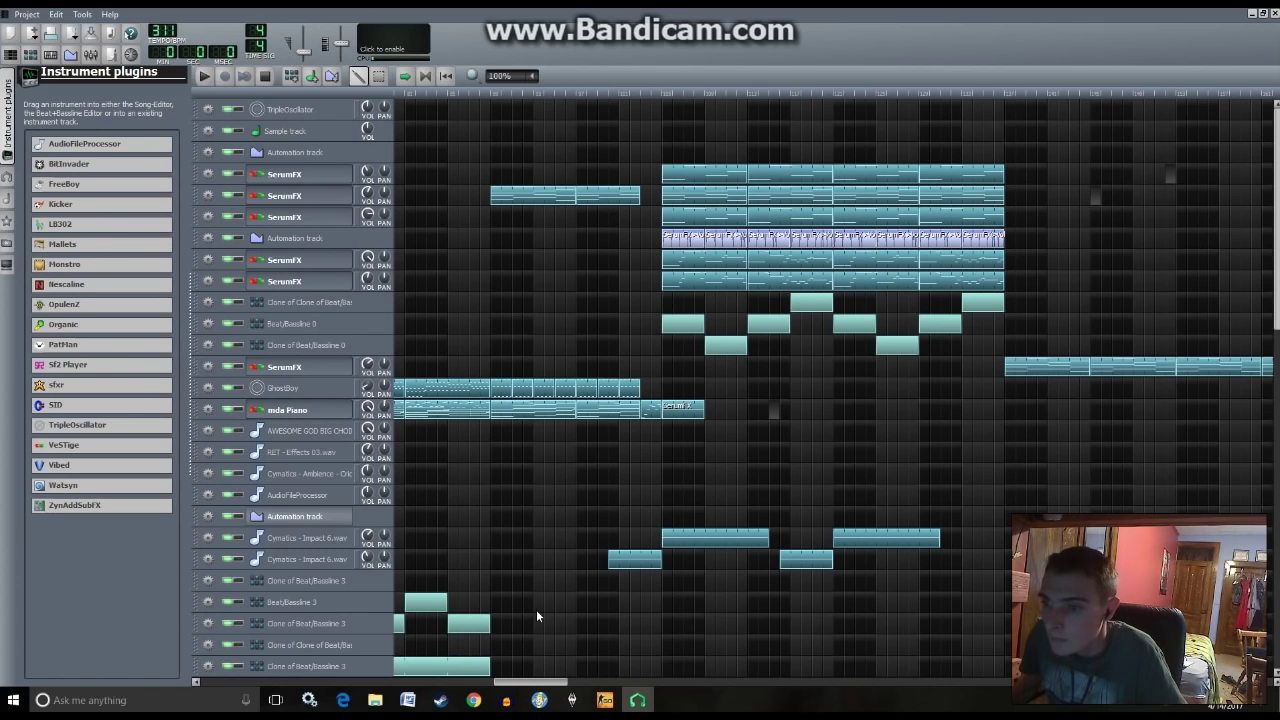
left_click_drag(537, 614, 888, 614)
left_click_drag(734, 207, 940, 218)
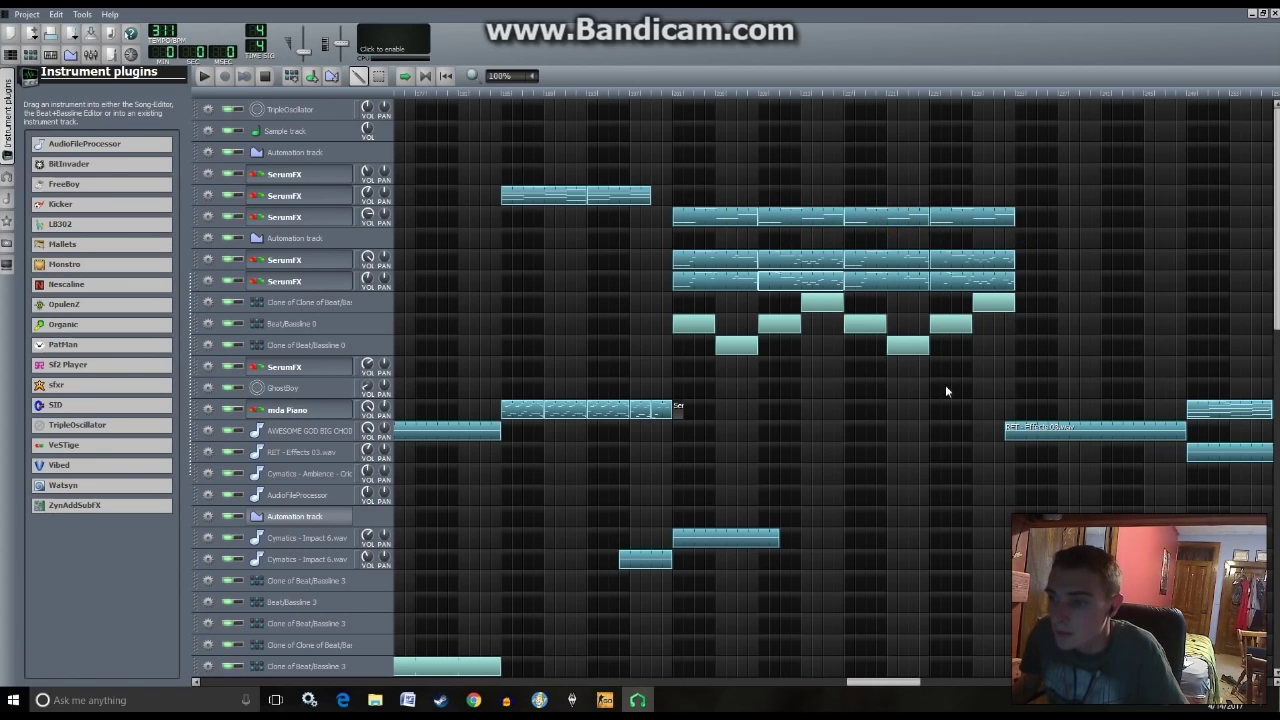
- Copy a pattern of the first SerumFX track from the earlier drop to the start of the current drop
left_click_drag(857, 688, 619, 635)
left_click_drag(420, 183, 1212, 183)
left_click_drag(624, 682, 846, 682)
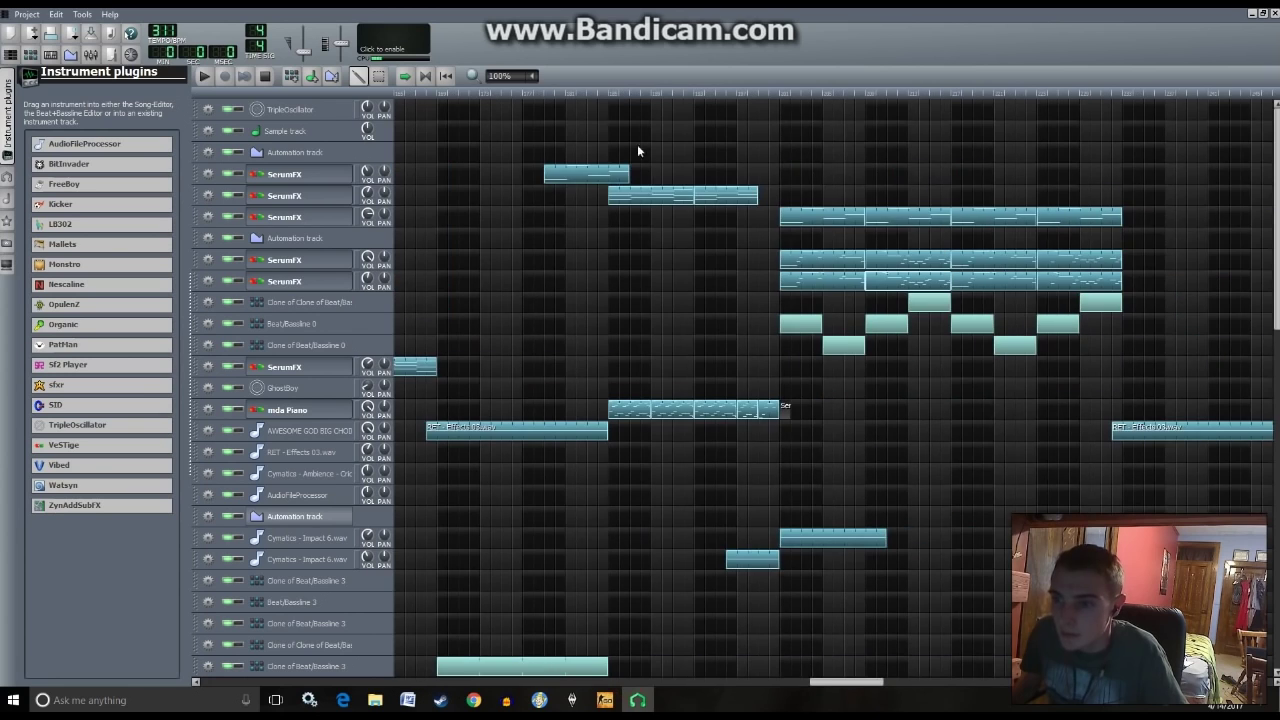
left_click_drag(638, 177, 814, 186)
- Play the copied pattern in the piano roll and move its SerumFX track one row down, above the track with four patterns
double_click(812, 182)
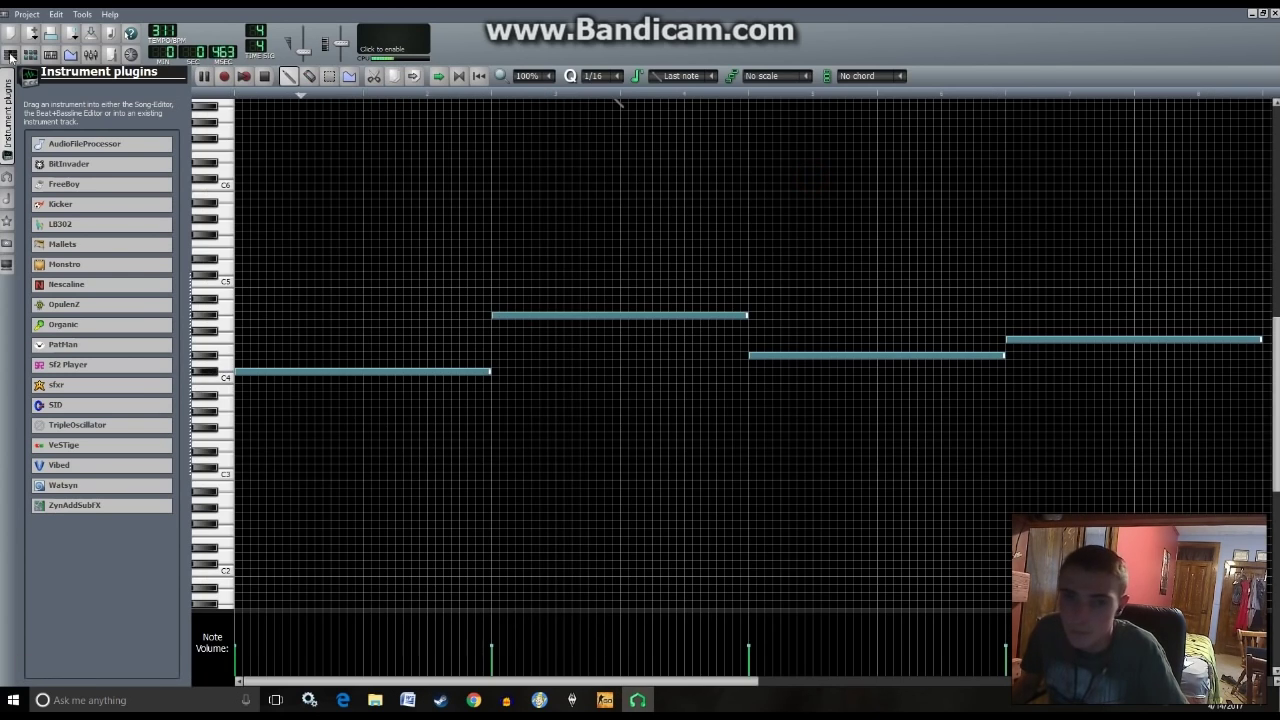
left_click(21, 60)
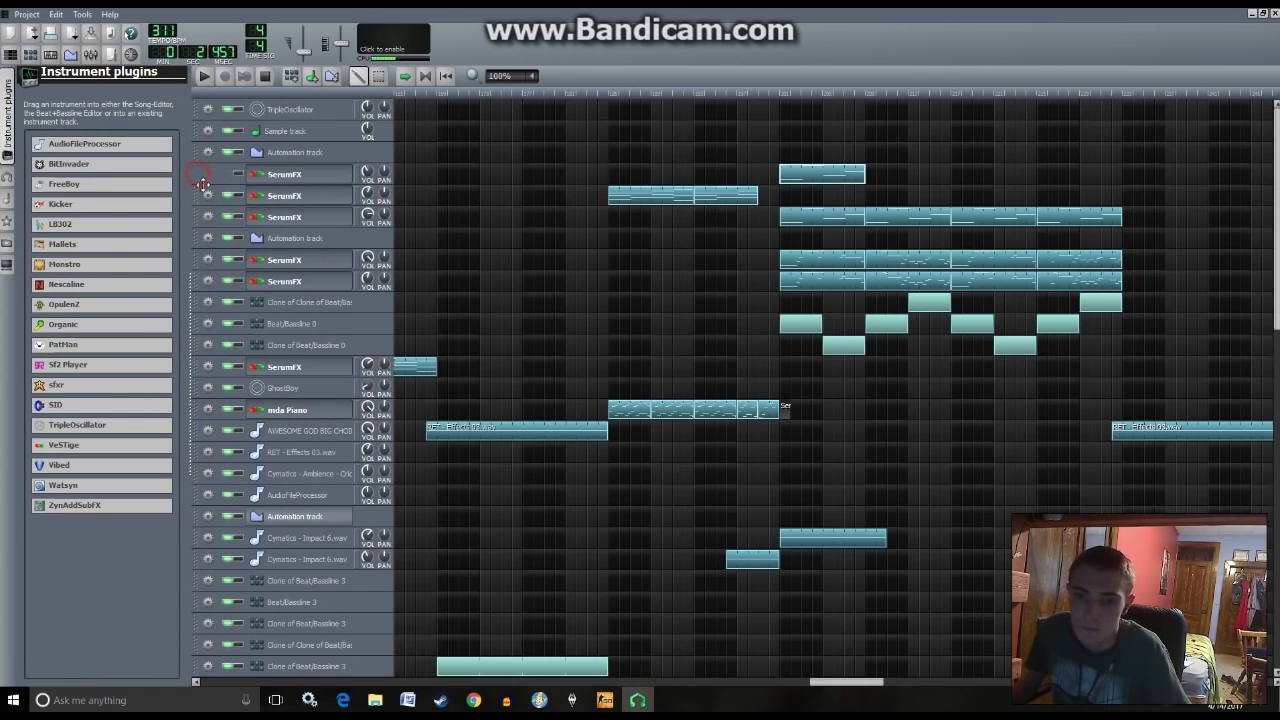
left_click_drag(201, 183, 203, 197)
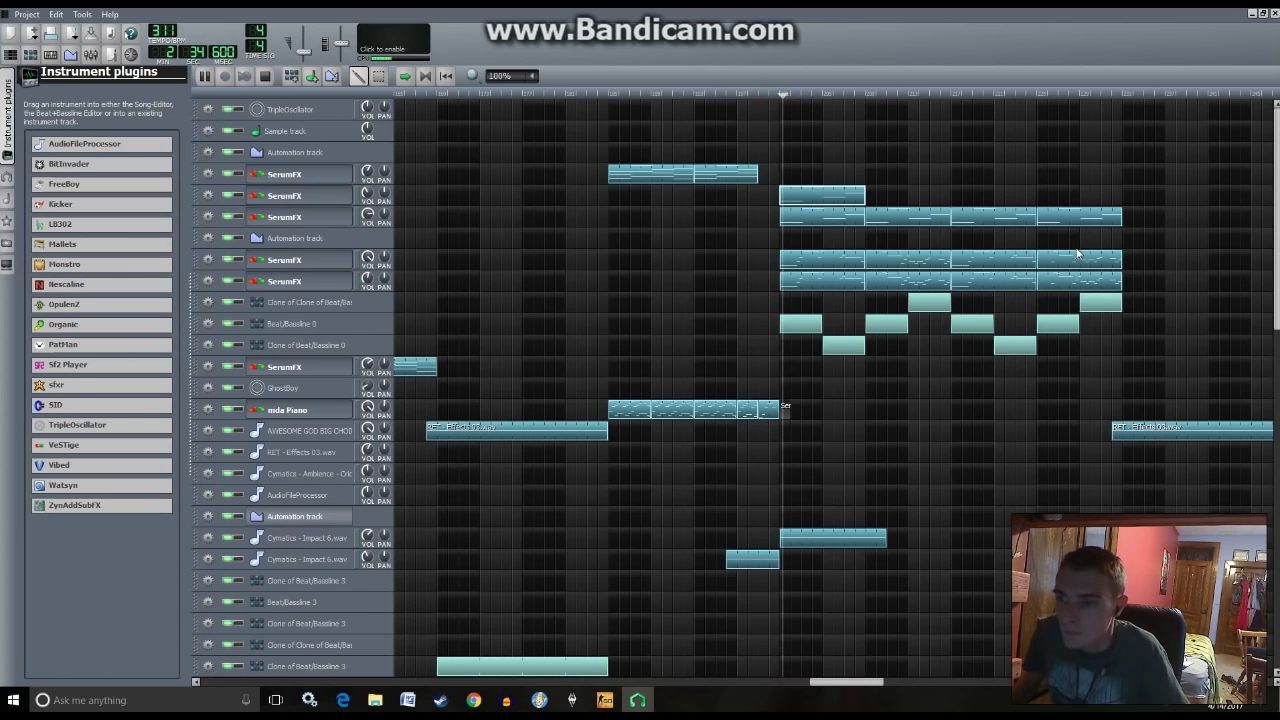
- Try replacing the copied pattern's first long note with two short C4 notes just before the second note, and play the result
double_click(851, 198)
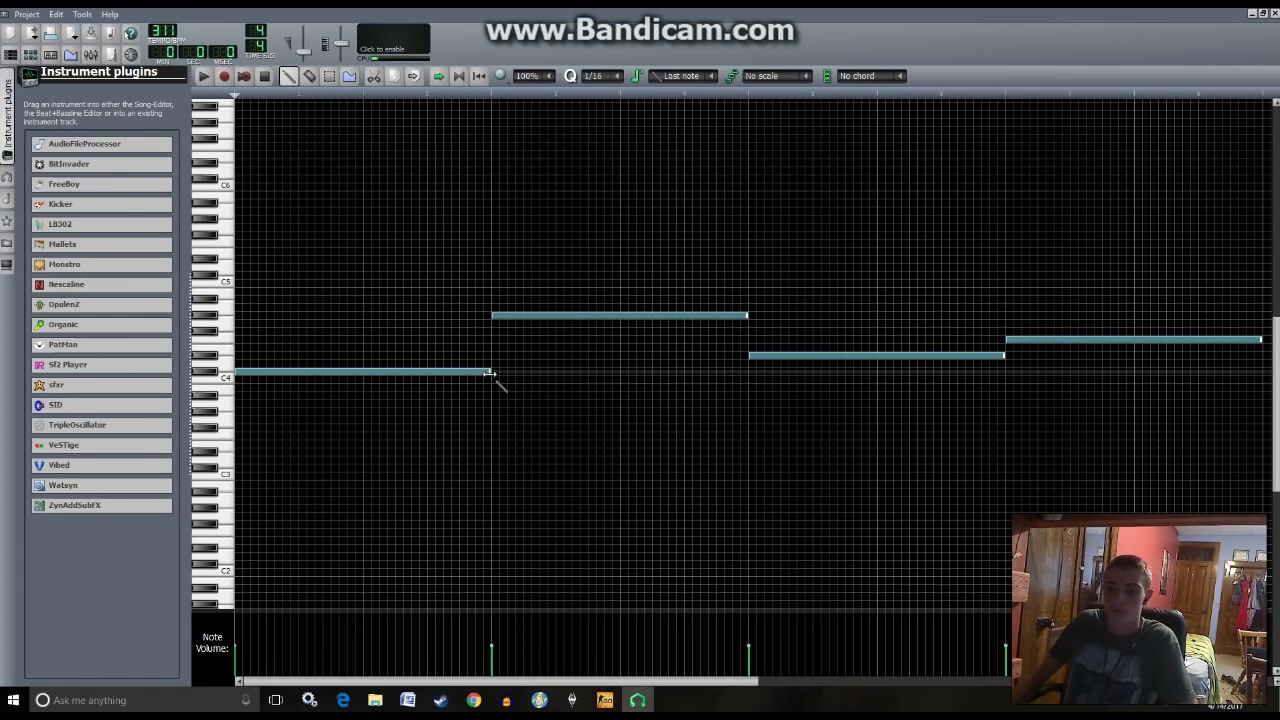
left_click_drag(490, 373, 410, 373)
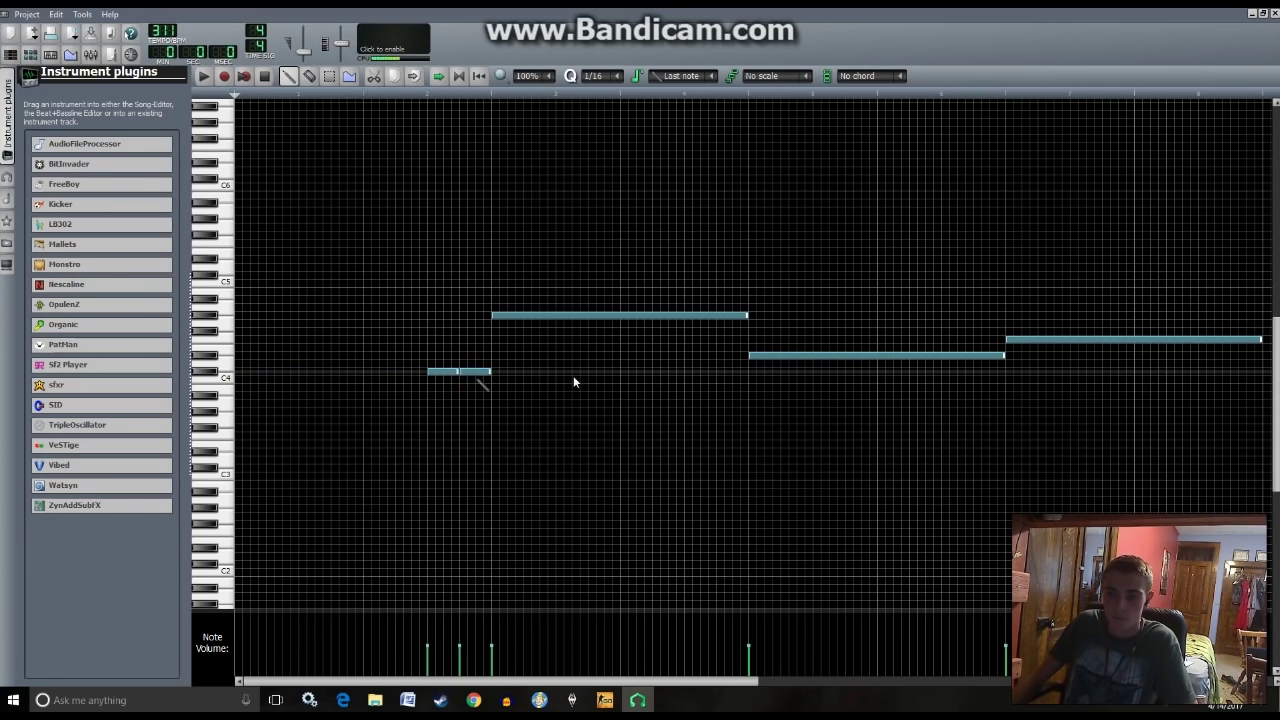
key("space")
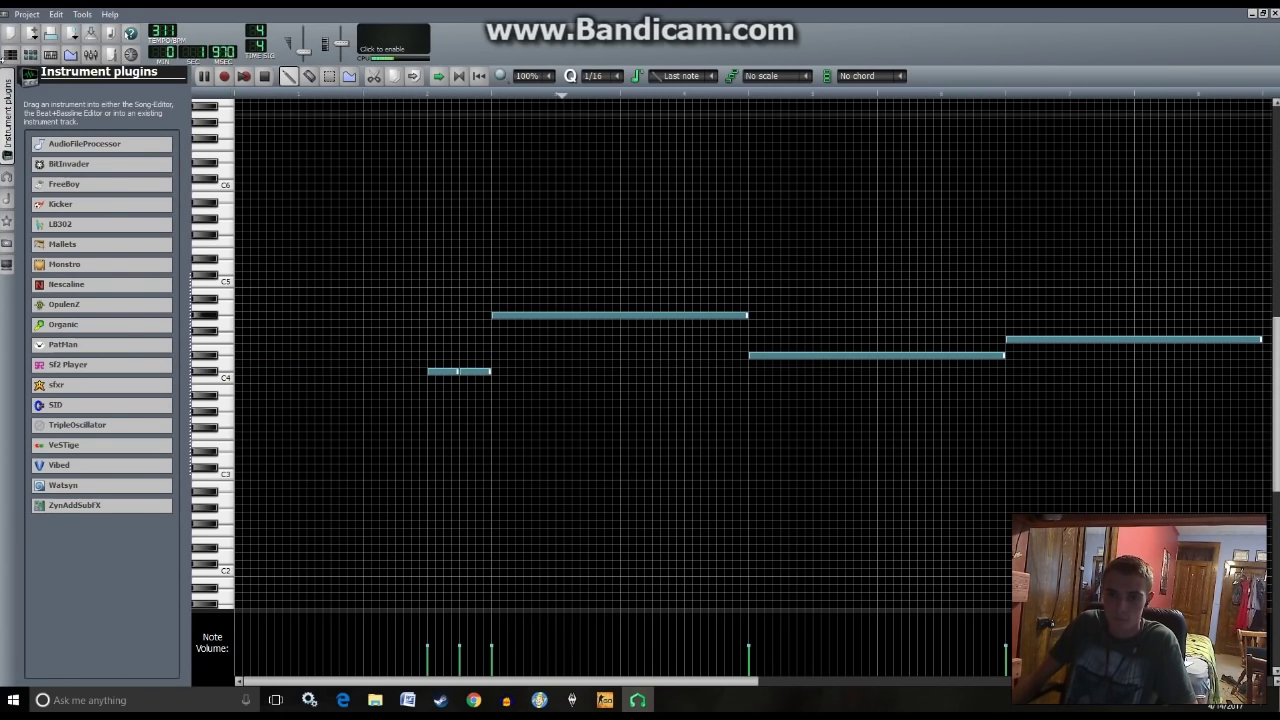
key("F5")
double_click(832, 197)
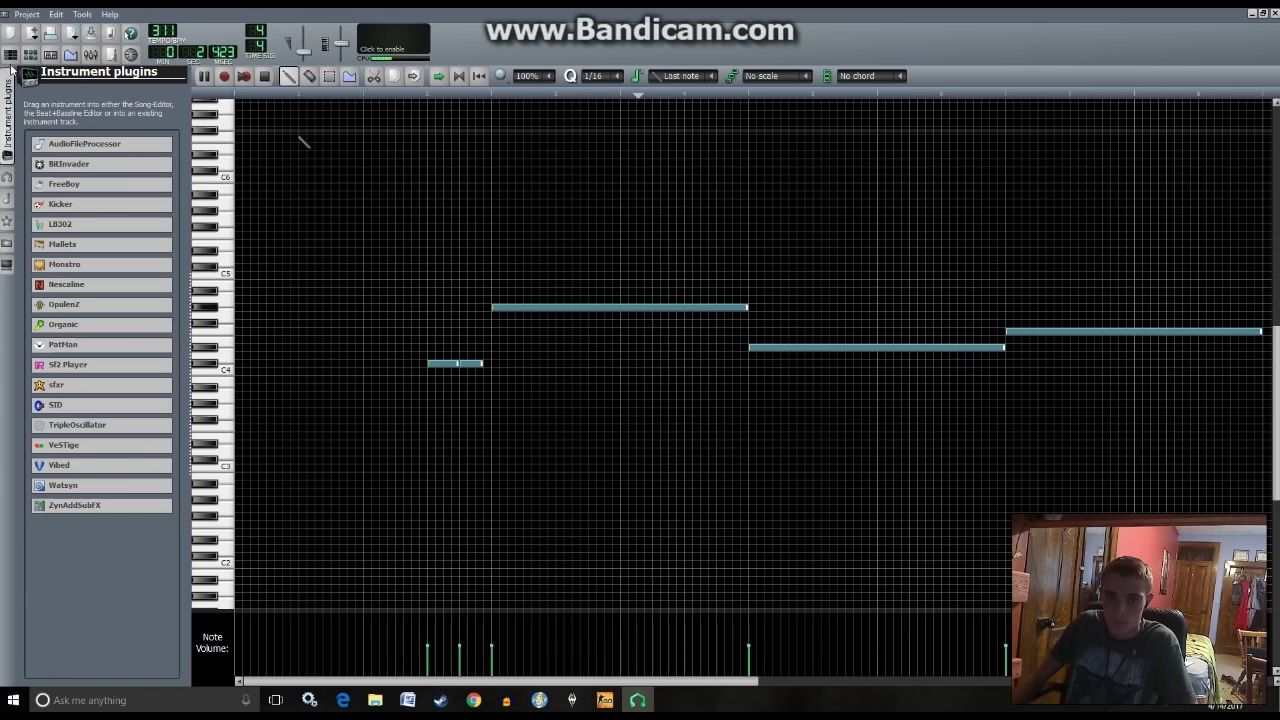
key("F5")
key("space")
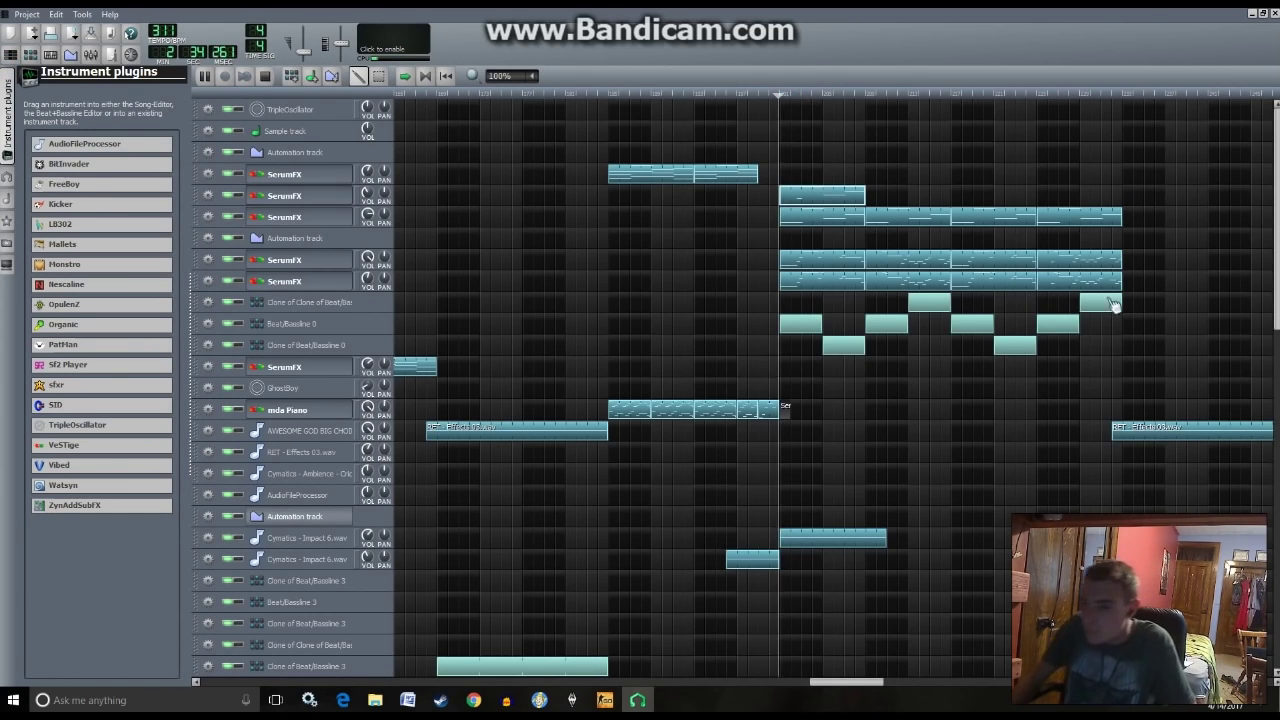
- Delete the two short C4 notes from the copied pattern and return to the arrangement
double_click(822, 199)
right_click(451, 366)
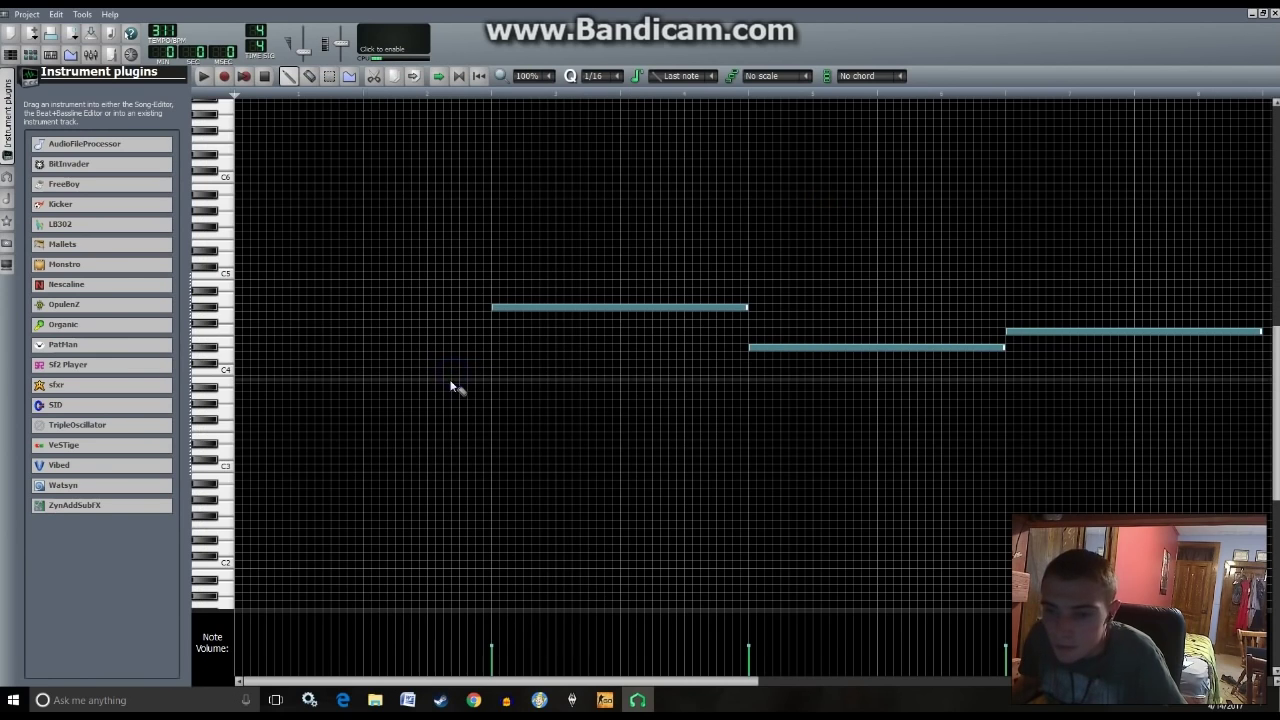
left_click(543, 310)
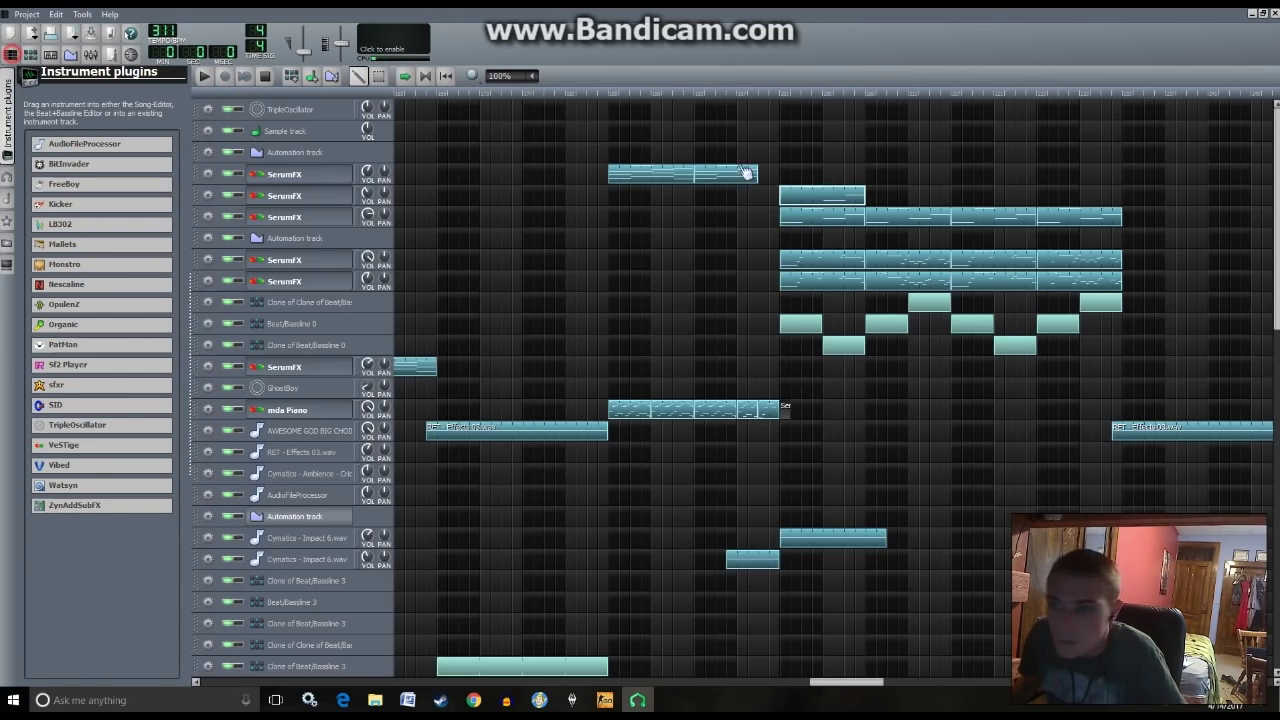
left_click(10, 55)
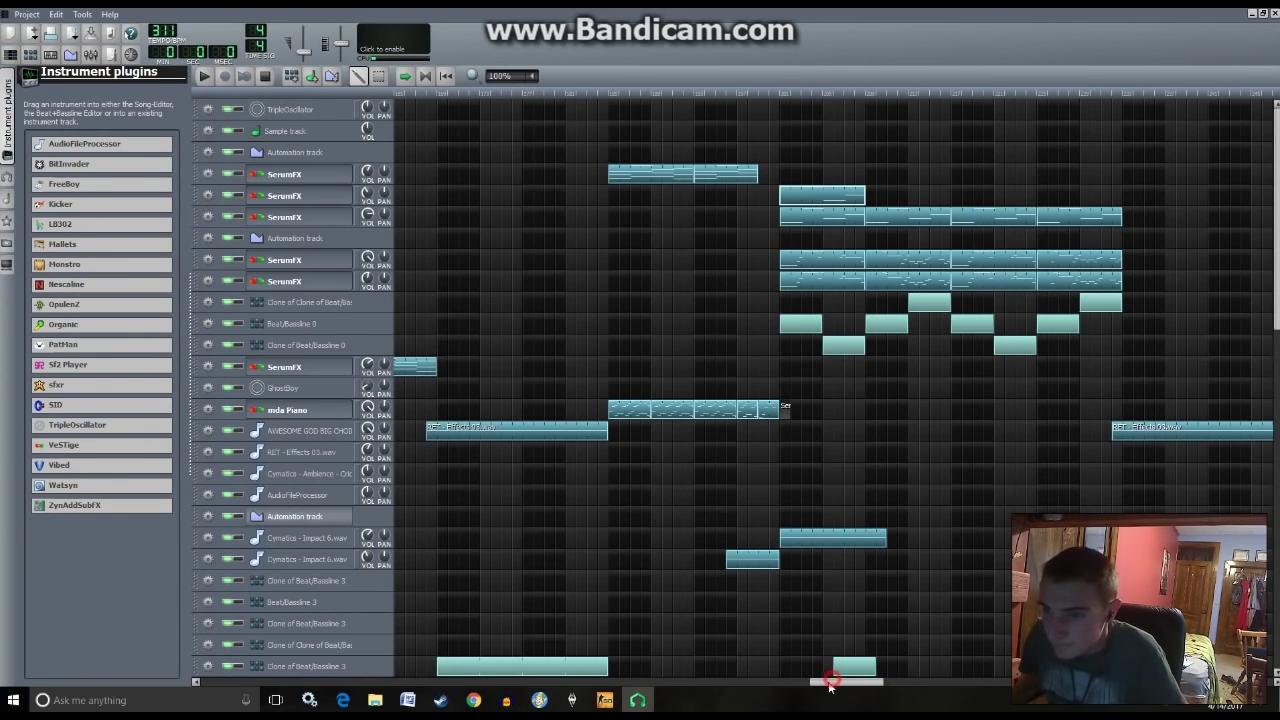
- Fill the second SerumFX track with four fresh copies of its earlier drop pattern and play the drop from its start
left_click_drag(851, 688, 658, 664)
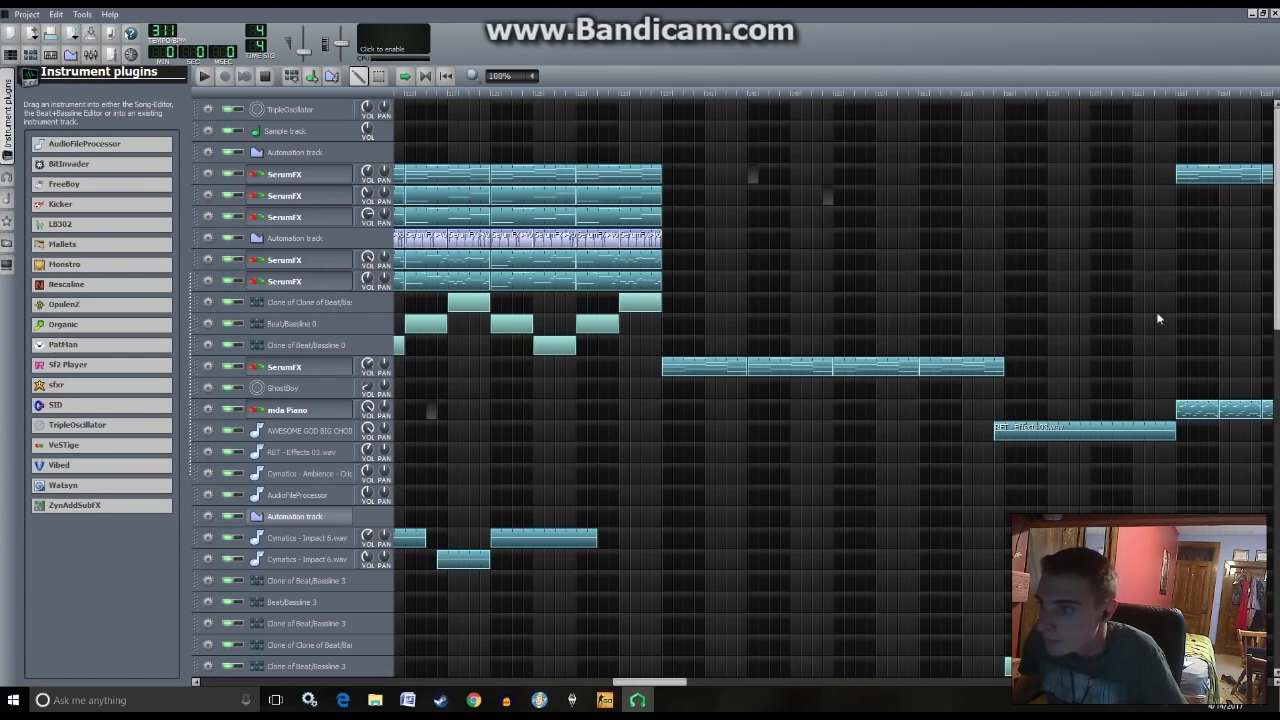
left_click_drag(685, 680, 905, 681)
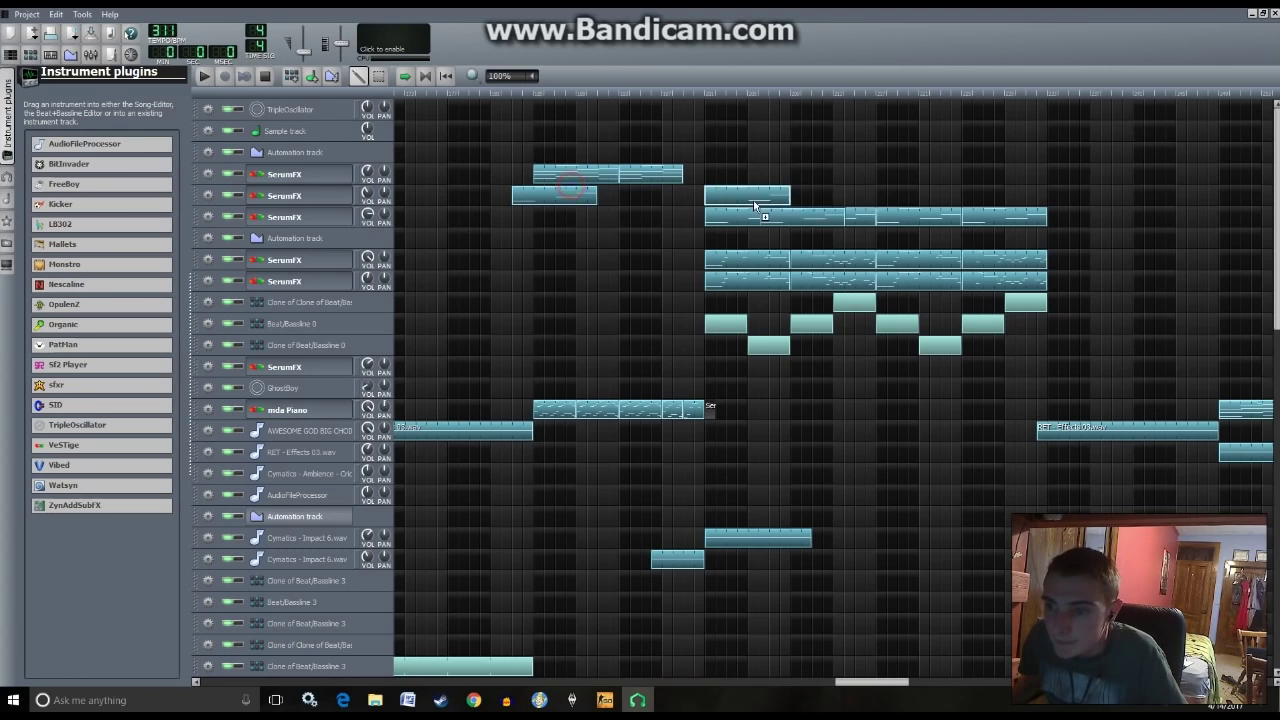
left_click_drag(789, 199, 966, 205)
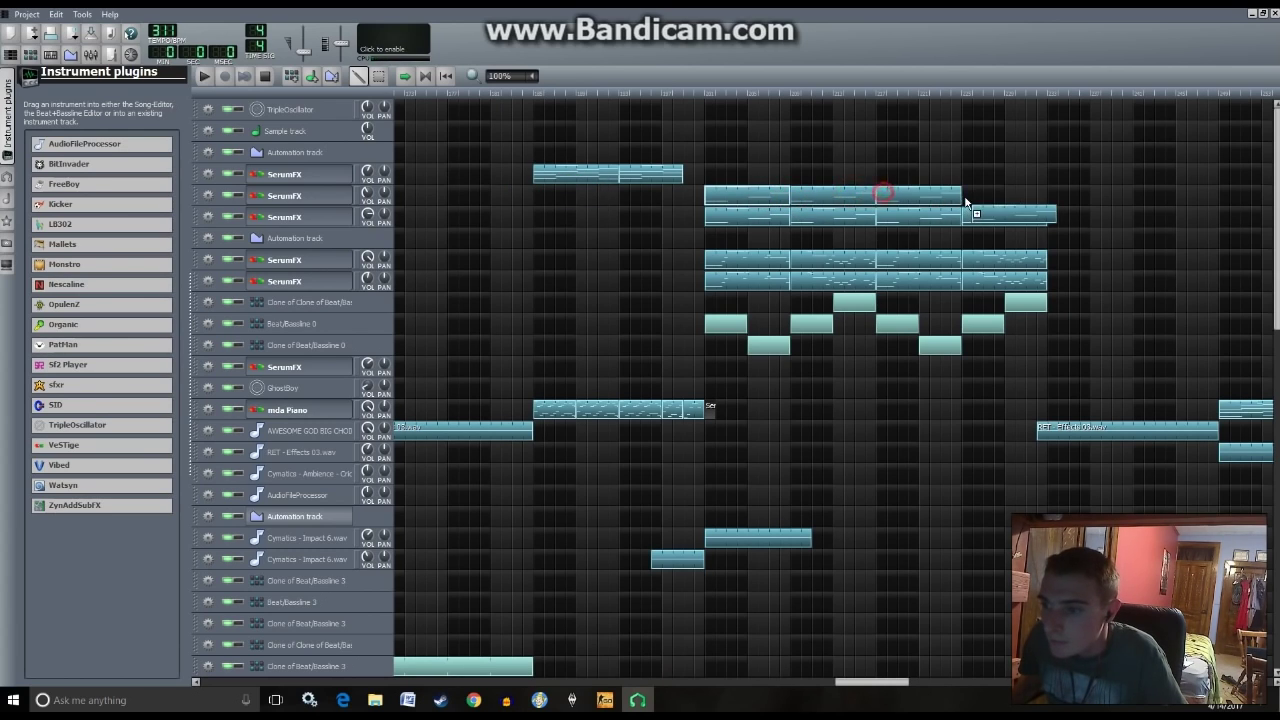
left_click(706, 95)
key("space")
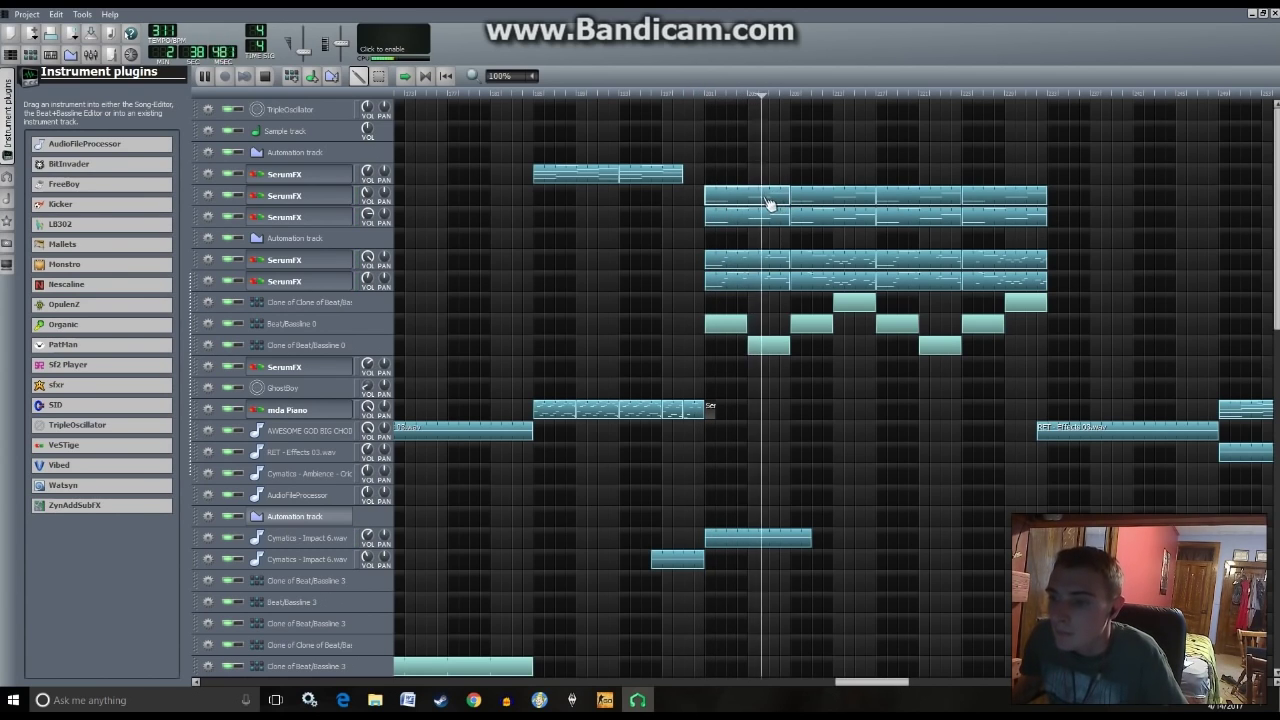
- Reduce the third long note of the track's first drop pattern to a short note just before the fourth, and play the arrangement
double_click(768, 199)
left_click(857, 355)
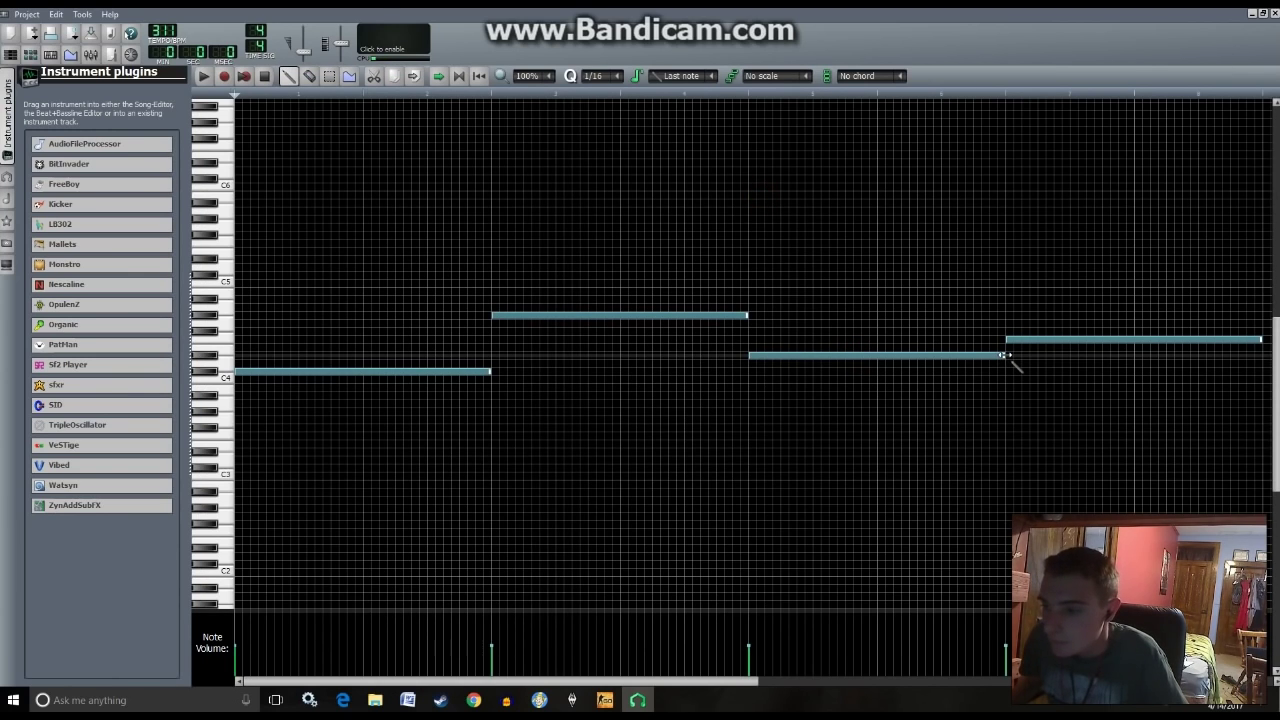
mouse_move(1005, 355)
left_mouse_down()
mouse_move(853, 357)
mouse_move(988, 370)
left_mouse_up()
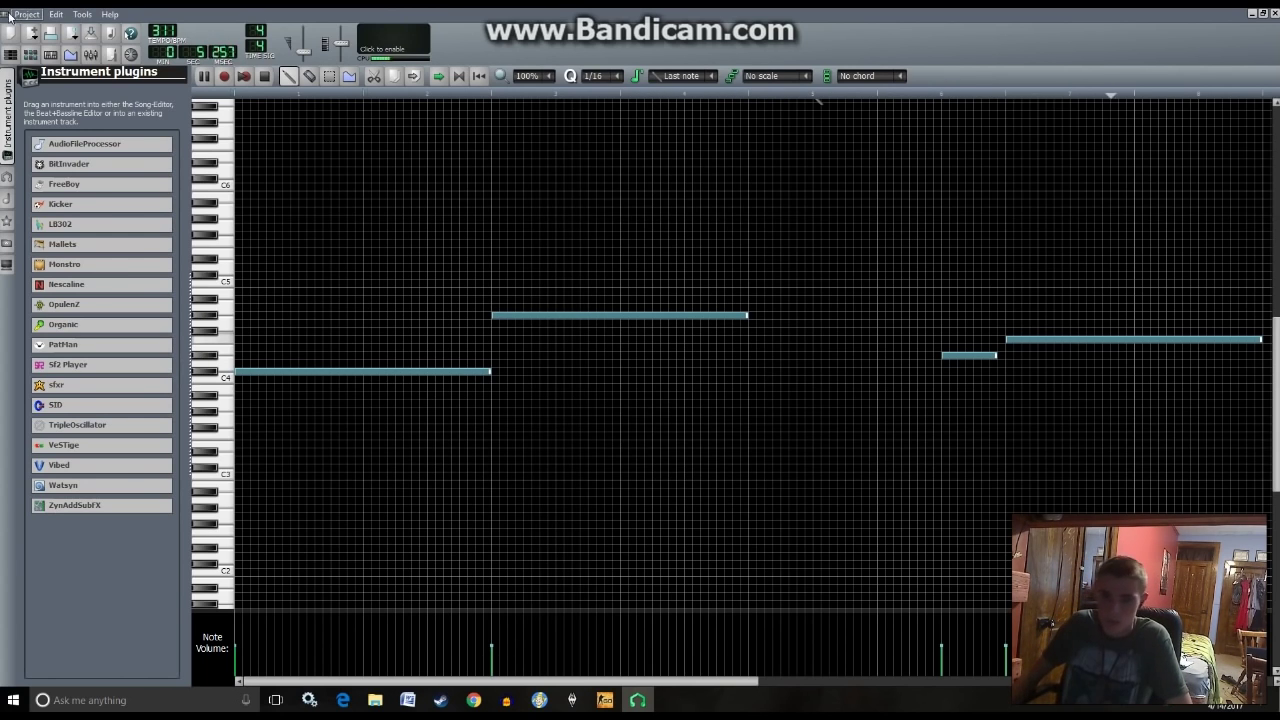
left_click(9, 53)
key("space")
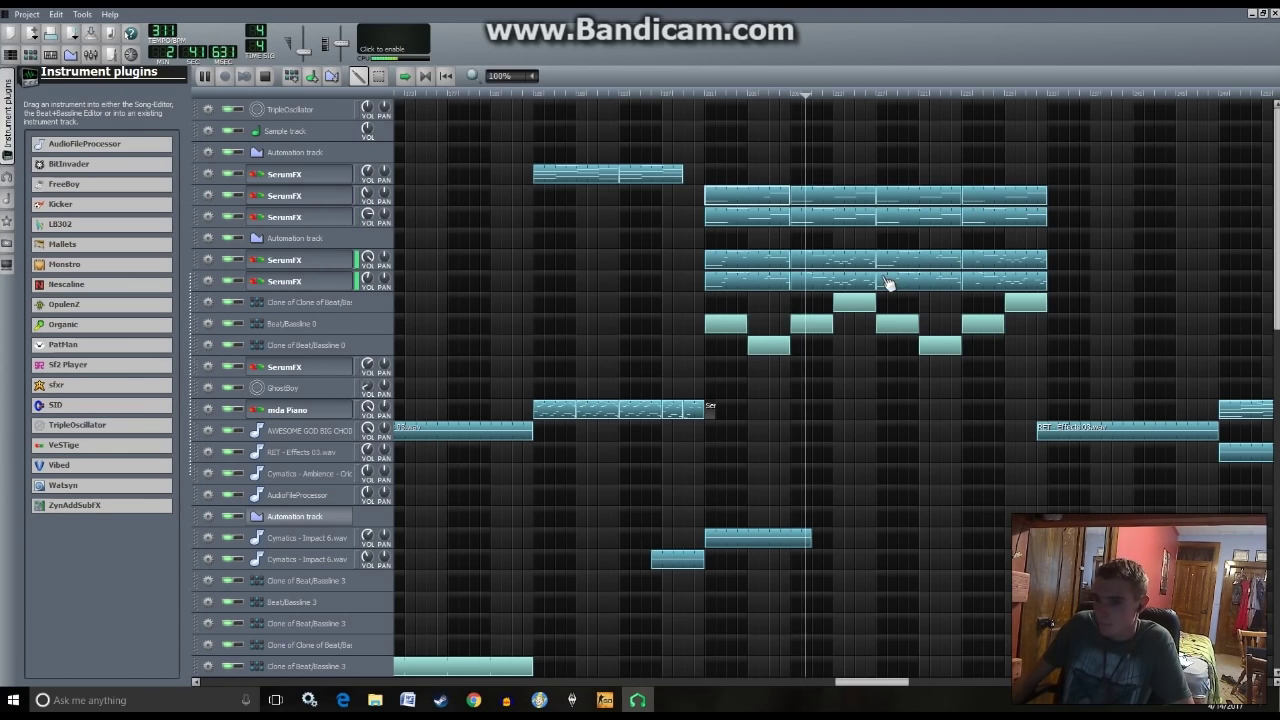
- Trim the end of the first note in the track's second drop pattern and play the arrangement from just before that pattern
double_click(814, 198)
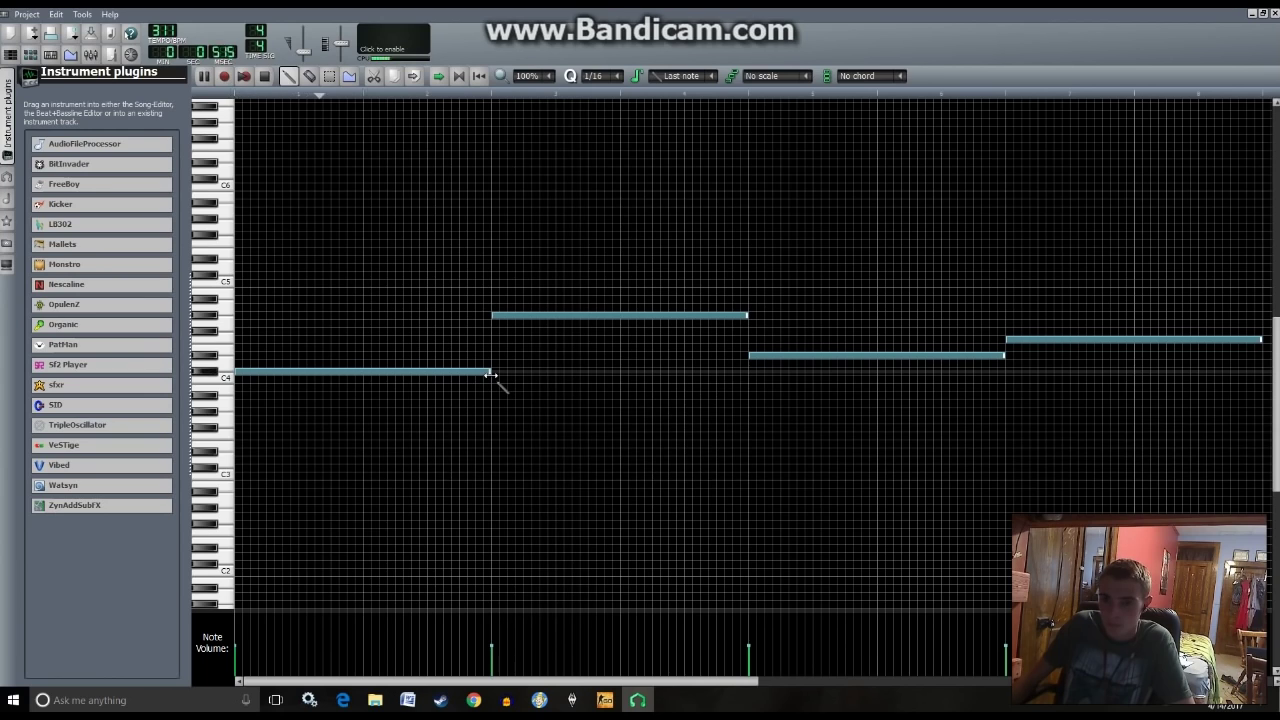
mouse_move(490, 374)
left_mouse_down()
mouse_move(276, 389)
mouse_move(485, 376)
left_mouse_up()
key("space")
left_click(9, 52)
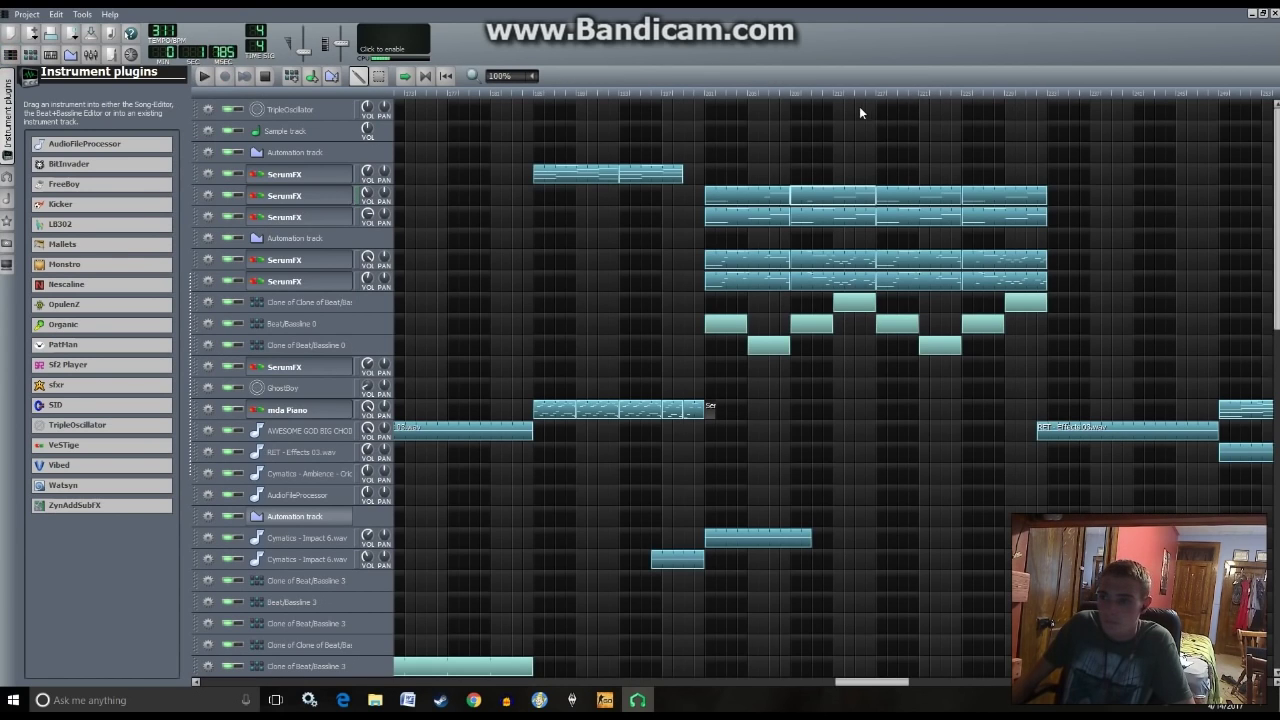
left_click(779, 92)
key("space")
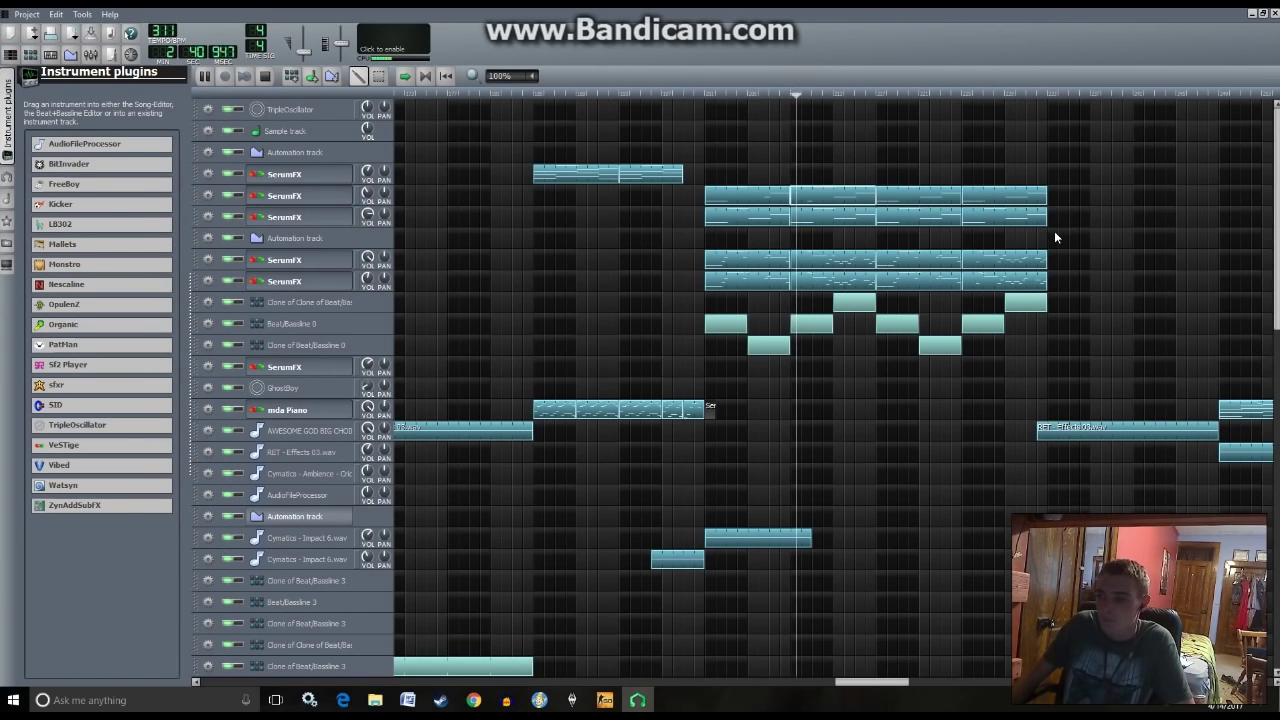
- Replay the drop around the second pattern and open the isolated bass pattern of the lower SerumFX track in the piano roll
scroll(1054, 237, "down", 6)
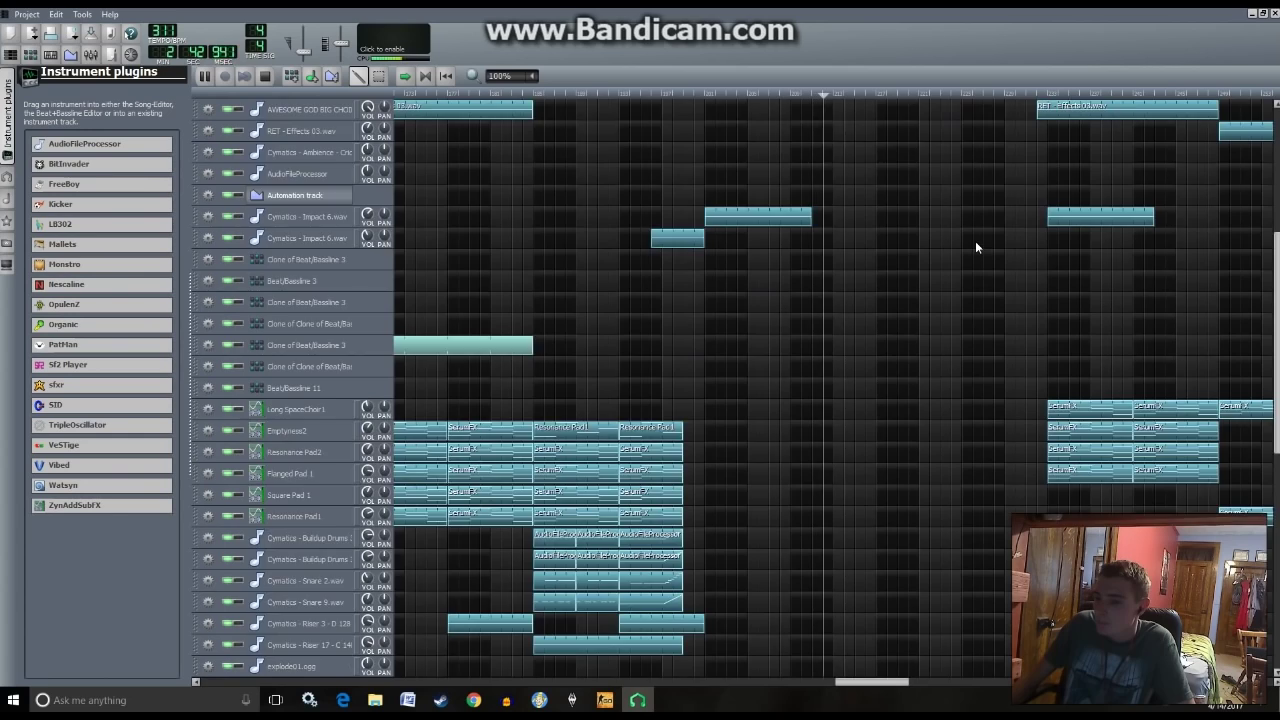
scroll(975, 248, "up", 3)
scroll(977, 247, "up", 3)
key("space")
key("space")
scroll(1109, 323, "down", 1)
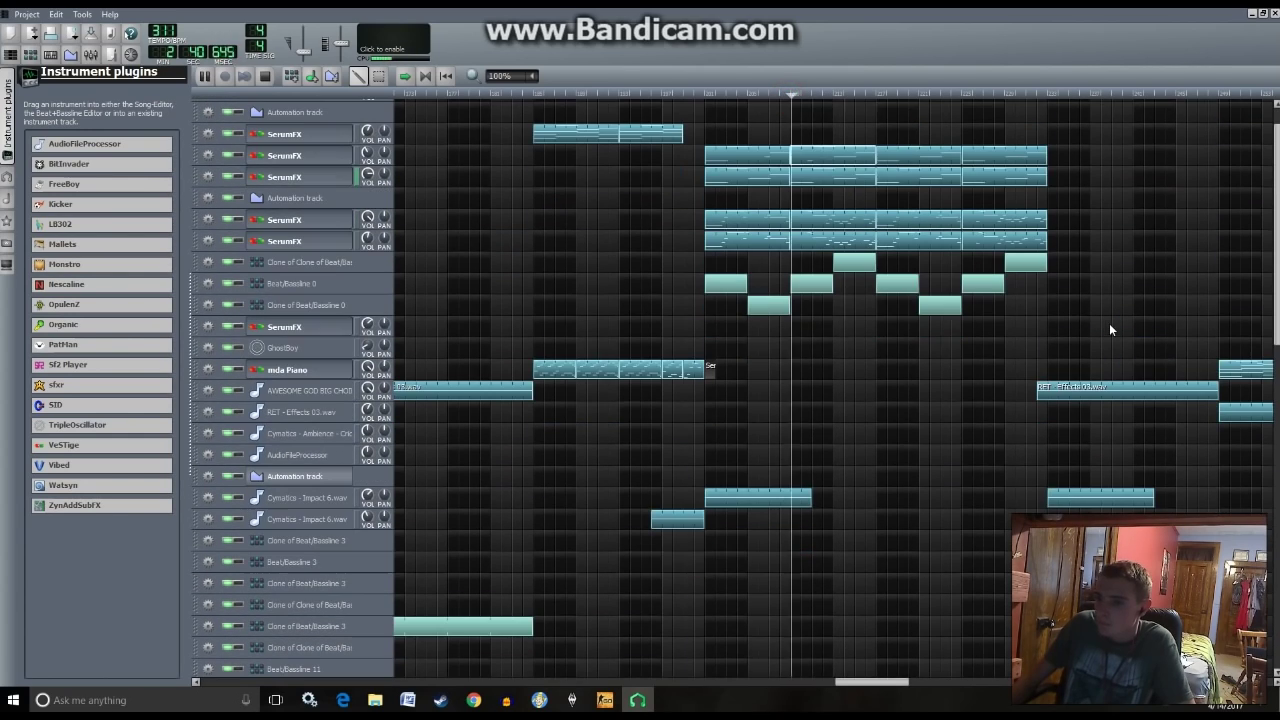
scroll(1109, 323, "down", 6)
scroll(860, 503, "down", 8)
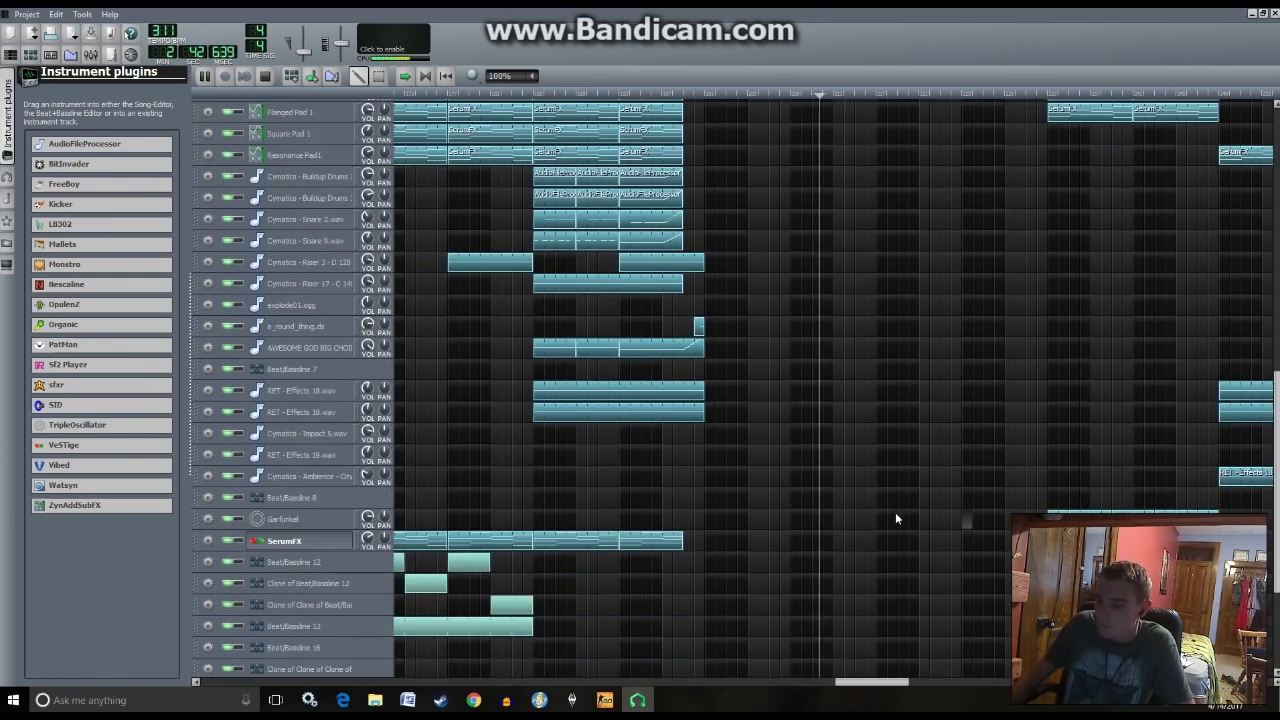
double_click(806, 599)
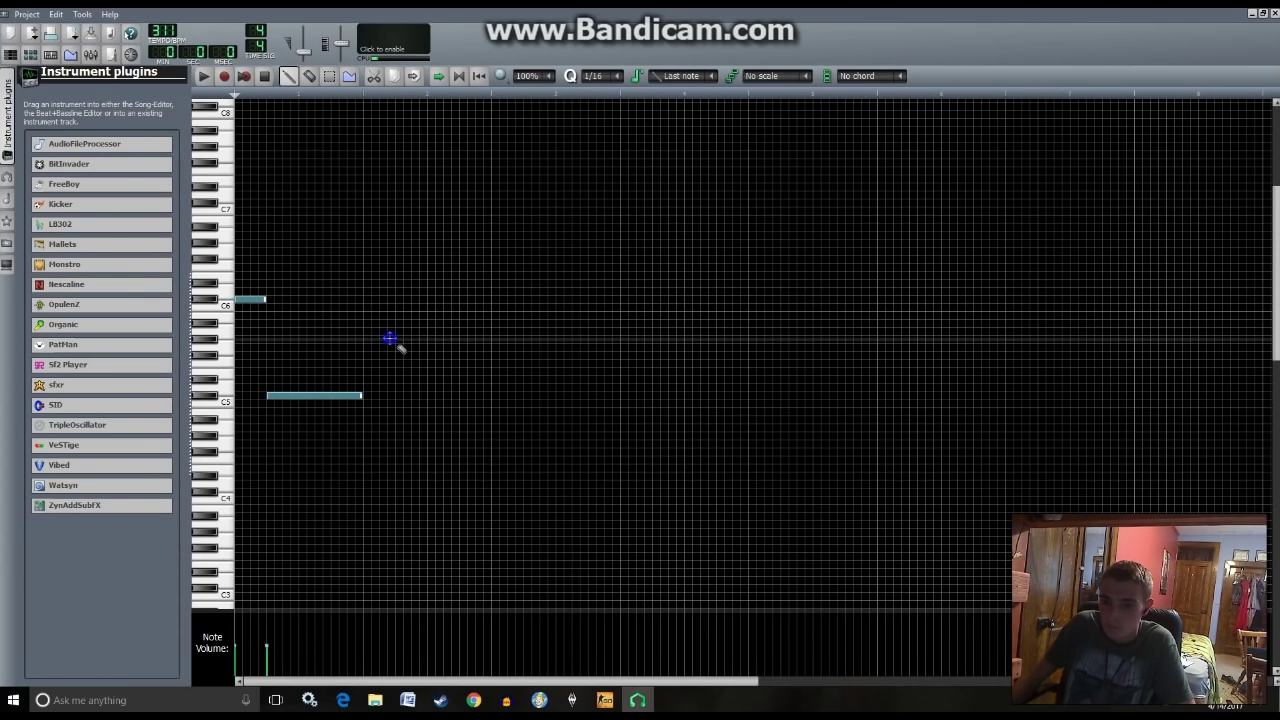
- Lengthen the second note of the isolated bass pattern to the middle of bar 2 and play the drop from just before it
left_click_drag(363, 396, 432, 399)
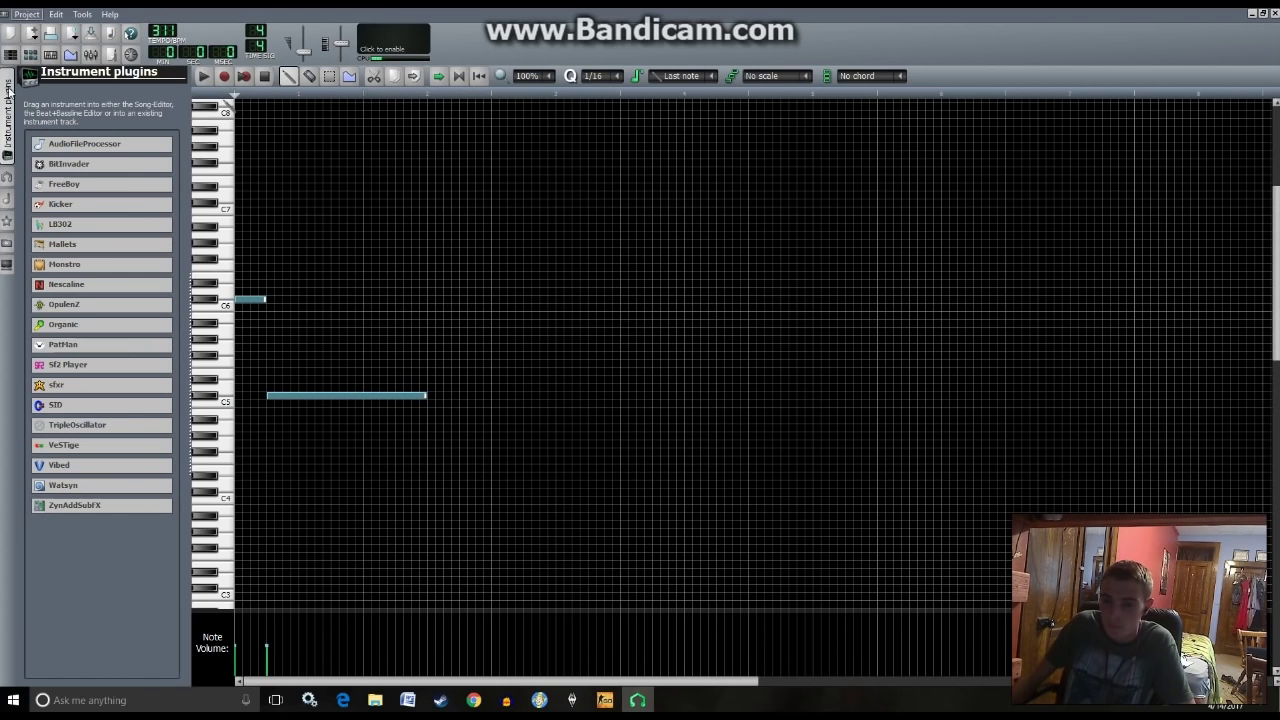
left_click(10, 55)
left_click(786, 94)
key("space")
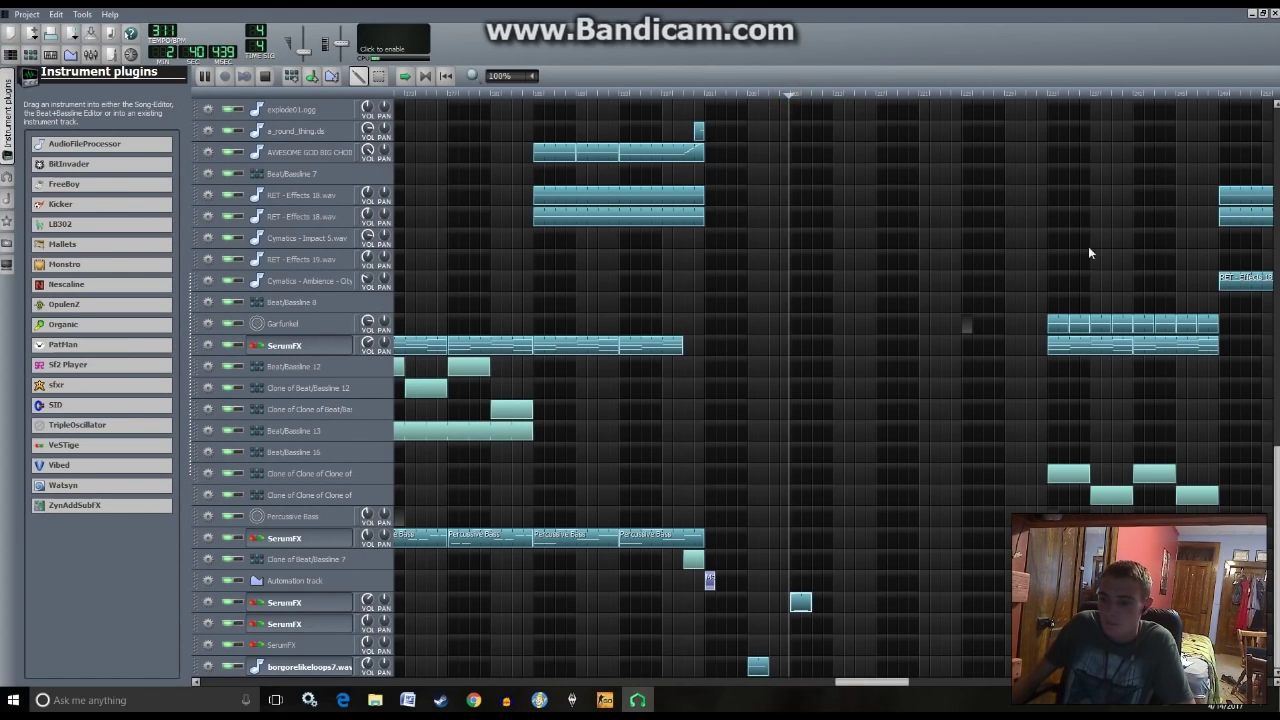
scroll(999, 352, "up", 5)
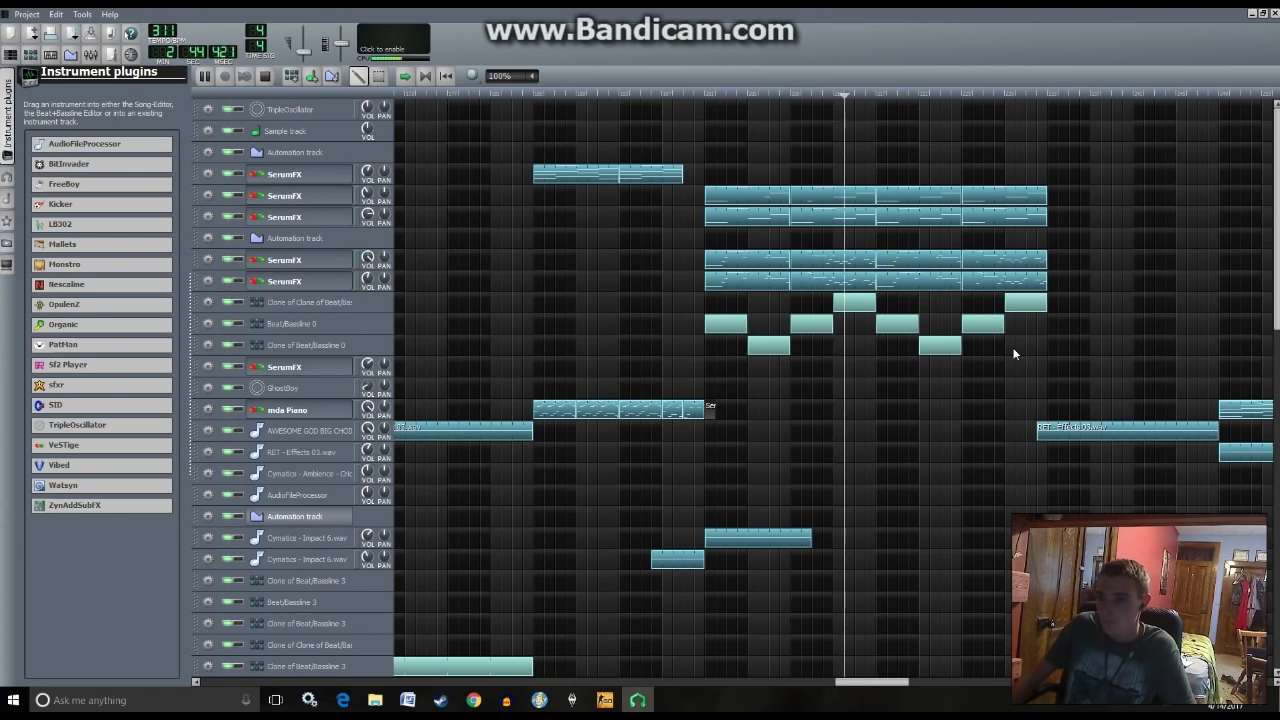
key("space")
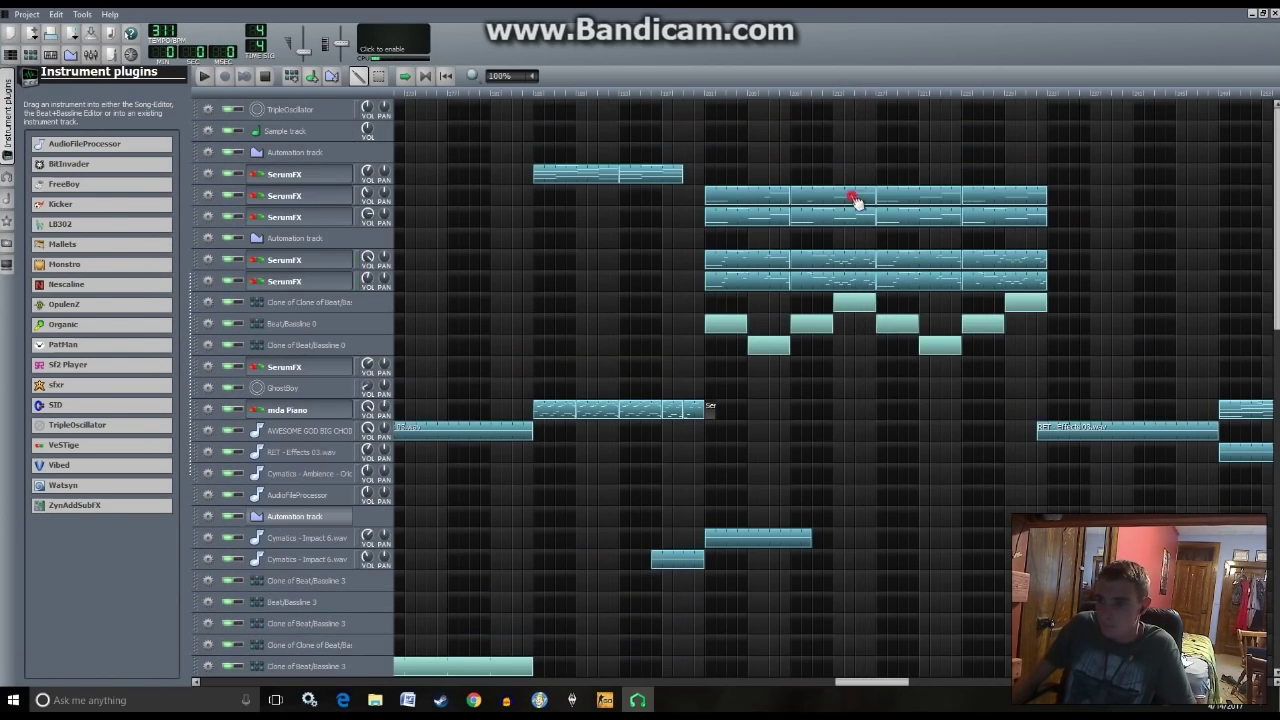
- Replace the last long note in the upper SerumFX track's second drop pattern with three short notes and a lower fourth, and play that part
double_click(855, 200)
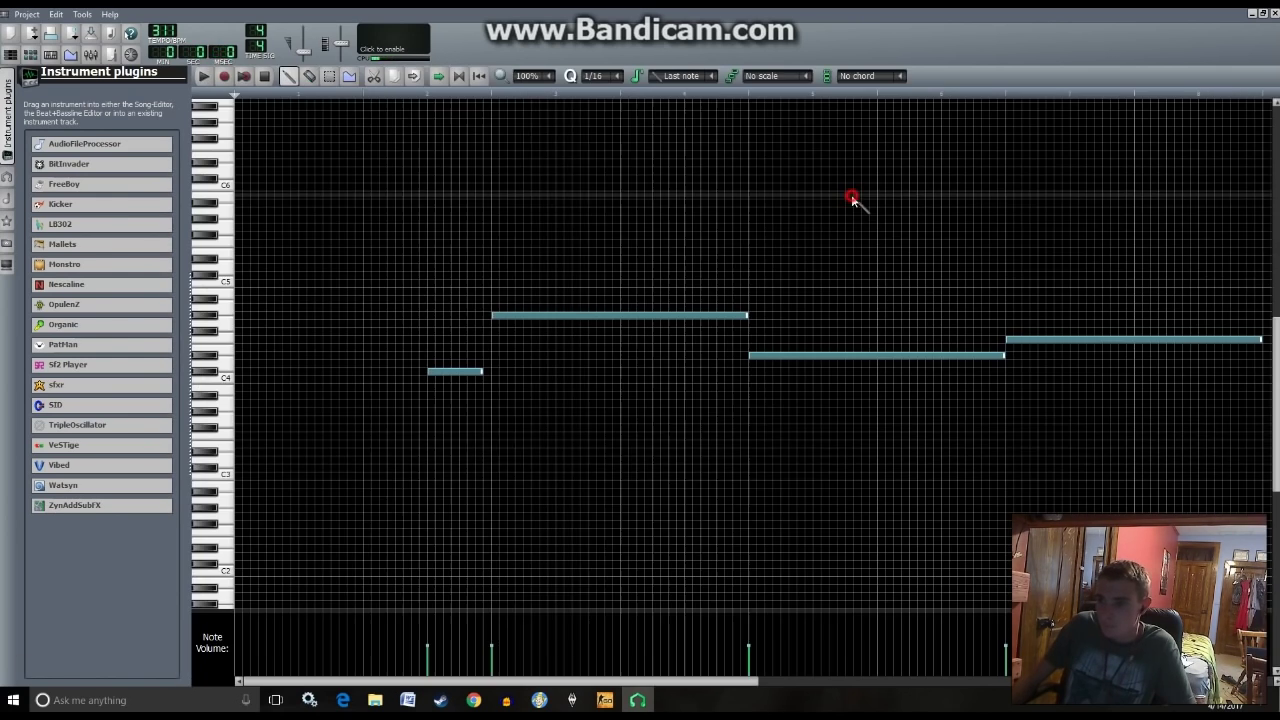
left_click_drag(630, 681, 756, 678)
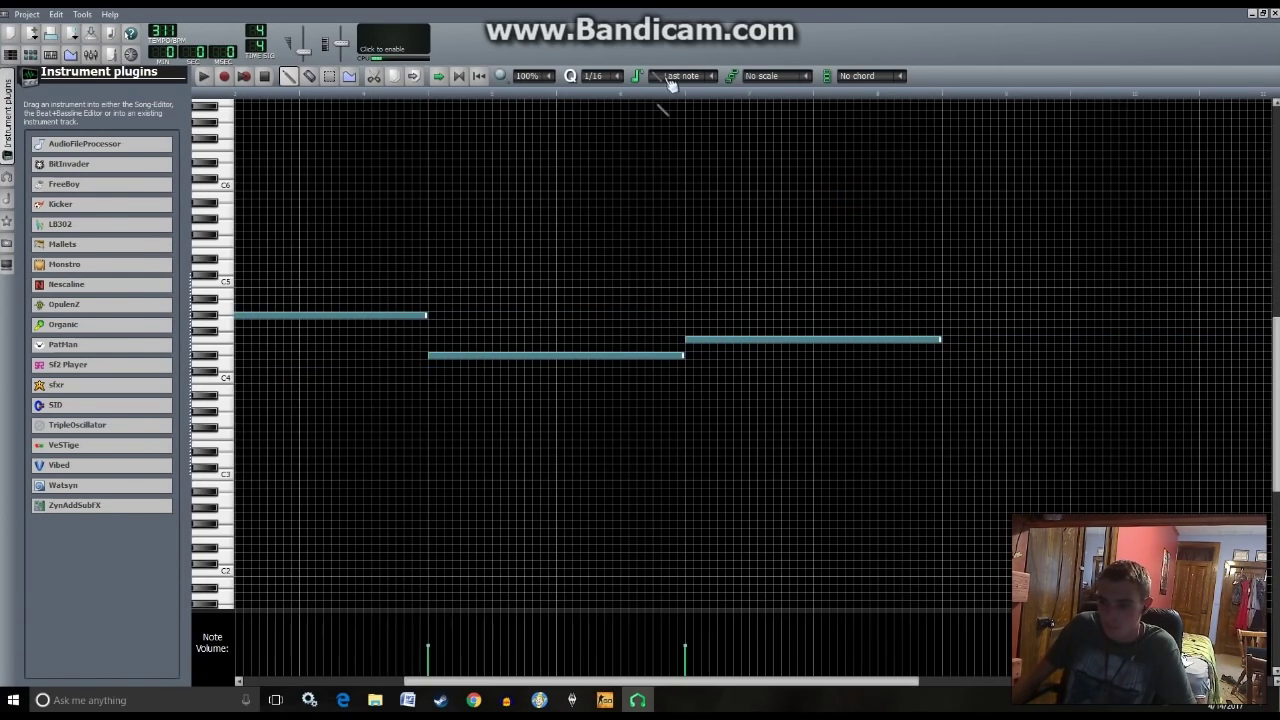
left_click(684, 100)
mouse_move(942, 340)
left_mouse_down()
mouse_move(820, 340)
mouse_move(895, 339)
left_mouse_up()
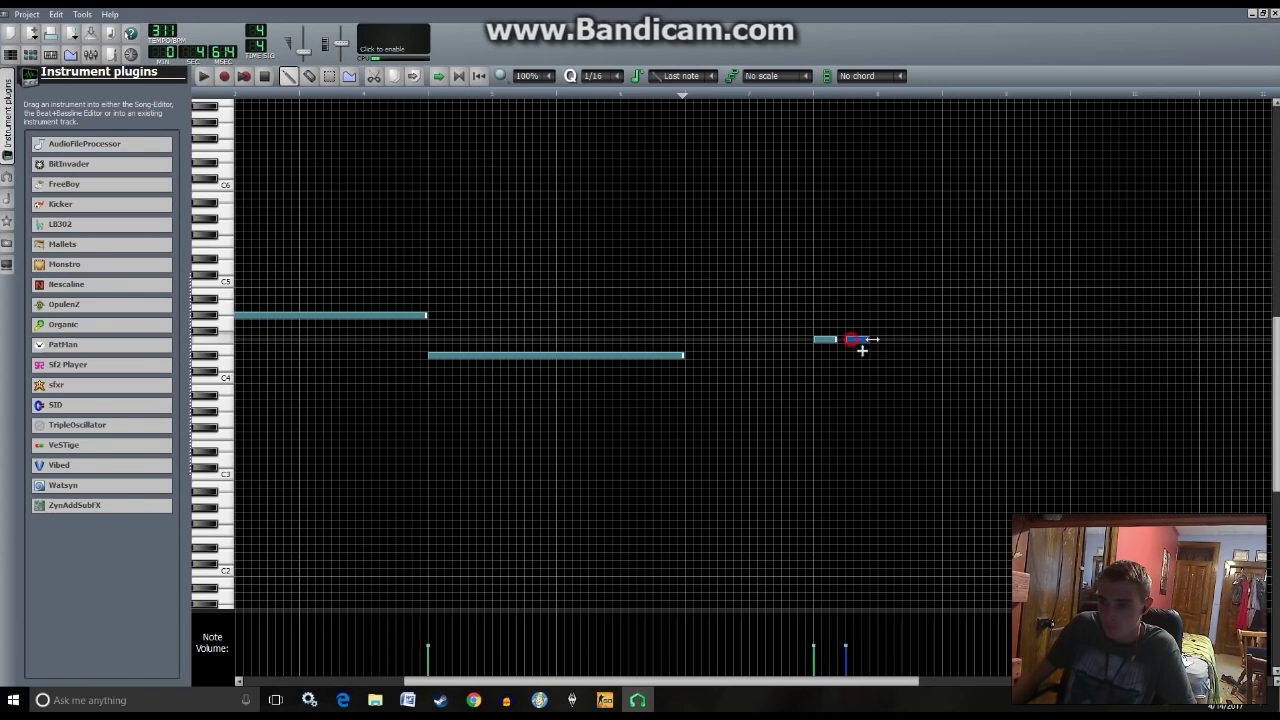
left_click(920, 354)
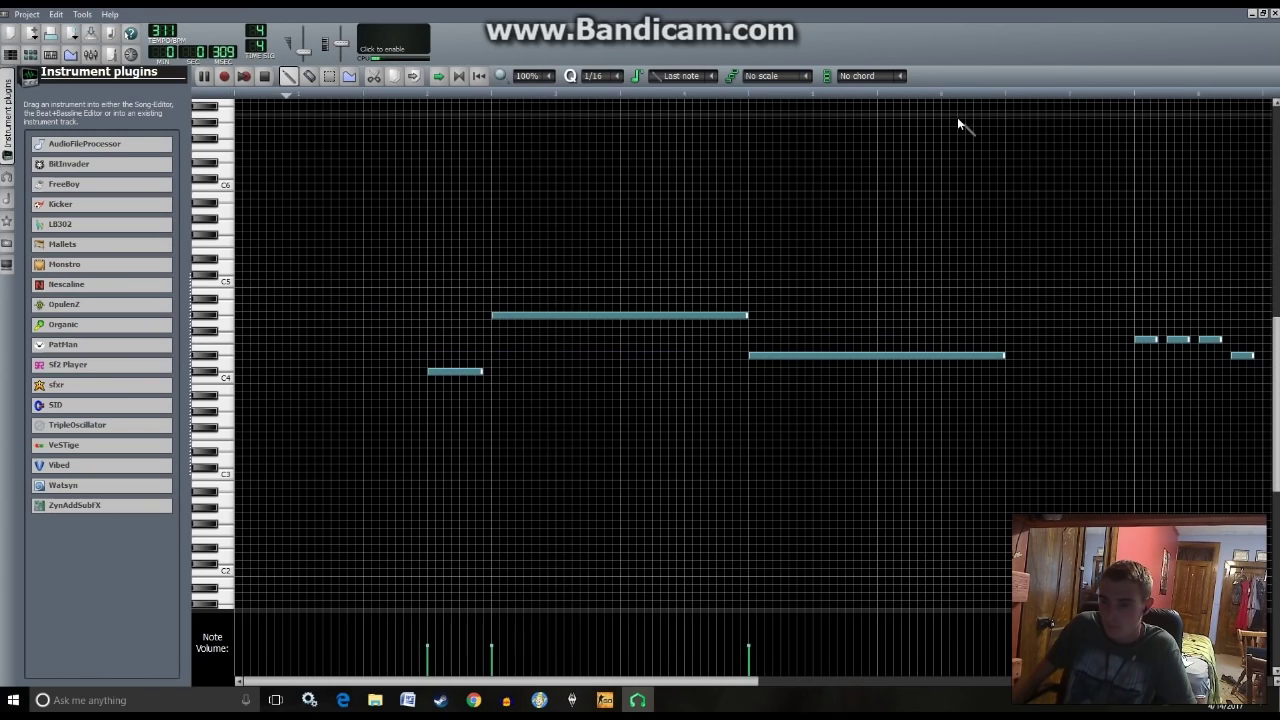
left_click(10, 54)
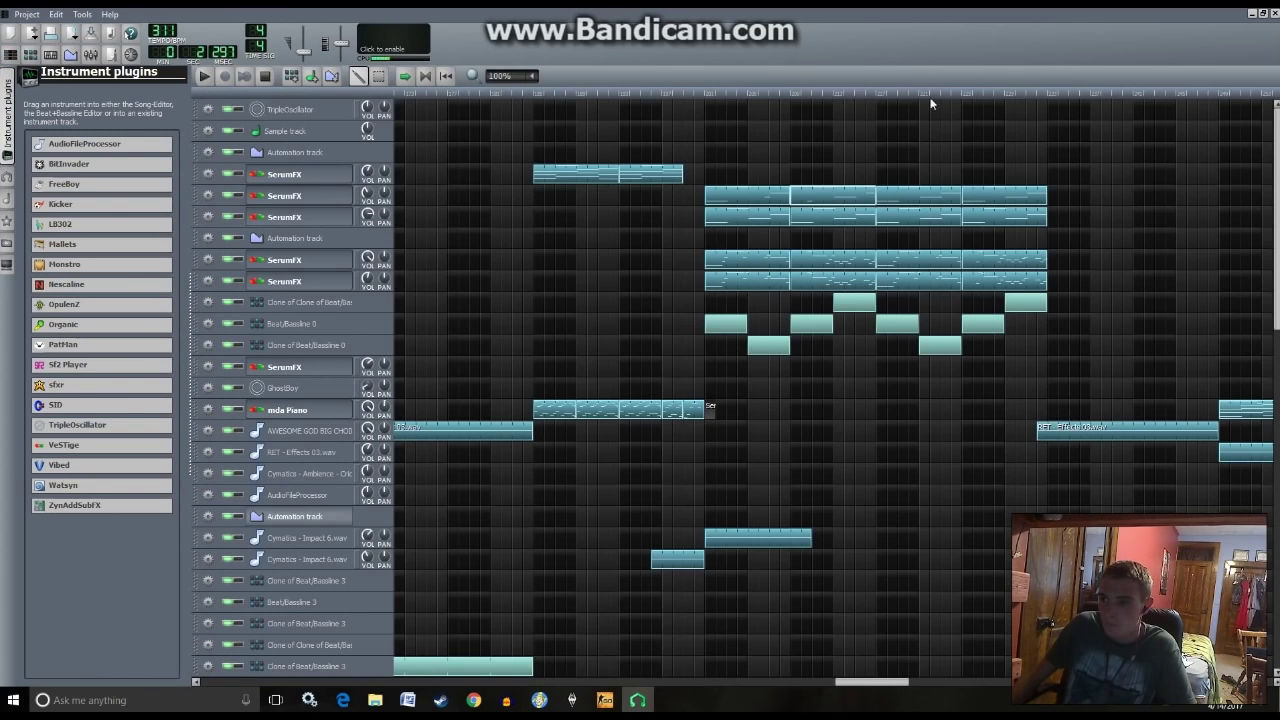
left_click(847, 92)
key("space")
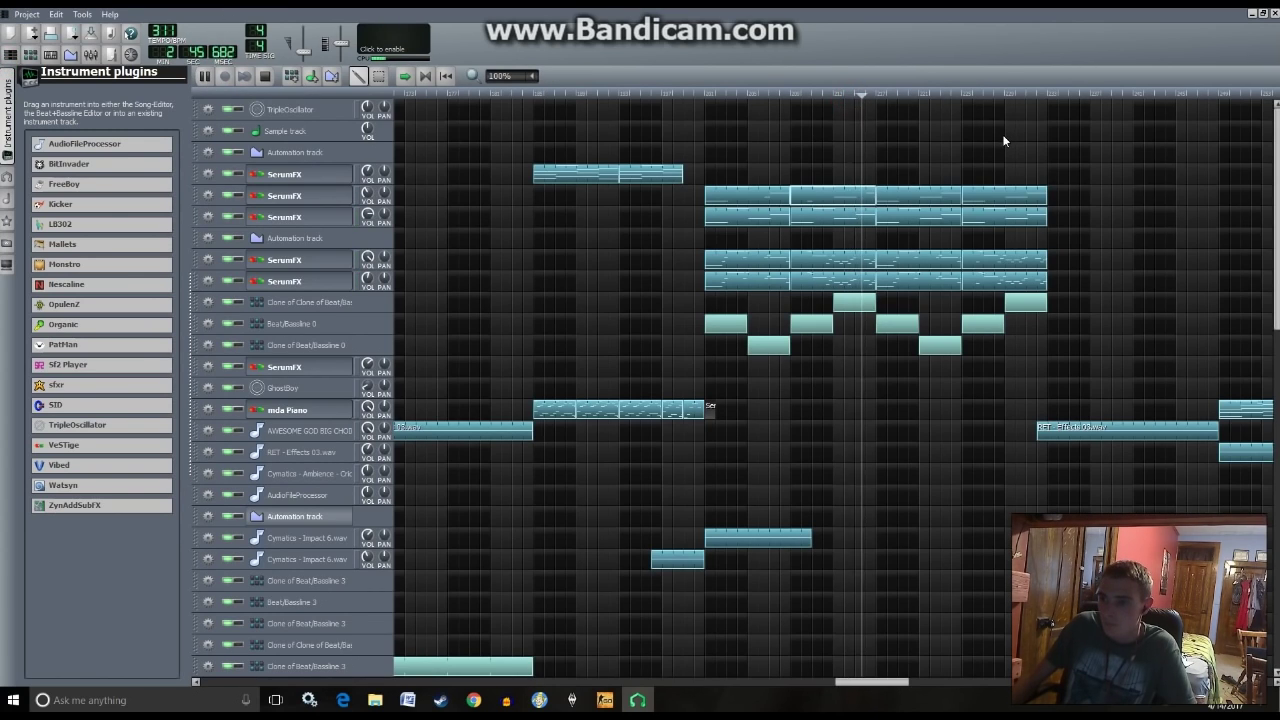
key("space")
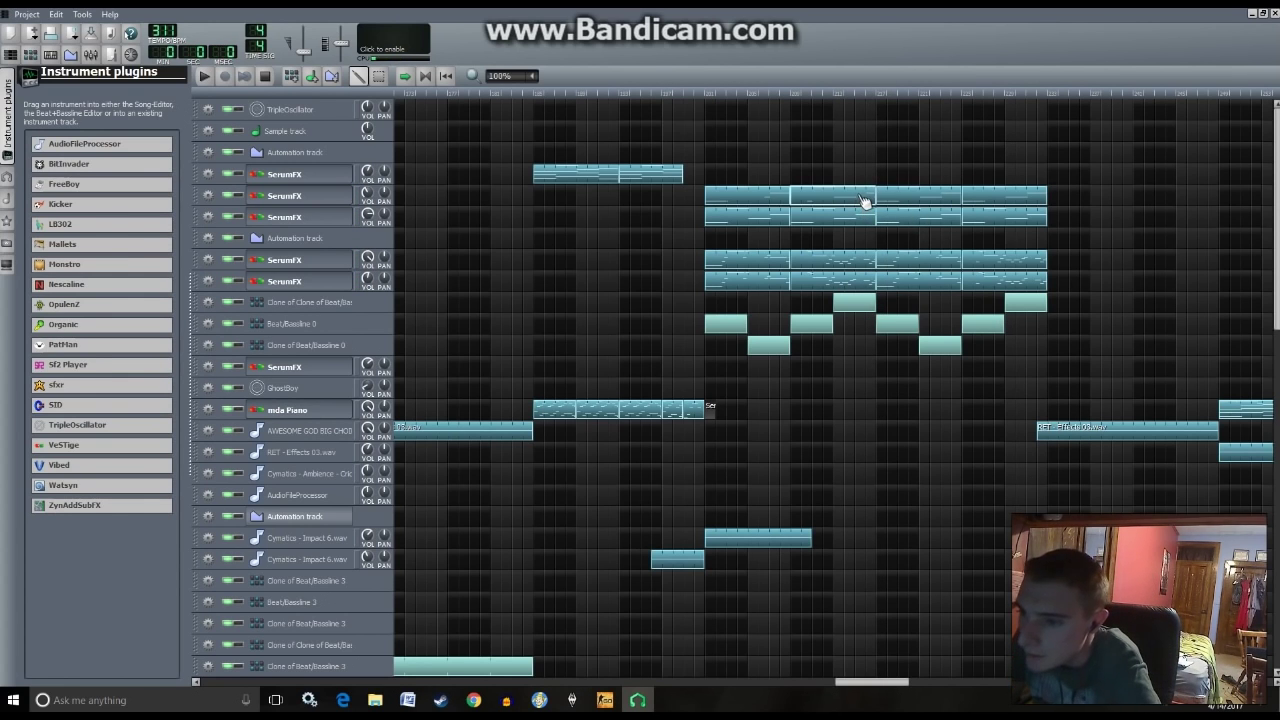
- Open the Serum synth of the SerumFX track below the isolated bass pattern, show its effects, and audition the Death Sentence preset
scroll(863, 202, "down", 4)
scroll(863, 202, "down", 6)
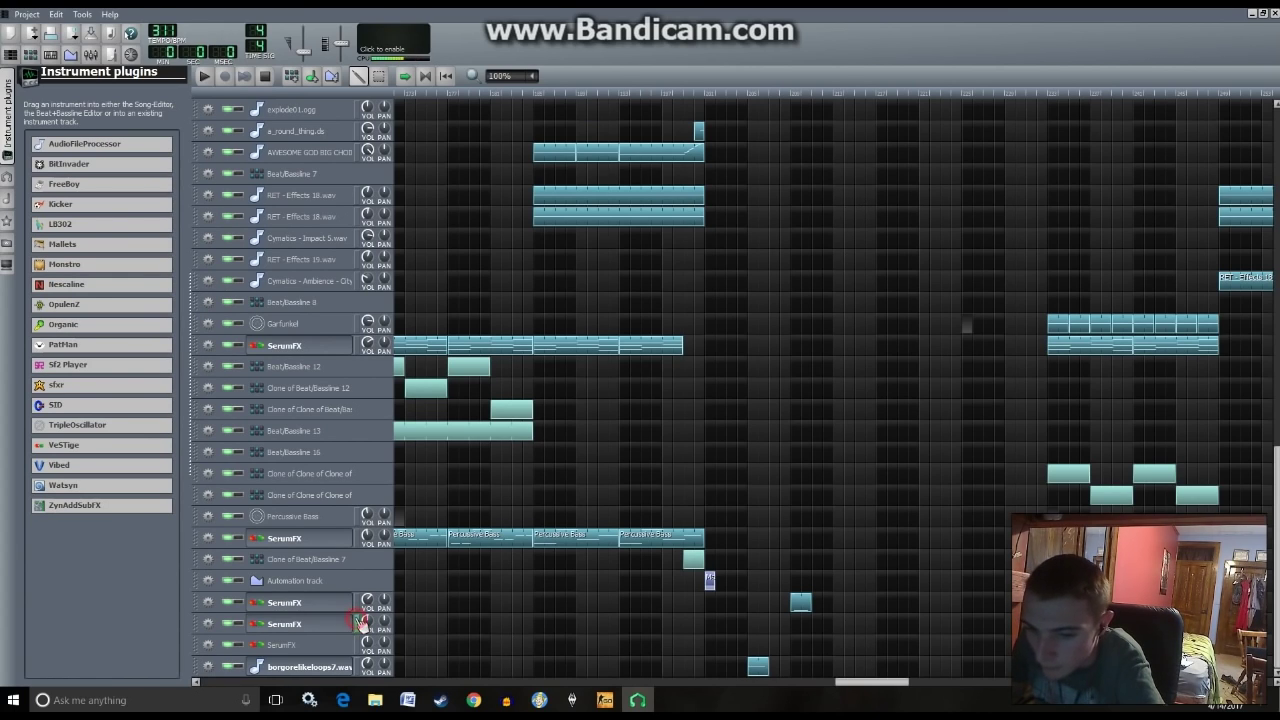
left_click(326, 620)
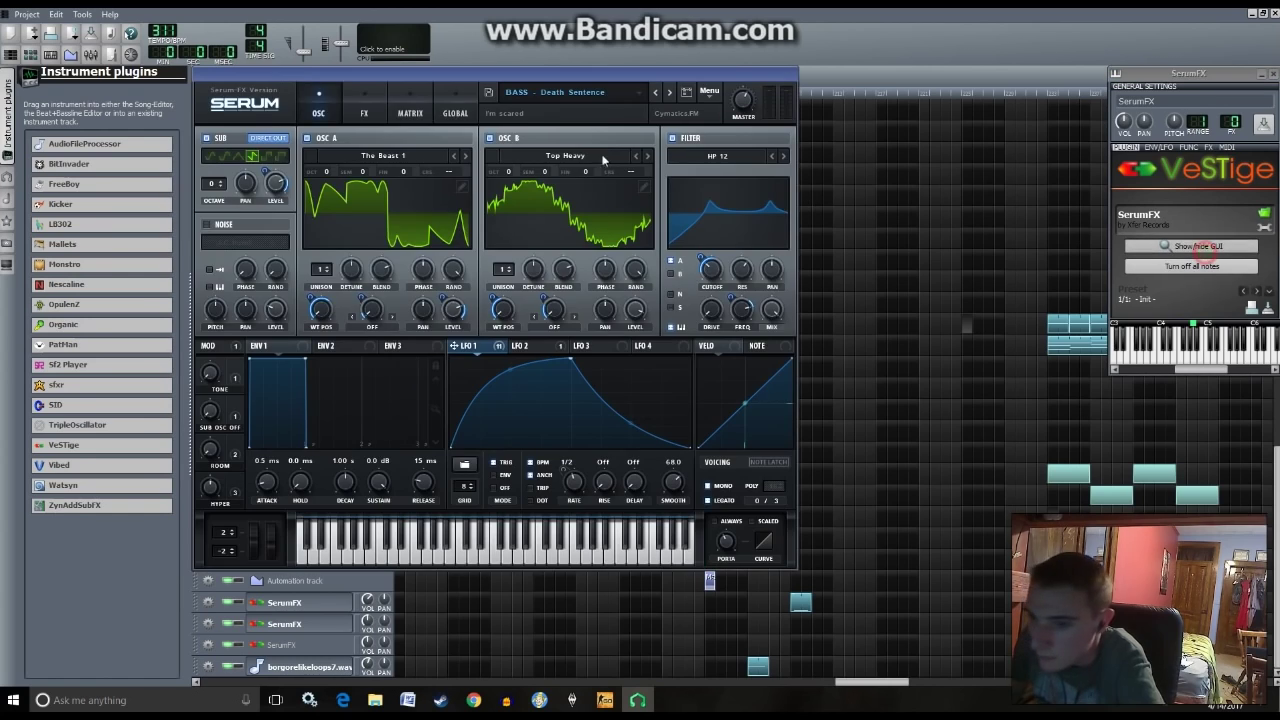
left_click(382, 108)
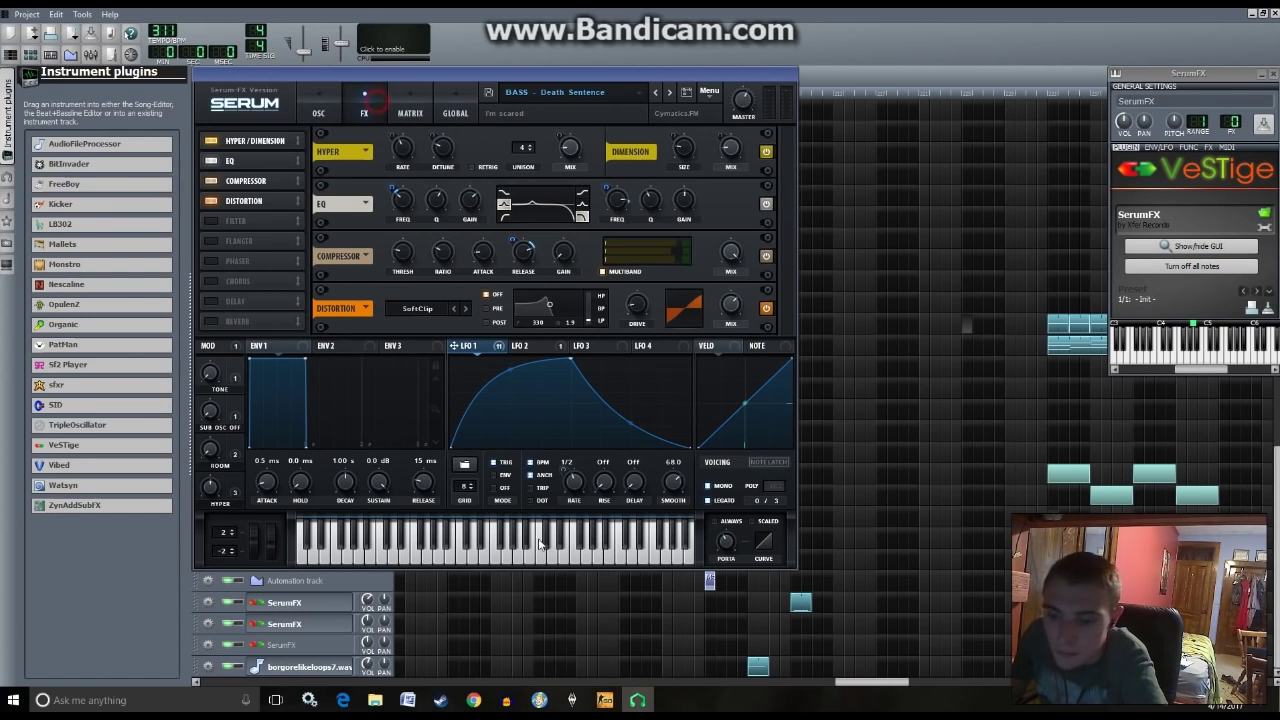
left_click(423, 540)
left_click(503, 540)
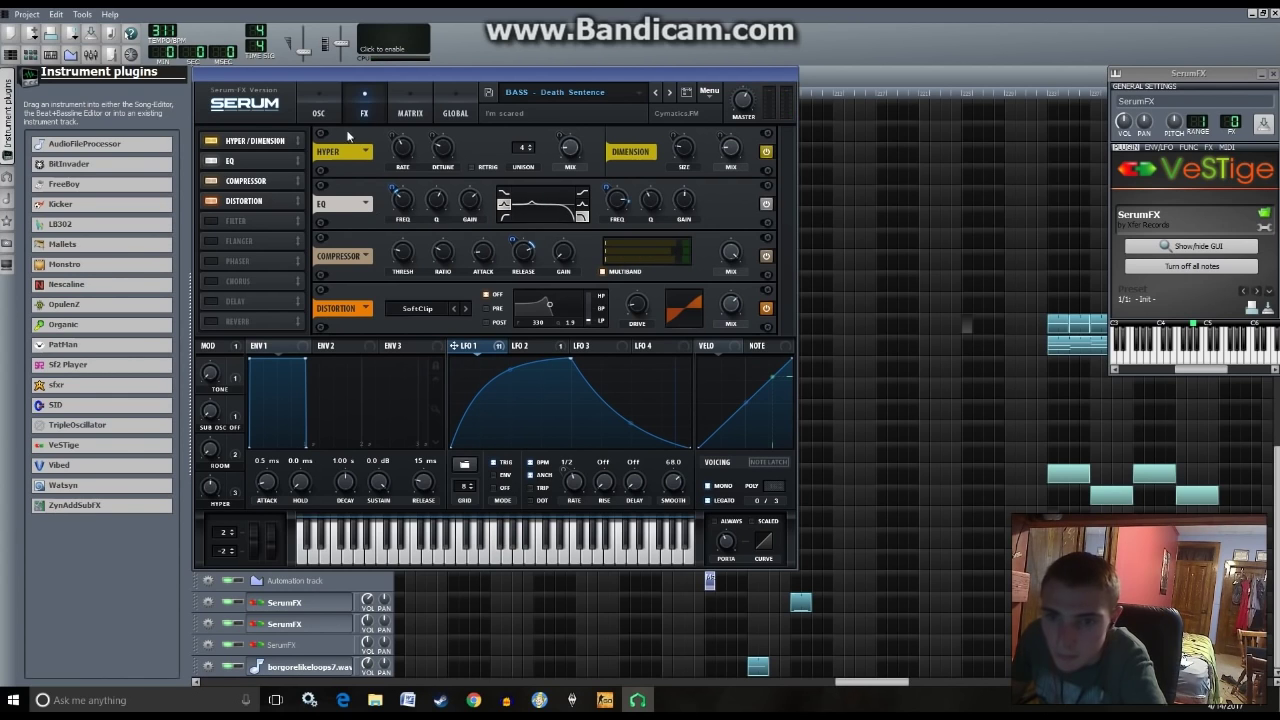
- Turn off oscillator B in the Death Sentence bass and audition the sound
left_click(320, 113)
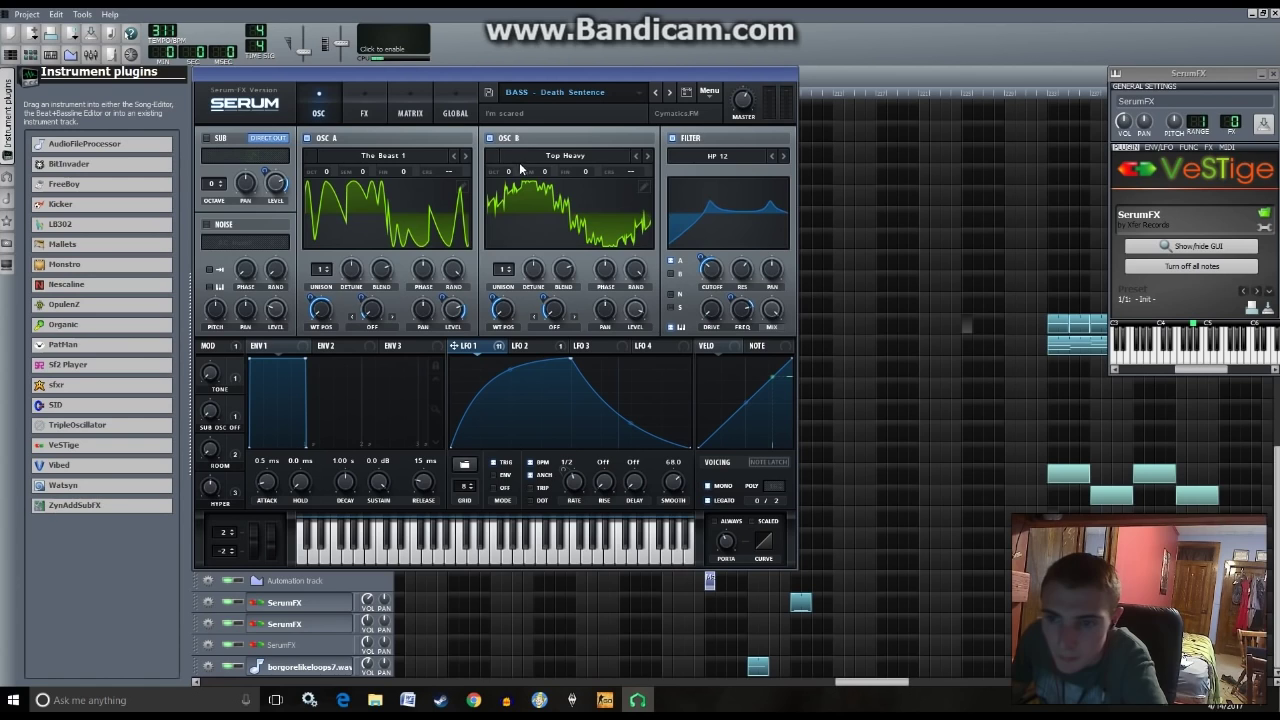
left_click(493, 139)
left_click(503, 540)
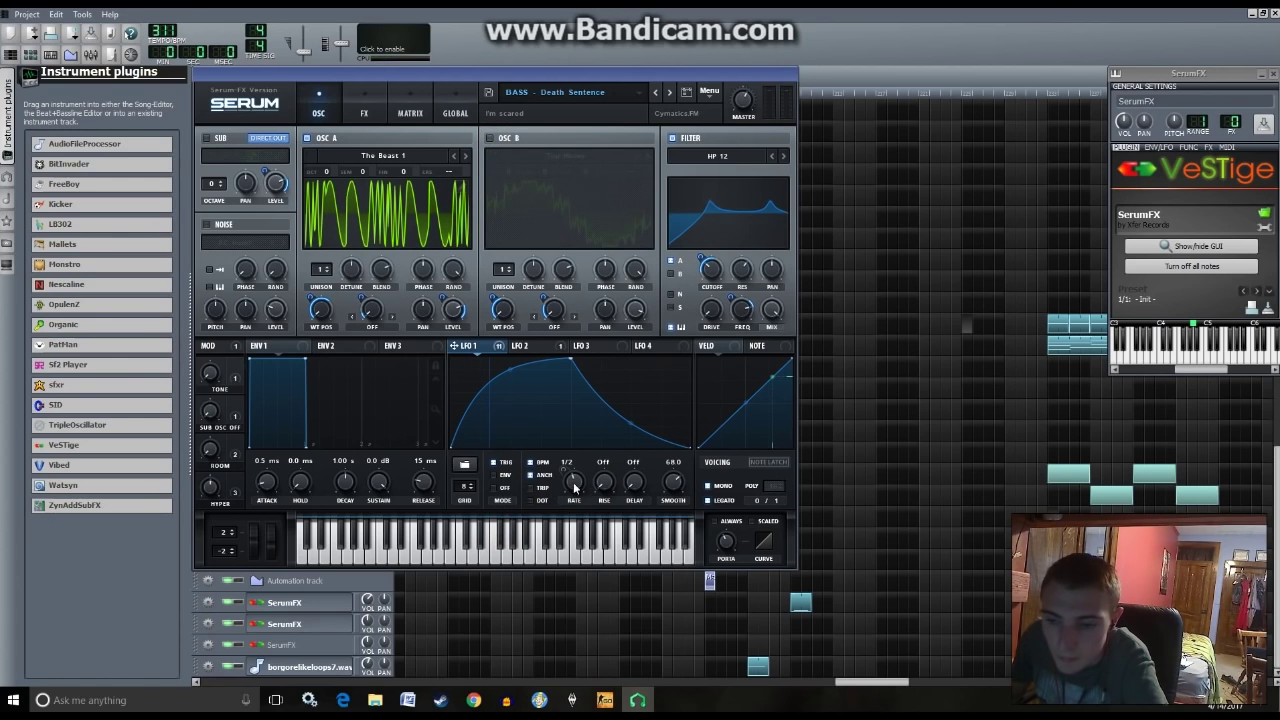
- Check LFO 2 and LFO 3, set the LFO 1 rate to 1/4, and audition the bass
left_click(544, 347)
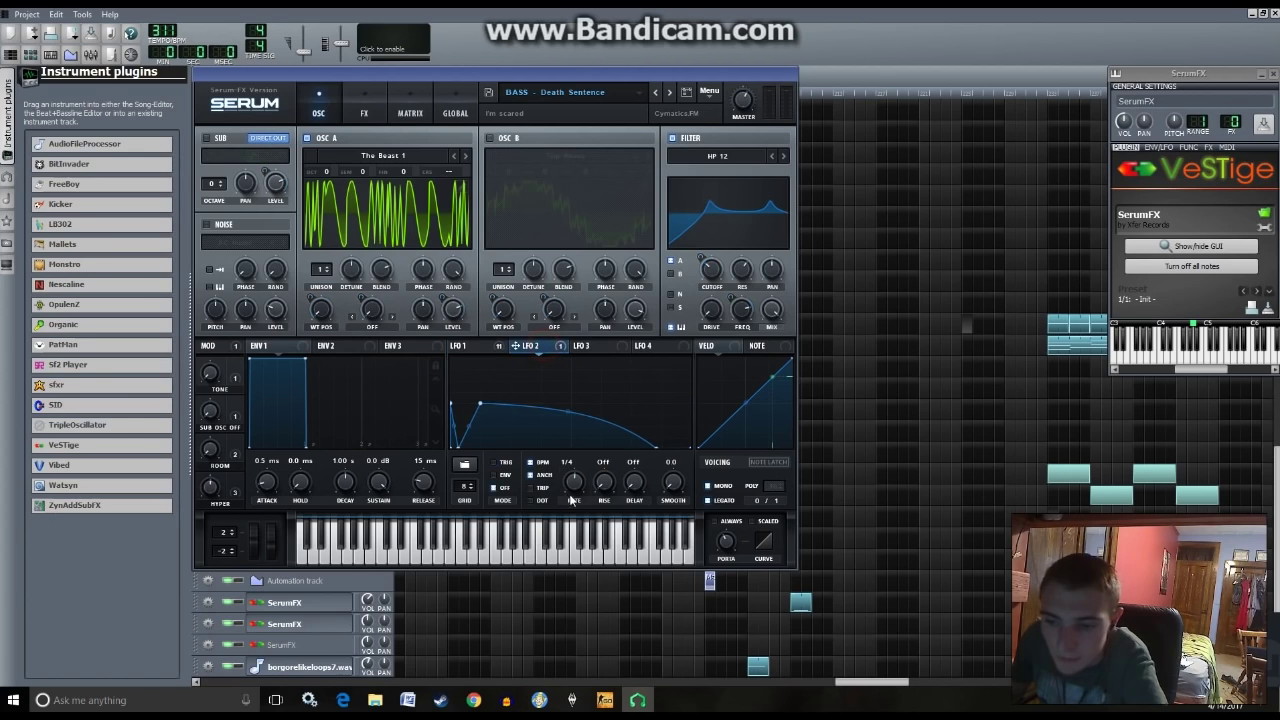
left_click(590, 346)
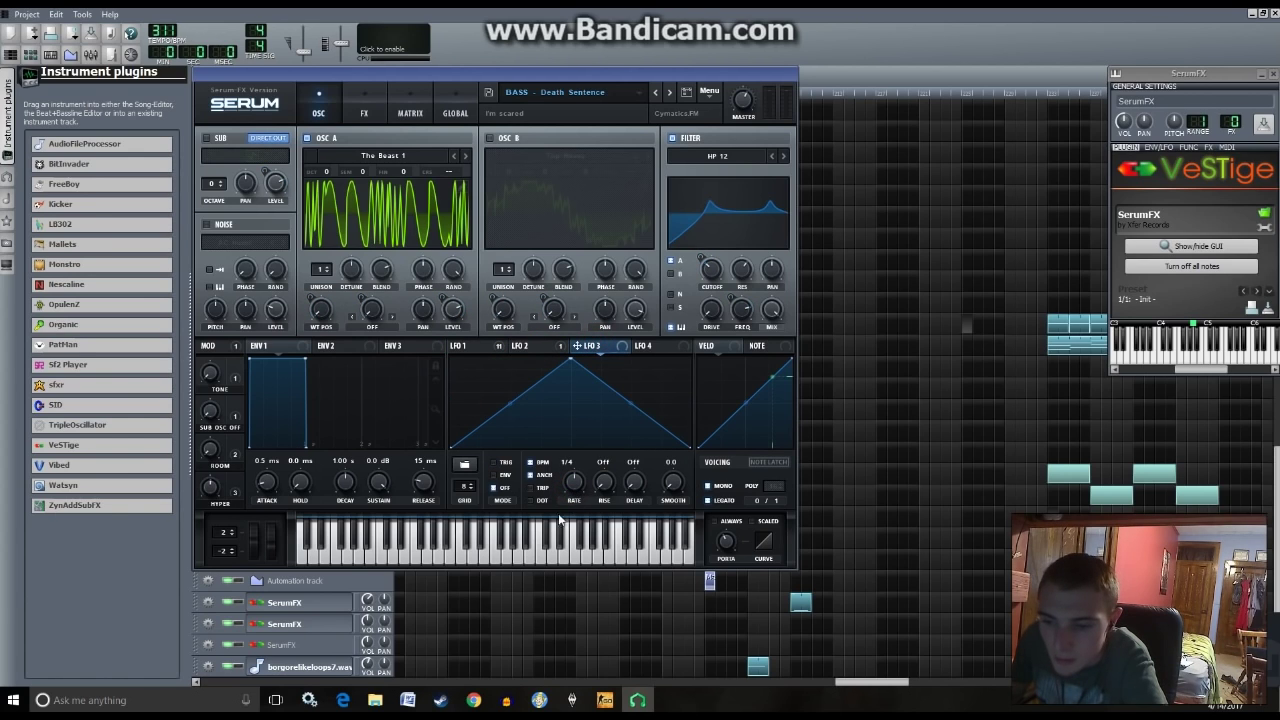
left_click(503, 541)
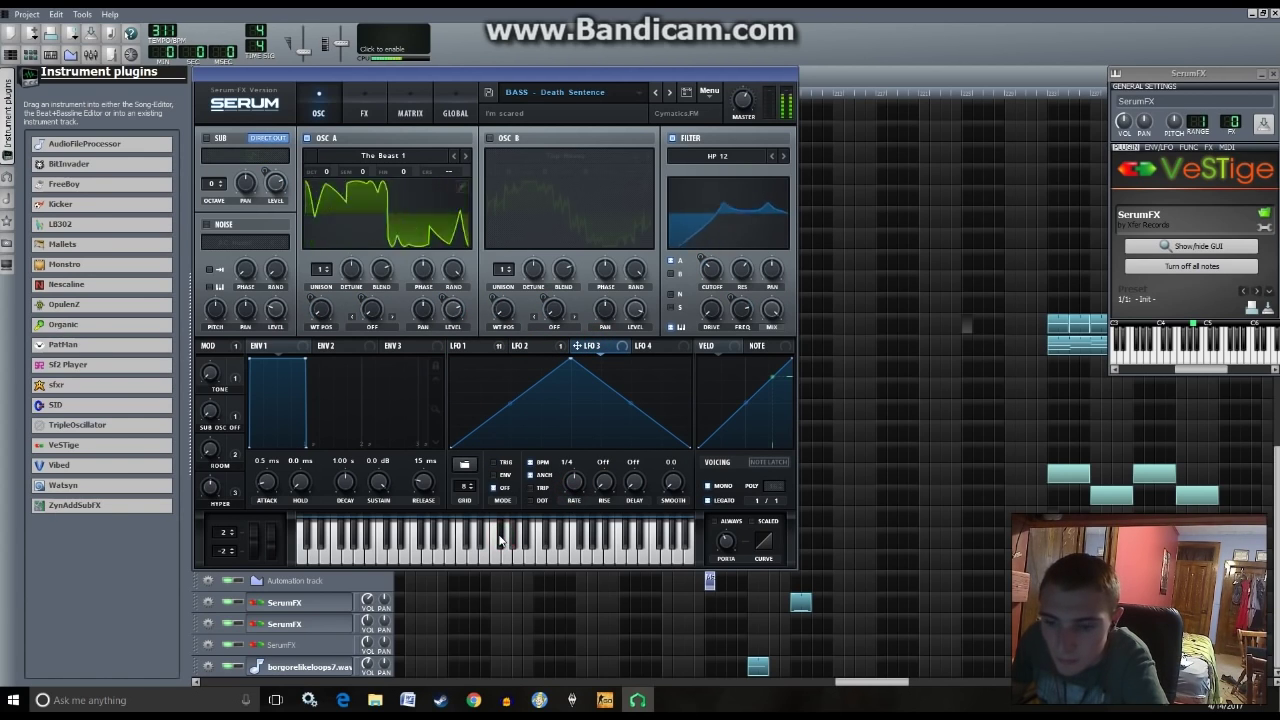
mouse_move(324, 310)
left_mouse_down()
mouse_move(385, 305)
mouse_move(312, 299)
left_mouse_up()
left_click(497, 346)
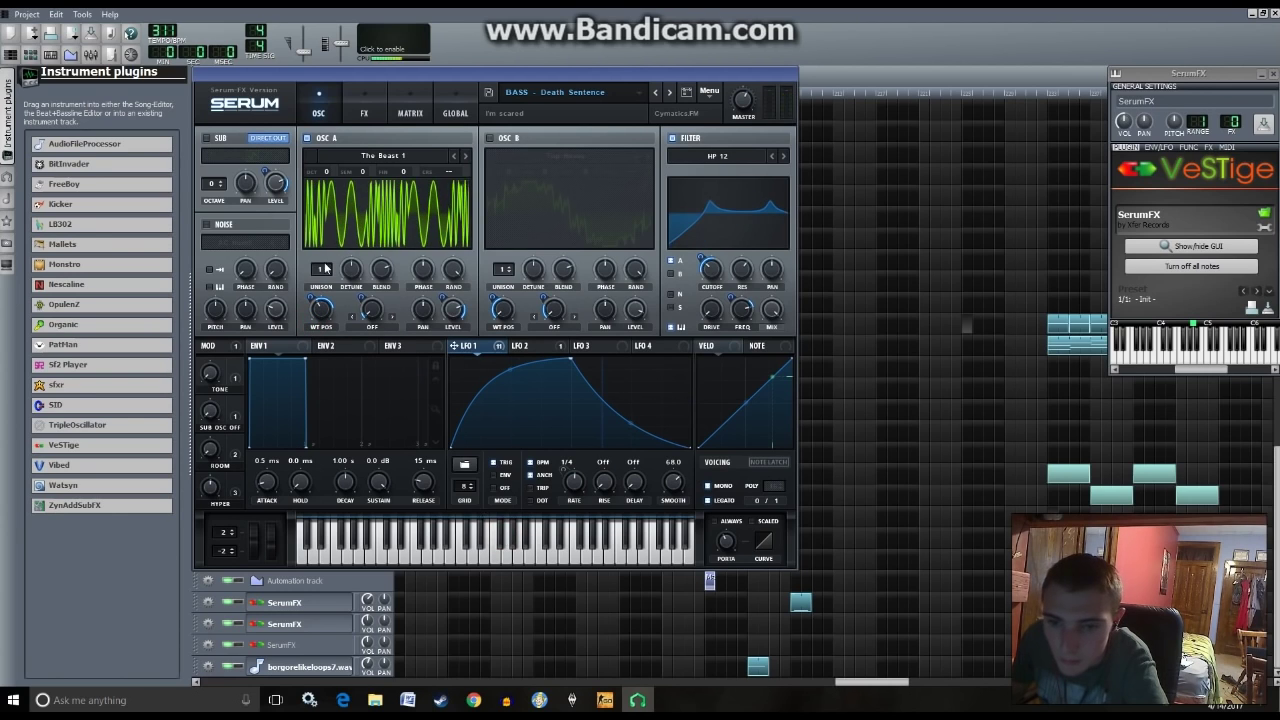
left_click(494, 532)
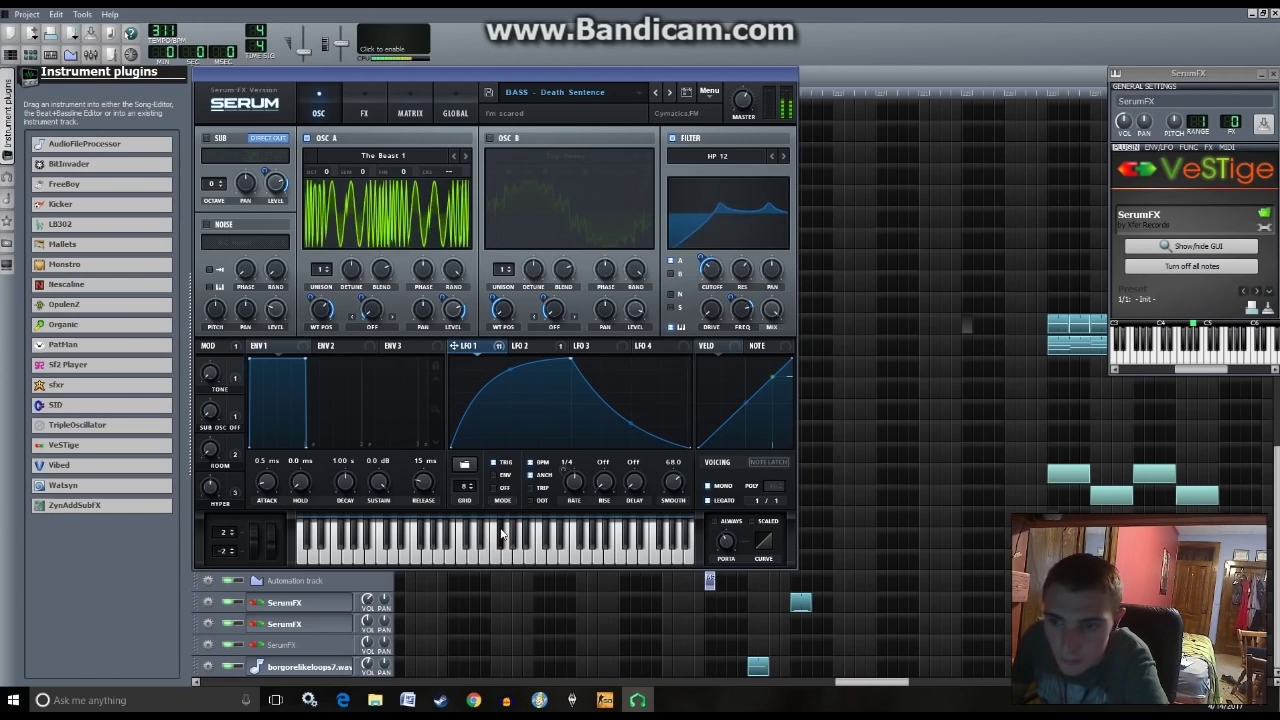
- Play the second drop section and create a pattern with a single one-bar note on the Death Sentence SerumFX track
left_click(811, 97)
key("space")
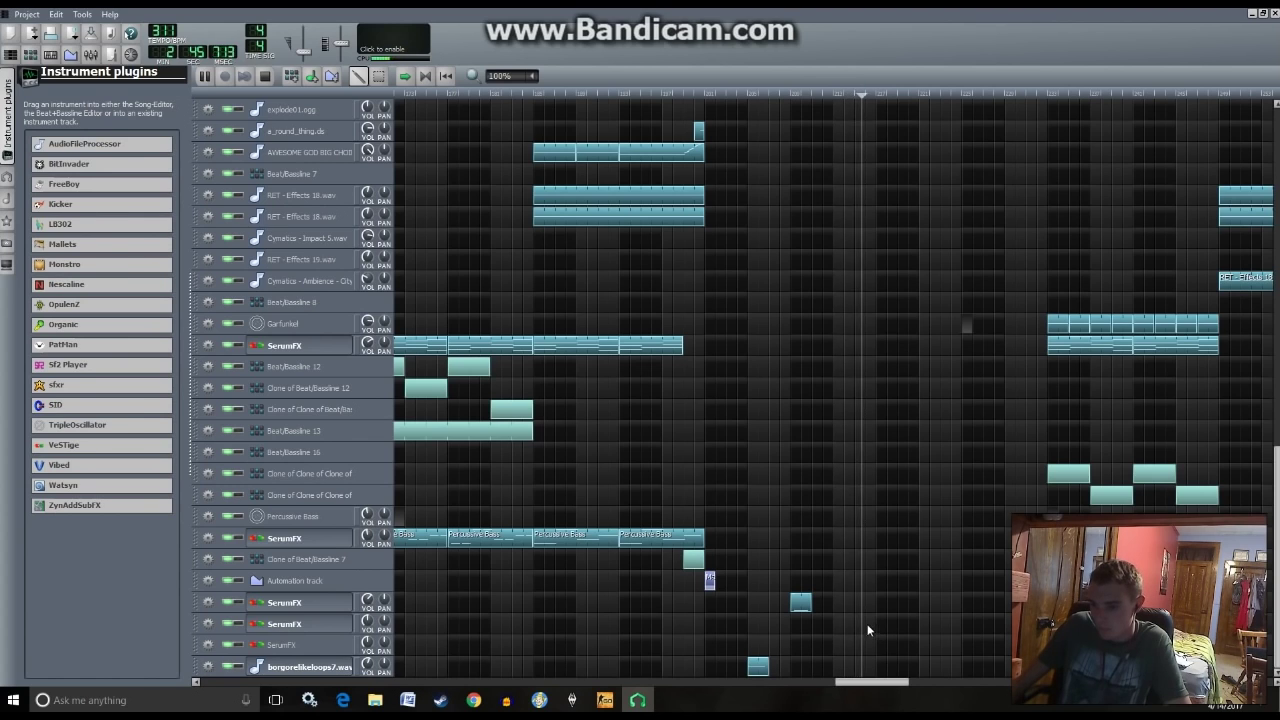
key("F7")
left_click(237, 280)
left_click_drag(245, 280, 252, 376)
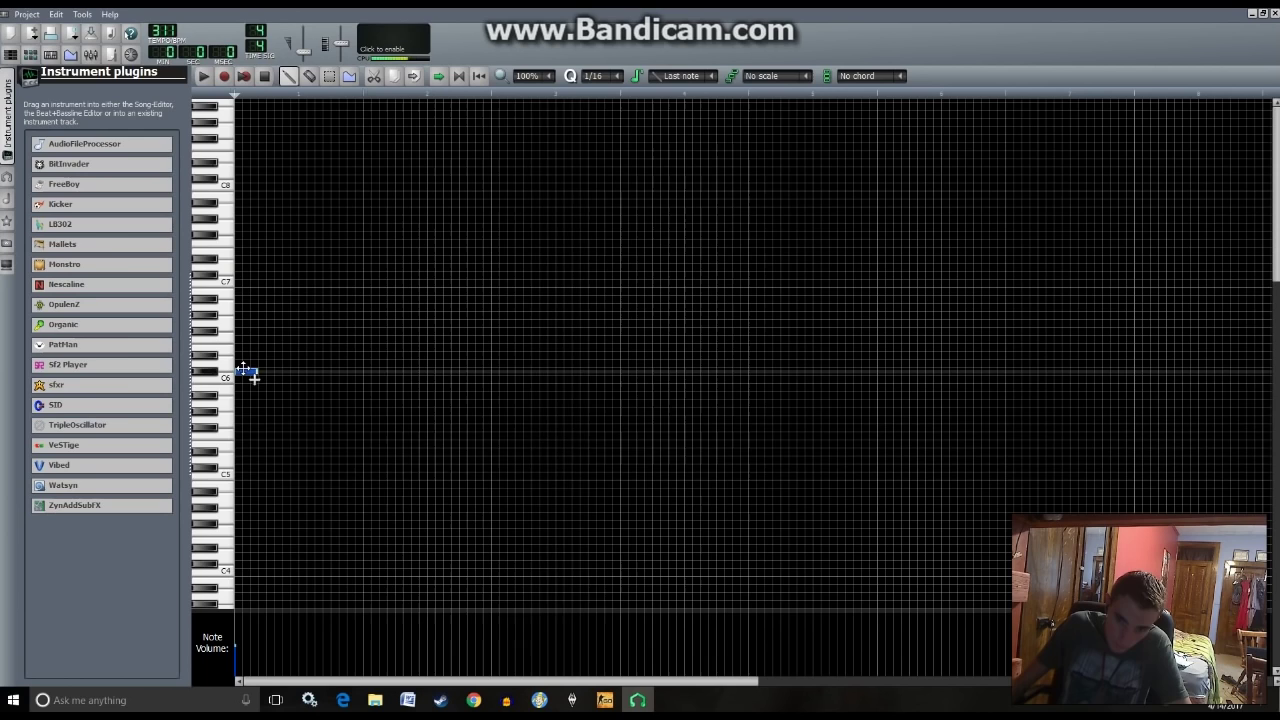
left_click(245, 428)
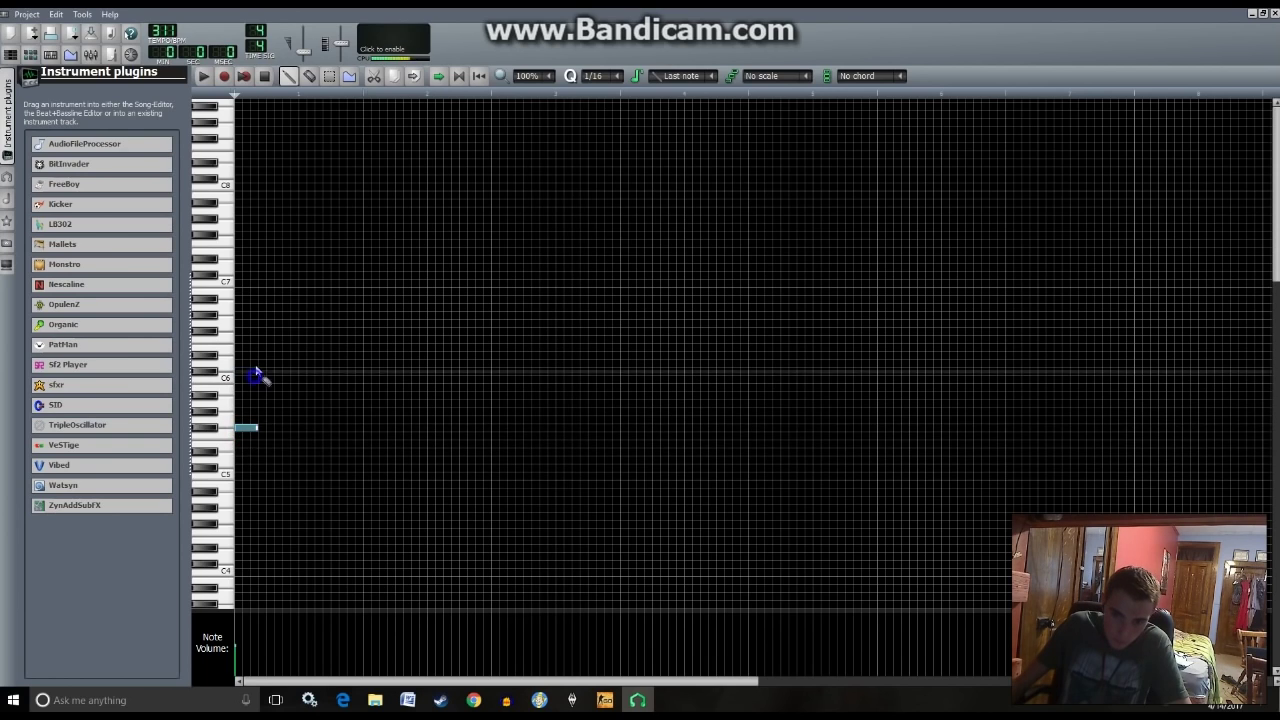
left_click_drag(257, 428, 362, 428)
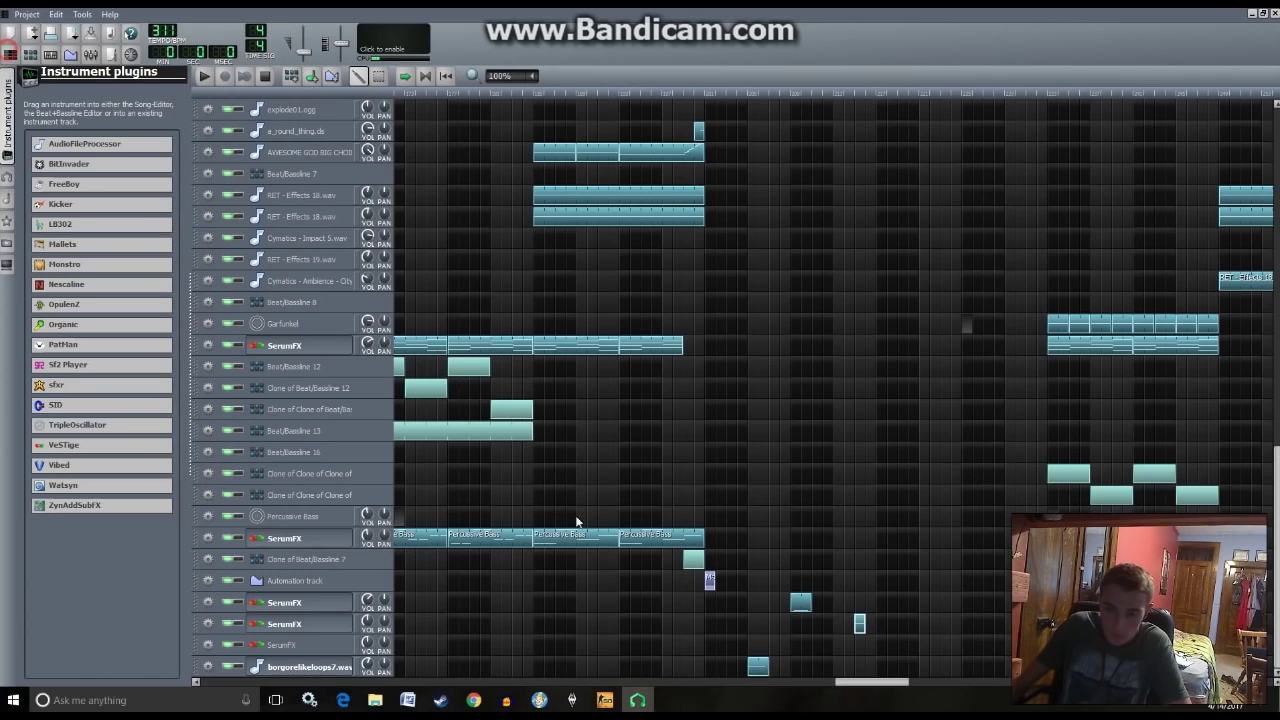
left_click(10, 54)
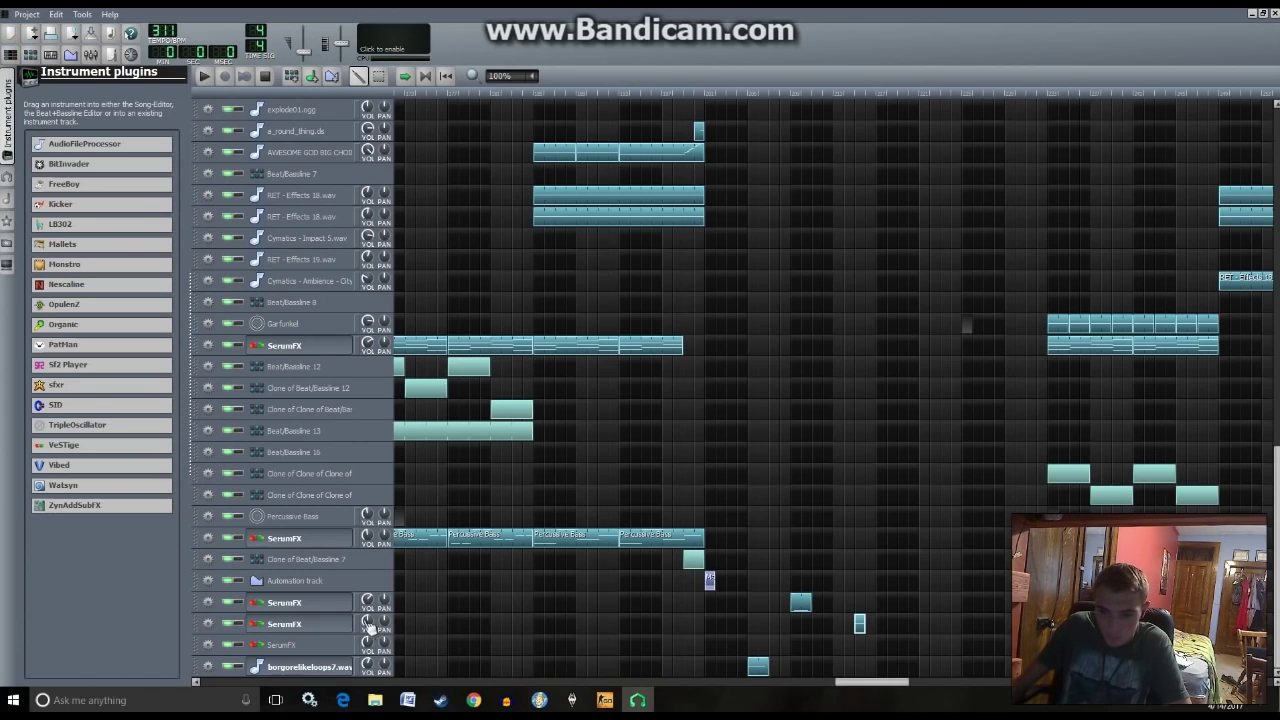
- Play the drop across the new Death Sentence pattern and lower its note by a semitone
left_click(300, 624)
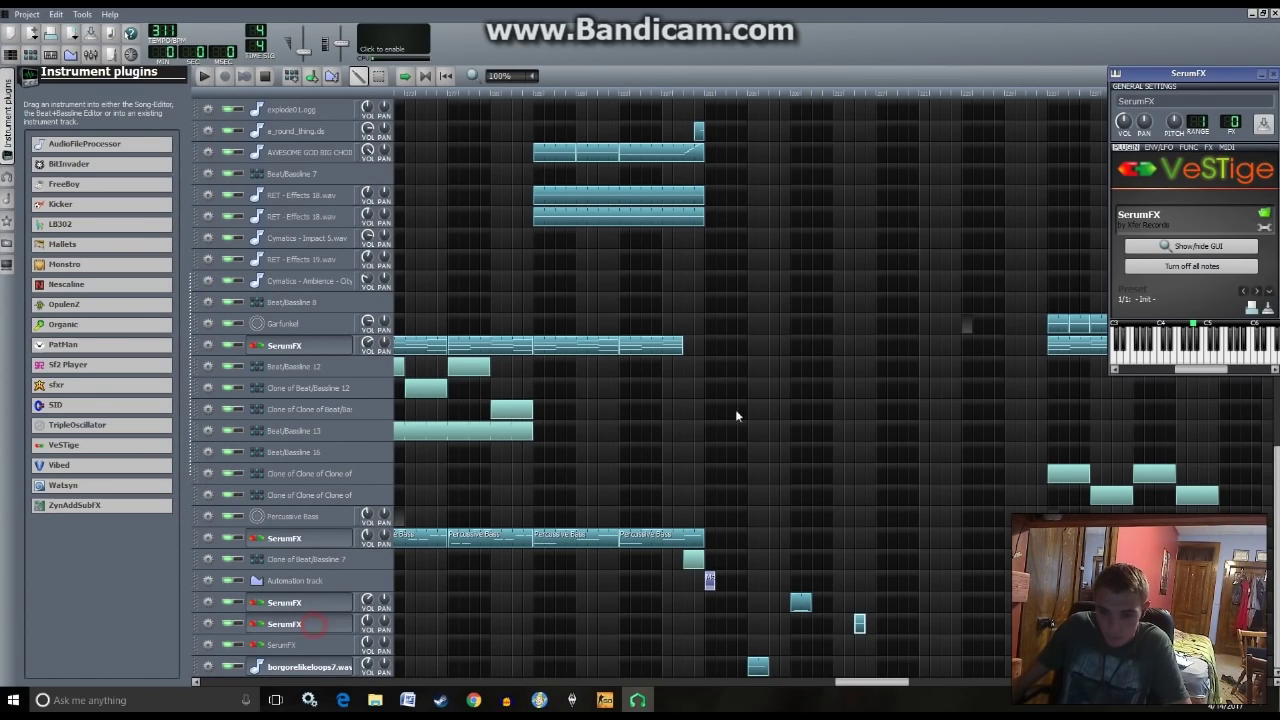
left_click(1191, 247)
left_click(838, 97)
left_click_drag(838, 97, 846, 110)
key("space")
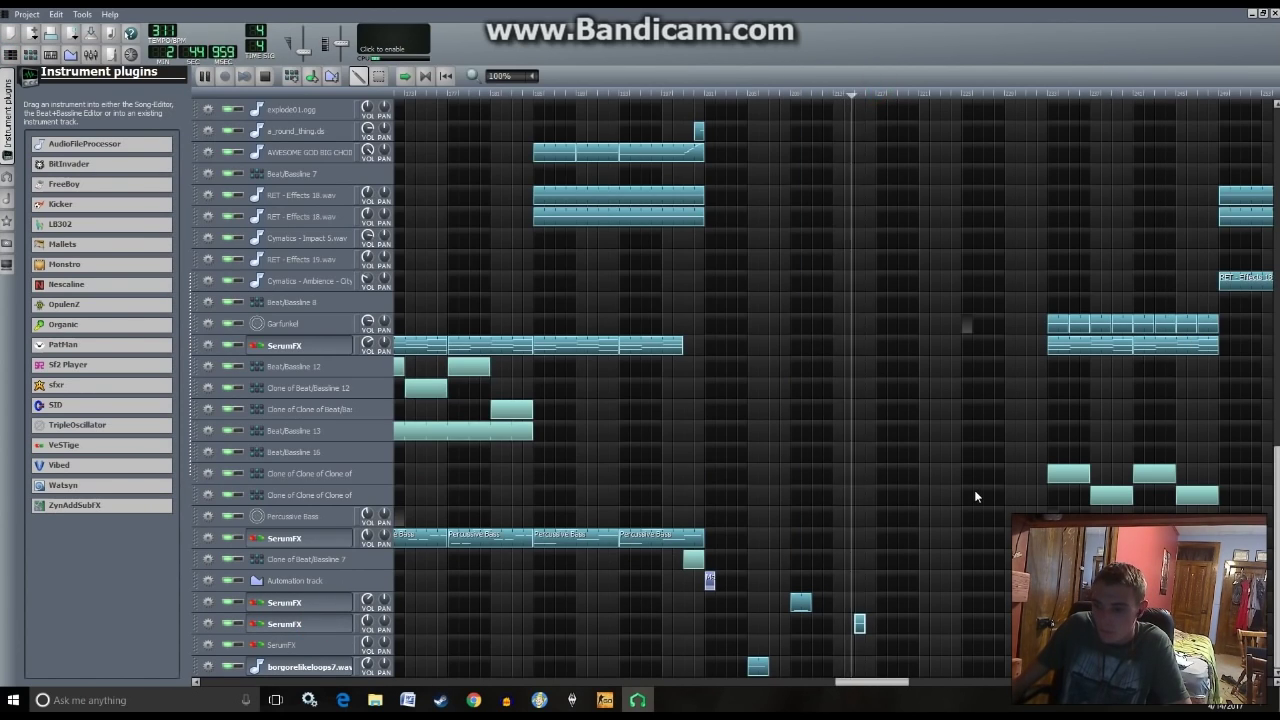
double_click(859, 625)
left_click(246, 354)
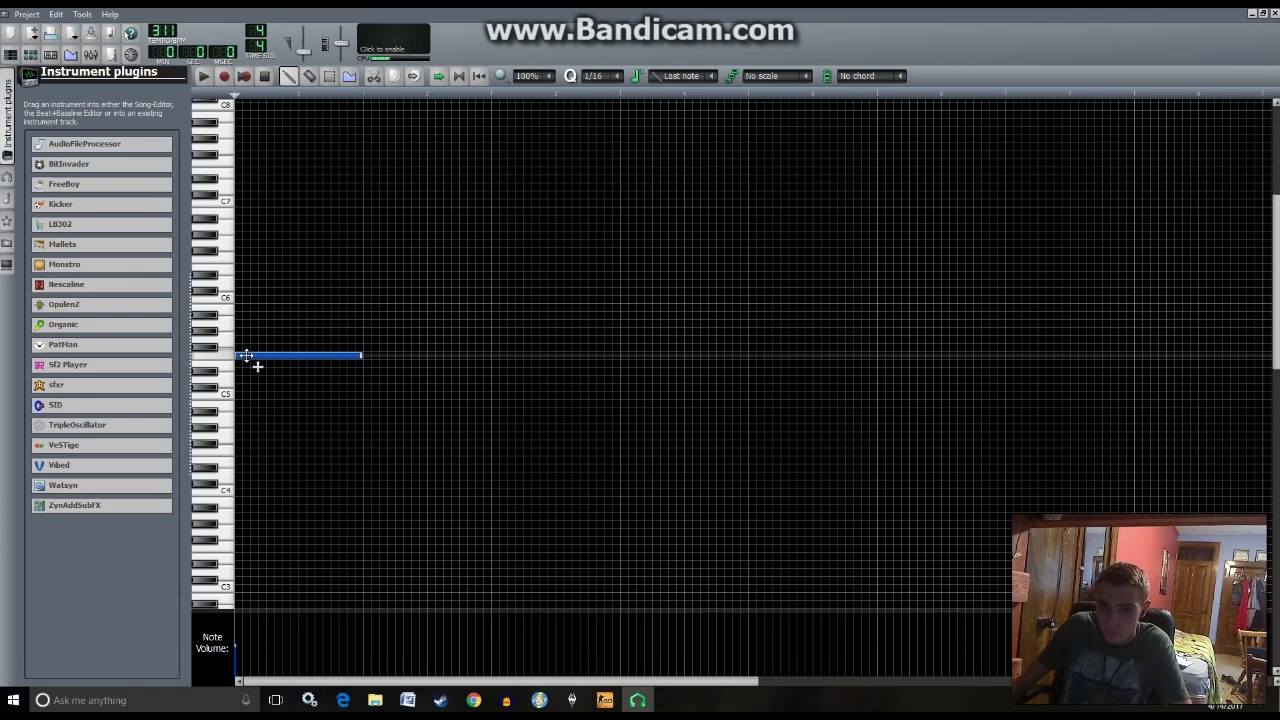
left_click(10, 54)
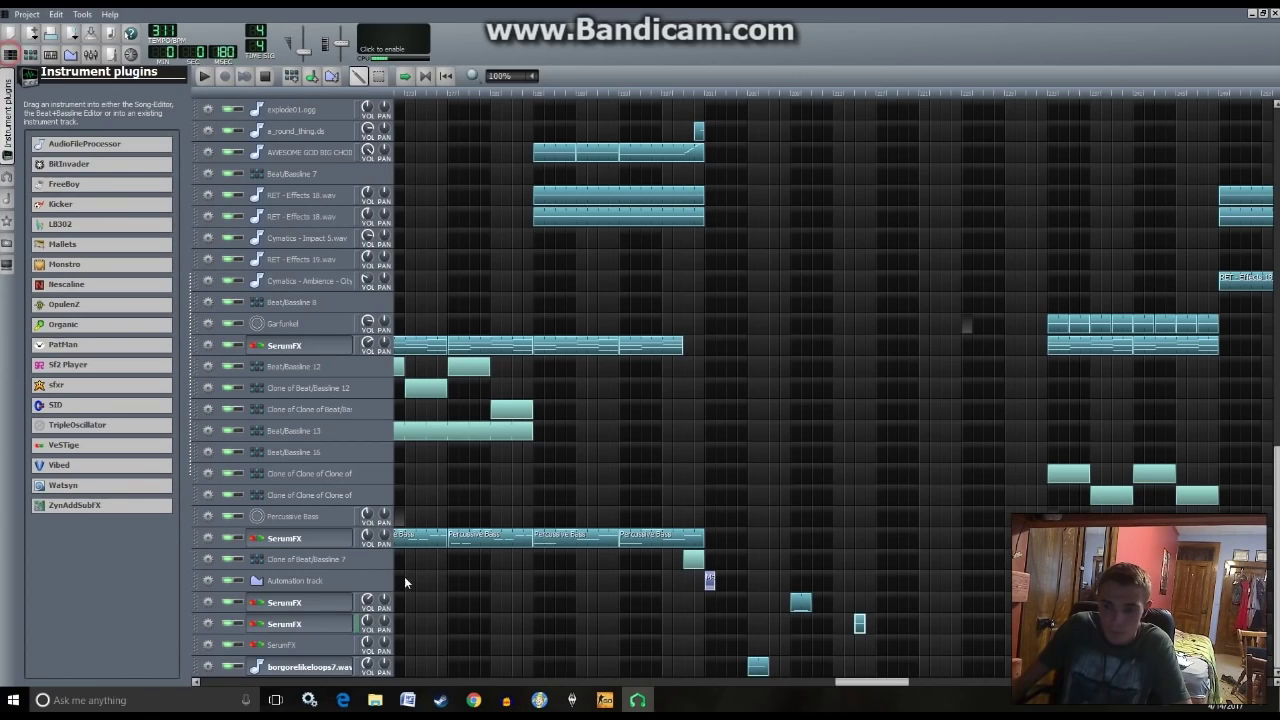
- Reopen the Serum synth of the Death Sentence track and check its master volume
left_click(333, 622)
left_click(1192, 246)
mouse_move(743, 104)
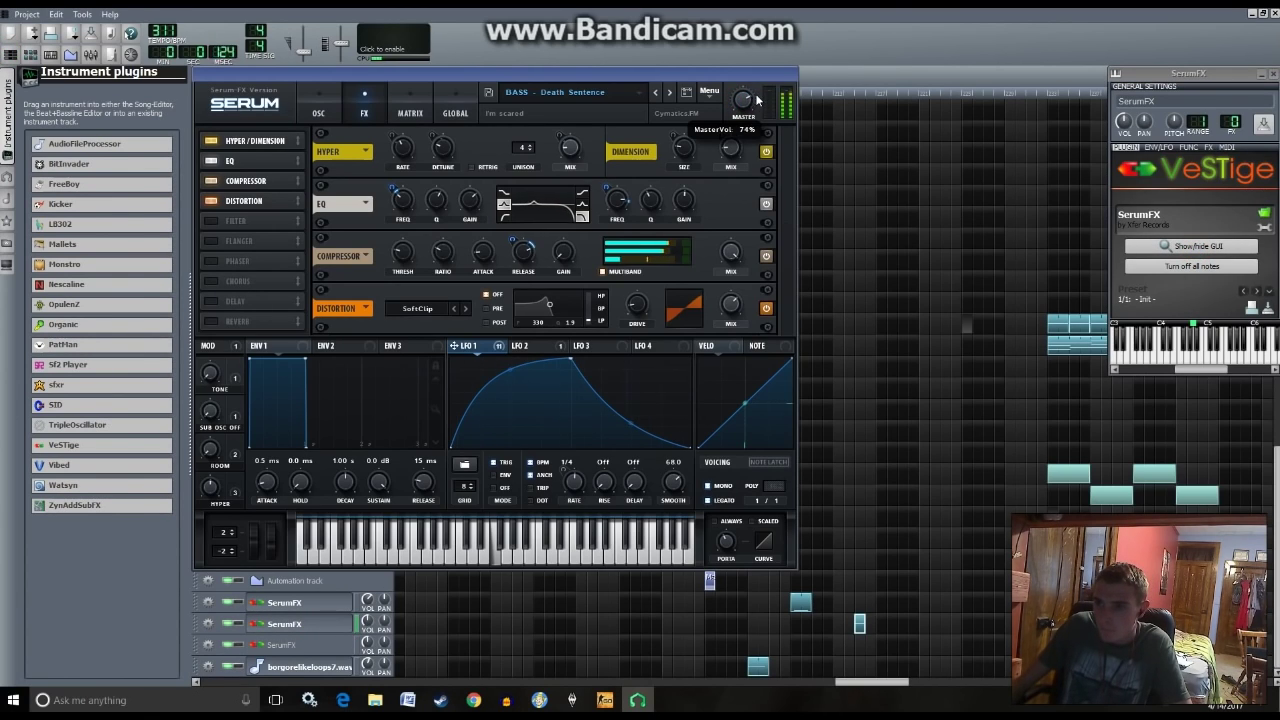
- Play the drop from its start, raise the Death Sentence SerumFX track's volume to about 111%, and replay from just before its pattern
left_click(830, 94)
left_click_drag(830, 96, 701, 99)
key("space")
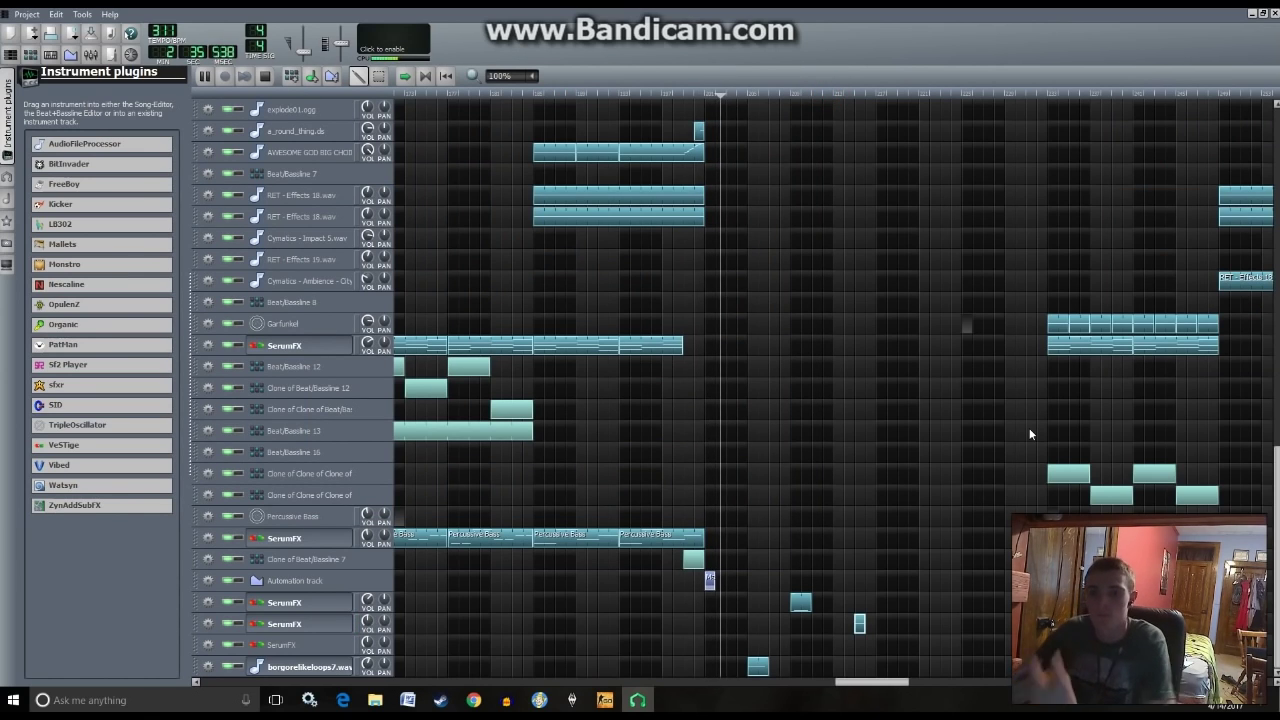
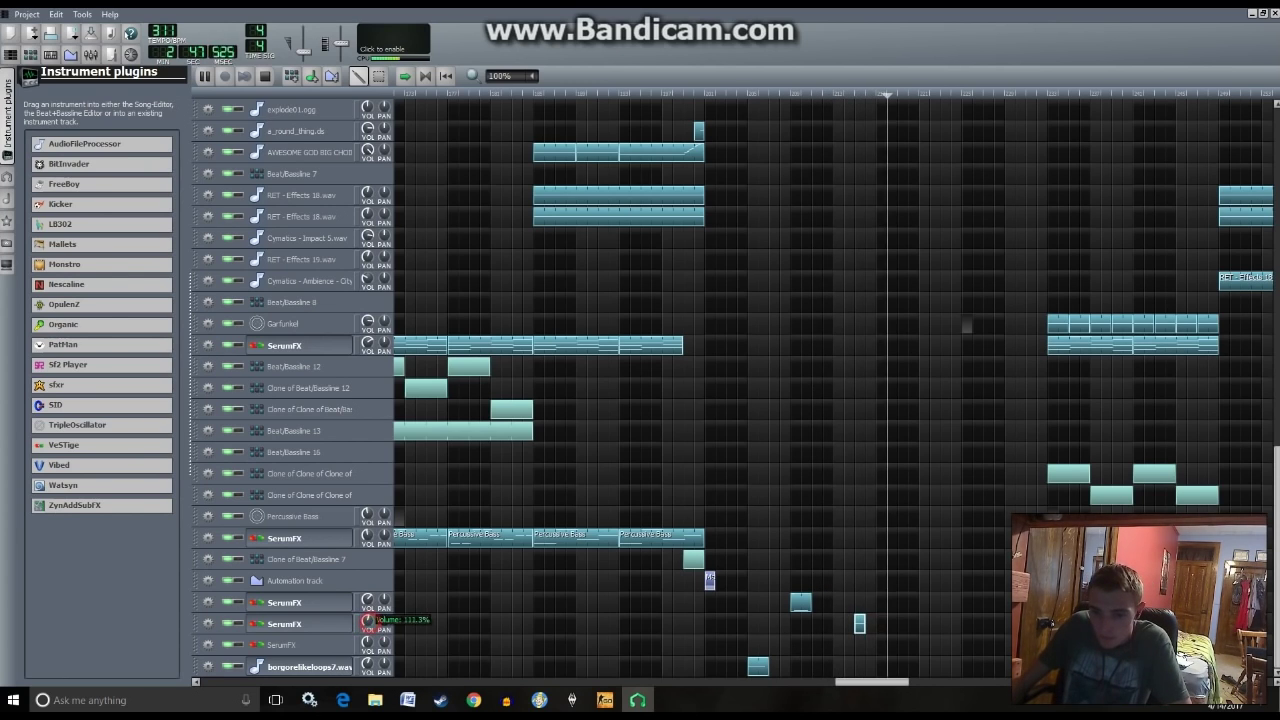
left_click(837, 93)
key("space")
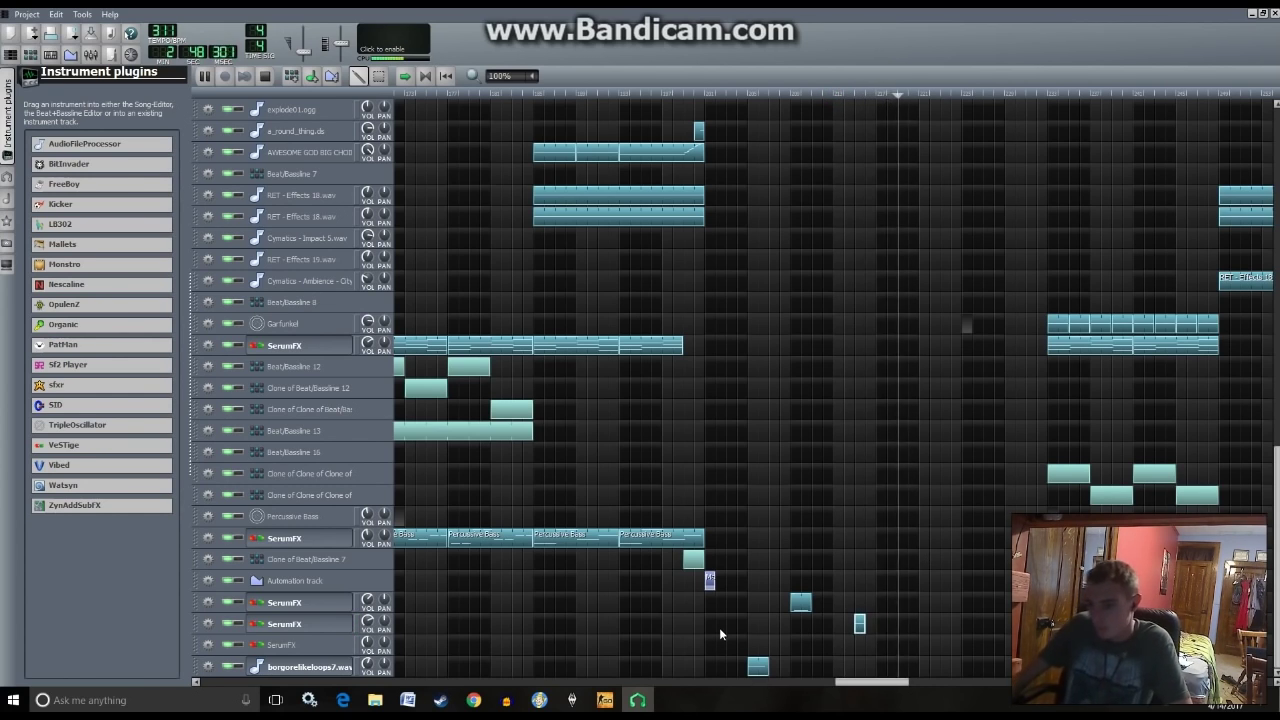
- Copy the borgorelikeloops7.wav pattern into the gap after the Death Sentence pattern, and stop playback
left_click_drag(757, 667, 923, 665)
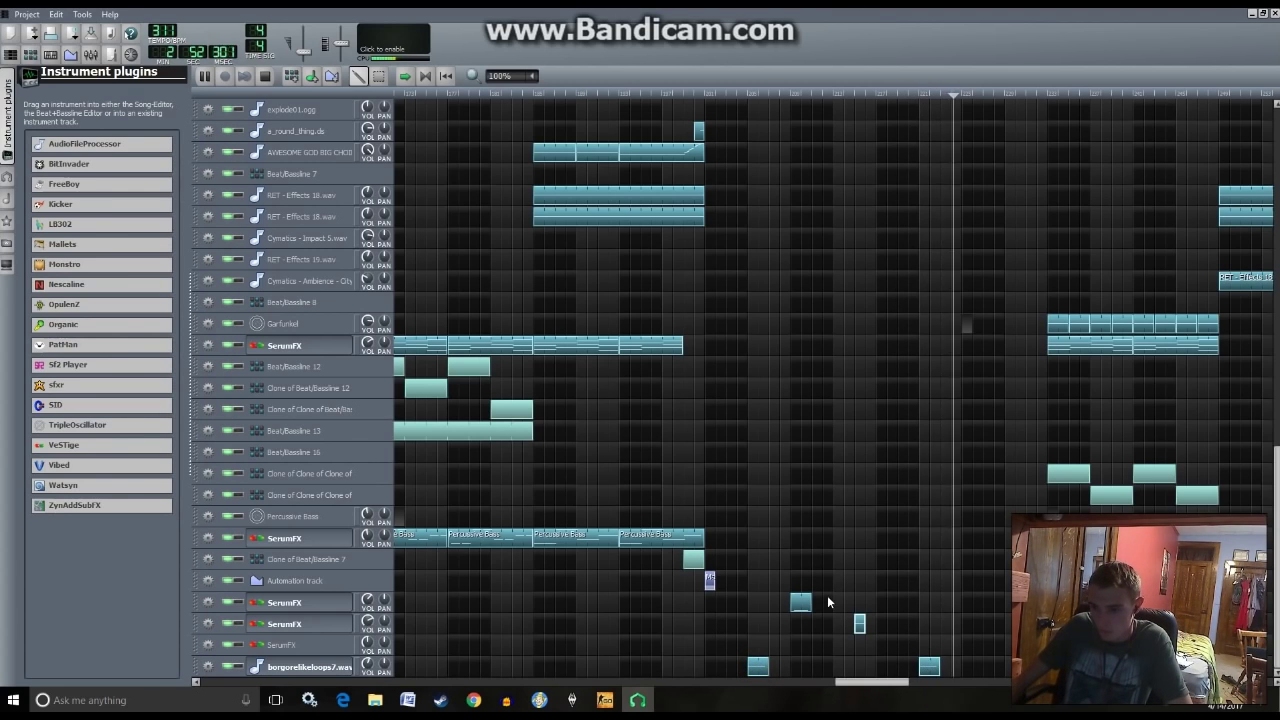
key("space")
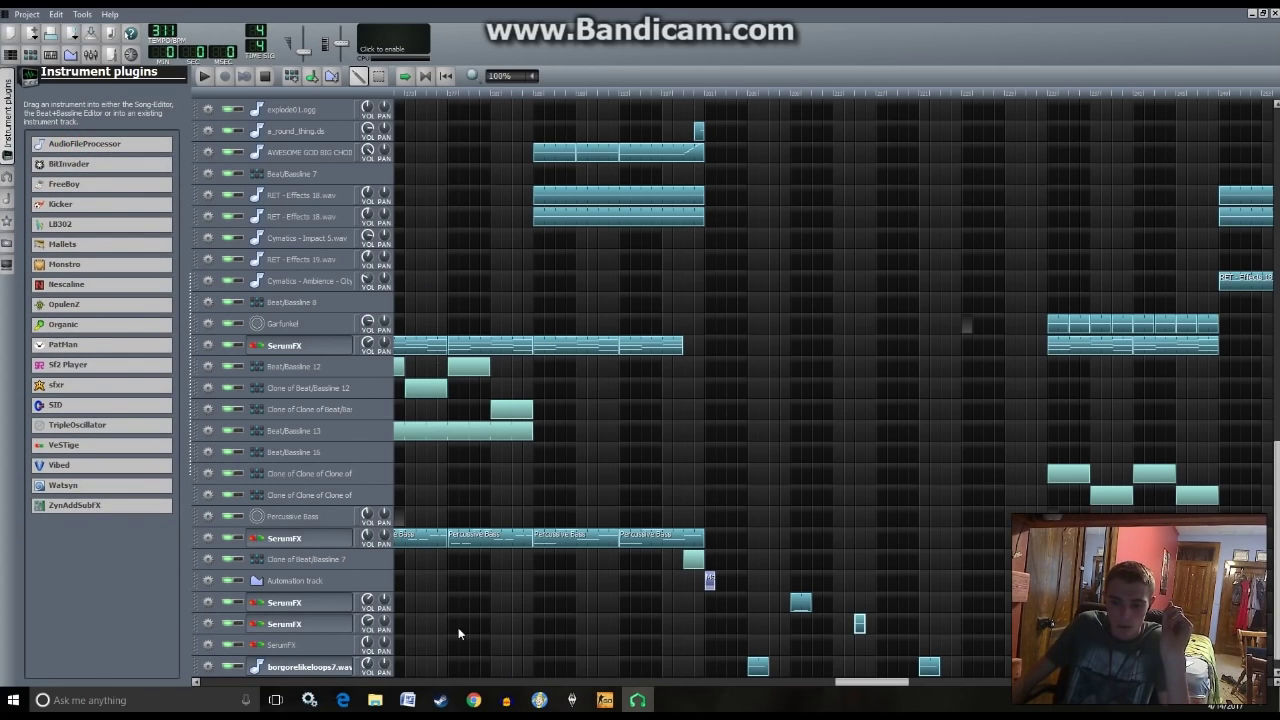
- Add an AudioFileProcessor track below the borgorelikeloops7.wav track and browse the AAA COMPLETE DAW PACKAGE folder for a sample
left_click_drag(458, 634, 460, 640)
left_click(1270, 206)
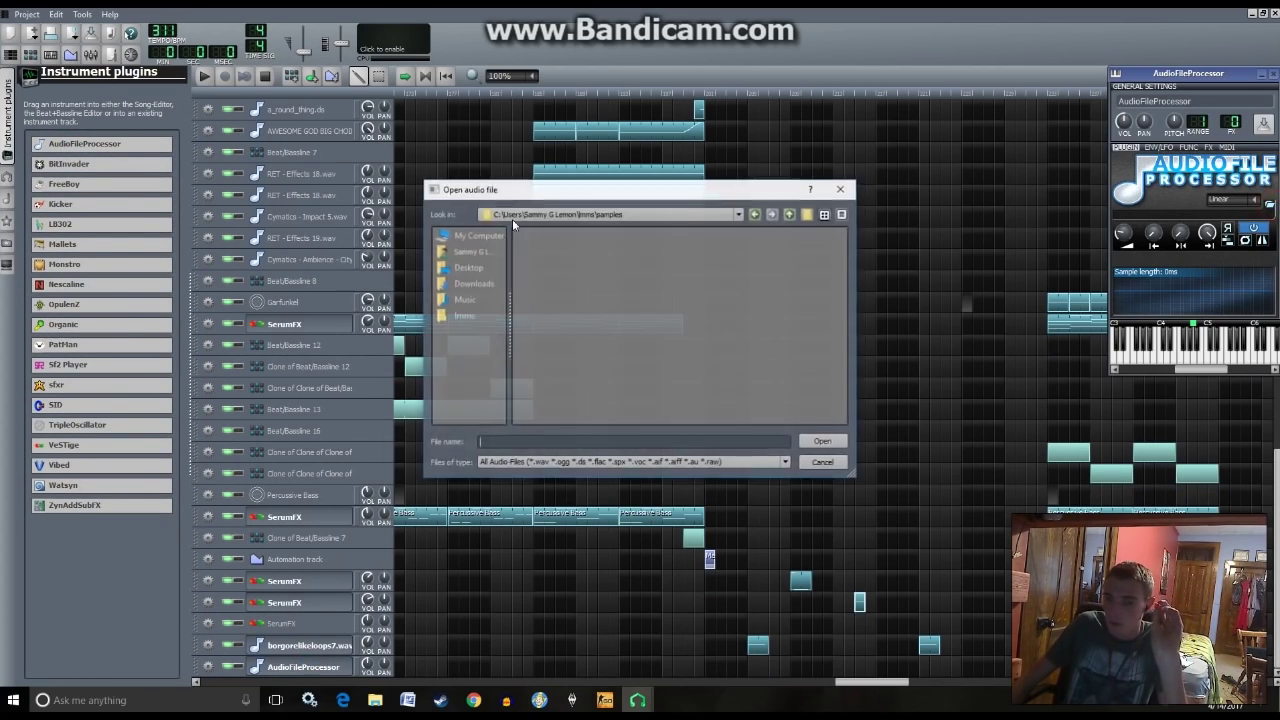
double_click(534, 264)
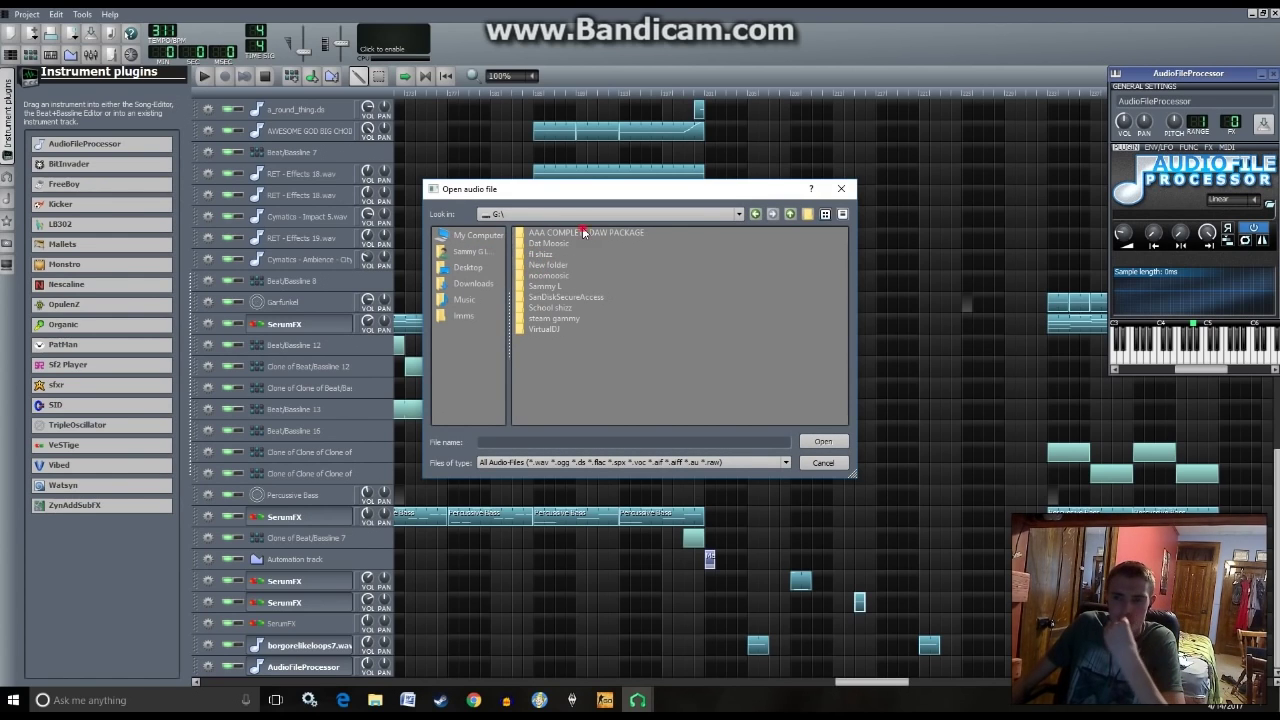
double_click(584, 232)
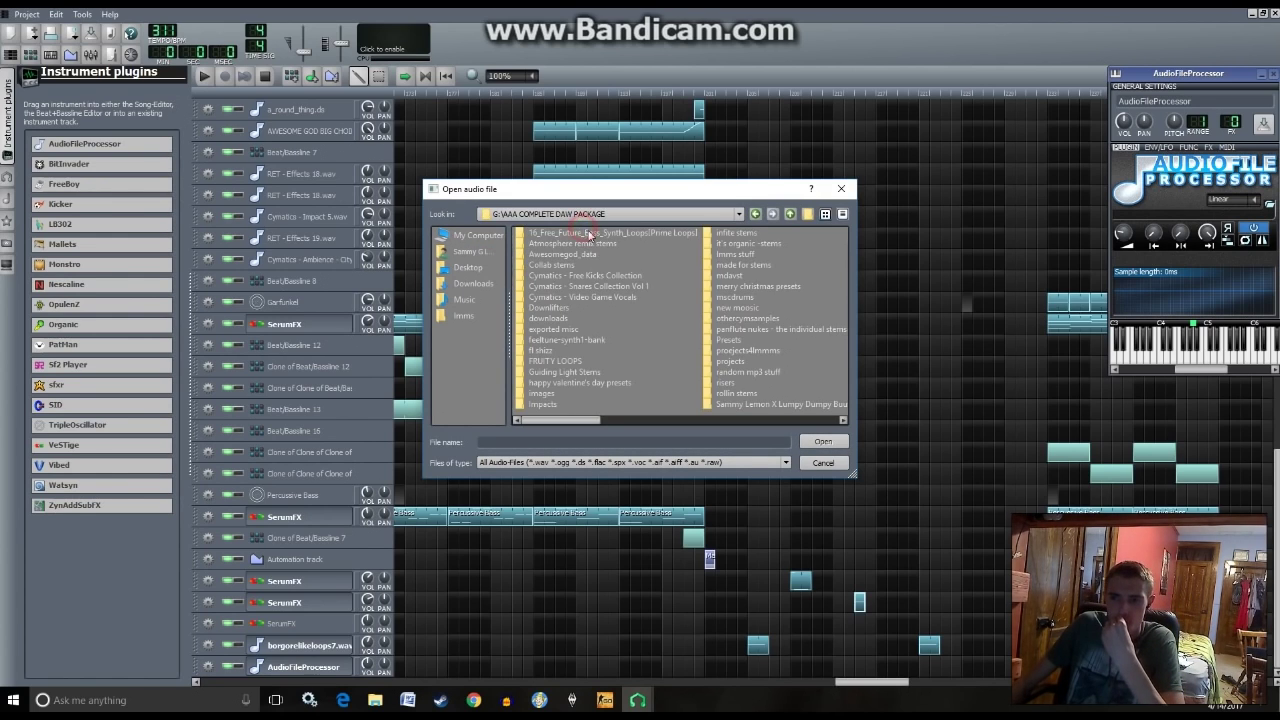
left_click(845, 193)
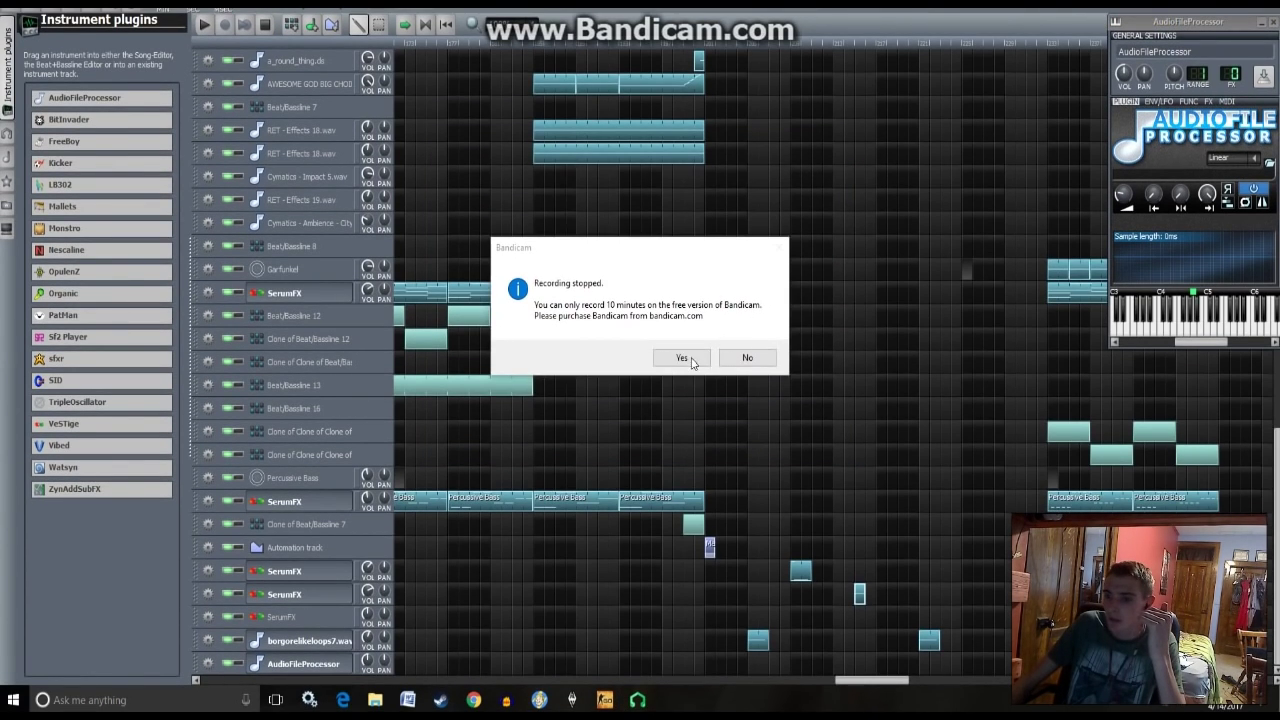
left_click(686, 359)
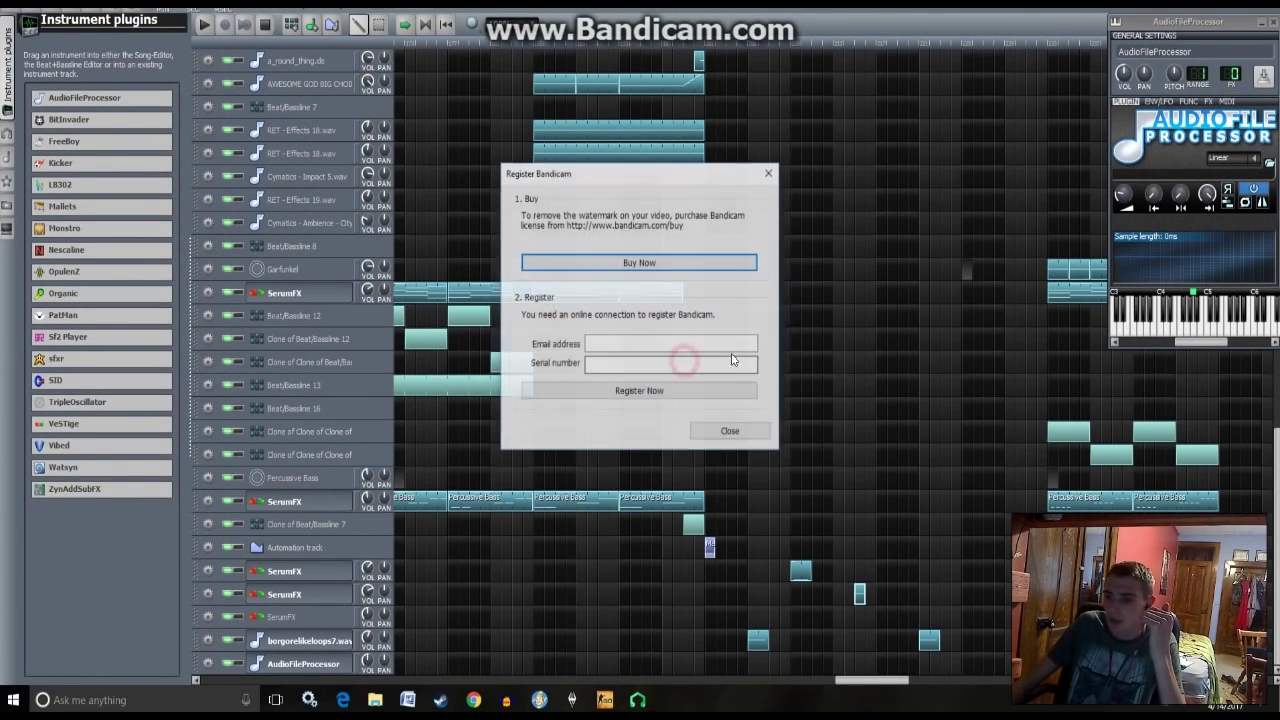
left_click(766, 171)
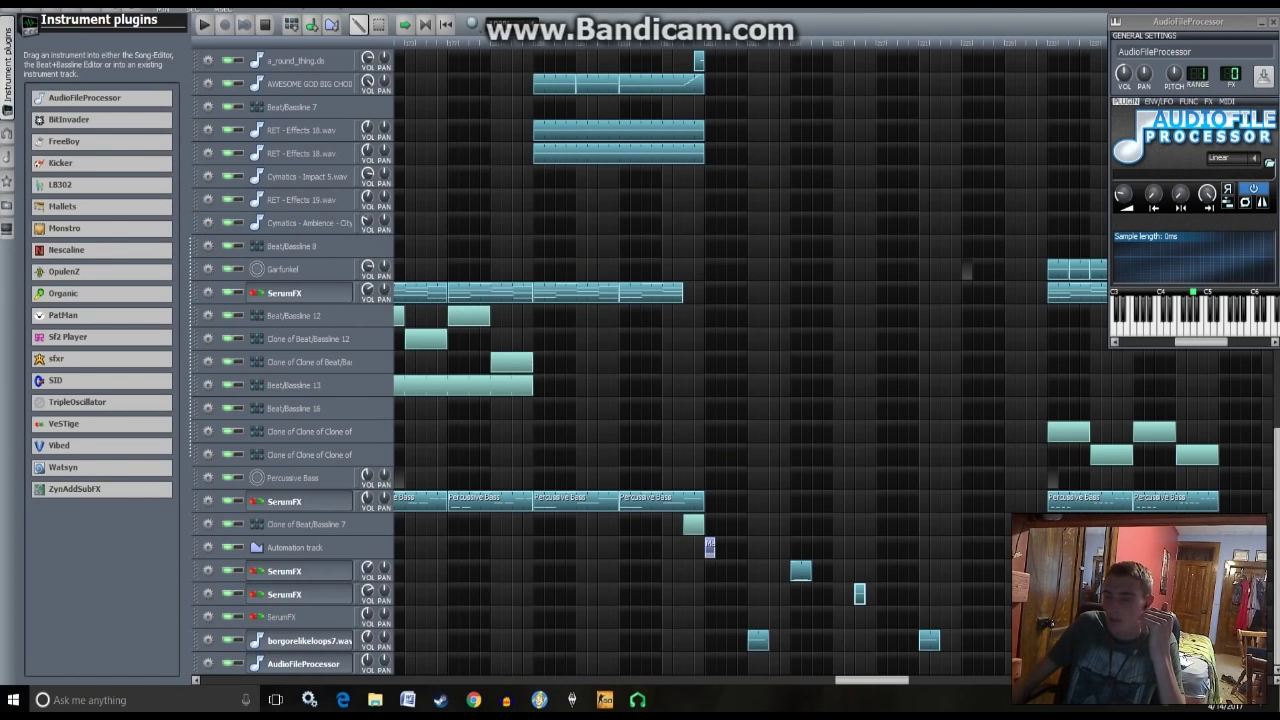
- Leave the project window for File Explorer and launch a second LMMS instance from the LMMS folder
left_click(1229, 10)
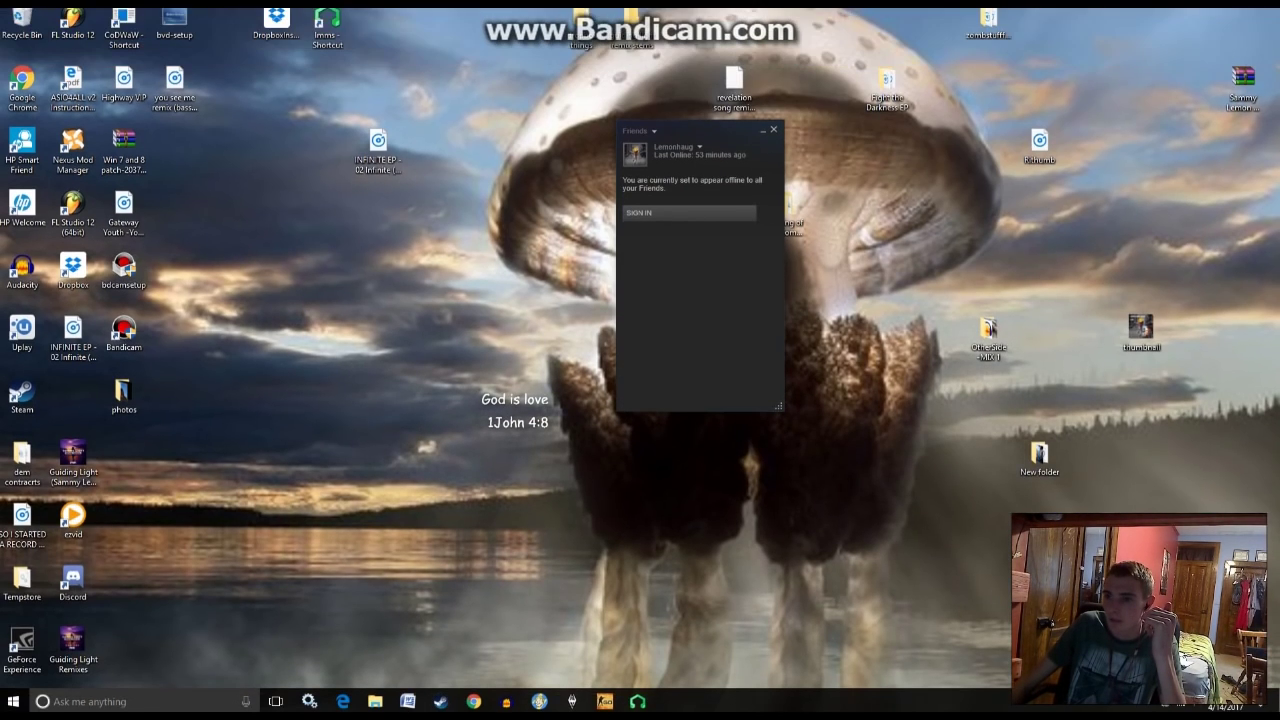
left_click(762, 76)
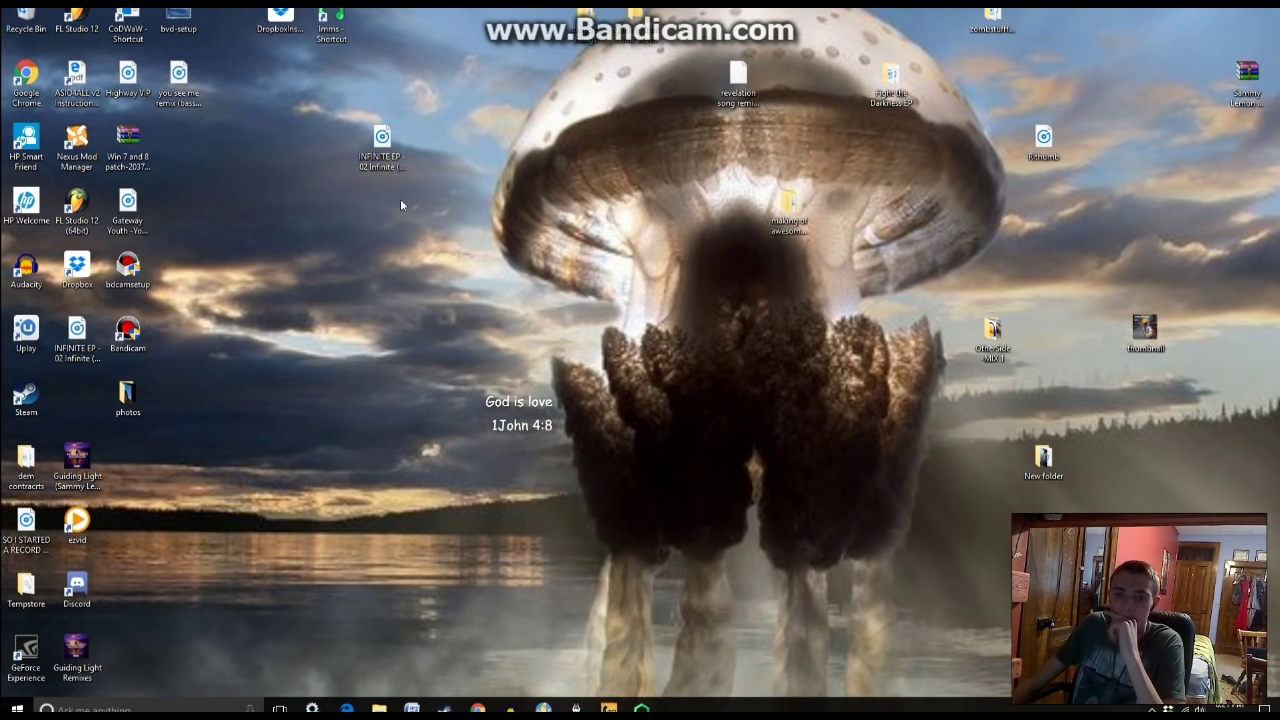
left_click(379, 709)
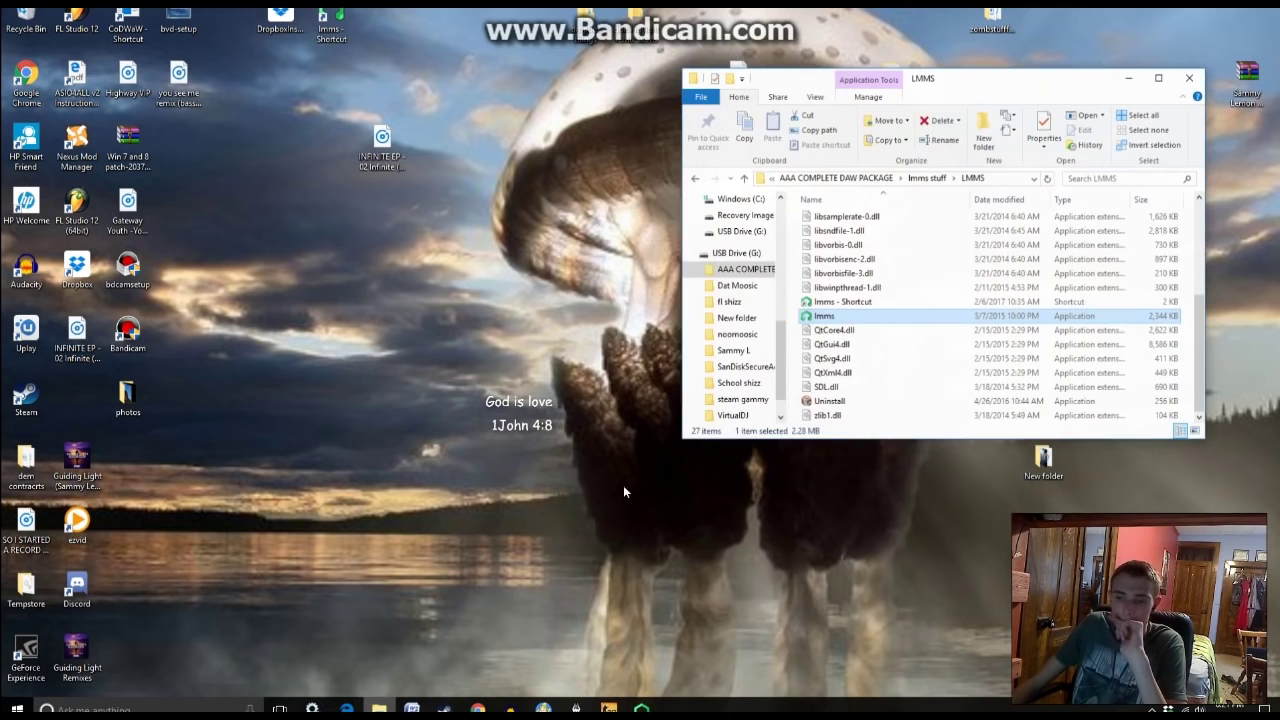
double_click(813, 316)
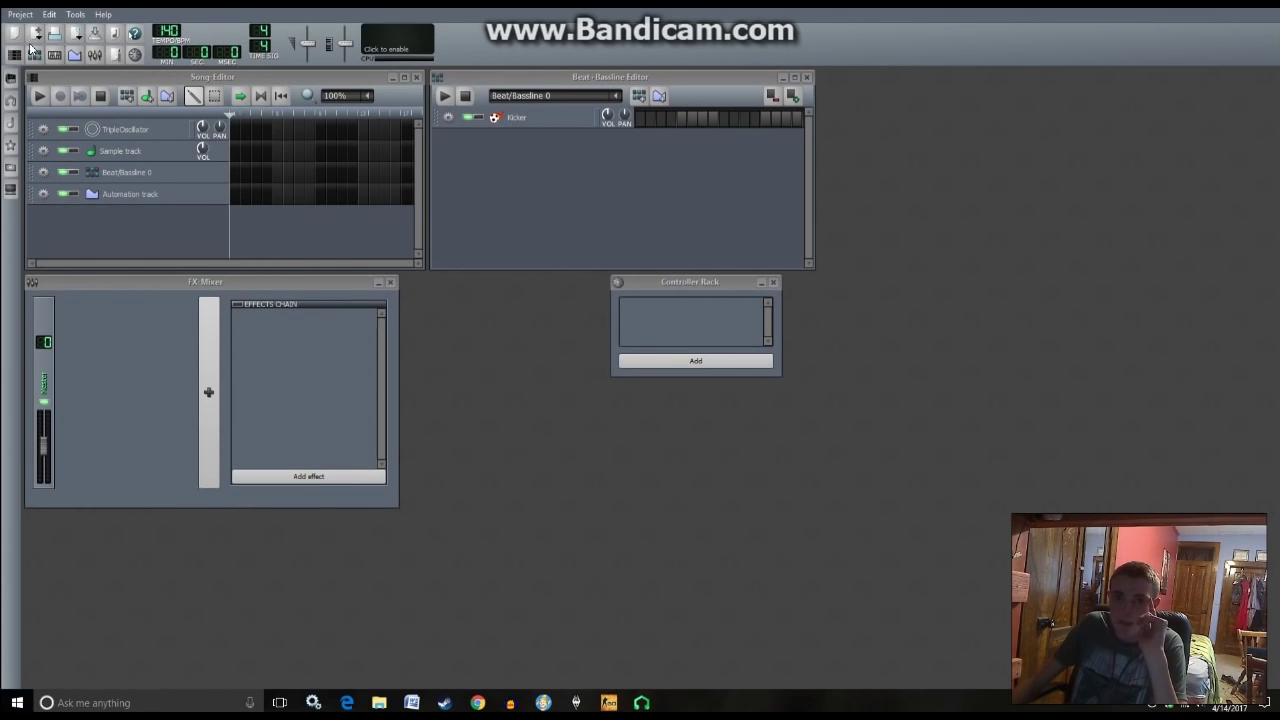
- Open the AWESOME GOD-01.mmpz project in the second LMMS instance
left_click(18, 14)
left_click(40, 50)
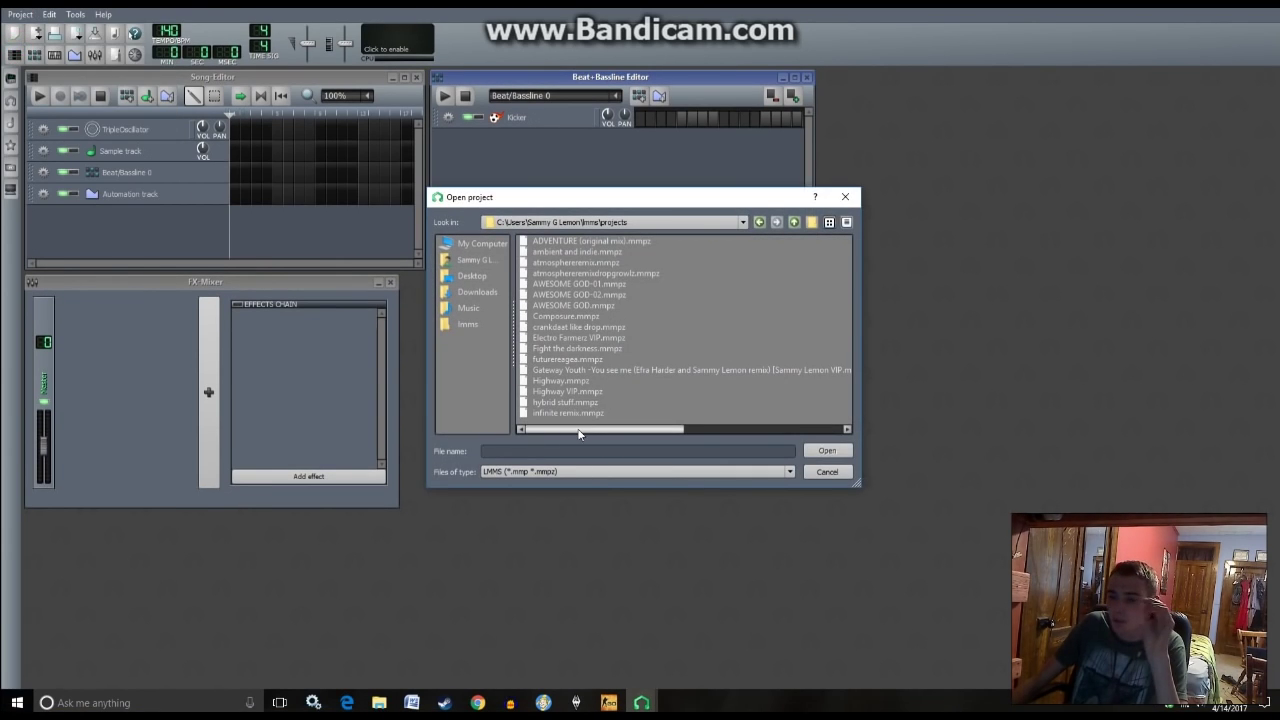
left_click(587, 294)
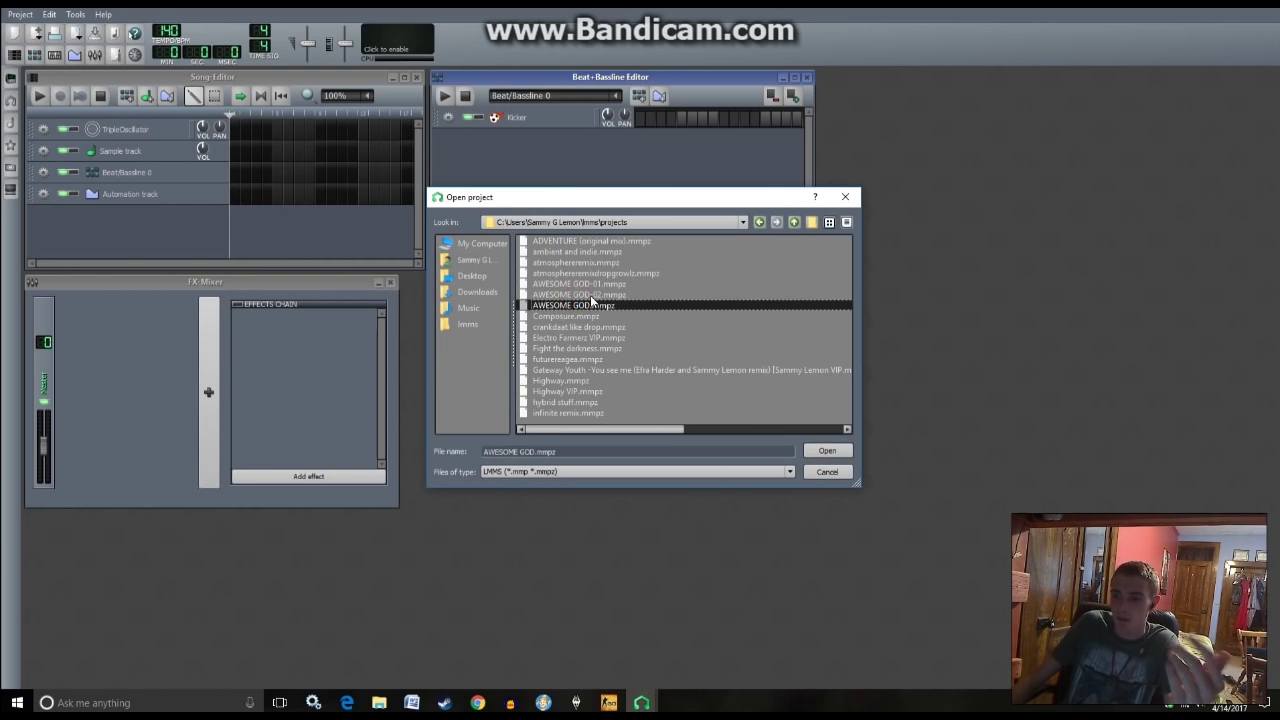
left_click(827, 451)
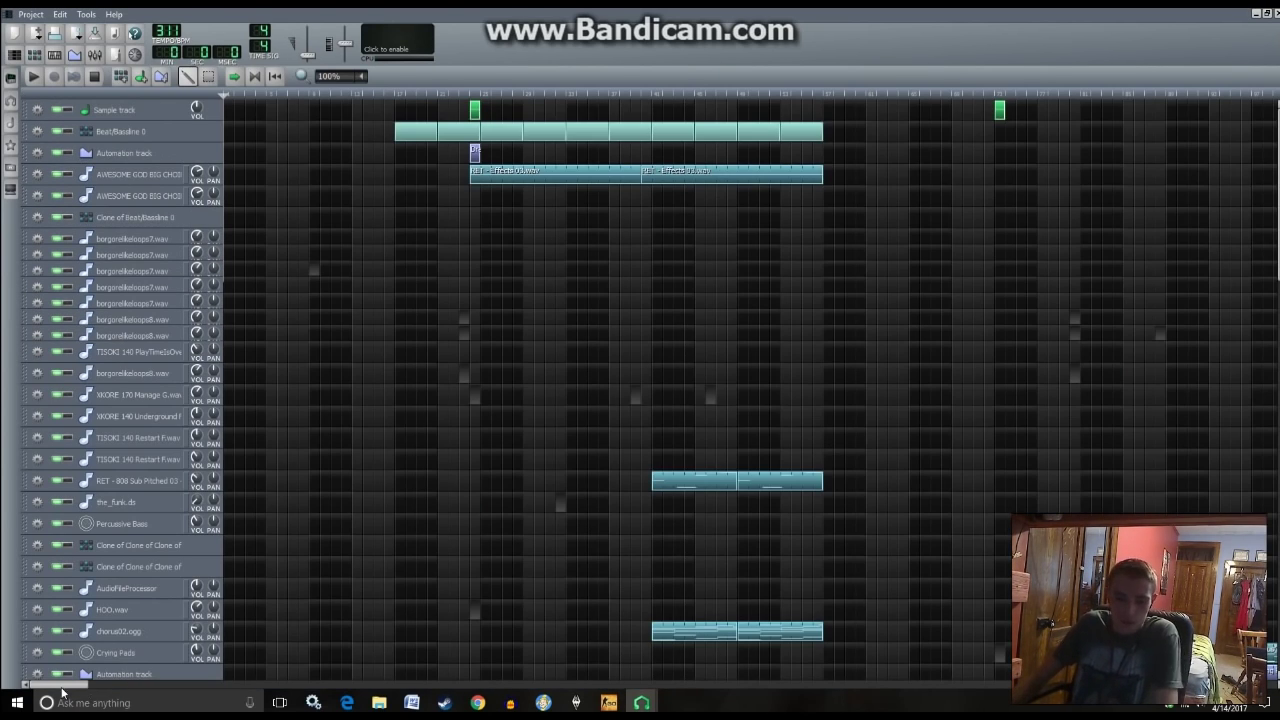
- Play the borgorelikeloops section and the earlier section with the TISOKI and XKORE samples to locate the wanted sound
left_click_drag(62, 686, 519, 434)
left_click(499, 94)
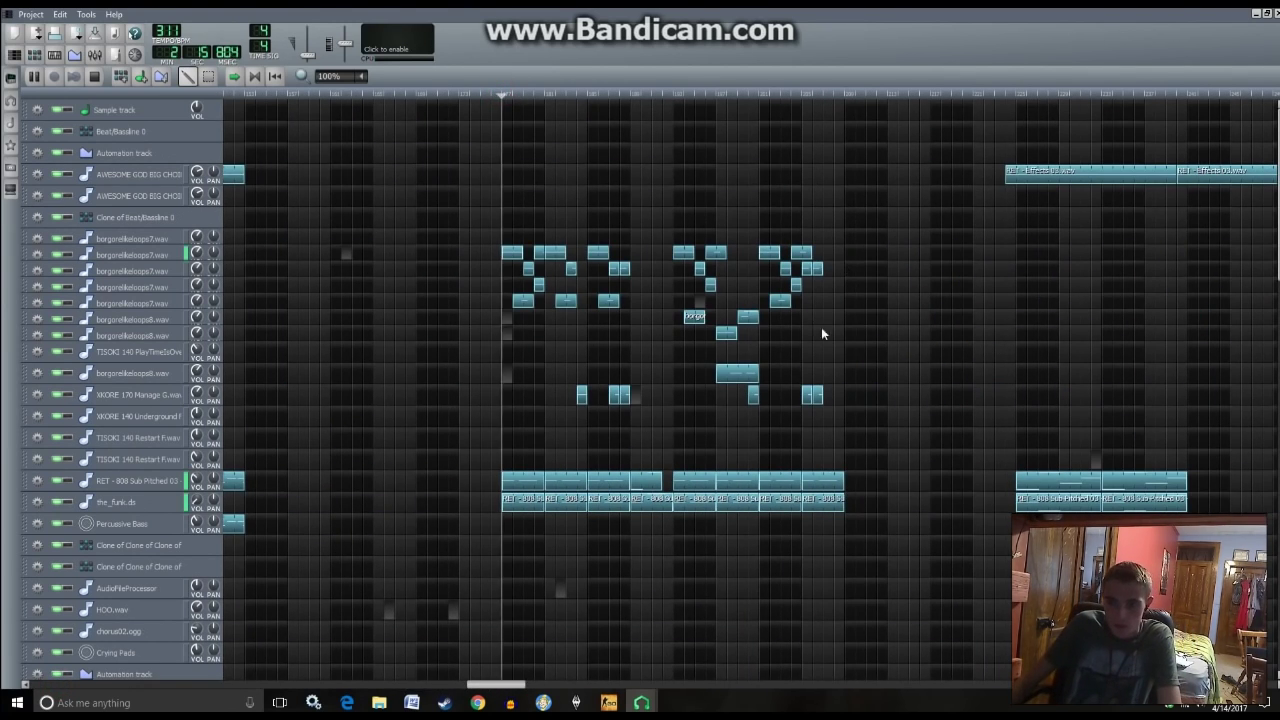
key("space")
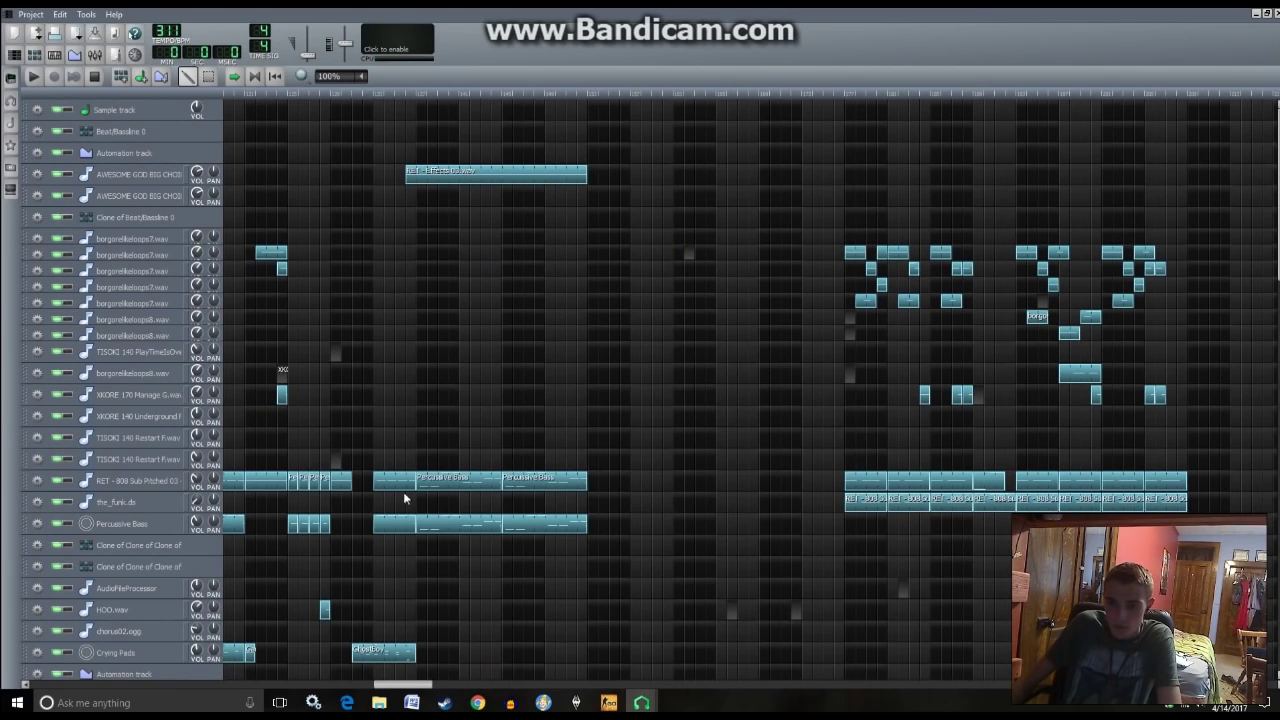
left_click_drag(410, 686, 340, 665)
left_click(324, 93)
key("space")
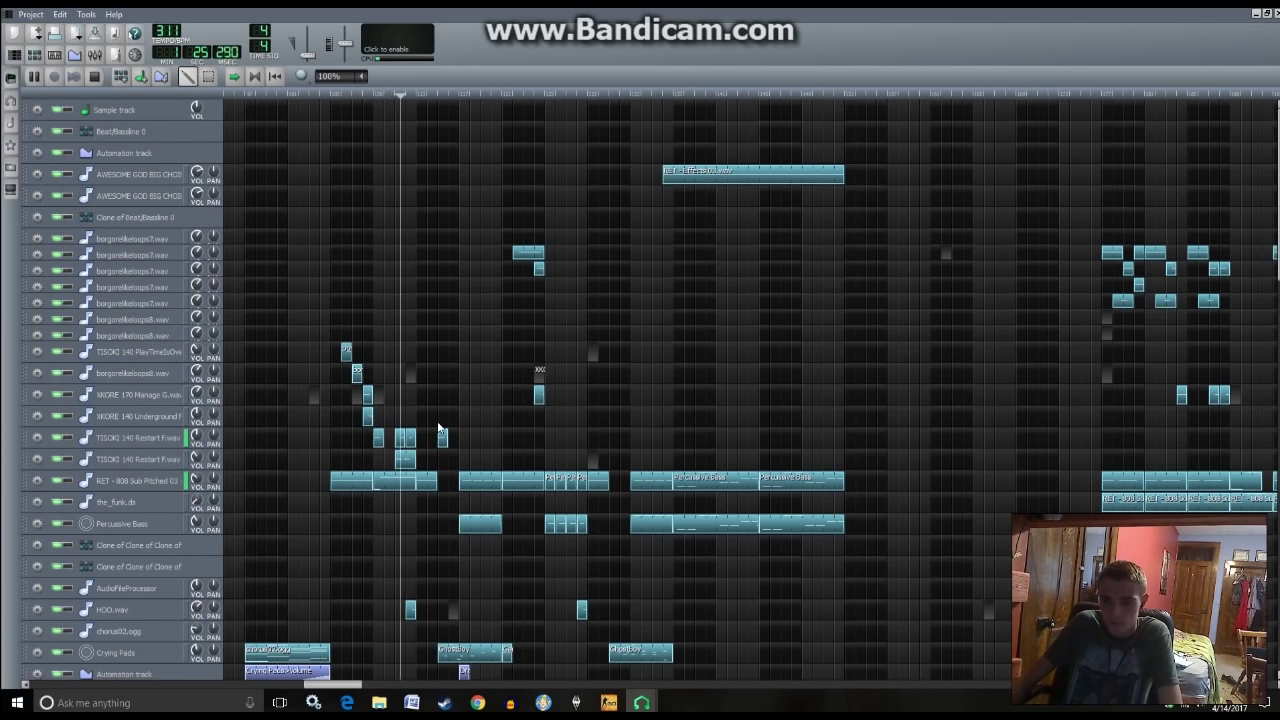
- Examine the TISOKI 140 Restart F.wav notes and its trimmed sample in AudioFileProcessor
double_click(405, 458)
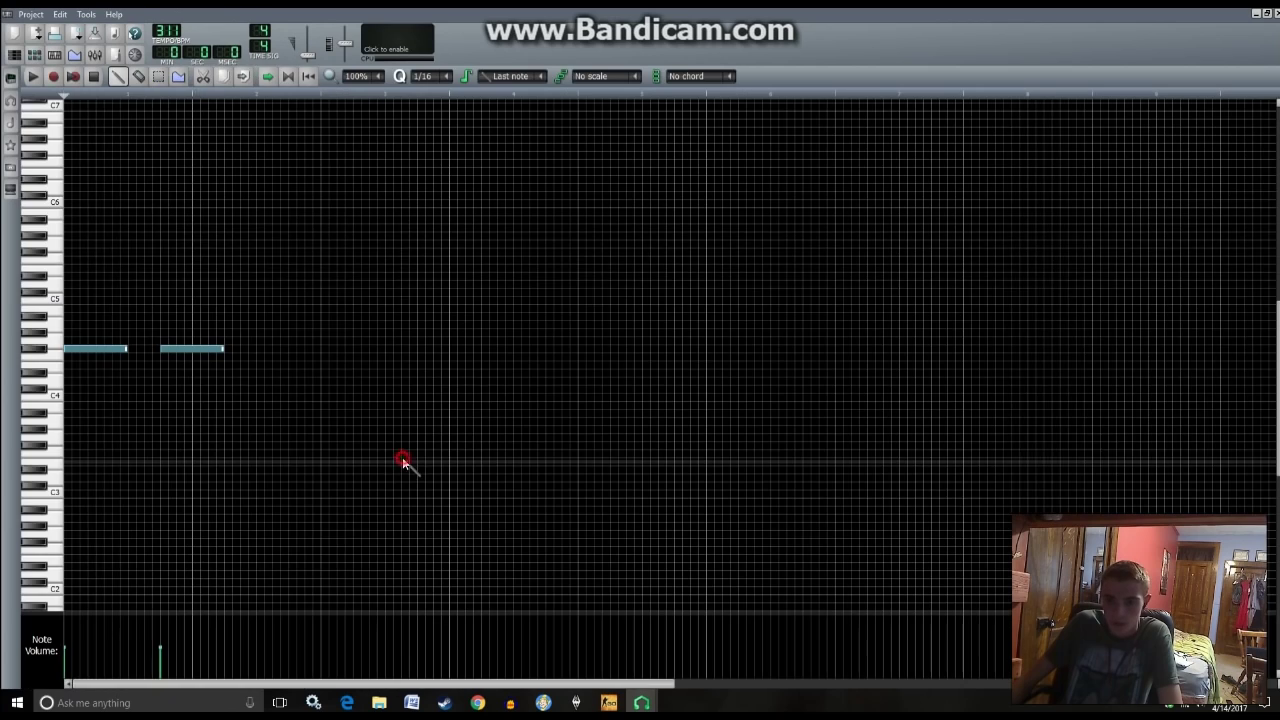
left_click(14, 55)
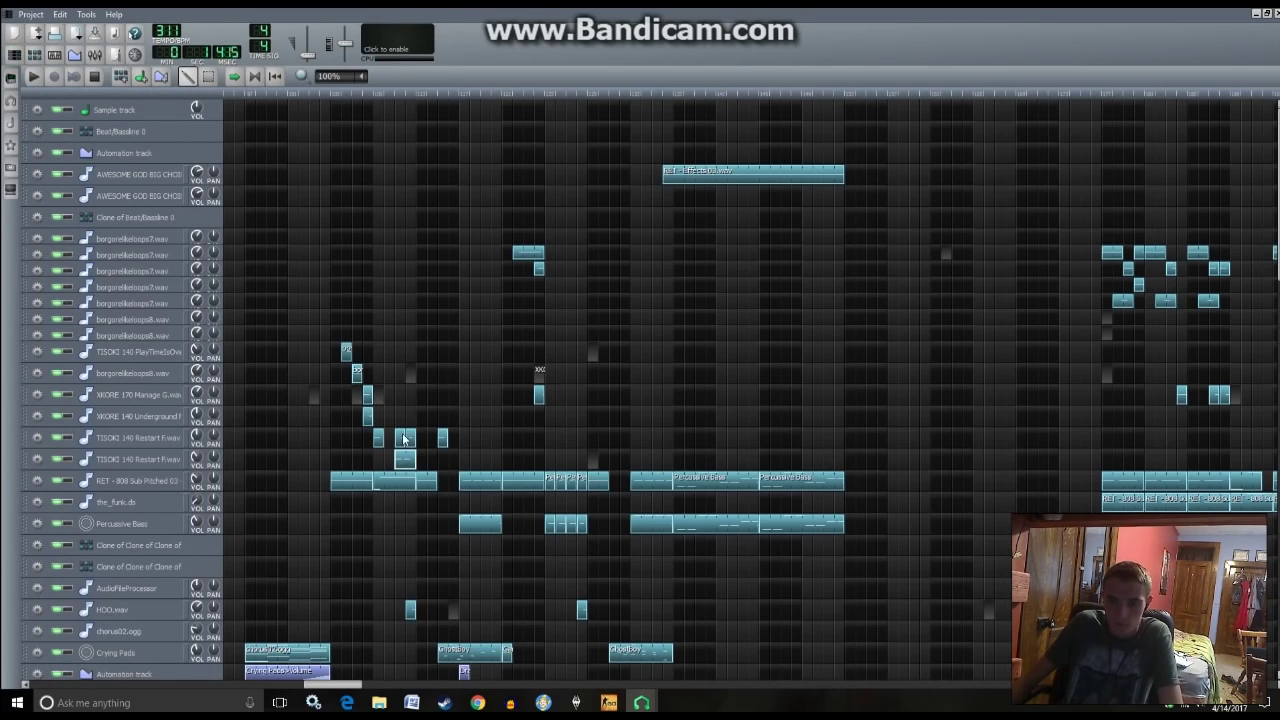
left_click(183, 437)
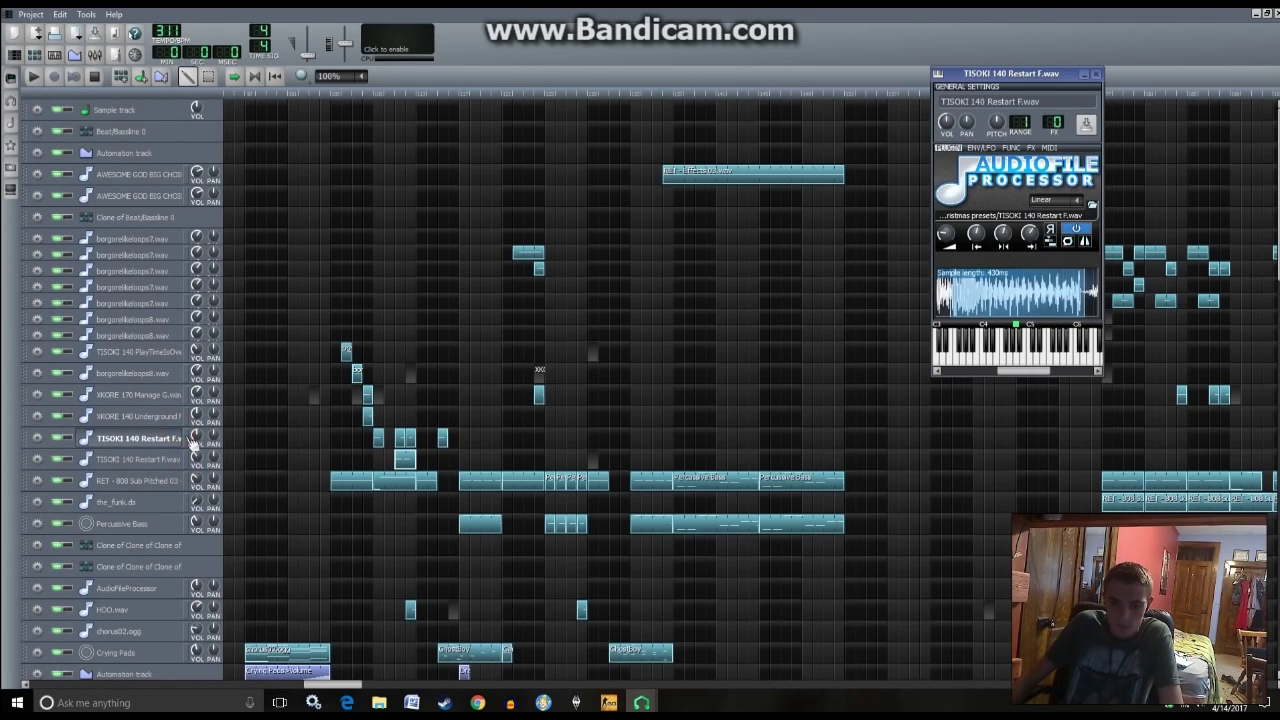
left_click(1085, 75)
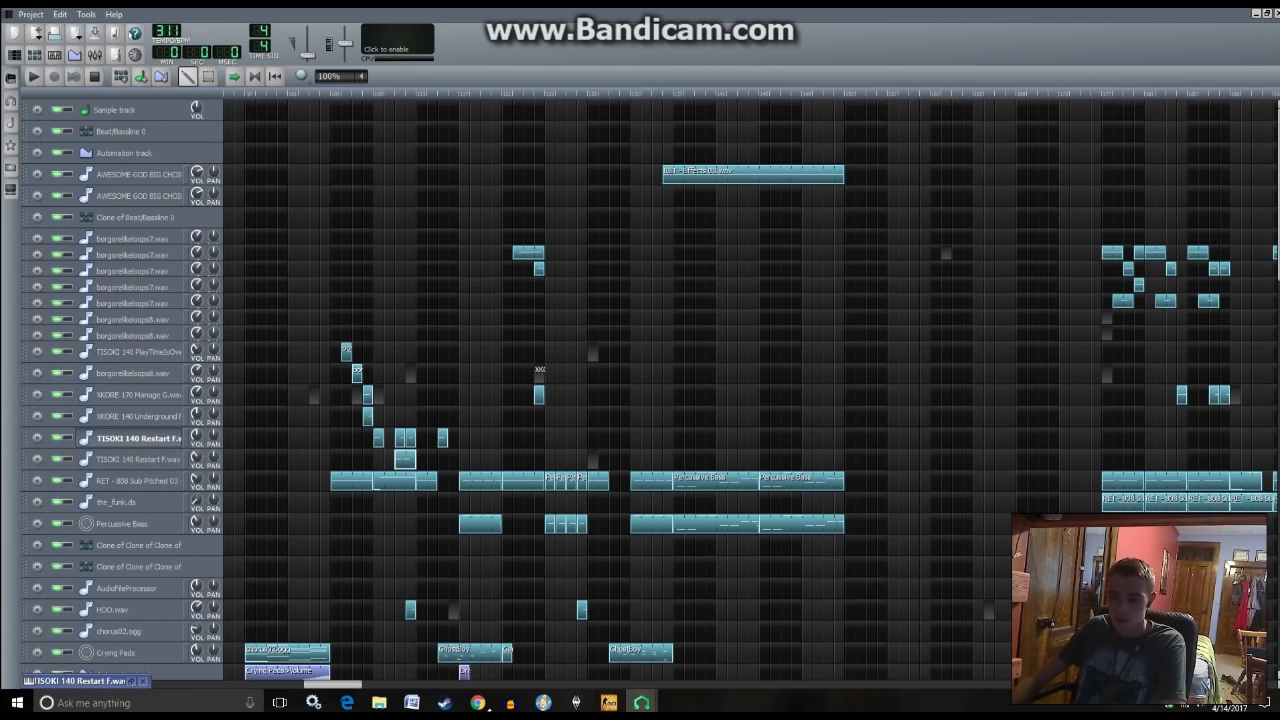
- Switch back to the awesomeGodVIP project and move the empty AudioFileProcessor window to the middle of the workspace
mouse_move(641, 703)
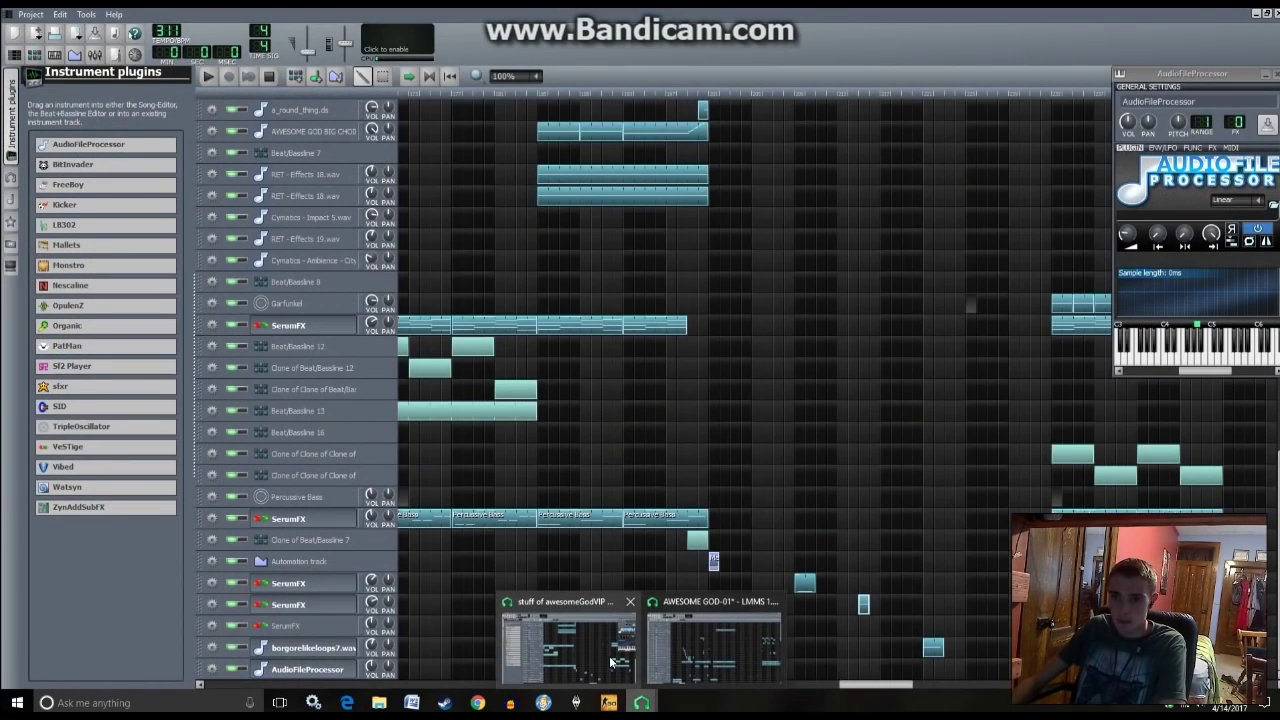
left_click(609, 656)
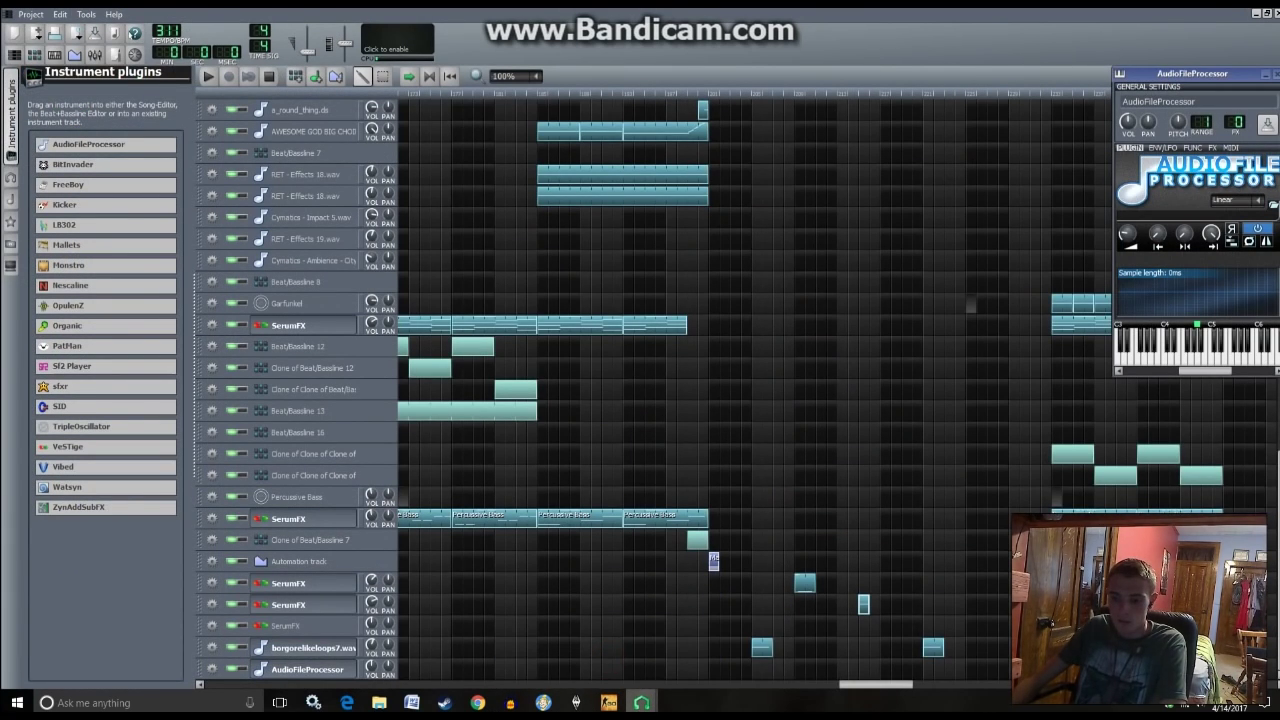
left_click_drag(1205, 76, 790, 147)
- Load TISOKI 140 Restart F.wav from the merry christmas presets folder into the new AudioFileProcessor track
left_click(857, 278)
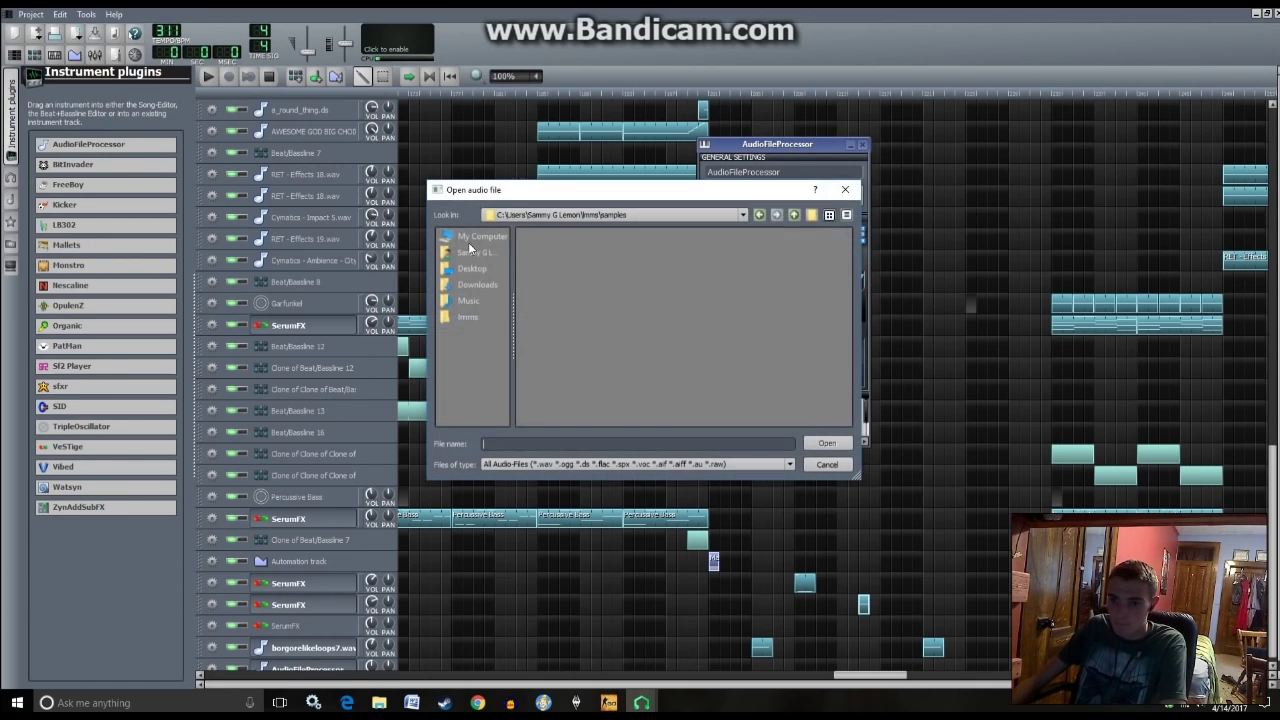
double_click(533, 275)
left_click(569, 233)
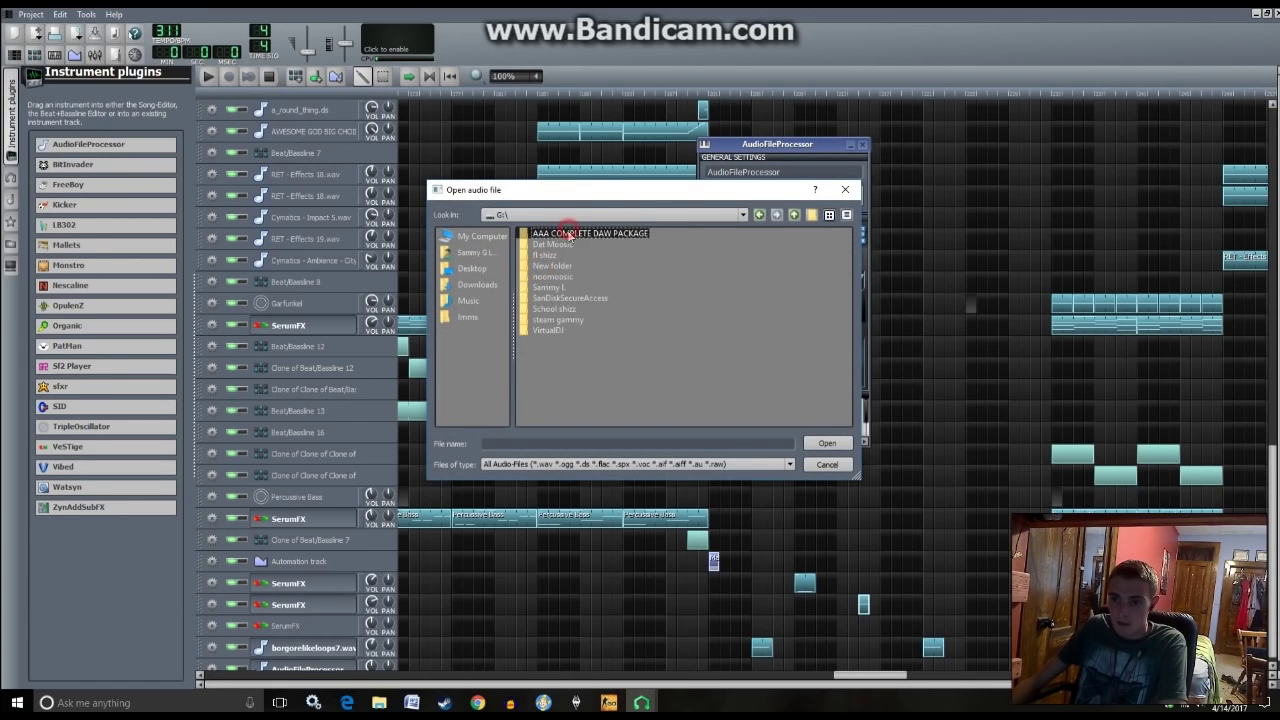
double_click(591, 234)
left_click_drag(590, 427, 526, 441)
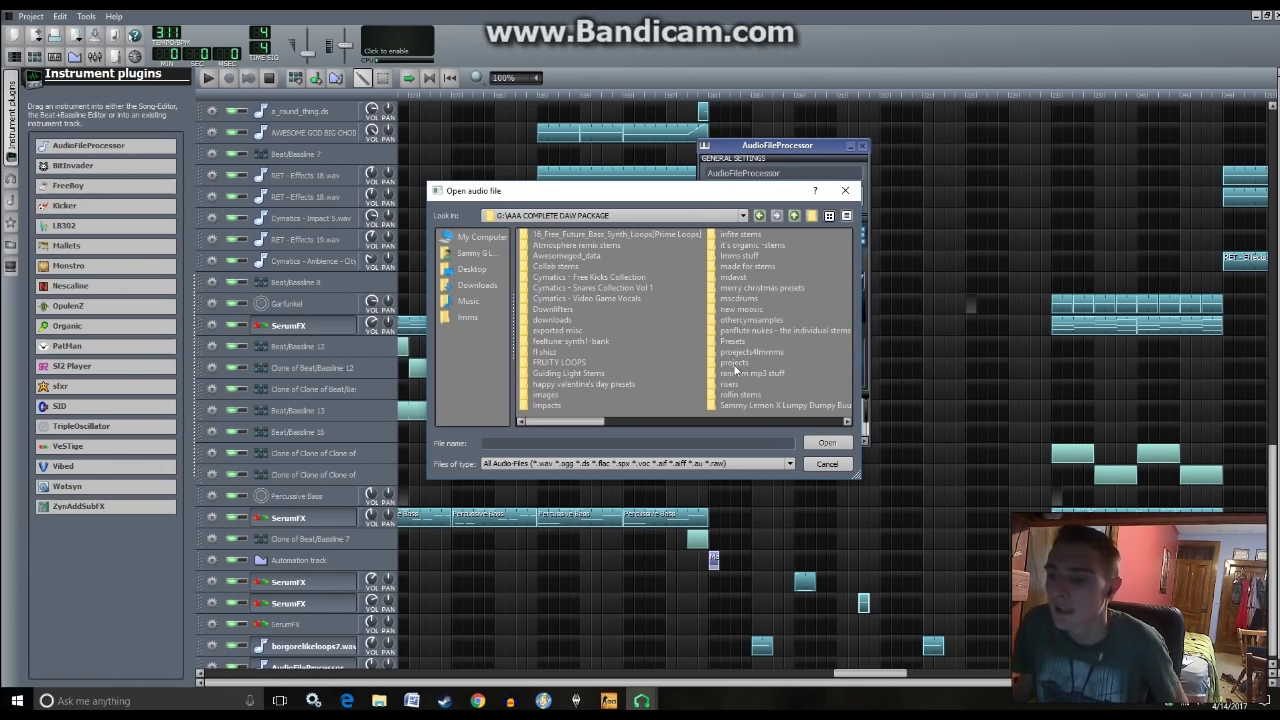
double_click(762, 290)
left_click_drag(624, 421, 780, 420)
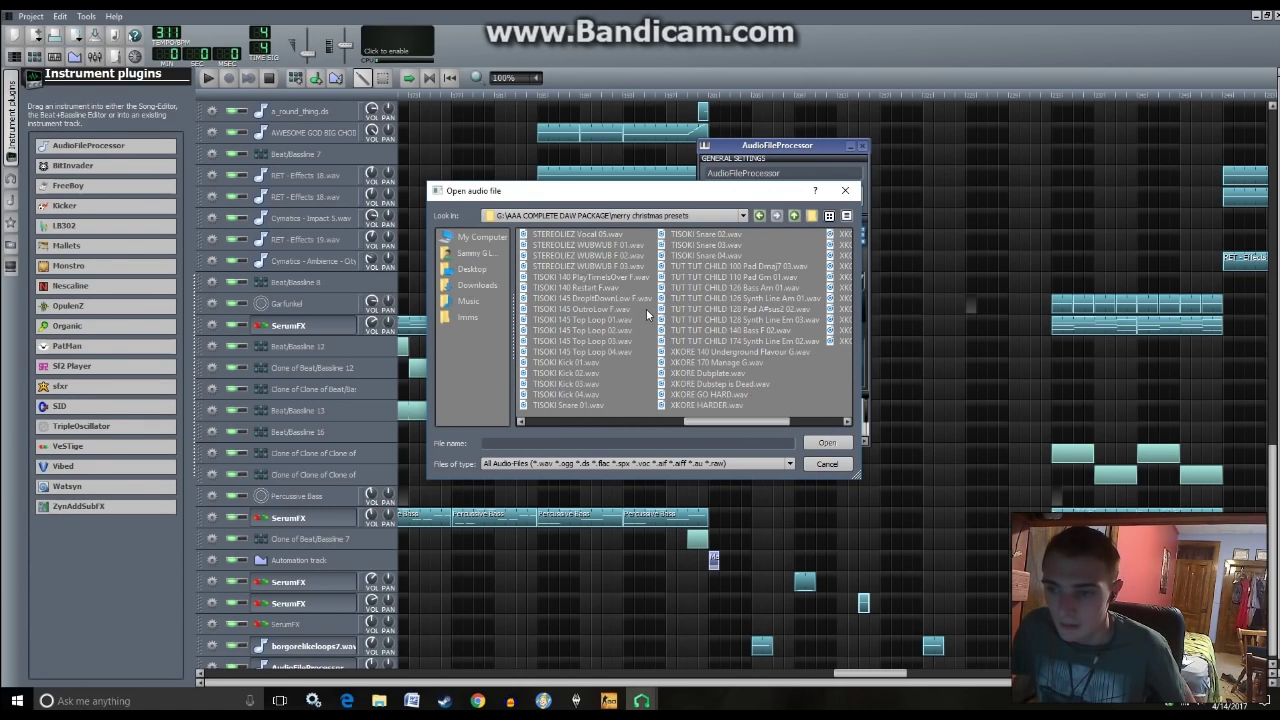
left_click(595, 287)
left_click(838, 441)
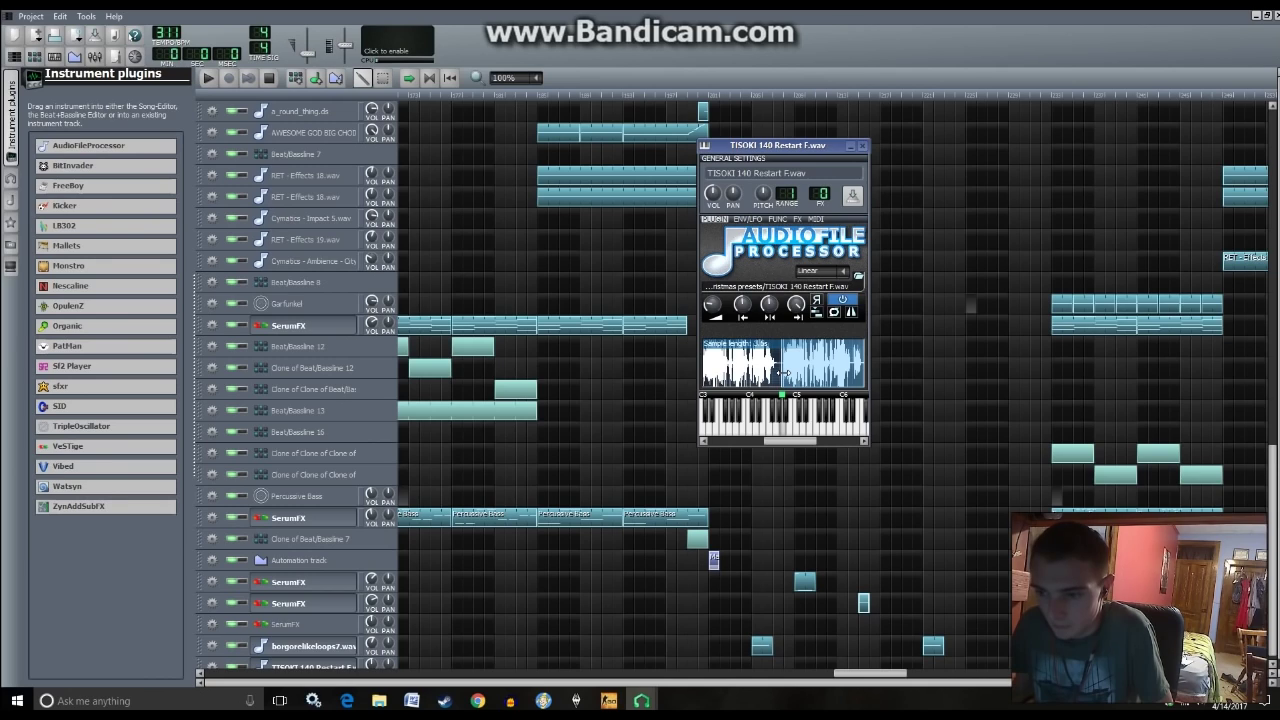
- Trim the start and end of the TISOKI sample to a middle section about 430 ms long, auditioning the result
mouse_move(786, 373)
left_mouse_down()
mouse_move(687, 373)
mouse_move(775, 373)
left_mouse_up()
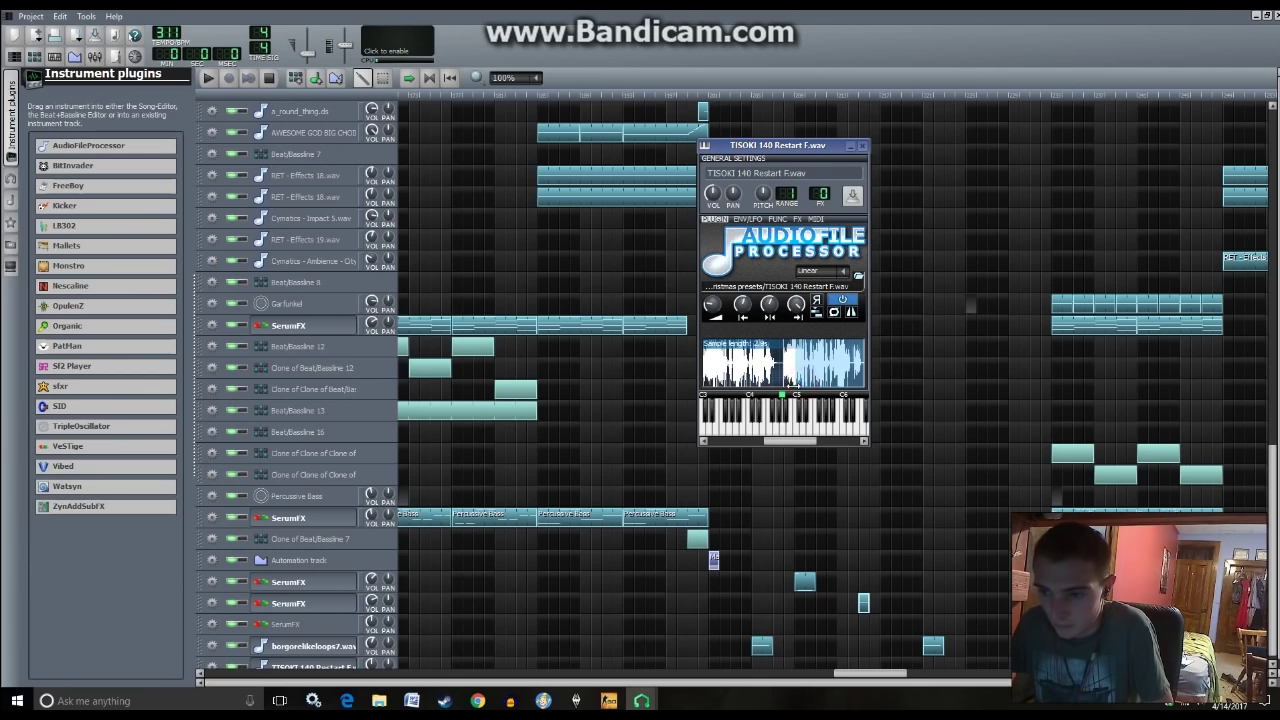
left_click_drag(858, 376, 805, 376)
left_click(310, 666)
left_click(310, 666)
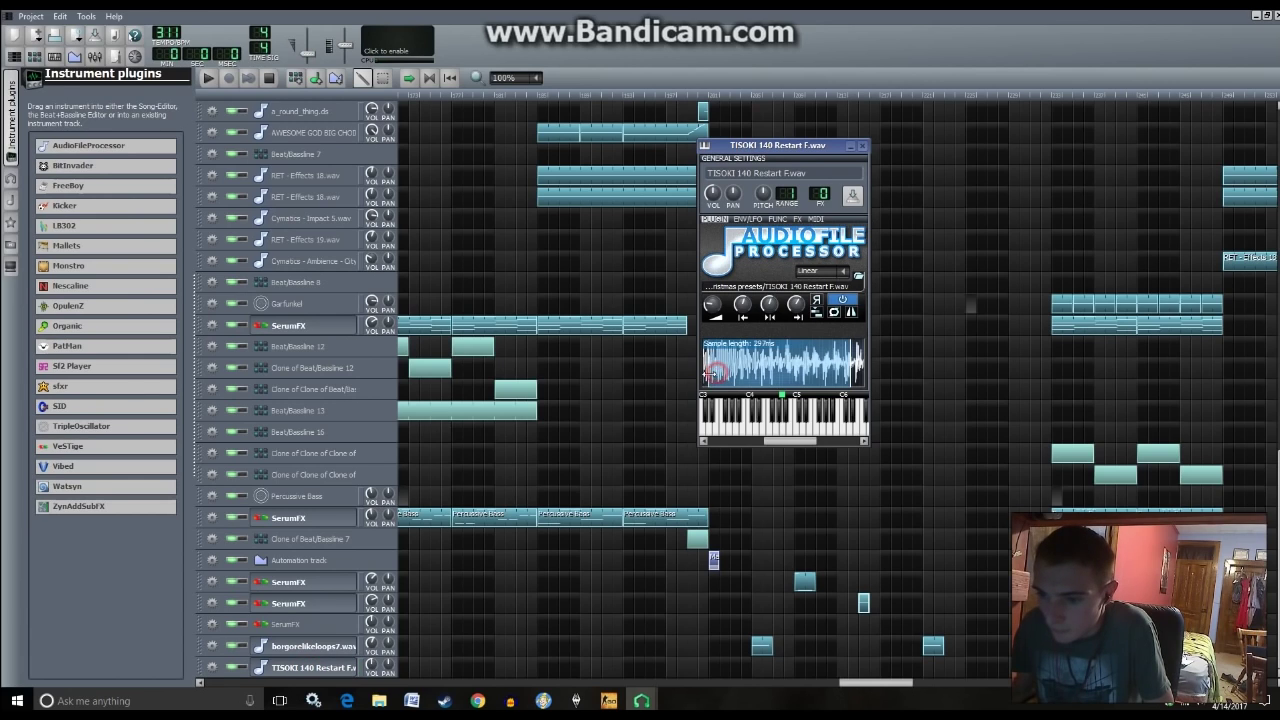
left_click_drag(710, 375, 691, 376)
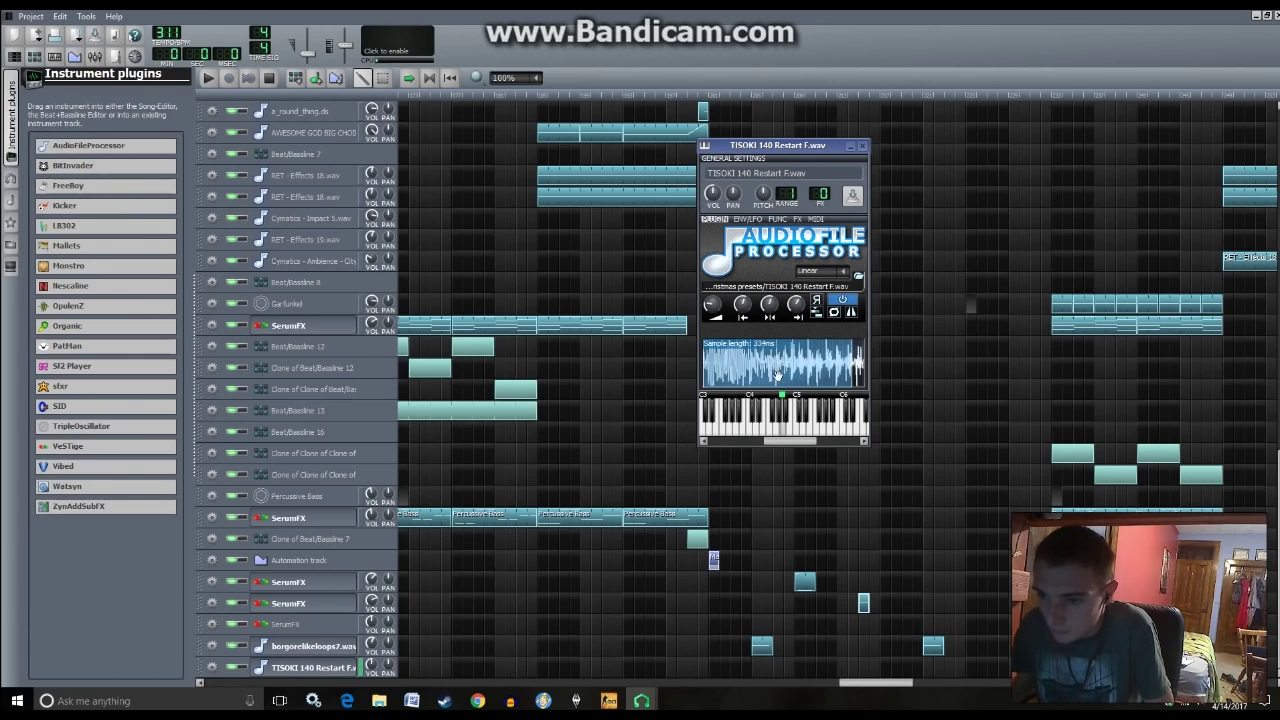
mouse_move(855, 367)
left_mouse_down()
mouse_move(914, 366)
mouse_move(896, 371)
left_mouse_up()
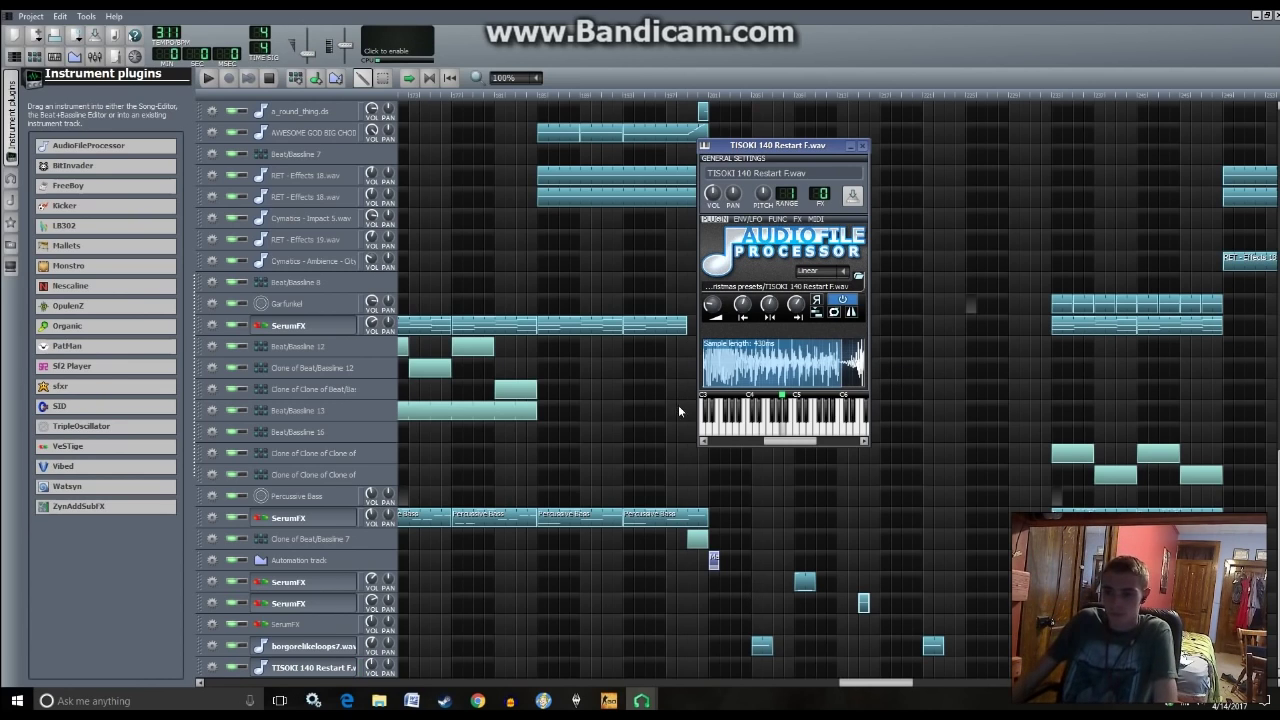
- Clone the TISOKI 140 Restart F.wav track and open the clone's AudioFileProcessor window beside the patterns
left_click(466, 665)
left_click(211, 667)
left_click(240, 596)
left_click(320, 670)
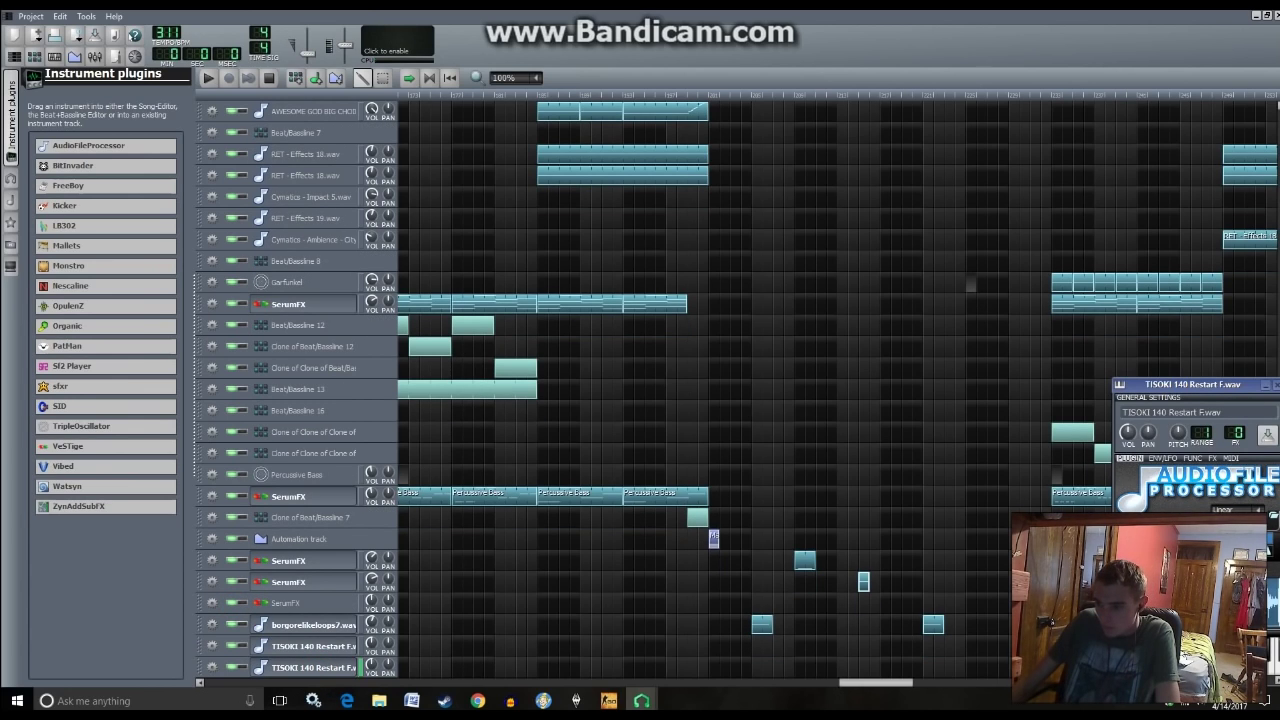
left_click_drag(1217, 391, 904, 262)
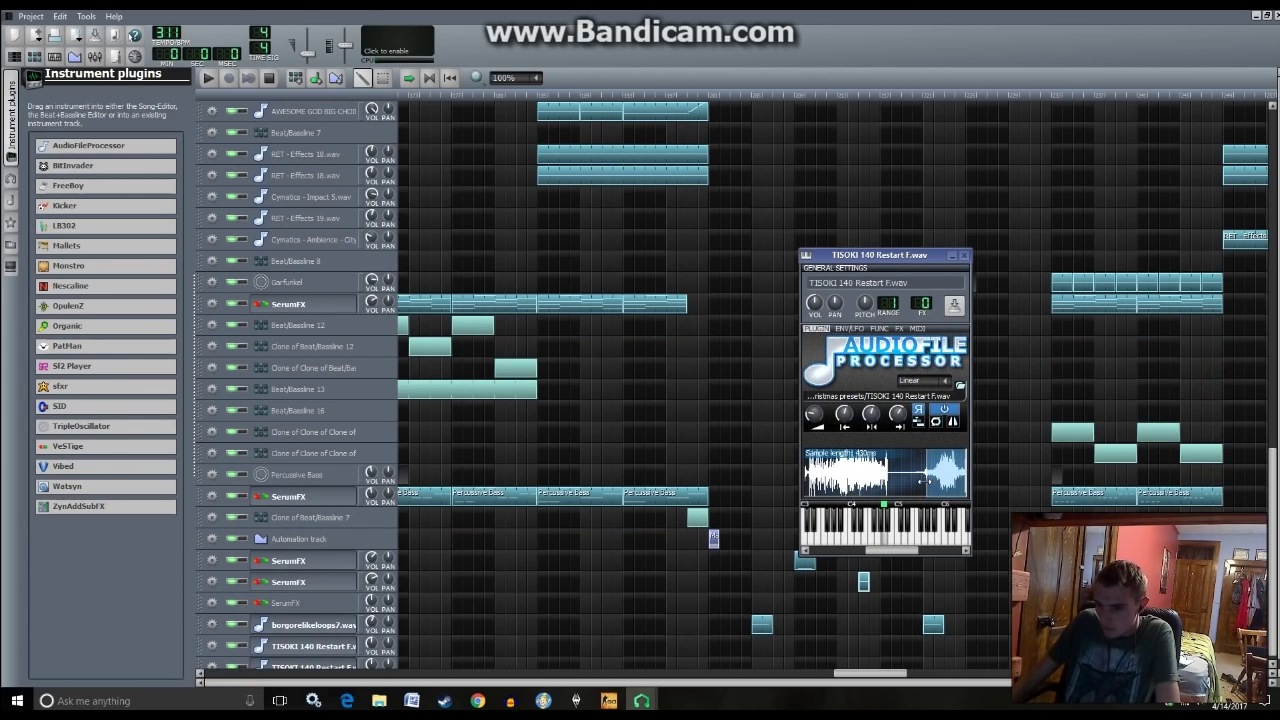
- Widen the cloned TISOKI sample's range to the full file, and trim its start and end to a different short middle section
left_click_drag(924, 482, 180, 517)
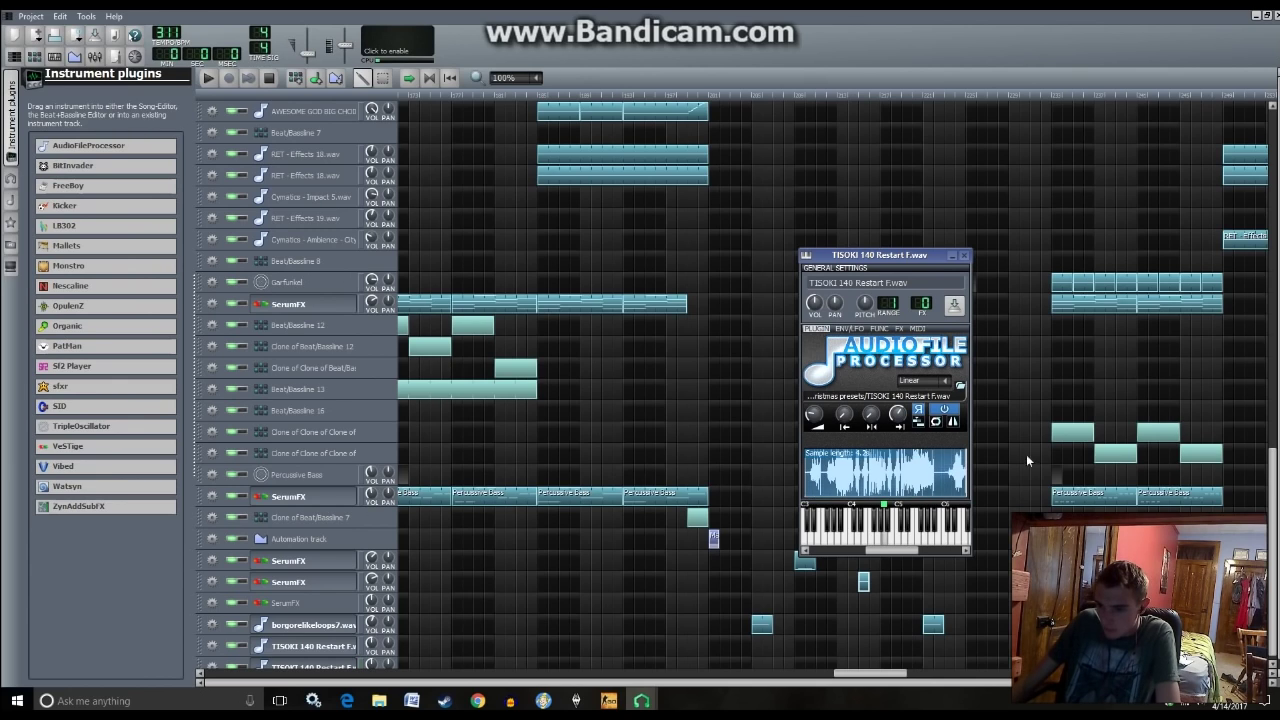
left_click_drag(963, 465, 1249, 461)
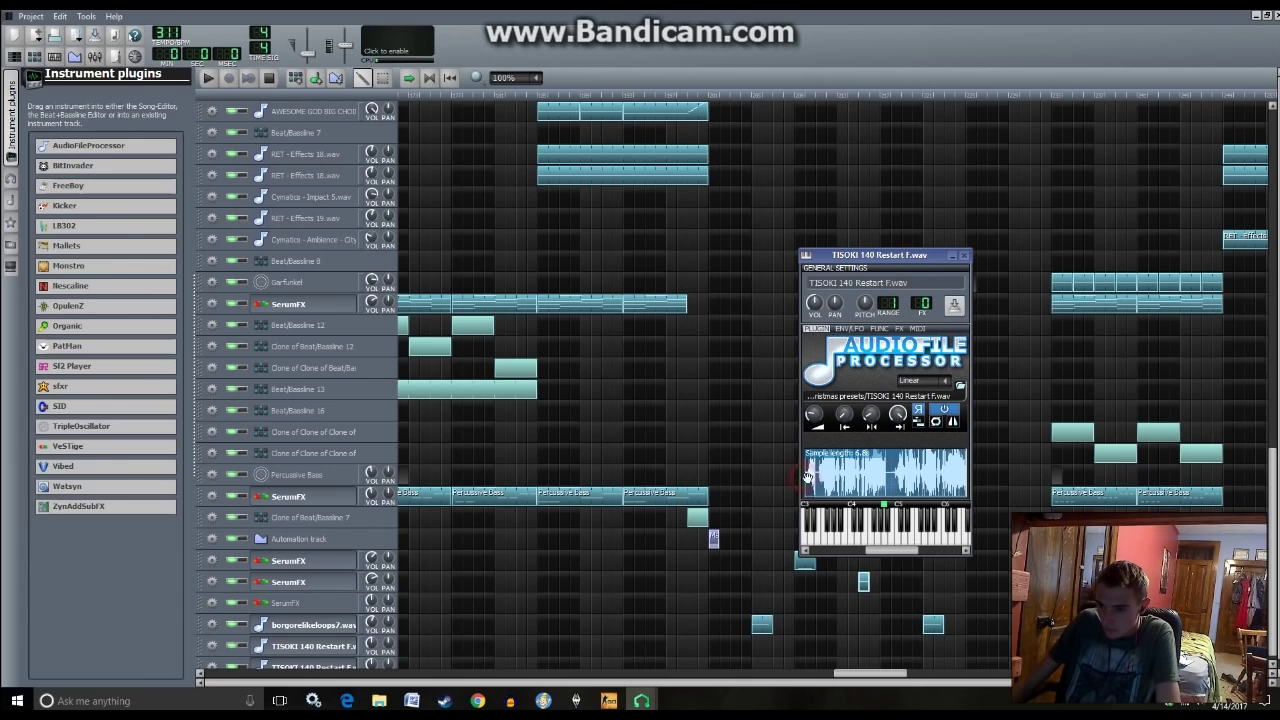
left_click_drag(803, 478, 869, 484)
left_click_drag(966, 484, 866, 484)
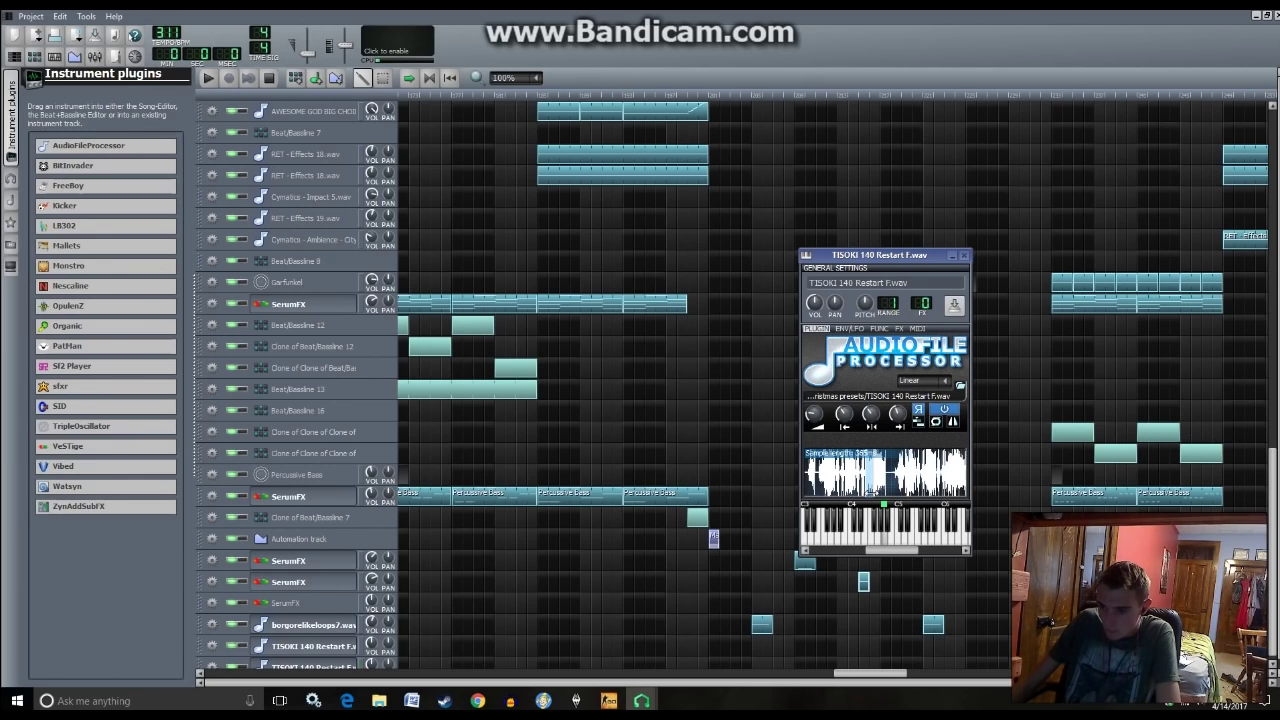
- Refine the cloned sample's start and end points to a section about 400 ms long, and close the AudioFileProcessor window
left_click_drag(360, 668, 360, 680)
left_click(313, 667)
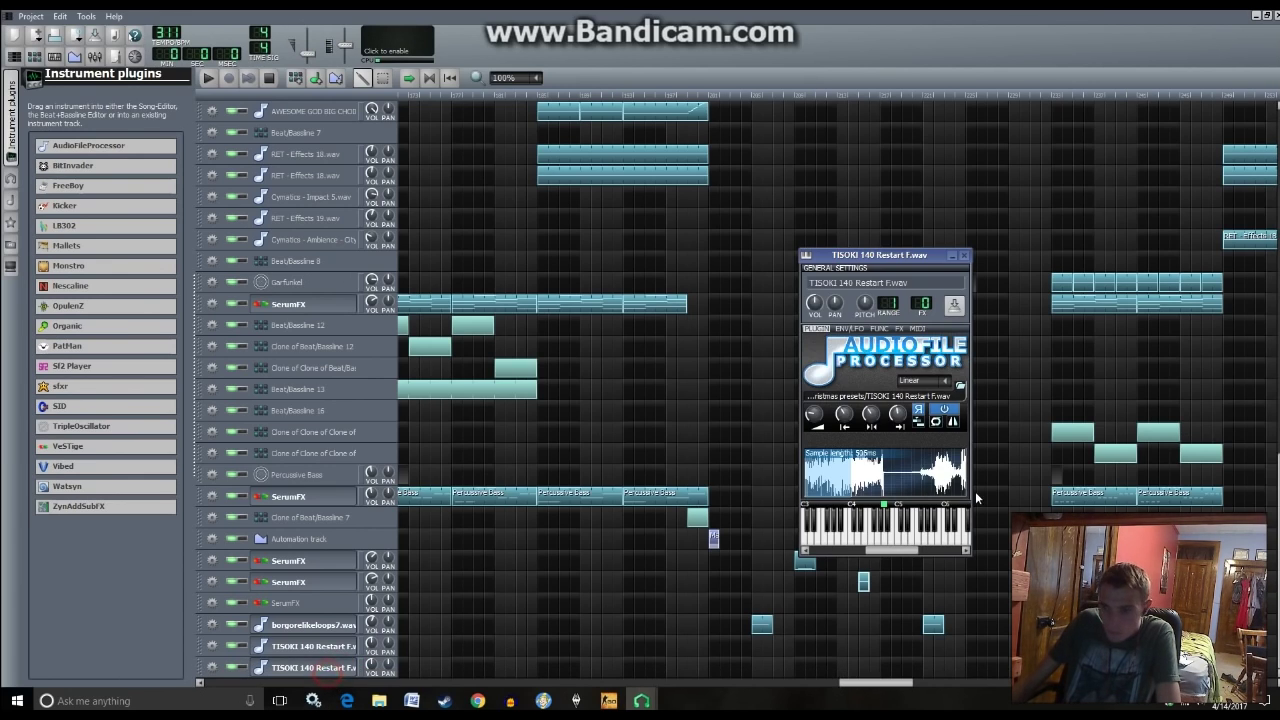
left_click_drag(802, 488, 800, 488)
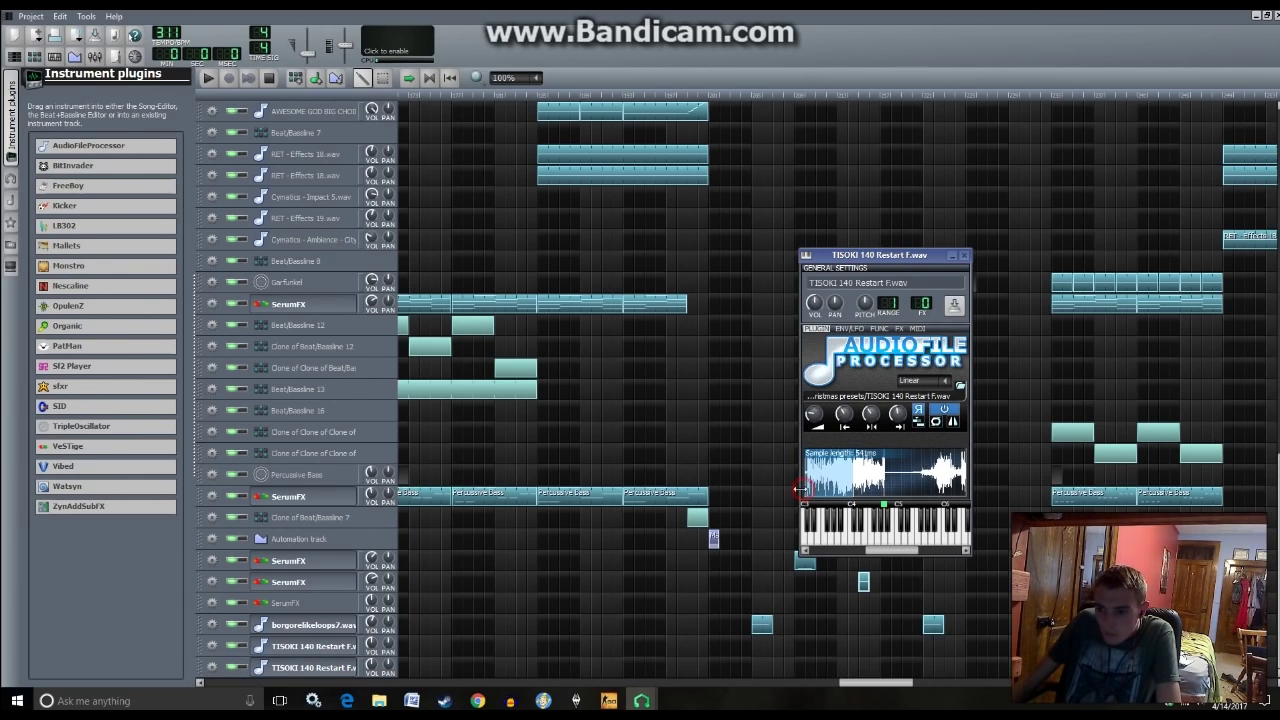
left_click(313, 667)
left_click(313, 667)
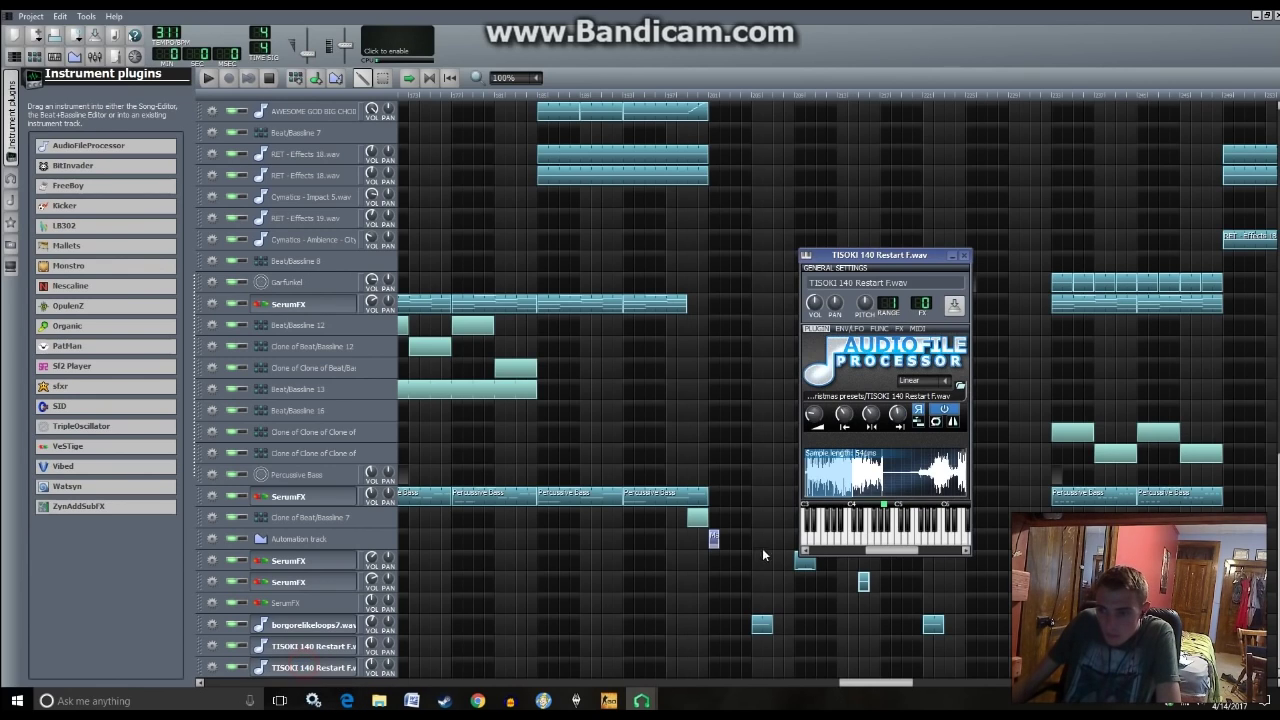
left_click_drag(852, 487, 845, 487)
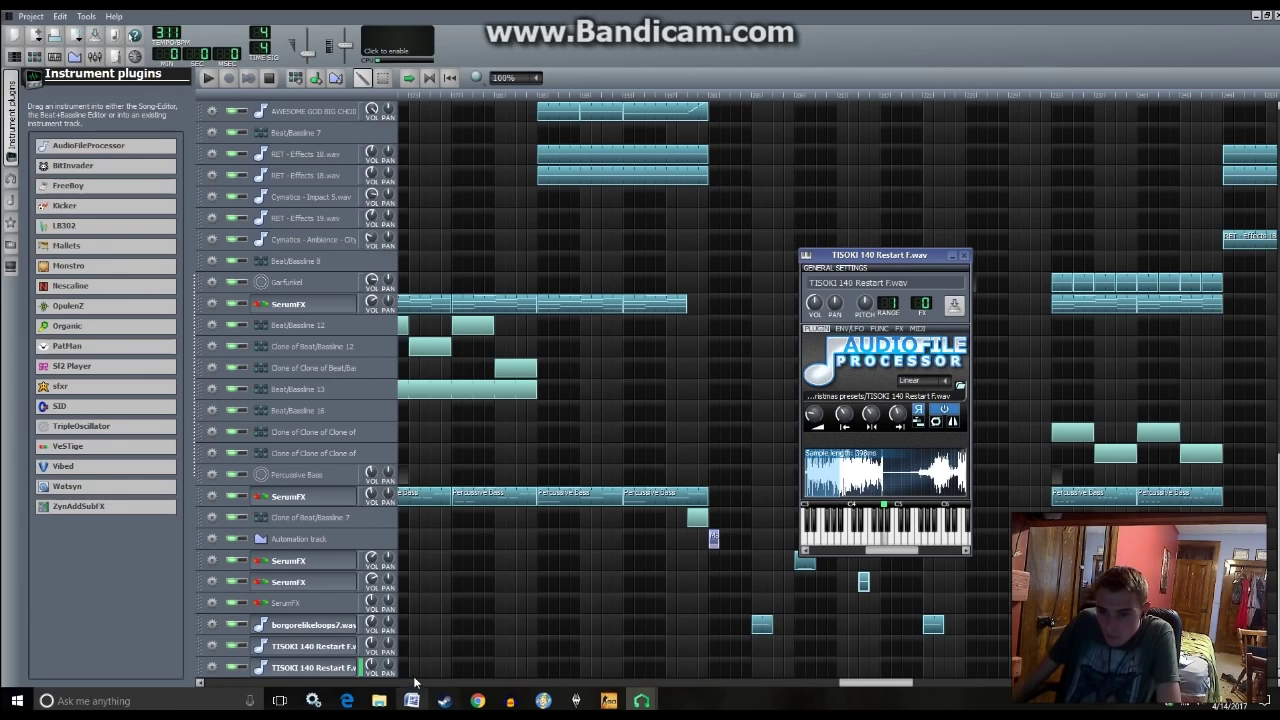
left_click(364, 647)
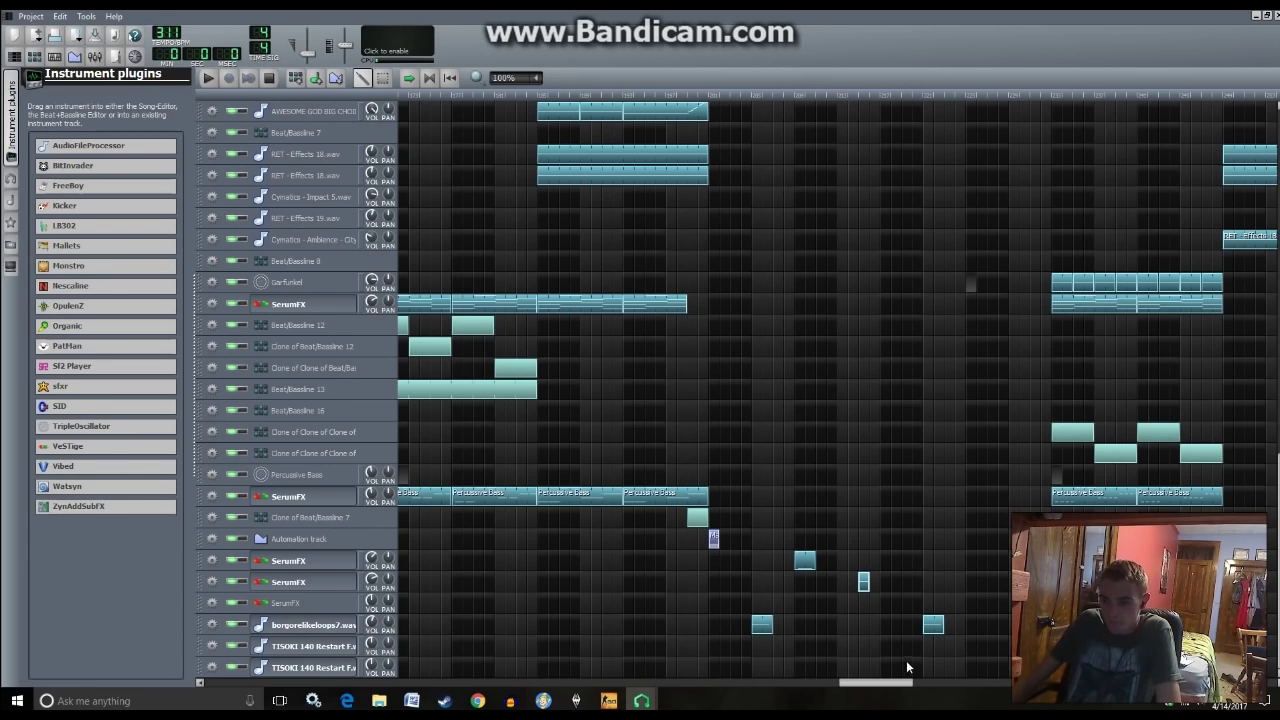
- Play up to the gap after the last bass loop, and add two one-beat A4 notes there in a pattern on the lower TISOKI track
left_click(917, 94)
key("space")
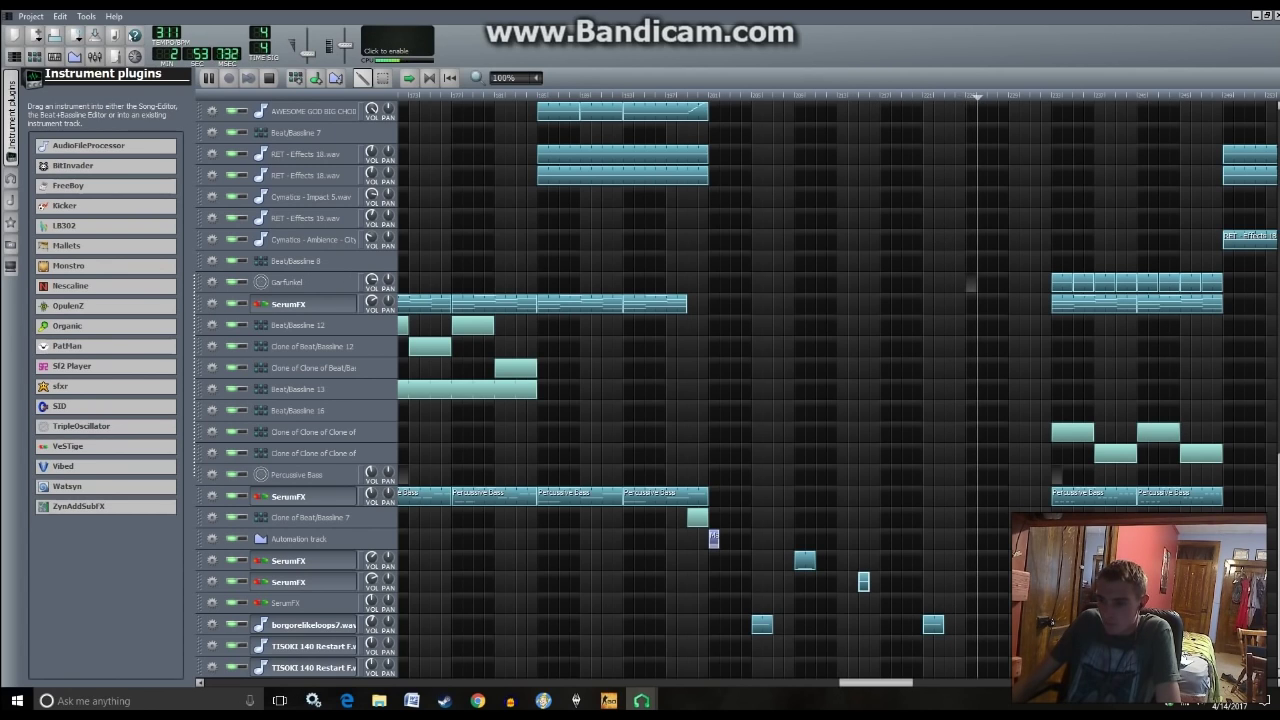
key("space")
key("F7")
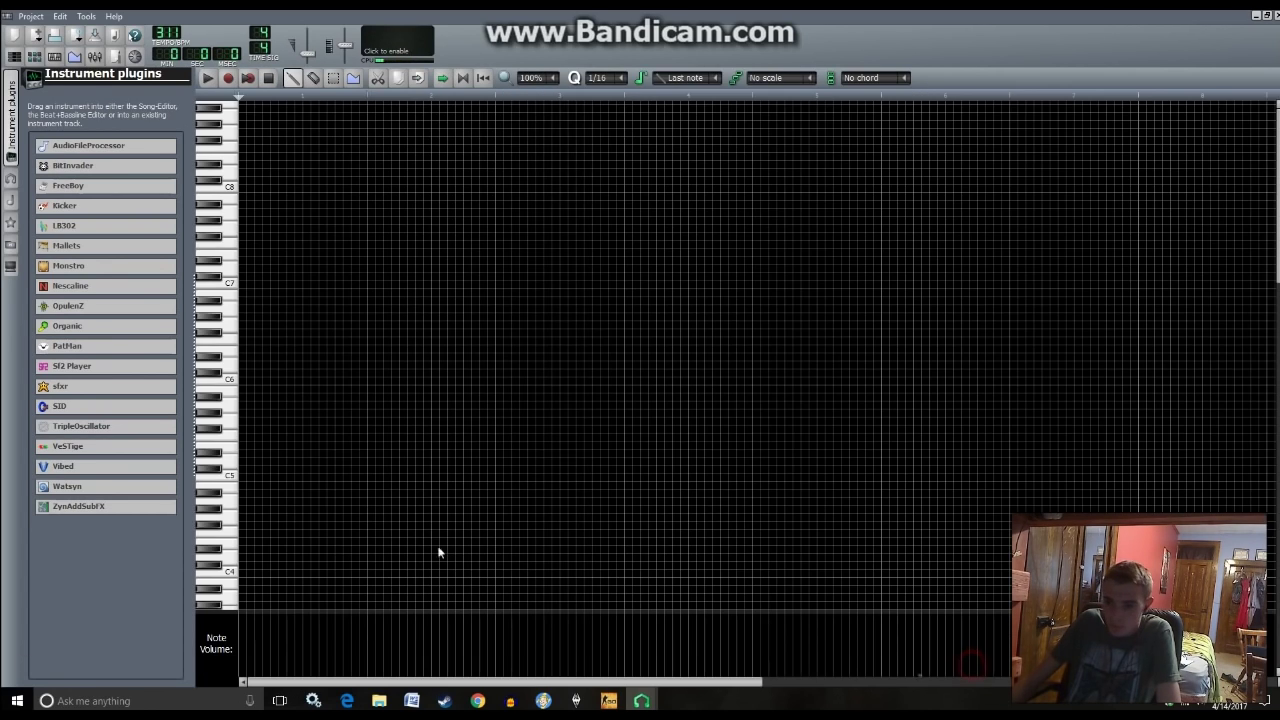
left_click(243, 501)
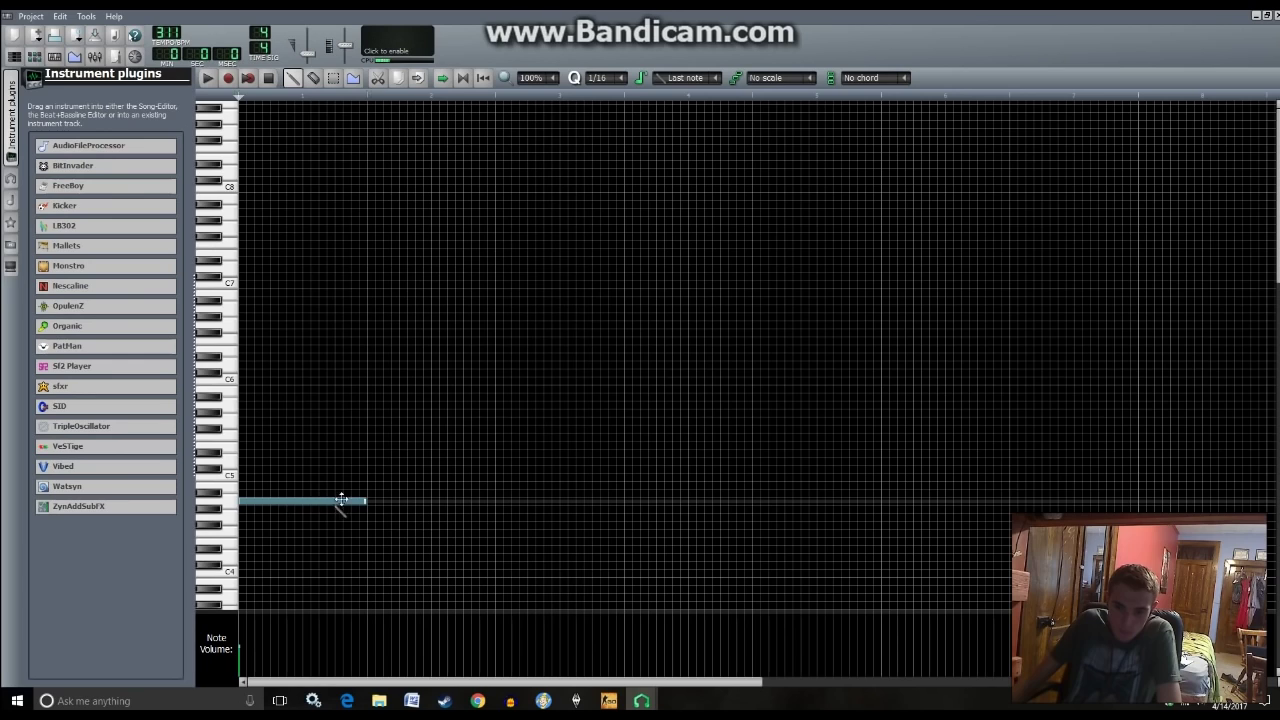
left_click_drag(366, 501, 301, 502)
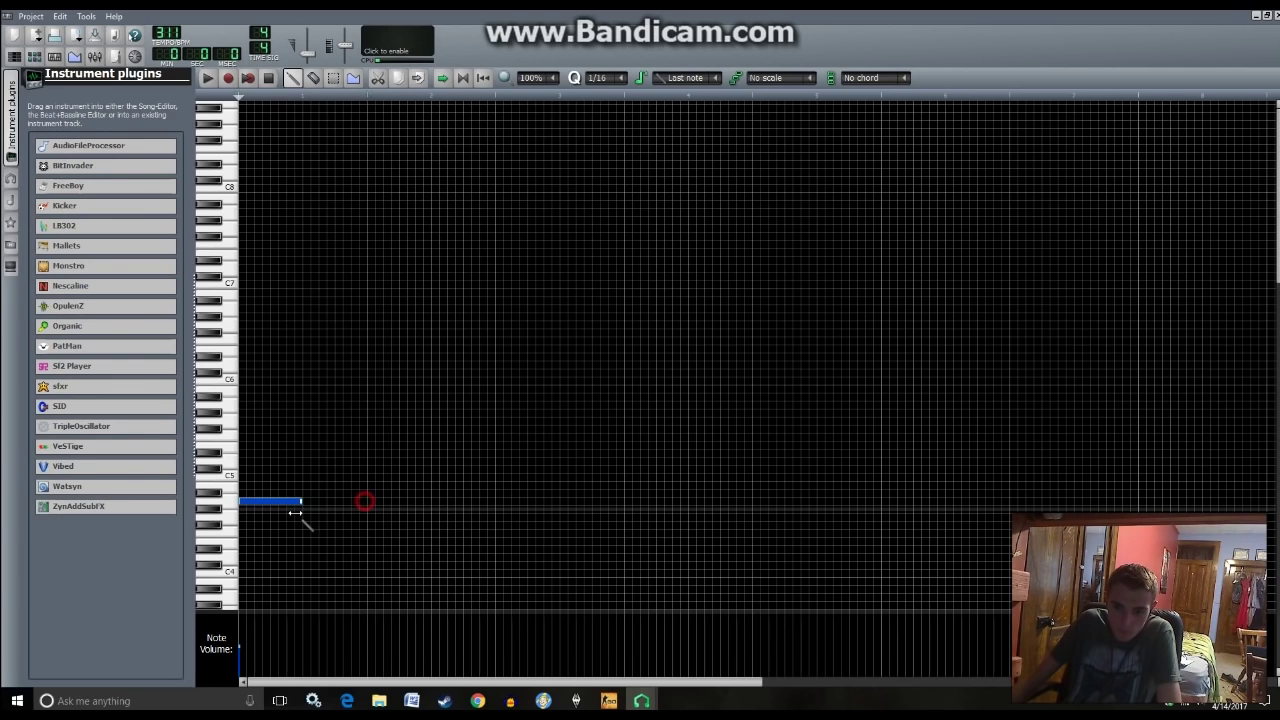
left_click(371, 502)
key("space")
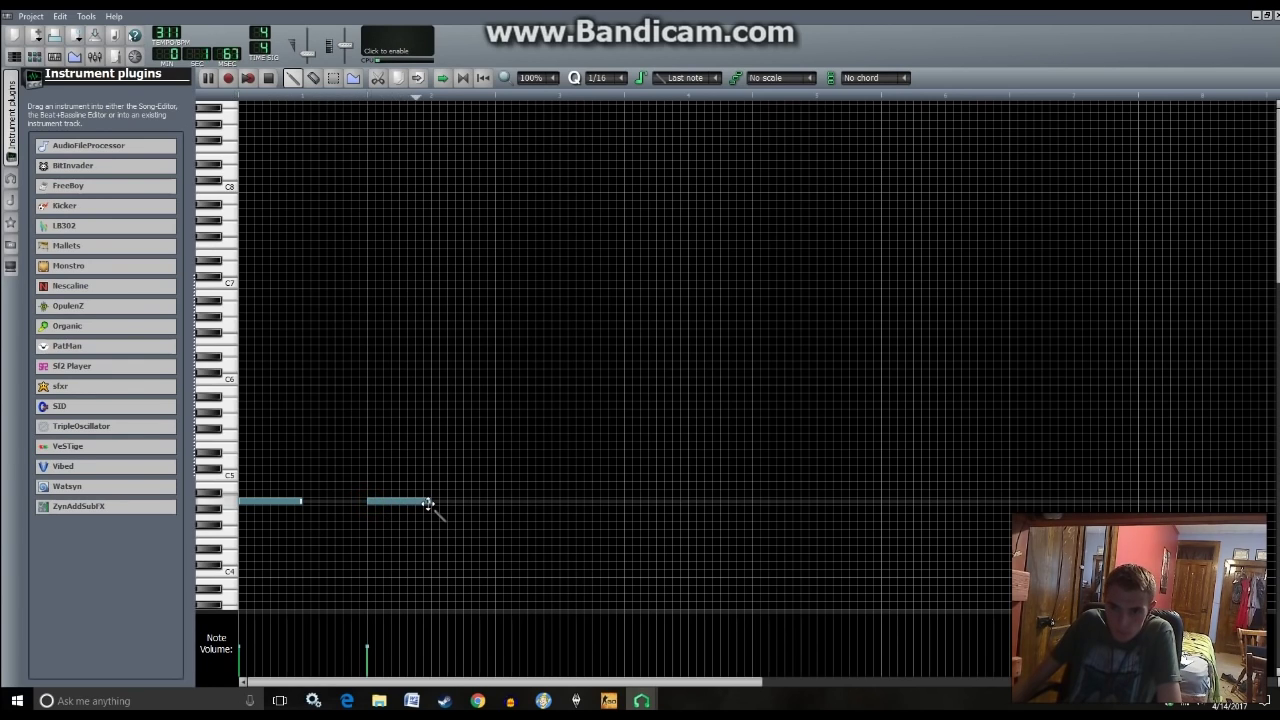
left_click(14, 56)
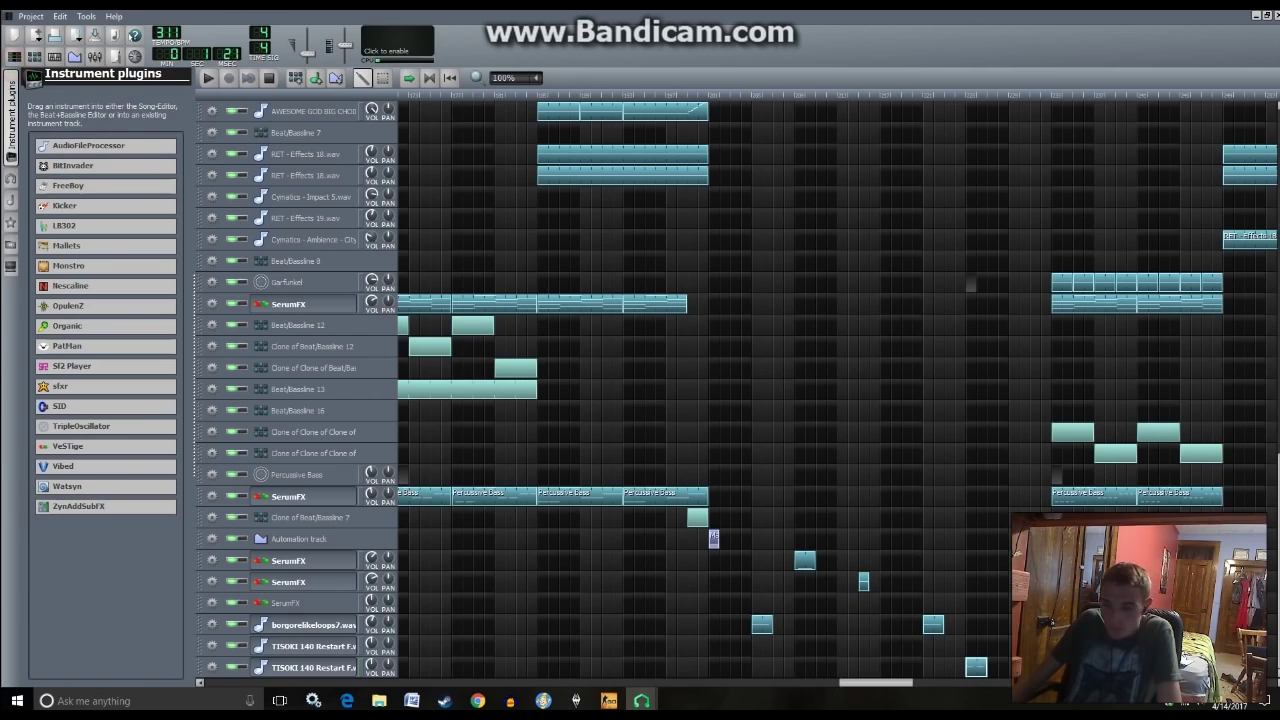
- Shift the two A4 notes one beat later in the upper TISOKI track's matching pattern, so they alternate with the lower track's notes
double_click(976, 666)
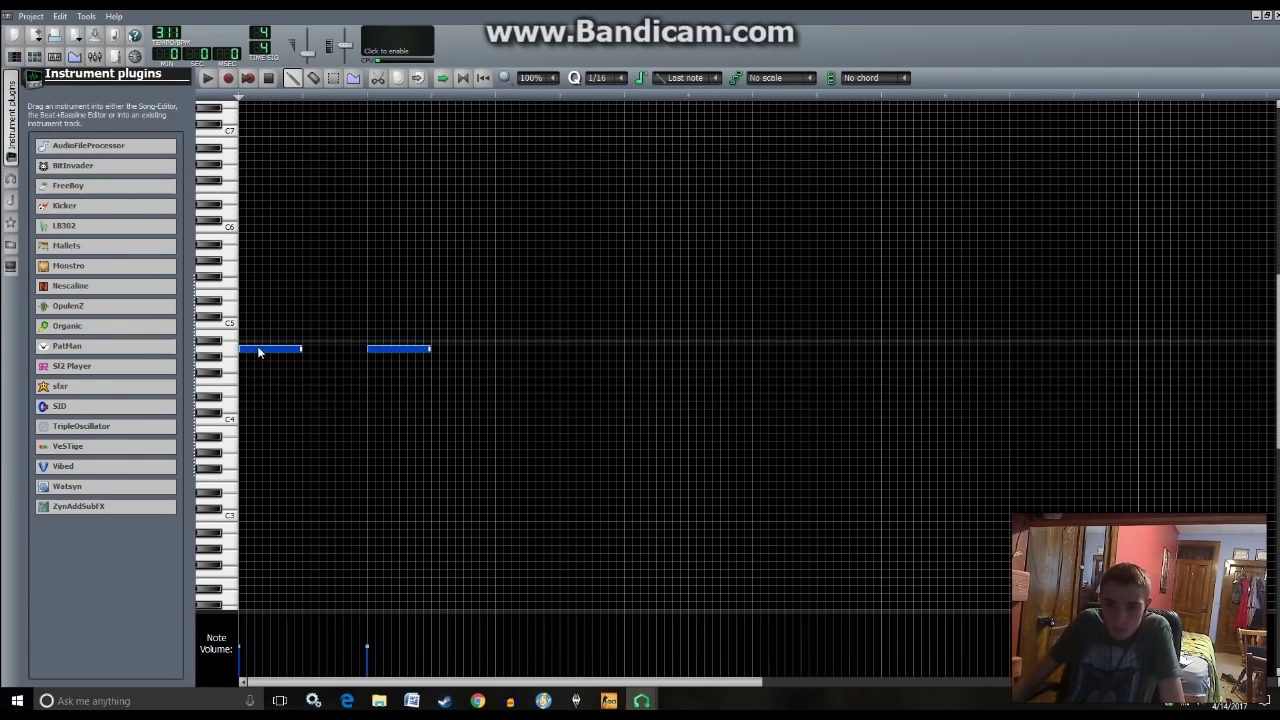
left_click(208, 79)
left_click(313, 78)
key("space")
left_click(291, 78)
left_click_drag(269, 352, 333, 353)
key("space")
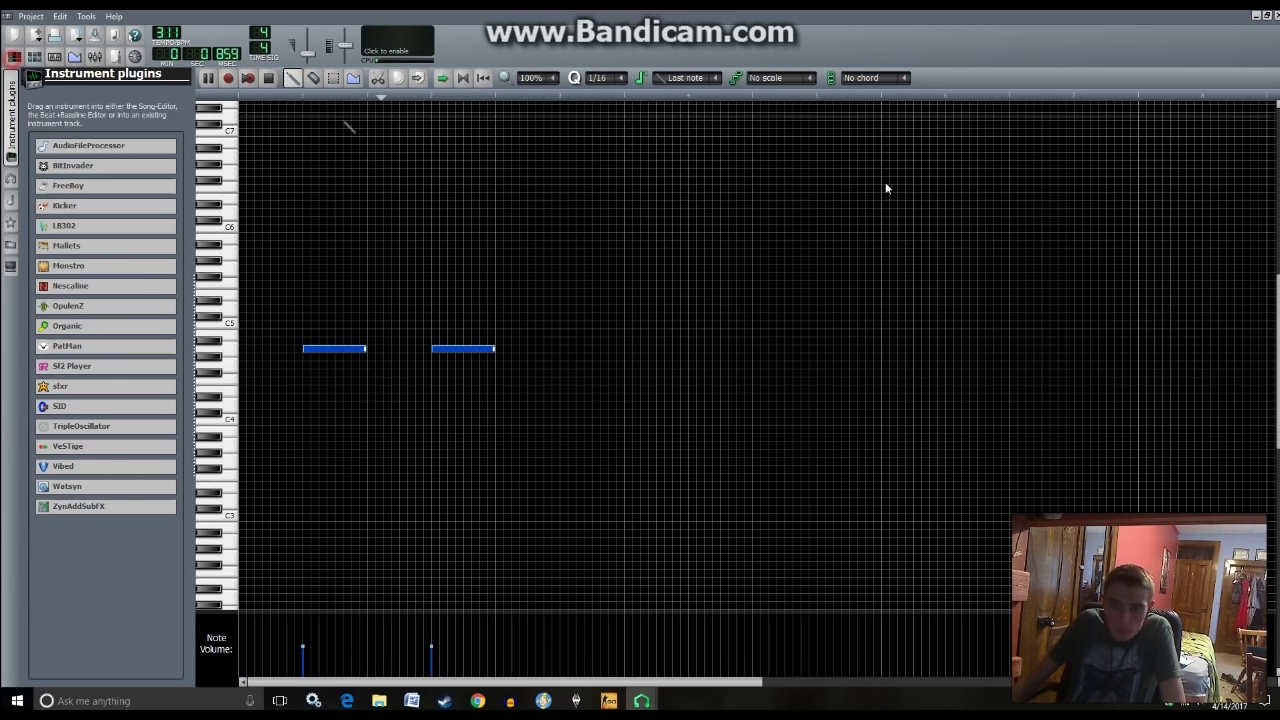
left_click(14, 57)
- Try the two TISOKI patterns at neighbouring bars while playing the section, and put them back in the same bar
left_click(951, 95)
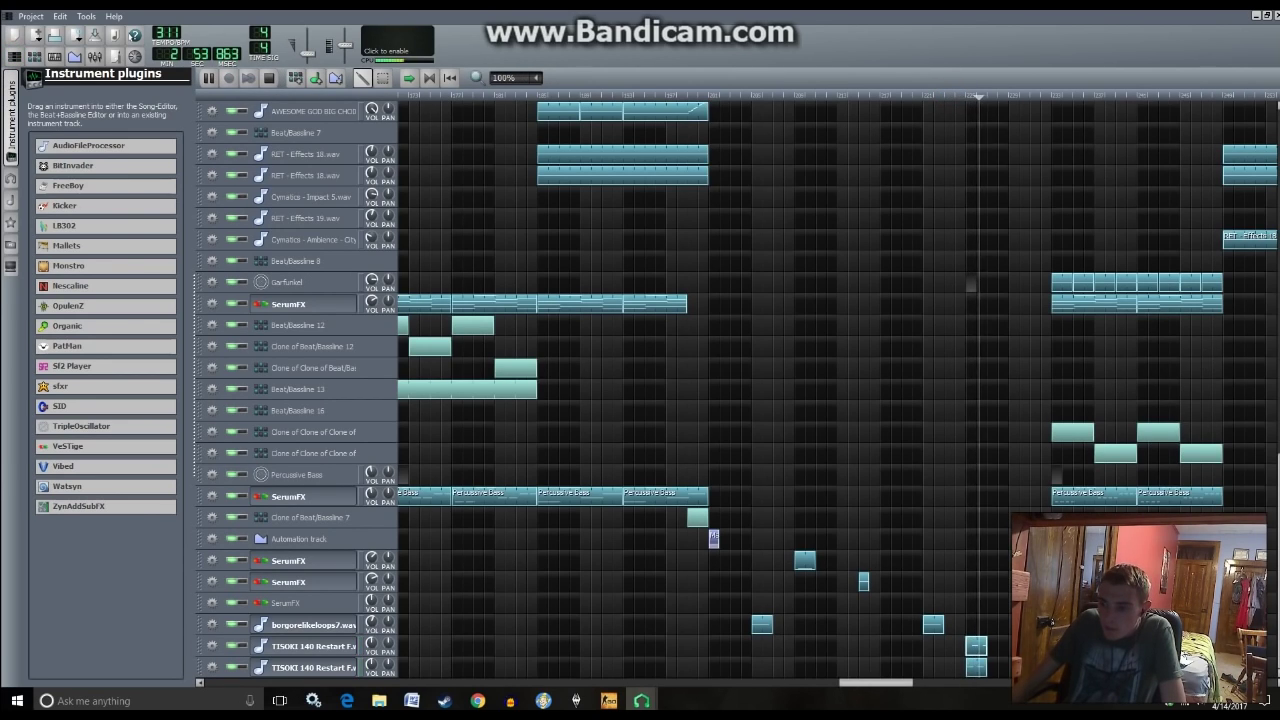
mouse_move(976, 645)
left_mouse_down()
mouse_move(1008, 648)
mouse_move(986, 648)
left_mouse_up()
key("space")
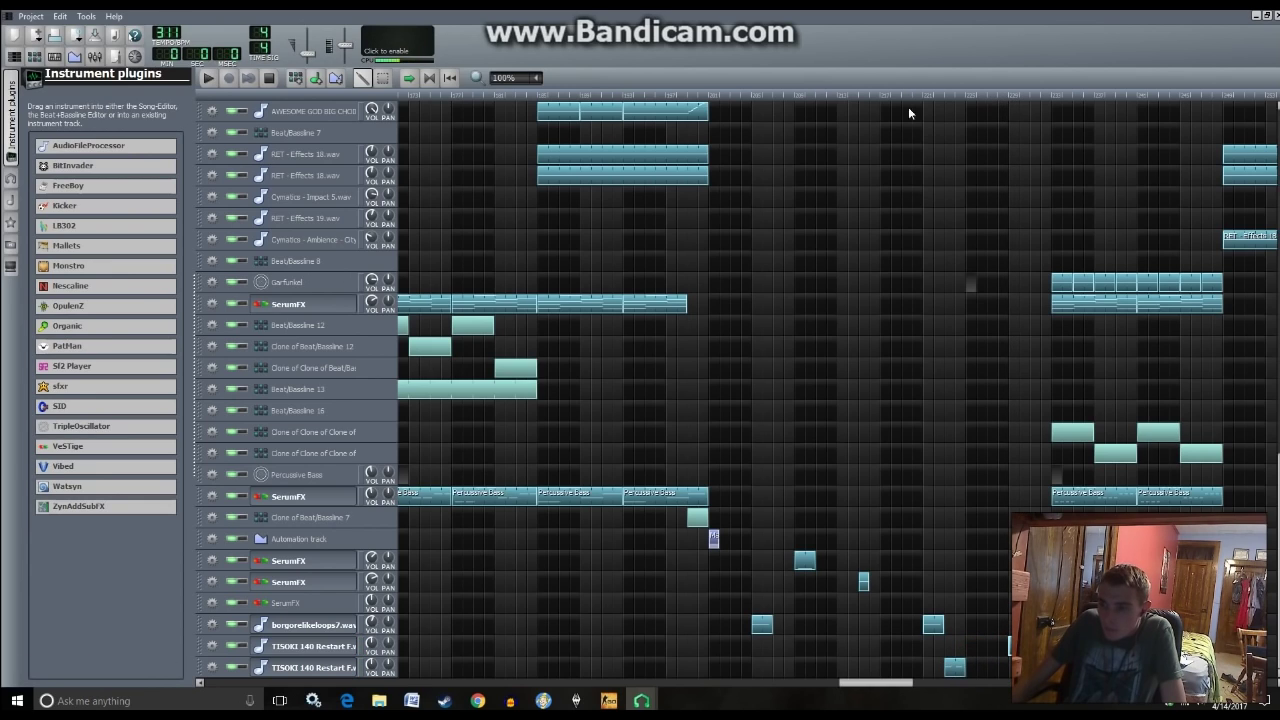
left_click(913, 92)
key("space")
left_click_drag(955, 667, 1016, 667)
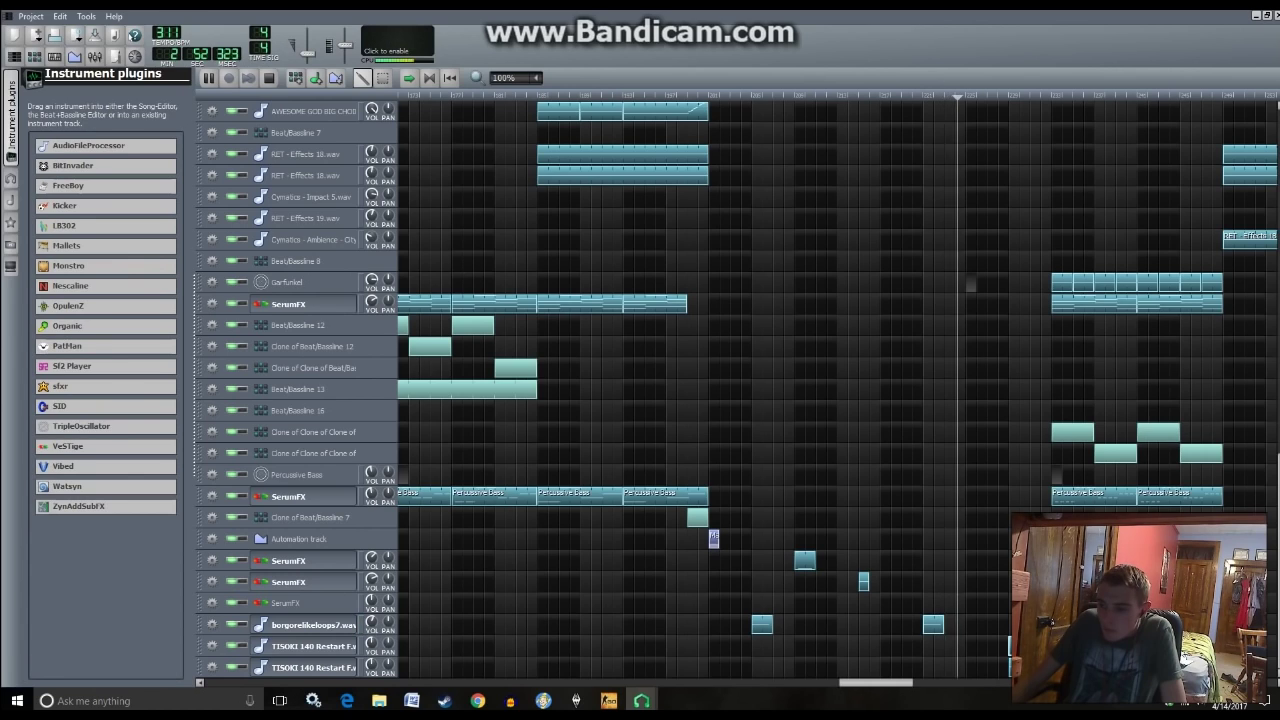
key("space")
left_click_drag(1016, 667, 975, 650)
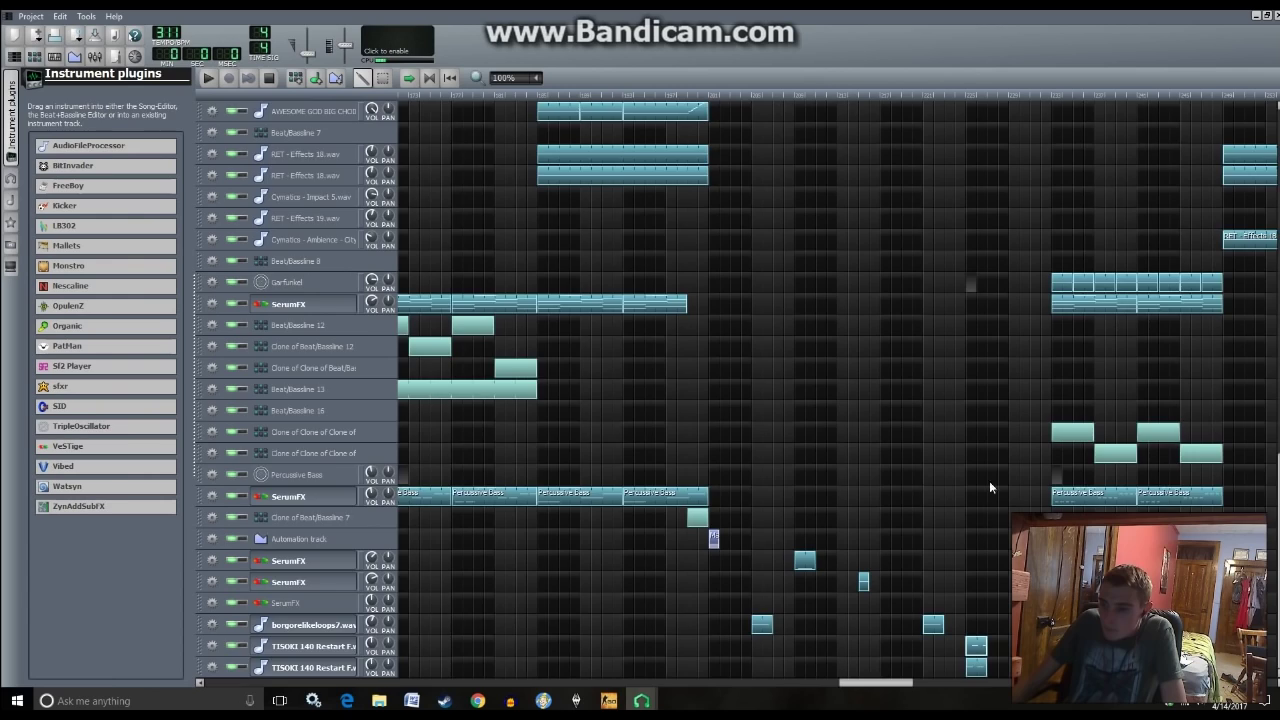
- Delete the first three notes from the last pattern of the first SerumFX track below the upper automation track
scroll(988, 465, "up", 5)
scroll(985, 317, "up", 5)
double_click(988, 263)
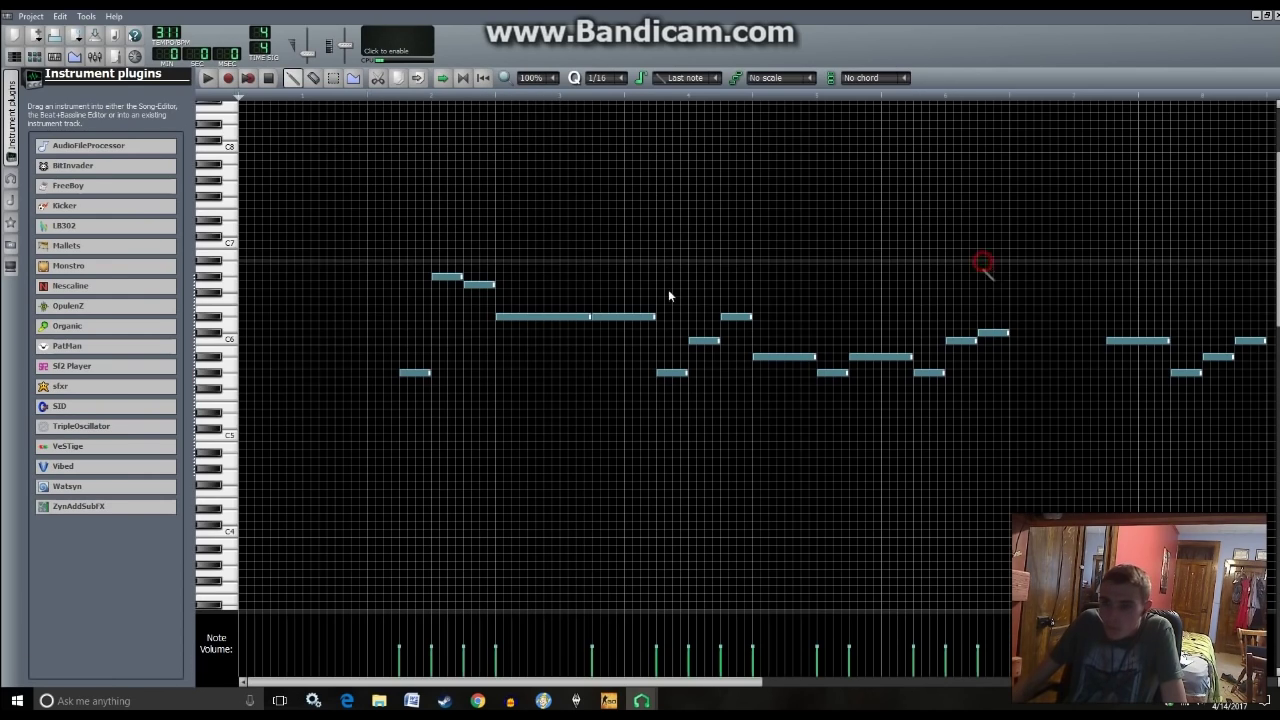
right_click(415, 372)
right_click(475, 285)
right_click(447, 276)
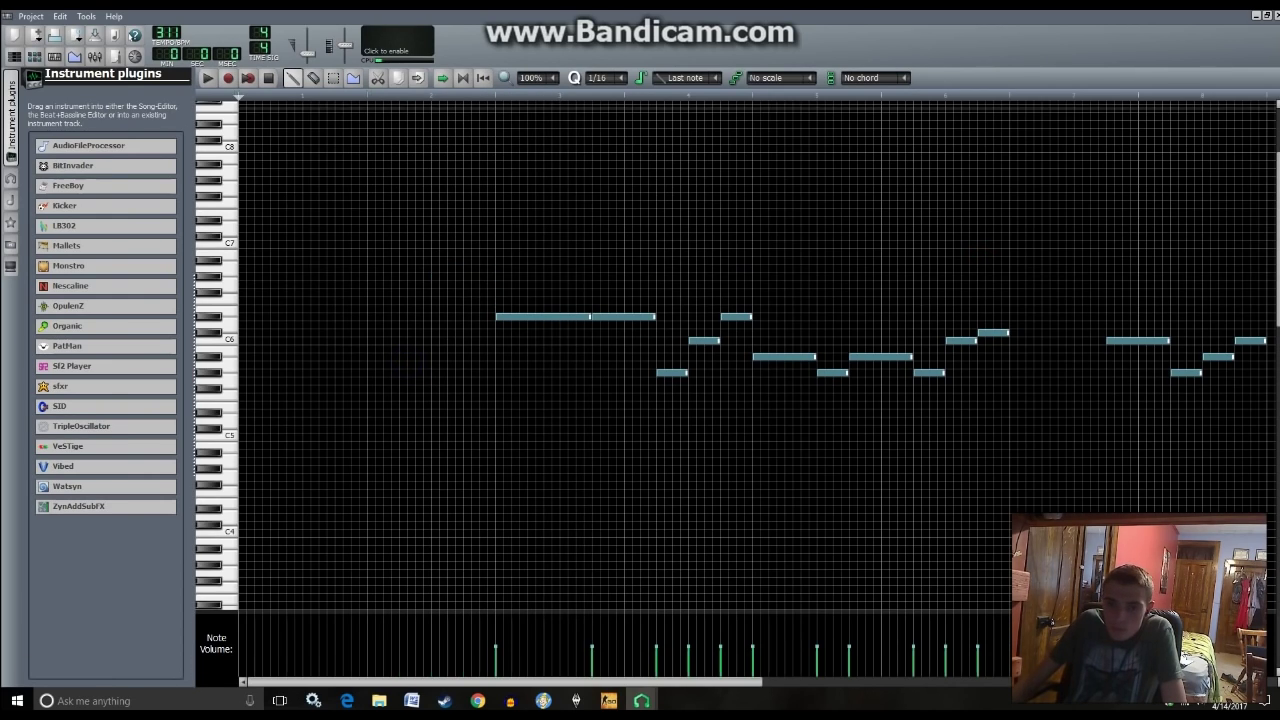
left_click(14, 58)
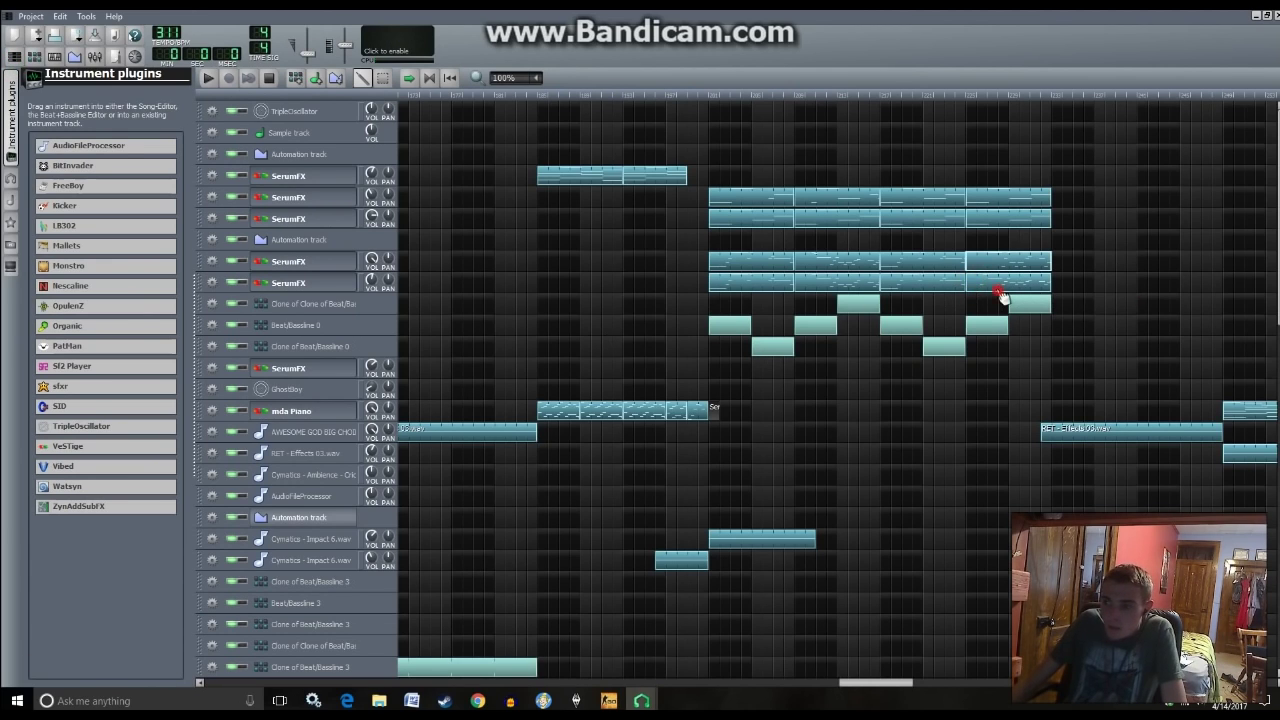
- Delete the same three opening notes from the last pattern of the SerumFX track directly below, and play the section back
double_click(997, 290)
right_click(425, 373)
right_click(447, 277)
right_click(479, 284)
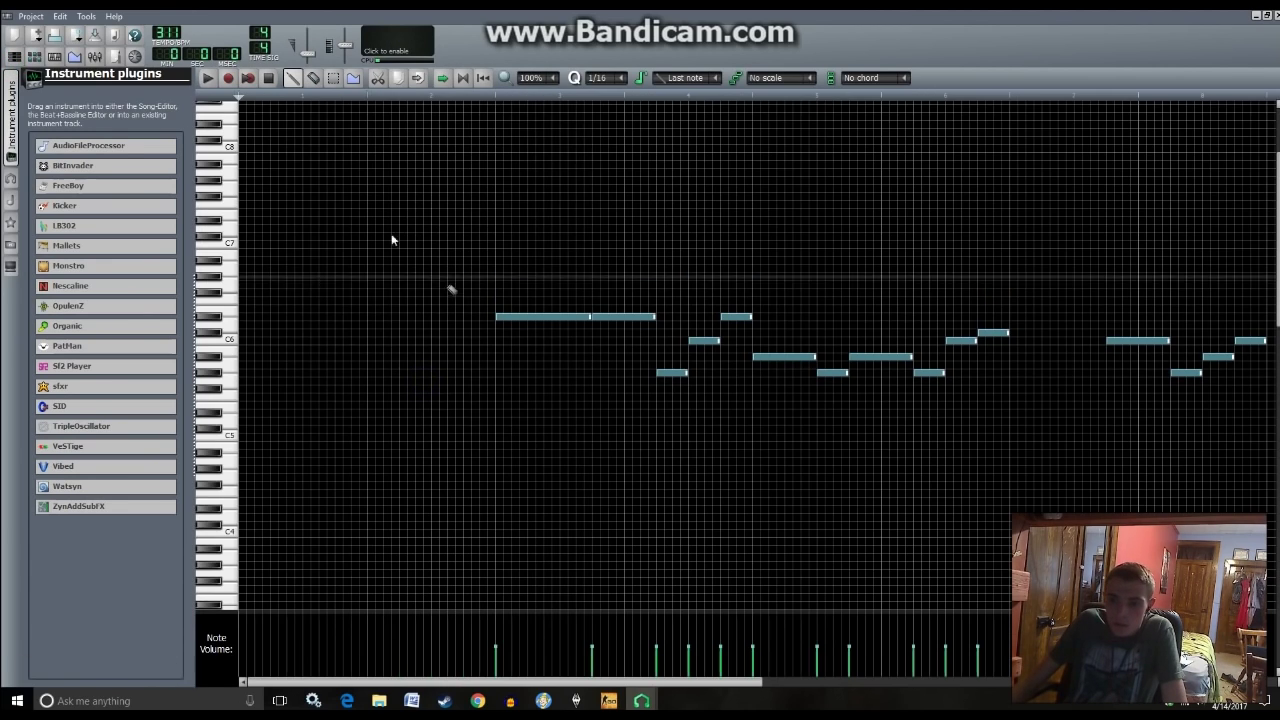
left_click(14, 58)
key("space")
scroll(1063, 503, "down", 5)
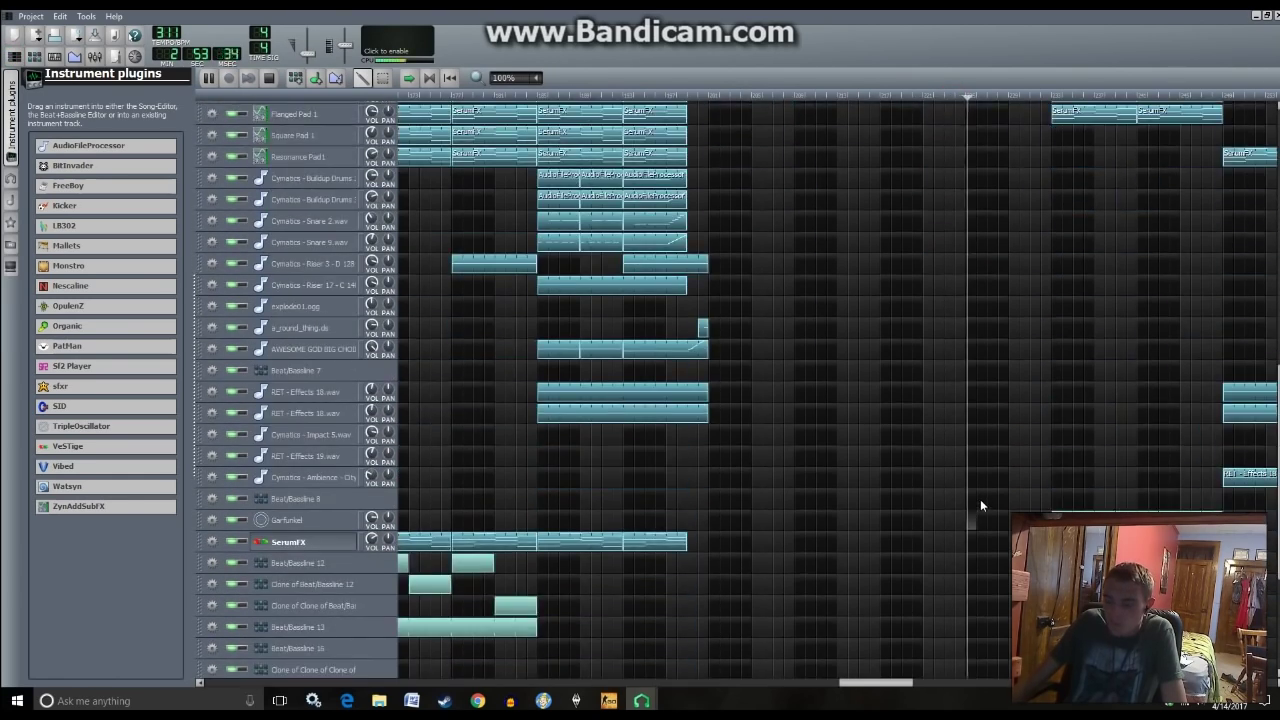
scroll(980, 499, "up", 10)
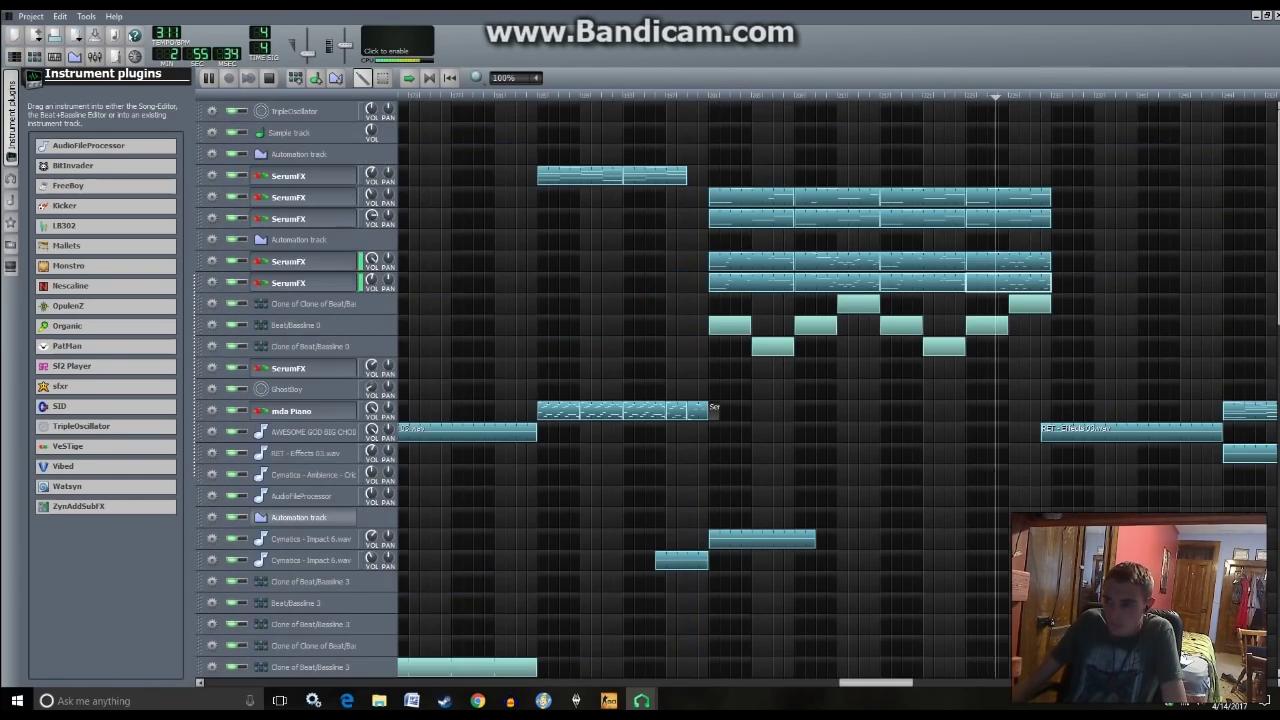
key("space")
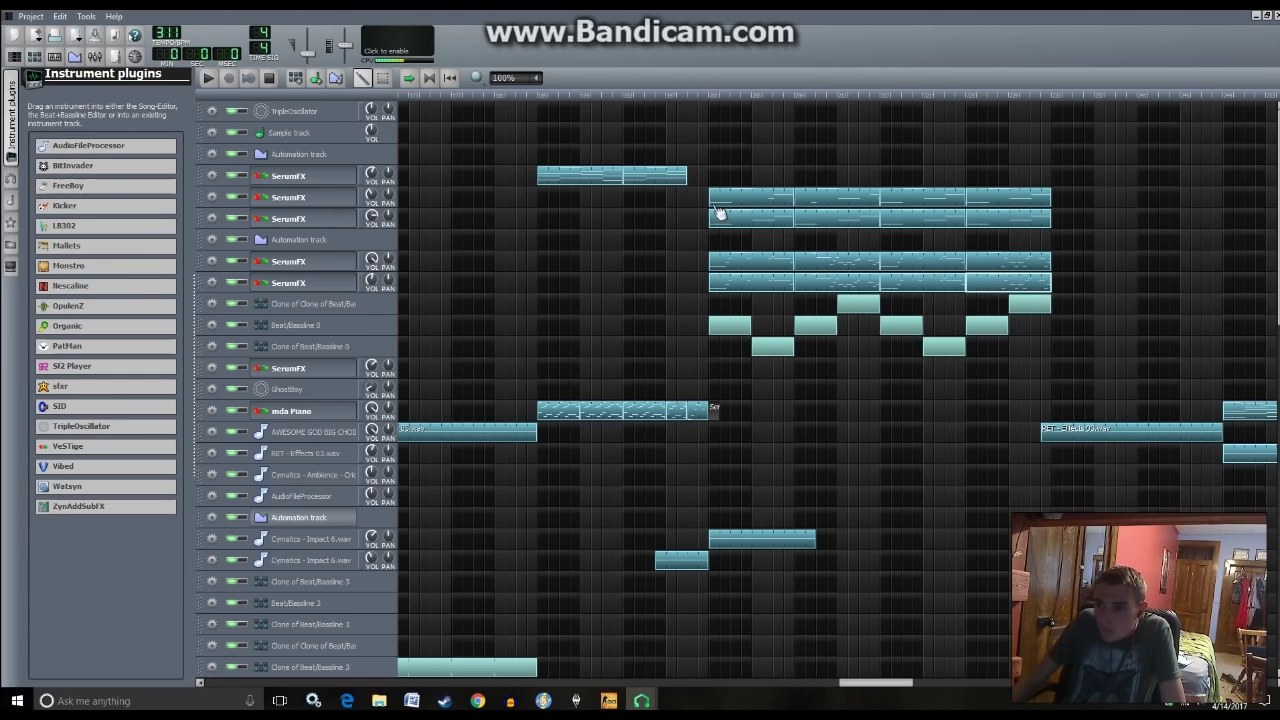
- Delete the first long note from the last pattern of the second SerumFX track
double_click(1001, 197)
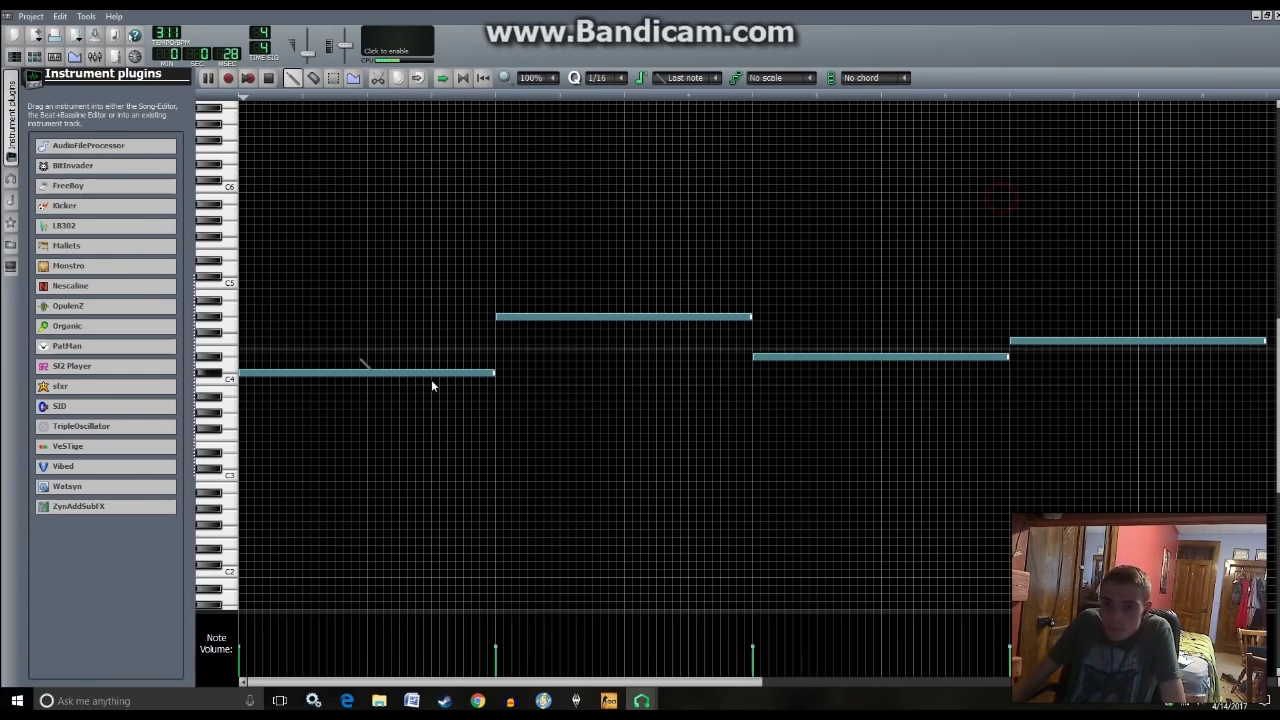
right_click(488, 383)
key("F7")
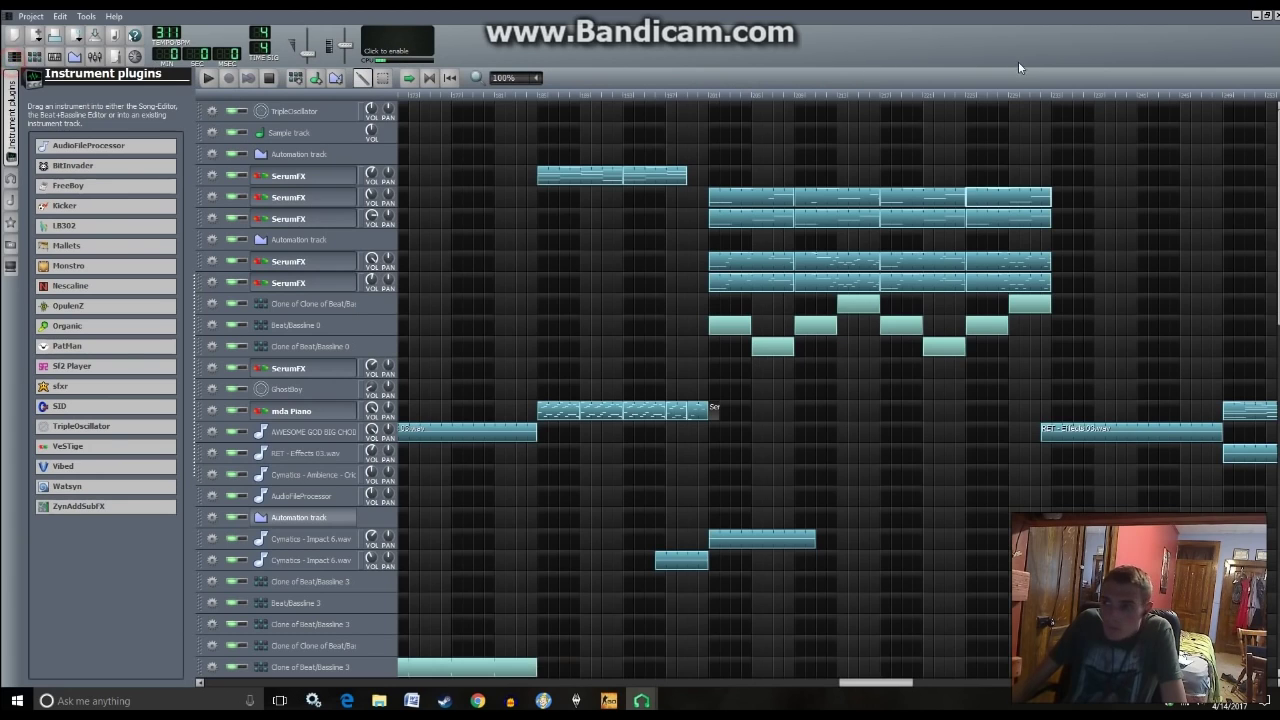
- Play back the drop to check how the bass loops and TISOKI patterns fill the gaps
left_click(963, 94)
key("space")
scroll(1087, 328, "down", 10)
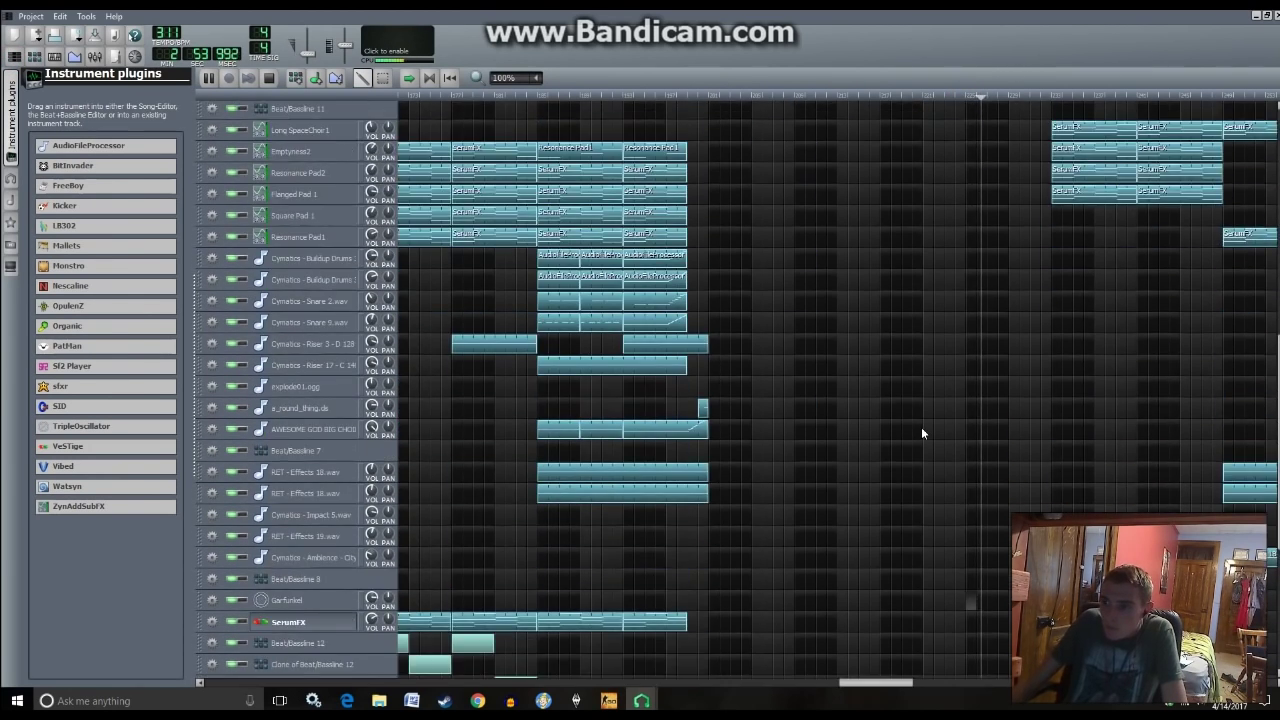
key("space")
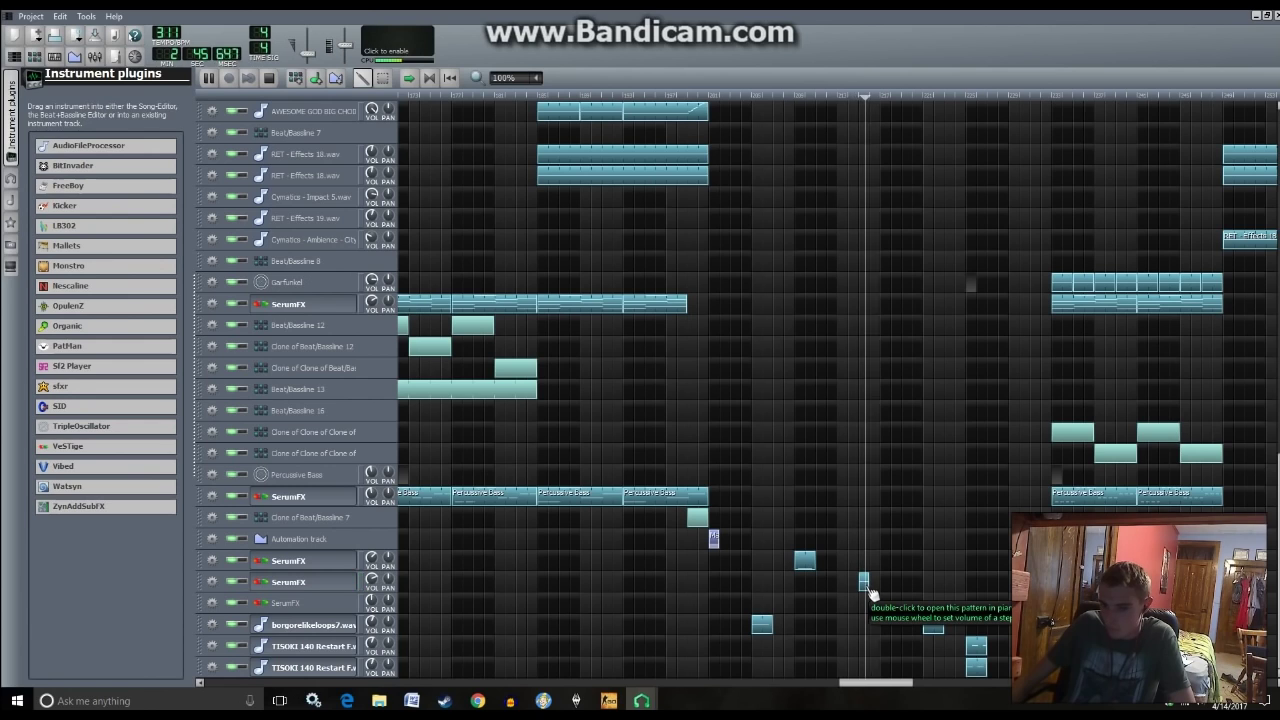
scroll(872, 593, "up", 2)
scroll(872, 593, "down", 2)
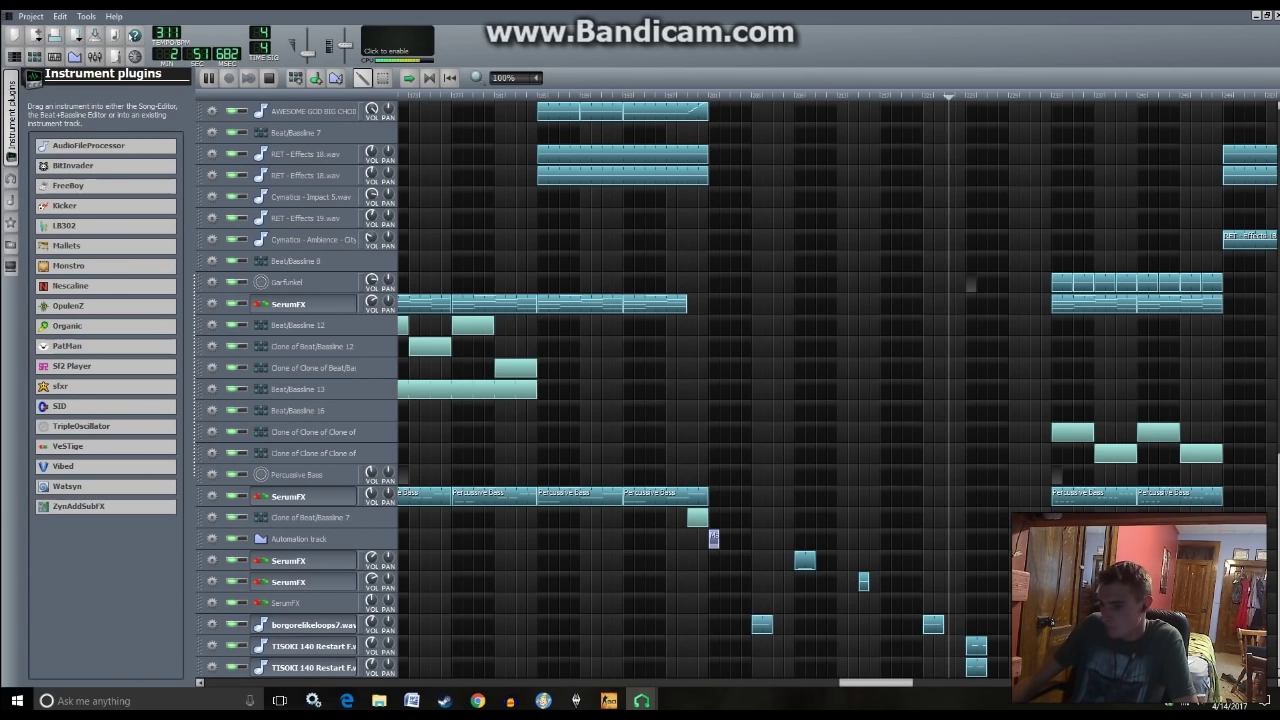
- Shorten the third note in the third pattern of the second SerumFX track, add a short same-pitch note before the fourth, and save the project
scroll(872, 593, "up", 6)
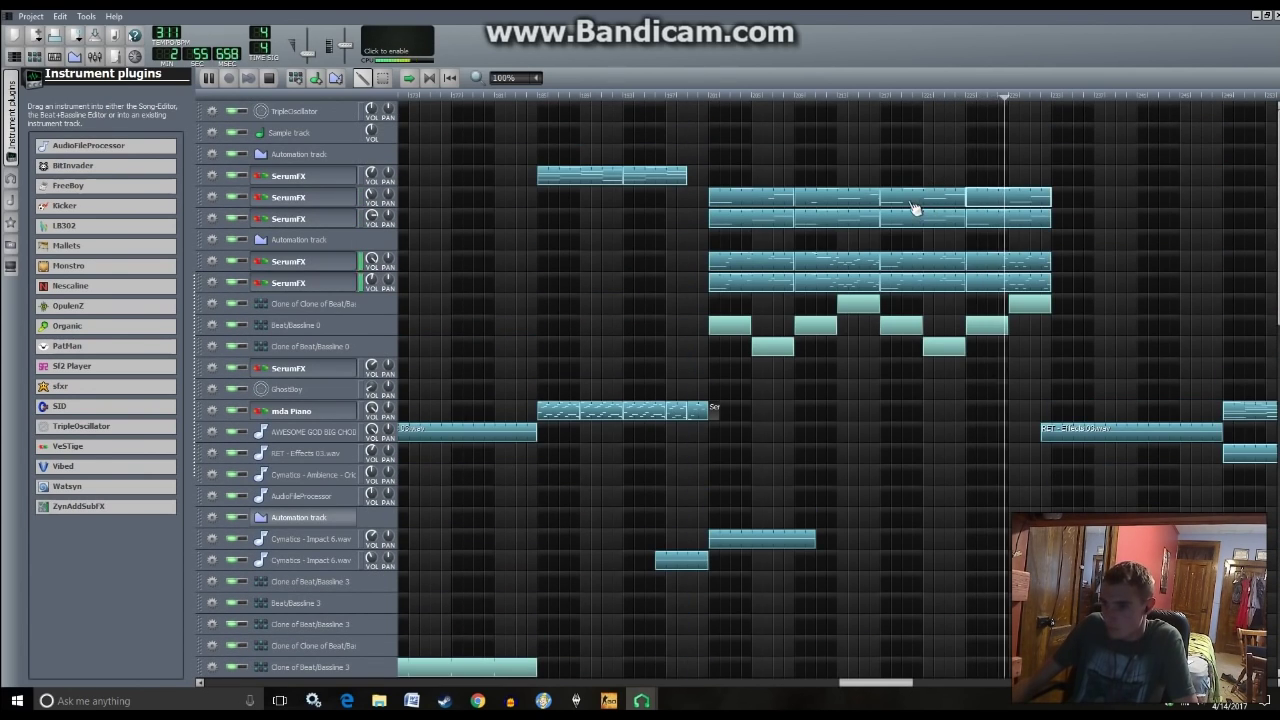
left_click(876, 93)
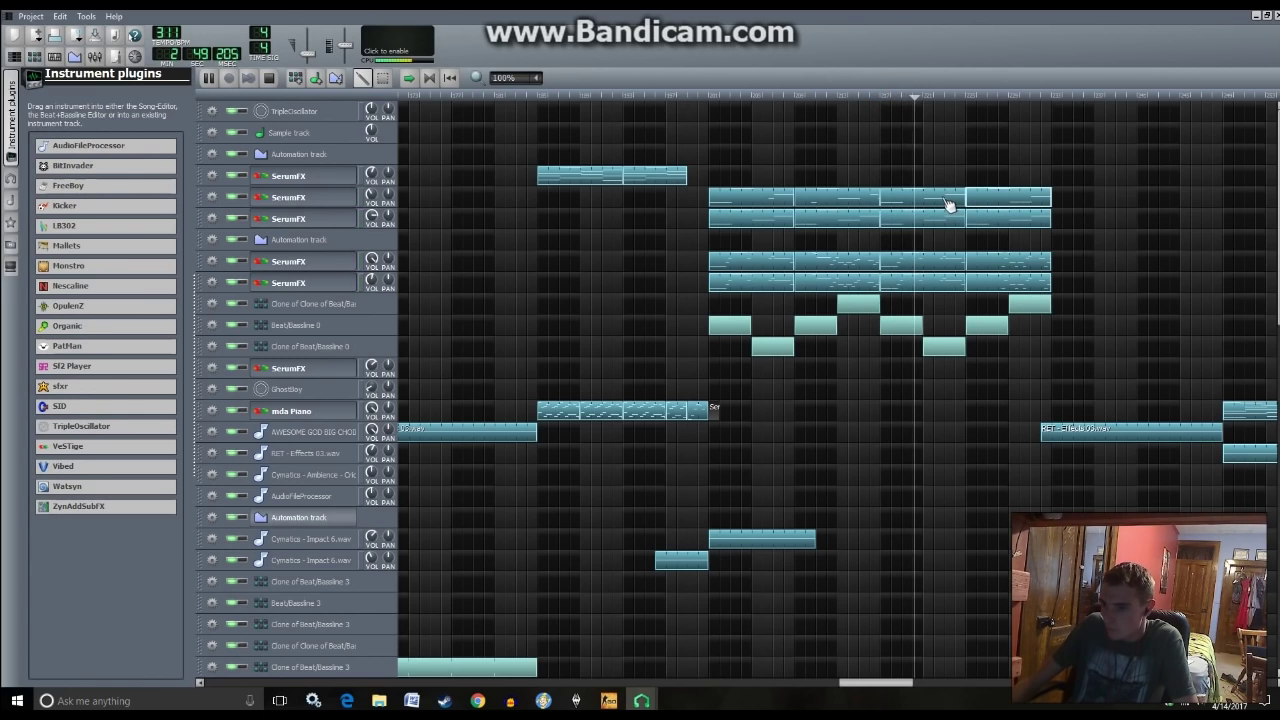
double_click(945, 207)
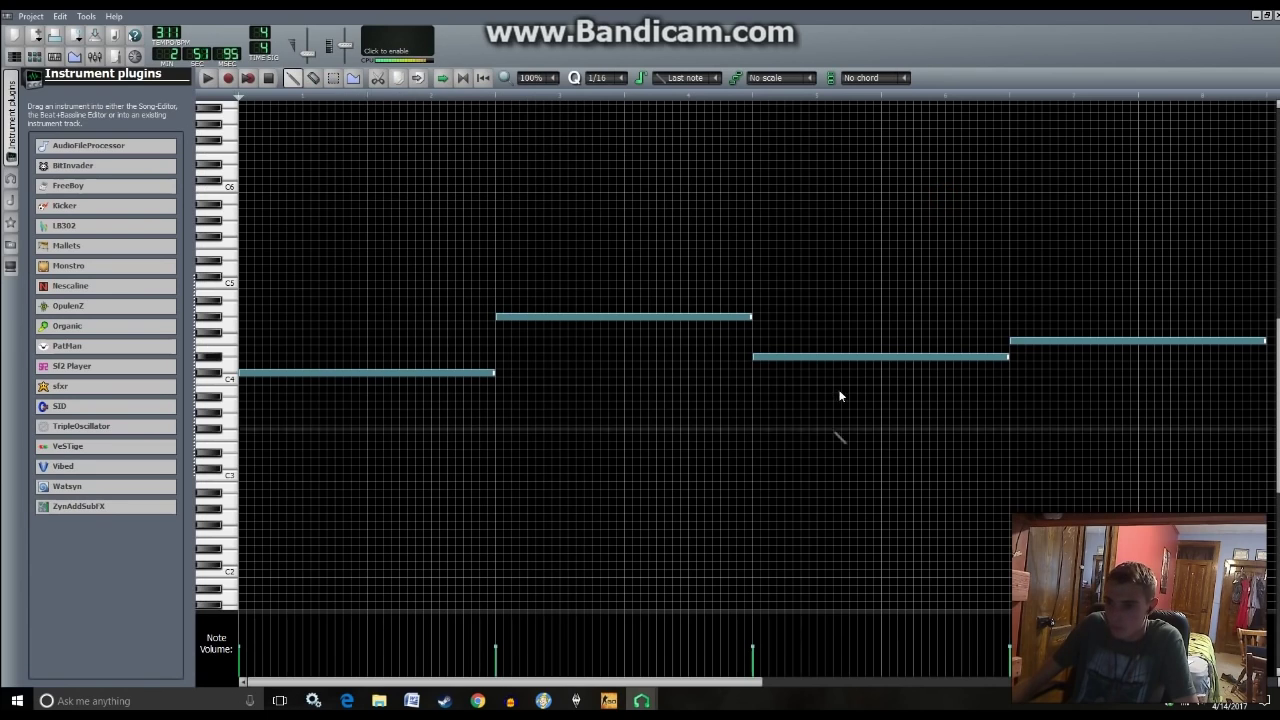
left_click_drag(1008, 357, 808, 371)
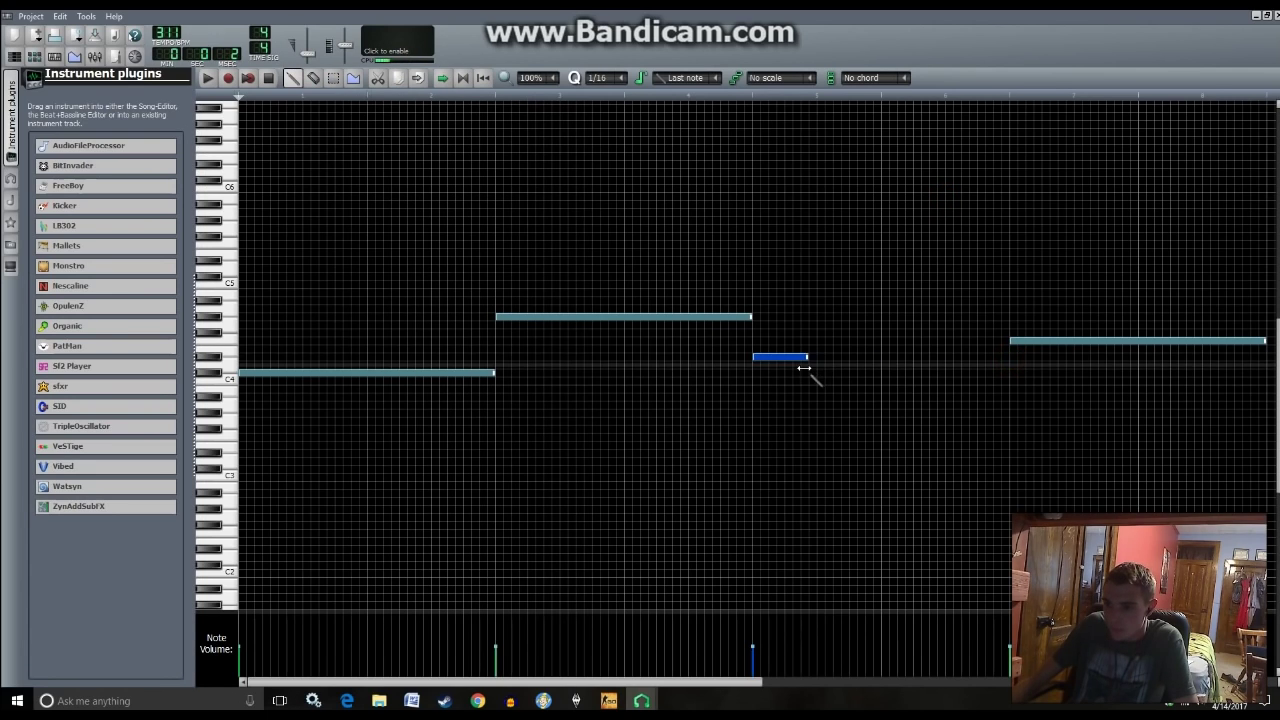
left_click(1013, 357)
left_click_drag(1013, 357, 960, 362)
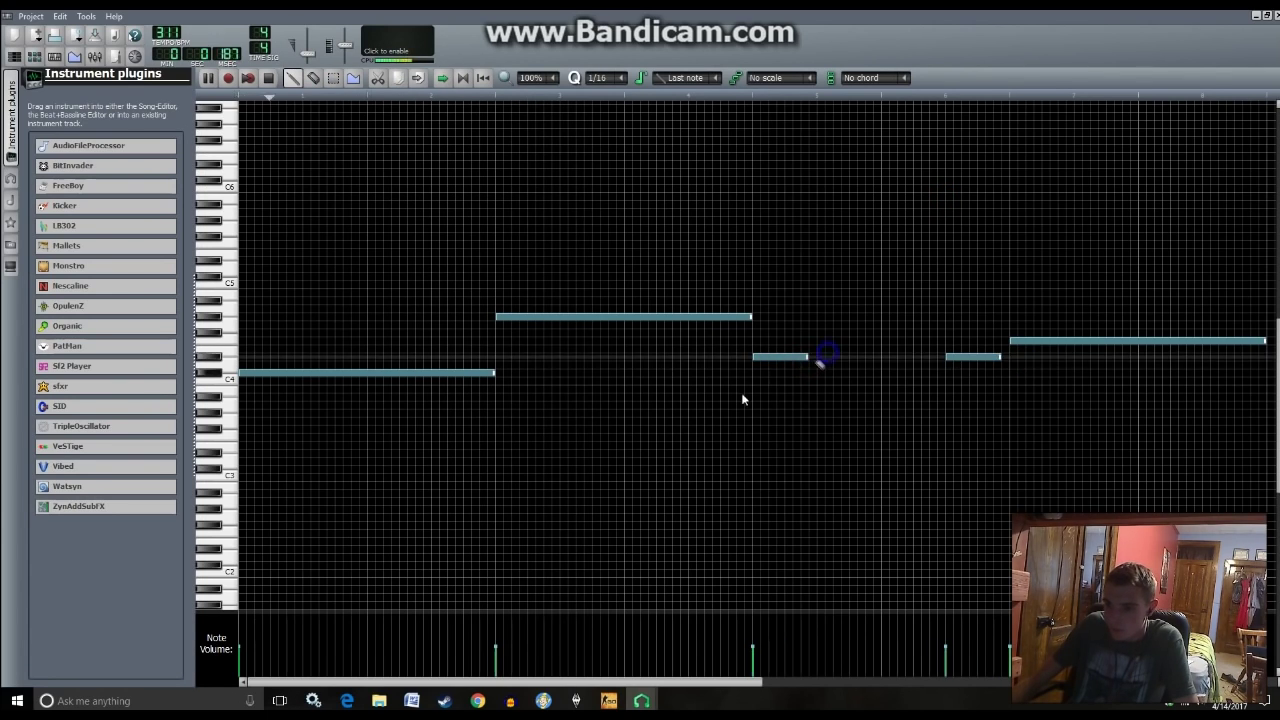
right_click(790, 357)
left_click(10, 57)
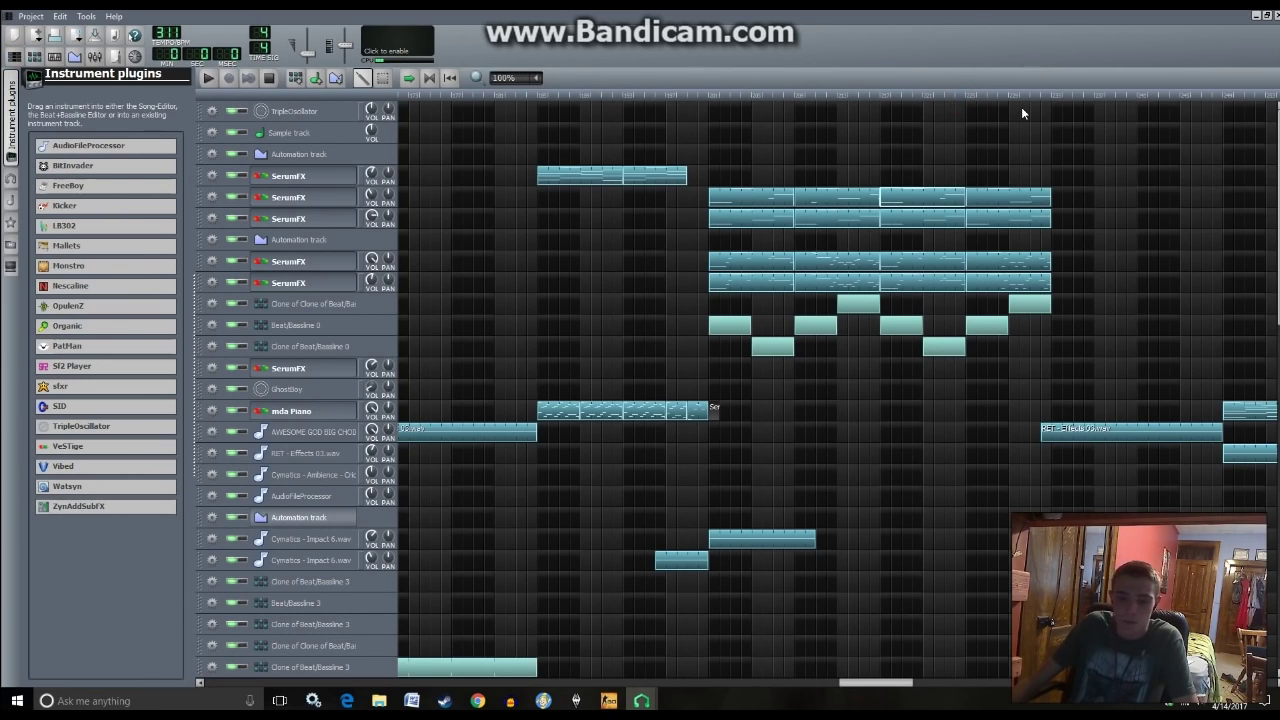
key("ctrl+s")
- Play back the end of the drop and examine the note placement in both TISOKI patterns
key("space")
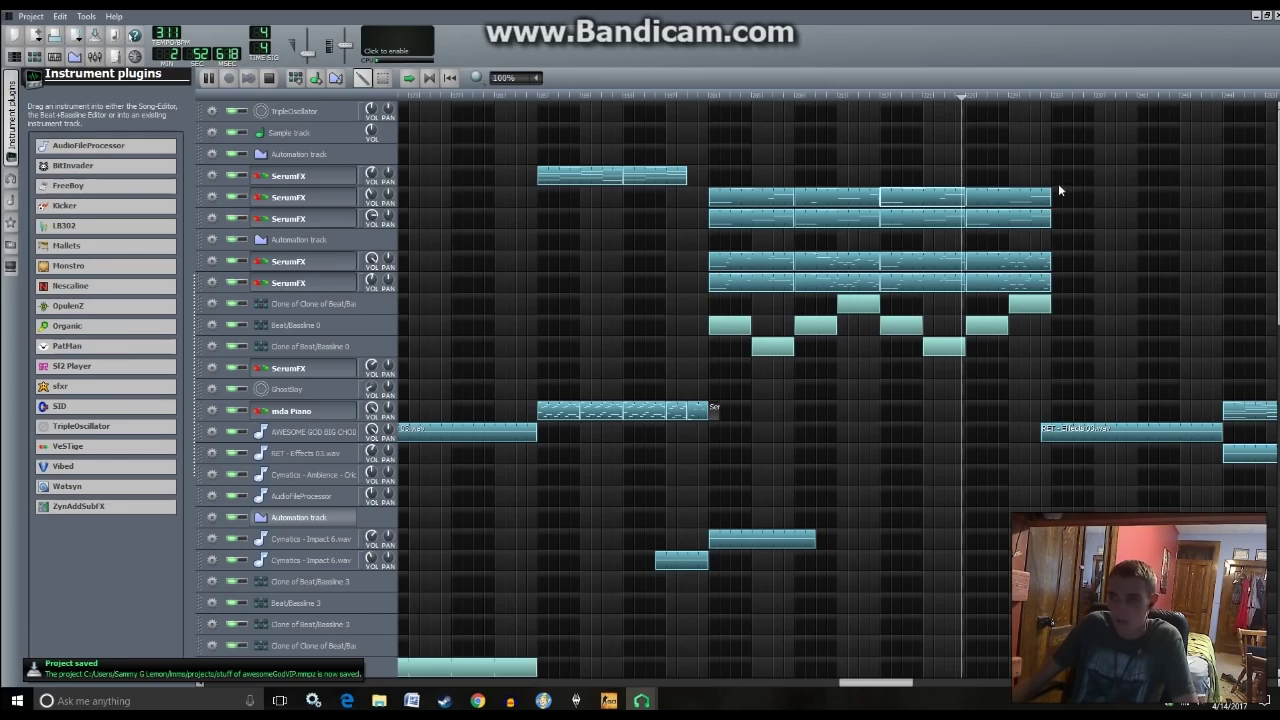
scroll(907, 407, "down", 5)
scroll(884, 452, "down", 10)
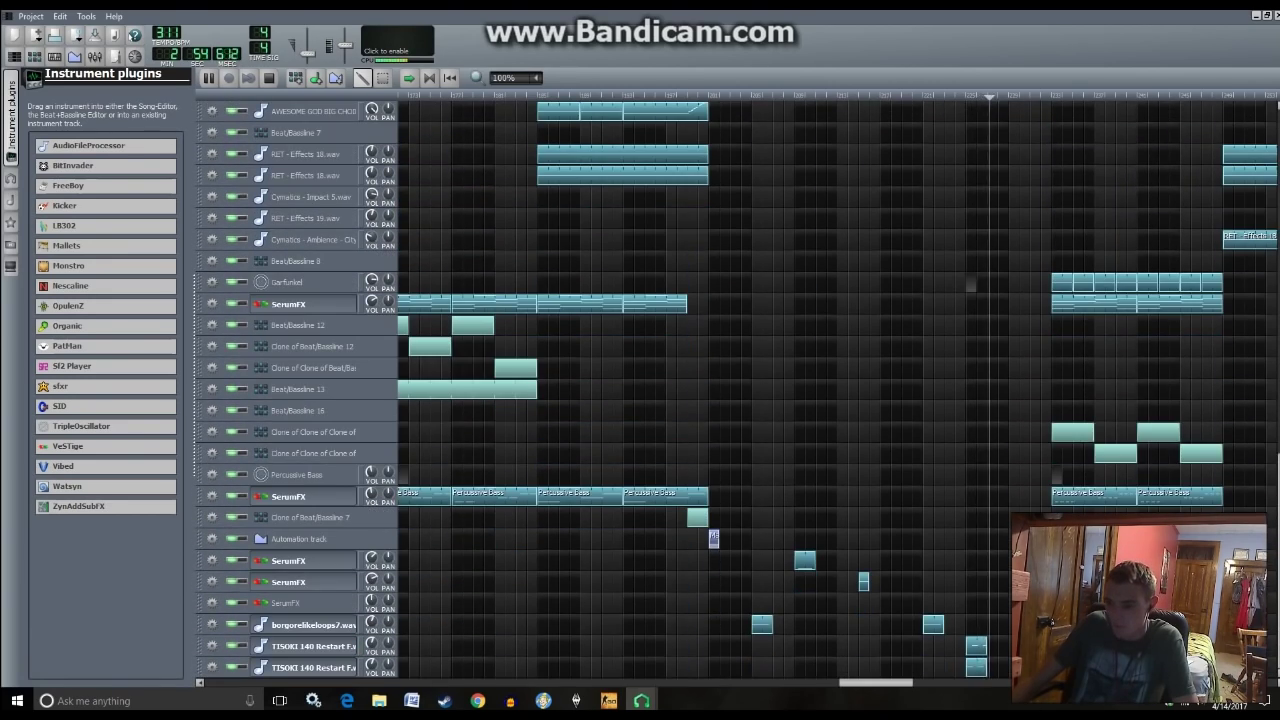
key("space")
double_click(971, 672)
key("space")
left_click(15, 57)
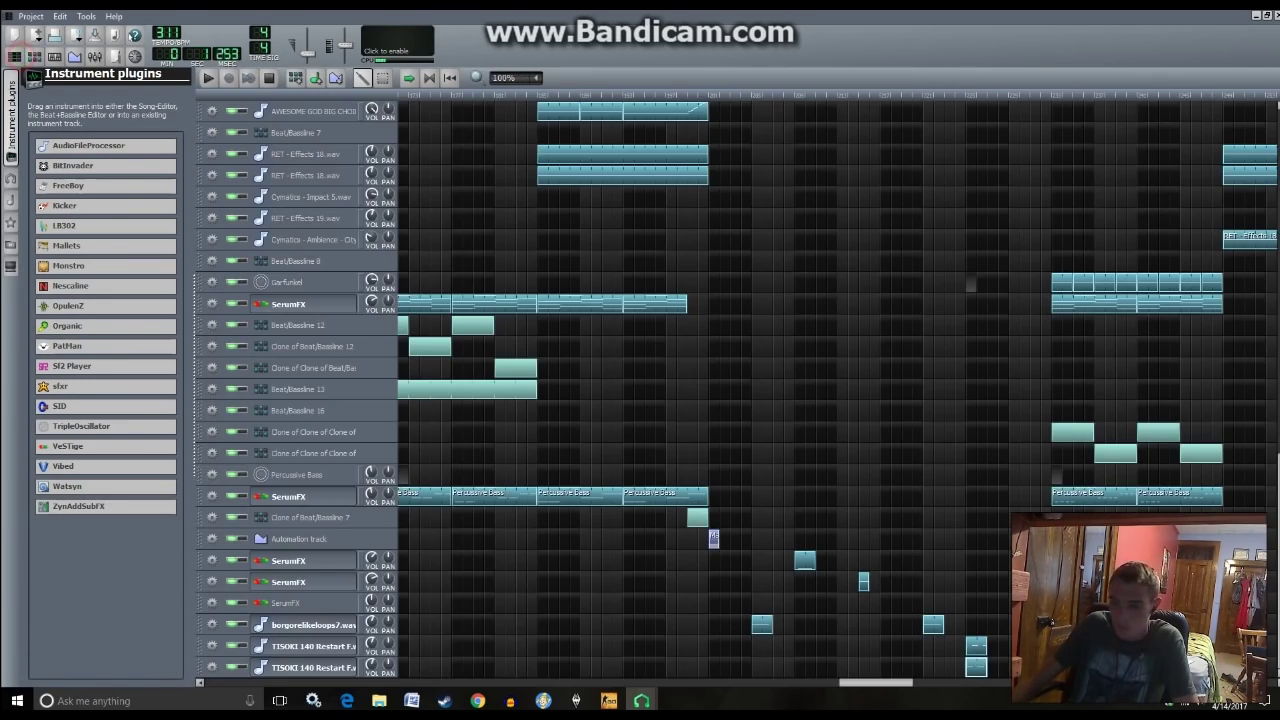
double_click(978, 648)
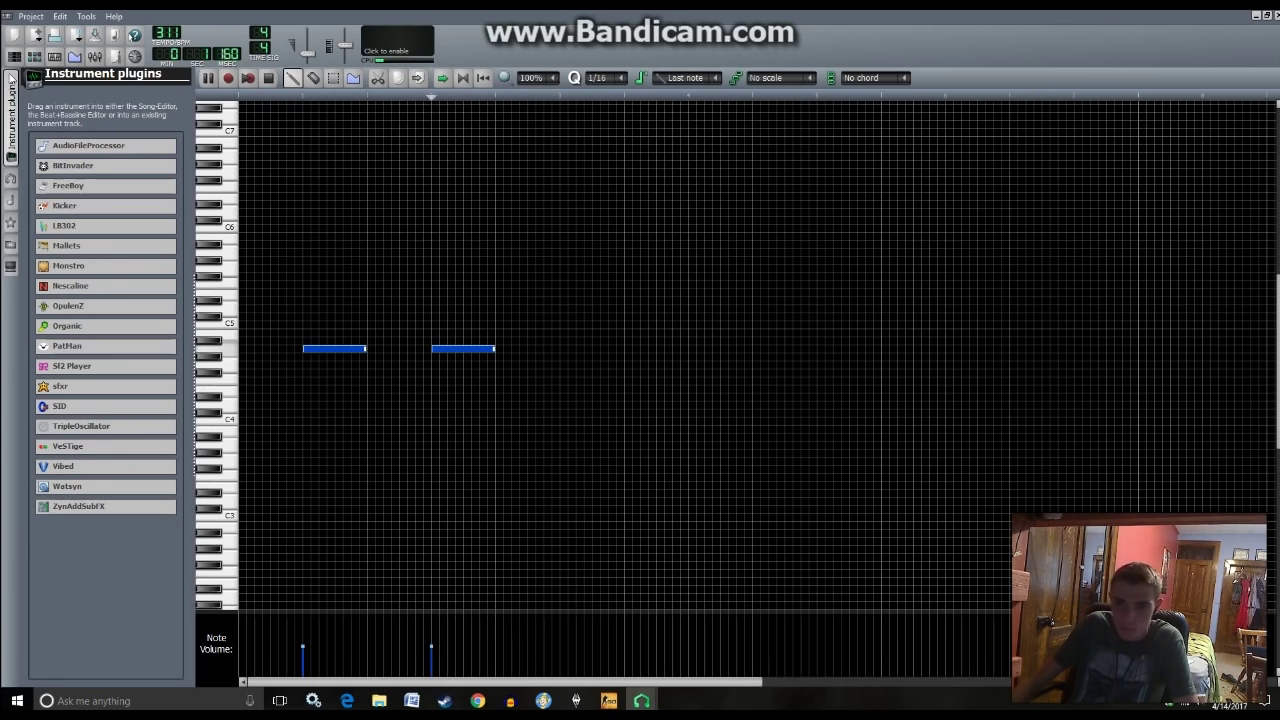
left_click(16, 57)
key("space")
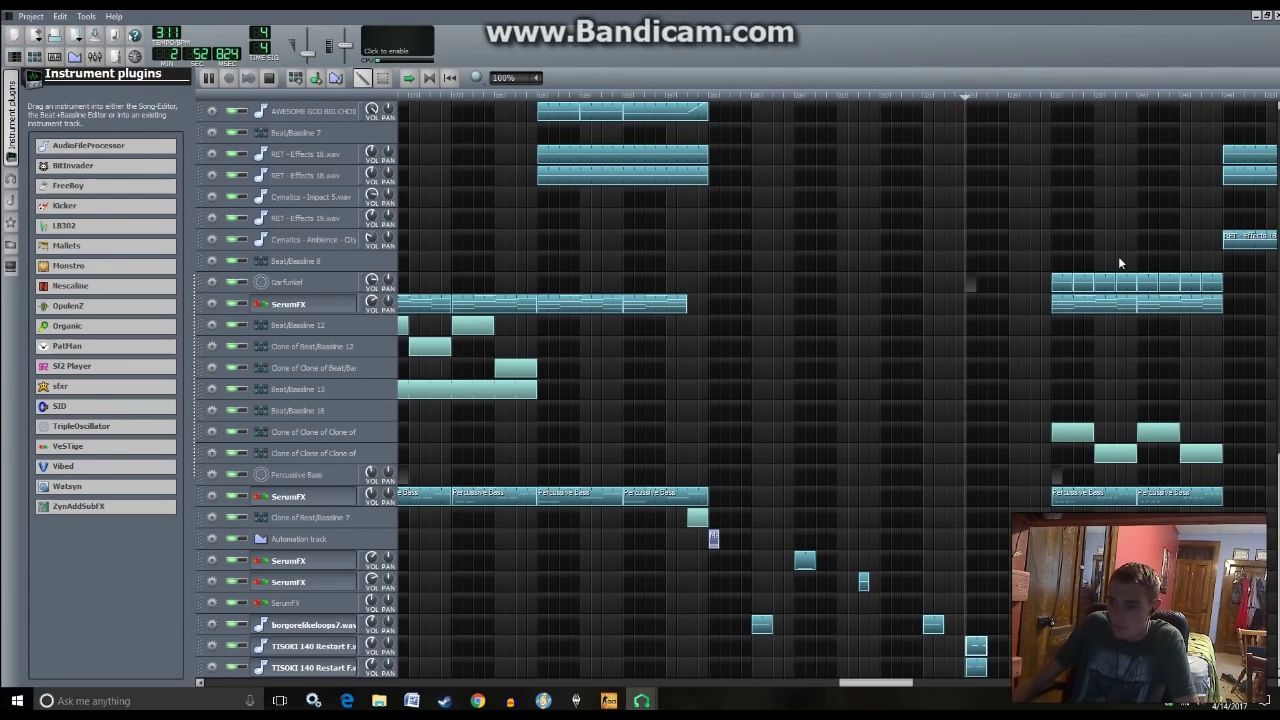
- Shorten the first note of the upper TISOKI pattern slightly and play the section back
double_click(976, 648)
key("ctrl+a")
key("space")
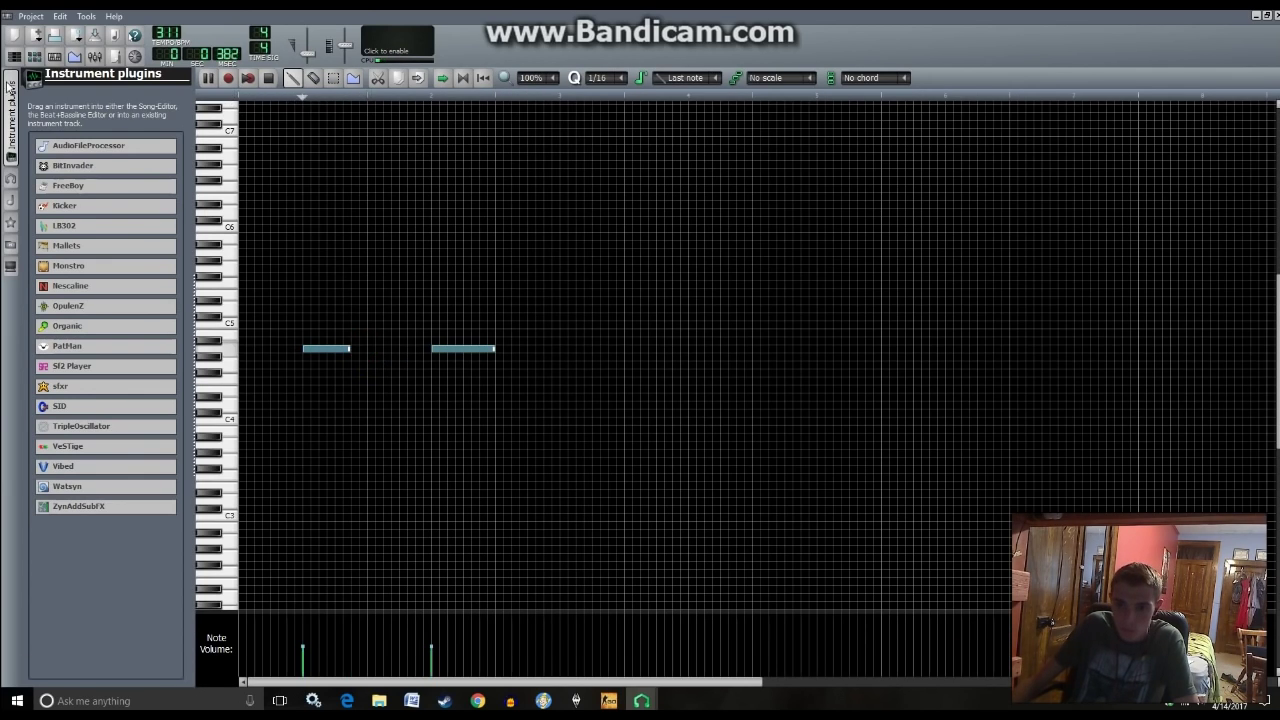
left_click(14, 56)
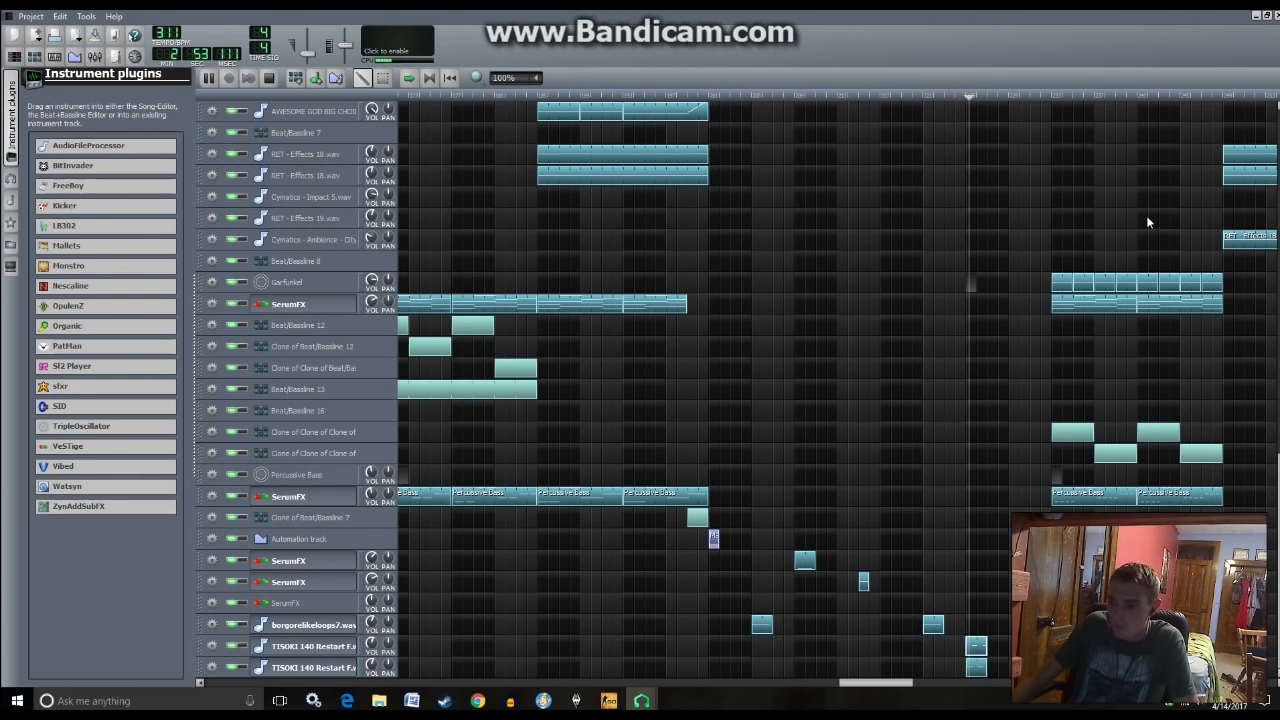
key("space")
- Replace the second note of the lower TISOKI pattern with one that starts earlier, closer to the first note
double_click(977, 668)
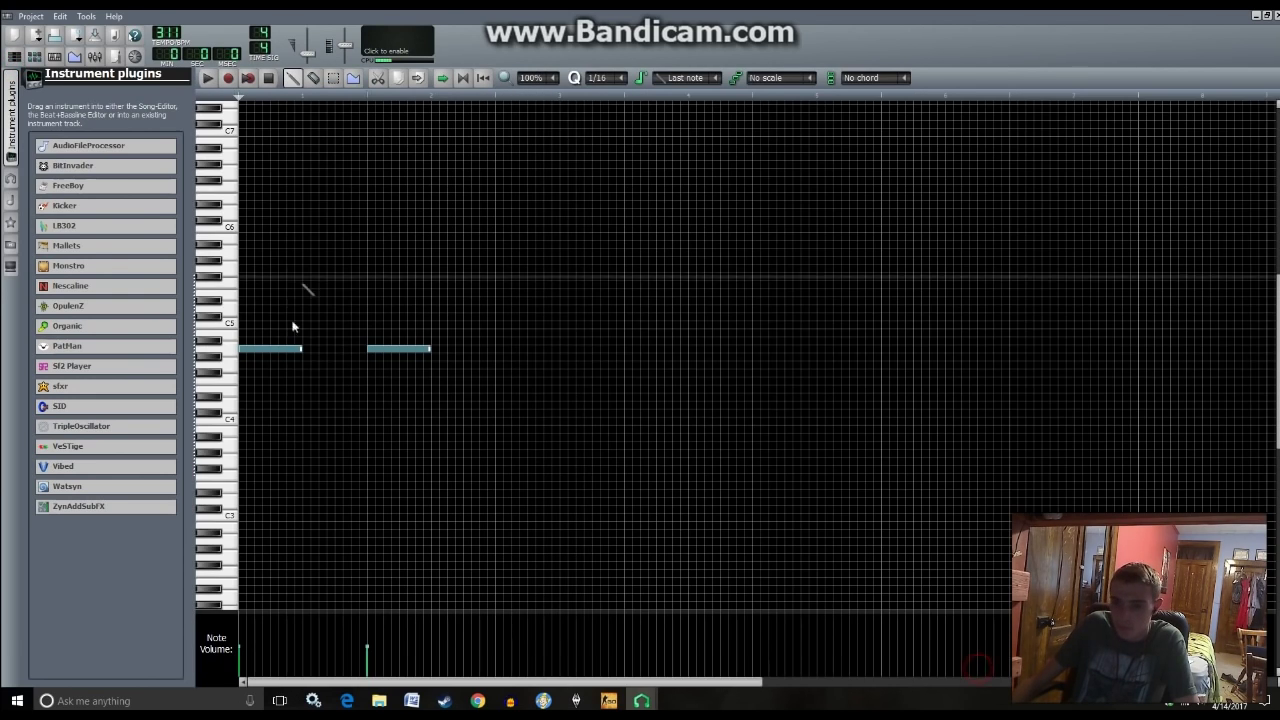
right_click(384, 352)
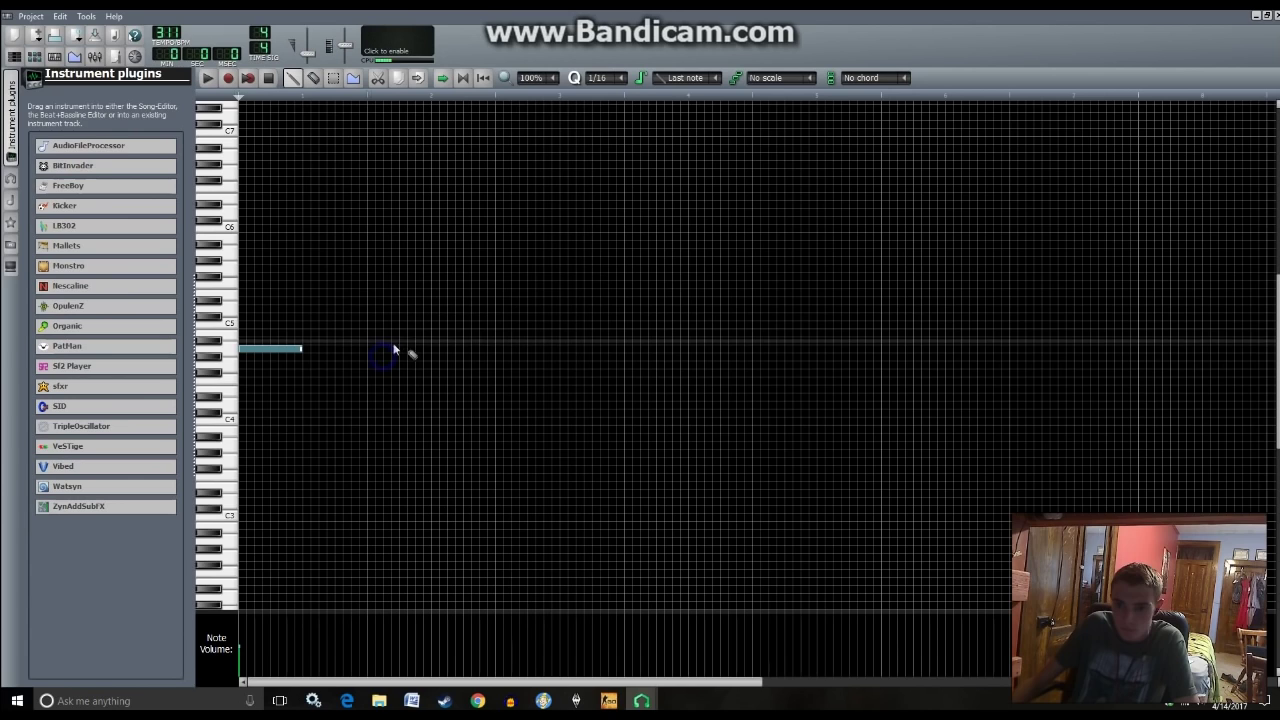
left_click(338, 350)
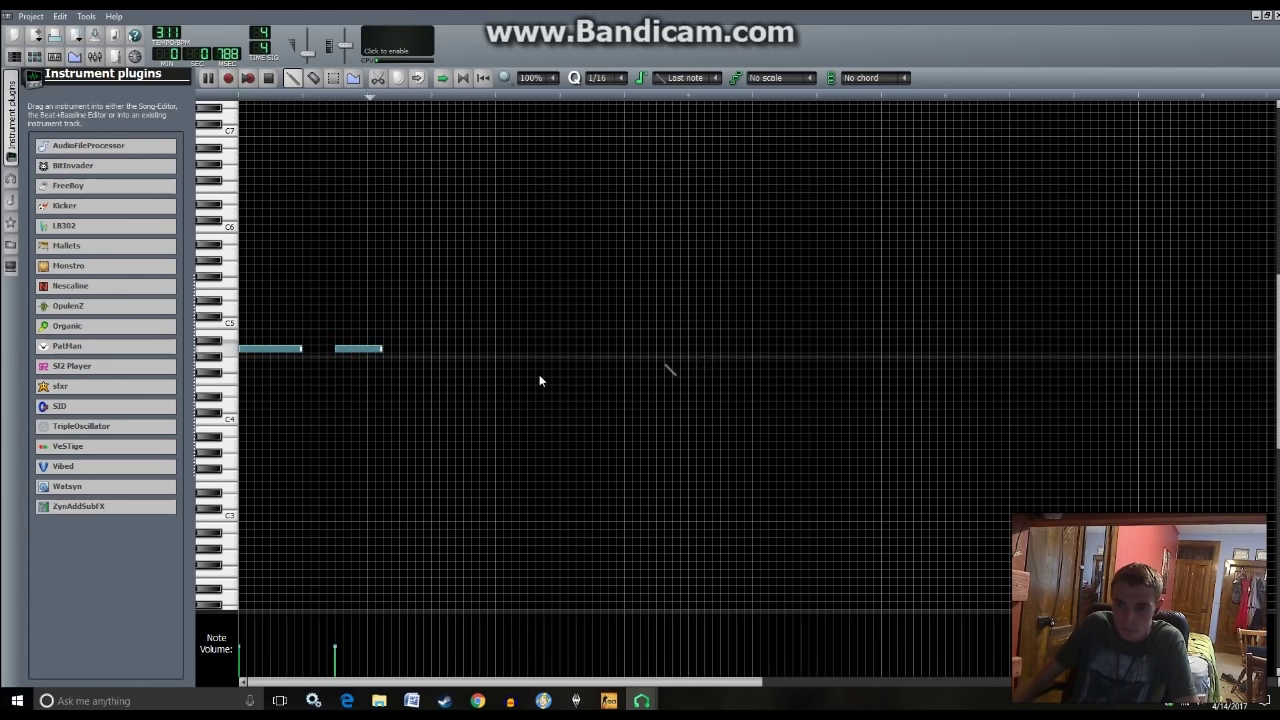
left_click_drag(382, 350, 401, 354)
key("F5")
- Shorten the first note of the upper TISOKI pattern, replace its second note with a shorter, earlier one, and play the result
key("F7")
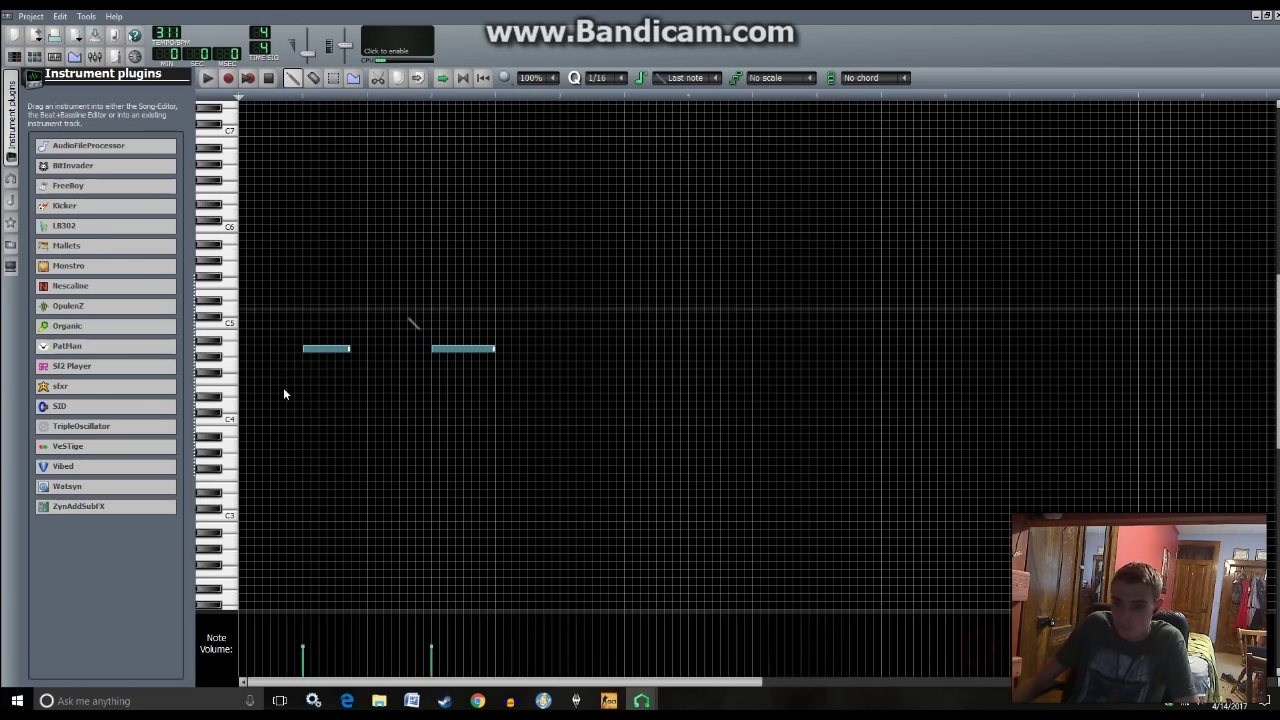
key("space")
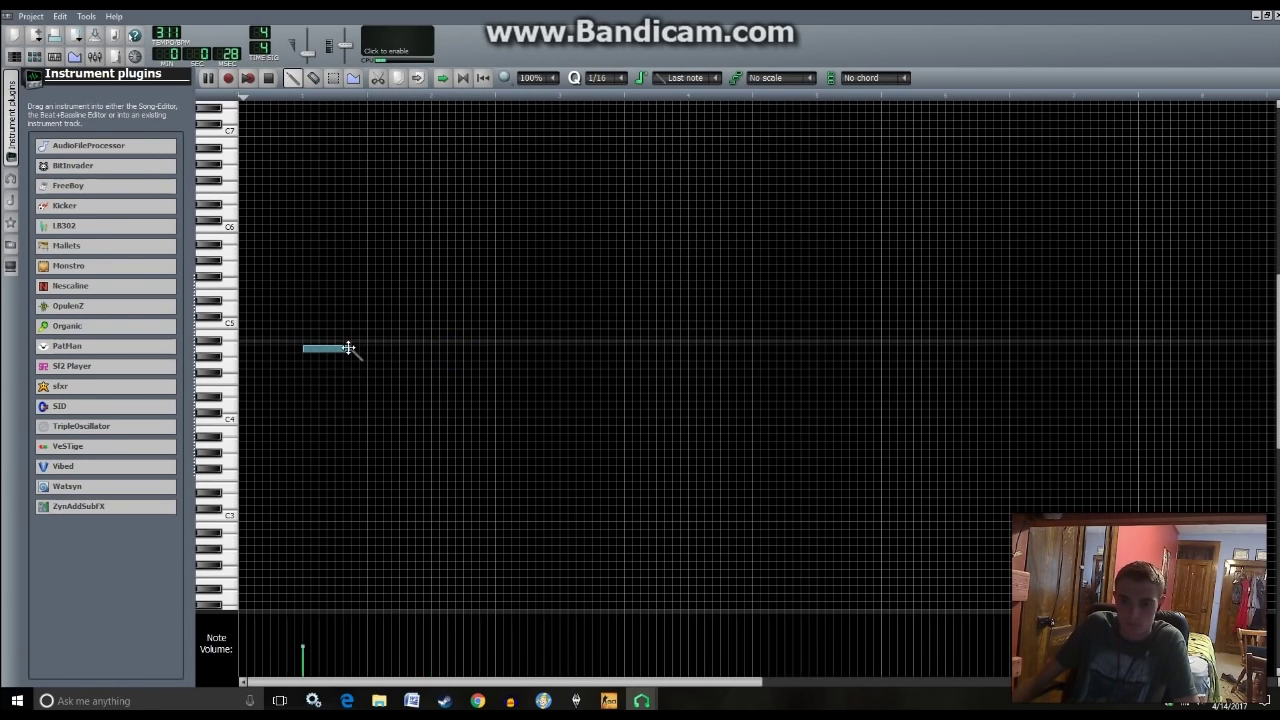
left_click_drag(350, 349, 372, 355)
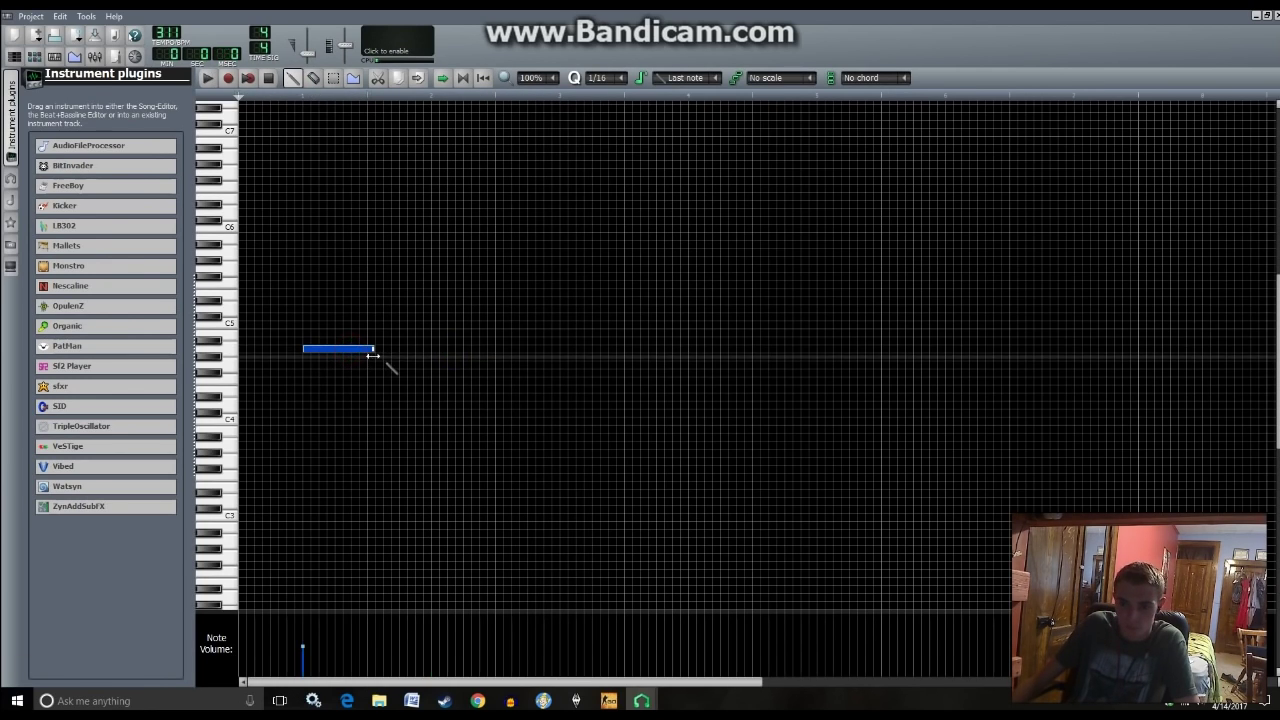
left_click(400, 349)
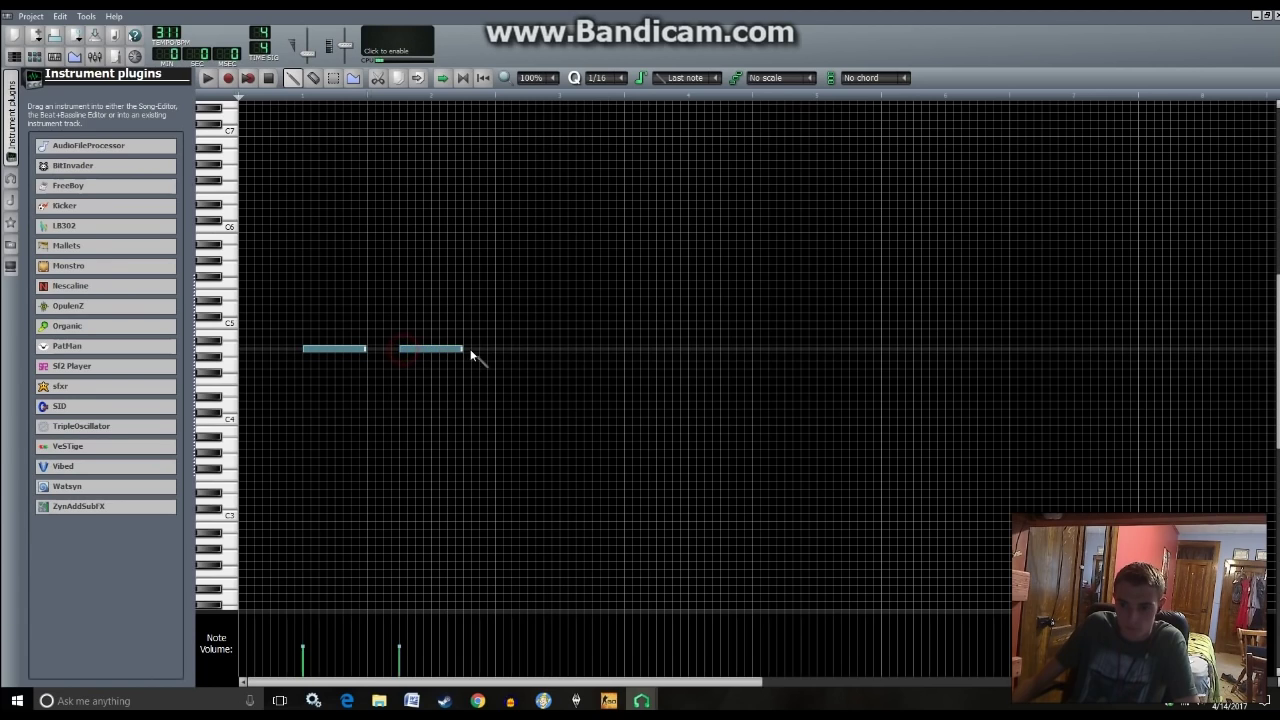
left_click_drag(427, 350, 437, 351)
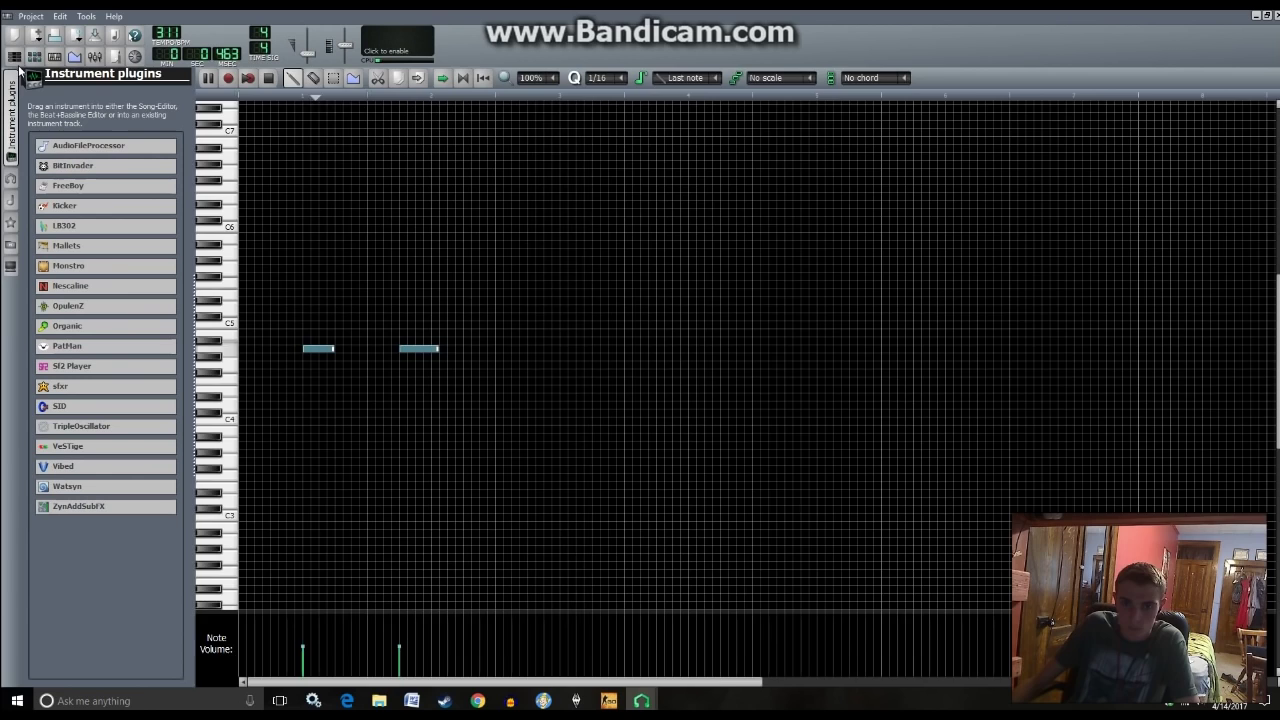
key("F5")
left_click(961, 95)
key("space")
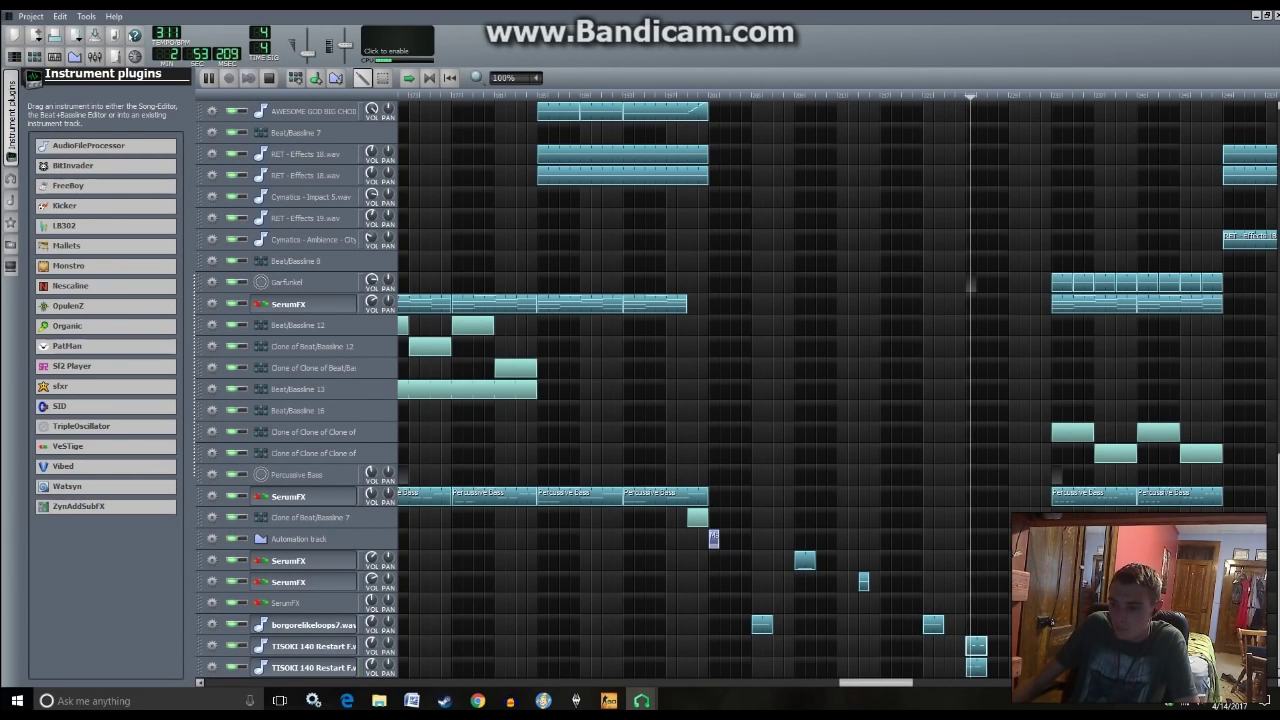
key("space")
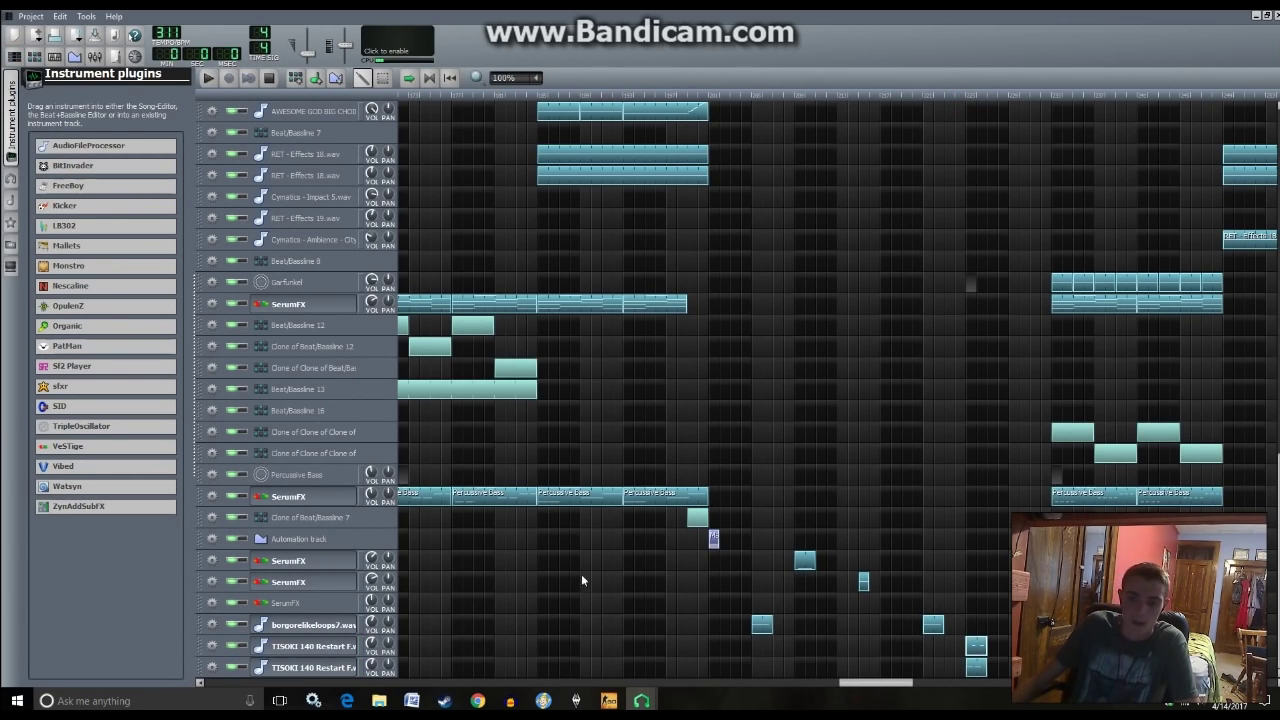
- Add an AudioFileProcessor track below the TISOKI tracks and load HOO.wav from the ultitrap folder of the DAW package
left_click(85, 148)
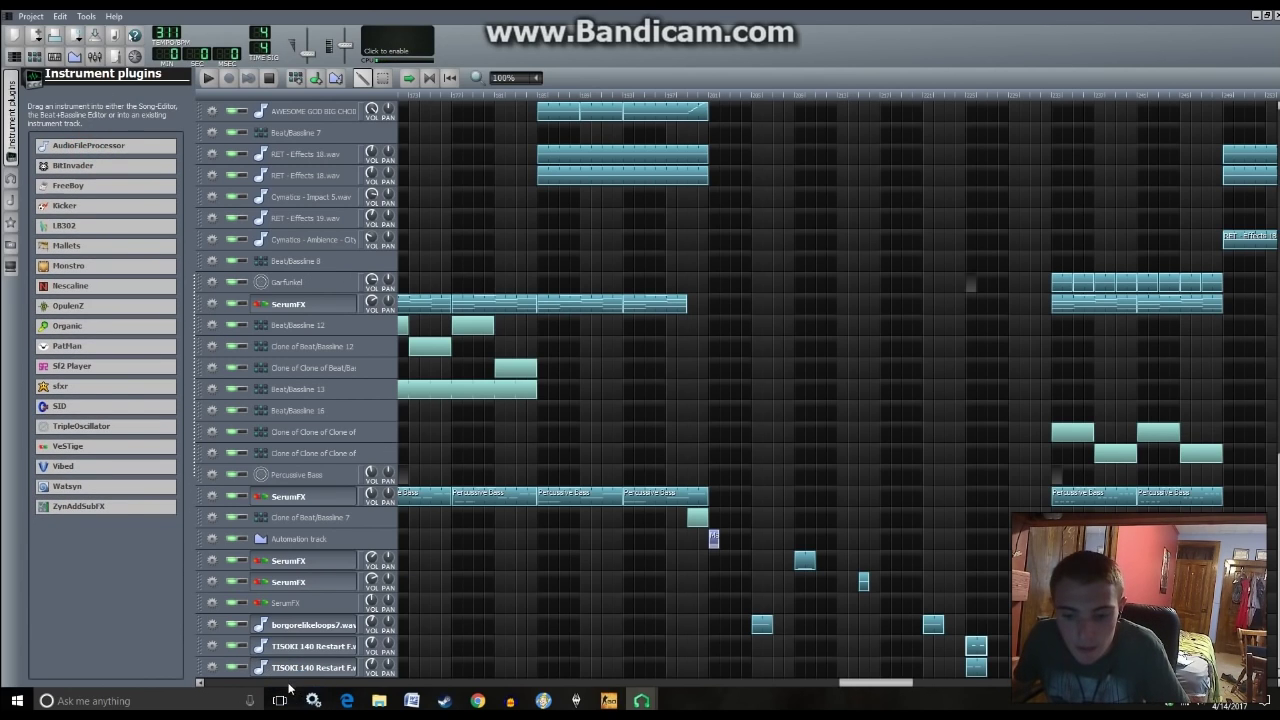
left_click_drag(289, 688, 290, 676)
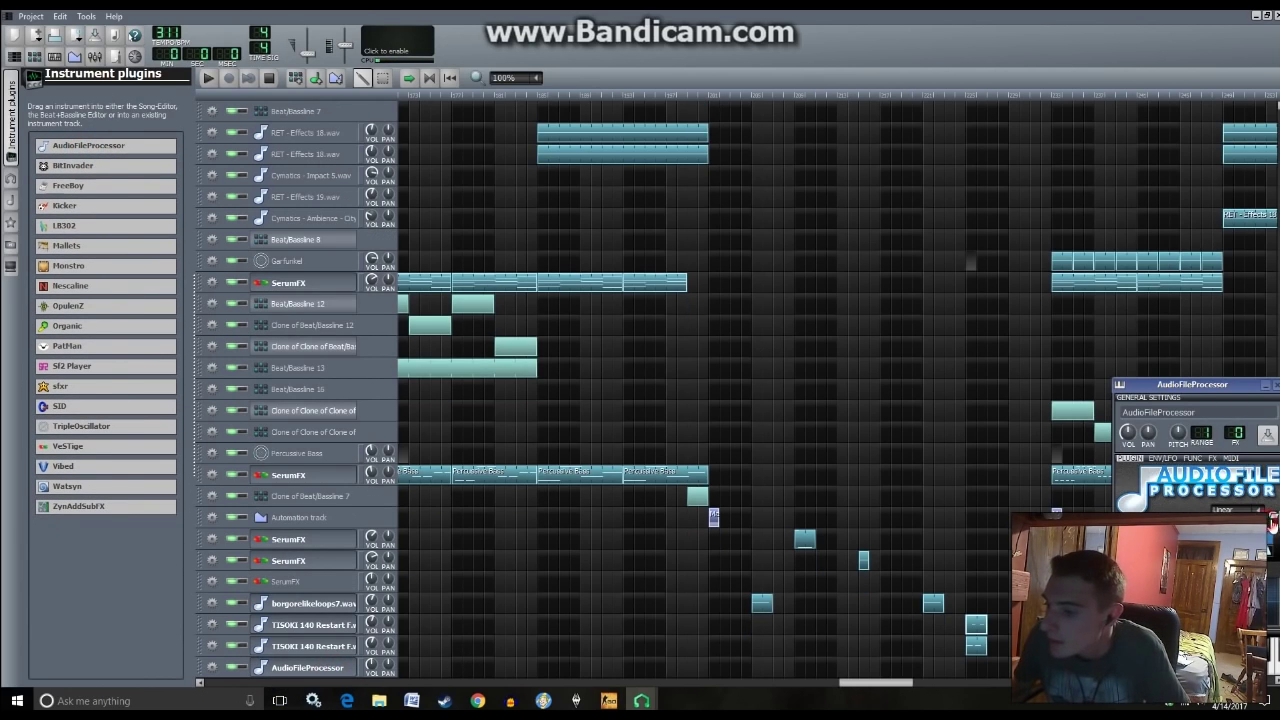
left_click(1272, 516)
left_click(496, 238)
double_click(571, 236)
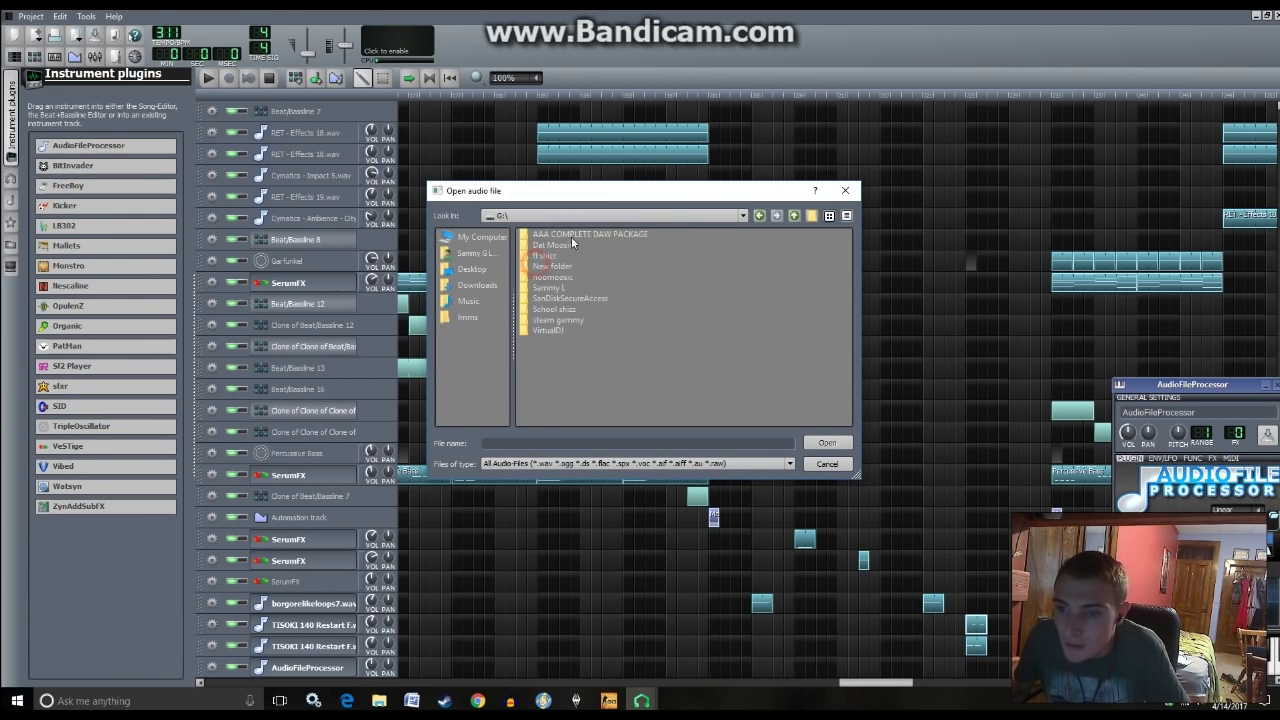
left_click_drag(575, 424, 779, 417)
double_click(553, 345)
left_click_drag(537, 419, 635, 425)
left_click(640, 352)
left_click(827, 443)
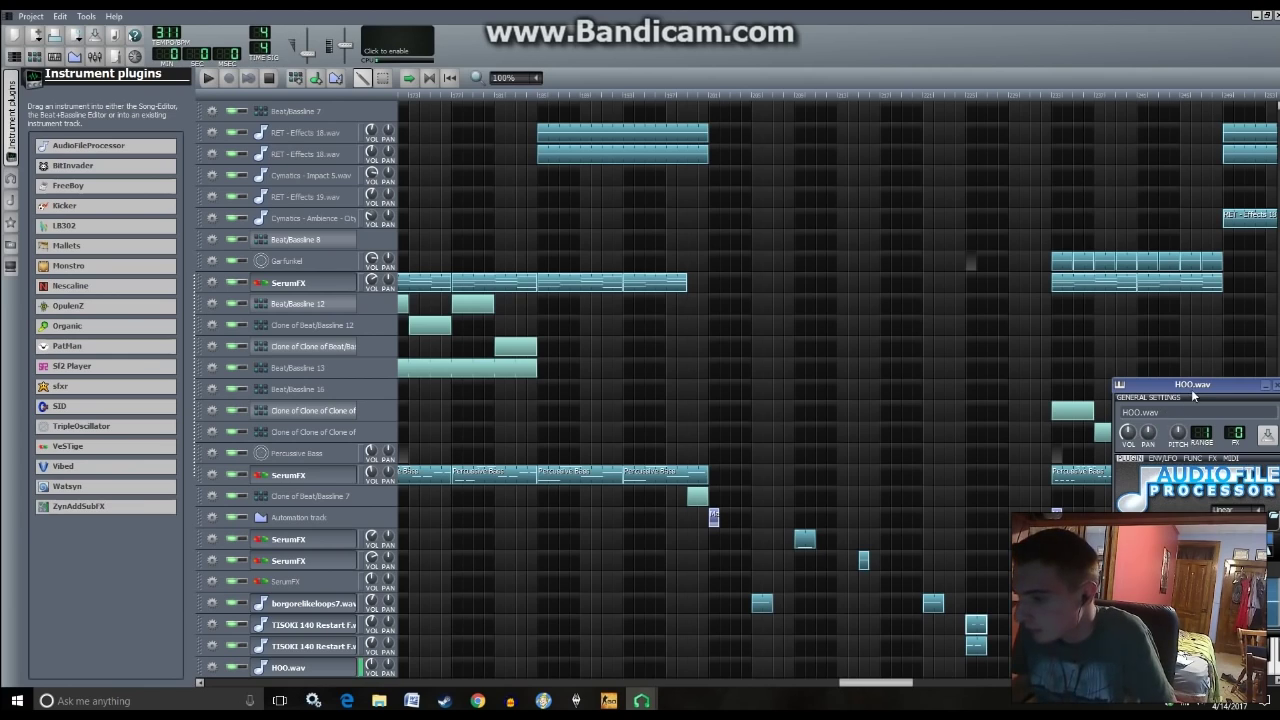
left_click_drag(1191, 389, 716, 290)
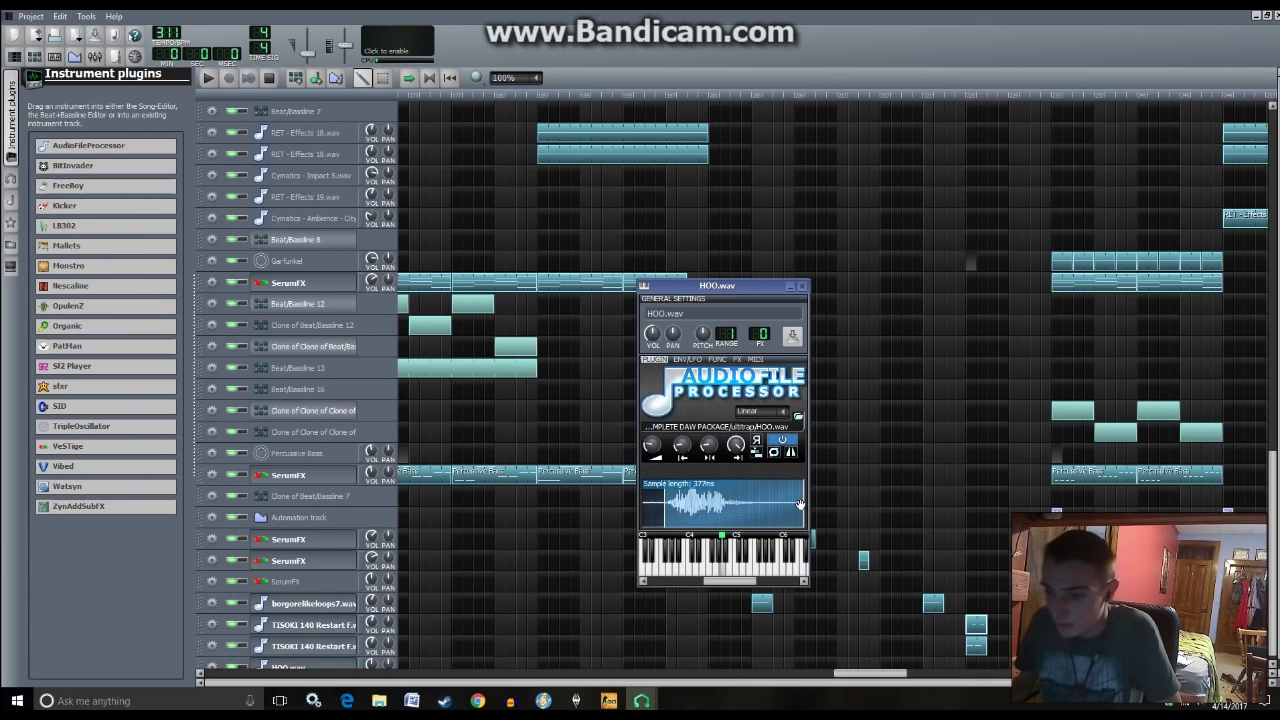
key("Escape")
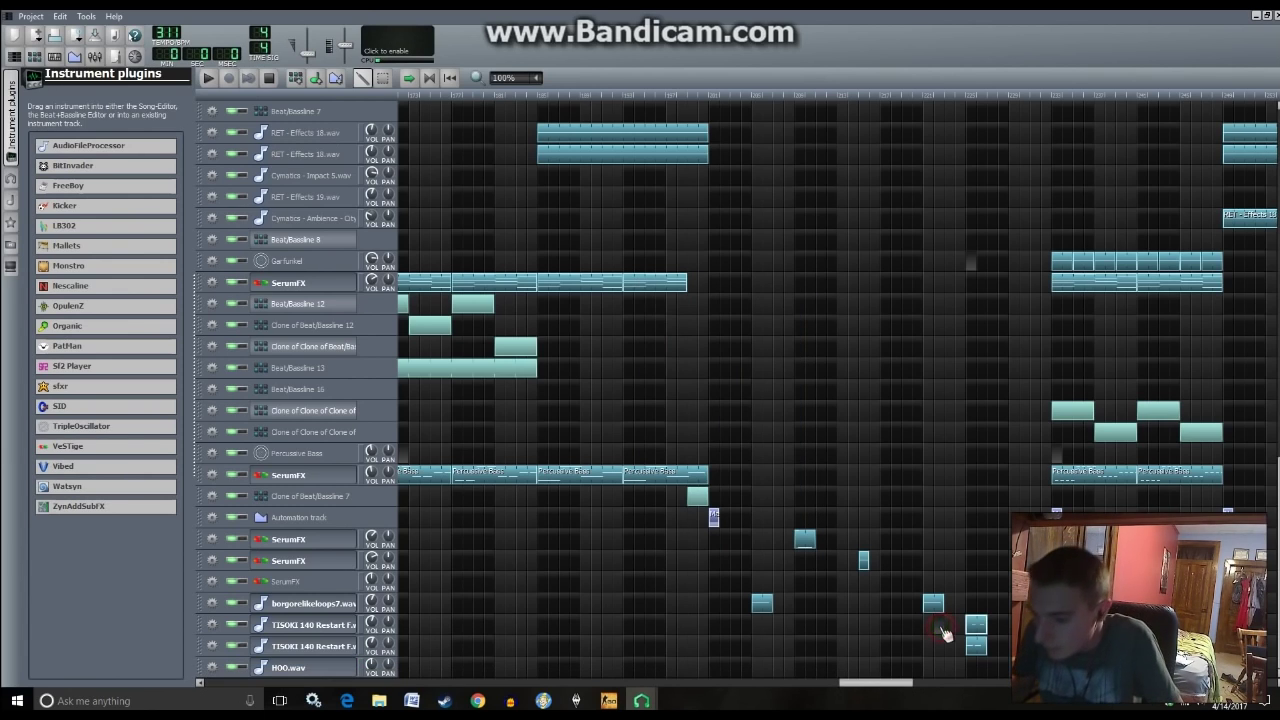
- Add the C* Plate2x2 plate reverb to the HOO.wav track's effects chain and set its blend to 0.15
left_click(308, 675)
left_click(738, 334)
left_click(735, 518)
type("rever")
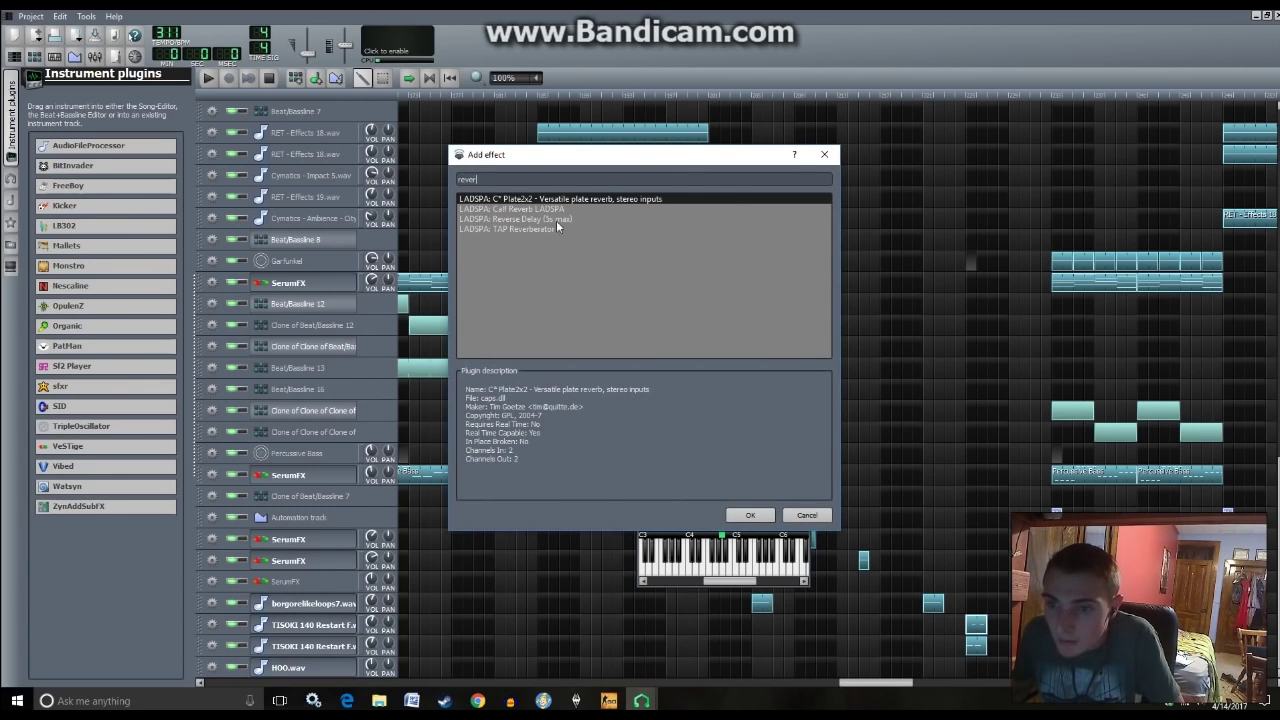
left_click(749, 514)
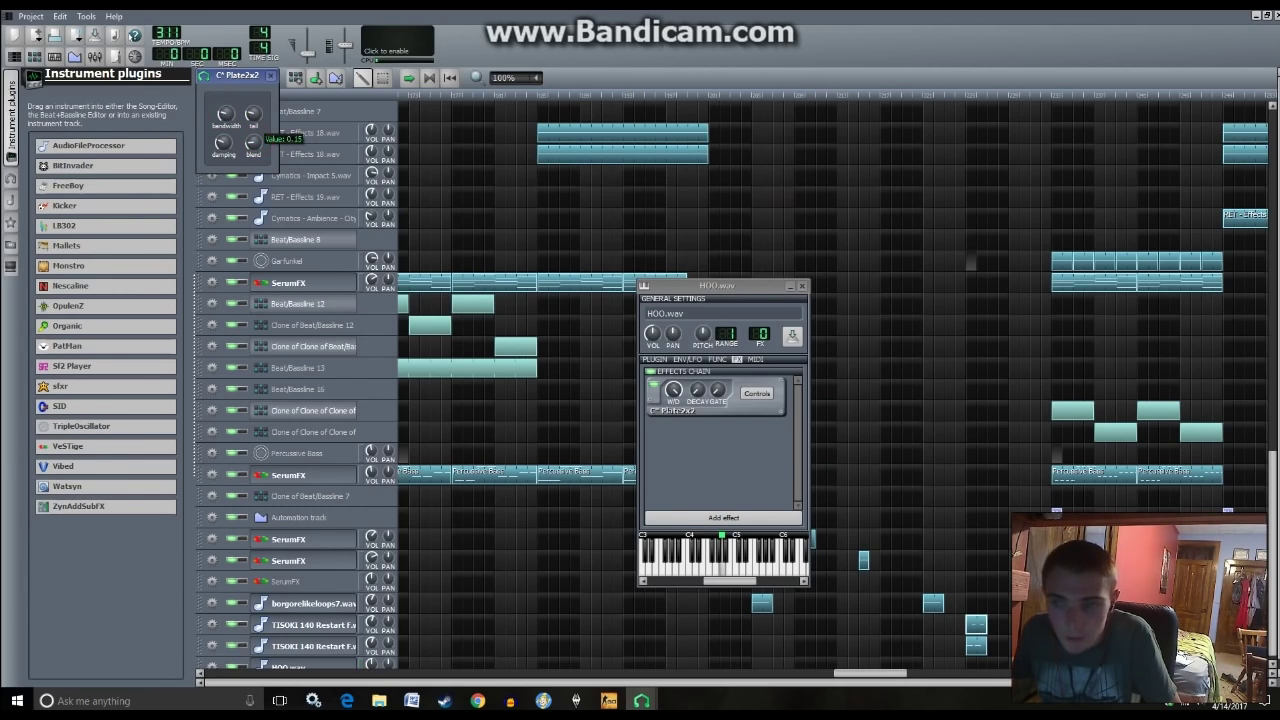
- Create a HOO.wav pattern beneath the TISOKI patterns and give it a single lengthened note just below C5
left_click(959, 95)
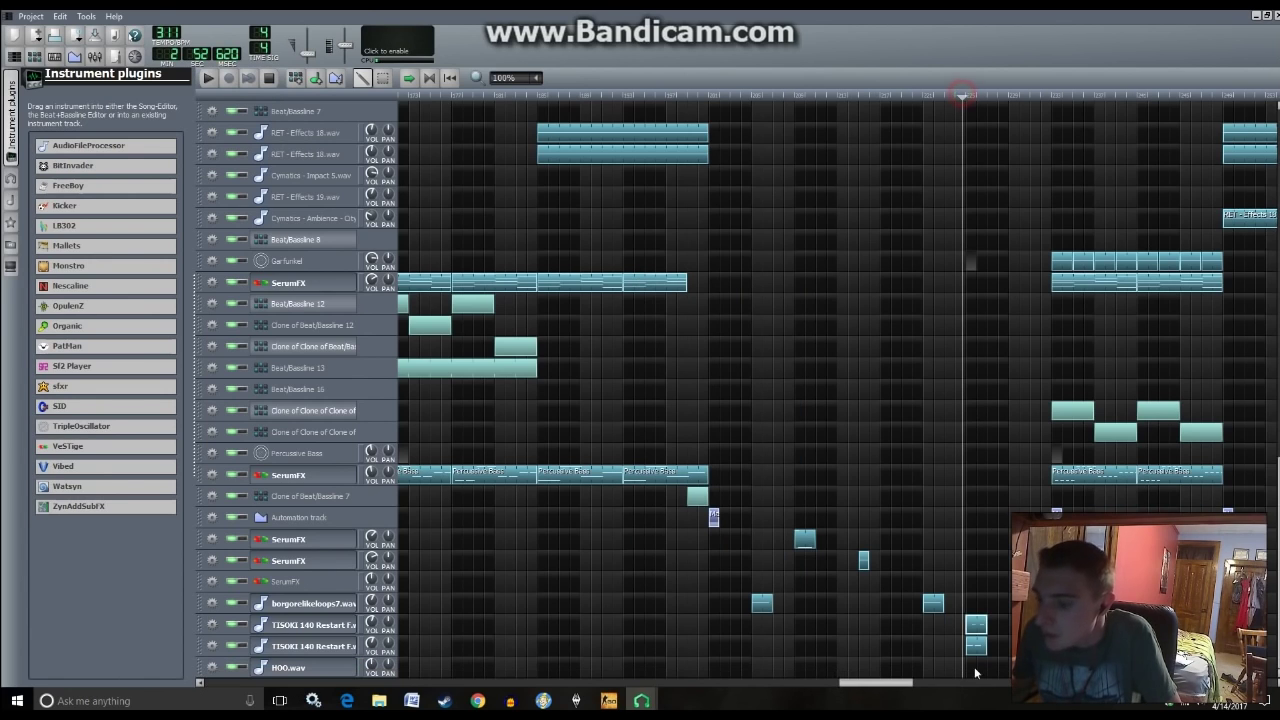
double_click(983, 668)
mouse_move(305, 421)
left_mouse_down()
mouse_move(317, 443)
mouse_move(305, 420)
left_mouse_up()
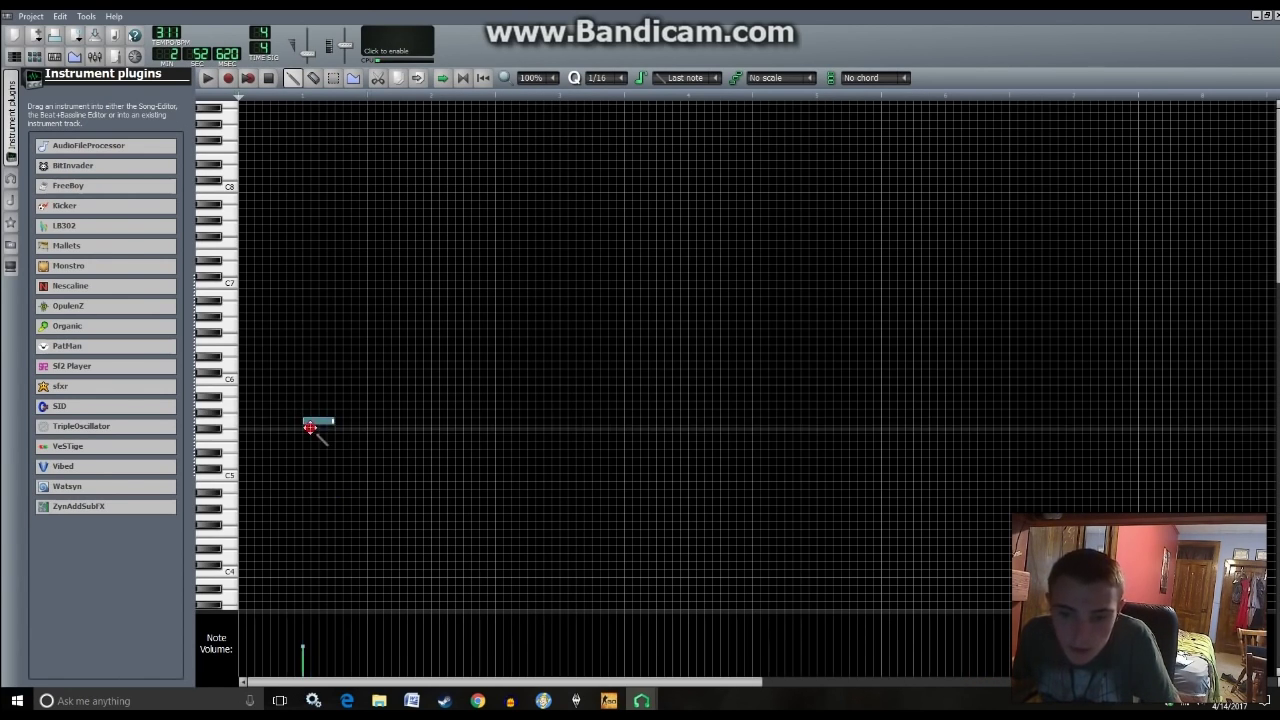
right_click(315, 421)
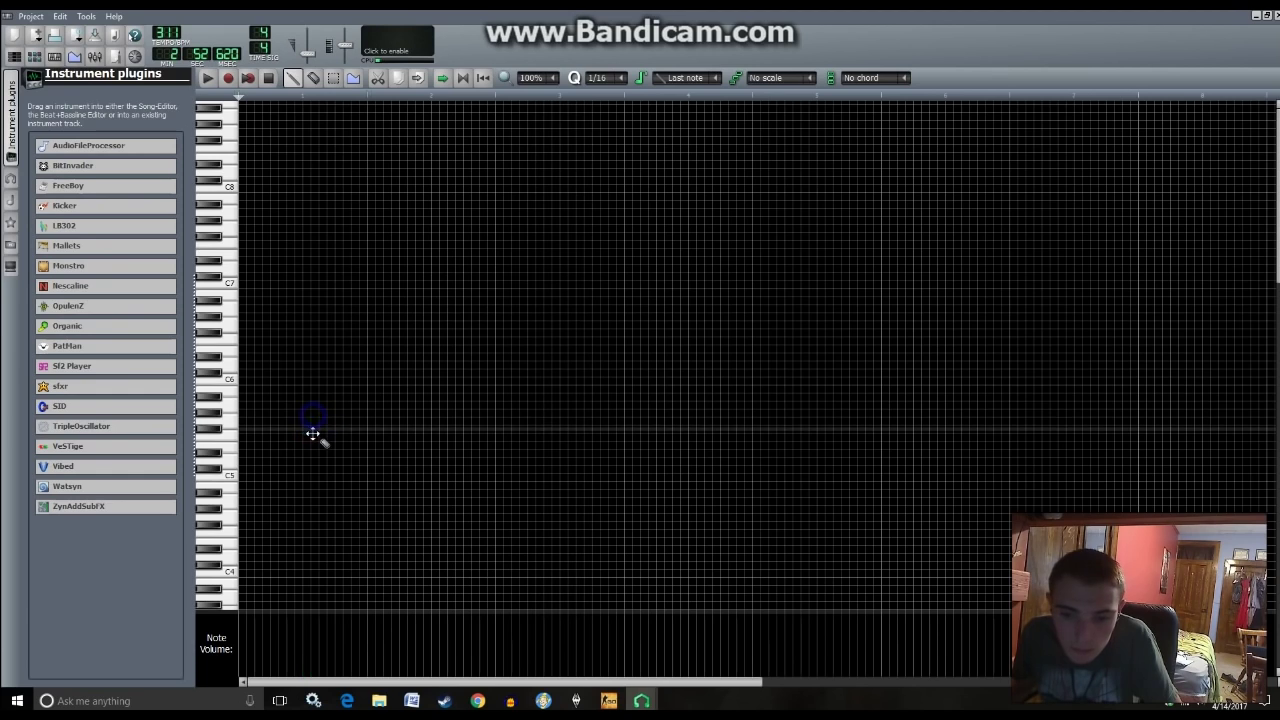
left_click(309, 502)
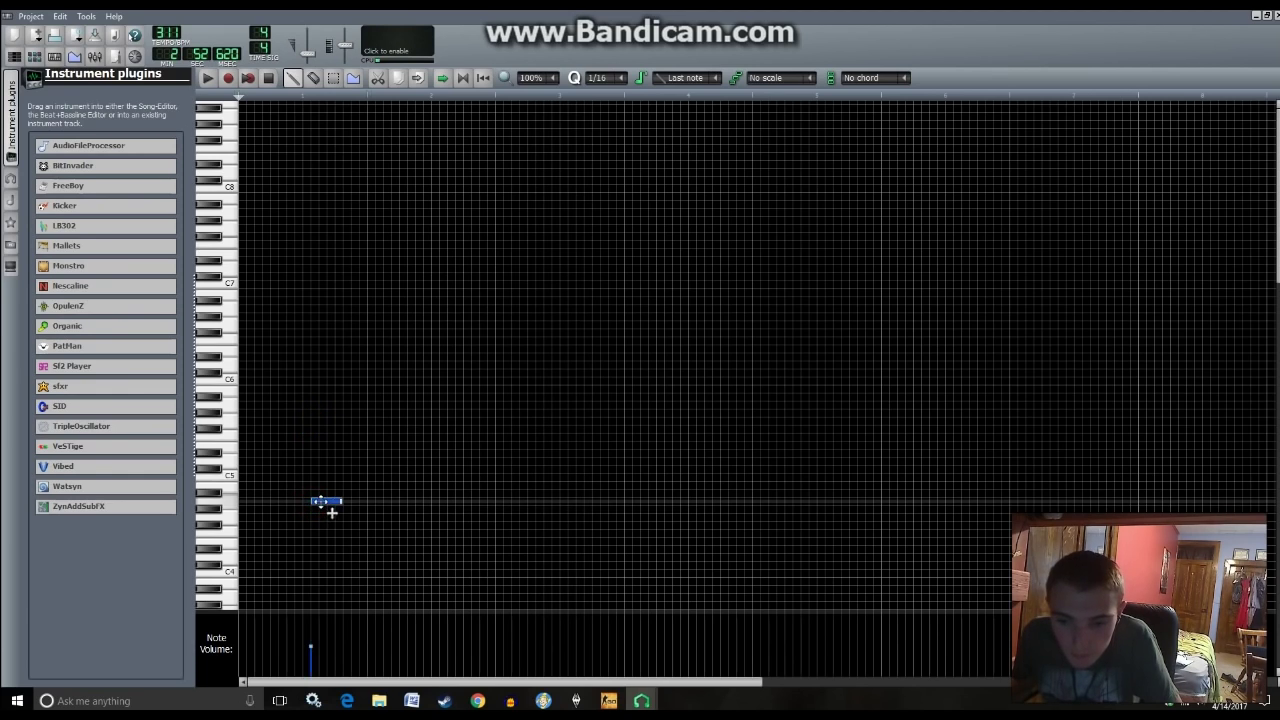
key("space")
left_click_drag(341, 502, 378, 512)
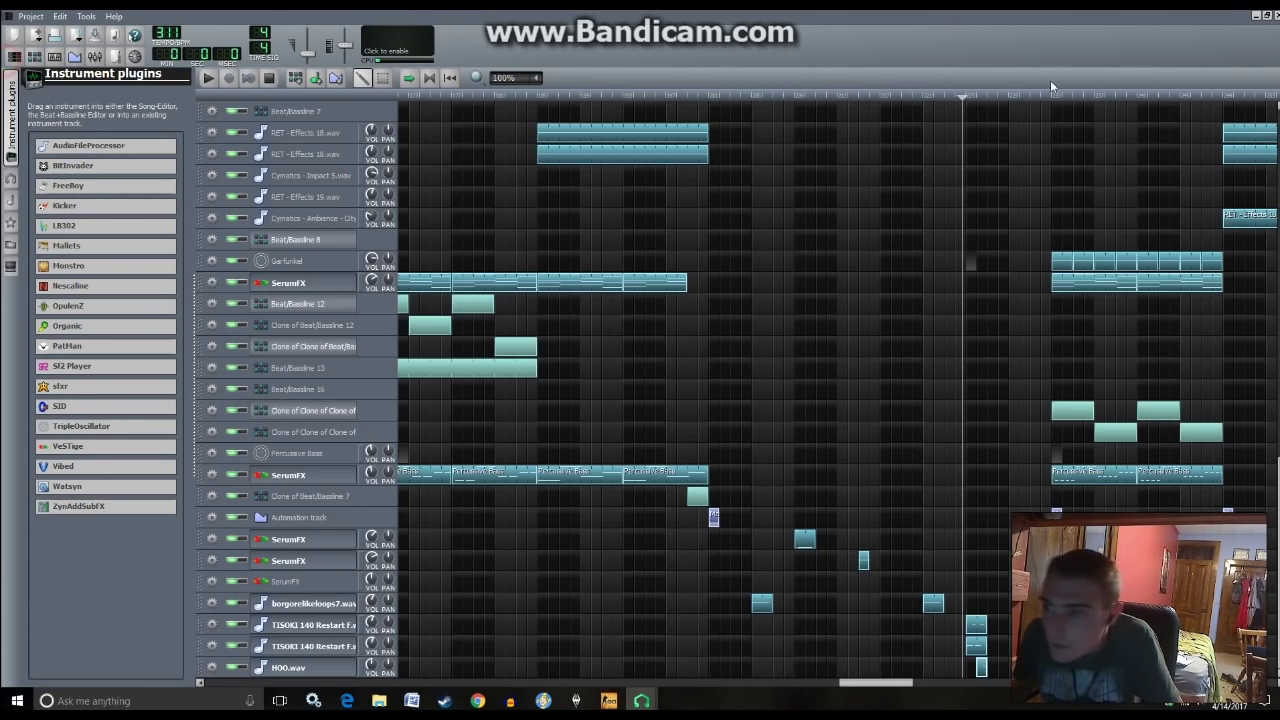
- Play the drop from just before the gap to hear the HOO.wav hit, and check that track's instrument settings
left_click(14, 56)
left_click_drag(845, 95, 710, 118)
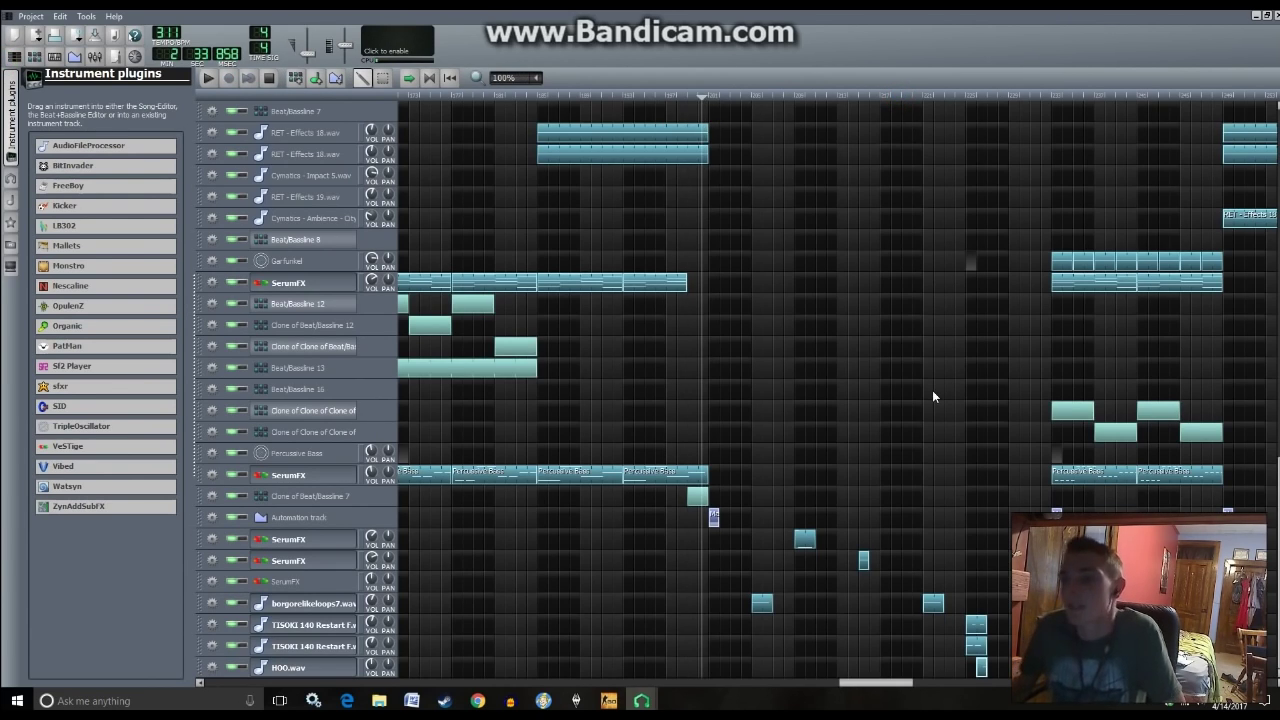
key("space")
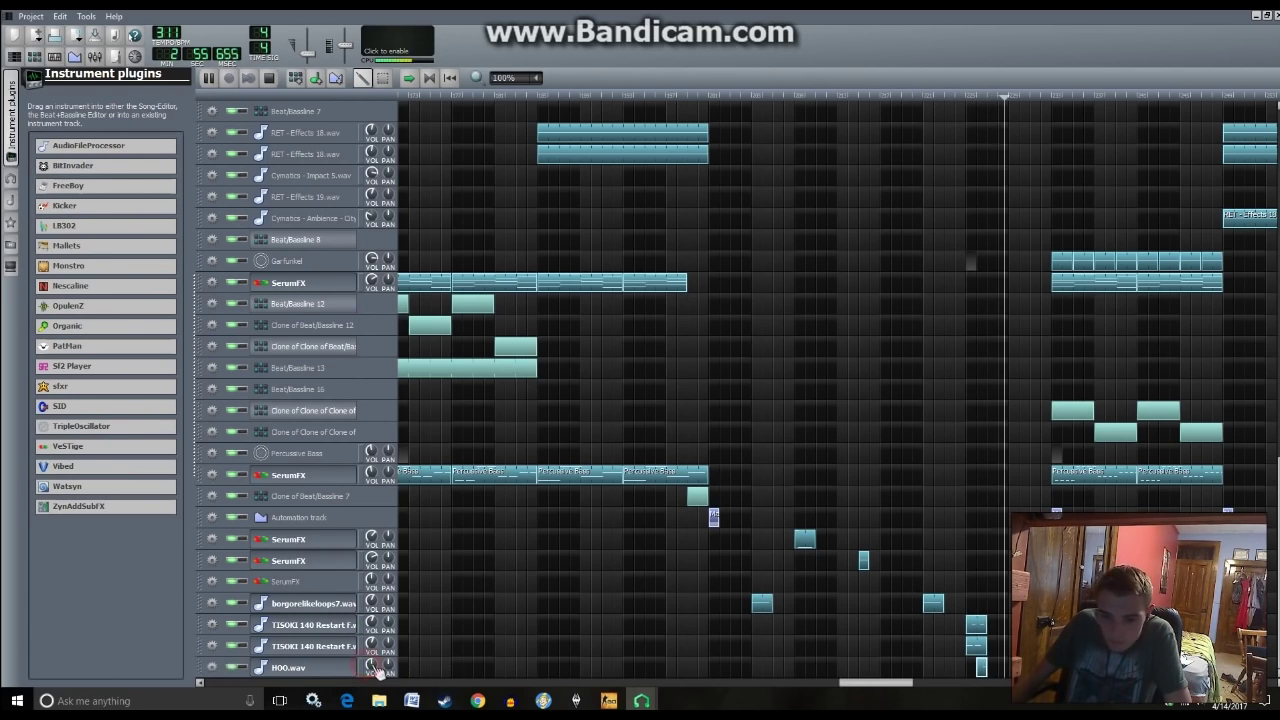
left_click(309, 667)
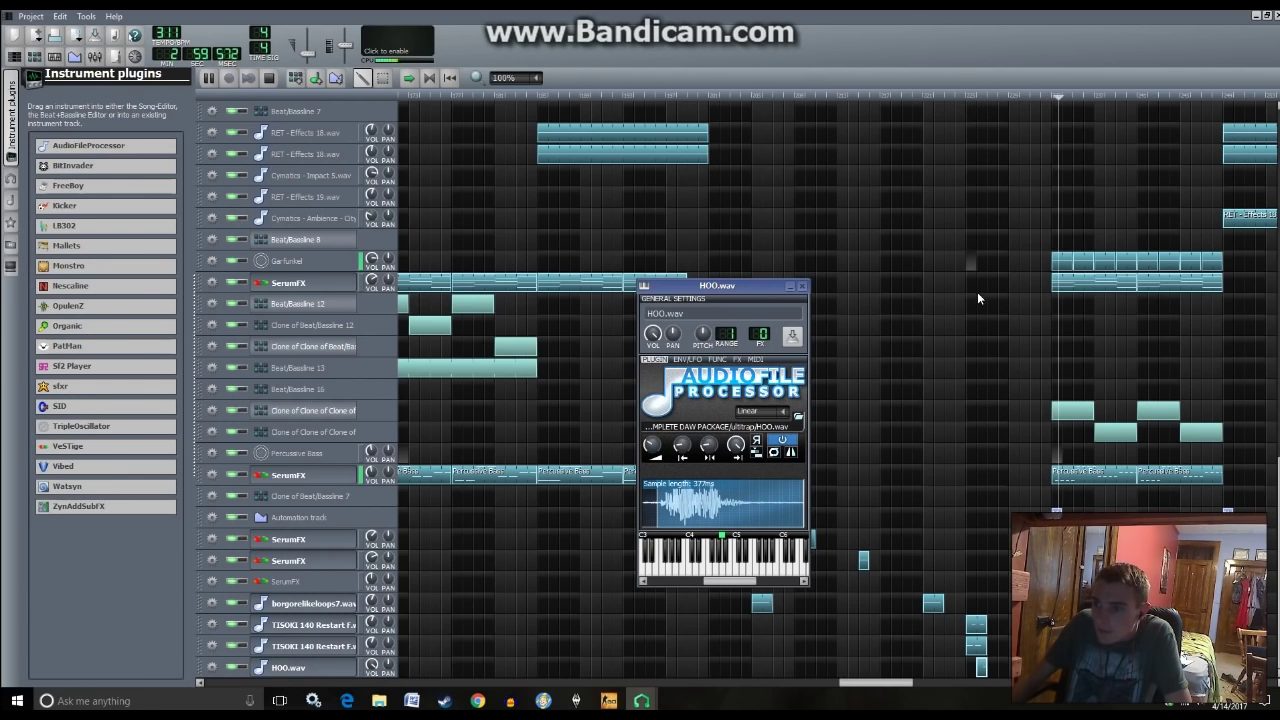
key("Escape")
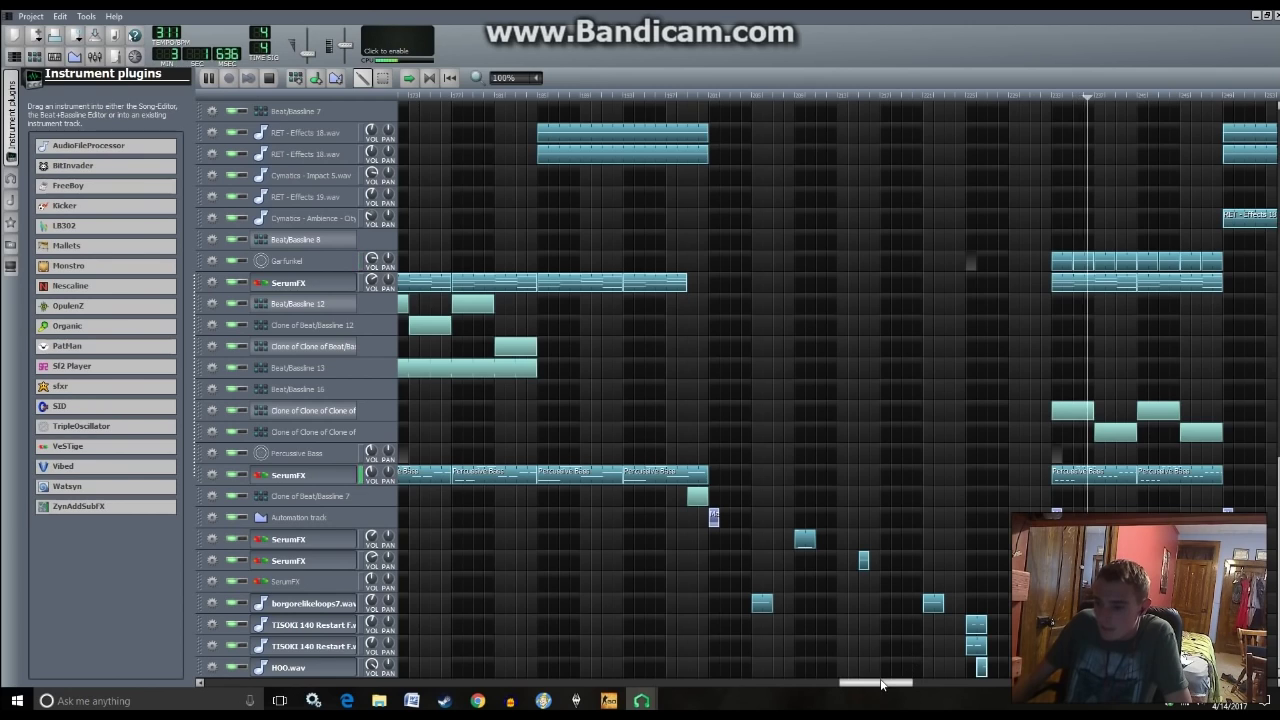
- Raise the Garfunkel track's volume while its patterns after the gap play
left_click_drag(880, 683, 956, 683)
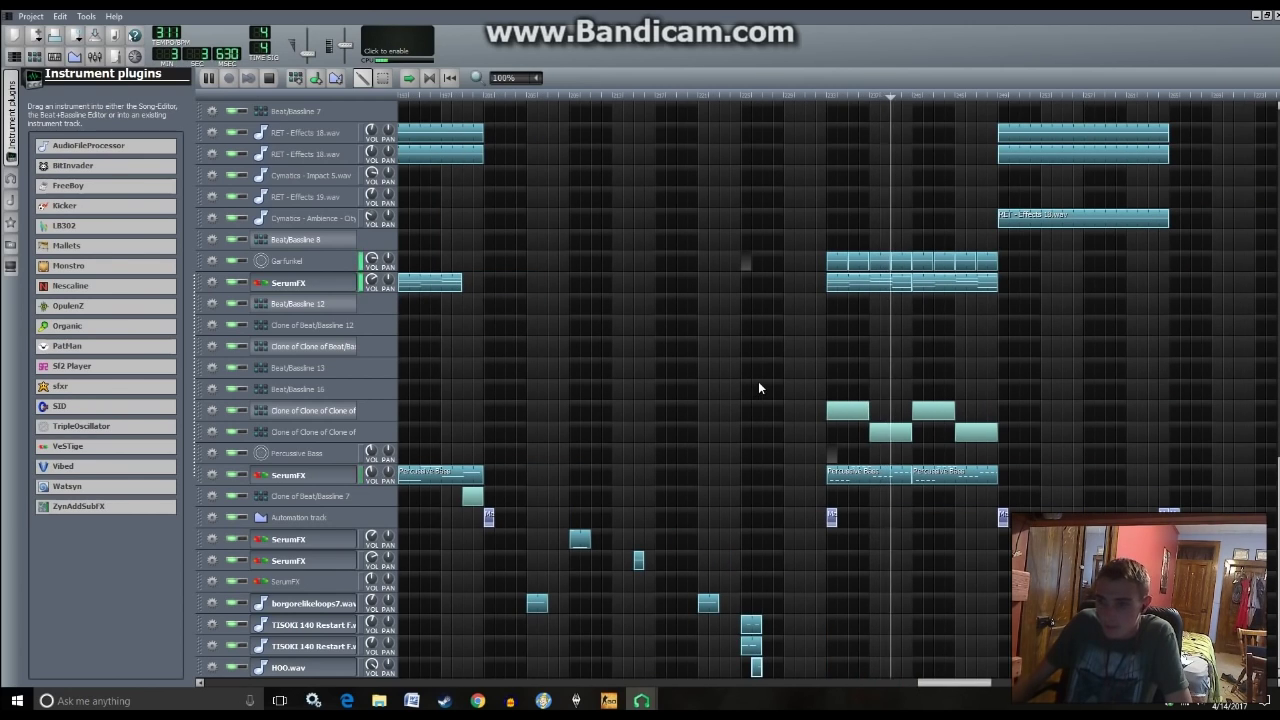
left_click_drag(371, 258, 371, 223)
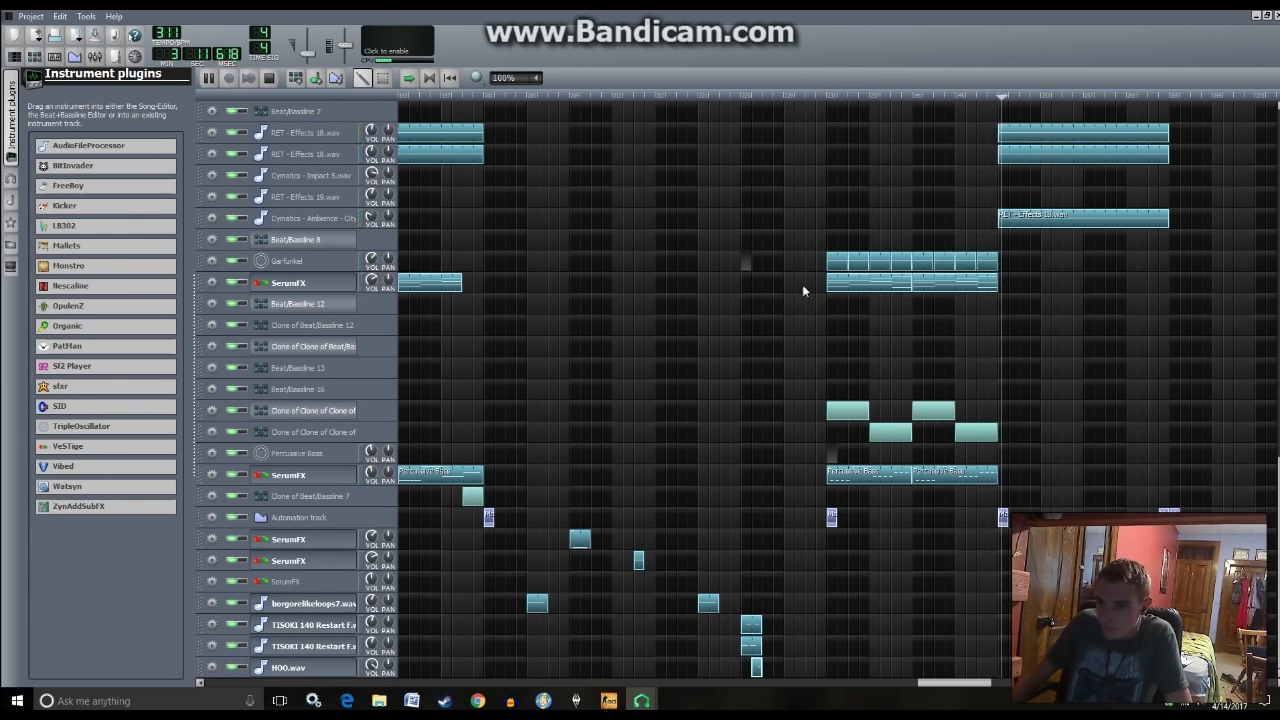
left_click(738, 305)
- Slightly raise the left level in the Amplifier effect on the mda Piano track, and stop playback
scroll(757, 363, "up", 10)
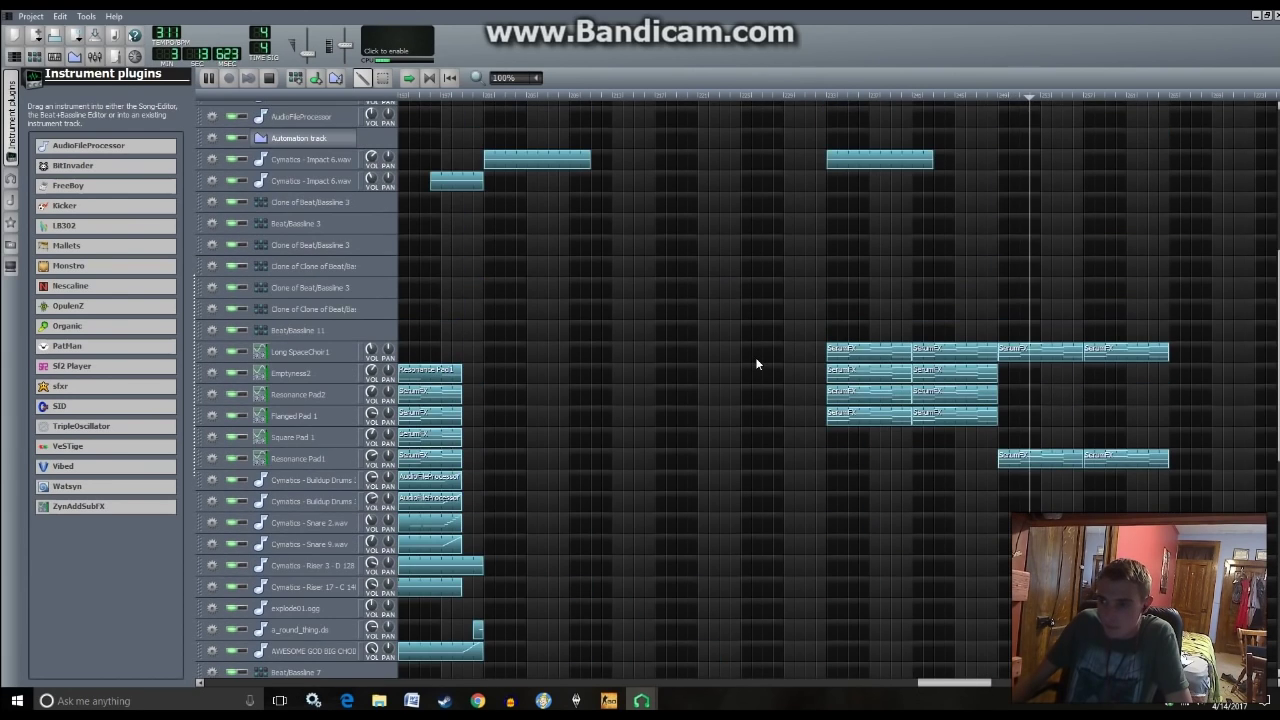
scroll(651, 357, "up", 5)
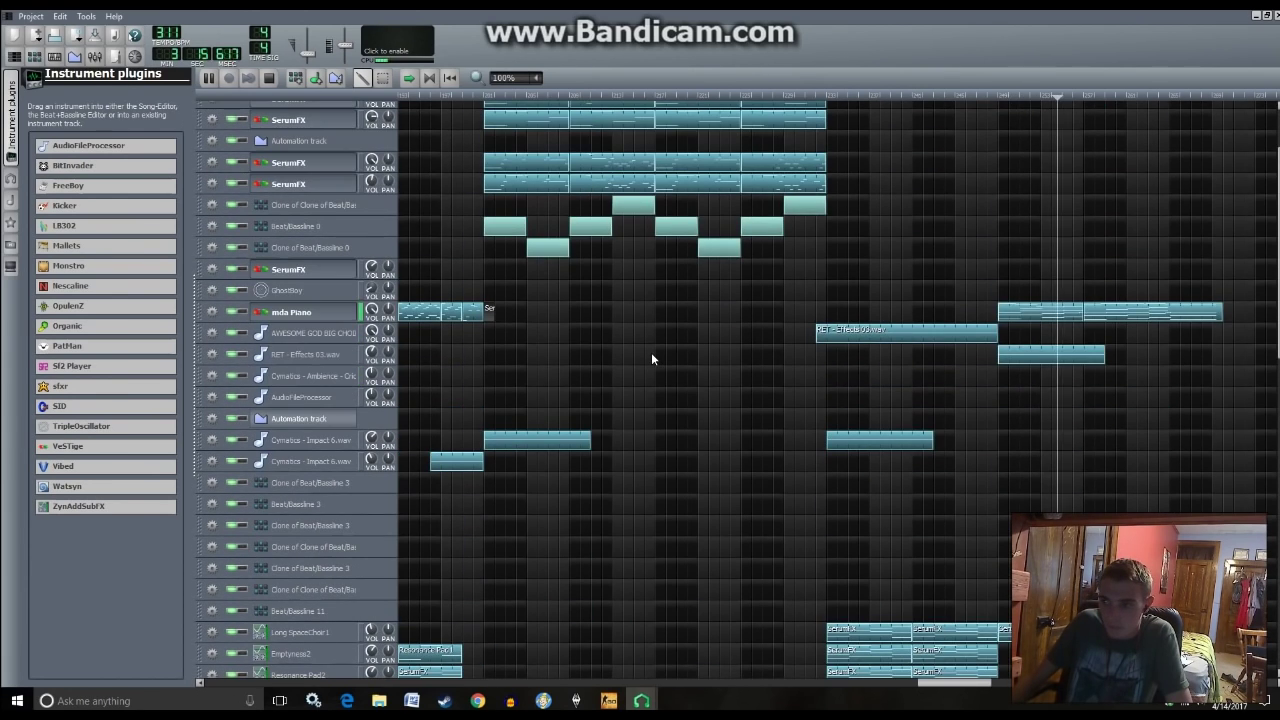
left_click(332, 313)
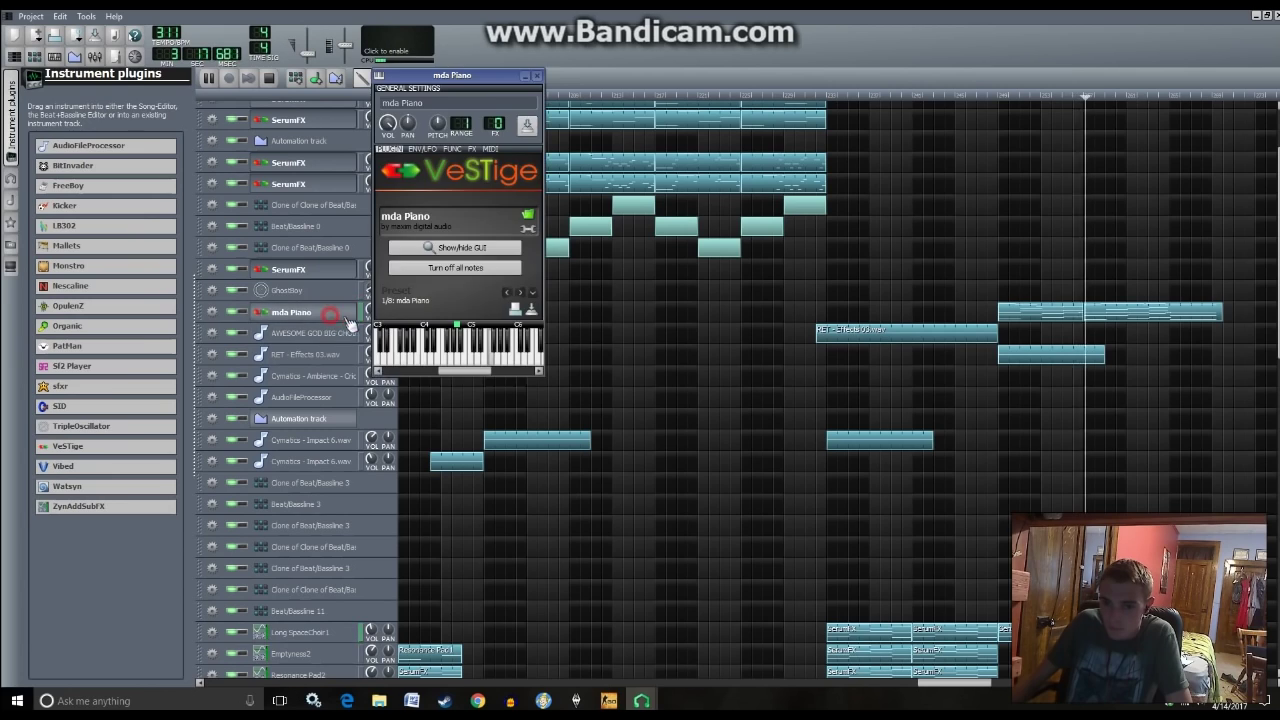
left_click(473, 151)
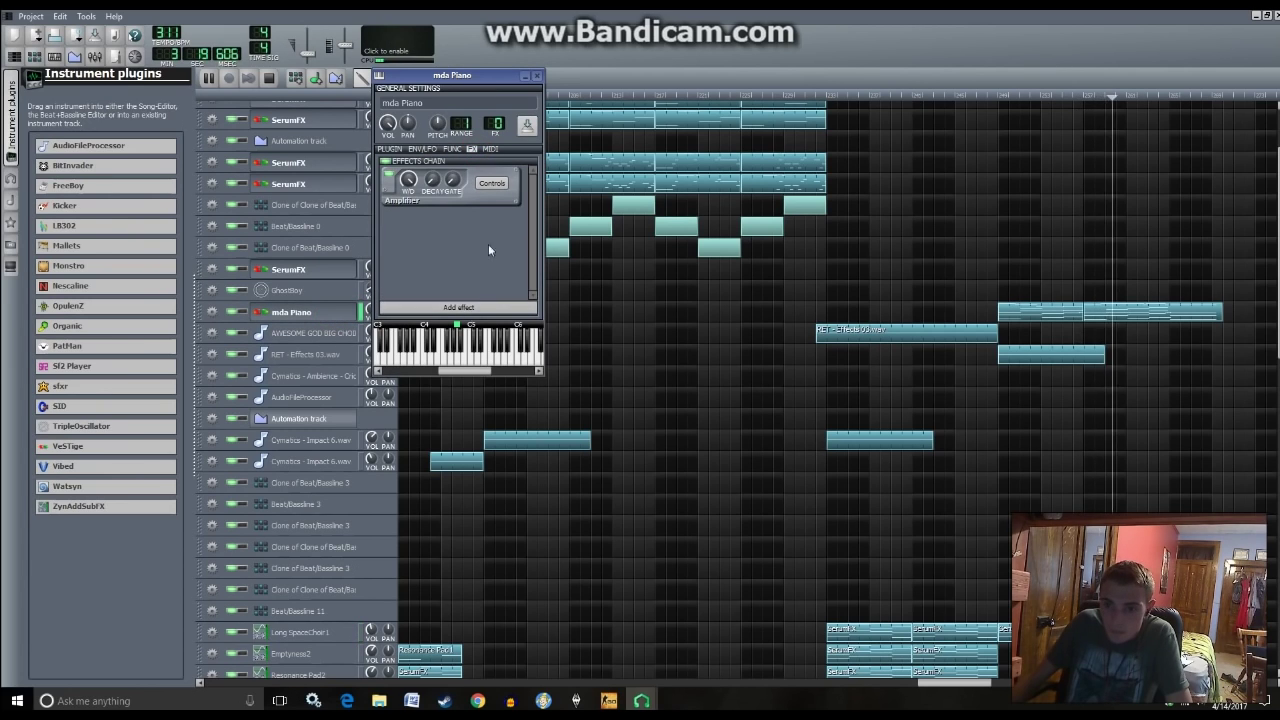
left_click(491, 182)
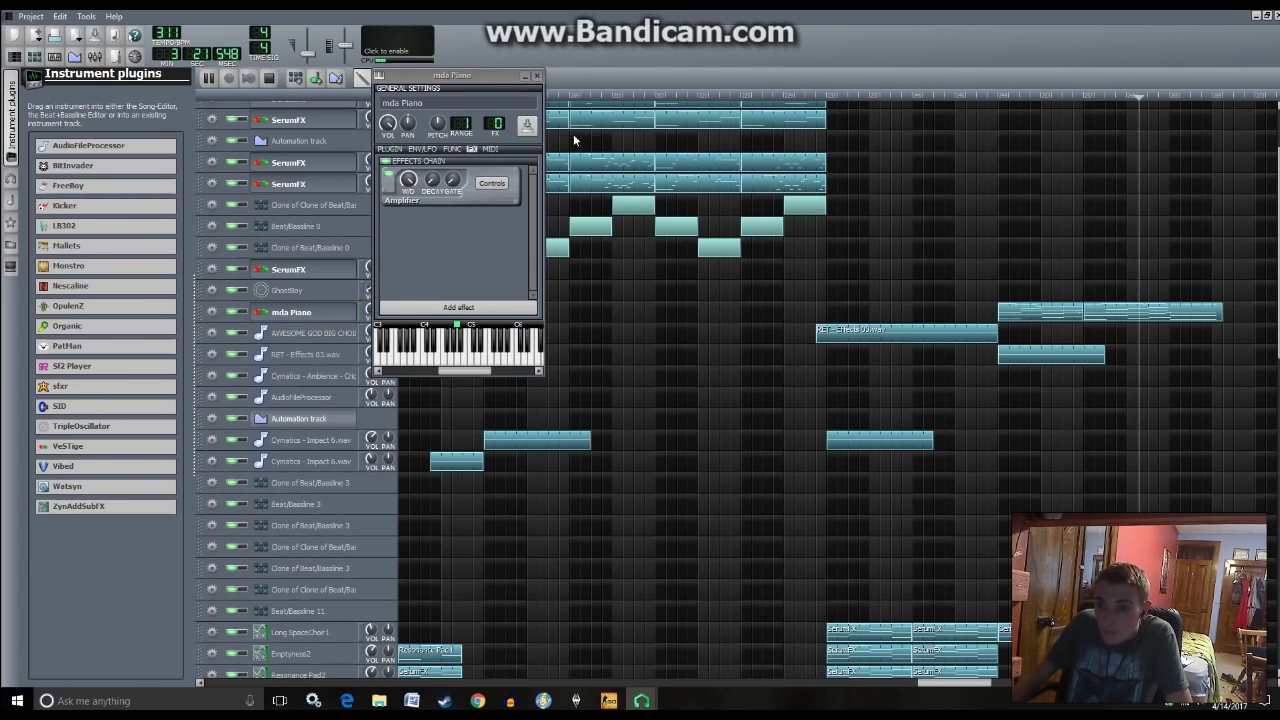
left_click(489, 185)
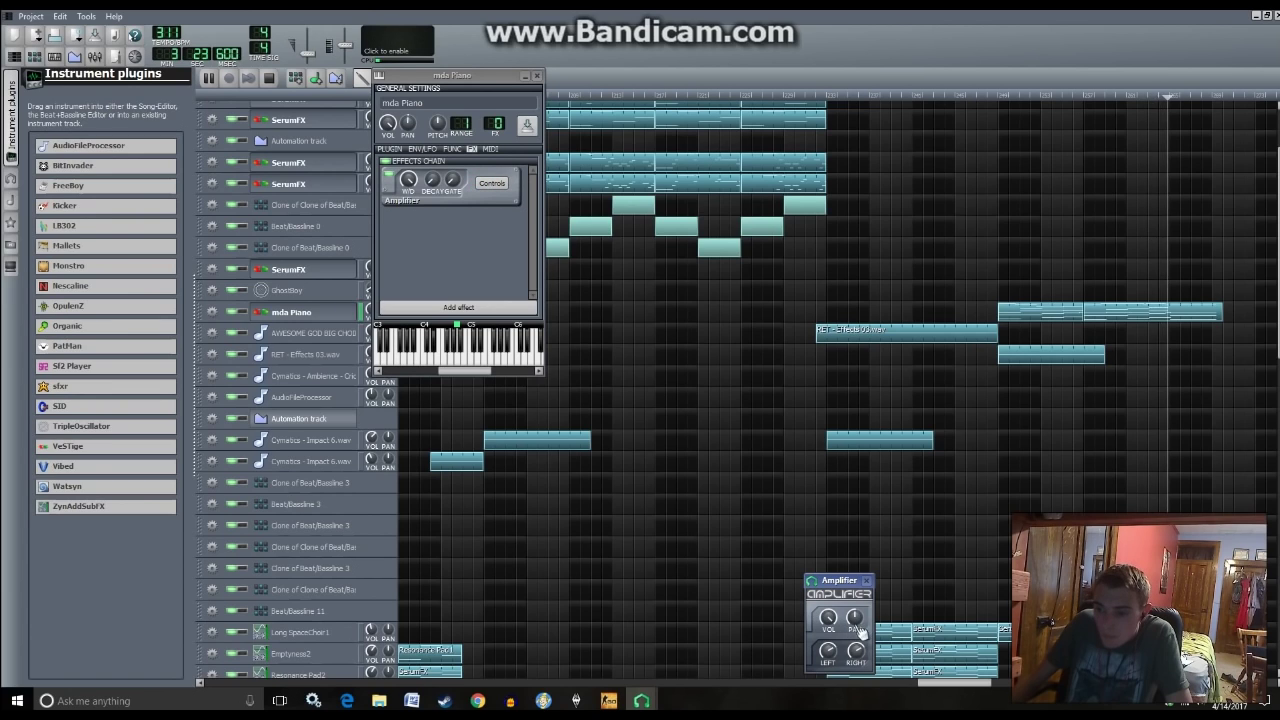
left_click_drag(830, 656, 830, 651)
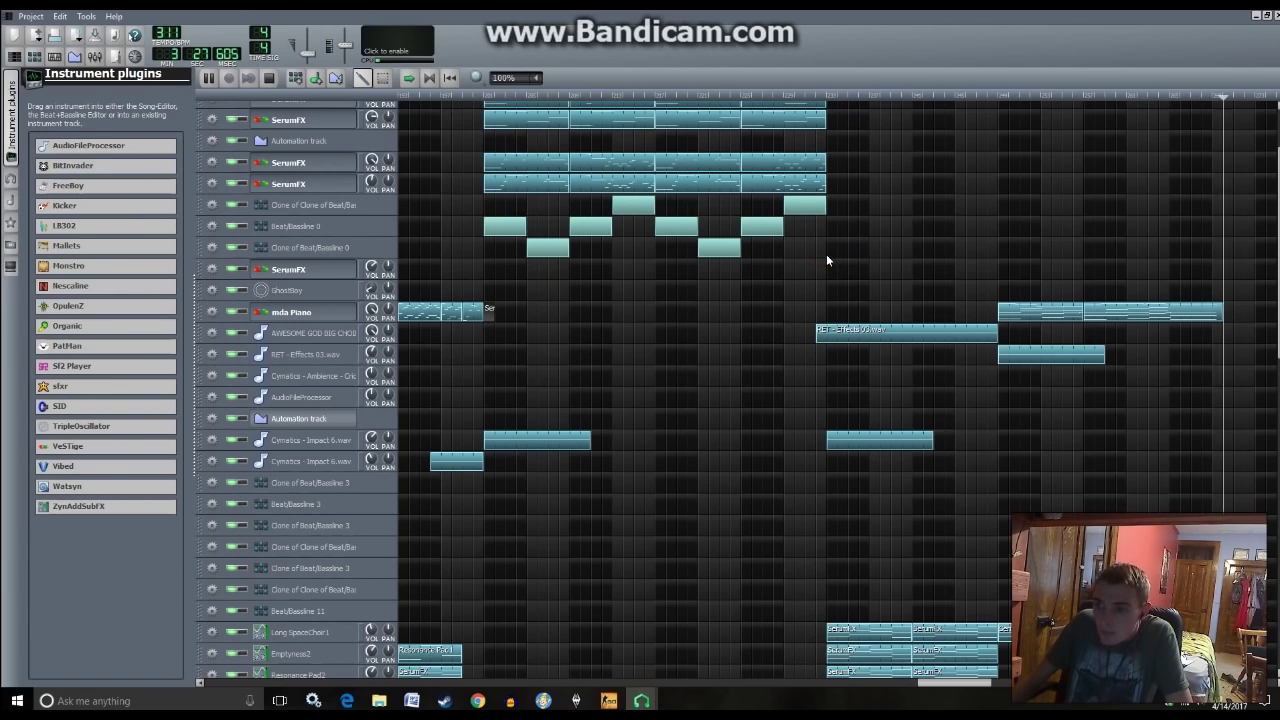
key("space")
- Examine the Serum effects settings of the SerumFX track directly below the automation track
scroll(826, 254, "down", 5)
scroll(826, 253, "down", 10)
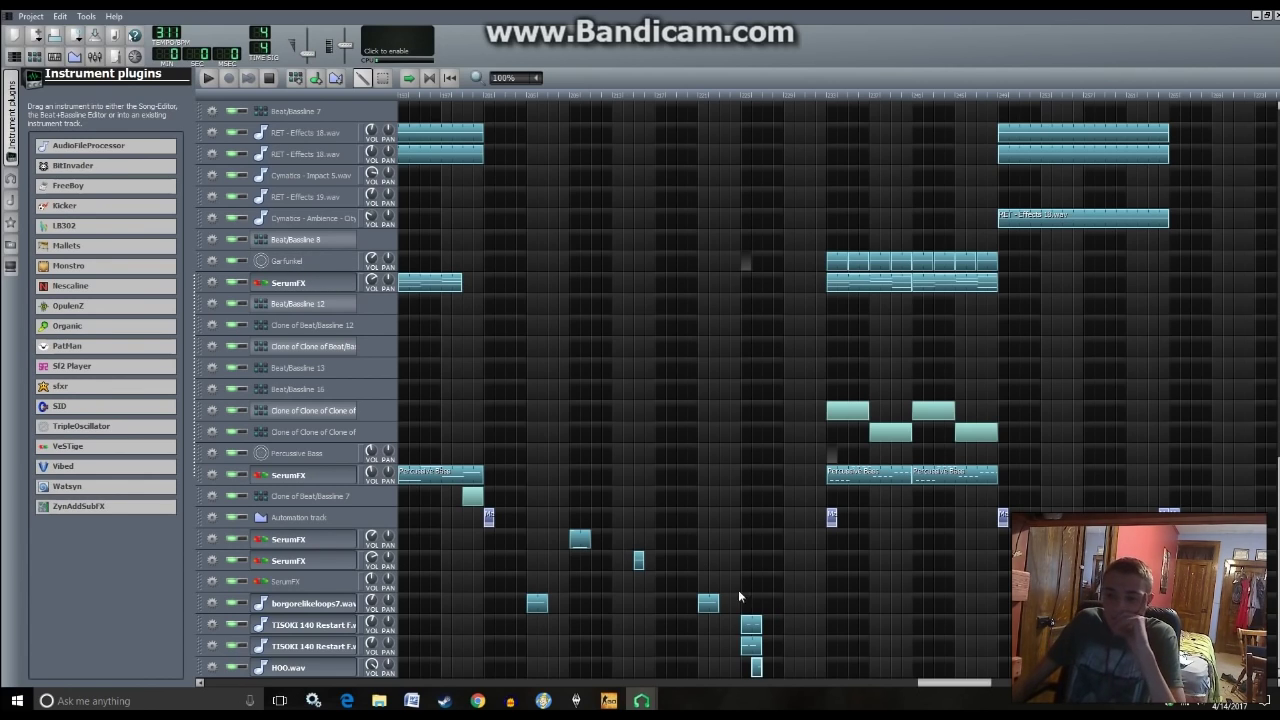
left_click(334, 541)
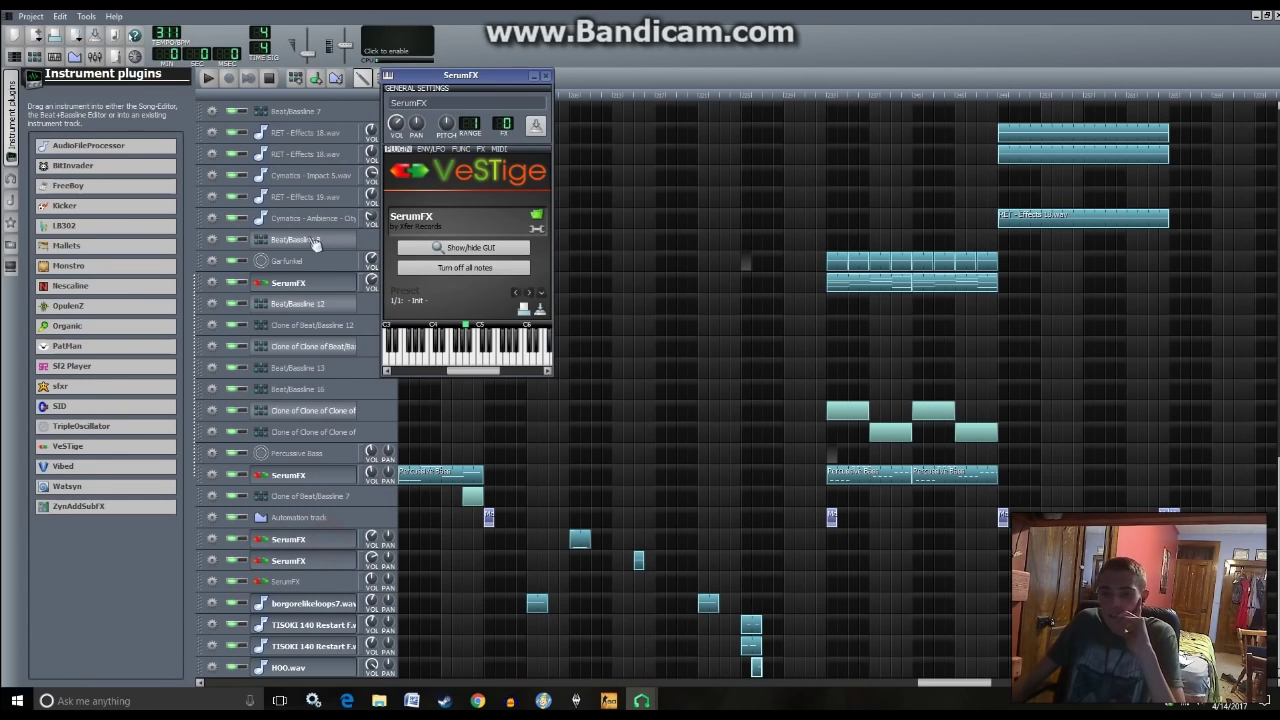
left_click(463, 247)
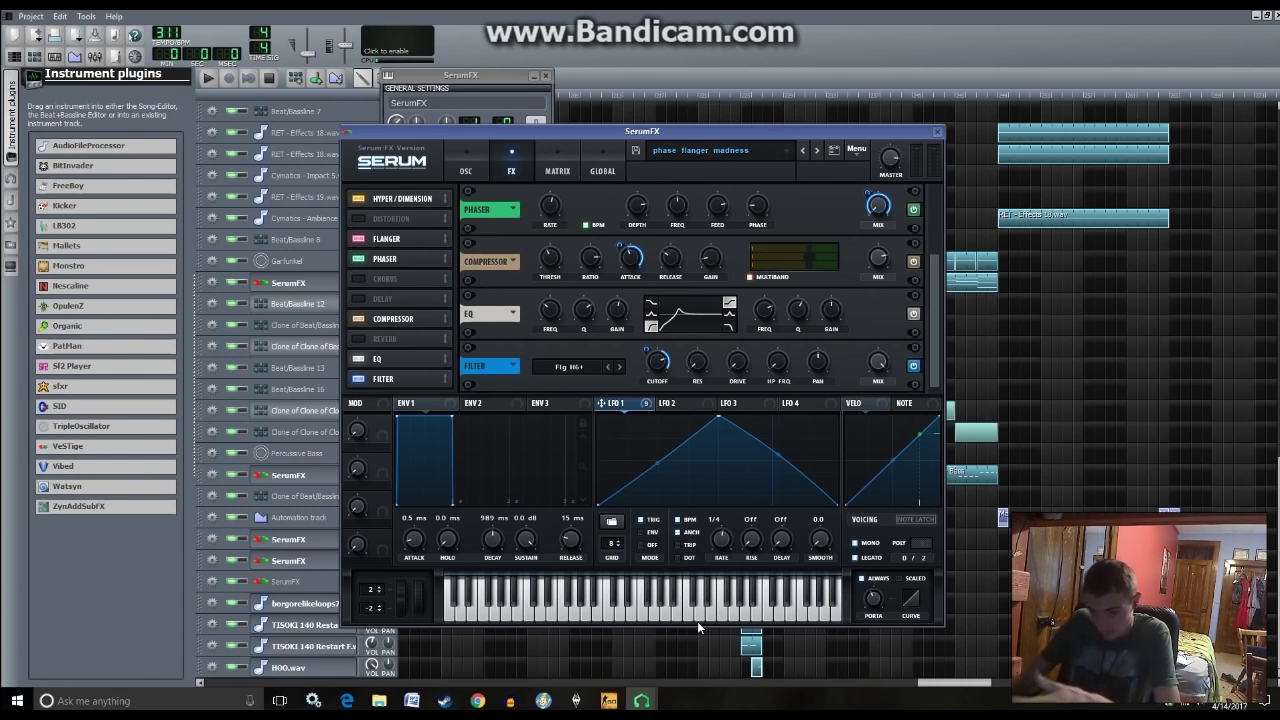
left_click(938, 133)
- Delete the pattern on the SerumFX track directly below the automation track
left_click(580, 547)
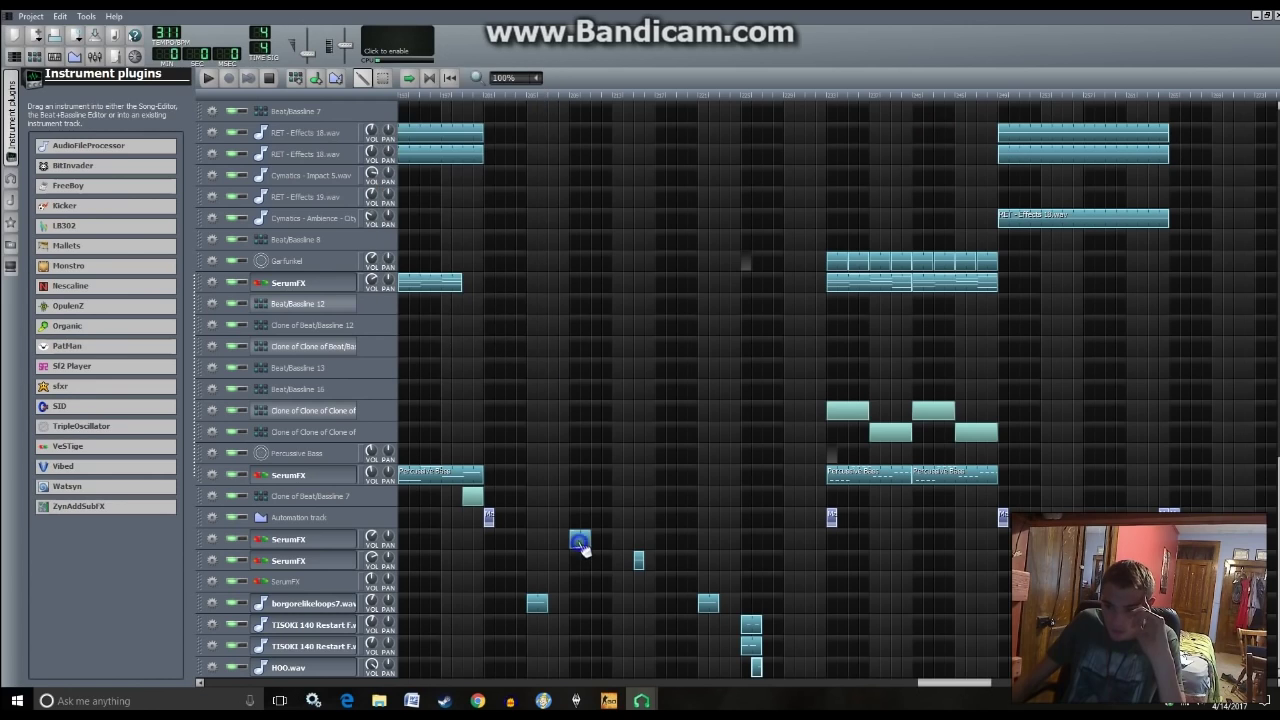
right_click(580, 545)
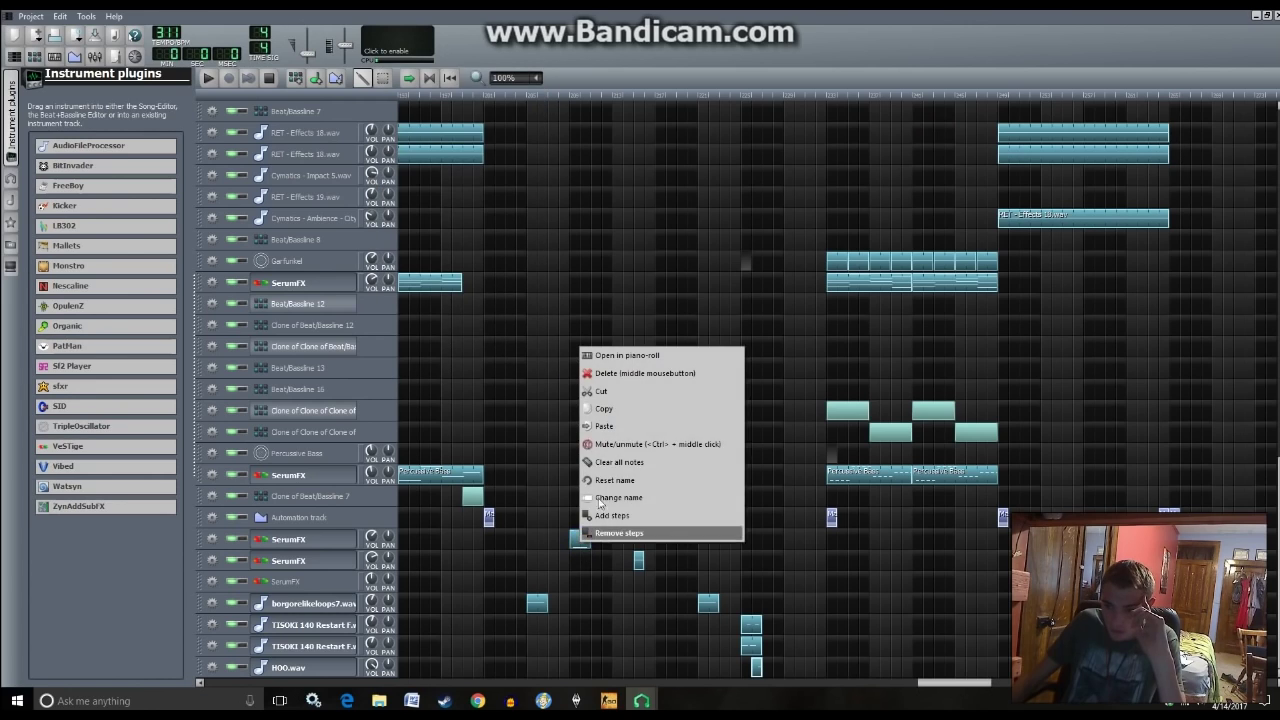
left_click(495, 550)
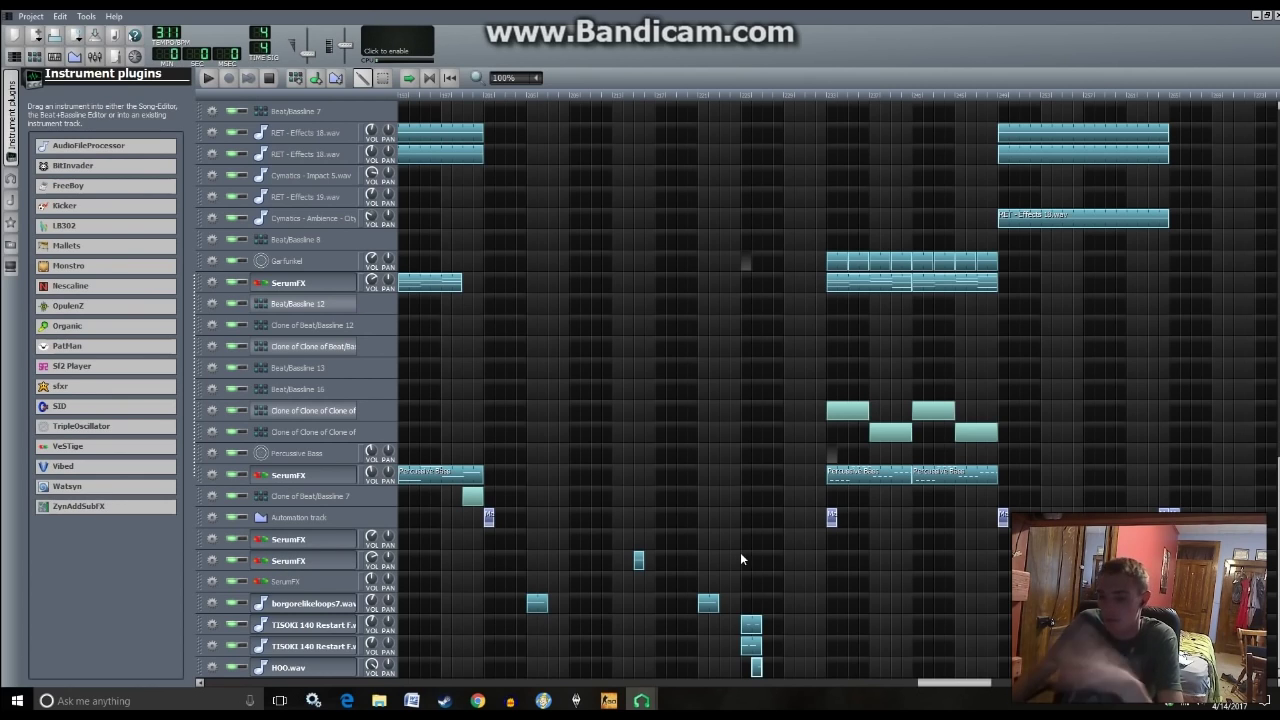
- Clone the borgorelikeloops7.wav track directly below the original, keeping the first loop pattern on the original and the second on the clone
left_click(214, 604)
left_click(226, 610)
left_click_drag(198, 676, 199, 605)
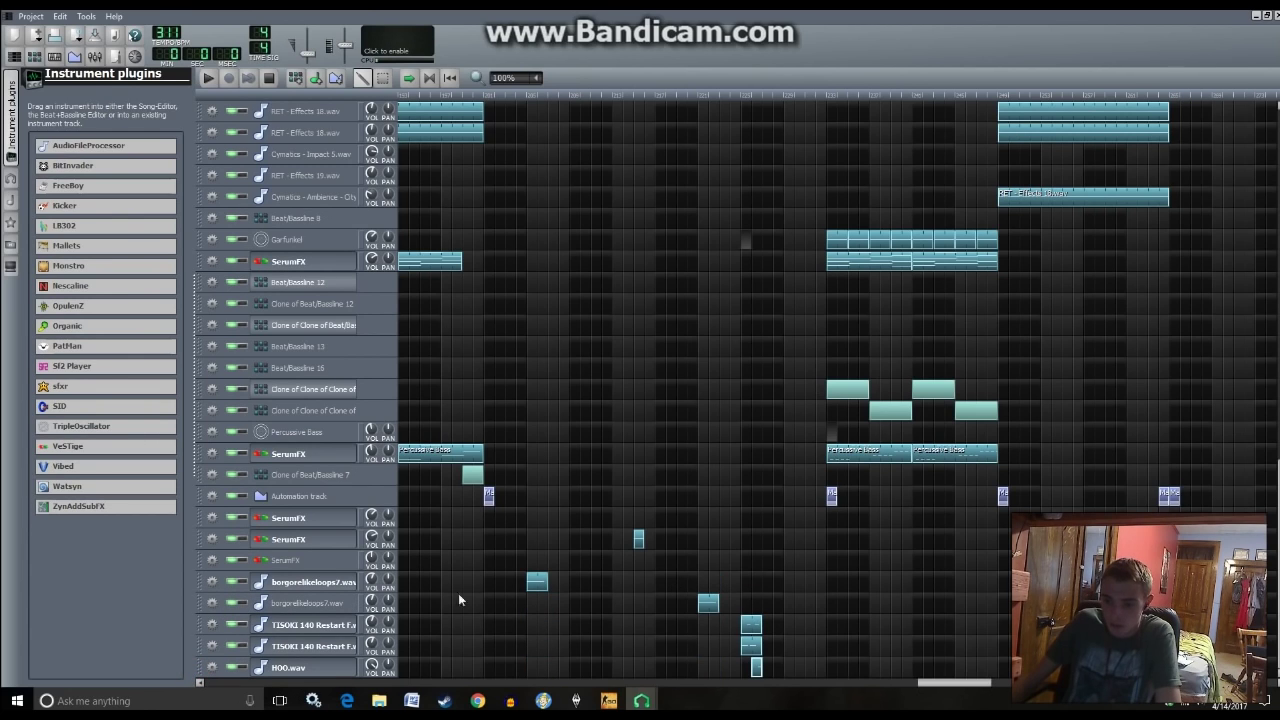
- Trim the cloned borgorelikeloops7.wav track's sample region to its first two bursts
left_click(338, 603)
left_click_drag(1216, 384, 638, 316)
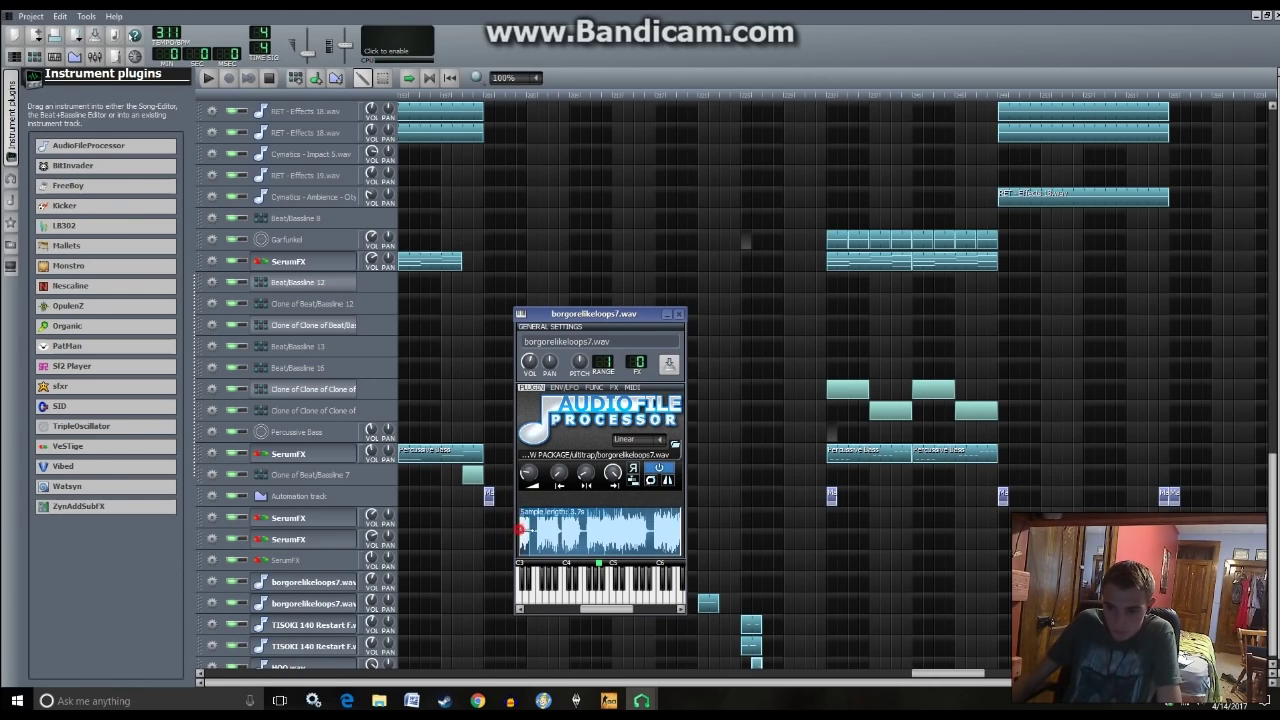
left_click(338, 603)
left_click(338, 603)
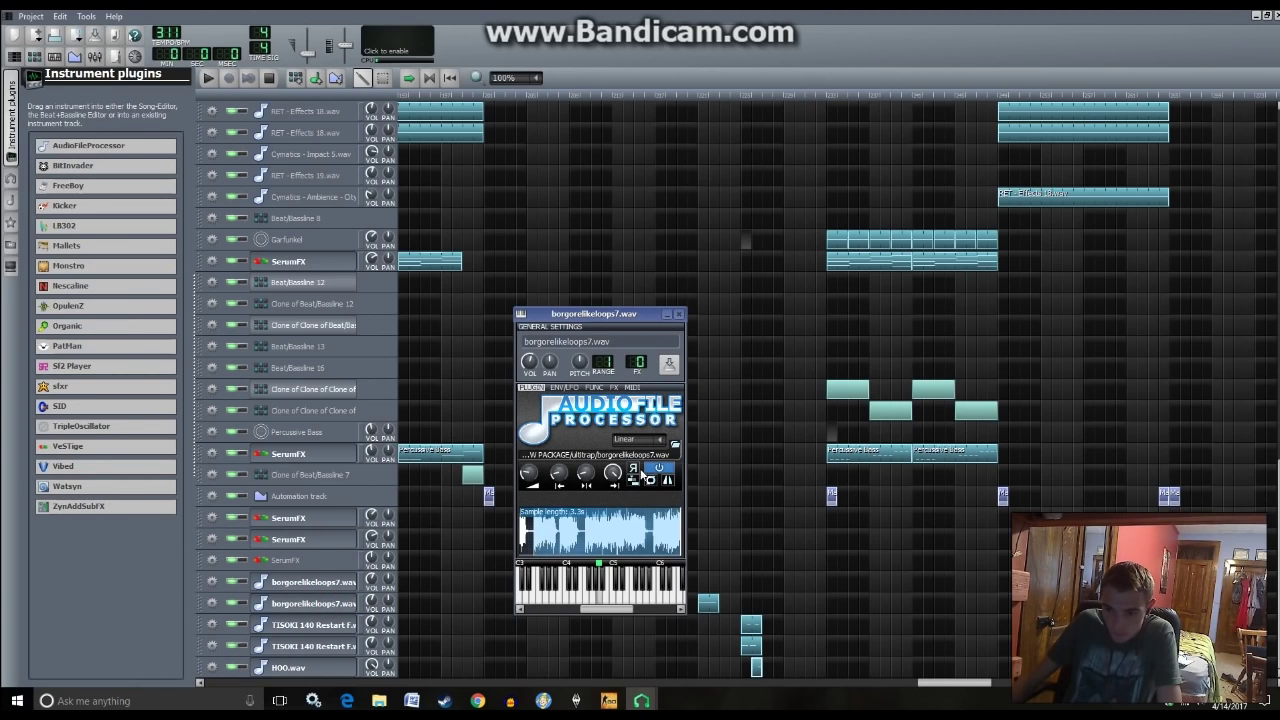
left_click_drag(680, 538, 677, 532)
left_click(314, 604)
left_click(314, 604)
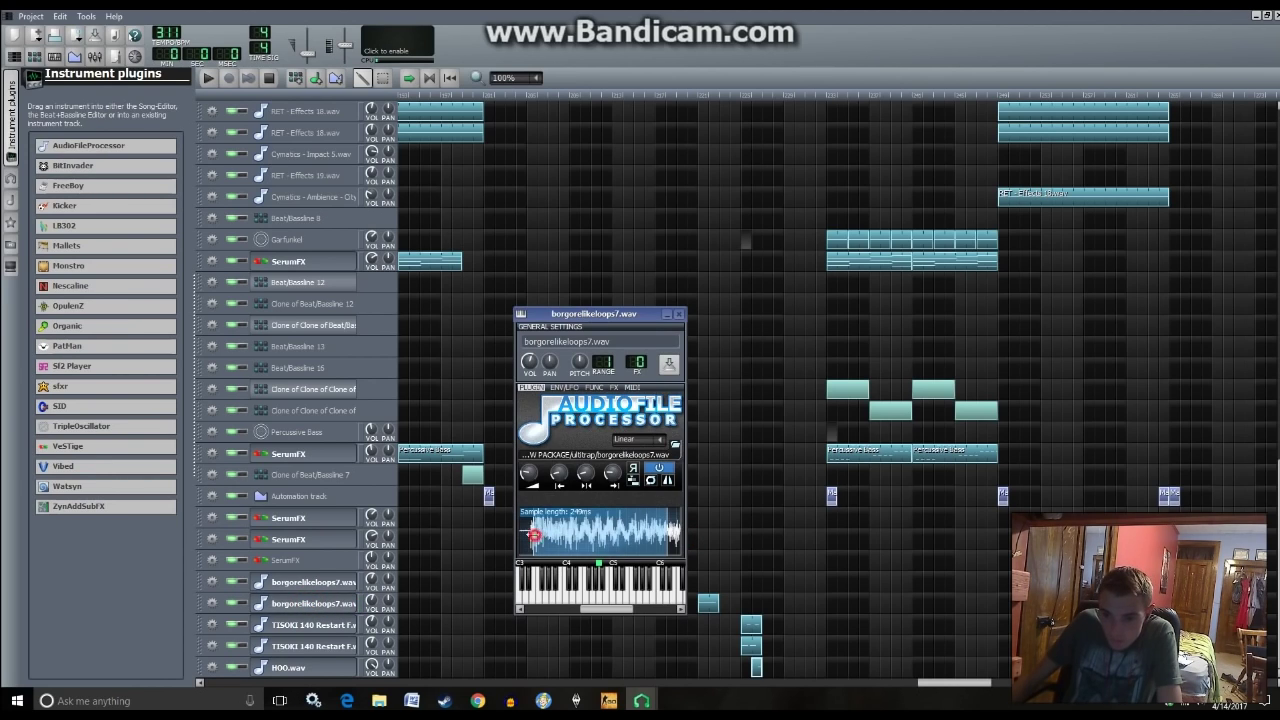
left_click_drag(676, 522, 875, 534)
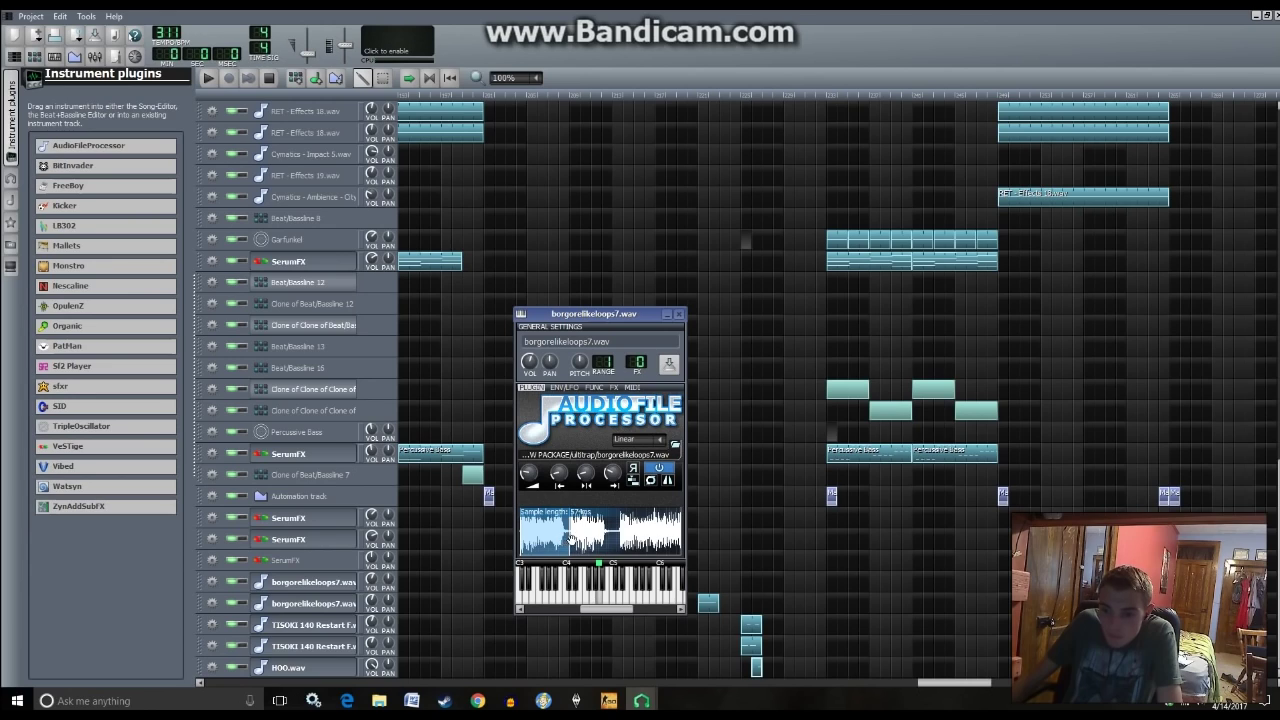
mouse_move(568, 540)
left_mouse_down()
mouse_move(803, 549)
mouse_move(790, 549)
left_mouse_up()
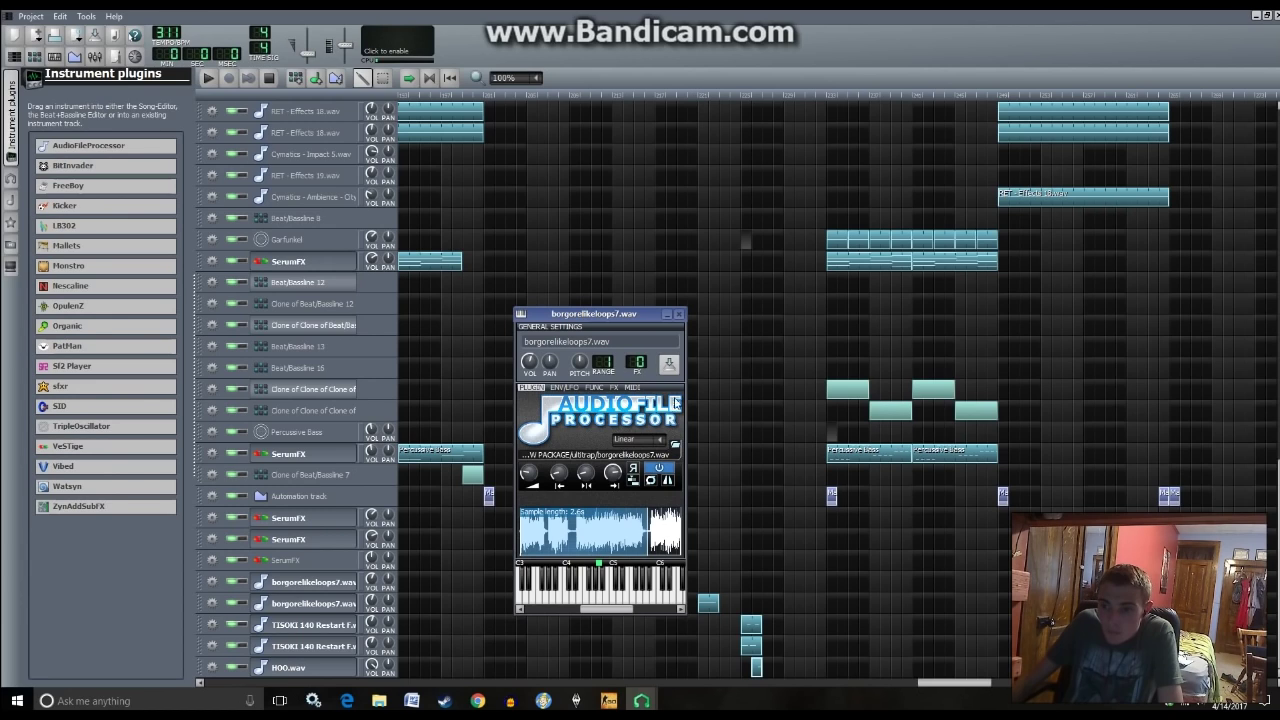
left_click_drag(648, 552, 572, 551)
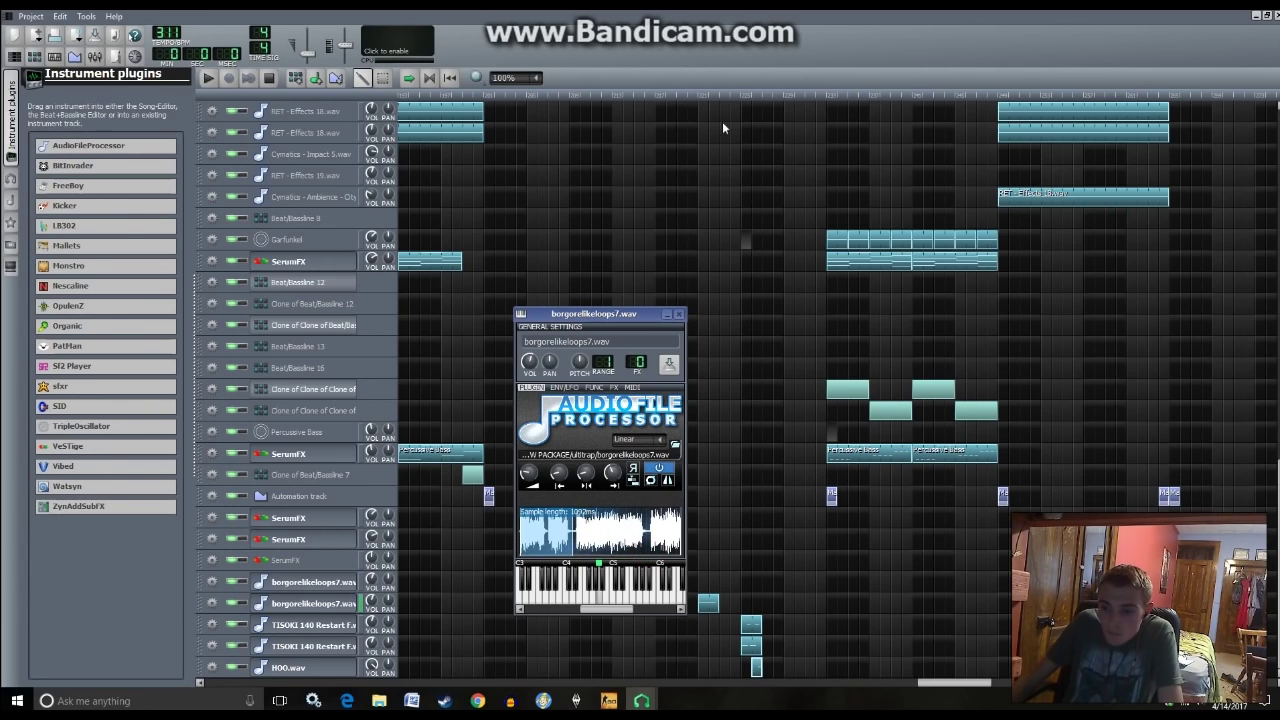
- Play the song from just before the second loop pattern, and again from just before the first
left_click(698, 97)
key("space")
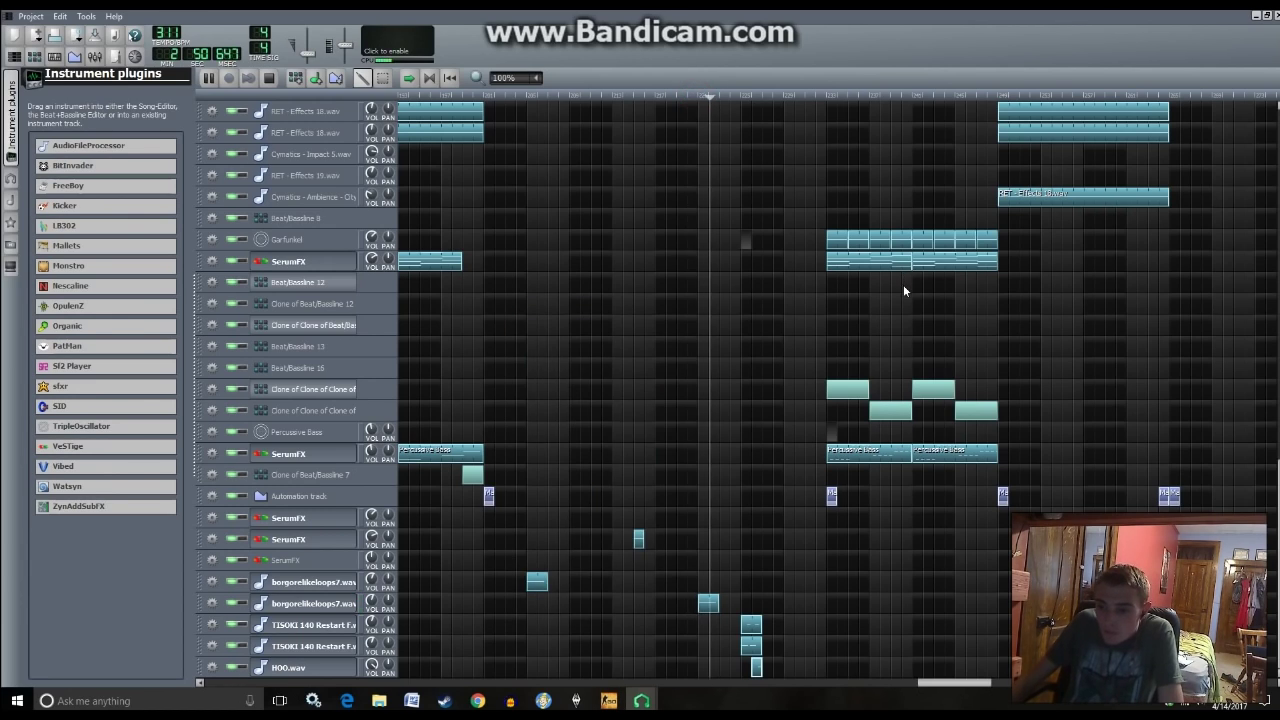
left_click(520, 95)
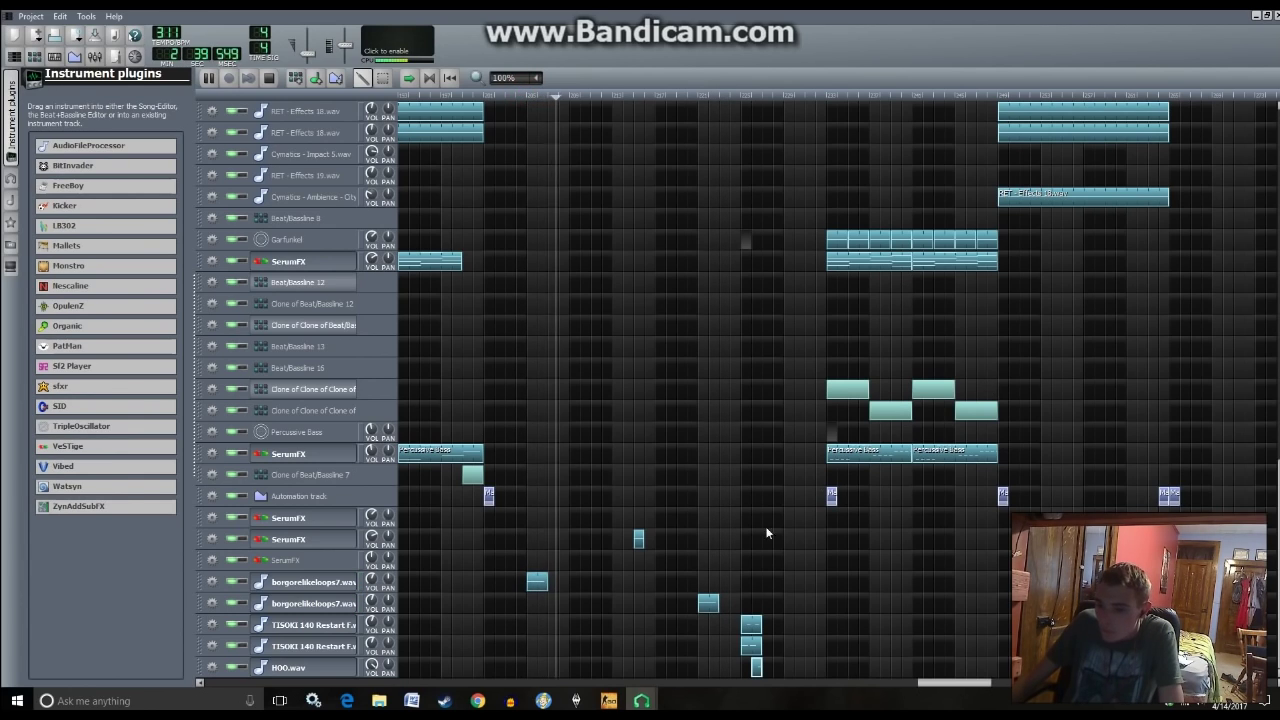
- Stop playback and set the cloned borgorelikeloops7.wav track's sample region to the long burst in the middle of the waveform
left_click(316, 603)
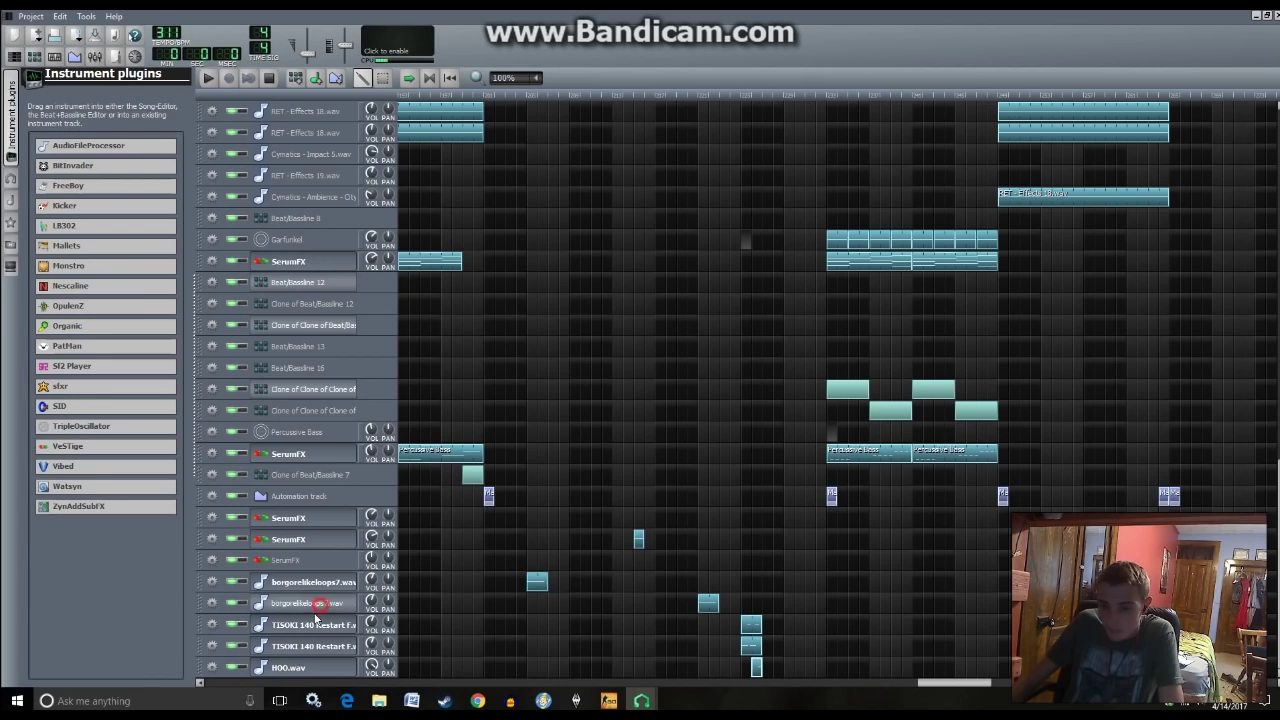
key("space")
left_click_drag(666, 535, 968, 513)
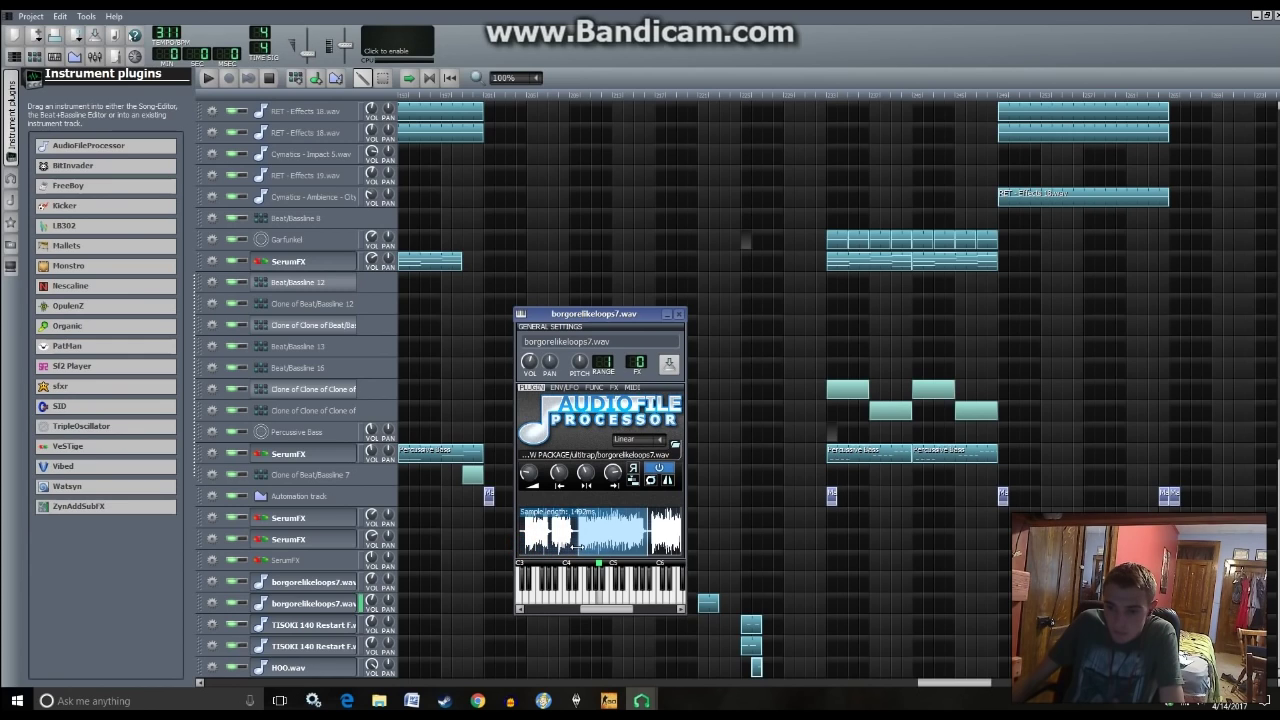
- Play the song from just before the second borgorelikeloops7.wav pattern and review the tracks through the end of the drop
left_click(690, 97)
key("space")
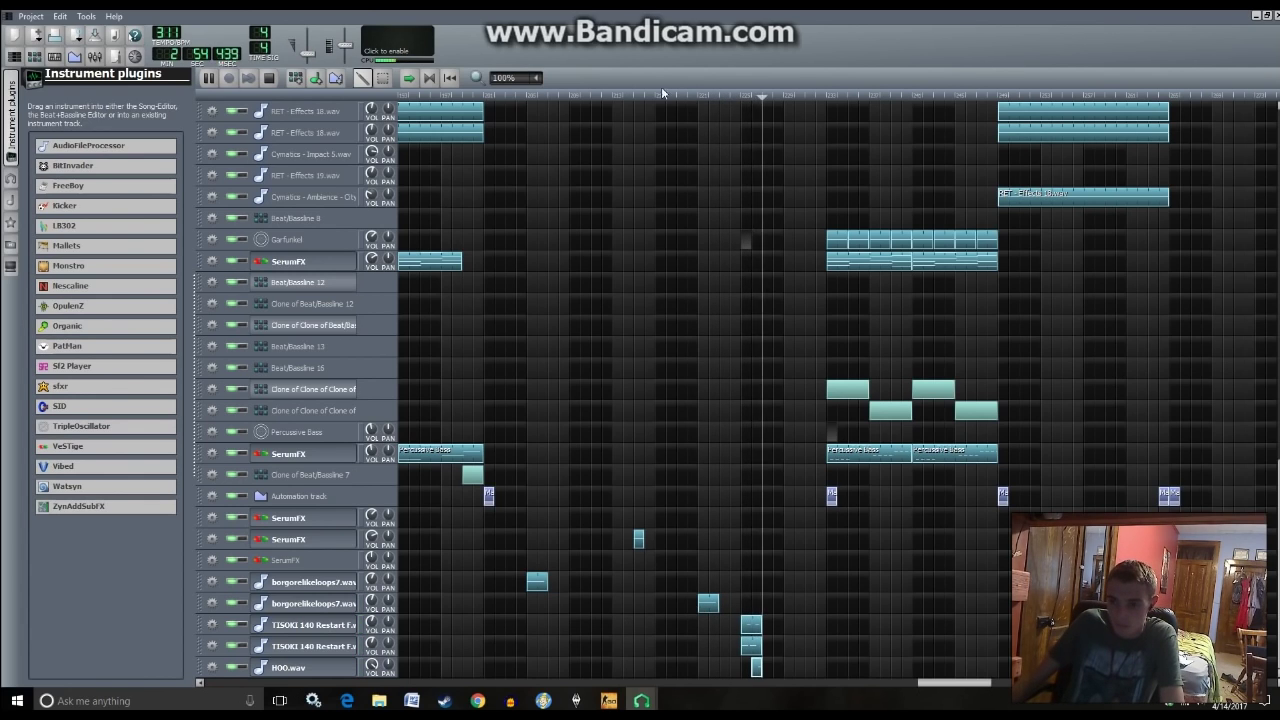
left_click(692, 494)
scroll(692, 494, "up", 10)
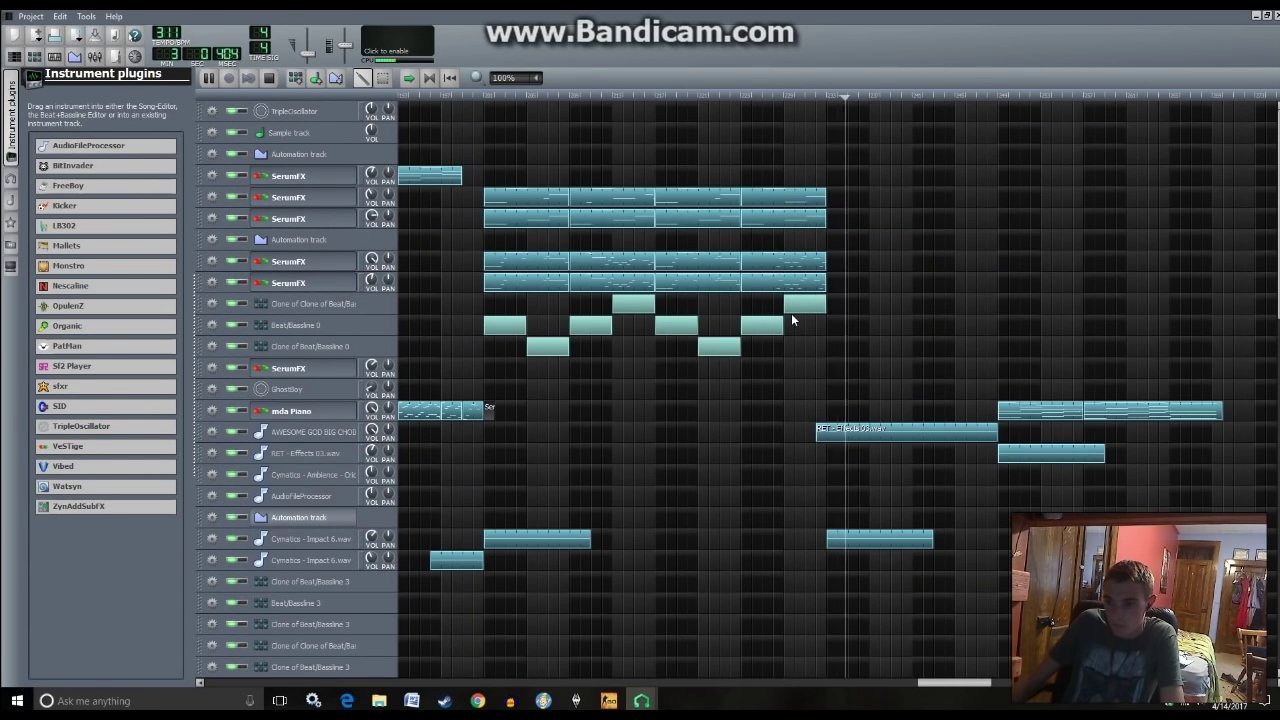
scroll(791, 318, "down", 10)
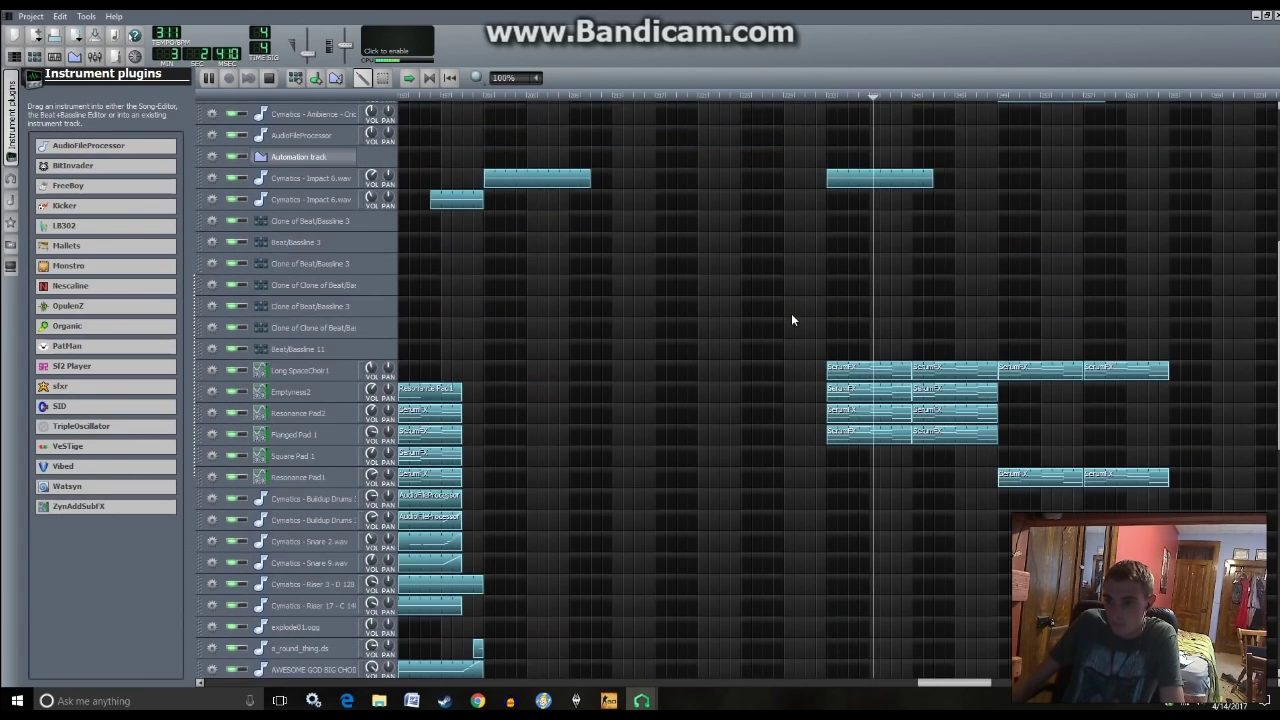
scroll(791, 313, "down", 5)
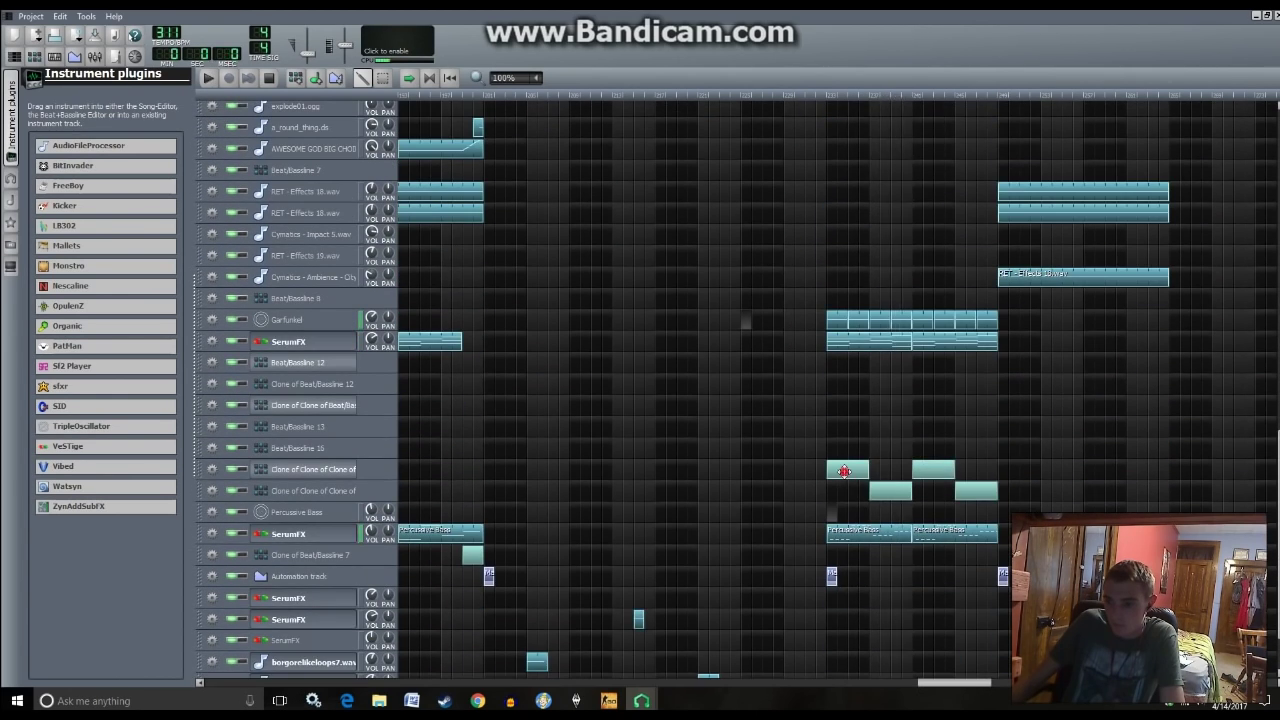
- Open the first beat pattern of the section after the drop, listen to it, and resume playback in the song editor
double_click(844, 471)
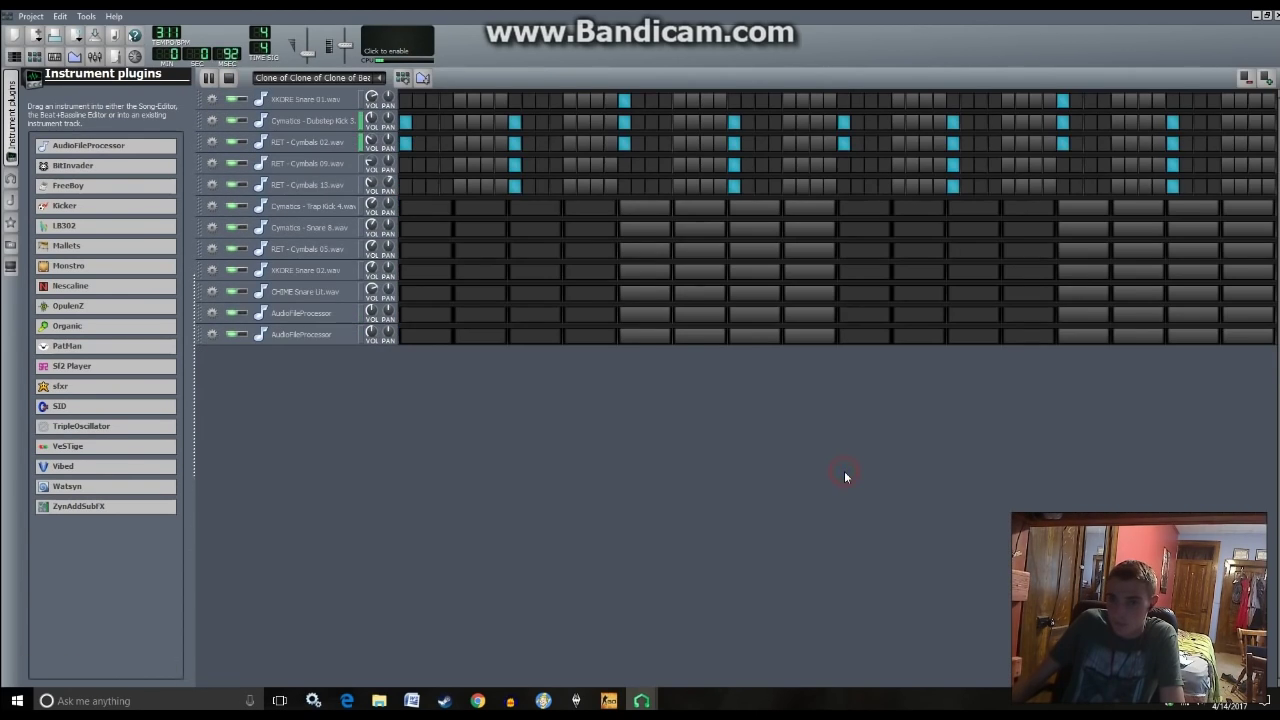
left_click(13, 58)
key("space")
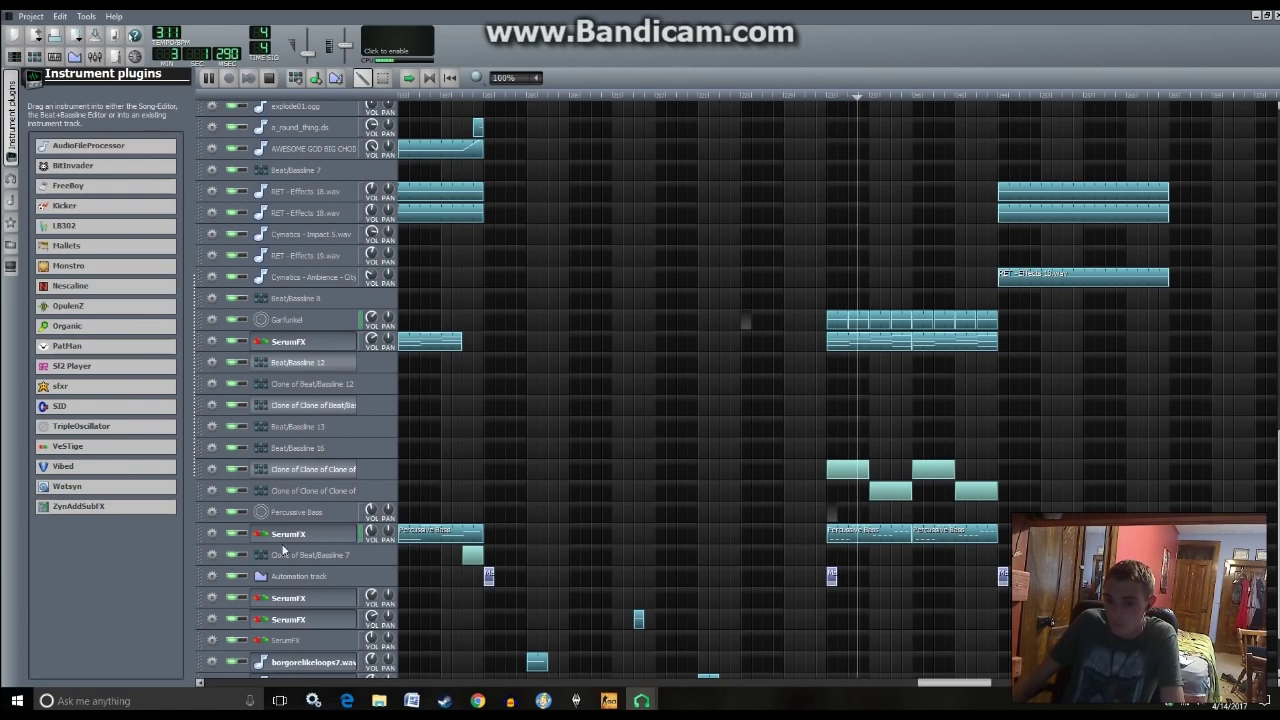
- Play the earlier section where the Garfunkel patterns start and adjust the Garfunkel track's volume
scroll(832, 491, "up", 3)
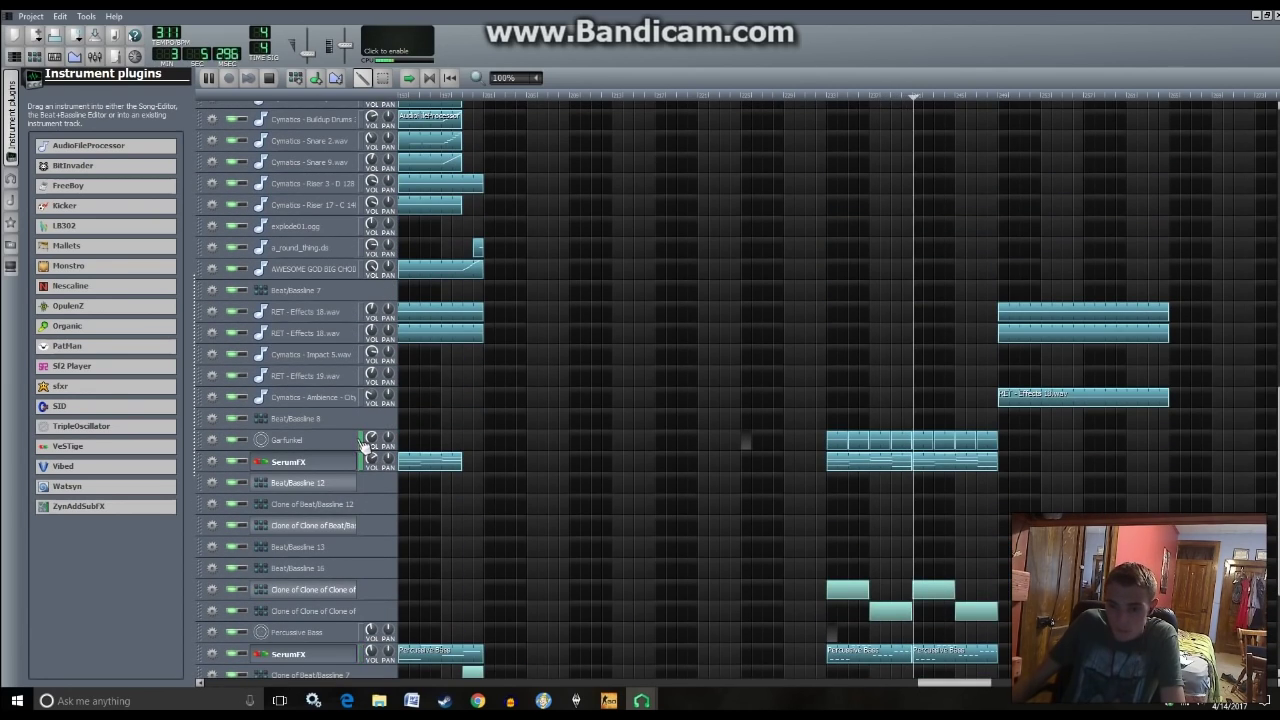
key("space")
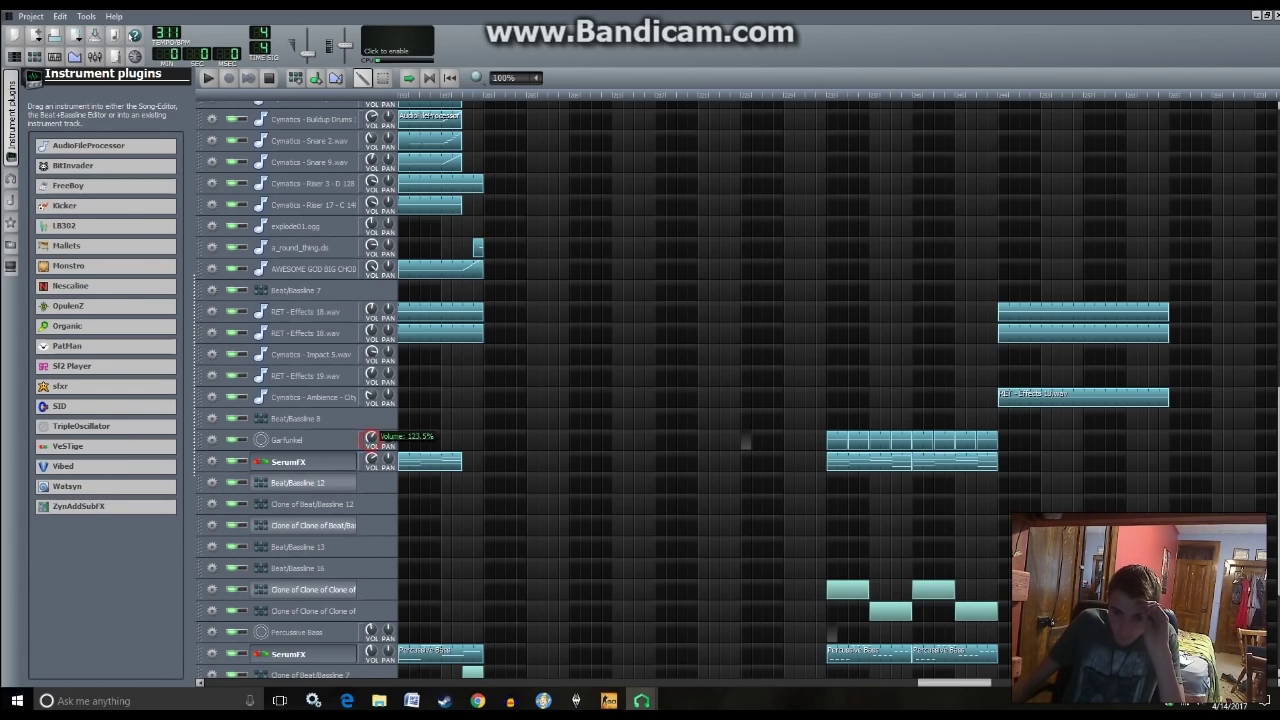
scroll(583, 594, "right", 5)
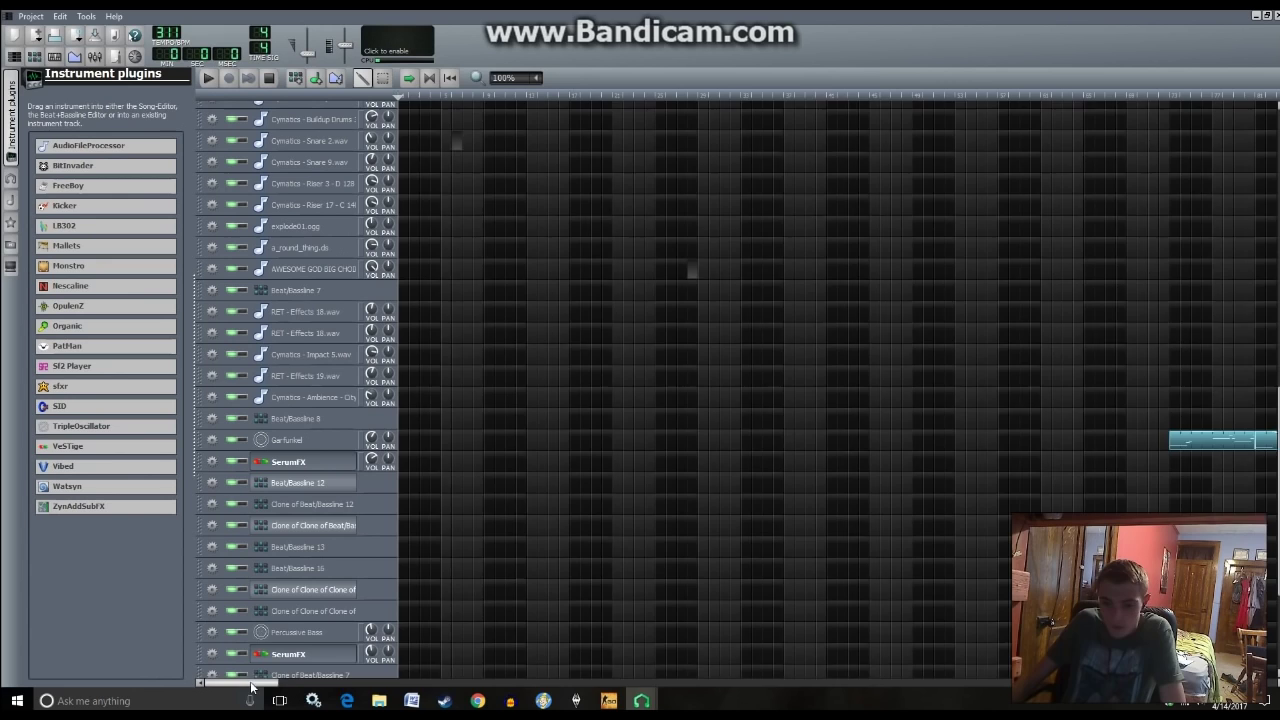
left_click_drag(242, 683, 506, 678)
key("space")
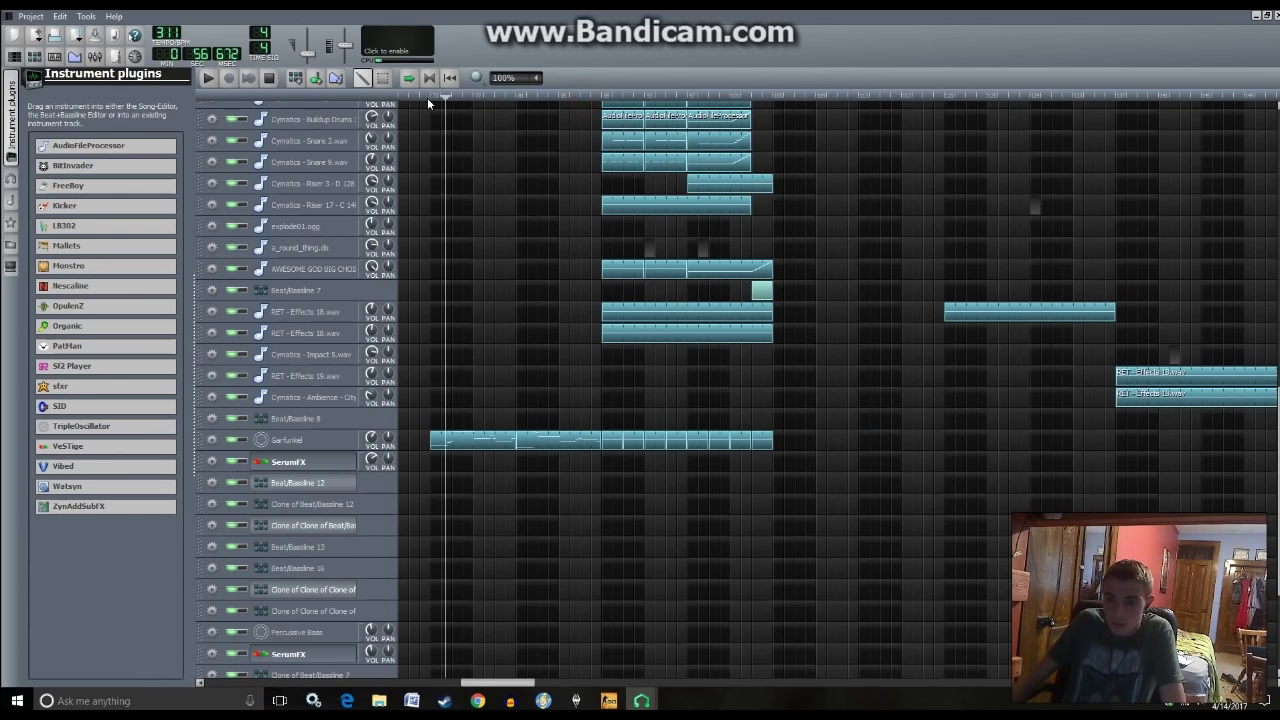
left_click_drag(373, 441, 372, 434)
- Listen through the build-up into the first drop while fine-tuning the Garfunkel track's volume
scroll(785, 385, "up", 6)
scroll(791, 400, "up", 4)
scroll(791, 400, "down", 4)
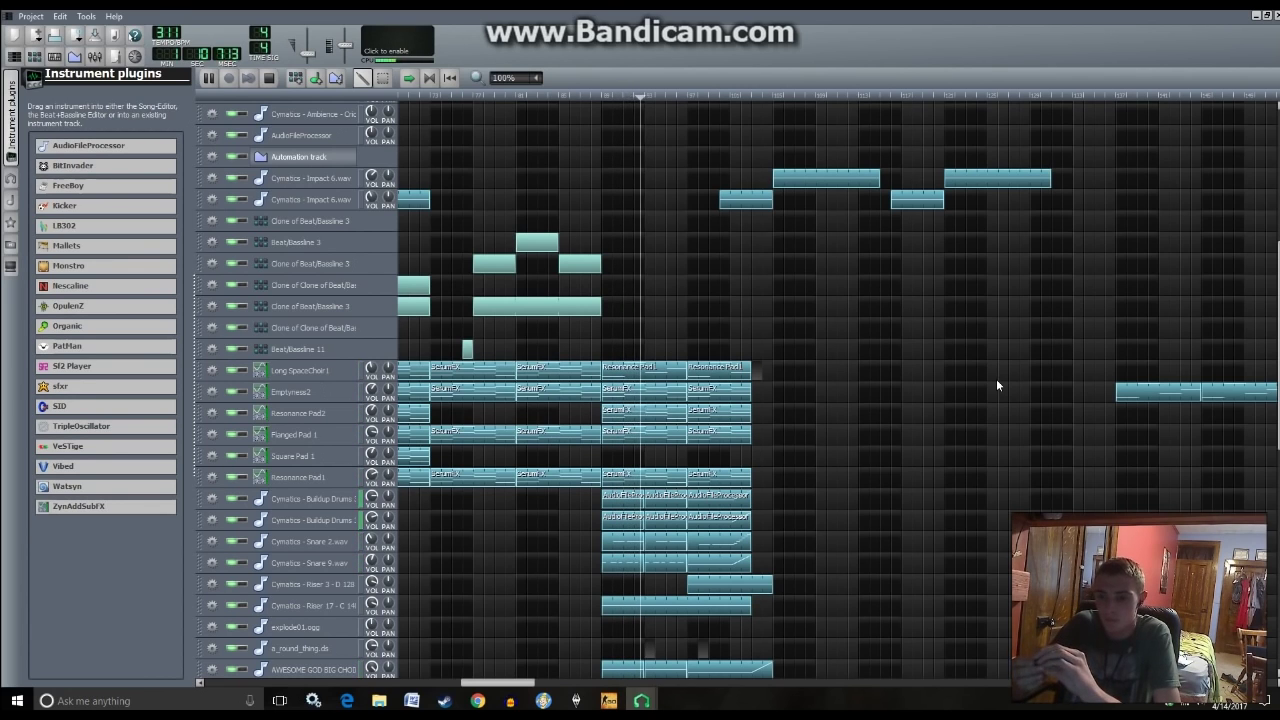
scroll(955, 372, "down", 5)
scroll(953, 368, "down", 3)
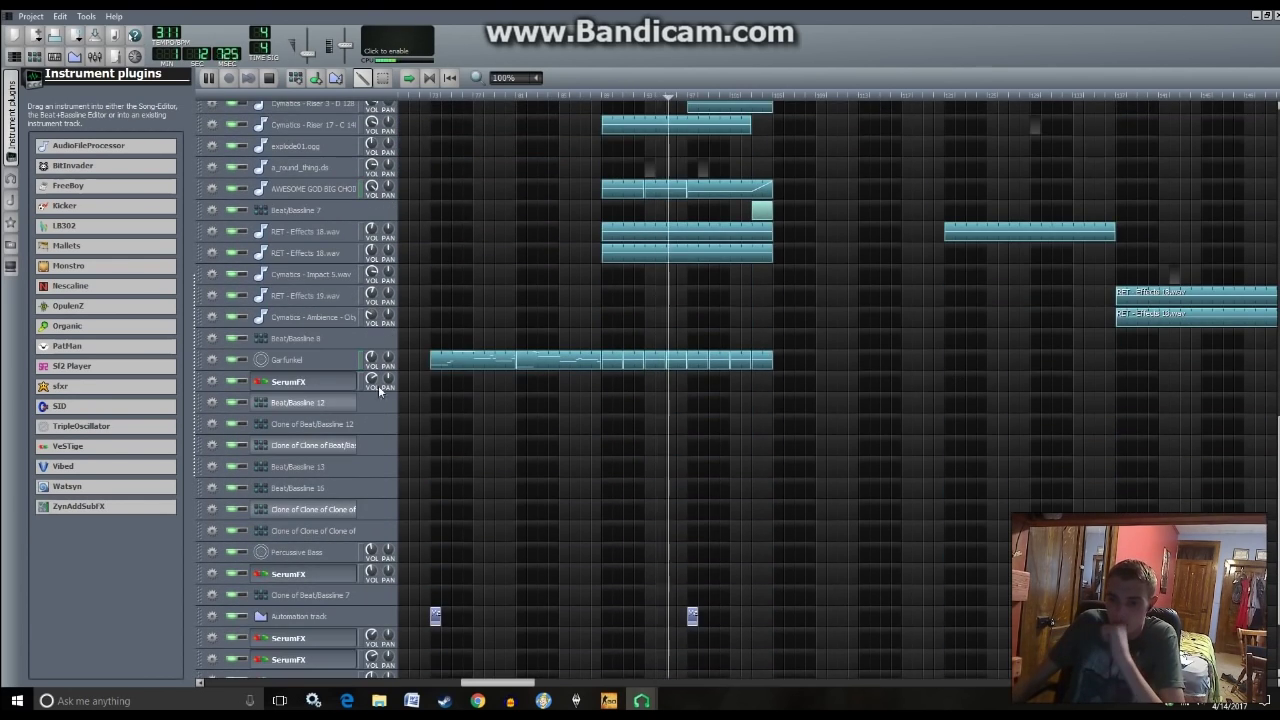
left_click_drag(371, 357, 371, 357)
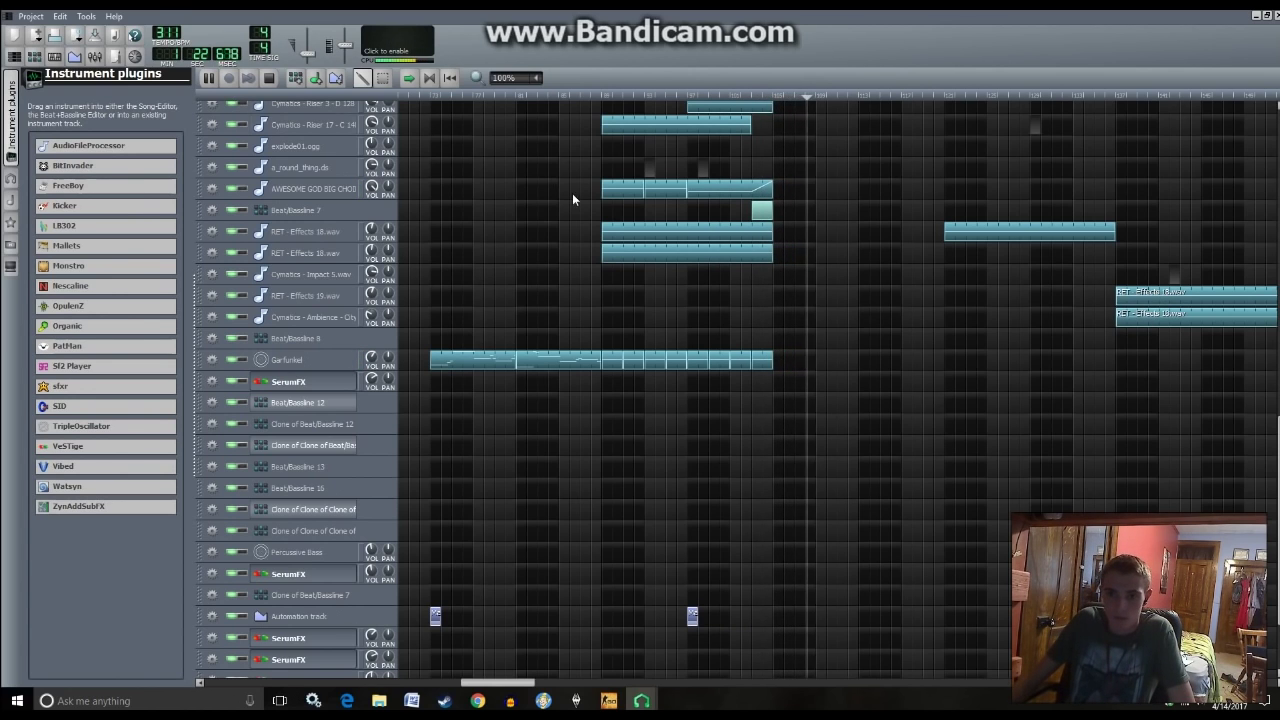
scroll(527, 175, "up", 10)
scroll(527, 180, "up", 5)
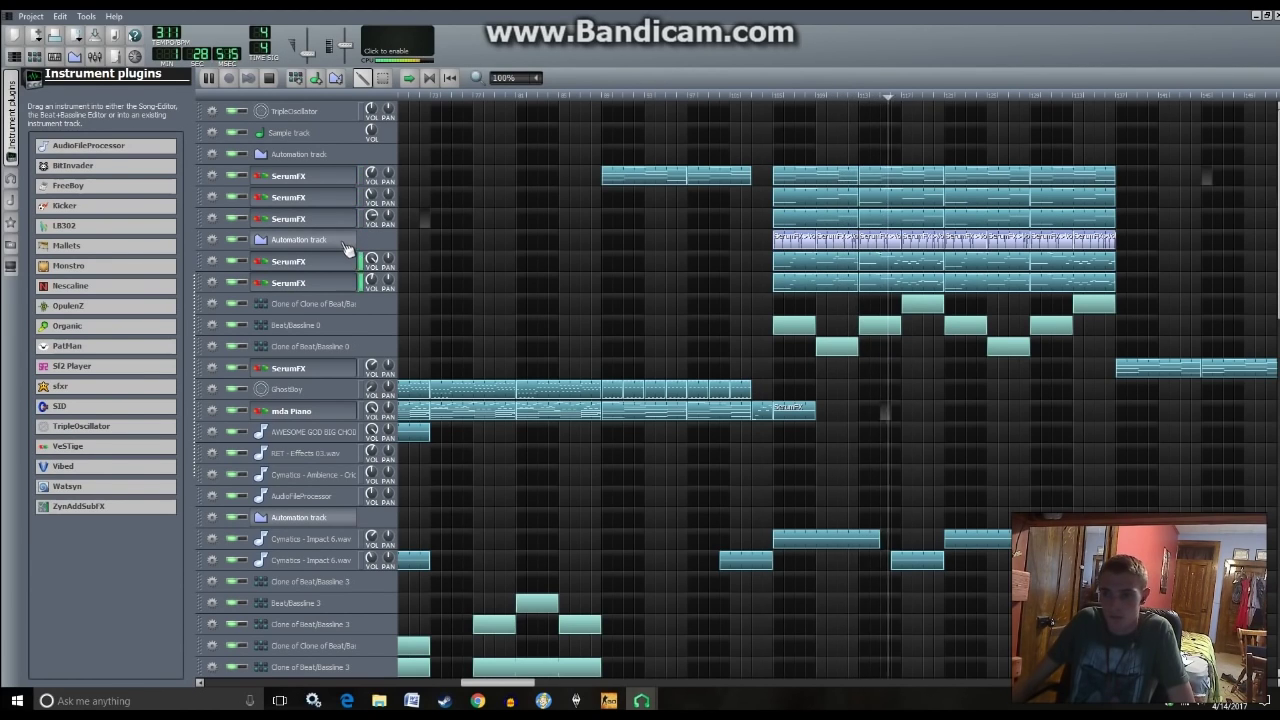
- Stop playback and delete the Garfunkel patterns in the section after the second drop, leaving the earlier ones in place
key("space")
scroll(584, 586, "down", 10)
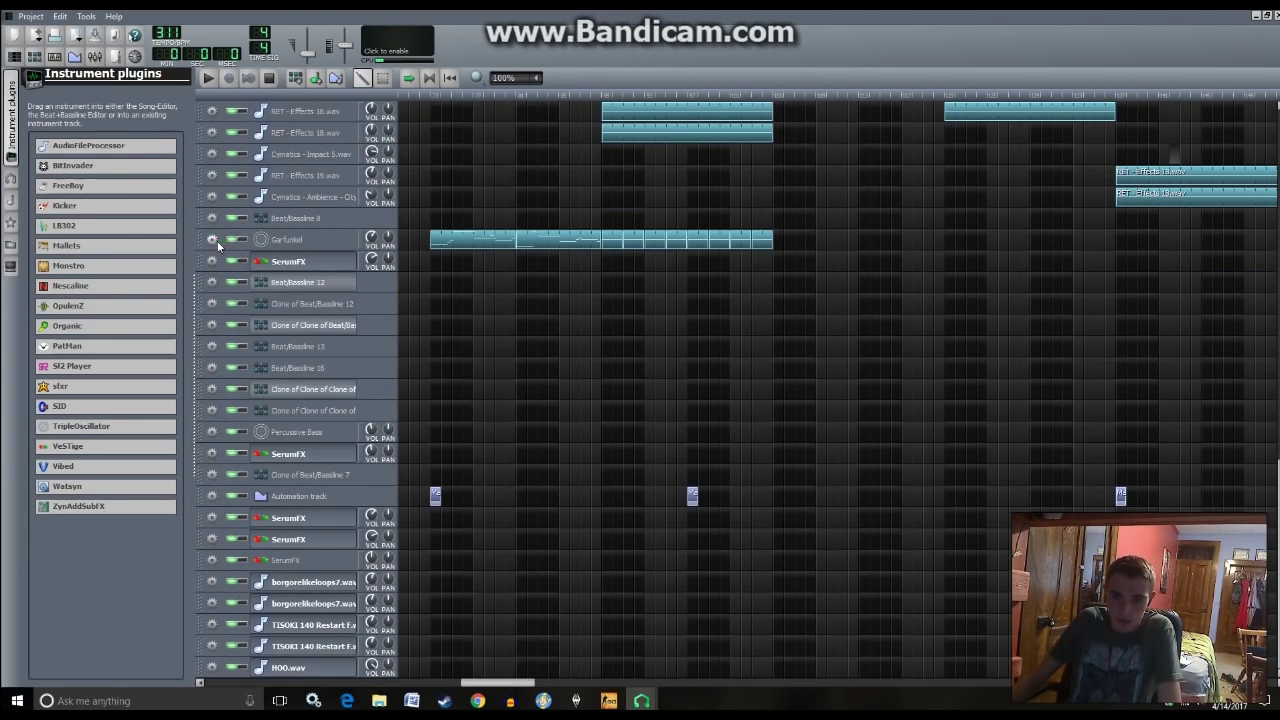
left_click(213, 240)
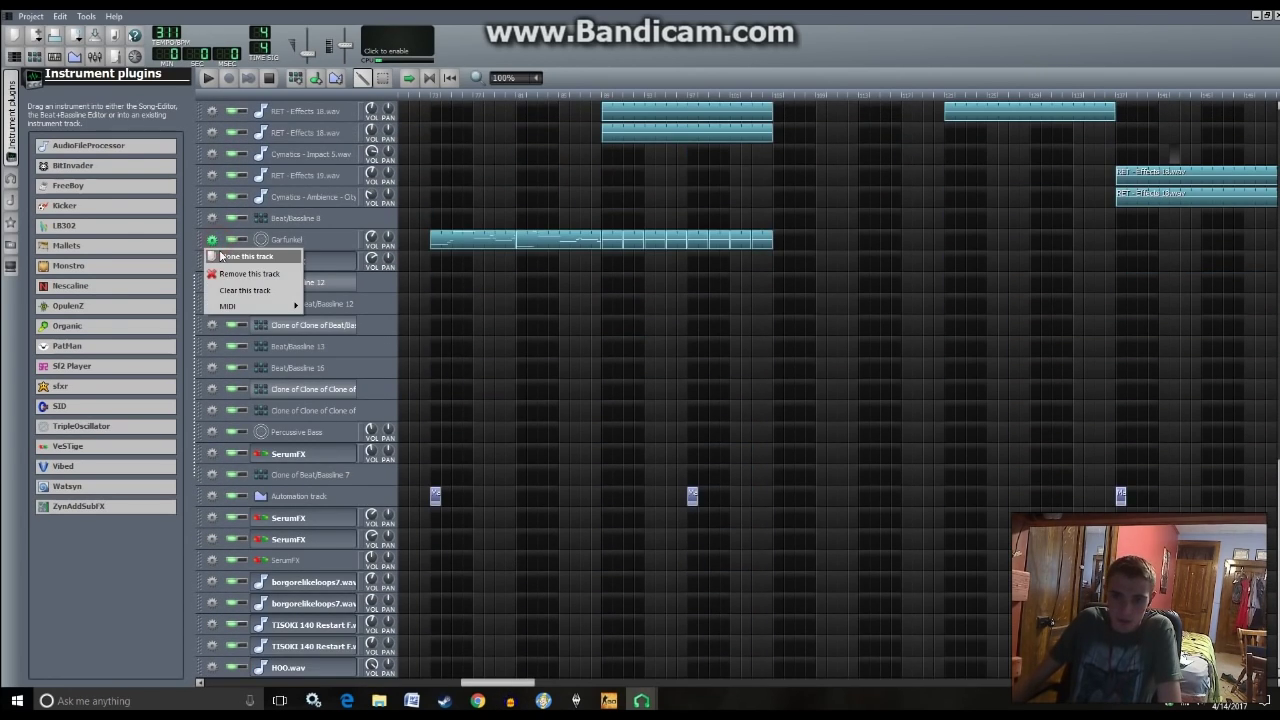
left_click(572, 286)
left_click_drag(515, 681, 1017, 681)
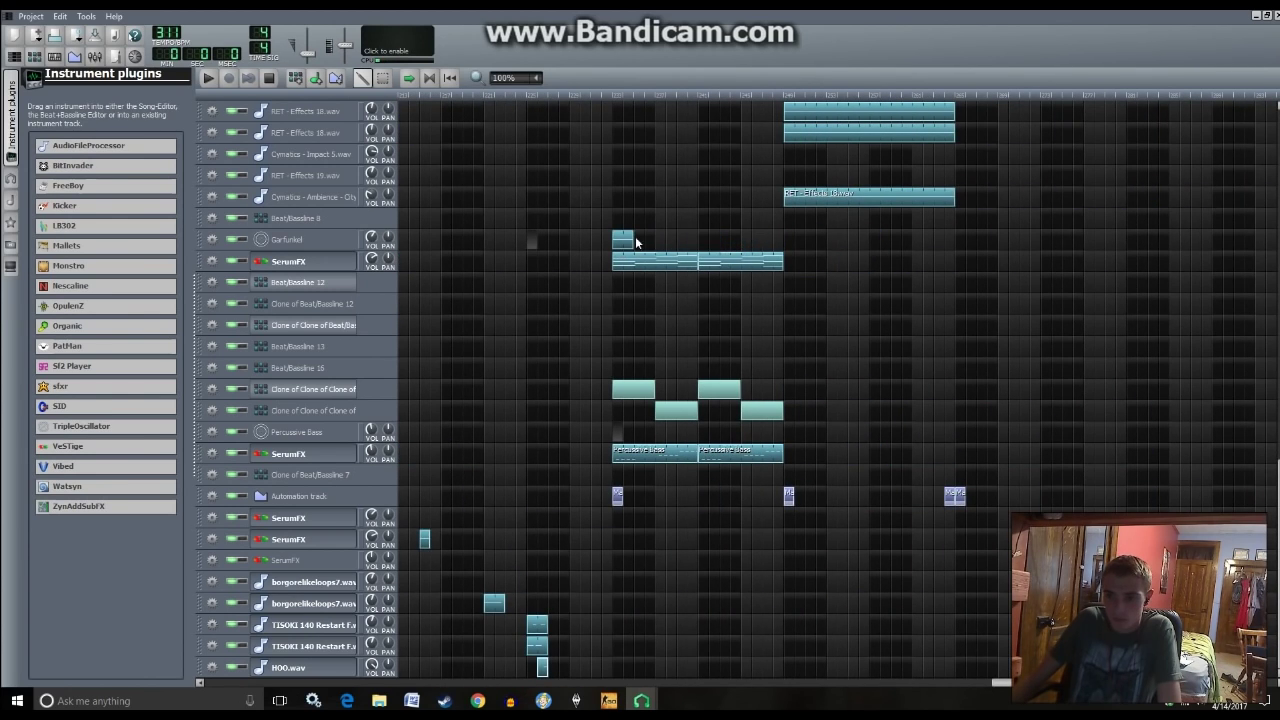
- Play the section after the second drop and review its pad, effects, beat and piano tracks through to the ending
key("space")
scroll(890, 388, "up", 5)
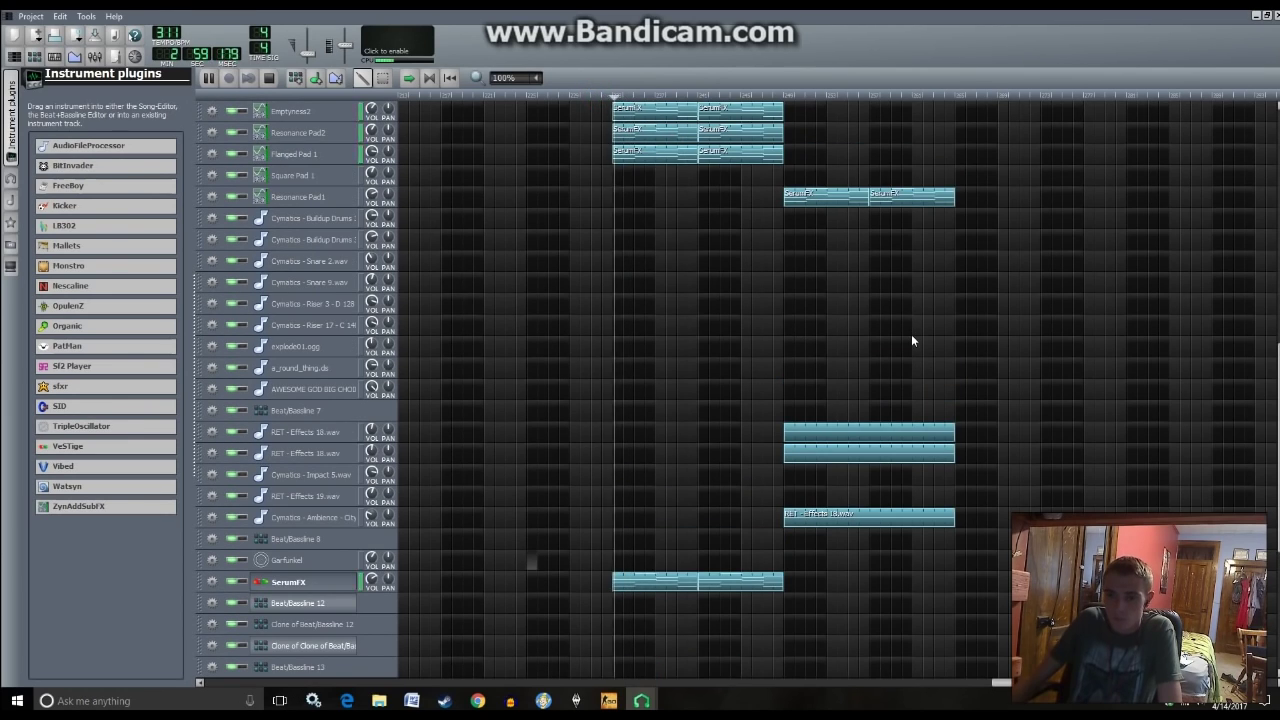
scroll(911, 336, "down", 5)
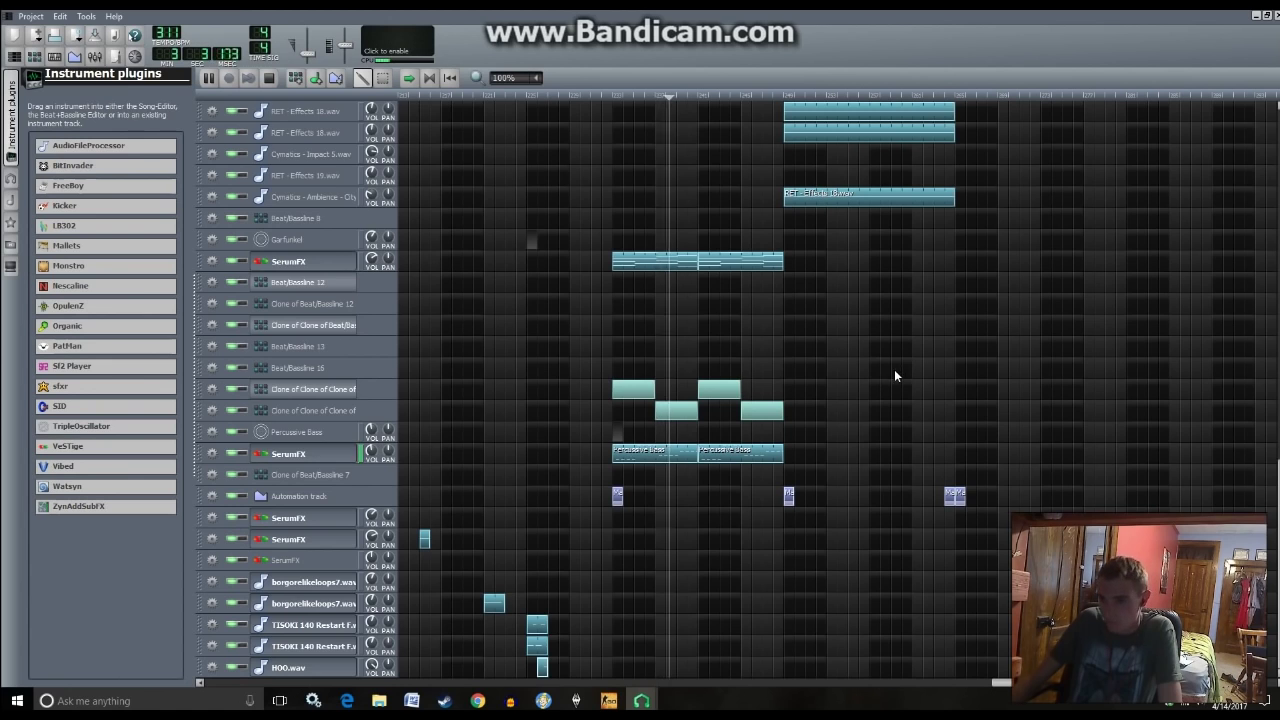
scroll(895, 372, "up", 5)
scroll(894, 372, "up", 4)
scroll(1024, 372, "down", 9)
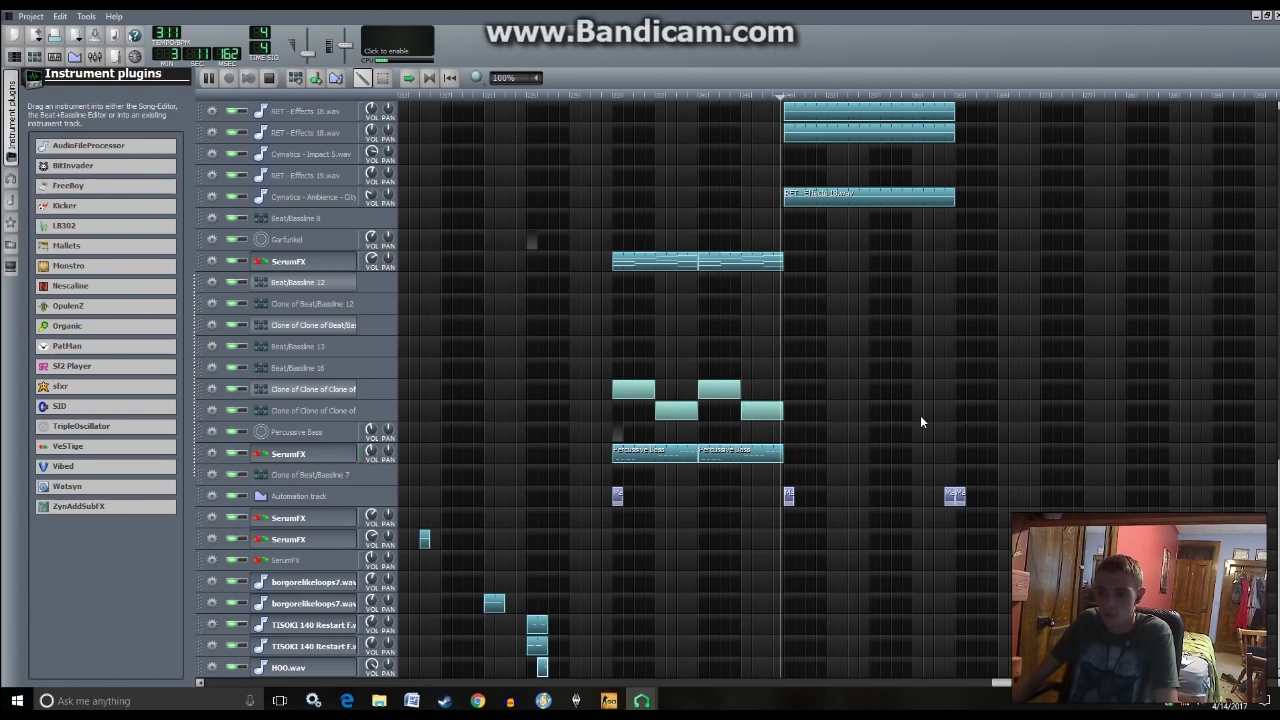
scroll(905, 425, "up", 10)
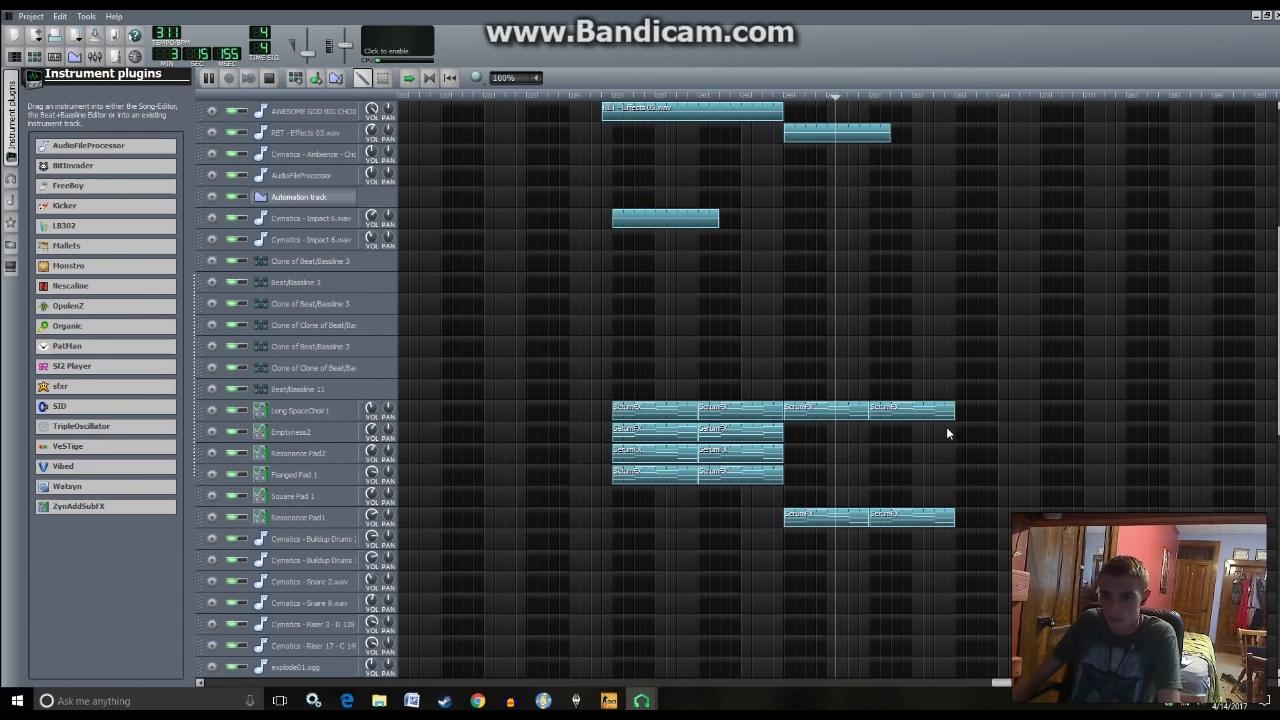
scroll(948, 433, "up", 5)
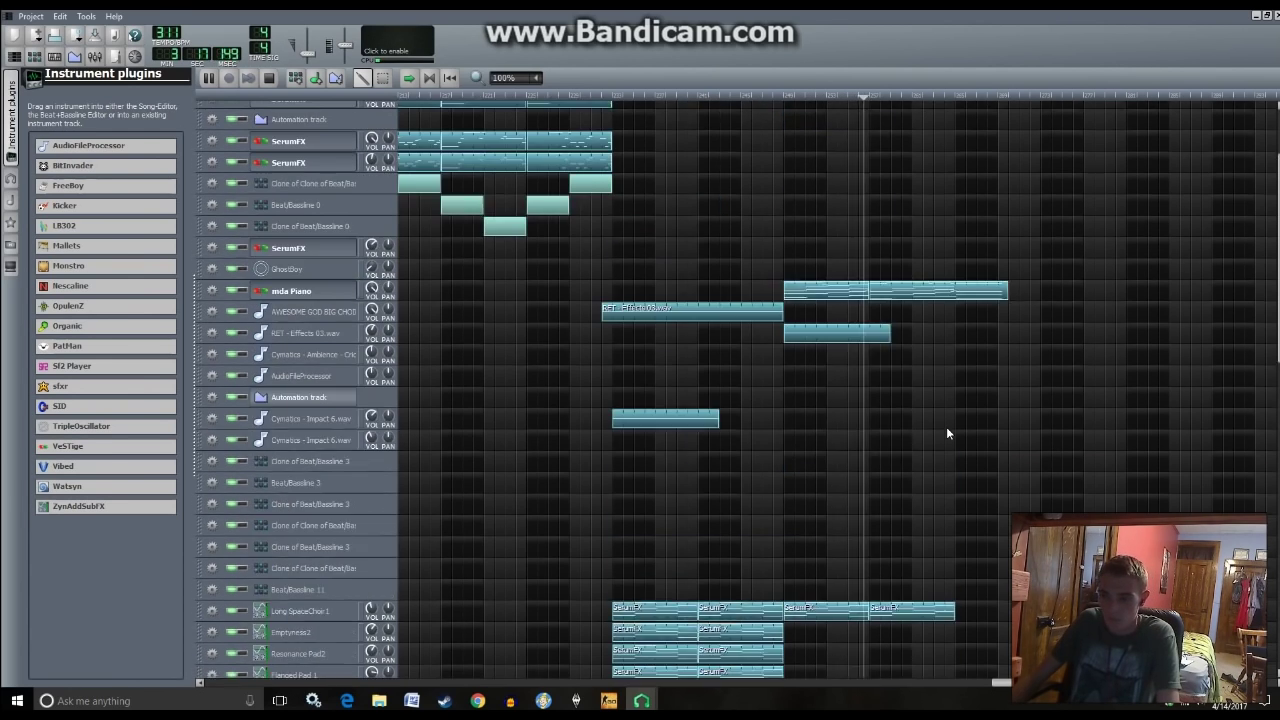
scroll(960, 434, "up", 2)
scroll(1006, 437, "down", 5)
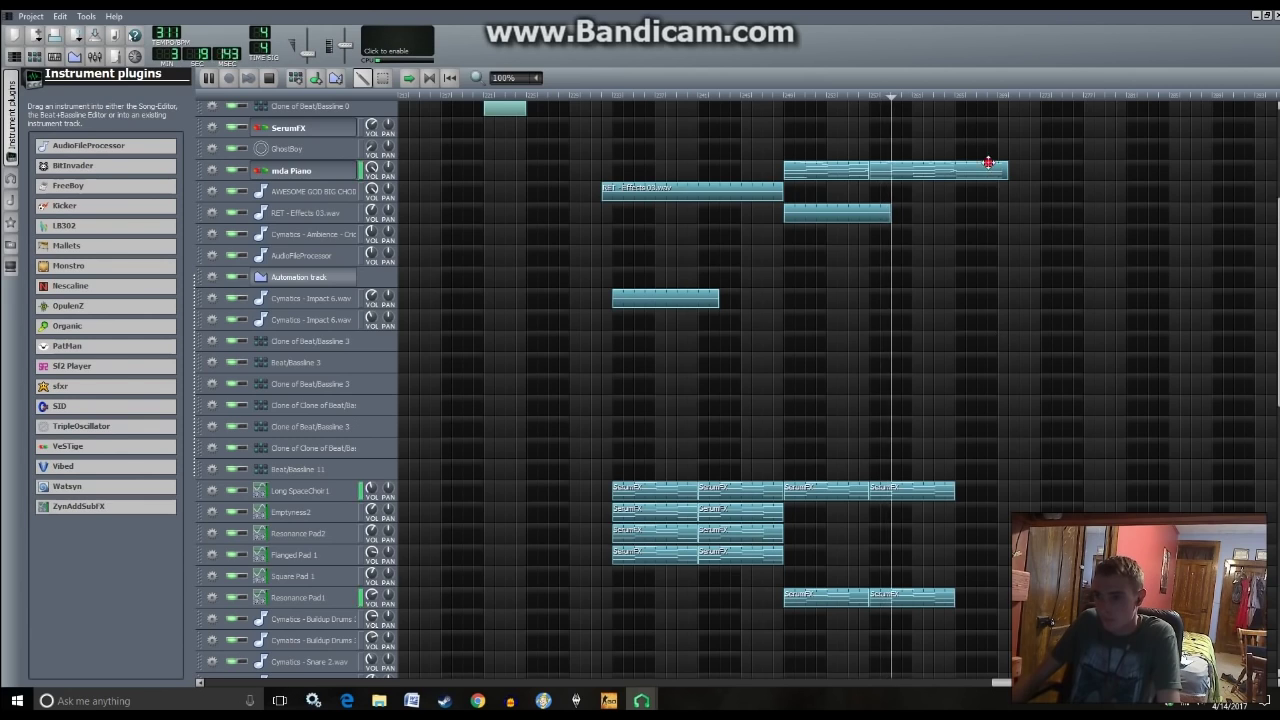
- Delete the long sustained closing chord from the second mda Piano pattern and listen to the song's ending
double_click(989, 163)
scroll(700, 500, "right", 5)
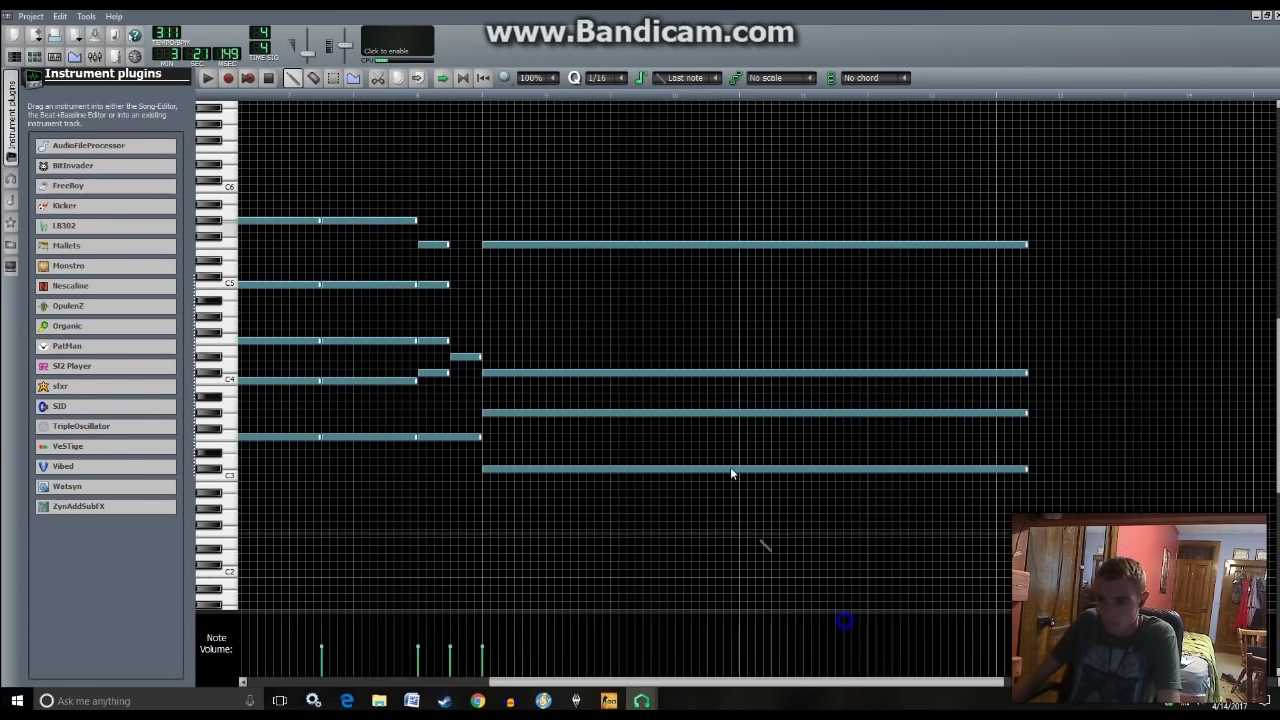
right_click(650, 244)
left_click(12, 57)
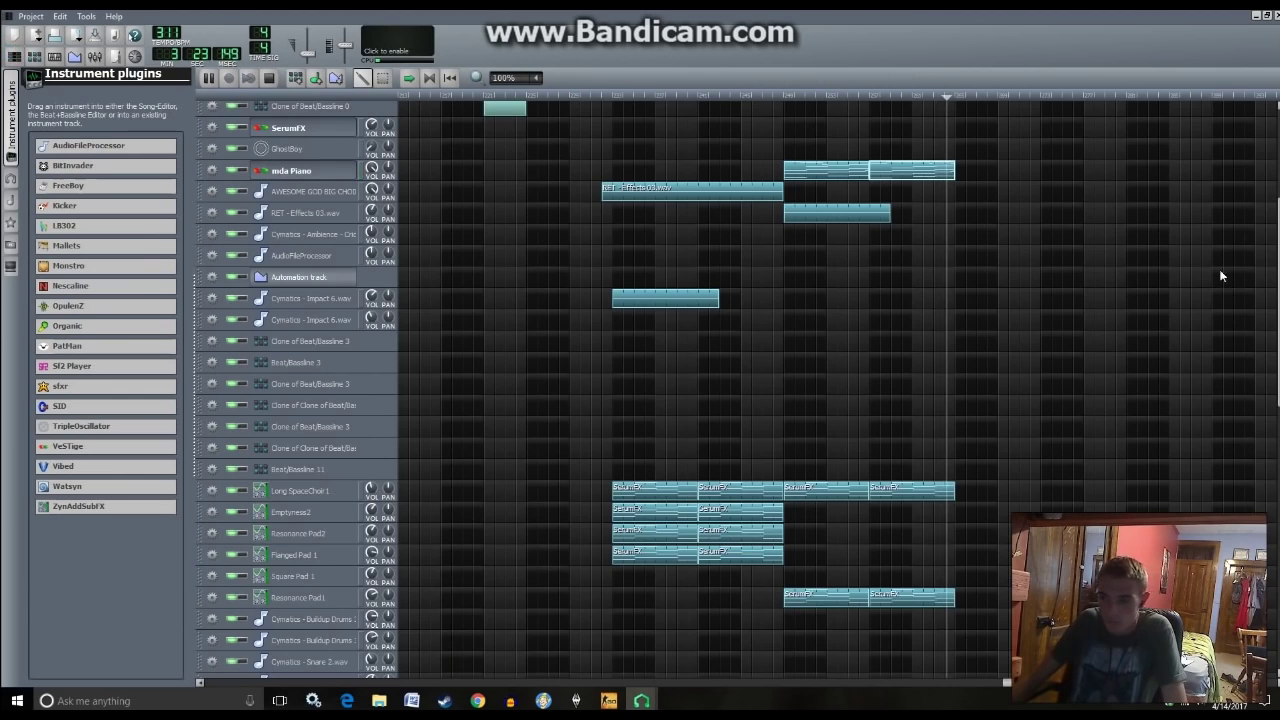
scroll(990, 321, "down", 3)
scroll(1171, 452, "up", 3)
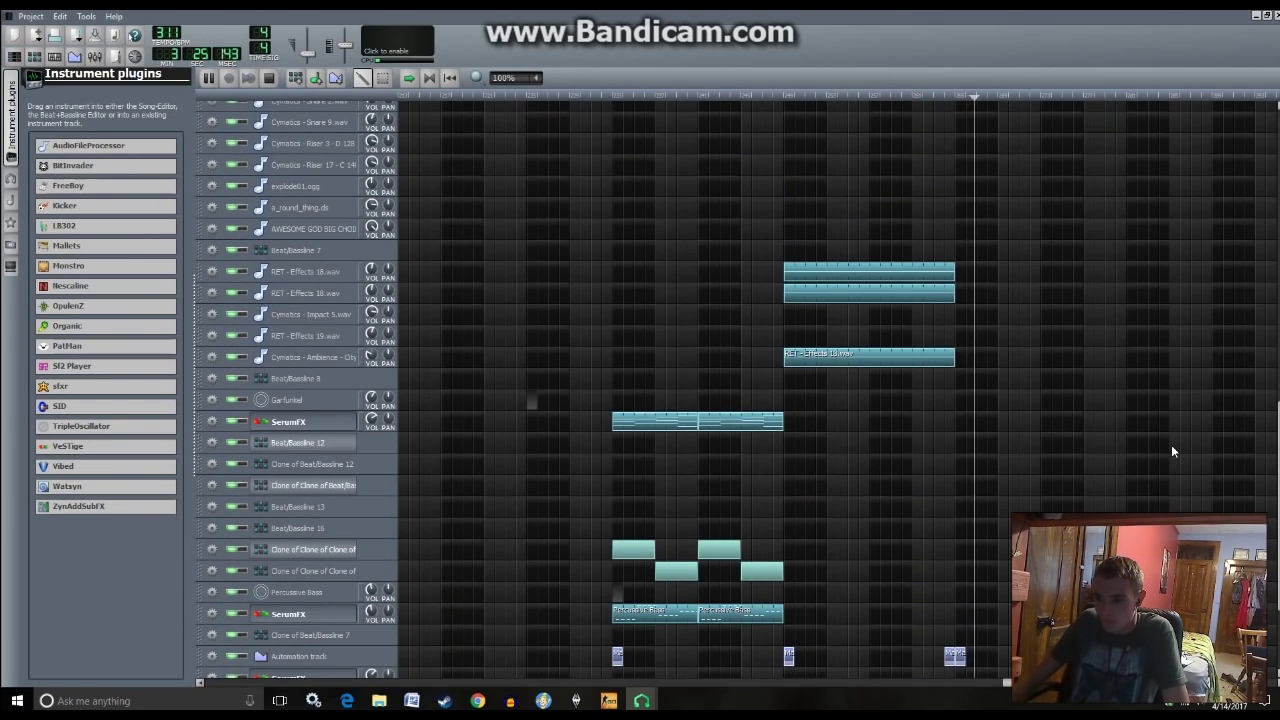
scroll(1171, 444, "up", 8)
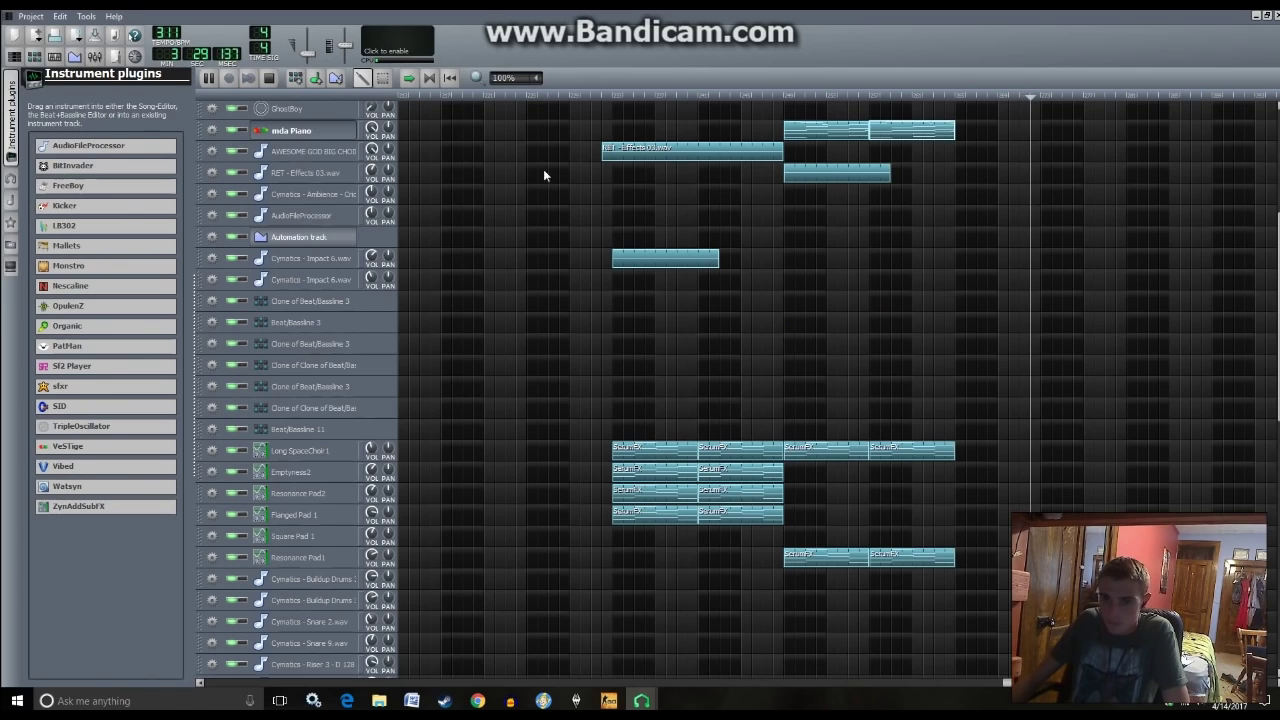
- Stop the song, open the first mda Piano pattern of the ending and play its chords
key("space")
double_click(815, 133)
key("space")
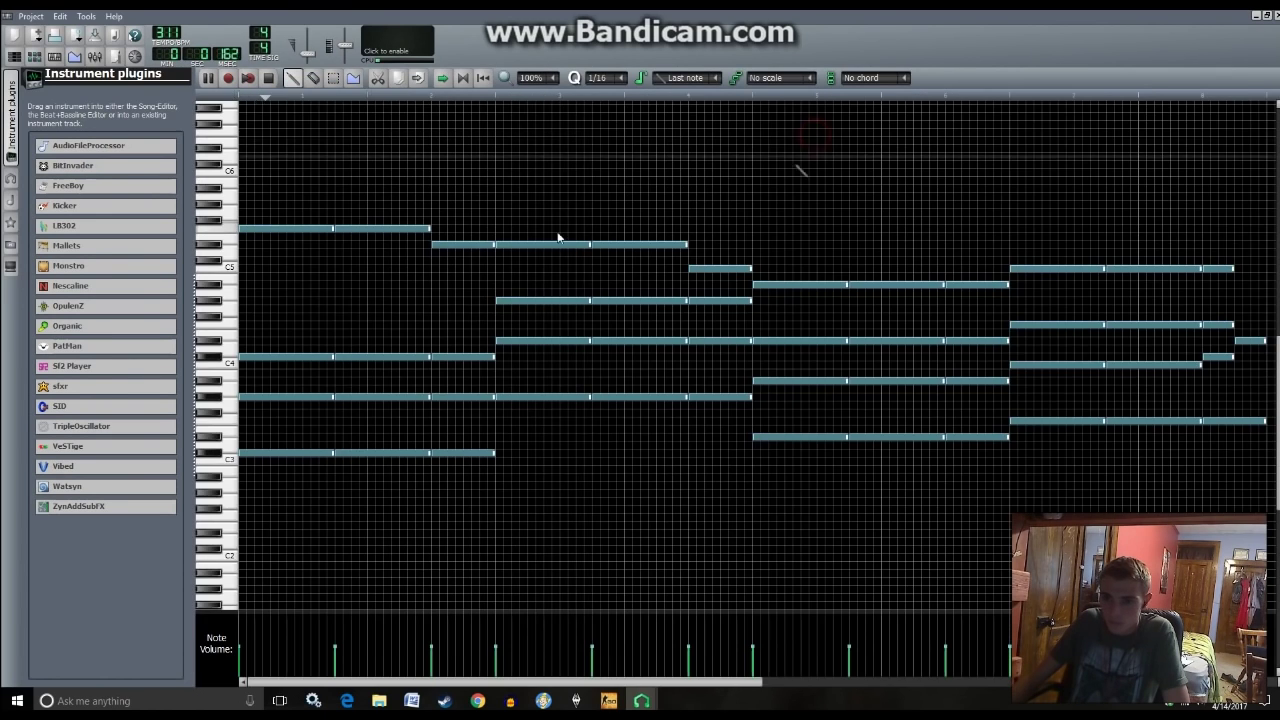
key("space")
scroll(356, 388, "down", 2)
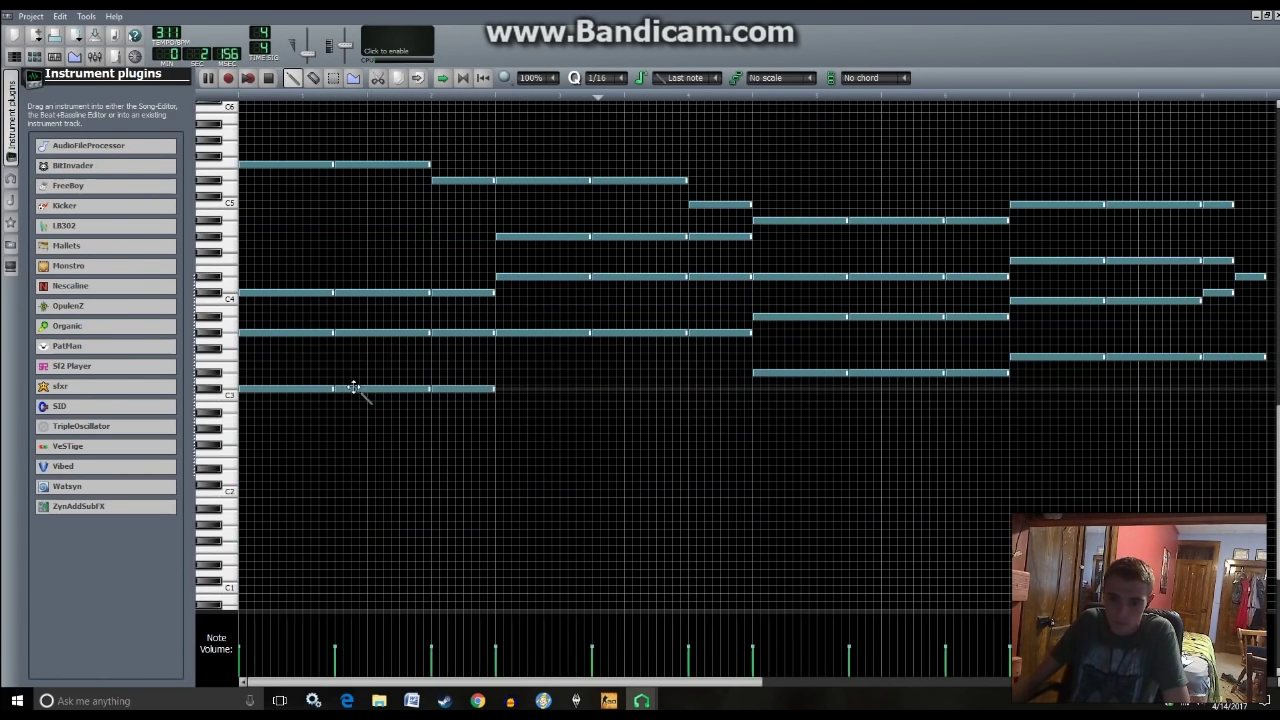
- Double the first four notes of the mda Piano pattern's top melody line one octave higher
scroll(300, 340, "up", 5)
mouse_move(273, 323)
left_mouse_down()
mouse_move(242, 220)
mouse_move(247, 229)
left_mouse_up()
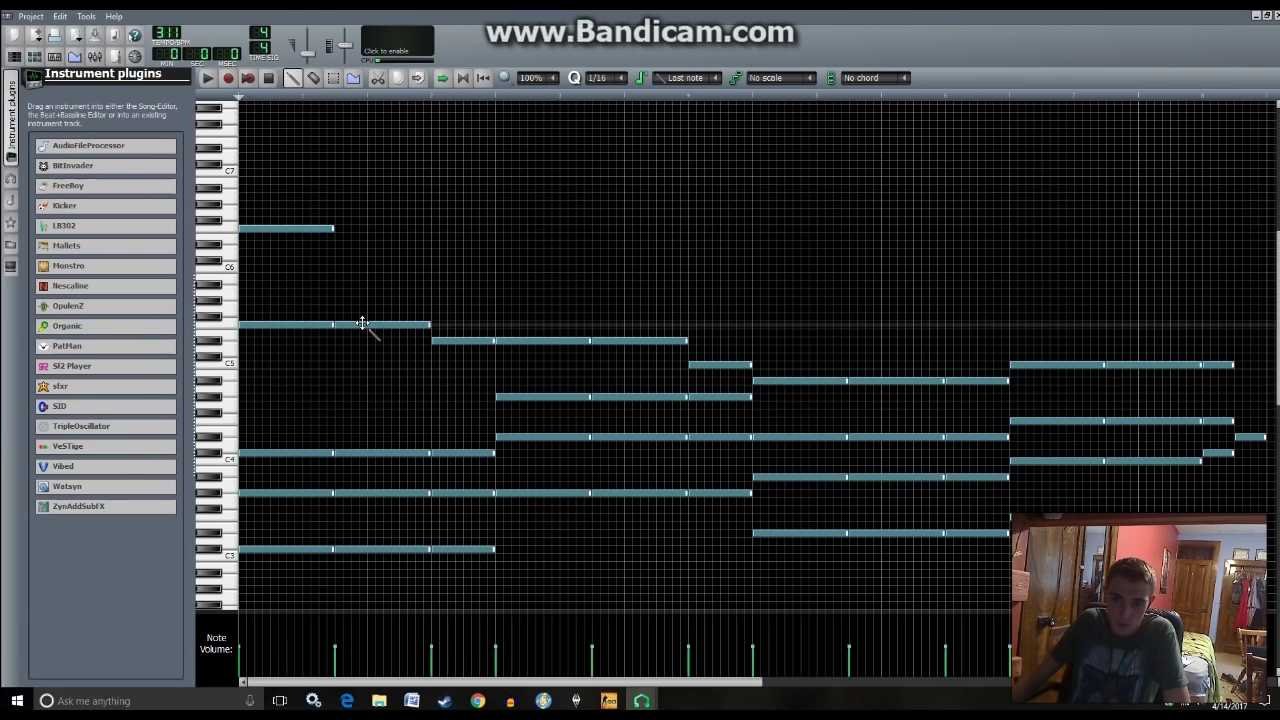
left_click(340, 228)
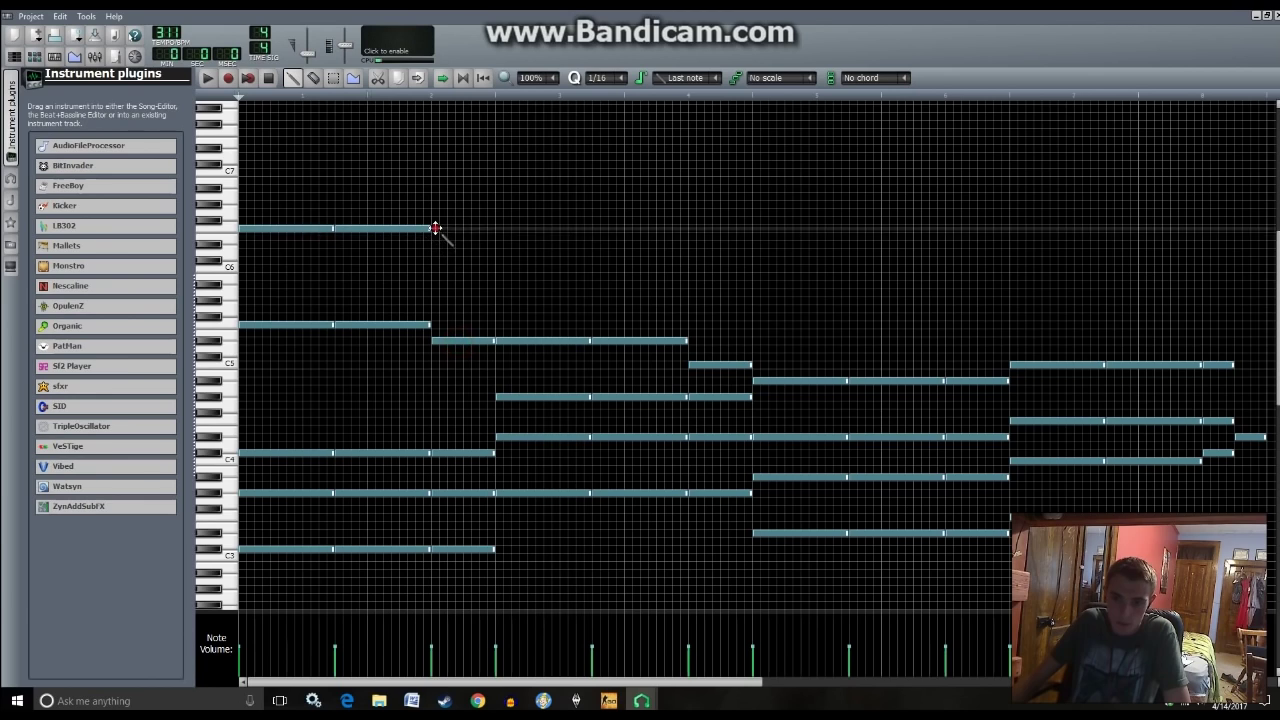
left_click(514, 342)
left_click(481, 231)
left_click_drag(480, 229, 482, 244)
left_click(500, 245)
left_click(620, 333)
right_click(630, 334)
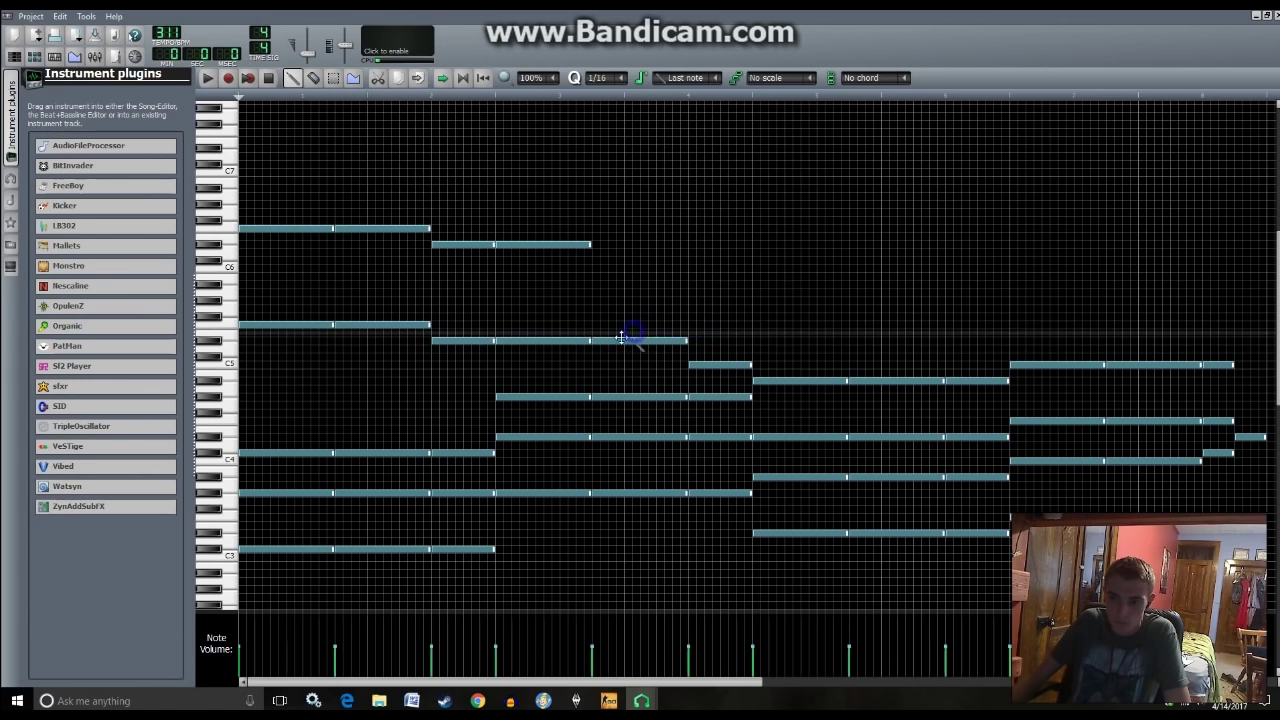
- Return to the song editor and play the song from the start of the first mda Piano pattern in the ending
key("F5")
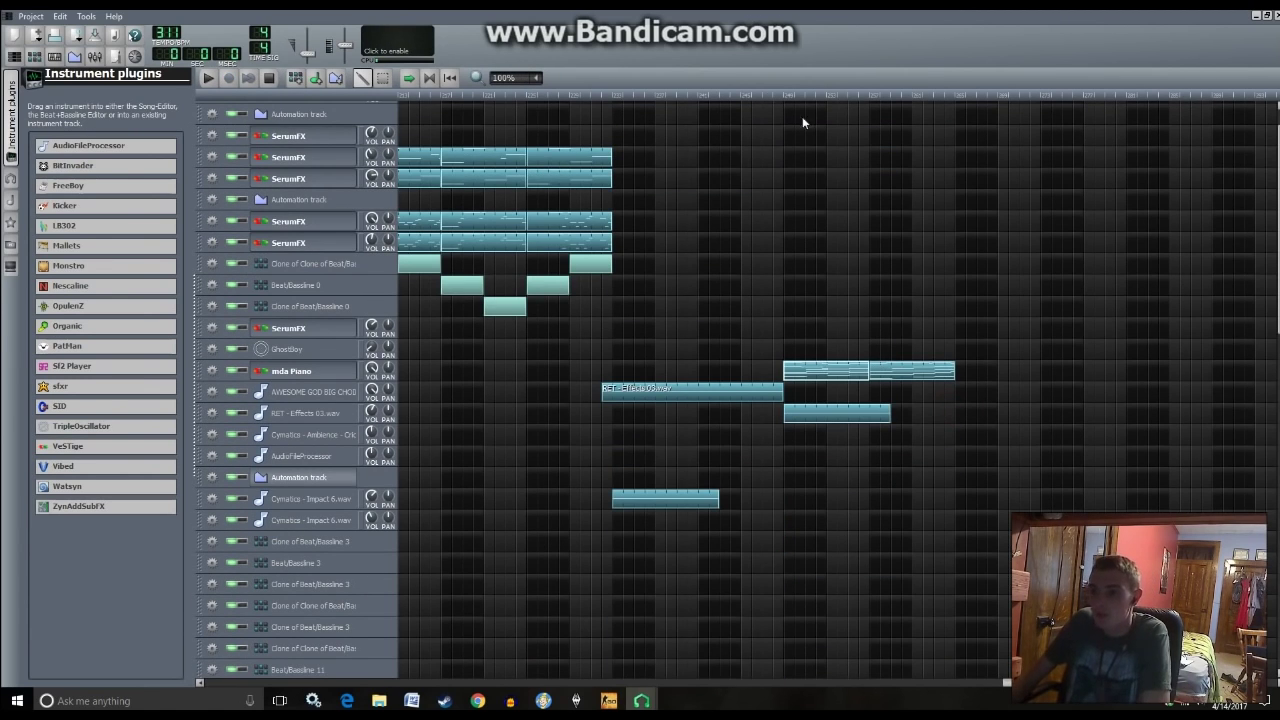
scroll(772, 377, "right", 6)
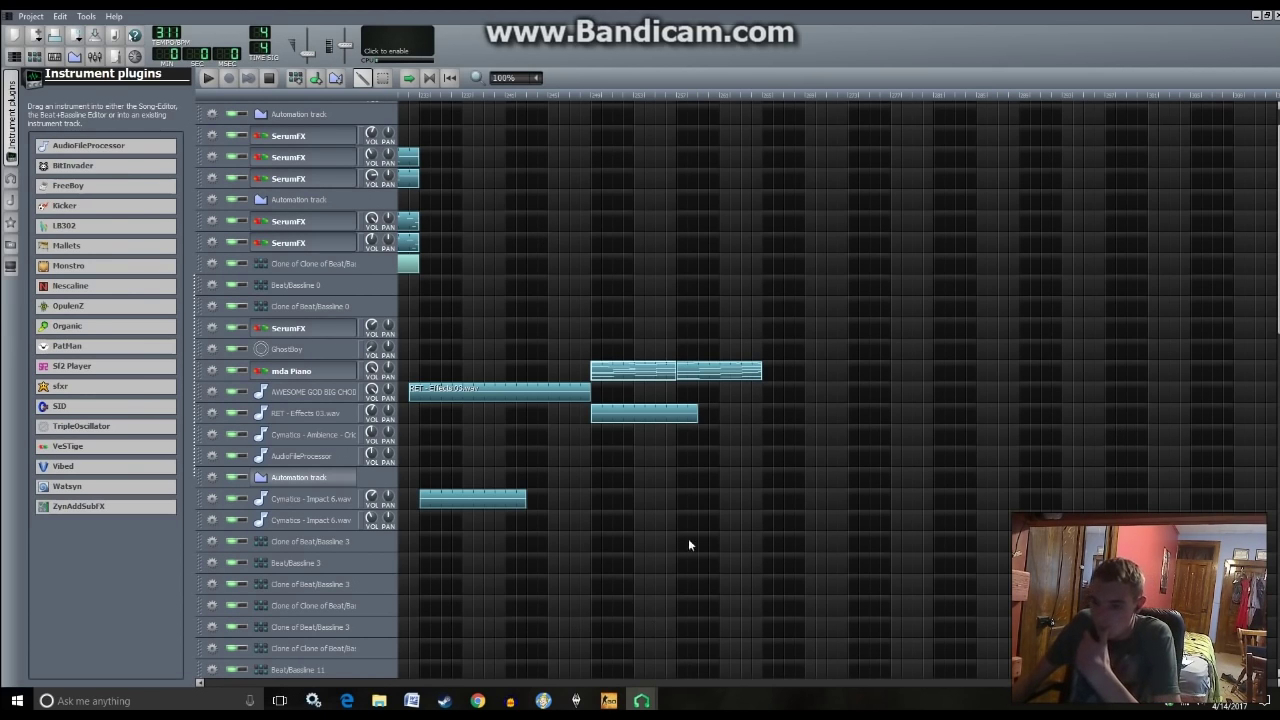
key("space")
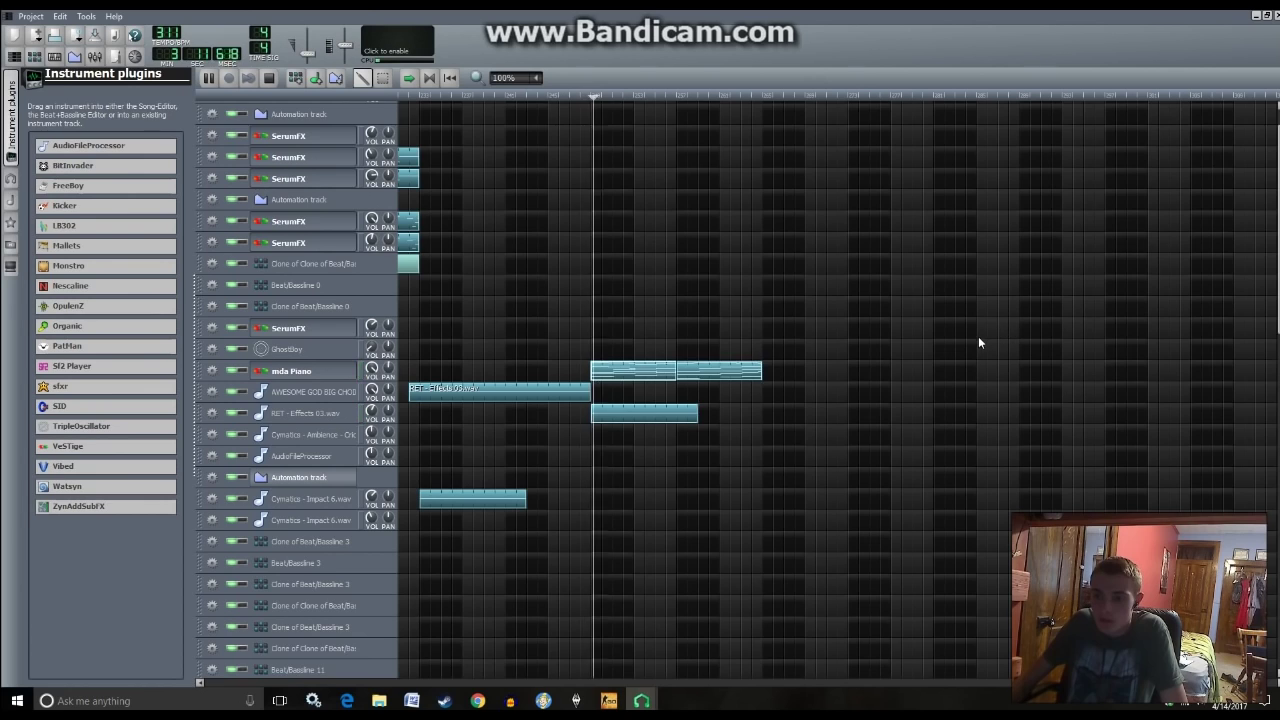
- Swap the order of the two mda Piano patterns in the song's ending, listen to the result and stop playback
scroll(978, 338, "down", 2)
left_click_drag(640, 330, 789, 330)
left_click_drag(697, 332, 611, 332)
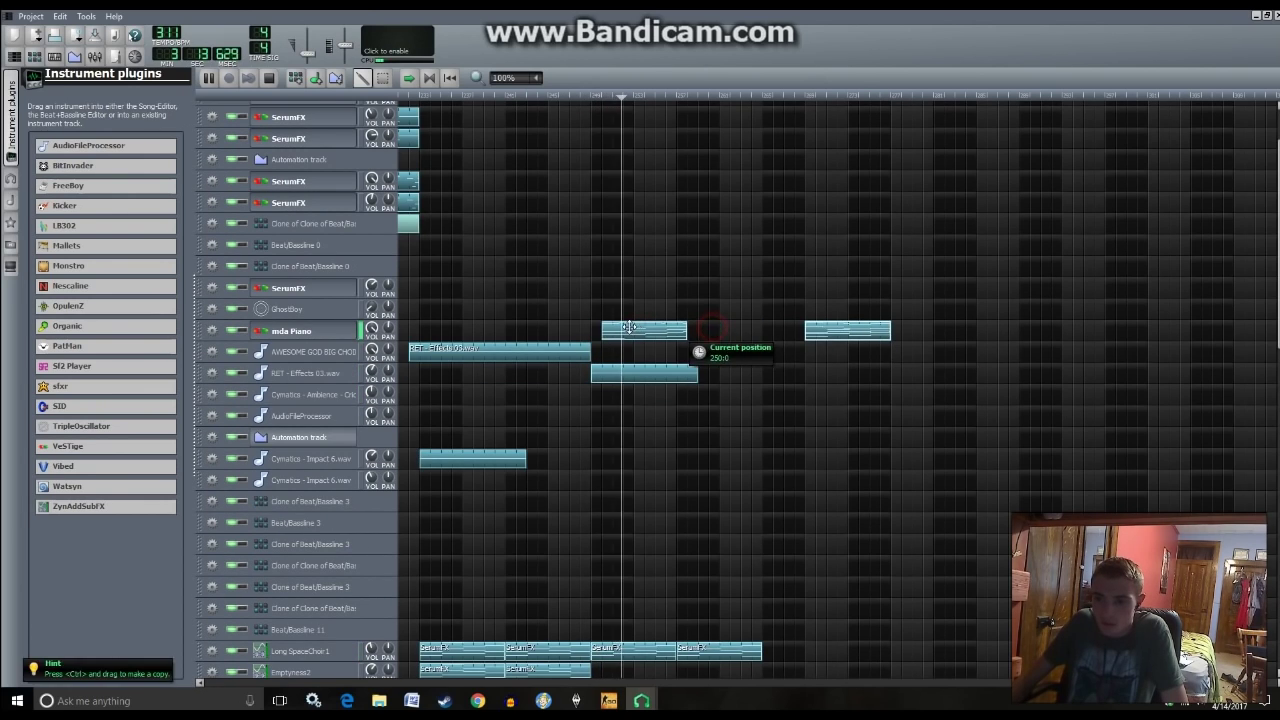
left_click_drag(851, 331, 723, 331)
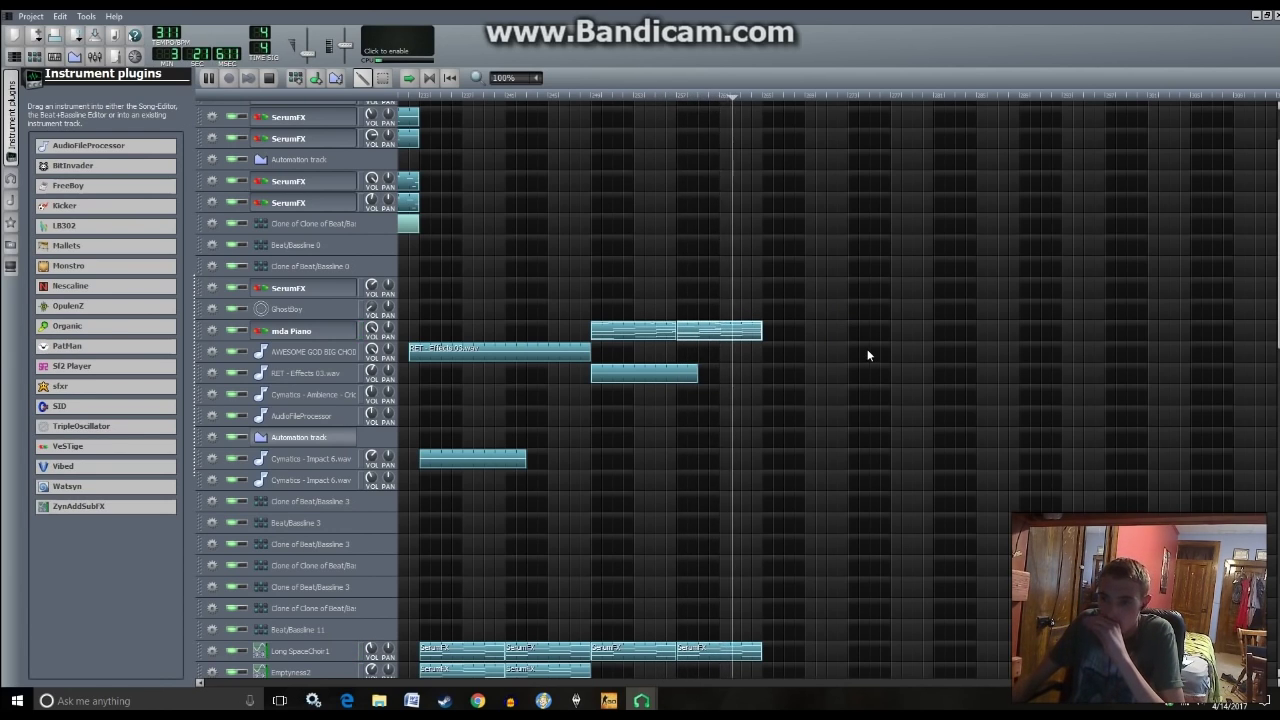
scroll(866, 360, "down", 6)
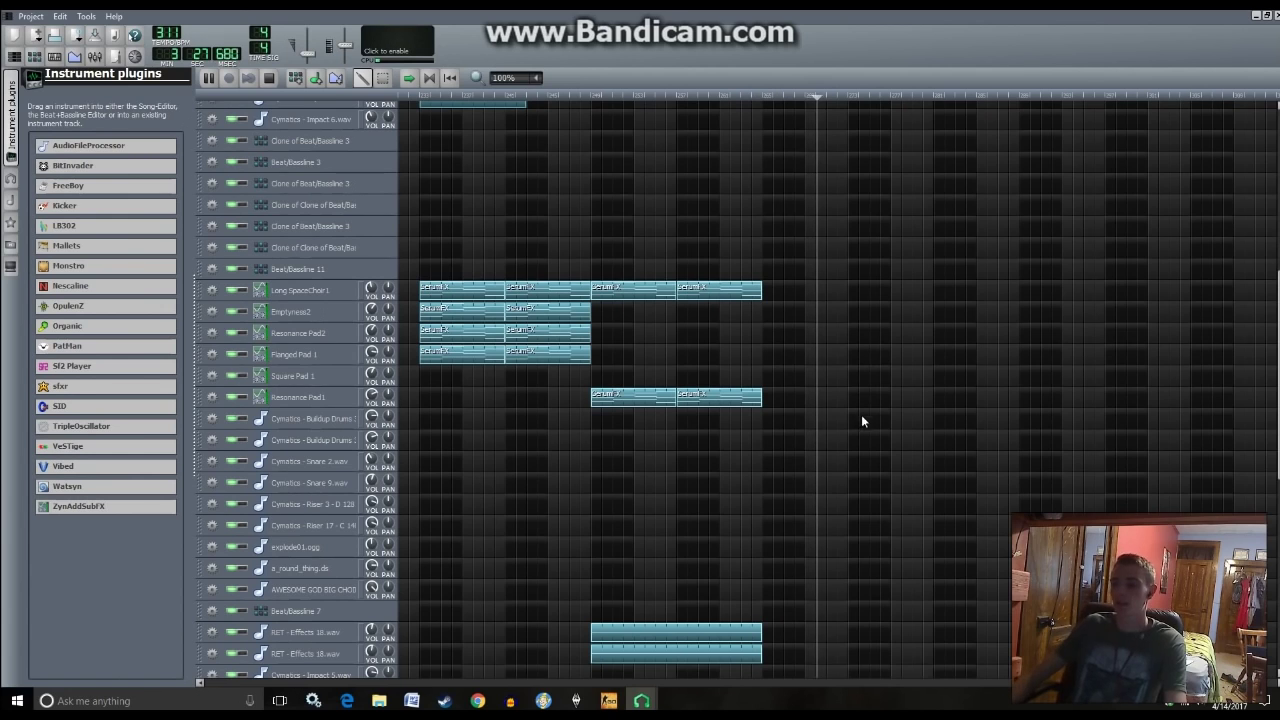
key("space")
- Copy a buildup pattern on the topmost SerumFX track to the start of the drop on the same track
scroll(812, 472, "up", 5)
scroll(812, 472, "right", 5)
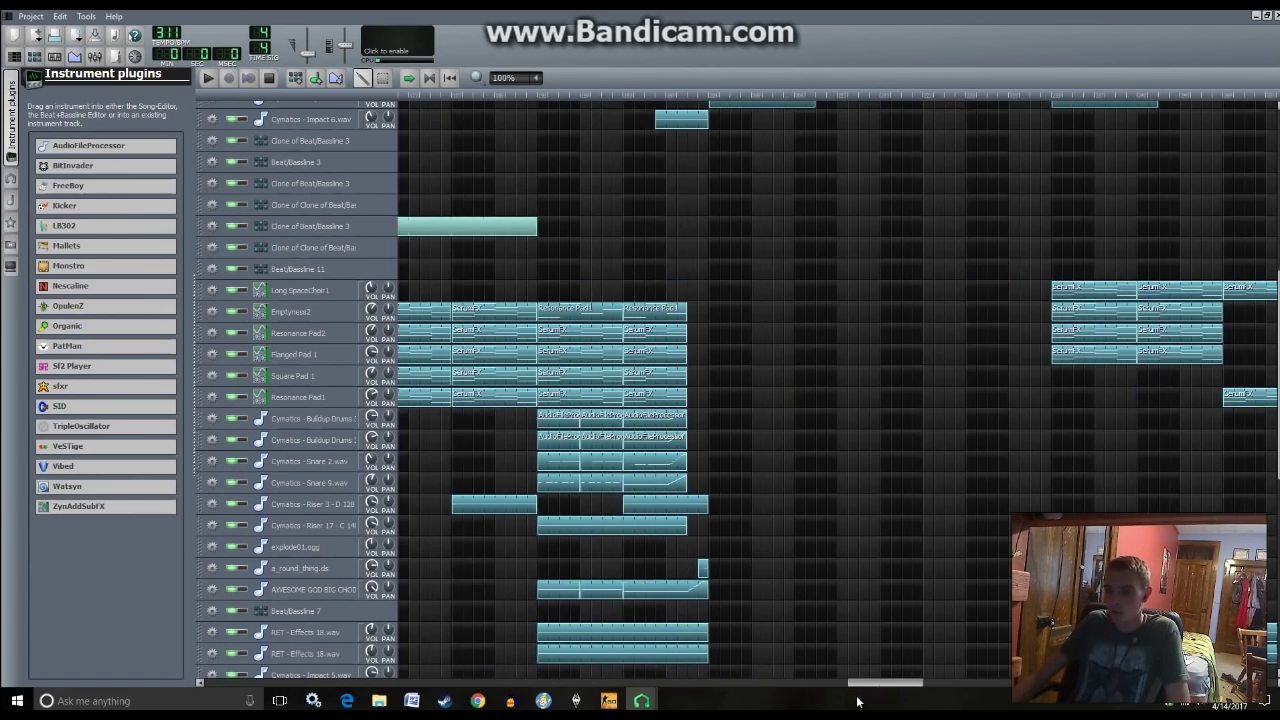
scroll(812, 472, "up", 5)
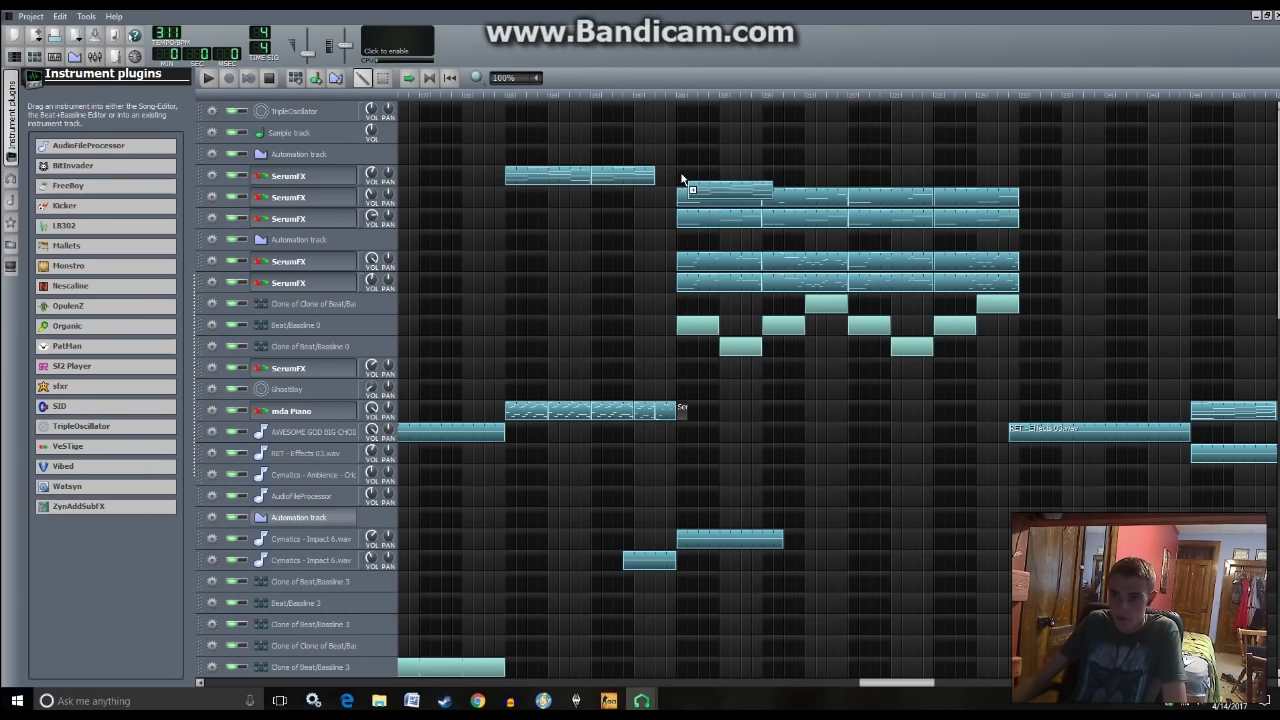
left_click_drag(681, 179, 680, 176)
key("space")
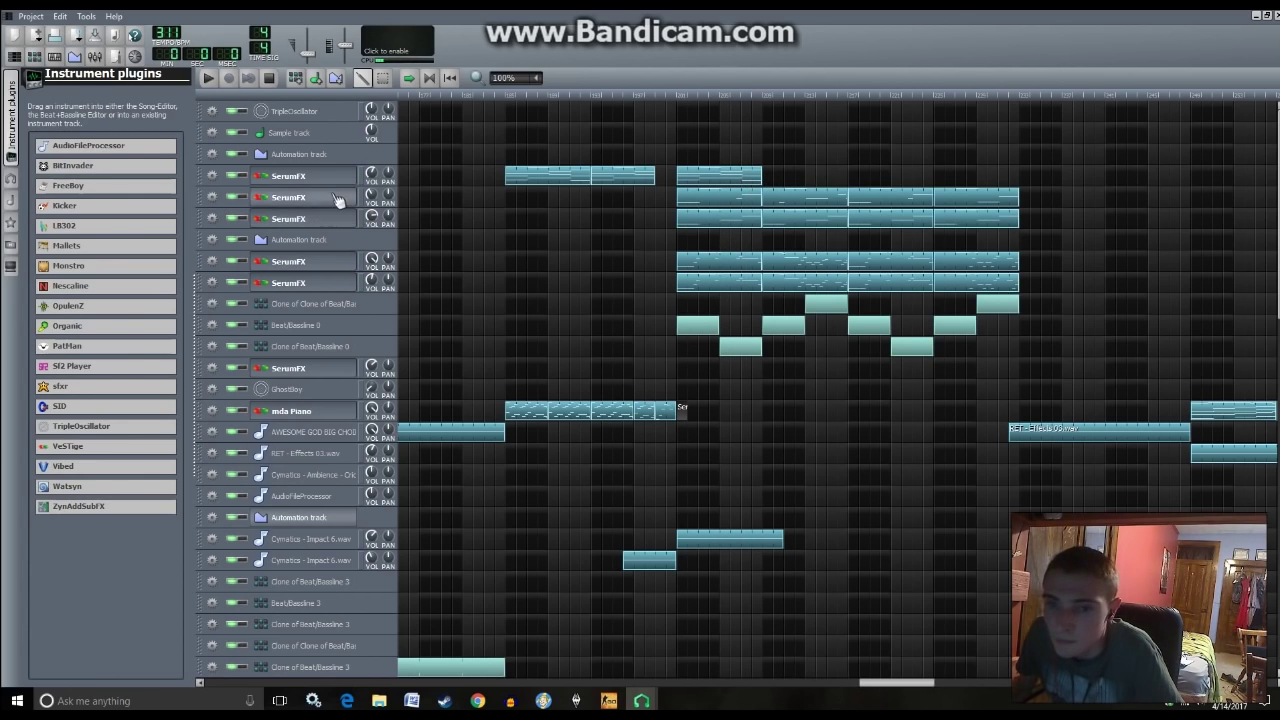
- Open the second SerumFX track's Serum interface to check its preset and collapse the instrument plugins sidebar
left_click(324, 197)
left_click(300, 559)
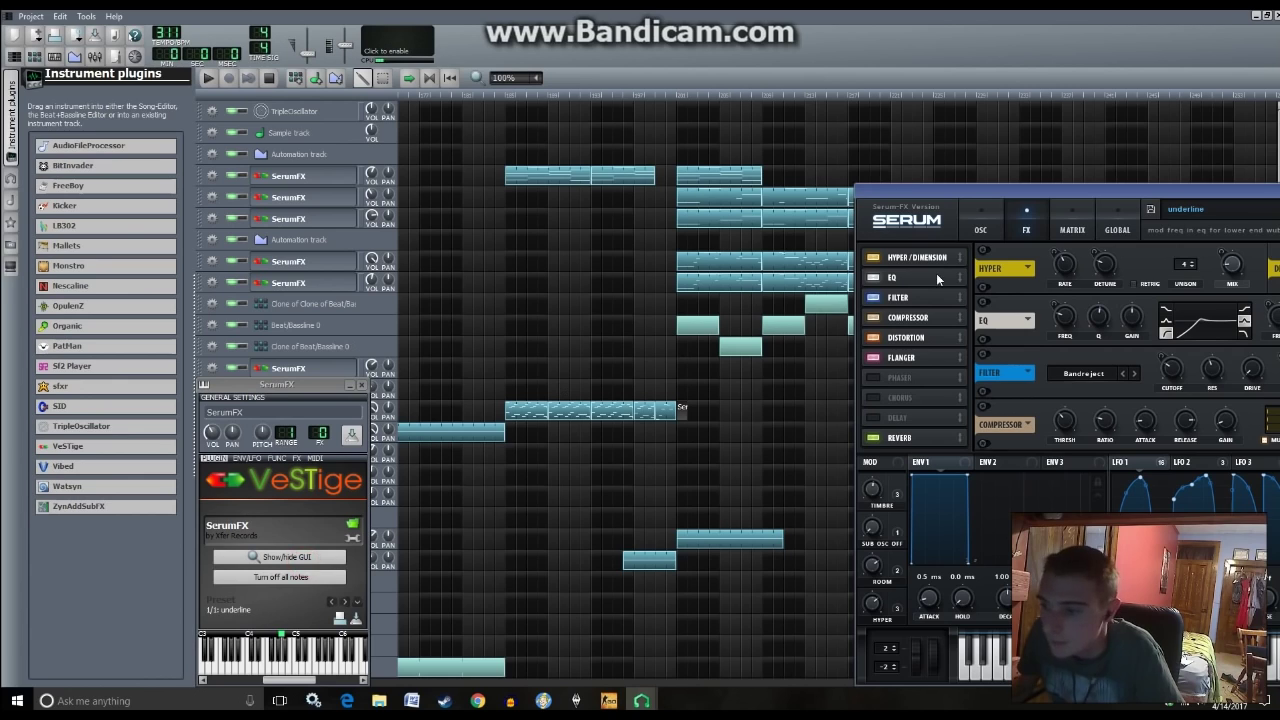
left_click(298, 213)
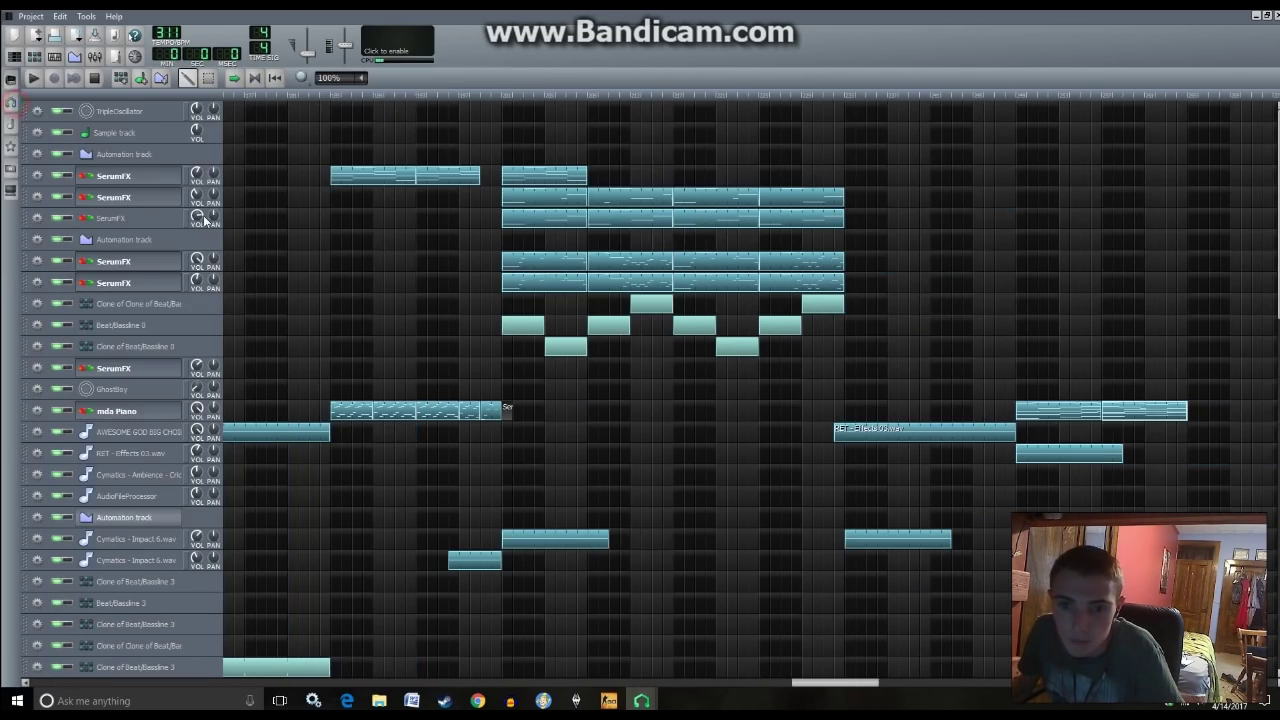
left_click(12, 110)
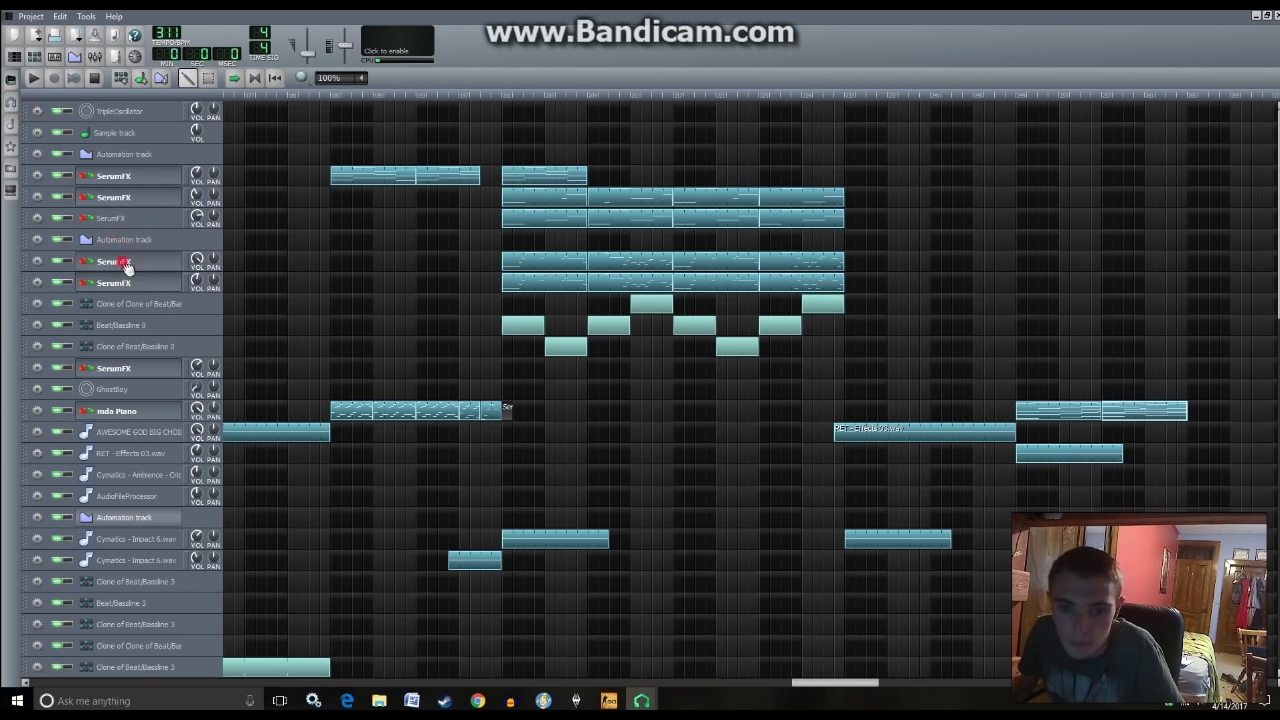
- Check the presets of the lower SerumFX tracks in their Serum interfaces and look at the mda Piano instrument
left_click(124, 263)
left_click(430, 562)
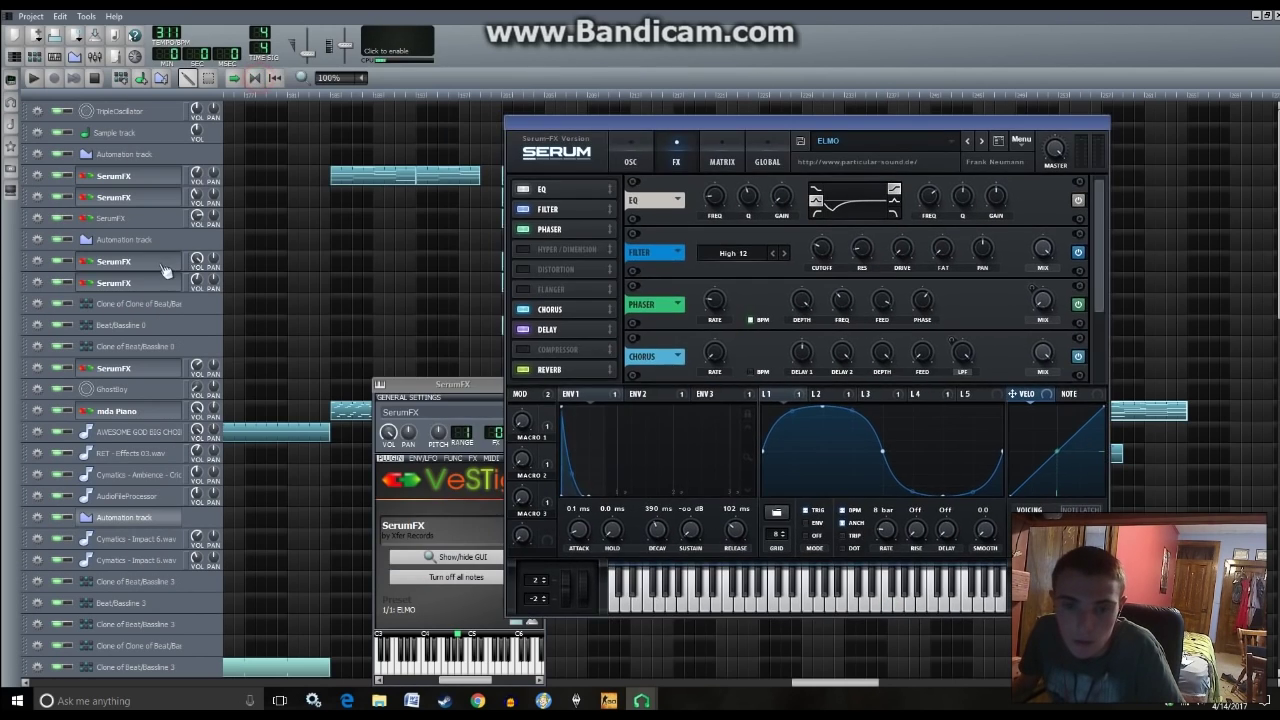
left_click(140, 283)
left_click(140, 283)
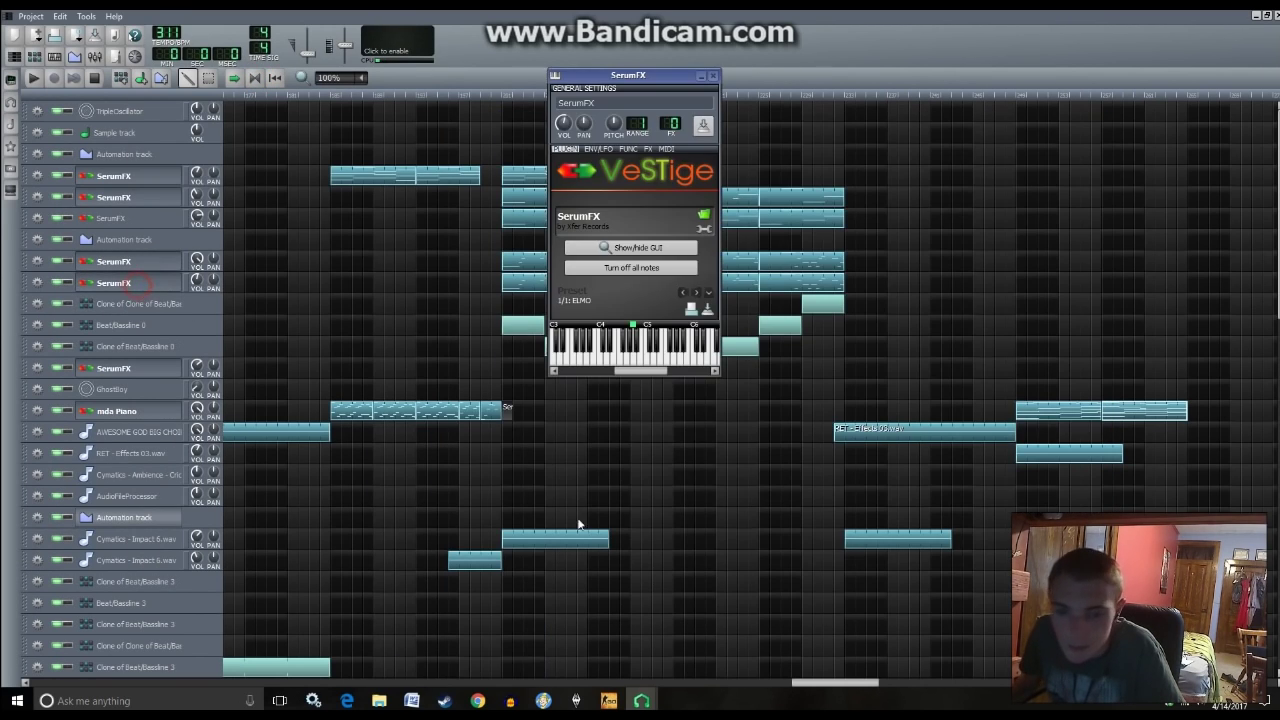
left_click(644, 248)
left_click(124, 368)
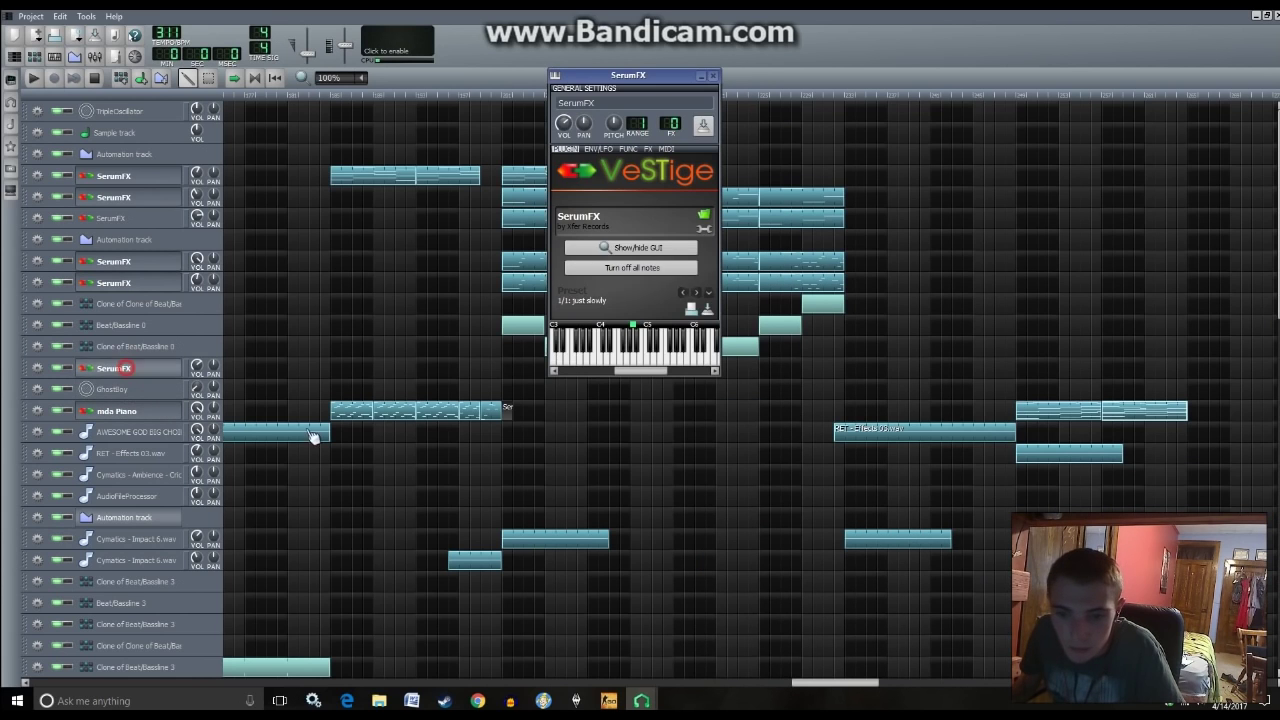
left_click(610, 248)
left_click_drag(370, 189, 930, 130)
left_click(128, 411)
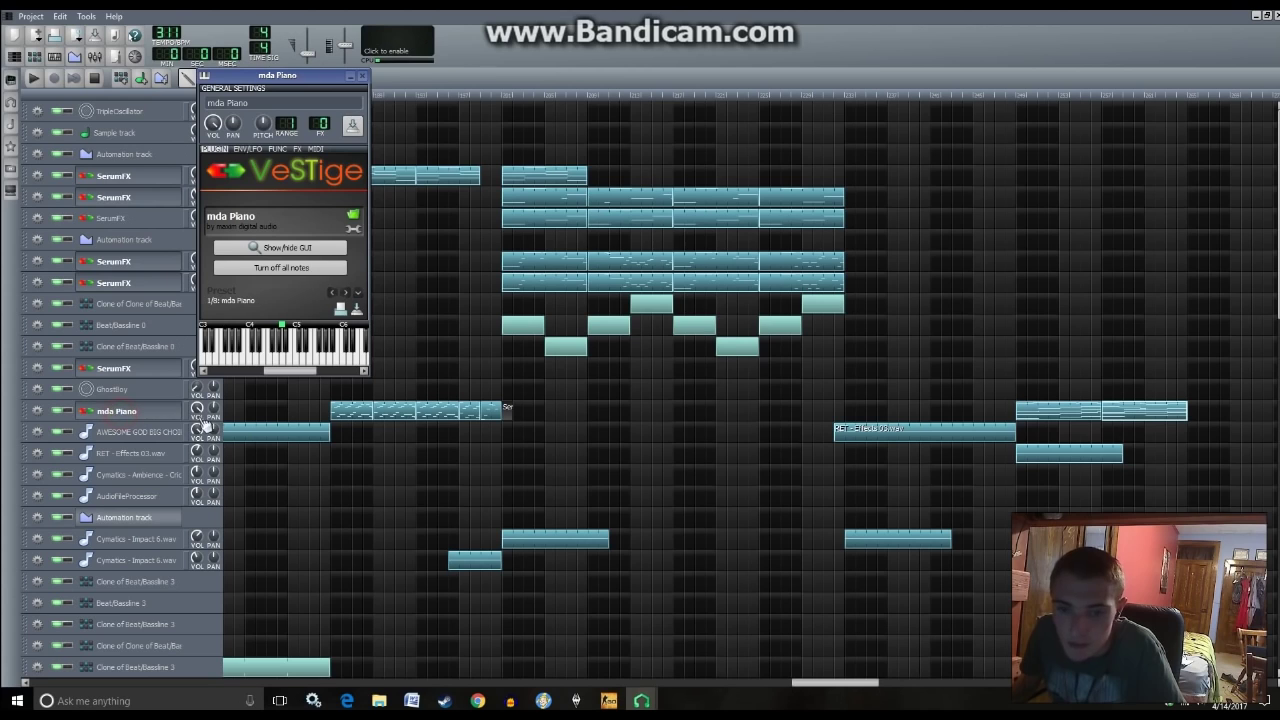
left_click(477, 289)
- Check the preset of the SerumFX track below Garfunkel in its Serum interface, closing it when done
scroll(533, 460, "down", 2)
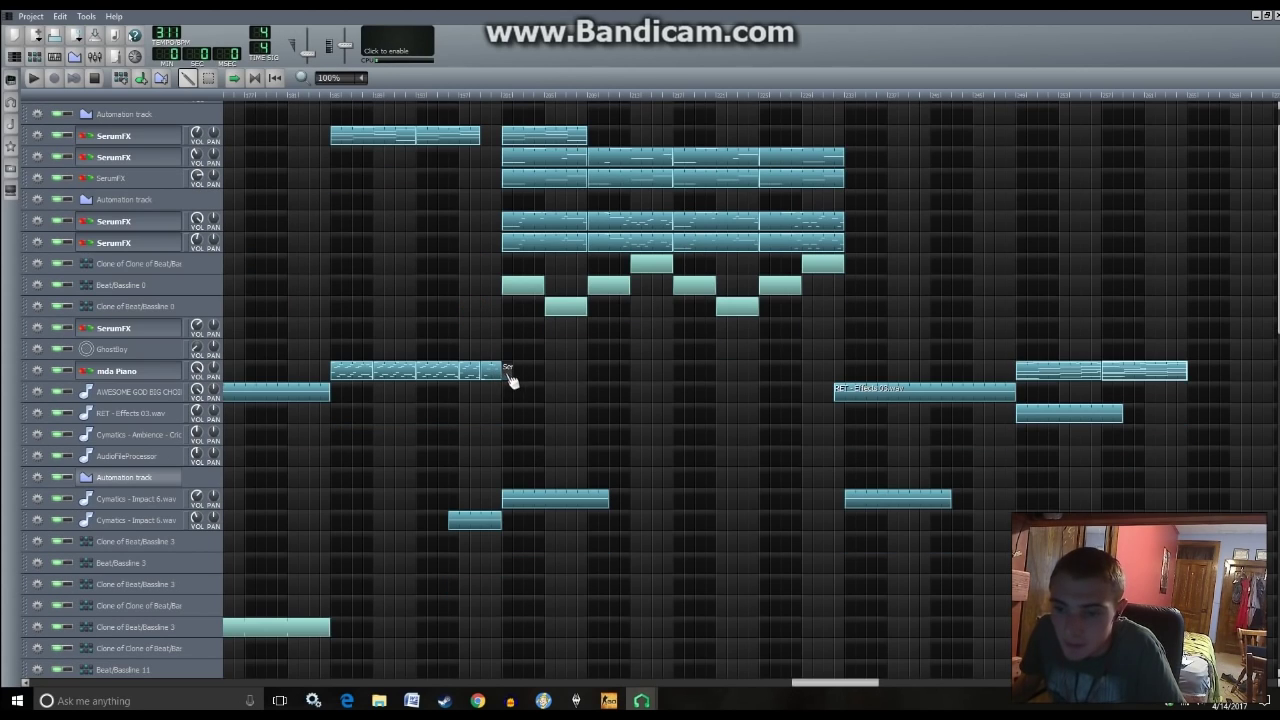
scroll(459, 421, "down", 8)
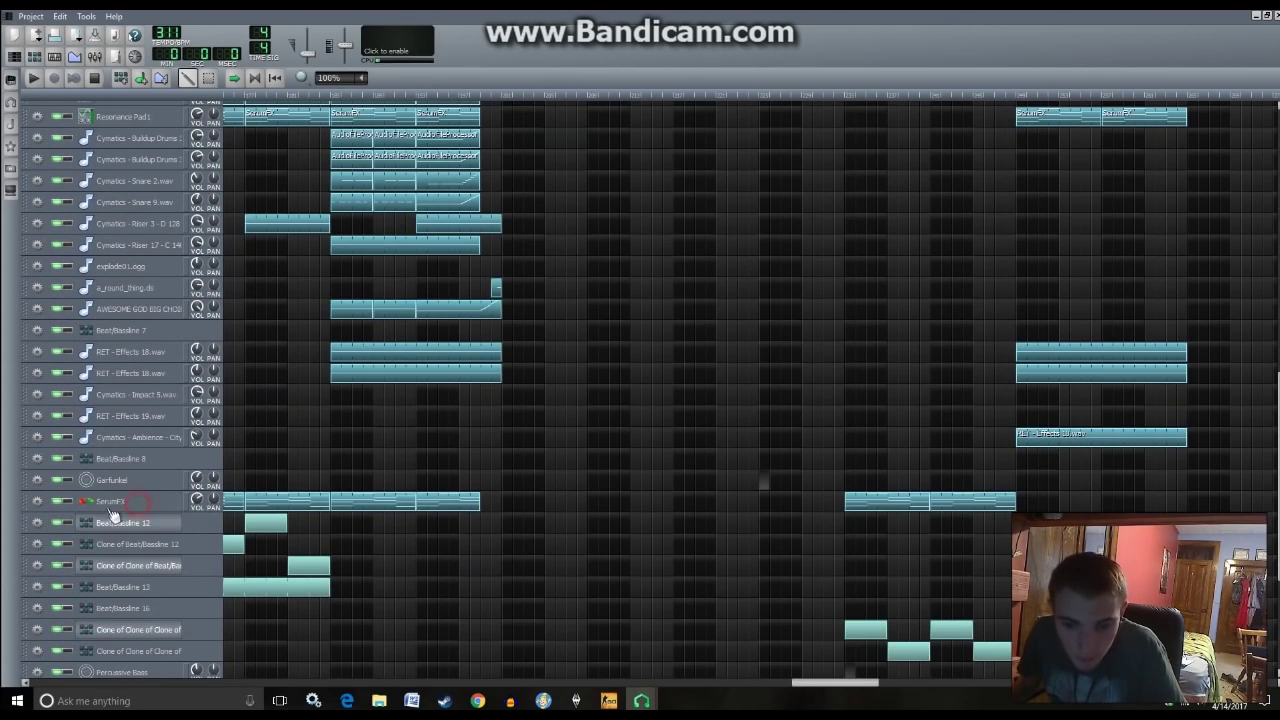
left_click(110, 503)
left_click(488, 249)
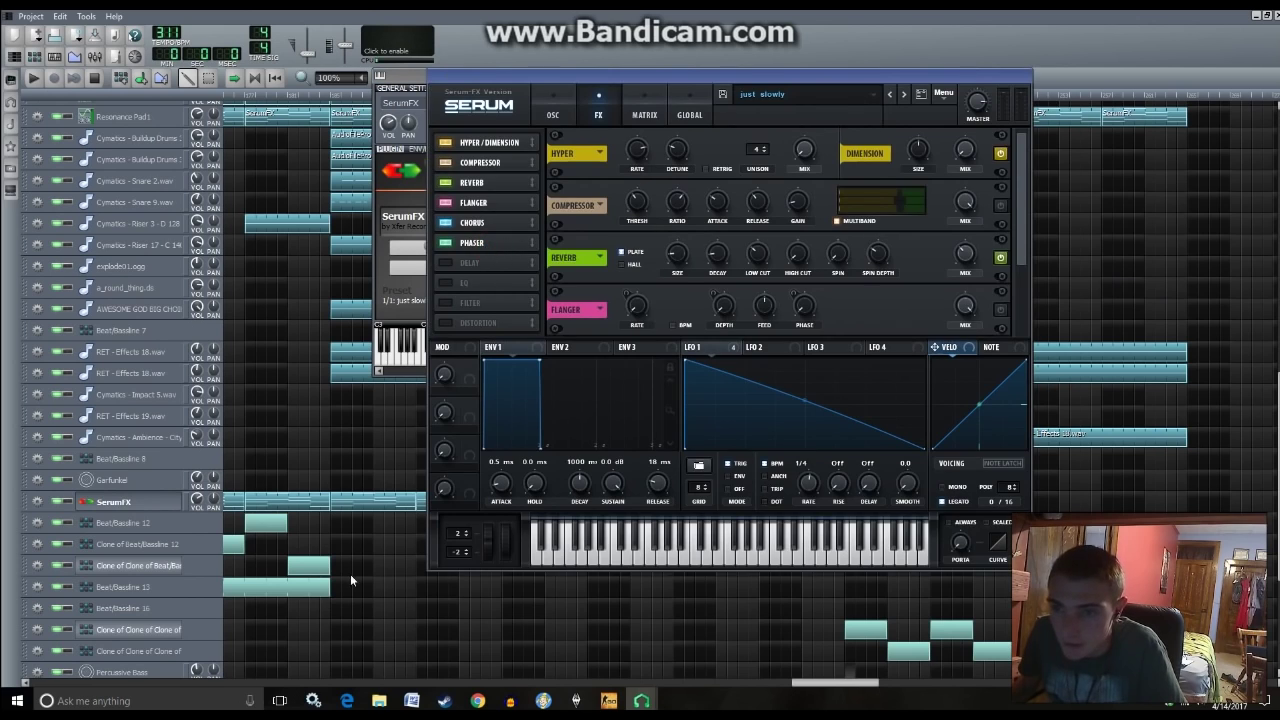
left_click(411, 564)
- Play the song from the start of the drop, watch the topmost SerumFX track and stop playback
scroll(420, 564, "down", 4)
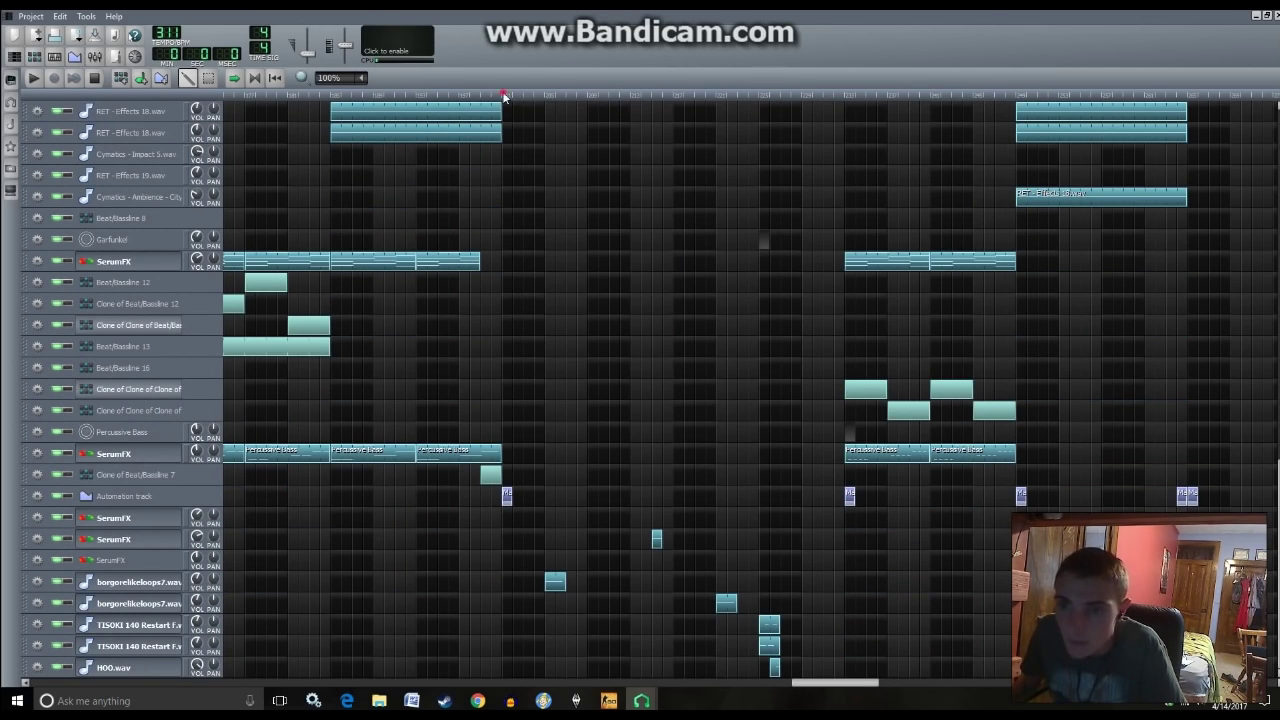
key("space")
scroll(694, 334, "up", 8)
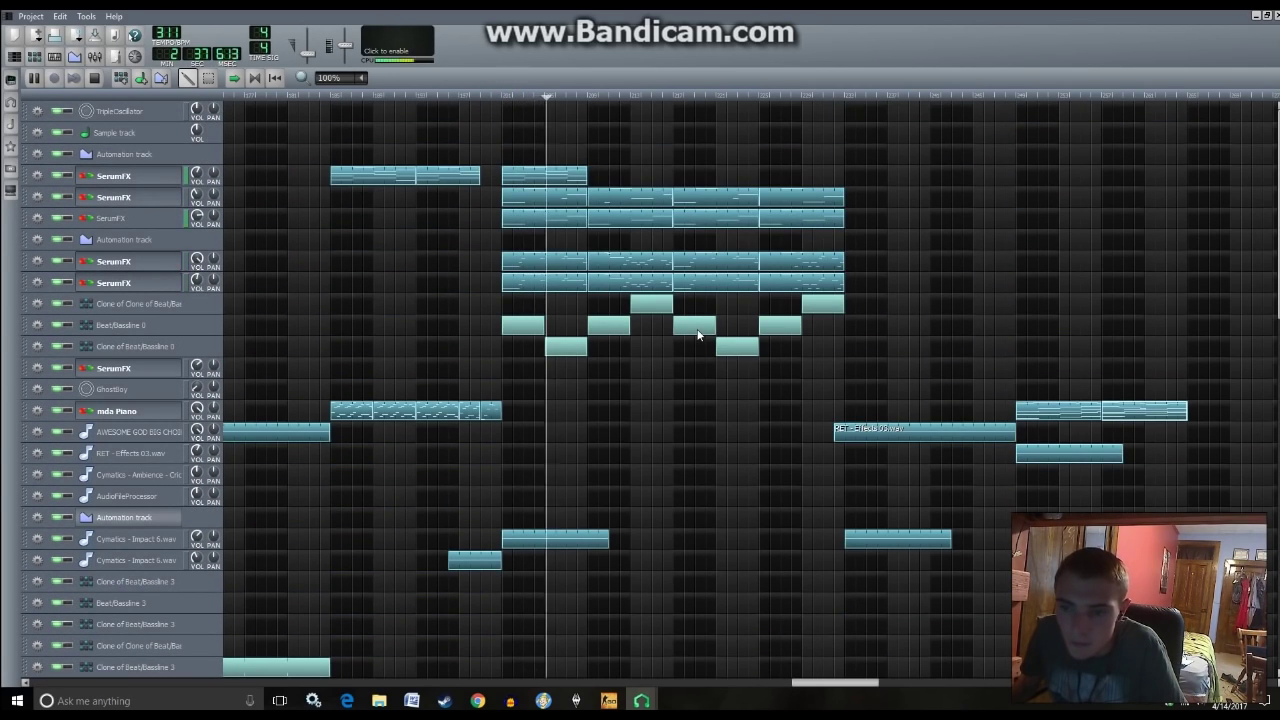
key("space")
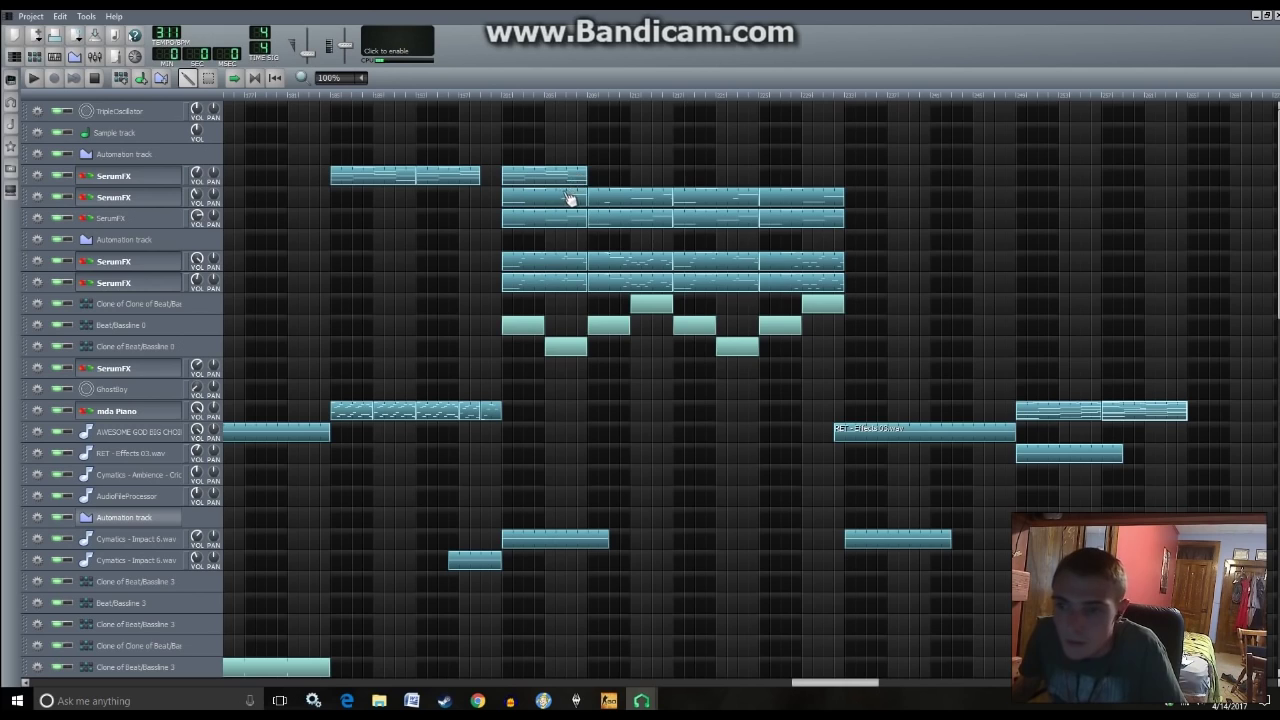
- Replace the third chord of the drop's first SerumFX pattern with a short three-note chord directly before the fourth chord
double_click(566, 180)
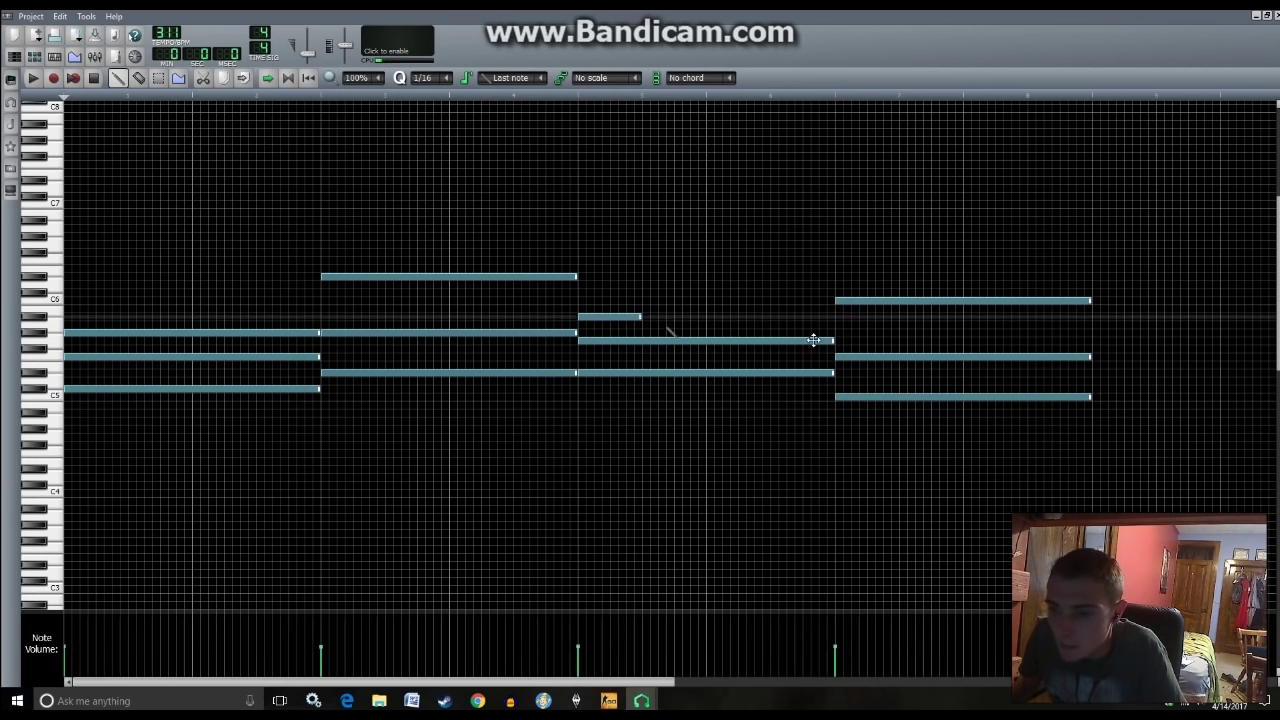
right_click(830, 341)
right_click(742, 373)
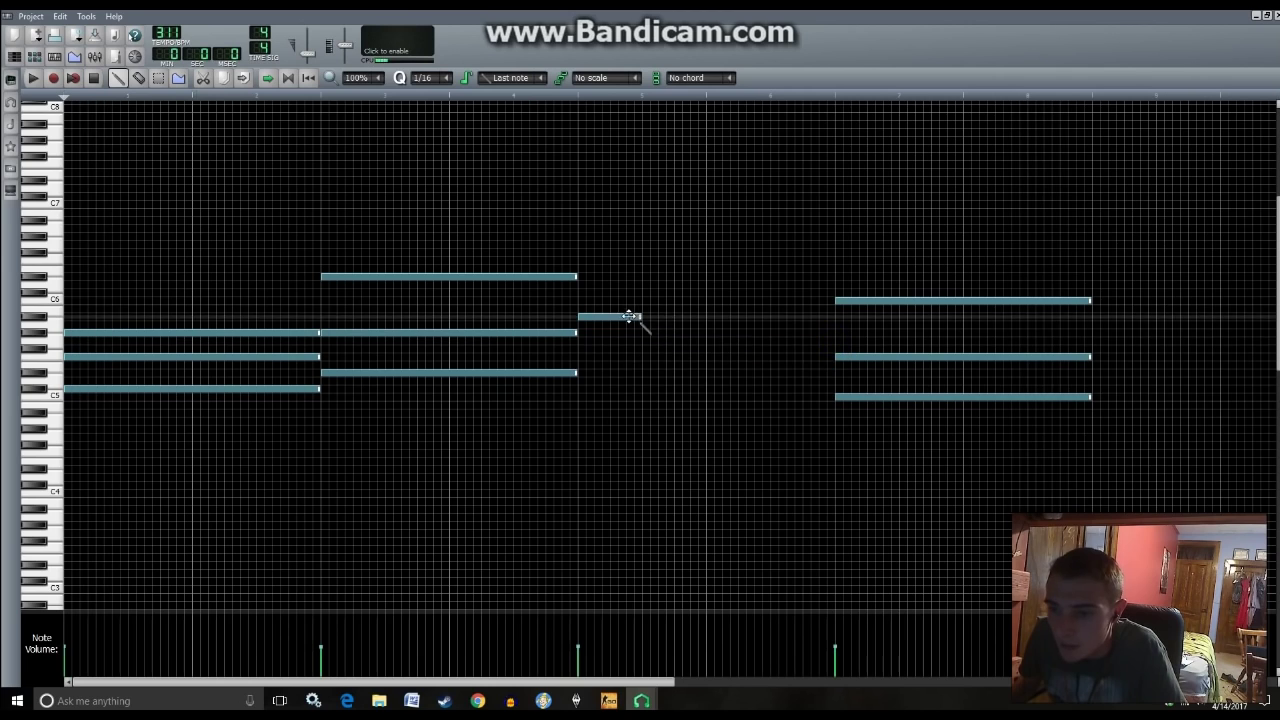
left_click_drag(737, 320, 785, 318)
left_click(773, 344)
left_click(776, 376)
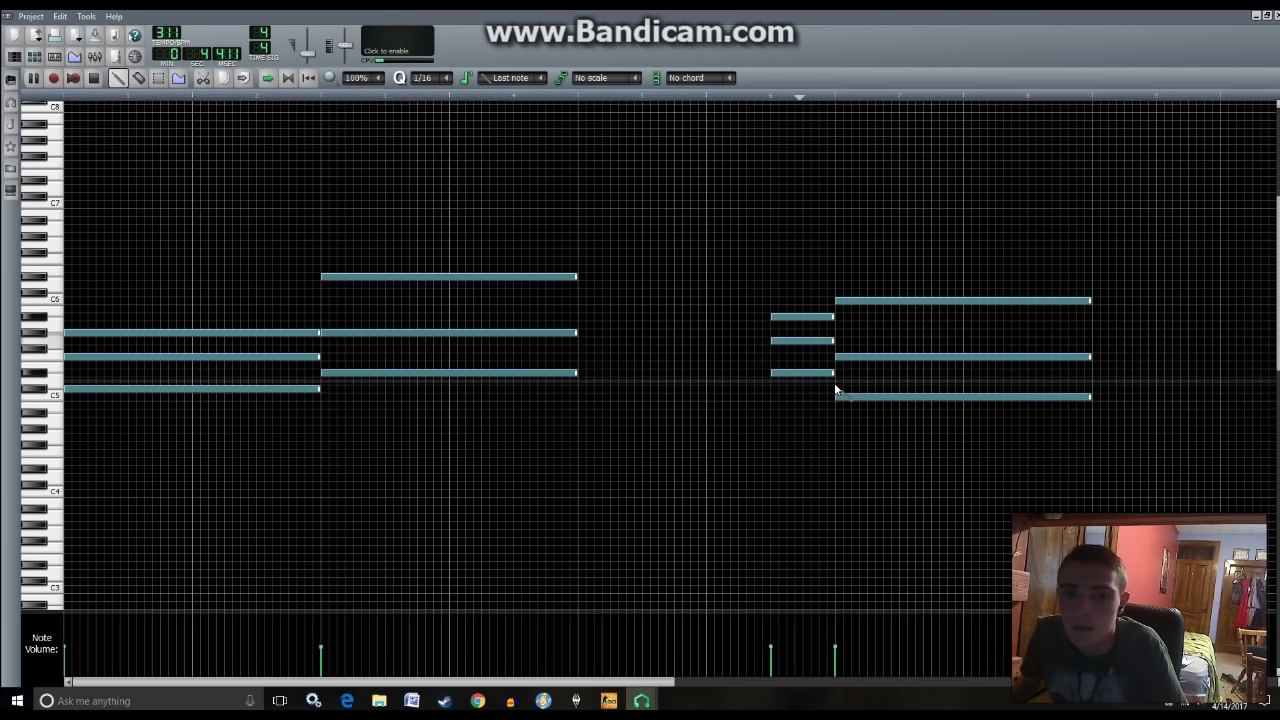
- Play the song from the drop's start and copy the unedited SerumFX buildup pattern directly behind the edited one
left_click(14, 56)
left_click(502, 92)
key("space")
left_click_drag(549, 177, 590, 180)
left_click_drag(353, 170, 590, 197)
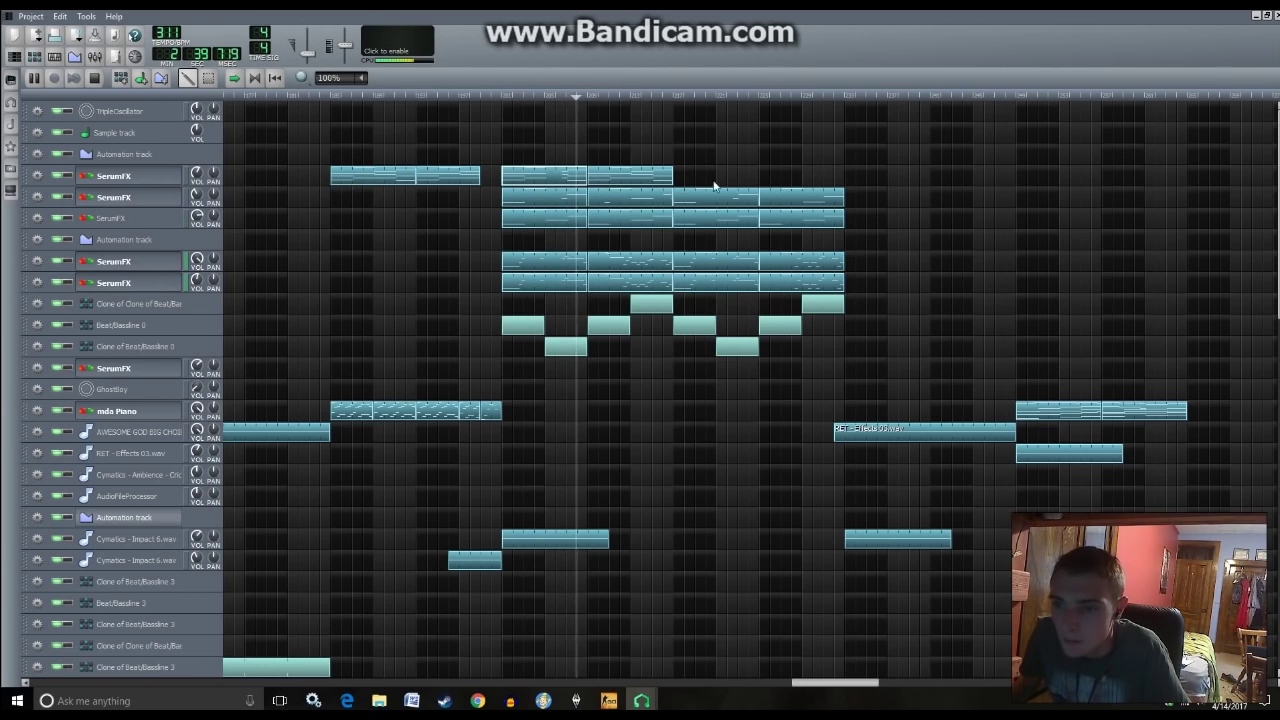
- Replace the first chord of the drop's second SerumFX pattern with a short three-note chord before the second chord and audition it
double_click(616, 186)
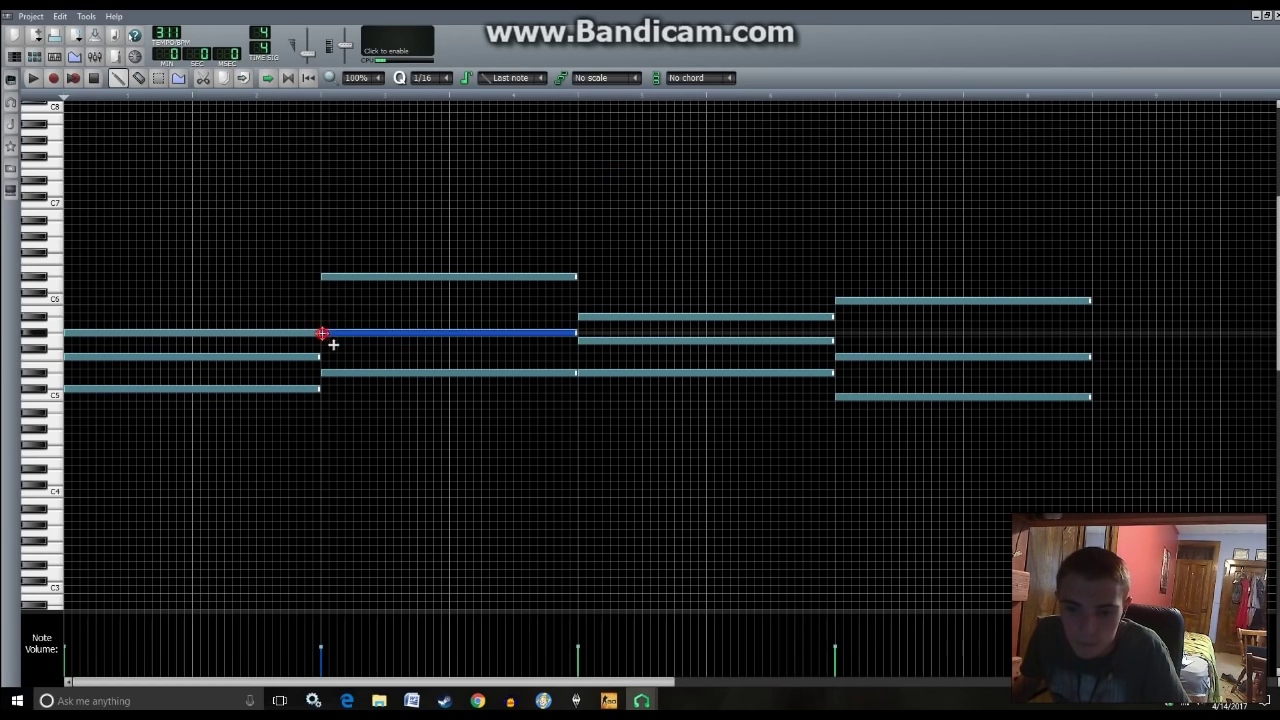
left_click_drag(319, 331, 155, 338)
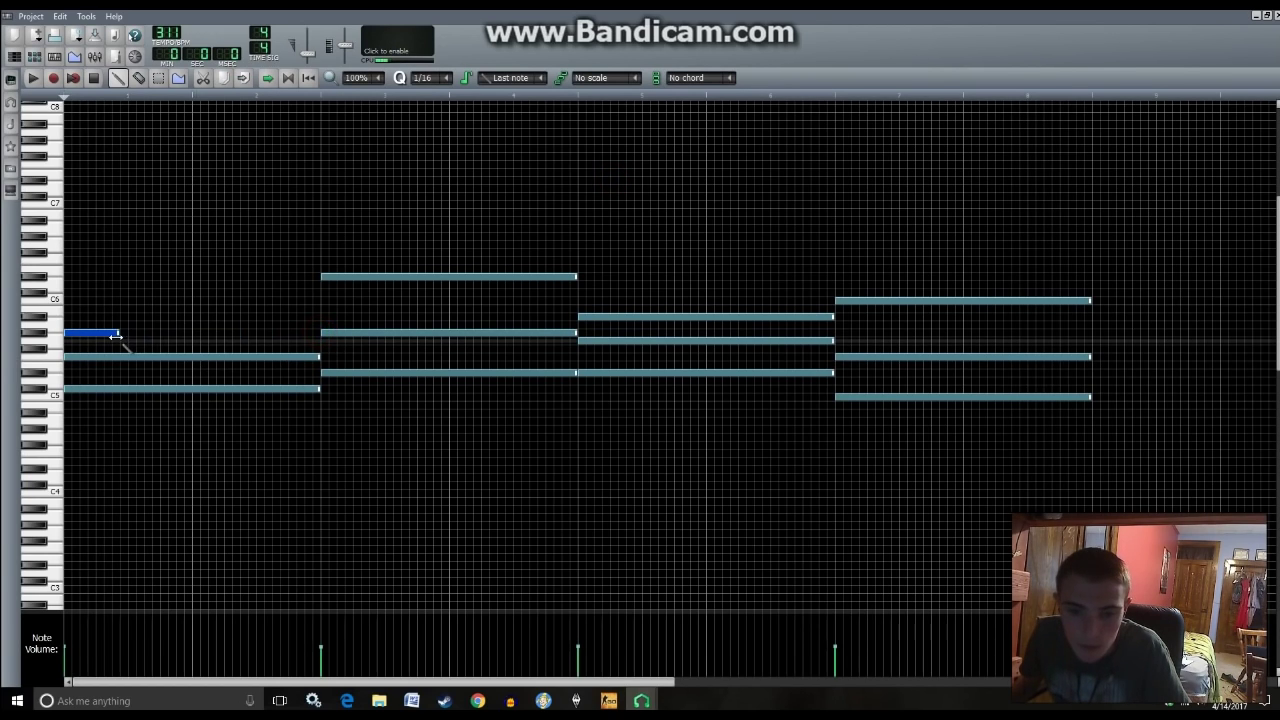
right_click(148, 357)
right_click(170, 389)
left_click_drag(120, 333, 306, 333)
left_click(264, 372)
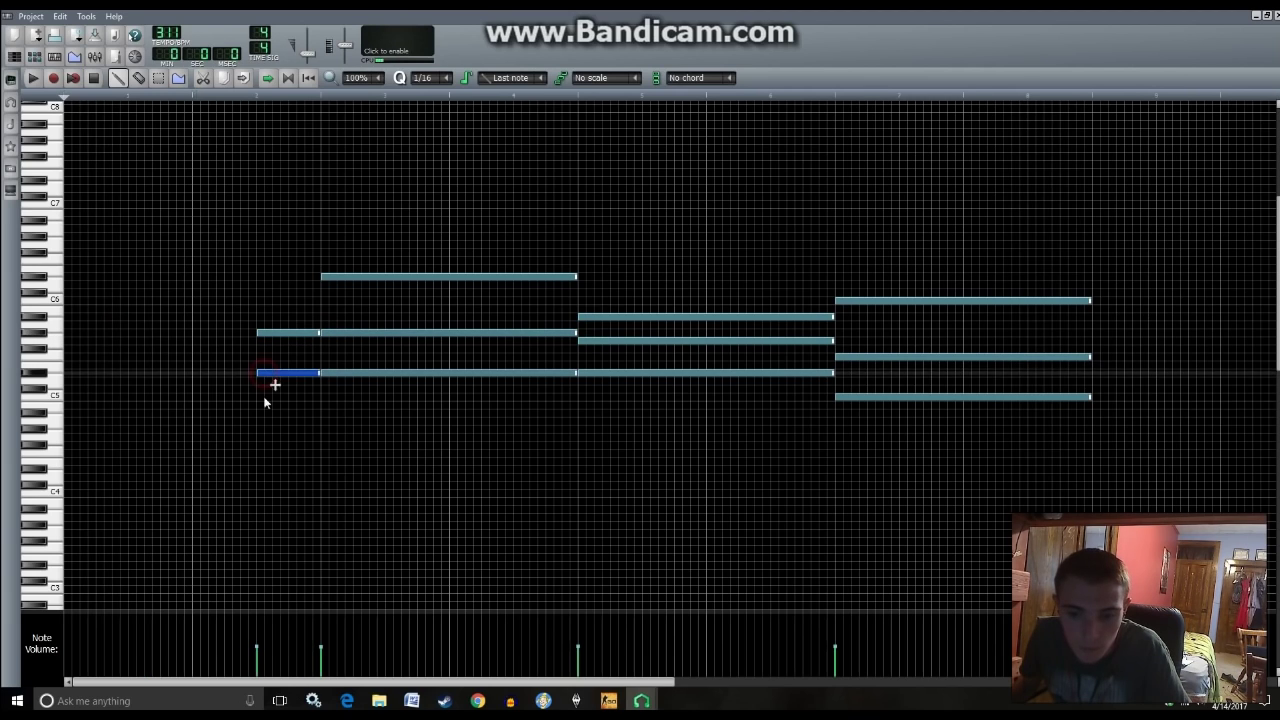
left_click(261, 428)
key("space")
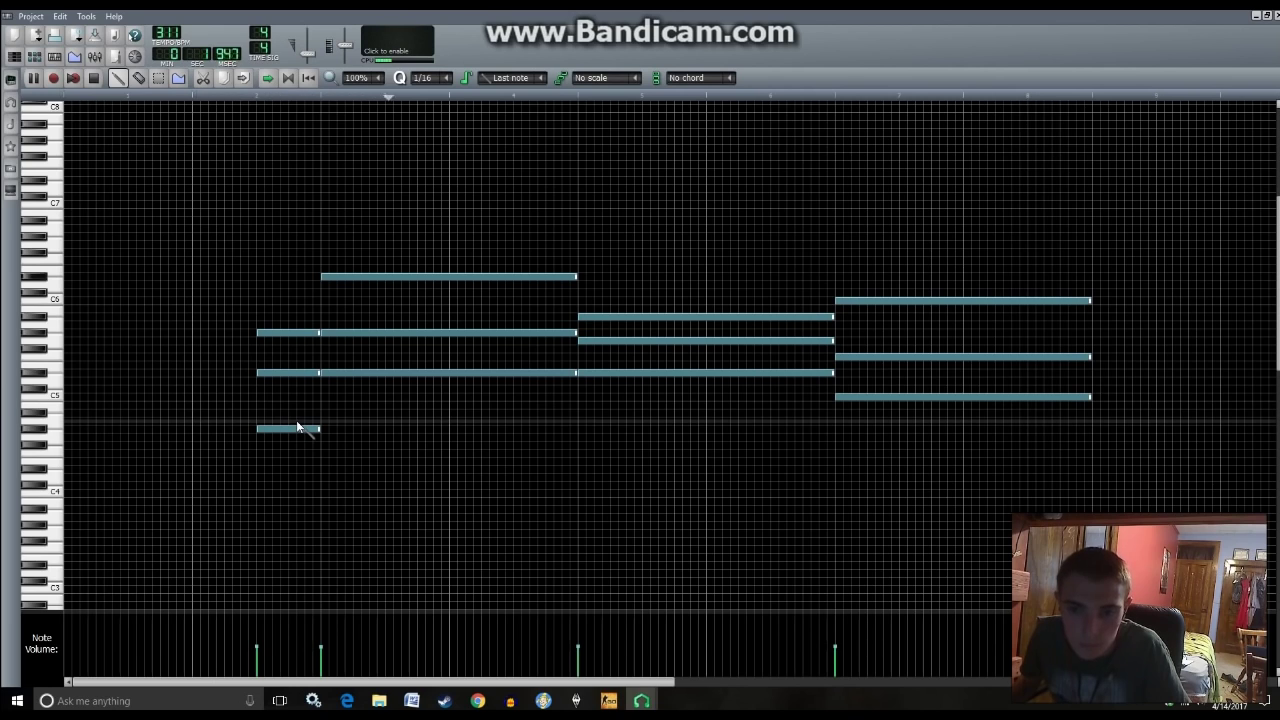
left_click(14, 56)
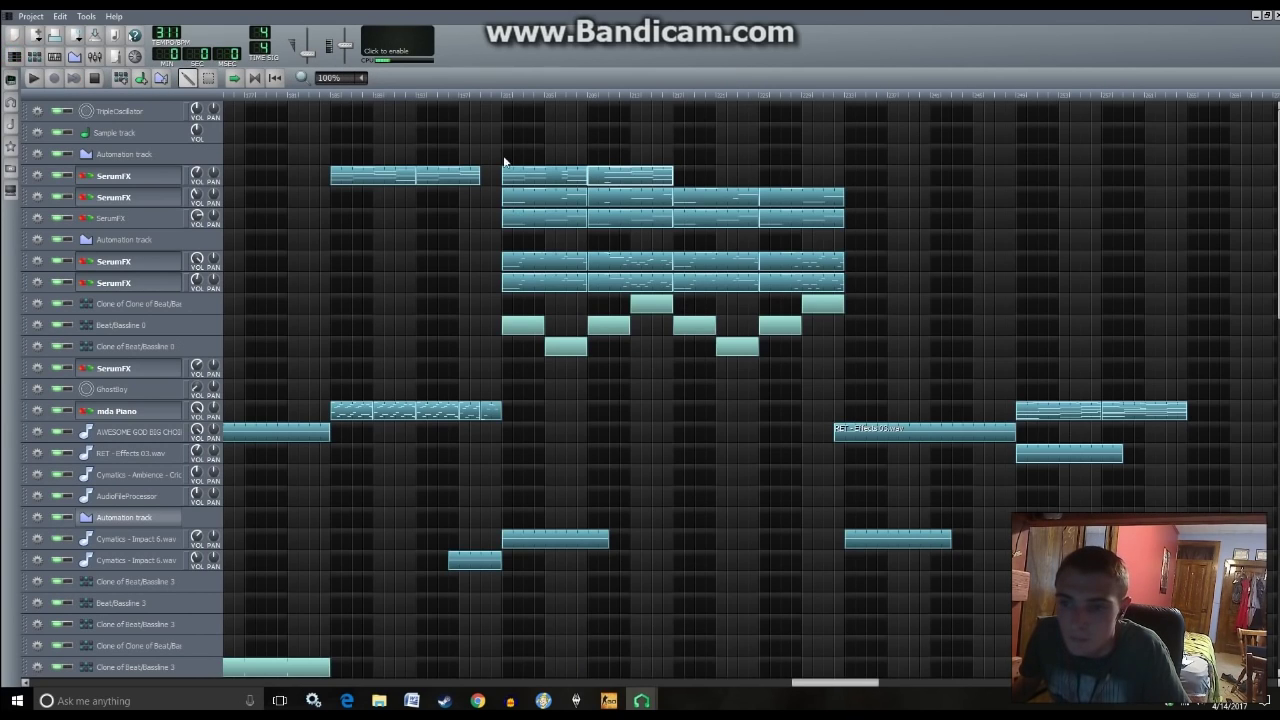
- Revoice the short chord's lower two notes in the second SerumFX pattern to the original first chord's pitches, then return to the song
double_click(628, 177)
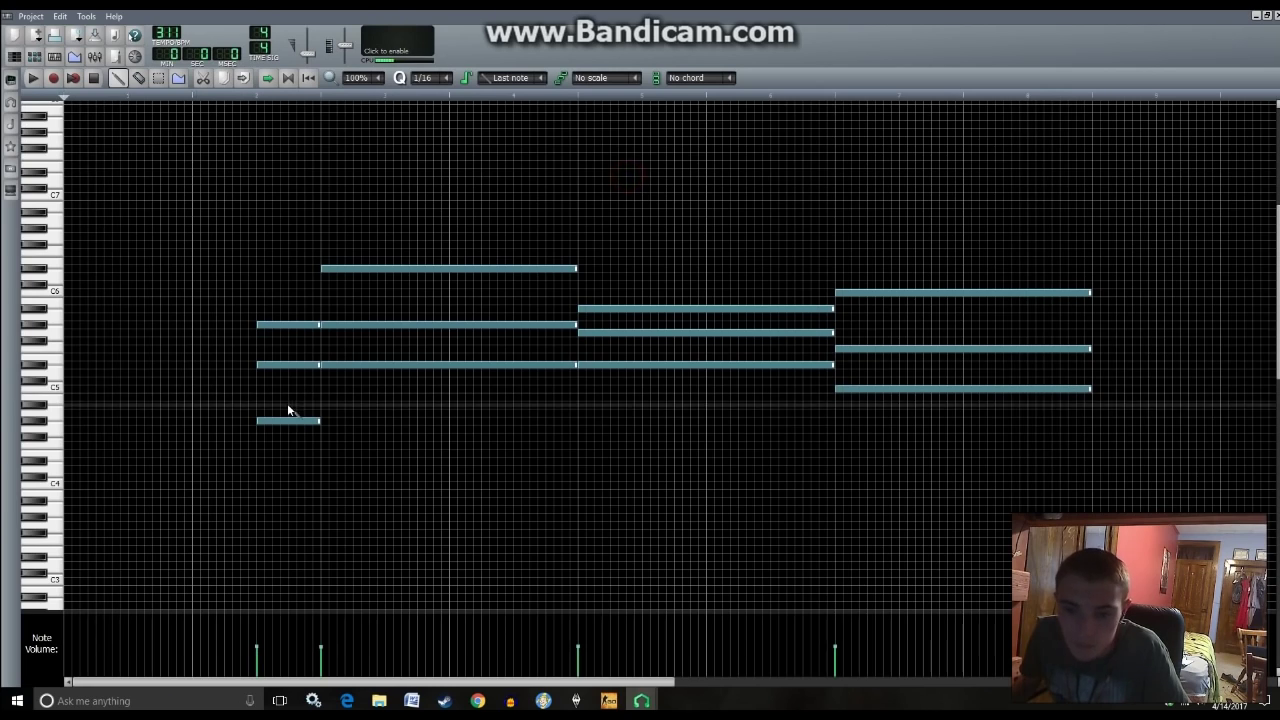
left_click_drag(262, 420, 274, 349)
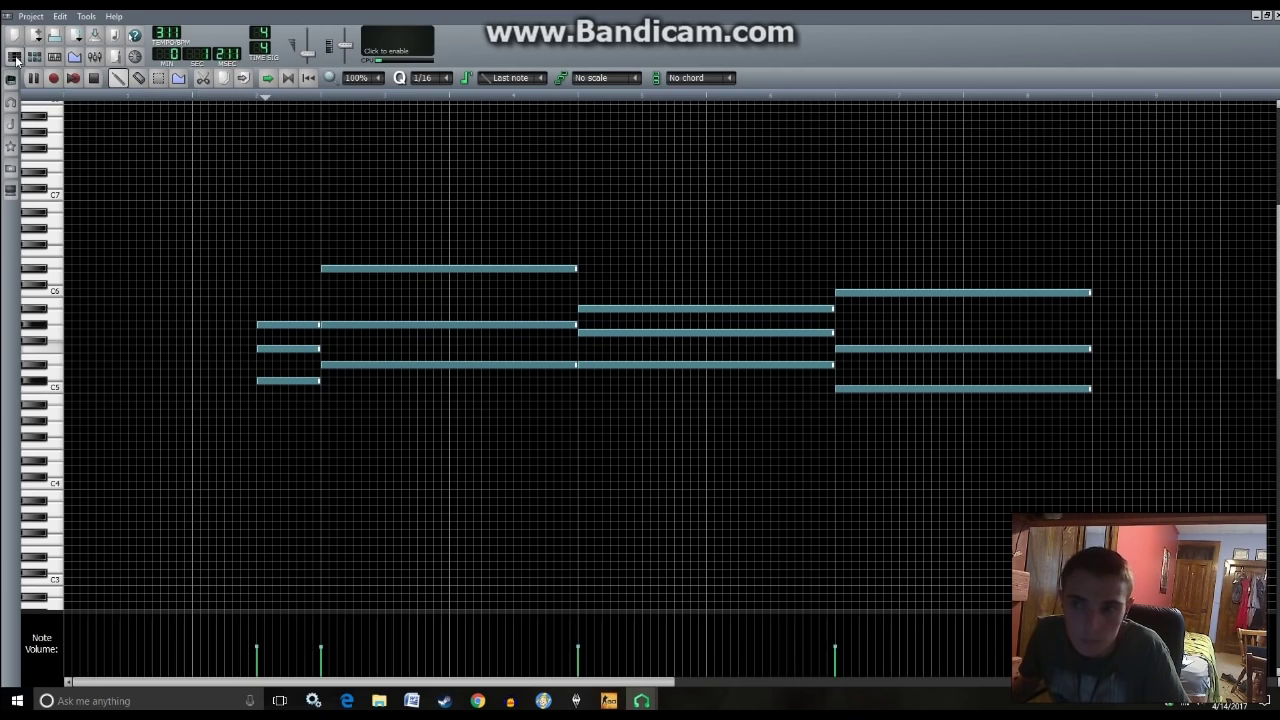
left_click(14, 57)
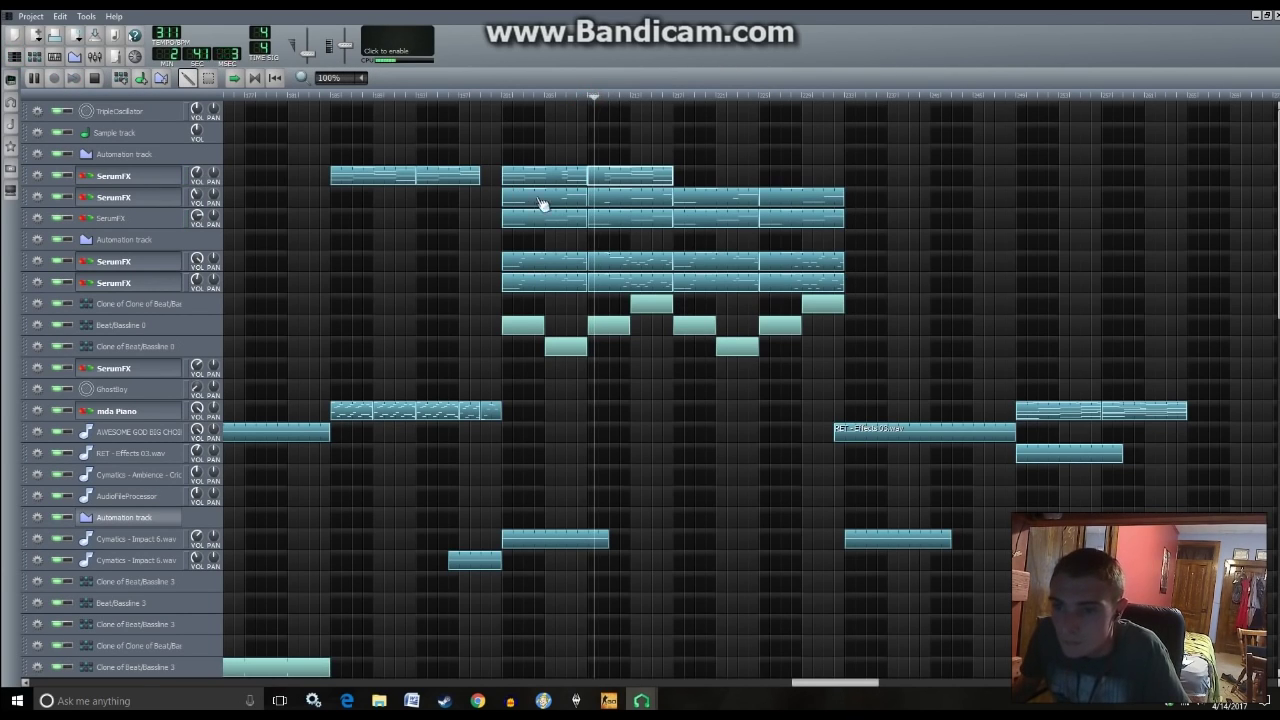
- Copy the drop's first edited SerumFX pattern to directly after the second one and move the short lower SerumFX pattern slightly later
left_click_drag(535, 180, 786, 177)
scroll(870, 211, "down", 5)
scroll(760, 279, "down", 10)
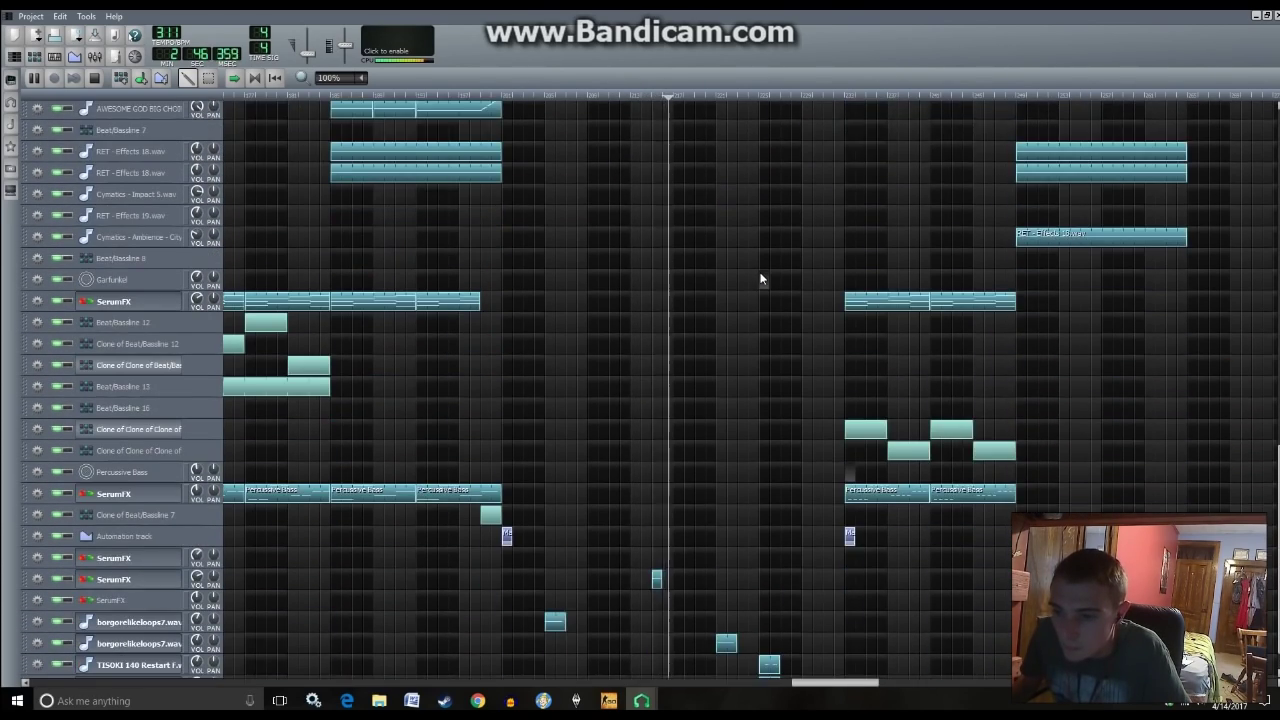
scroll(760, 279, "down", 2)
key("space")
left_click_drag(657, 536, 680, 537)
- Replace the four short closing notes in the second pattern of the drop's second SerumFX track with one long note matching the existing long notes
scroll(701, 428, "up", 10)
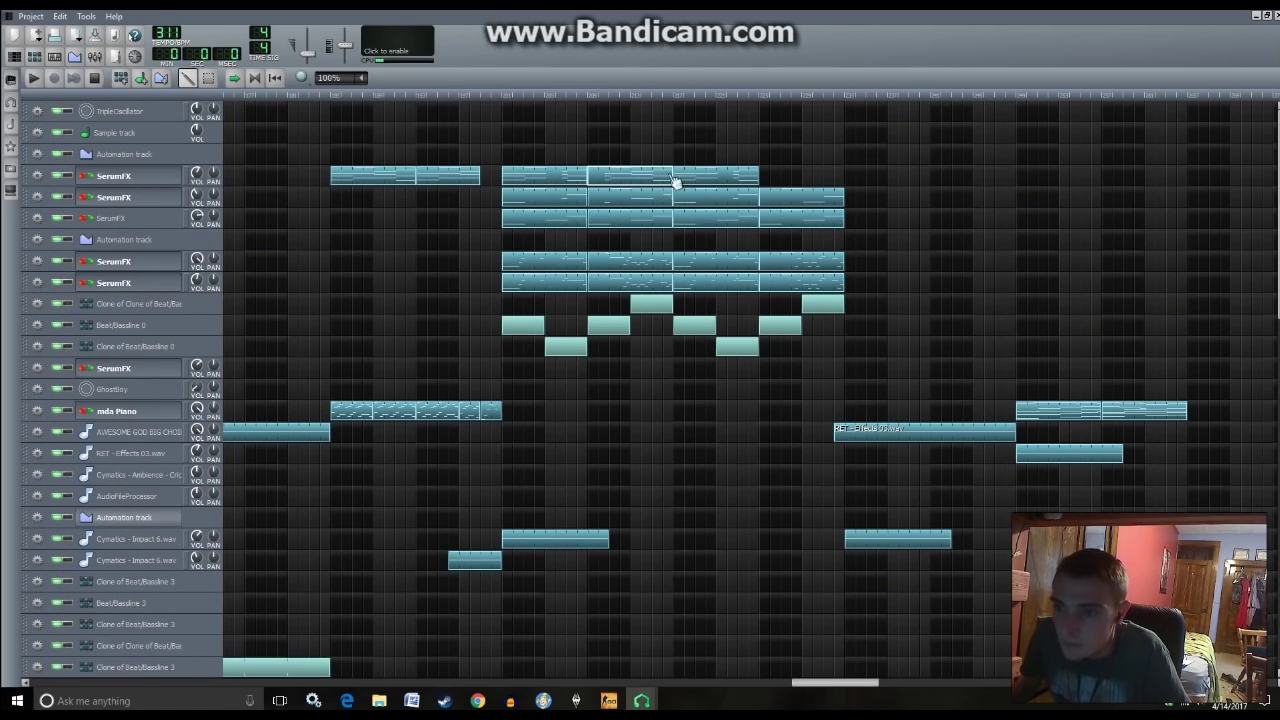
double_click(660, 200)
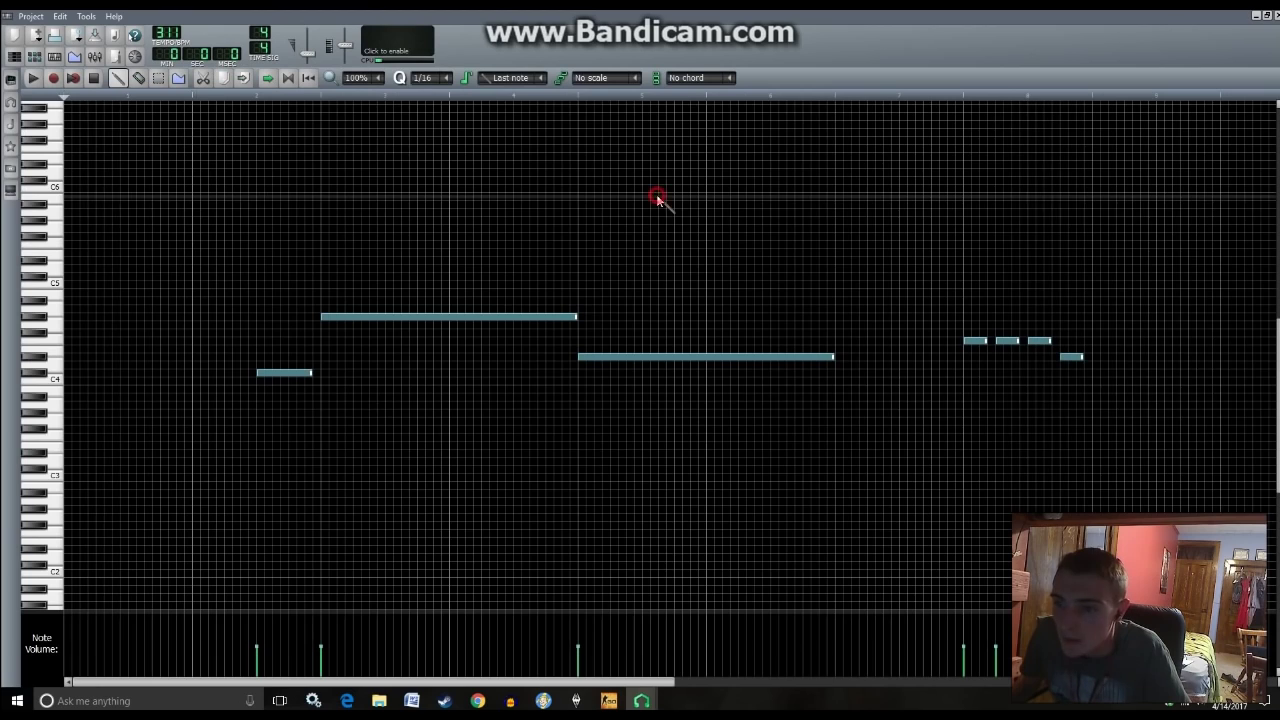
right_click(975, 341)
right_click(1007, 341)
right_click(1039, 341)
right_click(1071, 356)
left_click(703, 356)
left_click(841, 340)
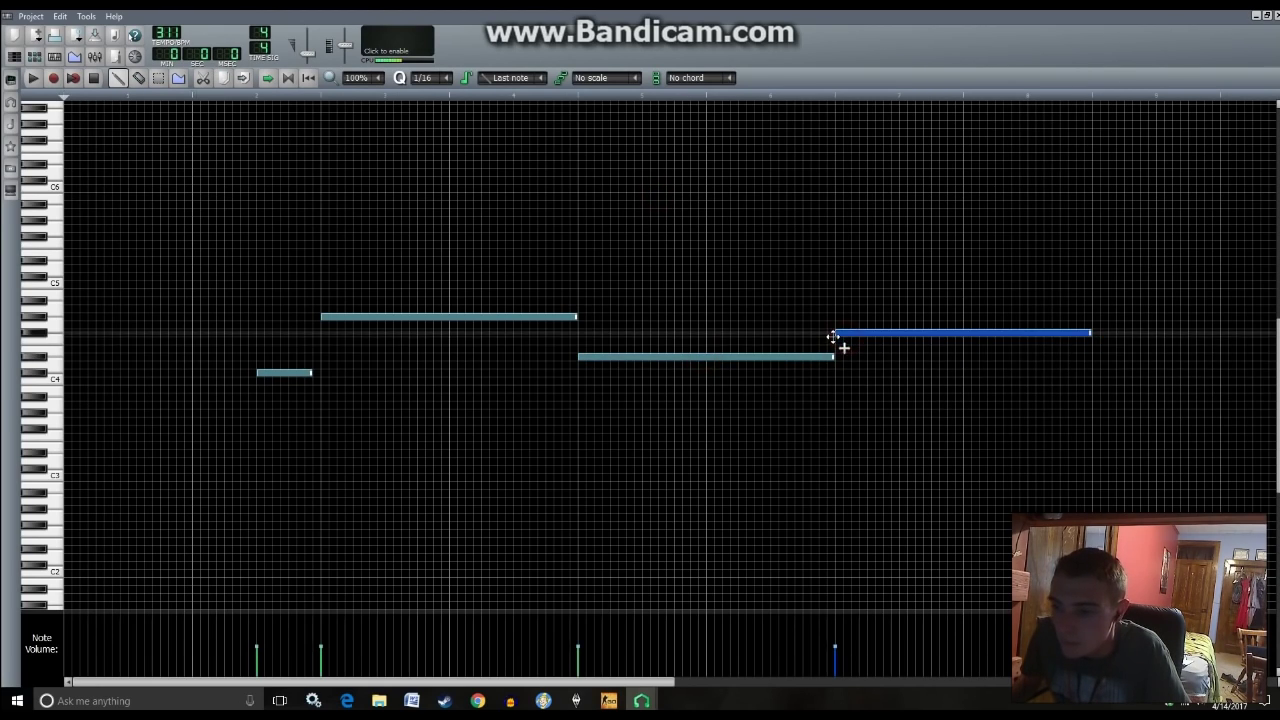
left_click(14, 56)
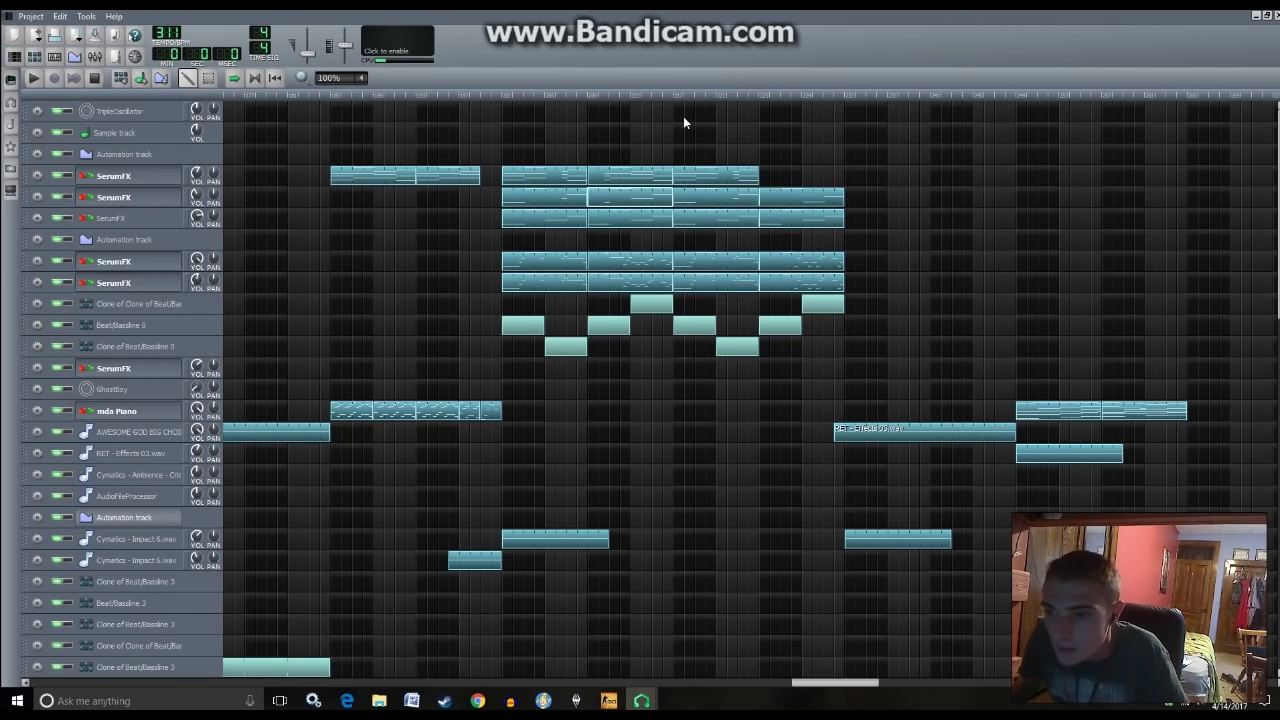
- Shorten the first three-note chord of the top SerumFX track's third drop pattern to half its length, ending at the second chord, and audition it
double_click(697, 177)
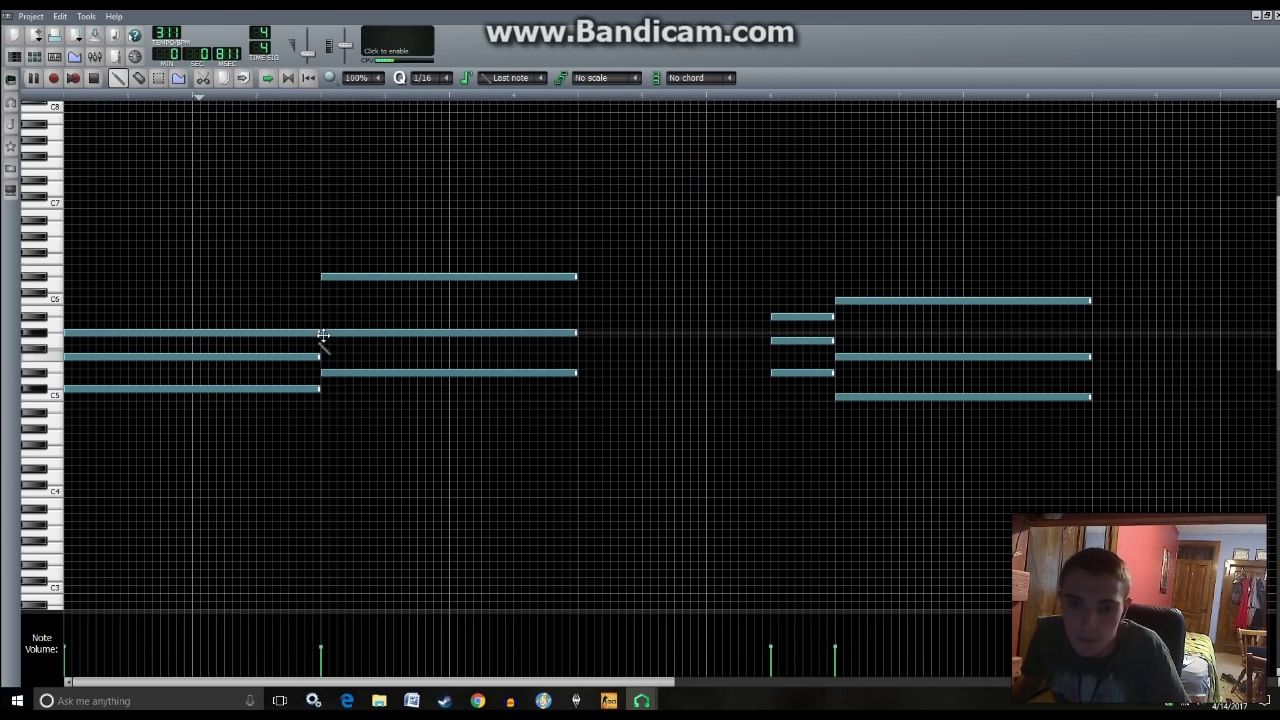
mouse_move(319, 332)
left_mouse_down()
mouse_move(177, 342)
mouse_move(316, 333)
left_mouse_up()
right_click(195, 356)
right_click(203, 389)
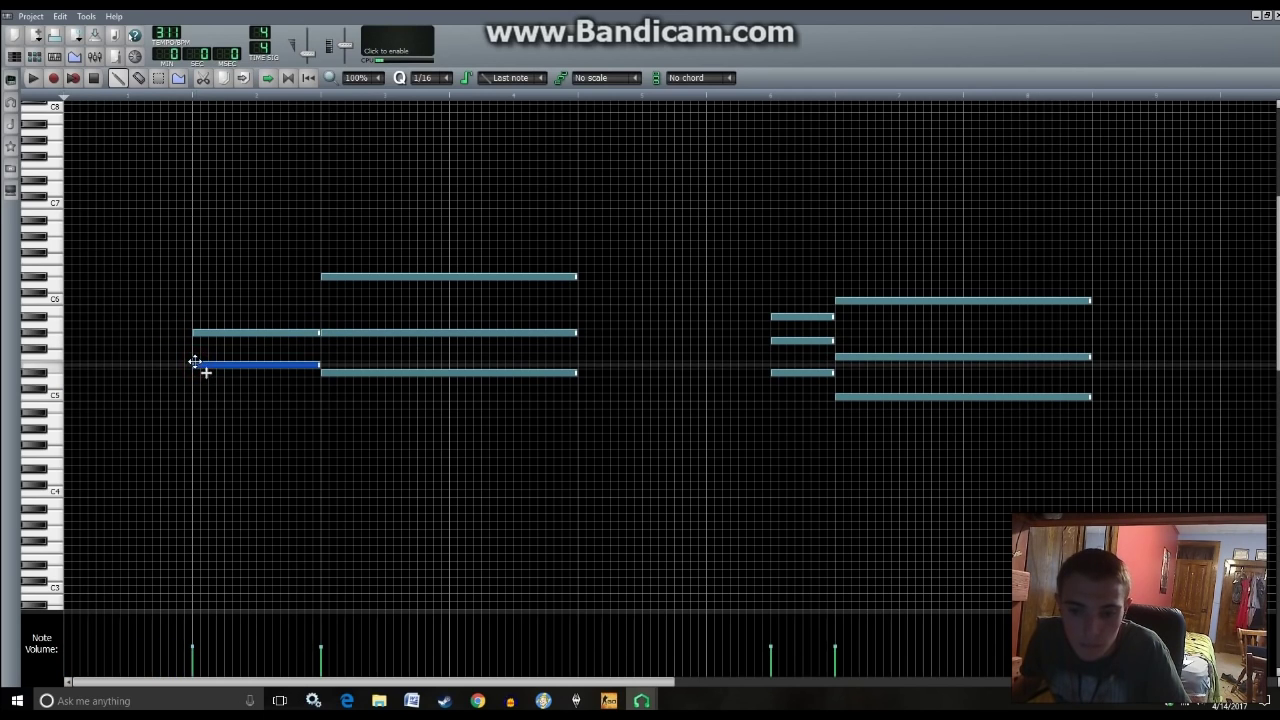
left_click_drag(195, 362, 197, 357)
left_click(197, 389)
key("space")
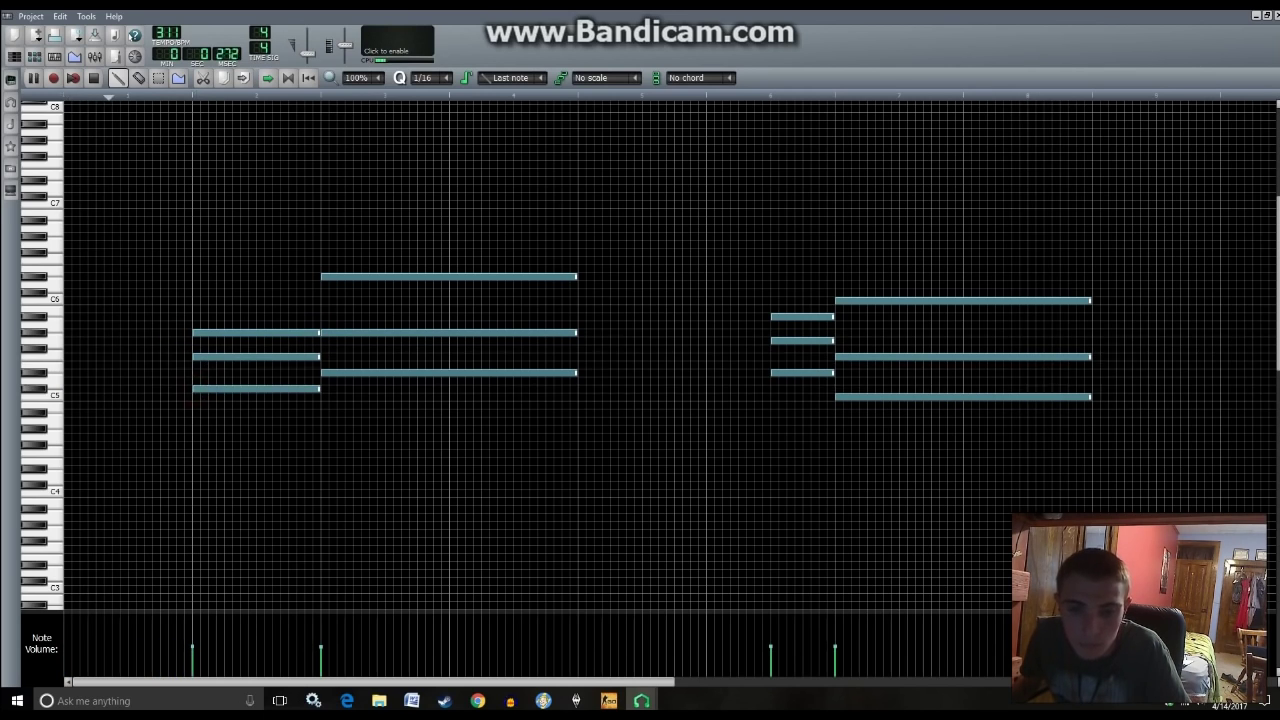
- Return to the song, play the drop's third section, and set the playback position to that section's start
left_click(14, 56)
scroll(797, 375, "down", 10)
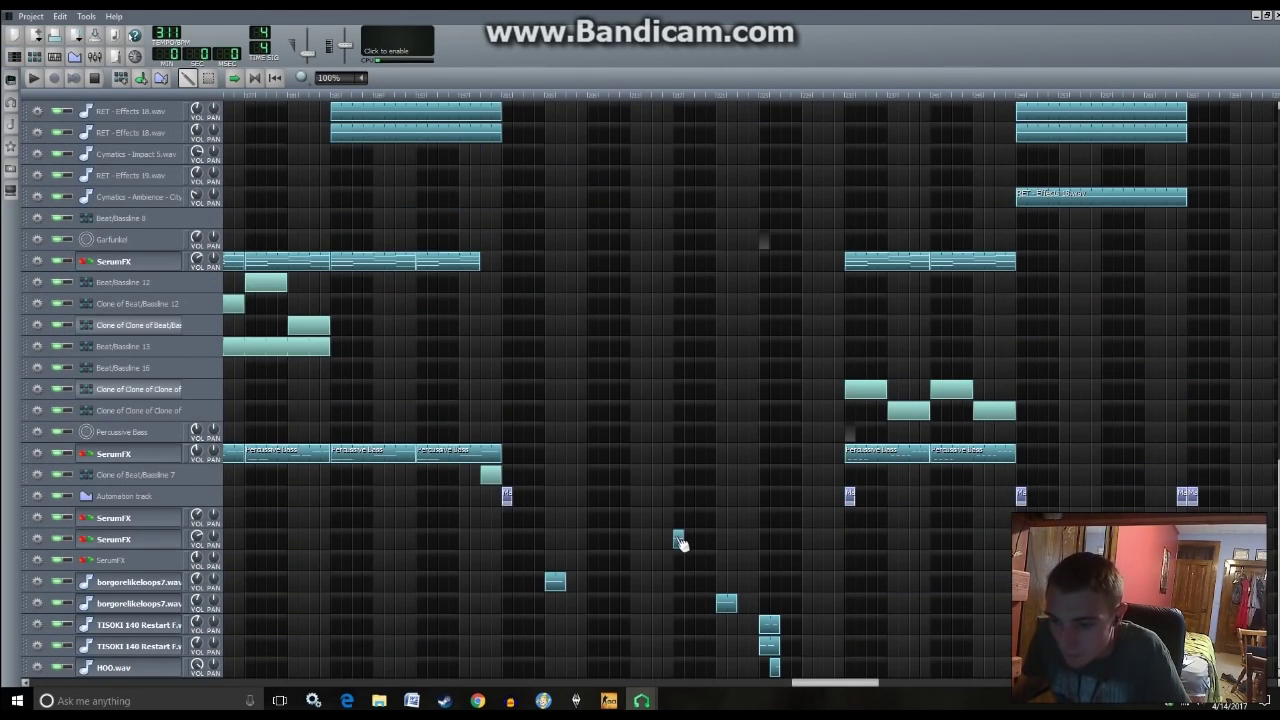
left_click_drag(680, 543, 680, 543)
key("space")
scroll(691, 438, "up", 10)
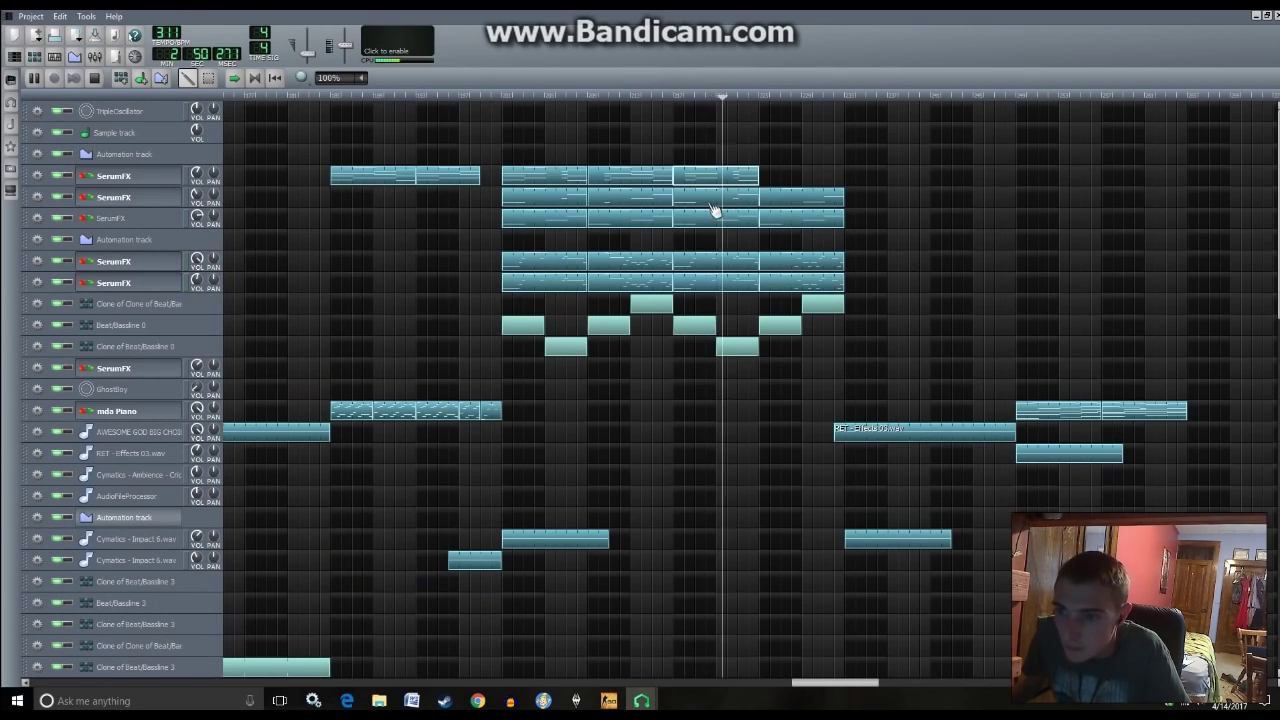
key("space")
left_click(670, 94)
- Delete the two long opening notes from the upper SerumFX melody track's third drop pattern, audition it, and return to the song
double_click(691, 265)
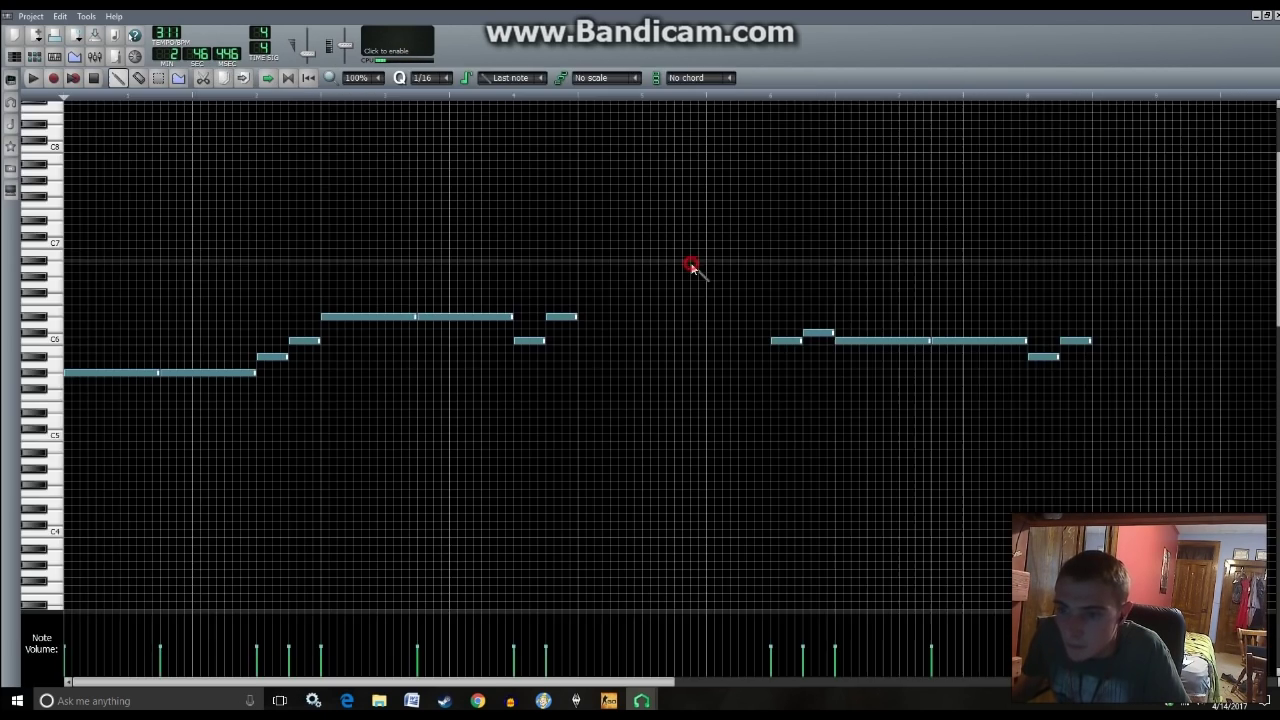
right_click(142, 374)
right_click(206, 374)
key("space")
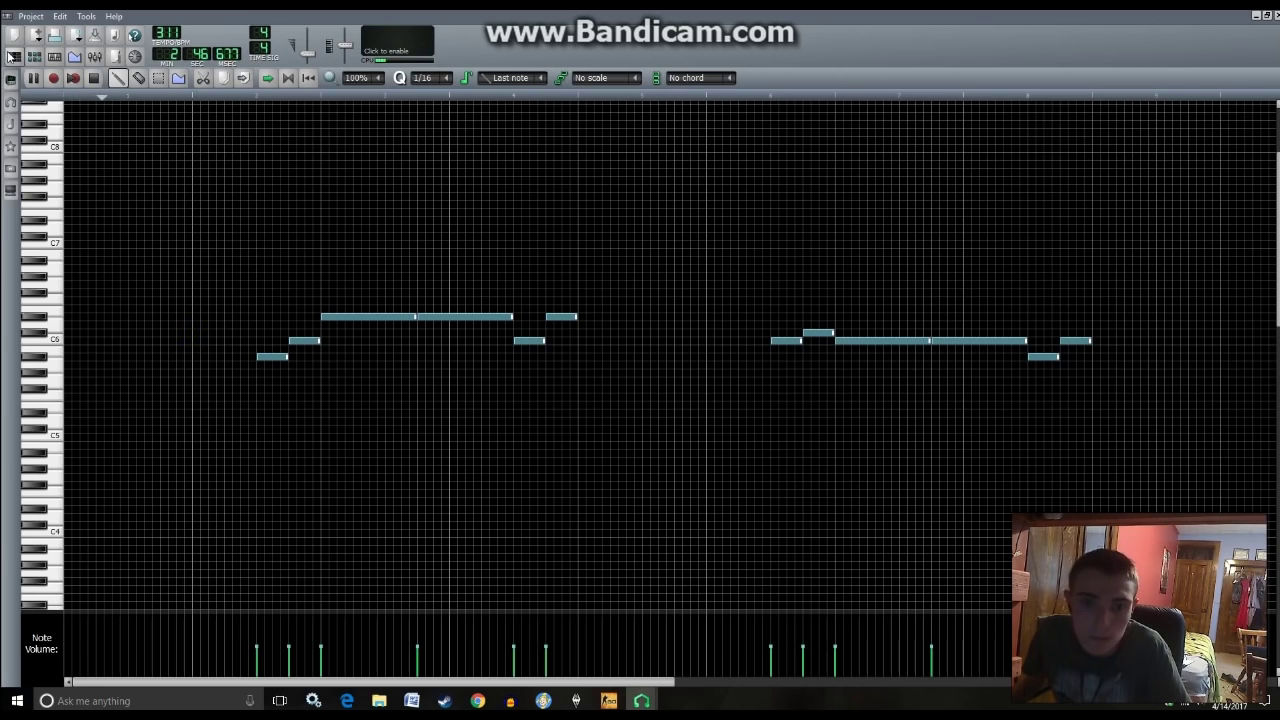
left_click(12, 57)
- Remove the same opening notes from the matching SerumFX melody pattern directly below and play the drop's third section
double_click(694, 284)
right_click(180, 375)
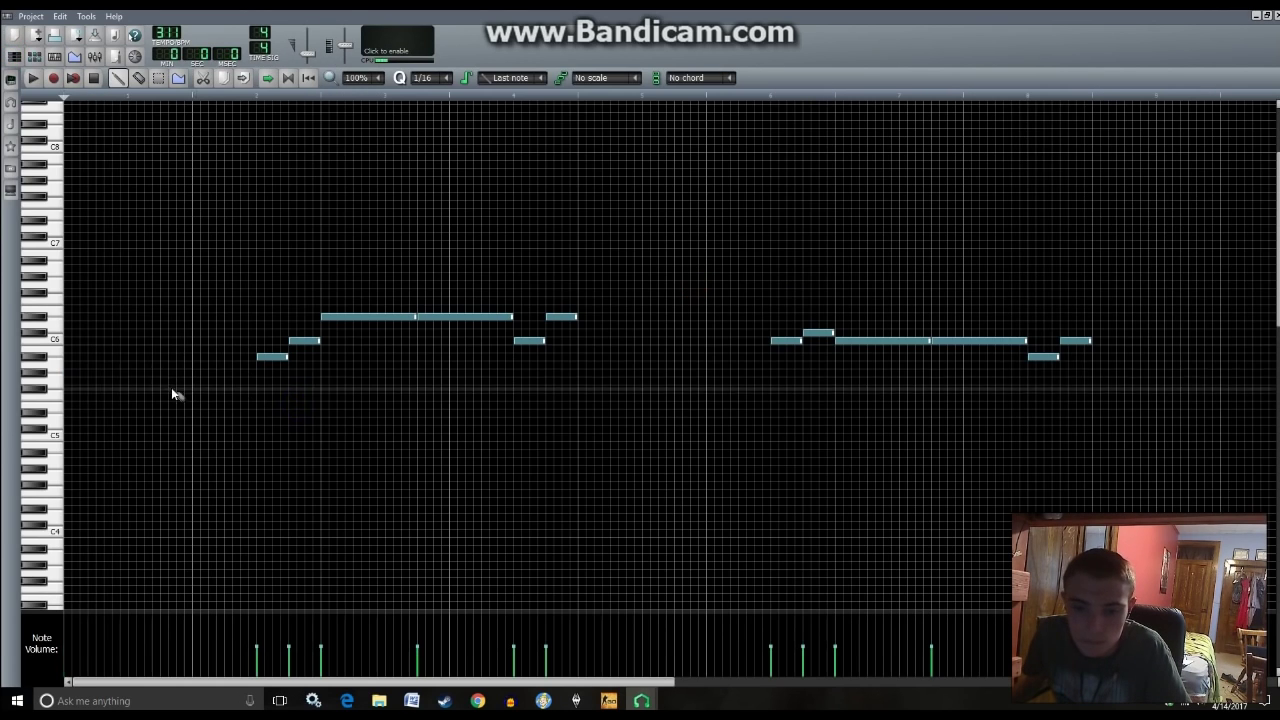
left_click(12, 57)
key("space")
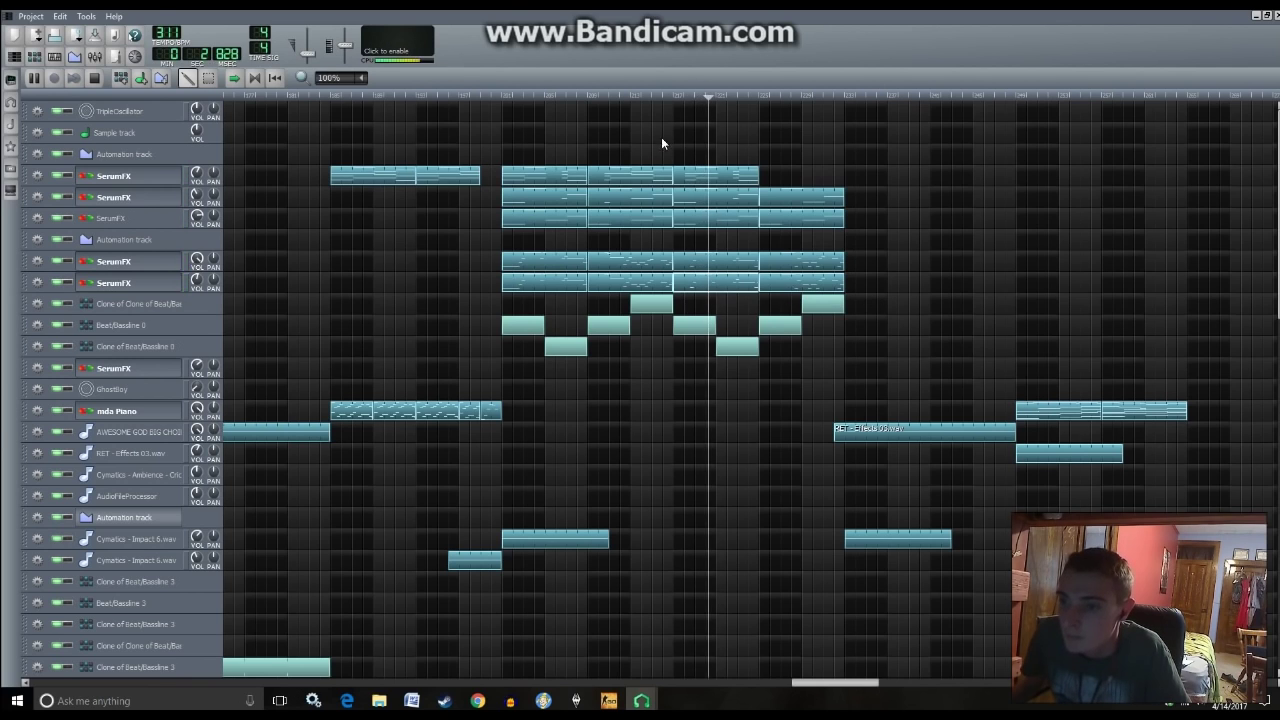
key("space")
- Shorten the note in the short lower SerumFX pattern, add two short descending notes after it ending on C5, and play the song
scroll(769, 459, "down", 10)
scroll(769, 464, "down", 4)
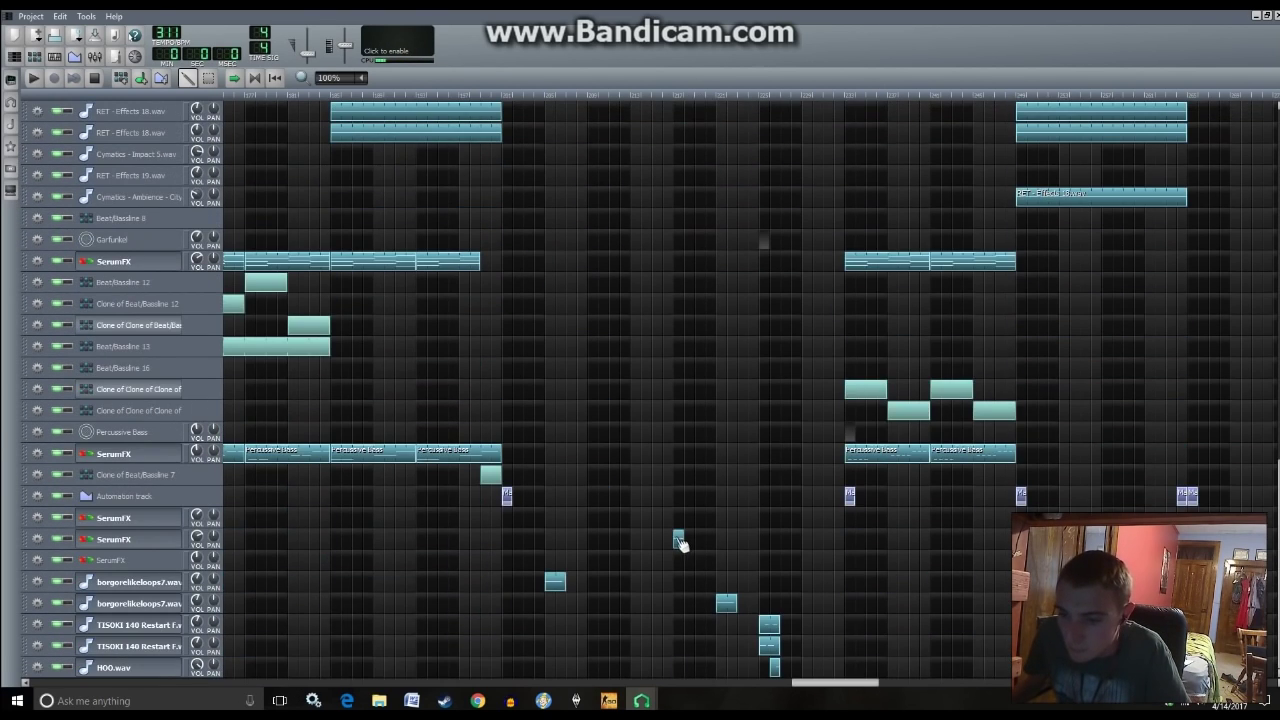
double_click(680, 537)
key("space")
key("space")
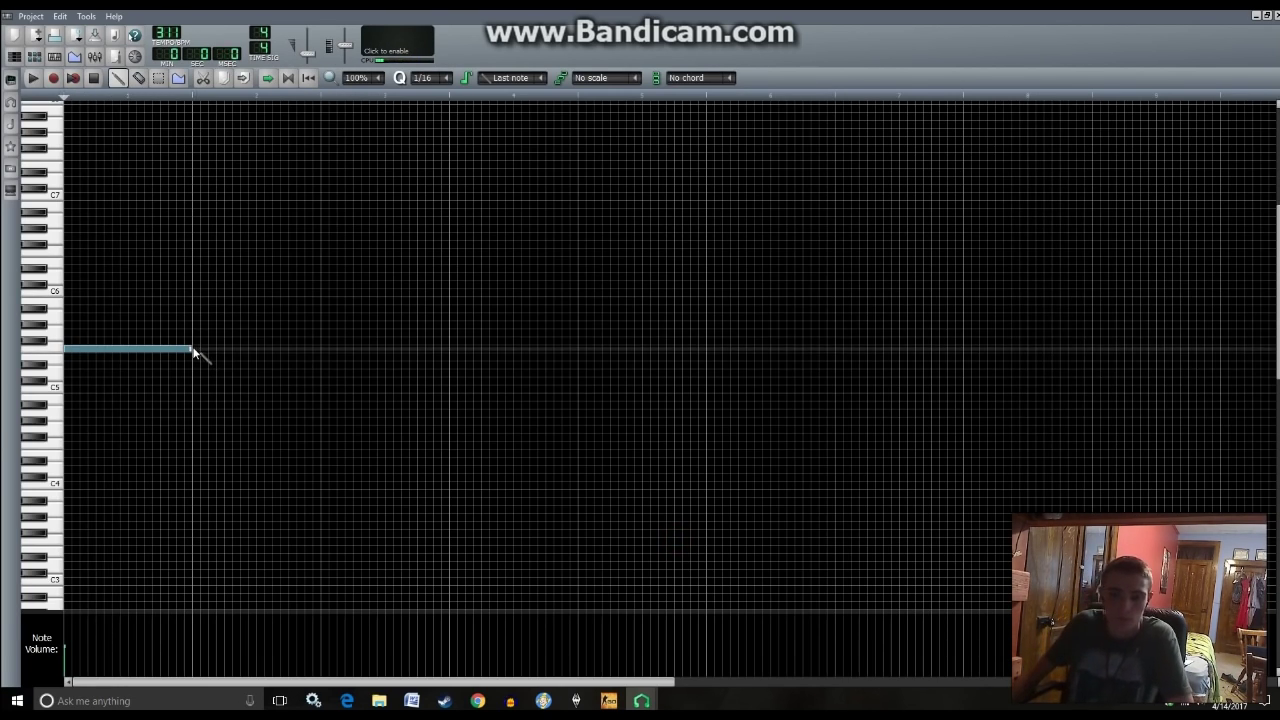
left_click(165, 366)
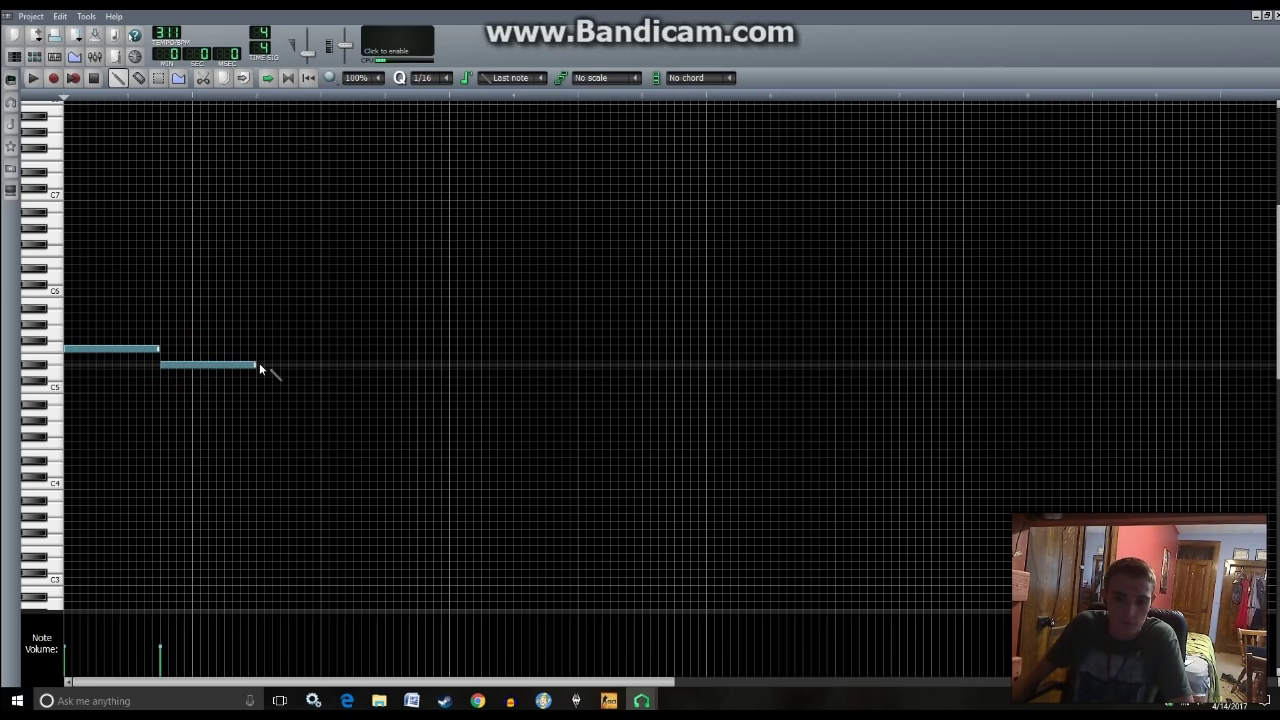
left_click_drag(257, 365, 191, 368)
left_click(200, 388)
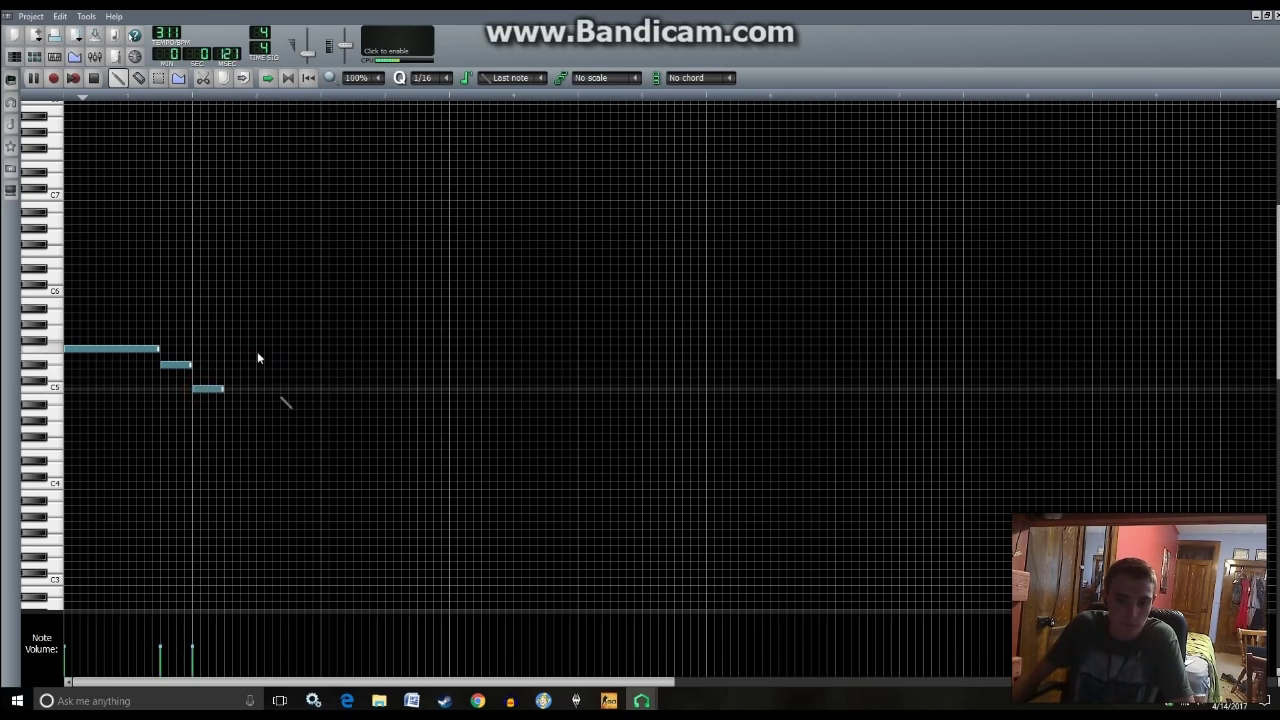
left_click(14, 57)
key("space")
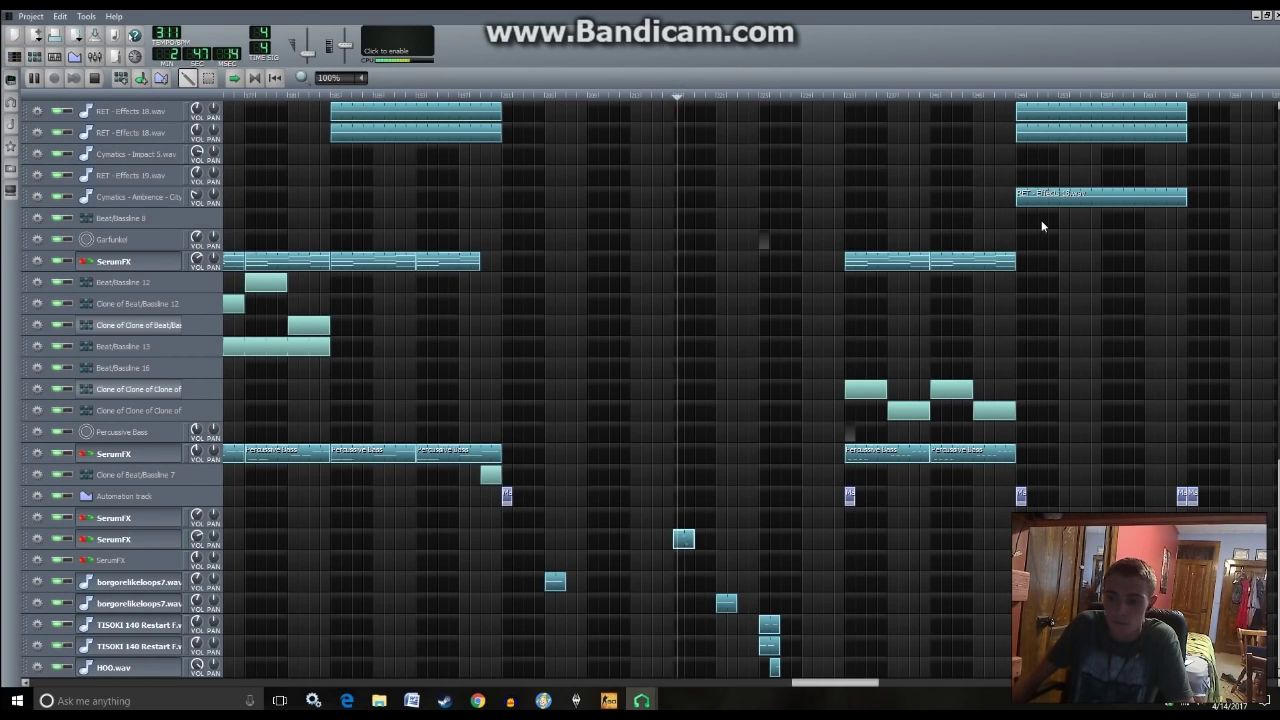
- Delete the final C5 note from the short lower SerumFX pattern and return to the song
double_click(681, 540)
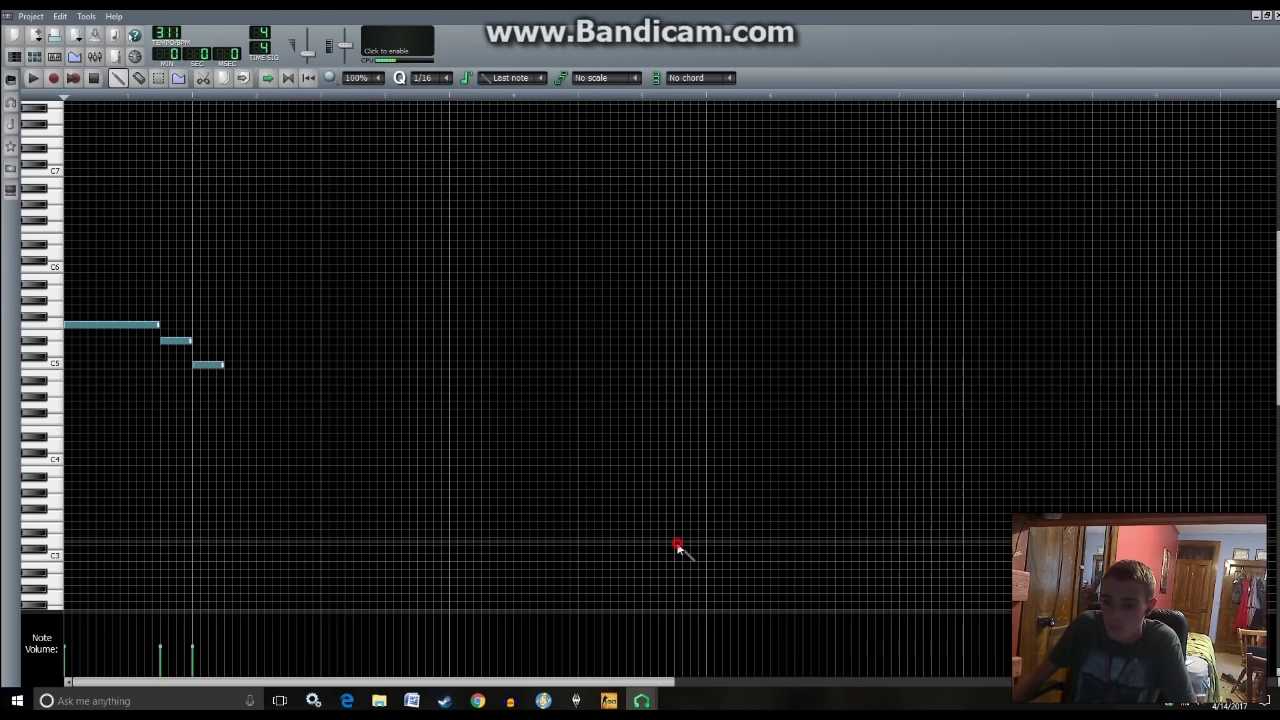
right_click(218, 365)
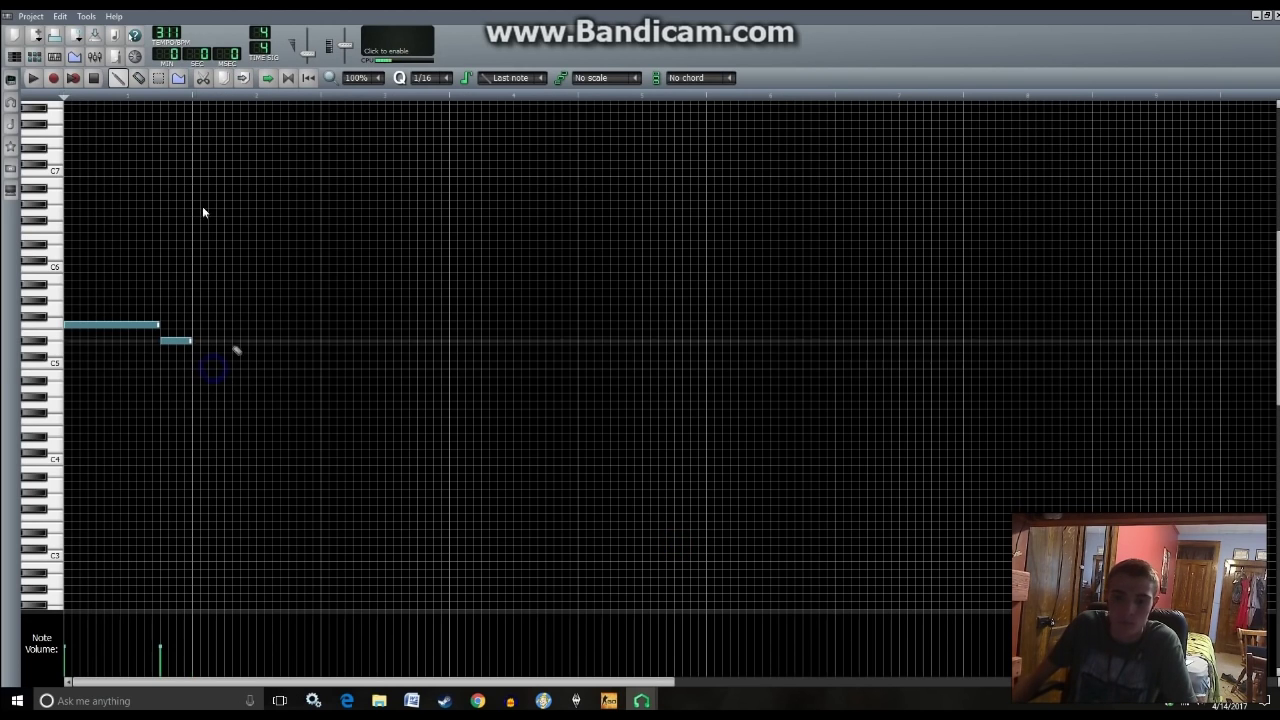
left_click(14, 56)
- Add two short rising lead-in notes before the first run in the upper SerumFX melody track's third drop pattern and audition it
scroll(661, 268, "up", 10)
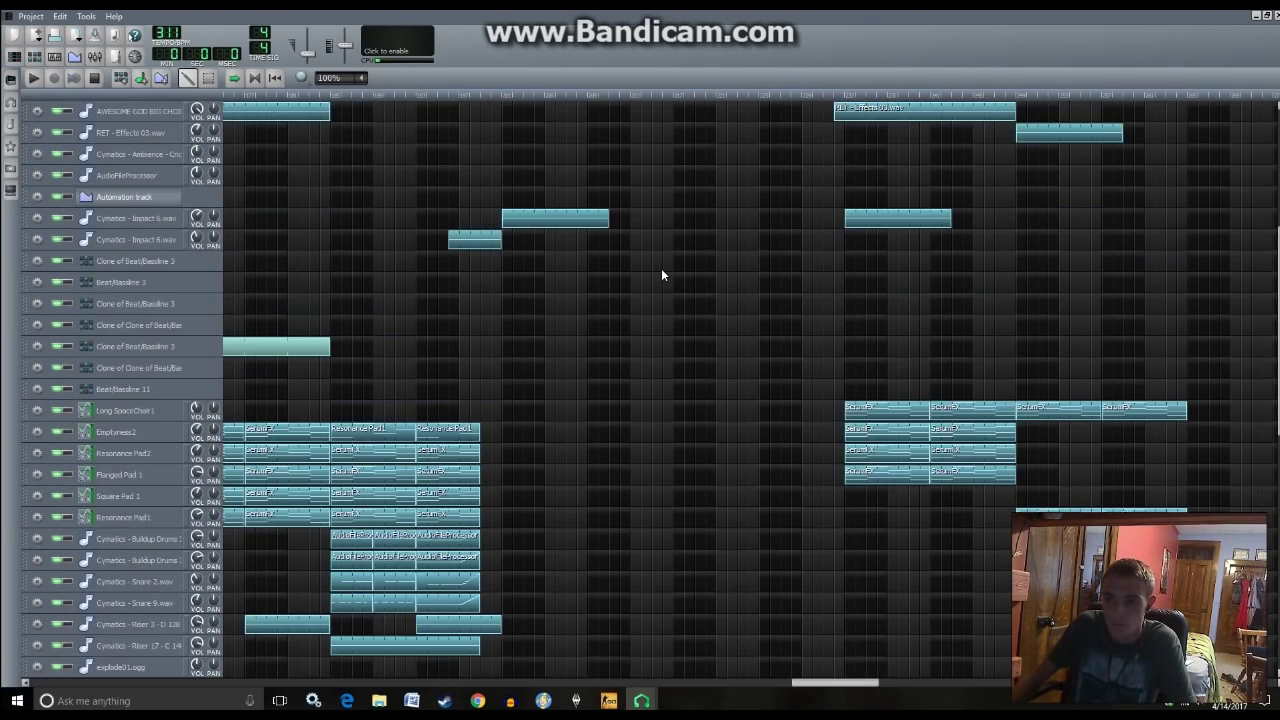
double_click(702, 263)
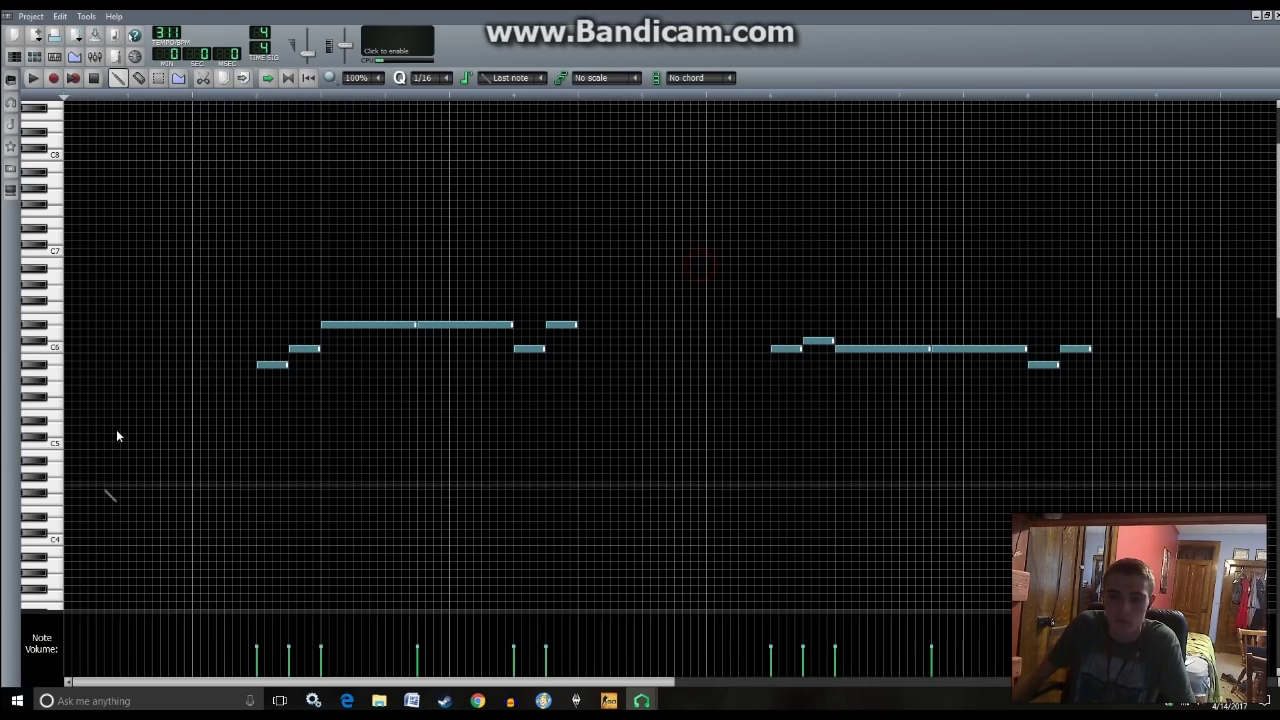
left_click(199, 396)
left_click_drag(199, 396, 202, 380)
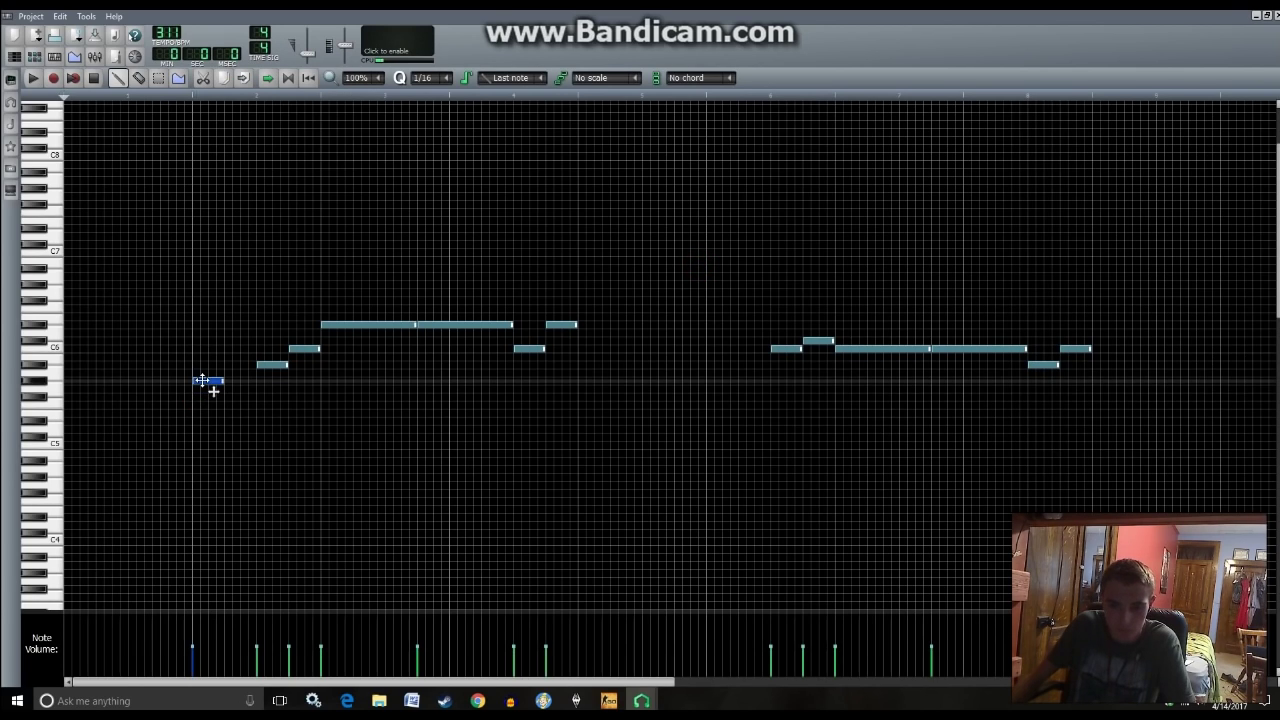
mouse_move(202, 380)
left_mouse_down()
mouse_move(206, 400)
mouse_move(204, 389)
left_mouse_up()
left_click(226, 383)
key("space")
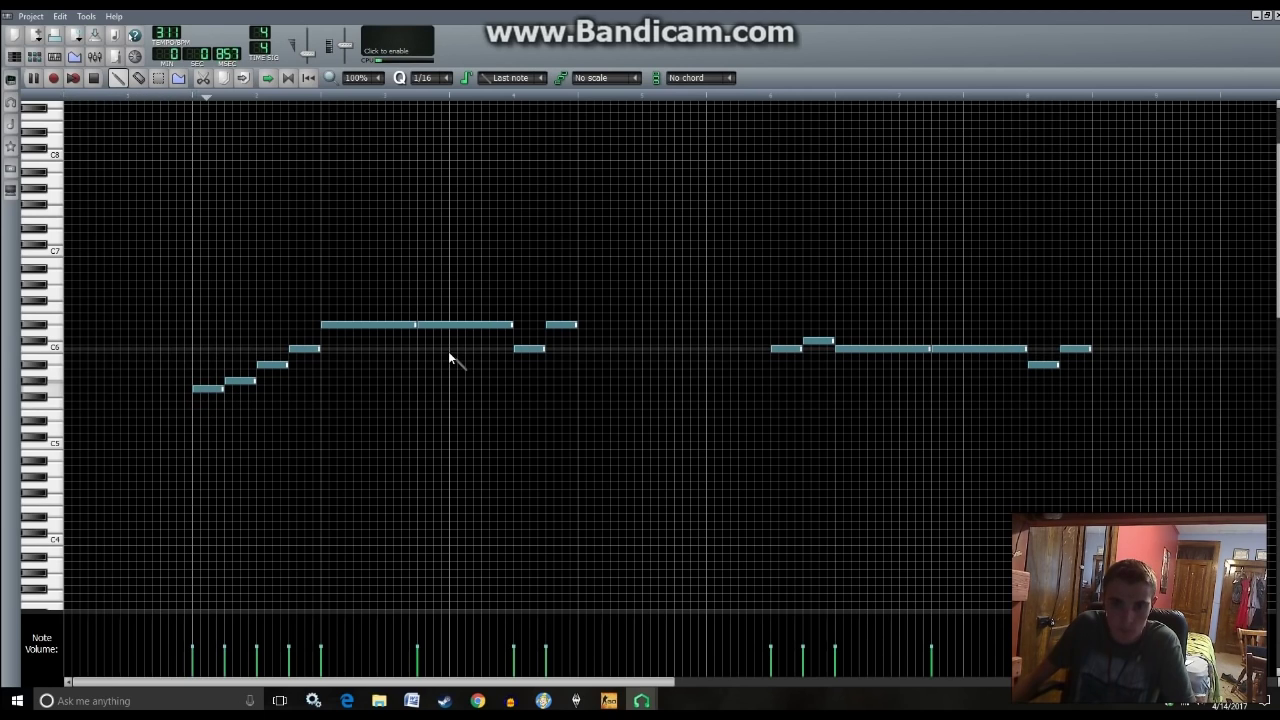
- Delete the second lead-in note, raise the first one by a semitone, audition the pattern, and return to the song
key("space")
right_click(236, 380)
left_click_drag(198, 390, 206, 380)
key("space")
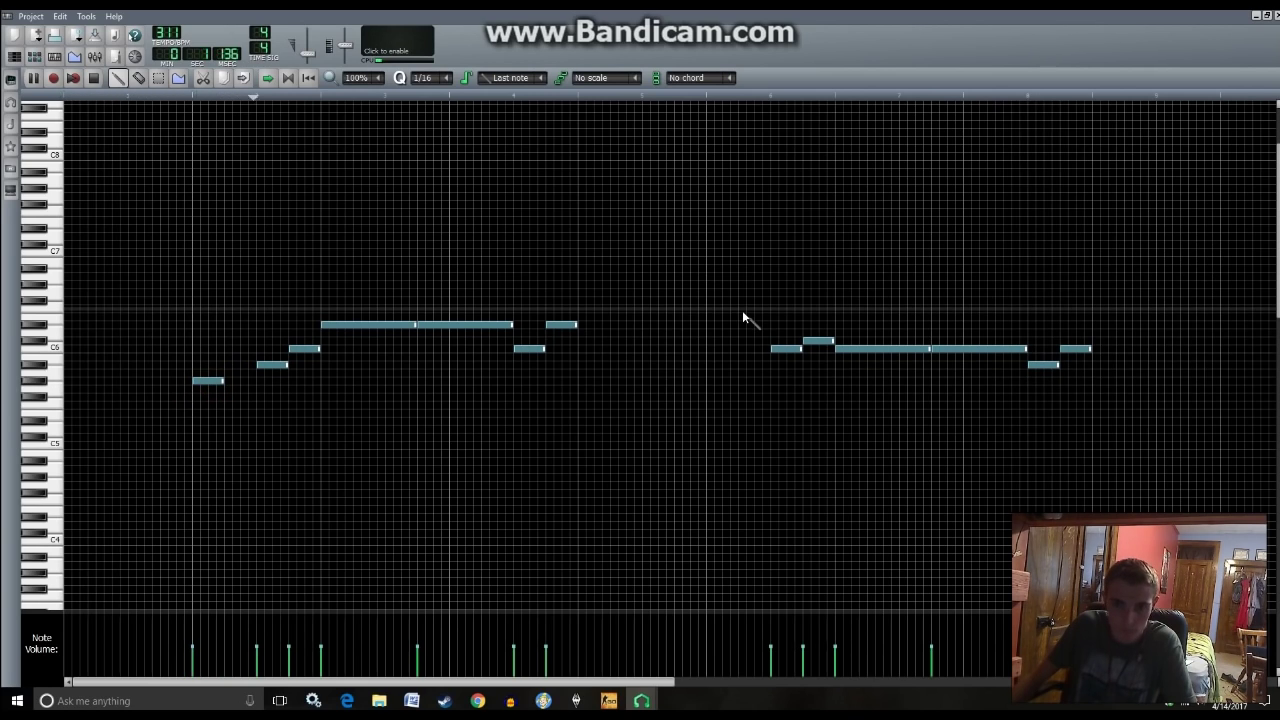
left_click(13, 56)
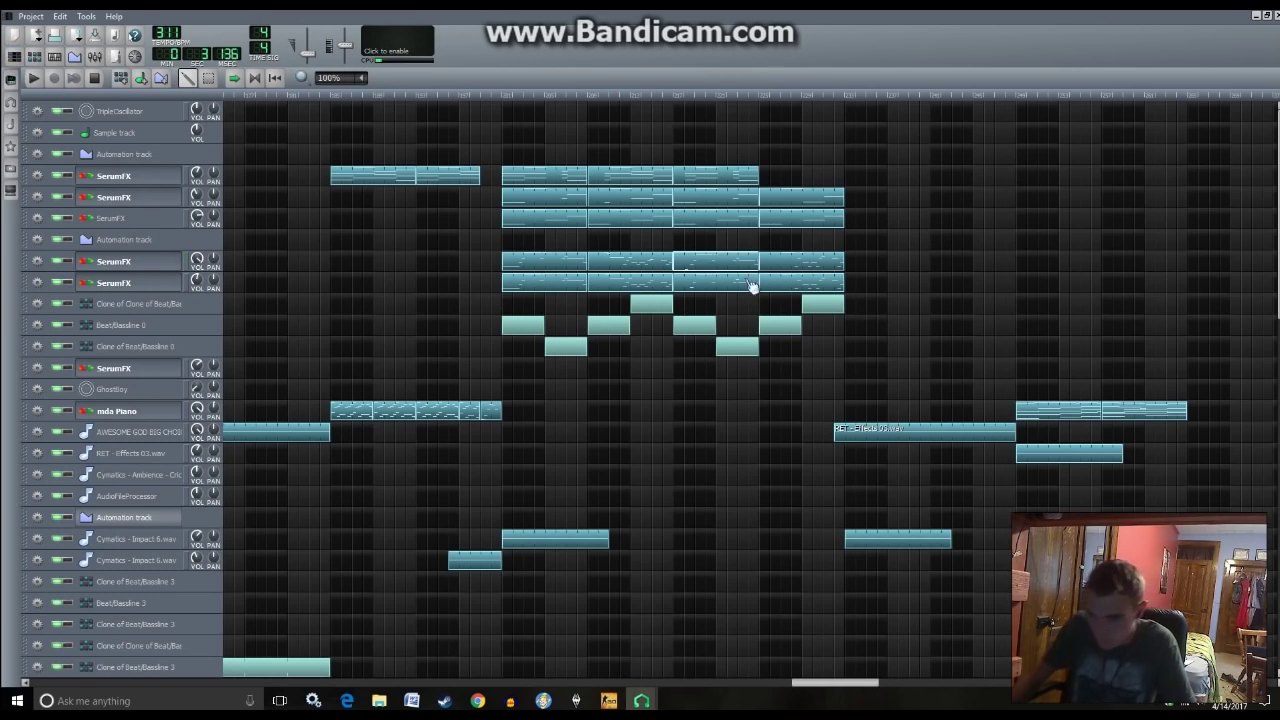
- Add the same short lead-in note to the matching SerumFX melody pattern directly below and return to the song
double_click(697, 280)
left_click(197, 380)
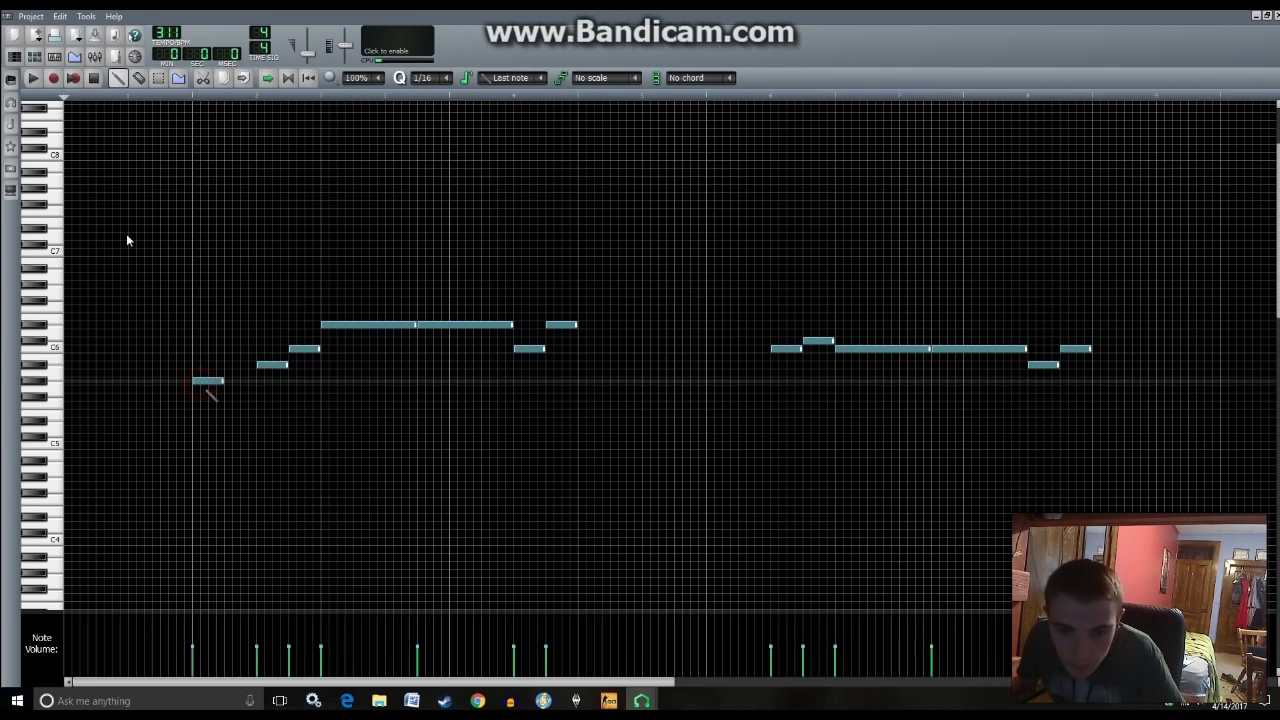
left_click(13, 56)
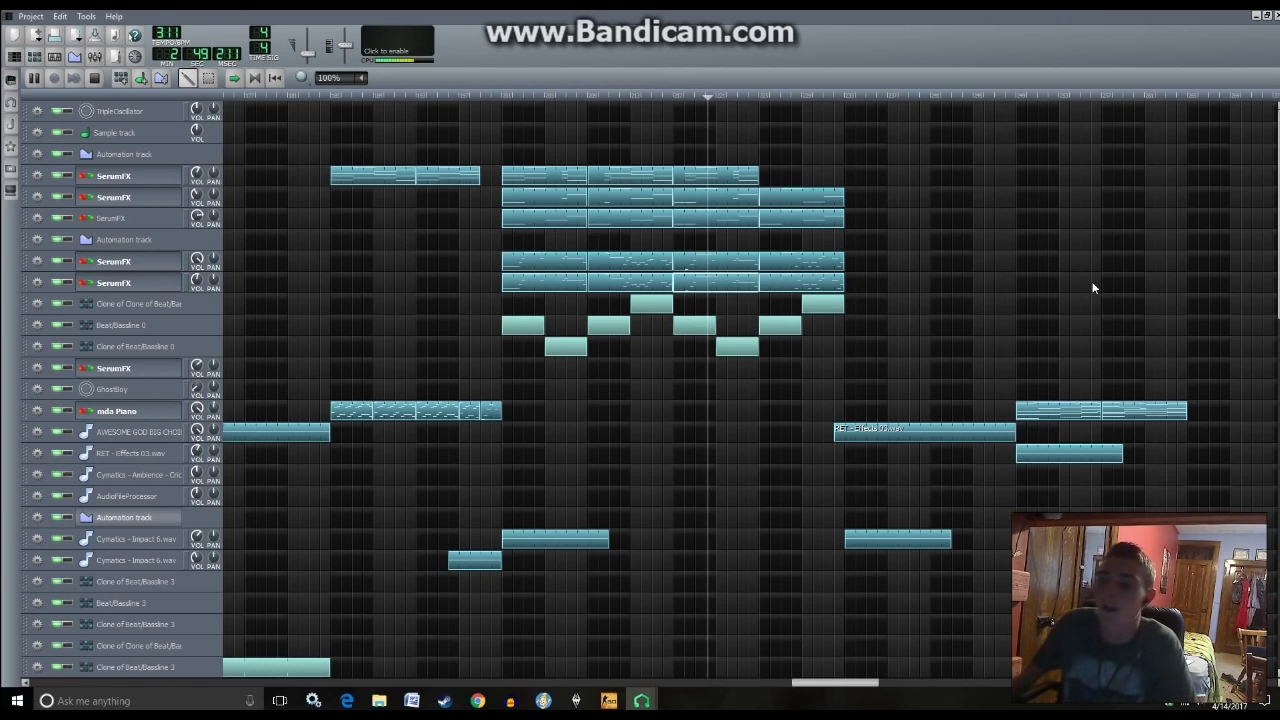
- Listen through the drop's third section into the fourth while checking the lower tracks, and stop playback
scroll(759, 432, "down", 2)
scroll(759, 428, "down", 10)
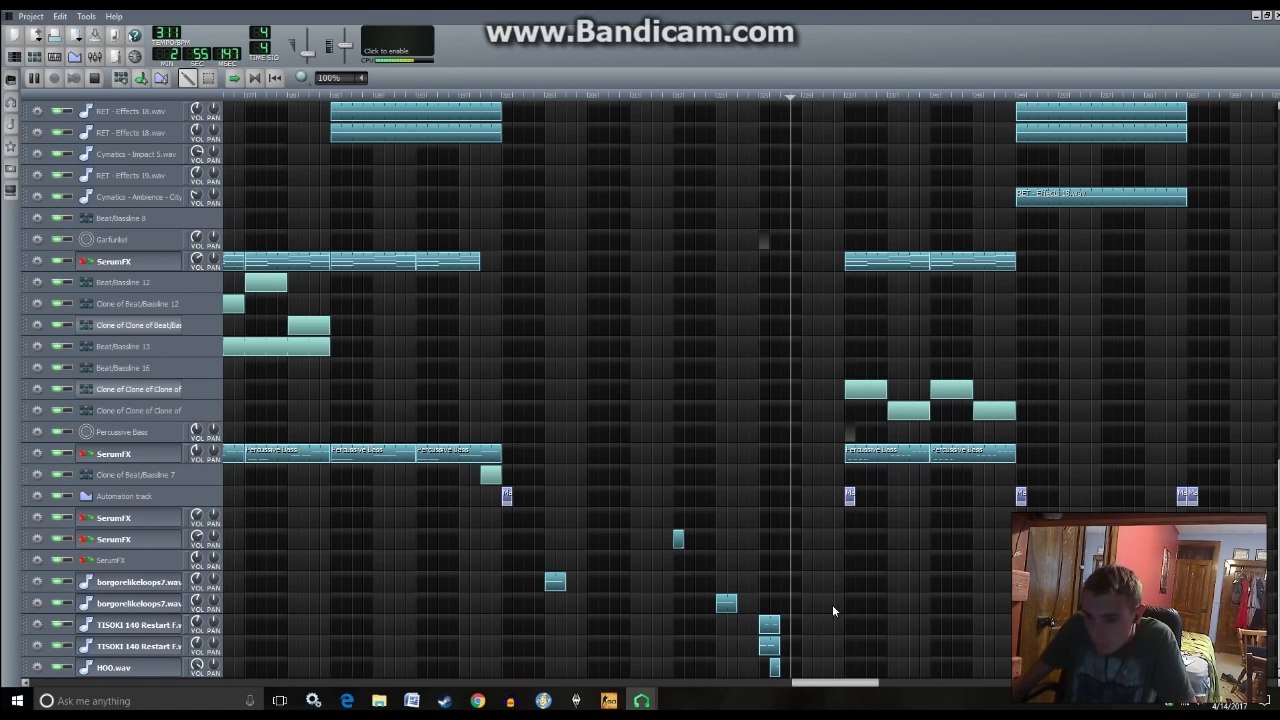
scroll(819, 584, "up", 13)
key("space")
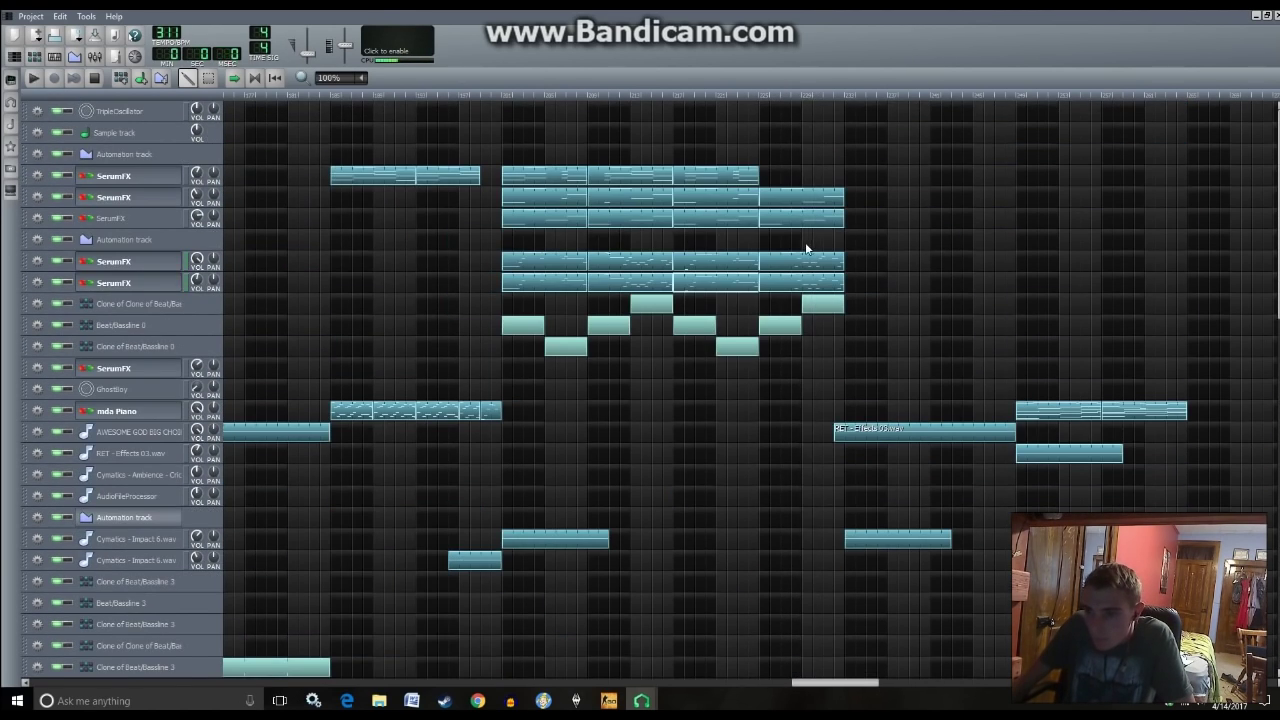
- Audition the upper SerumFX melody track's fourth drop pattern on its own and return to the song
double_click(790, 263)
key("space")
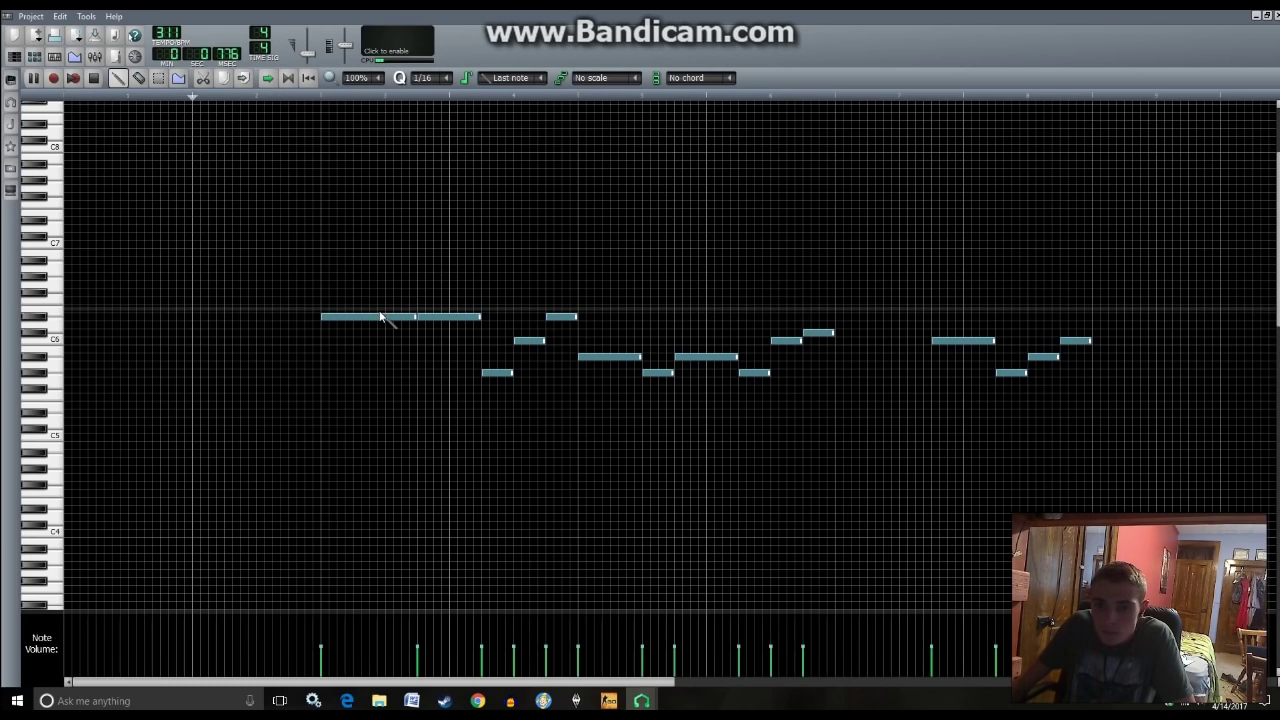
key("space")
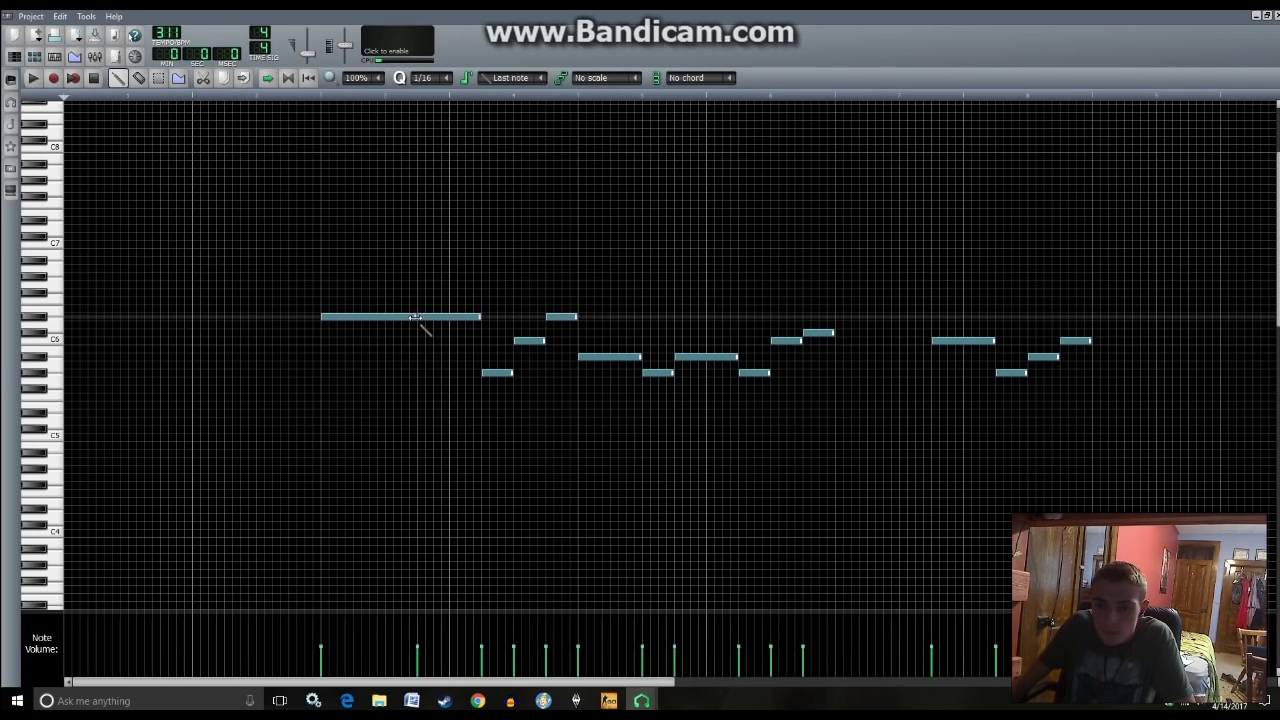
key("F5")
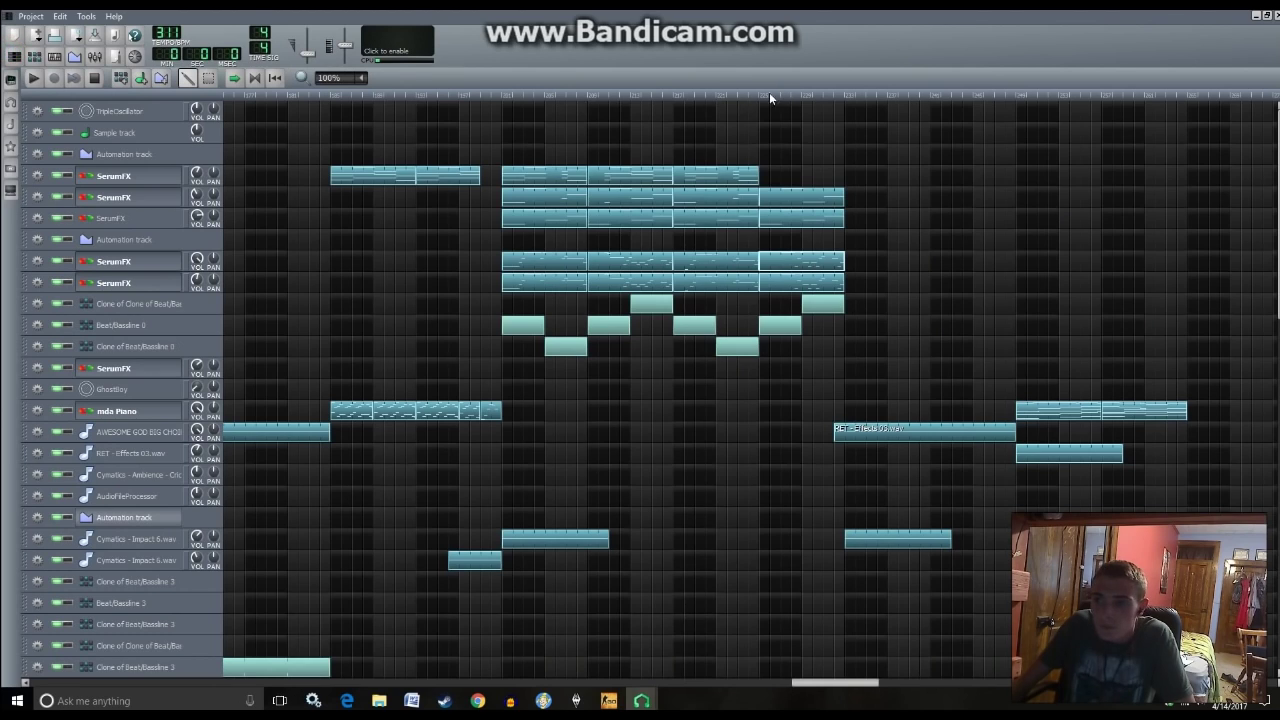
- Raise the first long note by five semitones in the last melody clip on the upper lead SerumFX track
scroll(763, 534, "down", 10)
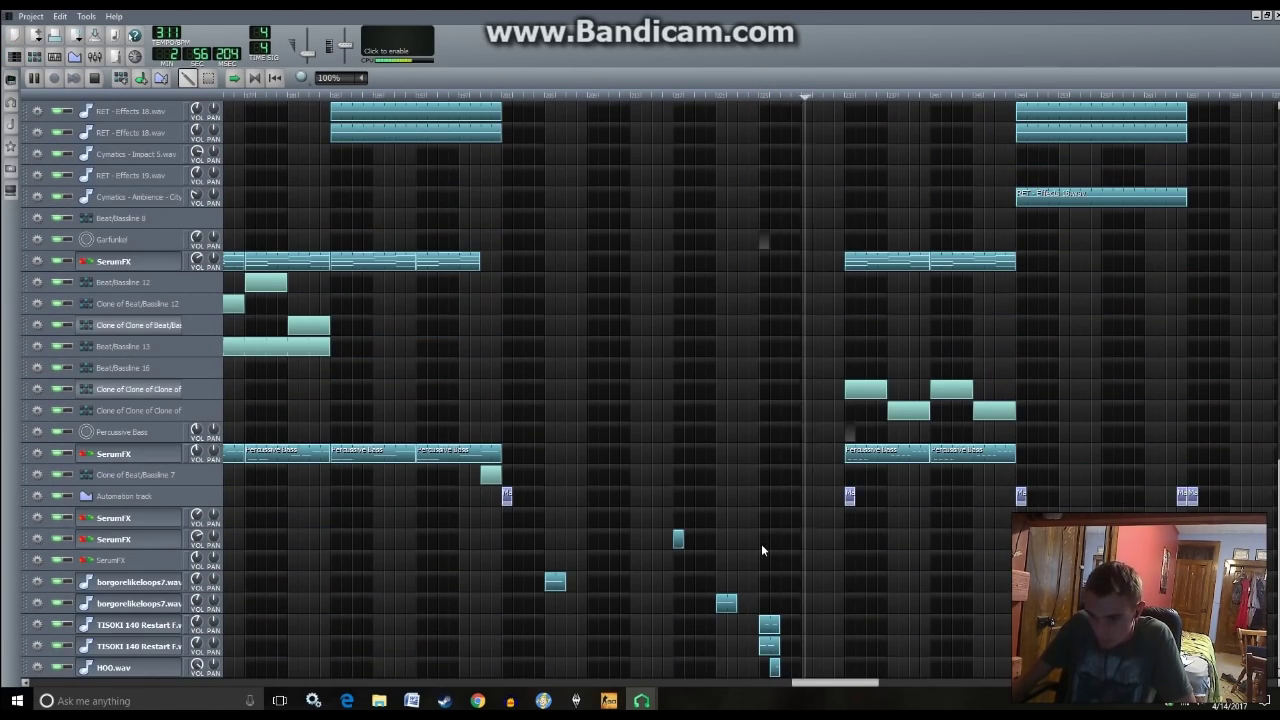
scroll(761, 544, "up", 10)
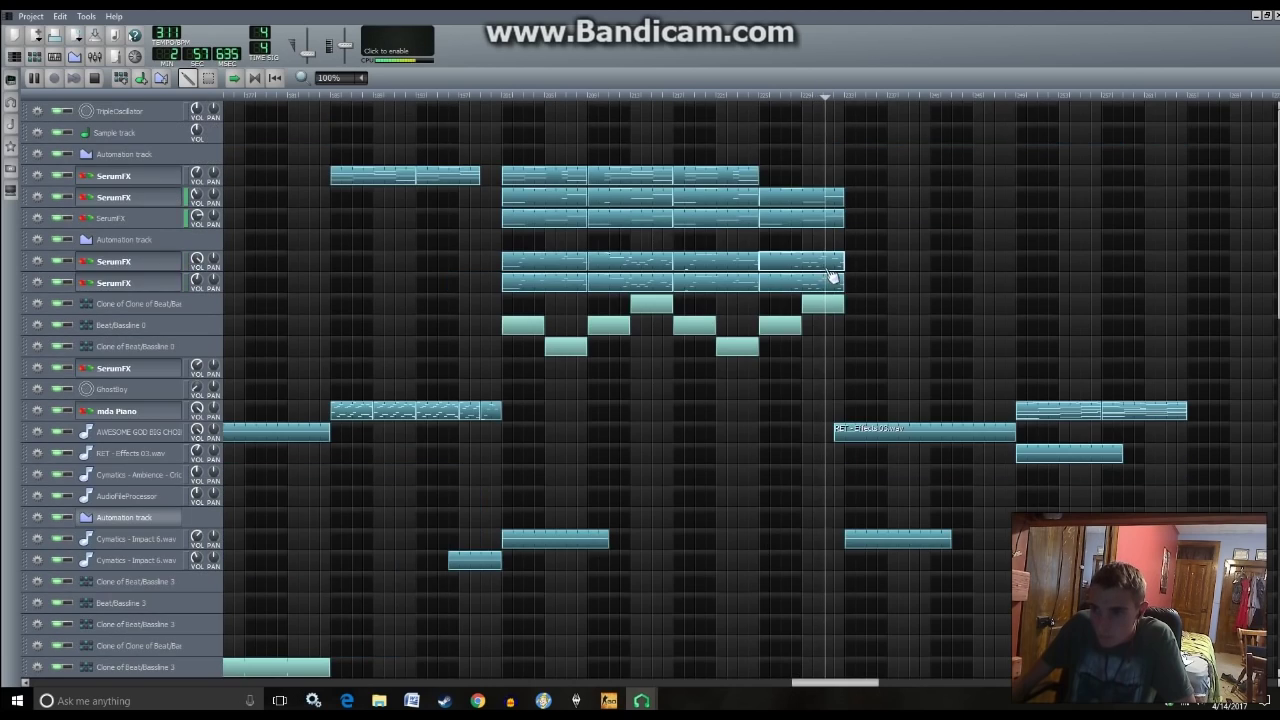
double_click(828, 272)
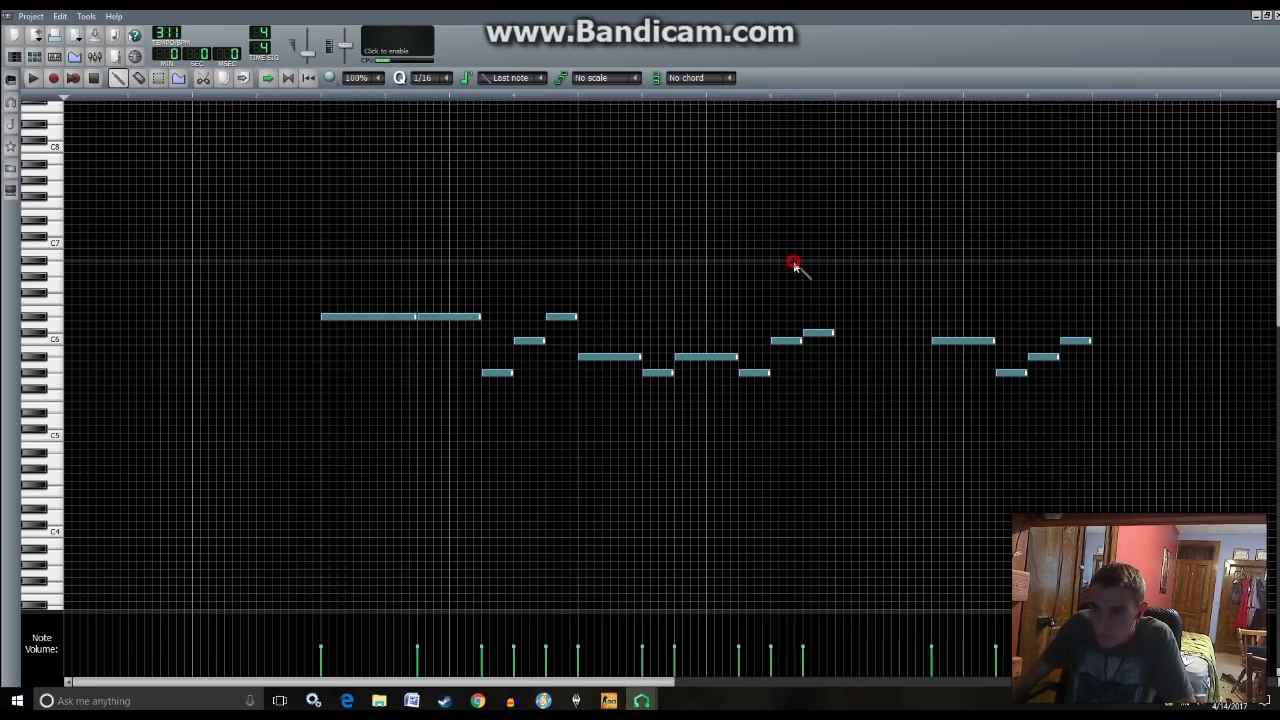
left_click_drag(358, 307, 364, 275)
key("space")
left_click(10, 57)
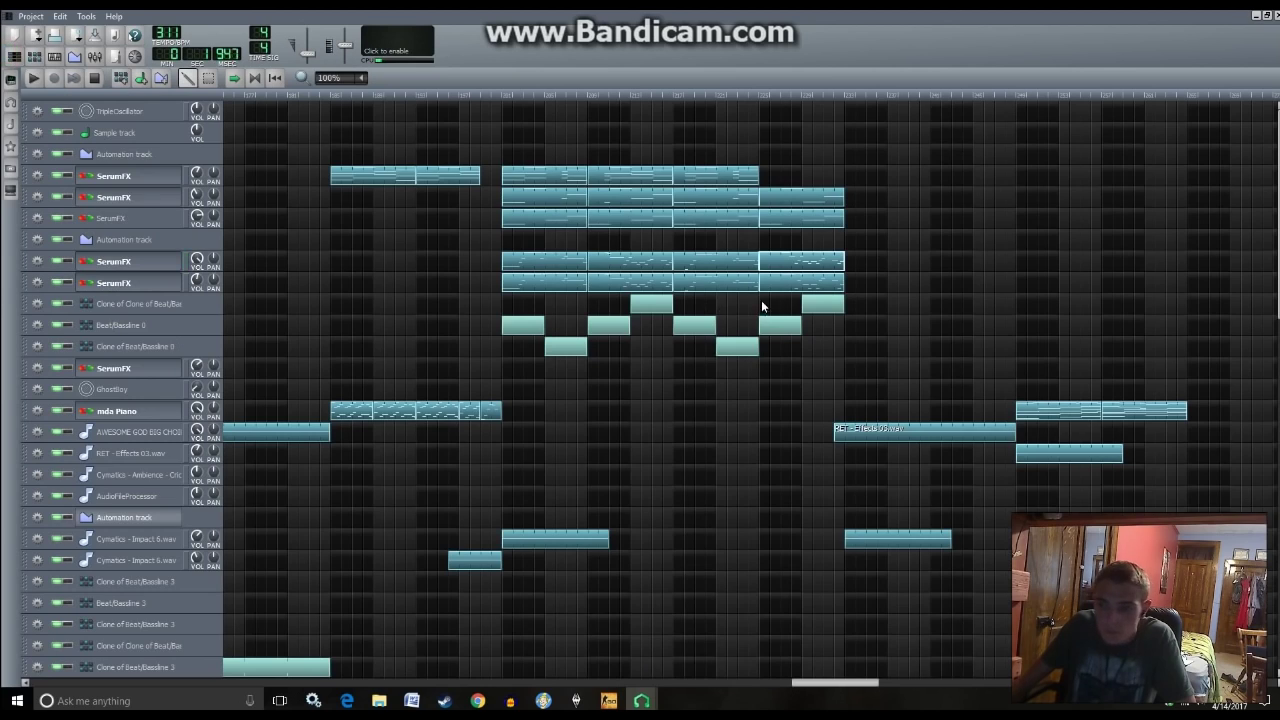
- Raise the matching first long note by five semitones in the lower lead SerumFX track's last clip, and play the result
double_click(777, 286)
left_click_drag(362, 317, 366, 286)
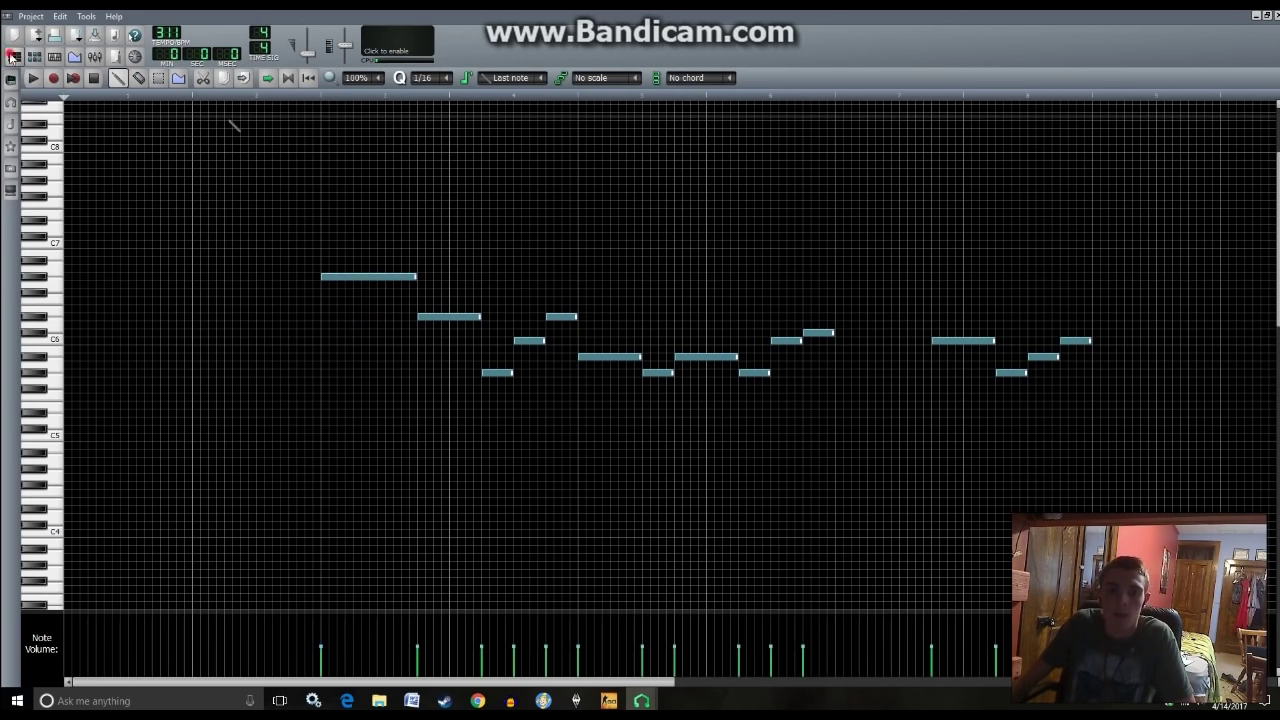
left_click(10, 57)
key("space")
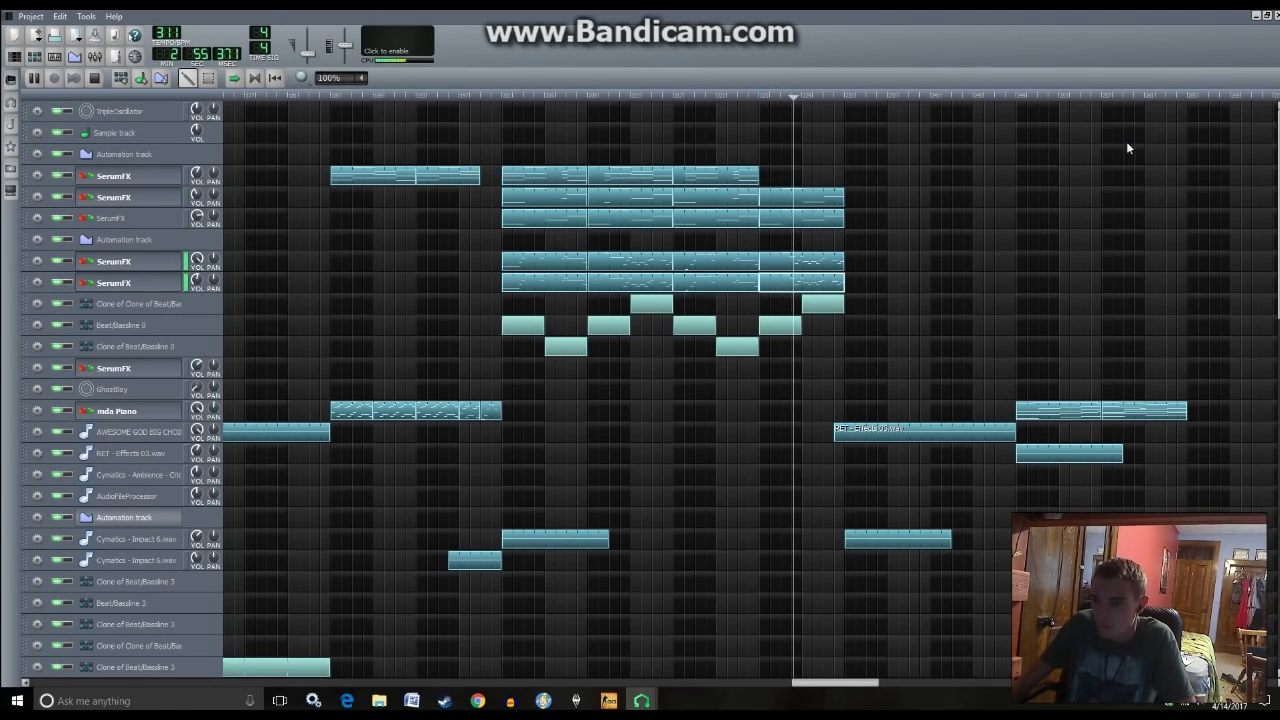
- Copy the short SerumFX fill clip to just before the section following the drop, and play the drop from its start
scroll(737, 494, "down", 5)
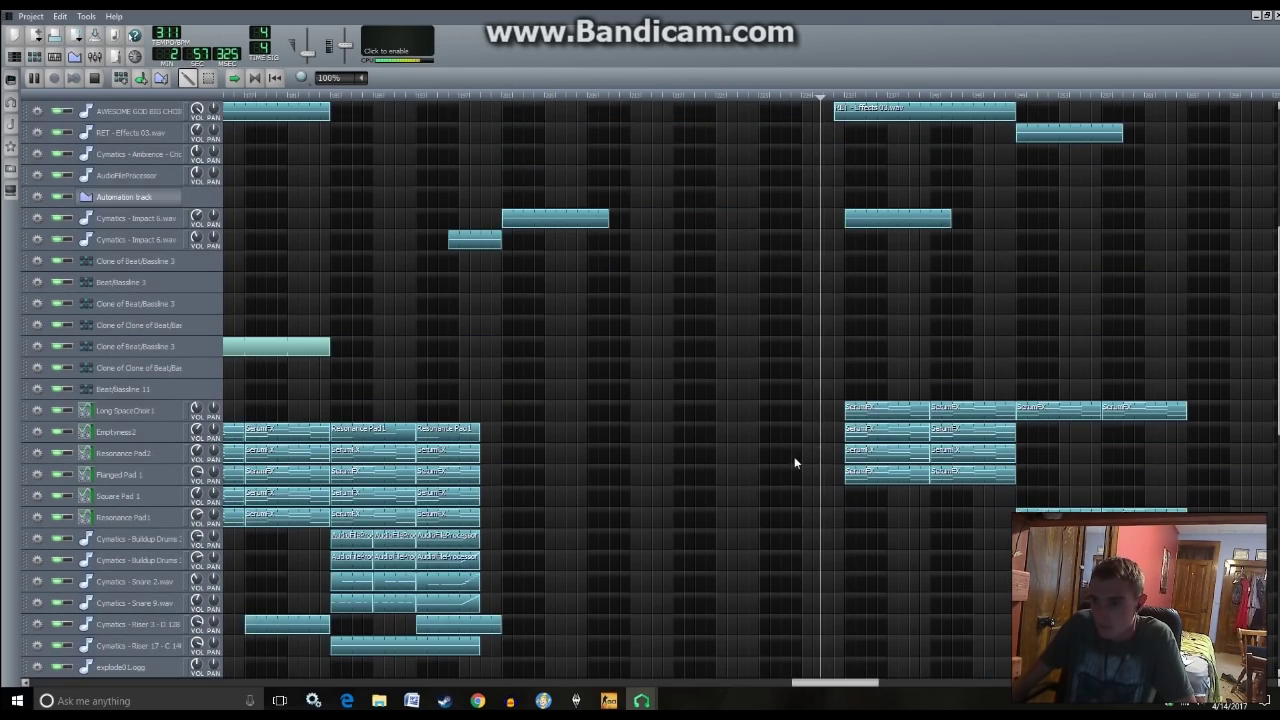
scroll(738, 493, "down", 1)
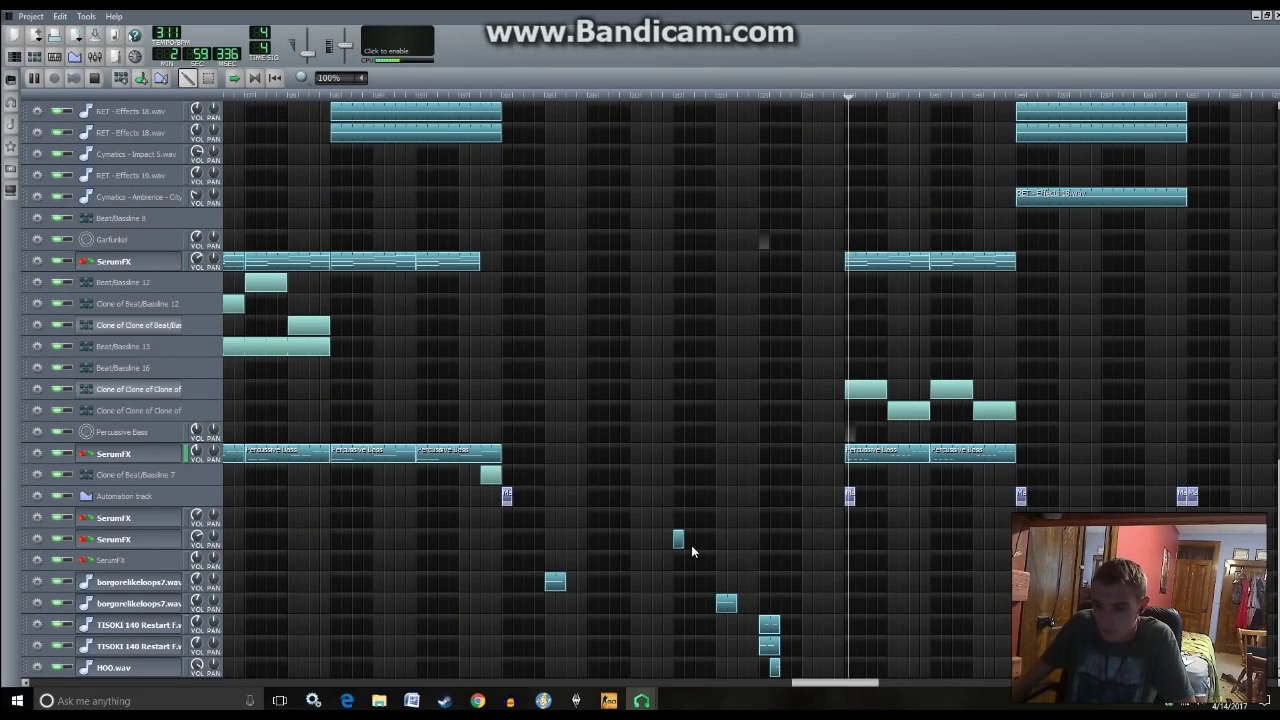
left_click_drag(678, 544, 817, 197)
left_click(832, 100)
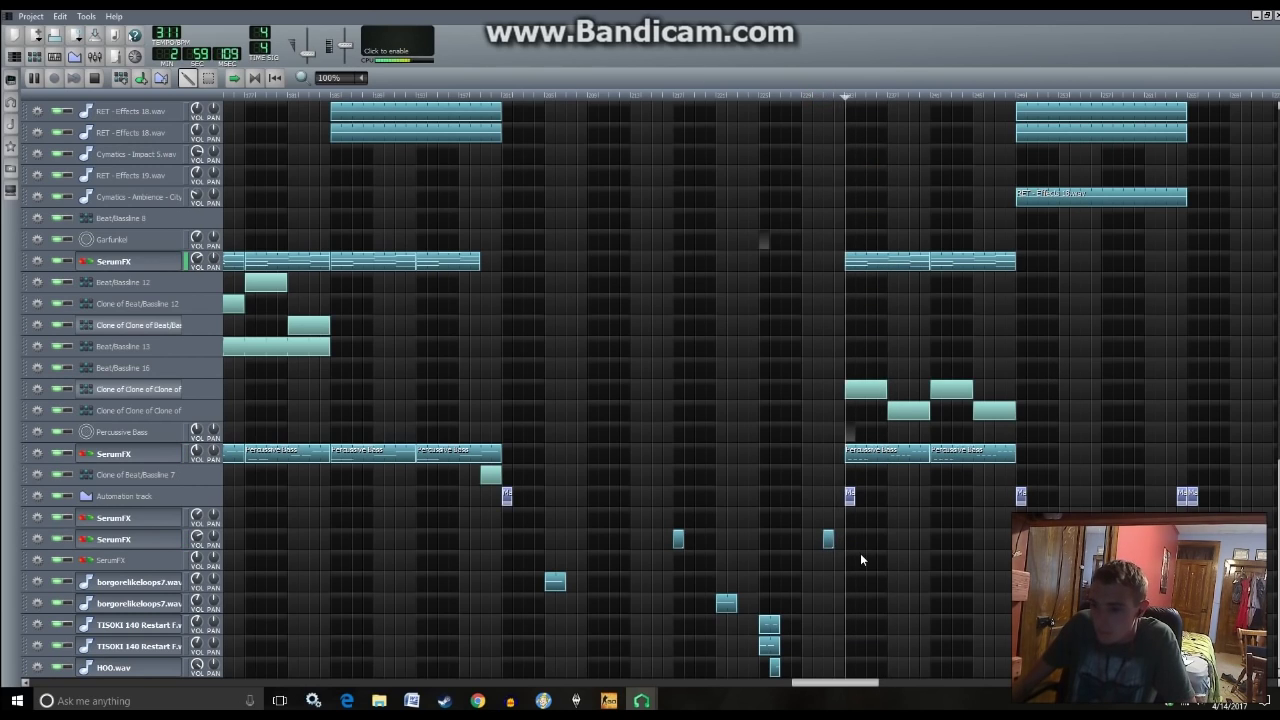
left_click(500, 96)
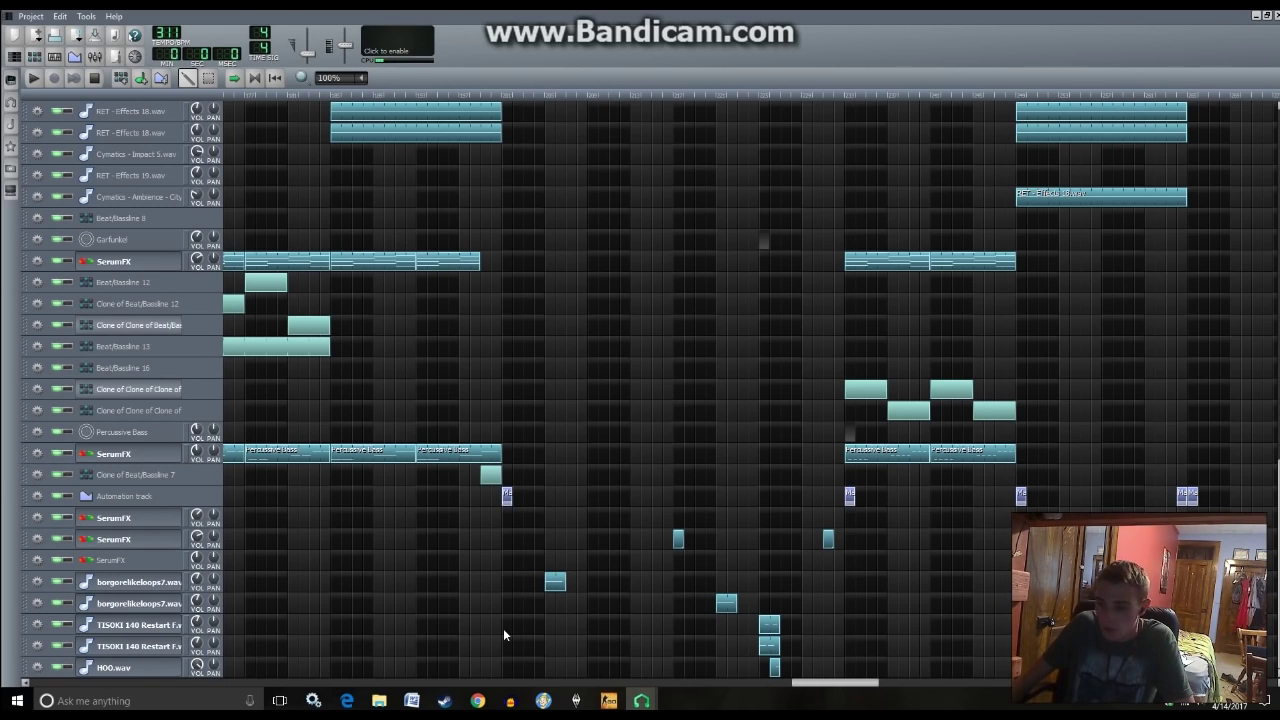
- Copy both TISOKI 140 clips and the HOO.wav clip to shortly after the first borgorelikeloops7 clip, and play them
left_click_drag(778, 626, 590, 618)
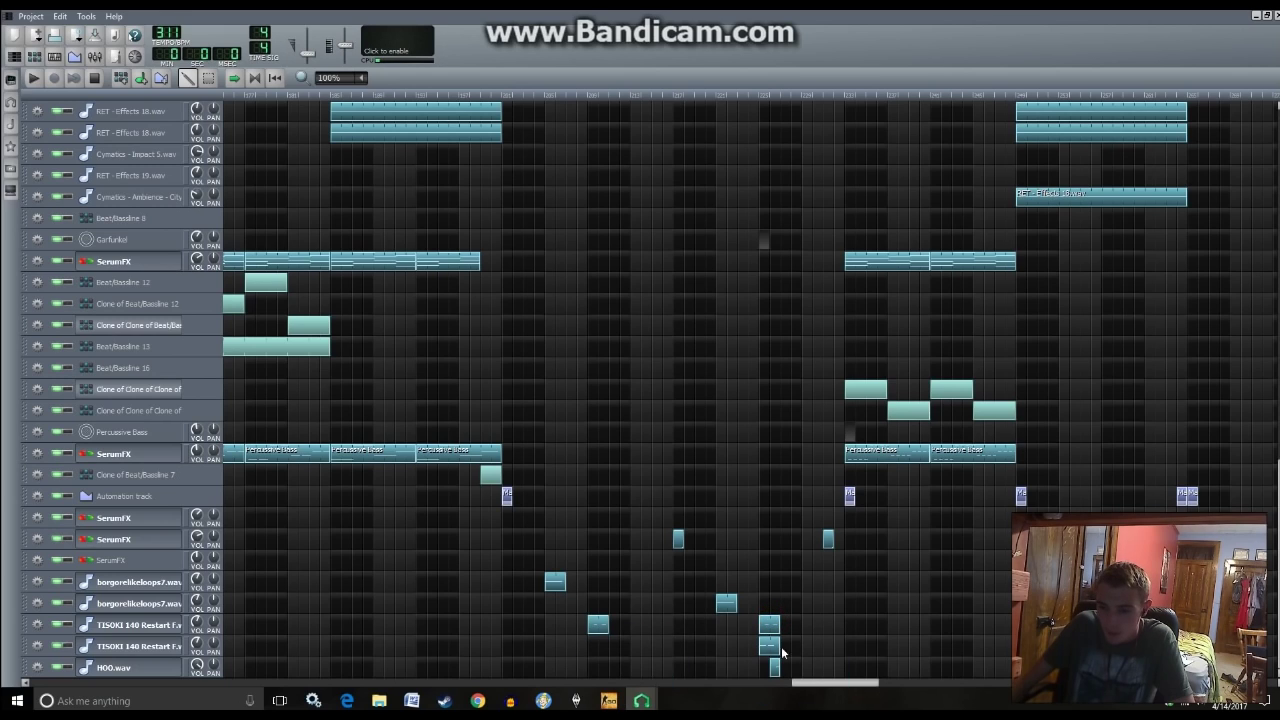
left_click_drag(575, 677, 600, 644)
left_click_drag(776, 668, 593, 671)
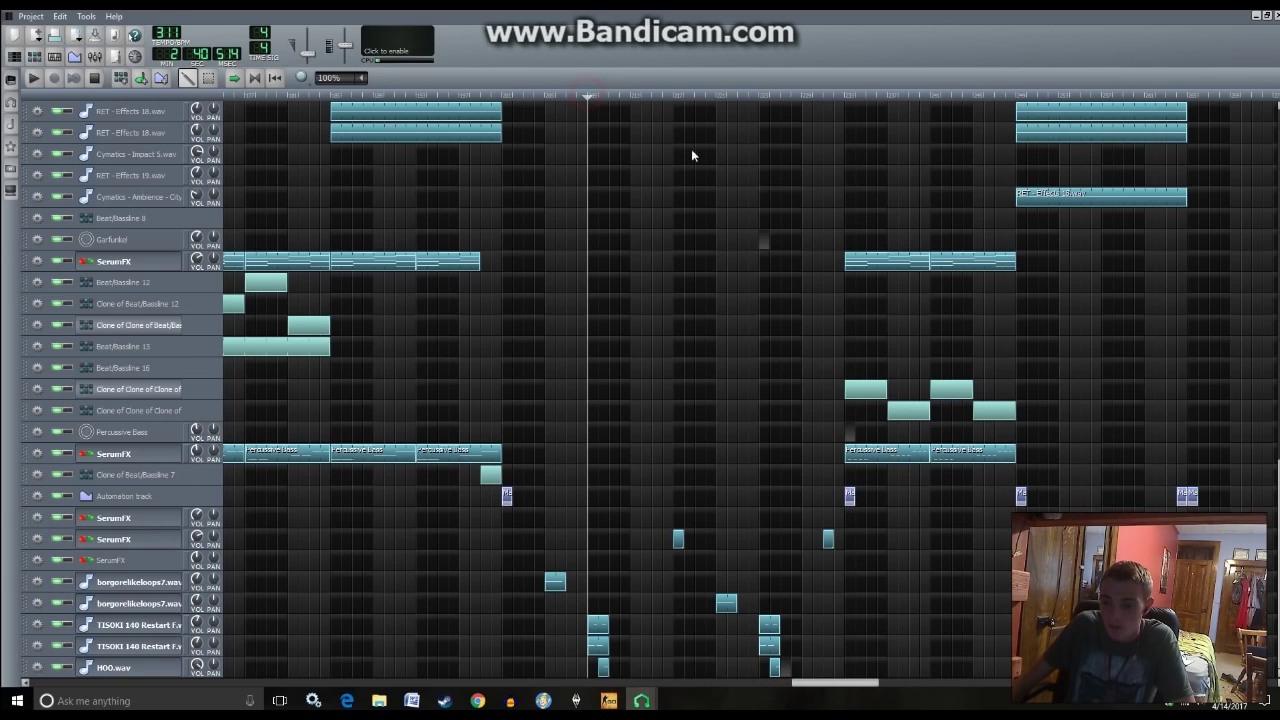
key("space")
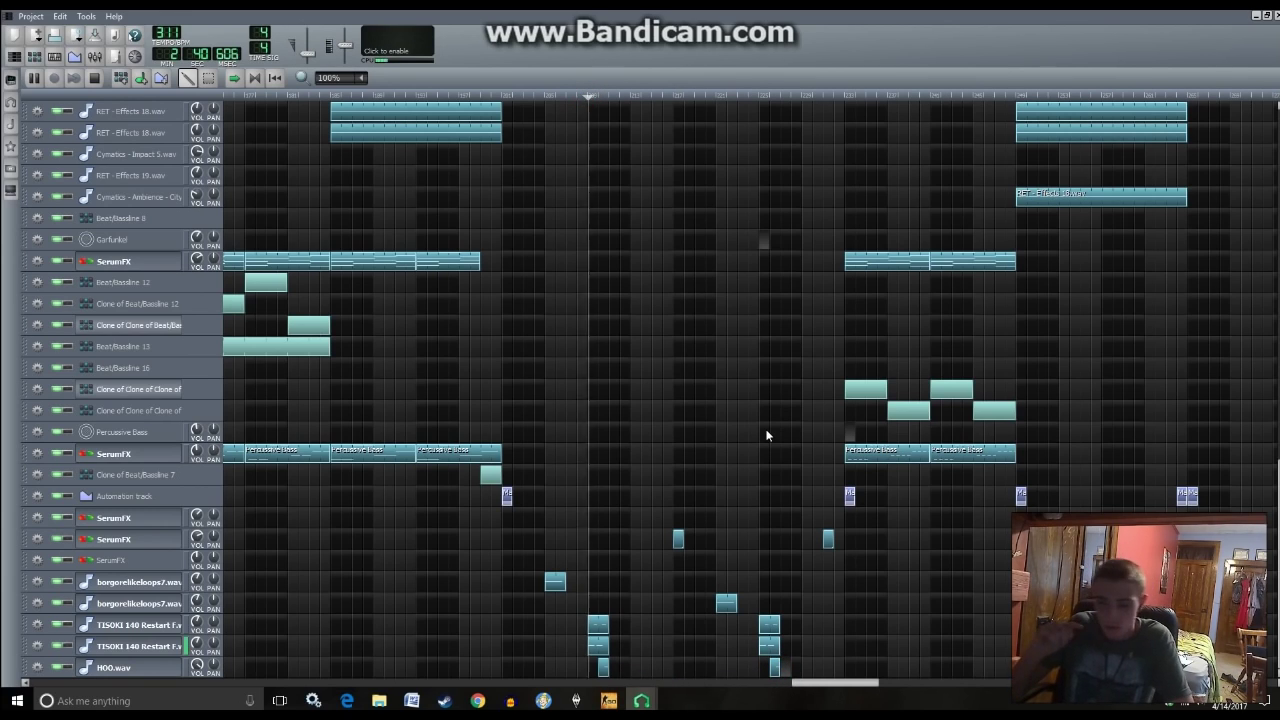
- Delete the copied HOO.wav clip and shorten the second note in the upper copied TISOKI 140 clip
left_click_drag(608, 680, 608, 660)
left_click(585, 96)
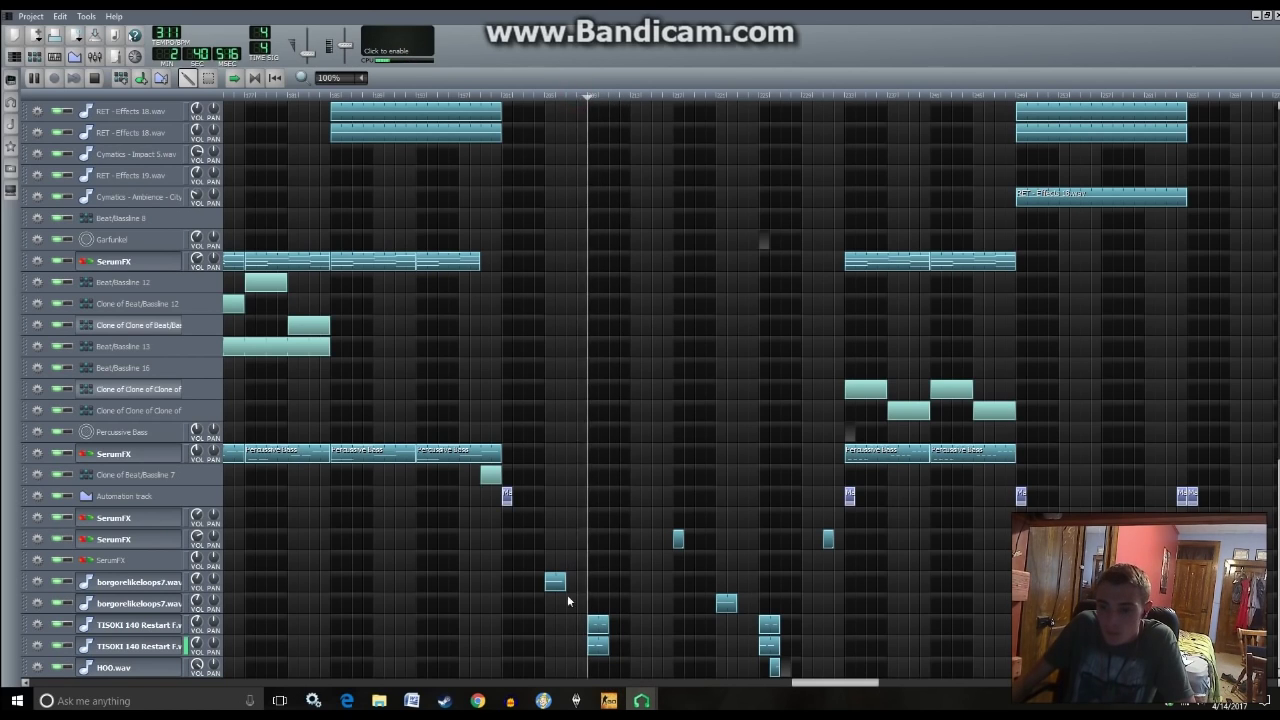
double_click(599, 625)
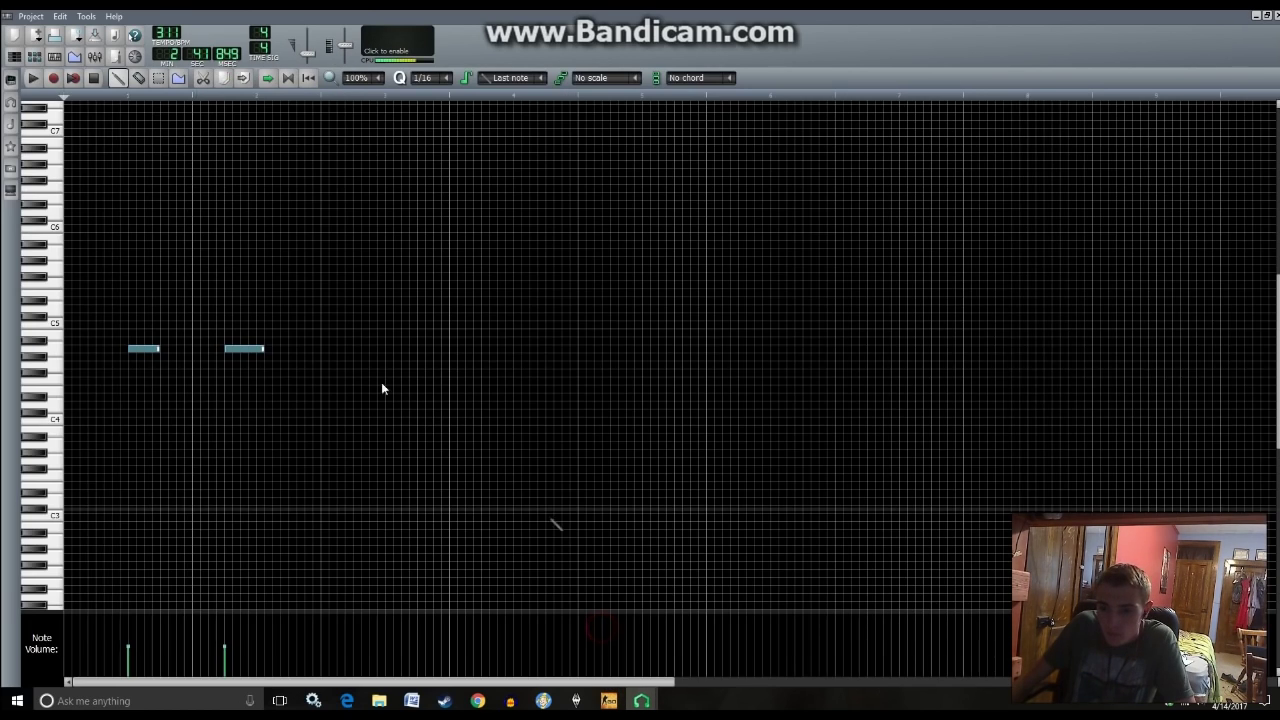
left_click(266, 352)
right_click(266, 352)
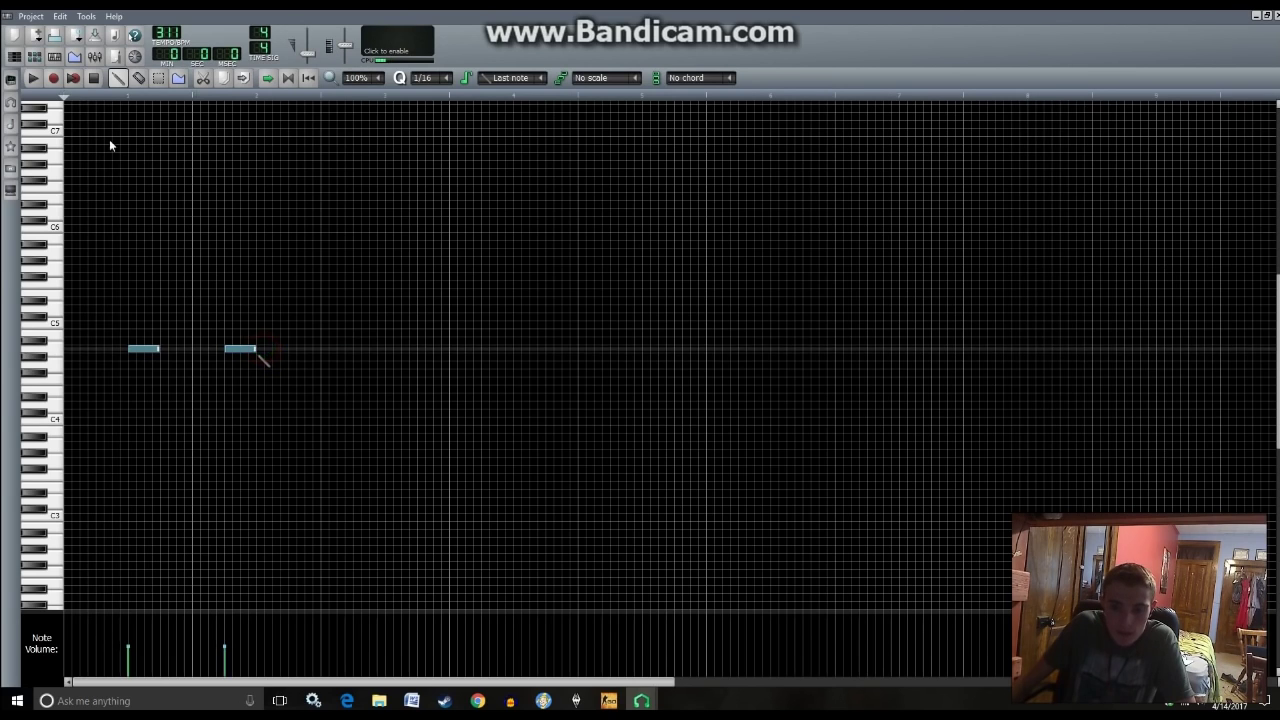
left_click(14, 56)
key("space")
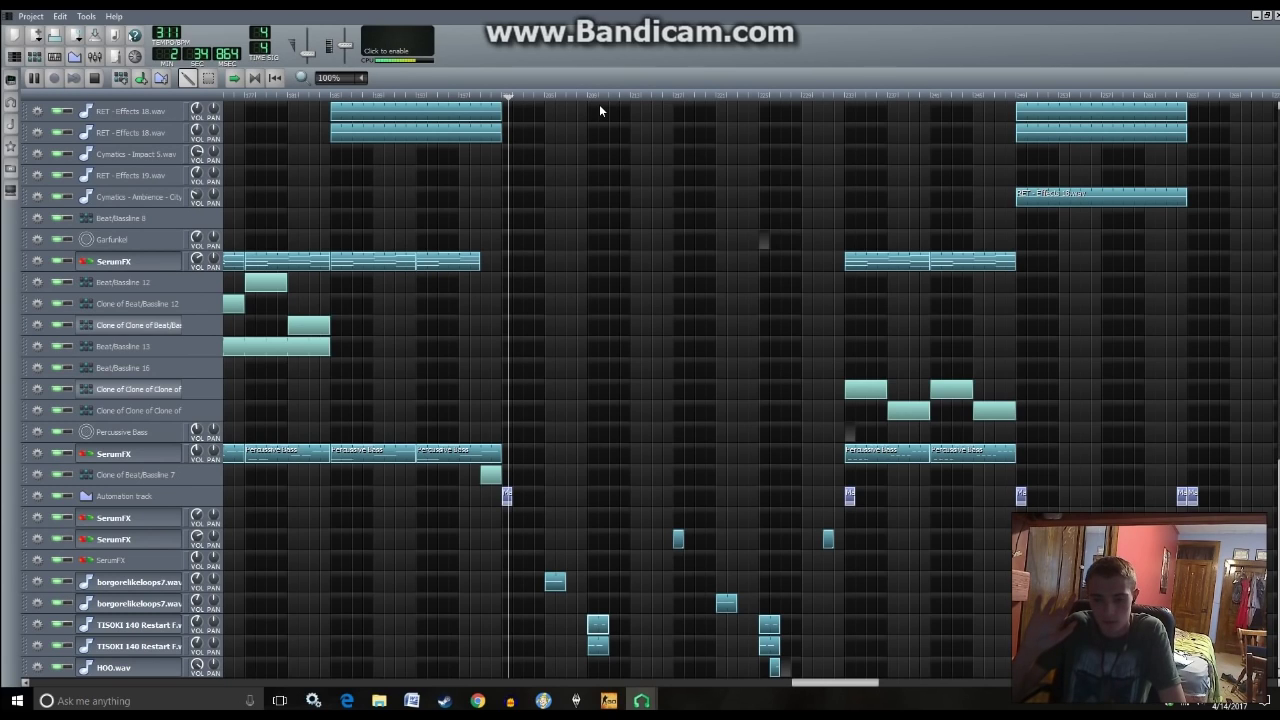
- Save the project and play the drop from just before its start
key("space")
key("ctrl+s")
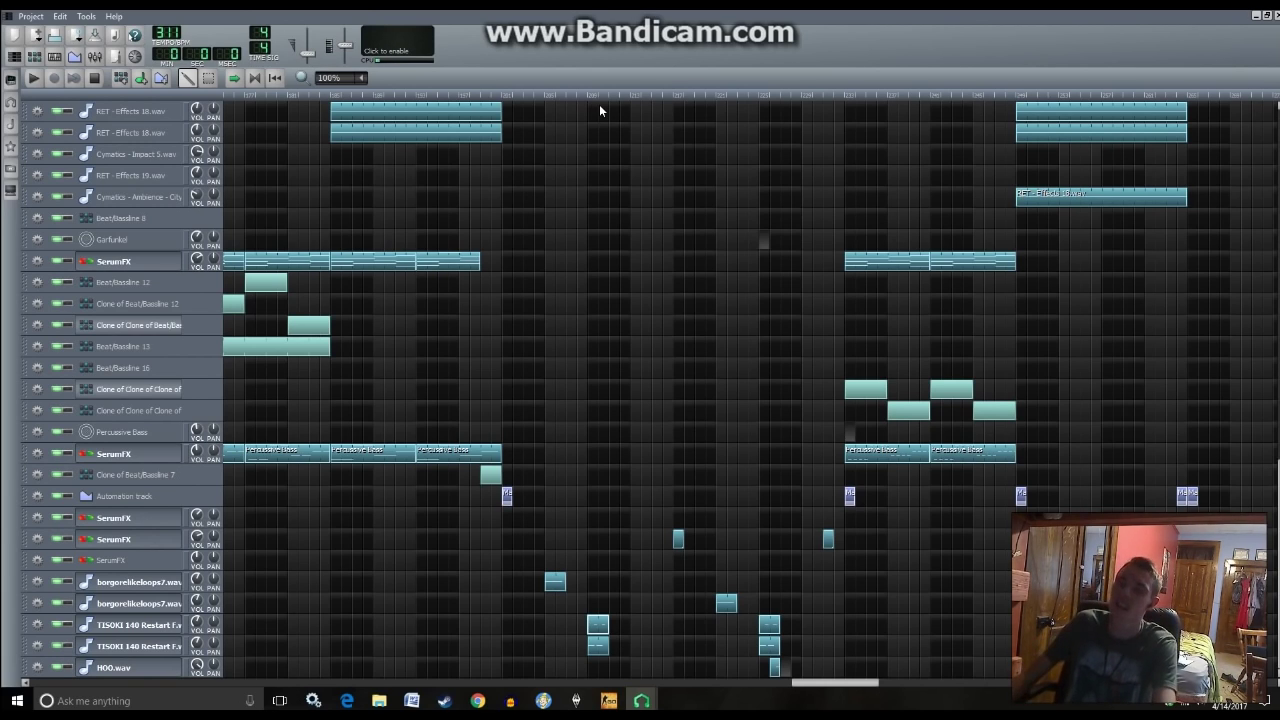
left_click_drag(509, 97, 489, 98)
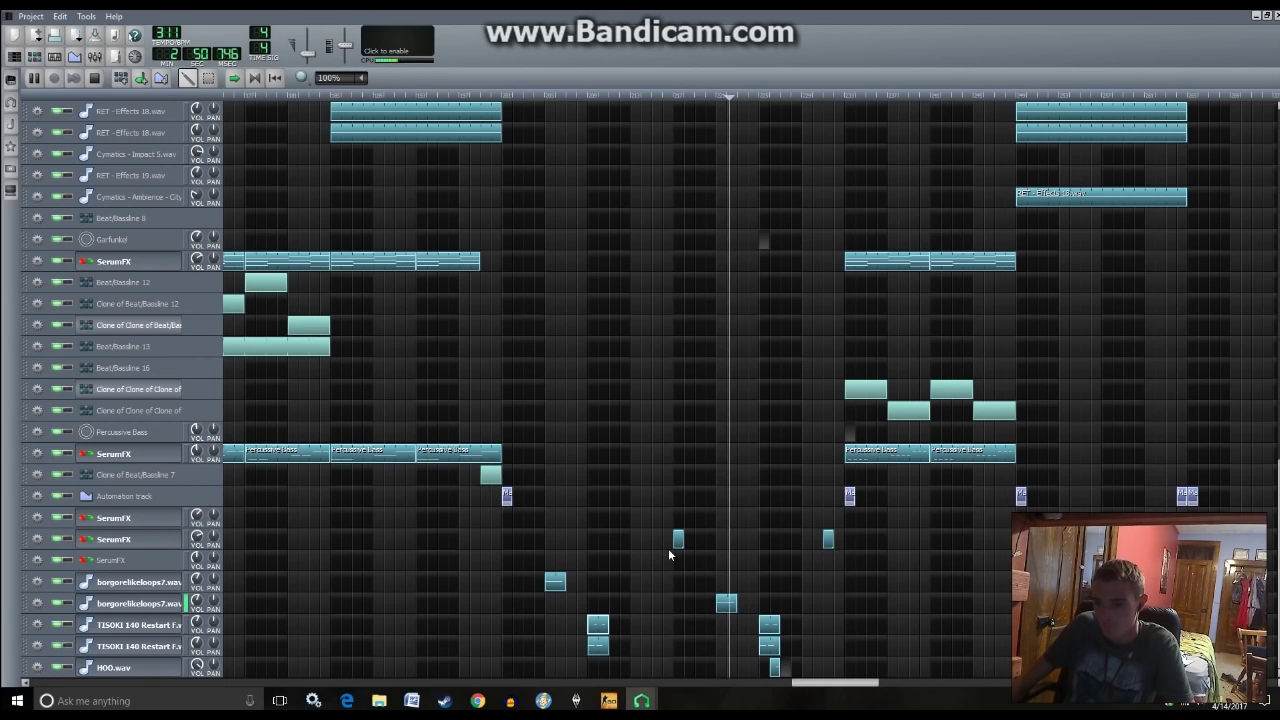
- Copy the second chord clip of the drop's top SerumFX track into its empty fourth slot, and check the copy's notes
left_click_drag(851, 686, 889, 688)
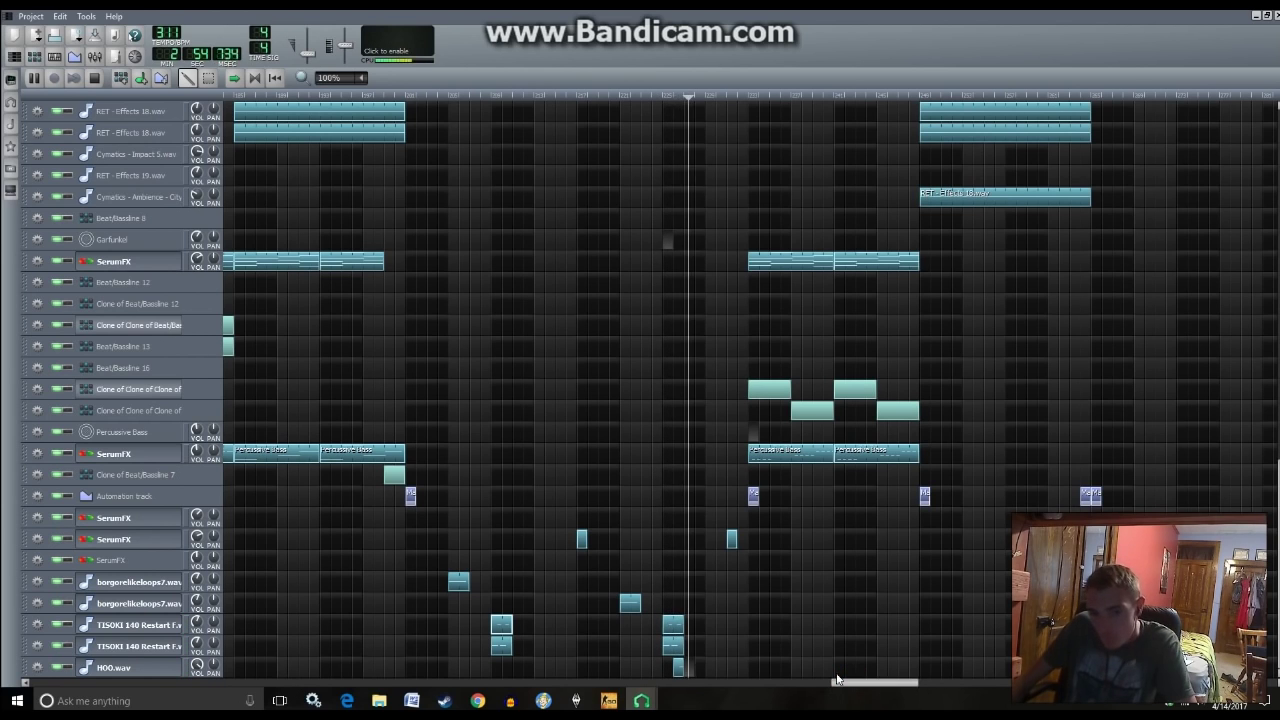
scroll(714, 525, "up", 10)
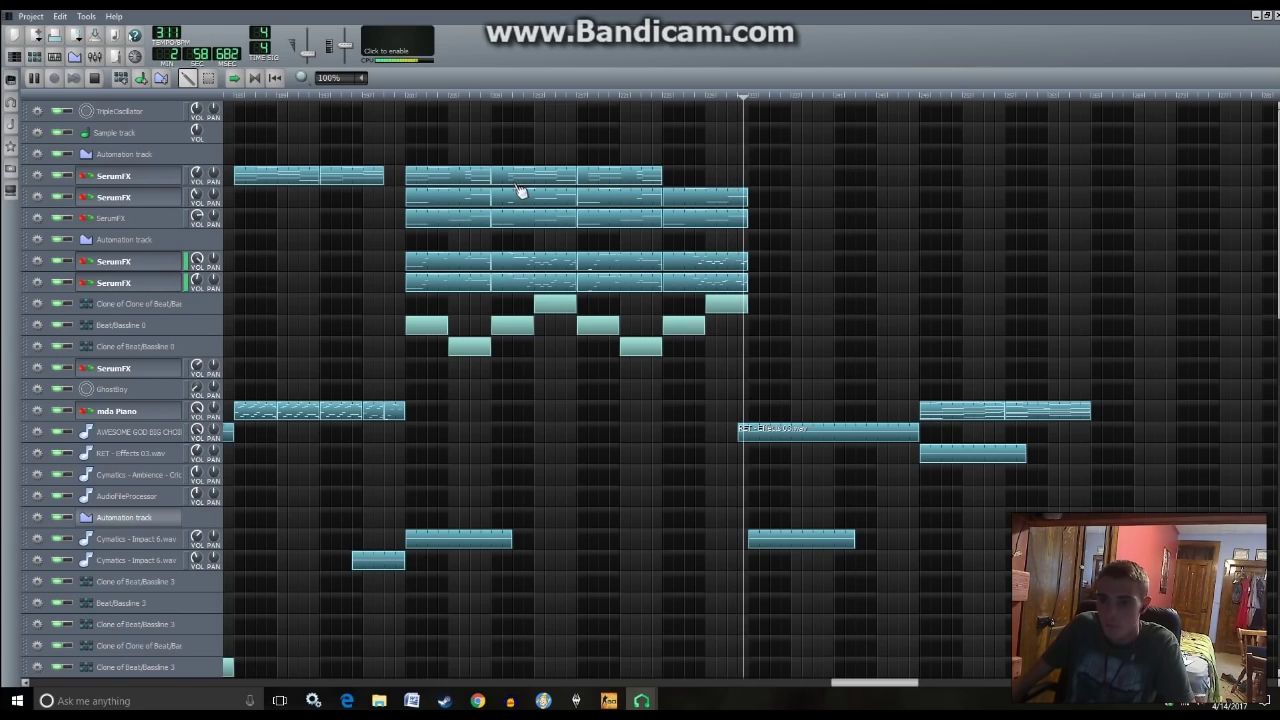
left_click_drag(520, 175, 690, 178)
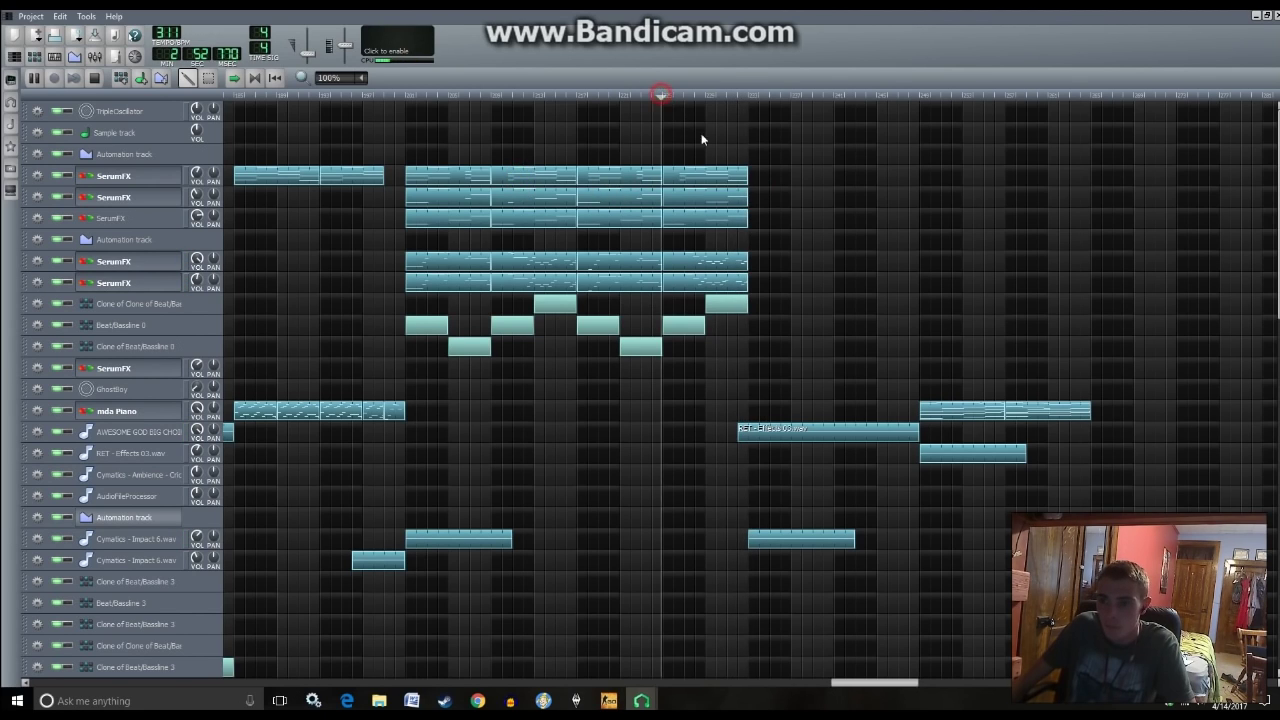
double_click(691, 185)
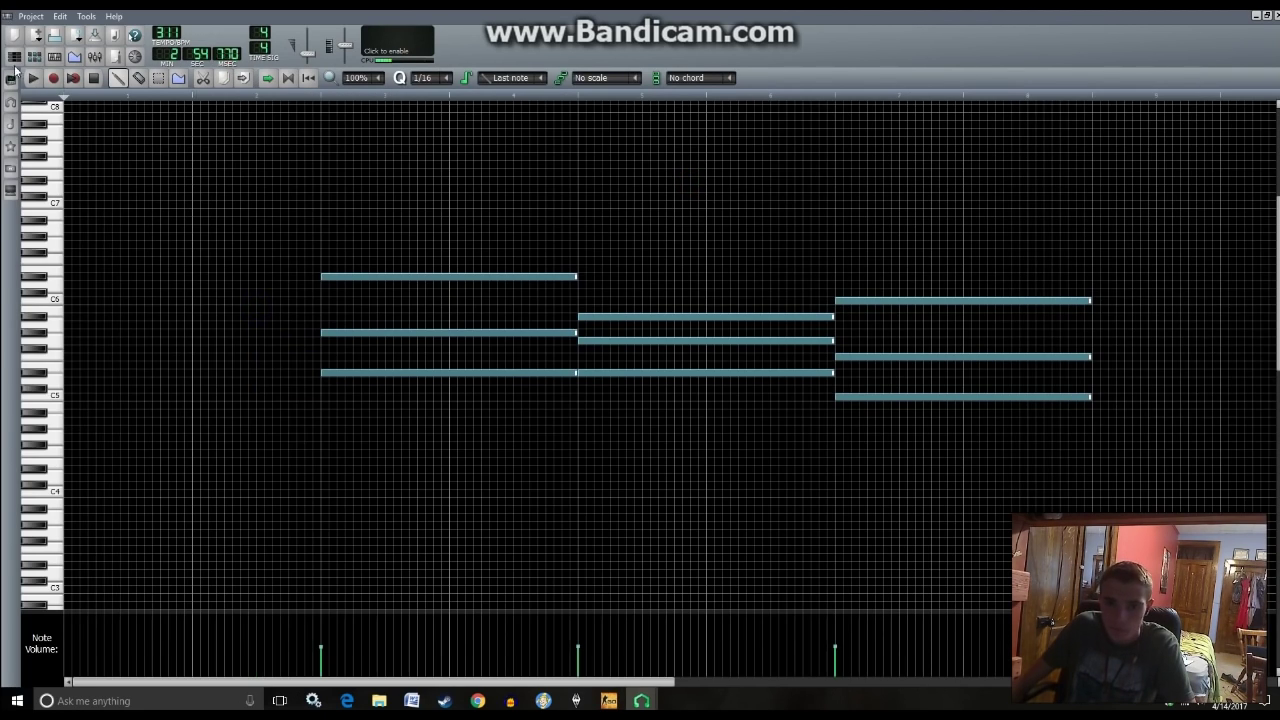
left_click(14, 57)
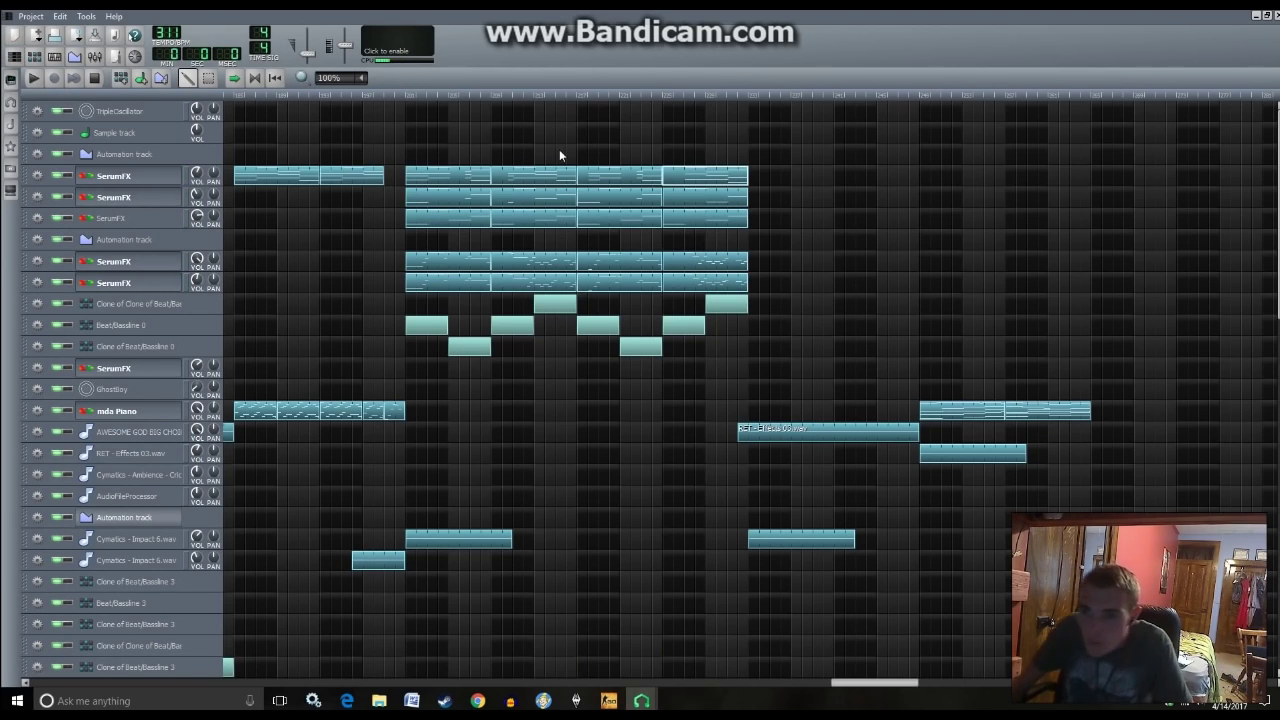
- Play back the second half of the drop repeatedly and look through the tracks sounding there
left_click(615, 94)
key("space")
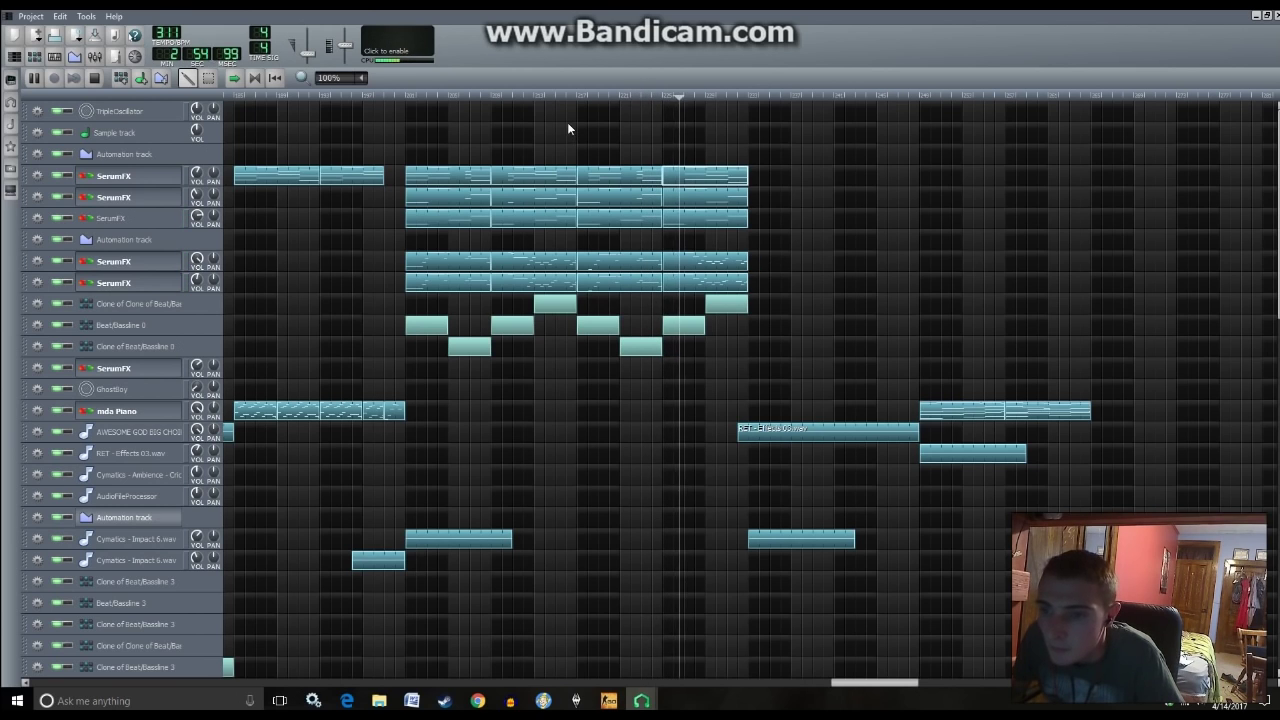
left_click(559, 94)
key("space")
scroll(770, 205, "down", 3)
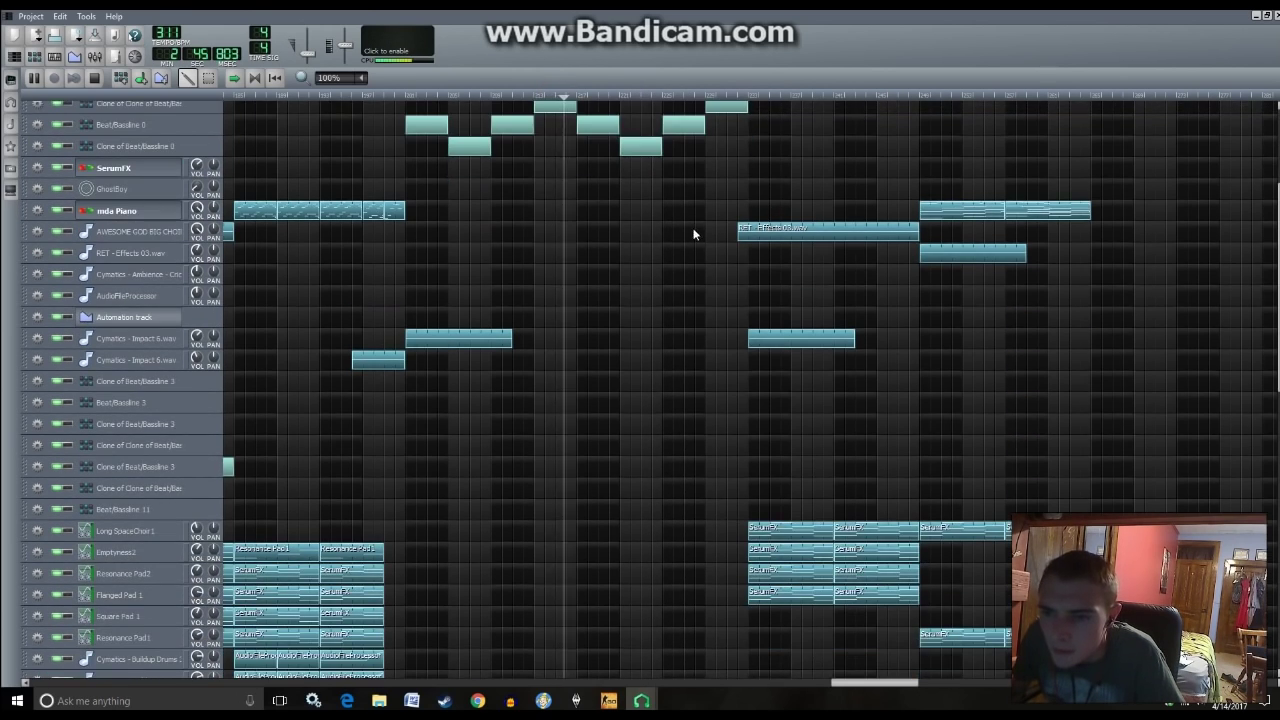
scroll(680, 232, "up", 3)
key("space")
key("space")
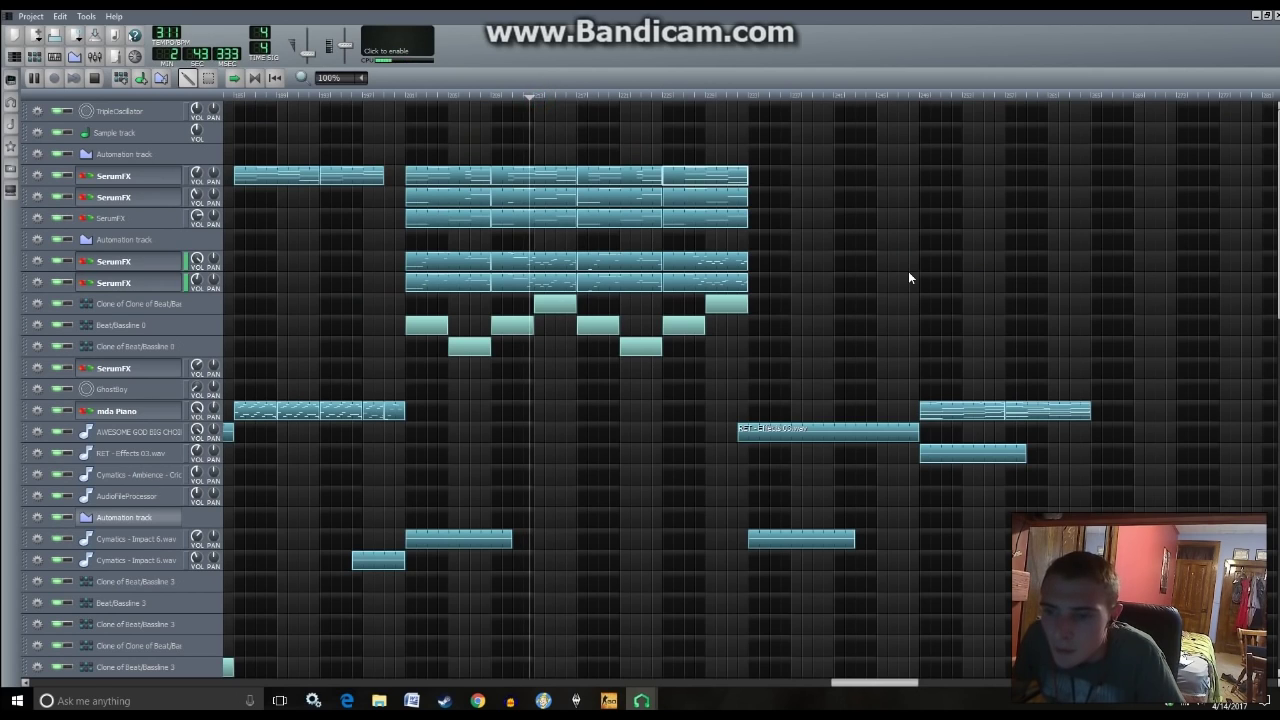
scroll(860, 300, "down", 7)
scroll(749, 317, "down", 1)
scroll(746, 319, "up", 7)
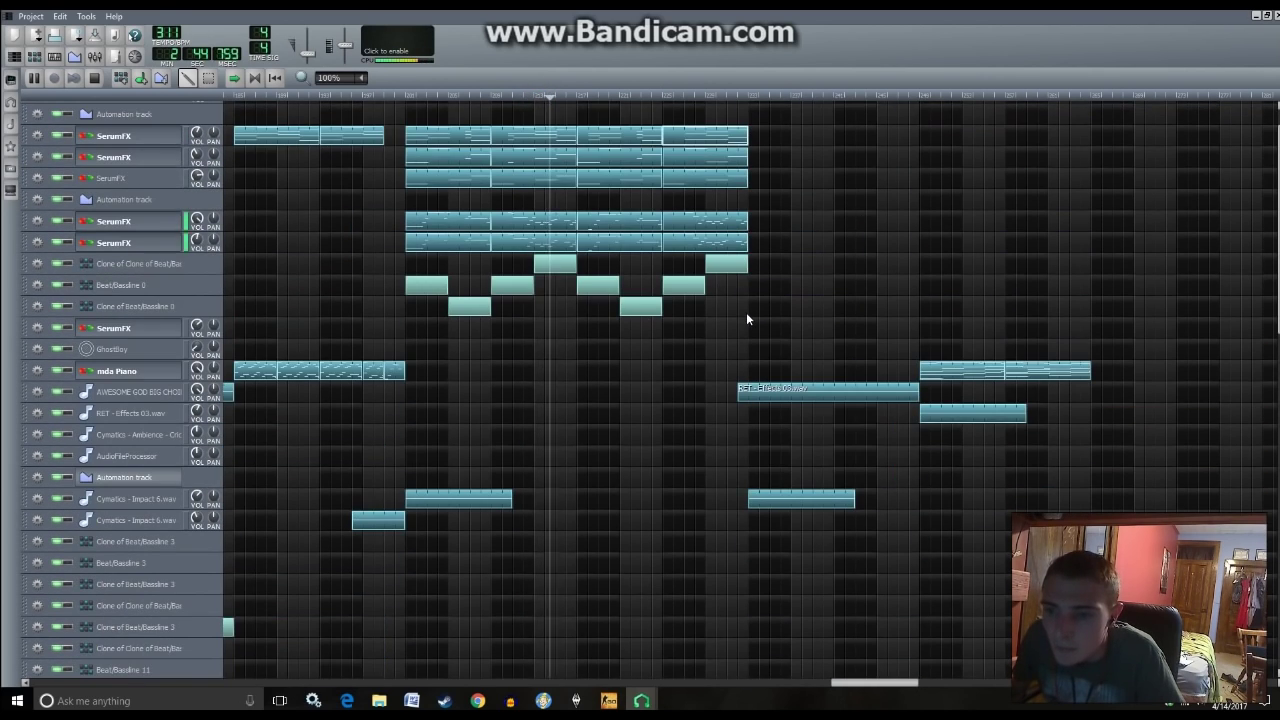
- Fill the gap before the closing phrase of the upper lead SerumFX melody with a sustained C6 note, and play the section
double_click(575, 226)
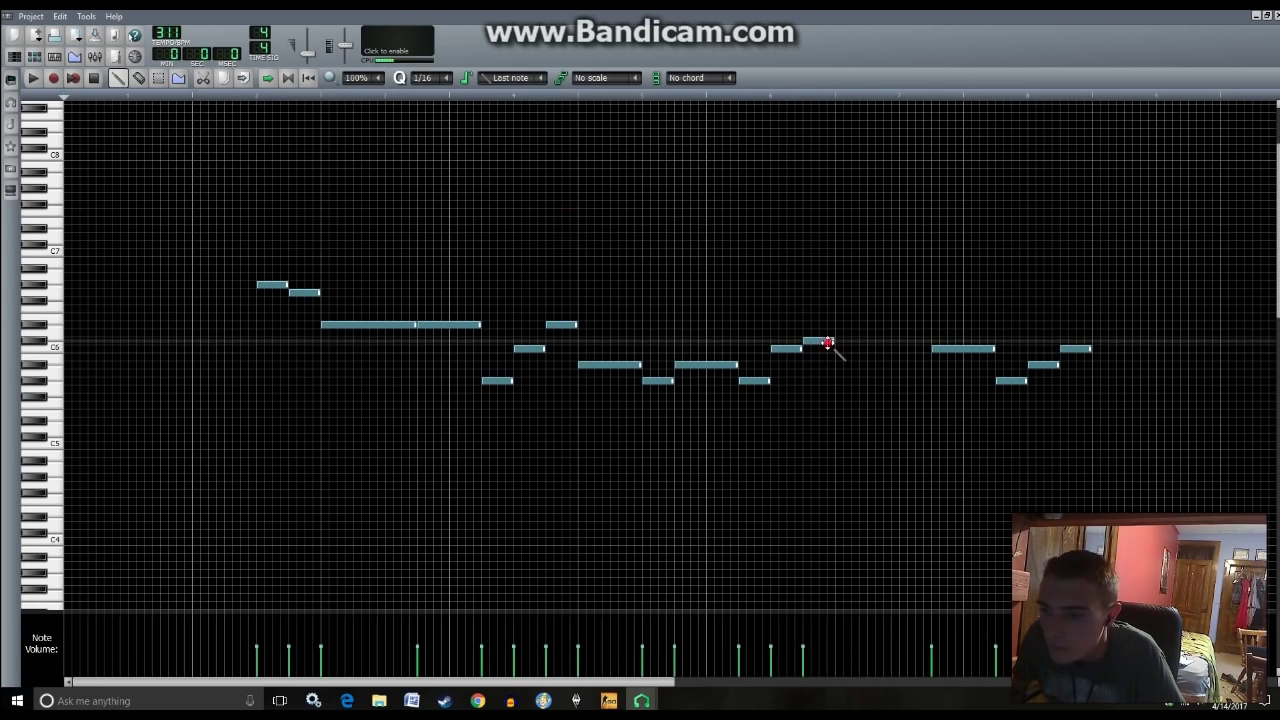
left_click_drag(866, 349, 933, 356)
left_click(12, 58)
double_click(620, 245)
left_click(15, 58)
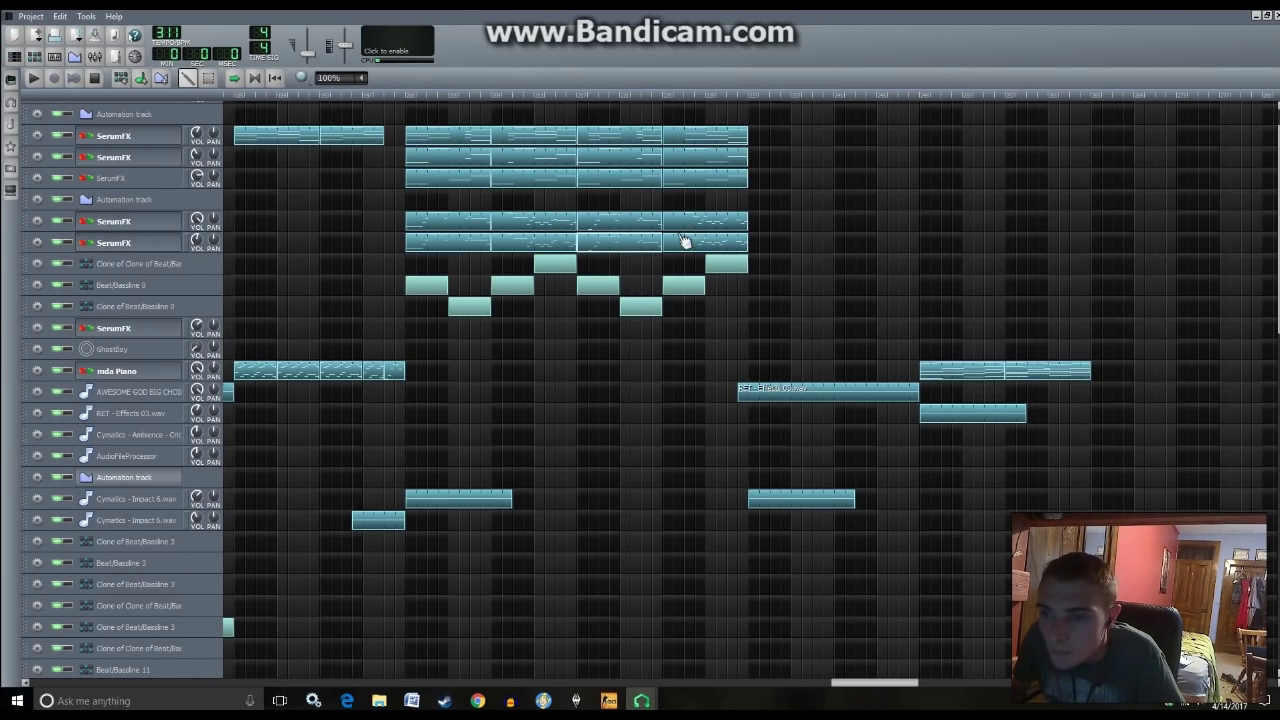
key("space")
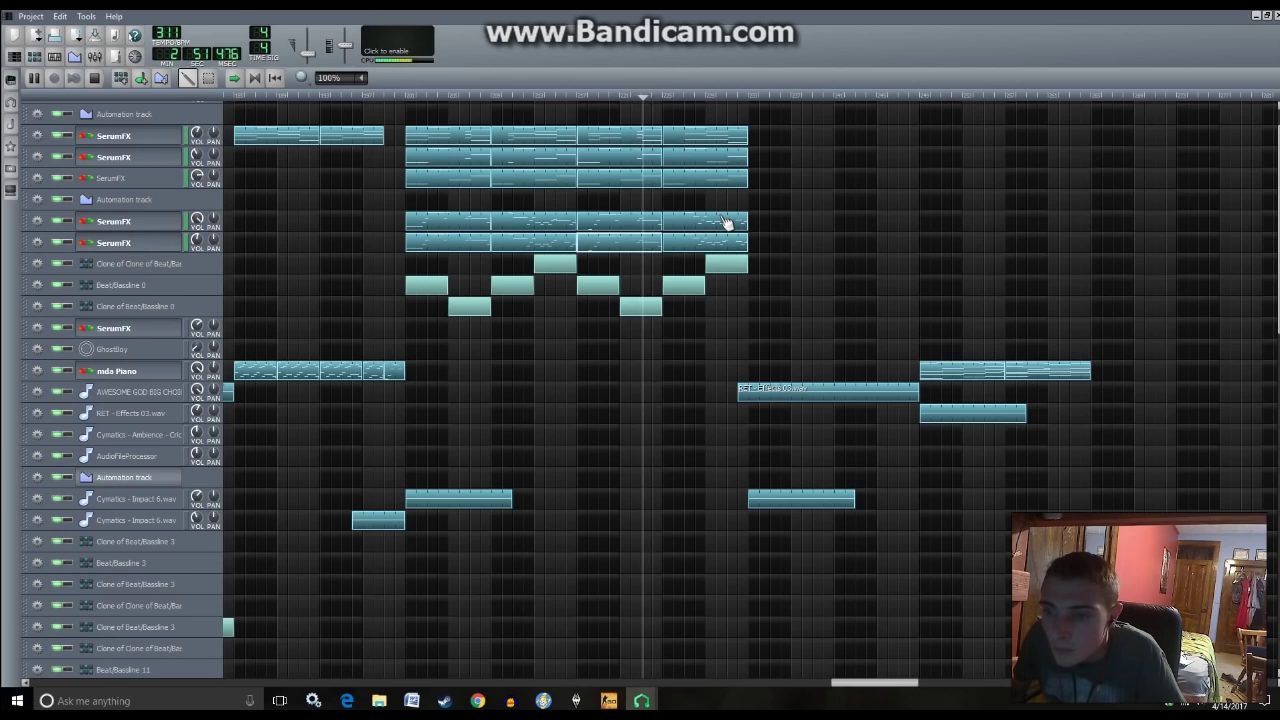
left_click(616, 94)
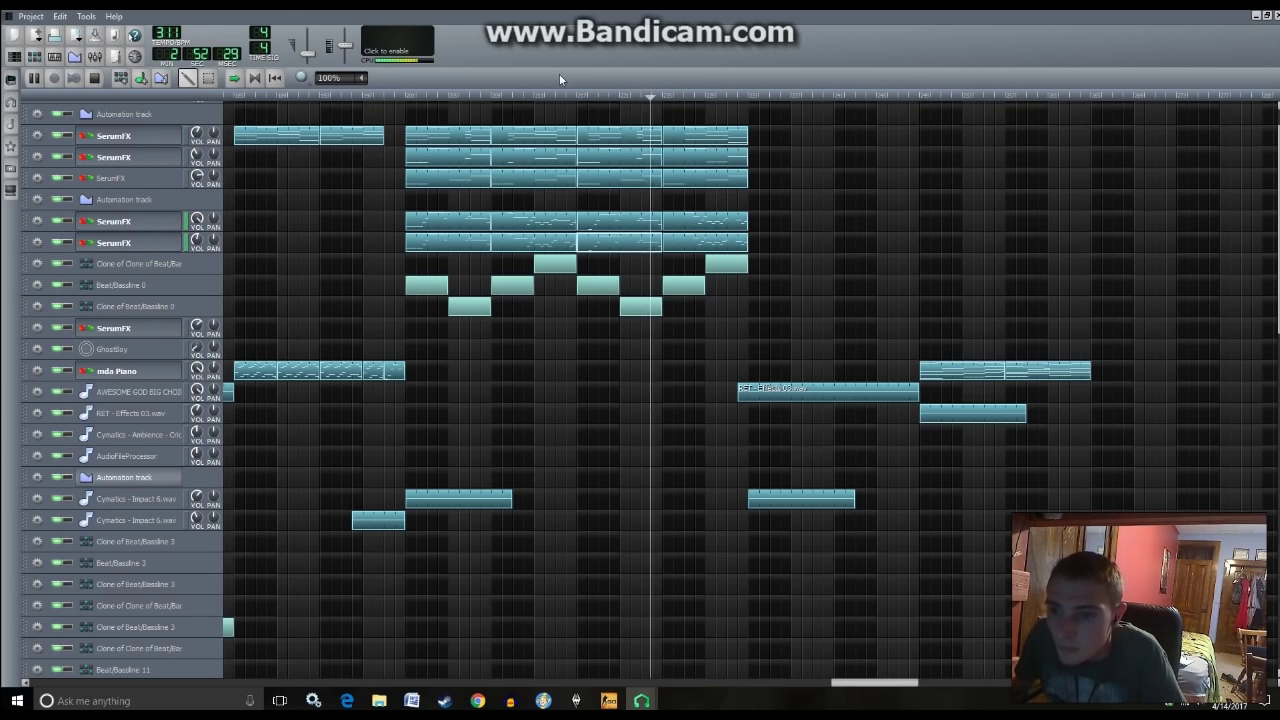
- Edit the gap at C6 in the lower lead SerumFX track's second melody clip, and play the drop from its start
double_click(558, 242)
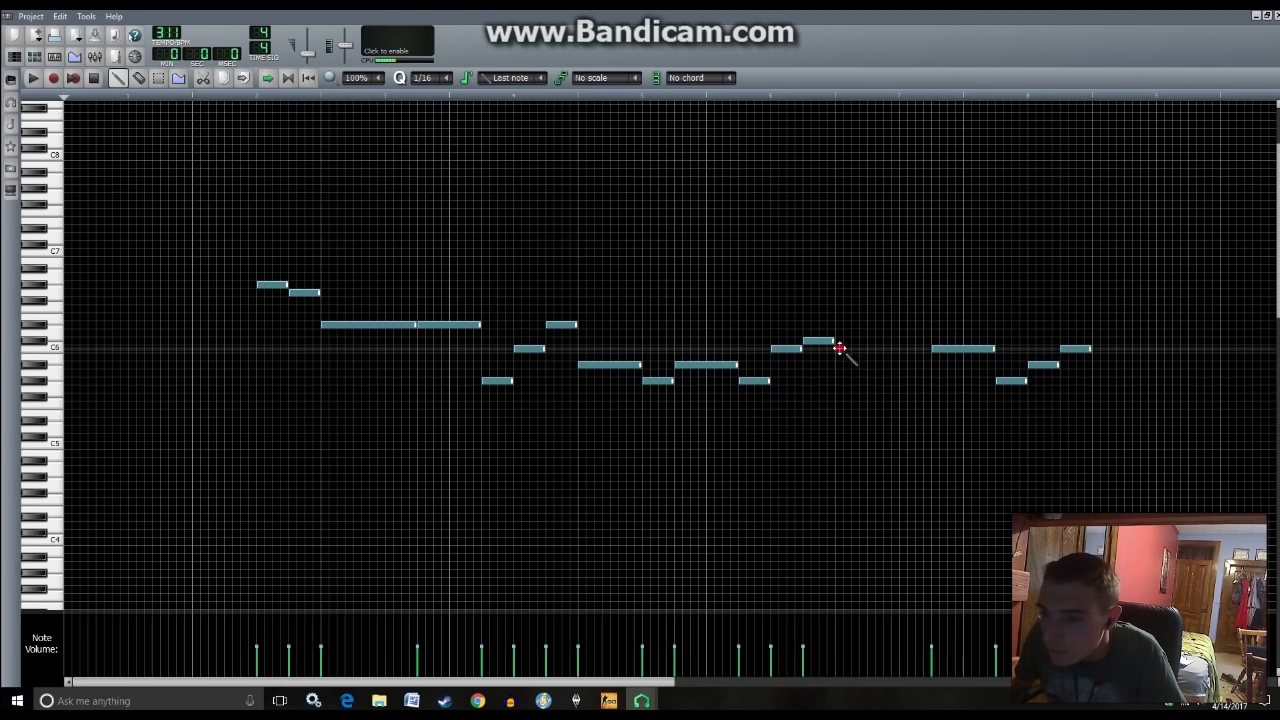
left_click(14, 56)
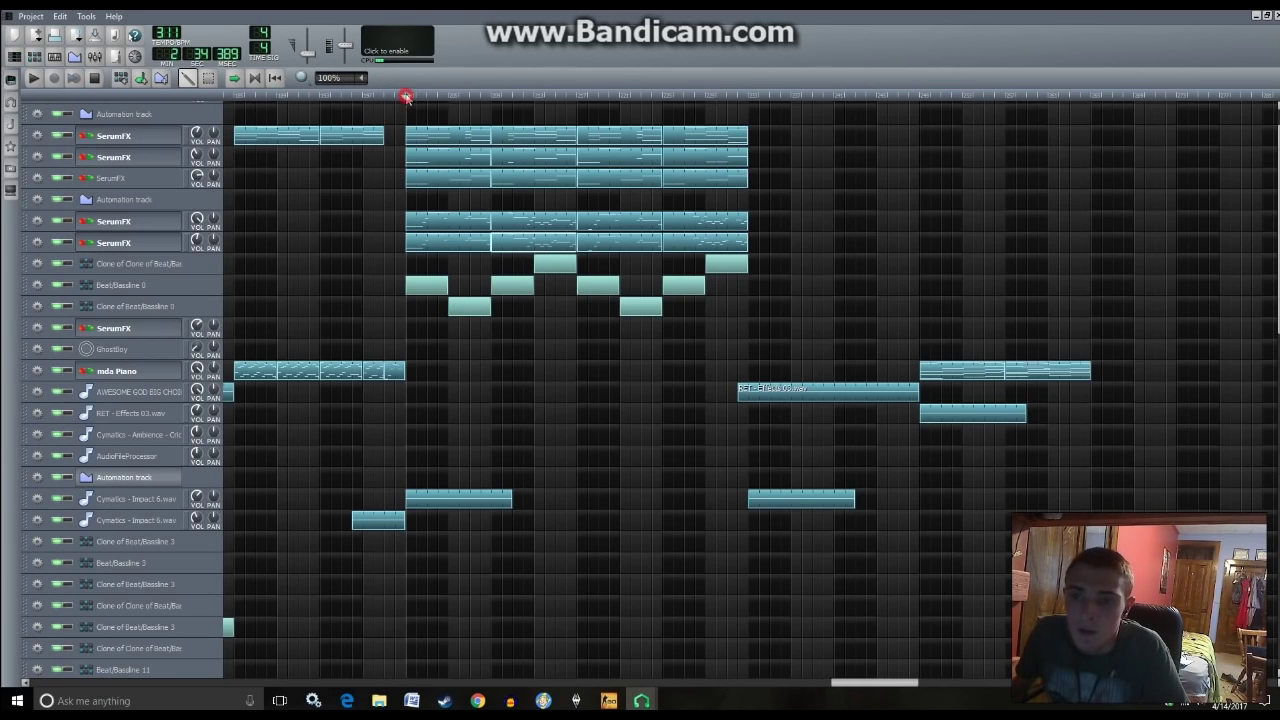
left_click(403, 94)
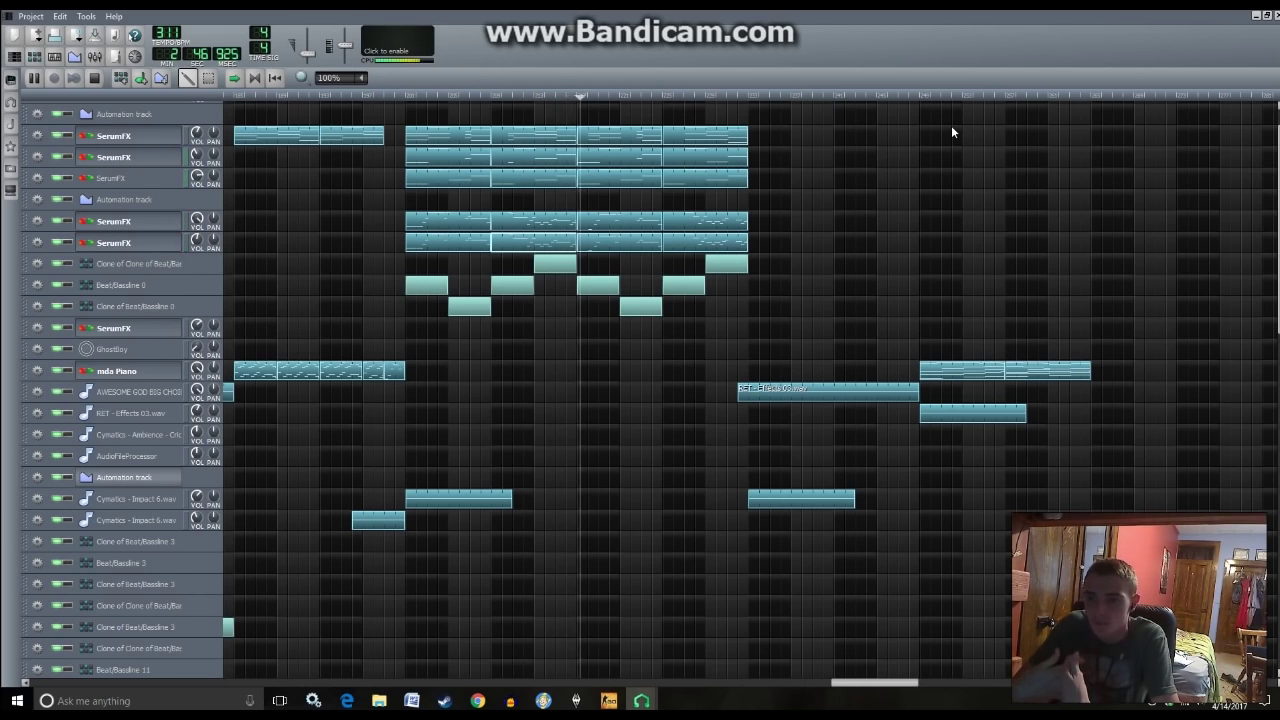
- Adjust the second note of the short SerumFX fill clip at the drop's midpoint, and play on from the drop
scroll(666, 418, "down", 10)
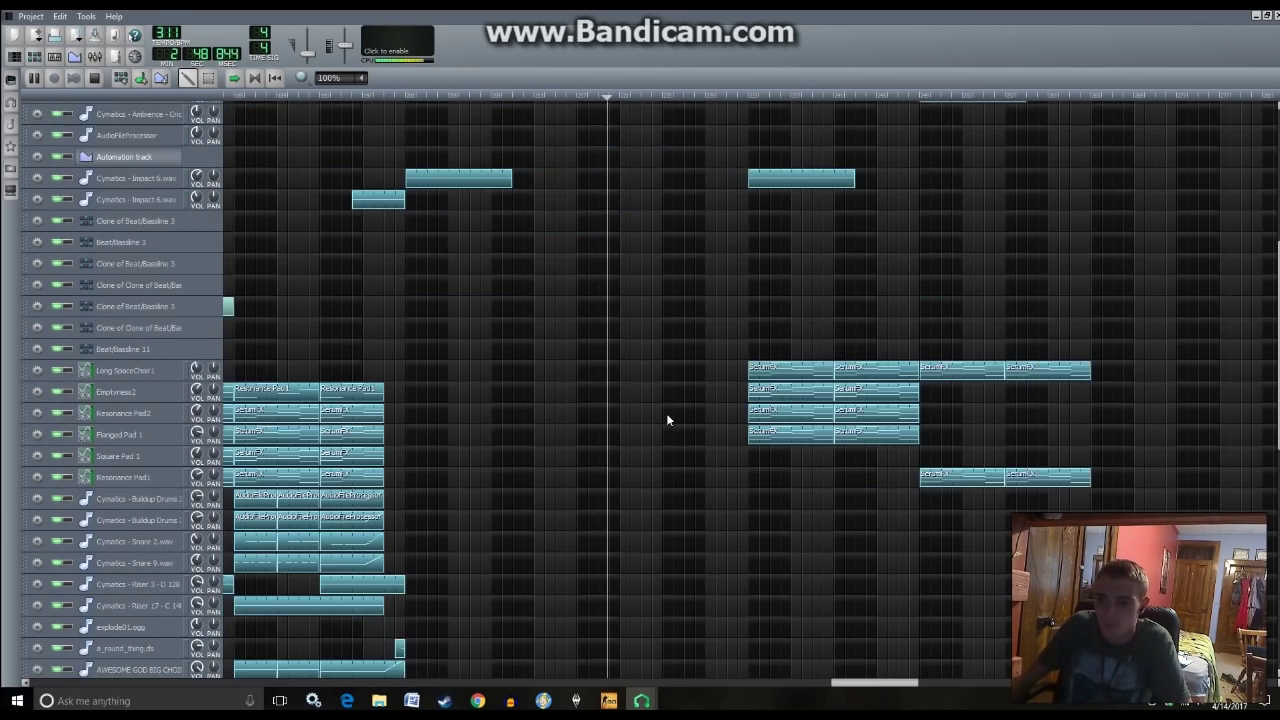
scroll(666, 420, "down", 5)
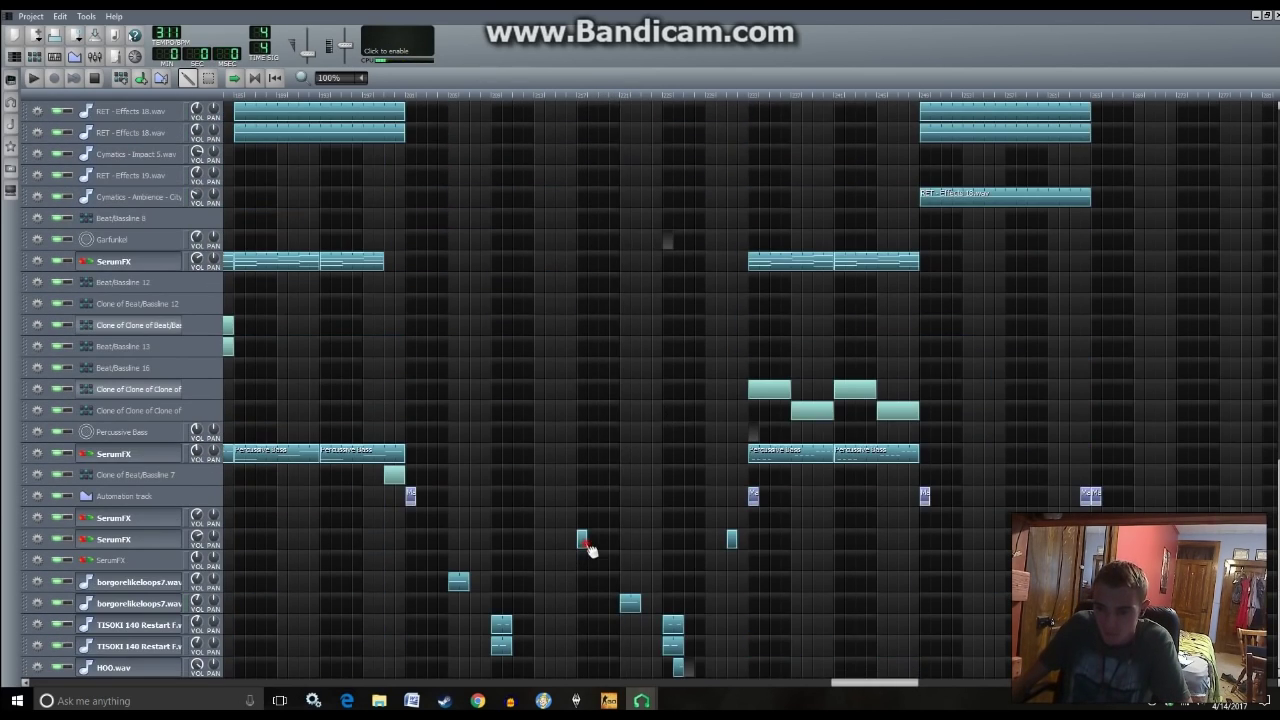
double_click(582, 538)
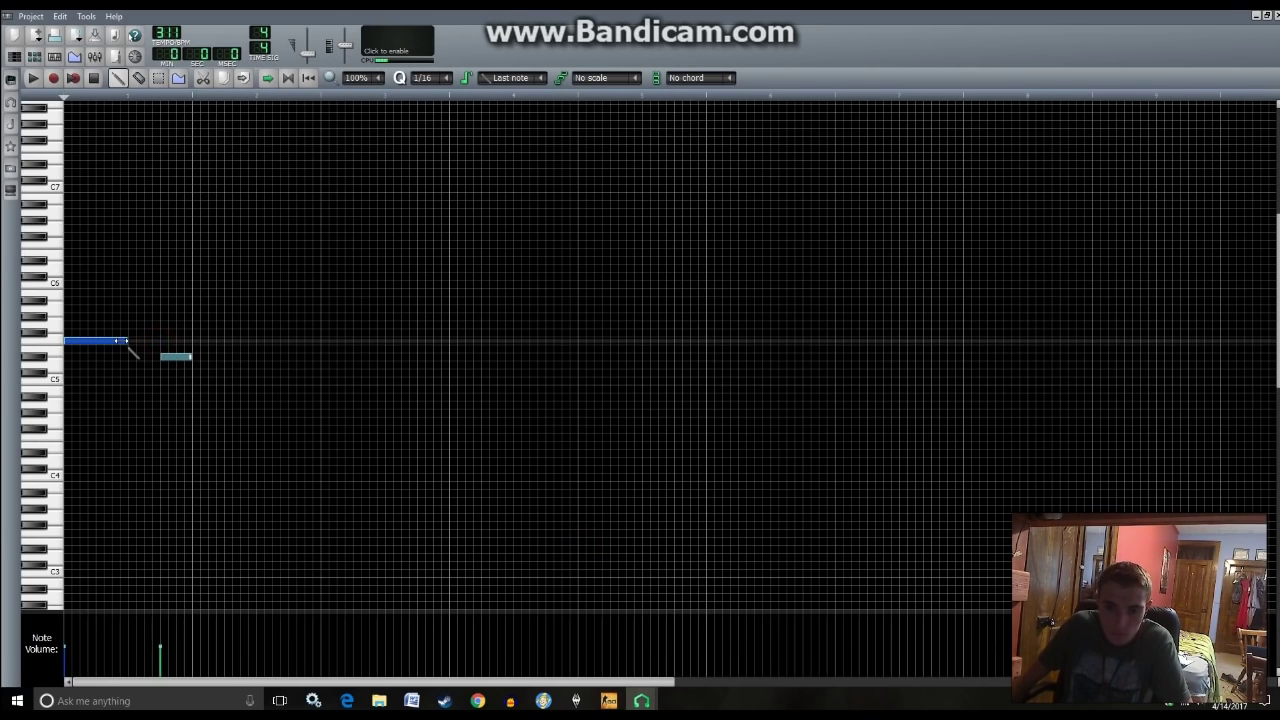
mouse_move(180, 362)
left_mouse_down()
mouse_move(143, 357)
mouse_move(200, 360)
left_mouse_up()
left_click(14, 57)
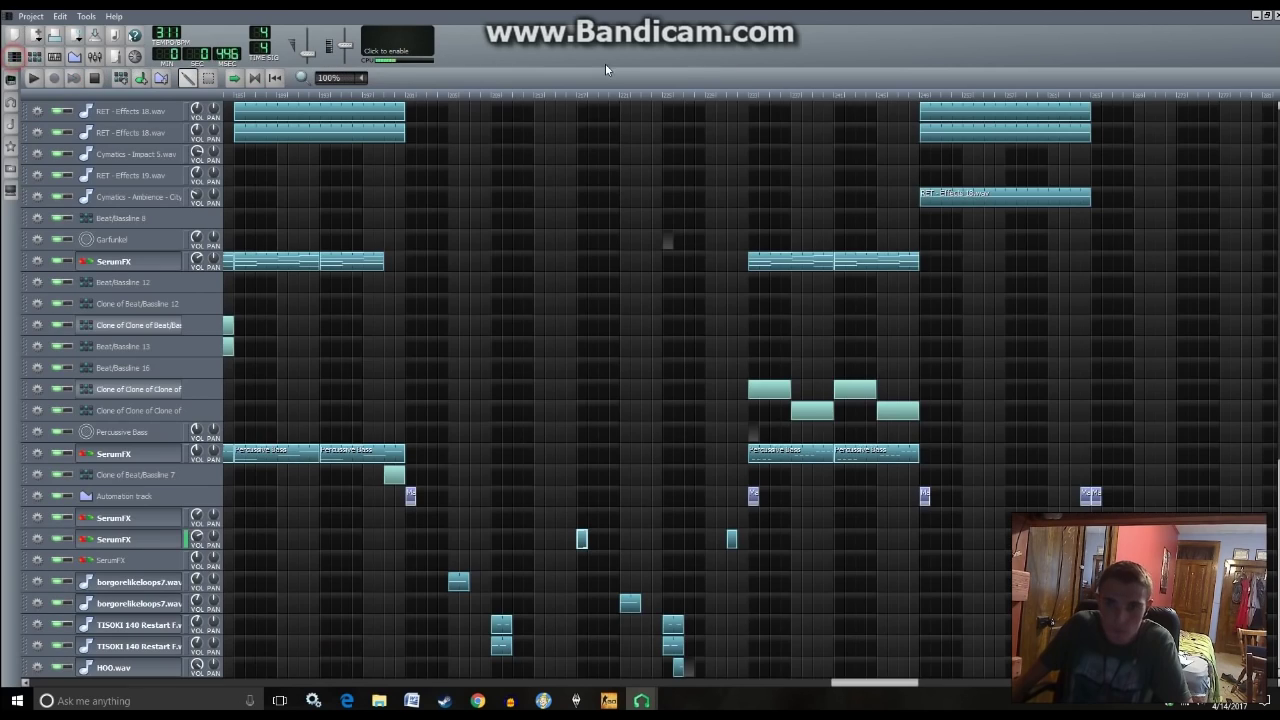
key("space")
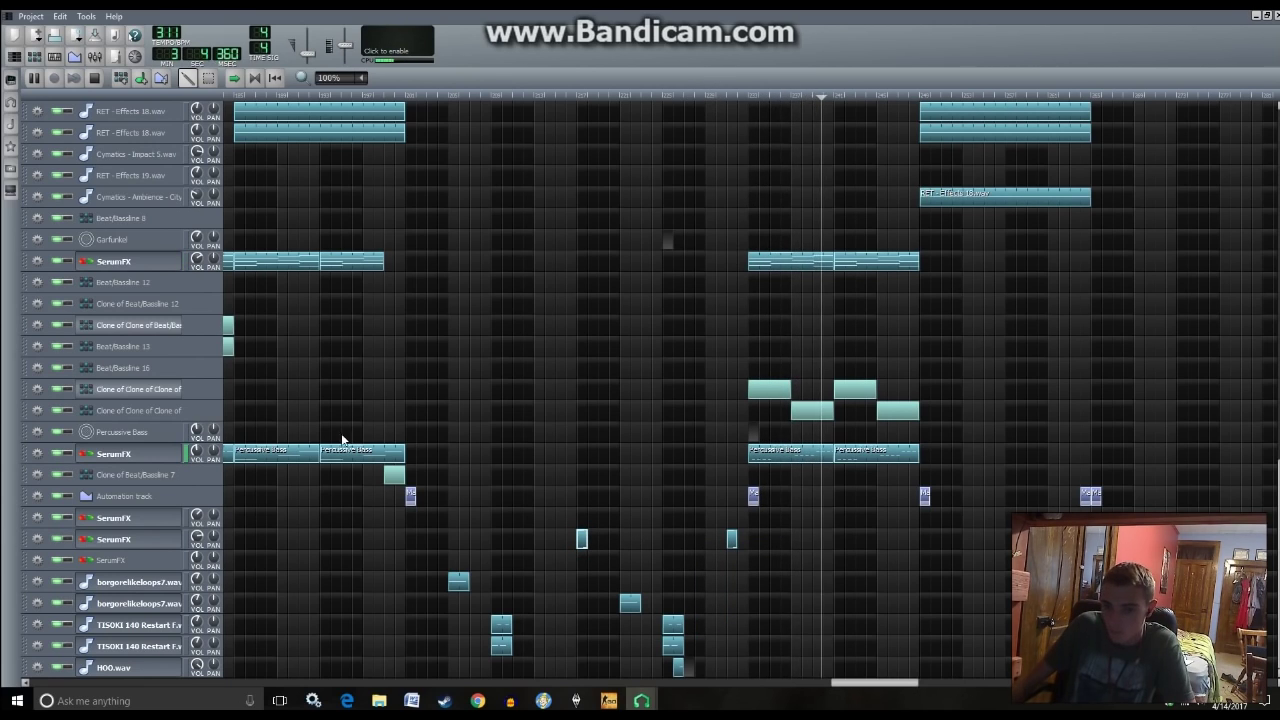
- Adjust the volume of the SerumFX track holding the Percussive Bass clips, and play the section before the build-up to judge it
left_click_drag(196, 452, 196, 448)
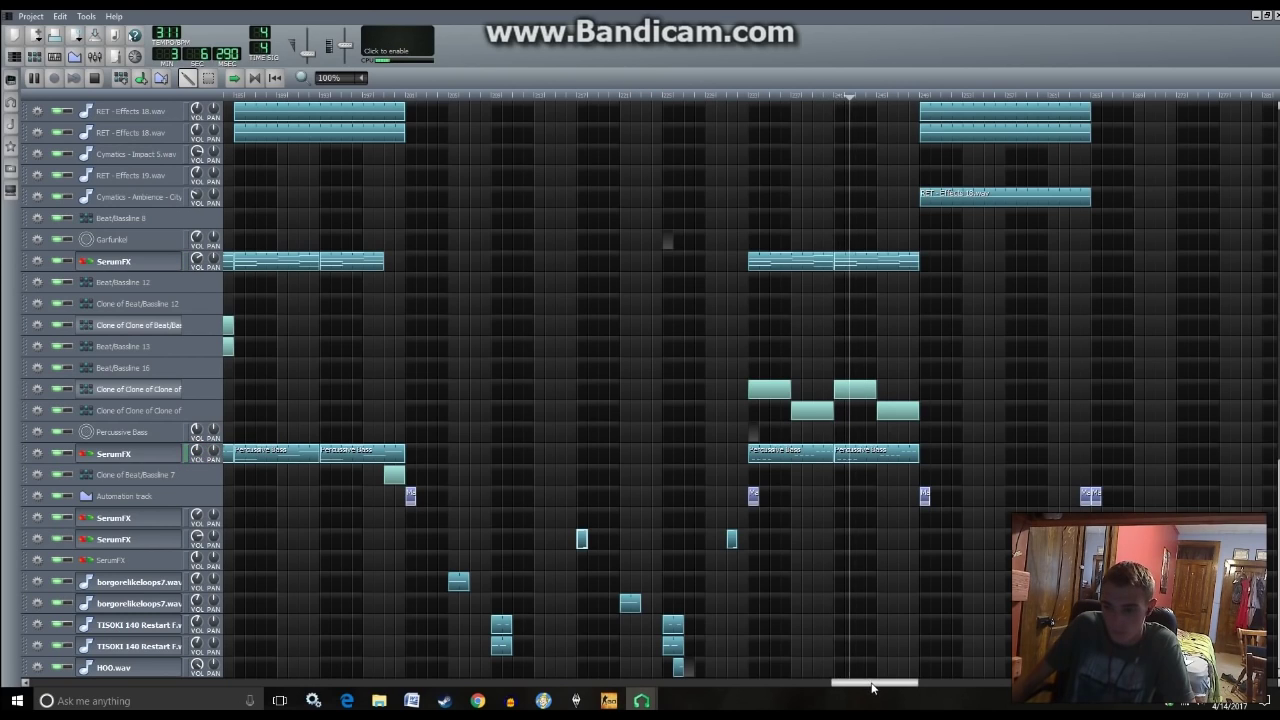
key("space")
left_click_drag(868, 683, 664, 653)
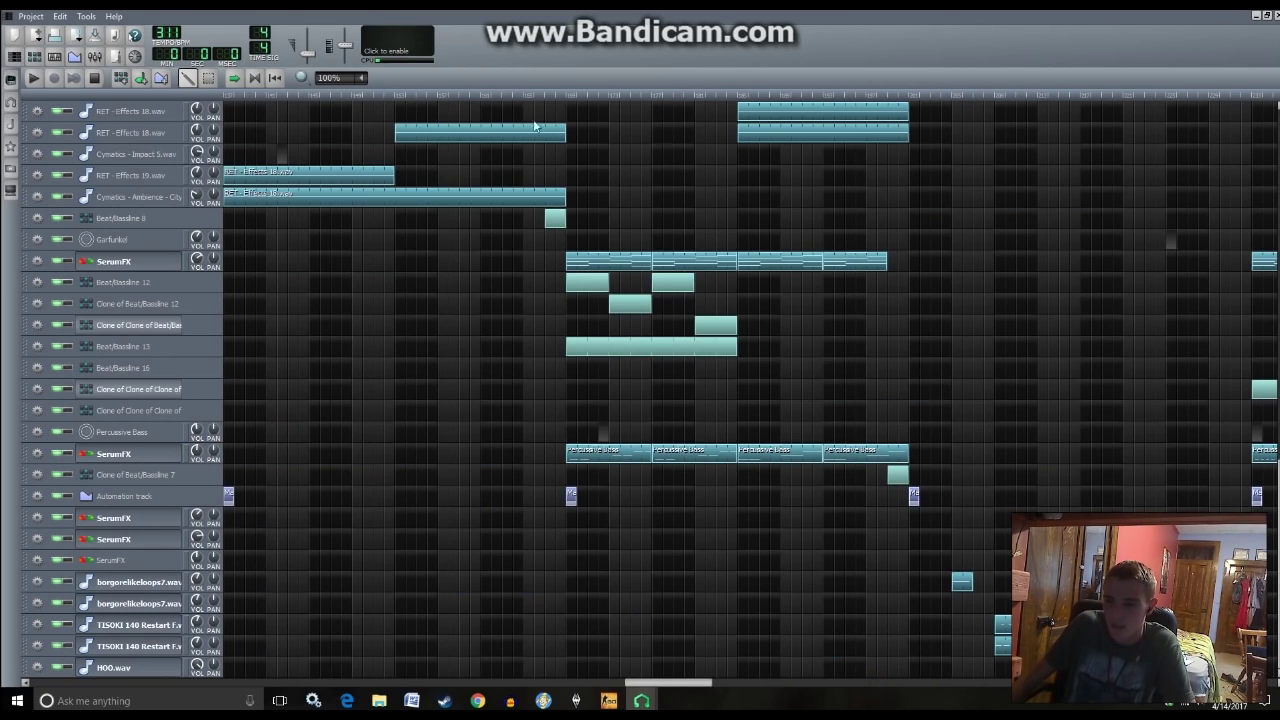
key("space")
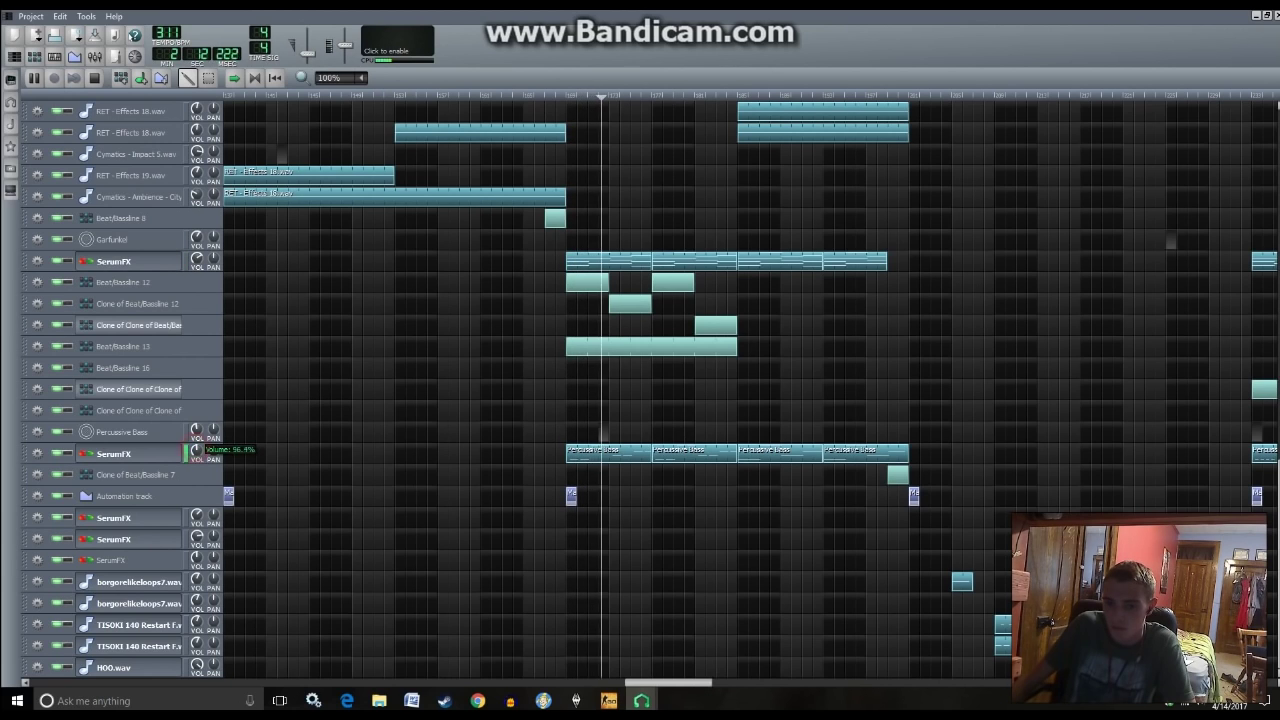
- Examine the Beat/Bassline 12 and Clone of Beat/Bassline 3 drum patterns used in the section before the build-up
scroll(489, 325, "up", 5)
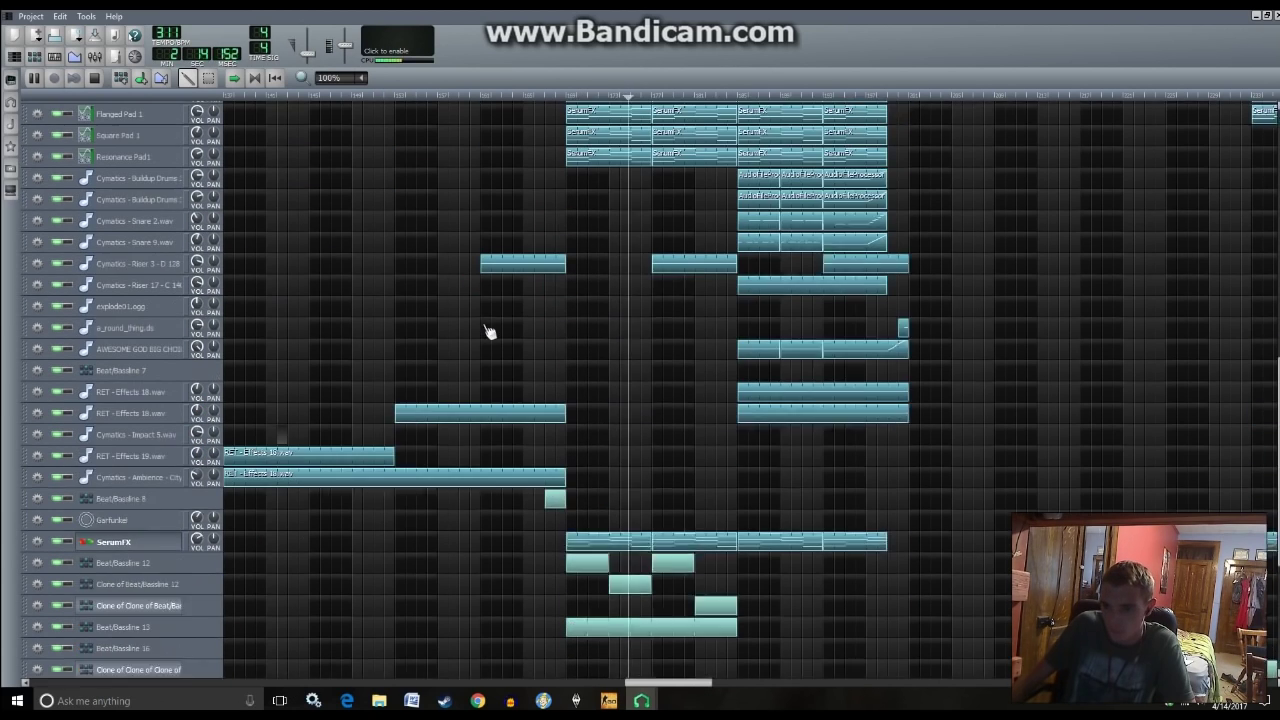
left_click(586, 604)
left_click(586, 604)
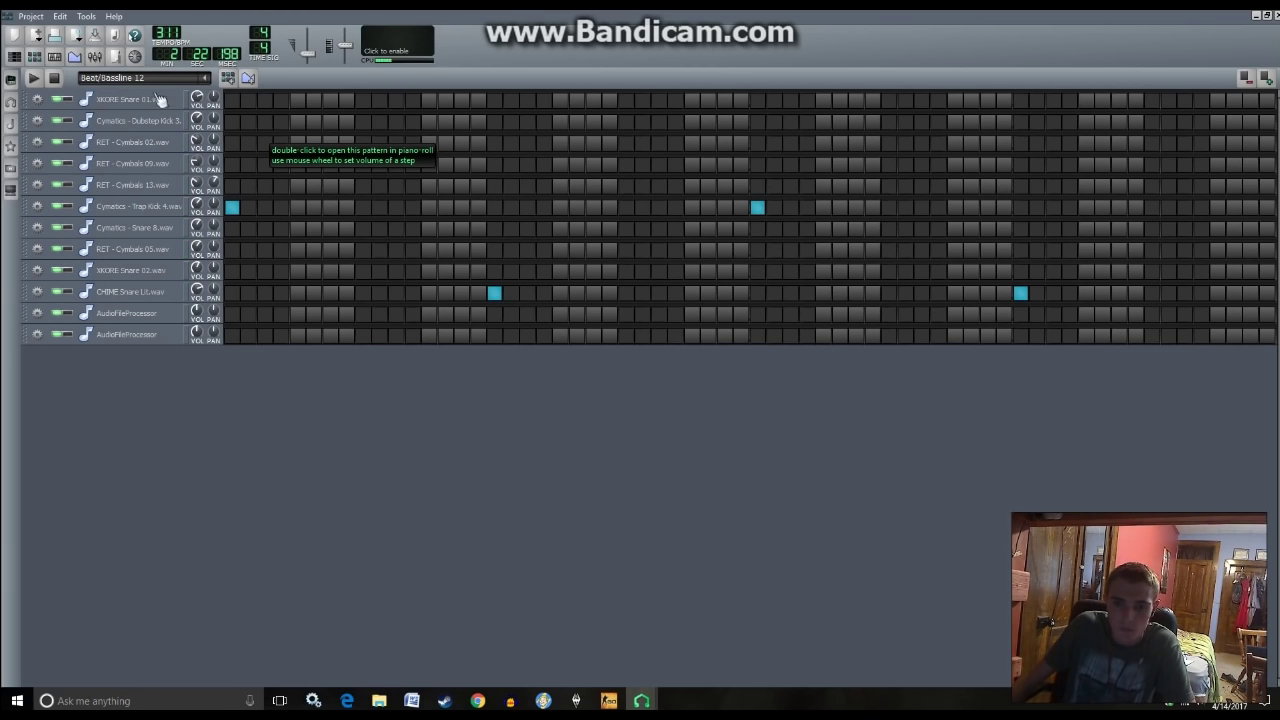
key("F5")
scroll(686, 309, "up", 6)
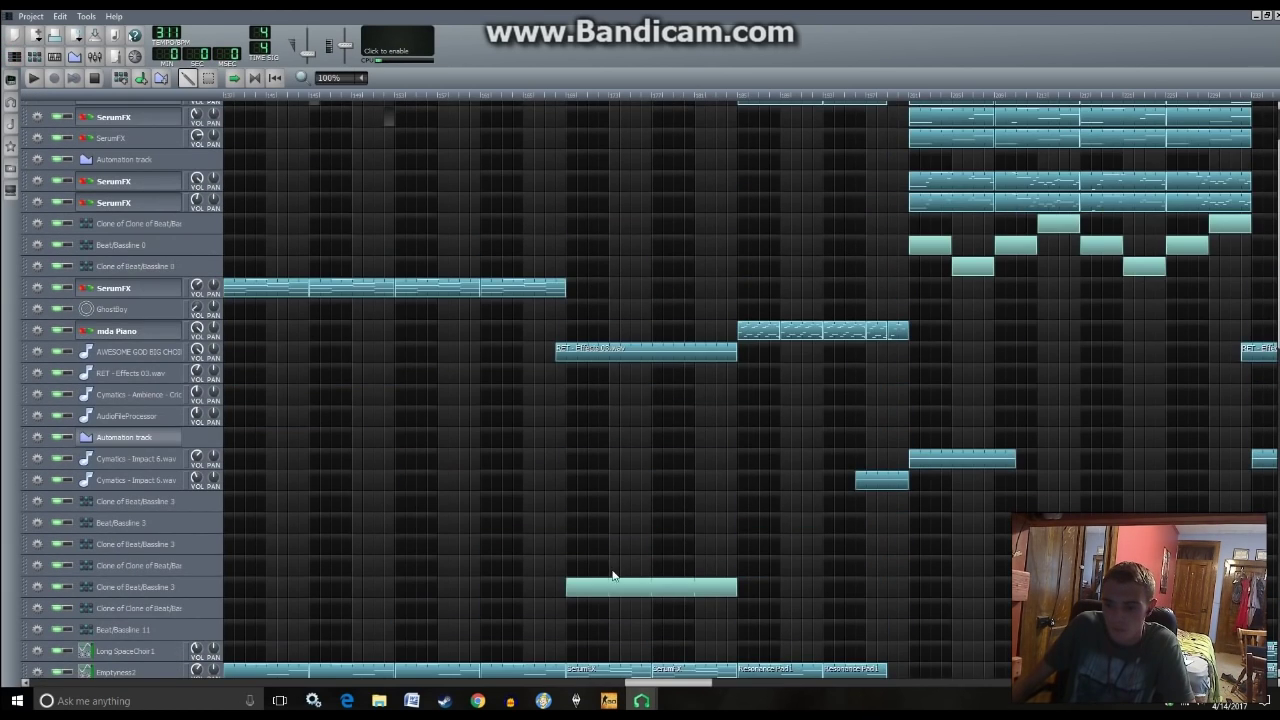
scroll(630, 284, "up", 4)
double_click(614, 669)
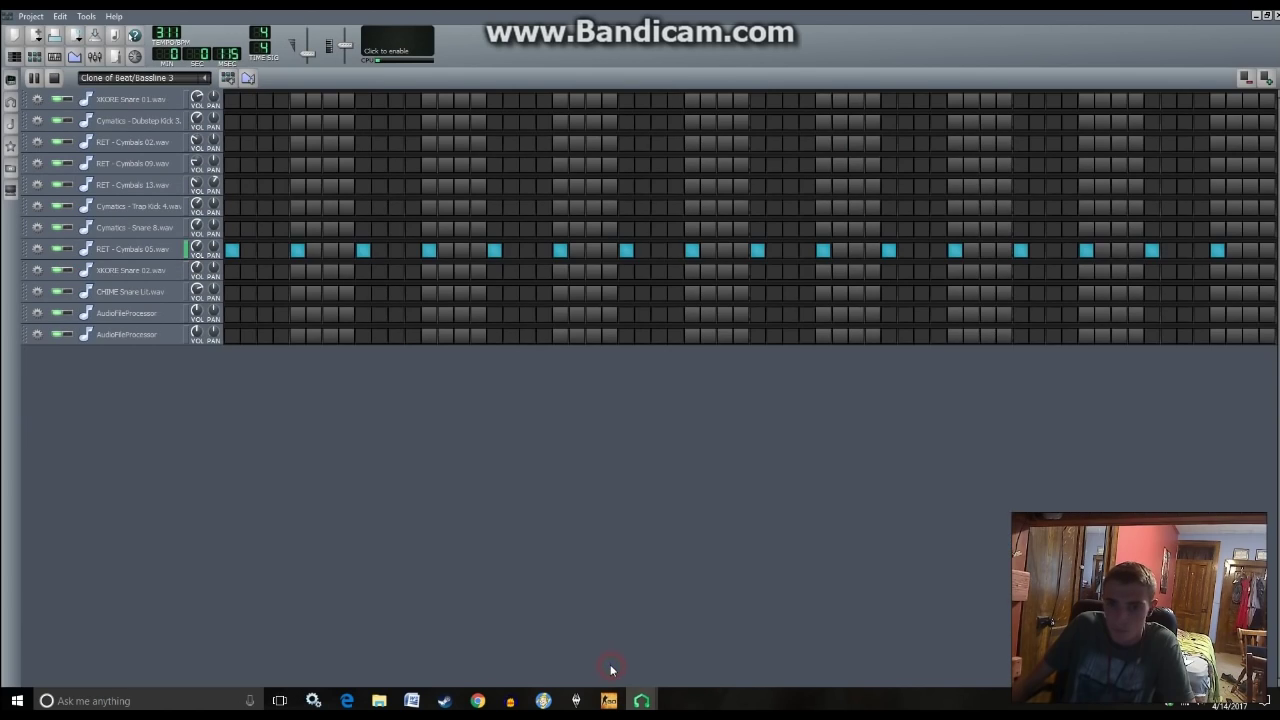
left_click(14, 57)
- Adjust the volume of Cymatics - Trap Kick 4 in the Beat/Bassline 12 pattern, and check its sample settings
scroll(869, 371, "down", 5)
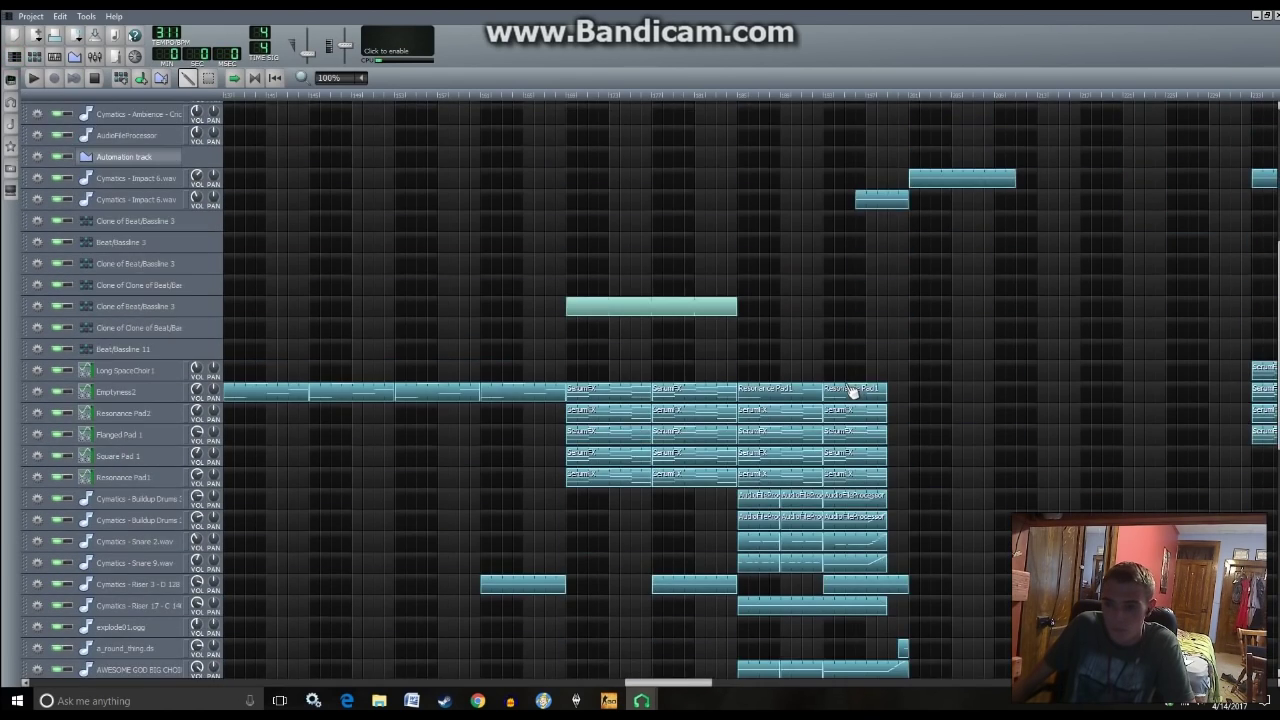
double_click(592, 566)
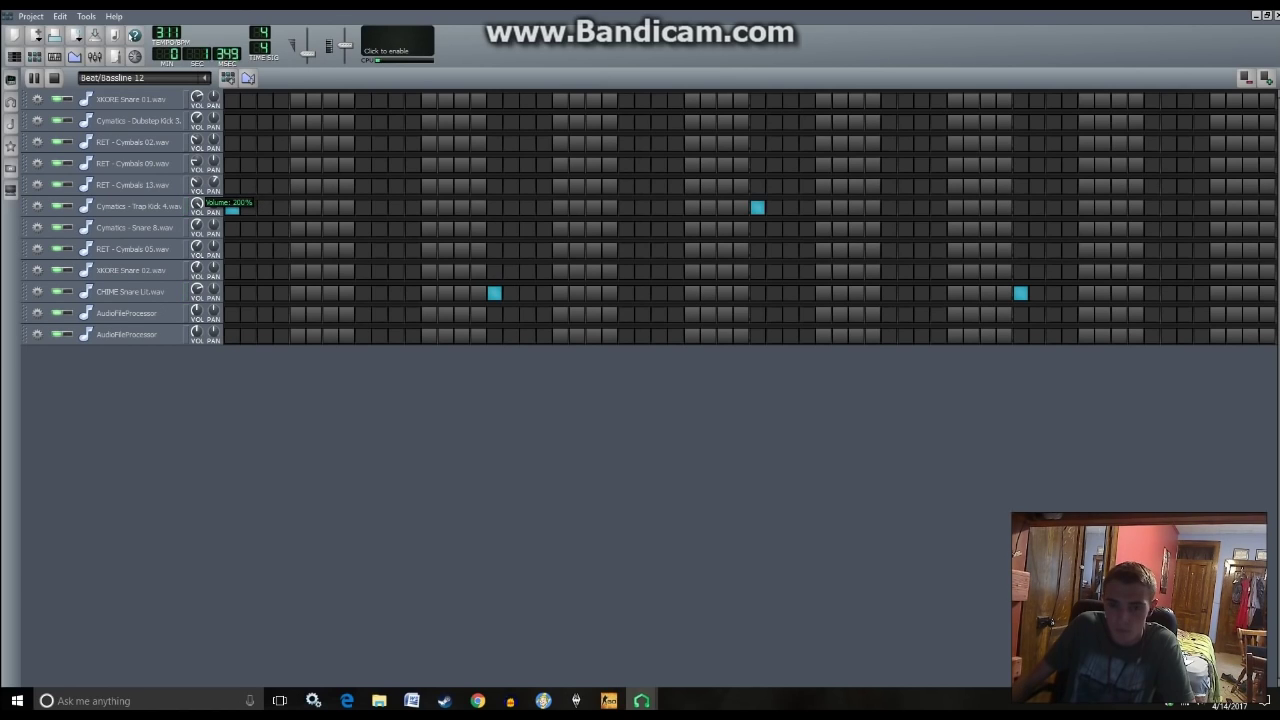
left_click(138, 206)
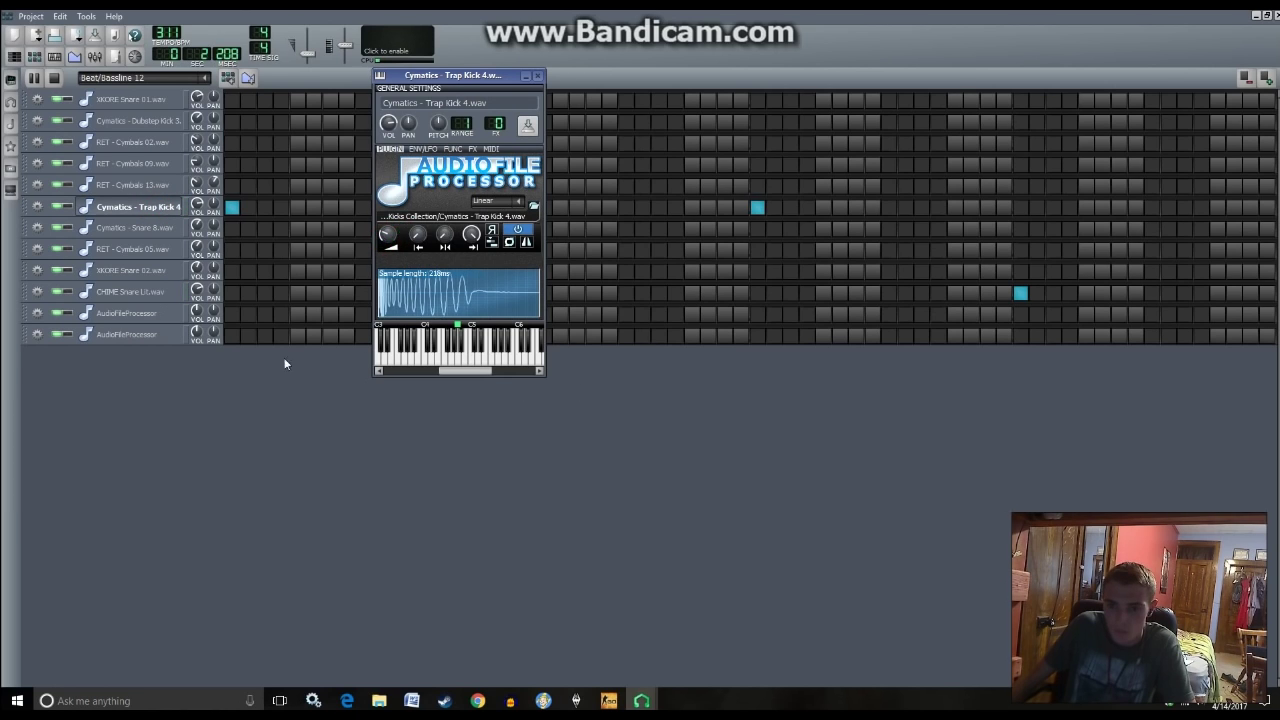
left_click(225, 447)
left_click(15, 57)
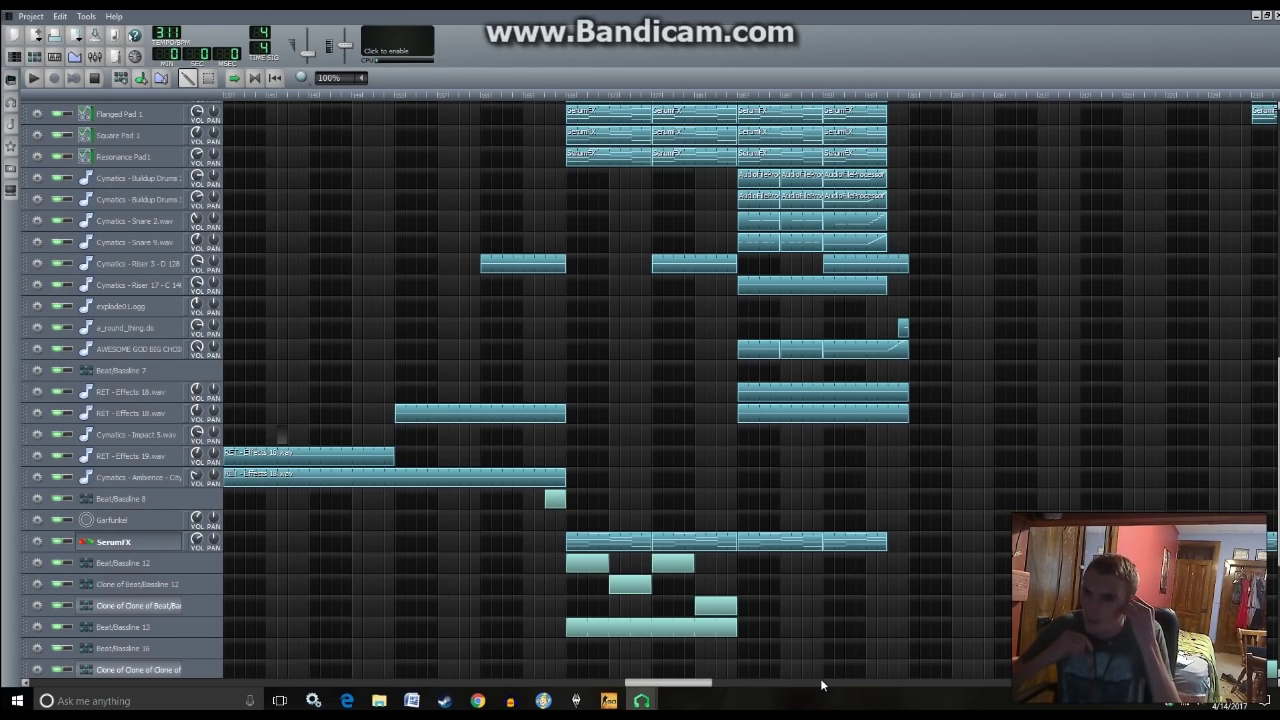
- Check the steps of the drop's Beat/Bassline 0 drum pattern, and return to the song arrangement
scroll(751, 292, "up", 5)
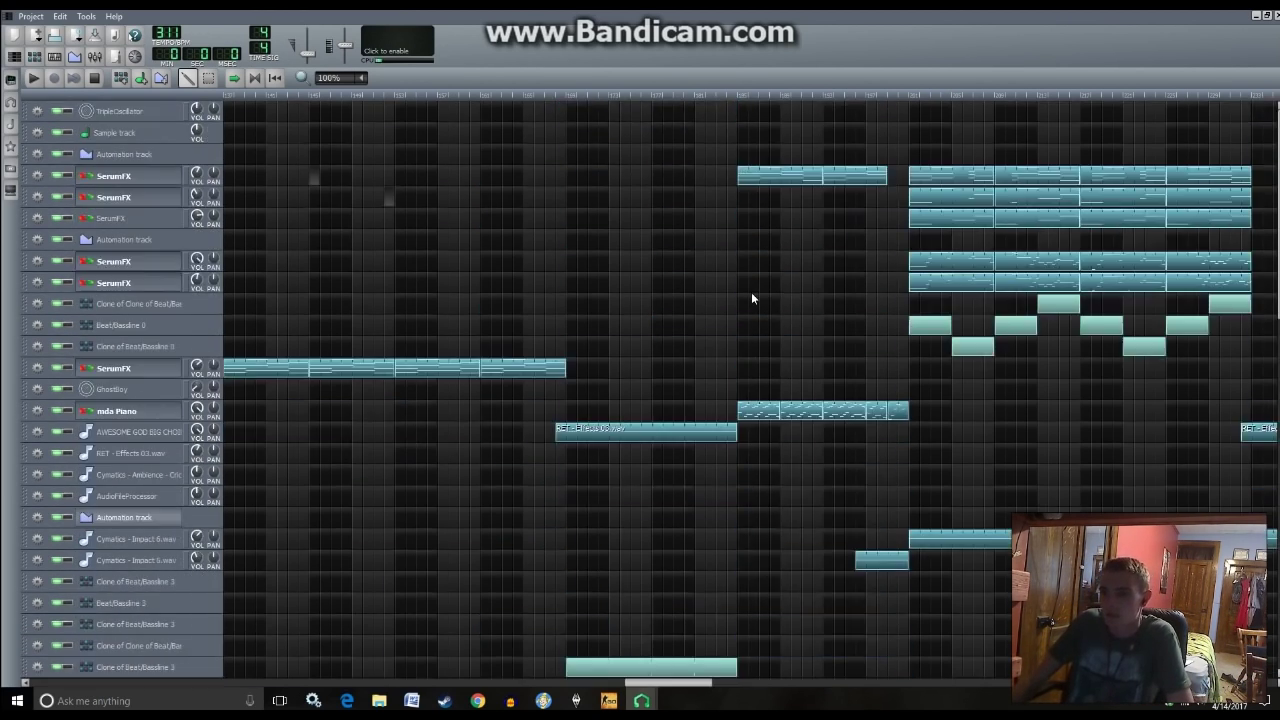
left_click(924, 324)
double_click(924, 324)
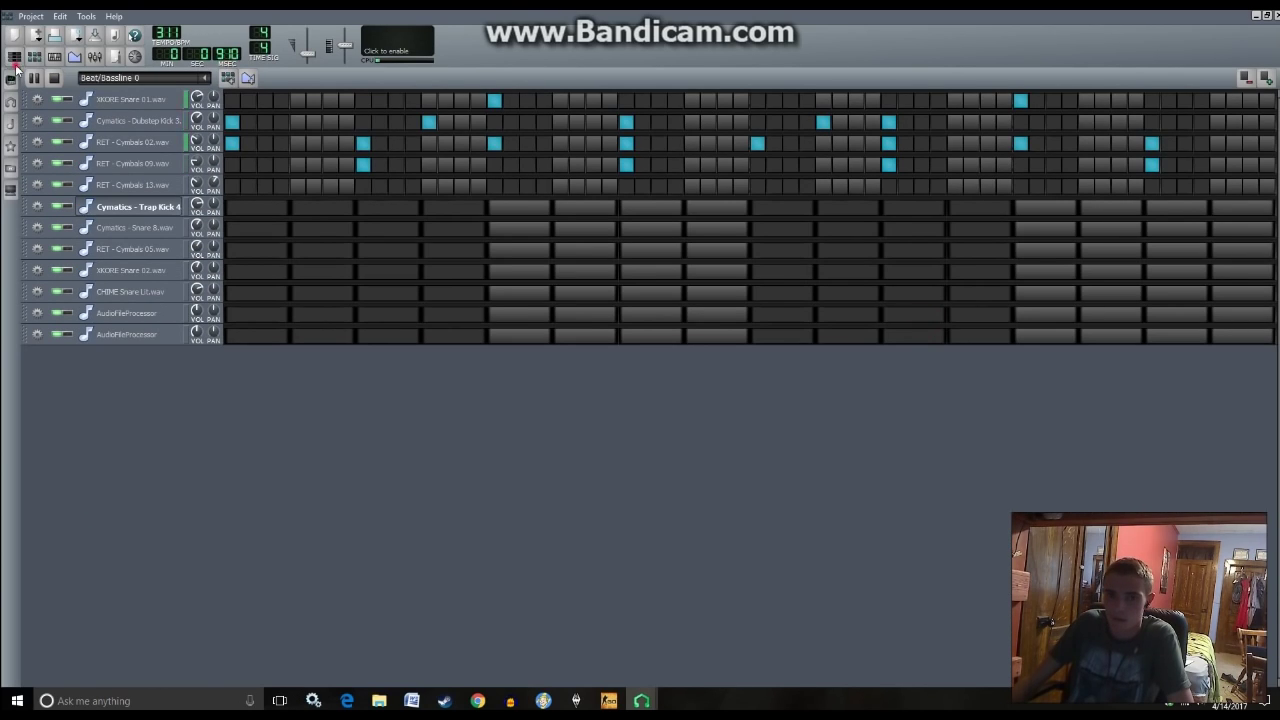
left_click(15, 60)
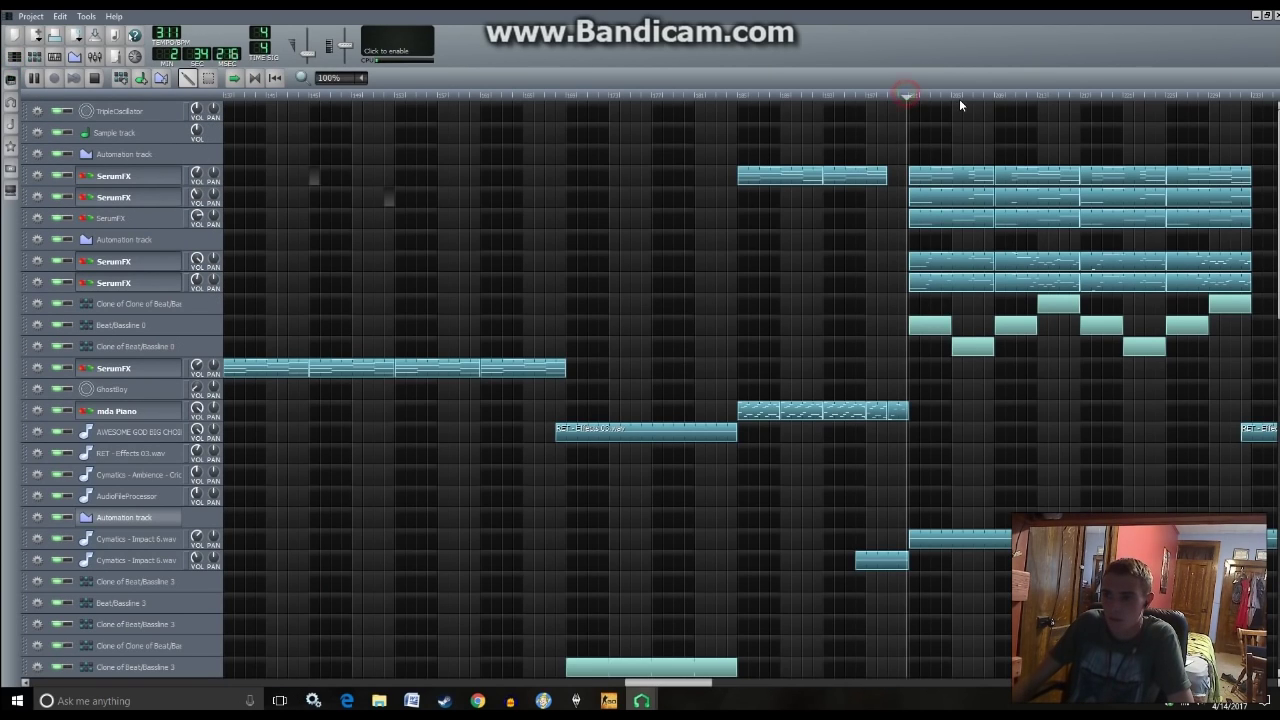
- Play the section before the build-up and look over the bass and drum tracks sounding there
key("space")
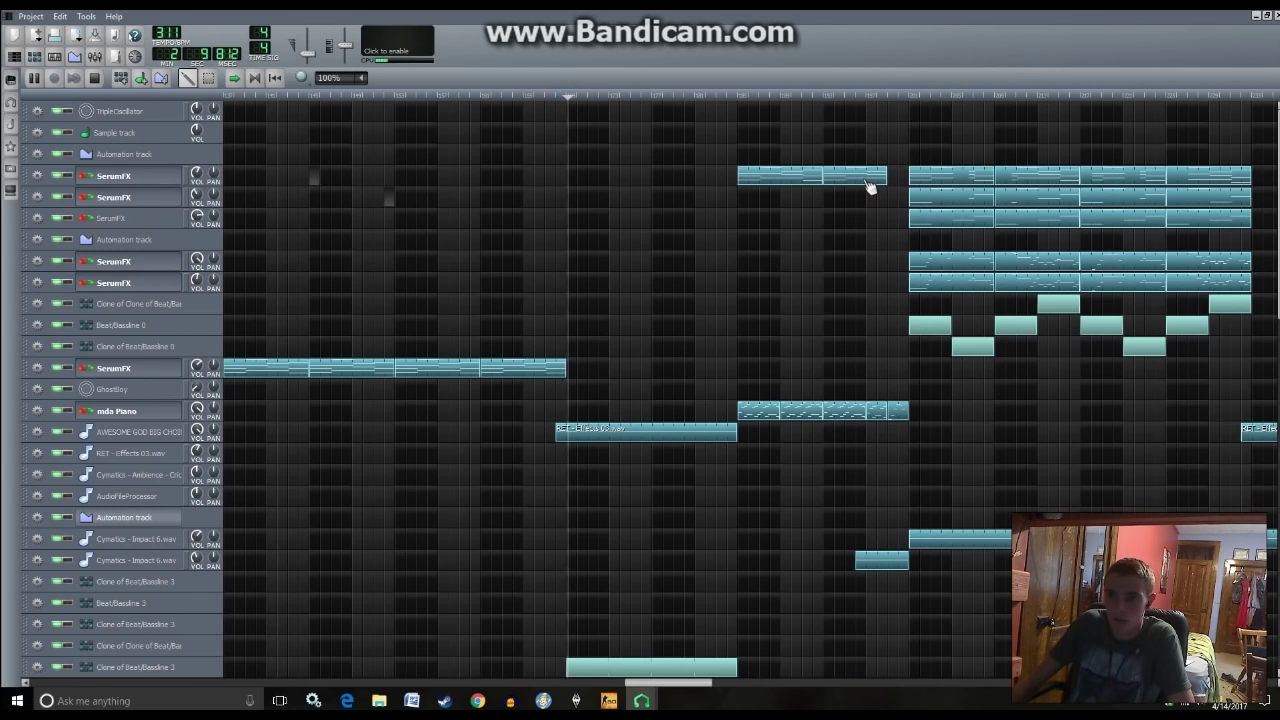
scroll(700, 338, "down", 10)
scroll(720, 350, "down", 5)
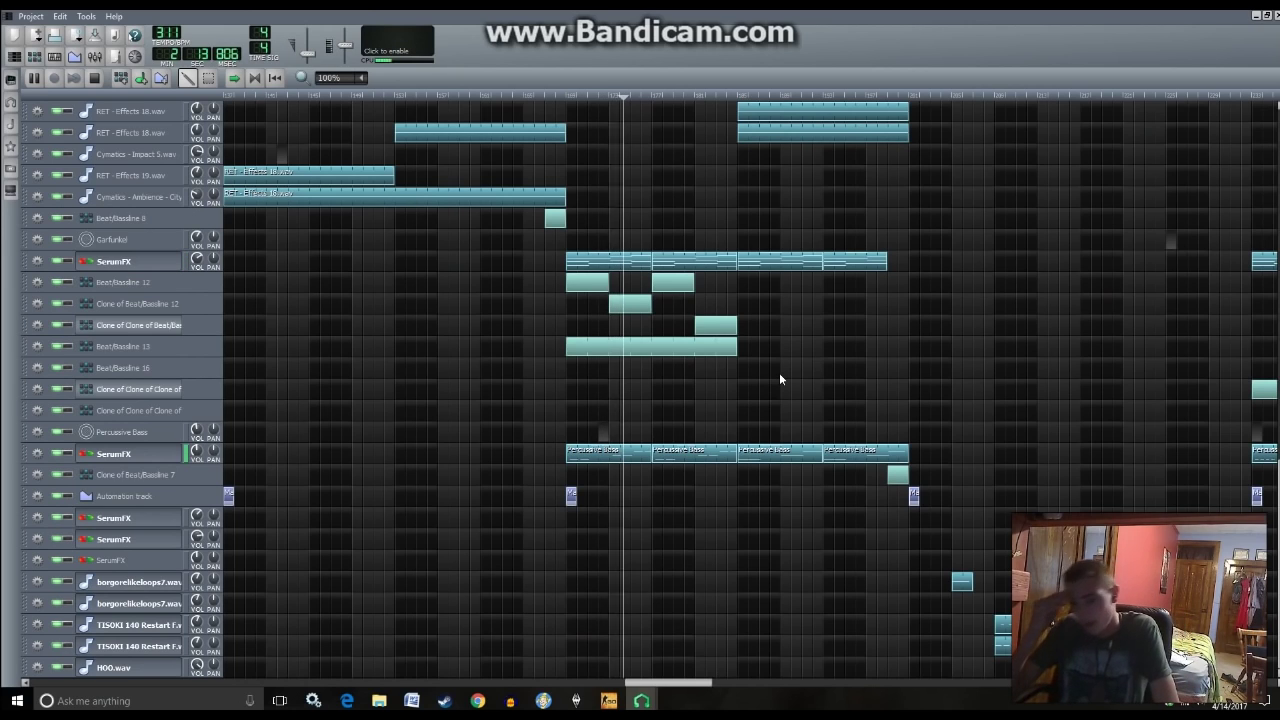
key("space")
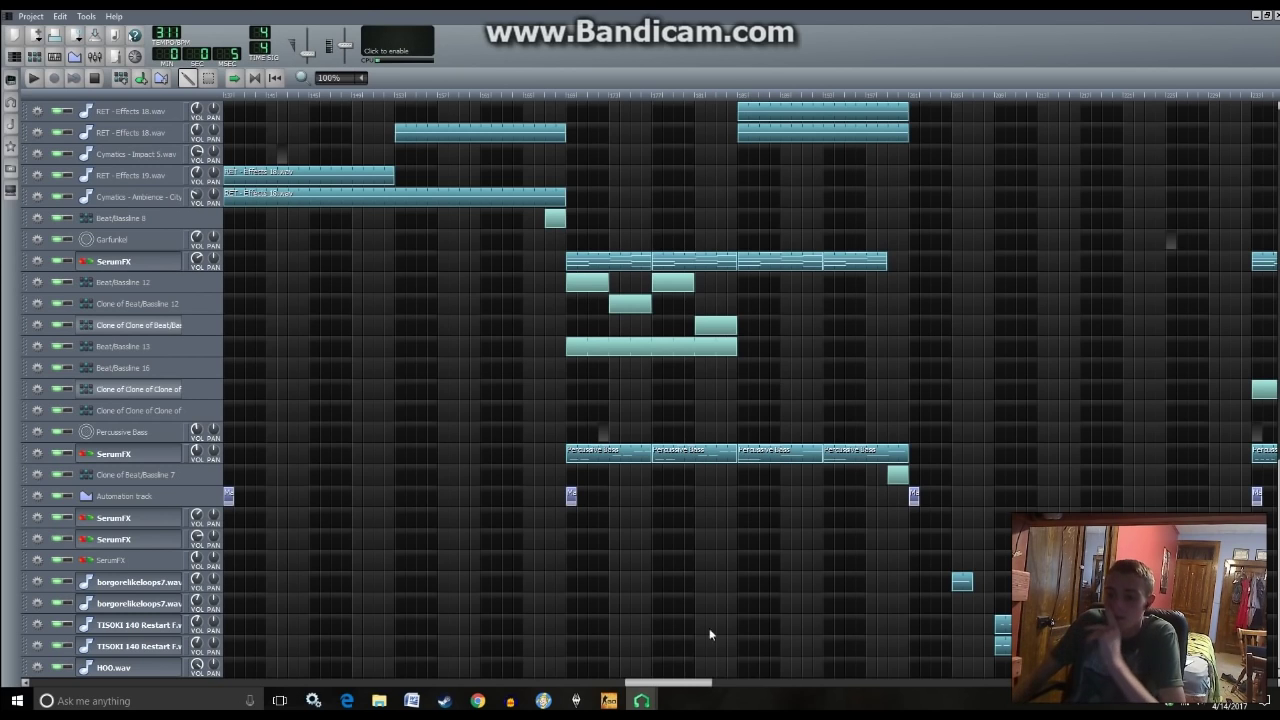
- Switch to the AWESOME GOD-01 project and play its first drop from the start
mouse_move(641, 700)
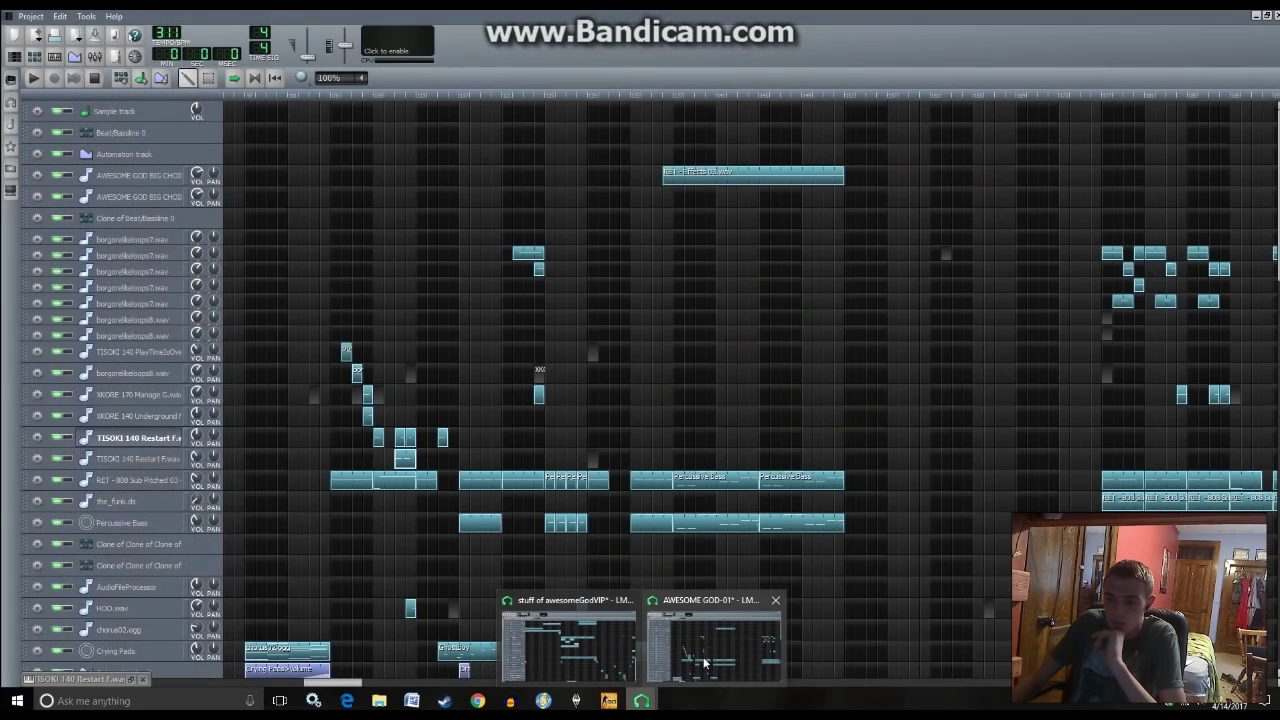
left_click(703, 656)
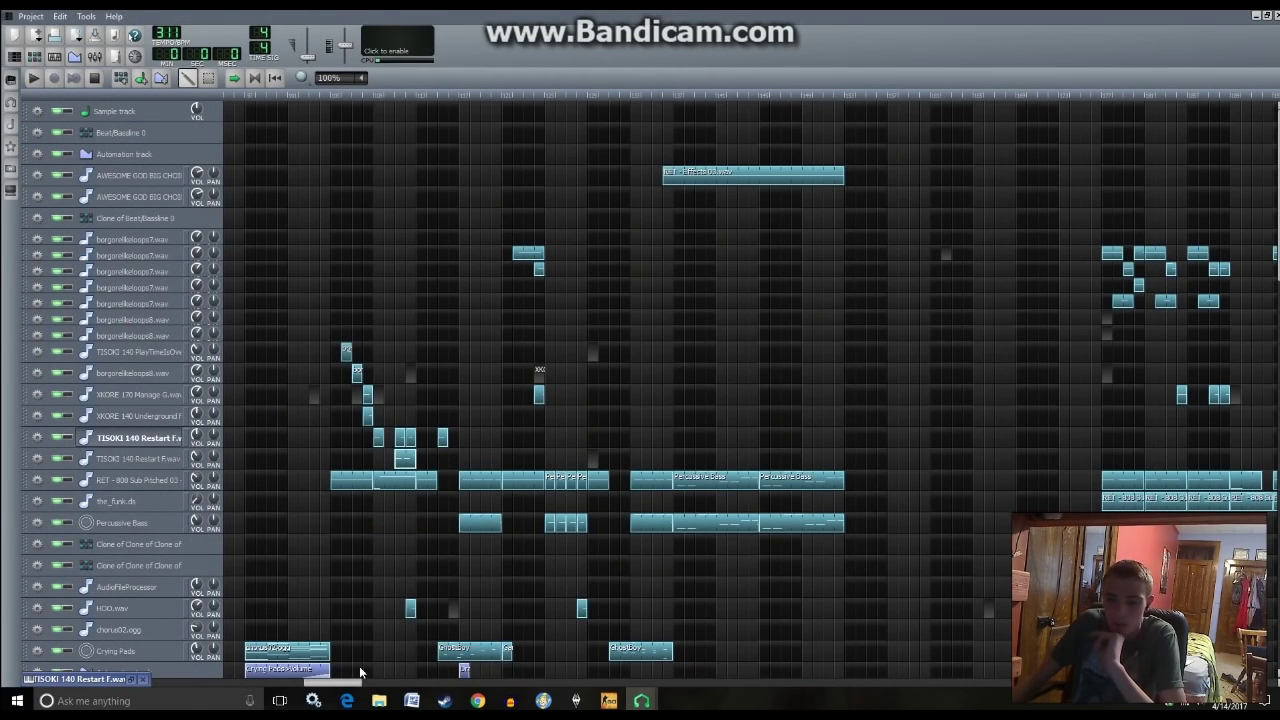
left_click_drag(350, 684, 305, 684)
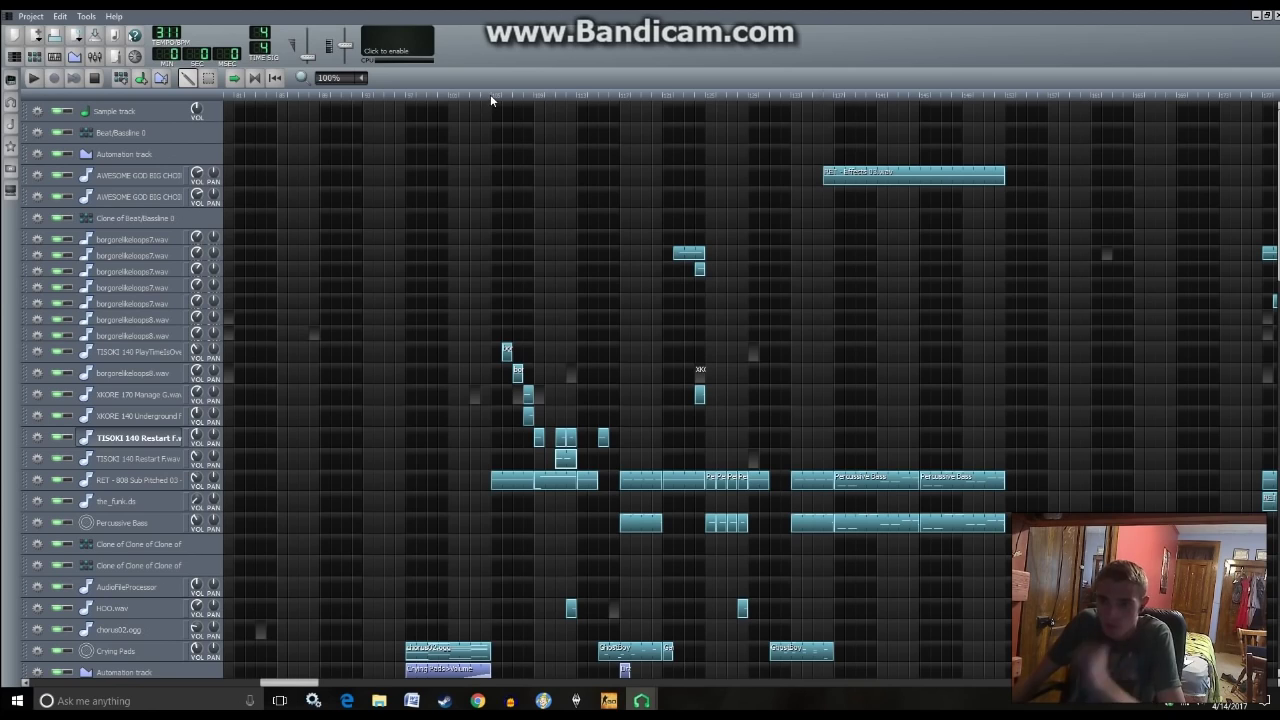
key("space")
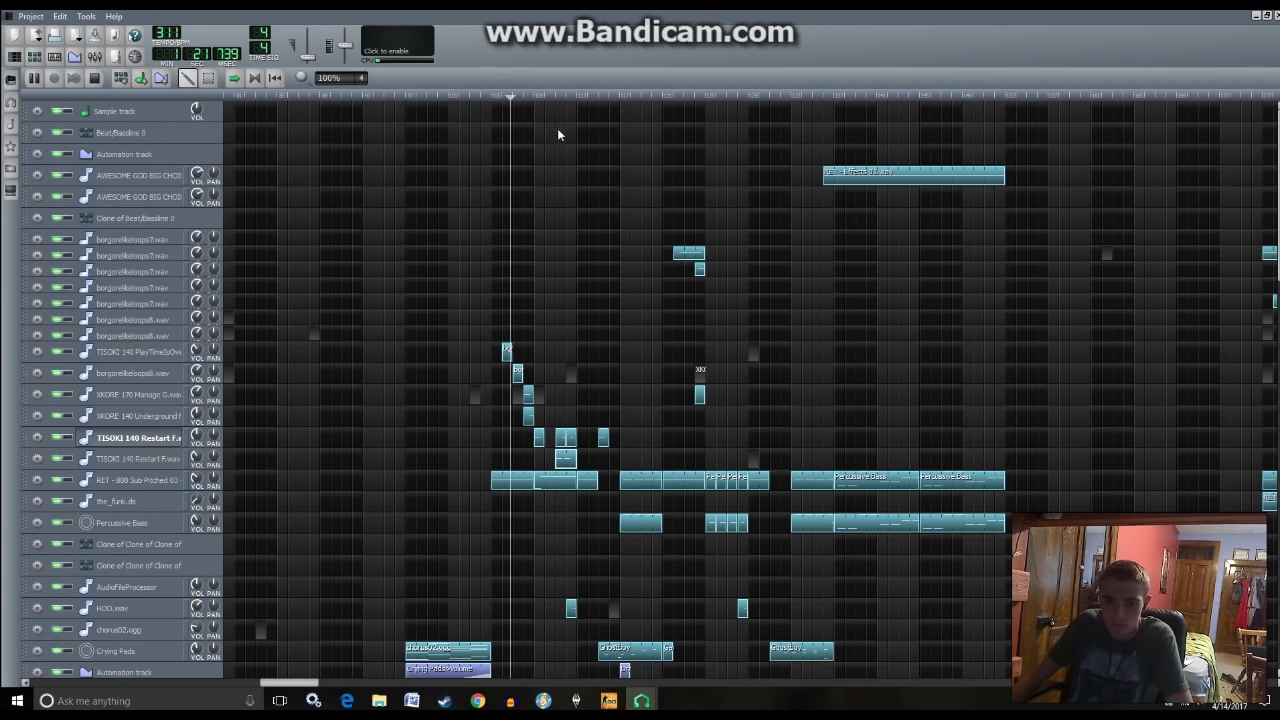
key("space")
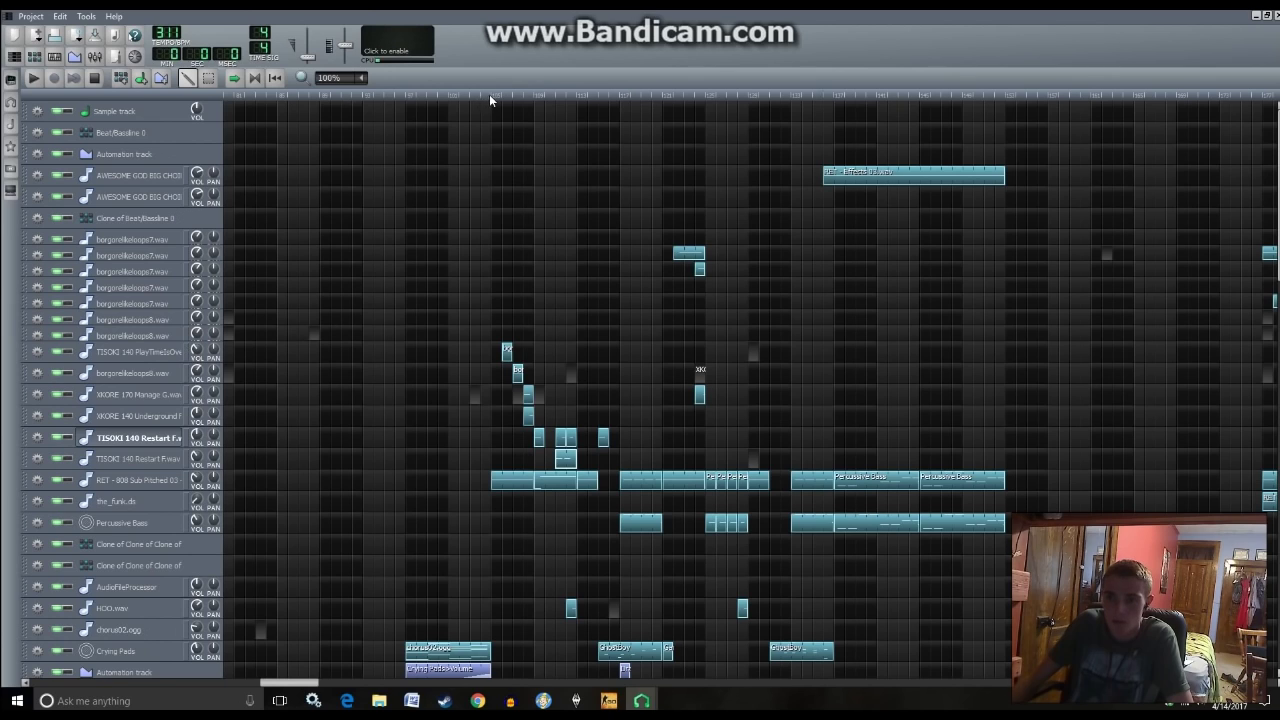
key("space")
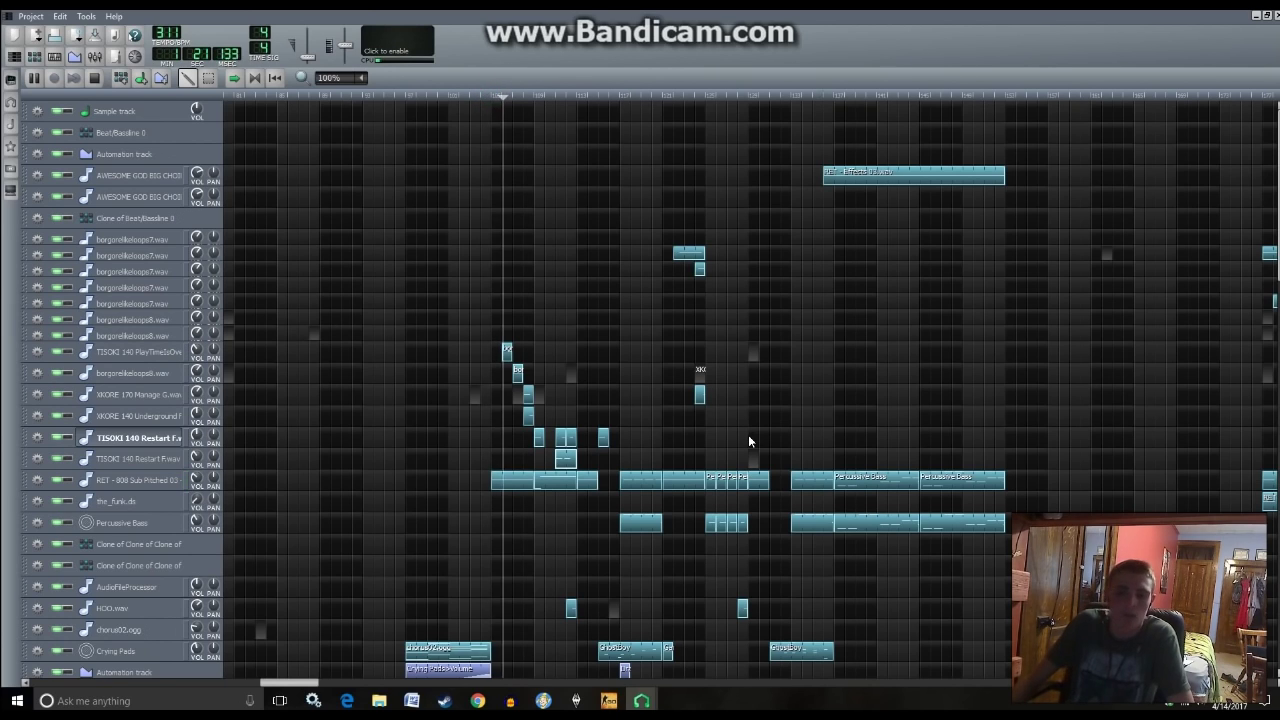
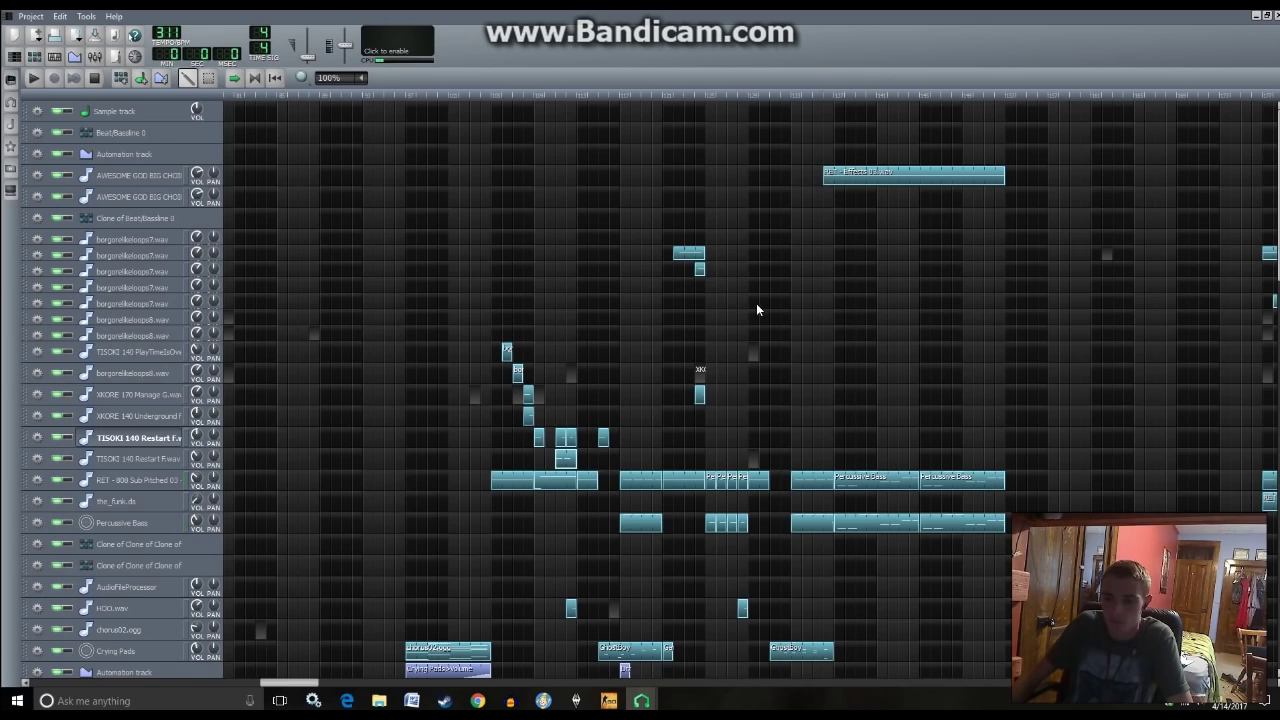
- Replay the first drop of AWESOME GOD-01 and examine its sample, sub bass and synth tracks
key("space")
scroll(757, 305, "down", 4)
key("space")
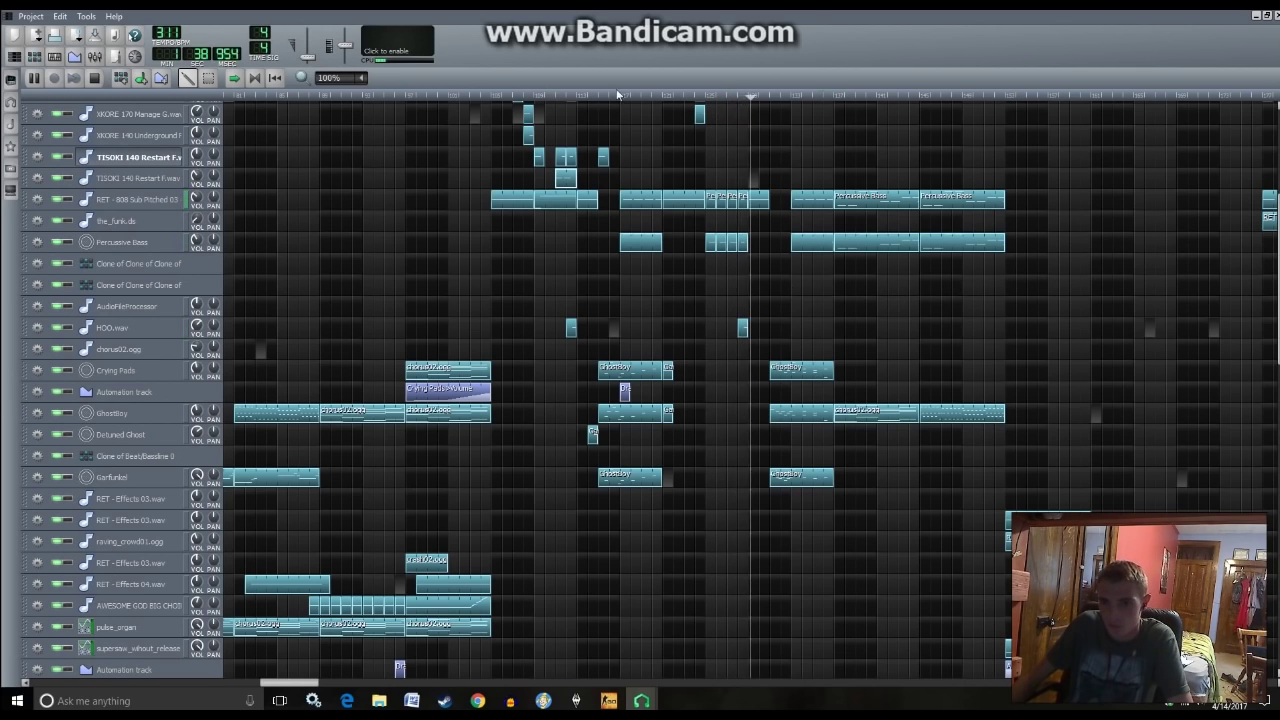
left_click(491, 95)
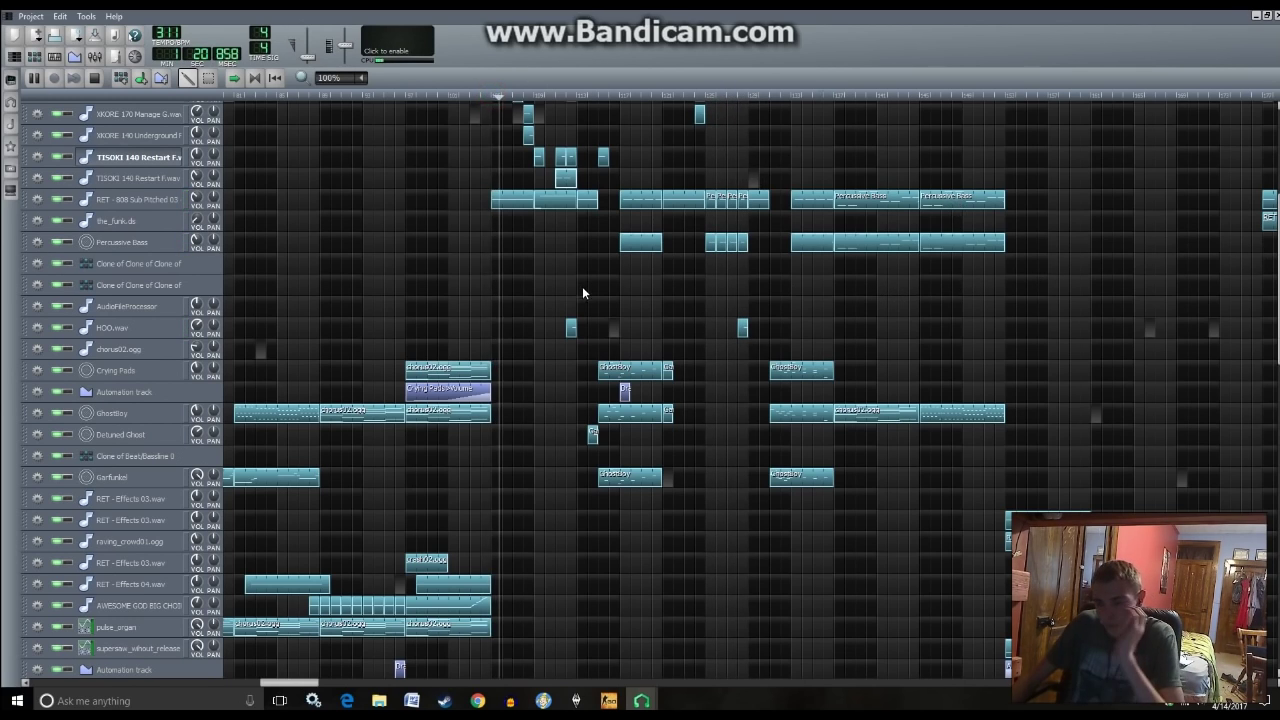
scroll(745, 325, "up", 4)
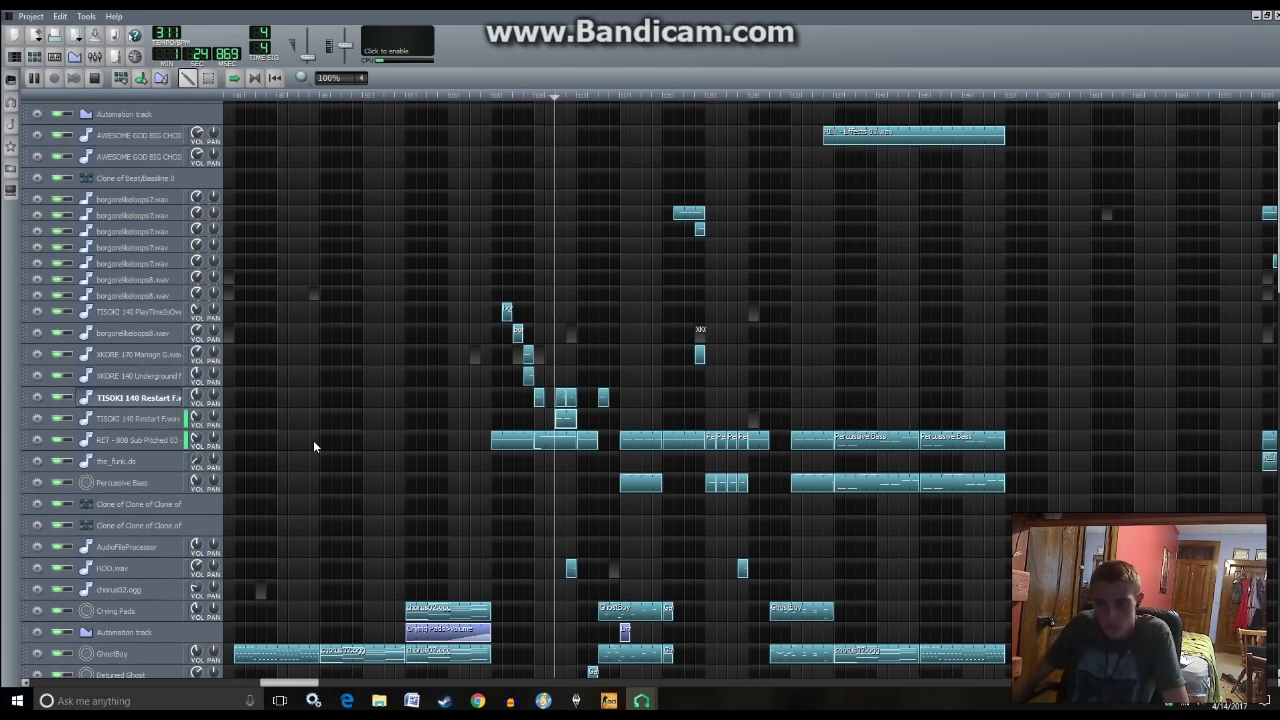
key("space")
left_click(188, 398)
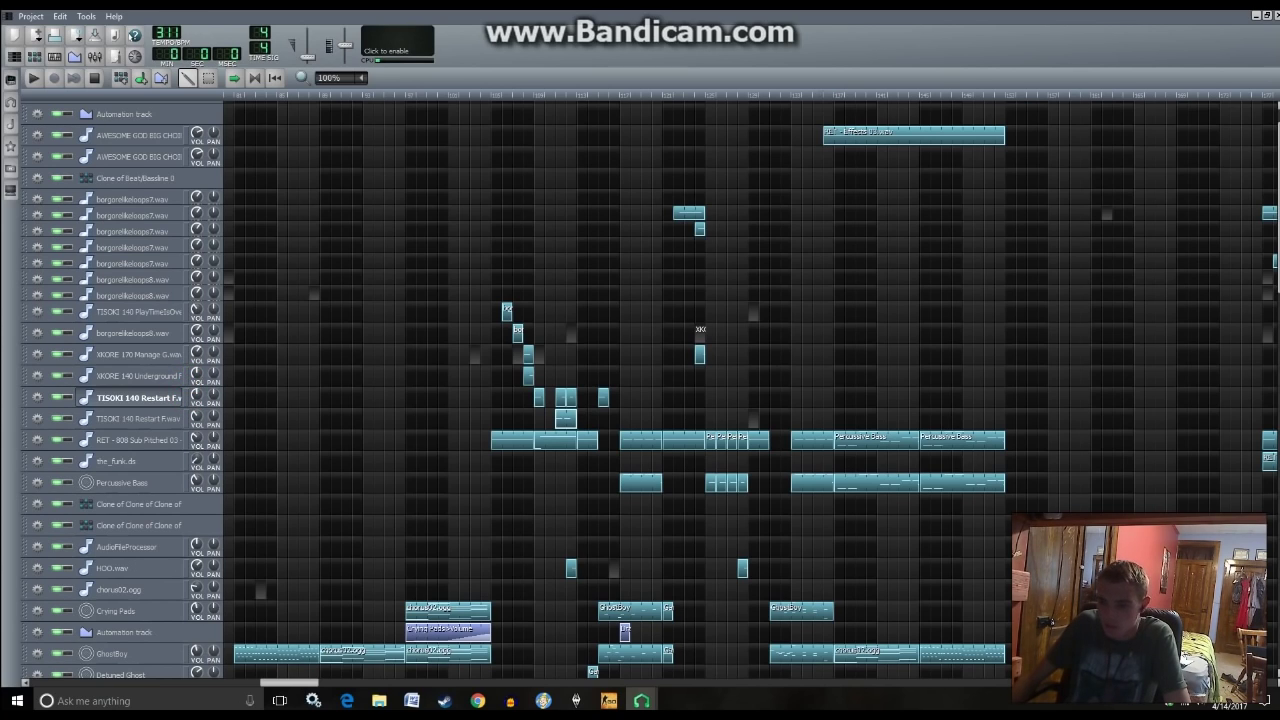
- Play the second half of the later AWESOME GOD-01 drop, built from borgorelikeloops samples and 808 sub bass
left_click_drag(320, 683, 501, 649)
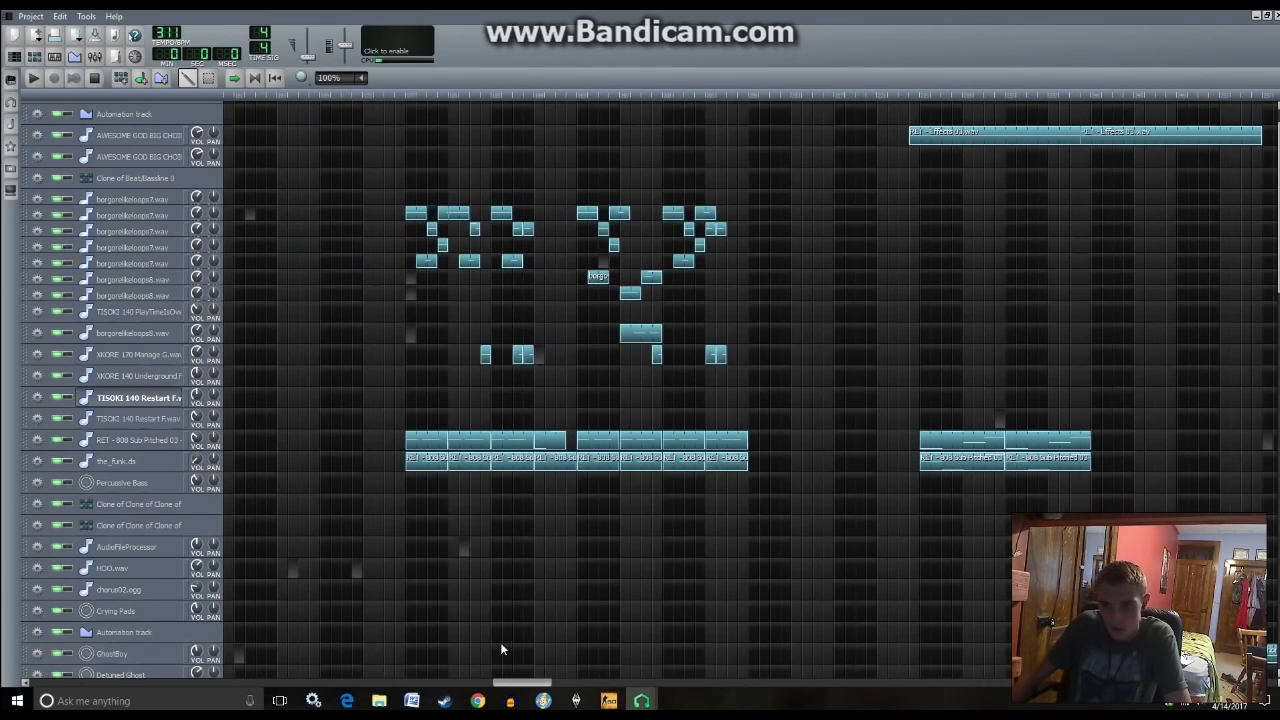
left_click(572, 94)
key("space")
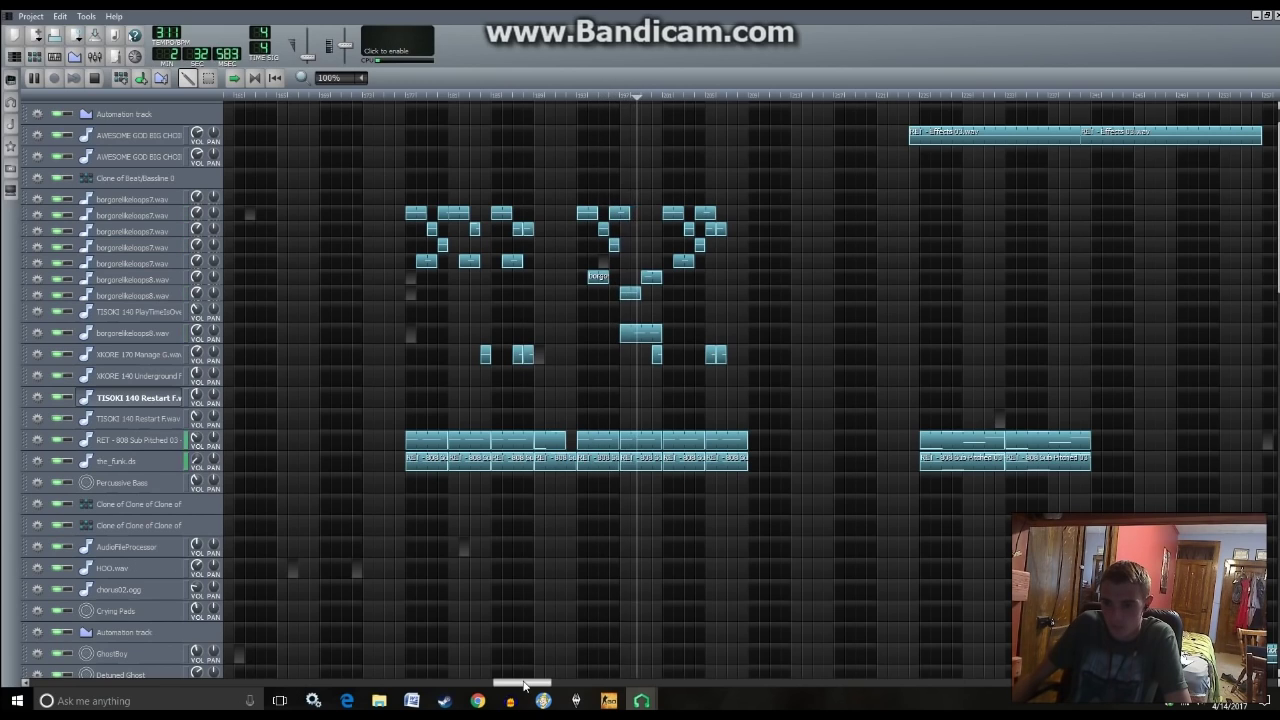
- Examine the notes of the pattern on the lowest borgorelikeloops8.wav track, play it alone, and resume playing the arrangement
key("space")
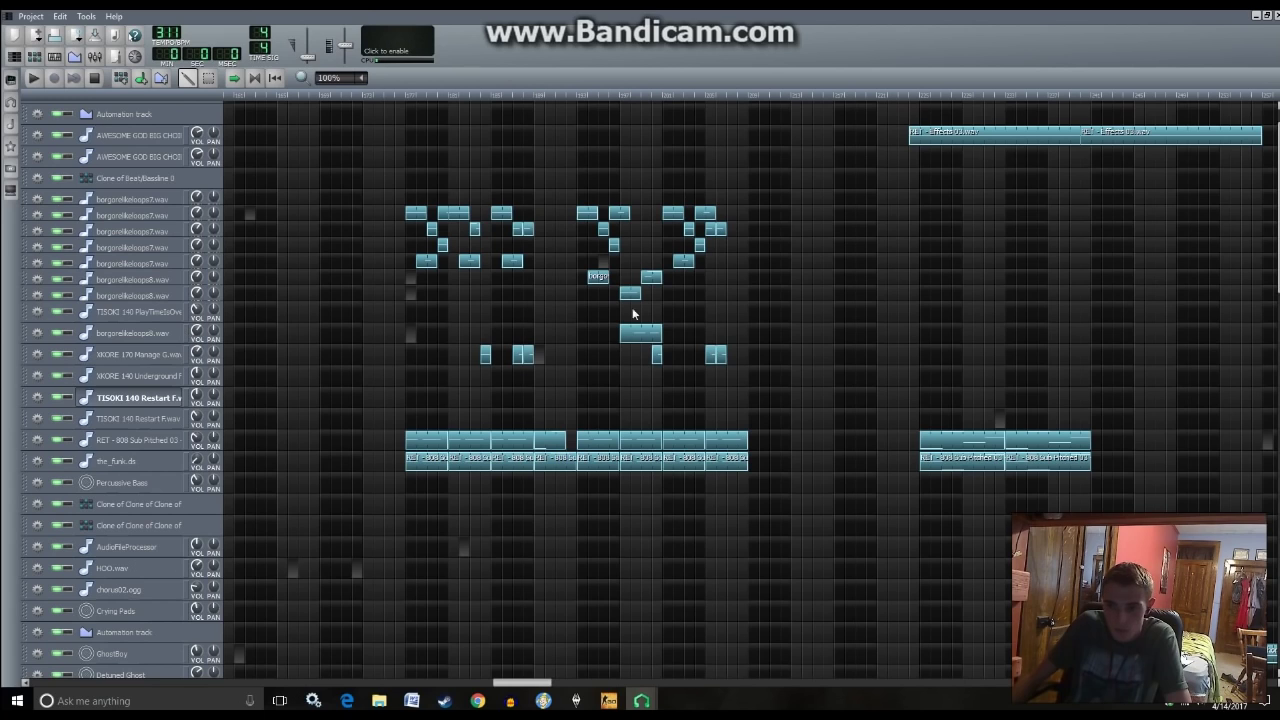
double_click(645, 334)
key("space")
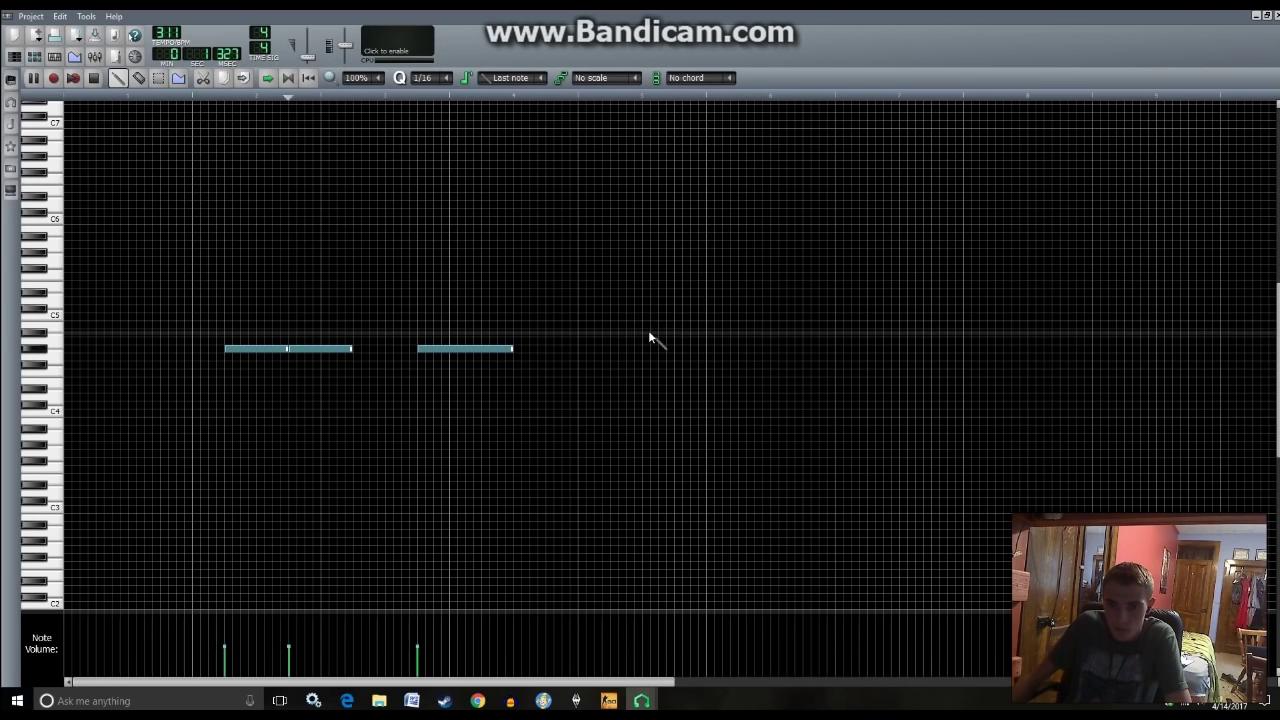
left_click(14, 56)
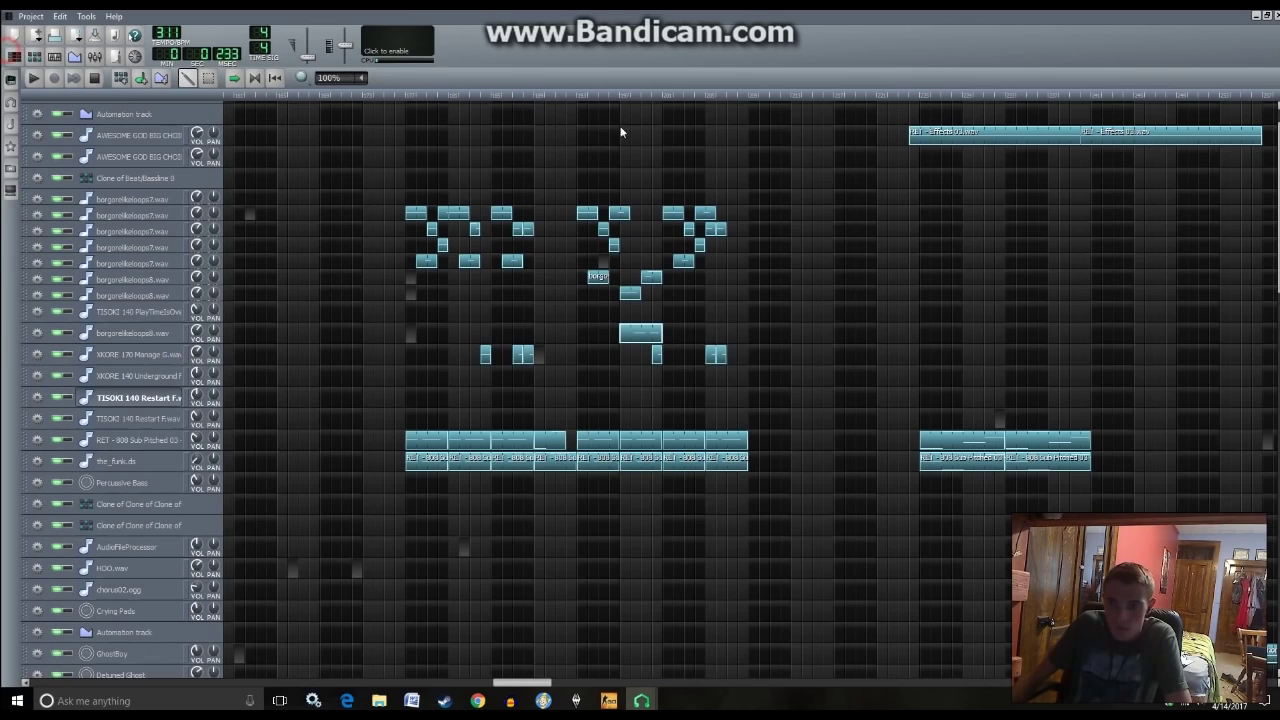
key("space")
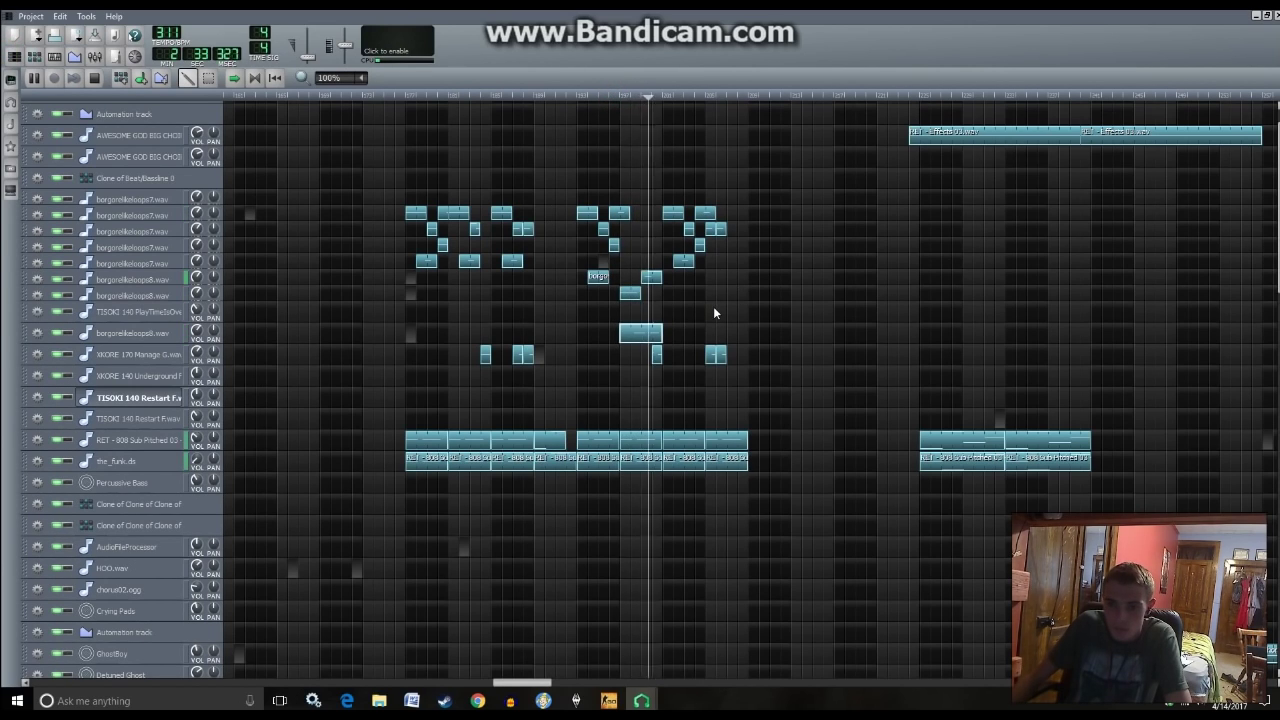
- Examine and play alone the pattern on the middle borgorelikeloops8.wav track, and return to the arrangement
key("space")
double_click(630, 295)
key("space")
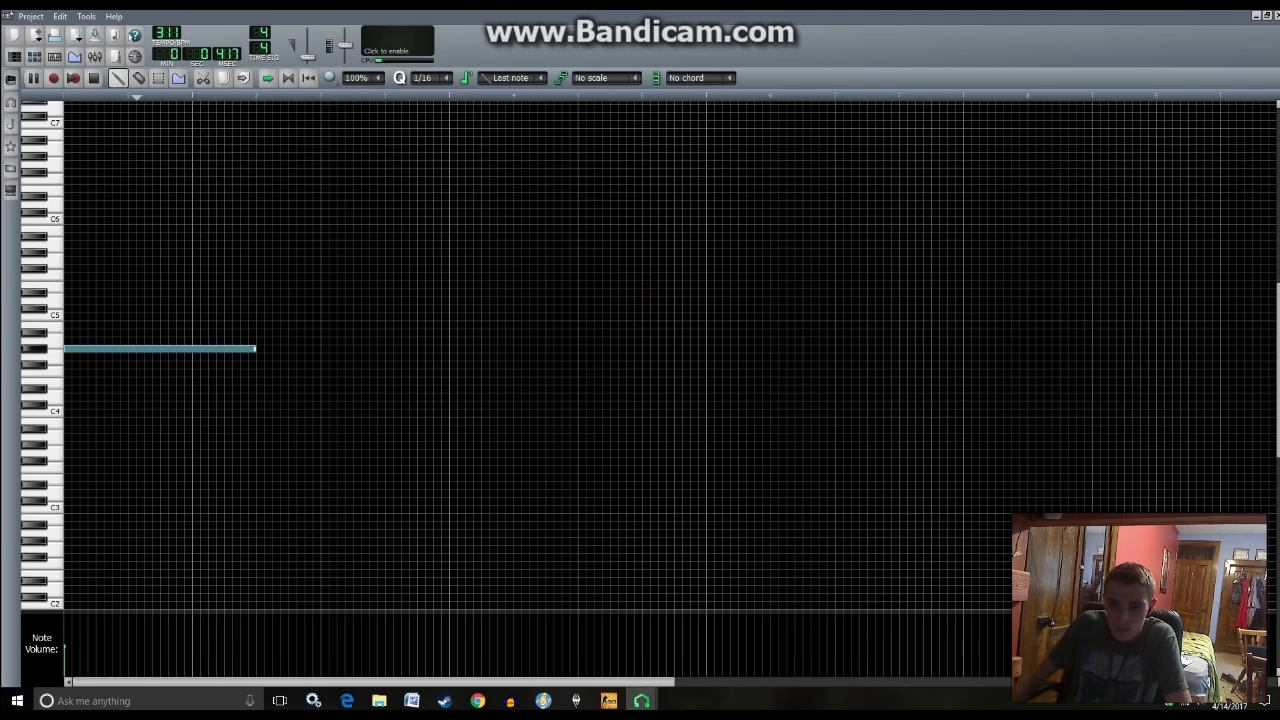
left_click(15, 58)
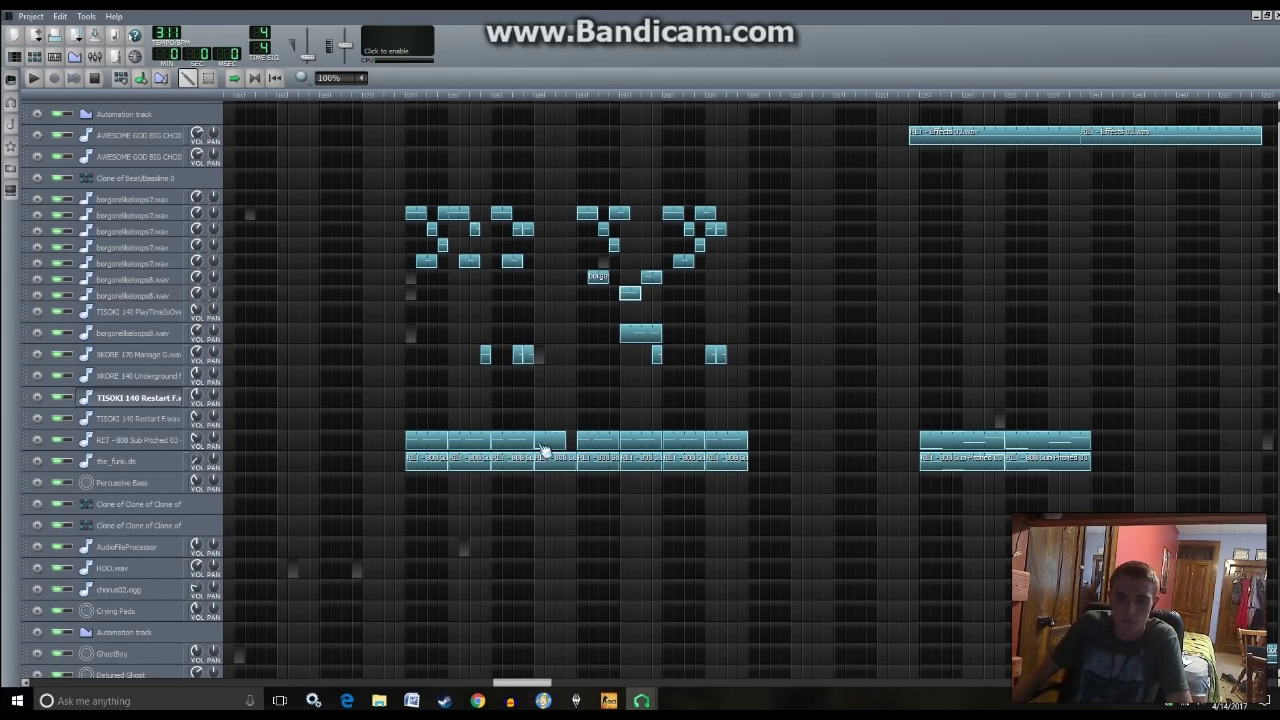
- Close the AWESOME GOD-01 project, discarding its changes, and return to the awesomeGodVIP project
mouse_move(639, 702)
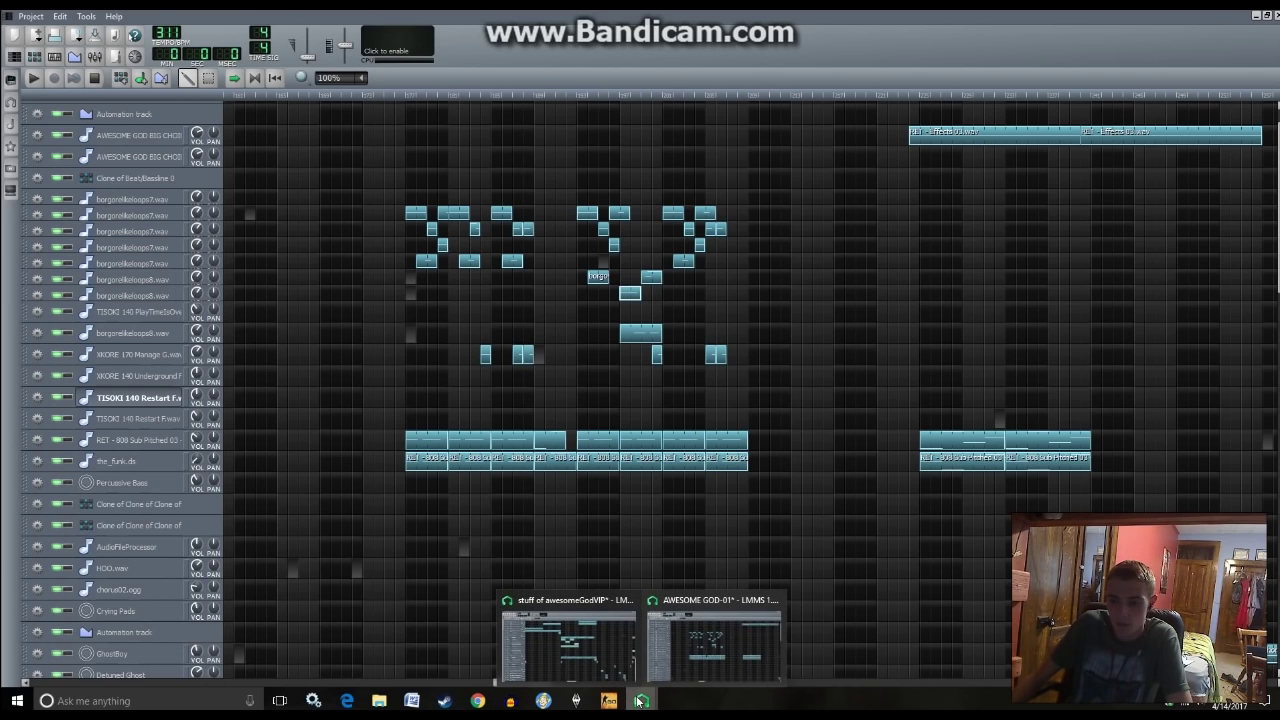
scroll(1047, 428, "down", 5)
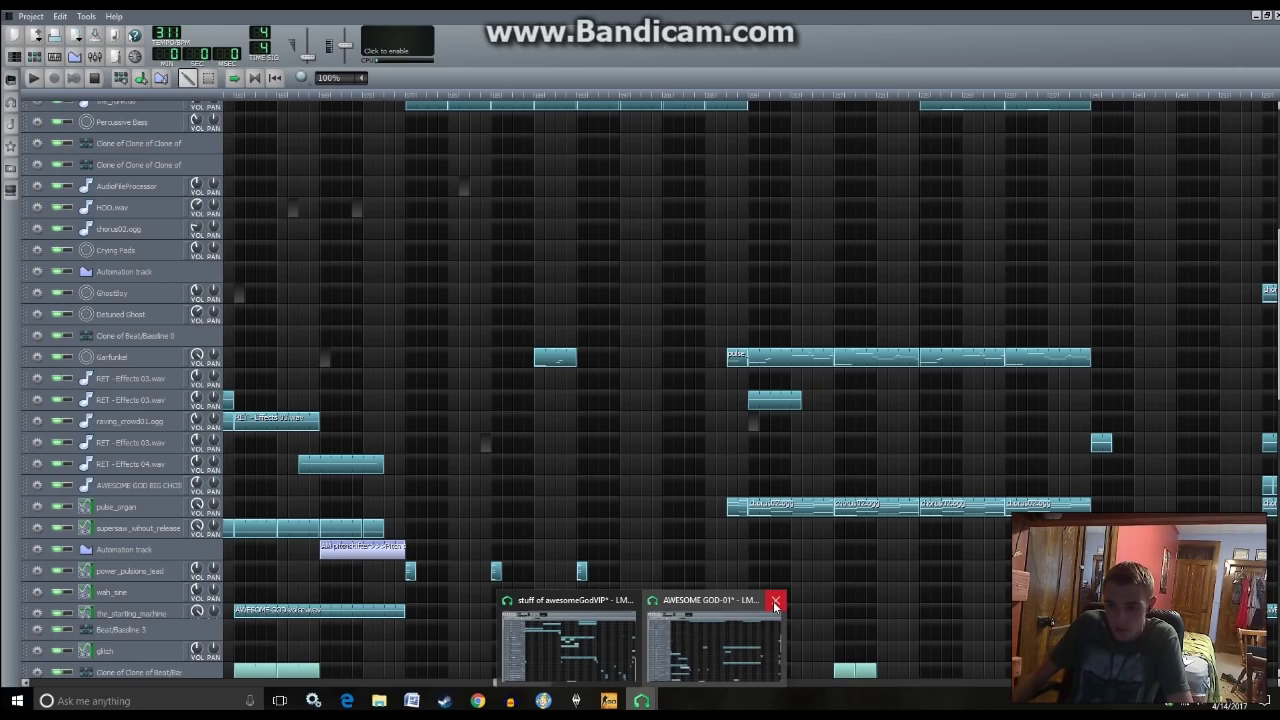
left_click(775, 600)
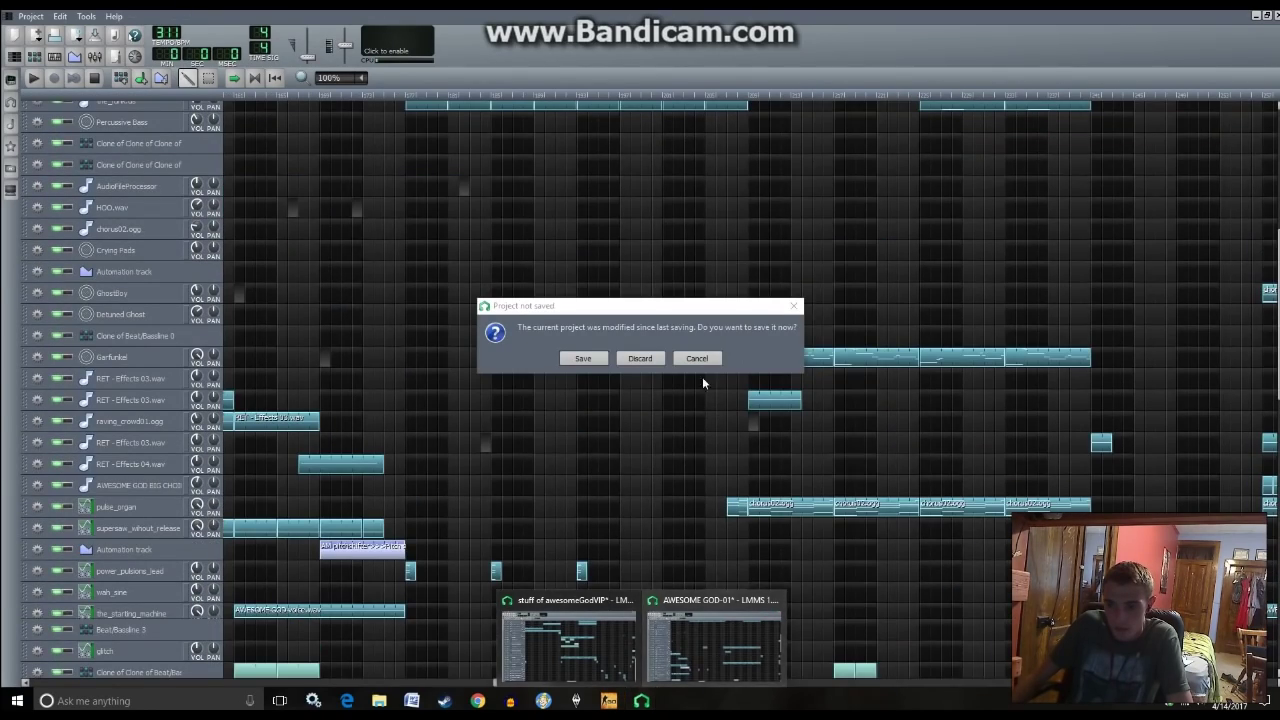
left_click(639, 358)
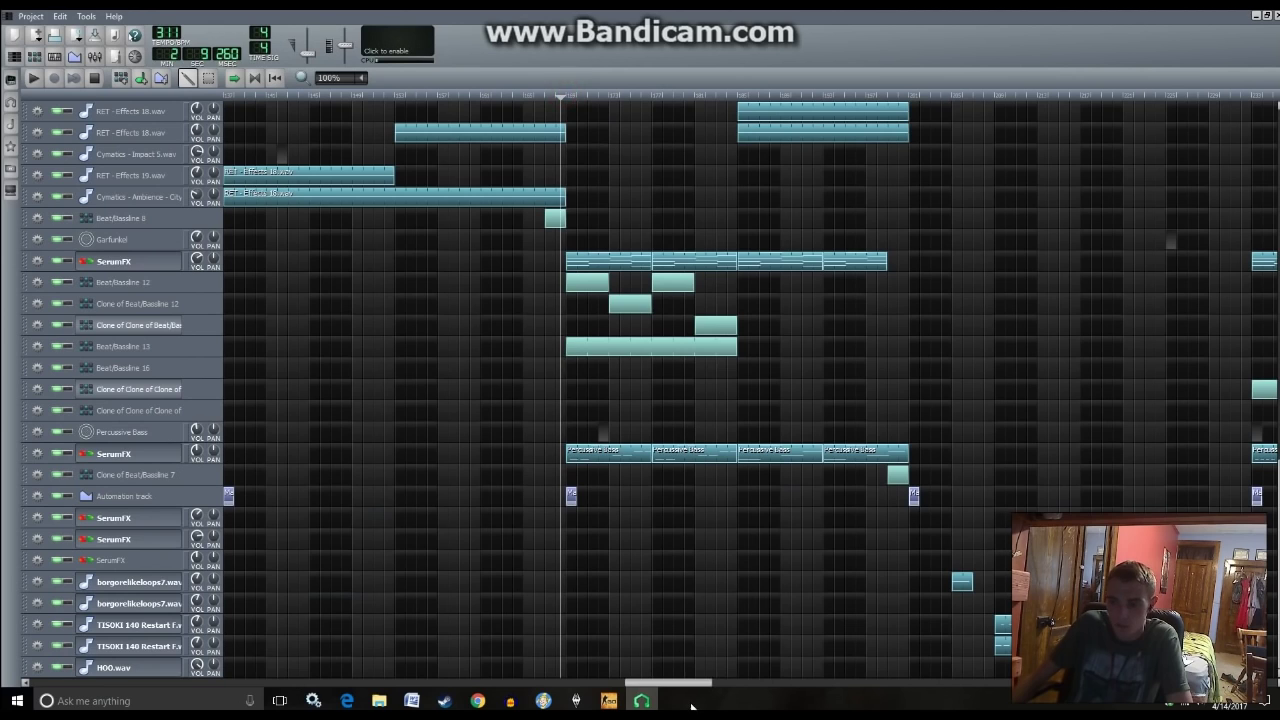
- Add an AudioFileProcessor track with ultitrap/borgorelikeloops8.wav from AAA COMPLETE DAW PACKAGE and place a pattern beneath the second borgorelikeloops7.wav pattern
left_click_drag(688, 686, 863, 686)
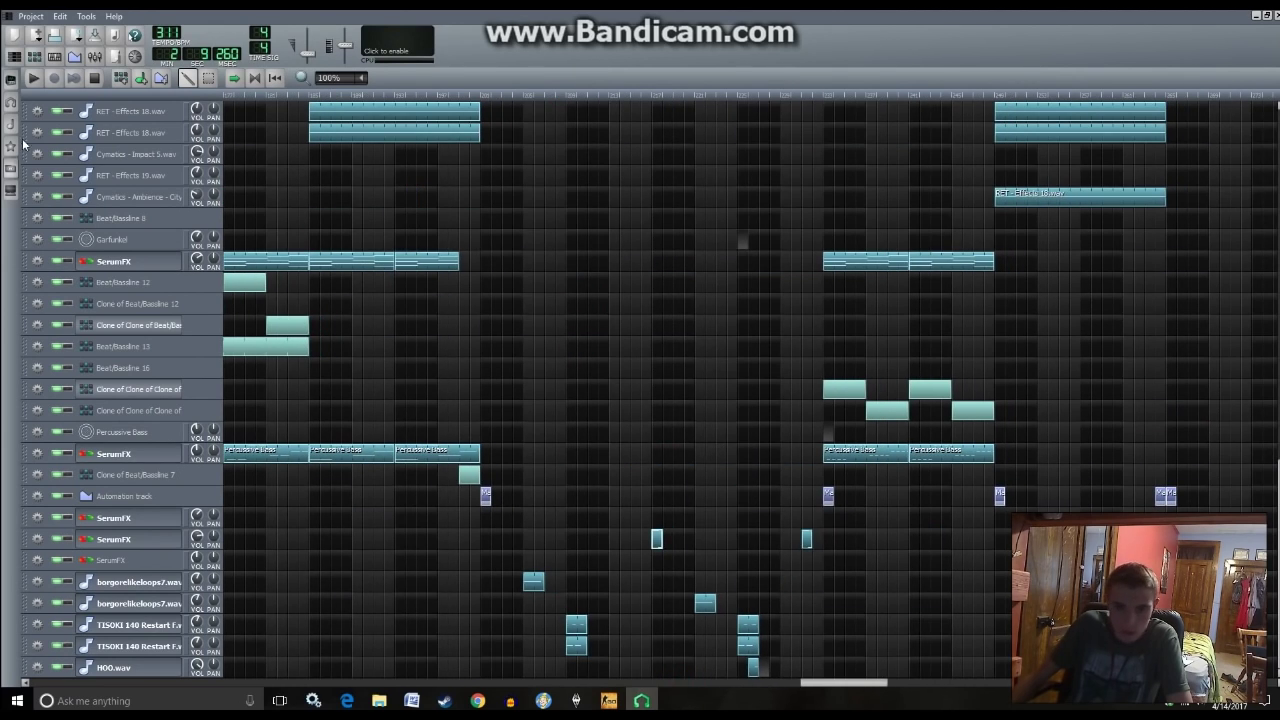
left_click(10, 98)
left_click_drag(121, 147, 333, 683)
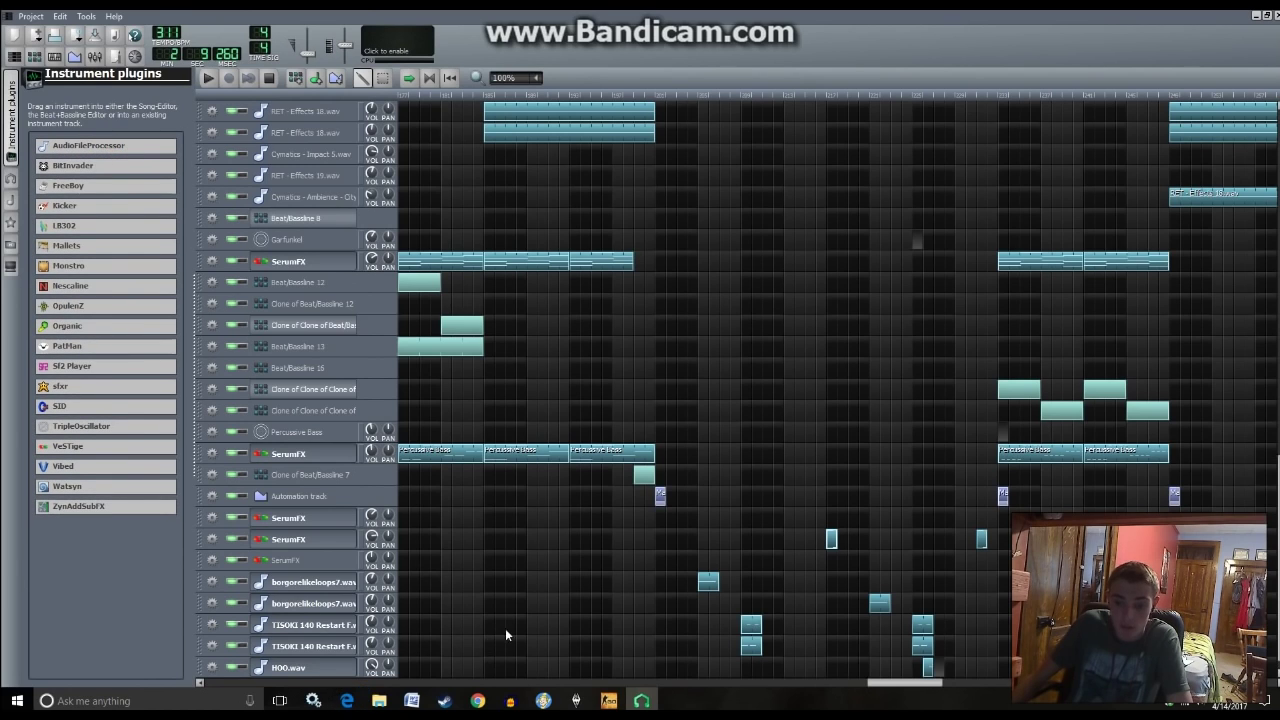
left_click(358, 206)
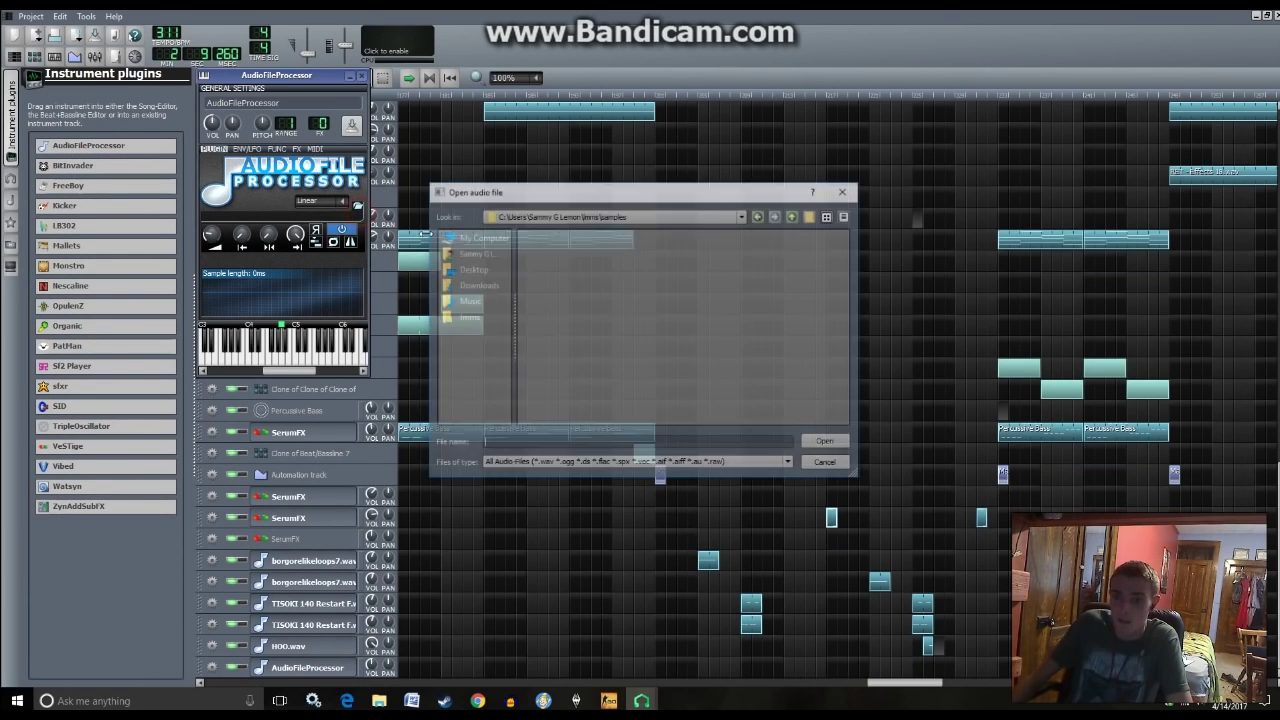
double_click(559, 233)
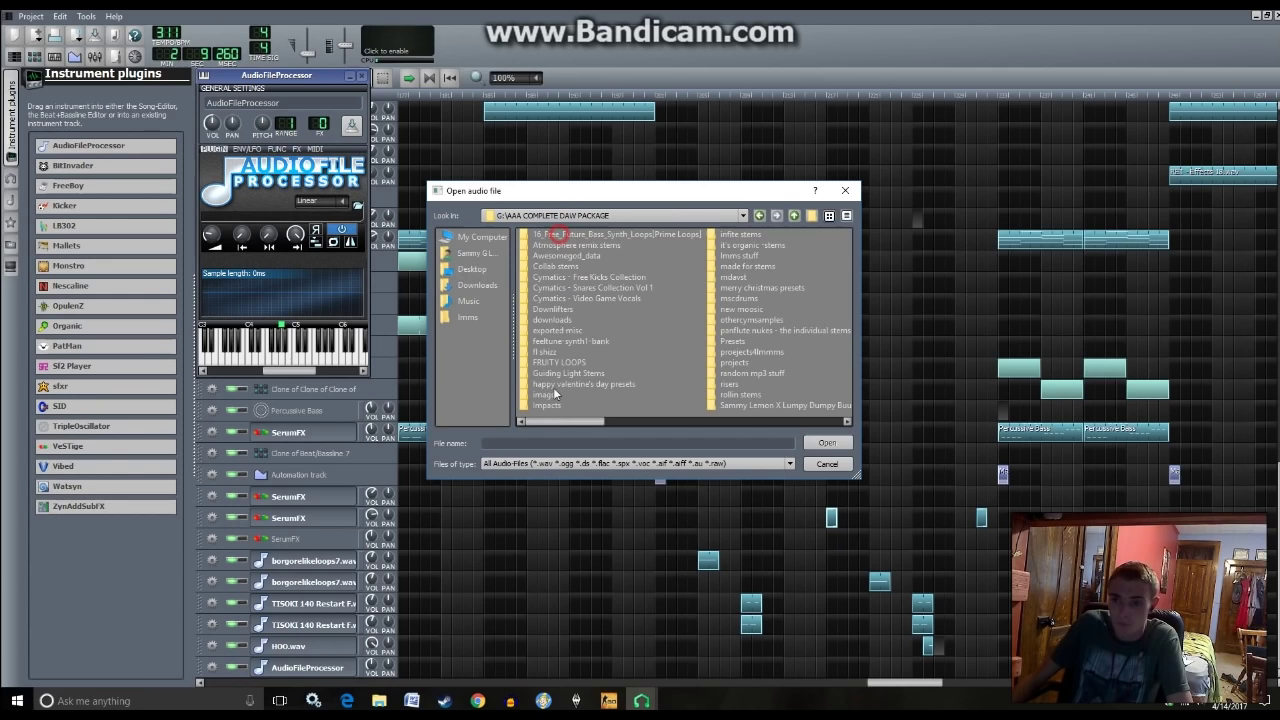
left_click_drag(554, 420, 679, 384)
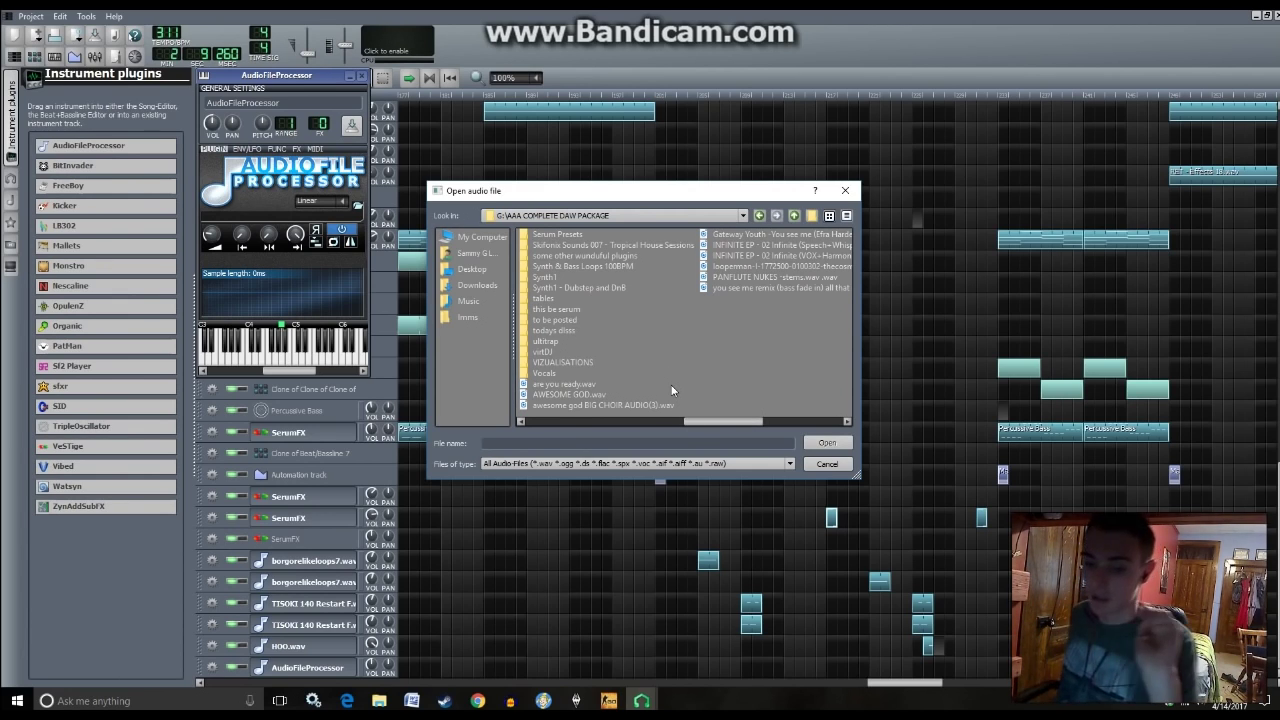
left_click(845, 190)
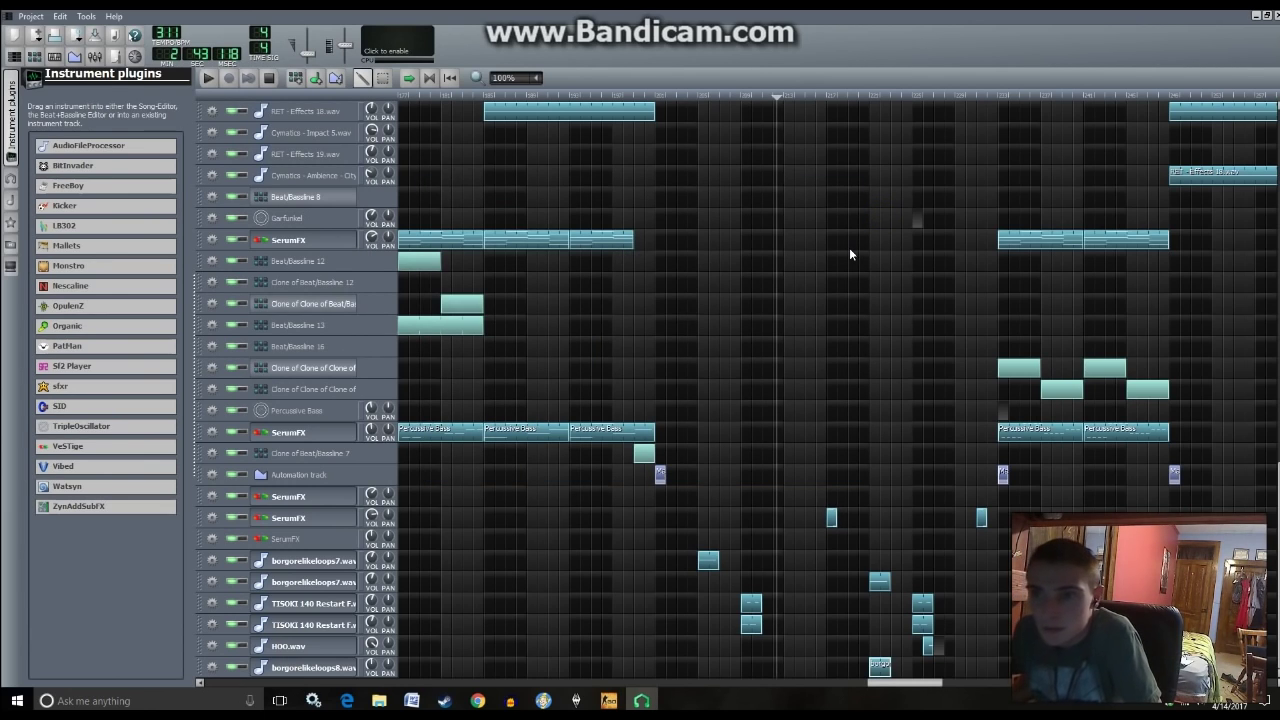
- Play the section and move the second borgorelikeloops7.wav pattern to just before the next Percussive Bass patterns
key("space")
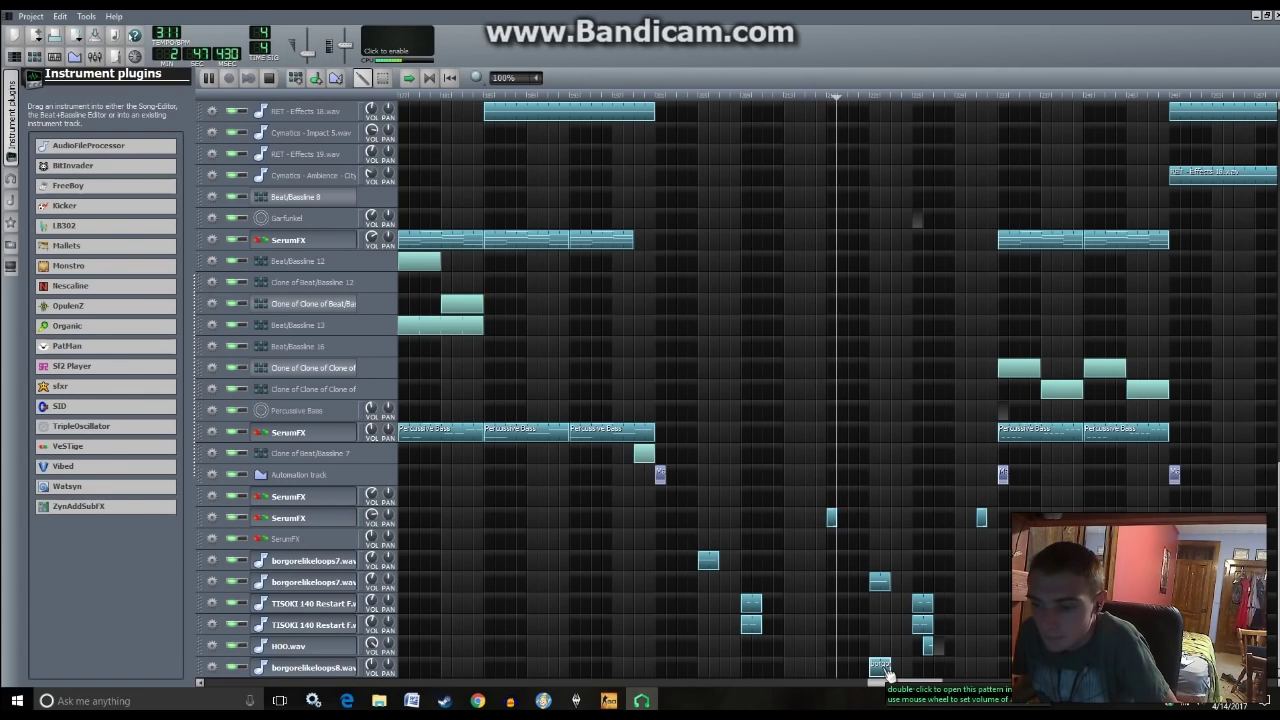
left_click_drag(884, 583, 991, 591)
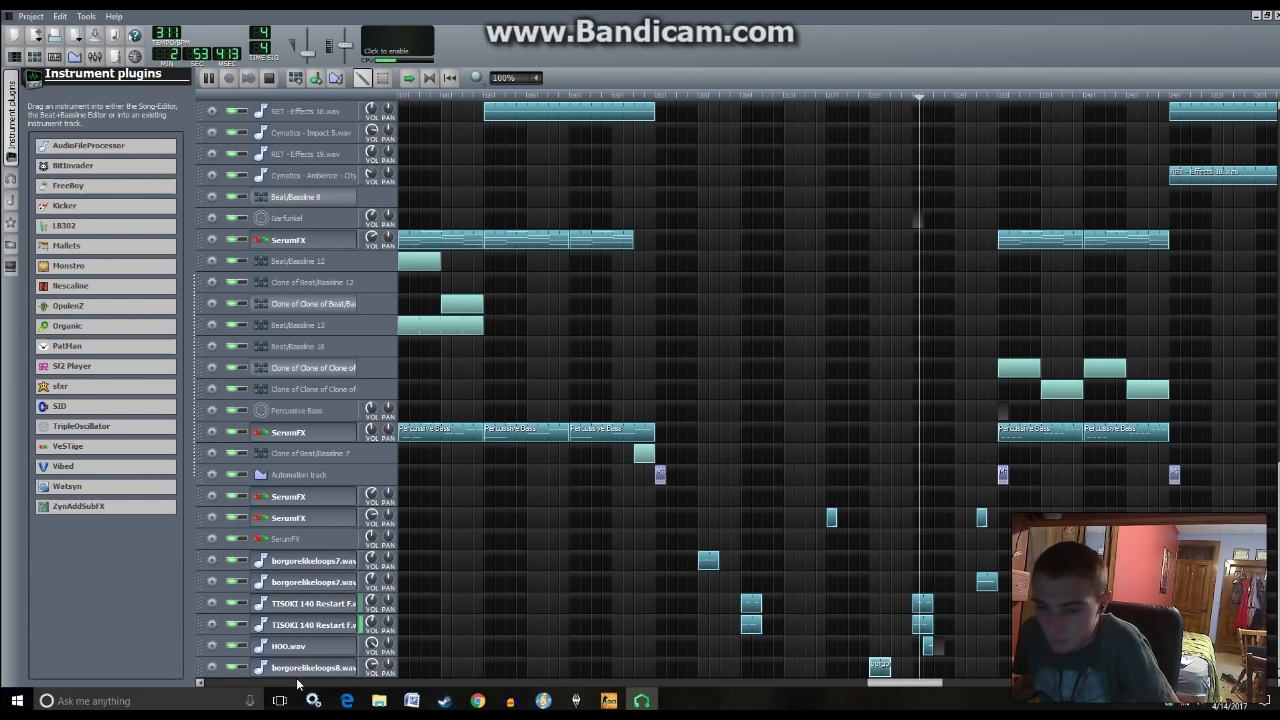
key("space")
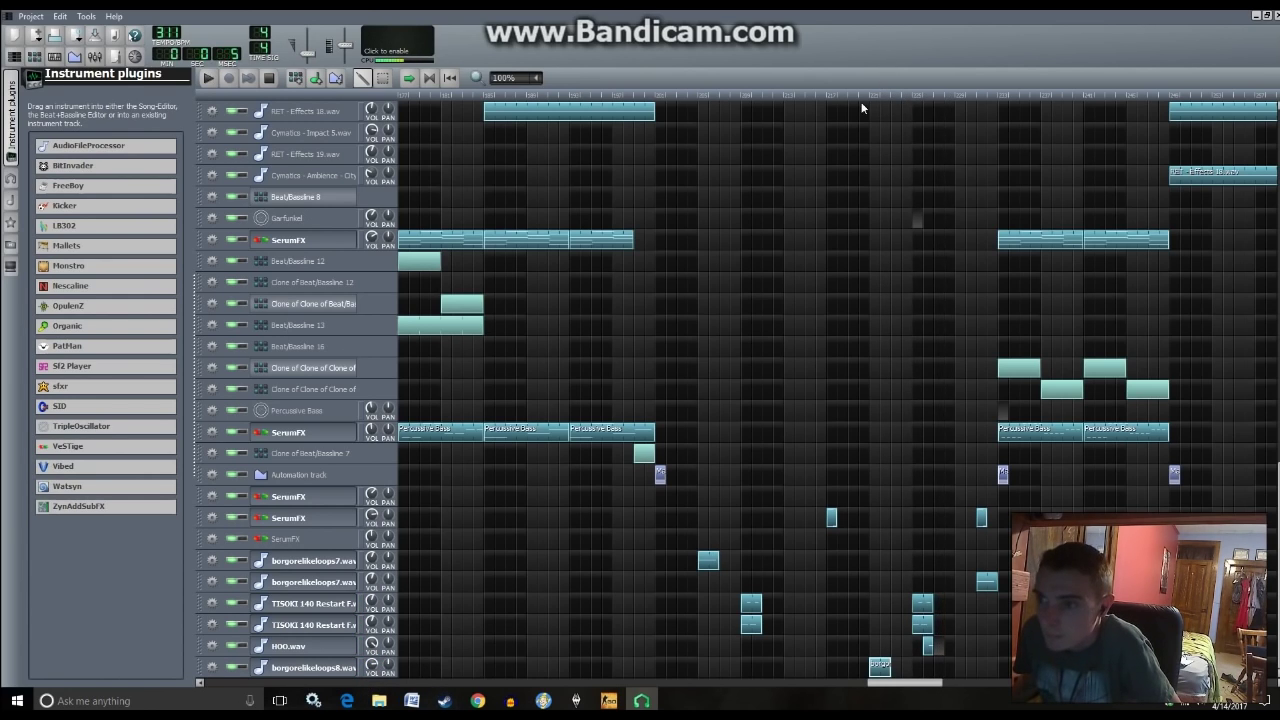
- Trim the new borgorelikeloops8.wav sample to a slice of about 410 ms and replay from the first borgorelikeloops7.wav pattern
left_click(313, 667)
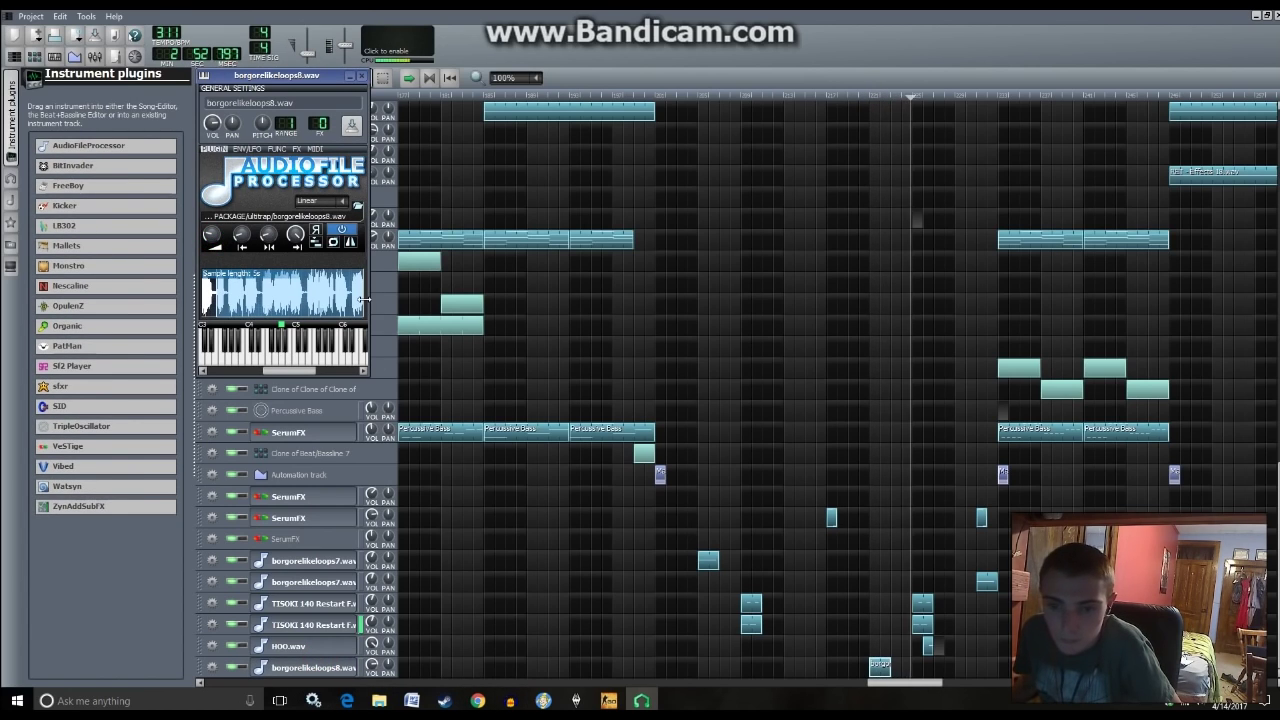
left_click(577, 643)
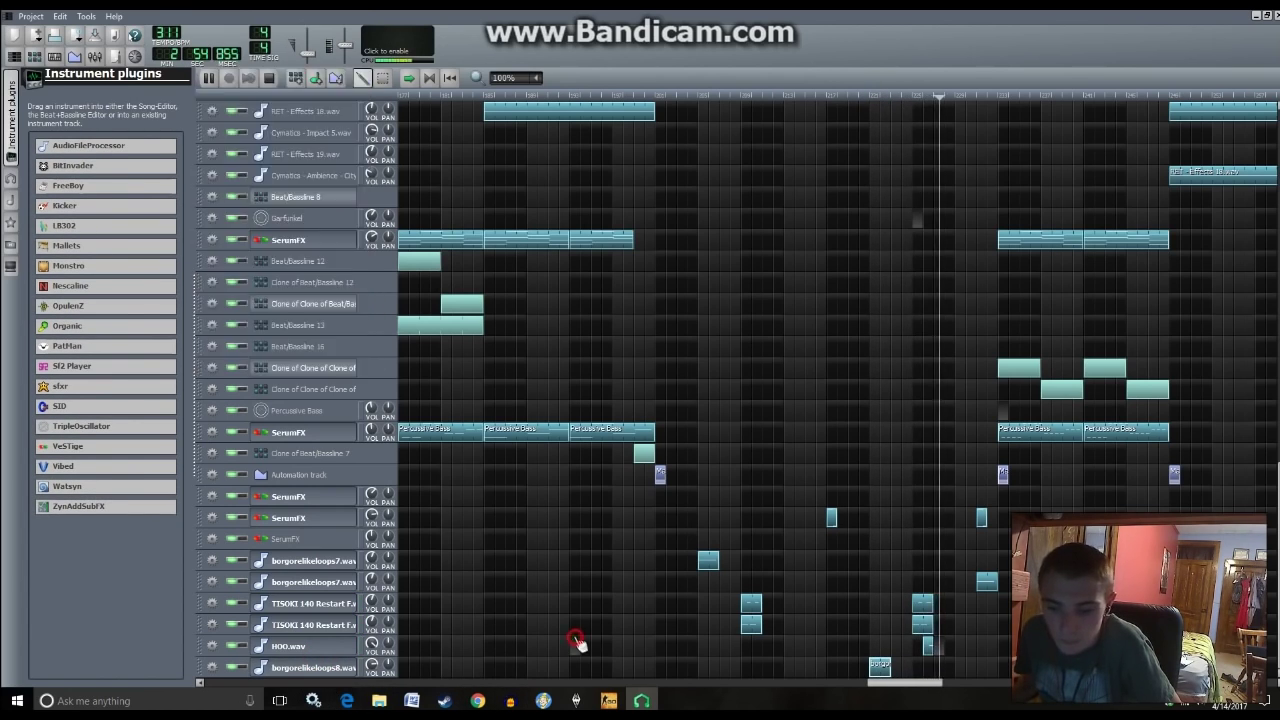
left_click(305, 668)
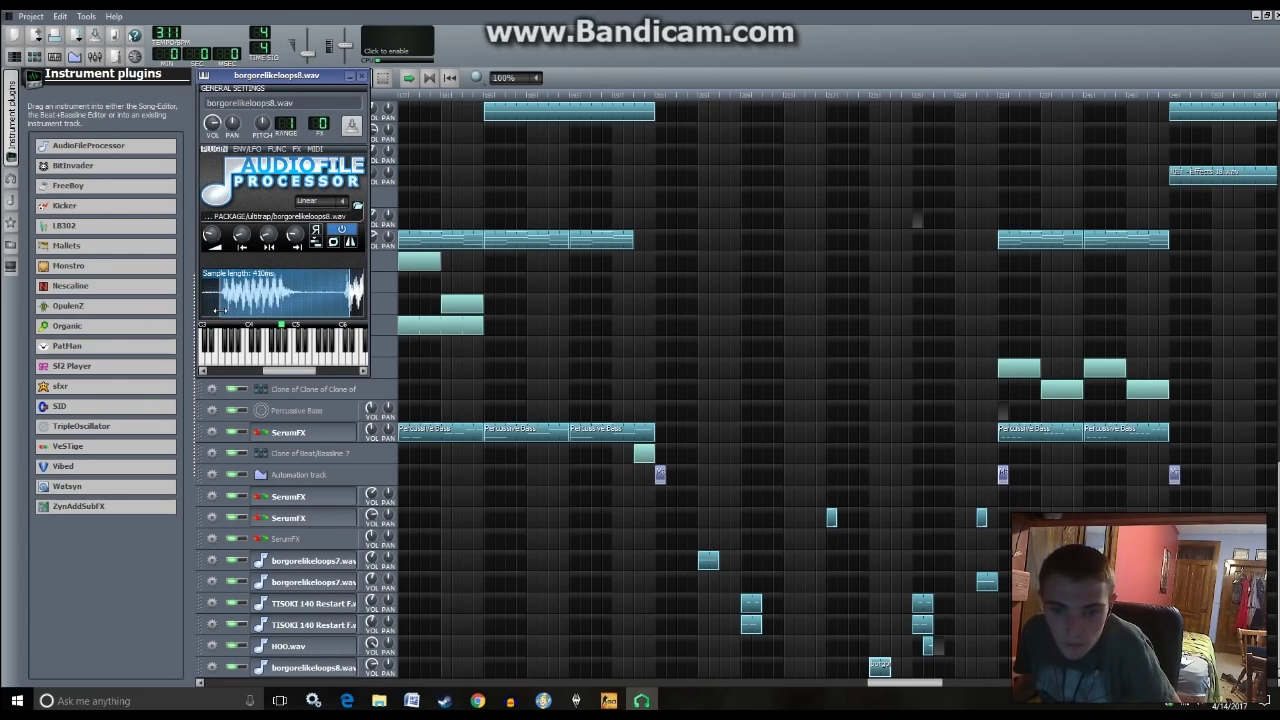
left_click(823, 97)
left_click(700, 94)
key("space")
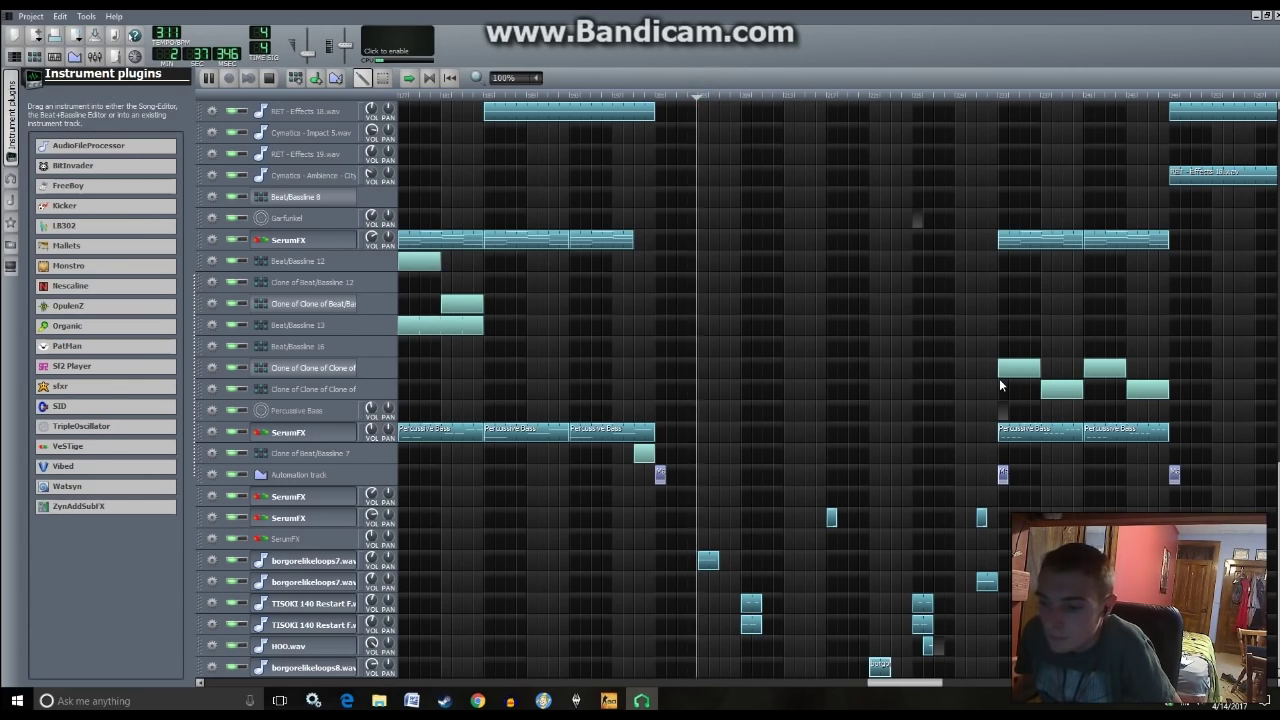
- Delete the last SerumFX pattern before the Percussive Bass patterns return and place the borgorelikeloops8.wav track between the two borgorelikeloops7.wav tracks
middle_click(981, 517)
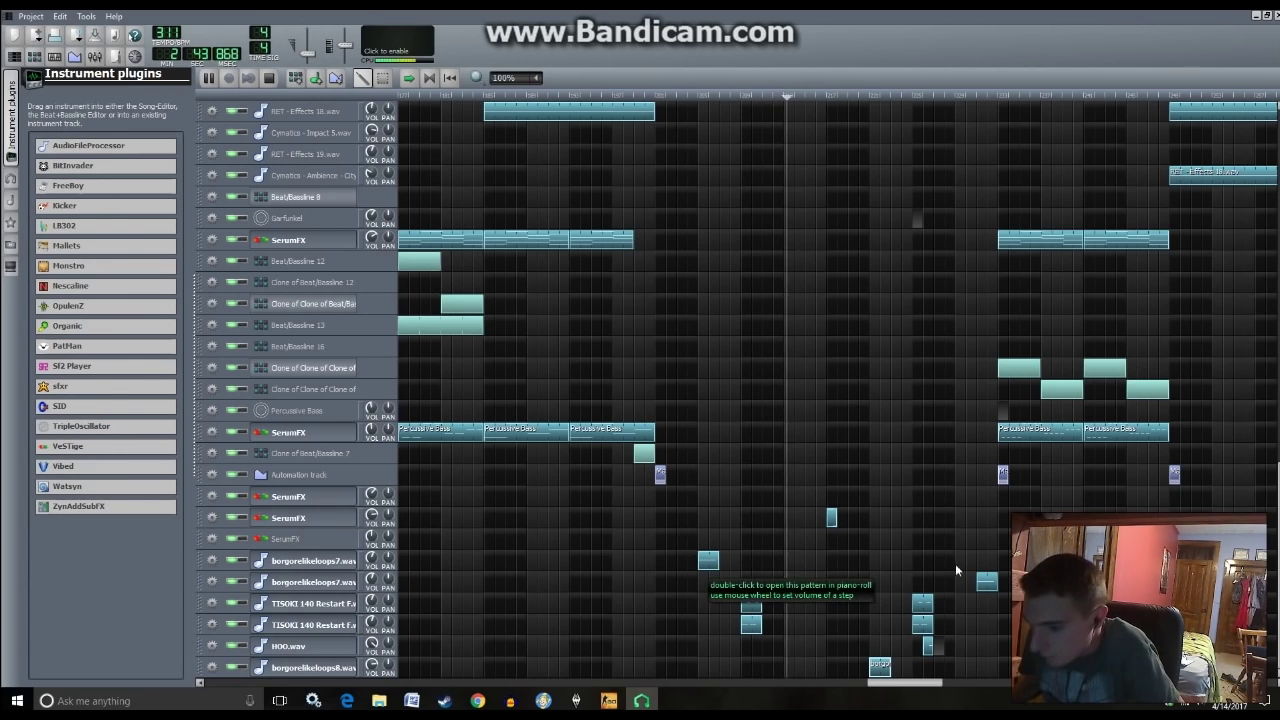
left_click_drag(201, 665, 215, 612)
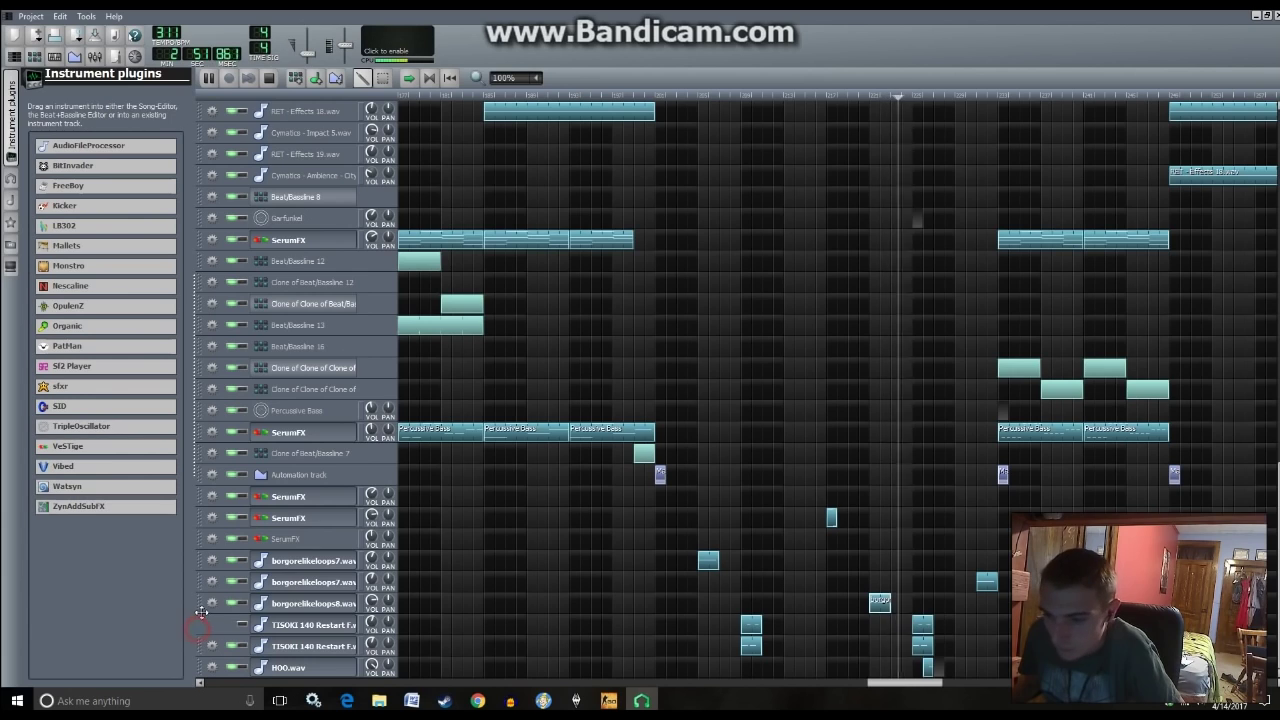
mouse_move(208, 602)
left_mouse_down()
mouse_move(210, 628)
mouse_move(209, 583)
left_mouse_up()
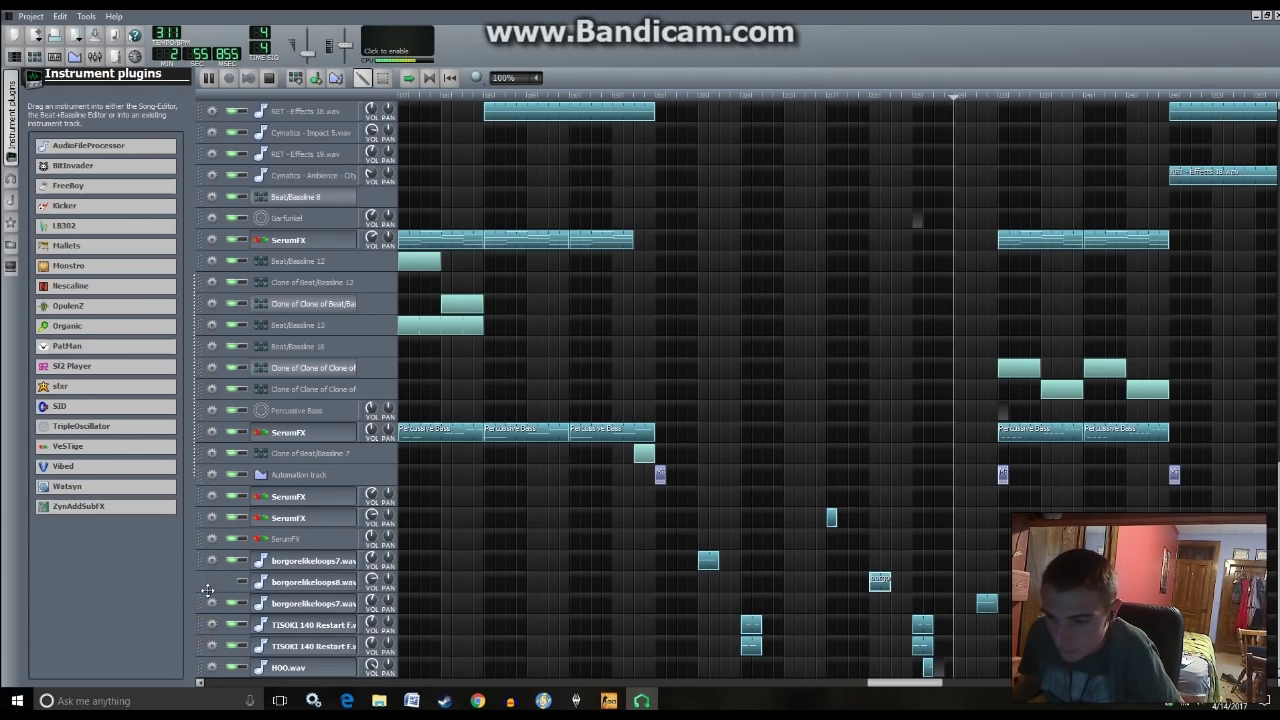
key("space")
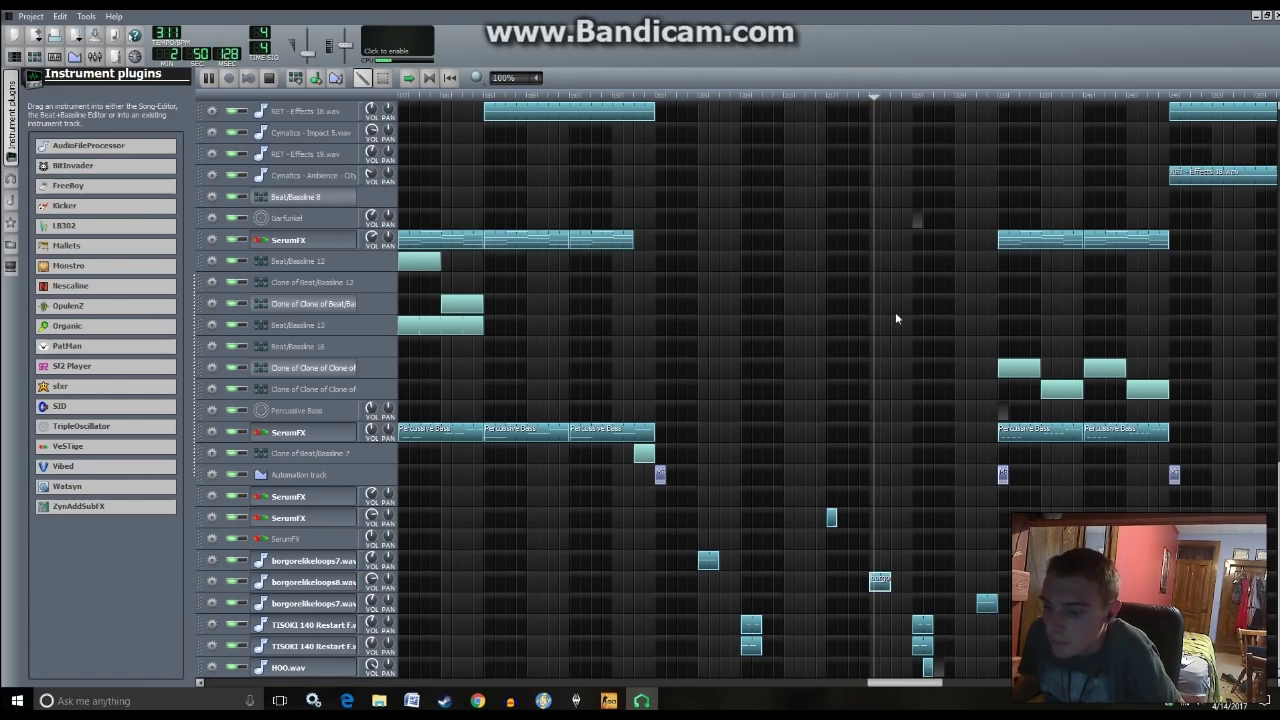
- Readjust the end point of the borgorelikeloops8.wav sample slice and replay the section
left_click(313, 581)
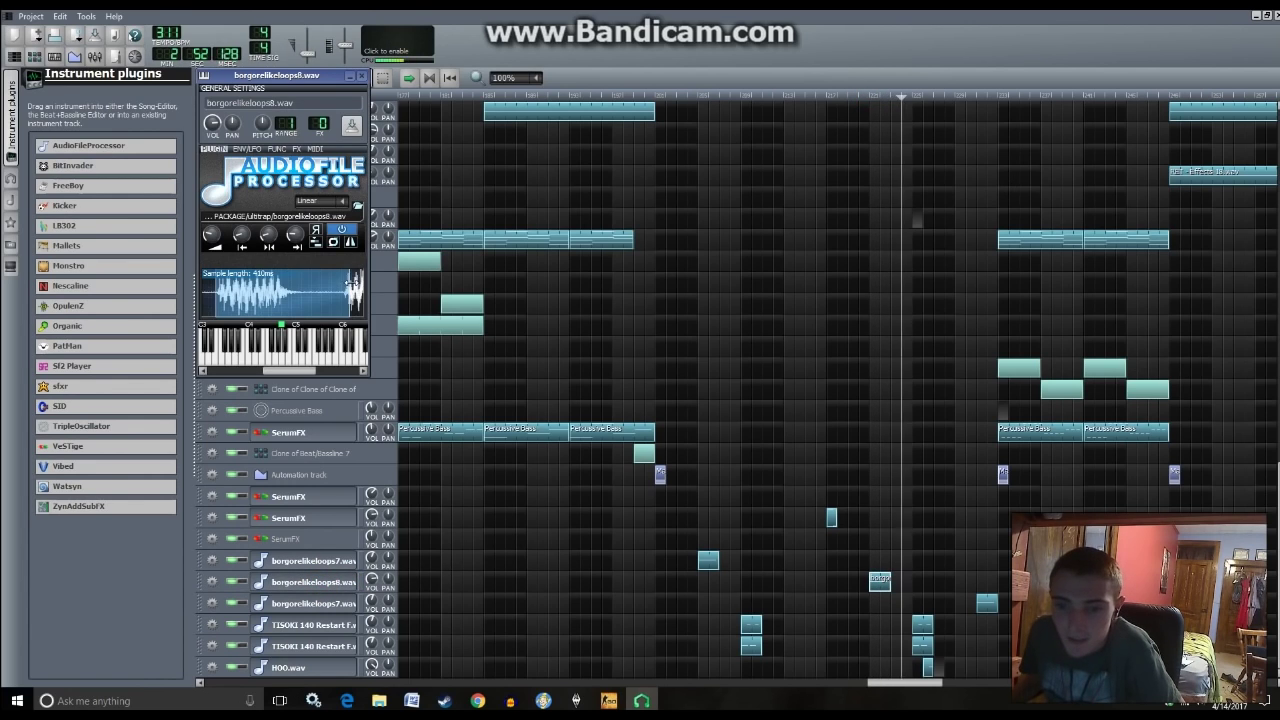
left_click_drag(357, 297, 626, 283)
left_click(823, 96)
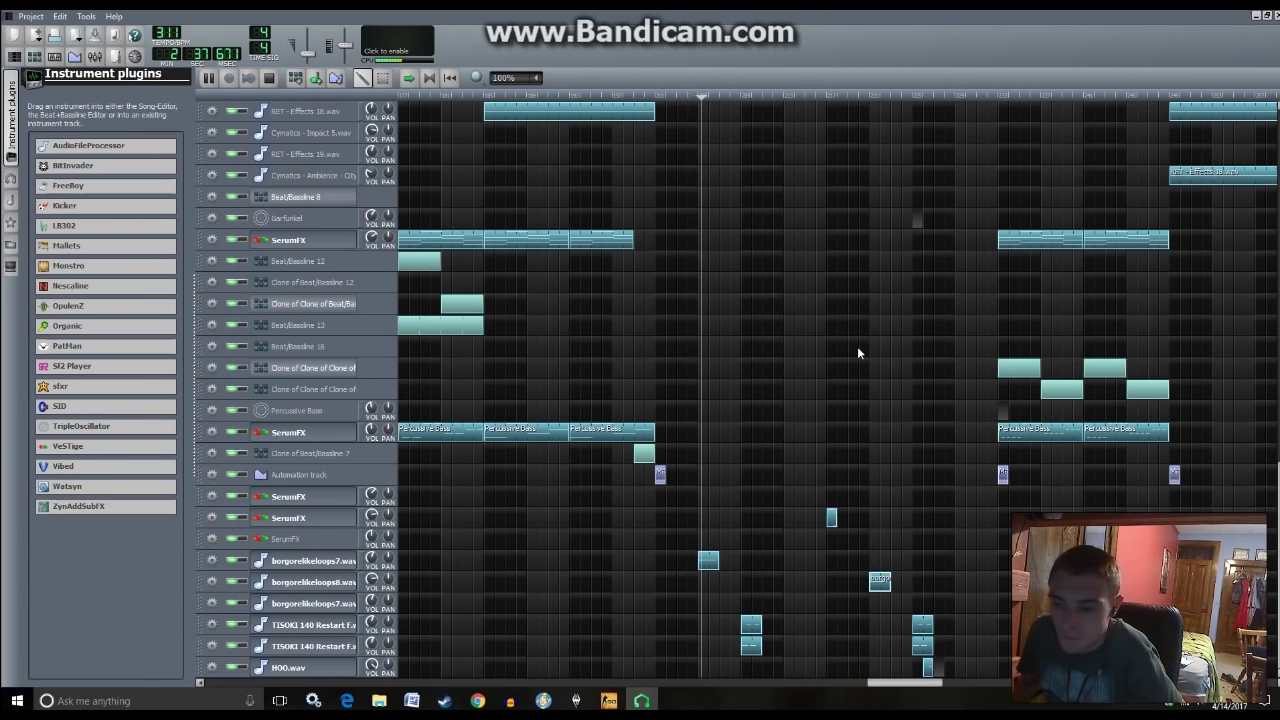
- Adjust the first borgorelikeloops7.wav track's volume and remove the second note from the first pattern on the upper TISOKI 140 Restart track
left_click_drag(370, 557, 374, 565)
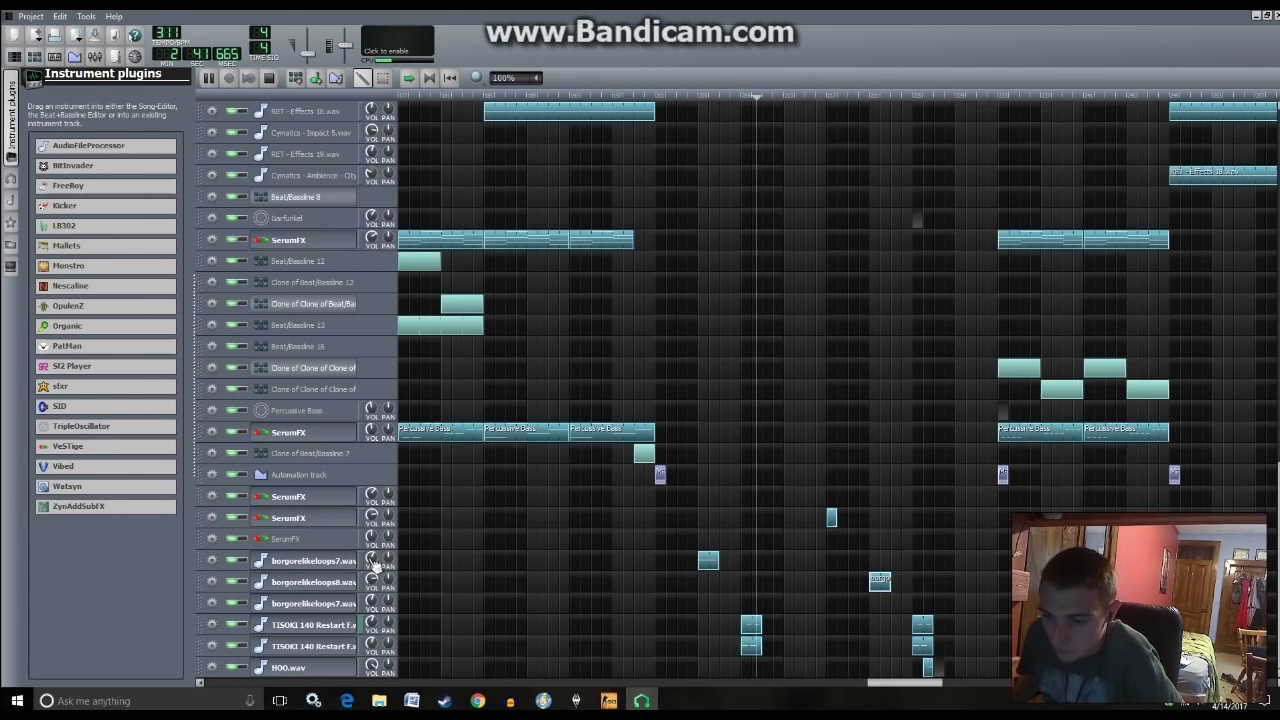
double_click(752, 638)
right_click(425, 349)
left_click(12, 57)
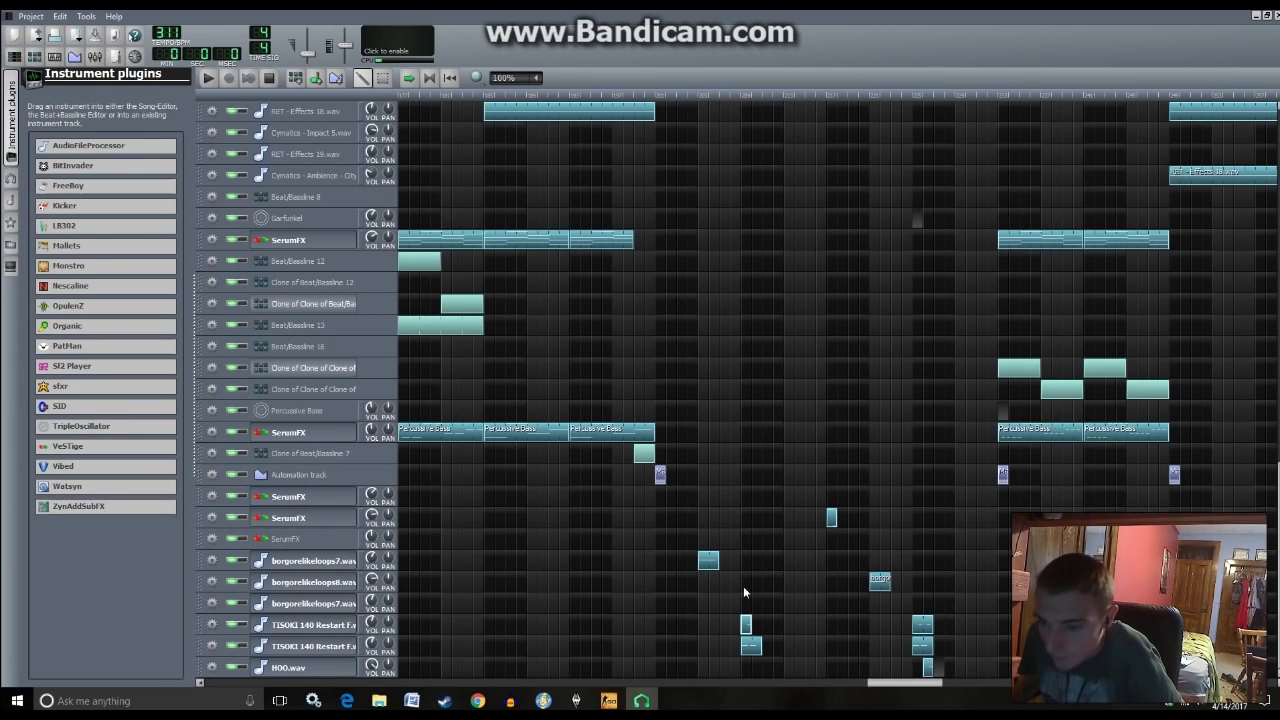
- Put a short A4 note on the second beat of a new pattern on the first borgorelikeloops7.wav track and play the section
key("F7")
left_click_drag(310, 404, 303, 501)
key("space")
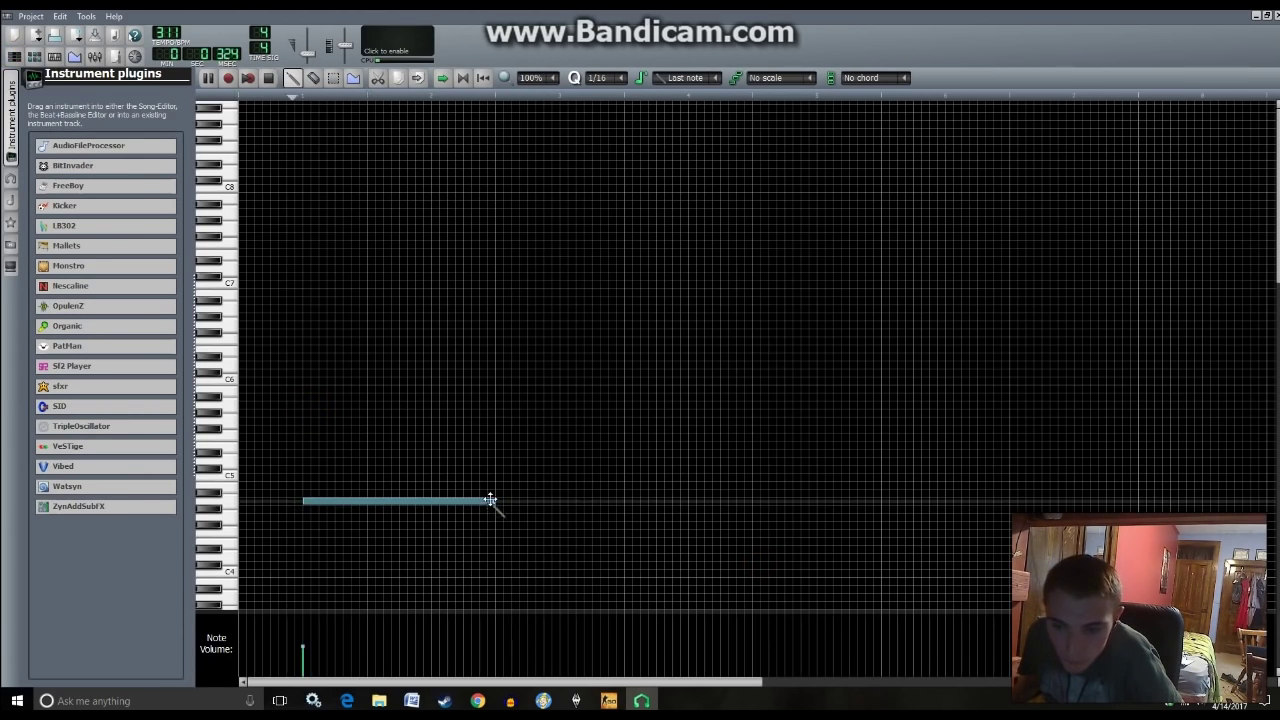
key("space")
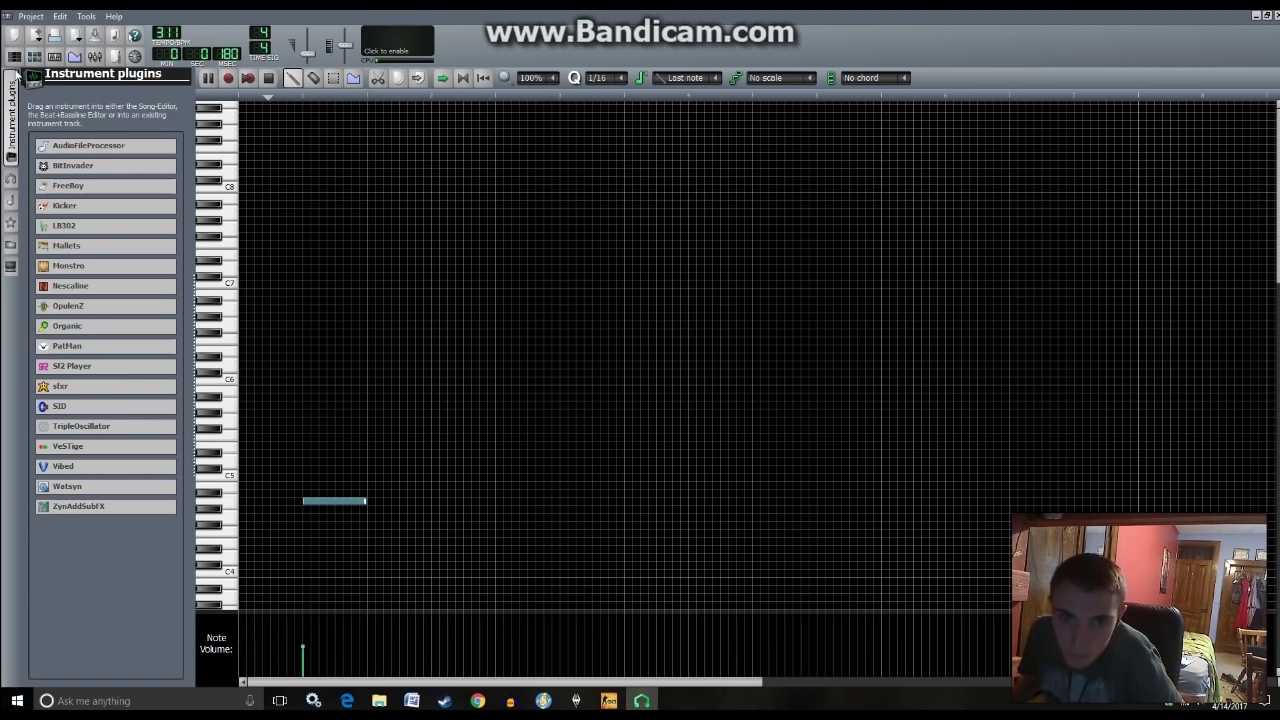
left_click(14, 56)
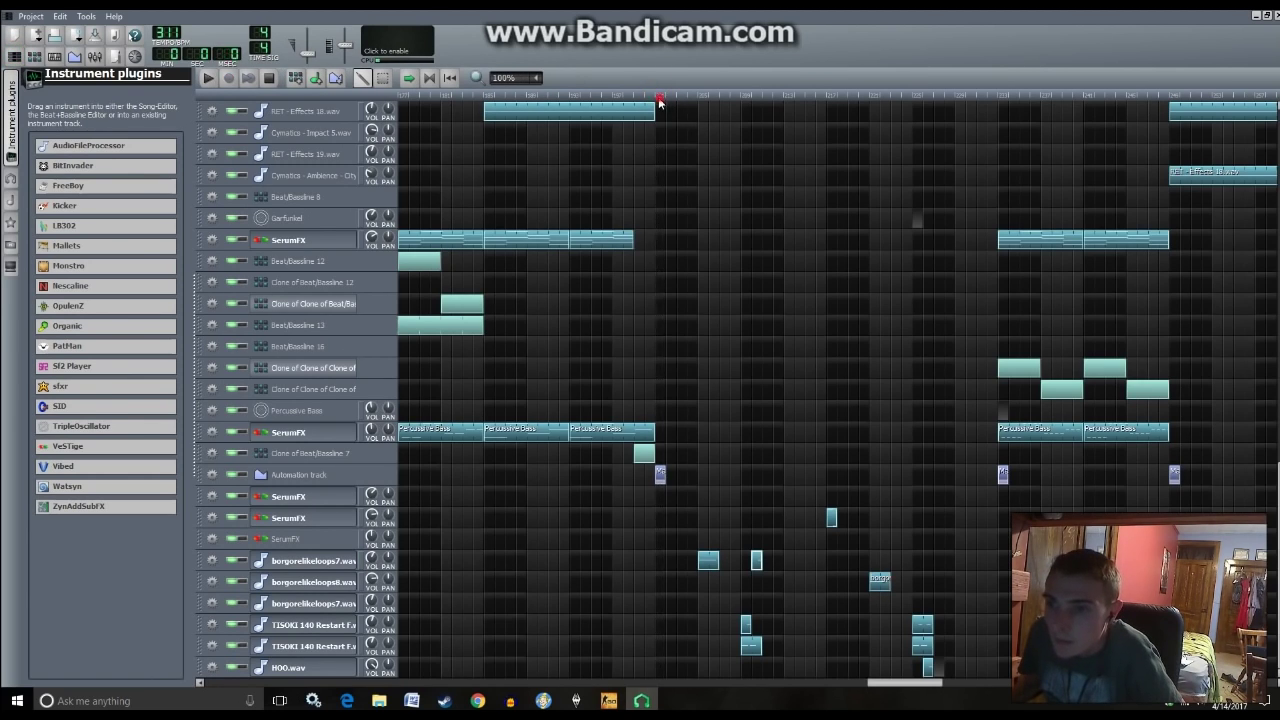
key("space")
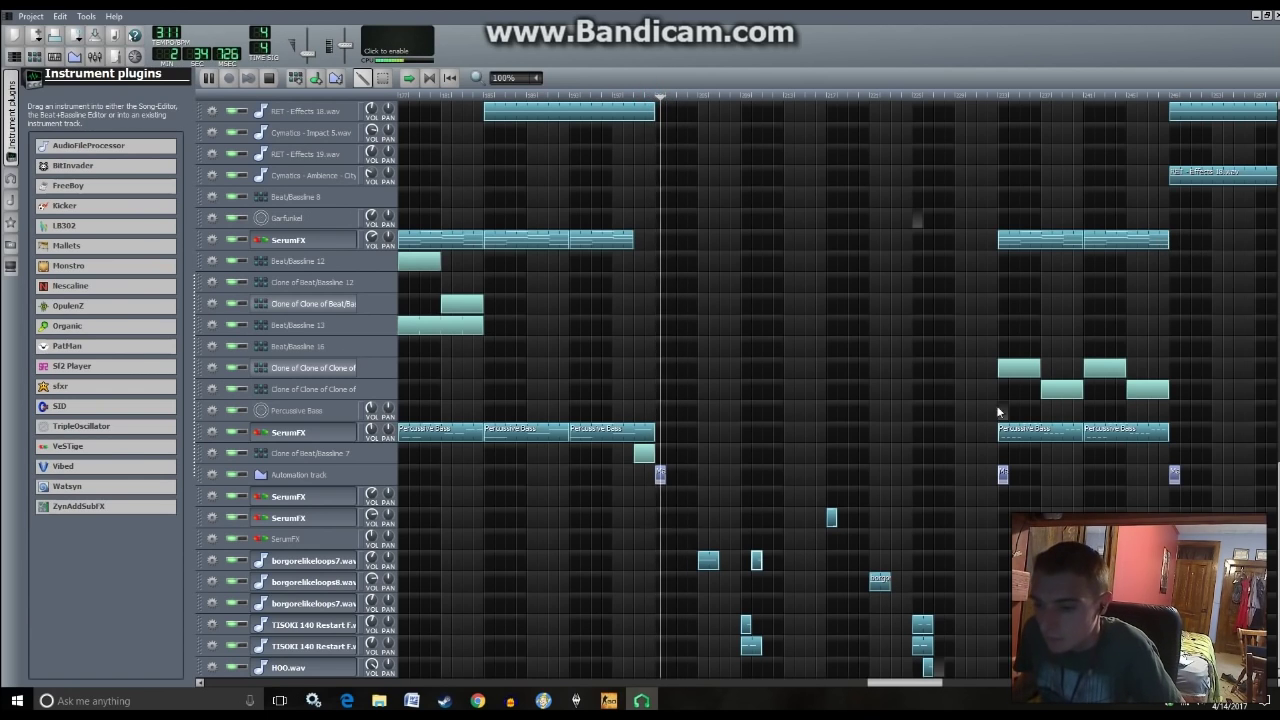
- Move the A4 note half a beat earlier in the first borgorelikeloops7.wav track's short pattern, set it one beat long and play the song
double_click(756, 563)
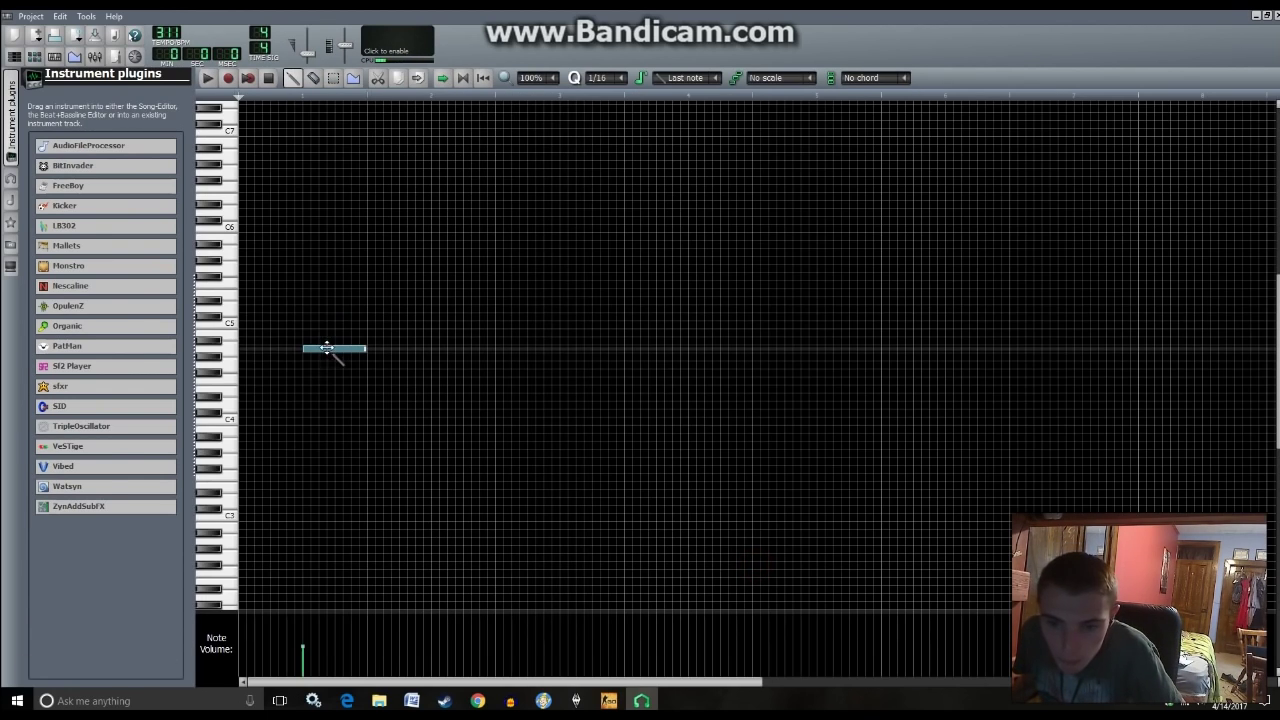
left_click_drag(334, 351, 306, 354)
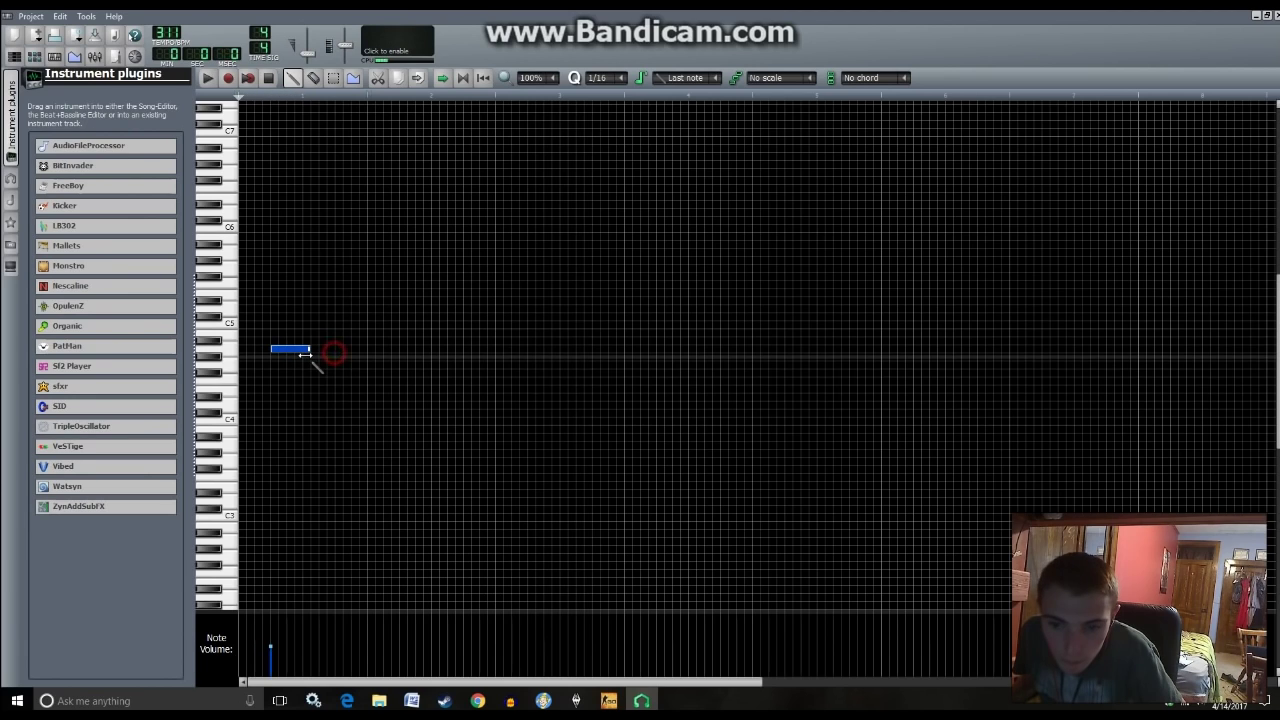
key("space")
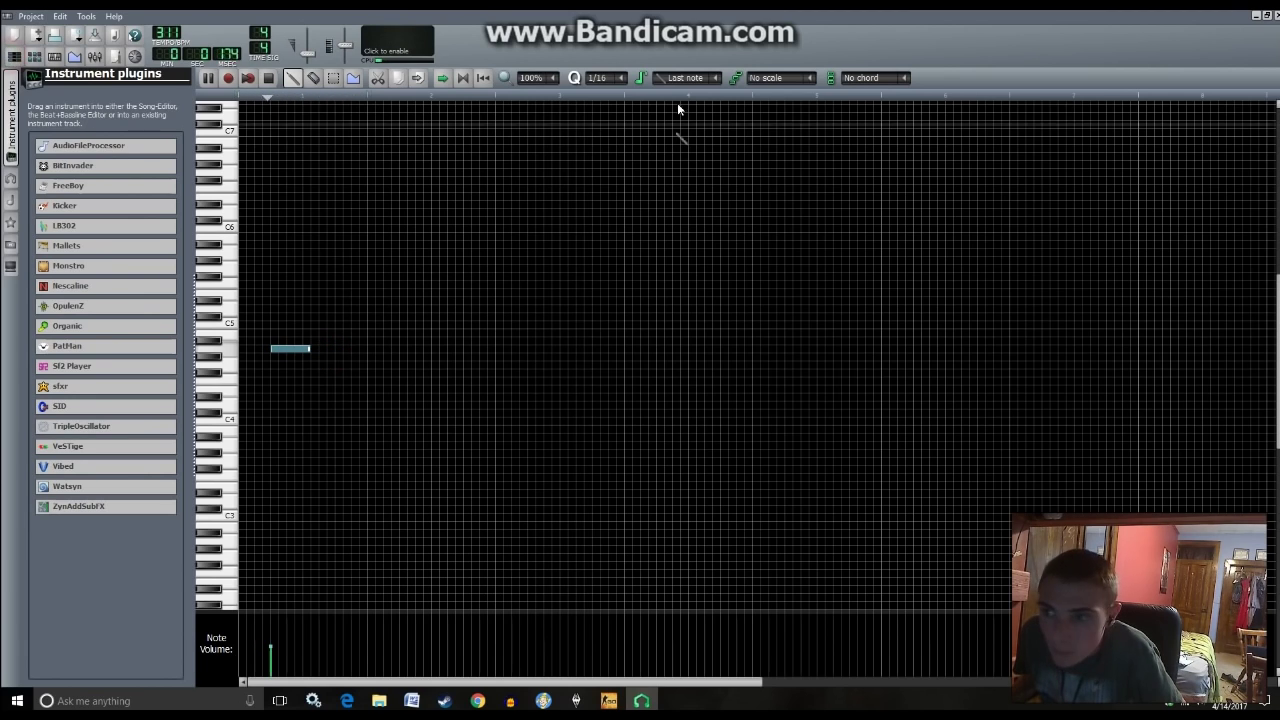
left_click_drag(311, 350, 334, 352)
left_click(14, 57)
key("space")
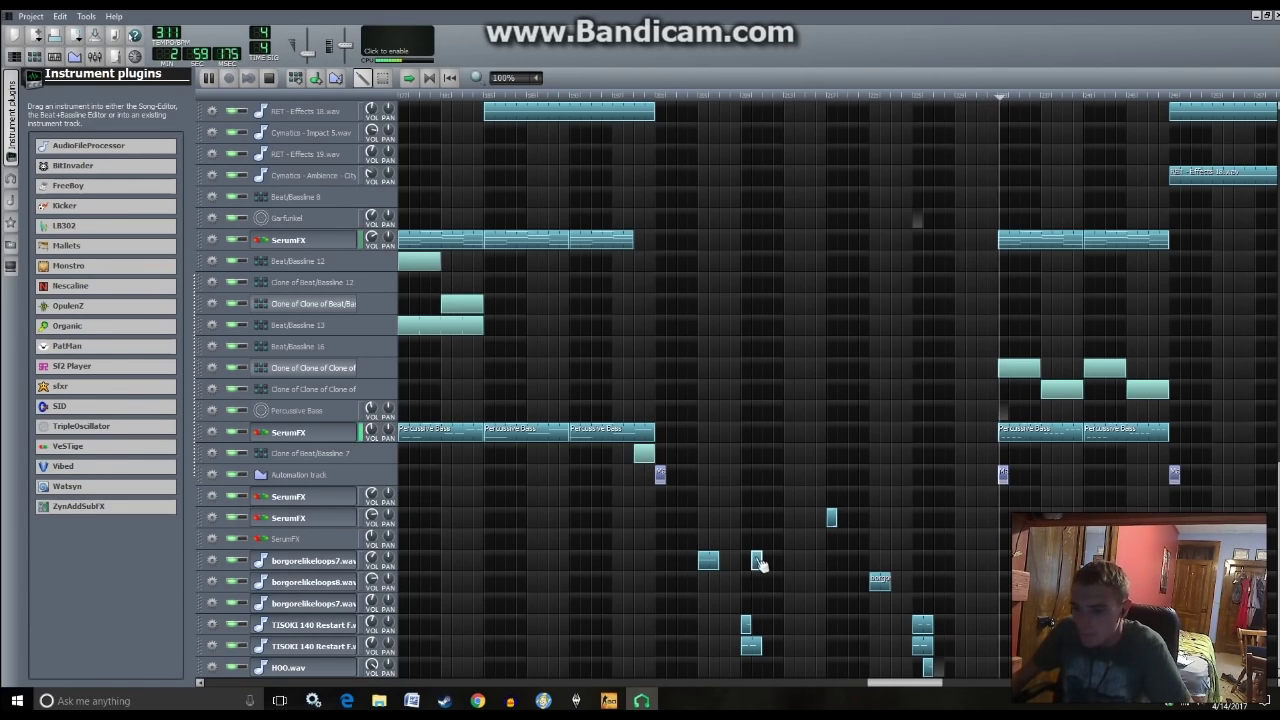
- Copy the short borgorelikeloops7.wav pattern to just before the Percussive Bass patterns return and extend its A4 note back to the pattern start
left_click_drag(758, 562, 981, 560)
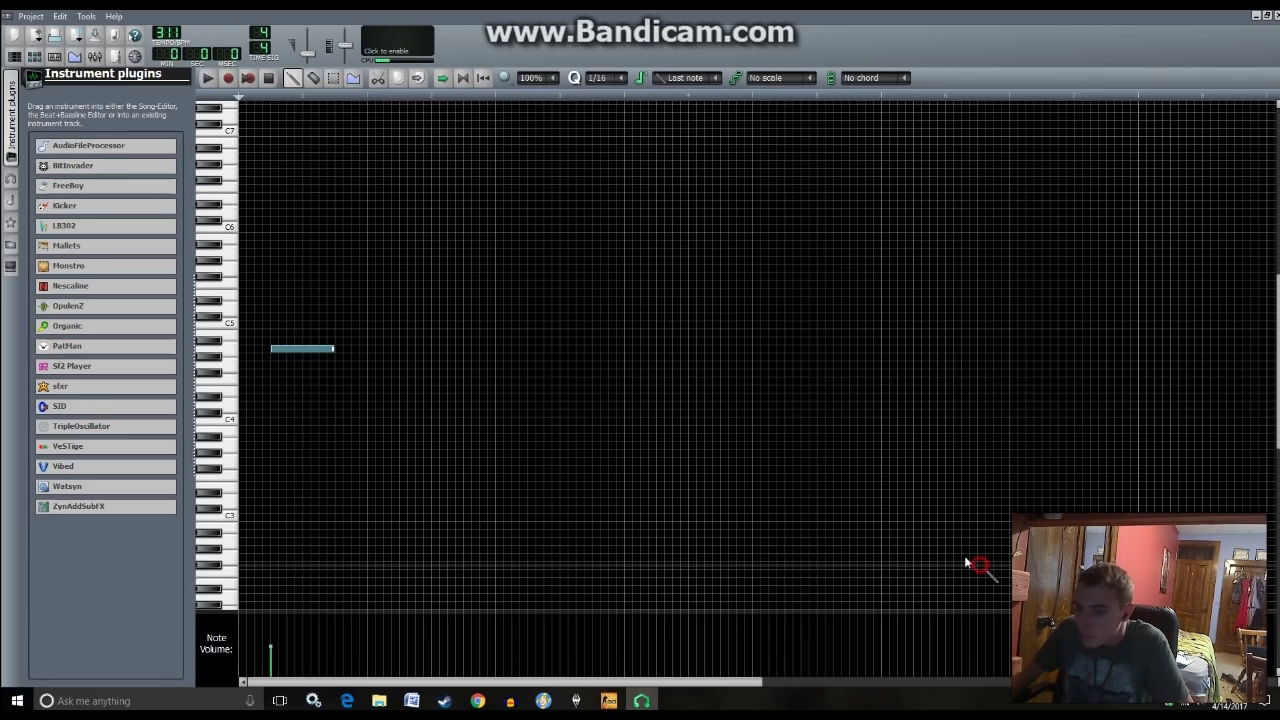
double_click(981, 561)
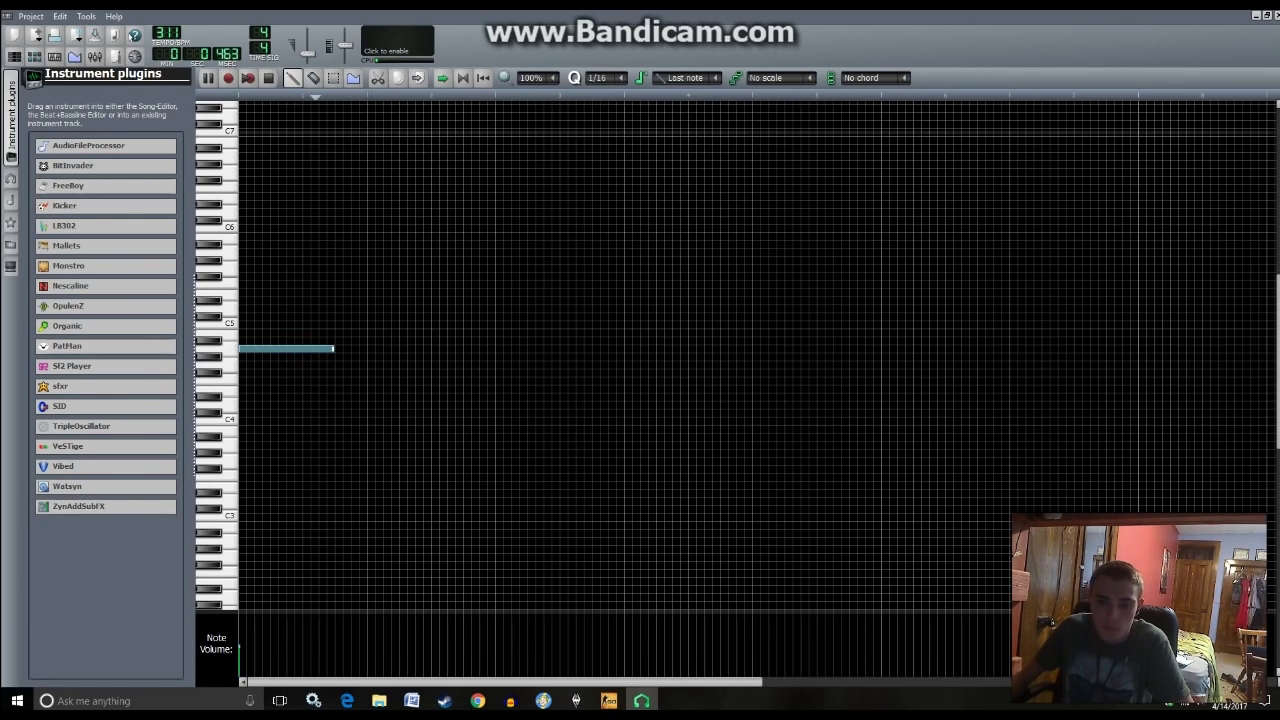
left_click(14, 57)
- Compare the last pattern of the SerumFX melody track with the copied borgorelikeloops7.wav pattern and play the transition in the song
scroll(1009, 234, "down", 5)
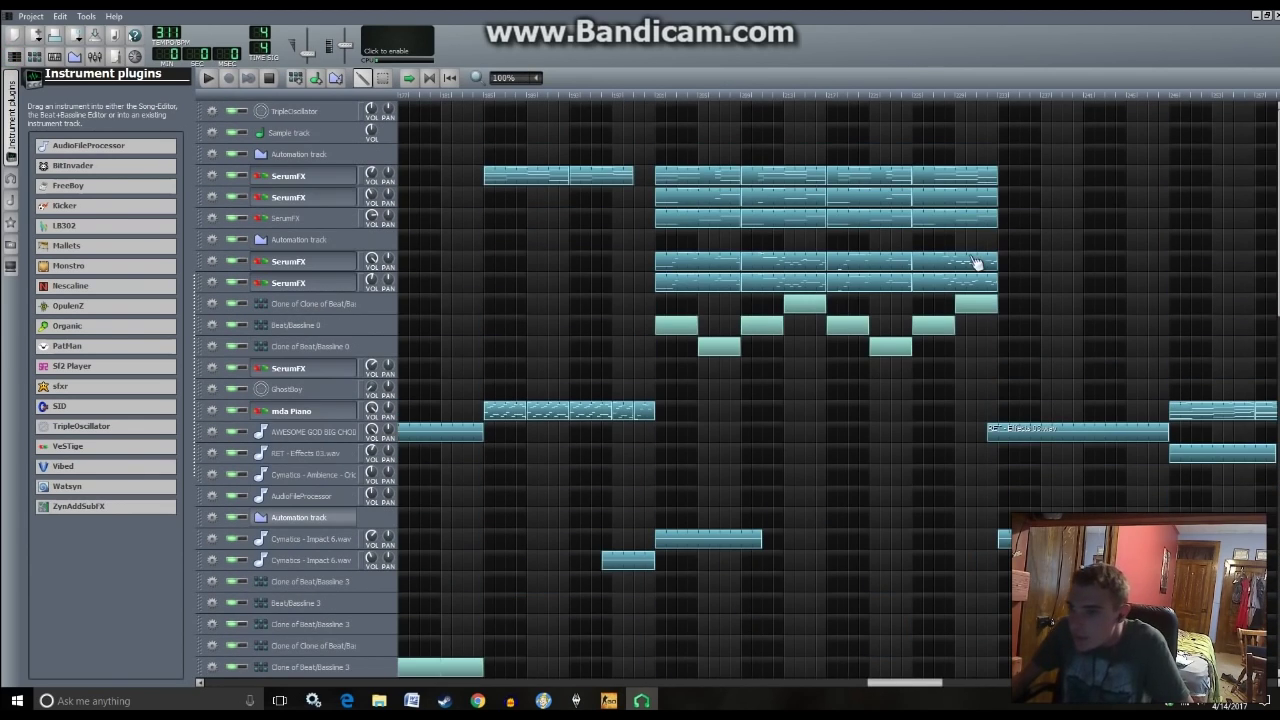
double_click(974, 262)
key("space")
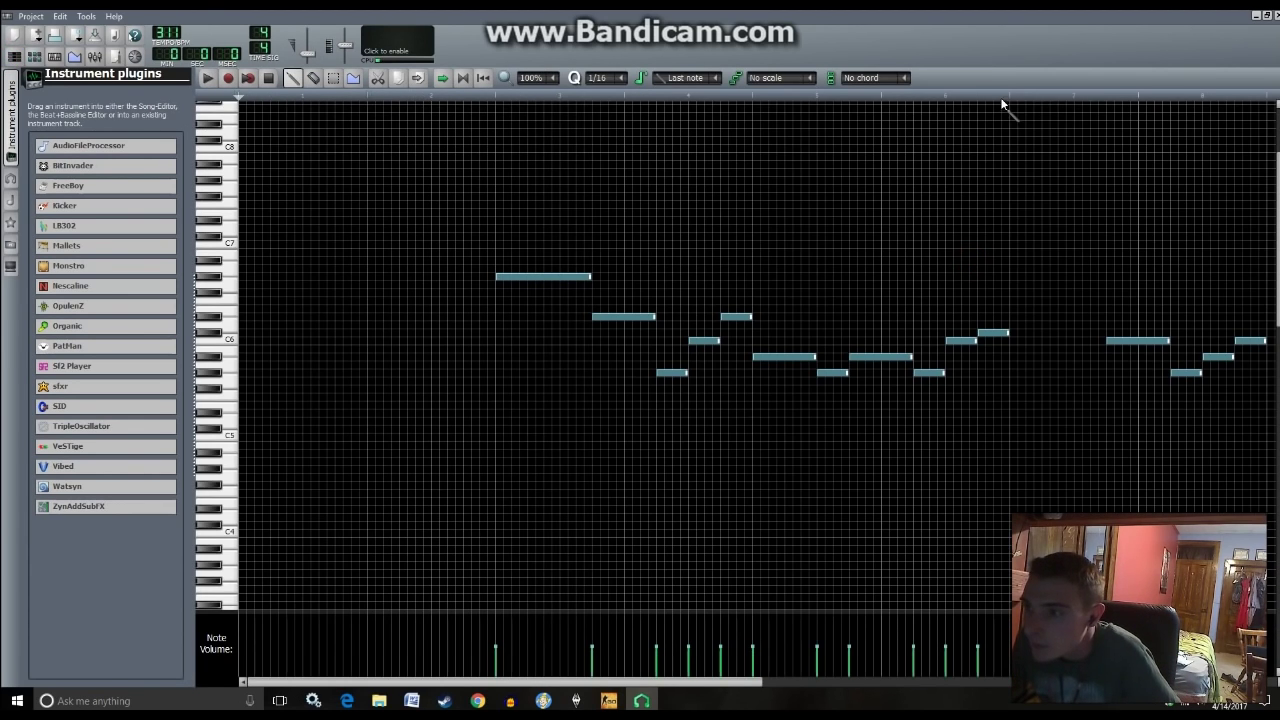
left_click(14, 57)
scroll(921, 544, "down", 8)
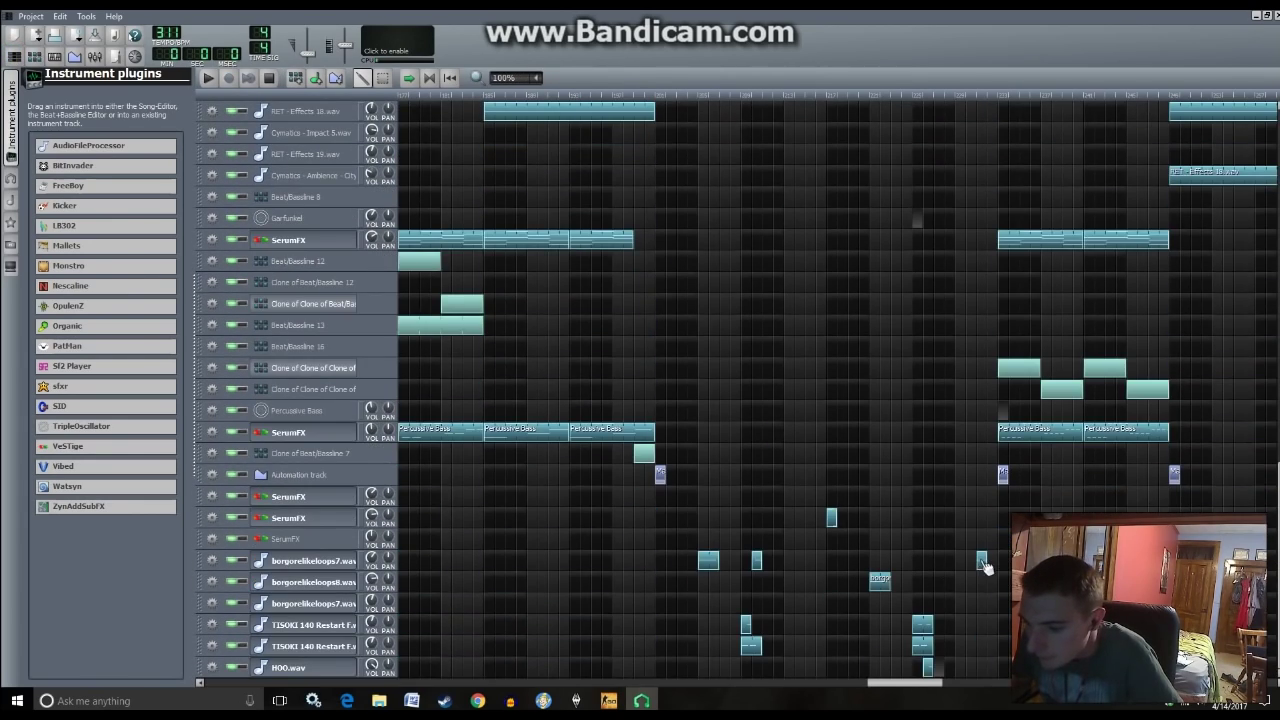
double_click(981, 561)
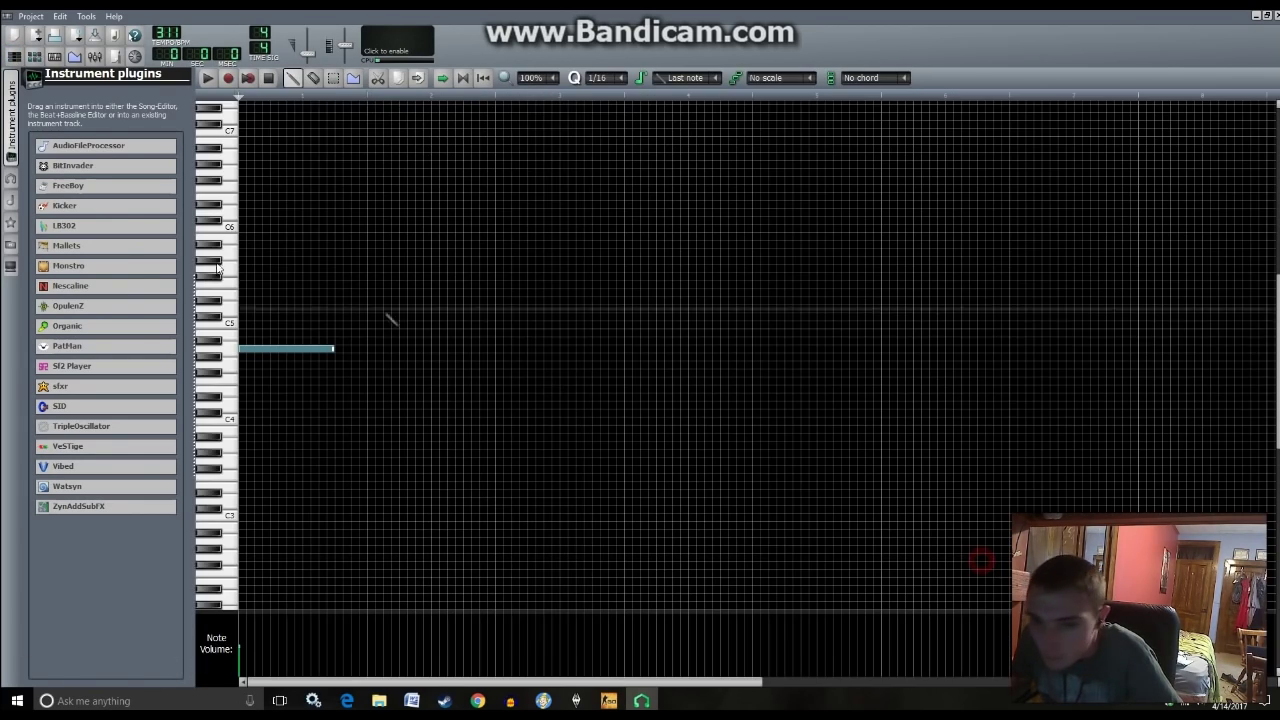
left_click(15, 58)
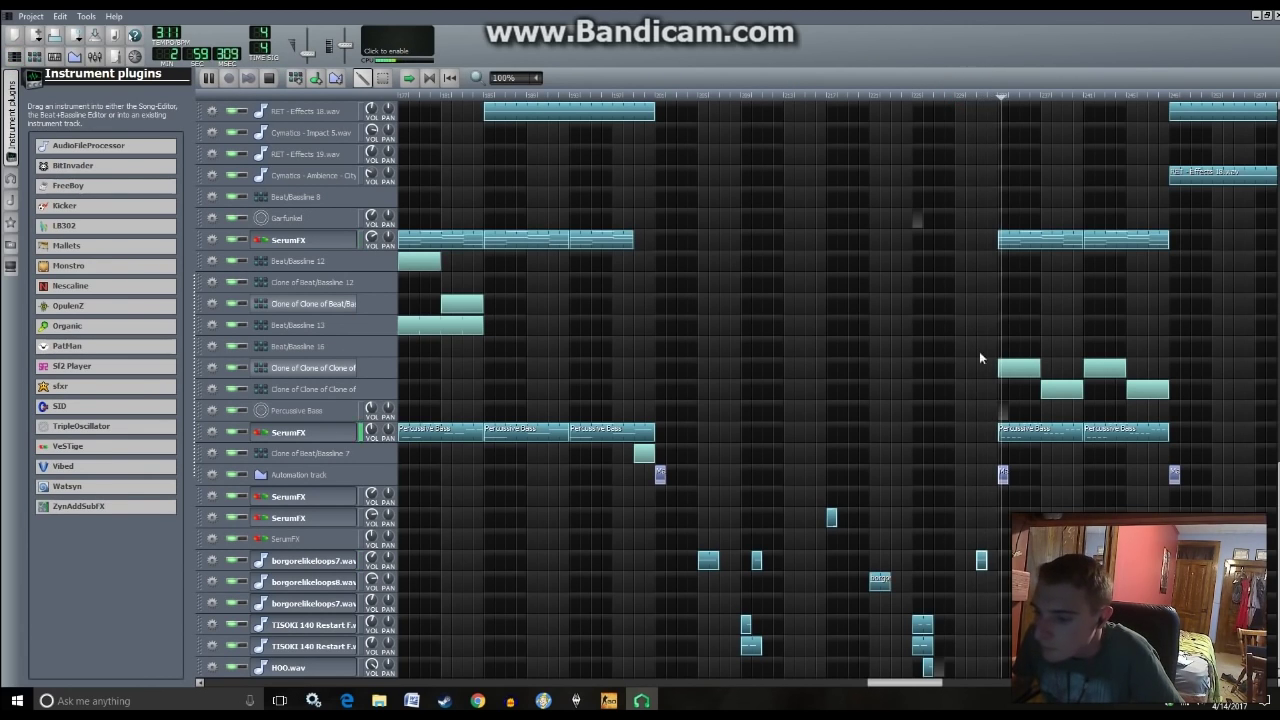
- Rework the second and final chords in the topmost SerumFX track's last pattern using 2.5-beat notes, and play the result in the song
scroll(990, 281, "up", 15)
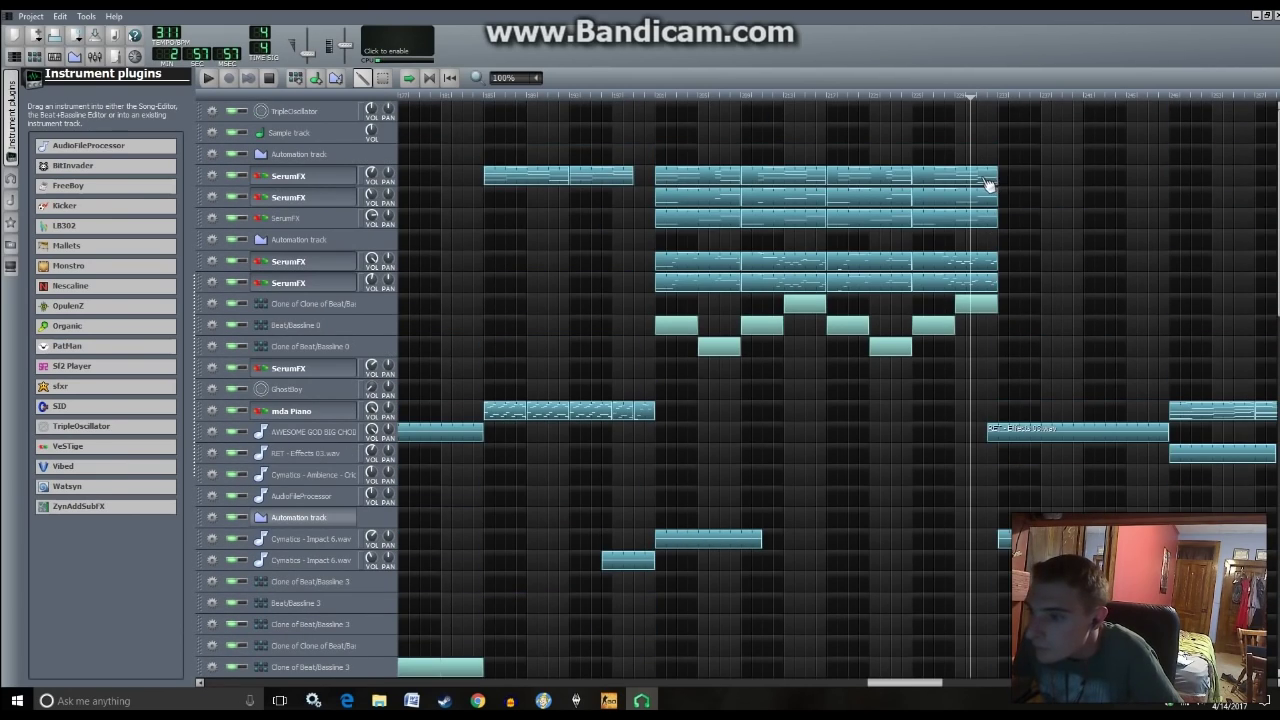
double_click(987, 183)
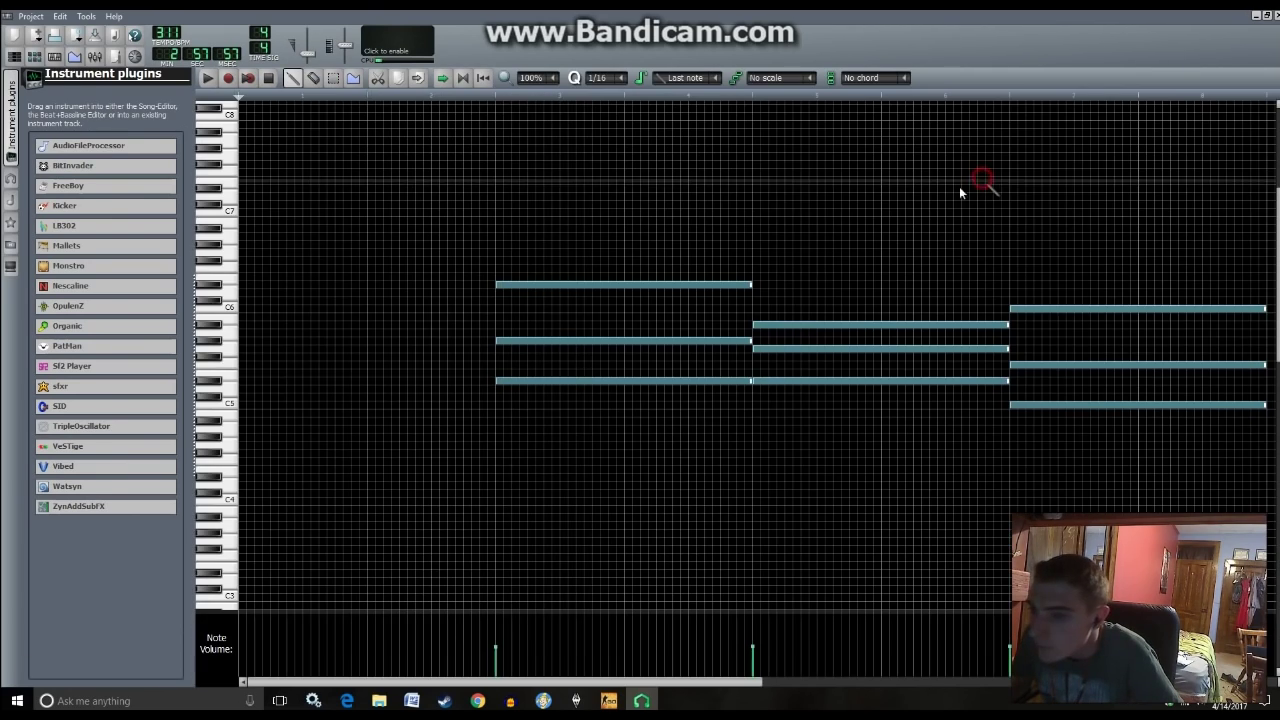
scroll(804, 659, "right", 3)
scroll(804, 659, "left", 2)
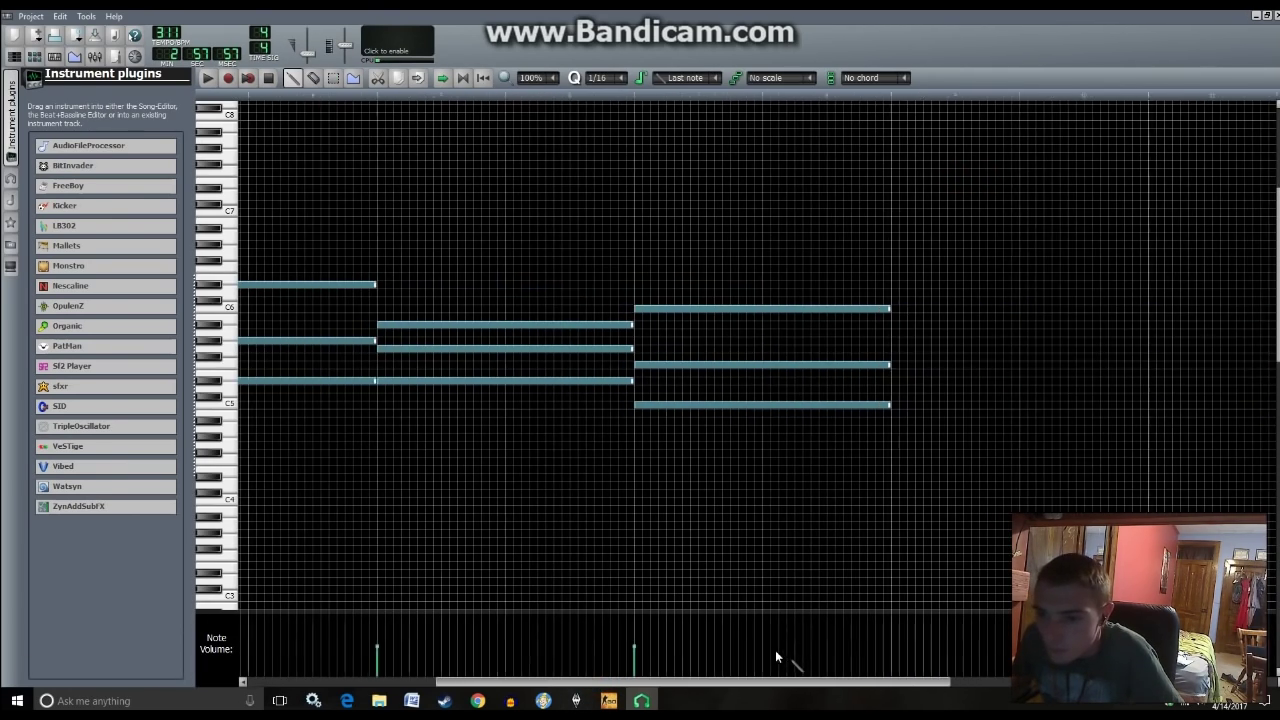
left_click_drag(645, 326, 677, 334)
right_click(580, 348)
right_click(580, 380)
left_click(562, 324)
left_click(517, 348)
left_click(517, 380)
left_click(410, 99)
key("space")
left_click(12, 57)
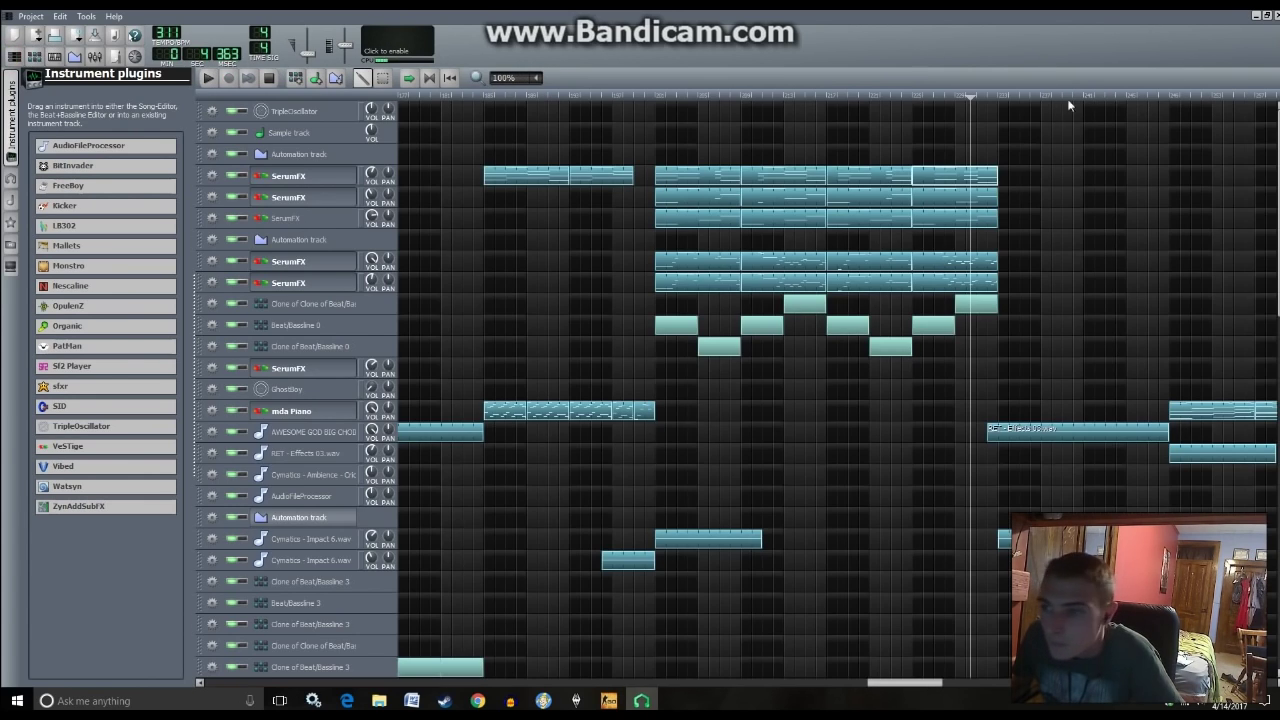
key("space")
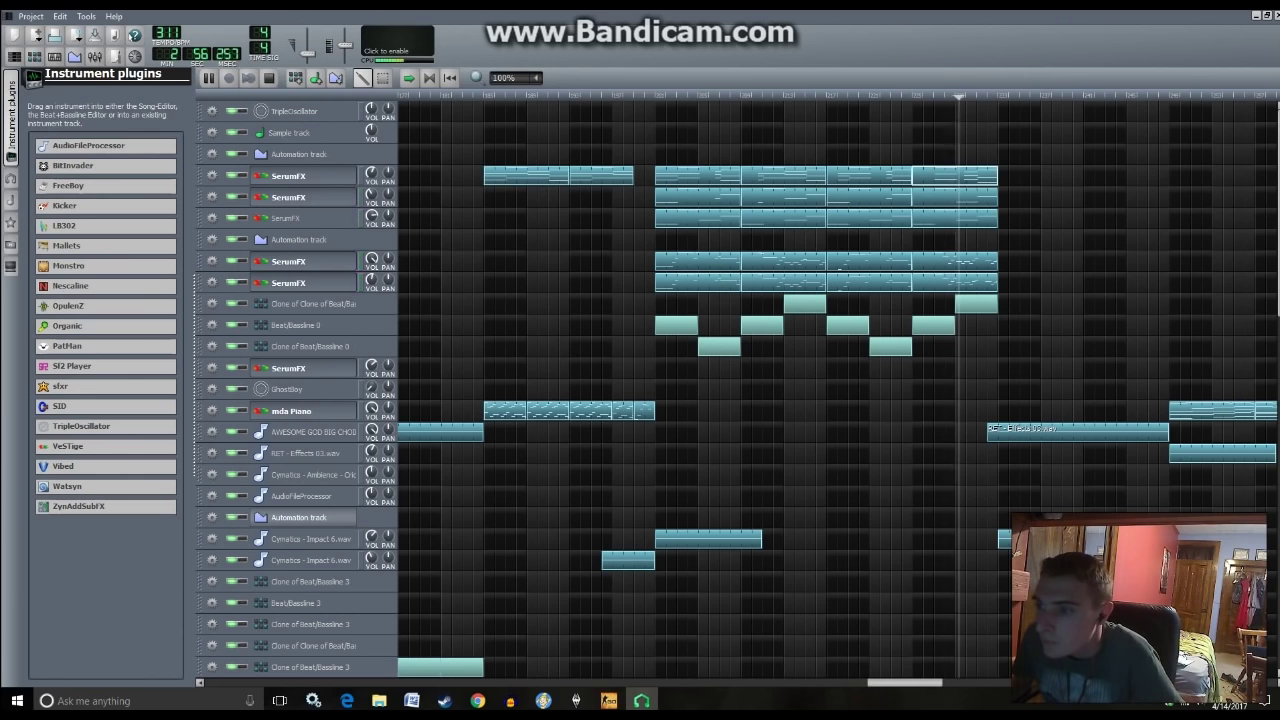
- Rearrange the topmost SerumFX track's last pattern, moving the long notes into the second chord and the short notes towards the final chord
double_click(979, 176)
left_click_drag(582, 681, 880, 665)
mouse_move(422, 322)
left_mouse_down()
mouse_move(680, 325)
mouse_move(679, 314)
mouse_move(424, 307)
mouse_move(421, 324)
left_mouse_up()
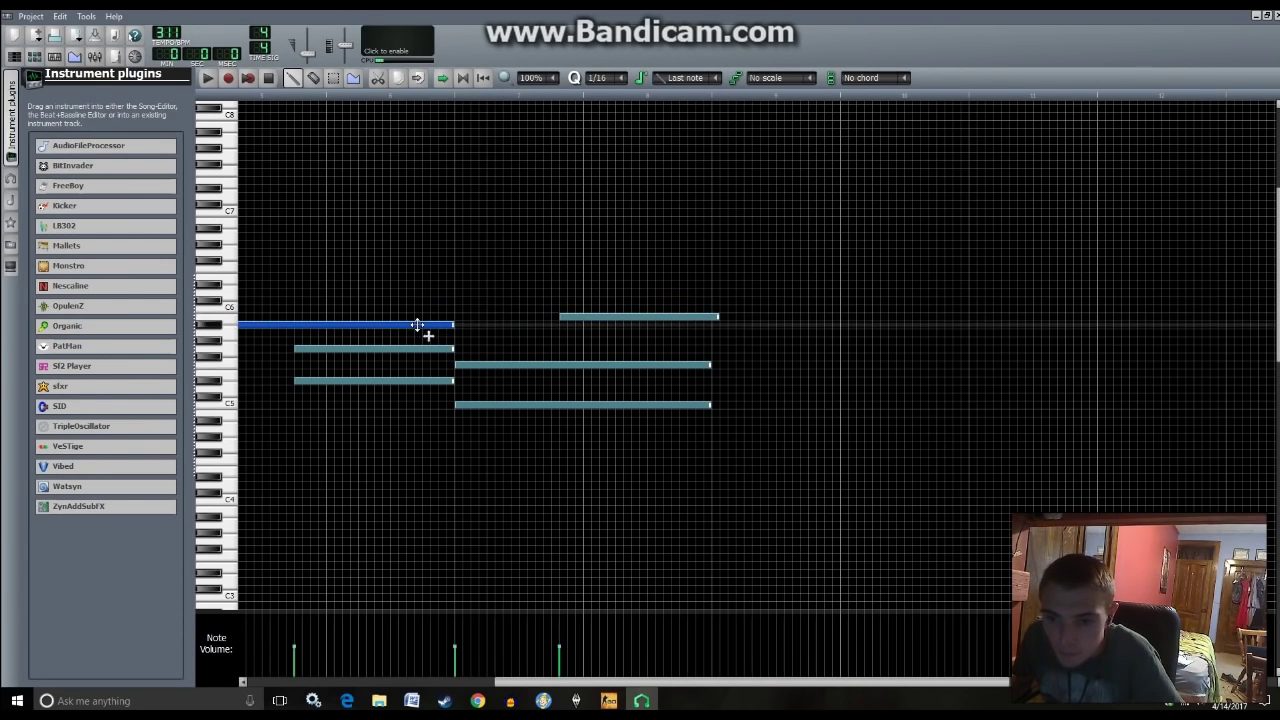
left_click_drag(503, 366, 232, 348)
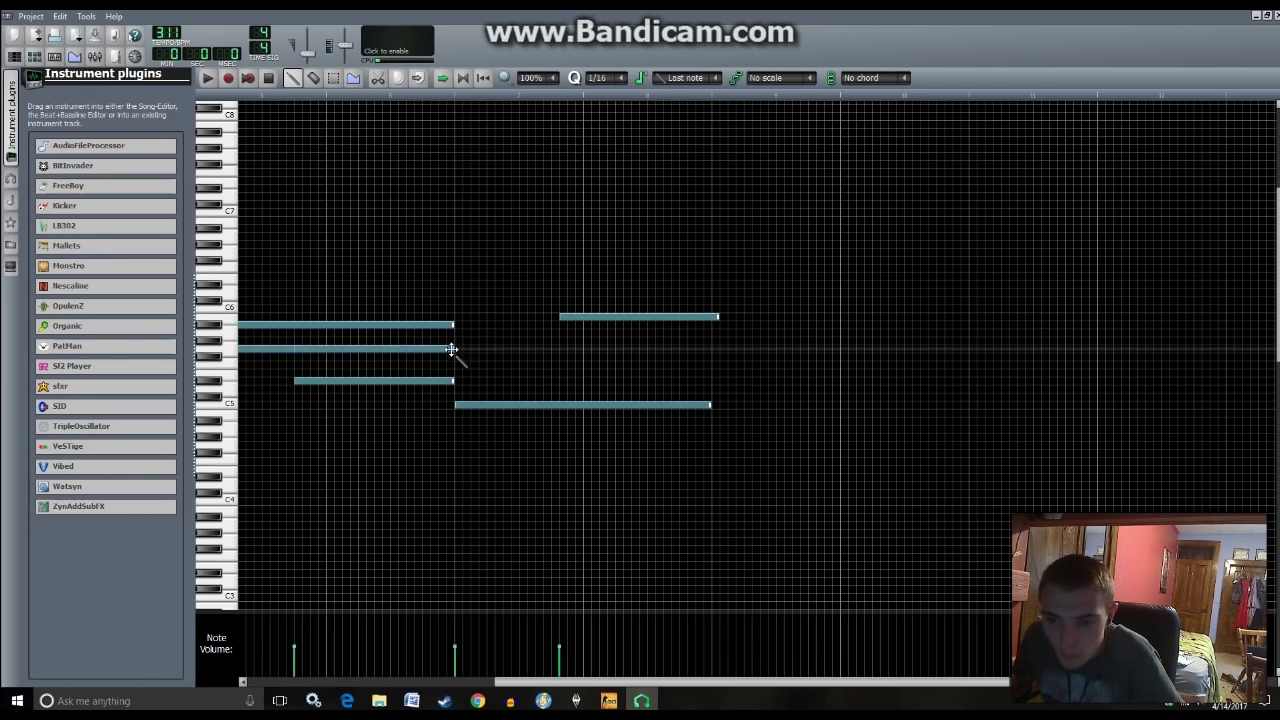
left_click_drag(521, 360, 688, 358)
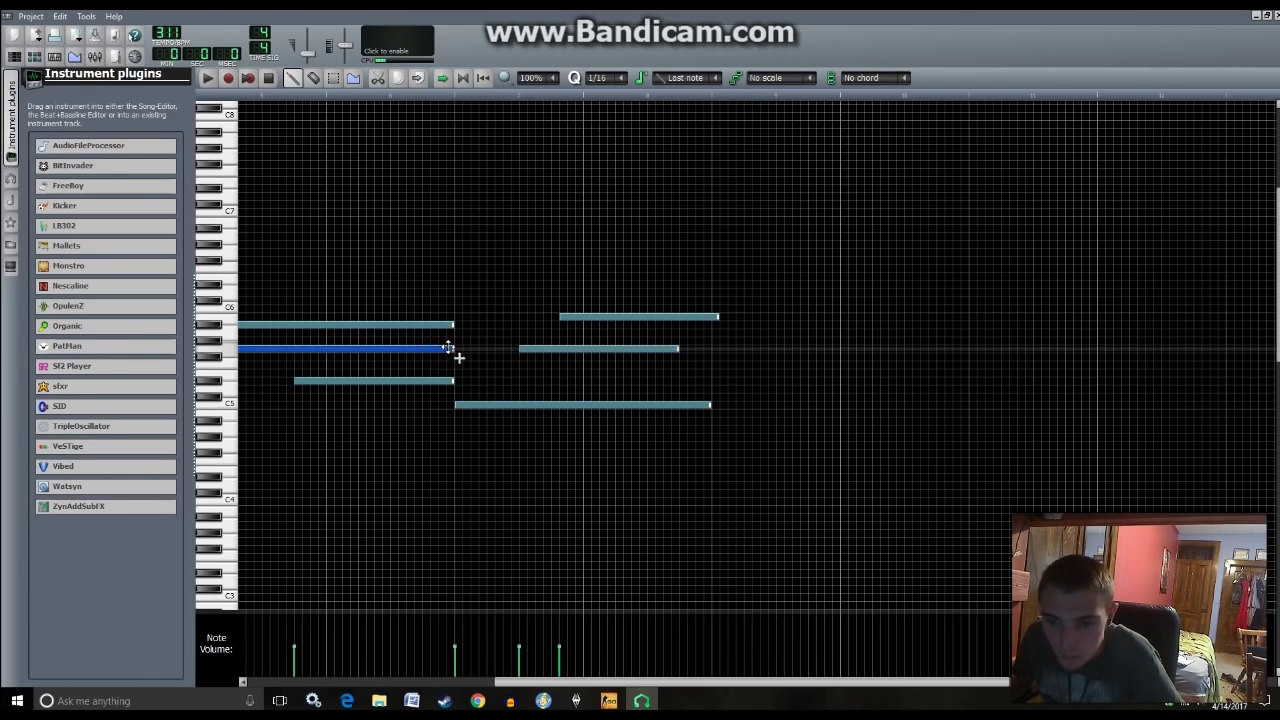
left_click_drag(513, 405, 254, 405)
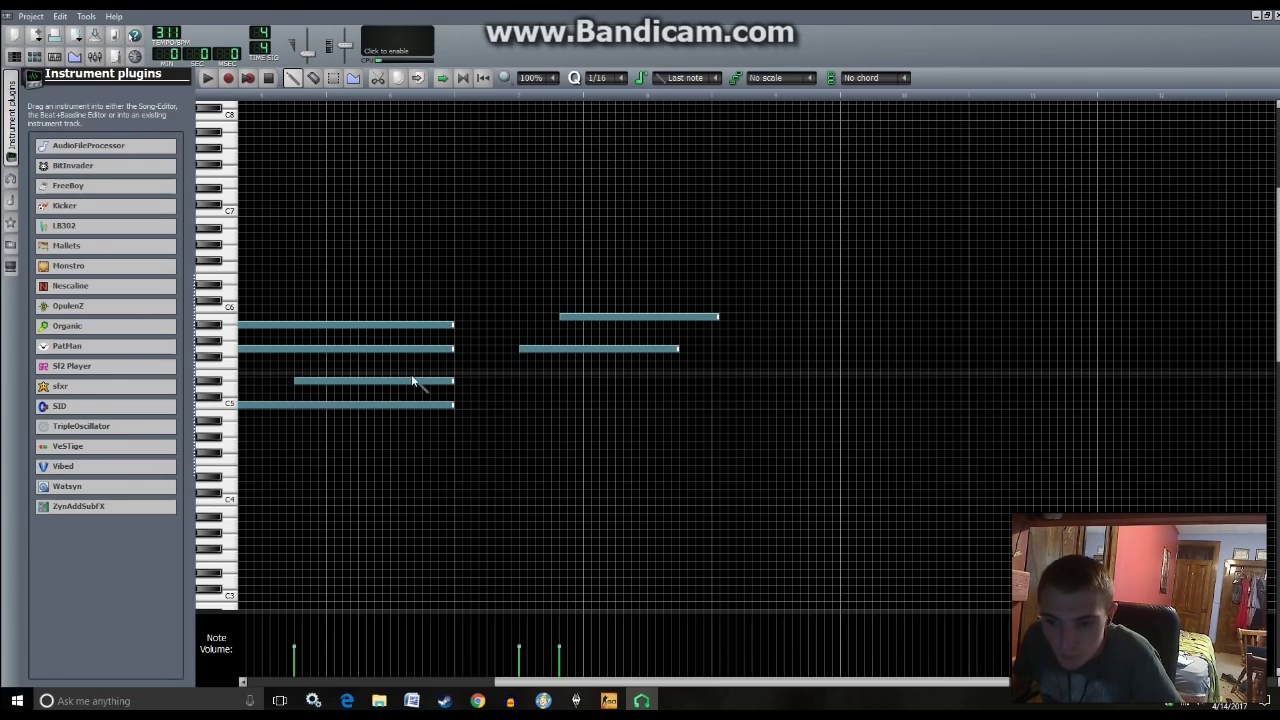
left_click_drag(423, 380, 677, 380)
- Align the short notes into a final C5–F5–C6 chord starting 1.5 beats after the second chord ends, and play the pattern
left_click_drag(642, 316, 583, 412)
right_click(615, 300)
left_click(582, 347)
left_click(542, 97)
key("space")
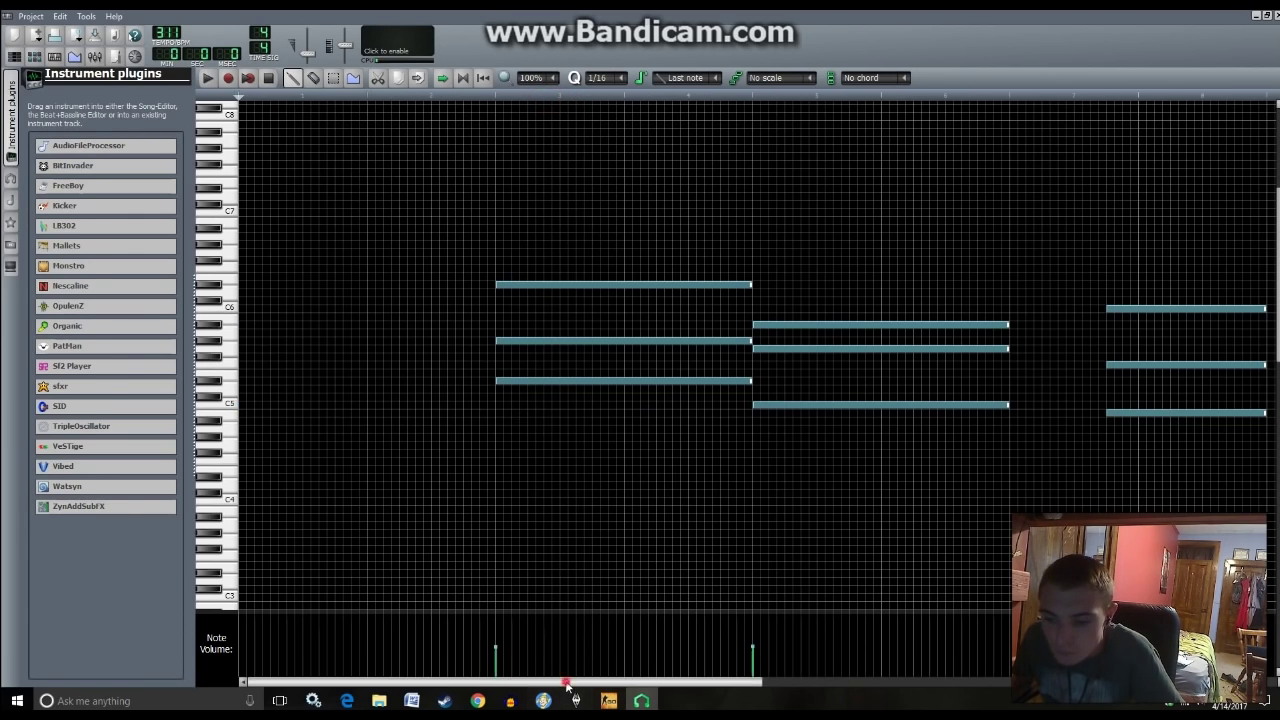
key("space")
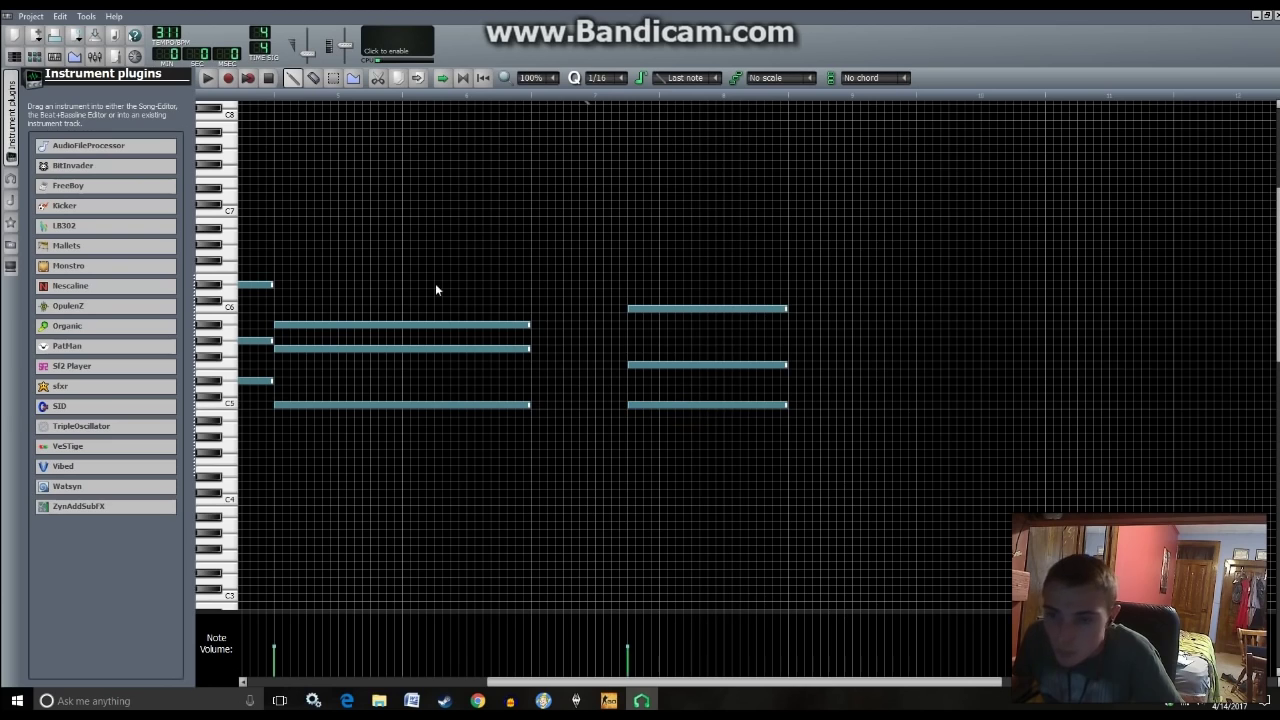
- Set the second chord's lowest note to D#5 and replay the end of the section in the song
left_click(295, 347)
left_click_drag(288, 403, 289, 389)
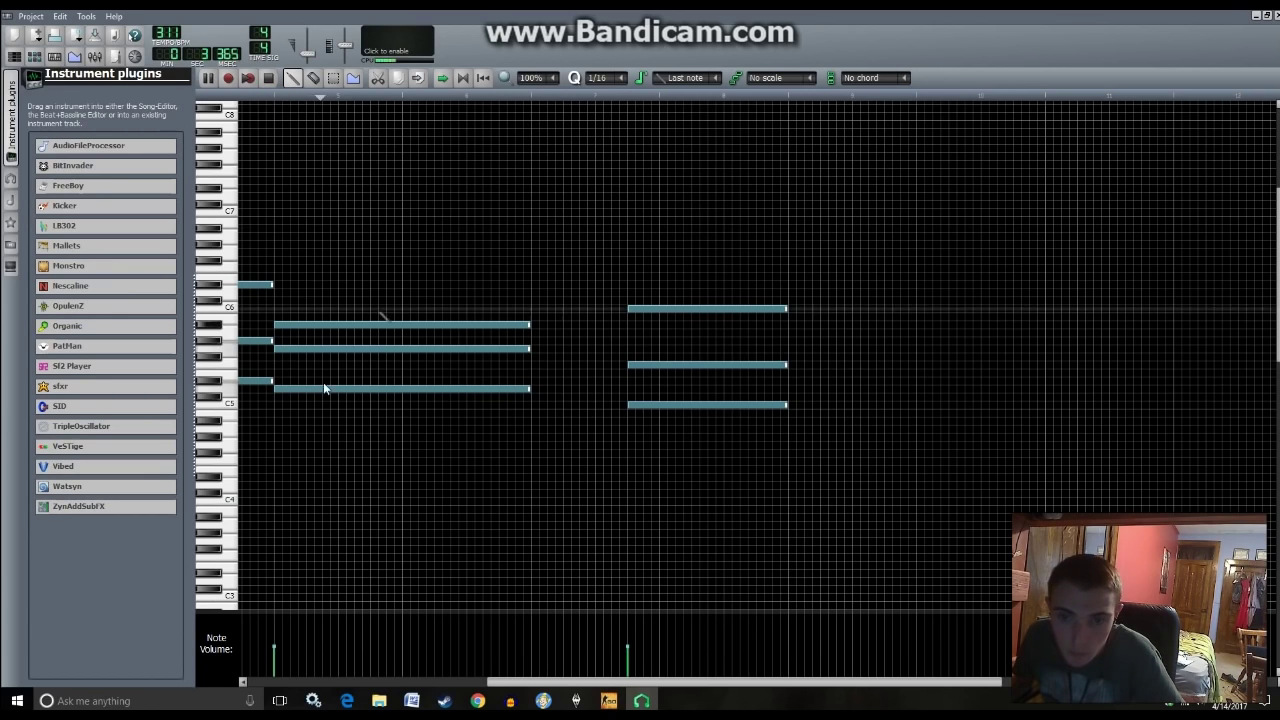
key("Home")
left_click_drag(946, 389, 946, 397)
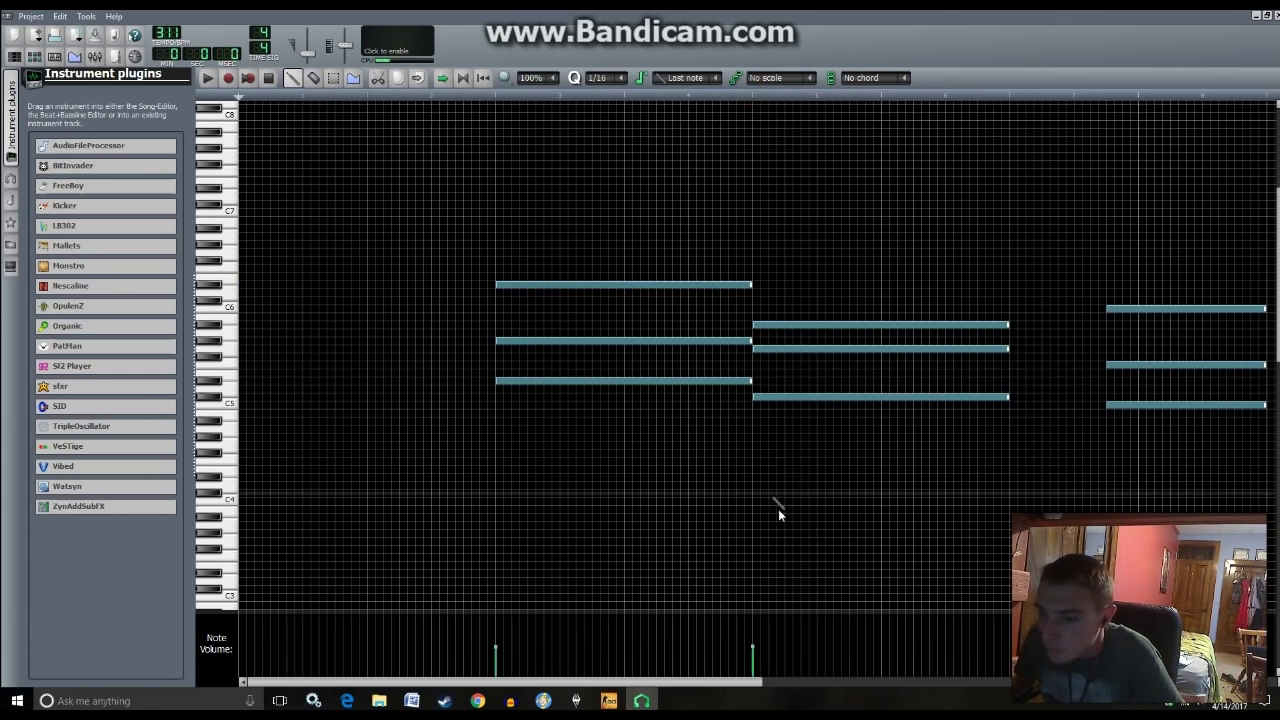
mouse_move(777, 396)
left_mouse_down()
mouse_move(776, 370)
mouse_move(776, 382)
left_mouse_up()
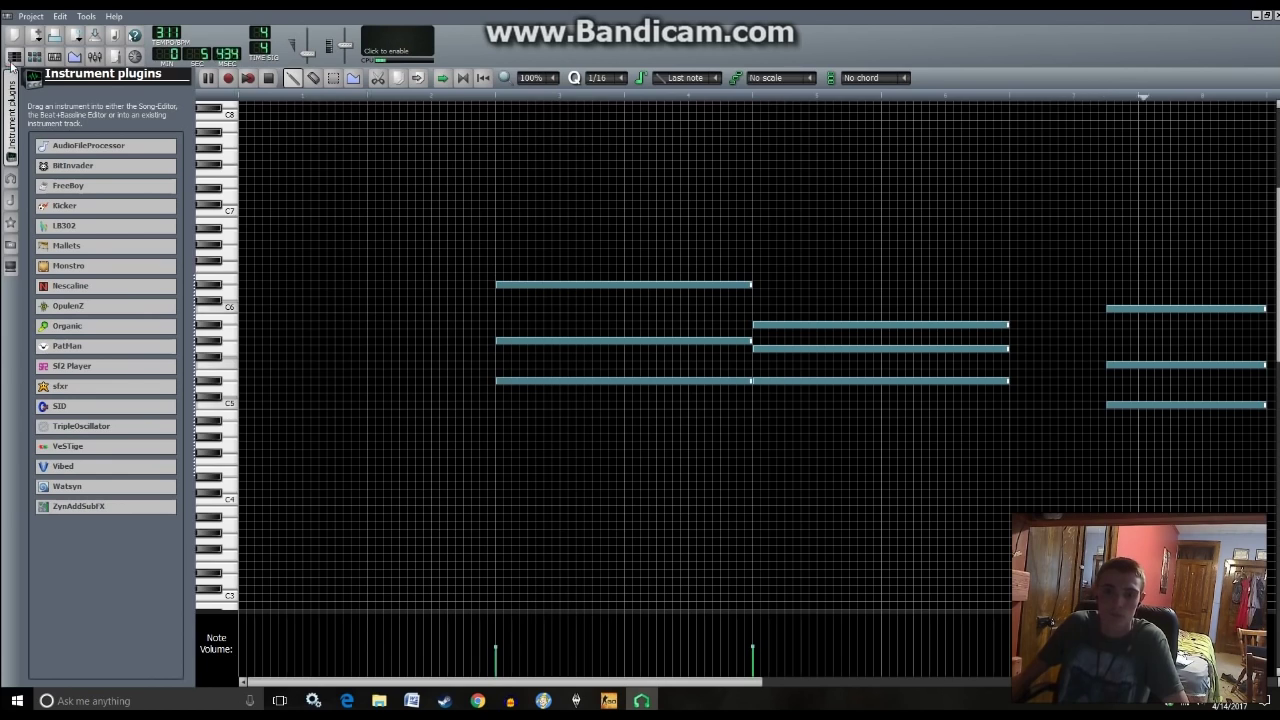
left_click(13, 58)
left_click_drag(611, 94, 951, 91)
key("space")
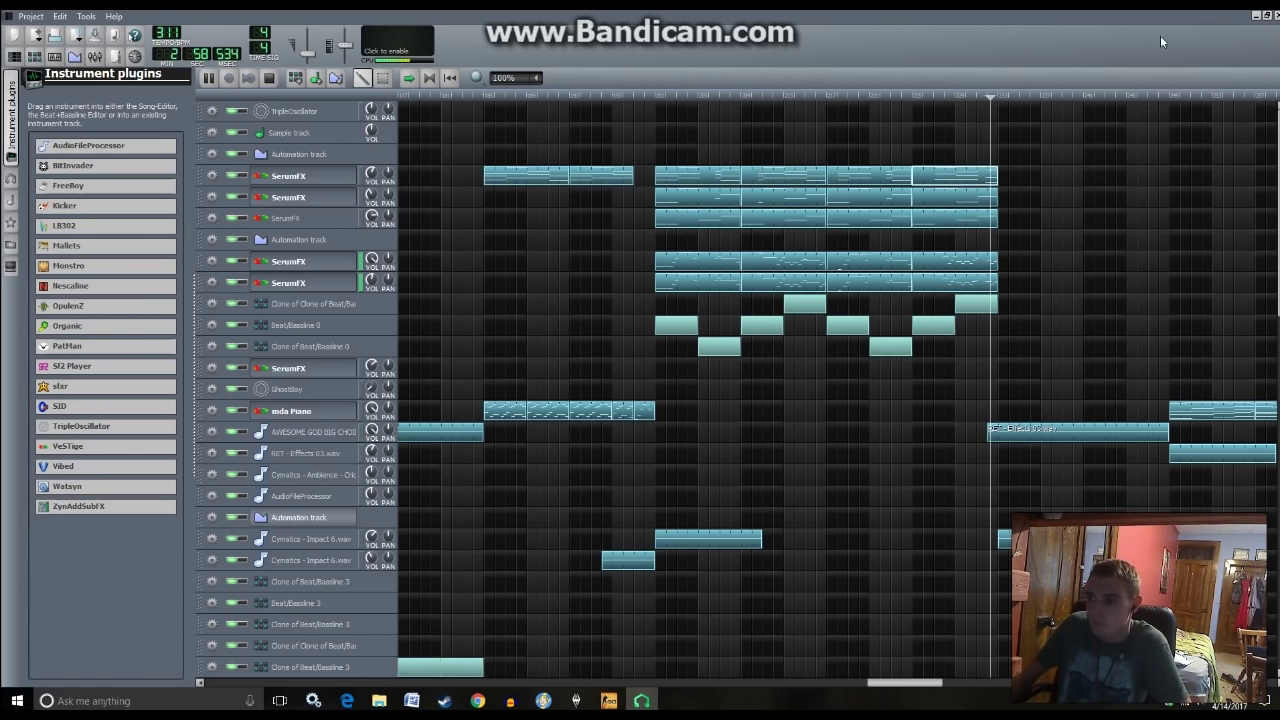
- Shorten the final F4 note in the second SerumFX track's last pattern to 2.5 beats, start it 1.5 beats later and replay the transition
double_click(976, 209)
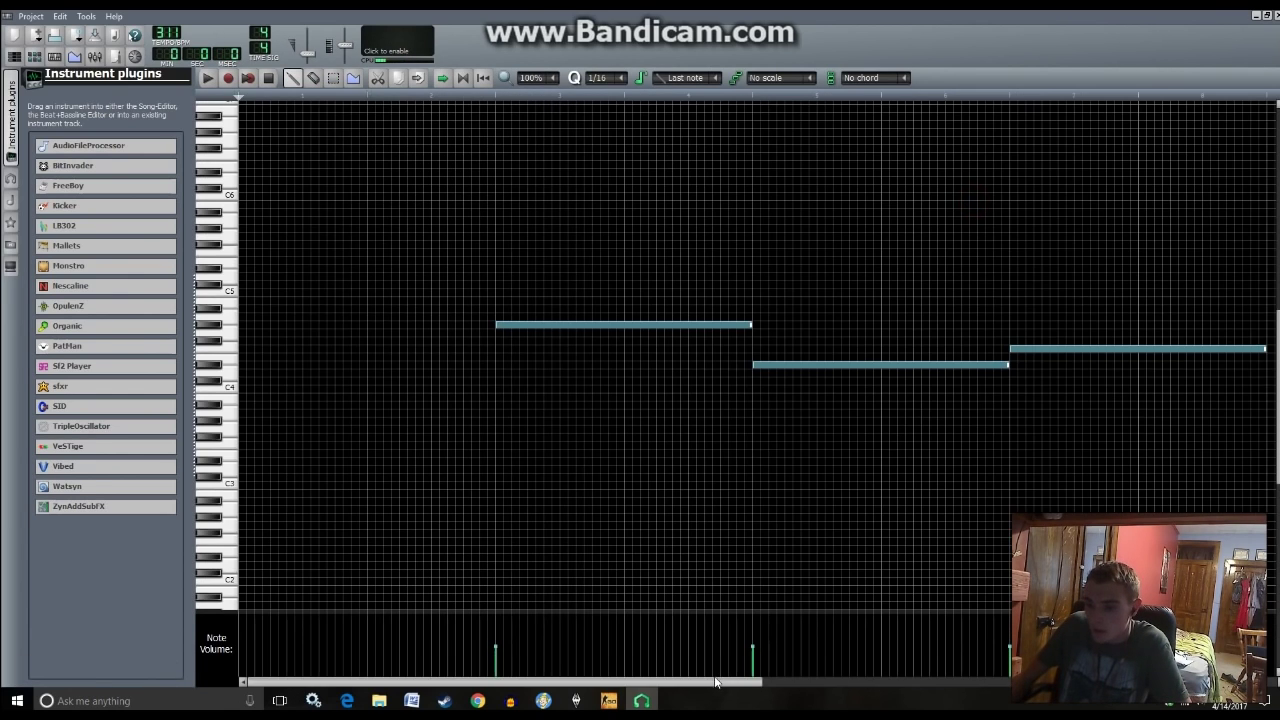
scroll(937, 656, "right", 3)
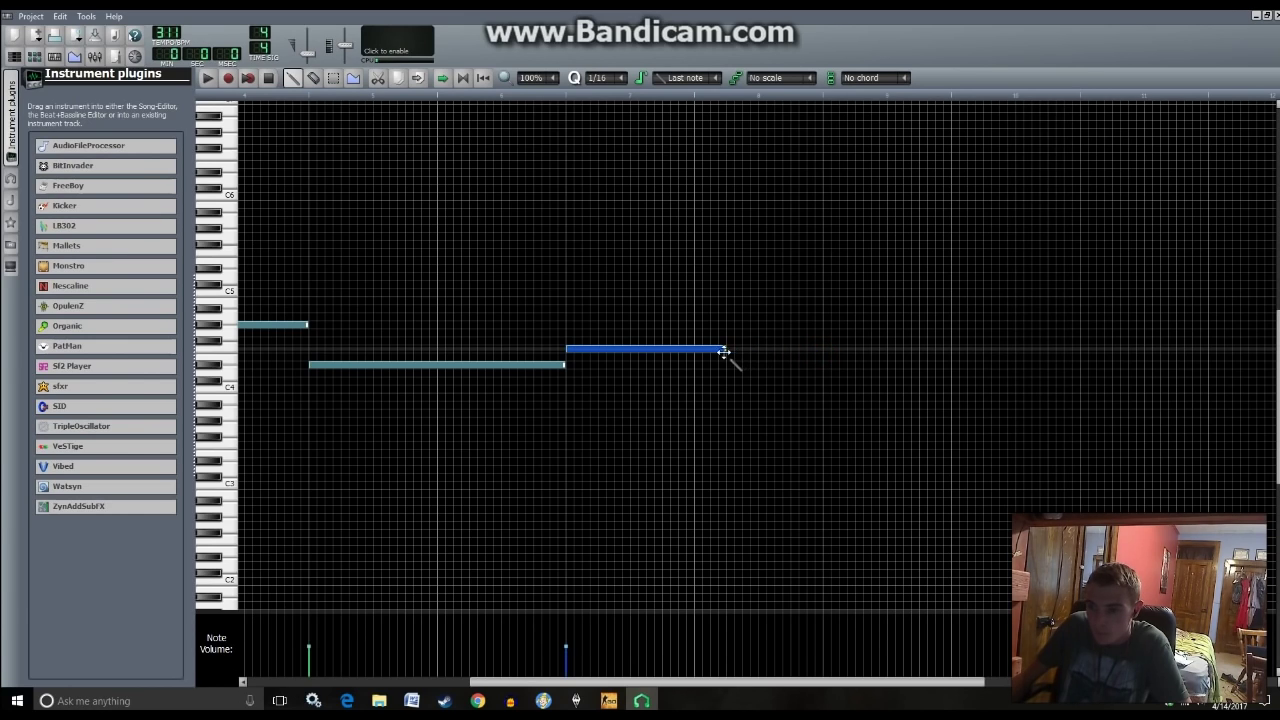
left_click(822, 349)
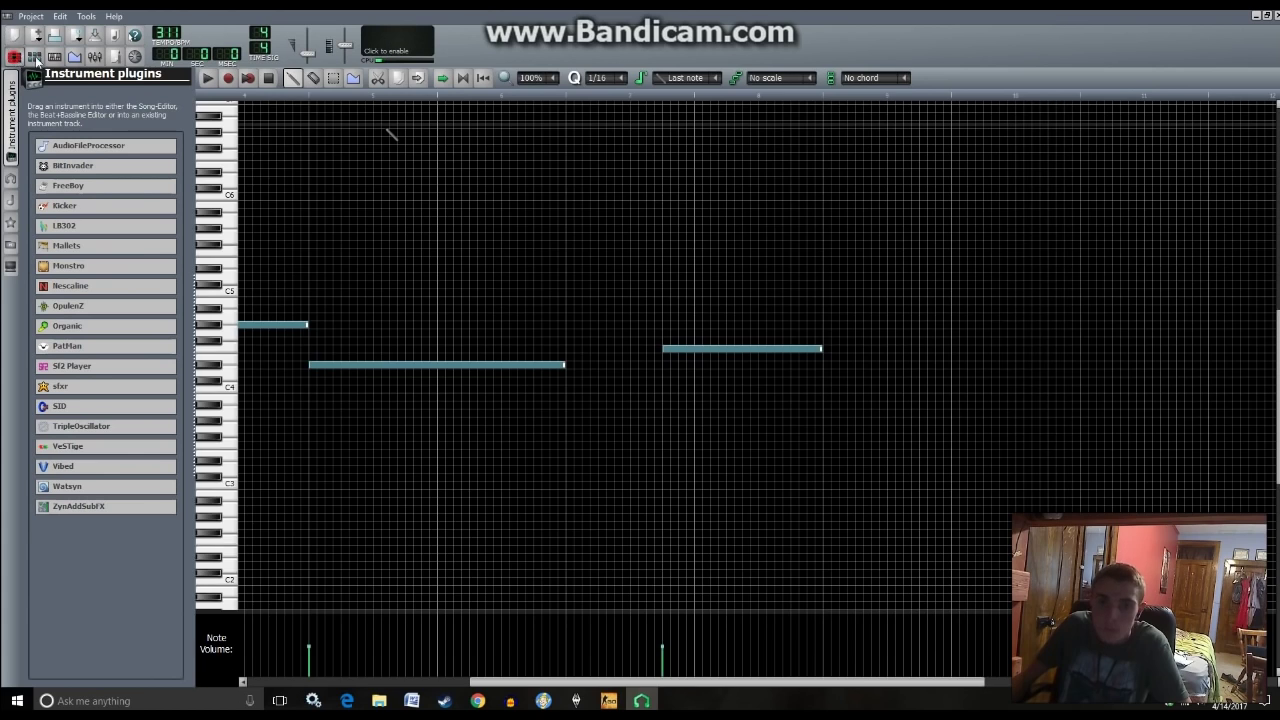
key("F5")
left_click(969, 97)
key("space")
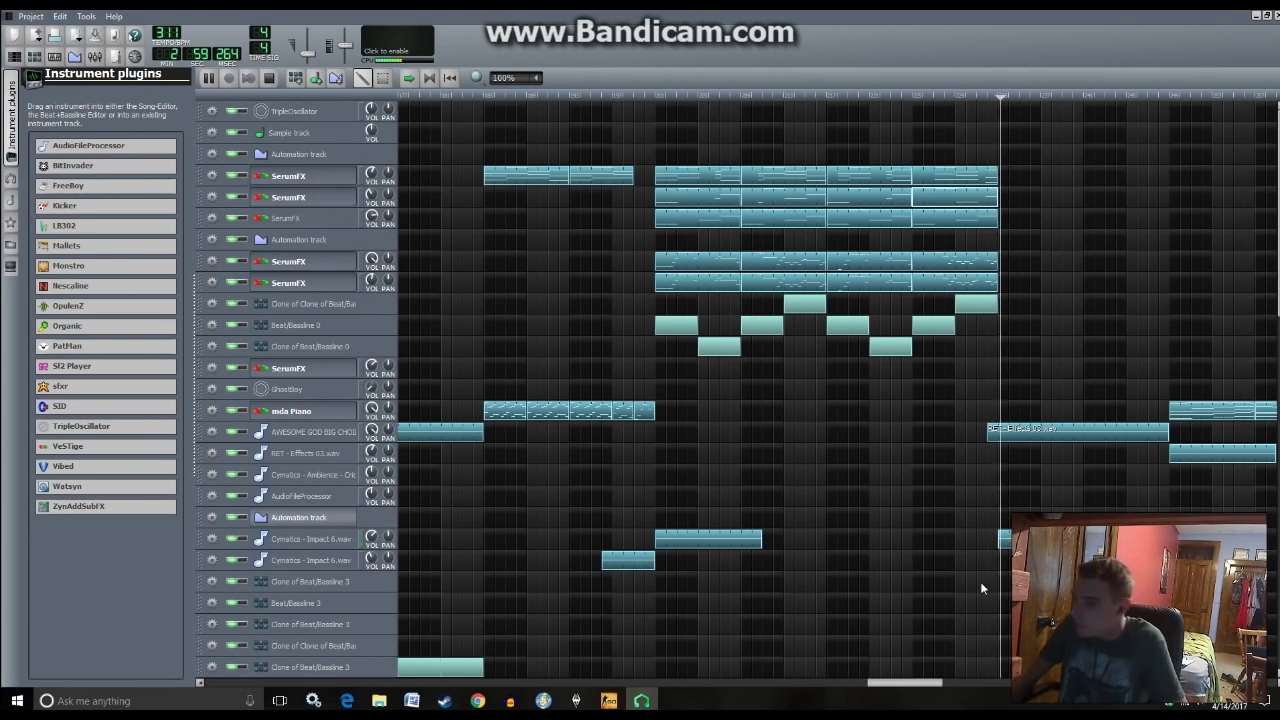
scroll(919, 500, "down", 8)
scroll(913, 500, "down", 6)
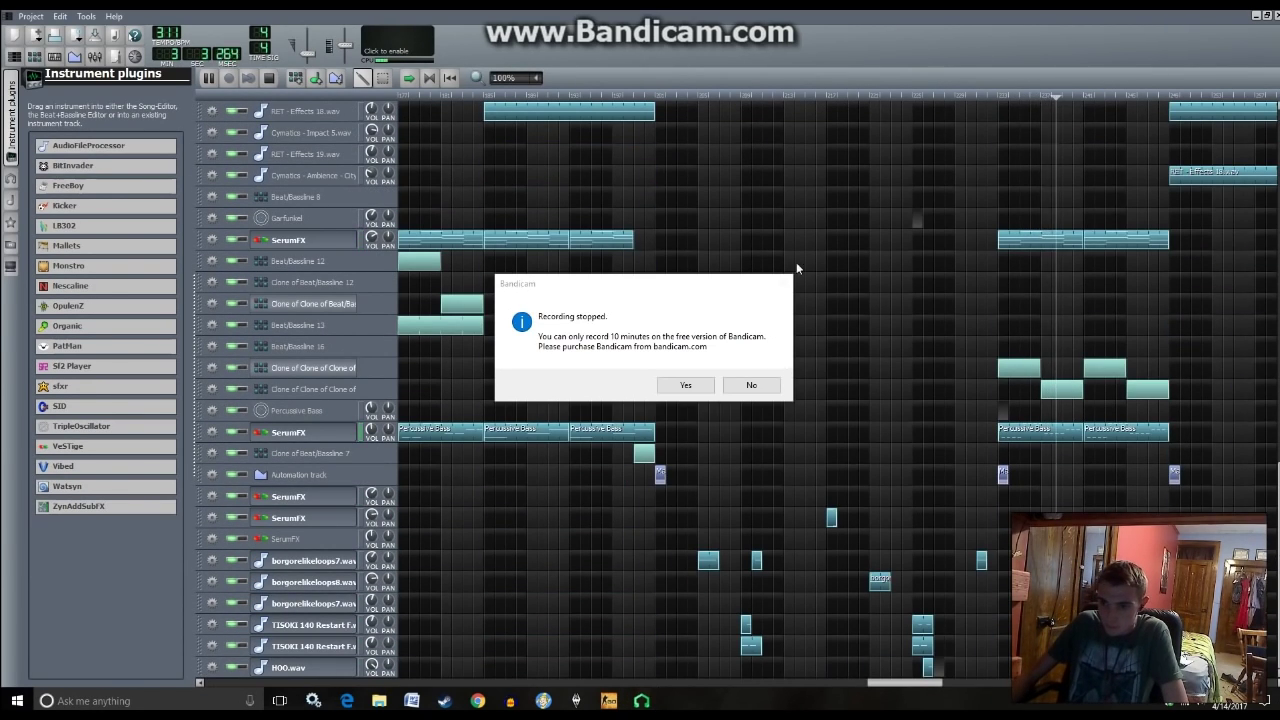
- Dismiss the Bandicam recording notice and registration window, and save the project
left_click(686, 383)
left_click(771, 216)
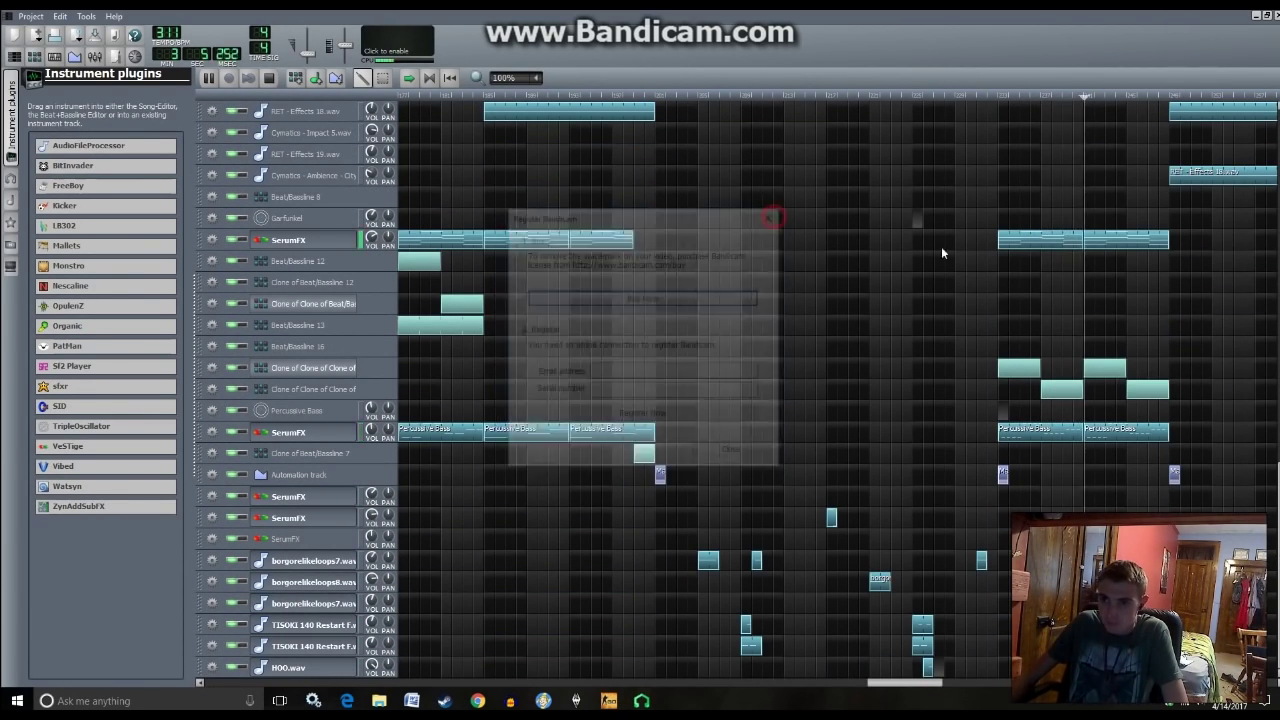
key("space")
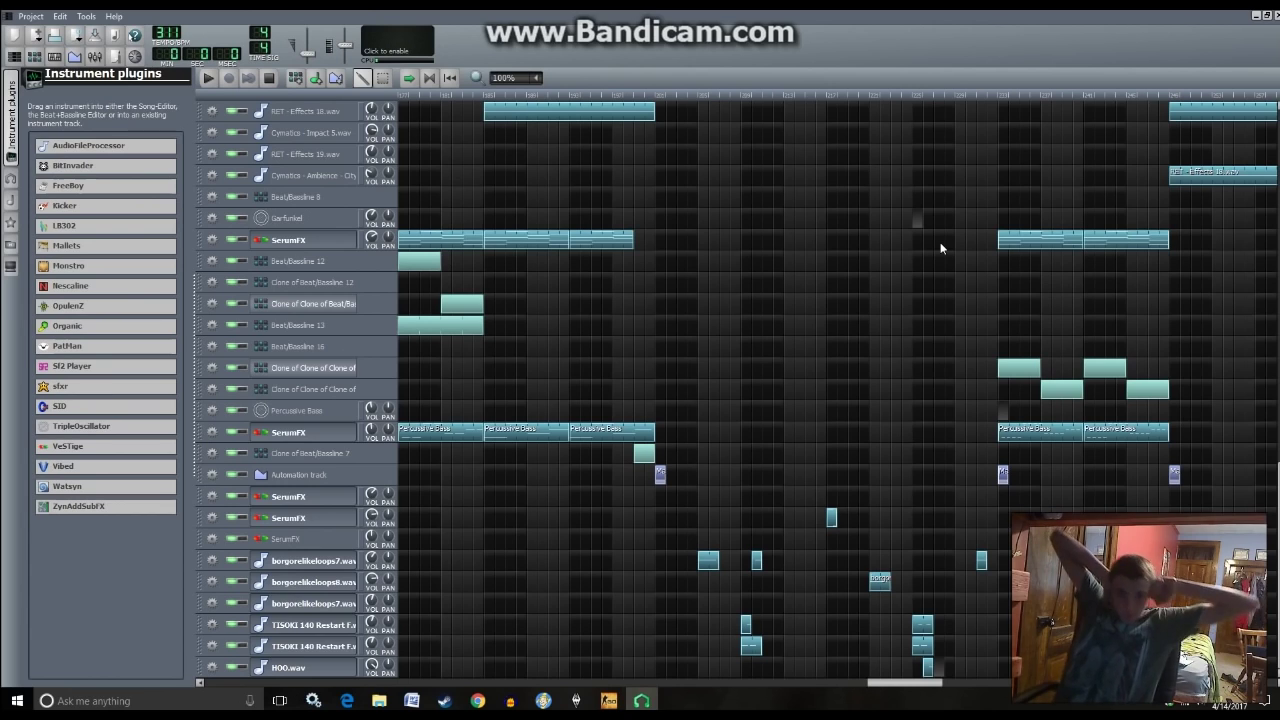
key("ctrl+s")
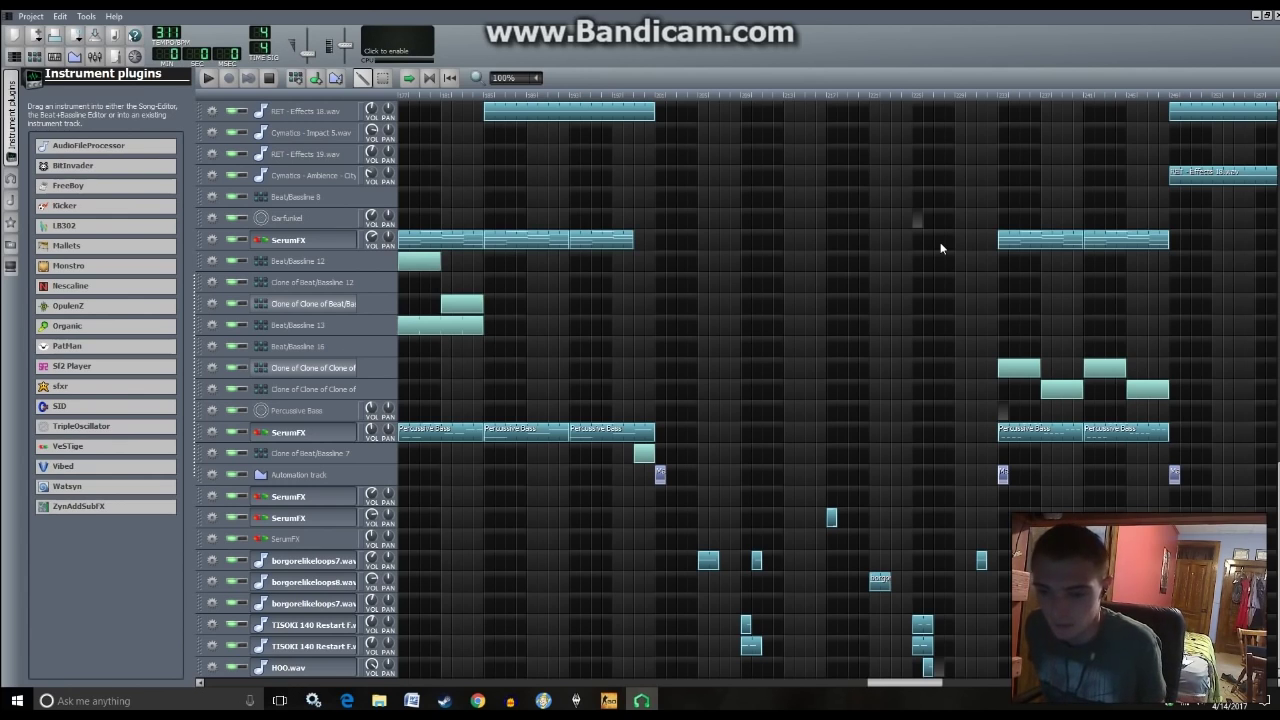
- Inspect the Serum effect chains loaded on the SerumFX tracks and close their windows
left_click(290, 498)
left_click(512, 248)
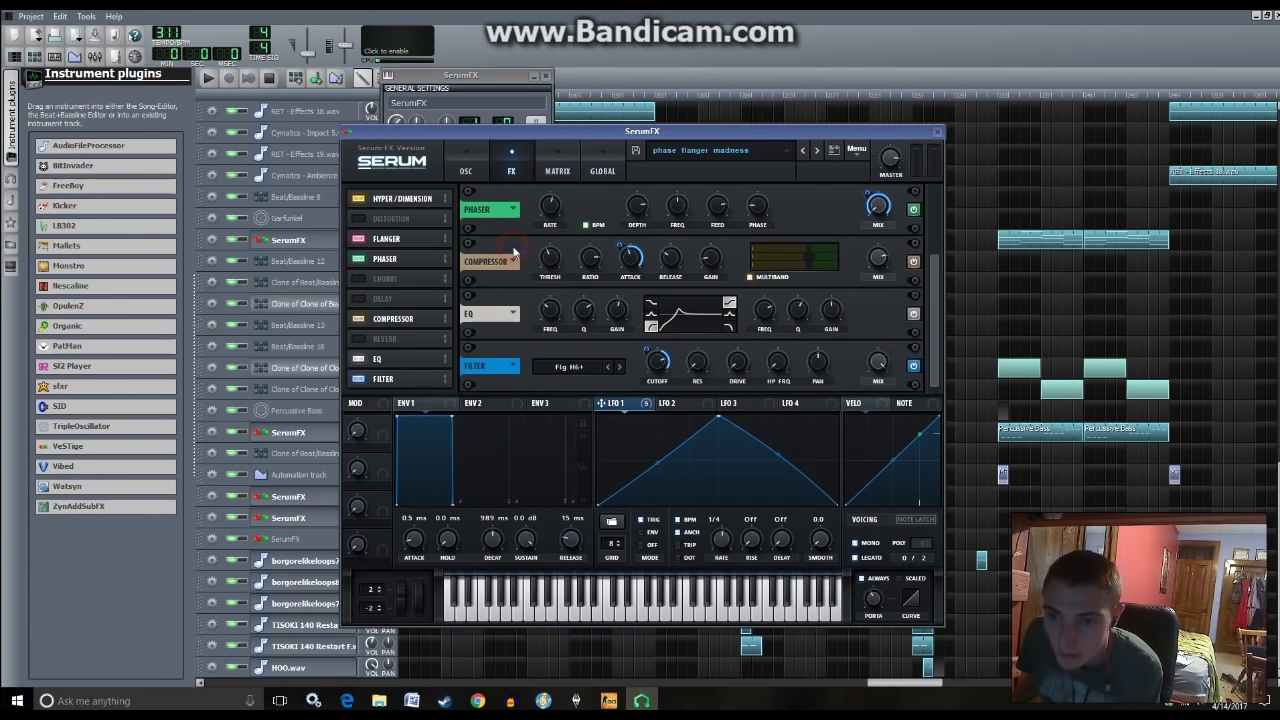
left_click(305, 435)
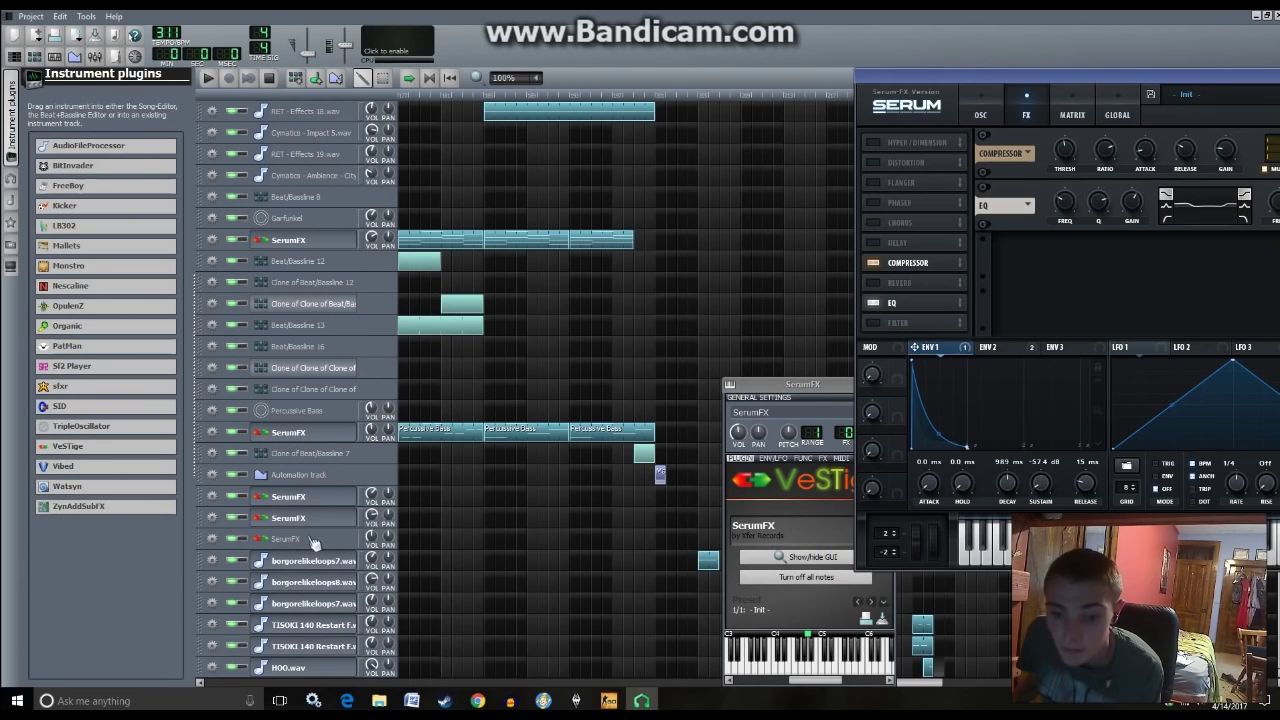
left_click(313, 541)
left_click(310, 557)
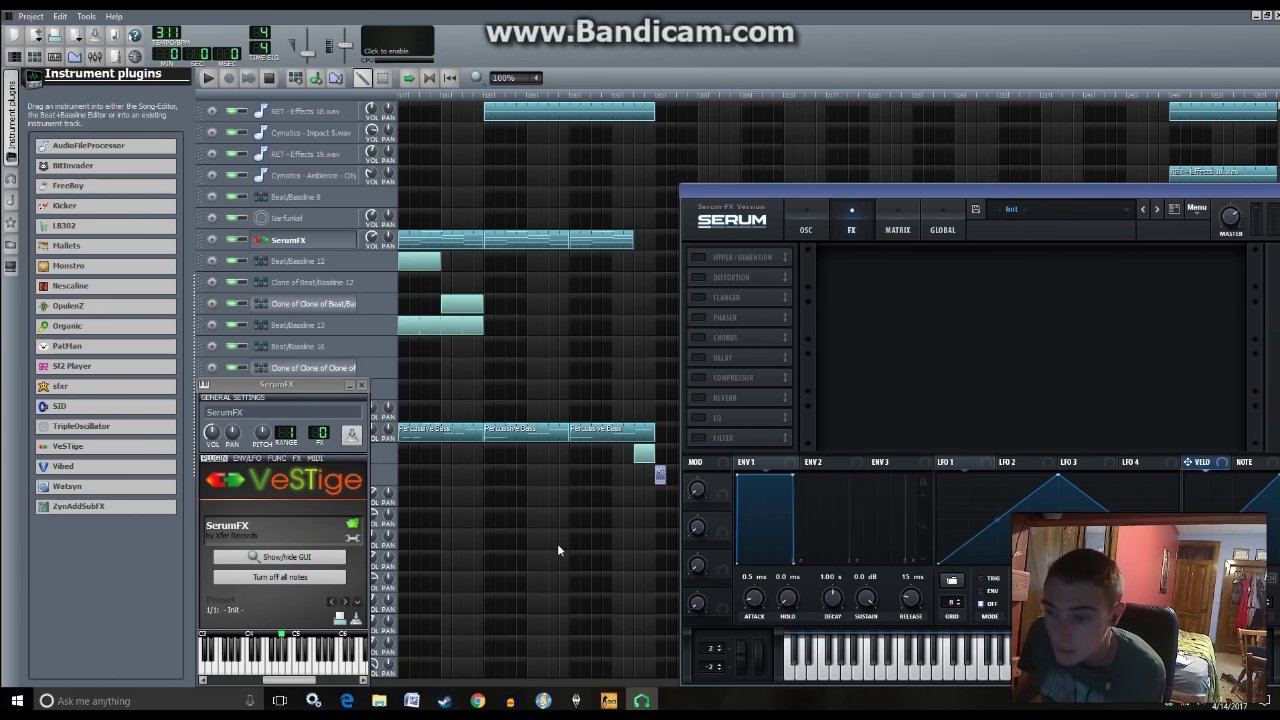
left_click(505, 575)
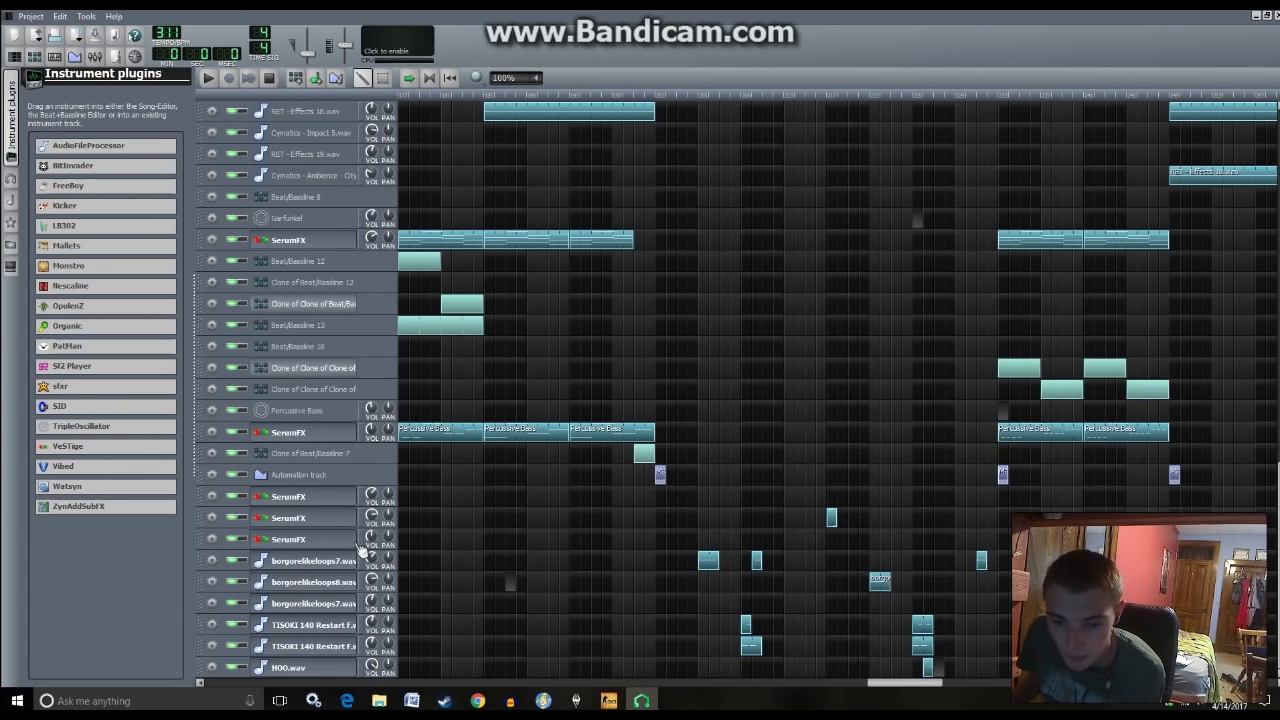
left_click(309, 521)
left_click(1176, 246)
left_click(950, 285)
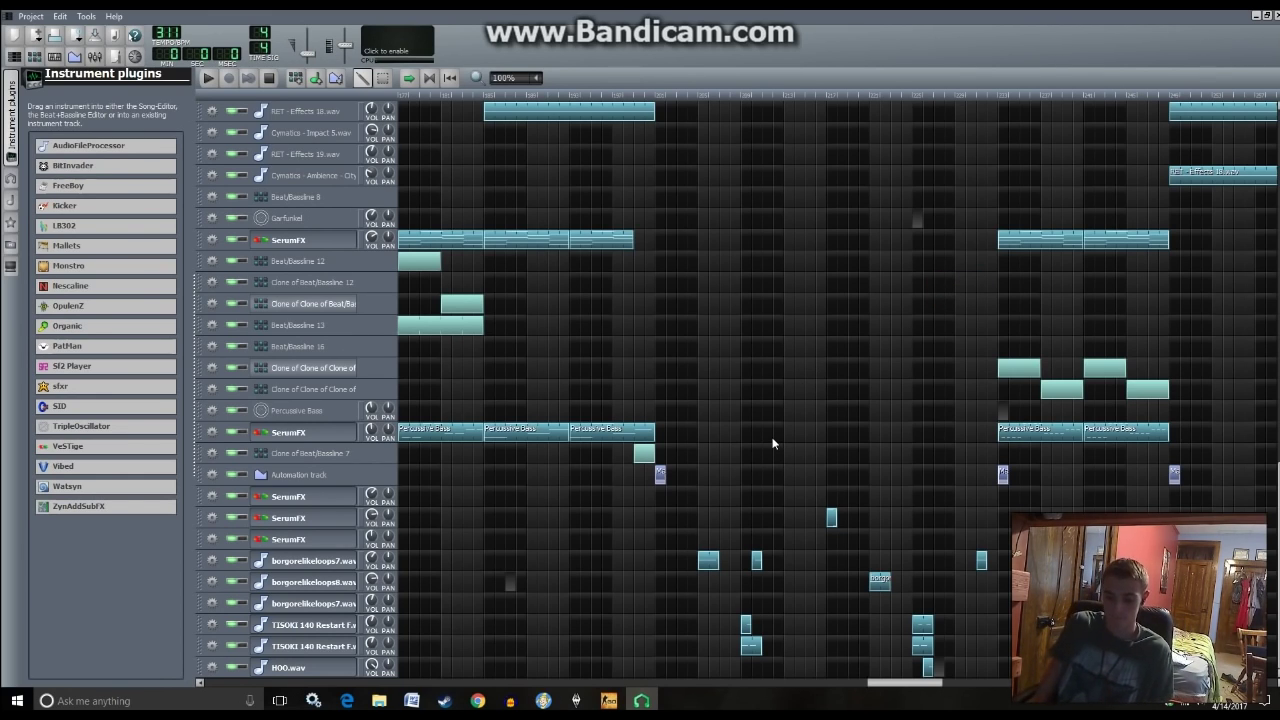
- Play the song from the beginning and adjust the volume of the AWESOME GOD BIG CHO track during playback
key("space")
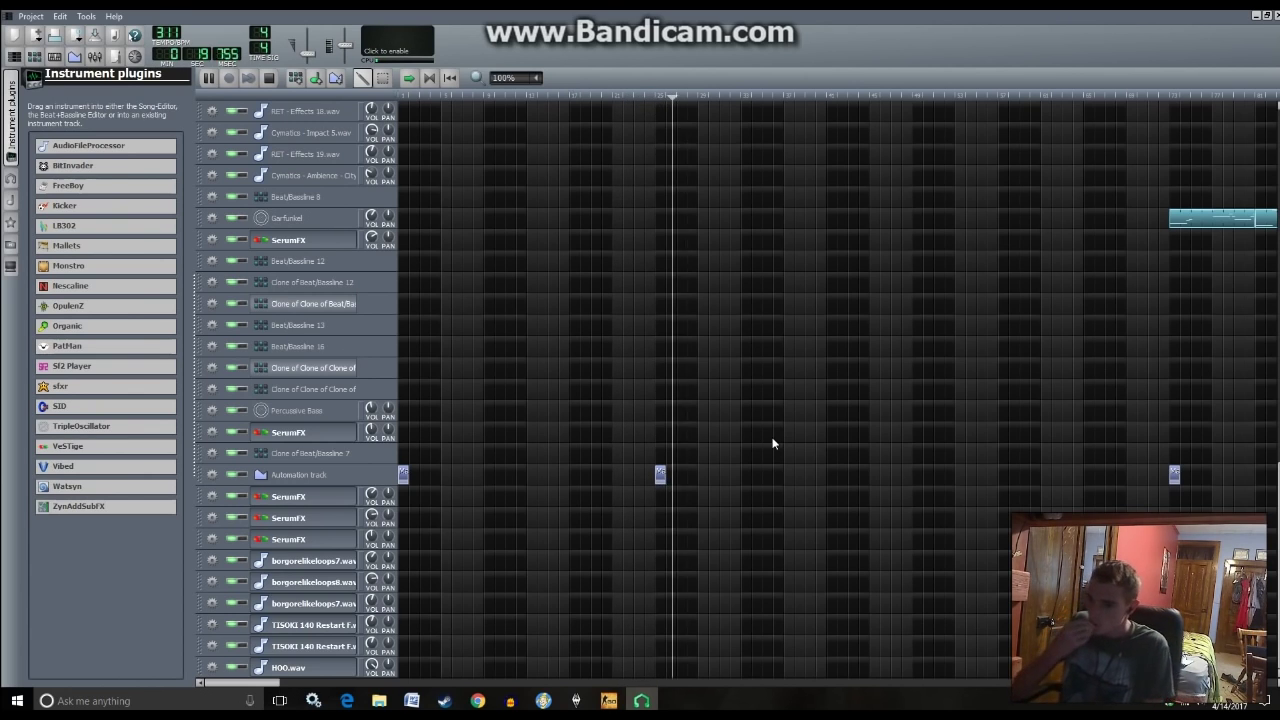
scroll(771, 432, "up", 10)
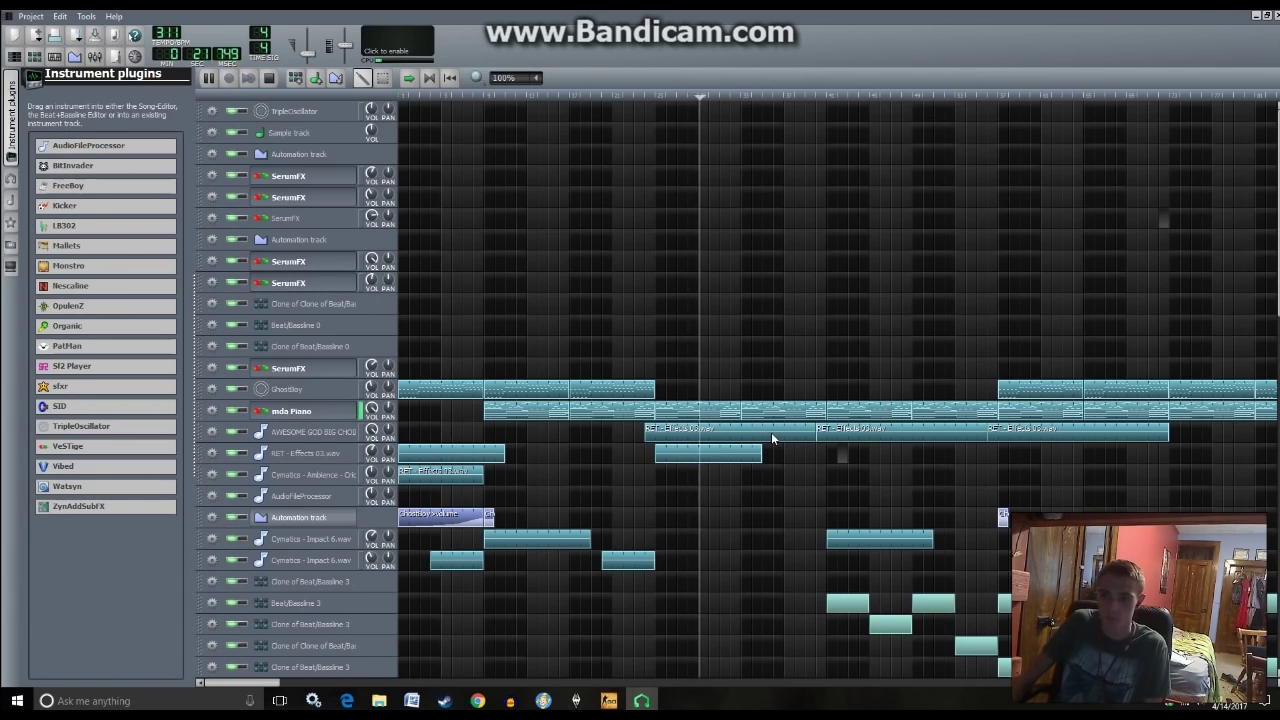
left_click(372, 430)
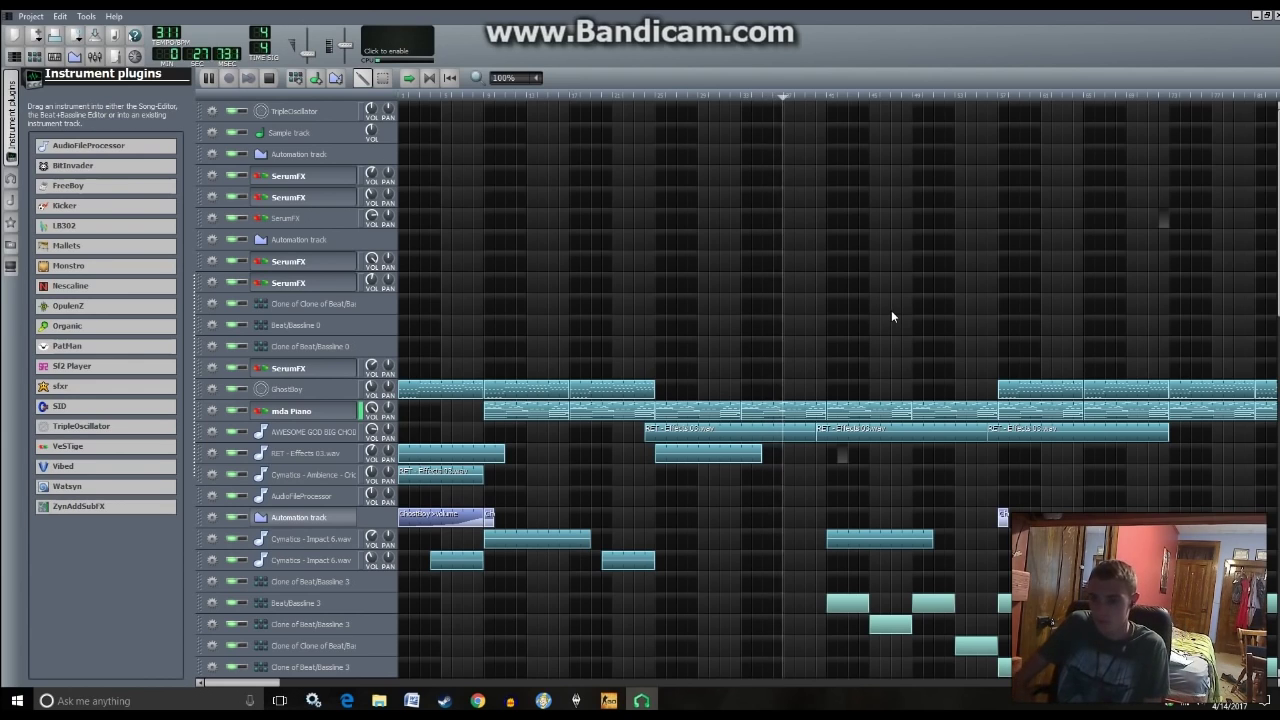
left_click_drag(372, 430, 372, 425)
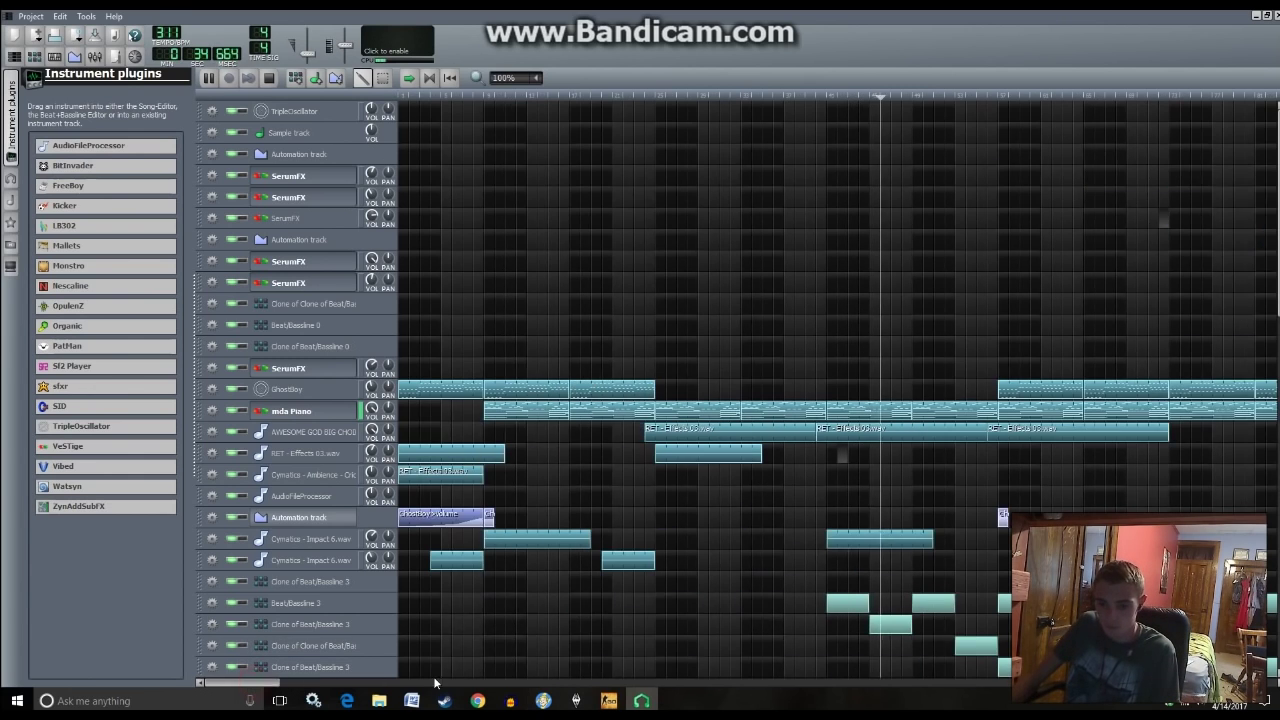
- Listen to the arrangement through the build-up and first drop to the following section, checking its tracks, and stop playback
left_click_drag(255, 686, 400, 686)
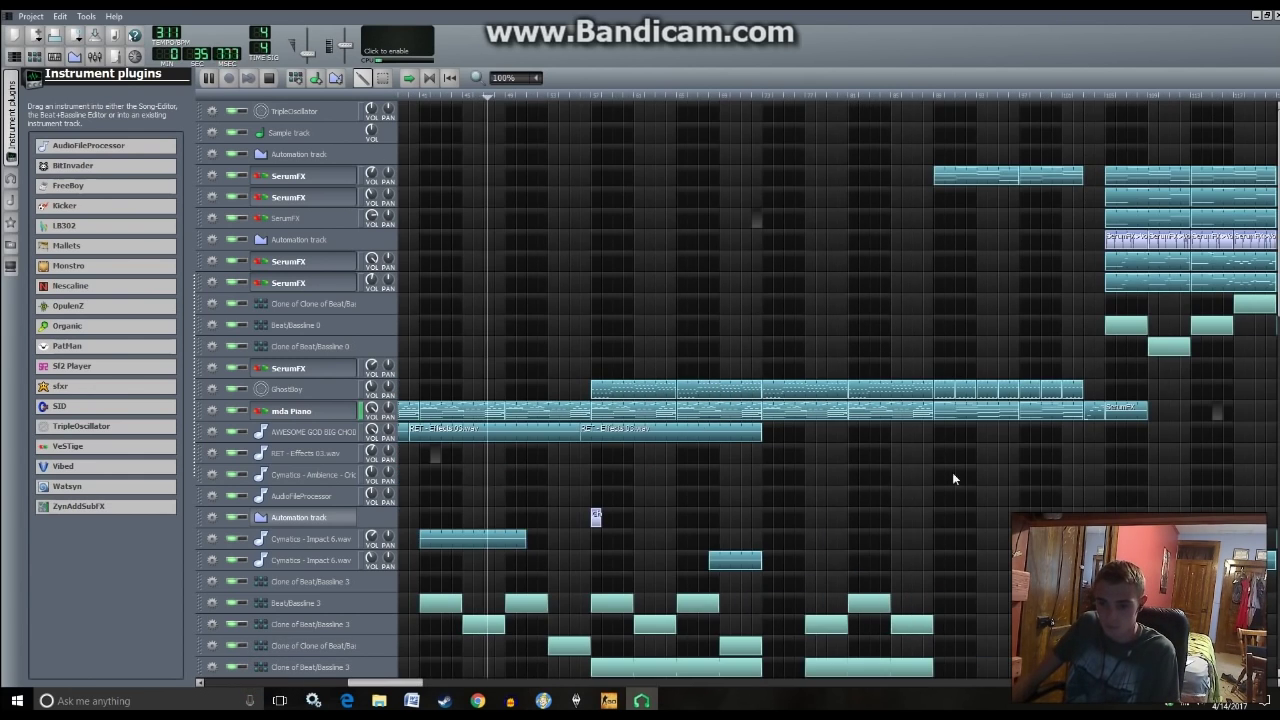
scroll(970, 474, "down", 5)
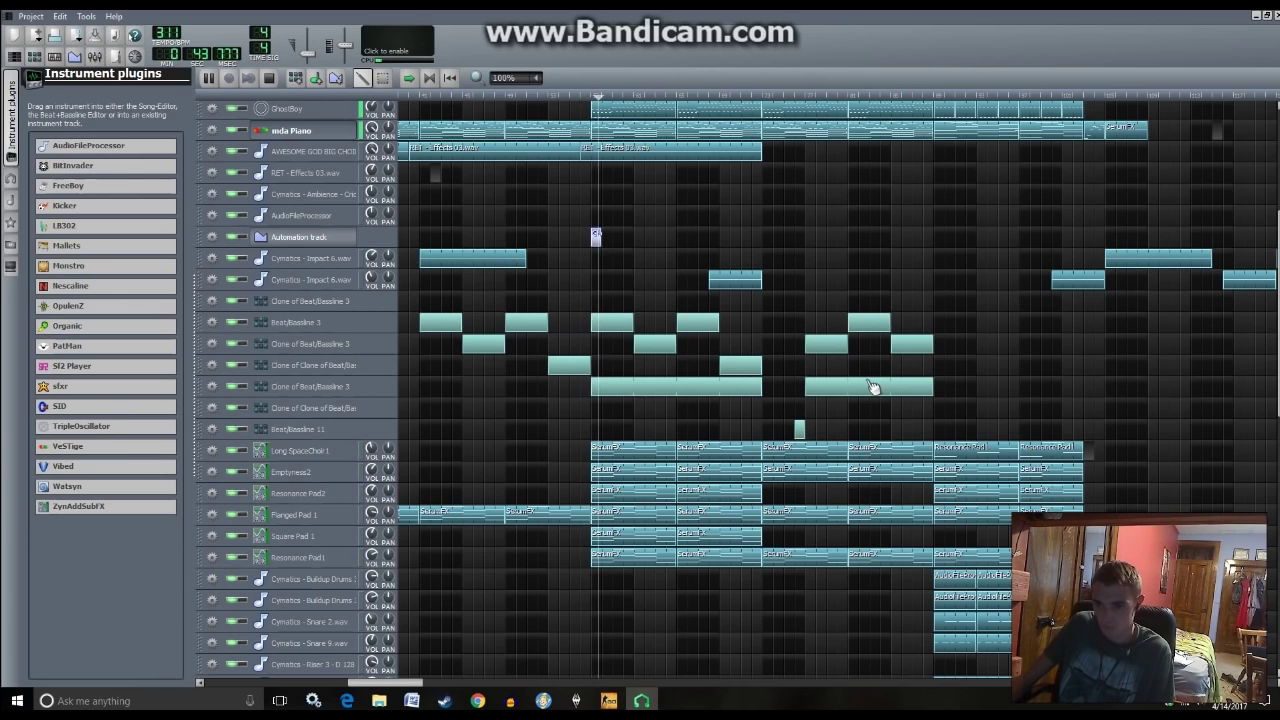
scroll(970, 382, "up", 5)
scroll(978, 375, "down", 1)
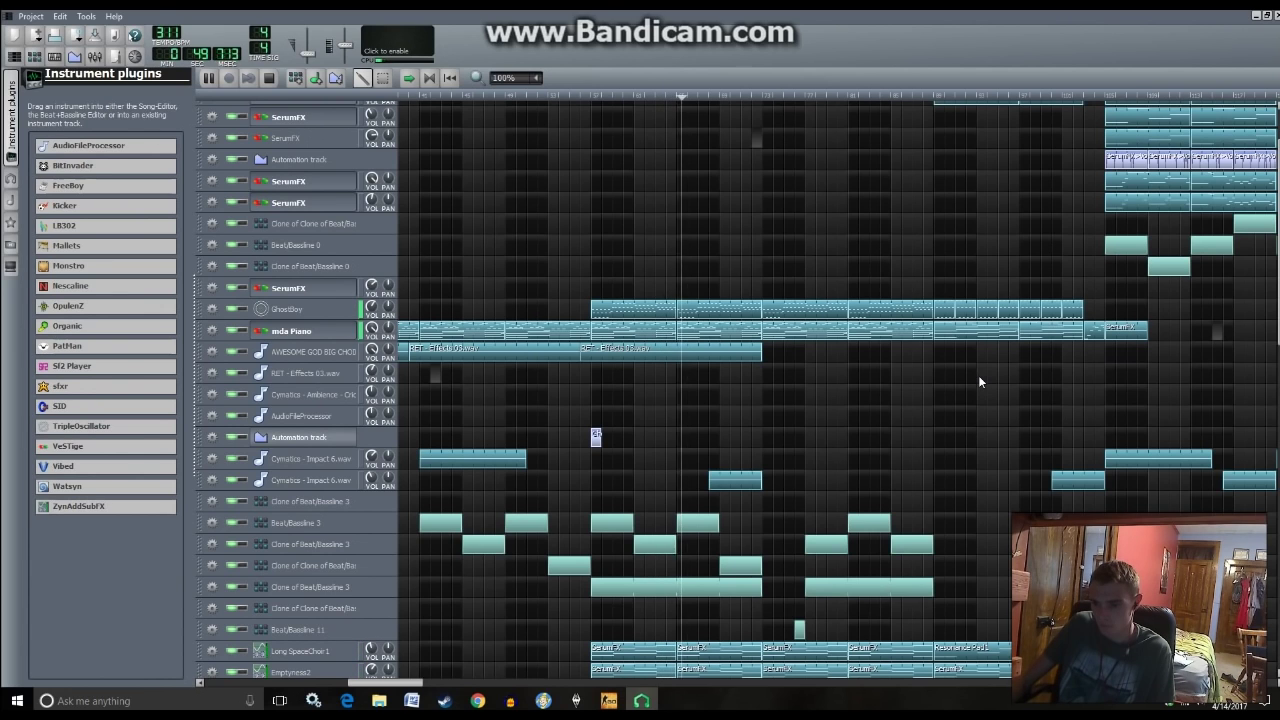
left_click_drag(410, 683, 349, 670)
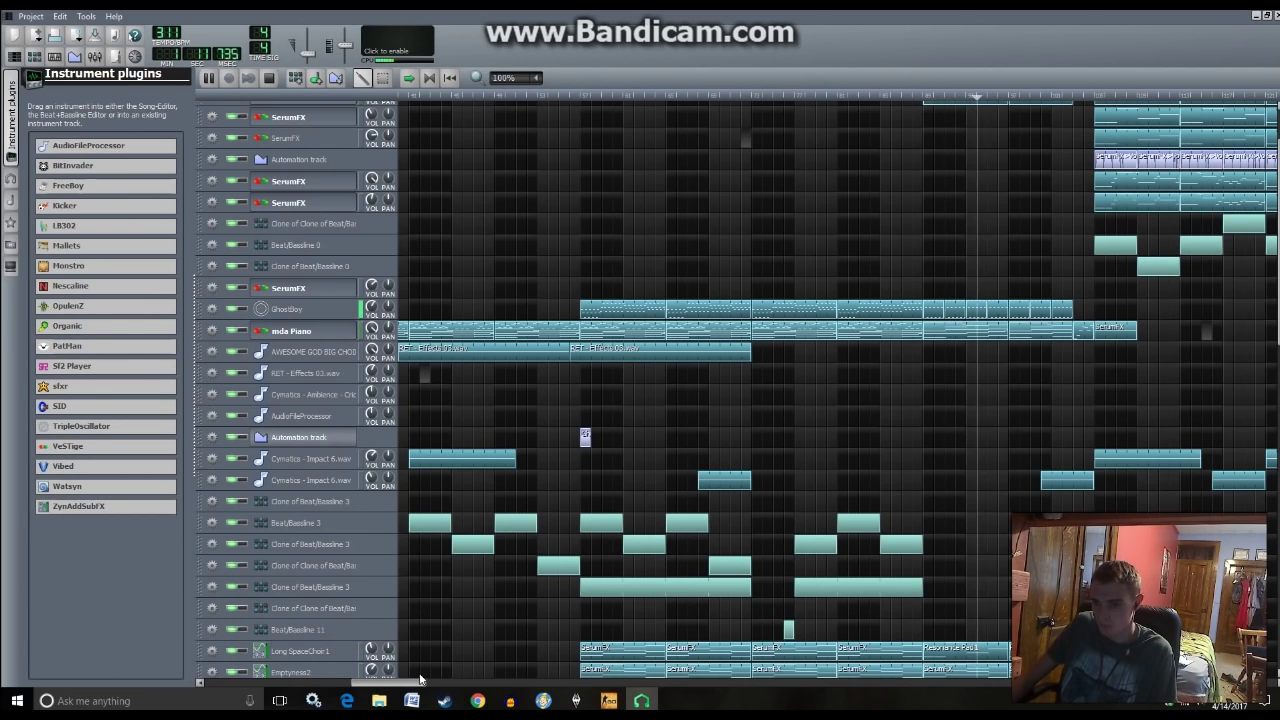
left_click_drag(420, 680, 467, 682)
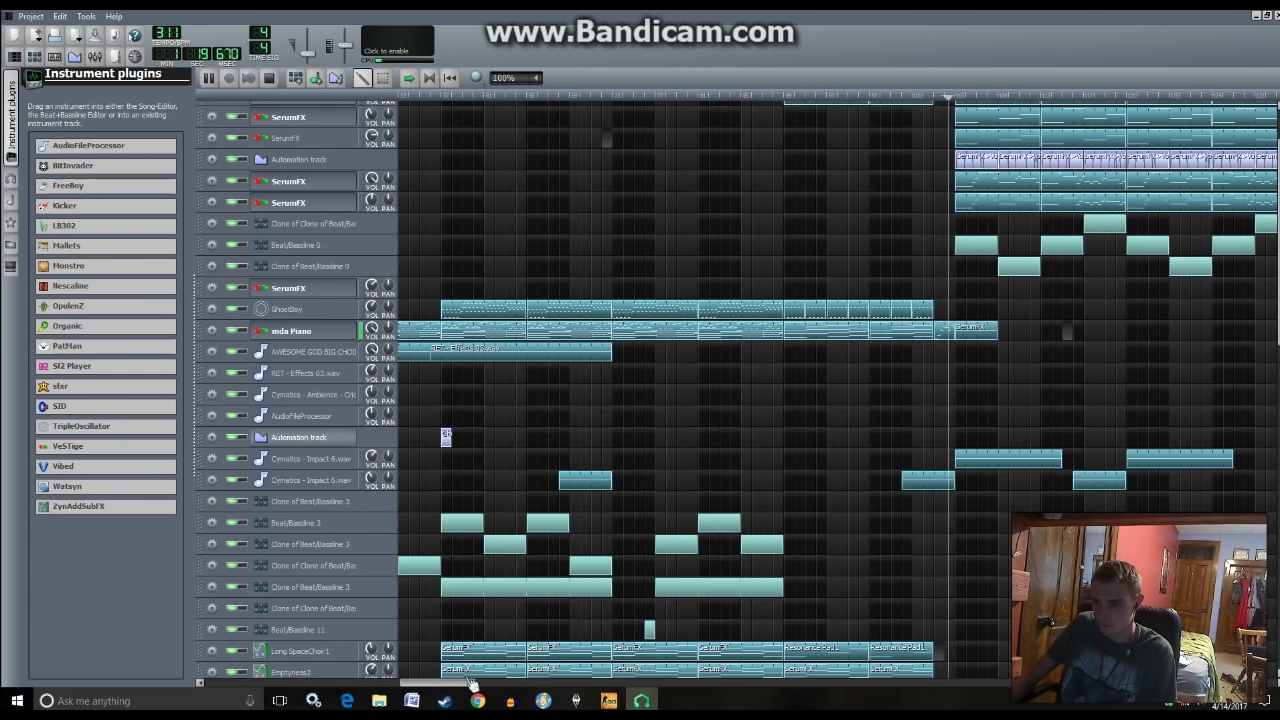
scroll(736, 387, "down", 10)
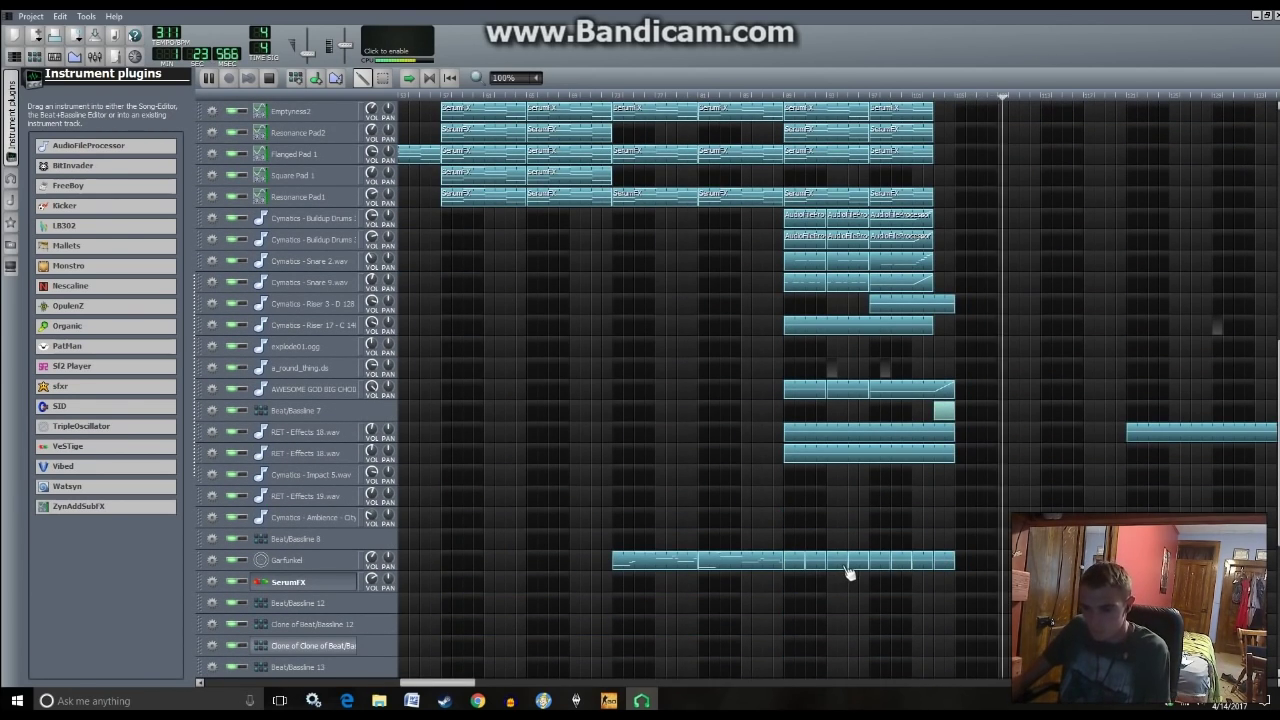
left_click_drag(846, 565, 920, 566)
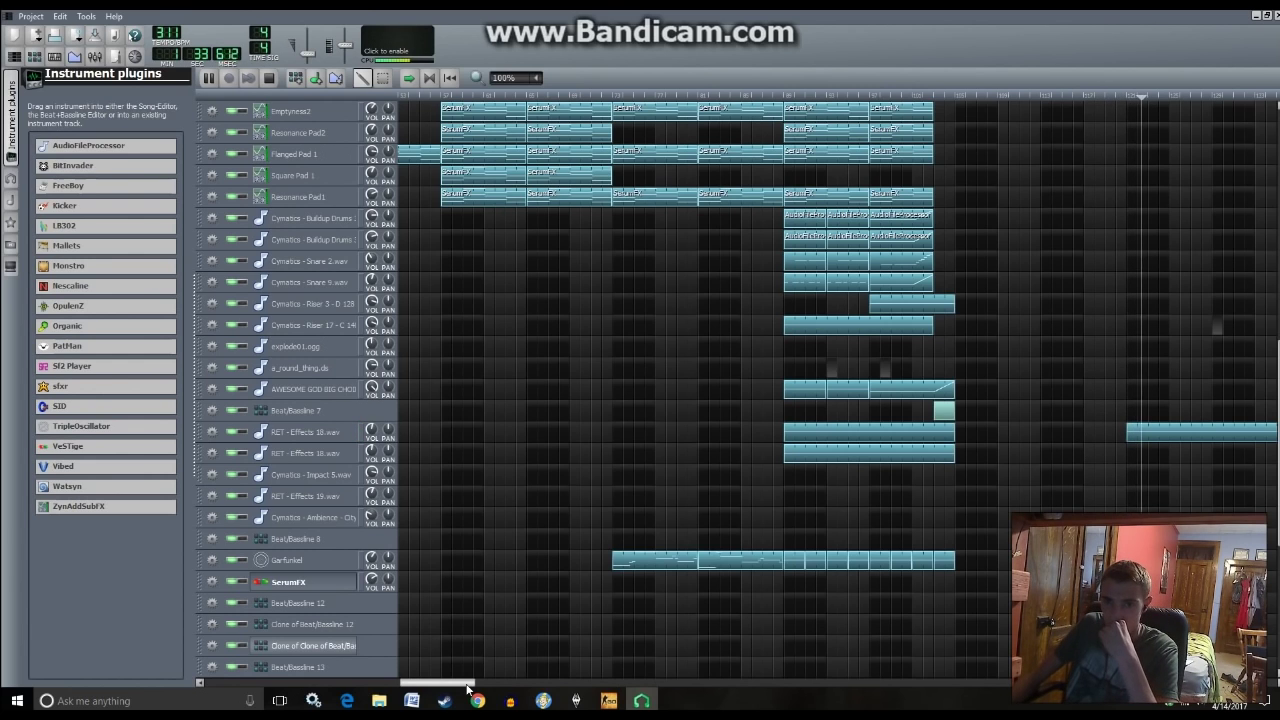
left_click_drag(466, 686, 557, 669)
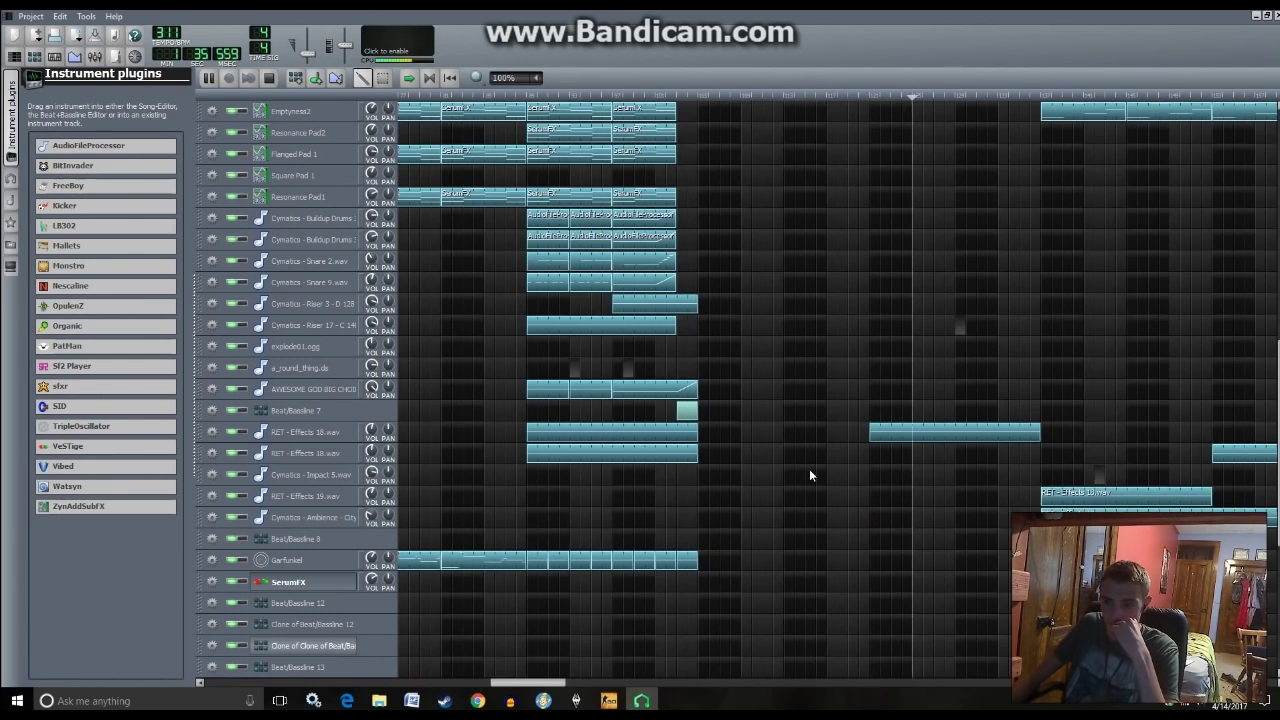
scroll(809, 469, "up", 6)
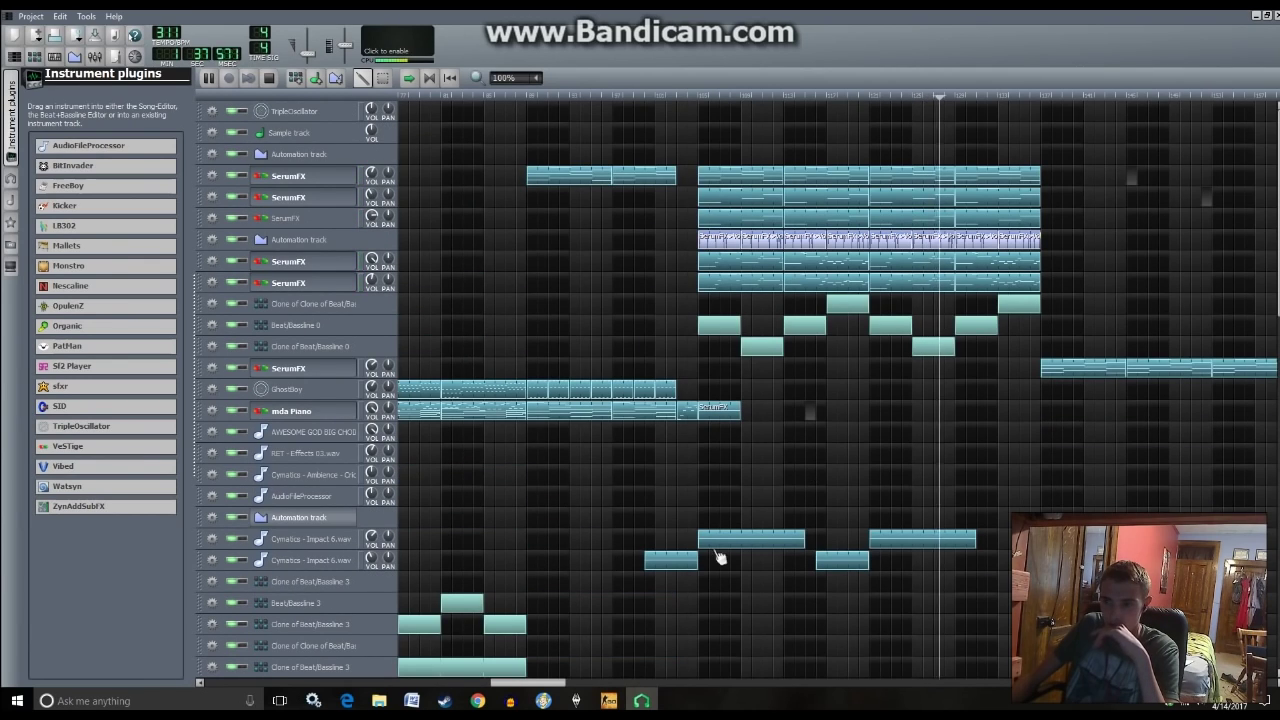
left_click_drag(543, 685, 640, 684)
scroll(731, 494, "down", 10)
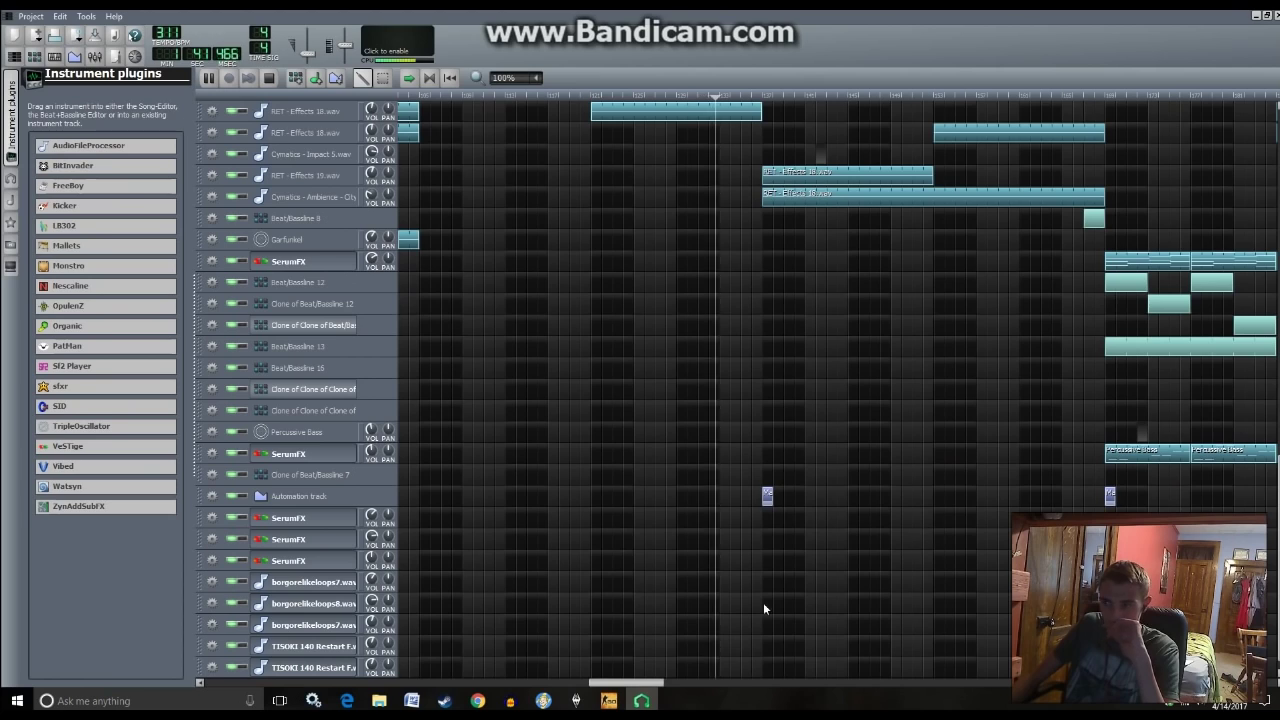
left_click_drag(608, 686, 698, 688)
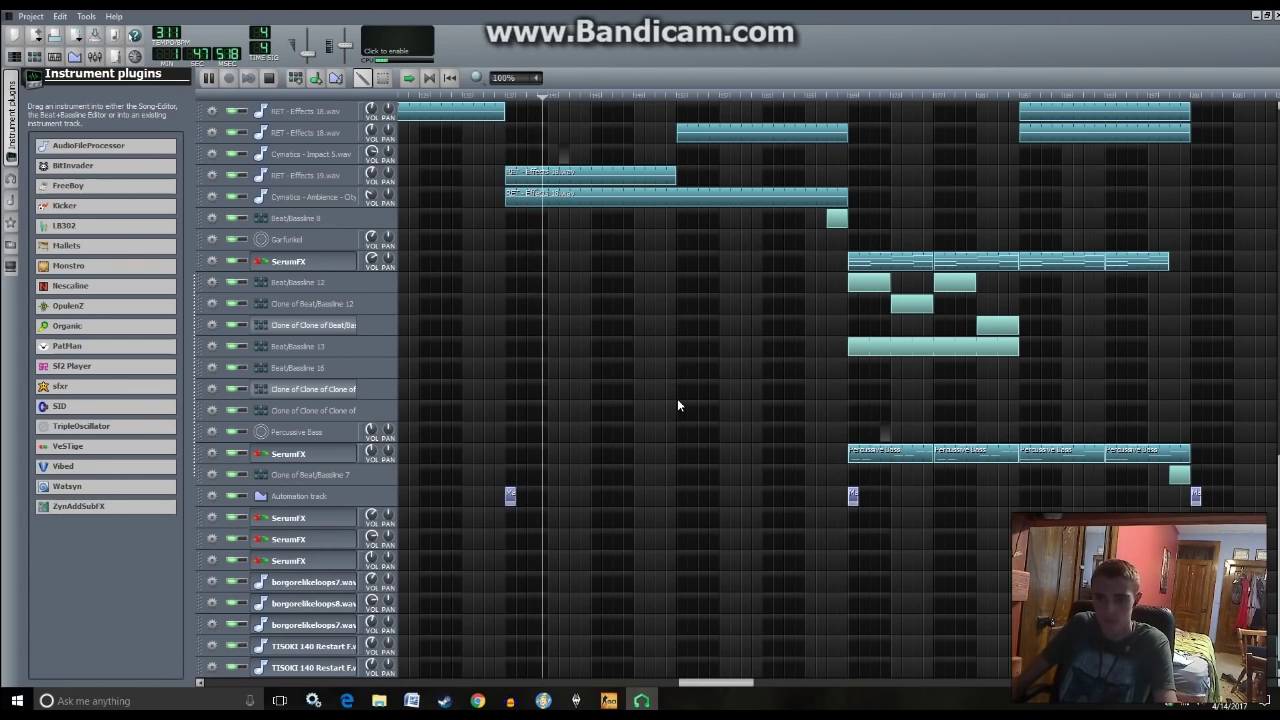
key("space")
- Copy the RET - Effects 18.wav pattern near the end of the first drop to the duplicate track below at the same time, and play it
left_click_drag(720, 688, 630, 686)
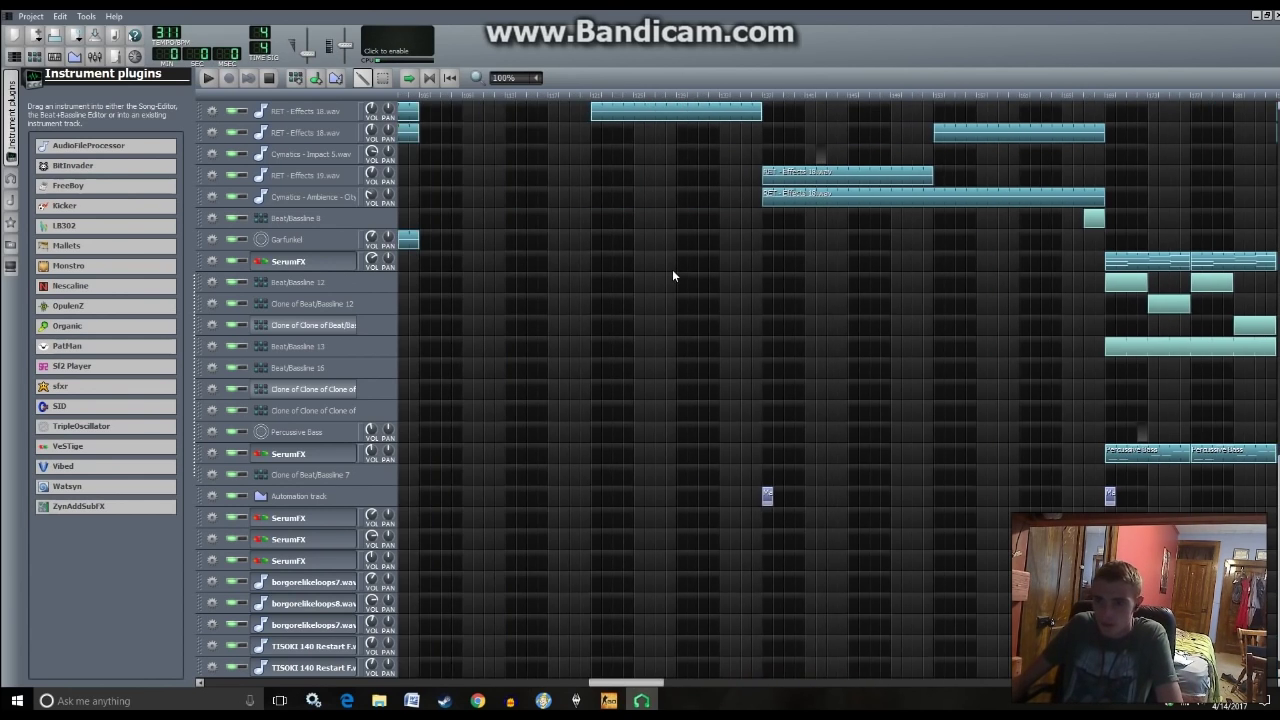
scroll(655, 400, "up", 5)
double_click(643, 433)
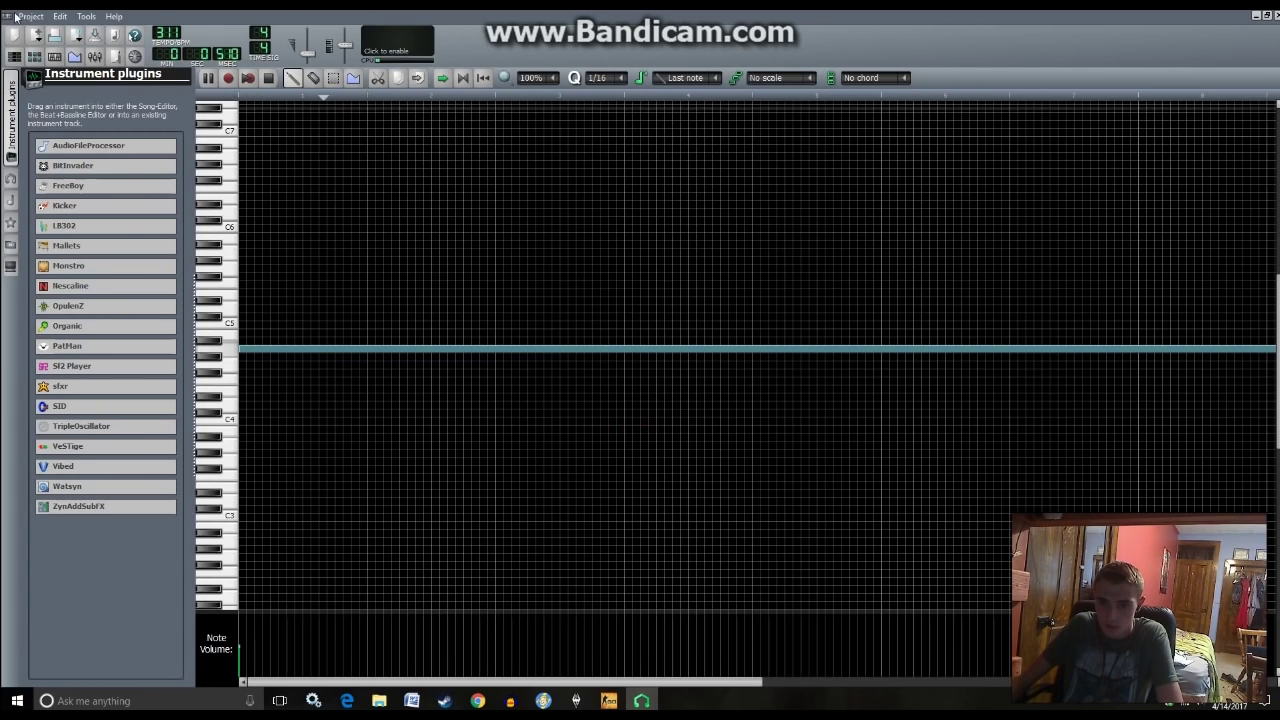
key("F7")
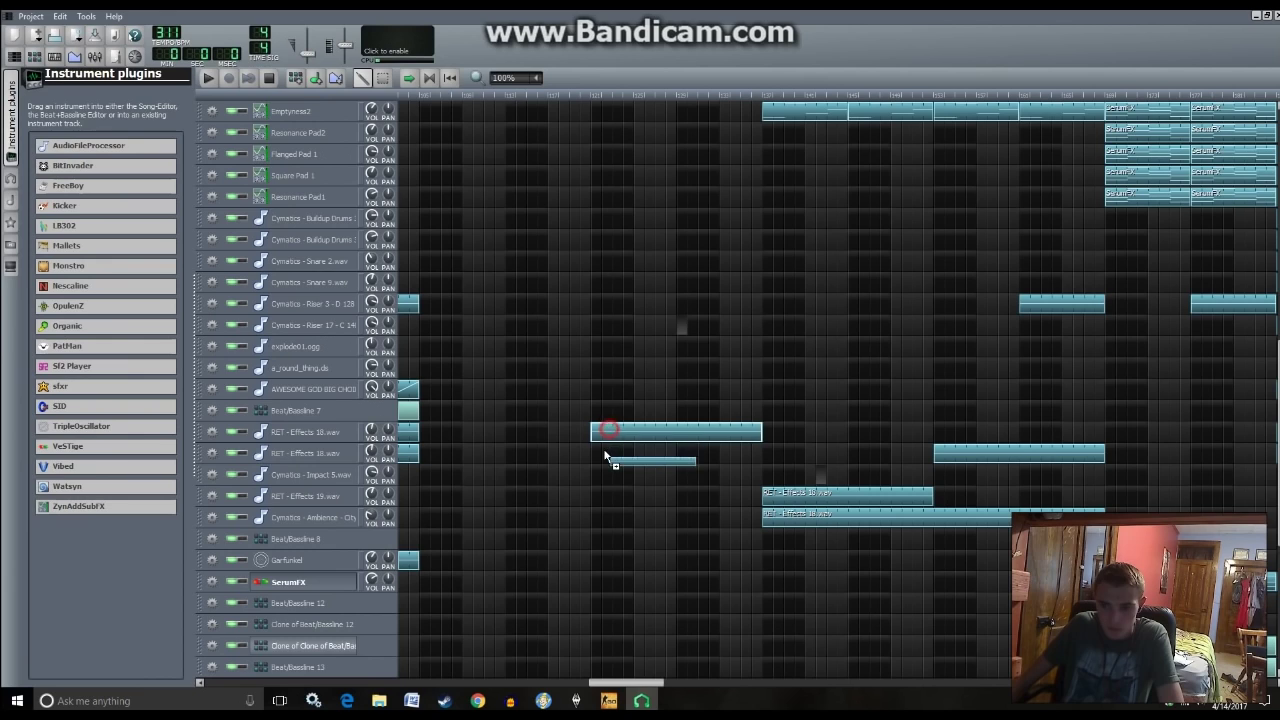
left_click_drag(604, 456, 605, 456)
left_click(583, 93)
key("space")
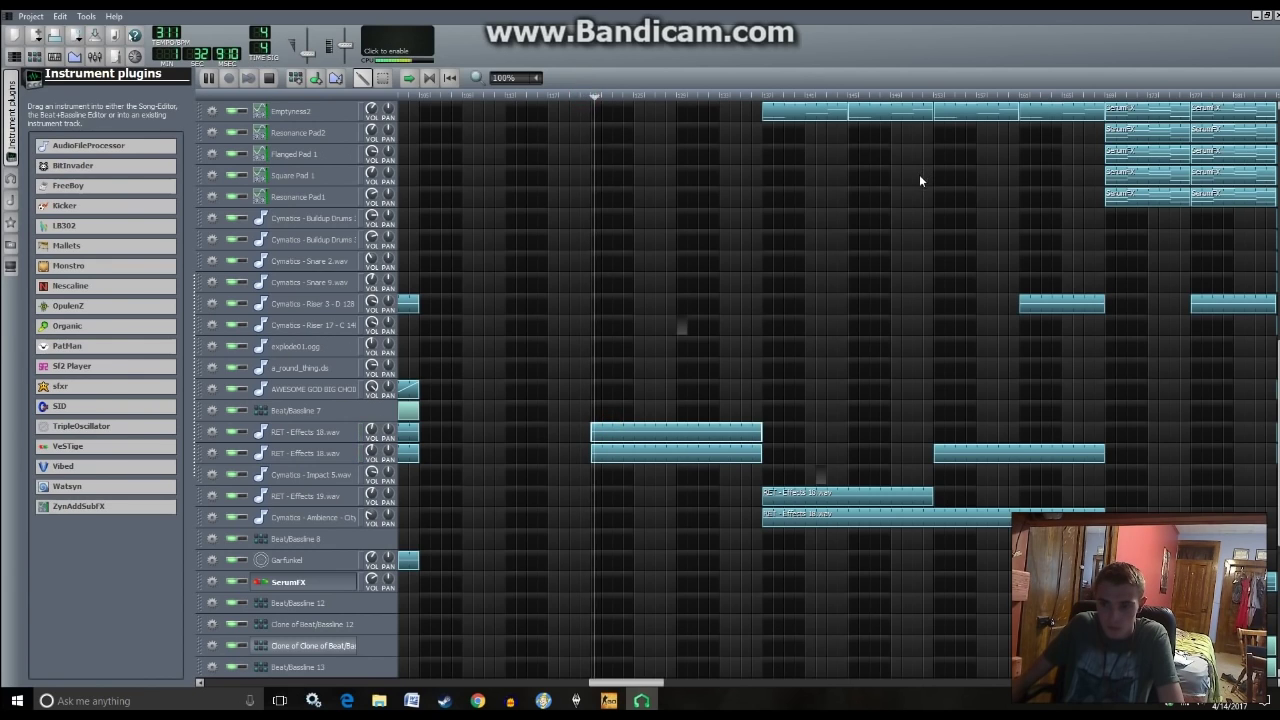
key("space")
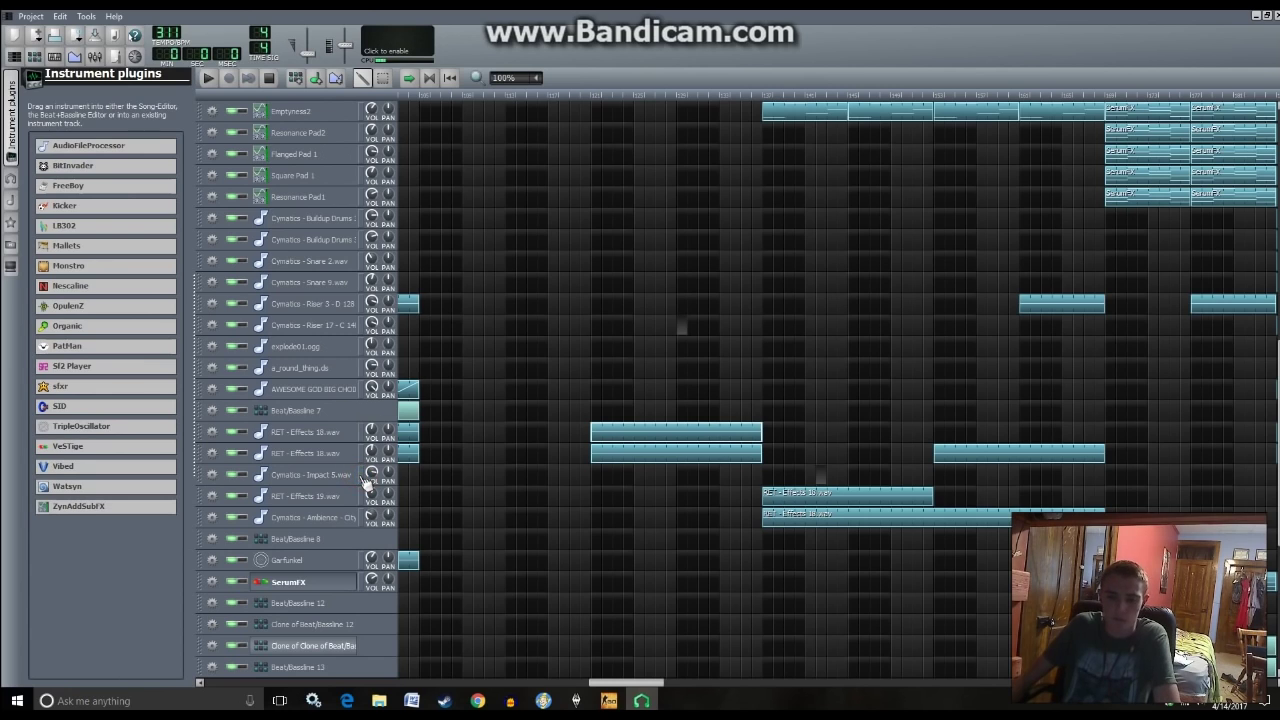
- Clone the Cymatics - Impact 5.wav track and move the copy directly below the original
left_click(213, 475)
scroll(526, 530, "down", 5)
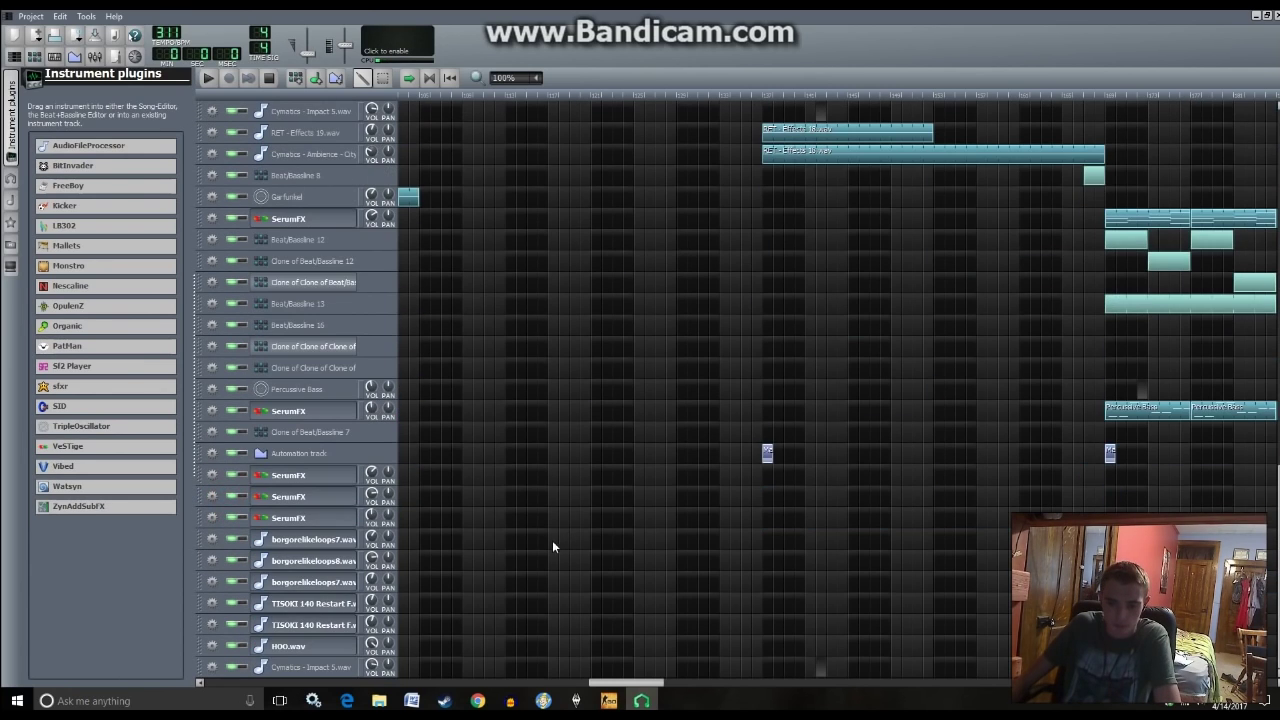
left_click_drag(200, 674, 238, 120)
left_click(211, 132)
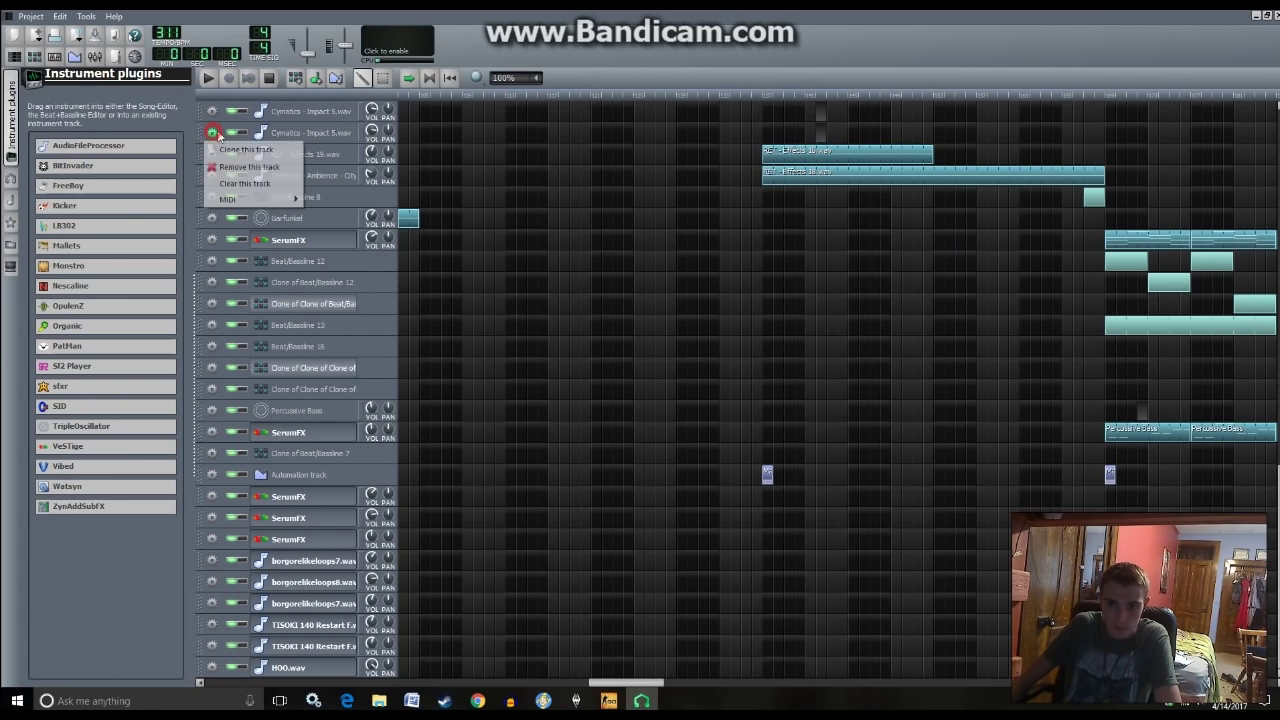
- Reverse the cloned Impact 5 sample and trim its start to a sample length of about 6.3 s
left_click(297, 133)
left_click(297, 133)
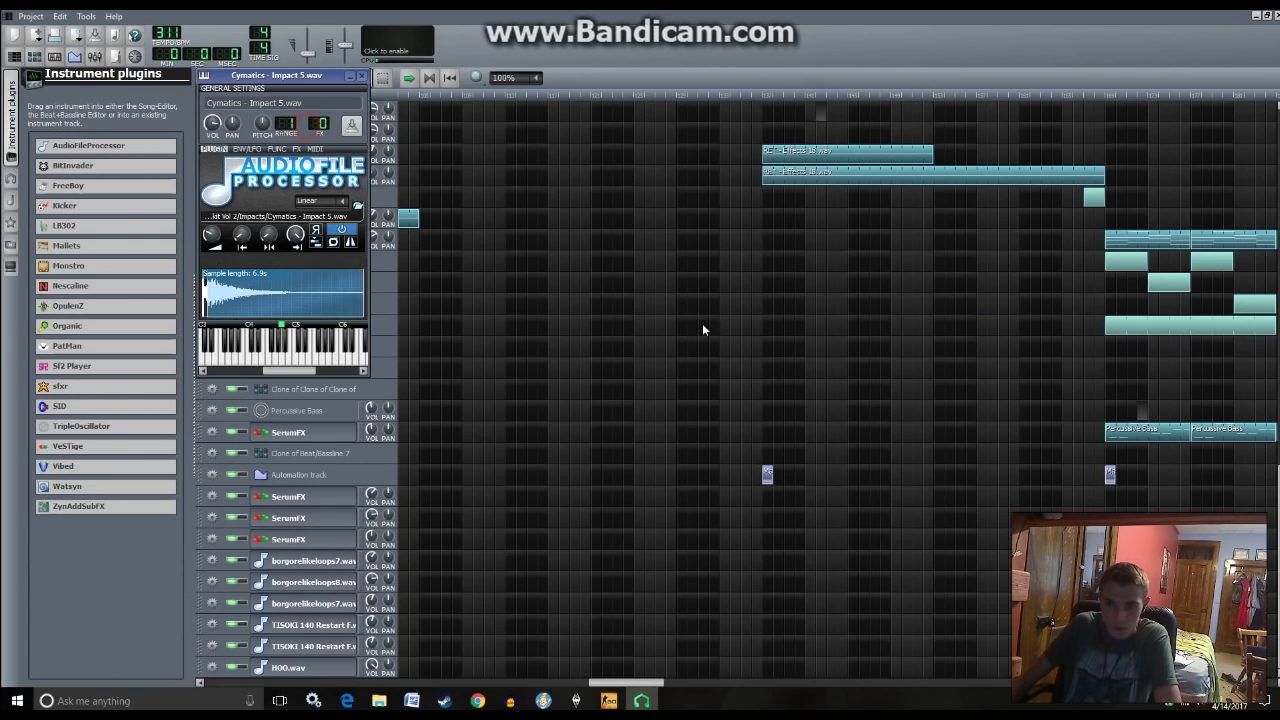
left_click(318, 232)
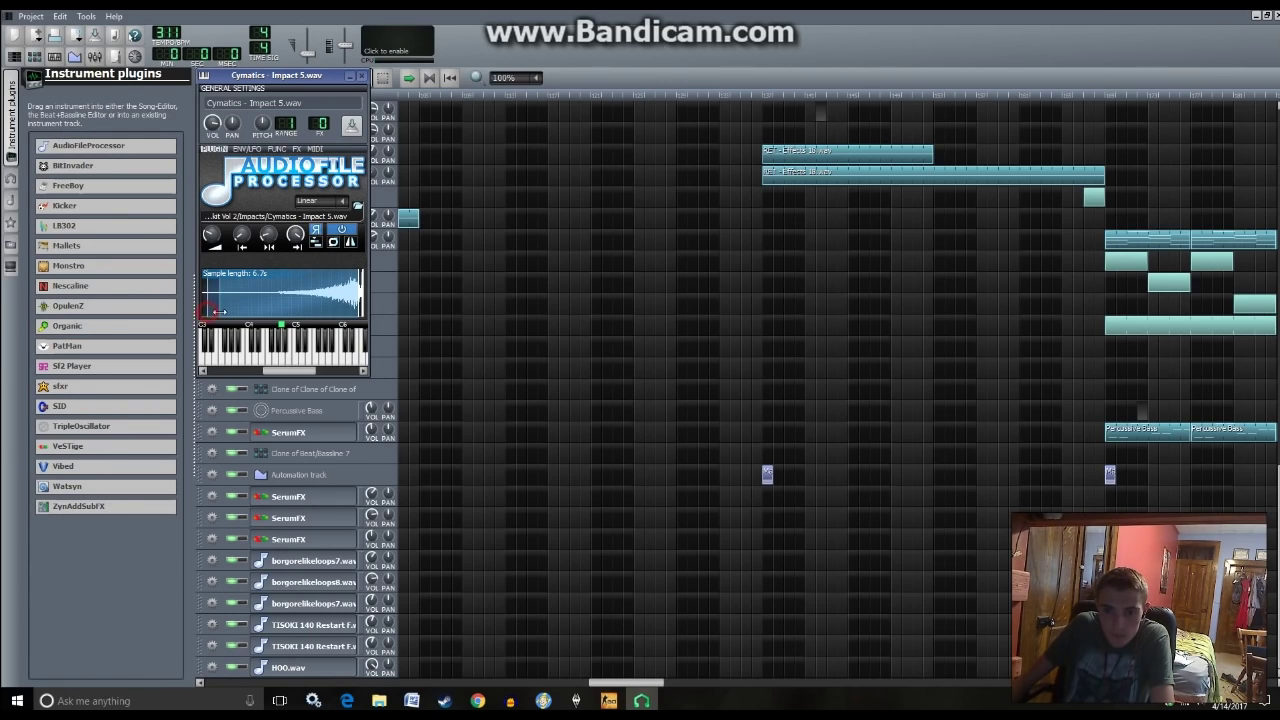
left_click_drag(206, 311, 239, 311)
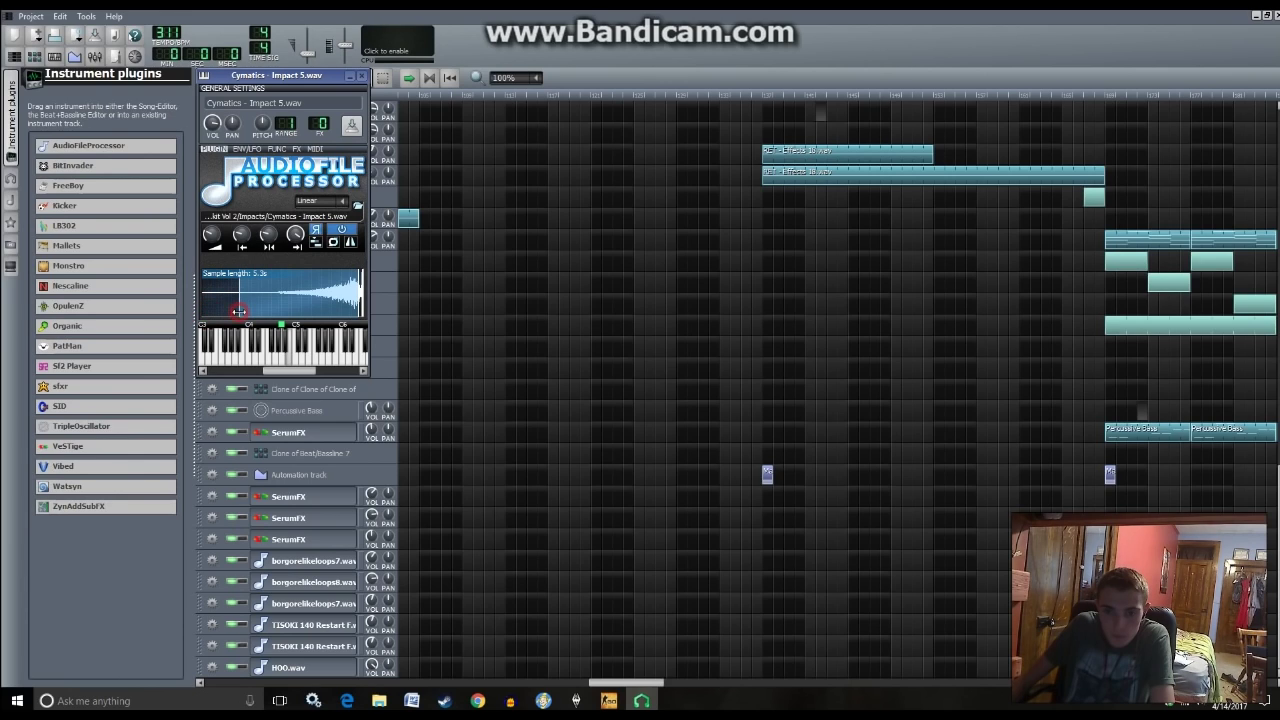
left_click_drag(240, 311, 214, 312)
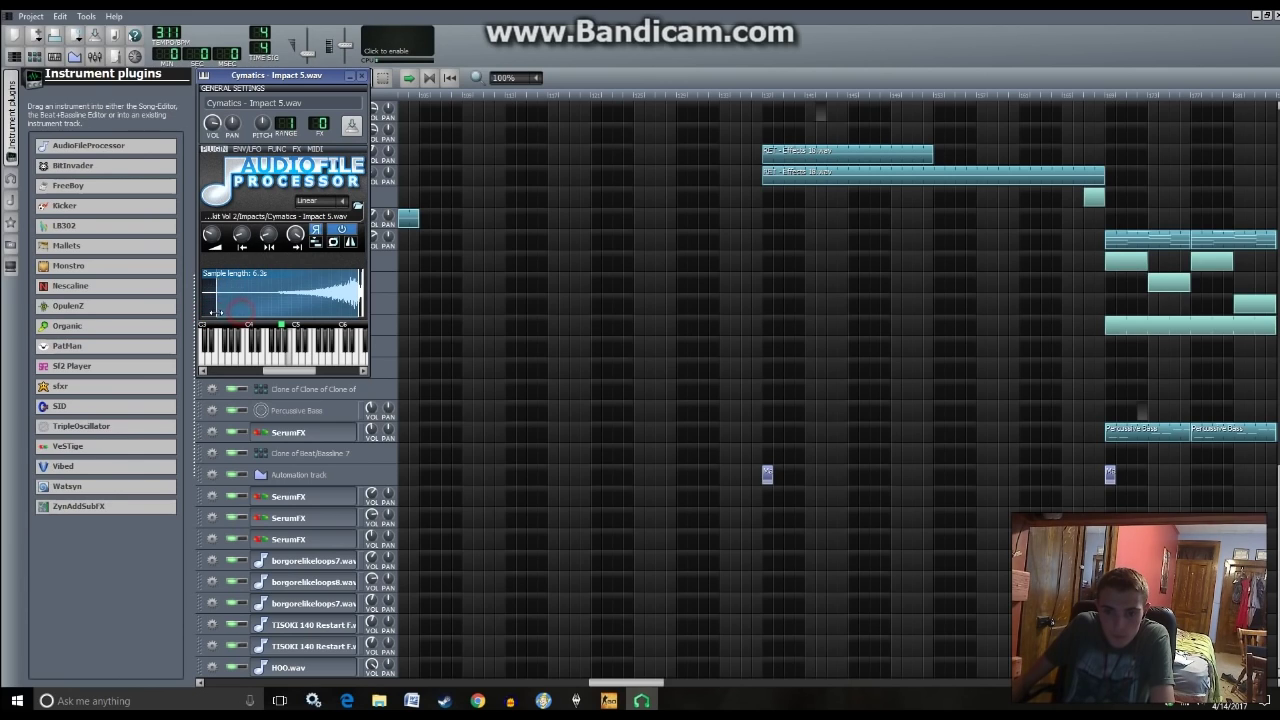
left_click(646, 168)
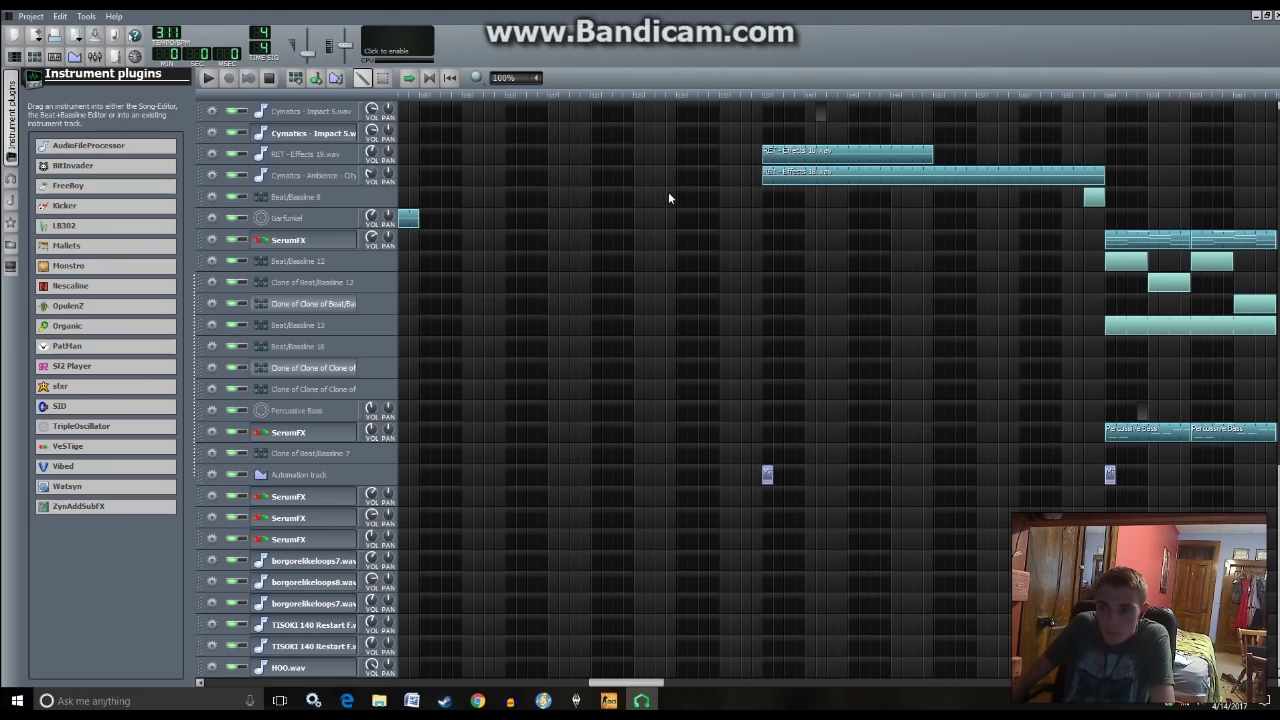
- Create a pattern on the reversed Impact 5 track shortly before the first drop ends, add a two-bar A5 note and play it
scroll(669, 198, "up", 5)
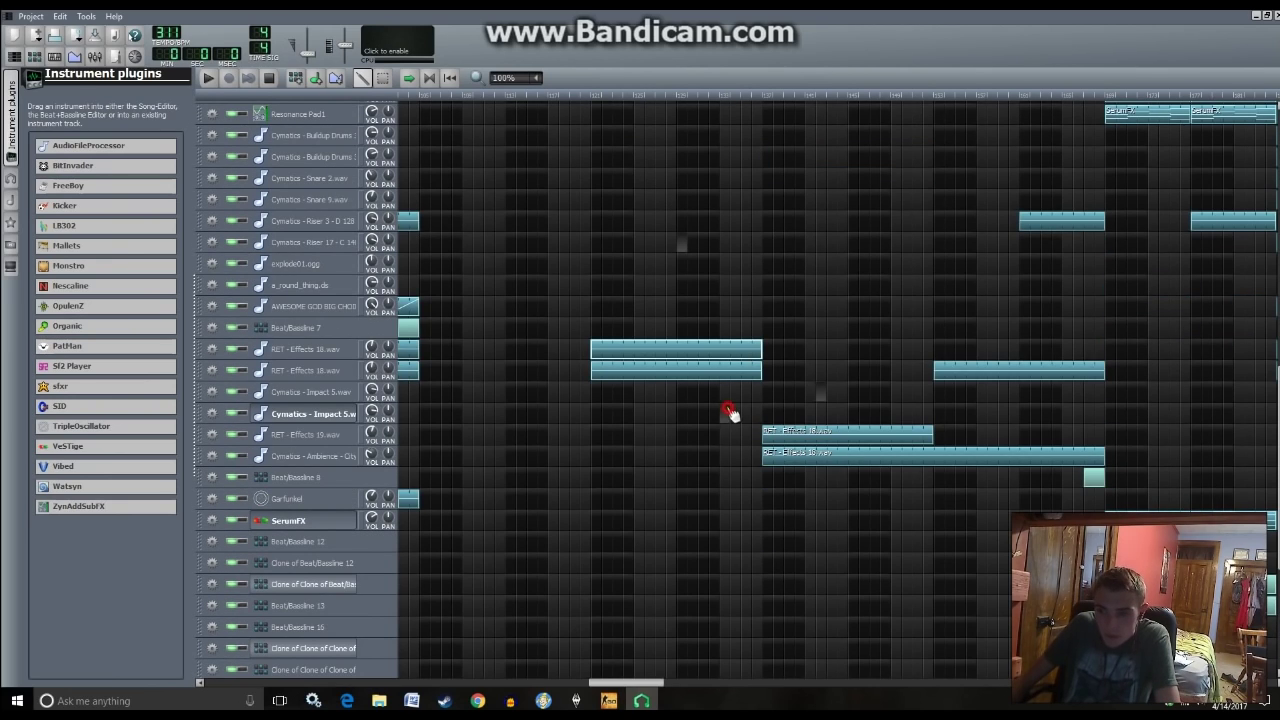
double_click(728, 412)
left_click(243, 405)
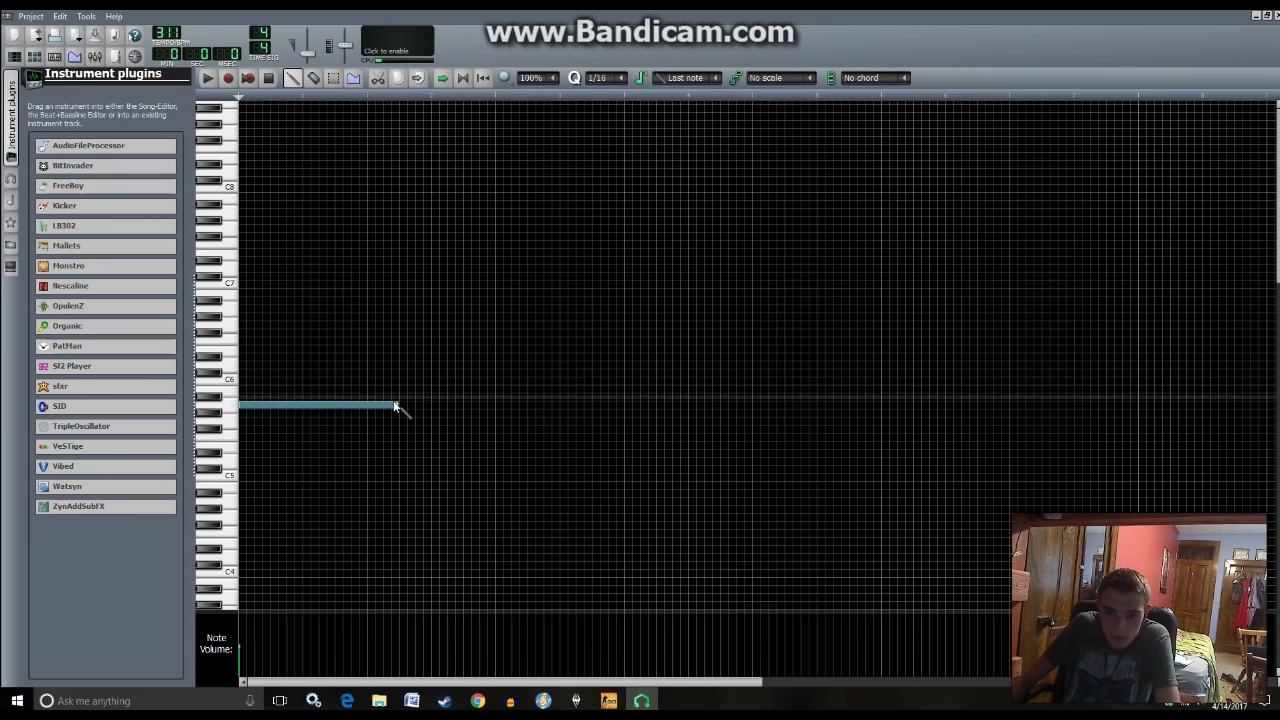
left_click_drag(396, 405, 510, 405)
key("space")
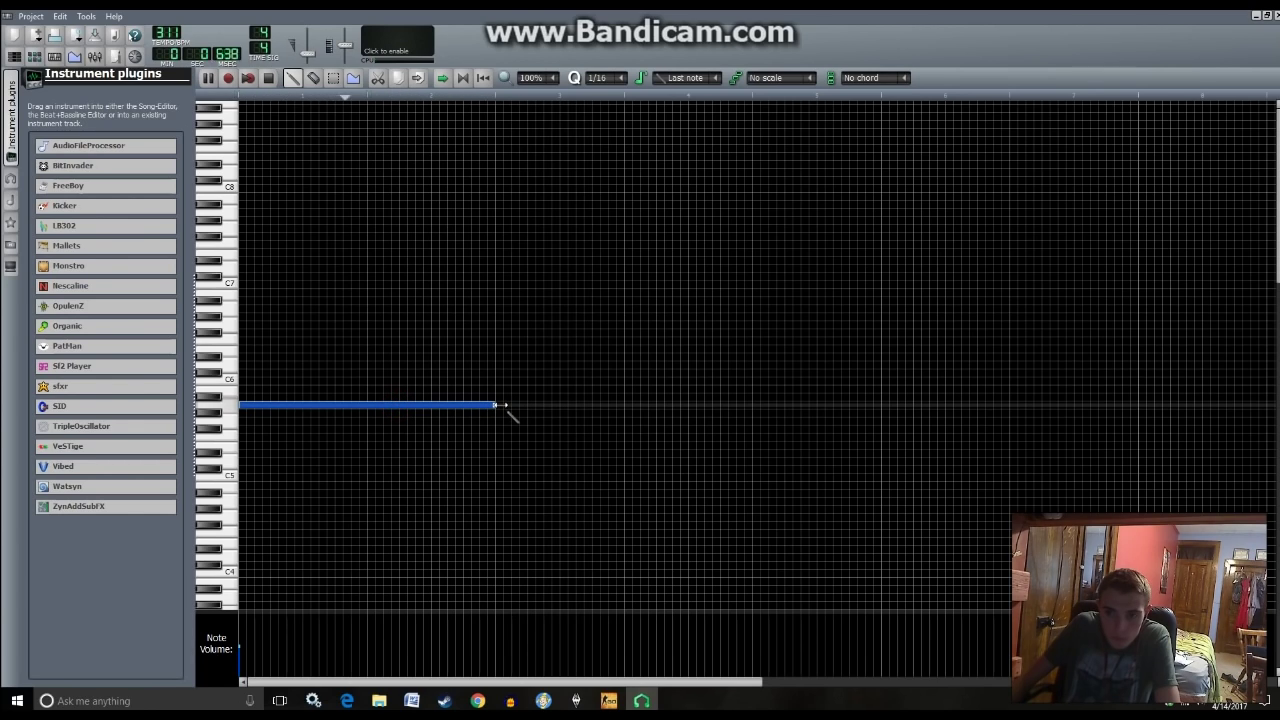
- Extend the A5 note on the reversed Impact 5 track to four bars and play the transition out of the first drop
left_click_drag(500, 405, 750, 408)
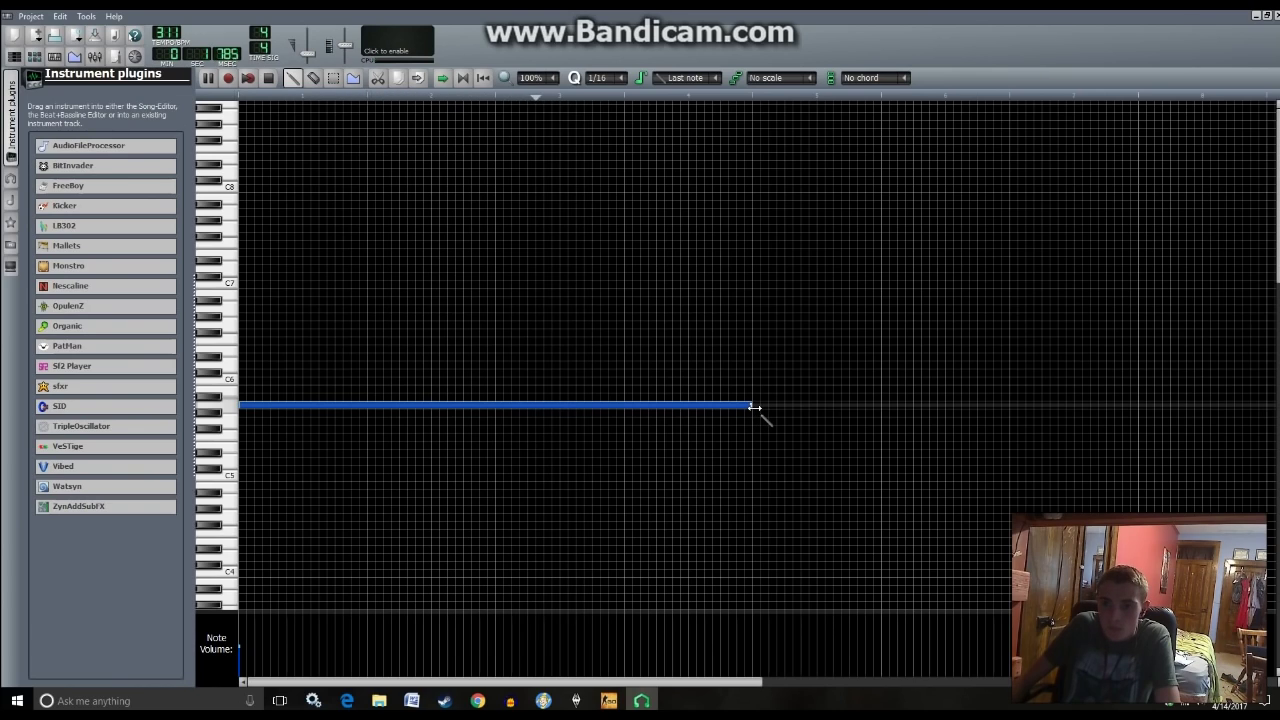
left_click_drag(754, 408, 751, 408)
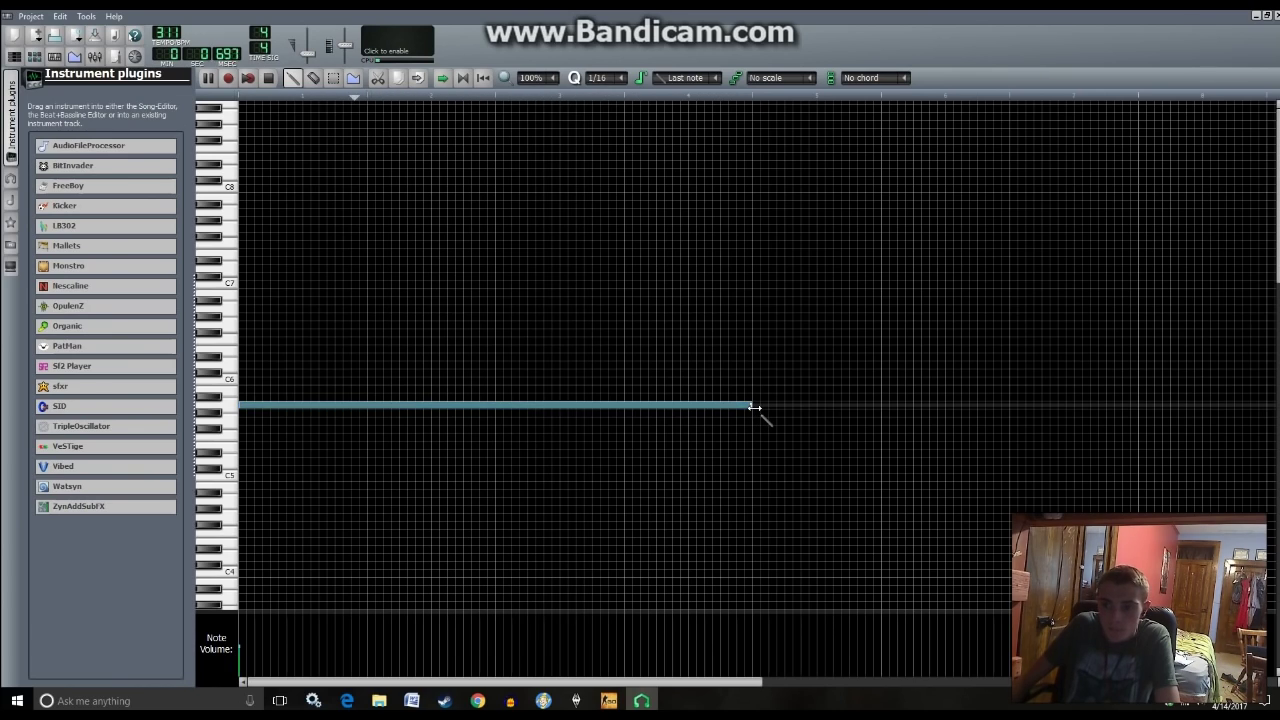
left_click(14, 57)
left_click(721, 92)
key("space")
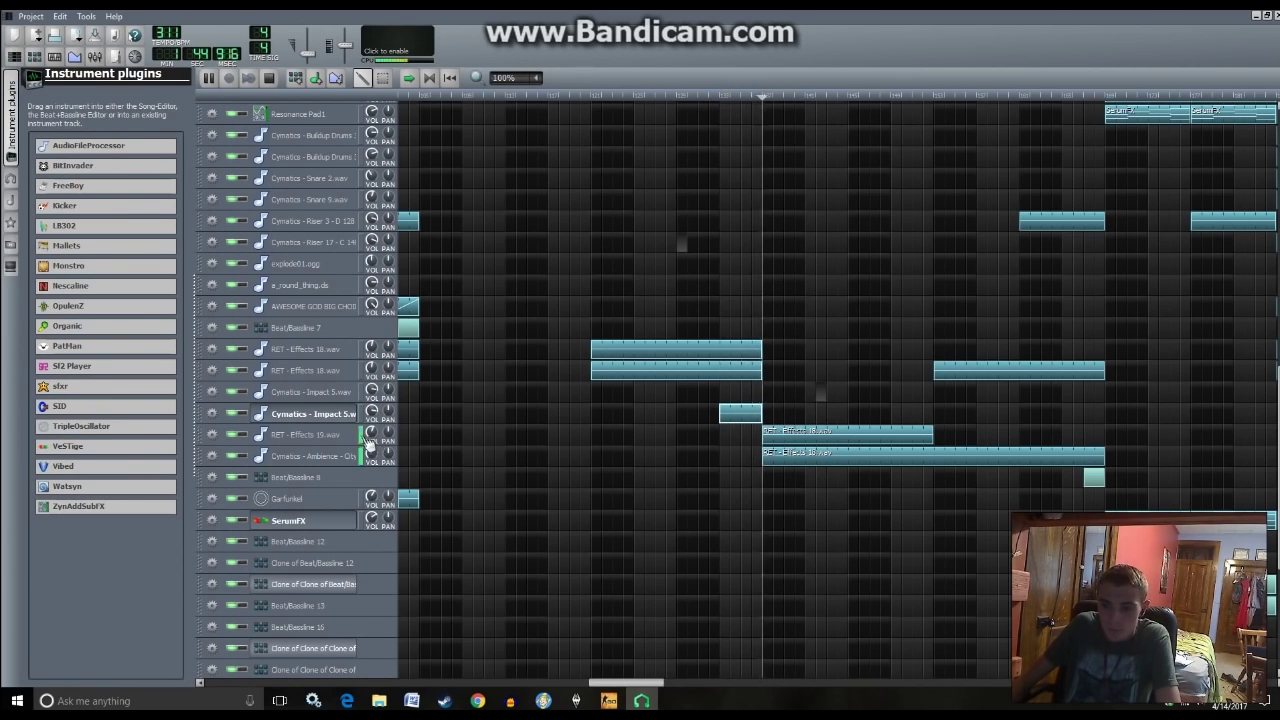
key("space")
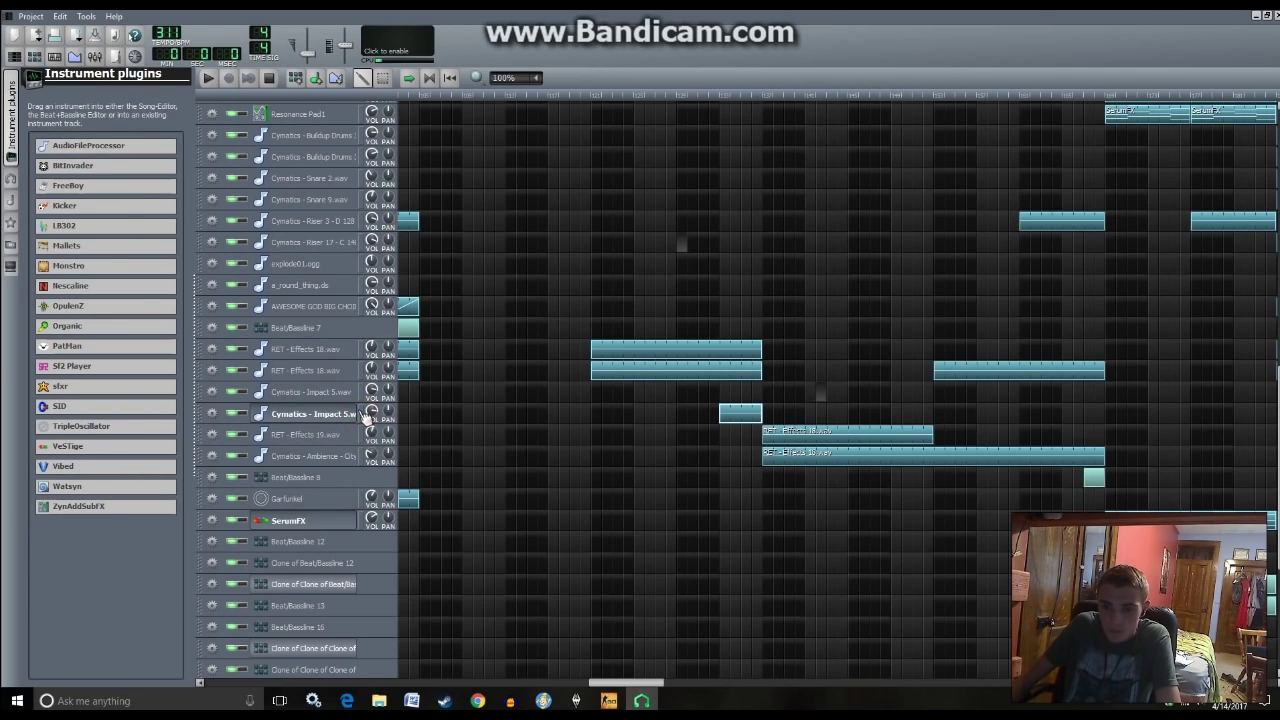
- Raise the reversed Impact 5 track to 172% sample amplification and about 174% volume, and play the transition again
left_click(335, 421)
left_click(714, 318)
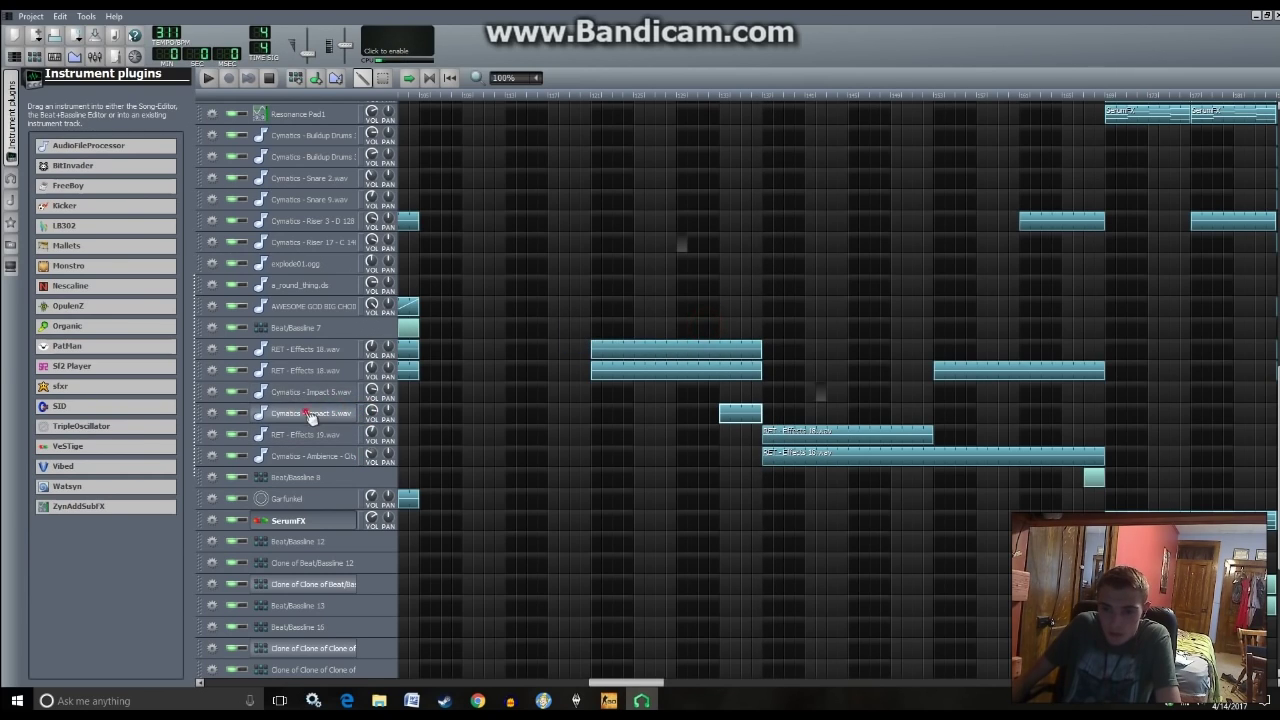
left_click(311, 420)
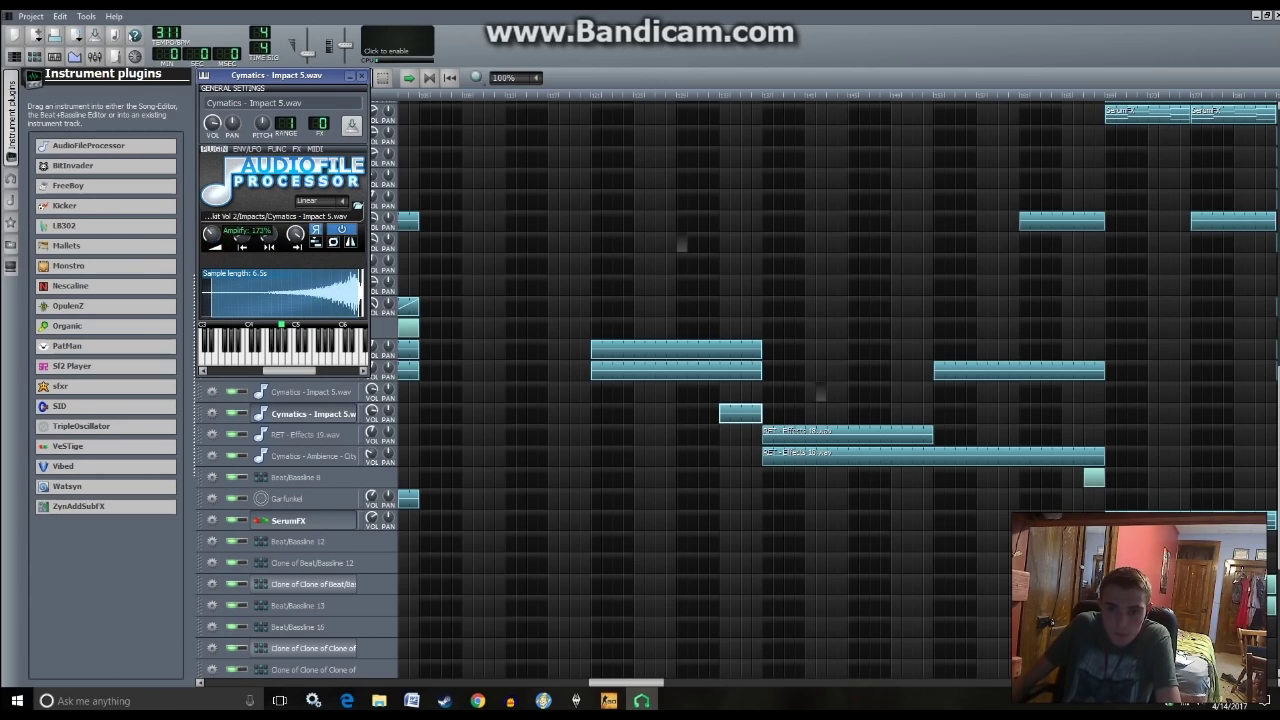
left_click(370, 412)
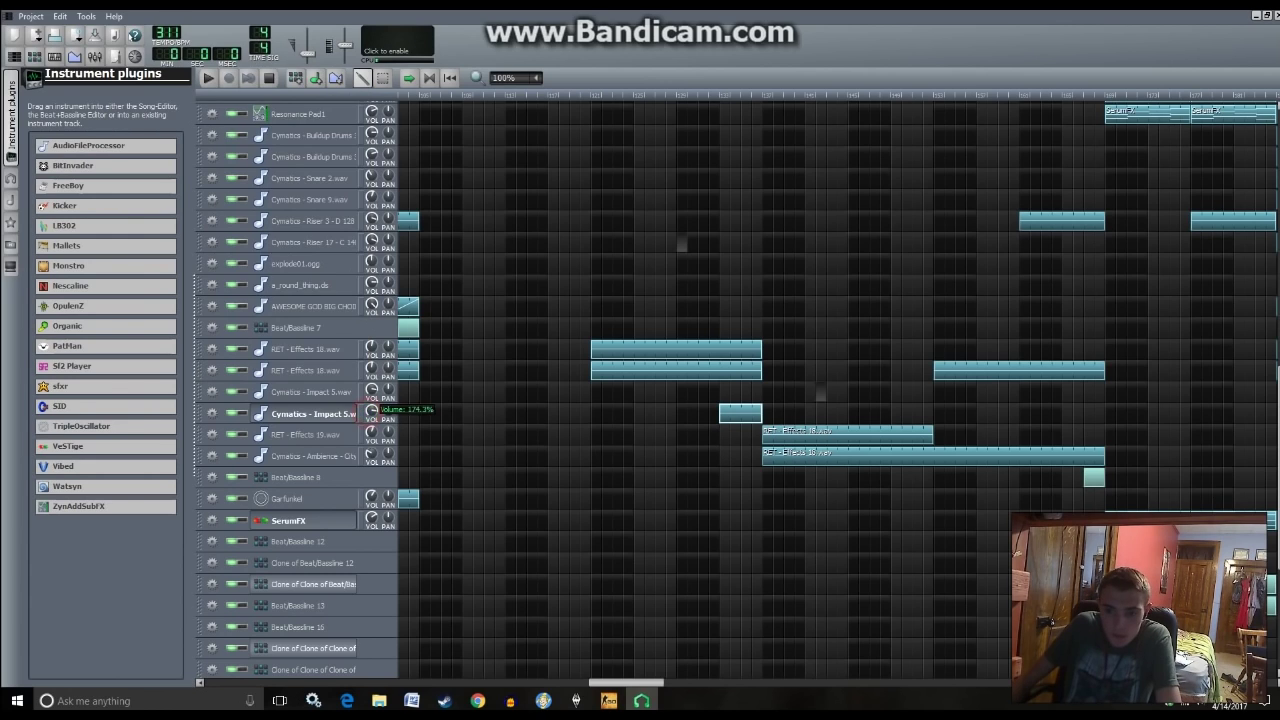
key("space")
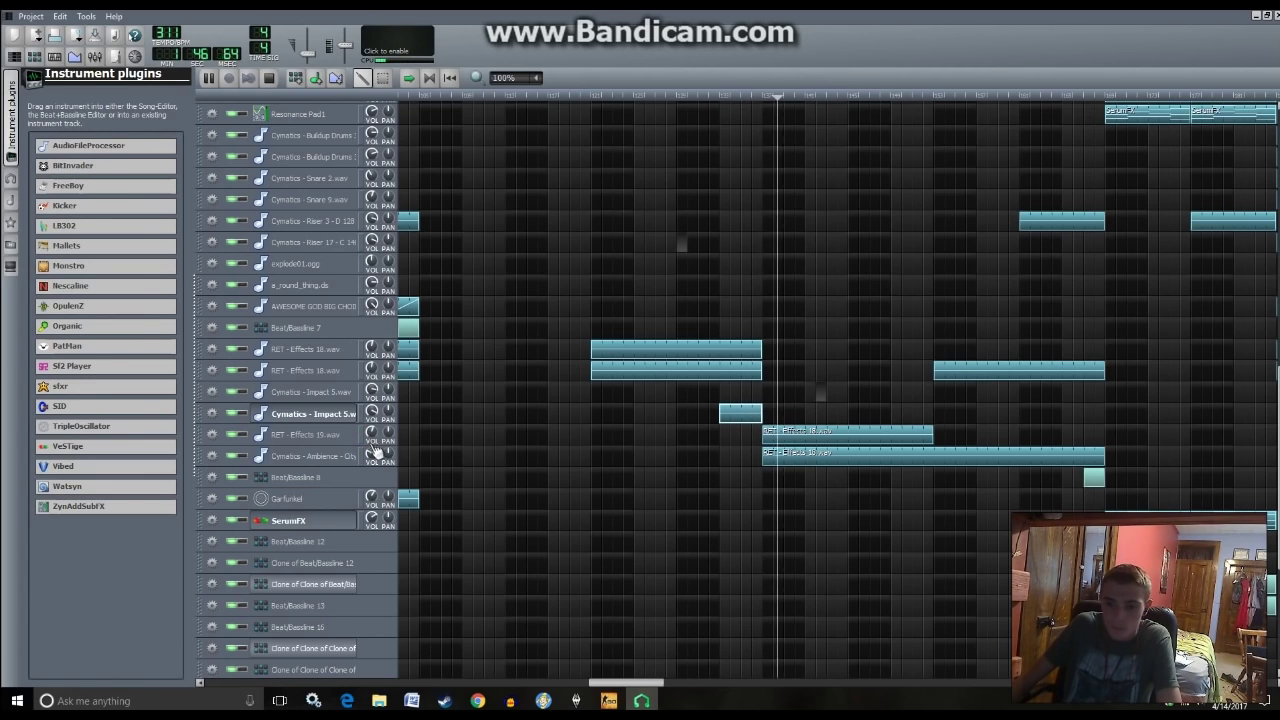
key("space")
- Clone the RET - Effects 19.wav track, reverse the copy's sample and trim it to a sample length of about 6.8 s
left_click(586, 93)
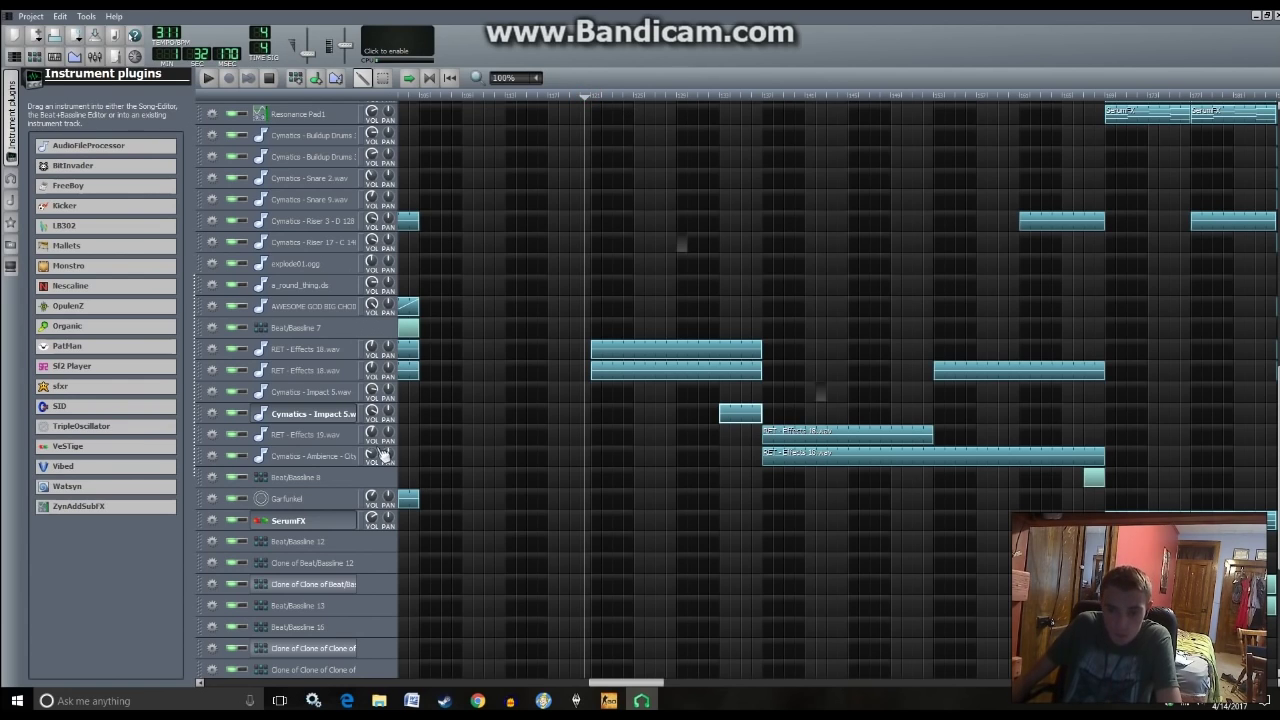
left_click(343, 437)
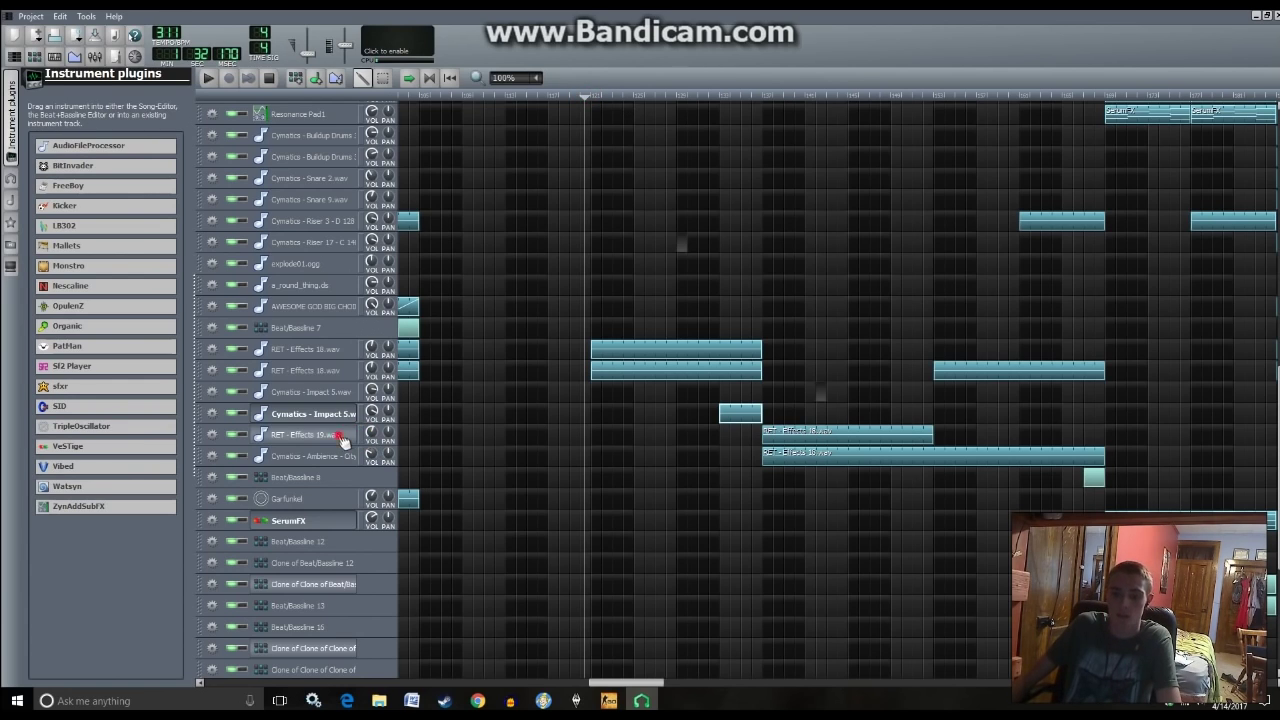
left_click(211, 436)
left_click(240, 446)
scroll(586, 506, "down", 5)
left_click(280, 672)
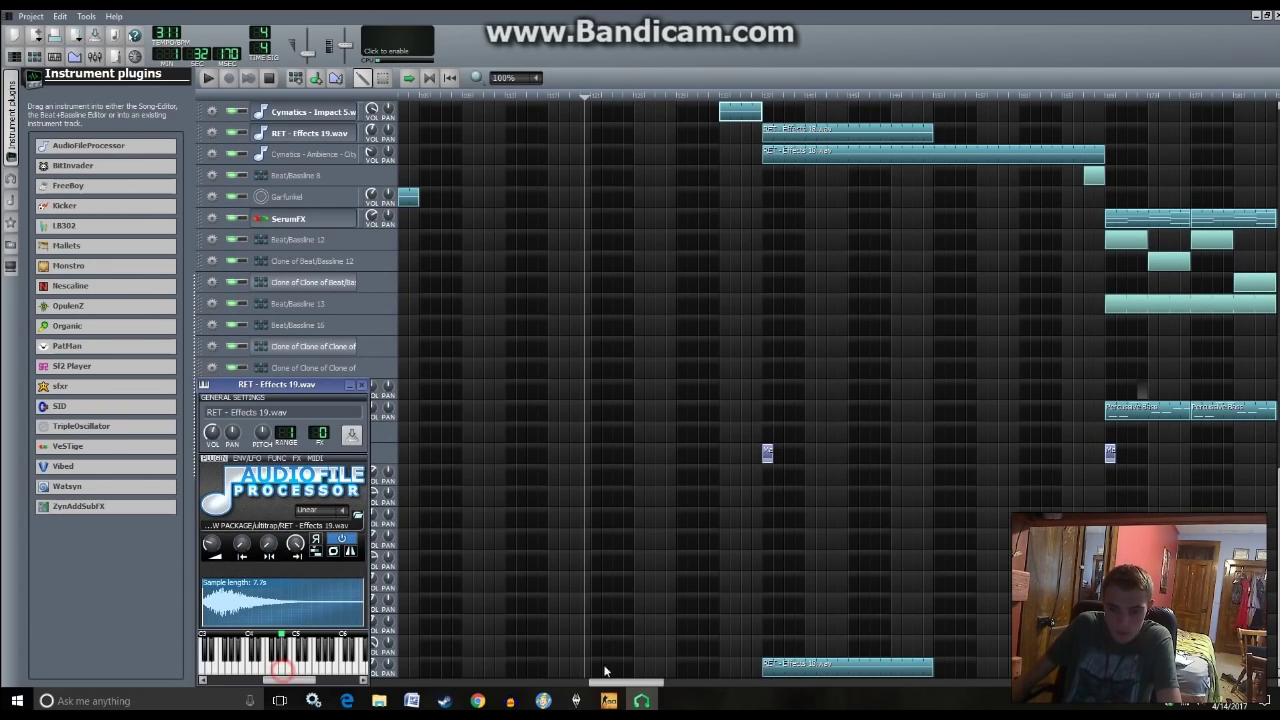
left_click(315, 540)
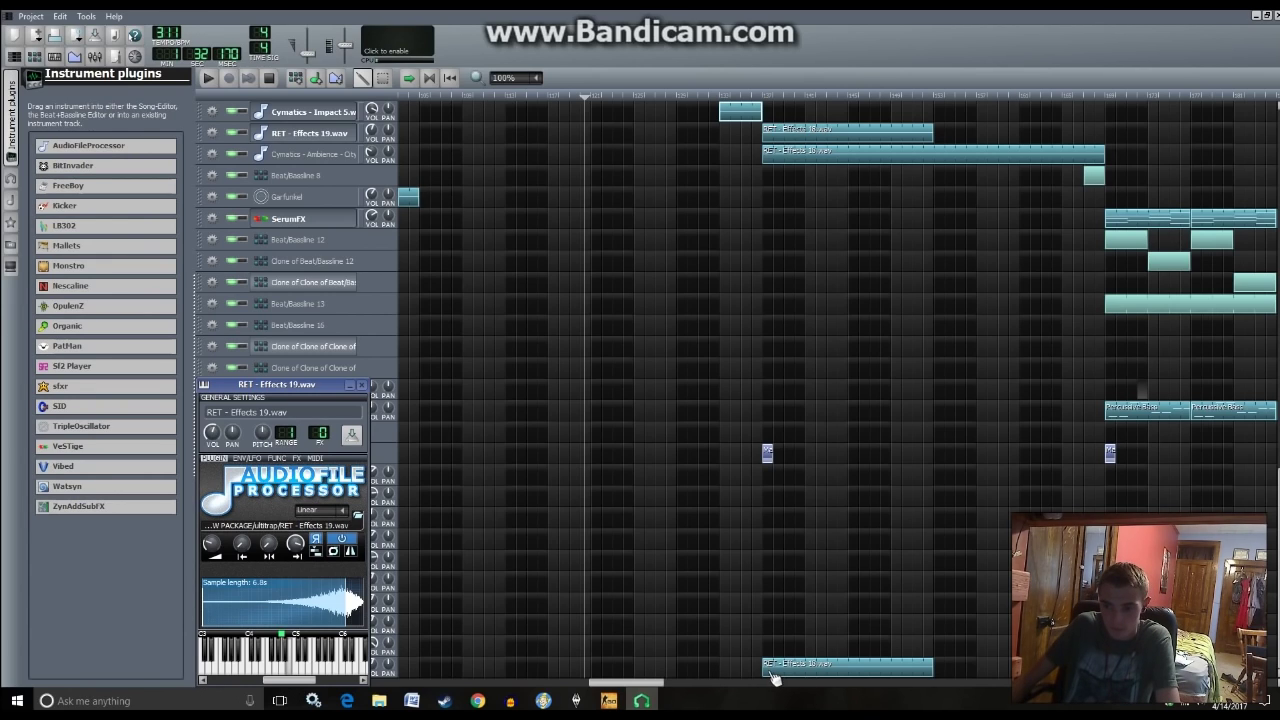
- Move the cloned RET - Effects 19.wav pattern back under the first buildup and delete it there
left_click_drag(813, 673, 460, 670)
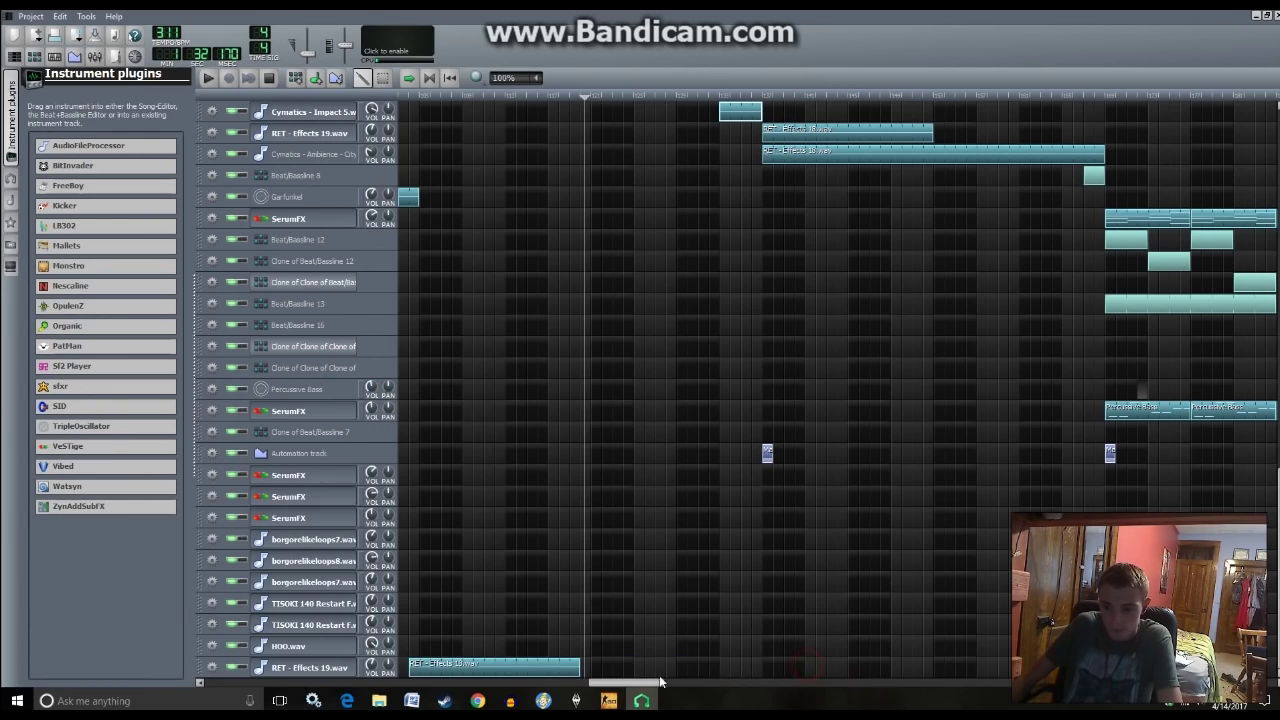
left_click_drag(655, 684, 548, 684)
left_click_drag(818, 667, 647, 667)
left_click(580, 96)
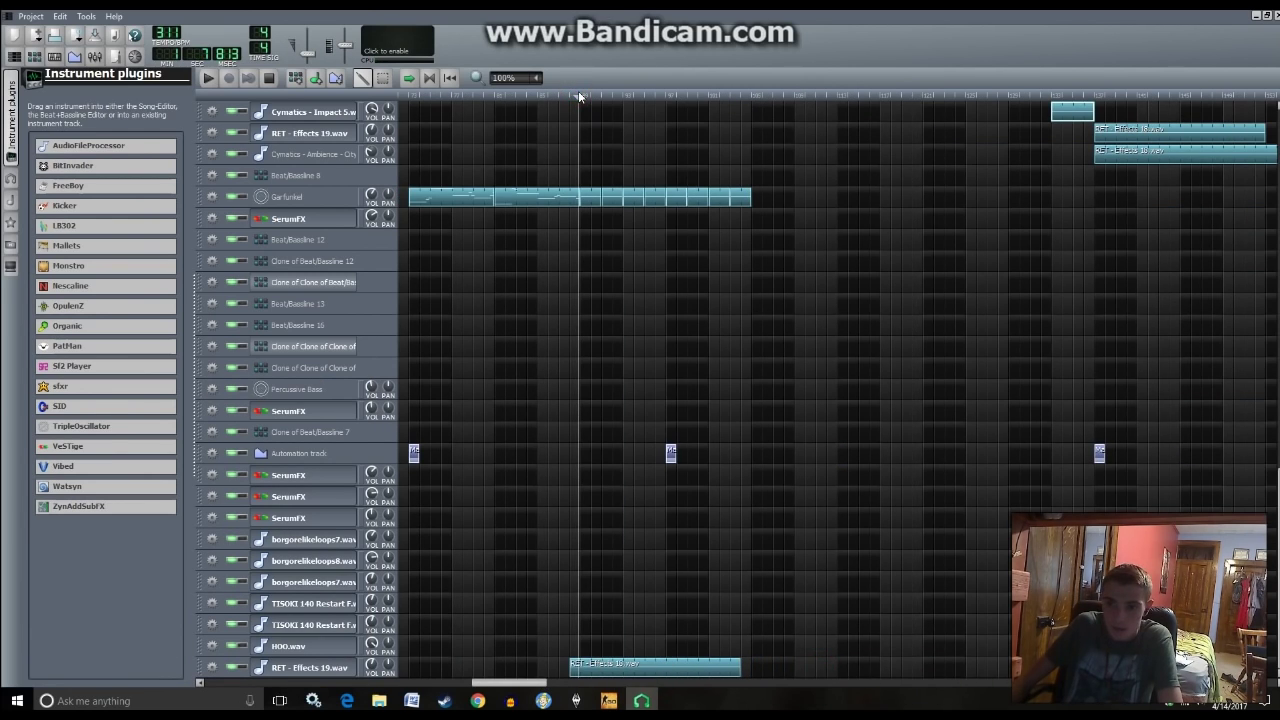
left_click_drag(720, 670, 731, 672)
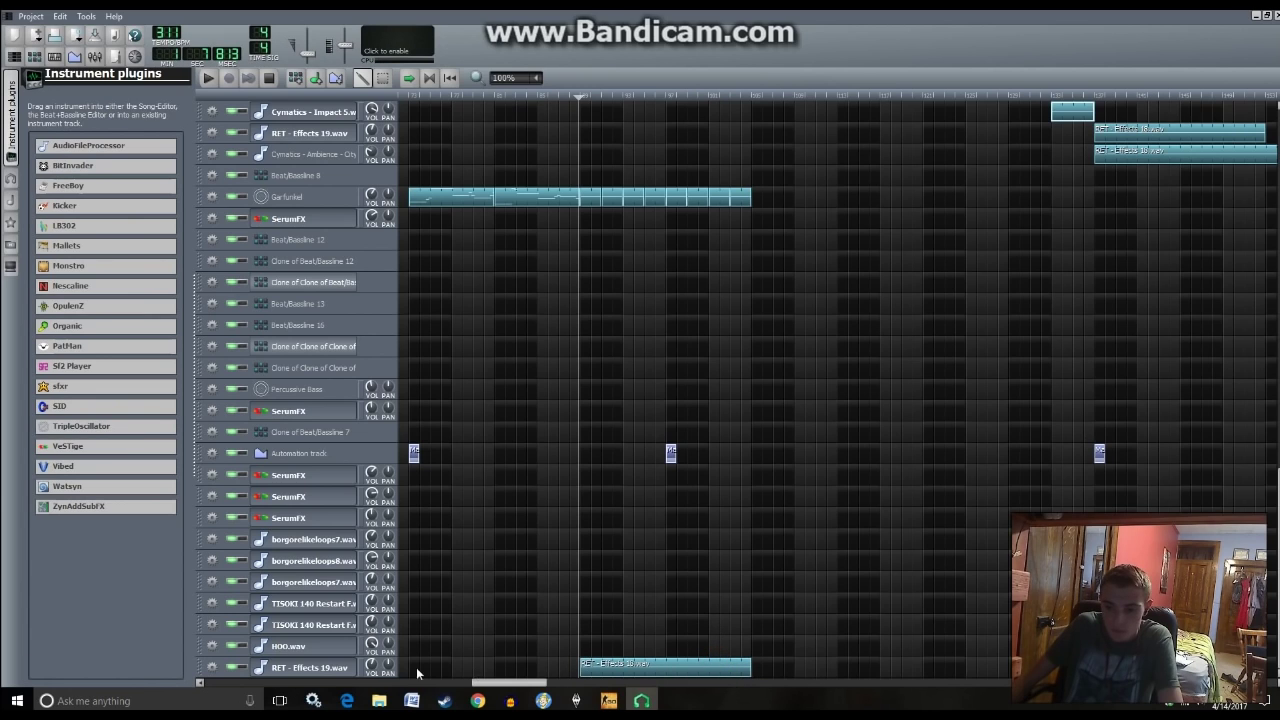
middle_click(585, 676)
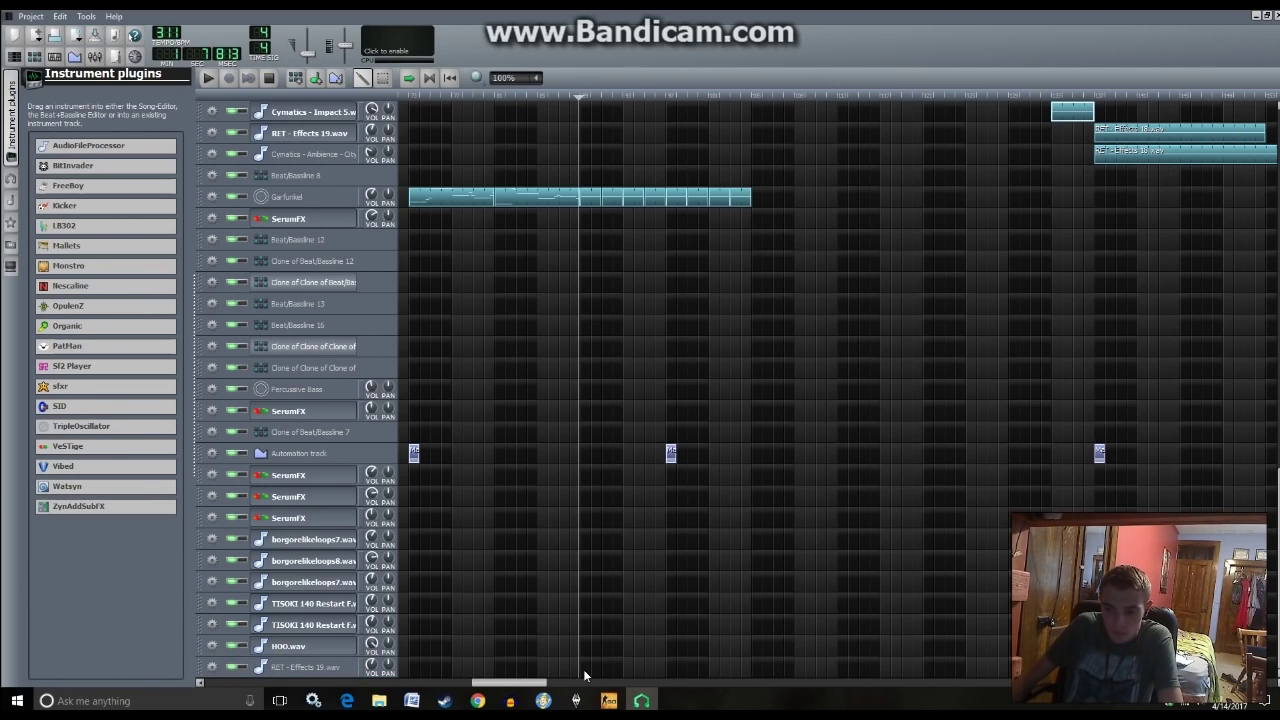
- Create a pattern on the reversed RET - Effects 19.wav track with a four-bar B5 note and play it
double_click(585, 676)
left_click_drag(243, 404, 737, 412)
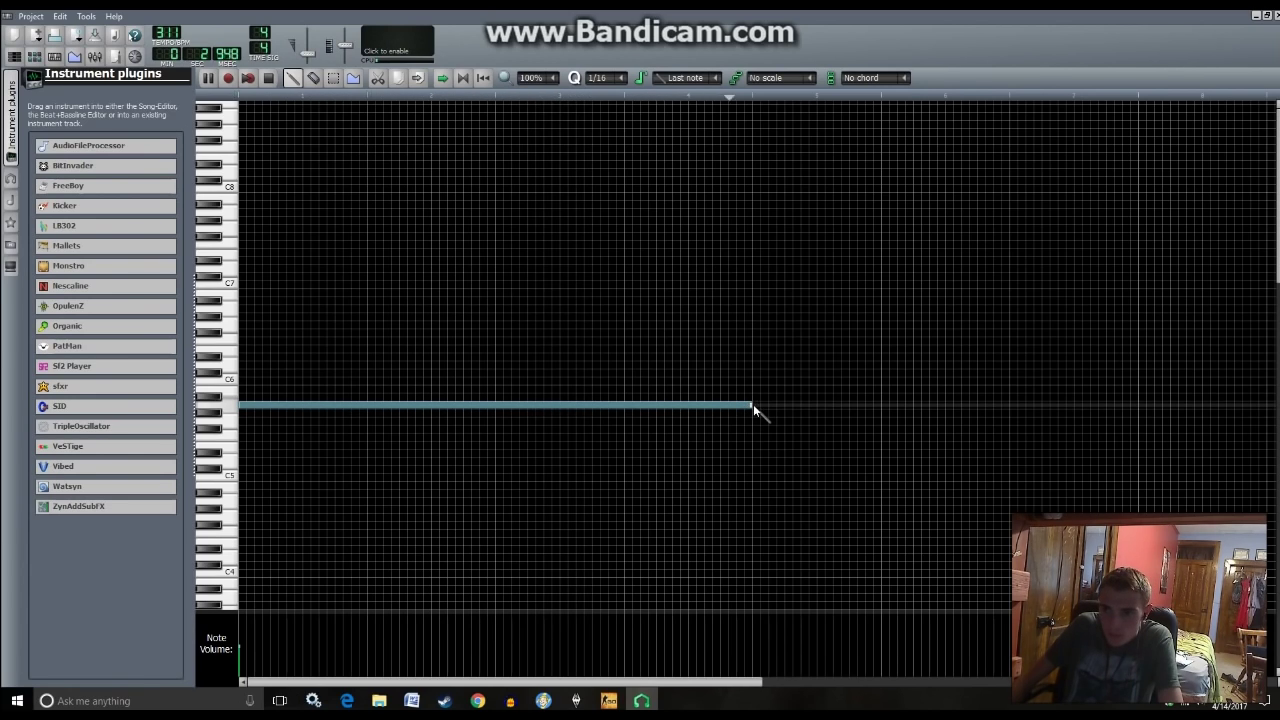
left_click_drag(736, 405, 737, 381)
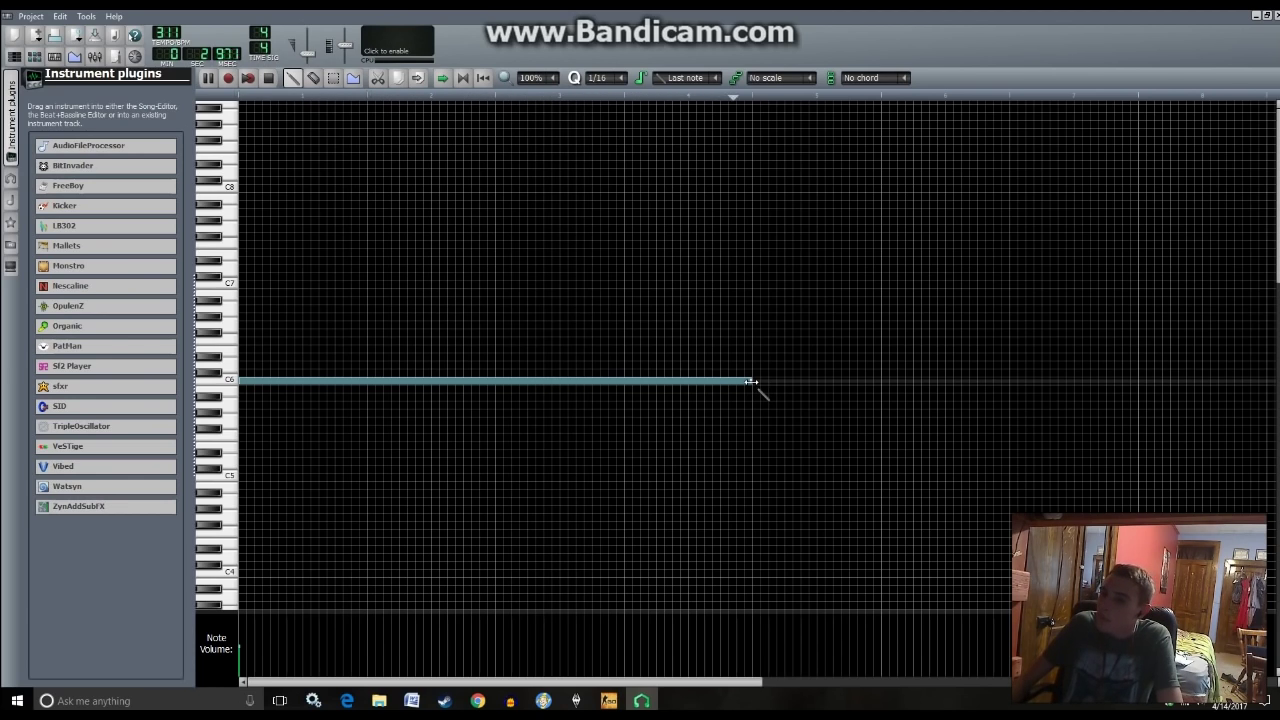
left_click_drag(750, 382, 749, 390)
key("space")
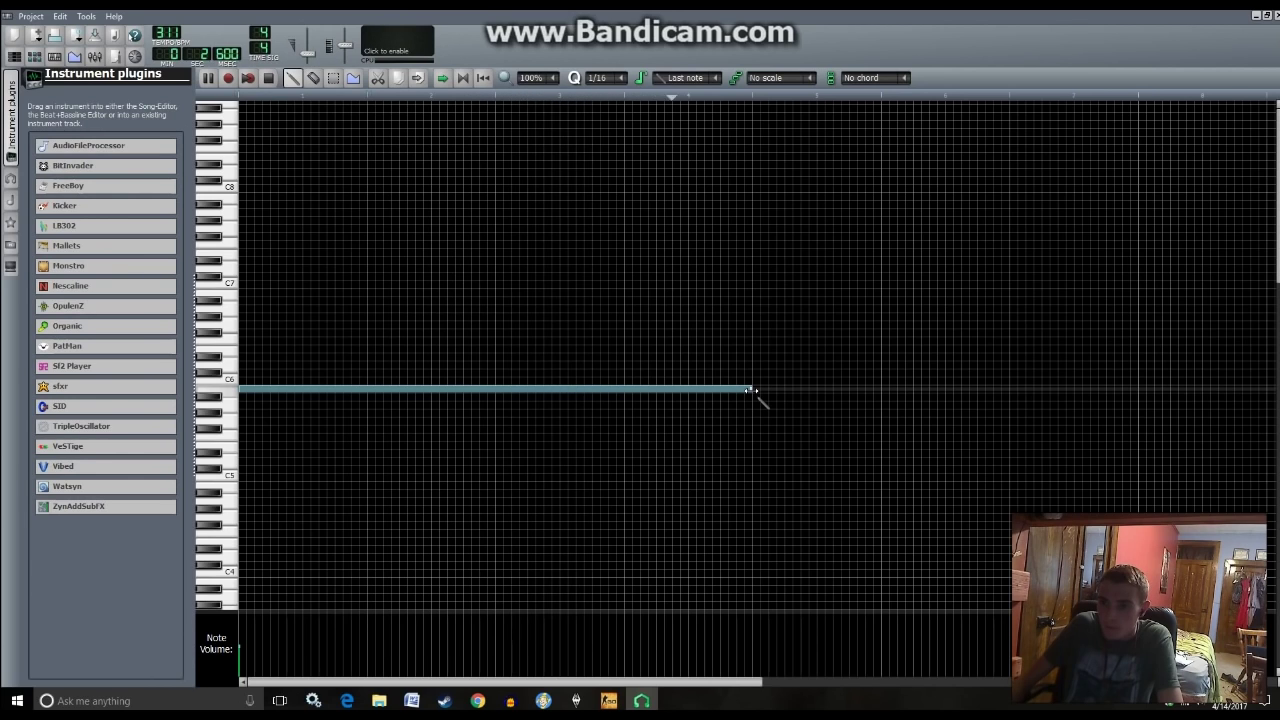
key("space")
left_click(16, 55)
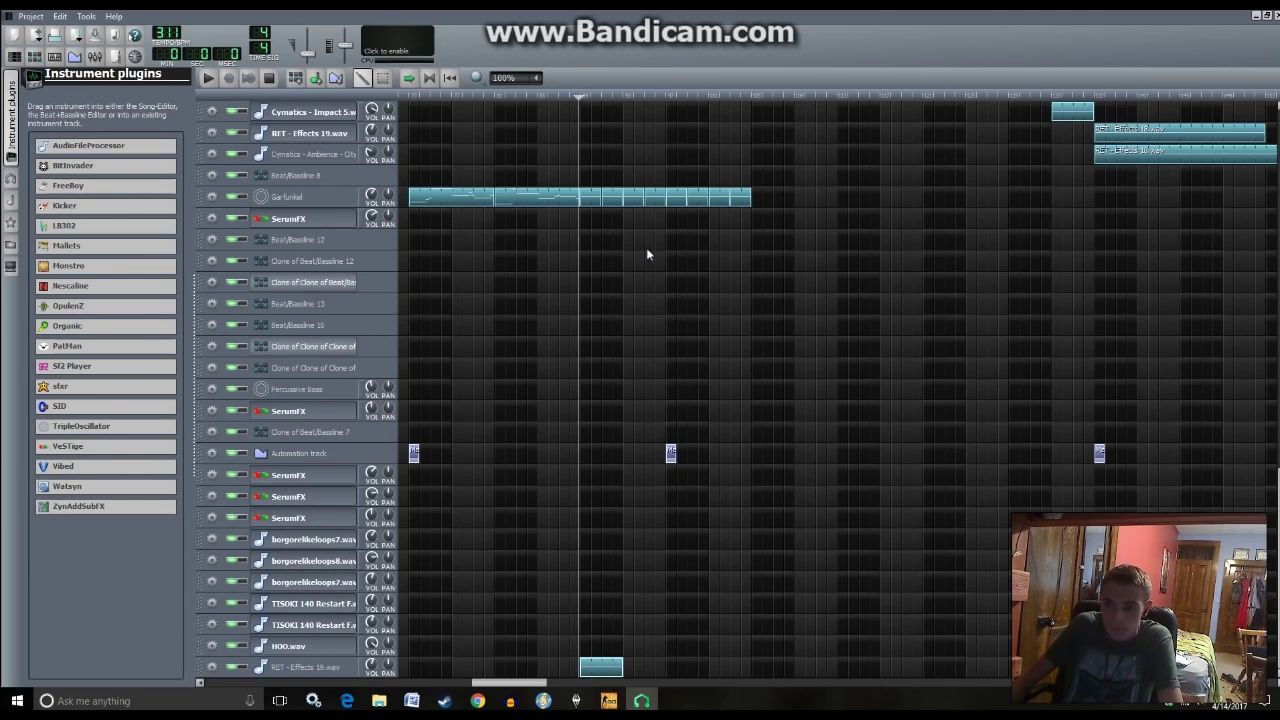
- Move the reversed RET - Effects 19.wav pattern to the last four bars of the first buildup and play the transition into the drop
left_click_drag(618, 674, 746, 672)
left_click(706, 96)
key("space")
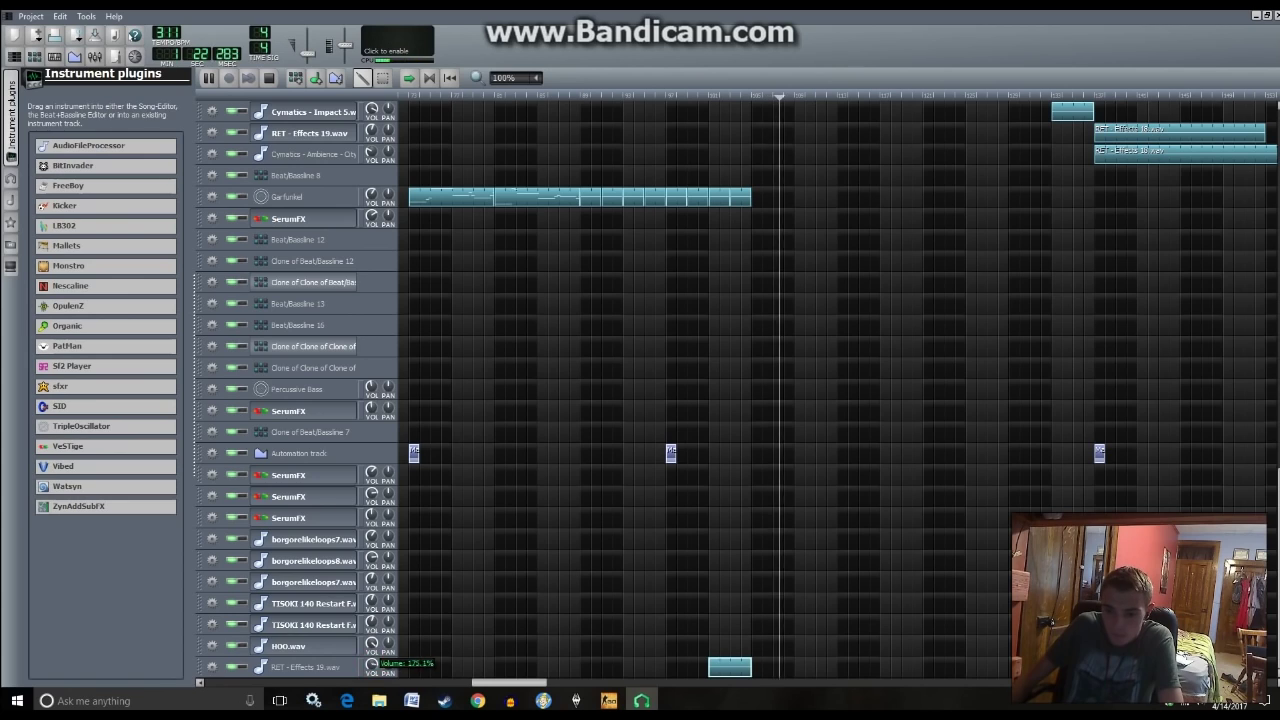
- Set the reversed RET - Effects 19.wav track to about 175% volume and 162% amplification, and move it directly below the original track
left_click(305, 666)
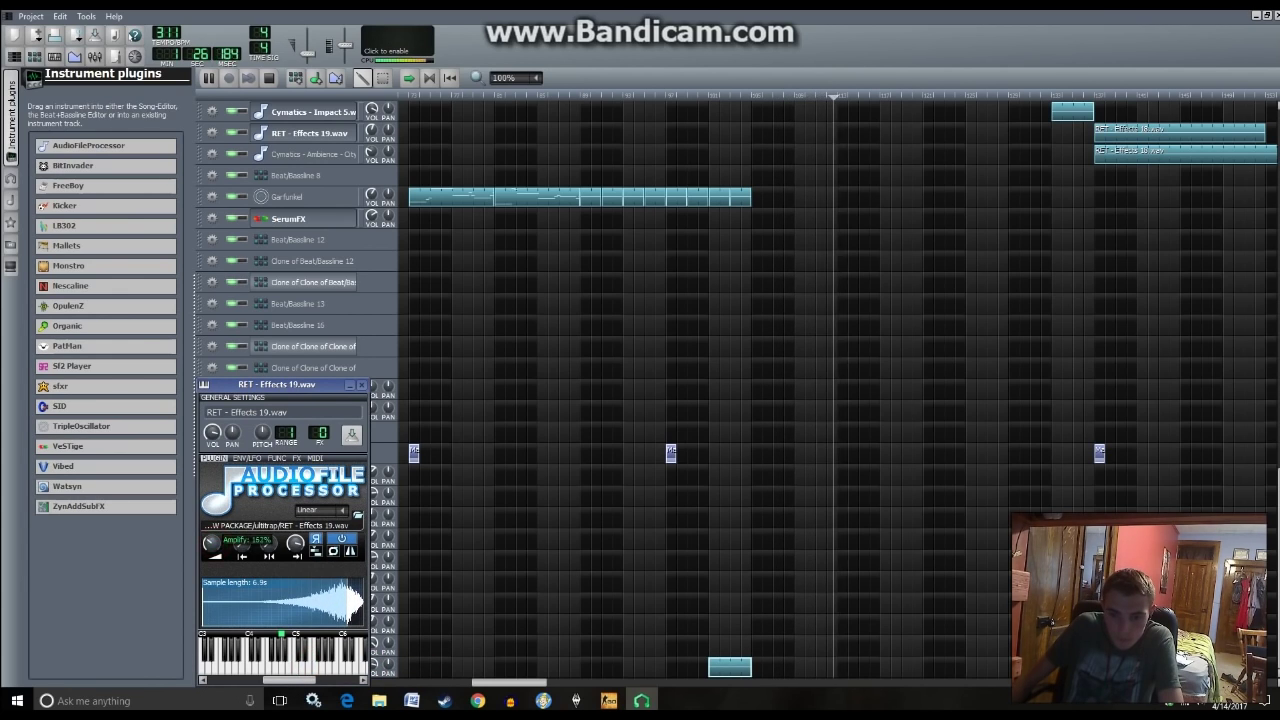
left_click(709, 629)
key("space")
left_click_drag(196, 665, 247, 156)
- Copy the reversed RET - Effects 19.wav pattern to the four bars just before the second buildup
left_click_drag(512, 686, 806, 684)
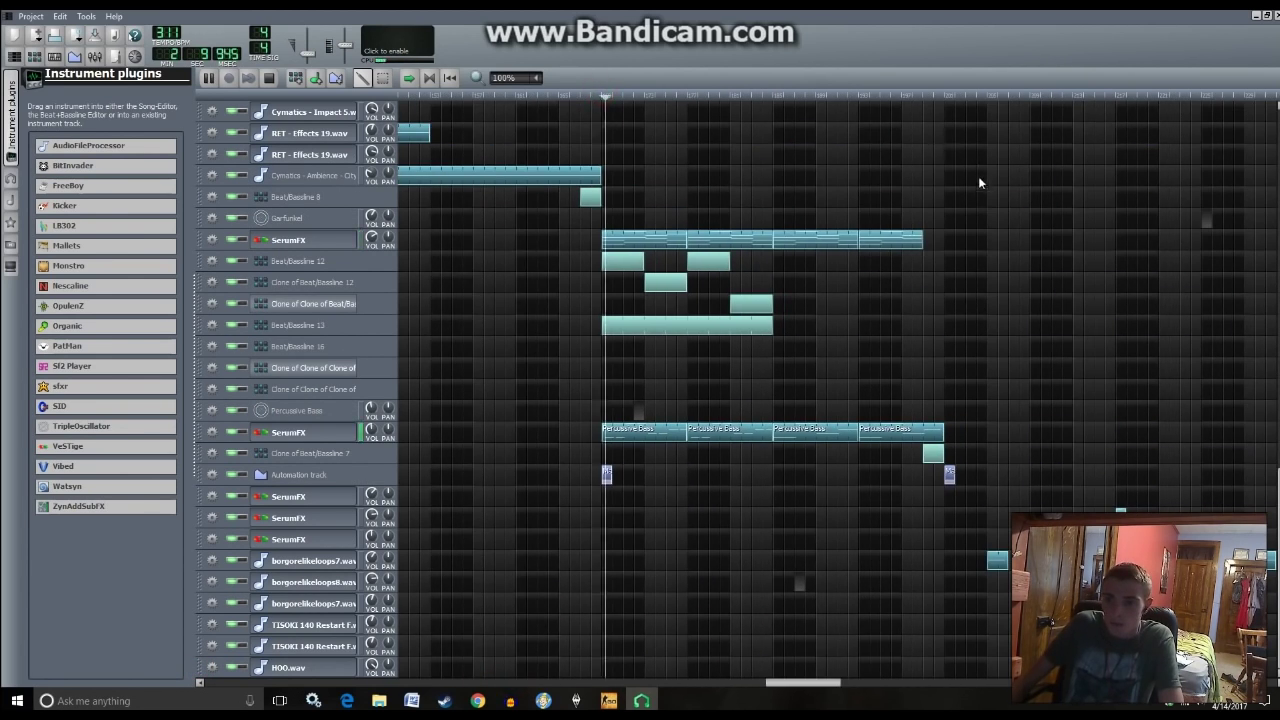
left_click_drag(760, 683, 624, 647)
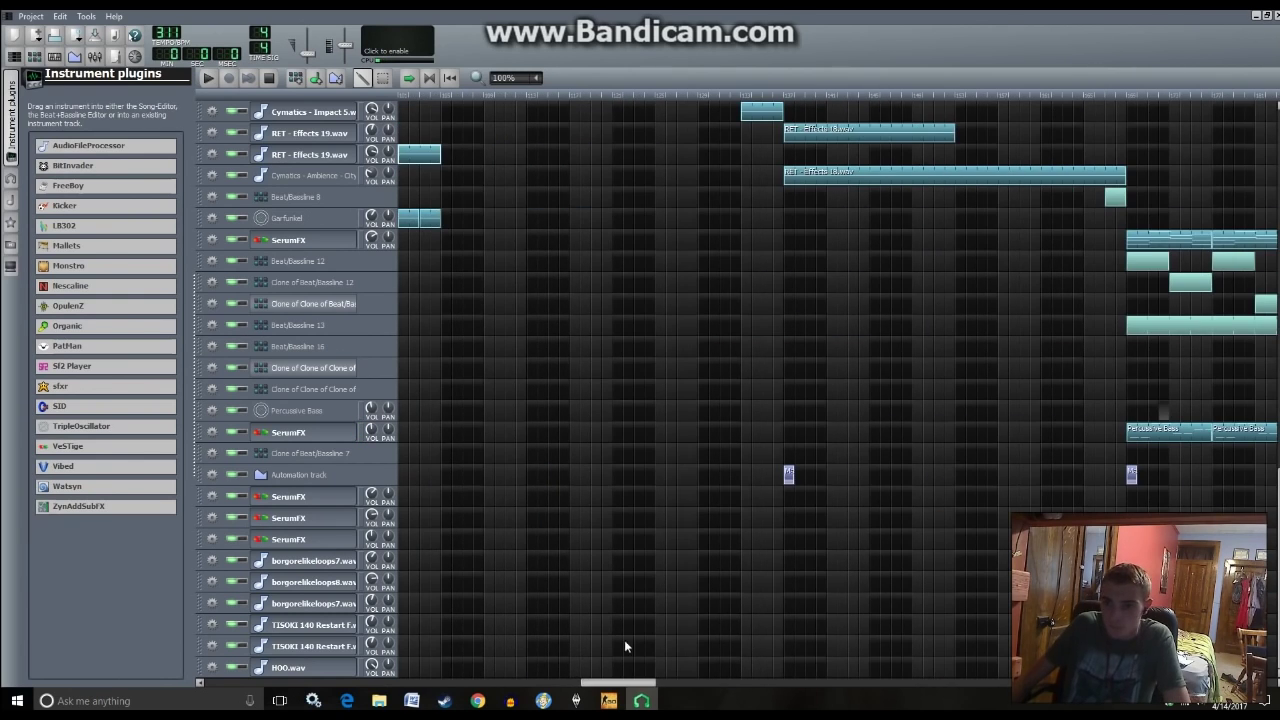
left_click_drag(438, 158, 1262, 156)
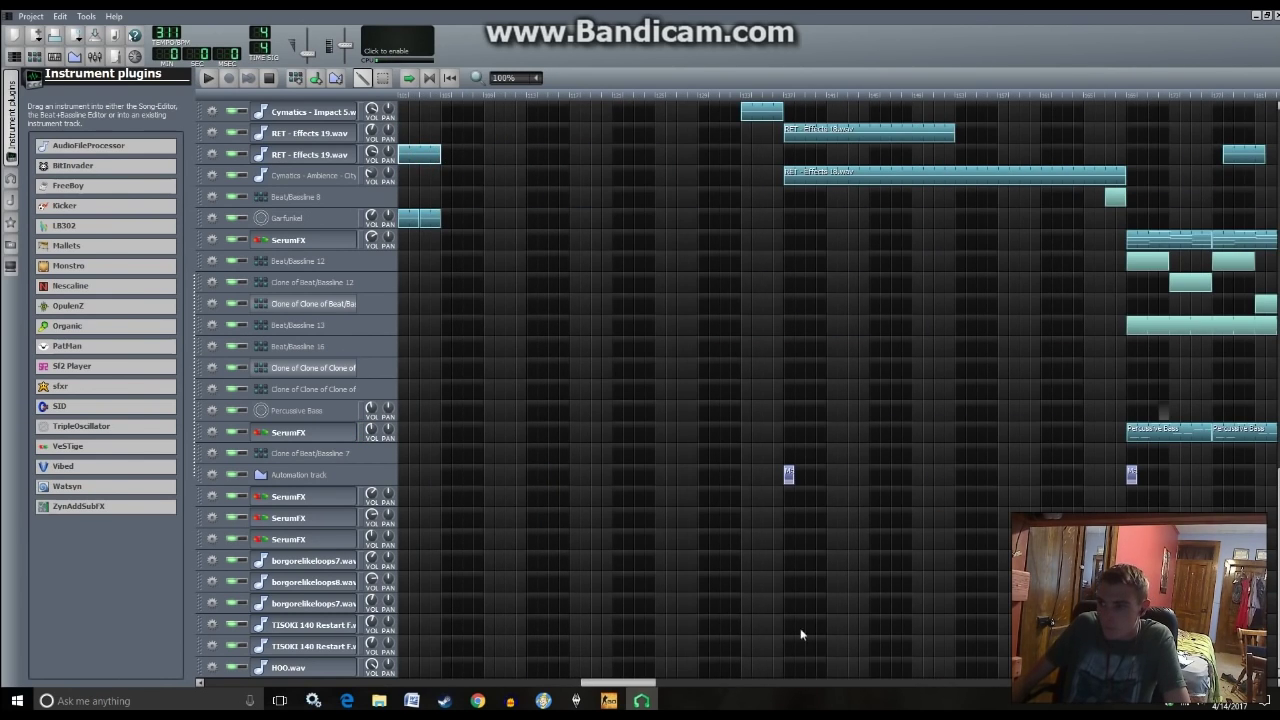
left_click_drag(635, 683, 792, 678)
left_click_drag(803, 156, 826, 152)
- Copy the reversed Impact 5 pattern to the last four bars of the ambience break after the first drop, and play the transition
left_click_drag(730, 683, 614, 443)
scroll(764, 407, "up", 5)
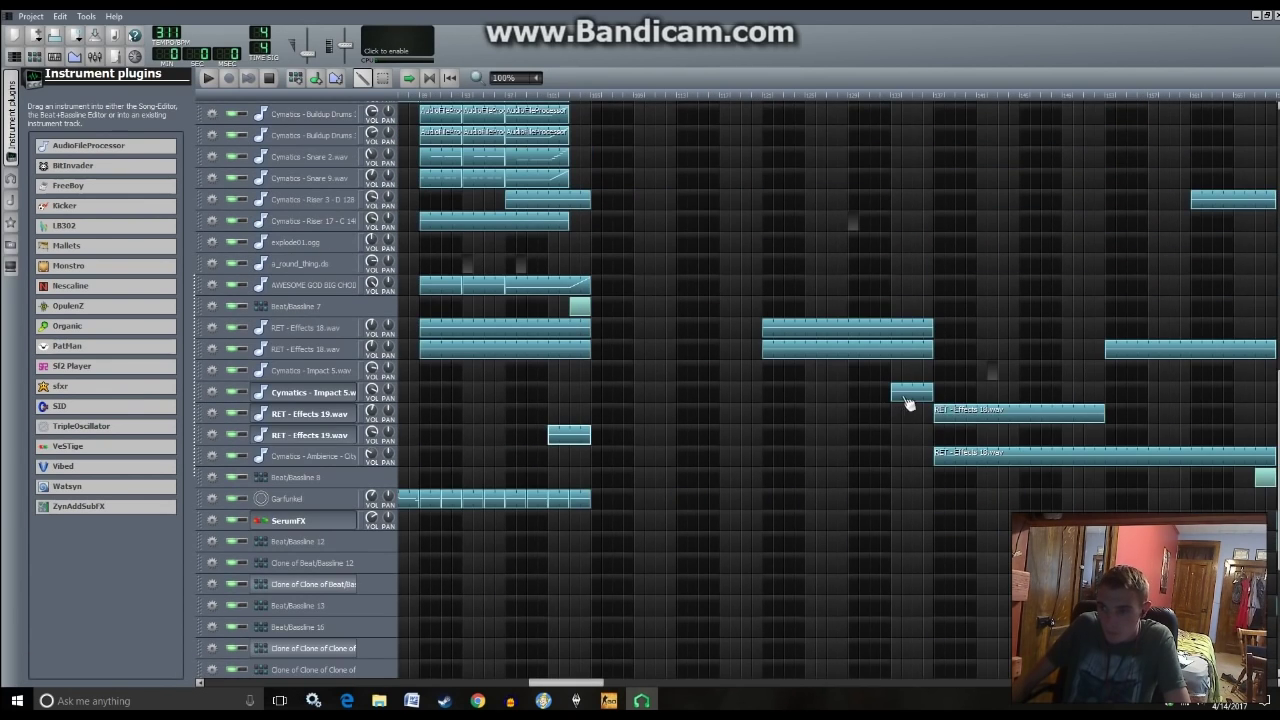
left_click_drag(908, 403, 1190, 395)
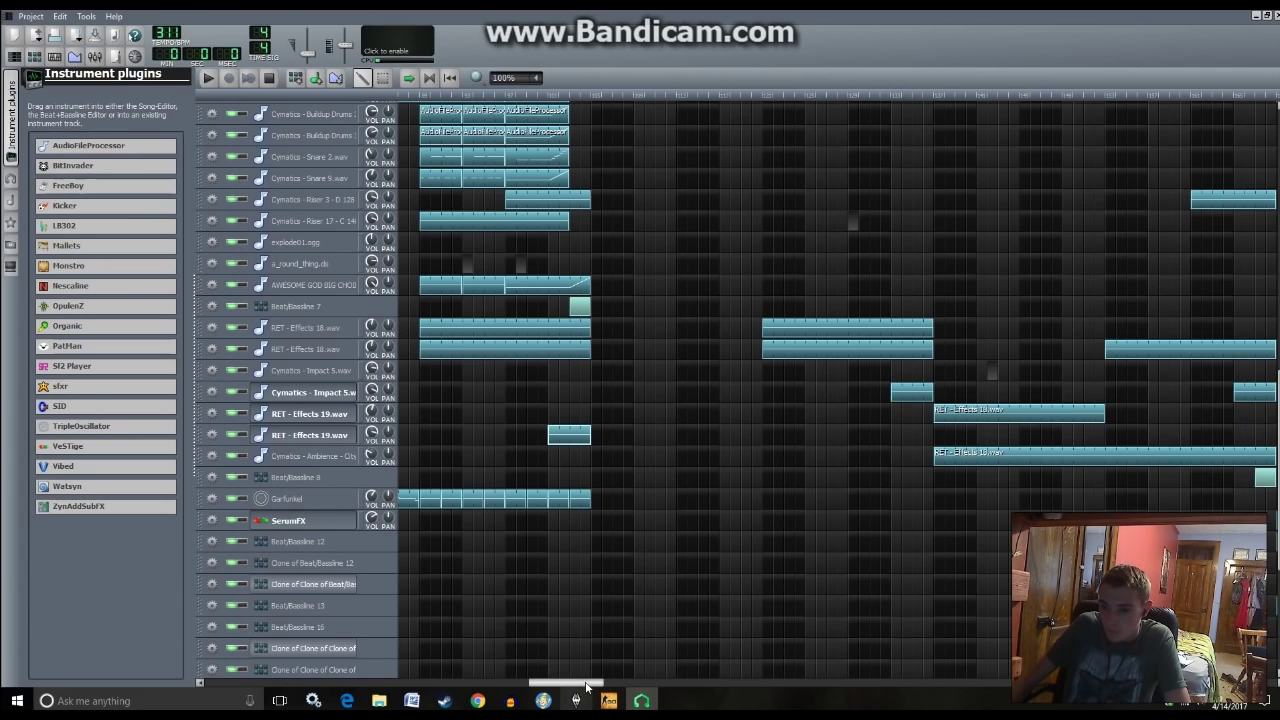
left_click_drag(588, 686, 802, 685)
key("space")
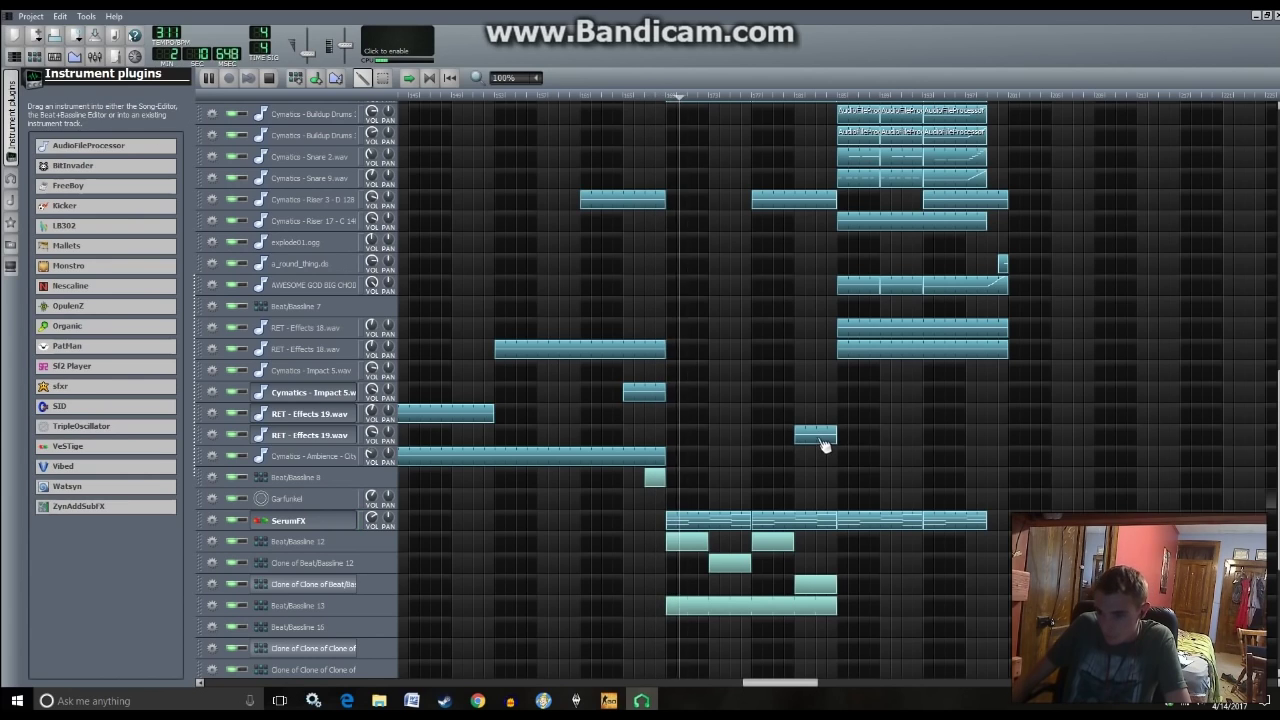
key("space")
- Copy the reversed Impact 5 and RET - Effects 19.wav patterns to the last four bars of the second buildup and start playback
left_click_drag(658, 405, 975, 393)
left_click_drag(812, 436, 960, 436)
key("space")
left_click_drag(789, 687, 890, 687)
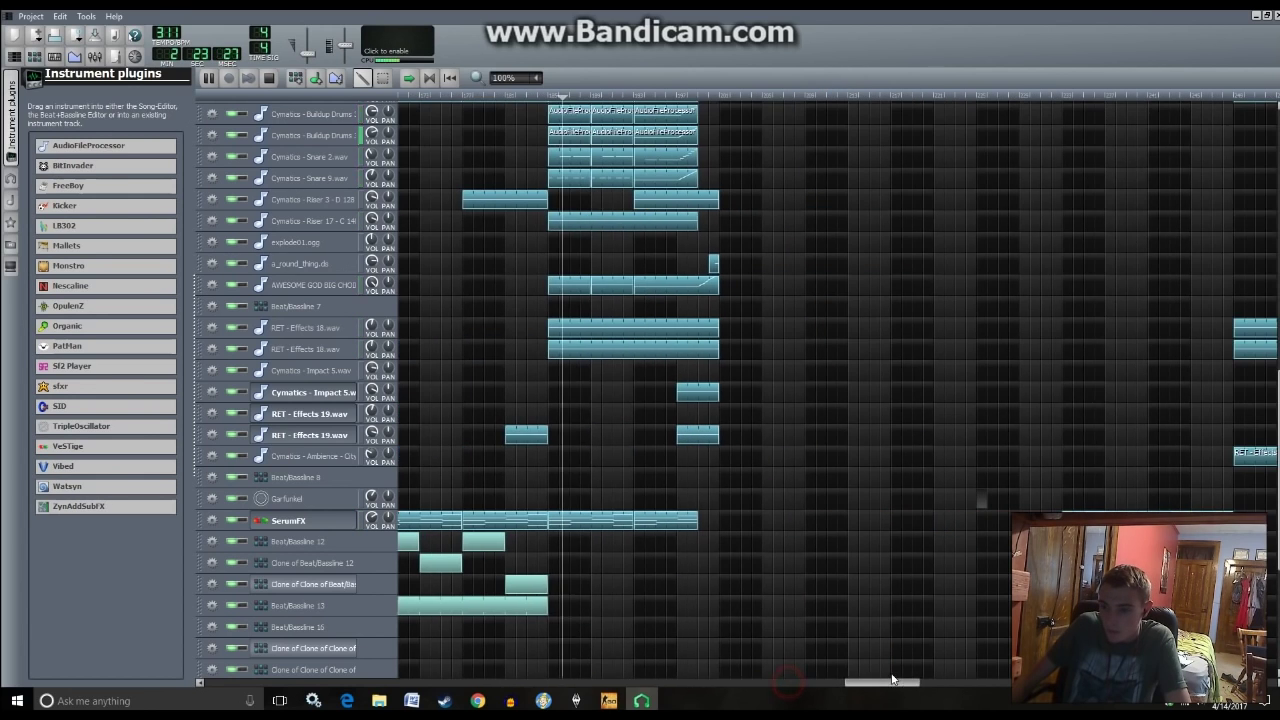
- Listen through the second buildup and second drop while reviewing the track arrangement
scroll(830, 401, "up", 5)
scroll(838, 409, "up", 4)
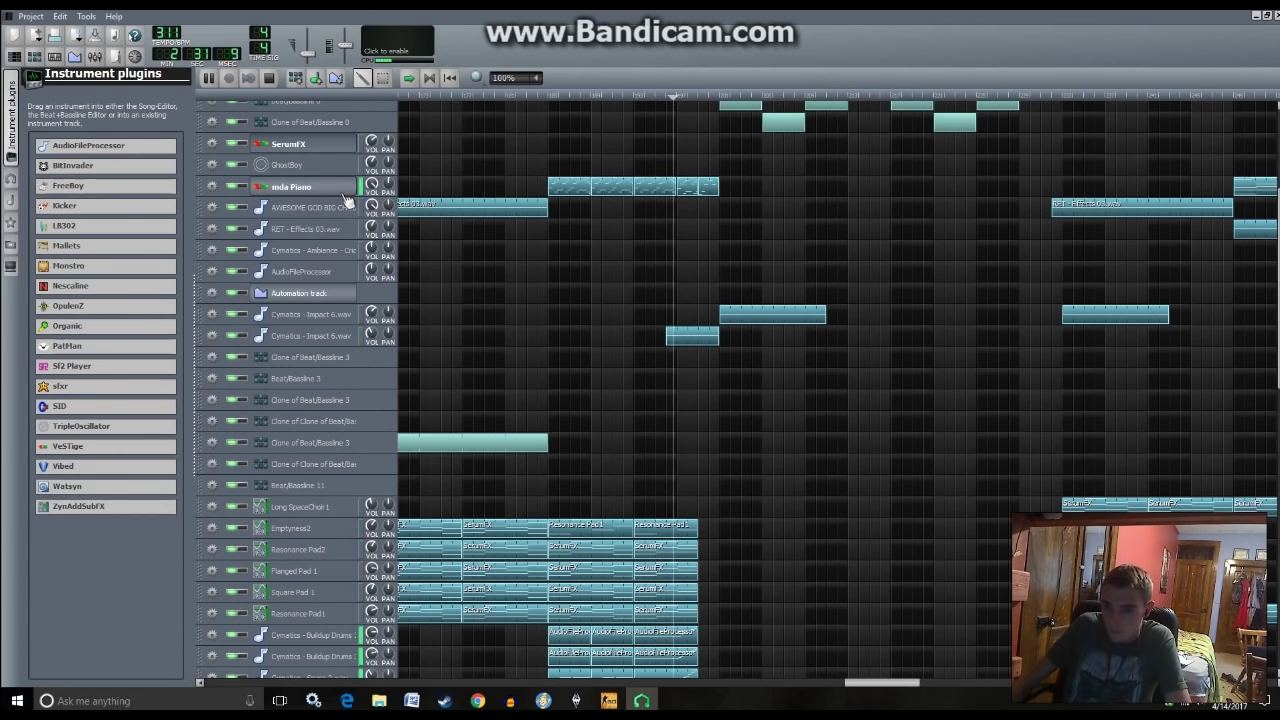
scroll(870, 345, "down", 1)
scroll(870, 345, "down", 8)
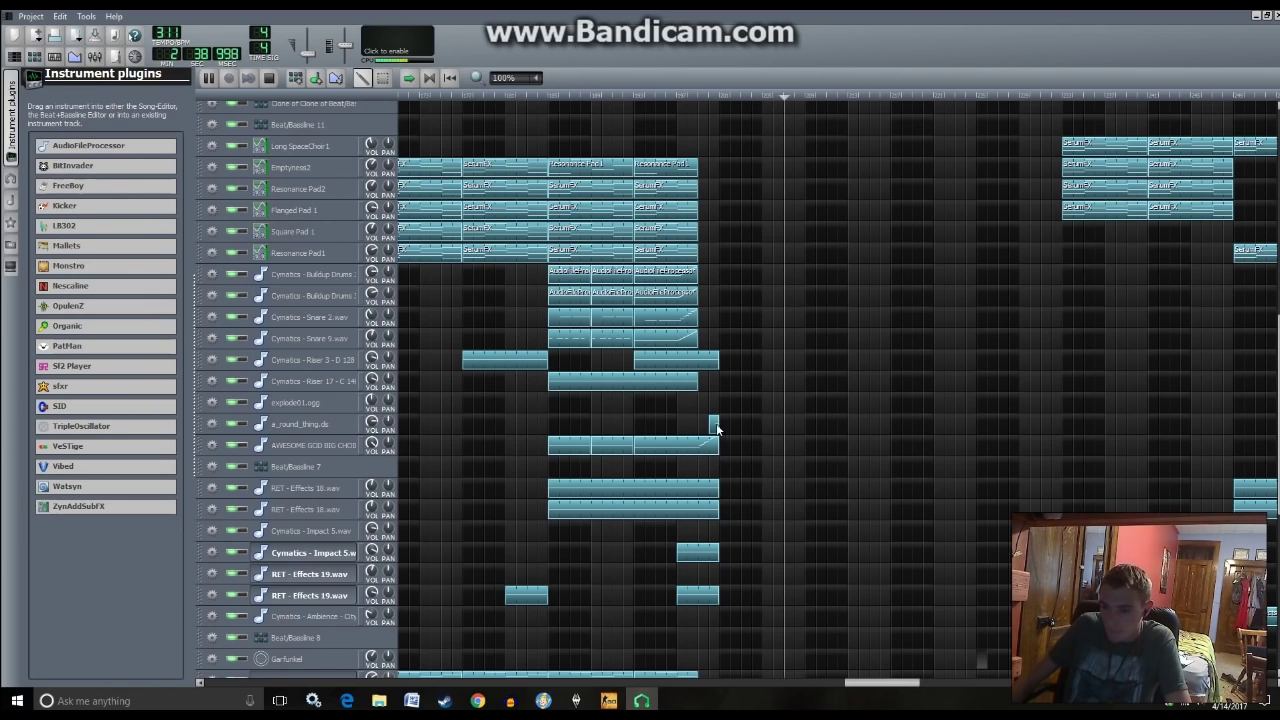
scroll(942, 440, "down", 7)
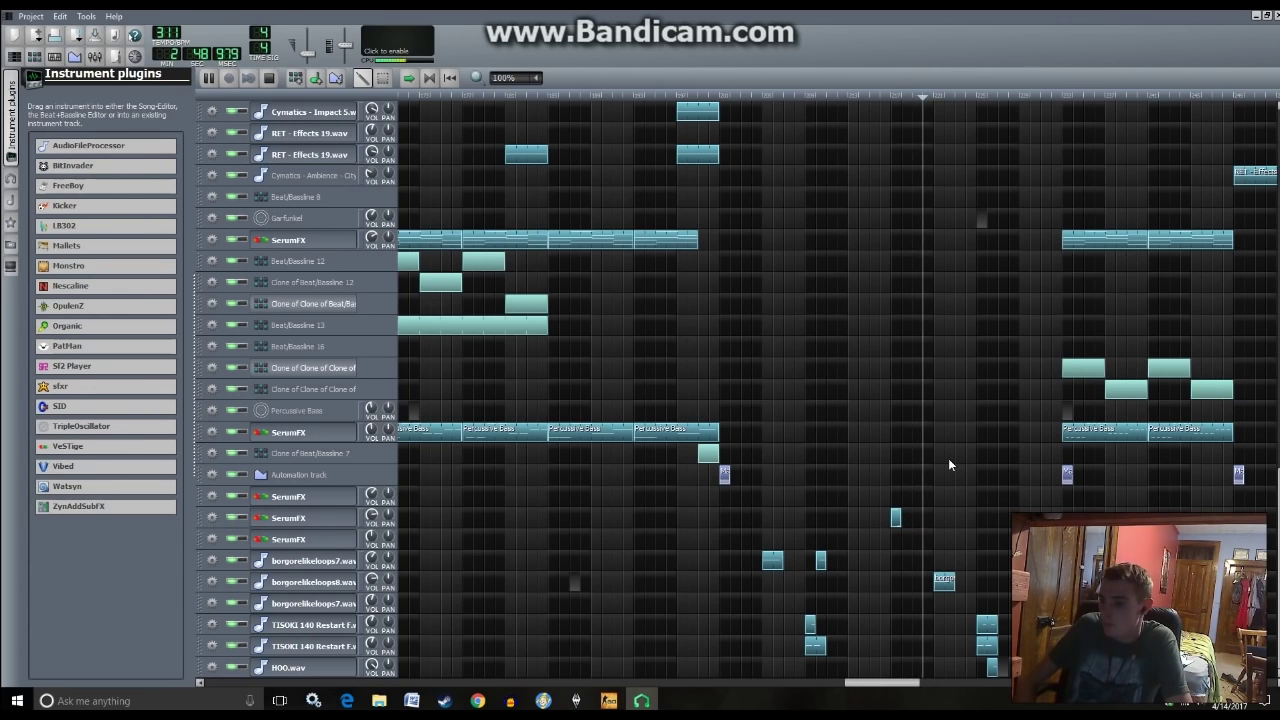
scroll(952, 332, "up", 10)
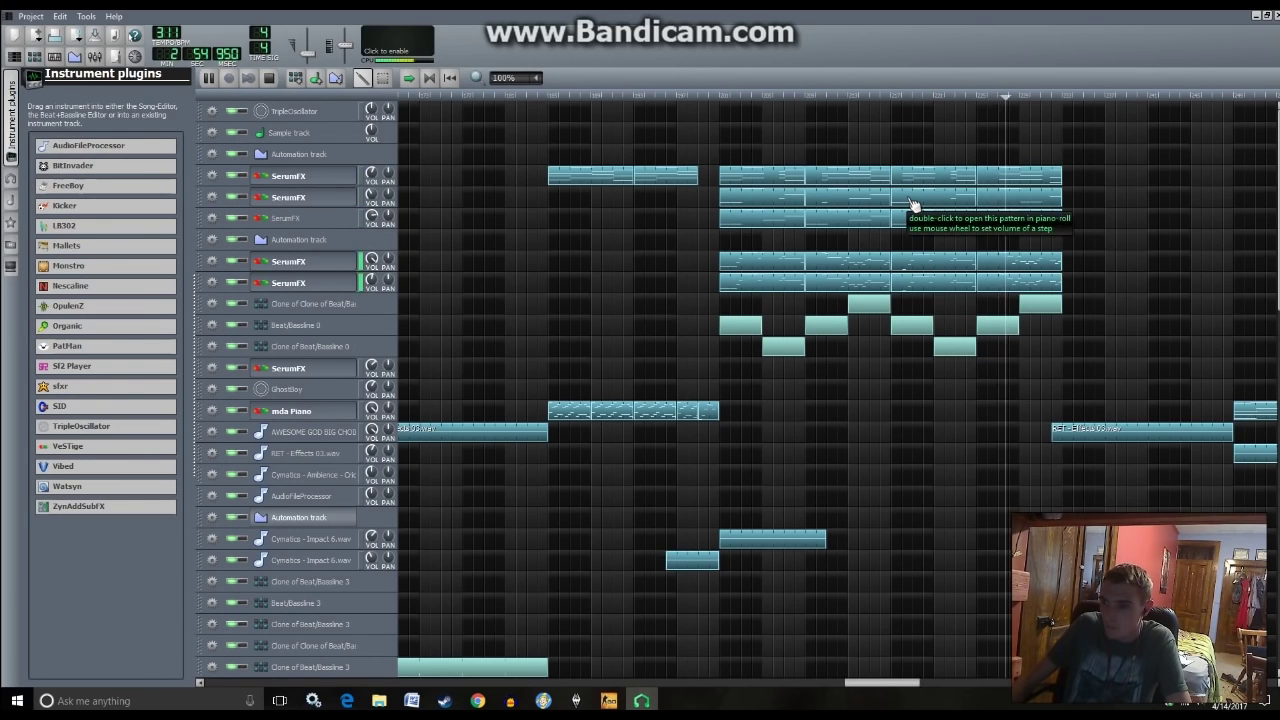
key("space")
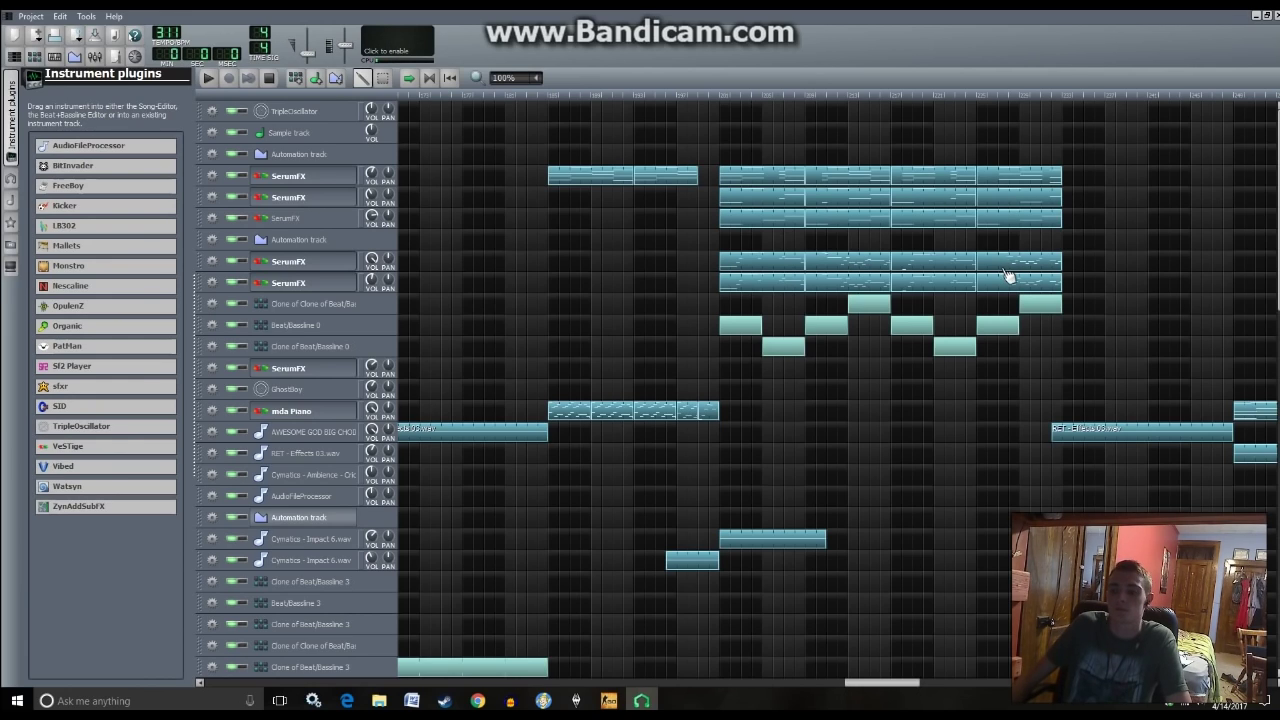
- Inspect the lower SerumFX melody pattern and the HOO.wav pattern near the second drop's end, and play that passage
double_click(1007, 273)
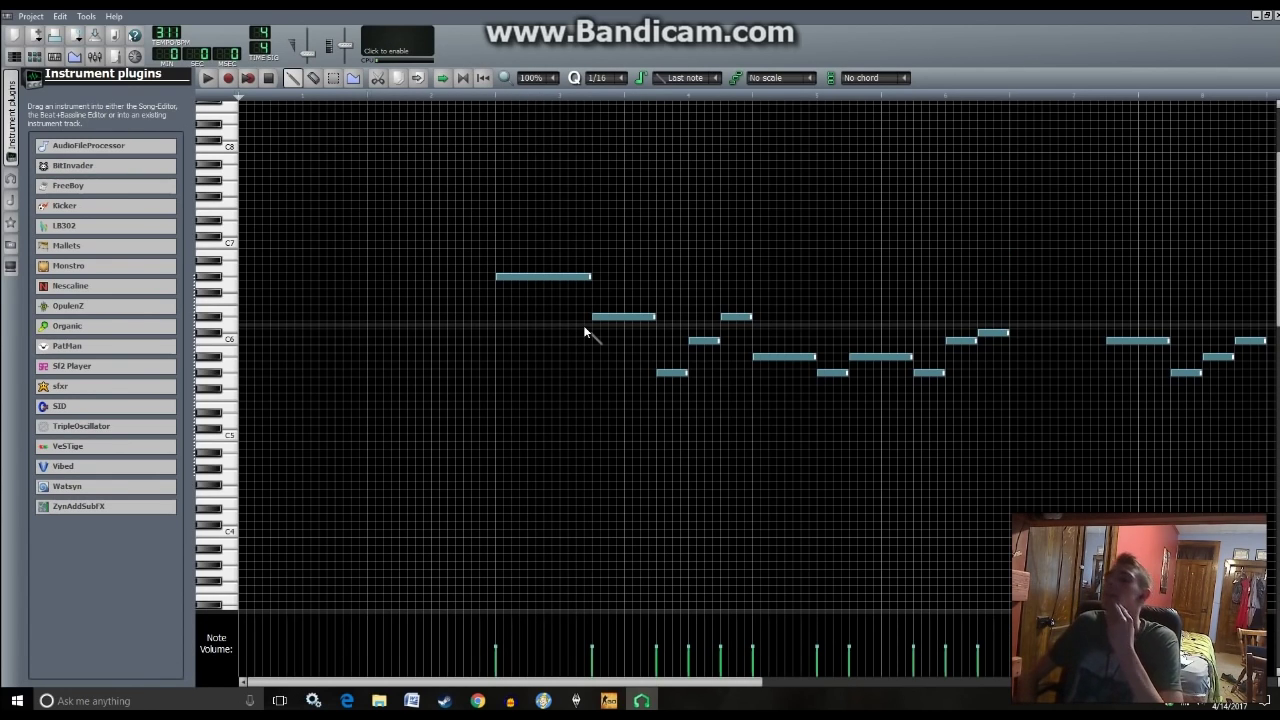
left_click(14, 57)
scroll(1131, 480, "down", 5)
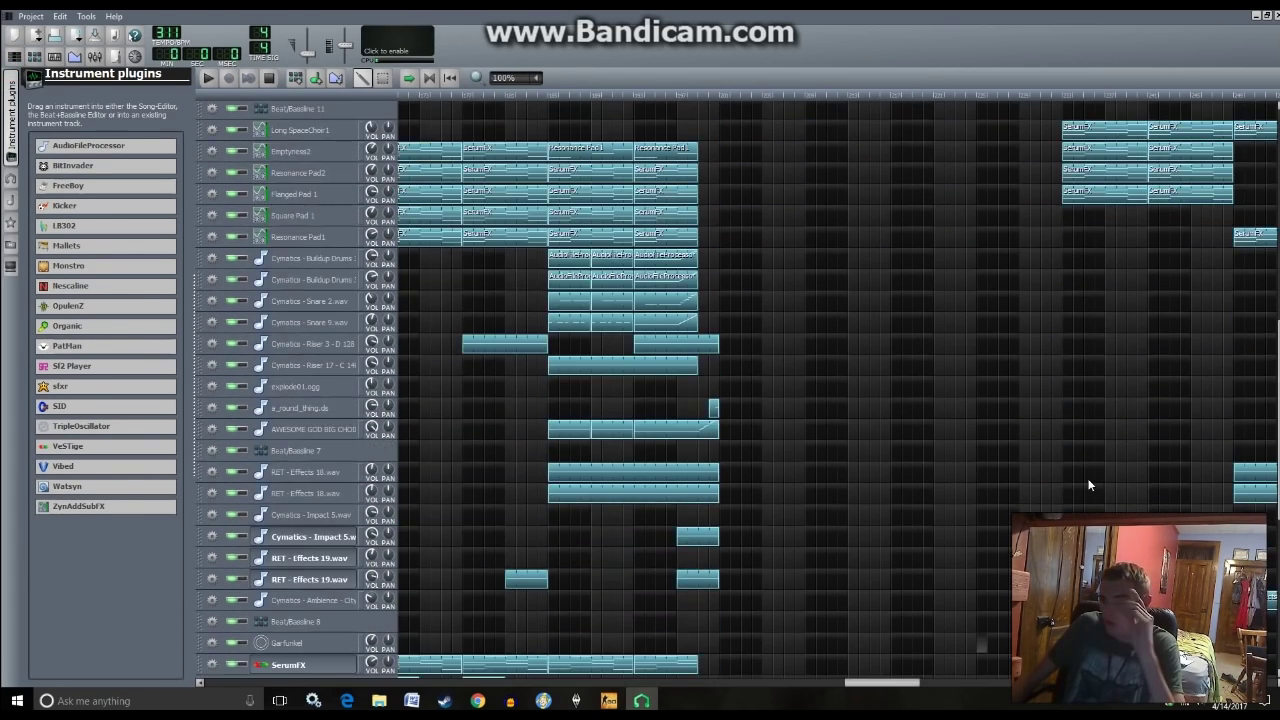
scroll(1095, 492, "down", 1)
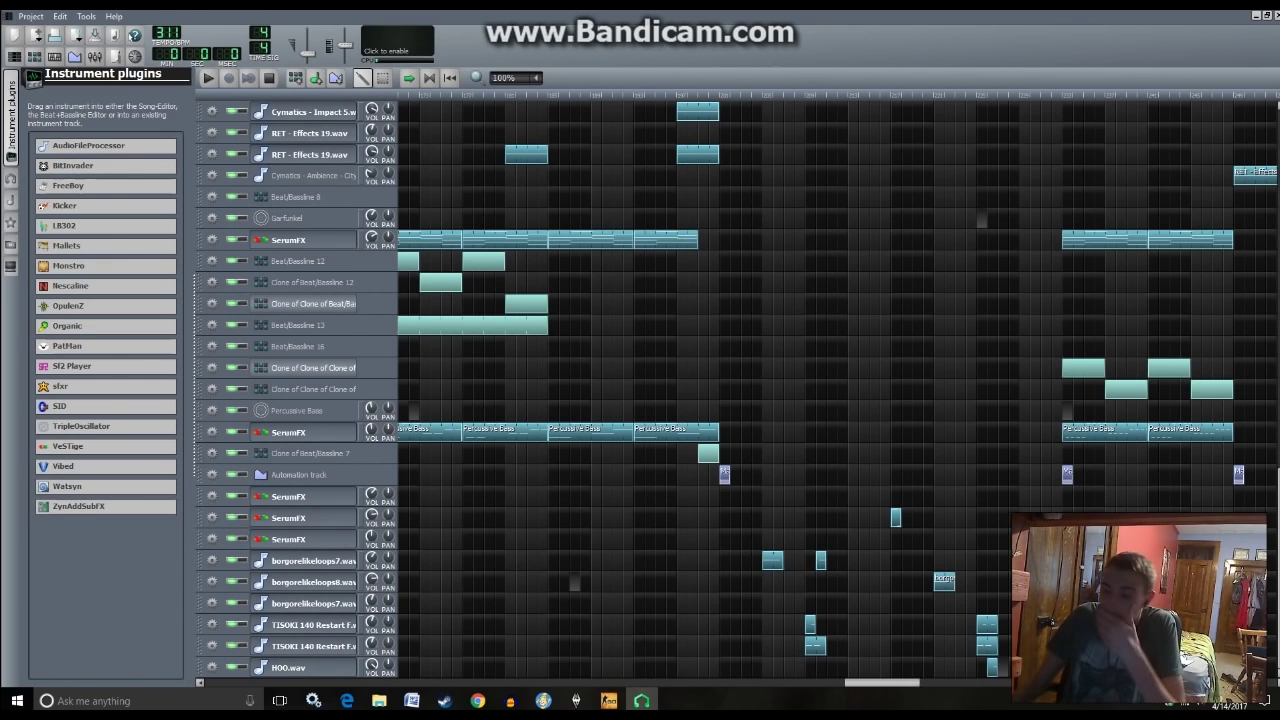
double_click(990, 666)
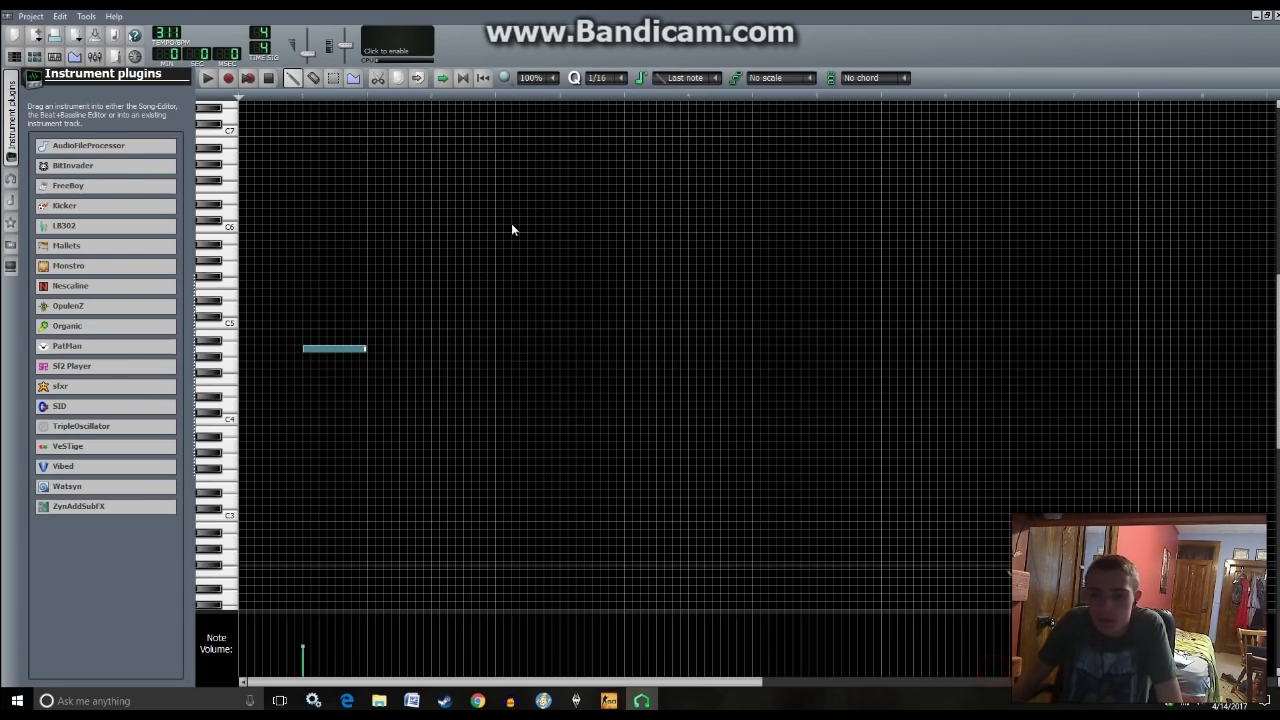
left_click(14, 56)
left_click(977, 101)
key("space")
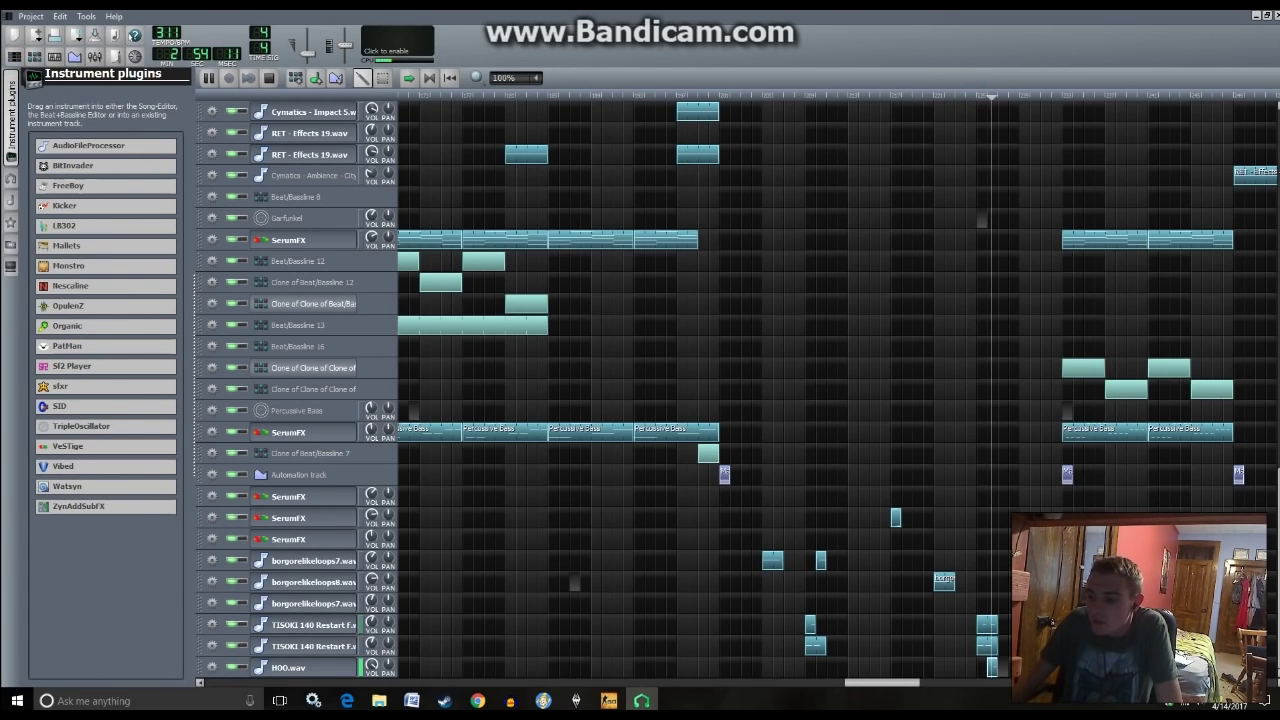
key("space")
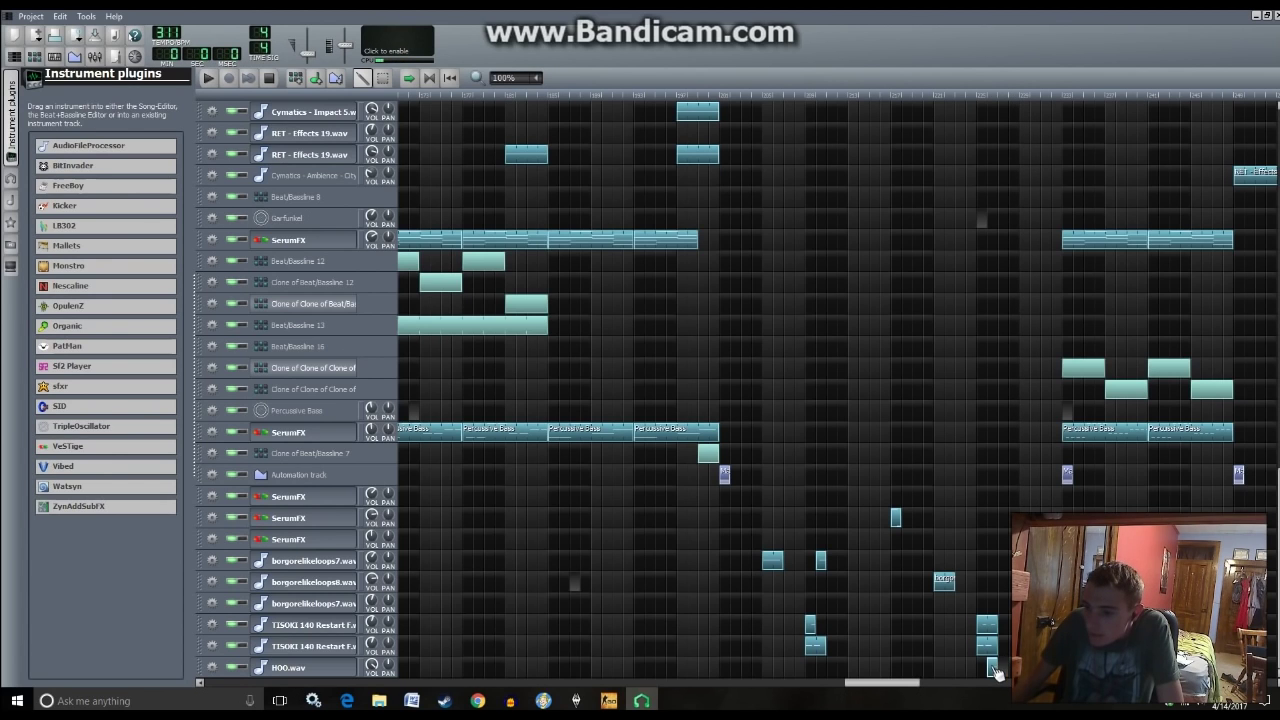
scroll(994, 580, "up", 10)
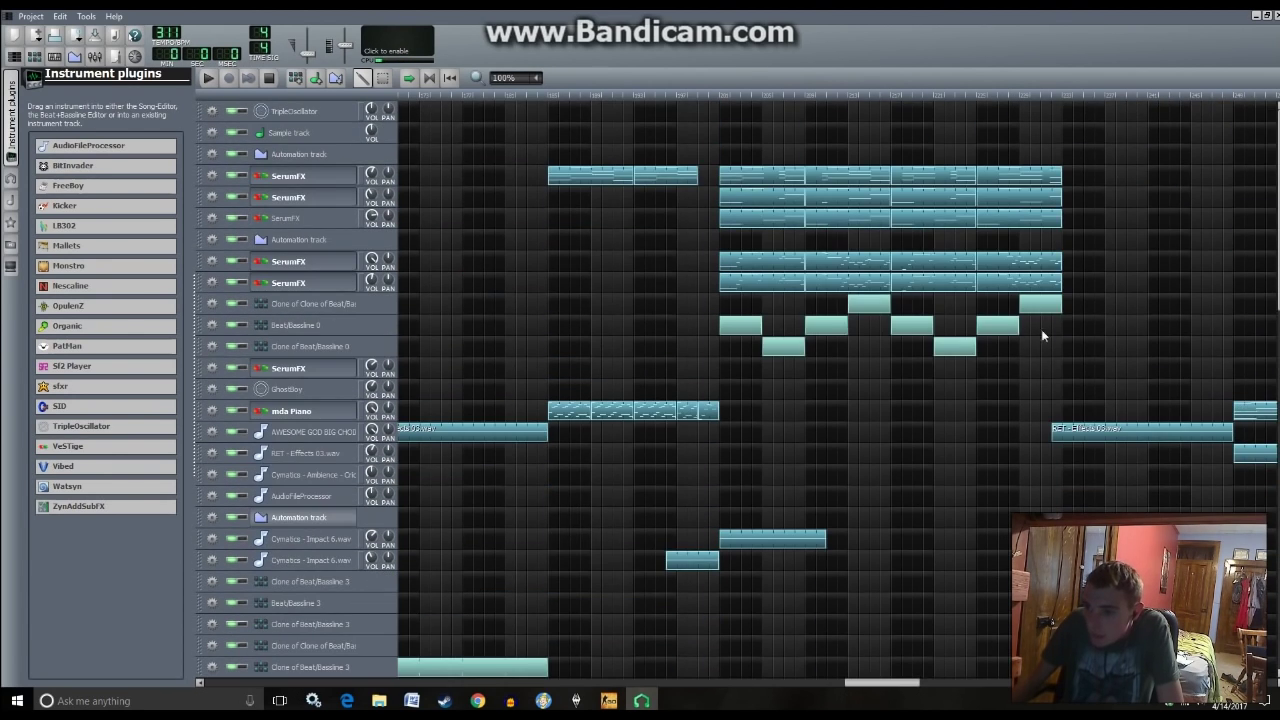
- Add two short lead-in notes before the first long note of the upper SerumFX melody's last pattern, the second a semitone lower
double_click(986, 262)
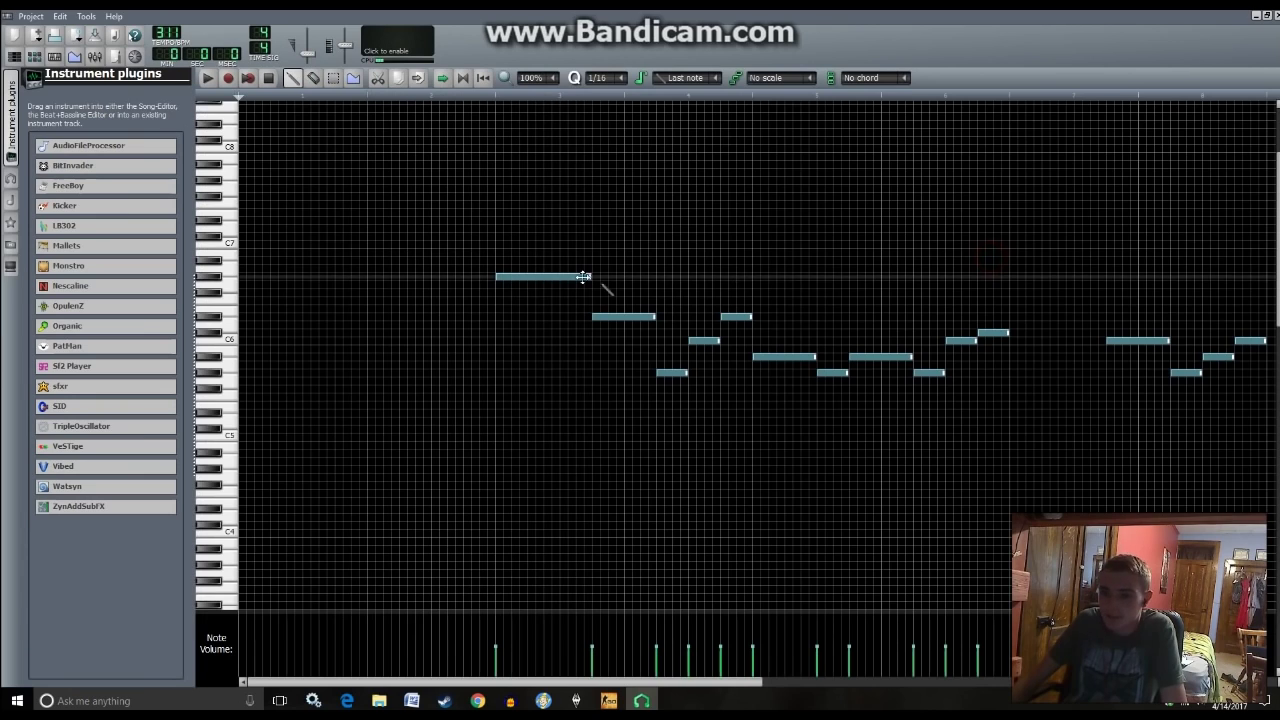
left_click(437, 262)
right_click(437, 265)
left_click(440, 268)
right_click(740, 268)
left_click(428, 270)
left_click_drag(438, 272, 434, 280)
left_click(466, 288)
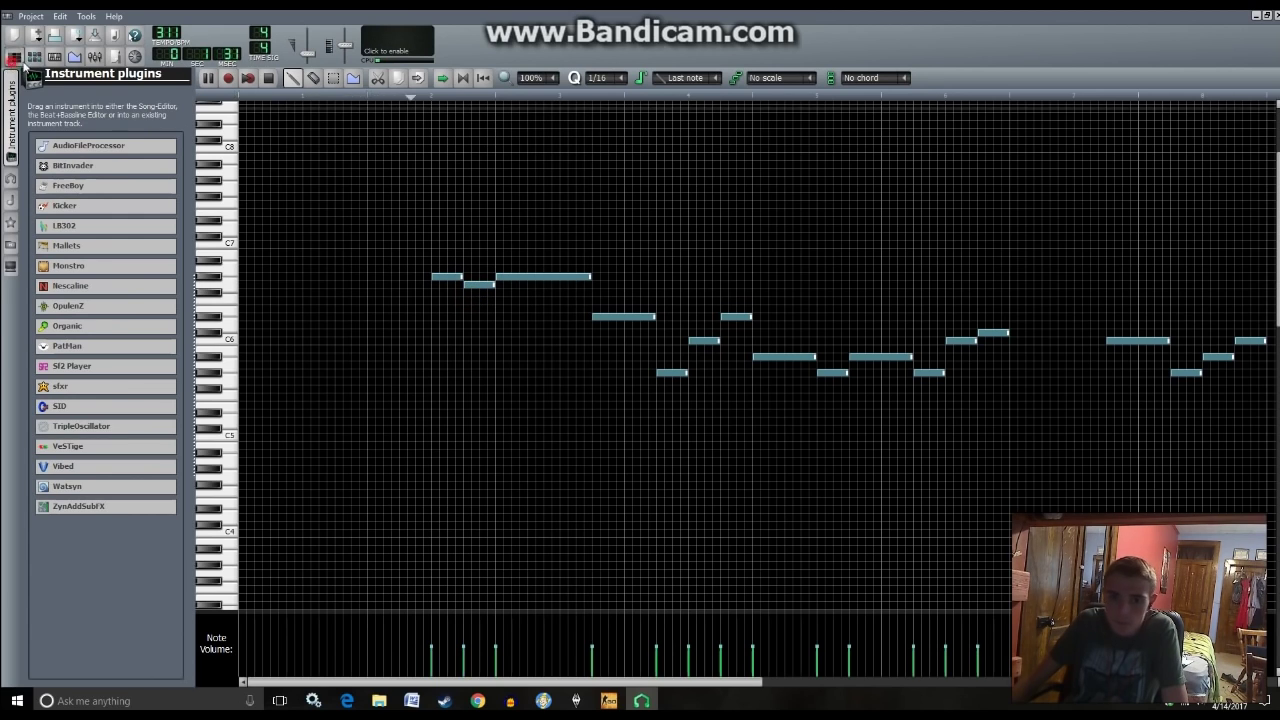
- Add the same two lead-in notes to the lower SerumFX melody's last drop pattern and play the final phrase
key("F5")
double_click(1013, 287)
left_click(445, 276)
left_click(466, 294)
left_click_drag(468, 289, 458, 281)
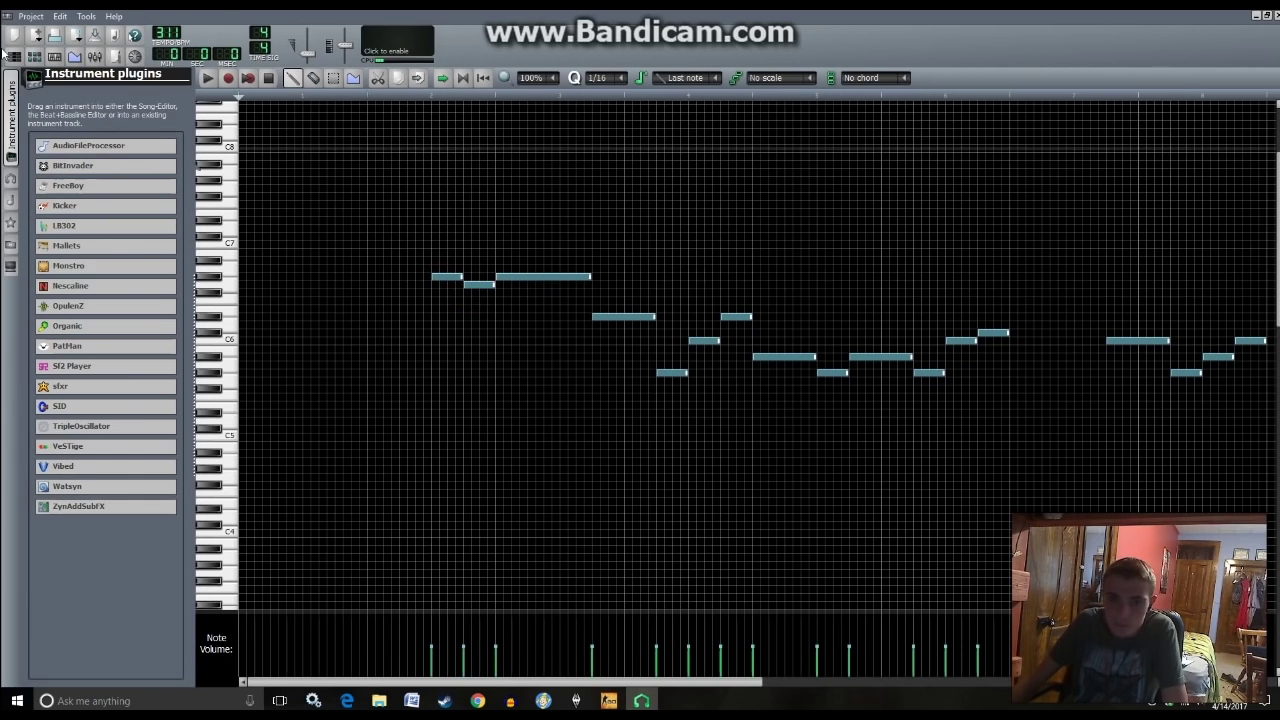
key("F5")
left_click(976, 96)
key("space")
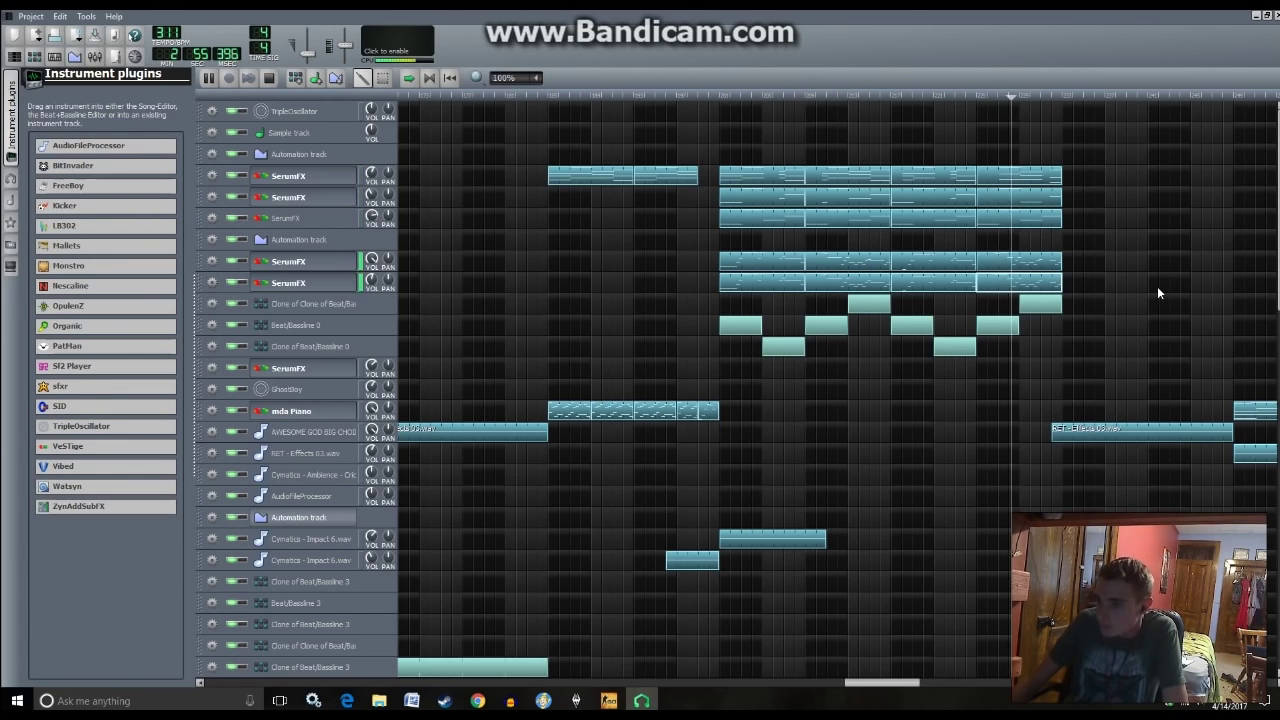
- Add a short three-note chord before the first chord in the top SerumFX track's last drop pattern, lengthened to meet that chord
double_click(1000, 177)
mouse_move(435, 291)
left_mouse_down()
mouse_move(449, 349)
mouse_move(430, 398)
left_mouse_up()
left_click(438, 391)
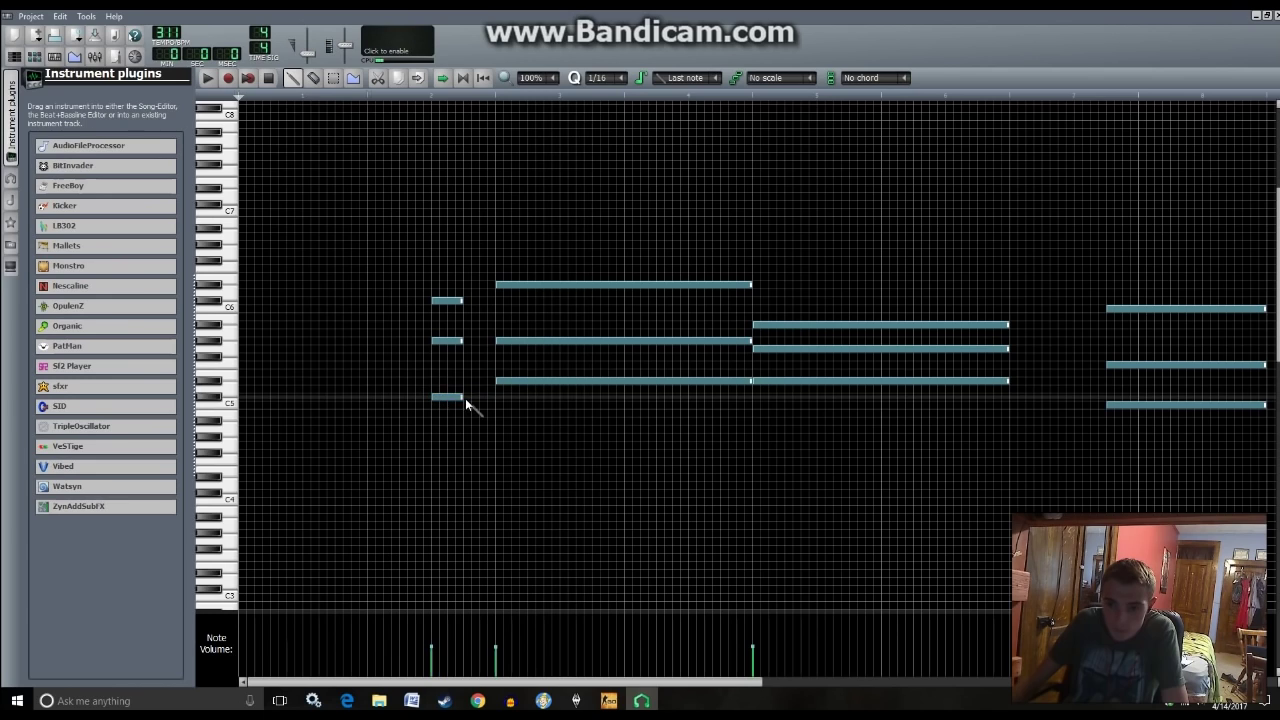
mouse_move(462, 342)
left_mouse_down()
mouse_move(490, 346)
mouse_move(495, 303)
mouse_move(494, 342)
left_mouse_up()
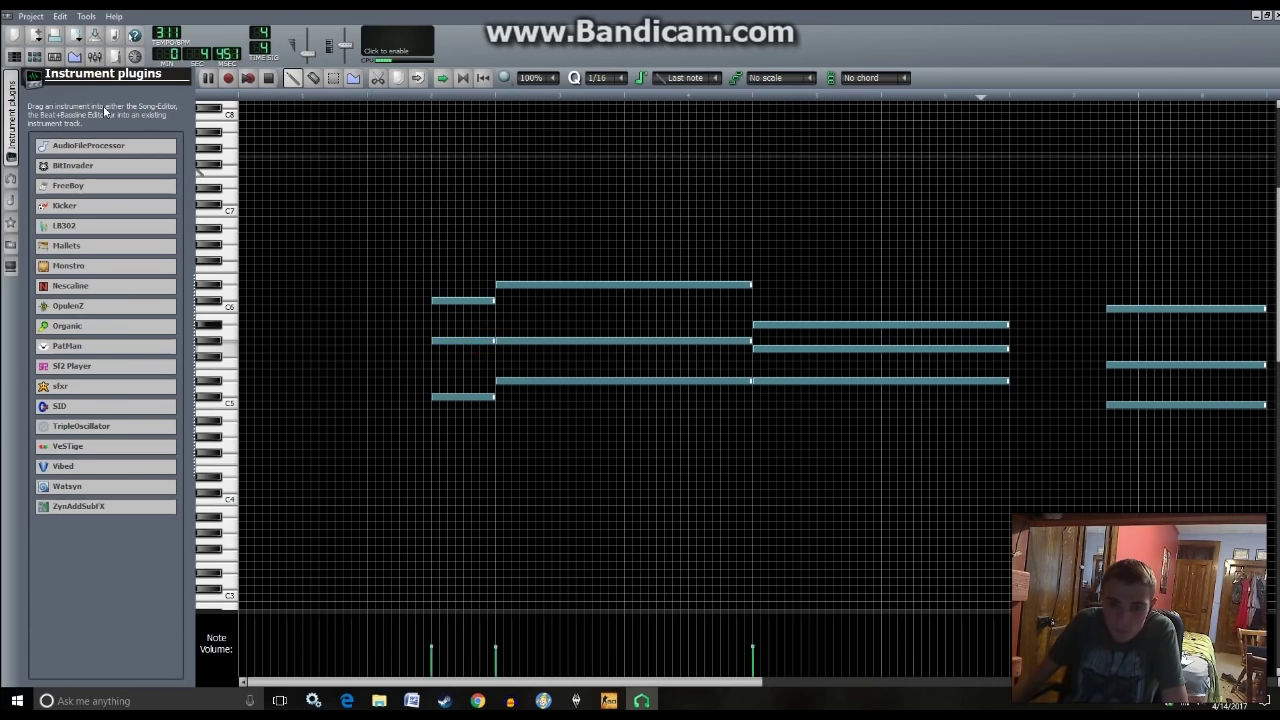
left_click(14, 56)
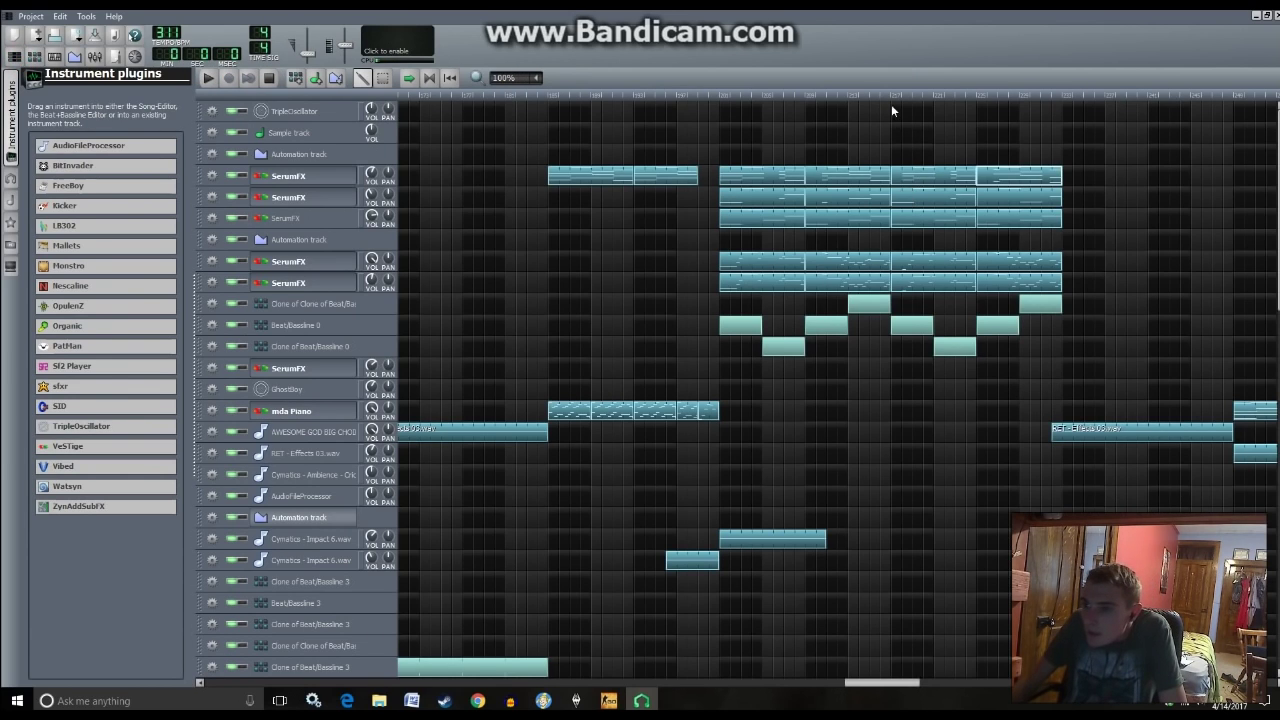
- Trim the first note of the second SerumFX track's third drop pattern to start one bar later and end just before the next note
double_click(926, 202)
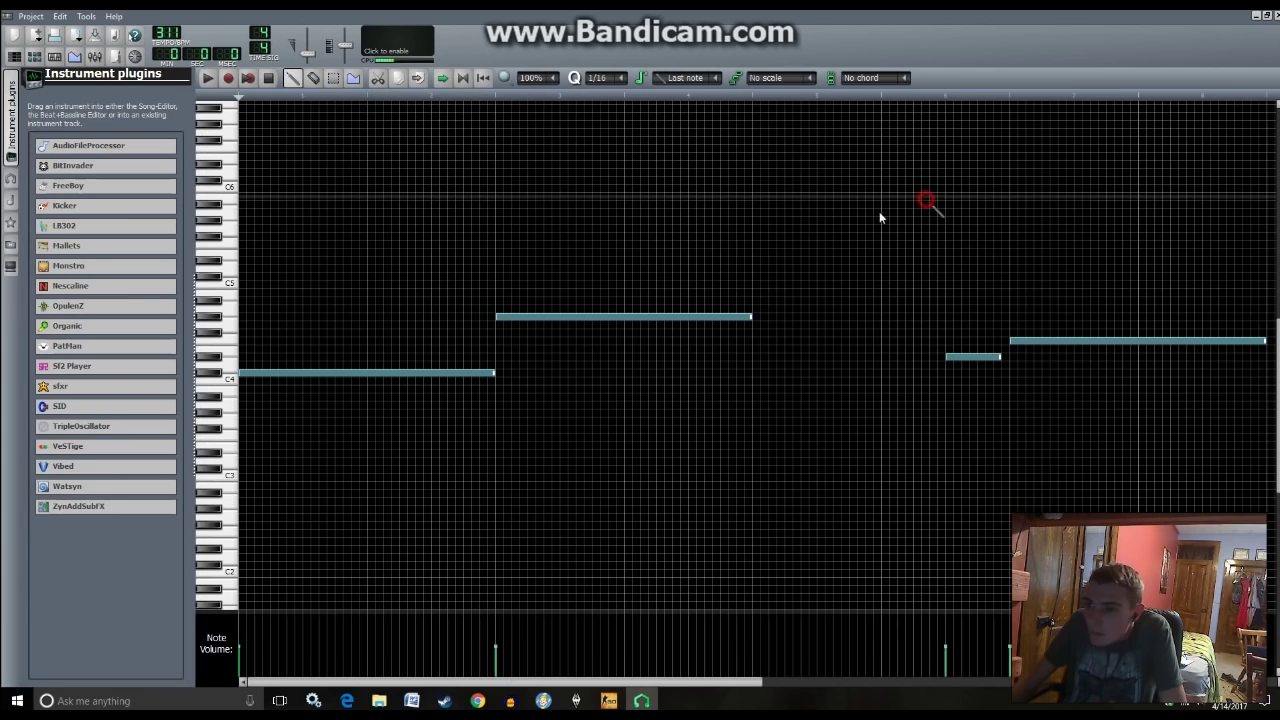
mouse_move(494, 374)
left_mouse_down()
mouse_move(357, 373)
mouse_move(499, 373)
left_mouse_up()
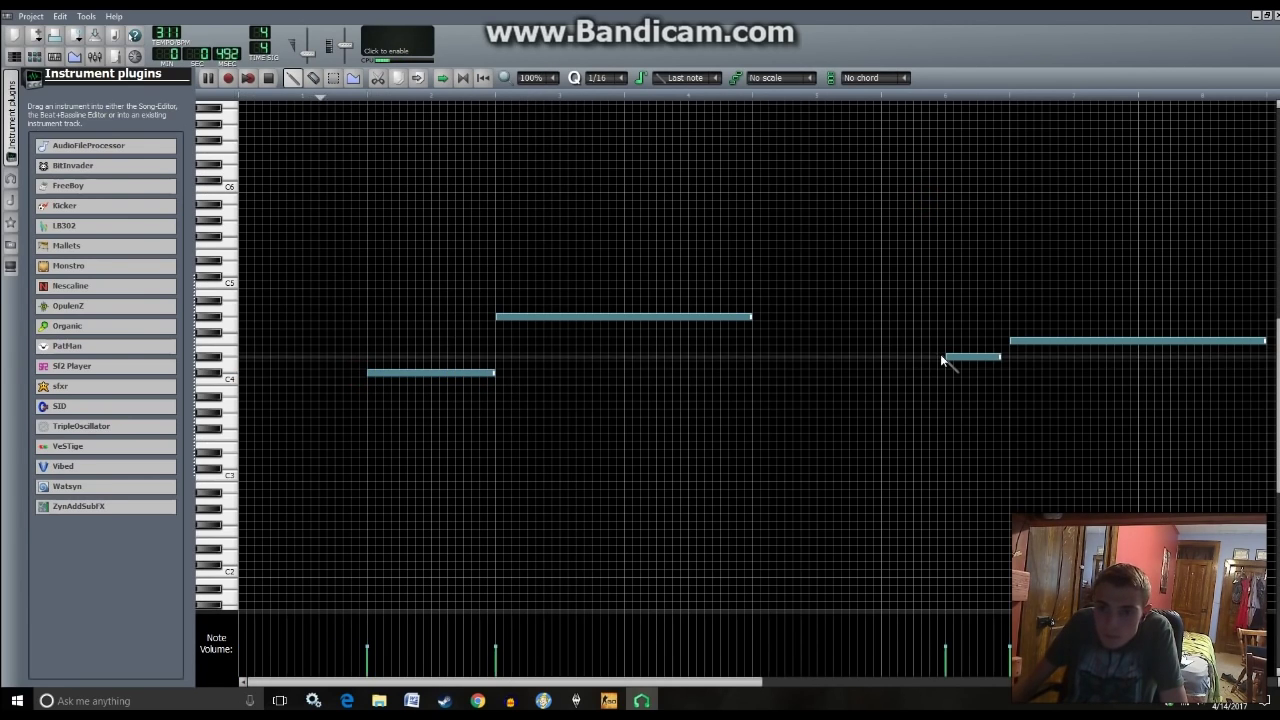
key("space")
left_click_drag(497, 373, 500, 374)
key("space")
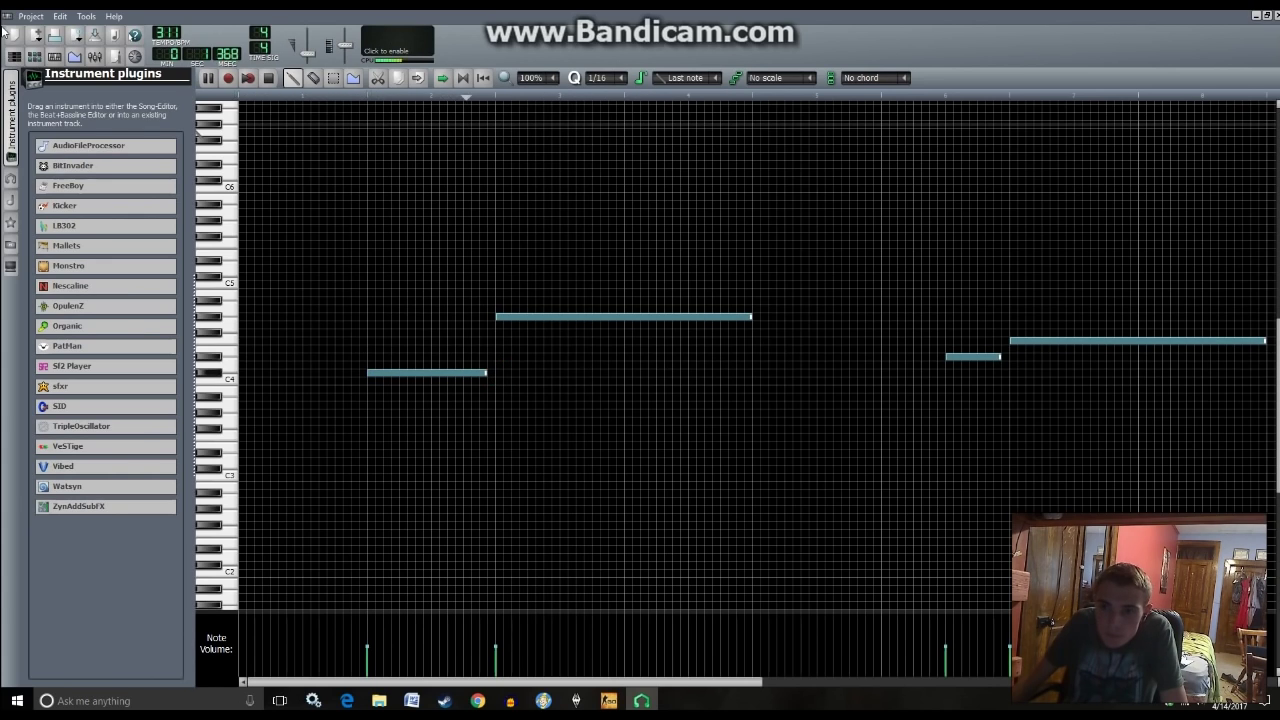
left_click(12, 57)
left_click(890, 95)
key("space")
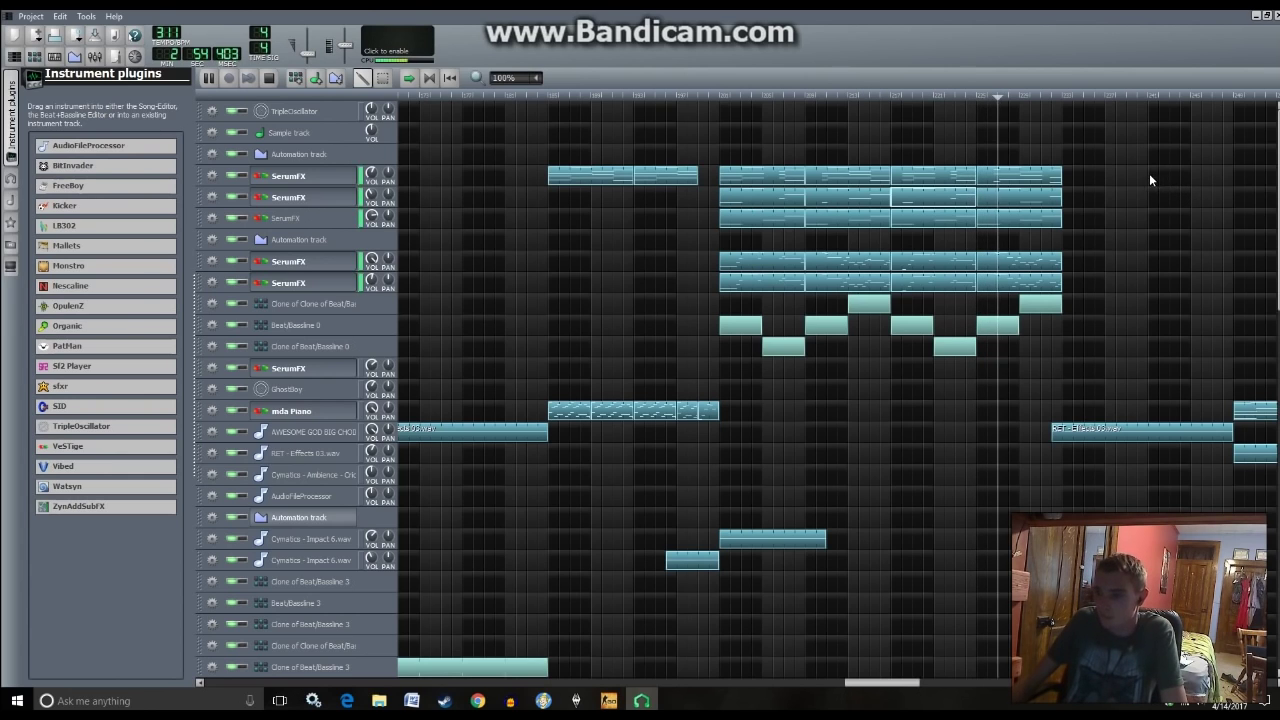
- Play the second drop from its start while following the loop and vocal sample tracks
key("space")
scroll(1015, 235, "down", 10)
key("space")
scroll(1015, 356, "down", 5)
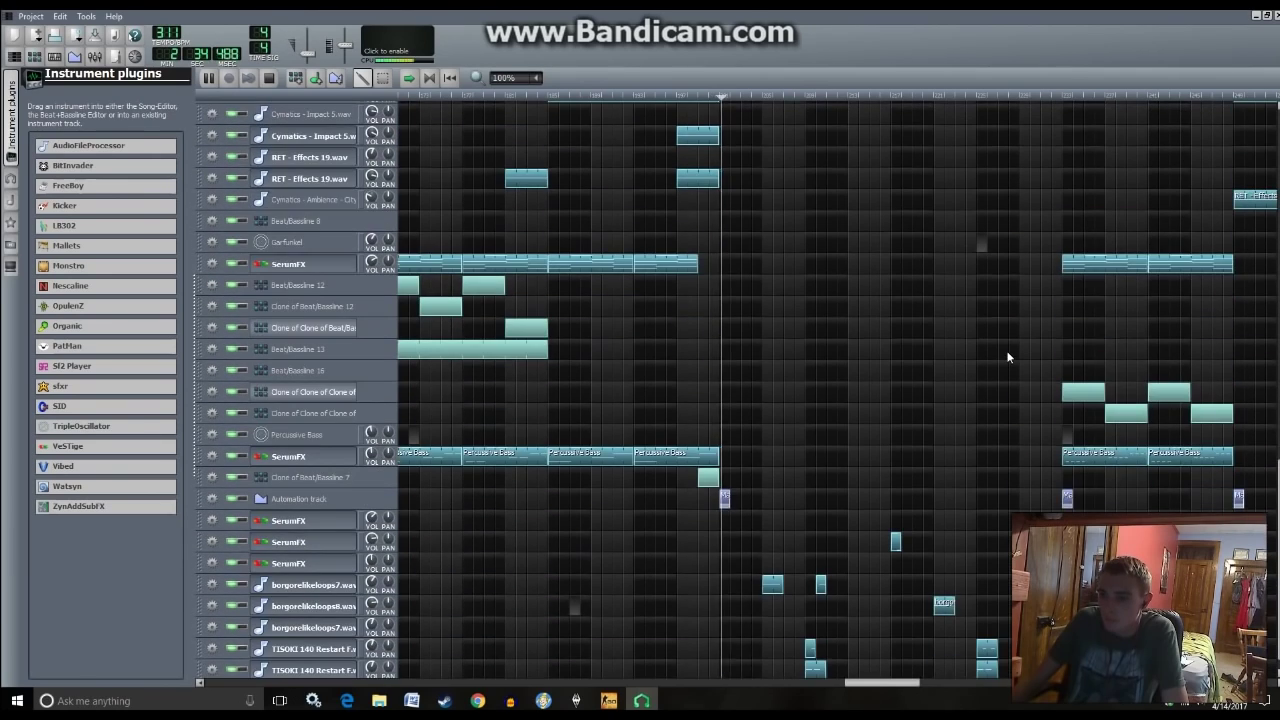
scroll(978, 495, "down", 1)
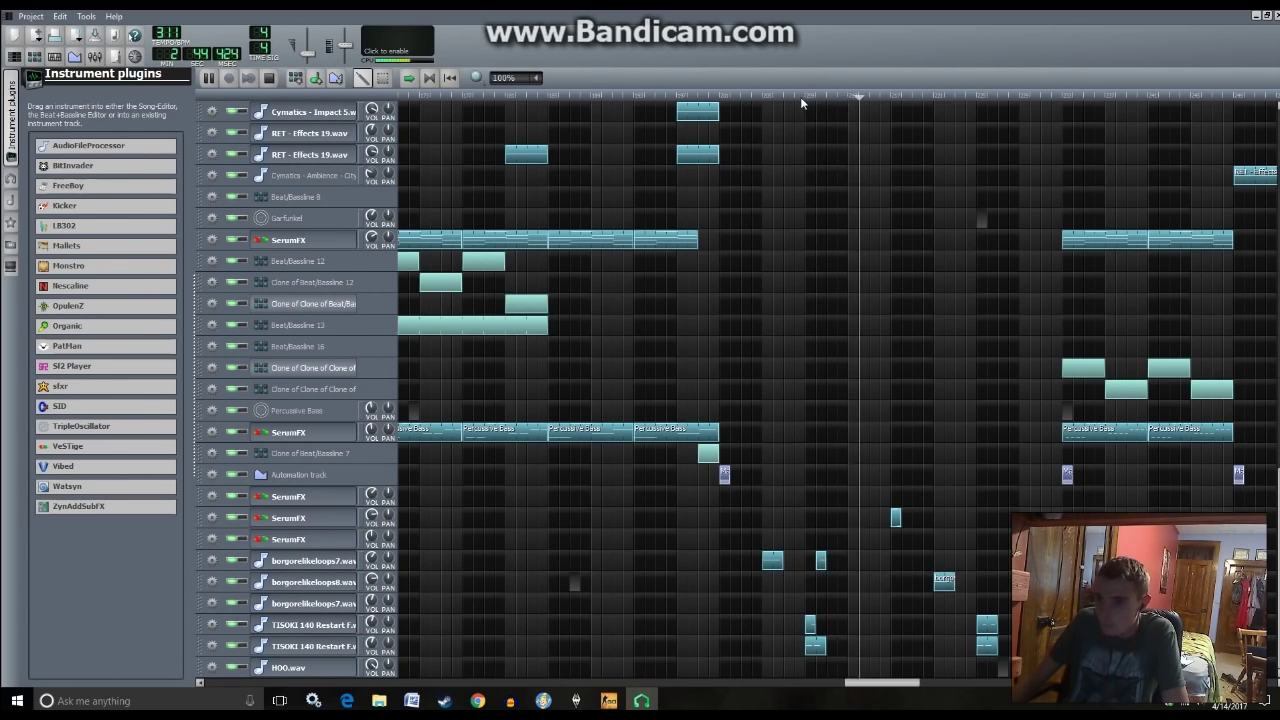
left_click(942, 578)
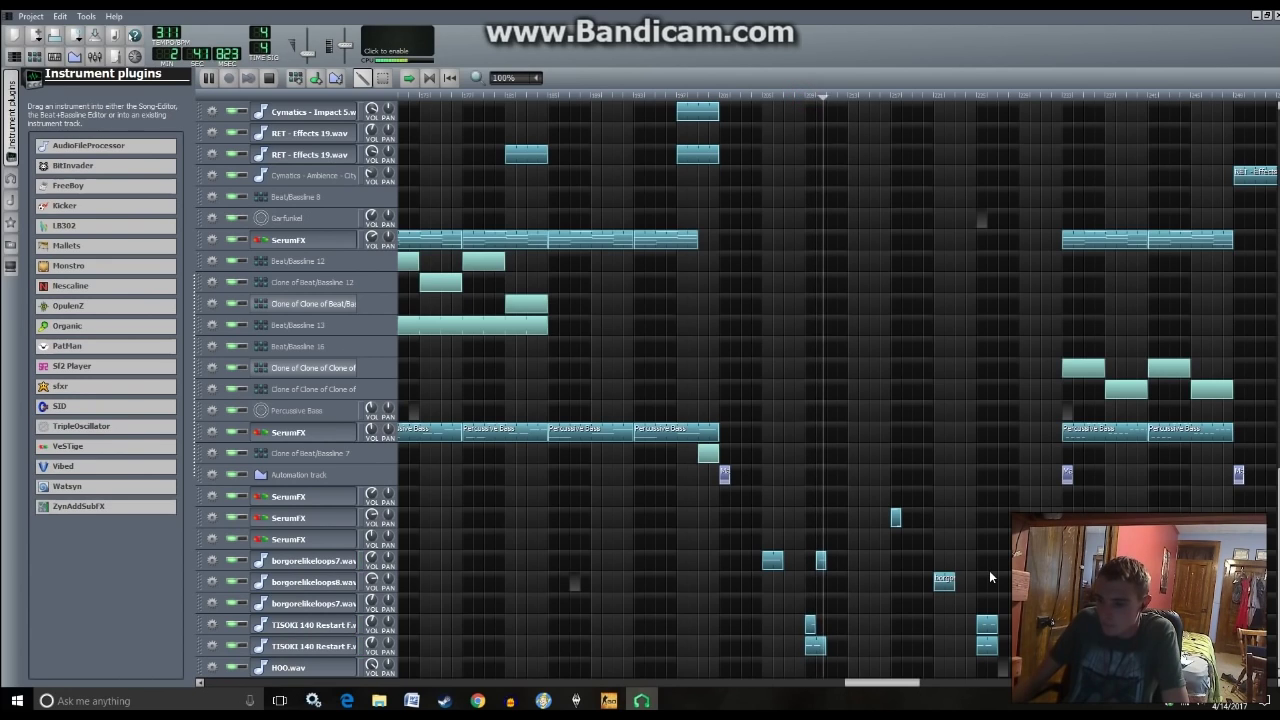
- Put a short pattern on the HOO.wav track beneath the second borgorelikeloops7.wav pattern and move its note one beat later
double_click(820, 562)
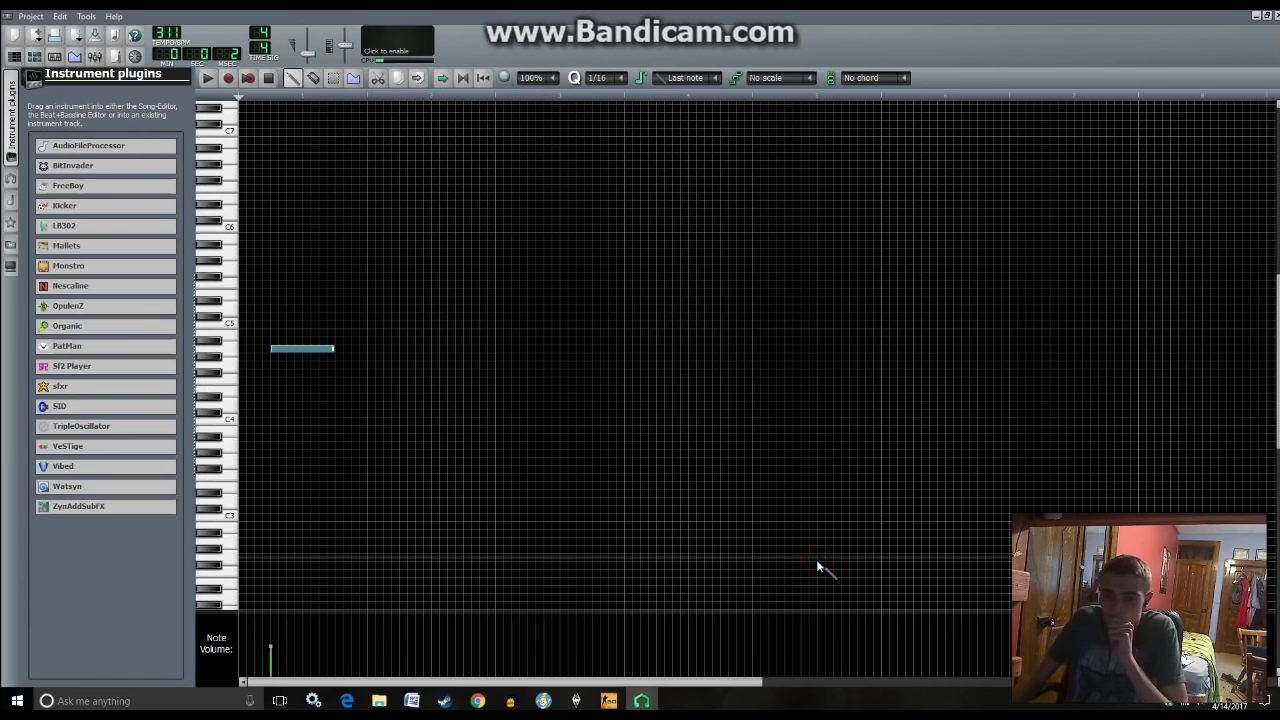
left_click(14, 58)
left_click(800, 97)
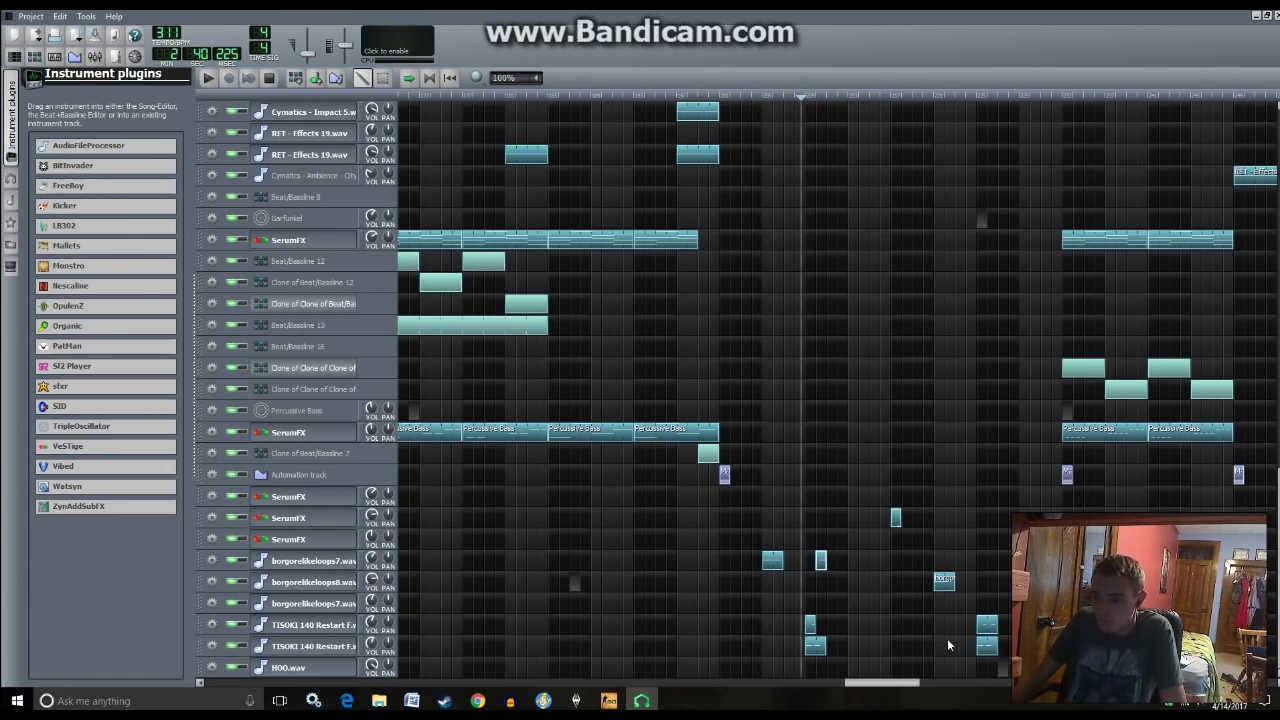
key("F7")
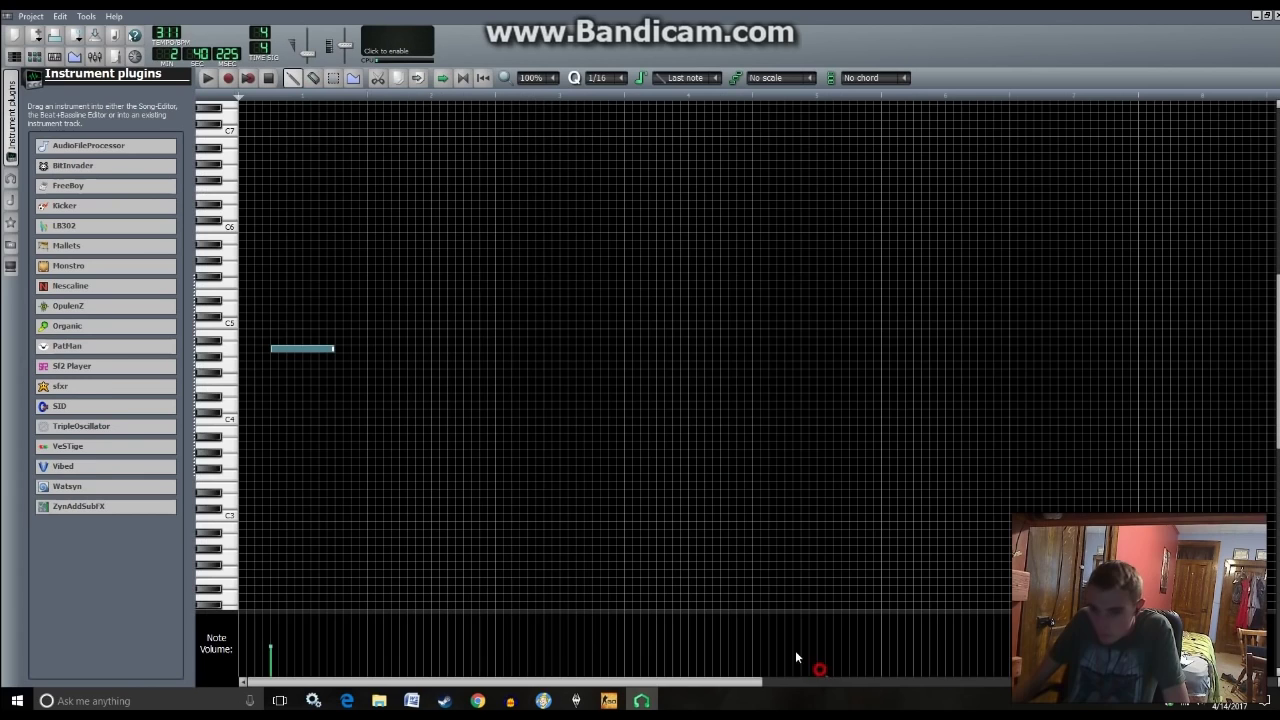
left_click_drag(282, 346, 315, 348)
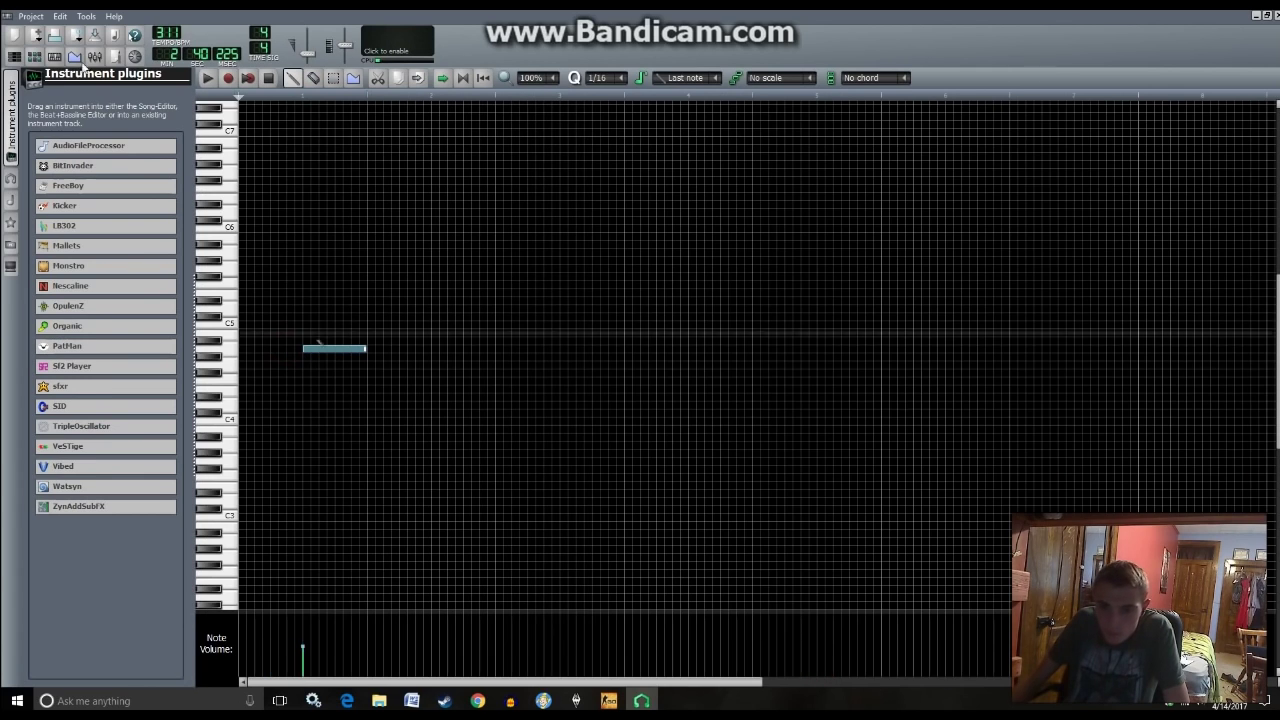
left_click(14, 58)
- Move the second borgorelikeloops7.wav pattern back to position 195:0, ahead of the drop, and play the edited passage
left_click_drag(822, 566, 660, 563)
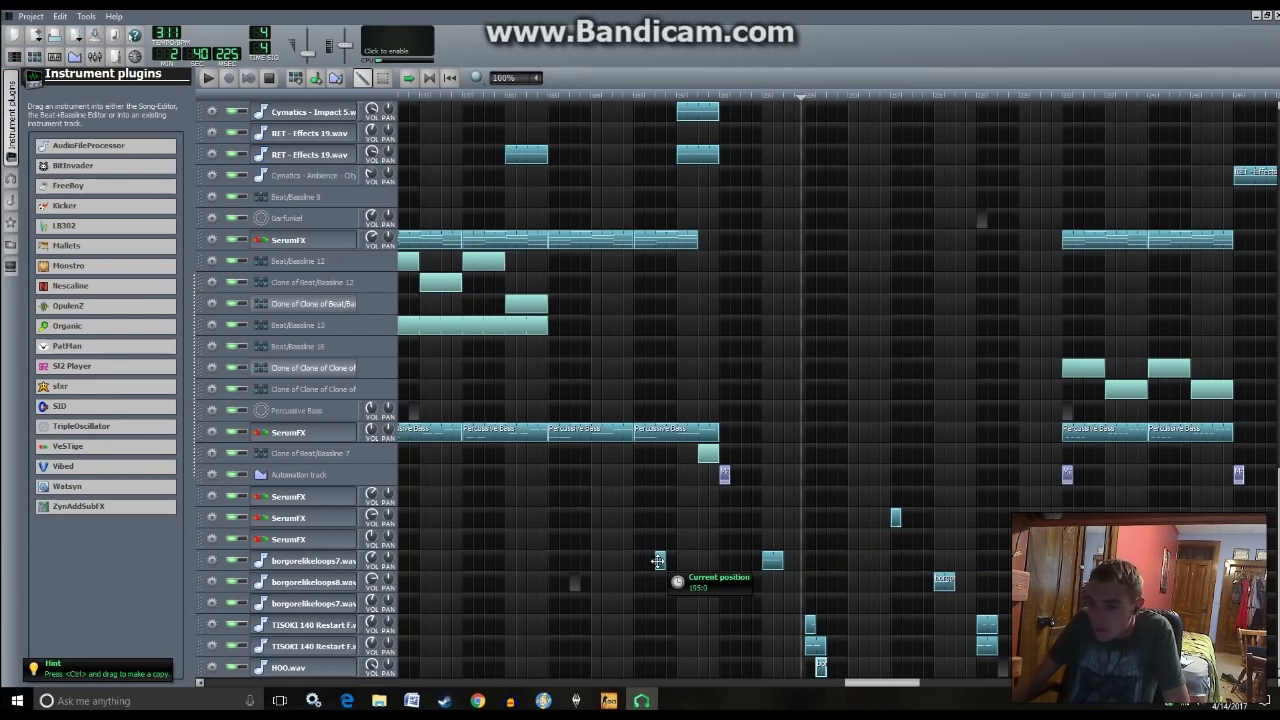
key("space")
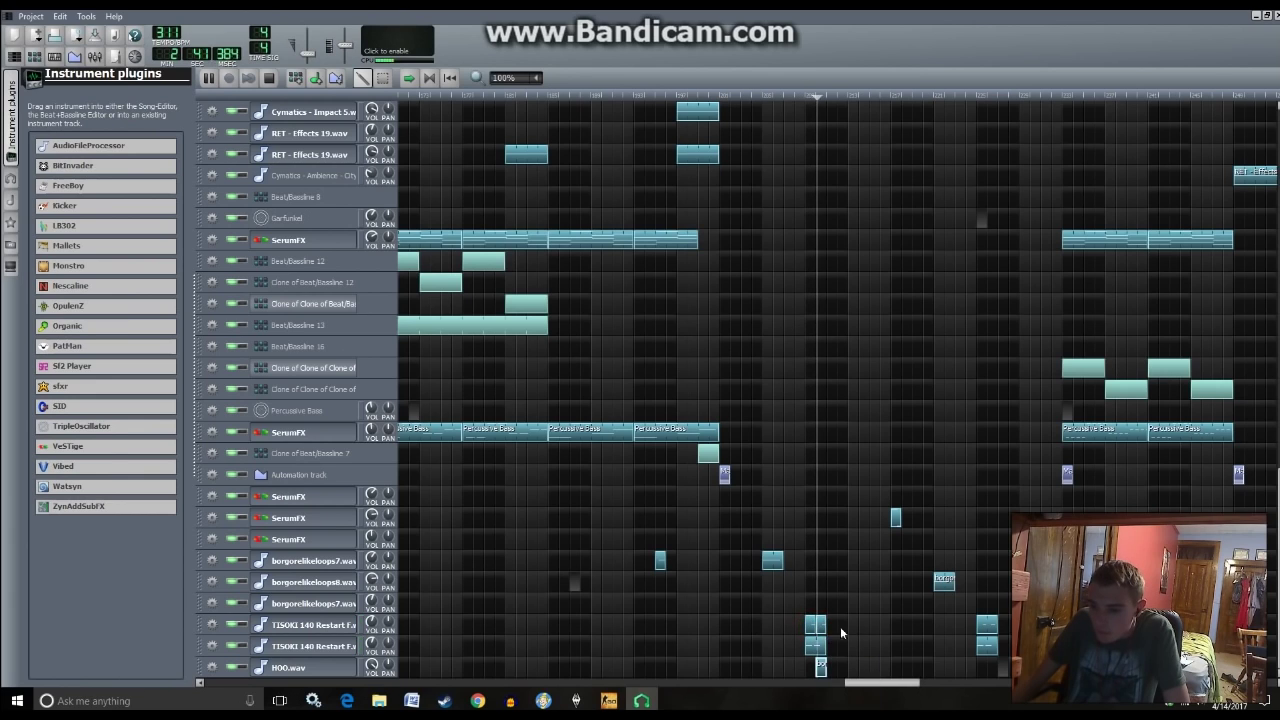
key("space")
- Shift the note earlier in the added pattern on the upper TISOKI 140 Restart track and play the passage
left_click(818, 626)
double_click(818, 626)
left_click_drag(340, 356, 299, 356)
left_click(14, 56)
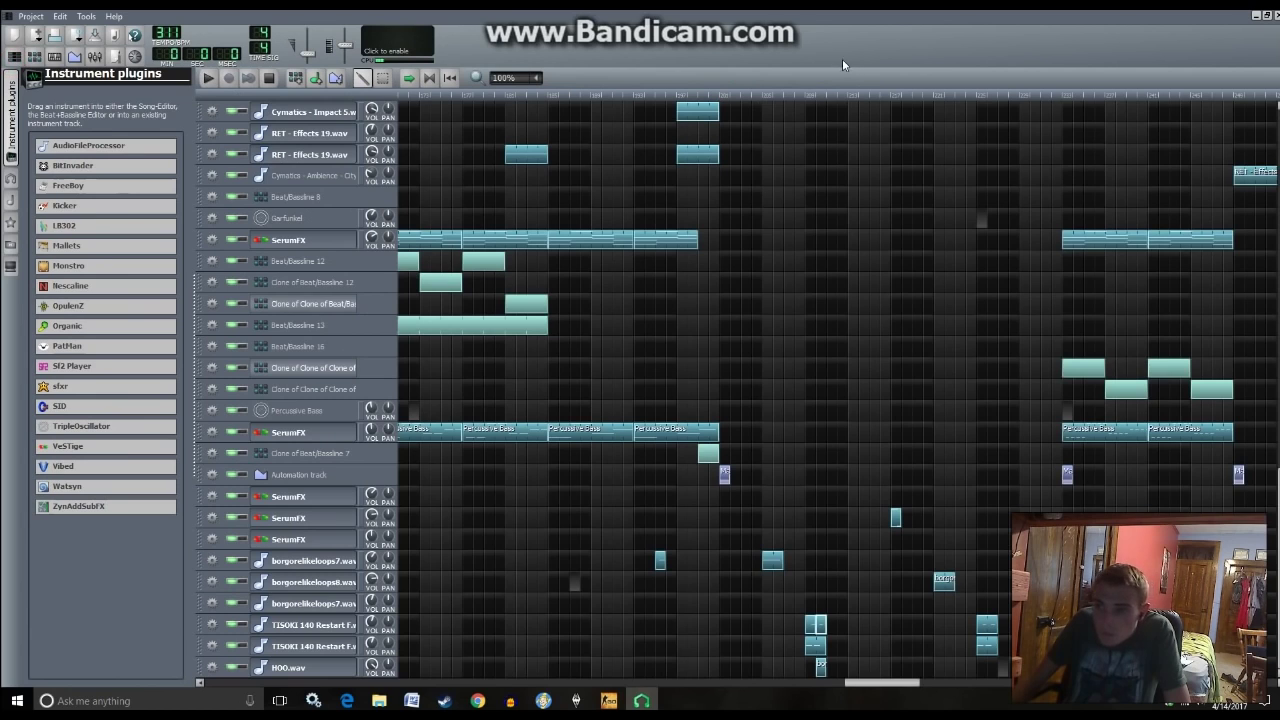
left_click(798, 95)
key("space")
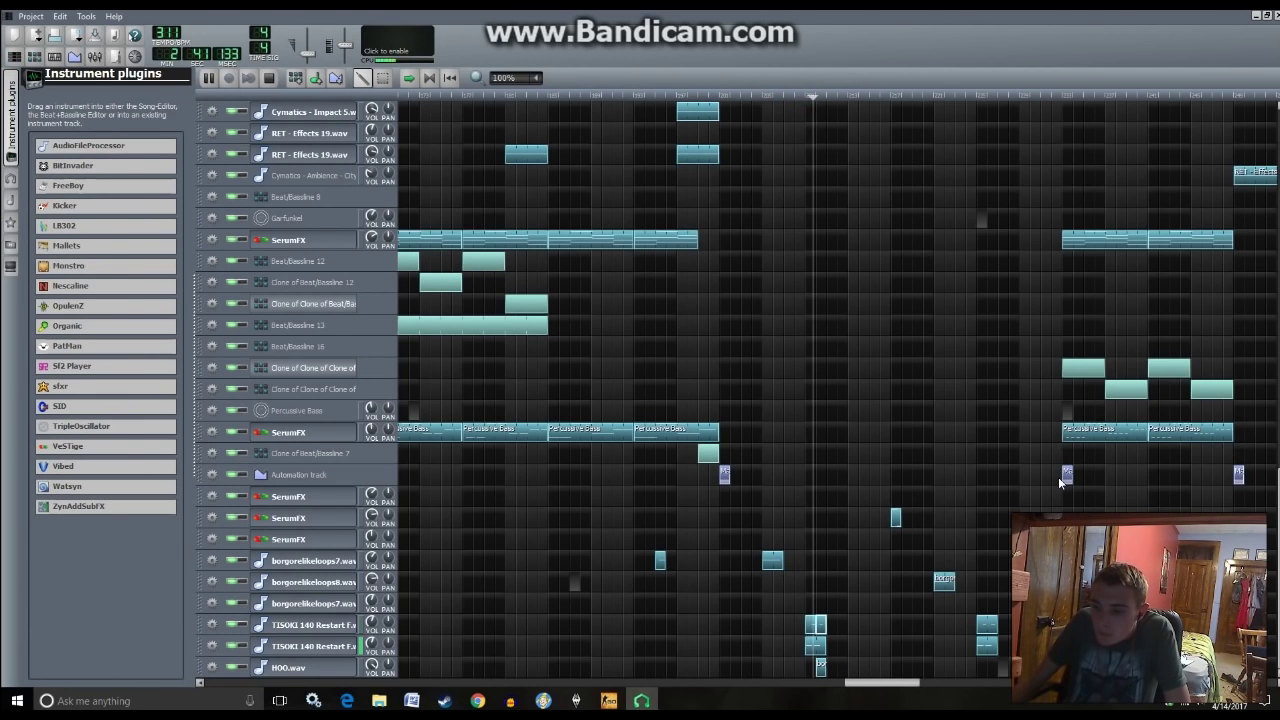
- Replay the start of the drop's second phrase and examine the second-phrase patterns on the top two SerumFX tracks
scroll(893, 551, "up", 10)
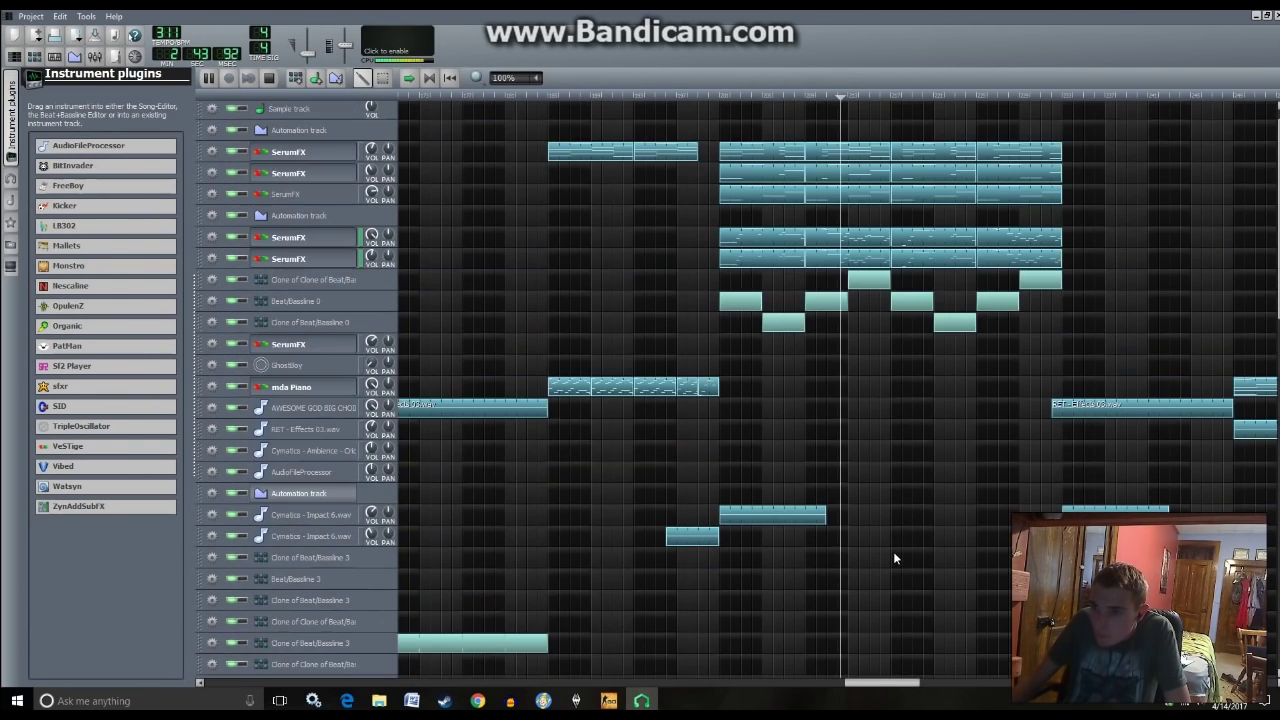
left_click(824, 96)
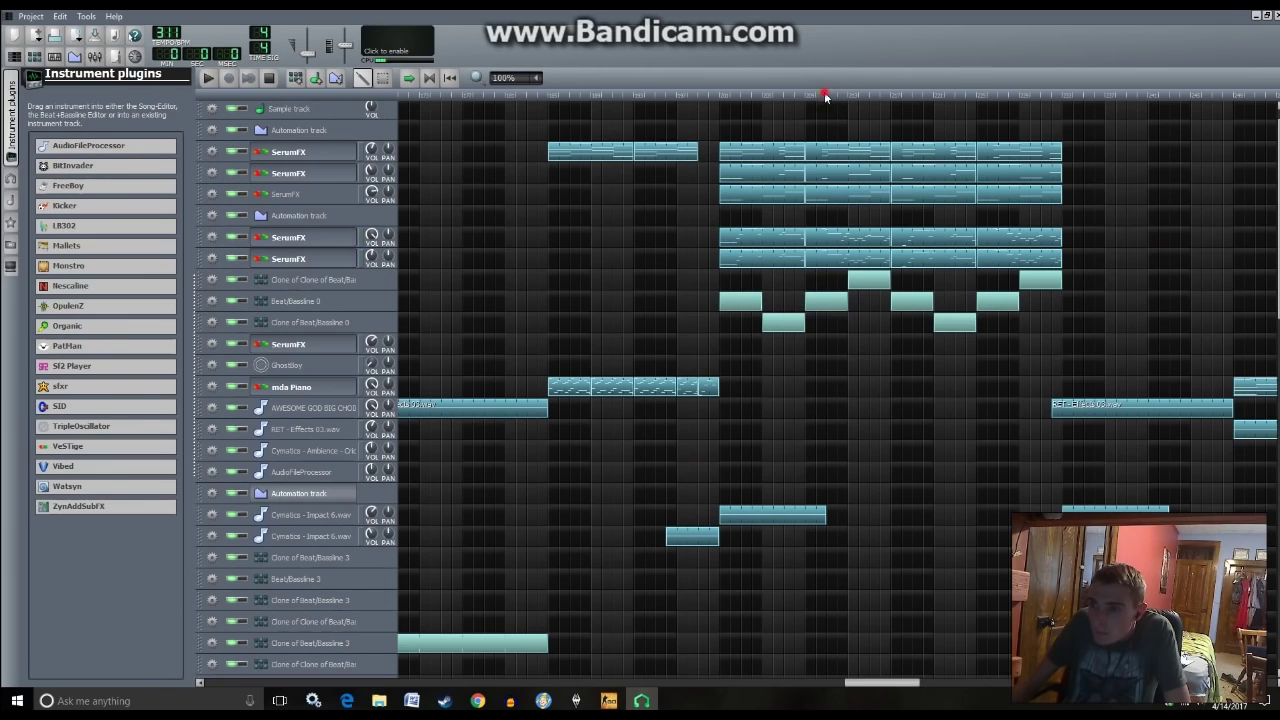
key("space")
left_click(803, 95)
key("space")
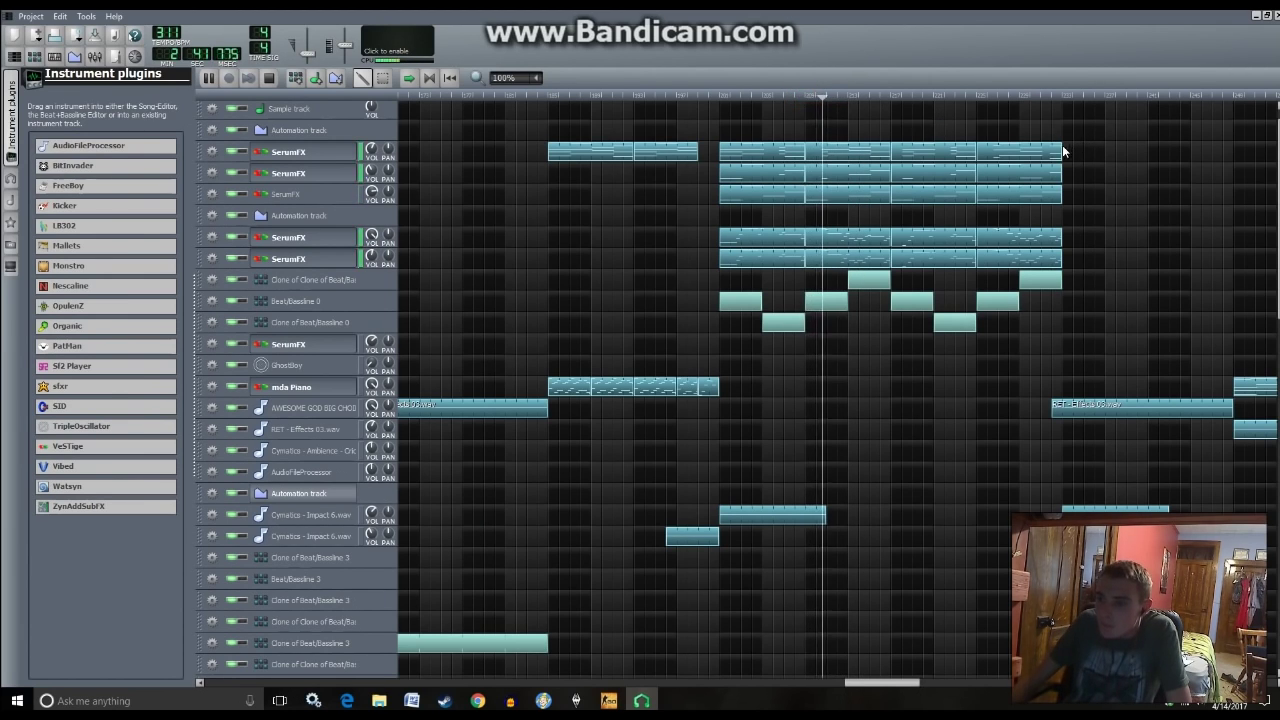
double_click(831, 183)
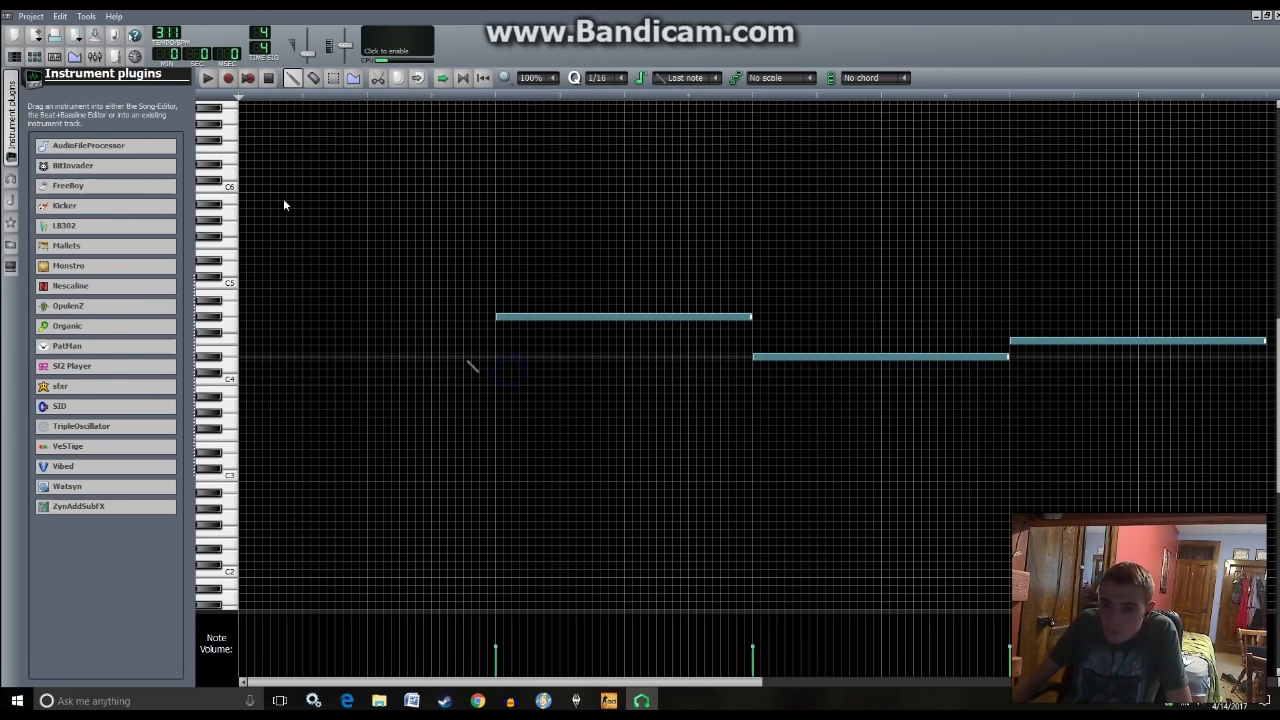
left_click(14, 57)
double_click(831, 153)
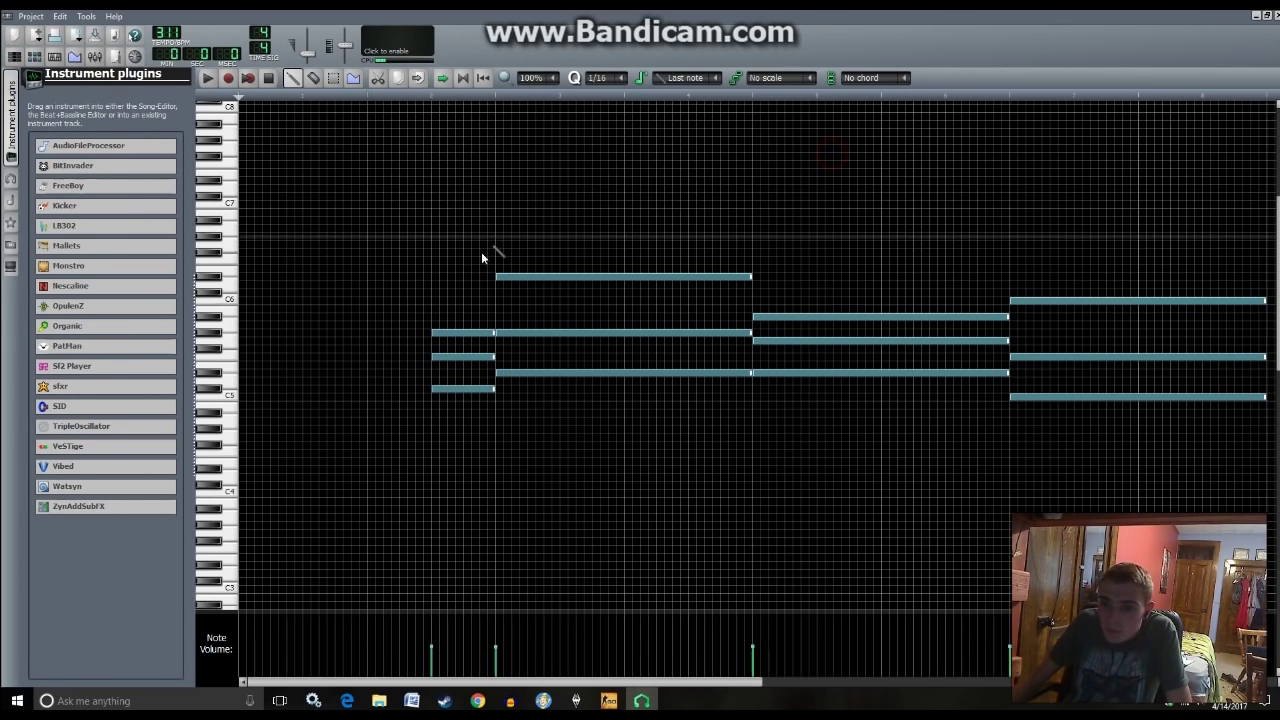
left_click(14, 57)
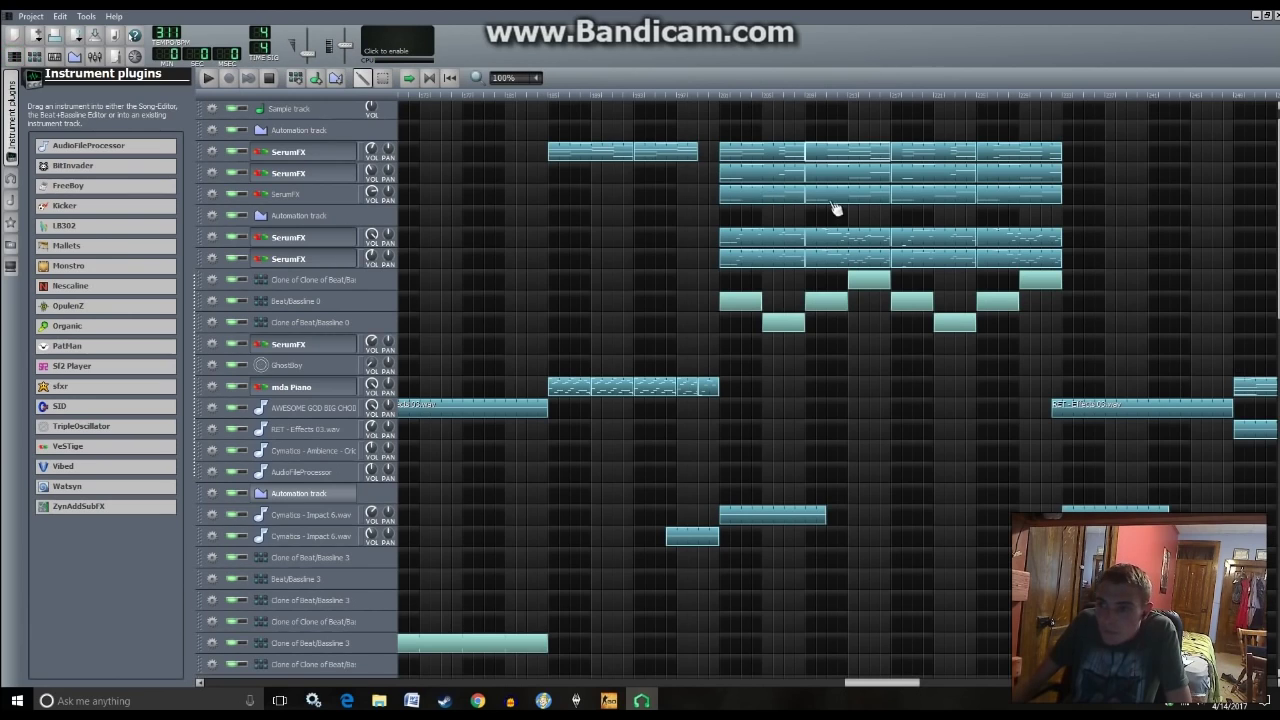
- Delete the two short lead-in notes from the second-phrase patterns on the fourth and fifth SerumFX tracks and play the passage
left_click(804, 95)
key("space")
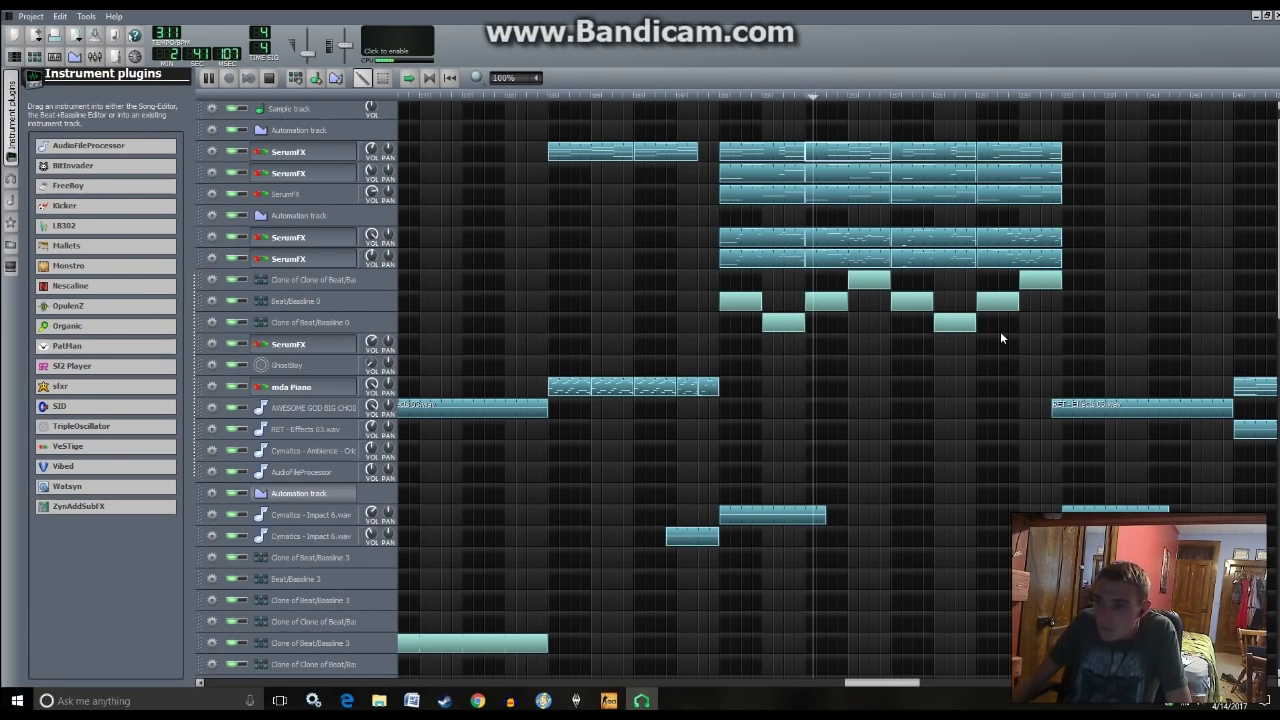
double_click(843, 237)
right_click(480, 292)
right_click(446, 283)
left_click(14, 57)
double_click(836, 268)
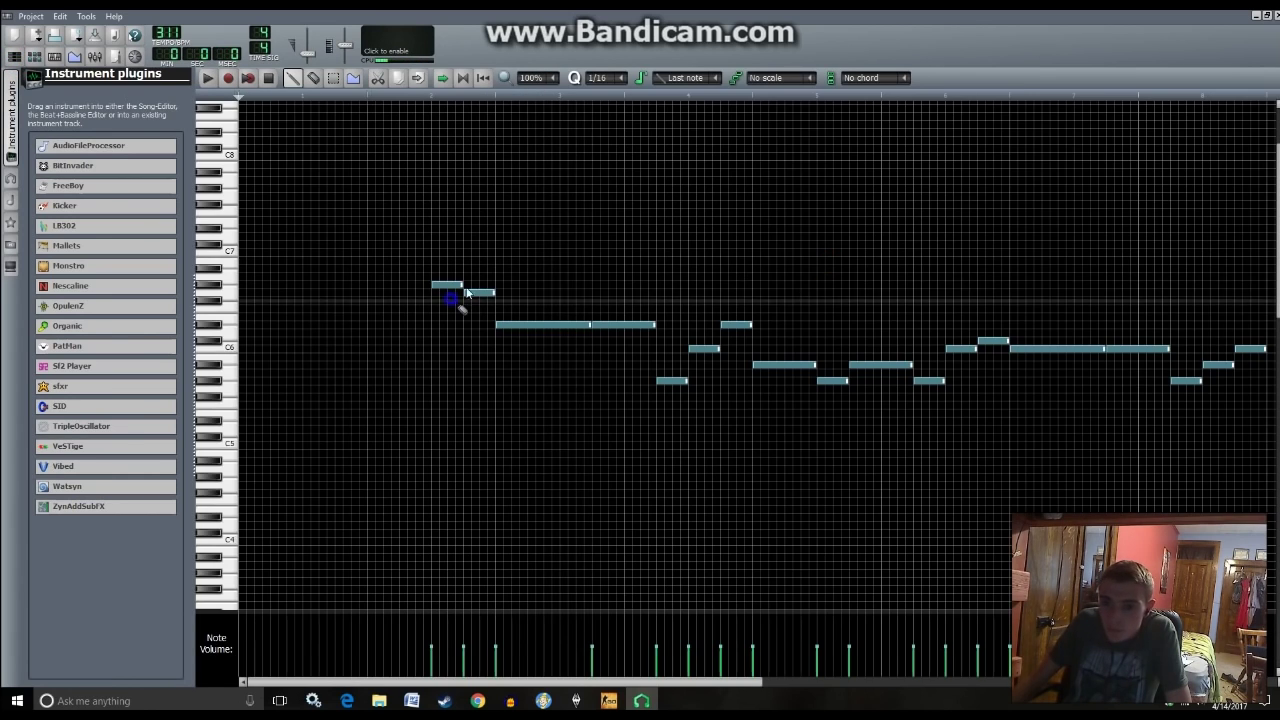
left_click(14, 57)
key("space")
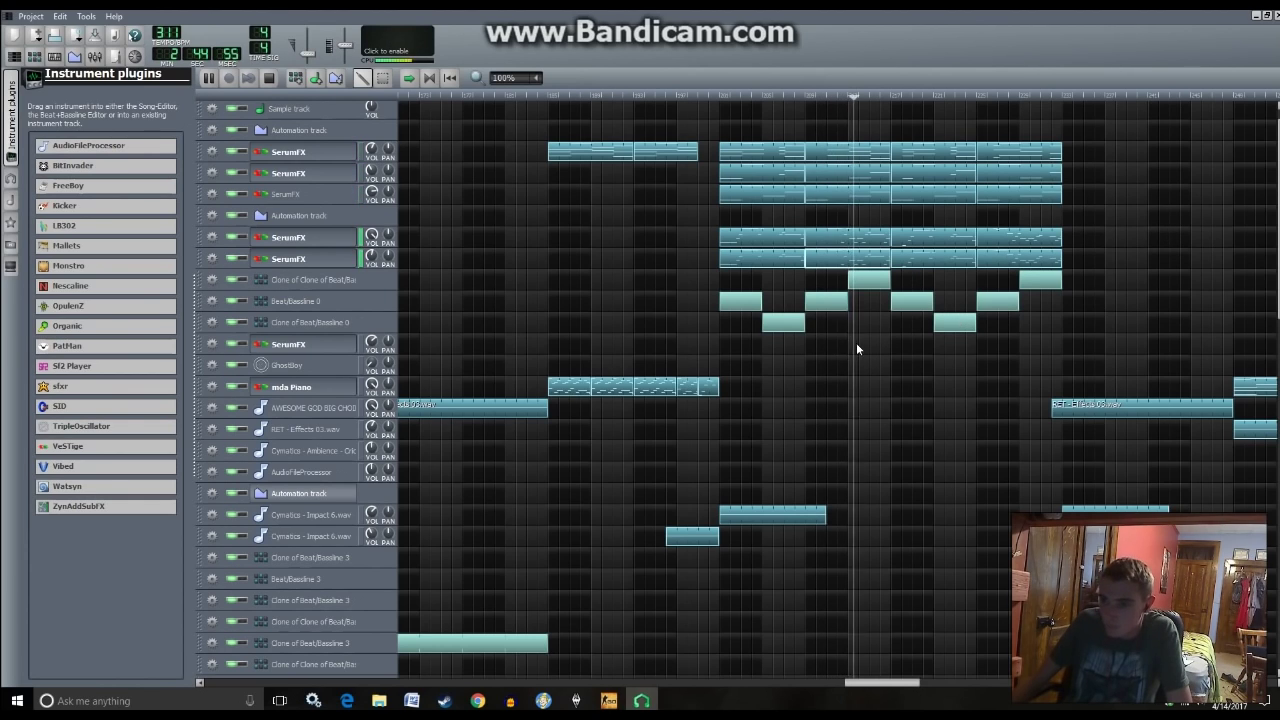
- Play the drop from its start and examine the lead-in notes in the fourth pattern on the fourth SerumFX track
key("space")
left_click(717, 95)
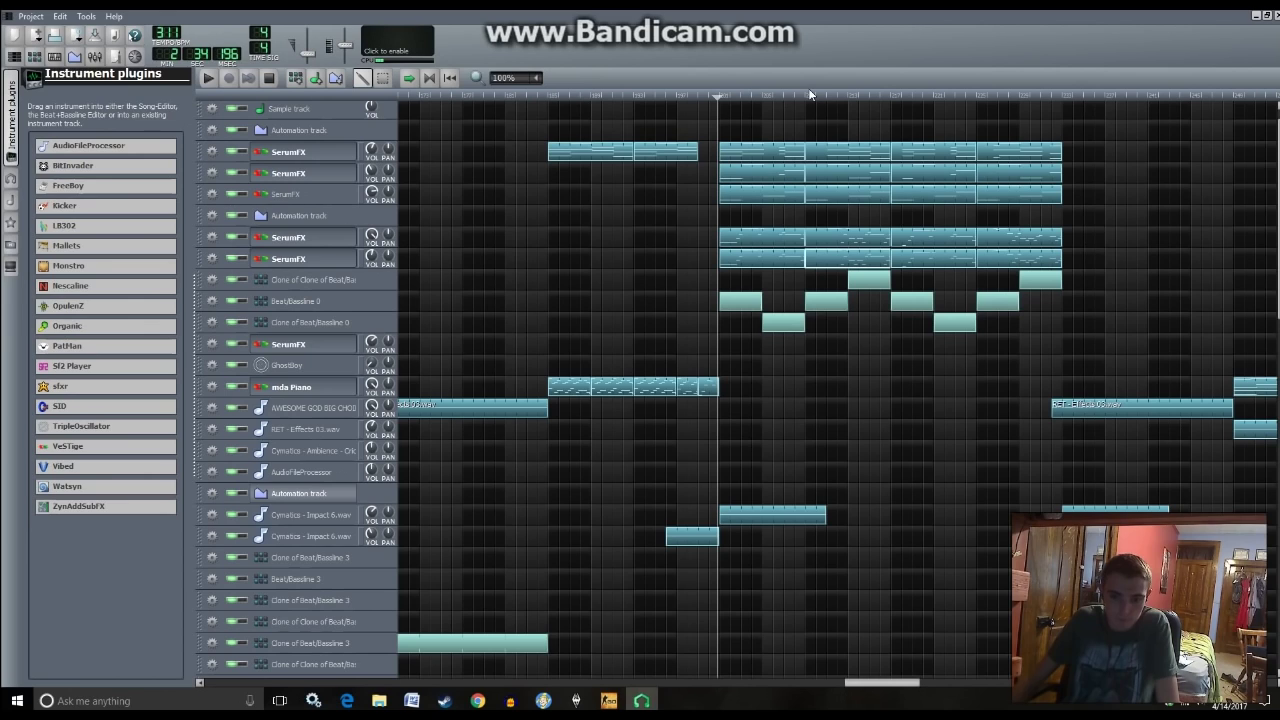
key("space")
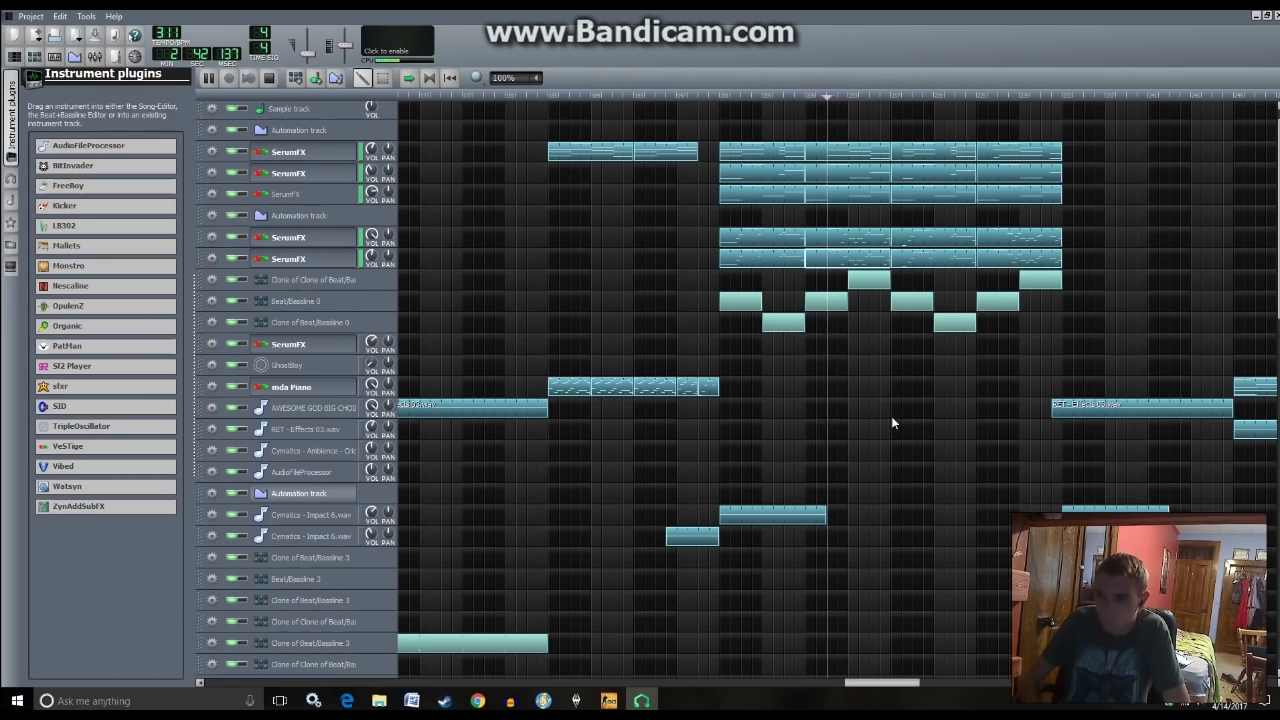
key("space")
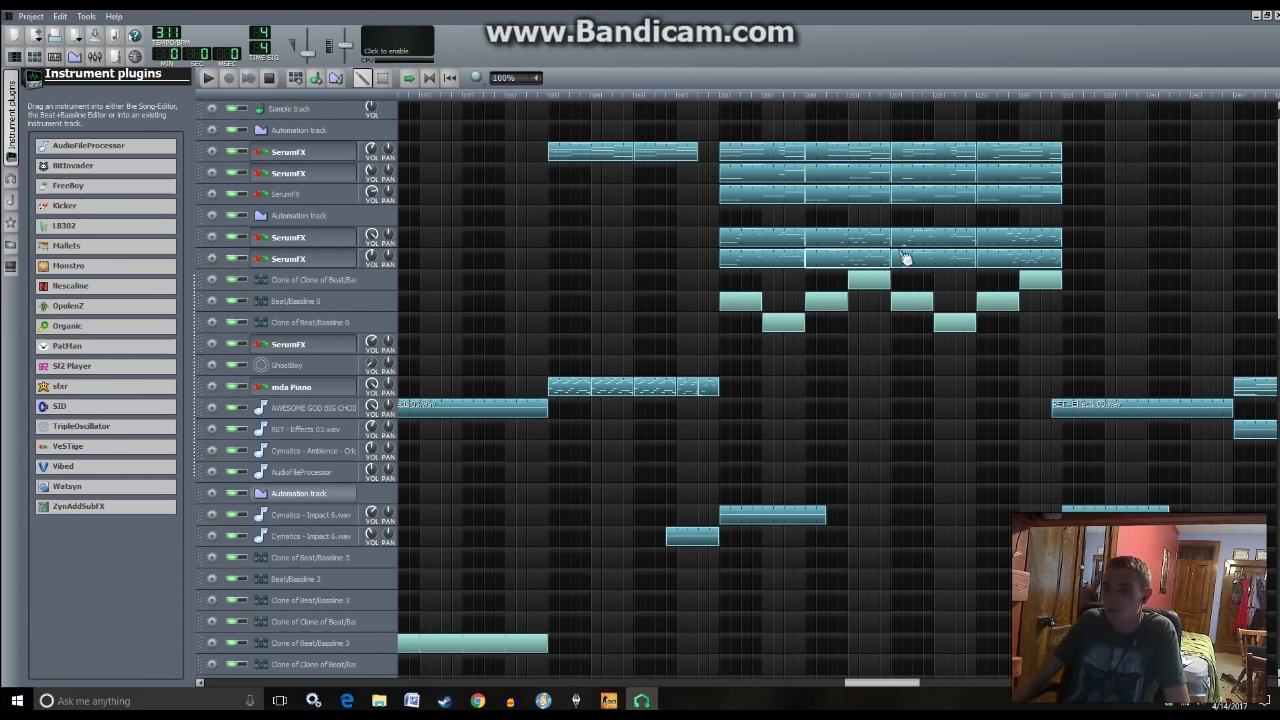
double_click(998, 238)
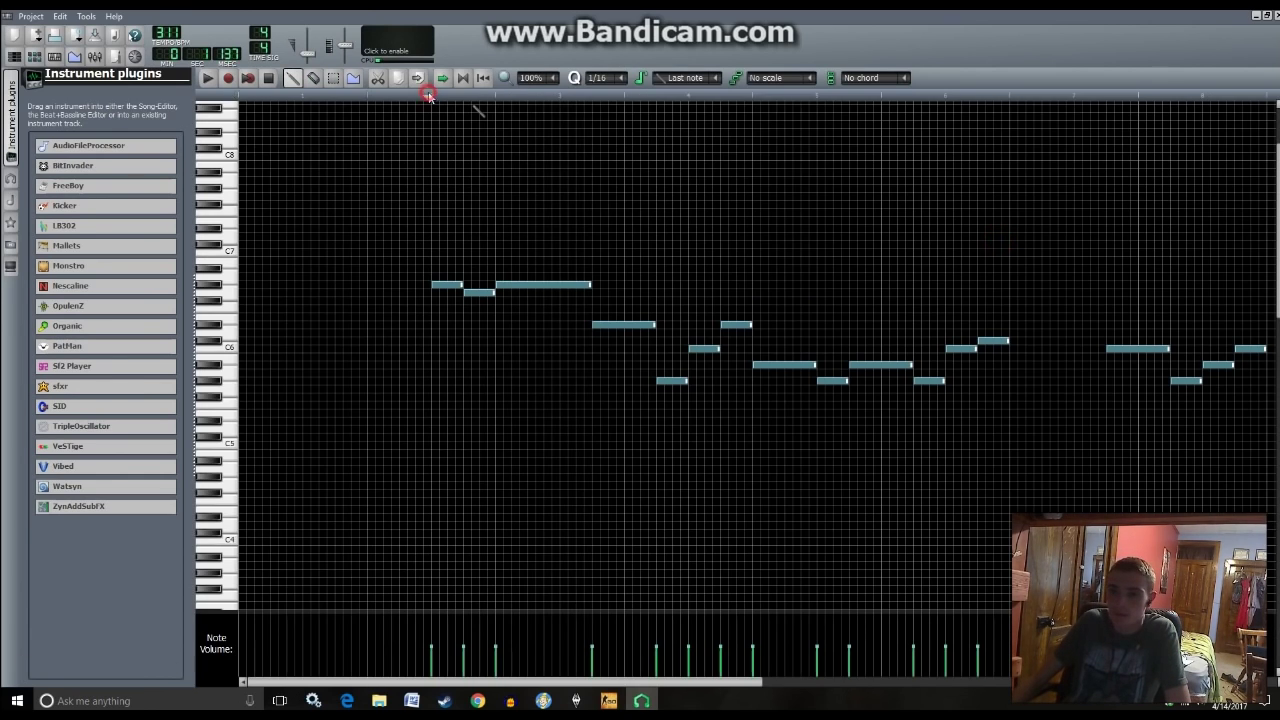
left_click(14, 59)
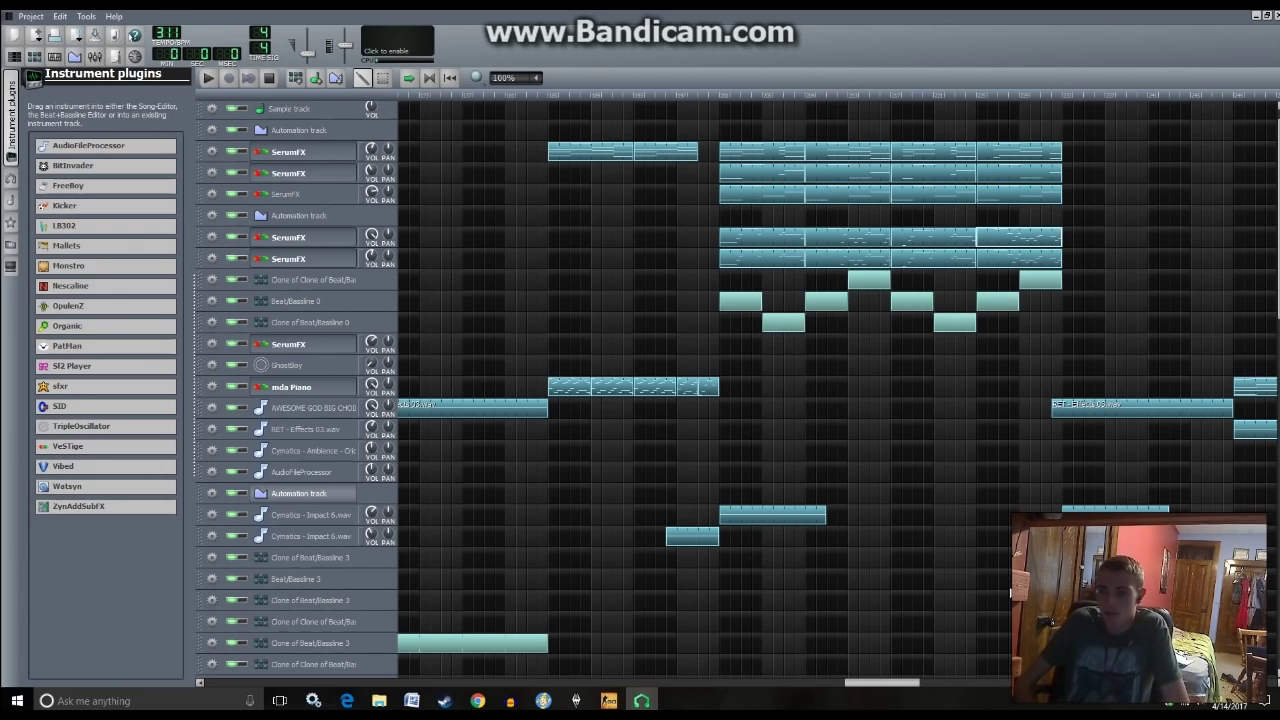
- Add a short C#6, G#5 and C#5 lead-in chord directly before the first chord in the top SerumFX track's second-phrase pattern
left_click(797, 95)
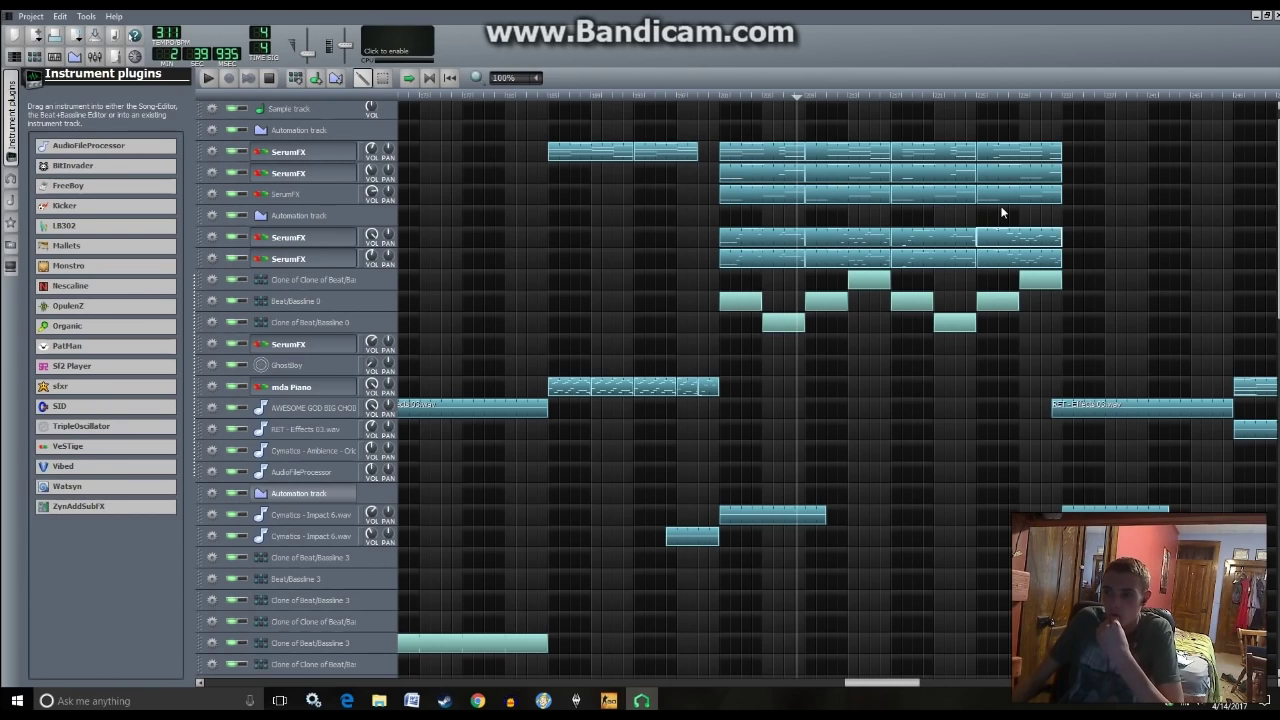
double_click(808, 168)
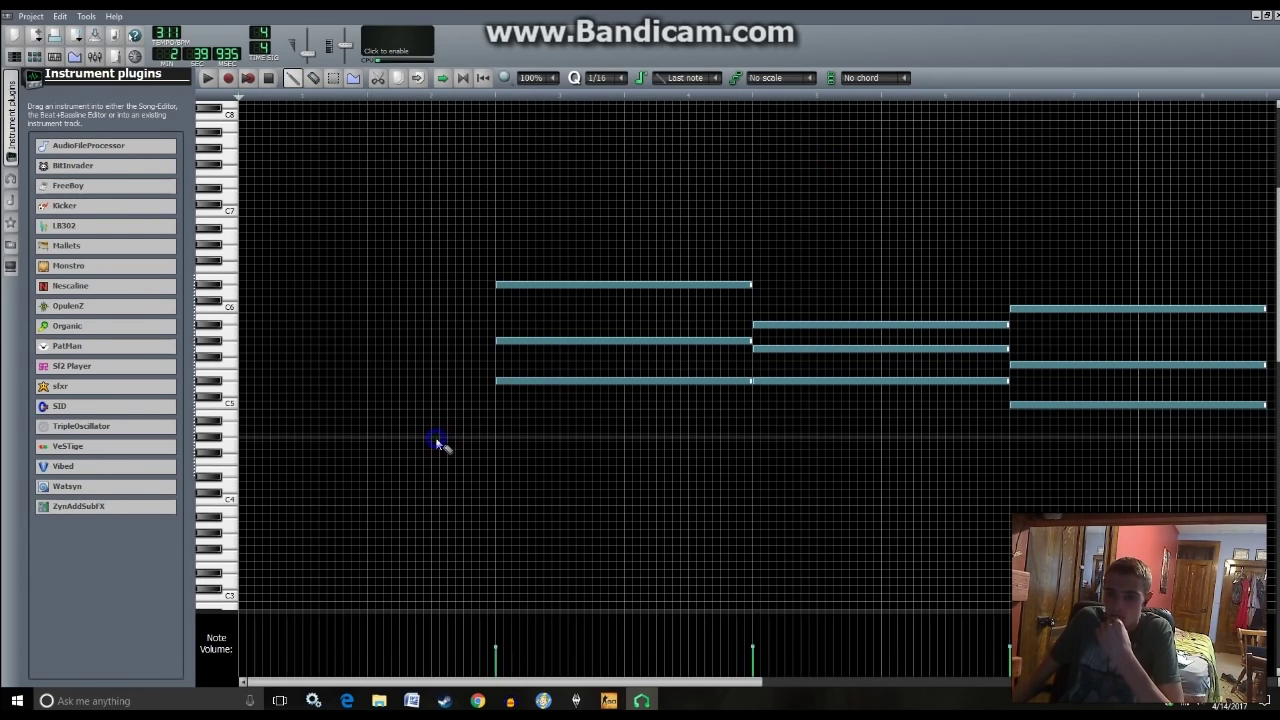
left_click(434, 300)
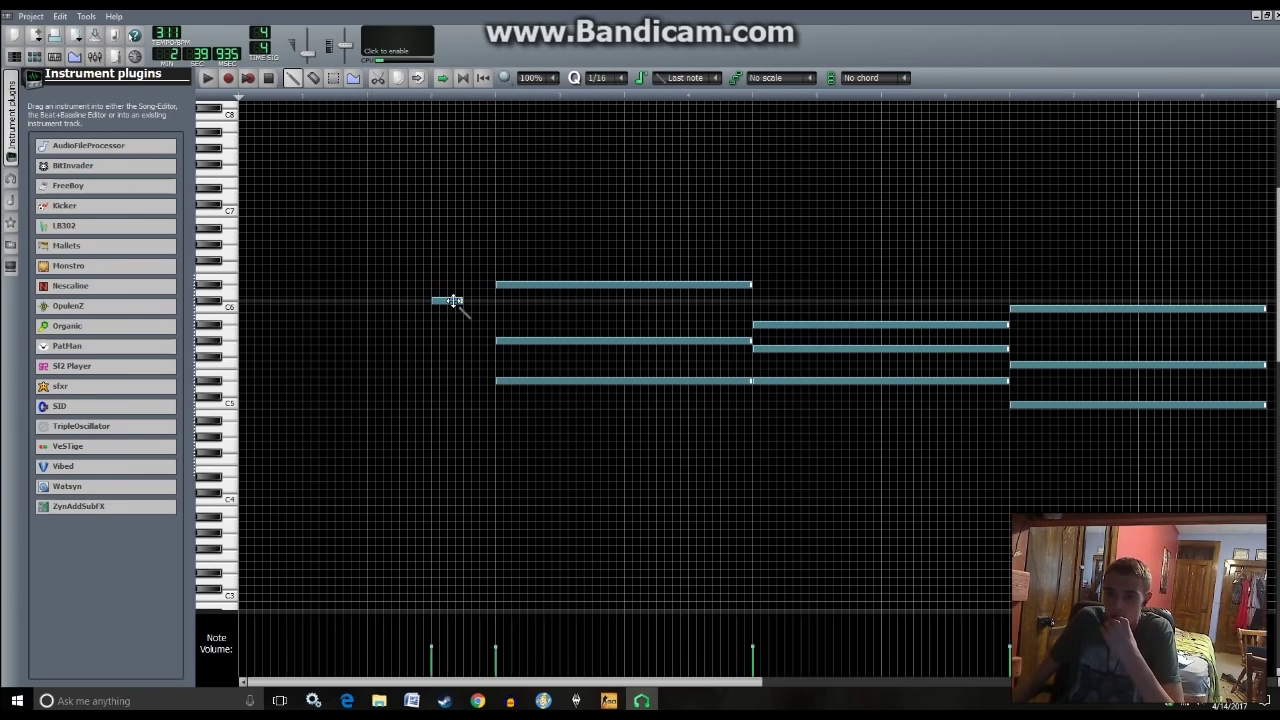
left_click(434, 340)
left_click(434, 404)
left_click_drag(432, 402, 432, 395)
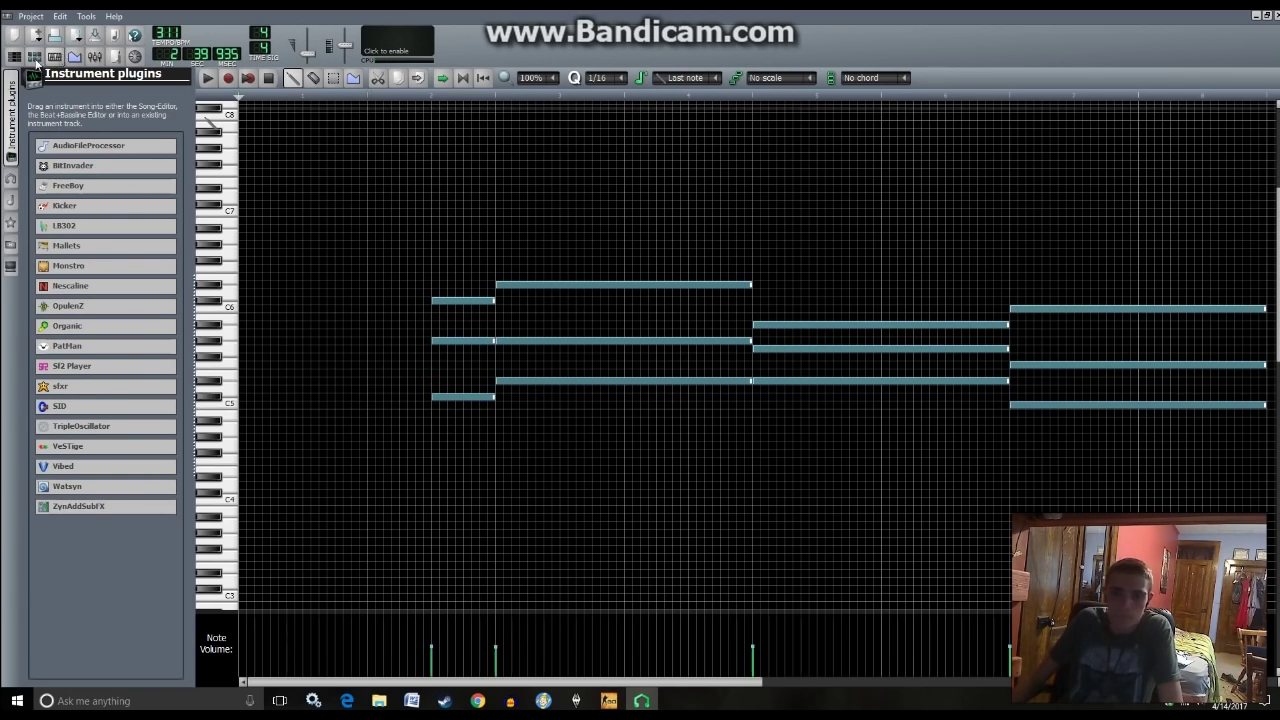
left_click(13, 54)
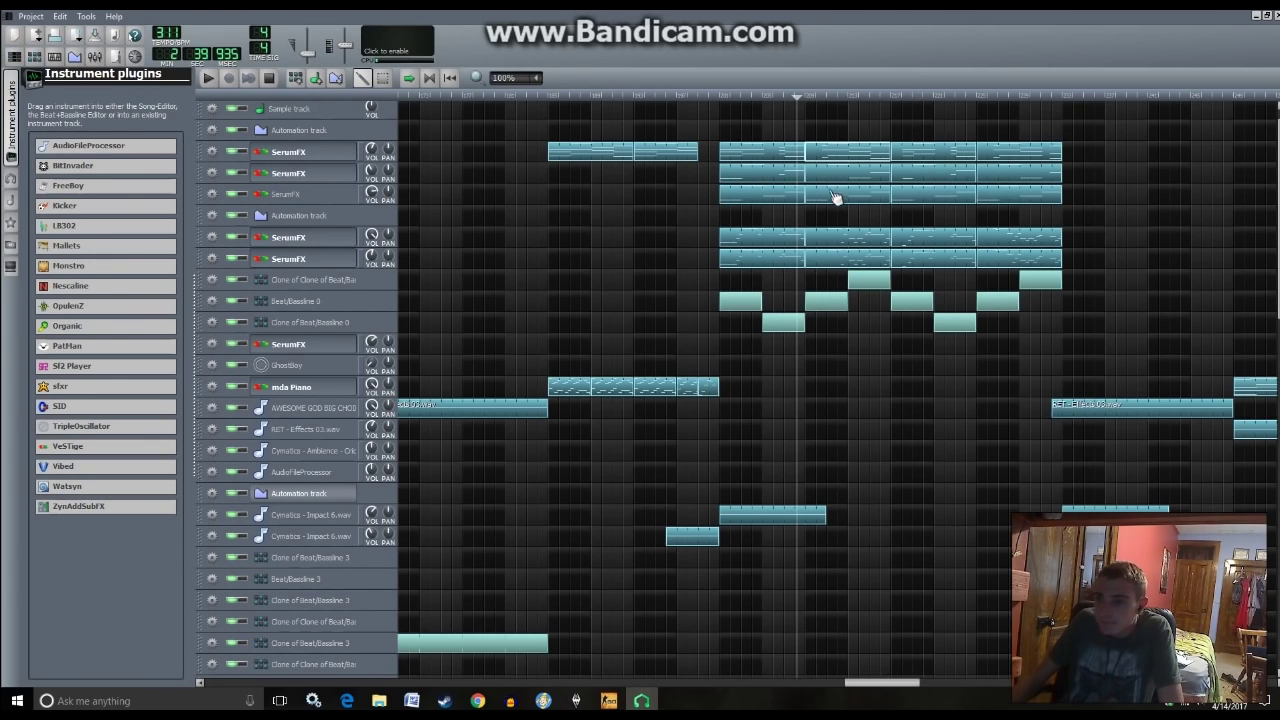
- Add a short C#4 lead-in note before the first long note in the second SerumFX track's second-phrase pattern and check it
double_click(837, 166)
left_click(434, 362)
left_click_drag(436, 366, 433, 381)
key("space")
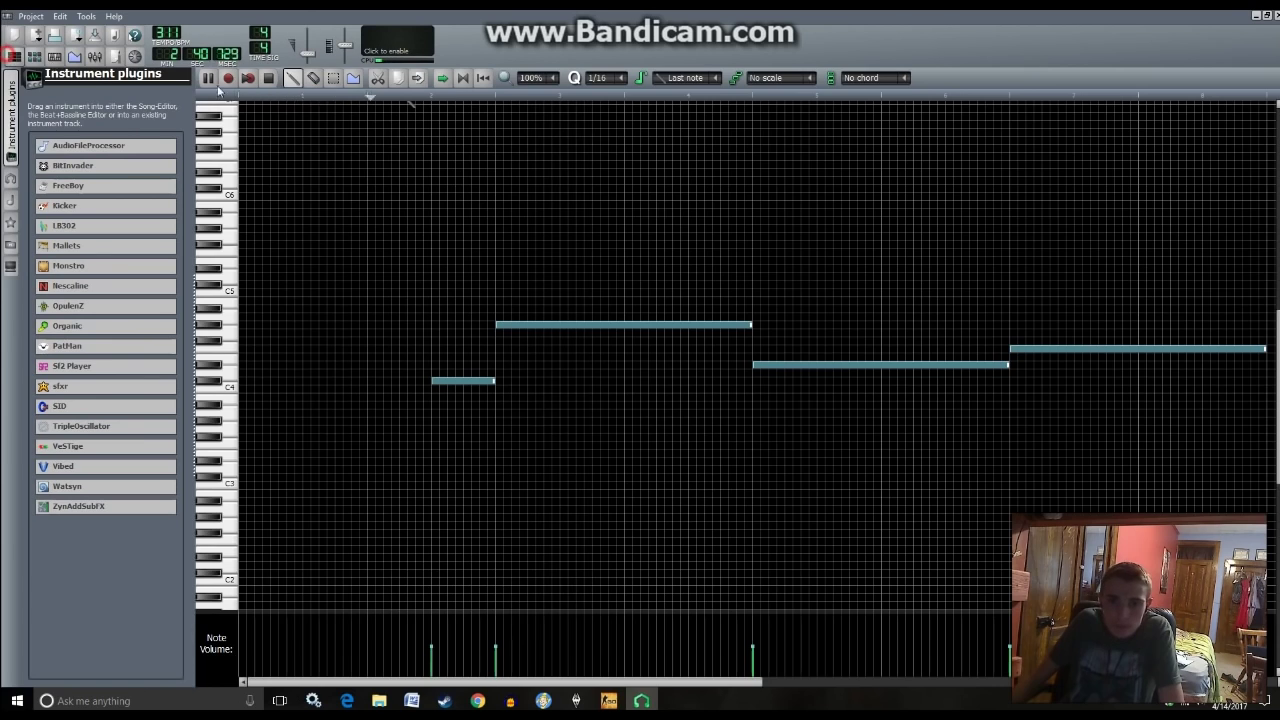
key("F5")
double_click(837, 181)
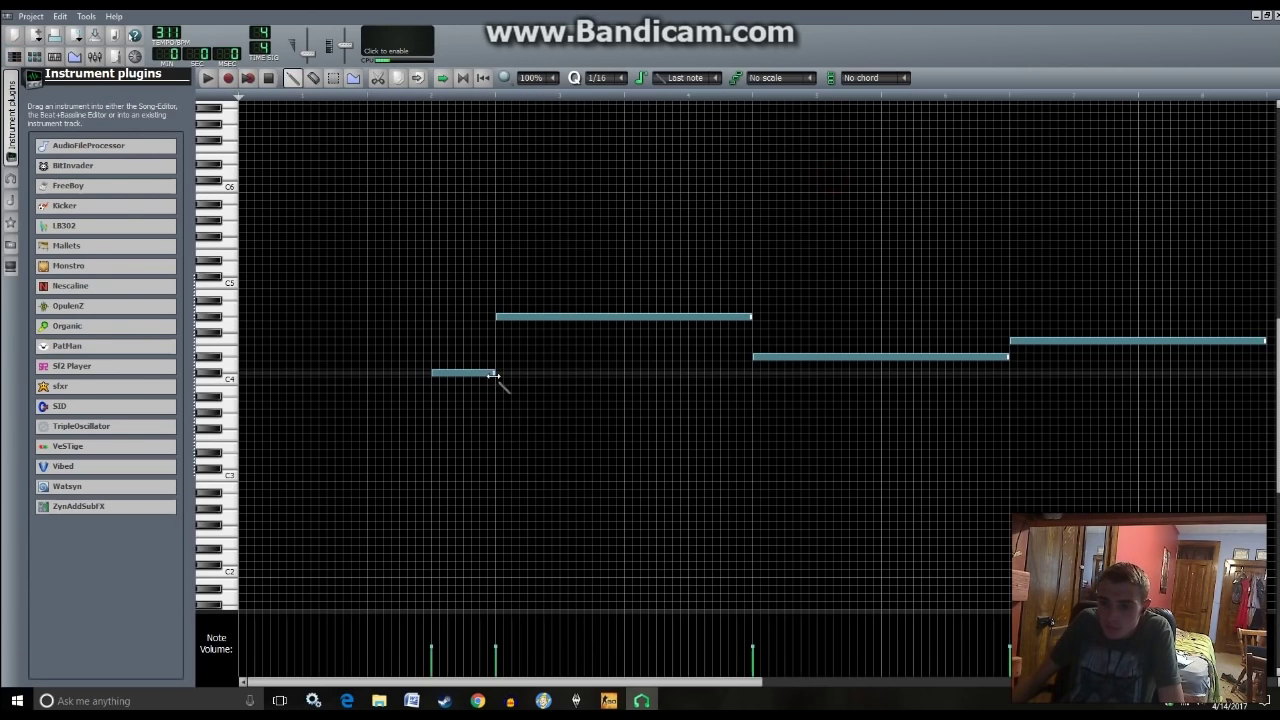
left_click(490, 375)
key("F5")
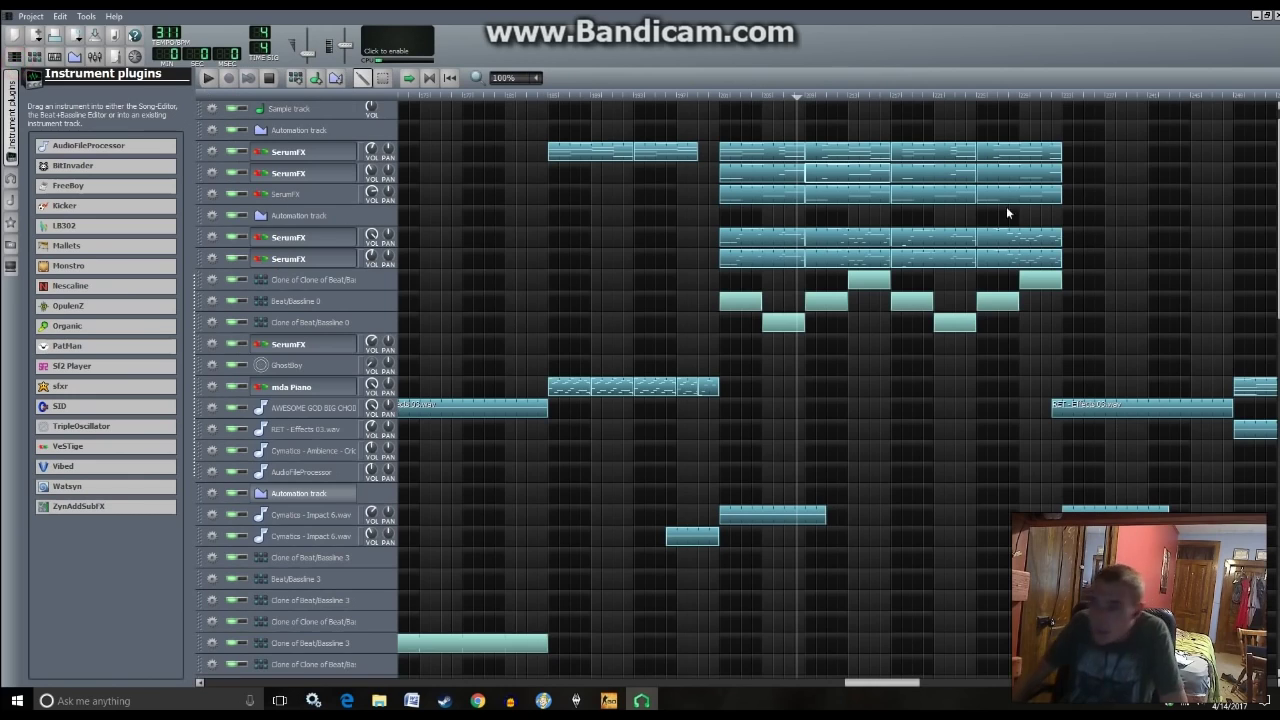
- Add short G#6 and G6 lead-in notes before the melody in the fourth SerumFX track's second-phrase pattern
double_click(849, 253)
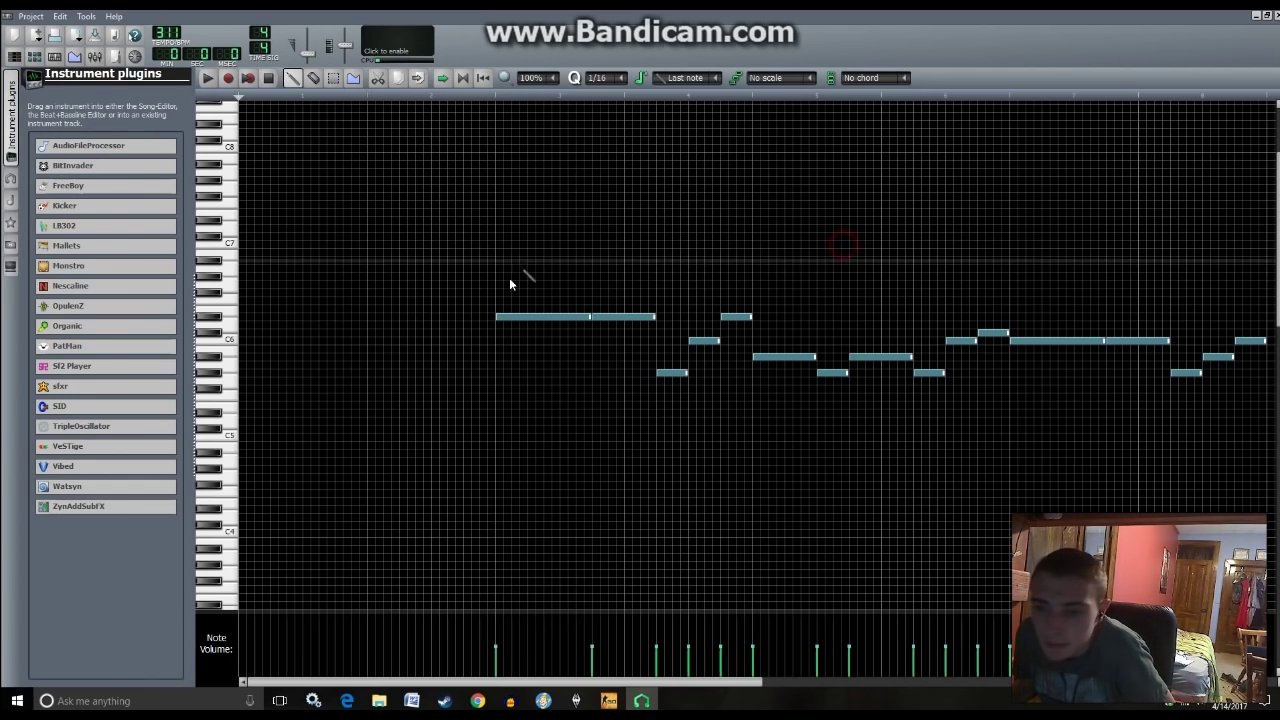
left_click_drag(437, 290, 474, 285)
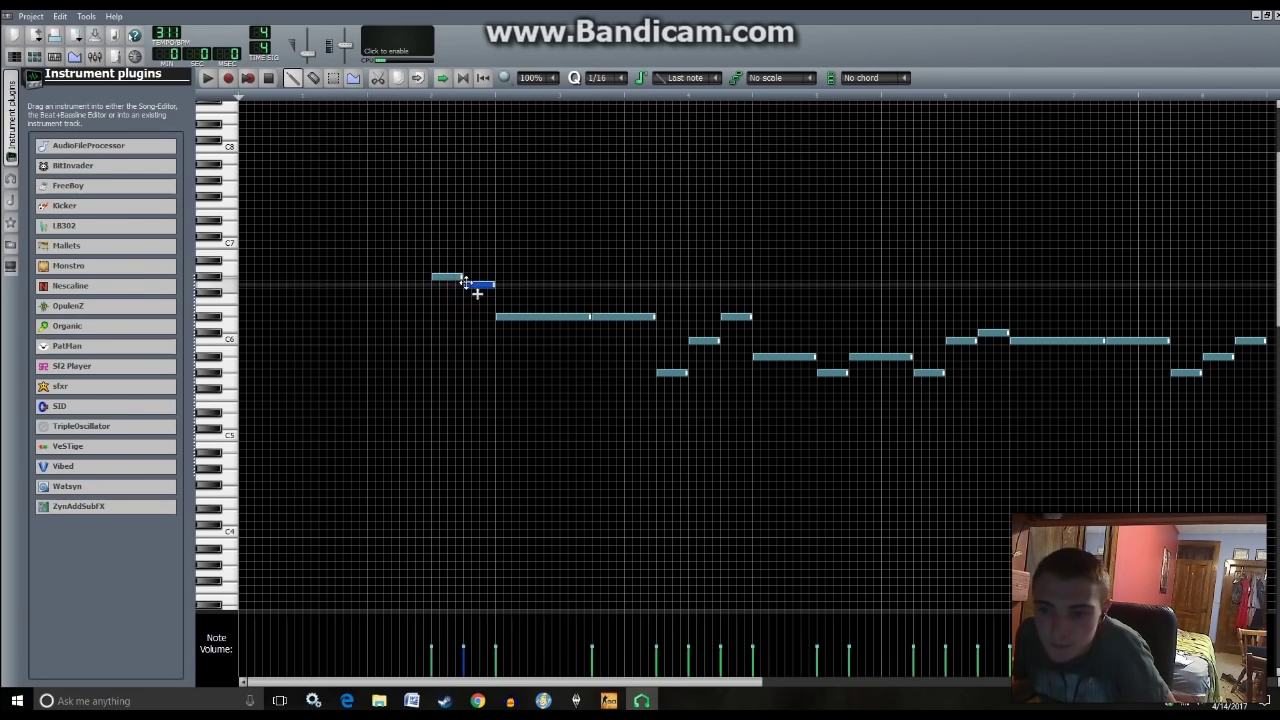
key("F5")
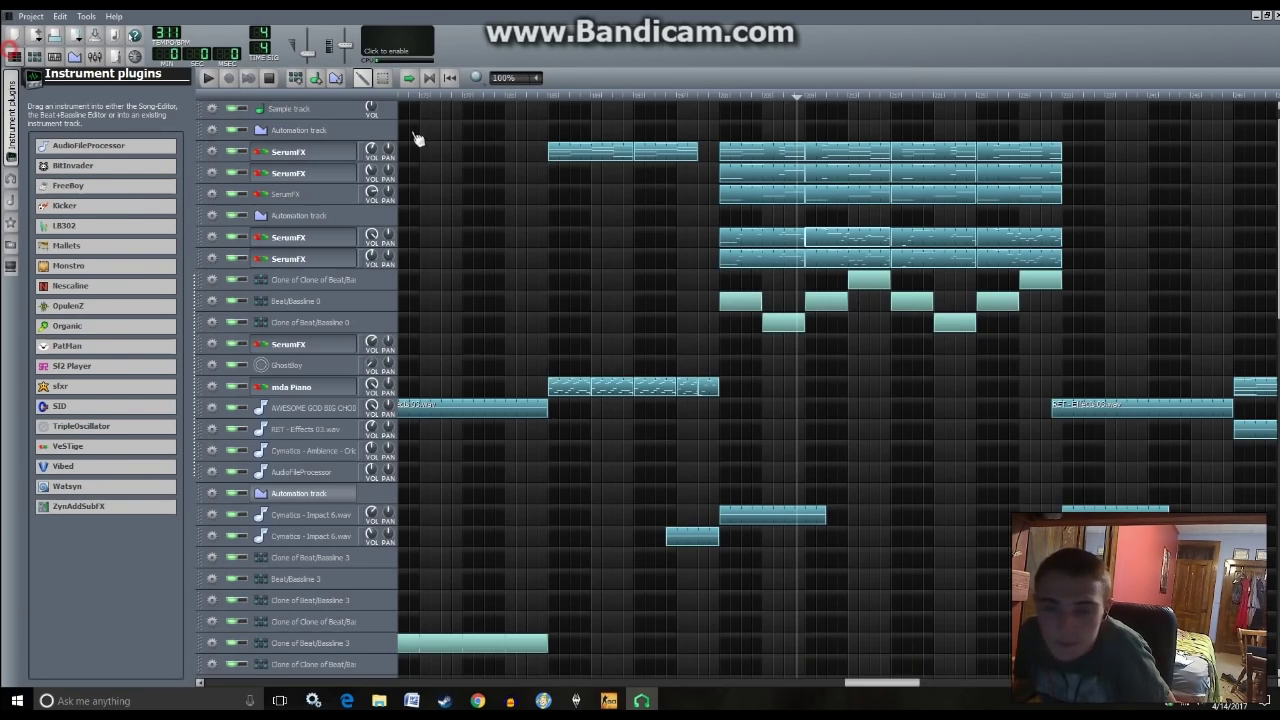
- Replace the fourth SerumFX track's two lead-in notes with A#5 and C6 and play from the start of the drop
double_click(829, 244)
left_click_drag(440, 284, 446, 368)
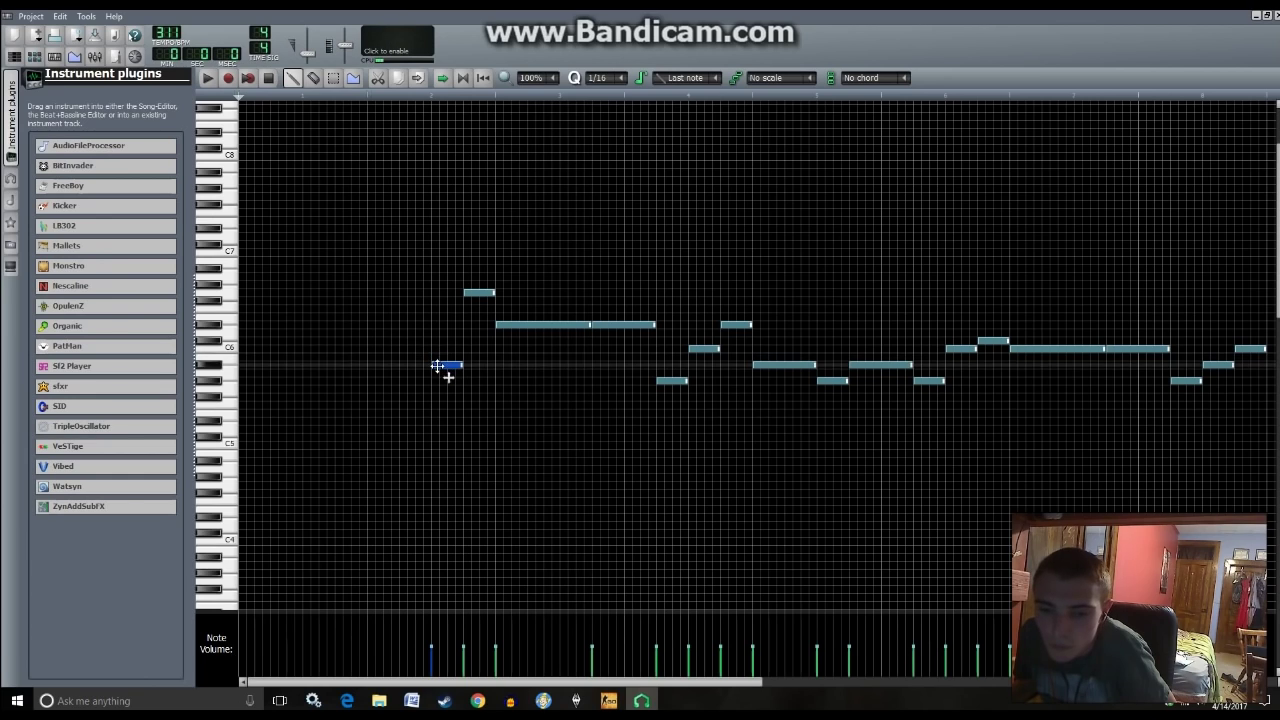
left_click(471, 349)
right_click(478, 292)
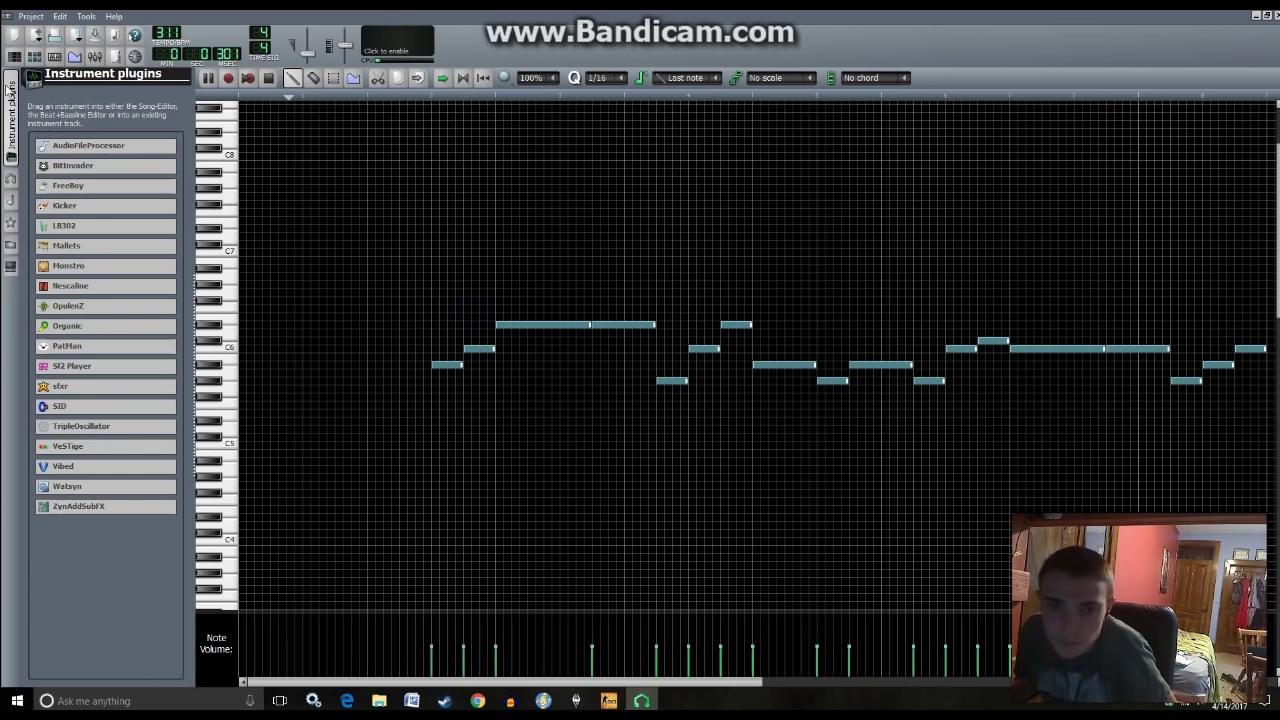
left_click(14, 56)
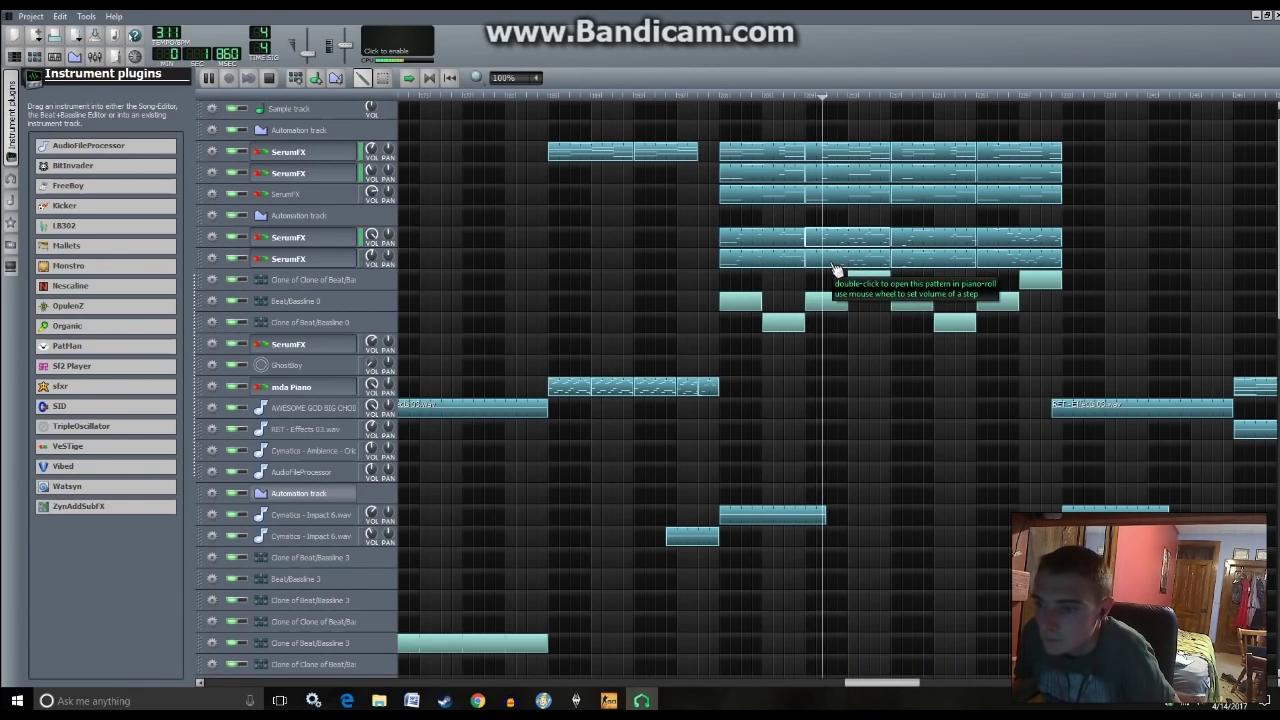
left_click(717, 94)
key("space")
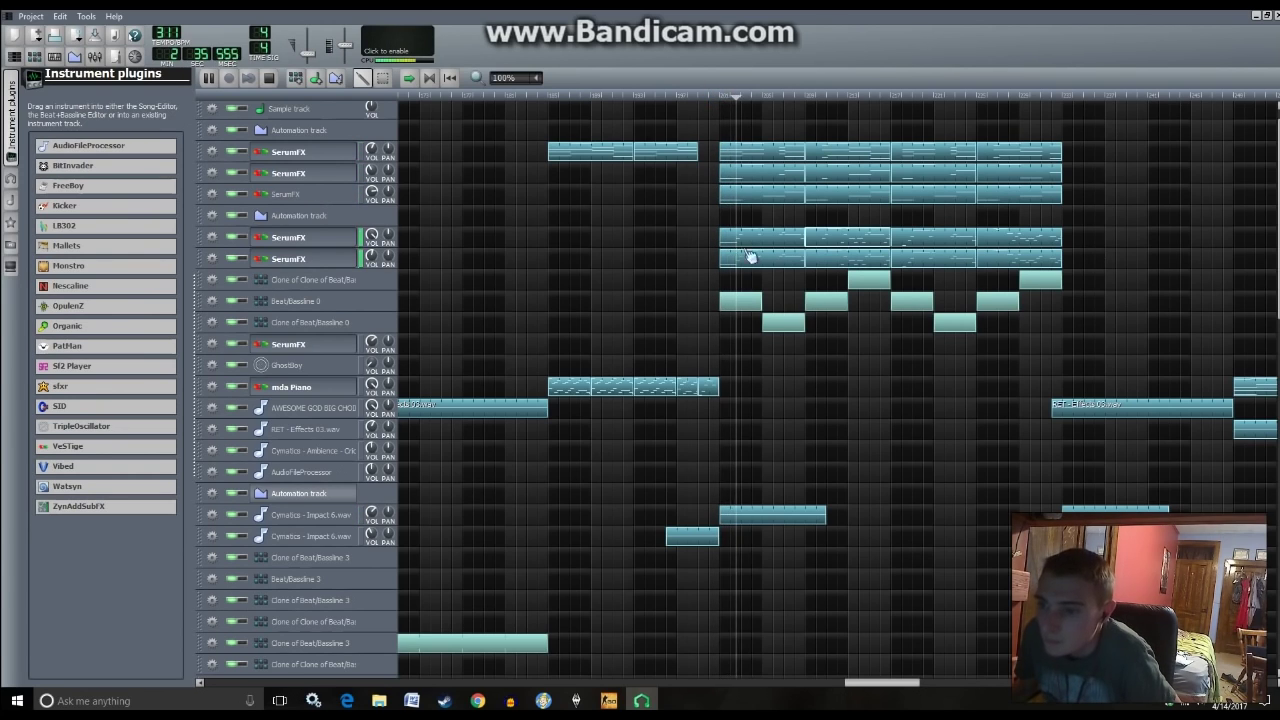
- Swap the A#5 and C6 lead-in notes in the fourth SerumFX track's second-phrase pattern for G#6 and G6
double_click(820, 240)
left_click_drag(443, 246, 471, 285)
left_click(480, 276)
right_click(479, 340)
right_click(440, 357)
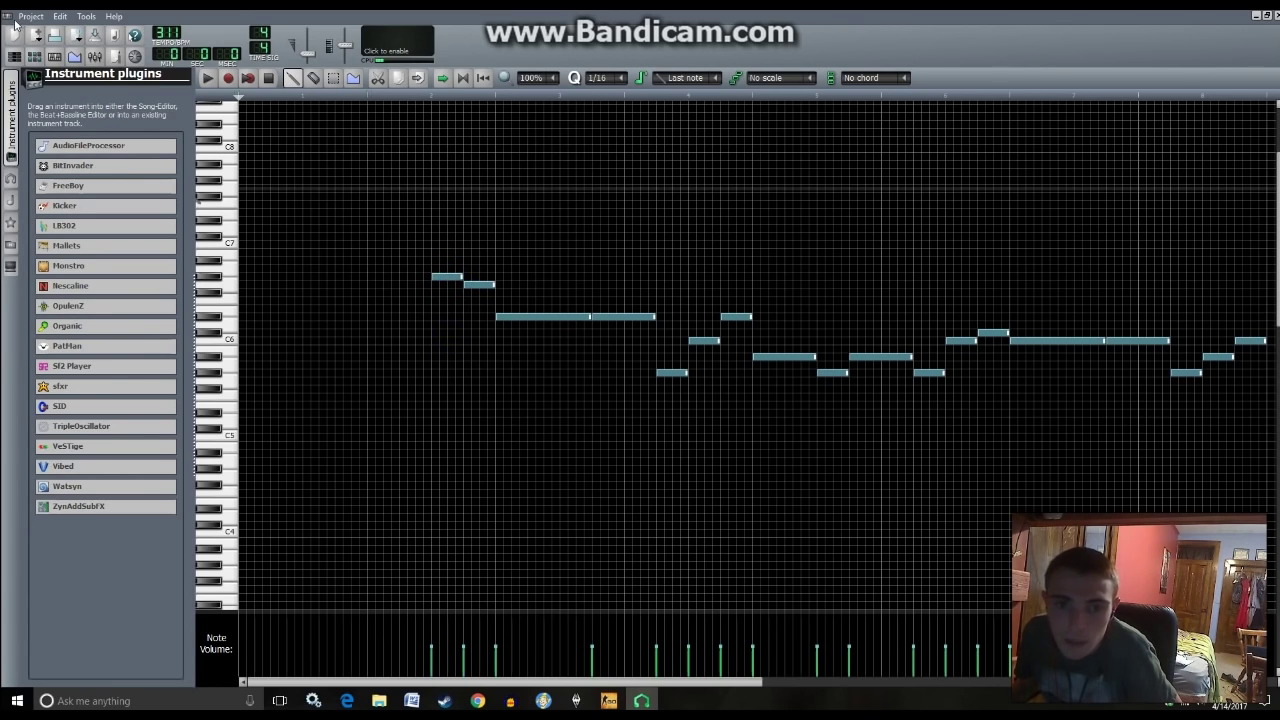
left_click(15, 57)
- Add the matching G#6 and G6 lead-in notes to the fifth SerumFX track's second-phrase pattern and return to the song
left_click(15, 57)
right_click(446, 276)
right_click(479, 284)
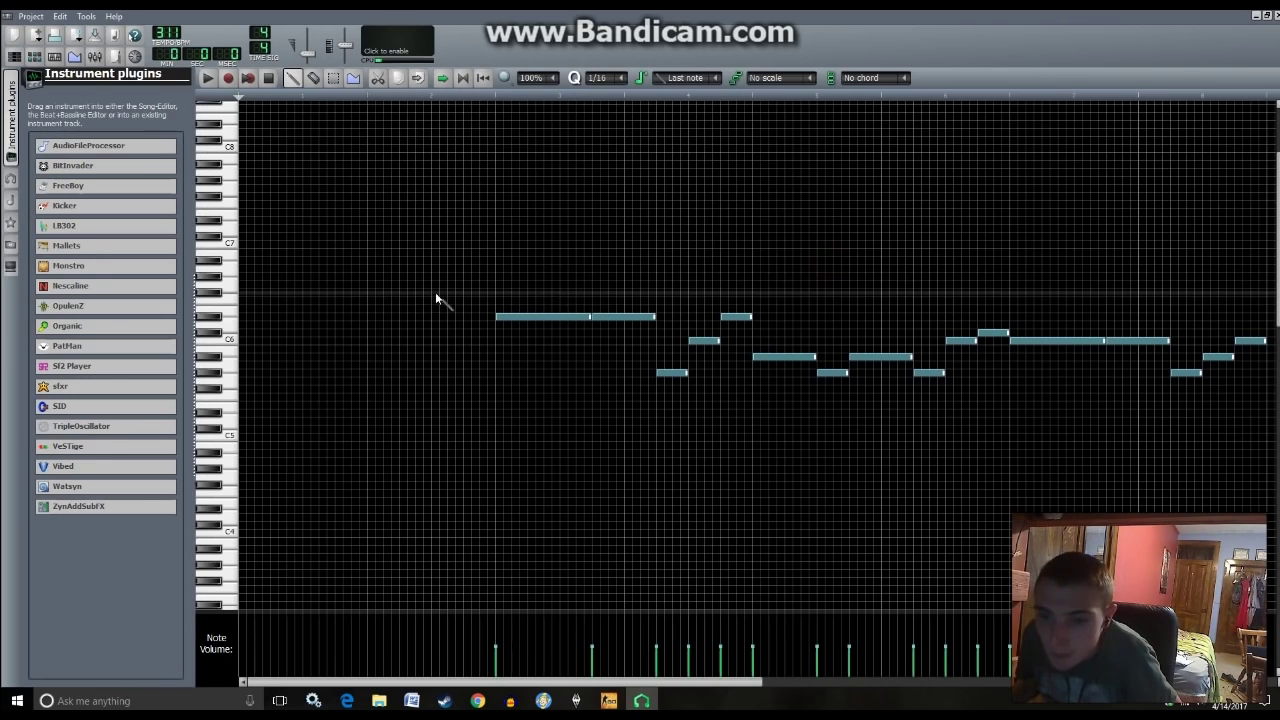
left_click_drag(431, 293, 471, 285)
left_click(15, 57)
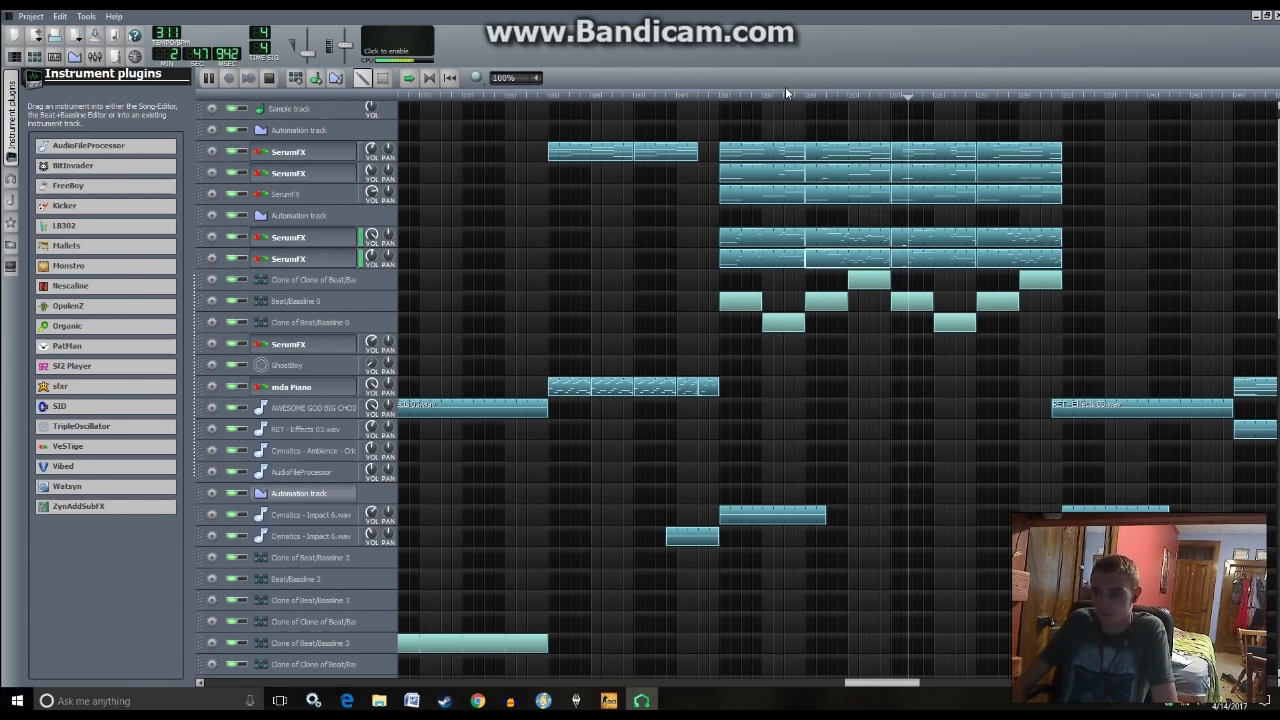
- Play through the drop into the following section and examine the patterns on the lower sample and effects tracks
key("space")
key("space")
scroll(897, 417, "down", 10)
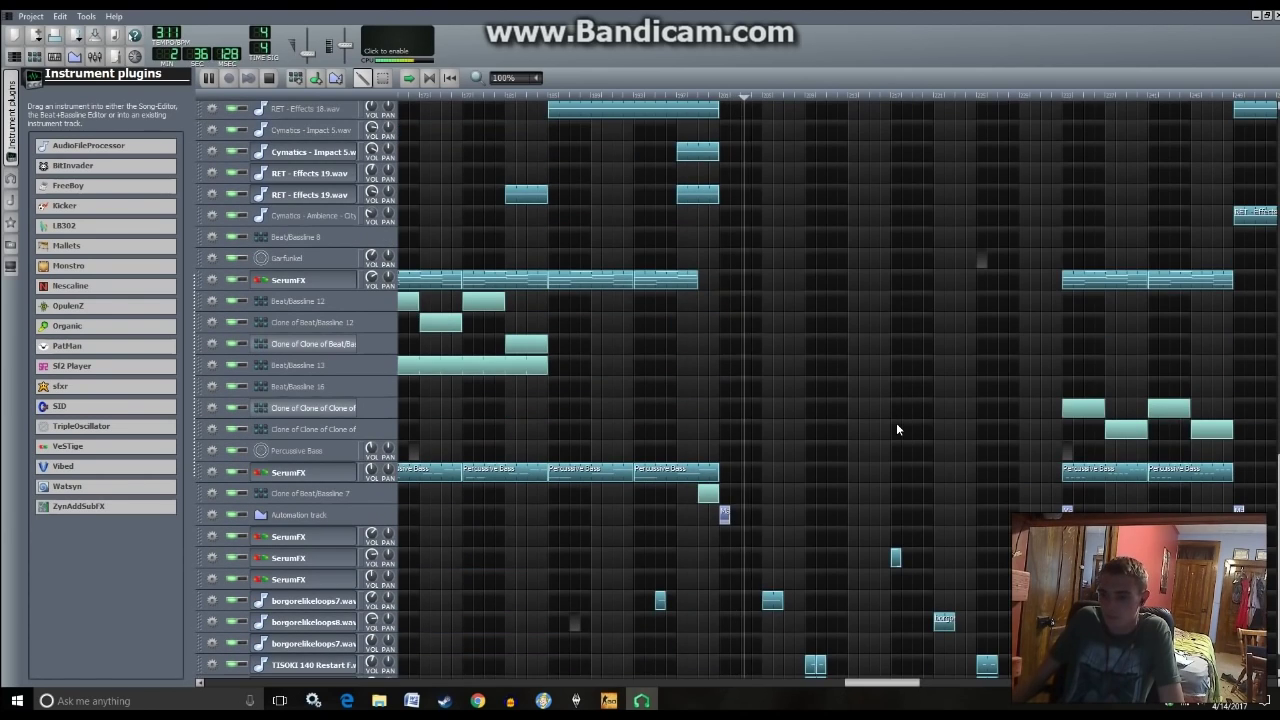
scroll(896, 425, "down", 1)
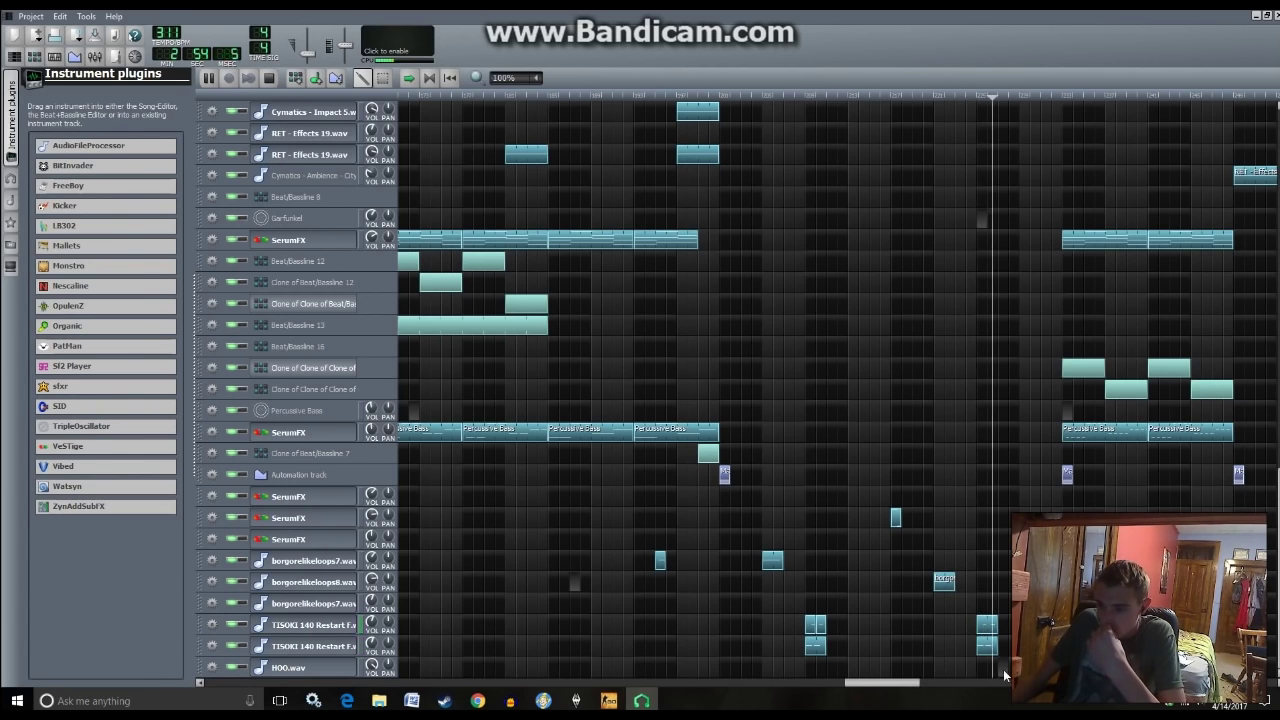
scroll(737, 388, "down", 5)
scroll(737, 388, "down", 10)
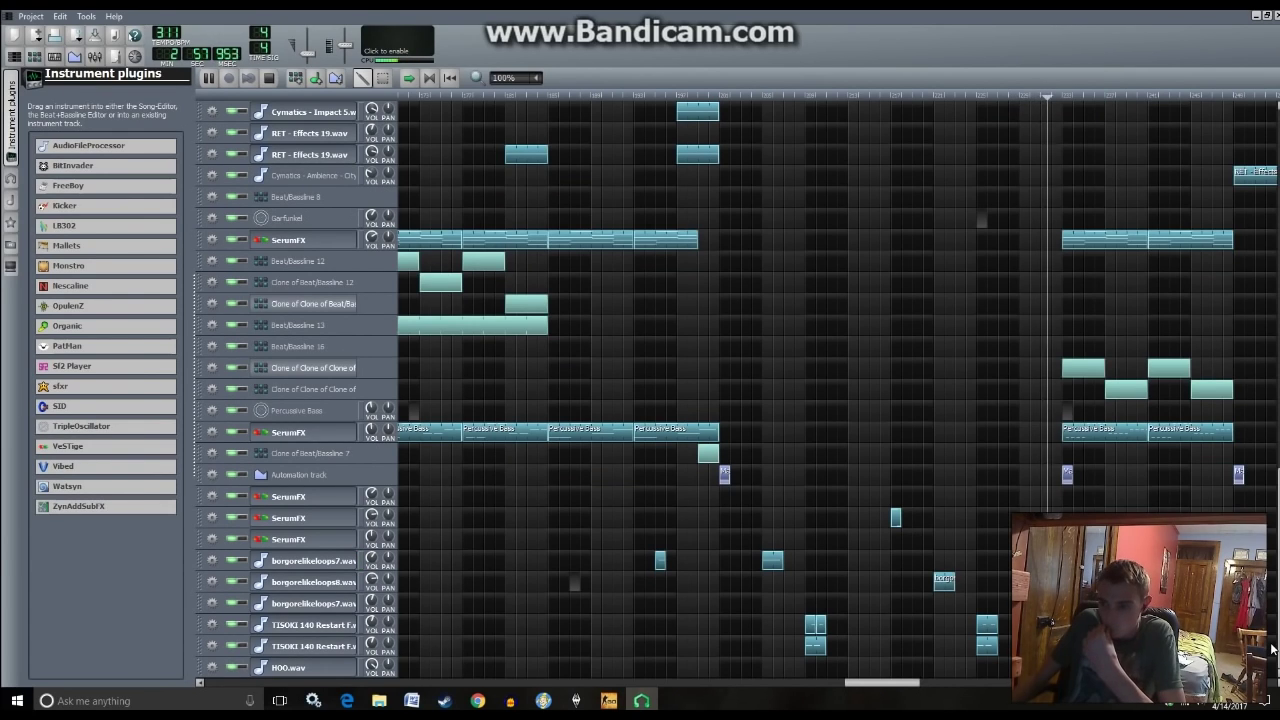
left_click_drag(877, 690, 960, 690)
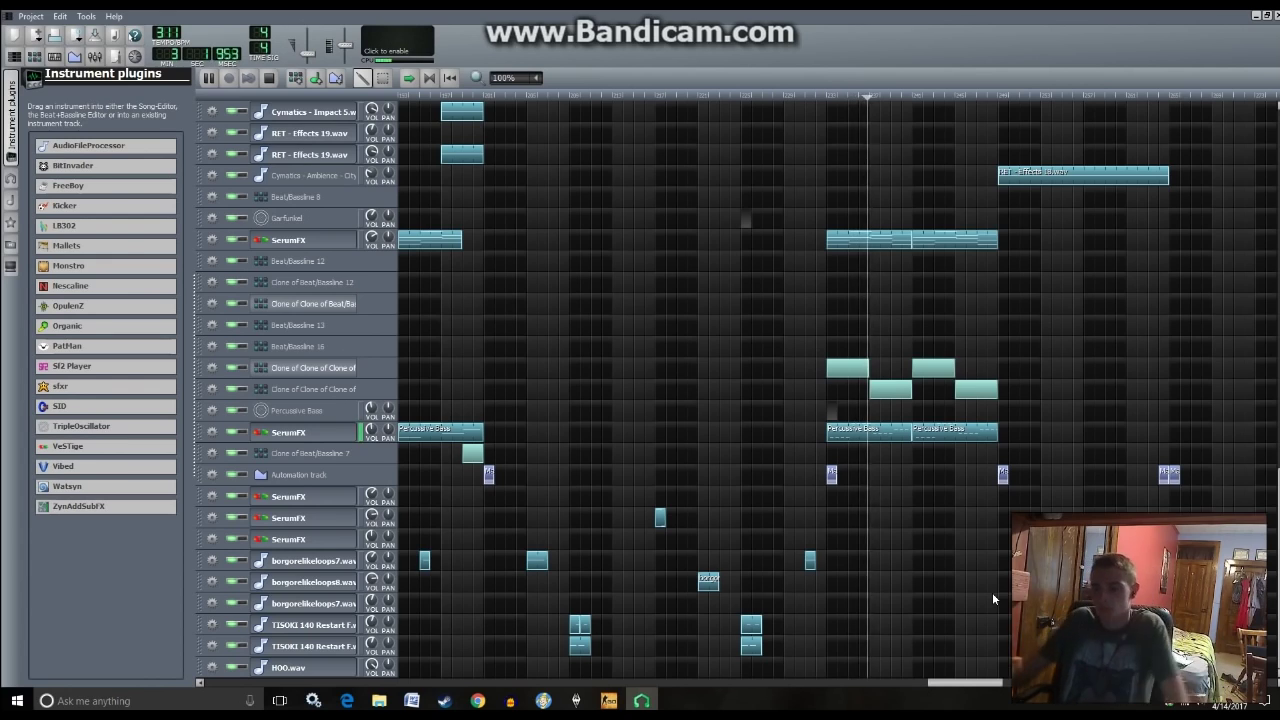
scroll(900, 603, "up", 5)
scroll(885, 605, "up", 5)
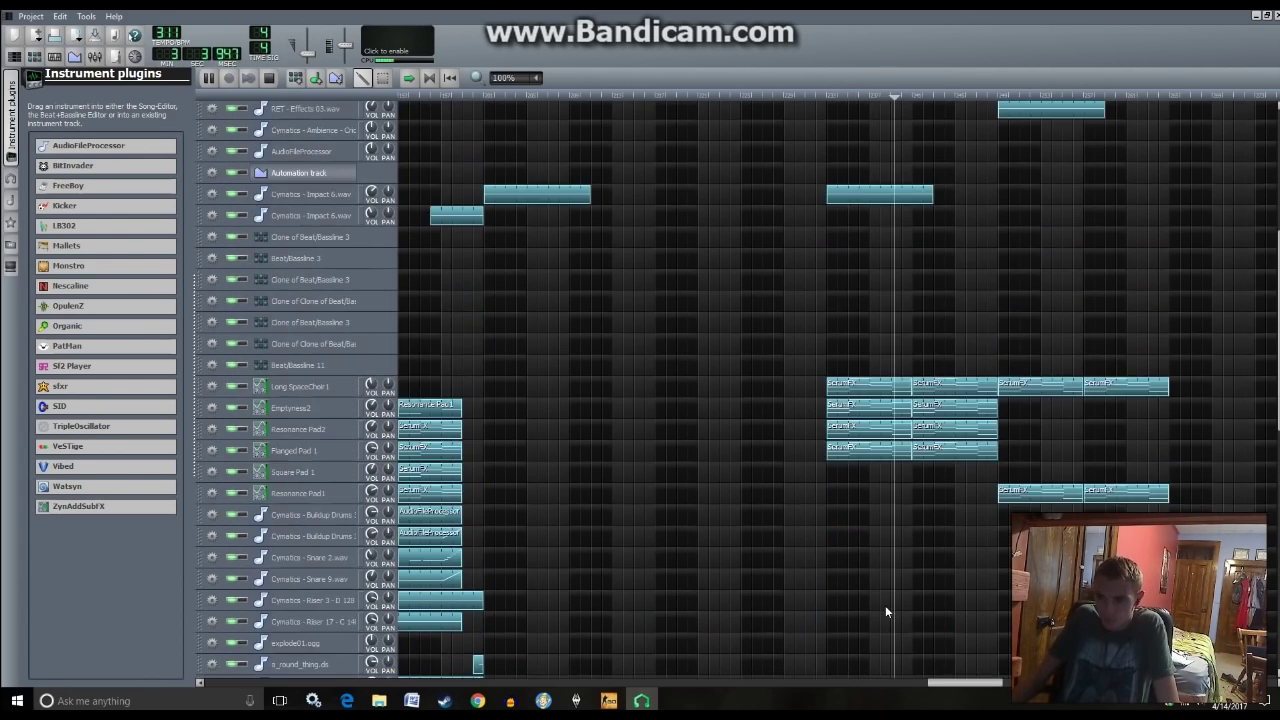
scroll(759, 447, "down", 10)
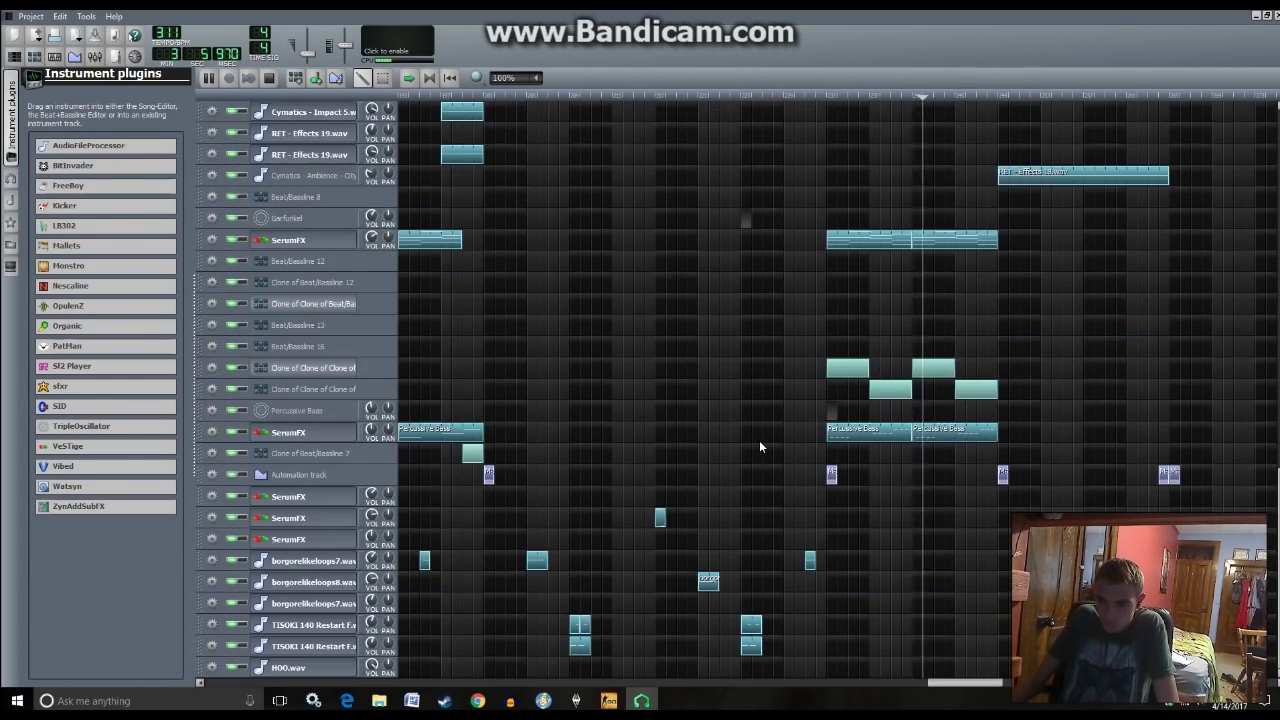
- Try a RET - Effects 19.wav clip at the earlier drop's start, swap it for a RET - Effects 18.wav clip and play from just before it
left_click_drag(836, 686, 581, 625)
scroll(885, 461, "up", 5)
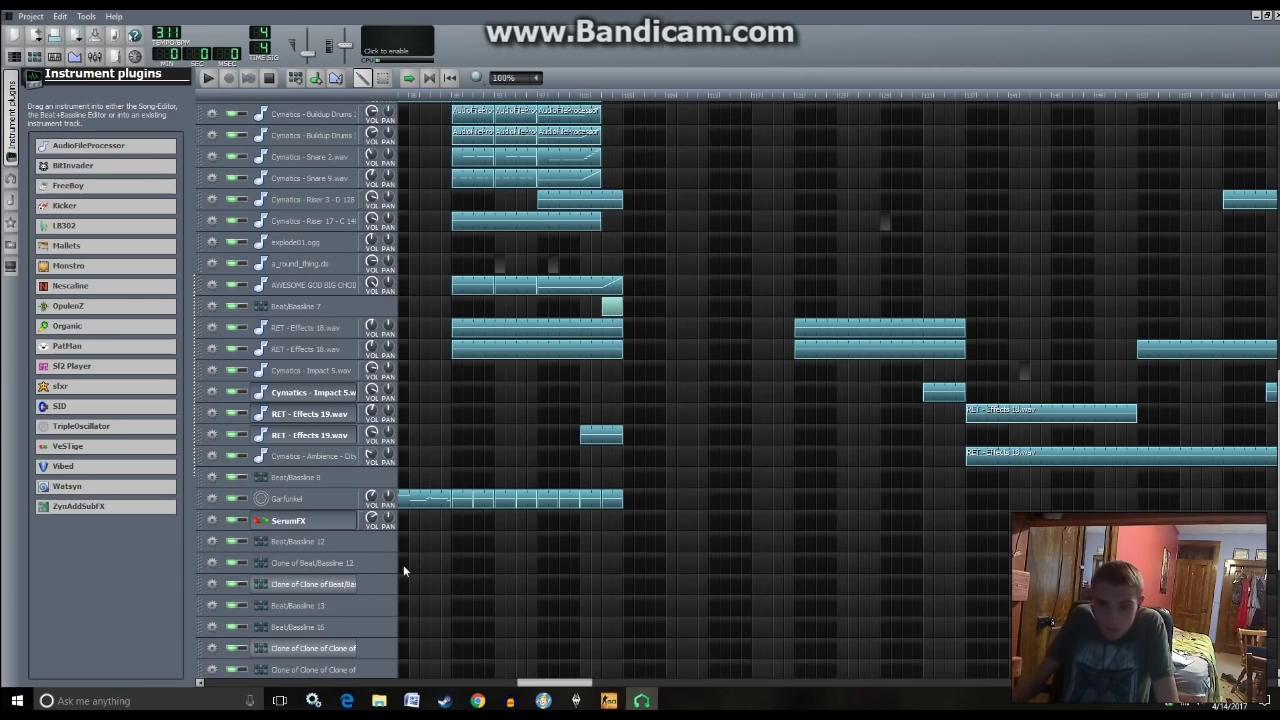
left_click_drag(545, 688, 775, 662)
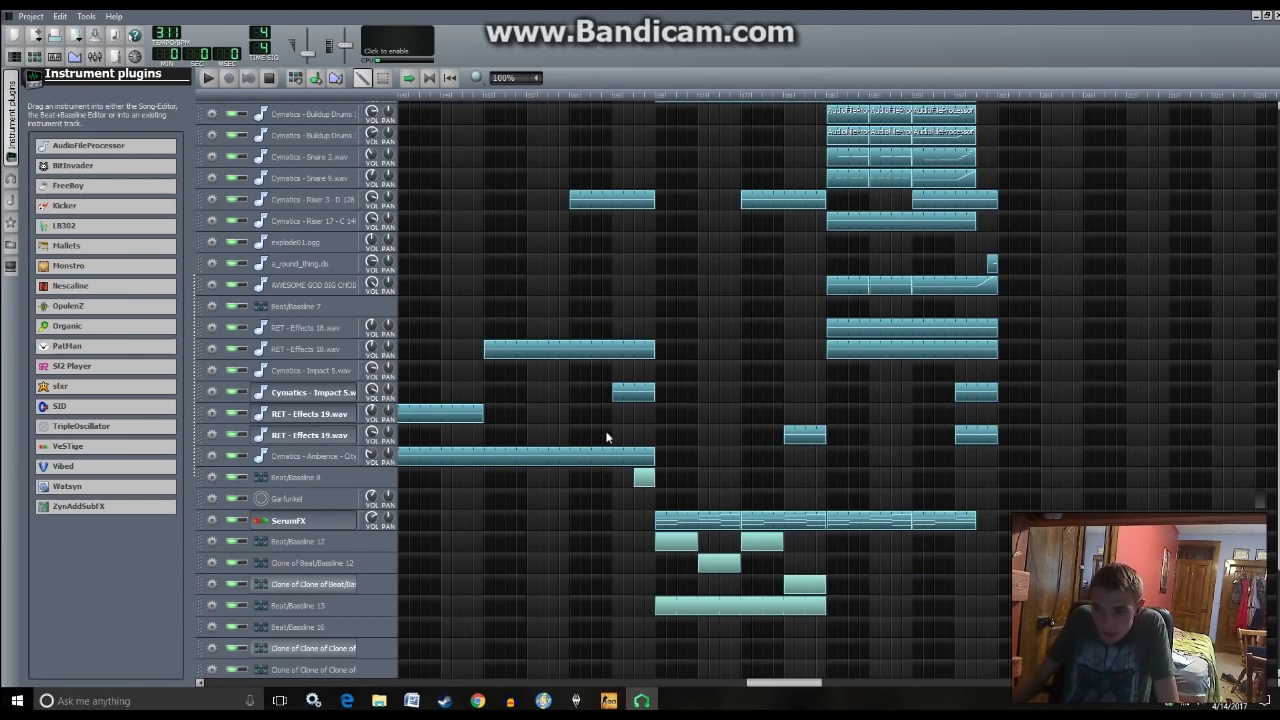
double_click(693, 413)
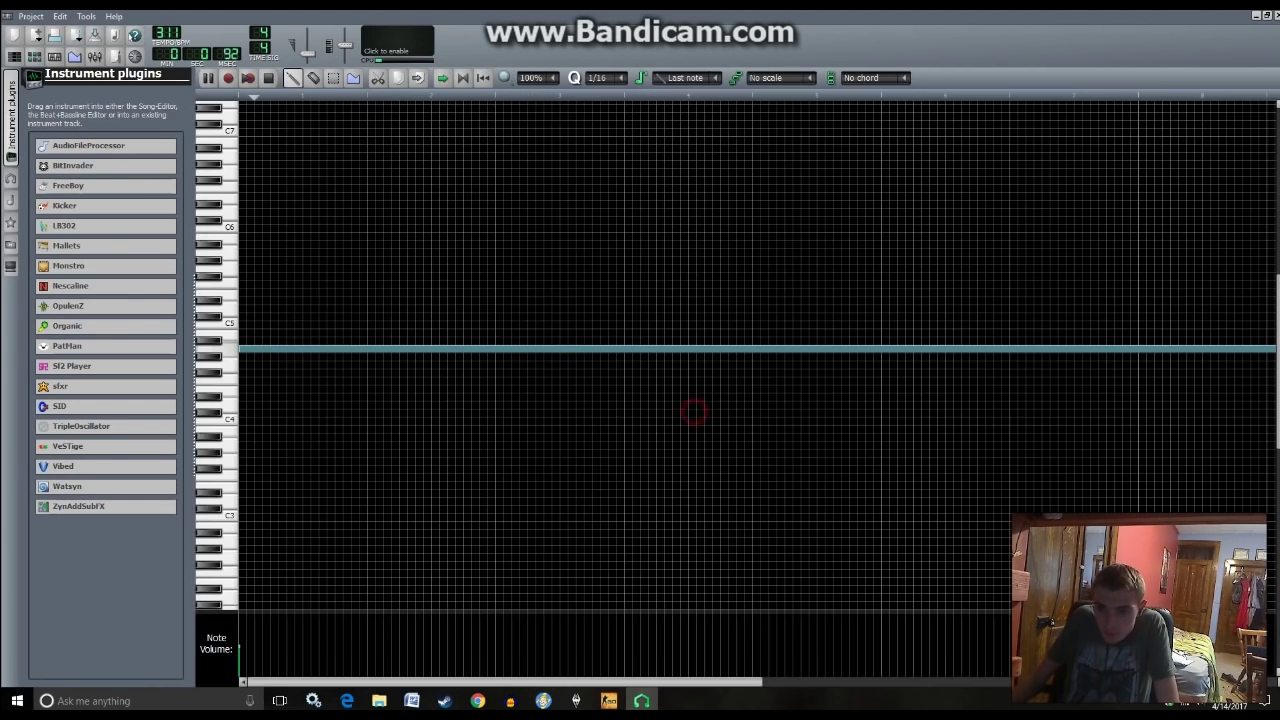
left_click(19, 59)
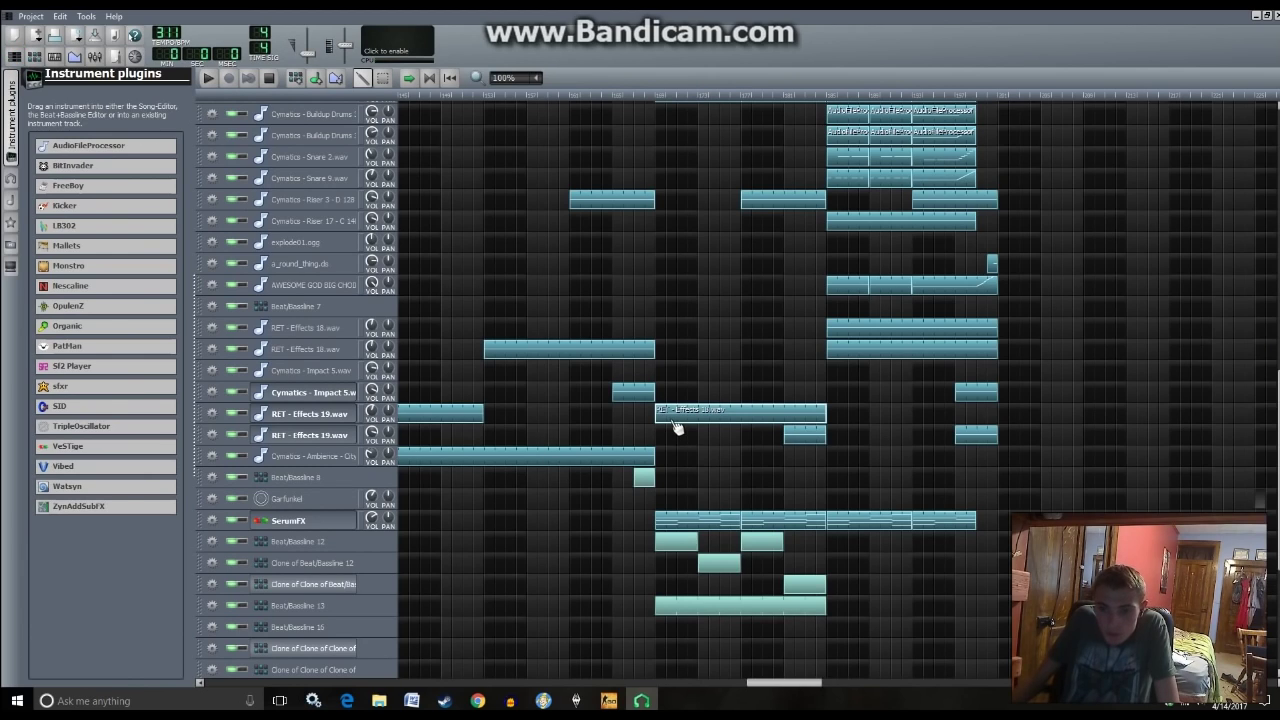
left_click(662, 336)
middle_click(680, 418)
left_click(636, 97)
key("space")
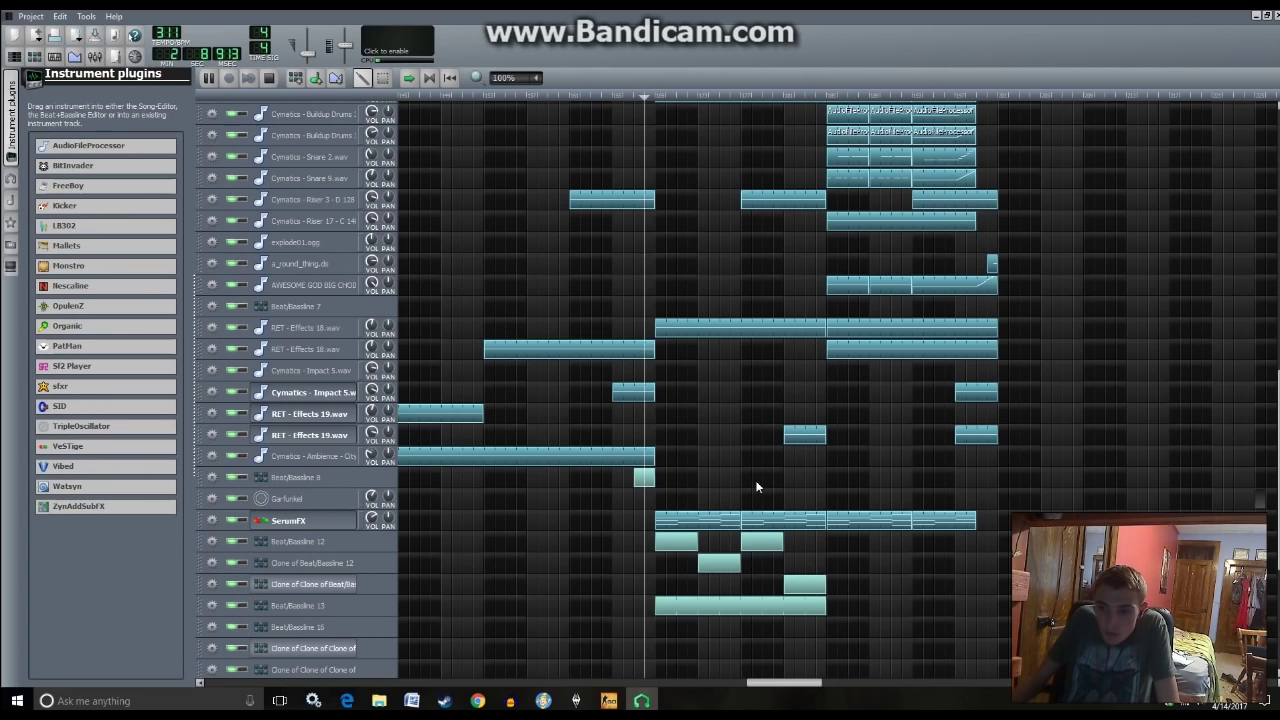
- Move the RET - Effects 18.wav clip from the earlier drop to the start of the last pair of SerumFX patterns and play it there
scroll(704, 346, "down", 5)
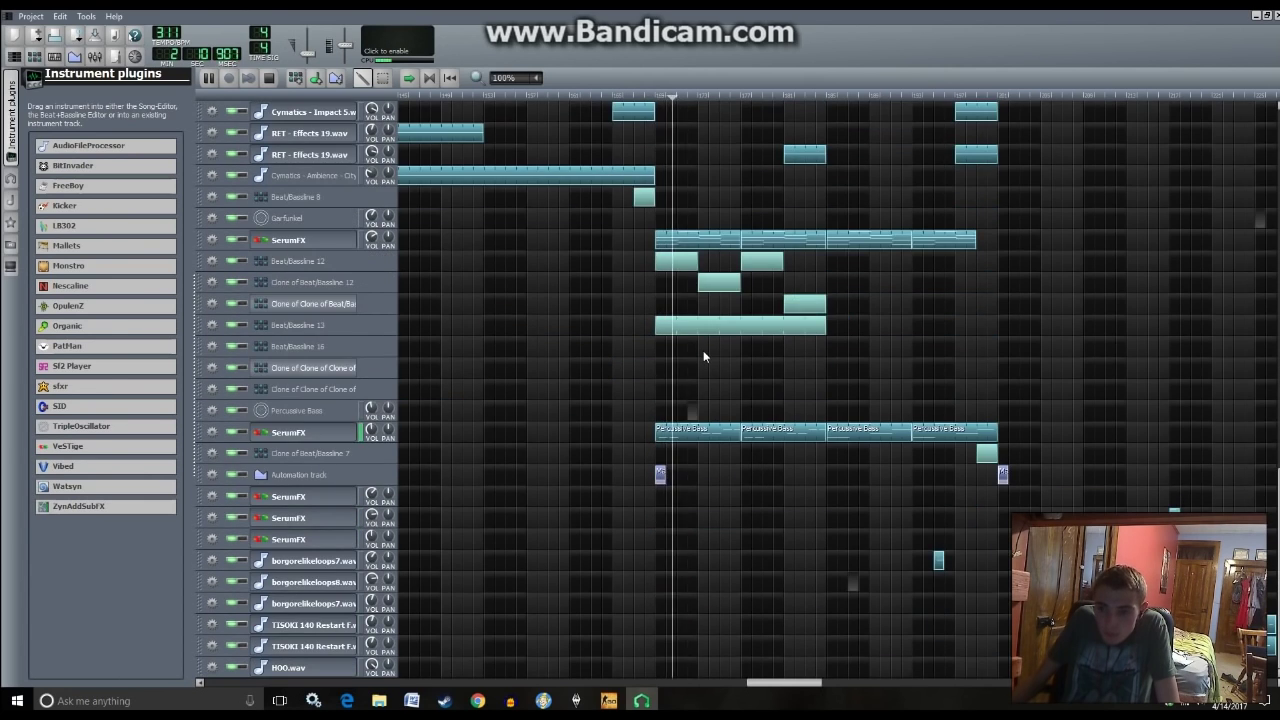
scroll(703, 350, "up", 6)
left_click_drag(763, 370, 1276, 370)
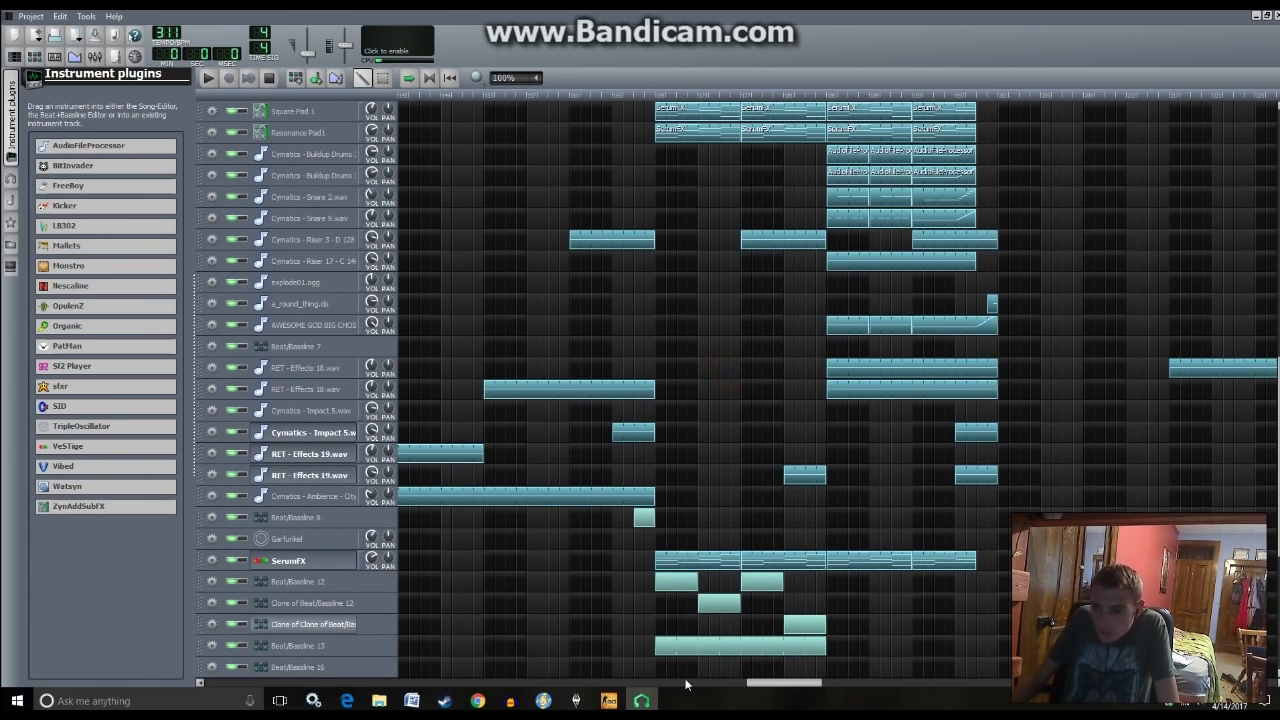
left_click_drag(765, 688, 1010, 684)
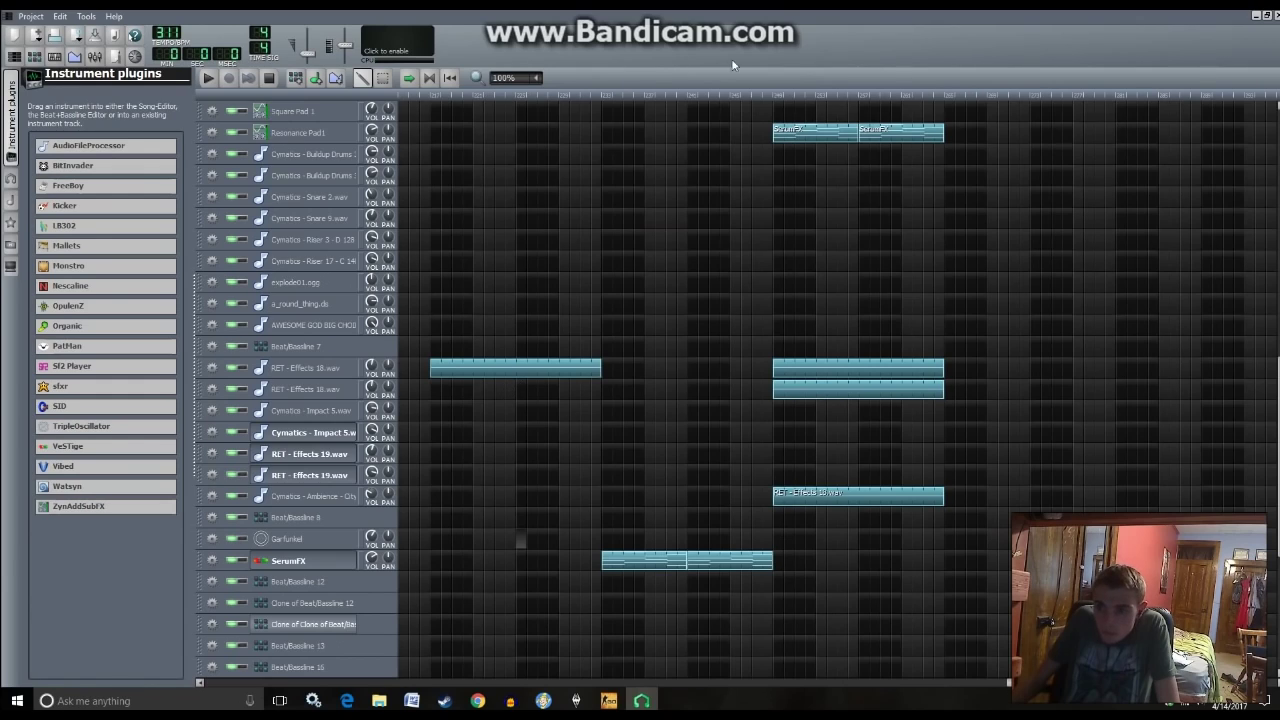
key("space")
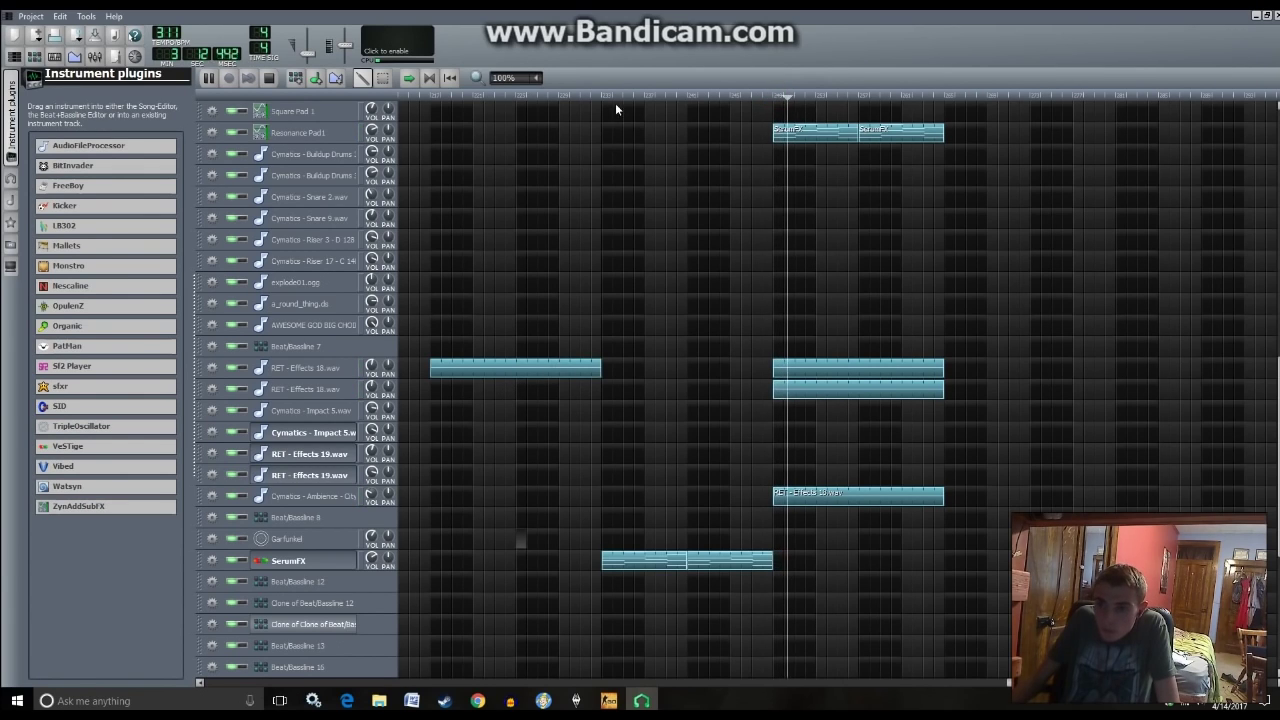
key("space")
left_click_drag(526, 372, 695, 378)
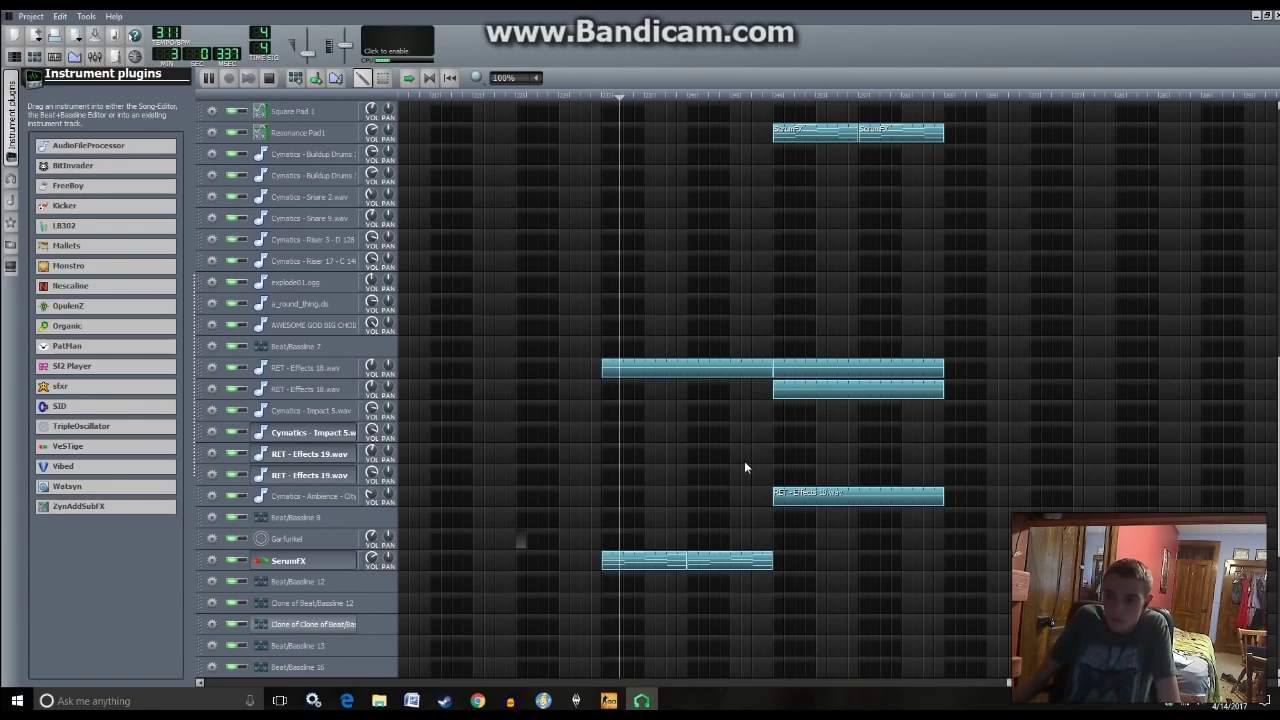
key("space")
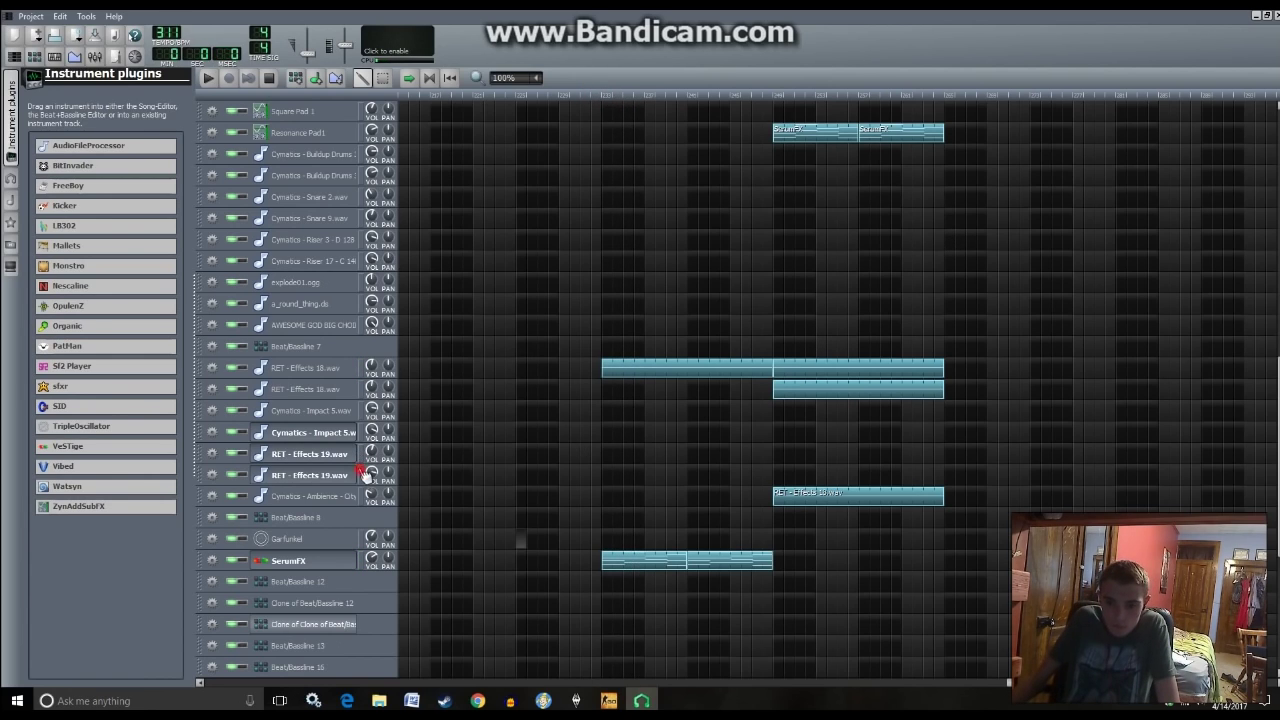
- Replace the RET - Effects 18.wav clip with a RET - Effects 19.wav clip above the last SerumFX patterns, adjust that track's volume and play the section
left_click_drag(594, 463, 596, 453)
right_click(623, 375)
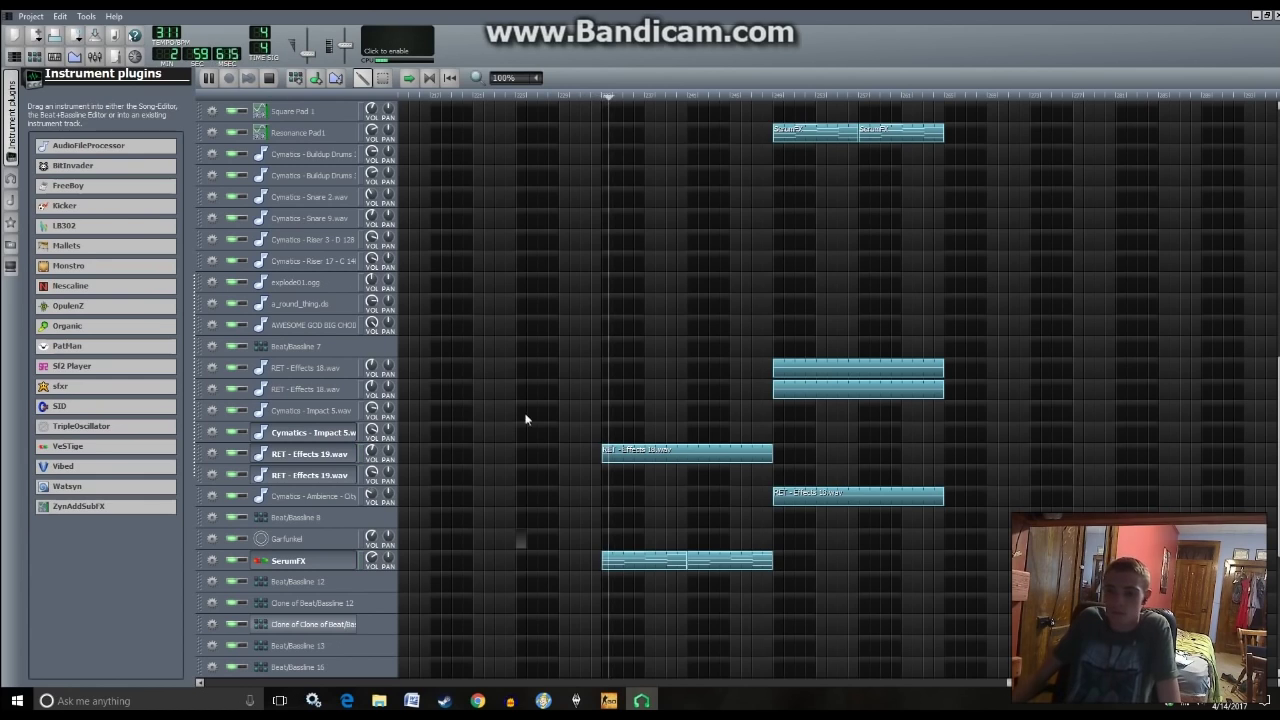
left_click_drag(371, 451, 371, 451)
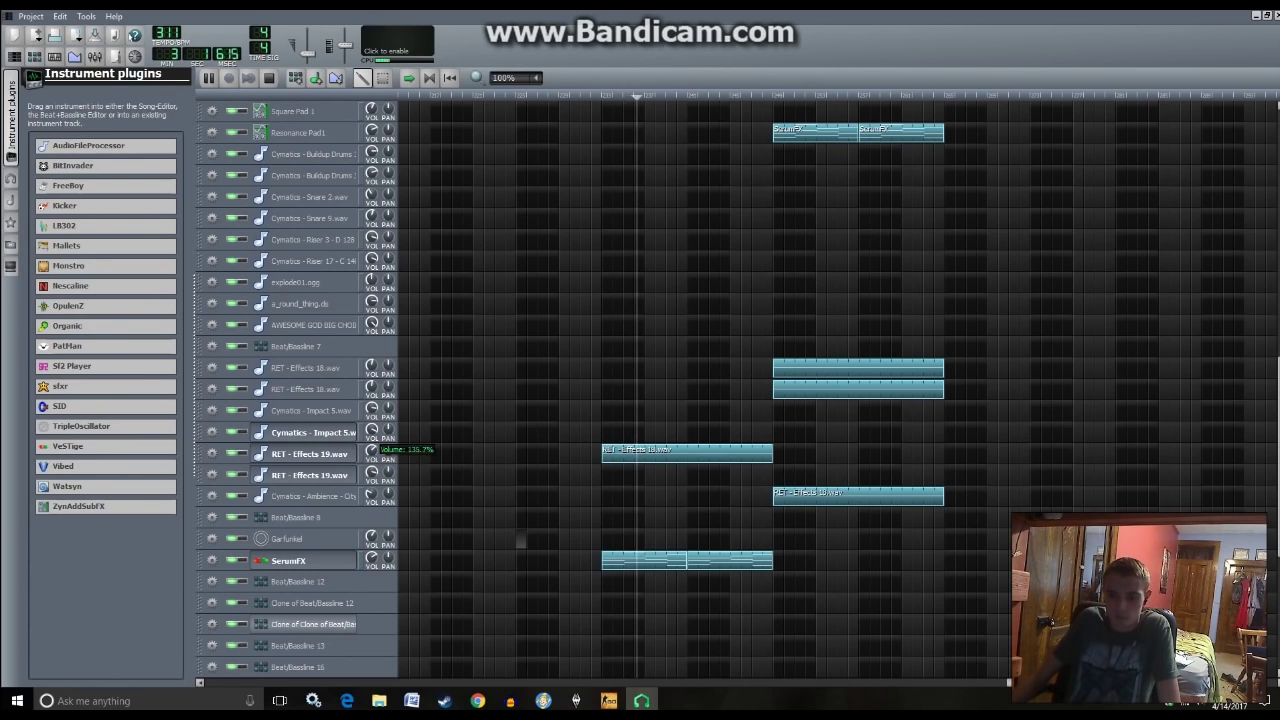
left_click(783, 421)
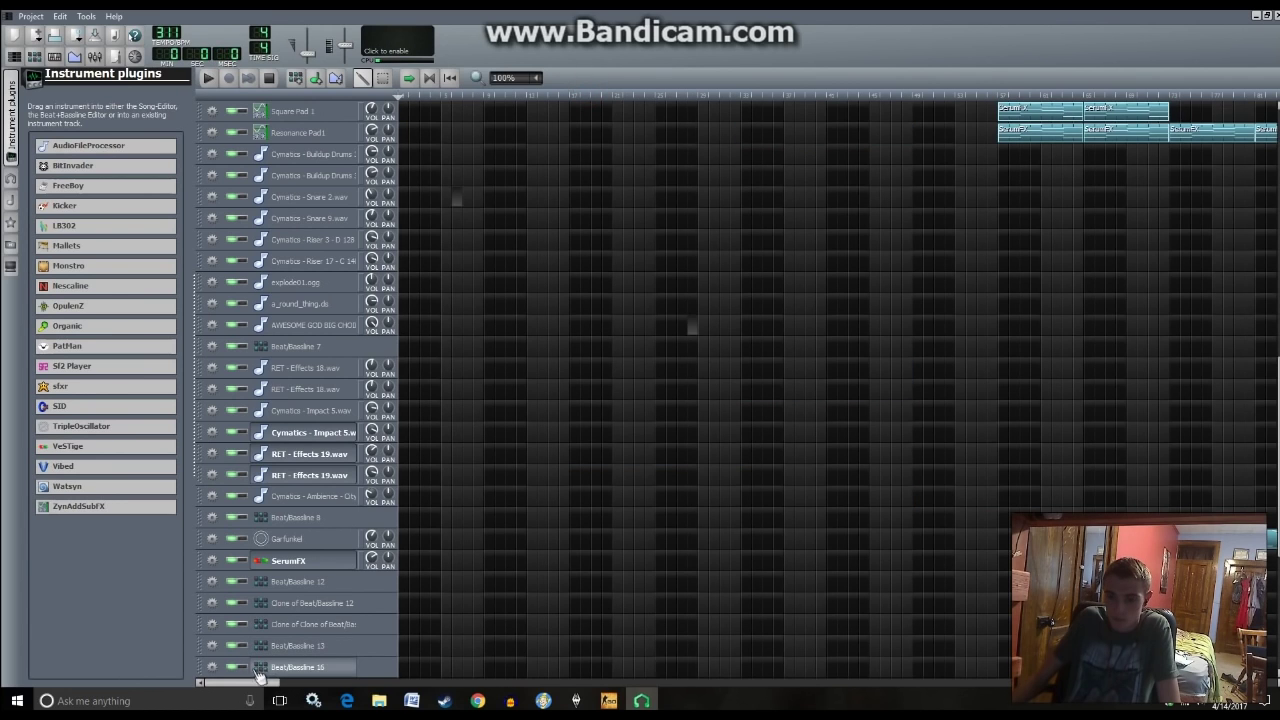
left_click_drag(251, 683, 1000, 683)
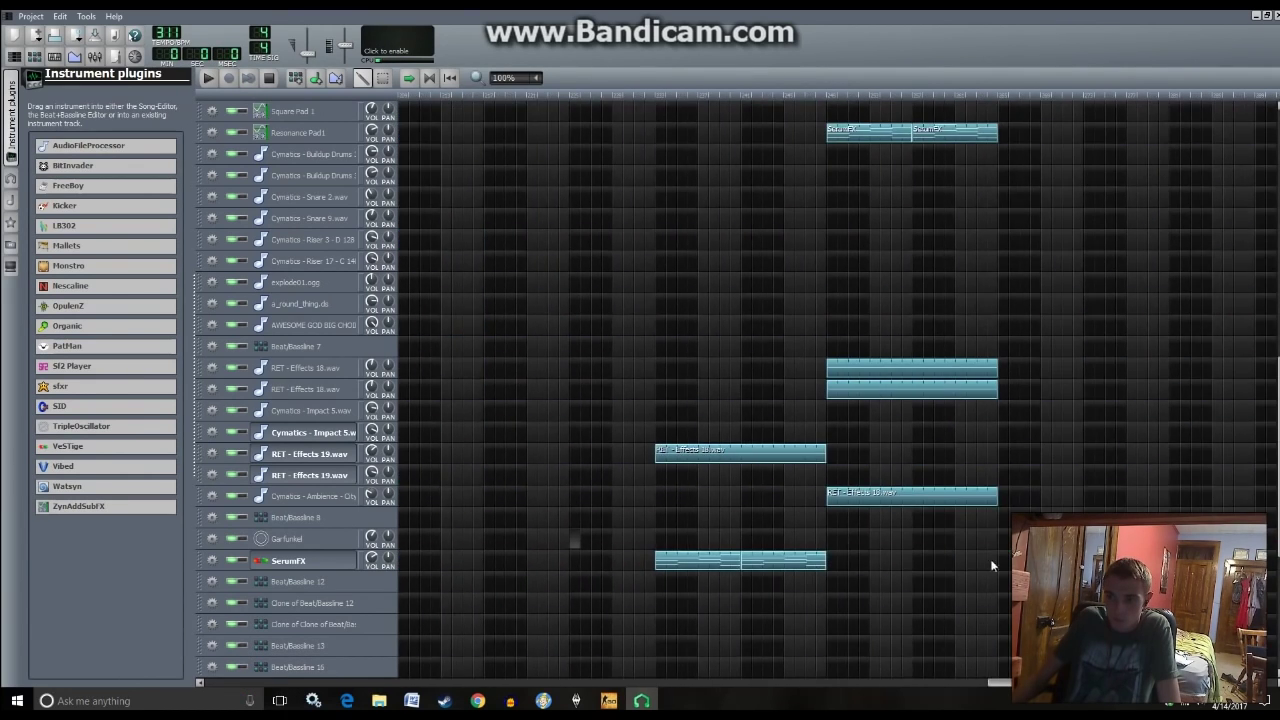
left_click(636, 95)
key("space")
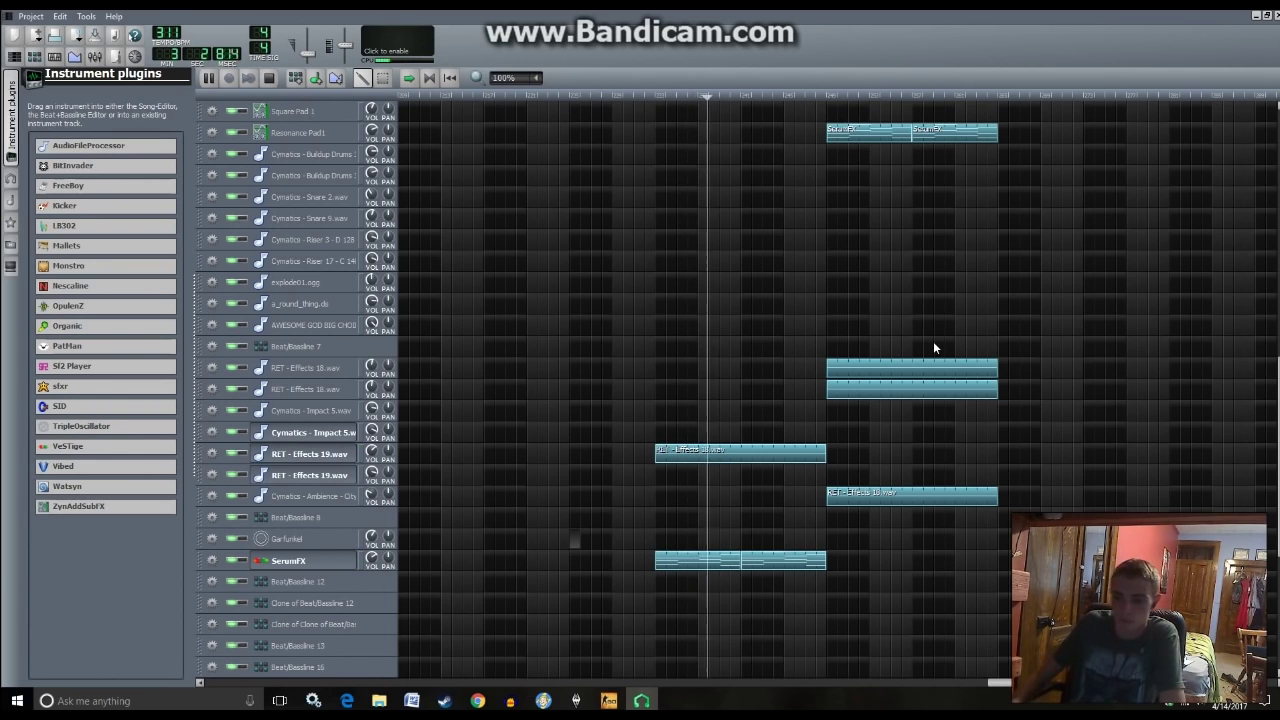
- Stop playback and show the Serum interface of the SerumFX track below Percussive Bass, placing its window clear of the webcam area
scroll(1100, 350, "down", 5)
left_click(313, 440)
key("space")
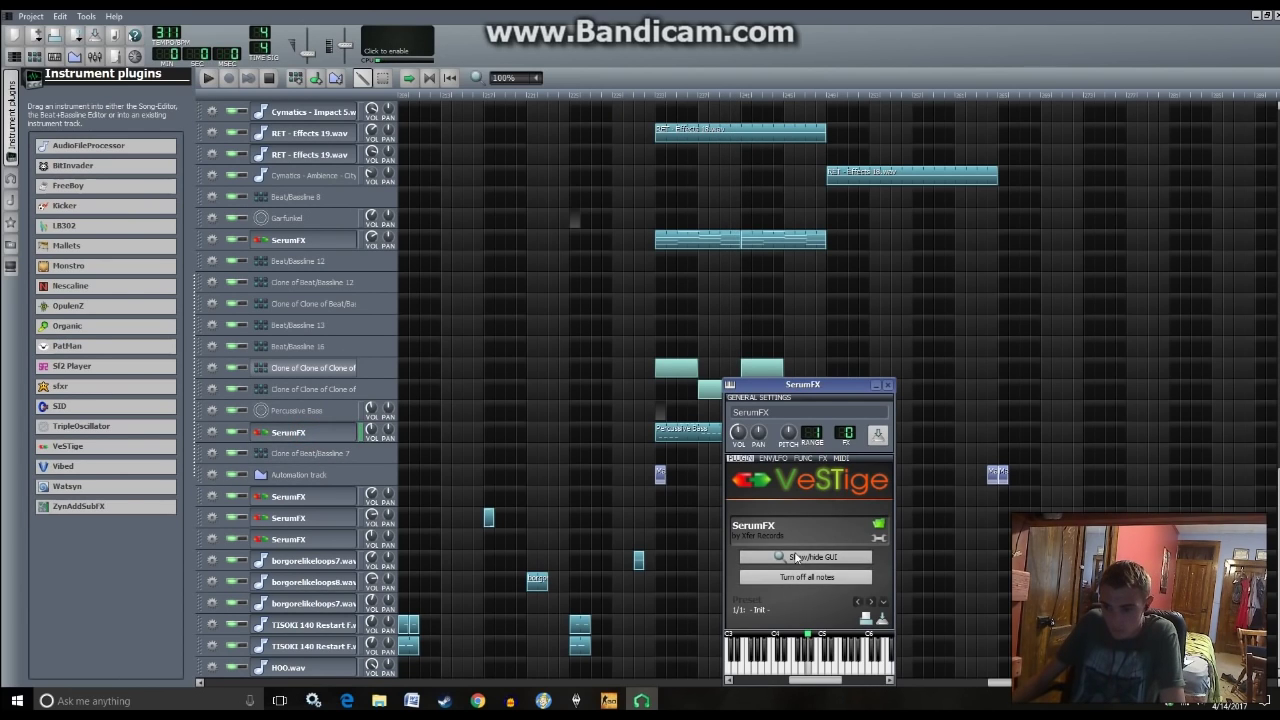
left_click(797, 558)
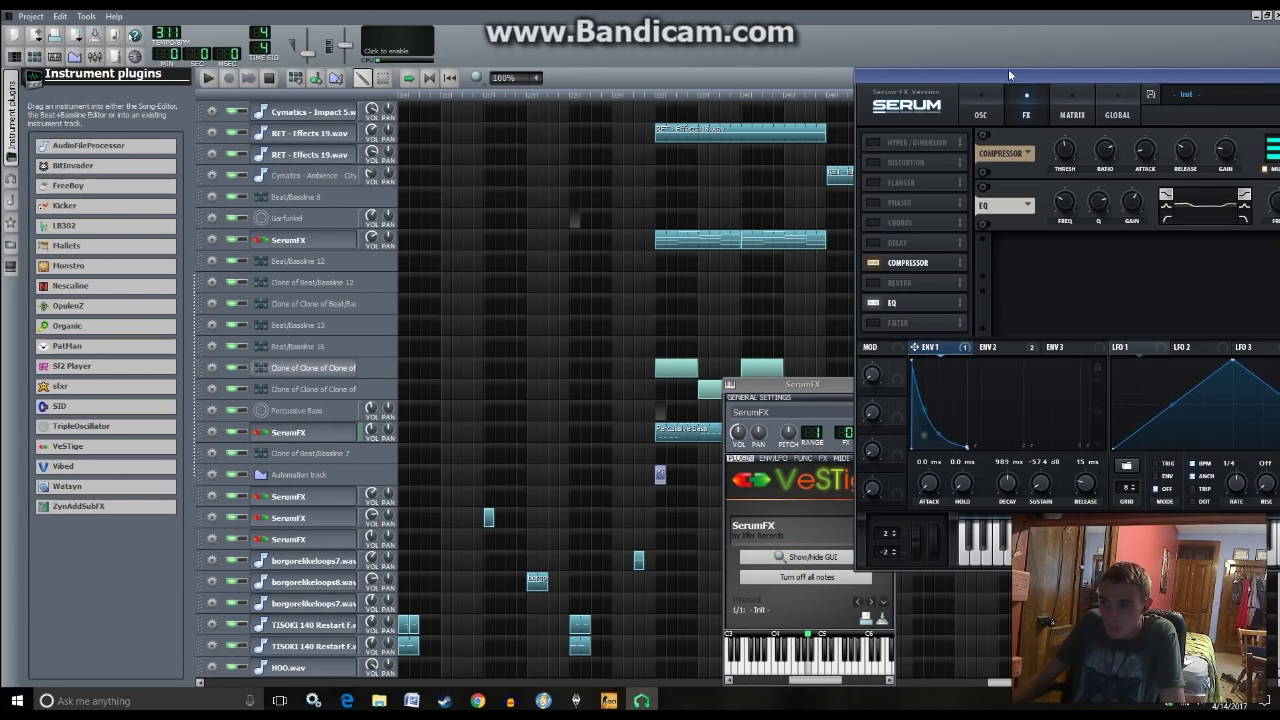
left_click_drag(1021, 77, 604, 150)
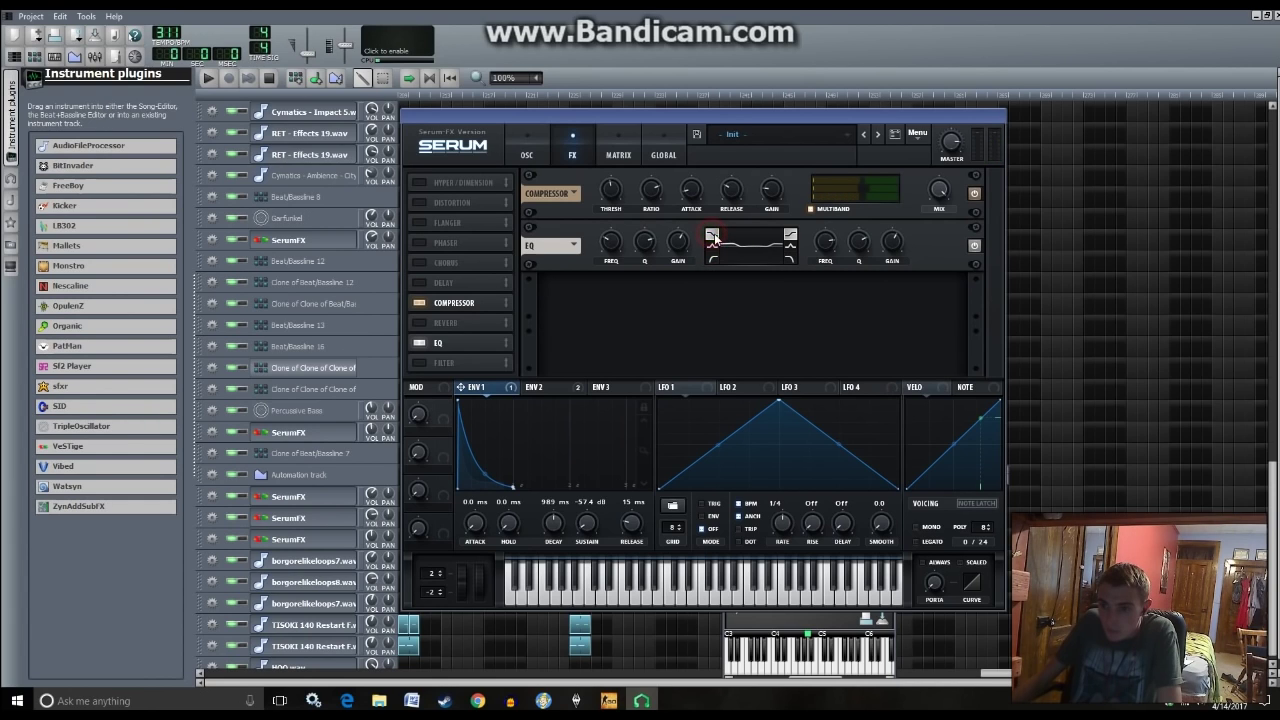
- Save the current Serum sound as a user preset named bassslikebluck
left_click(696, 136)
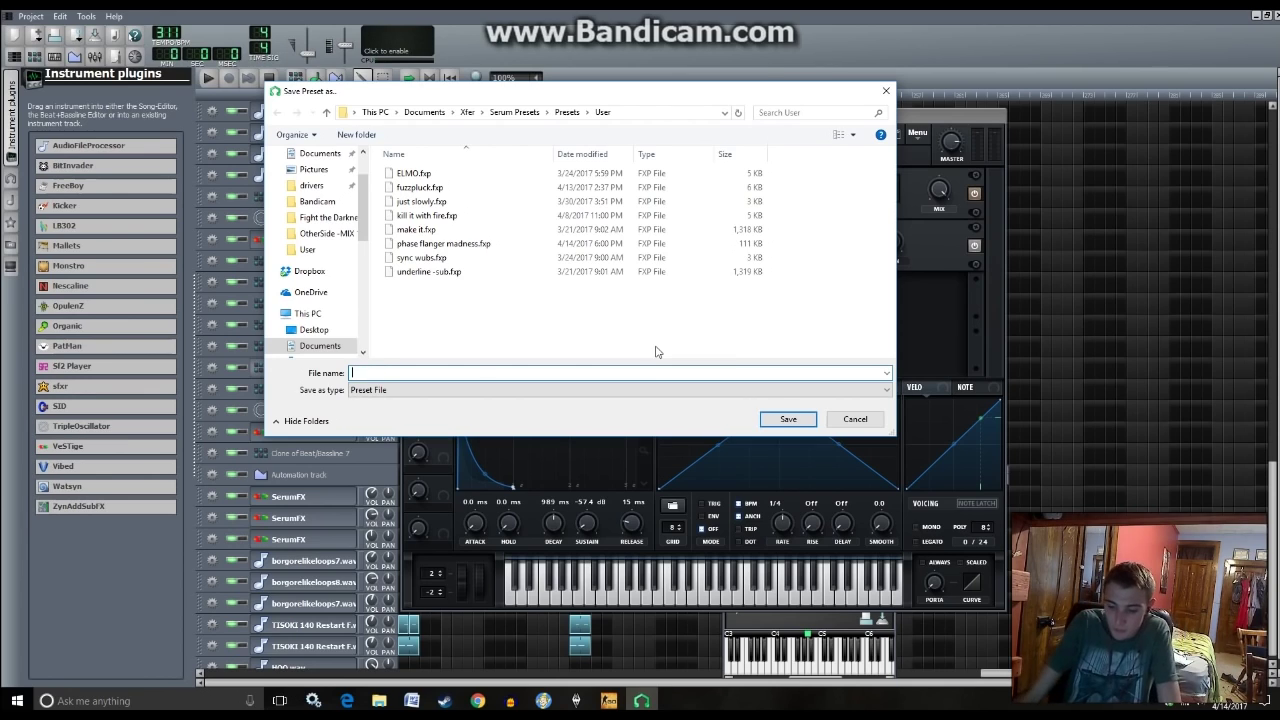
type("basss")
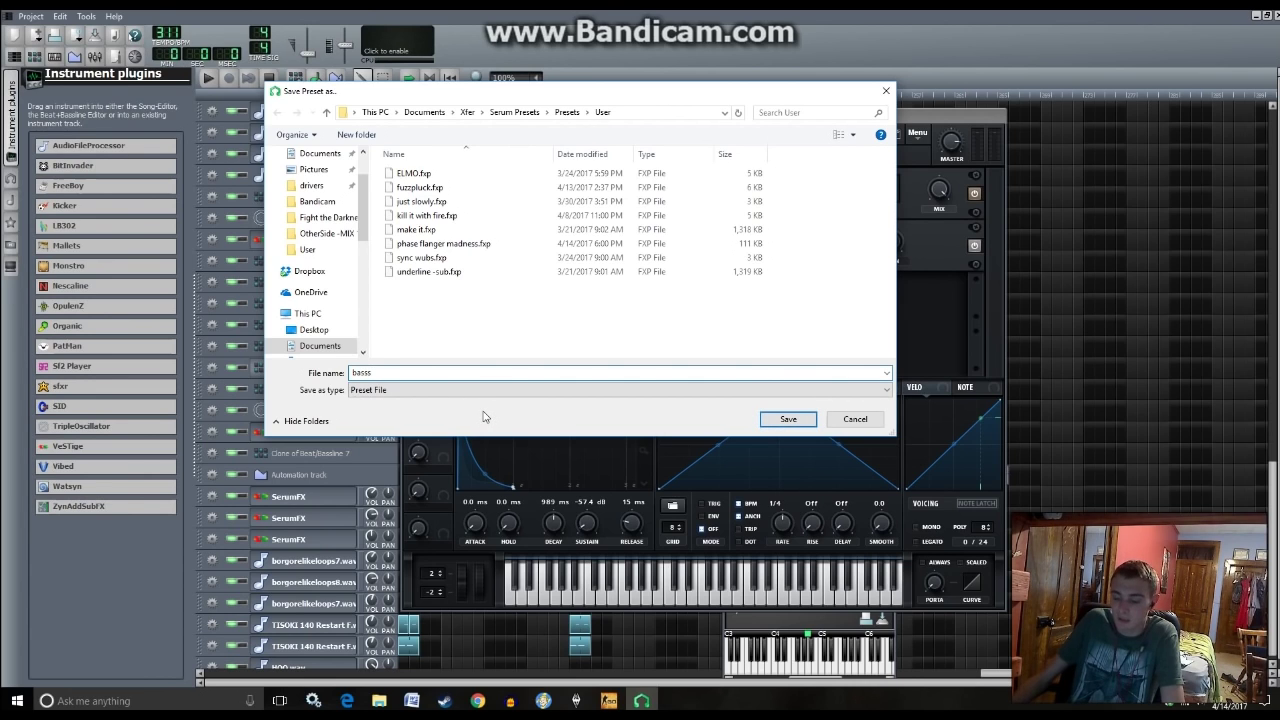
key("BackSpace")
type("likebluck")
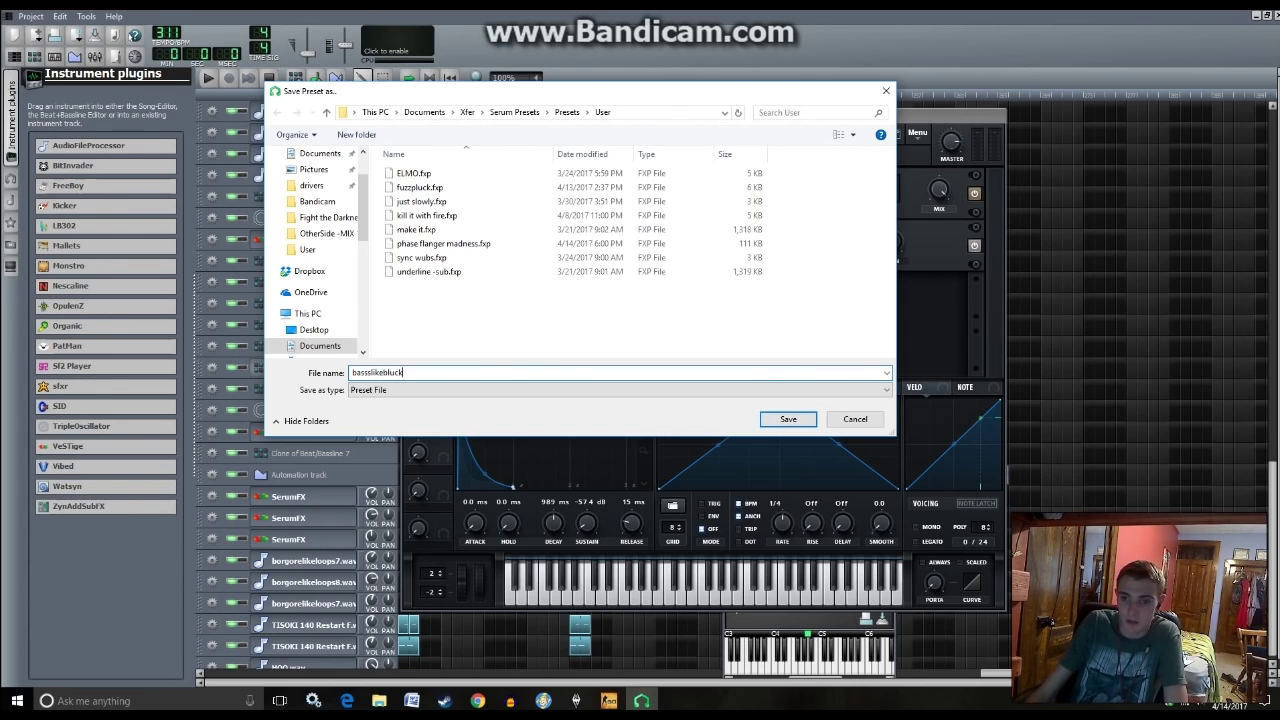
key("Return")
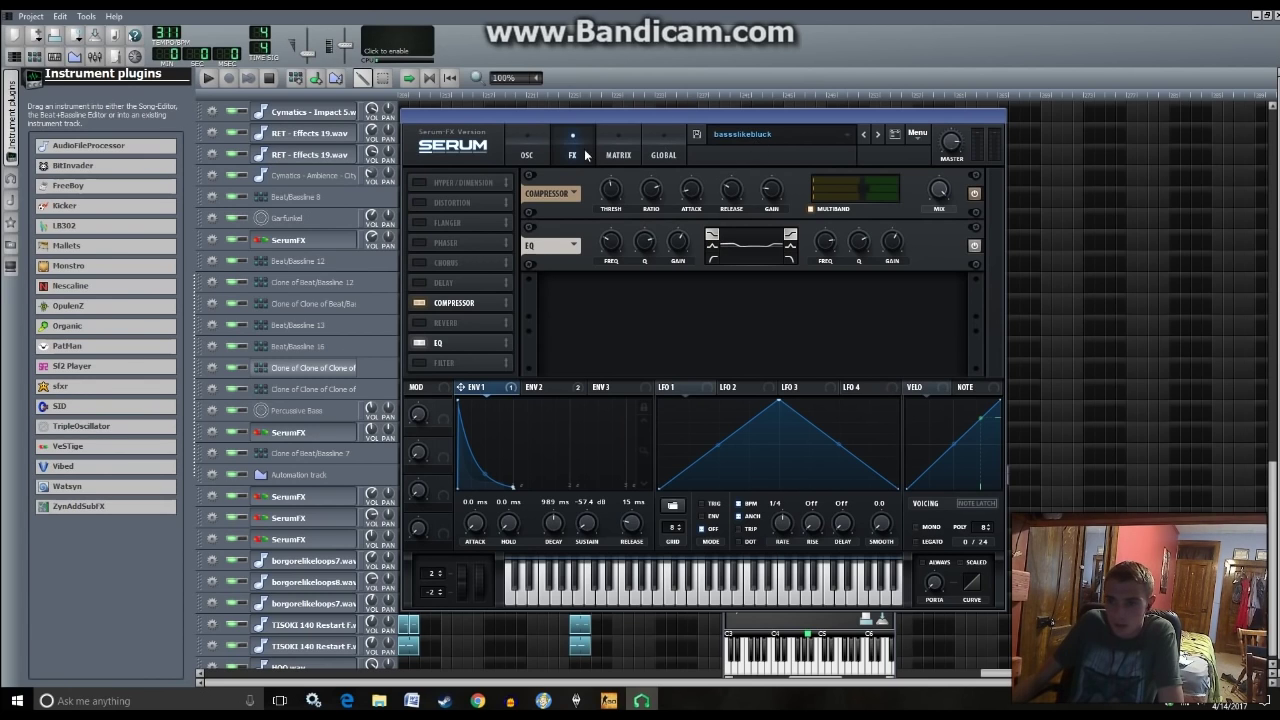
- Audition low notes on Serum's oscillator page, raise oscillator B's wavetable position and show the Envelope 2 settings
left_click(527, 150)
left_click_drag(633, 592, 628, 578)
left_click_drag(547, 587, 547, 588)
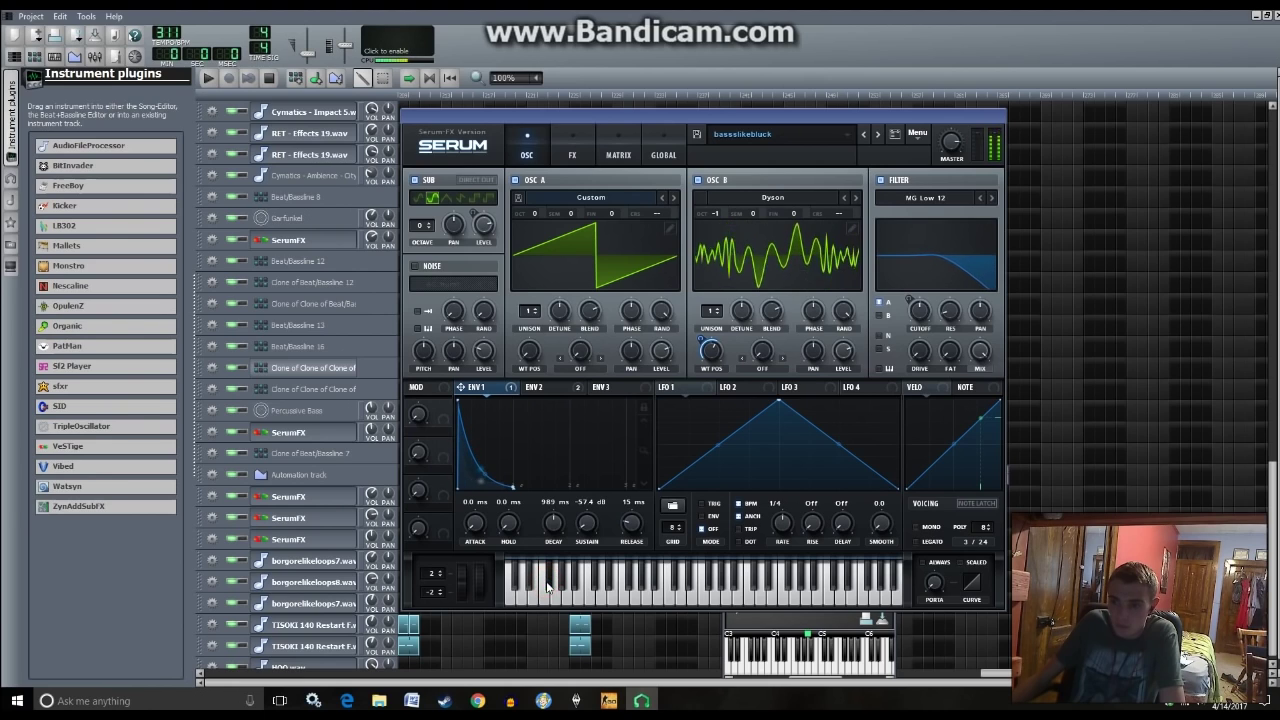
left_click_drag(720, 360, 738, 332)
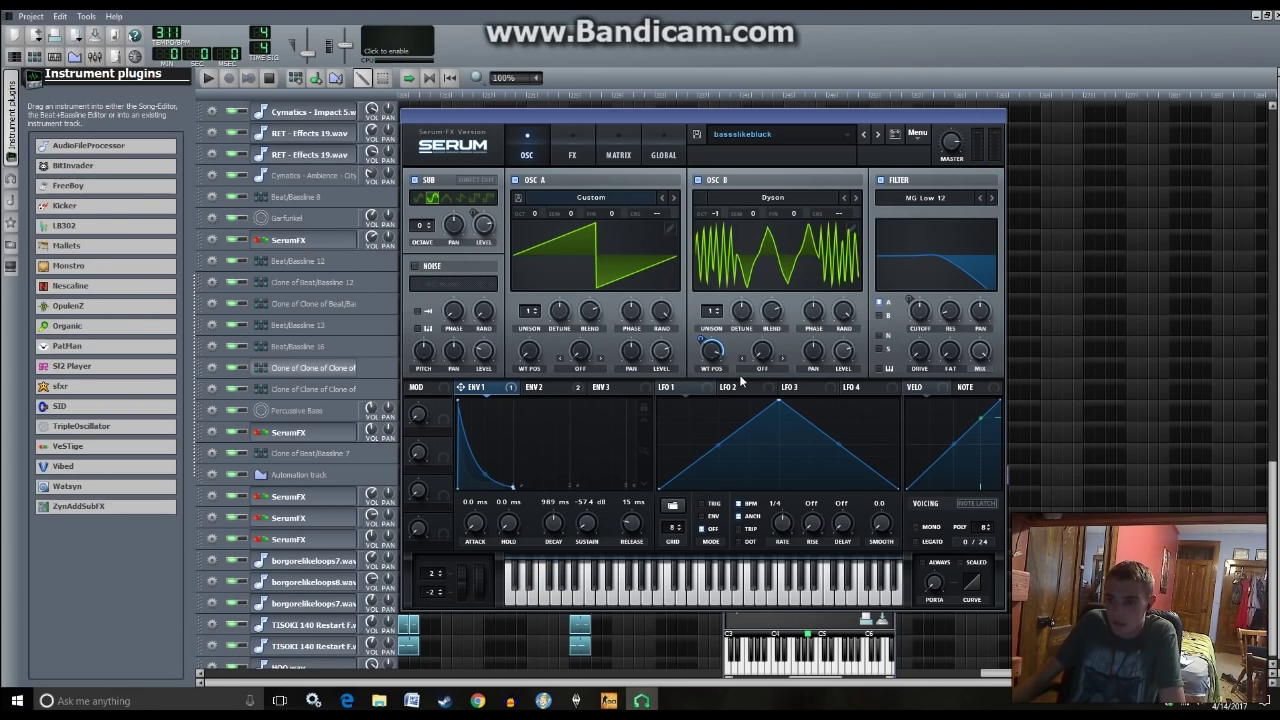
left_click(551, 391)
left_click(548, 577)
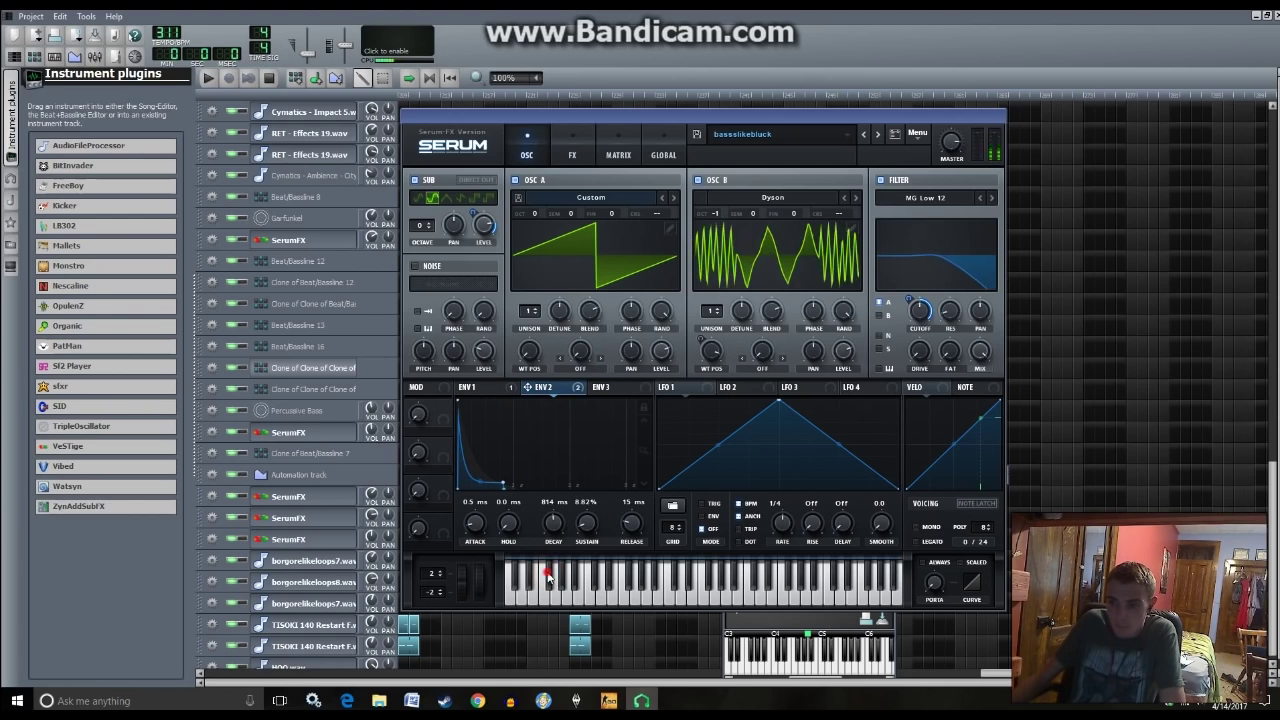
- Remove all modulators from oscillator B's wavetable position and assign Envelope 2 to it
right_click(711, 352)
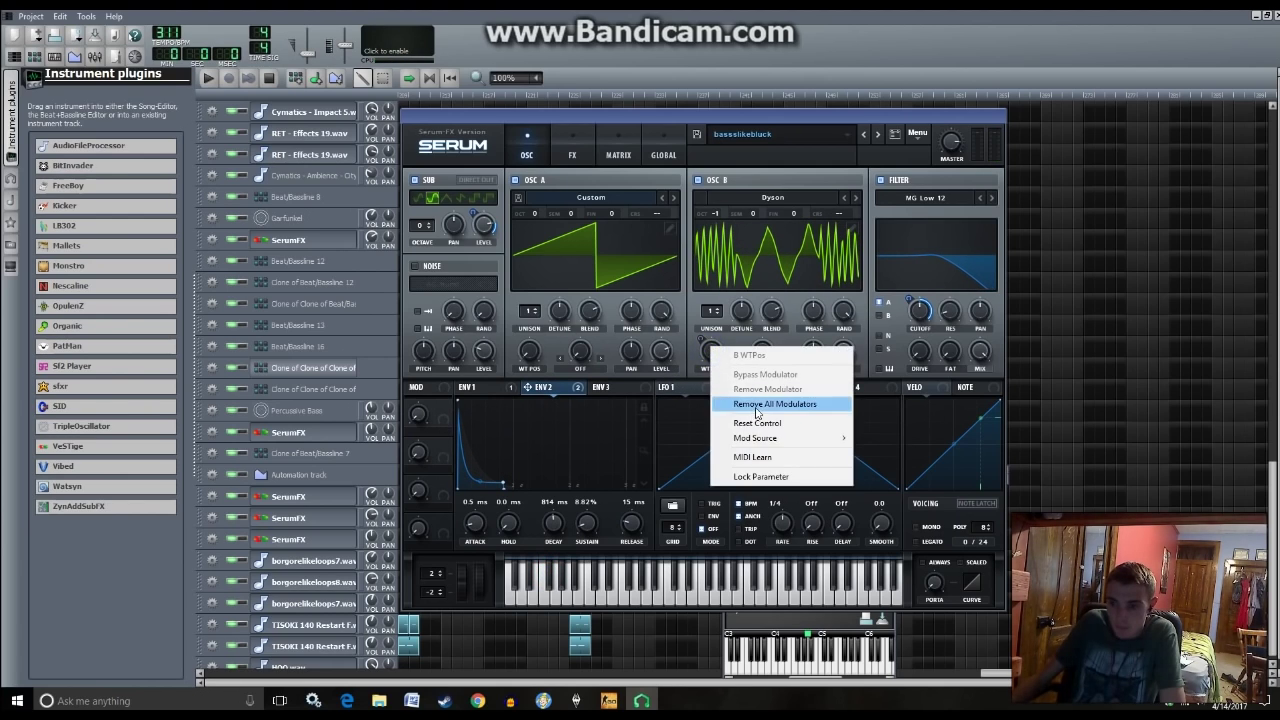
left_click(760, 403)
mouse_move(705, 368)
left_mouse_down()
mouse_move(711, 354)
mouse_move(709, 382)
left_mouse_up()
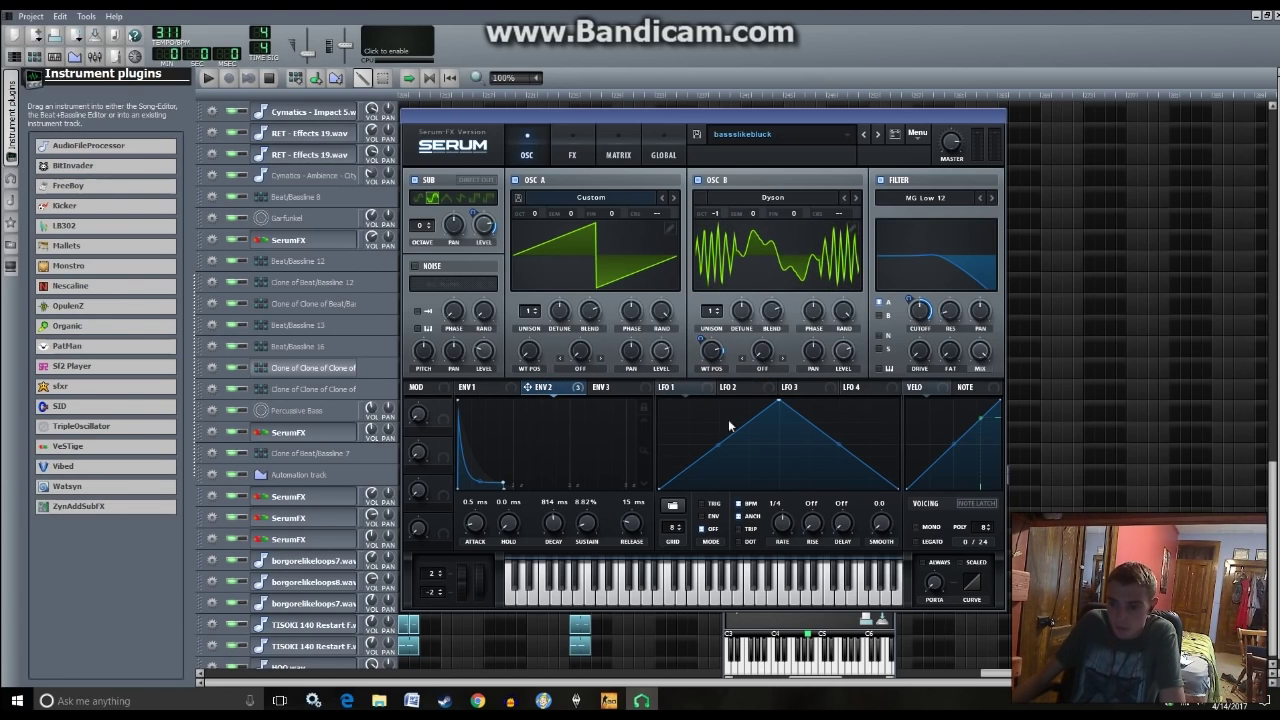
- Adjust Envelope 2's modulation amount on oscillator B's wavetable position and audition it with repeated low notes
mouse_move(701, 341)
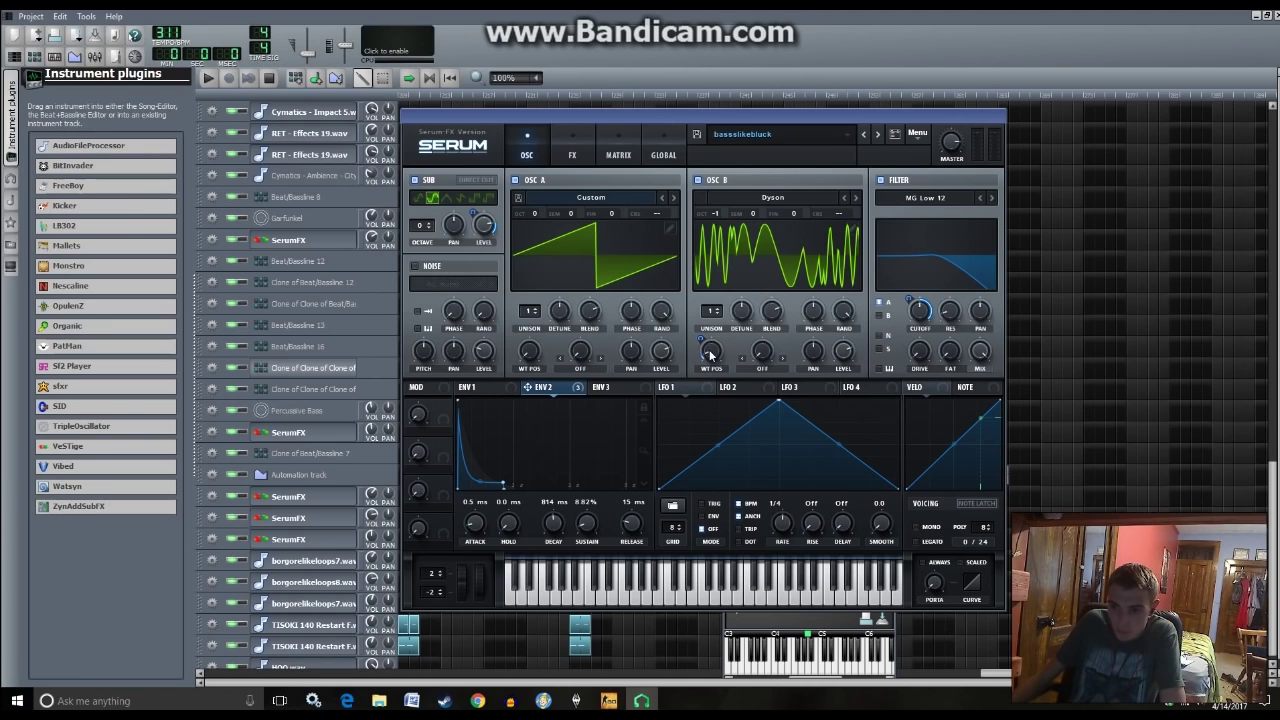
left_click(702, 336)
left_click_drag(708, 326, 709, 322)
left_click(552, 575)
left_click(546, 579)
left_click(550, 575)
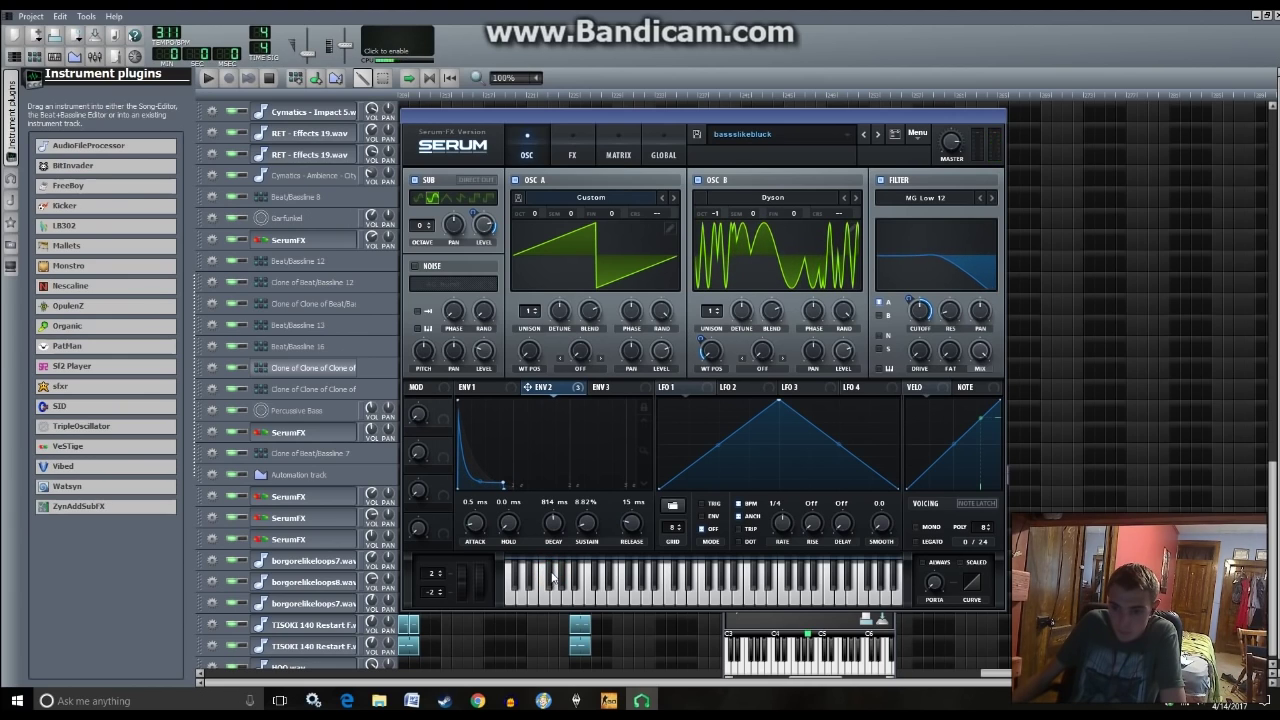
left_click(546, 574)
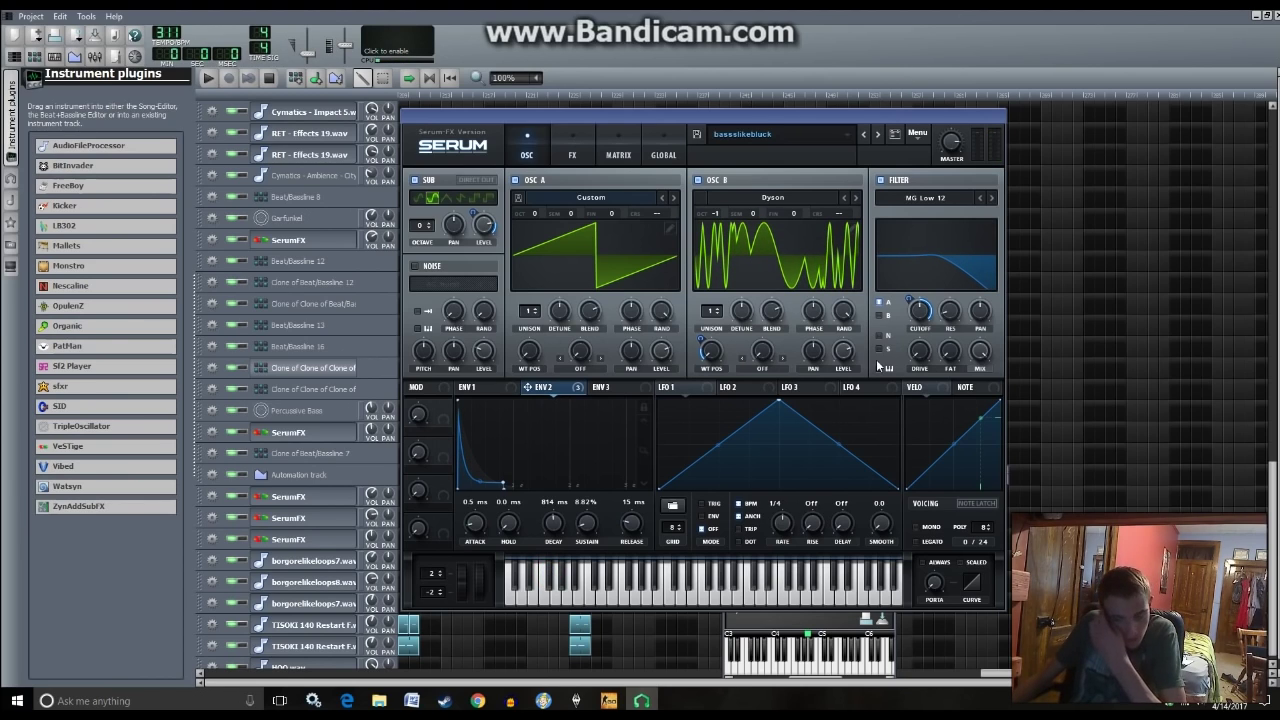
- Load the Trilobyte 1 [SL] spectral wavetable into oscillator B and audition it with repeated low notes
left_click(742, 198)
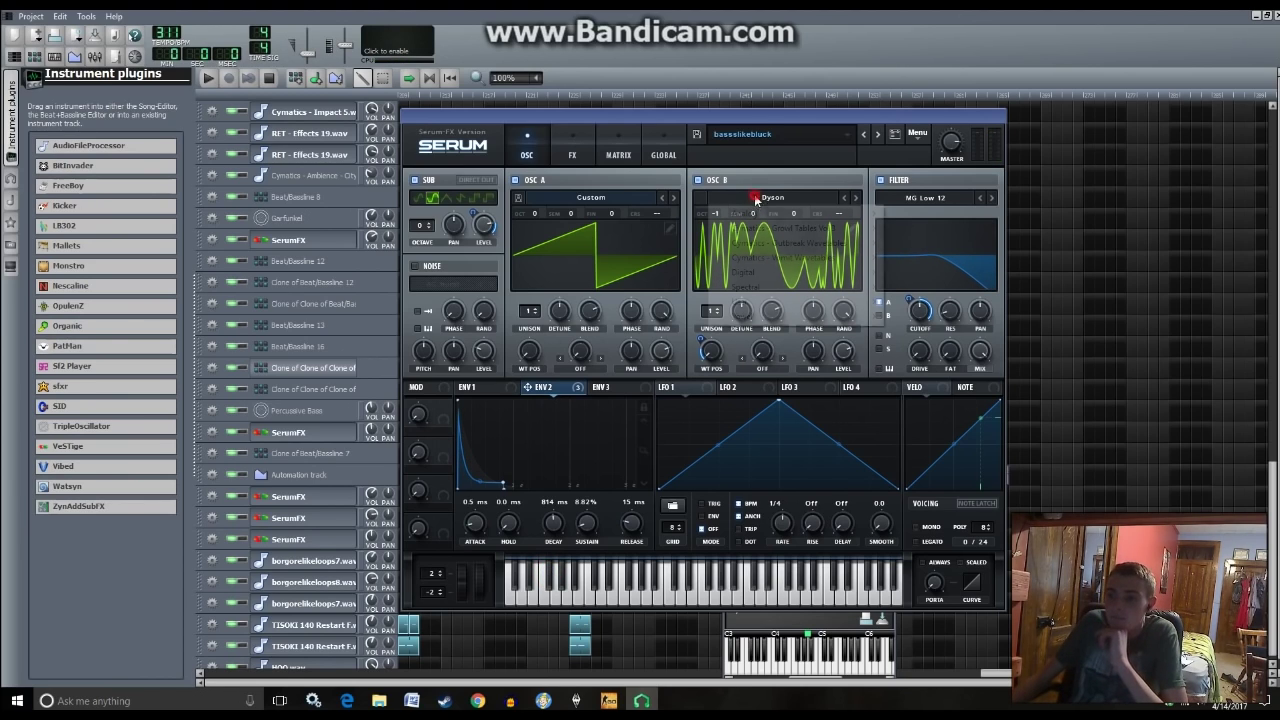
mouse_move(758, 272)
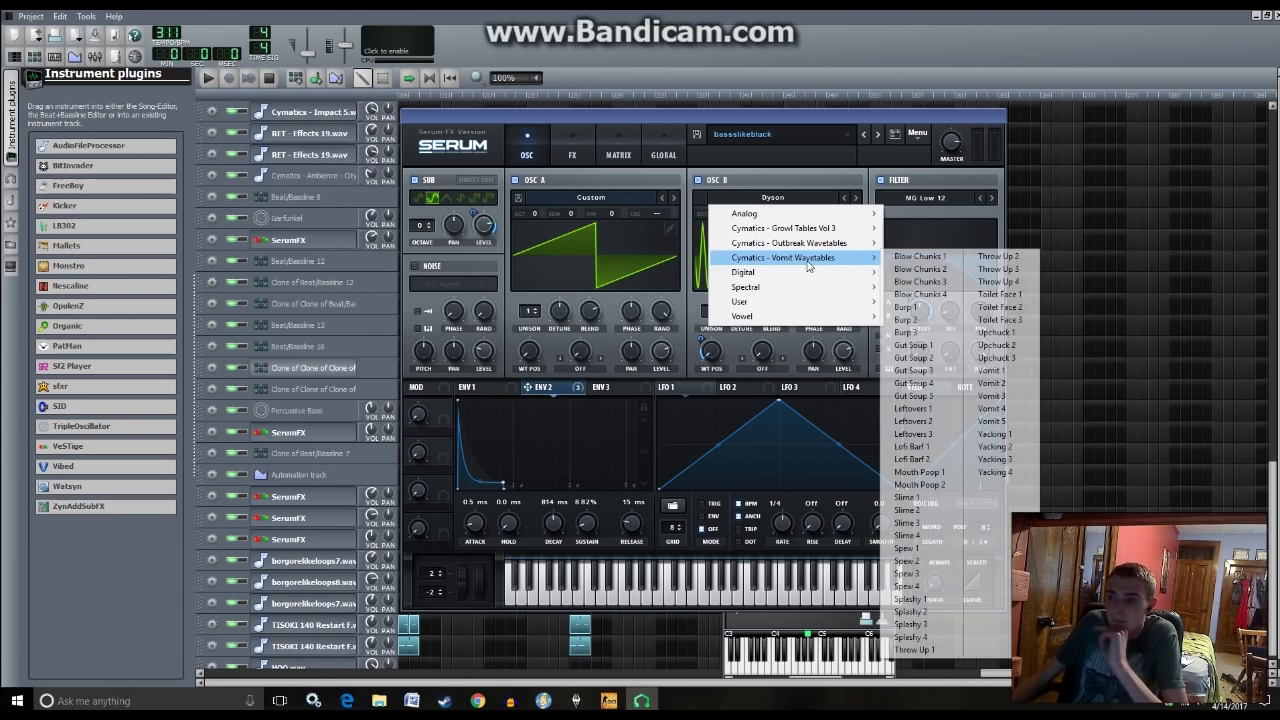
mouse_move(818, 247)
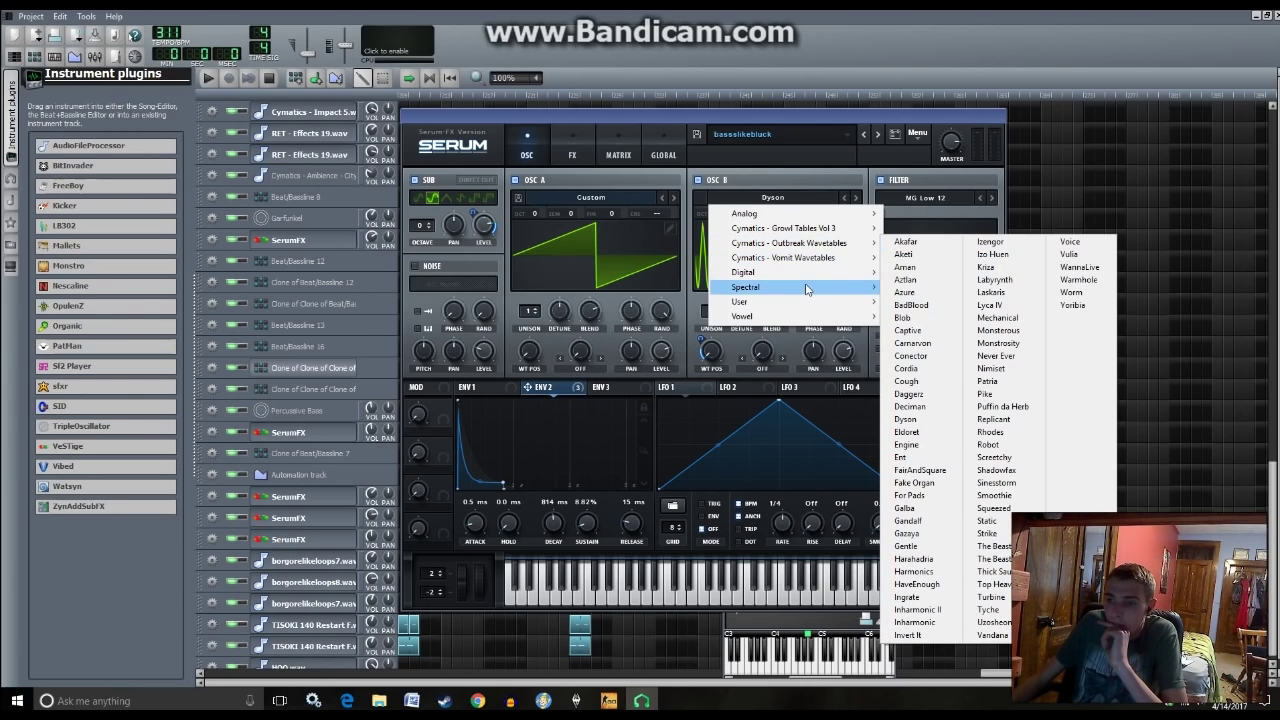
mouse_move(806, 289)
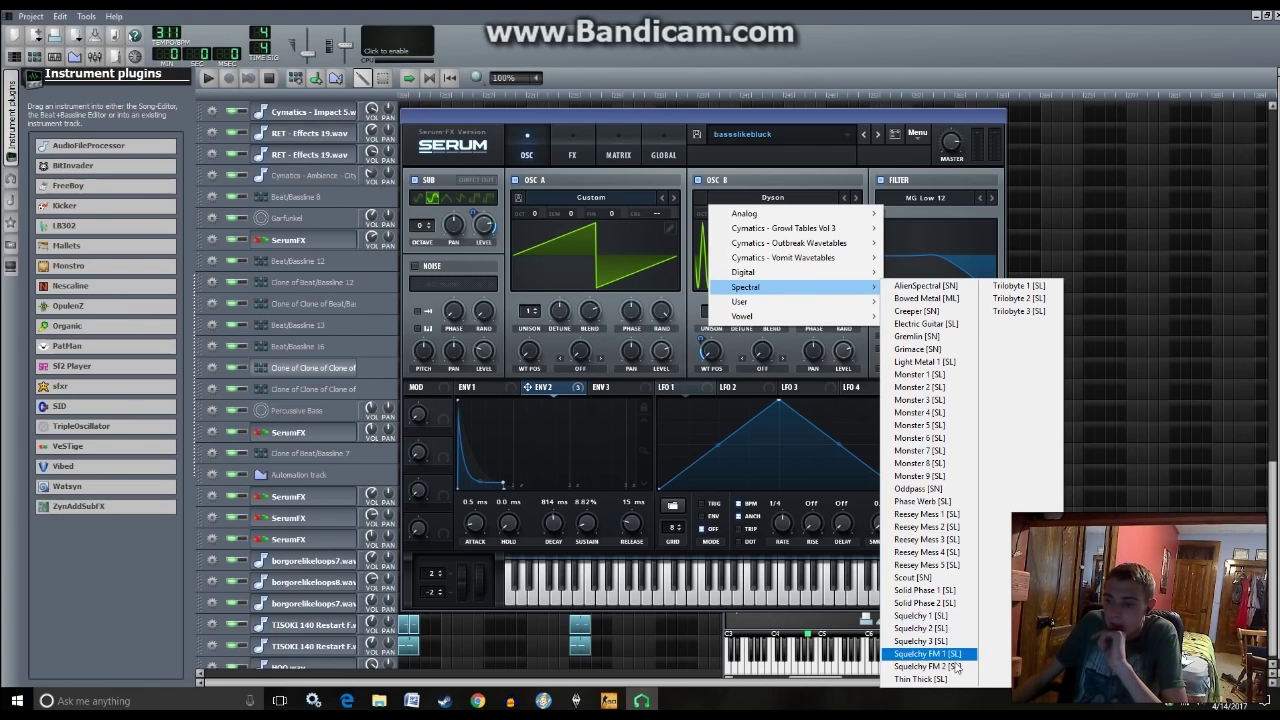
left_click(1020, 286)
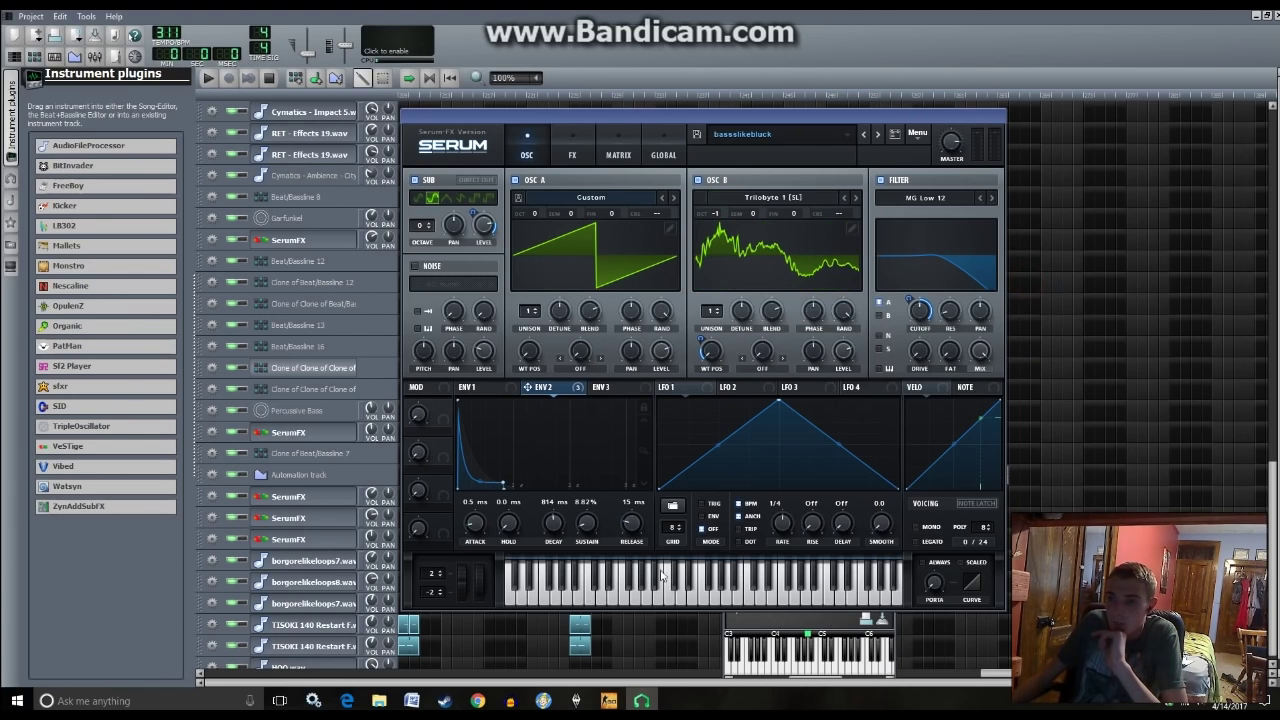
left_click(552, 584)
left_click(551, 585)
left_click(550, 585)
left_click(550, 585)
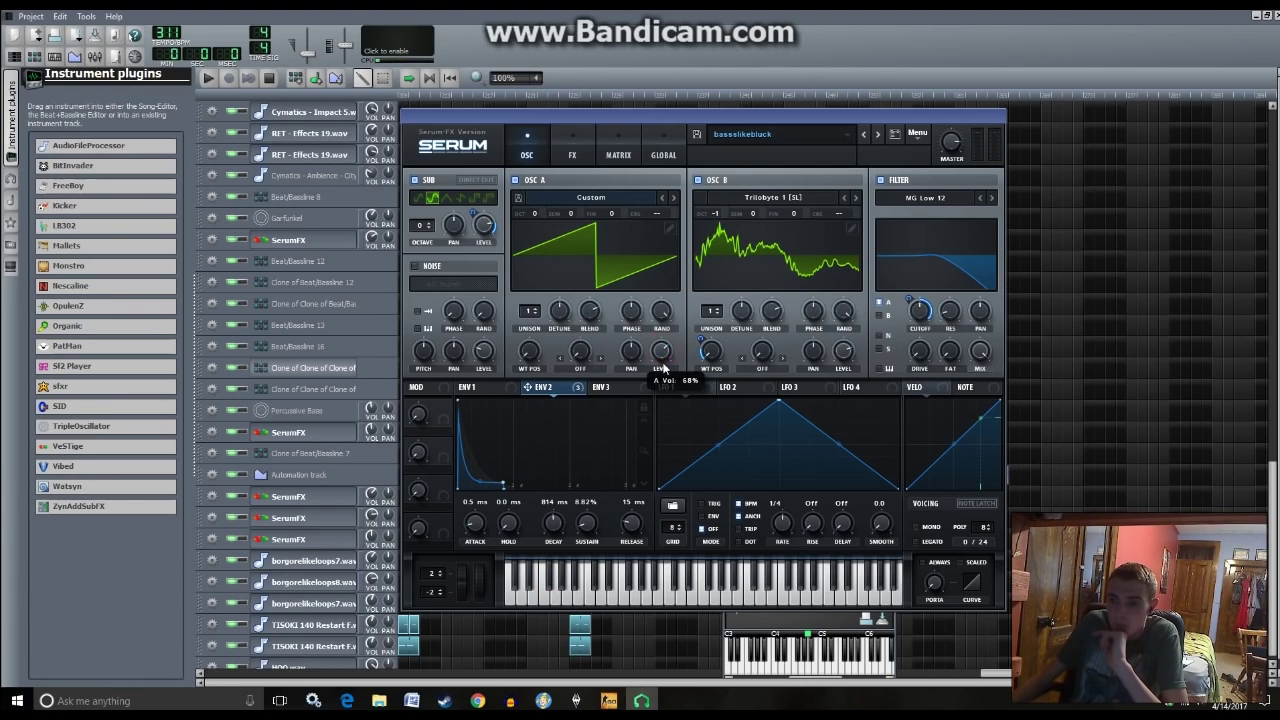
- Set oscillator B's wavetable position to 82 and audition the bass with low notes
left_click(709, 349)
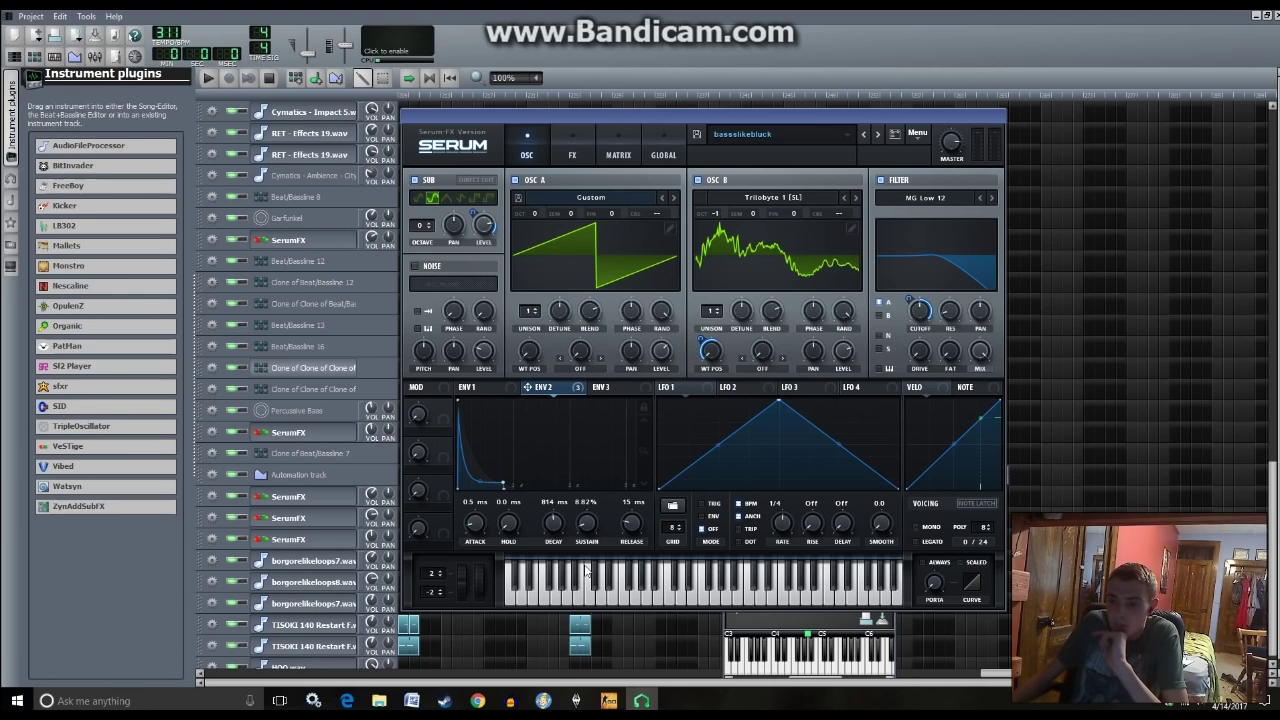
left_click(550, 585)
left_click(550, 585)
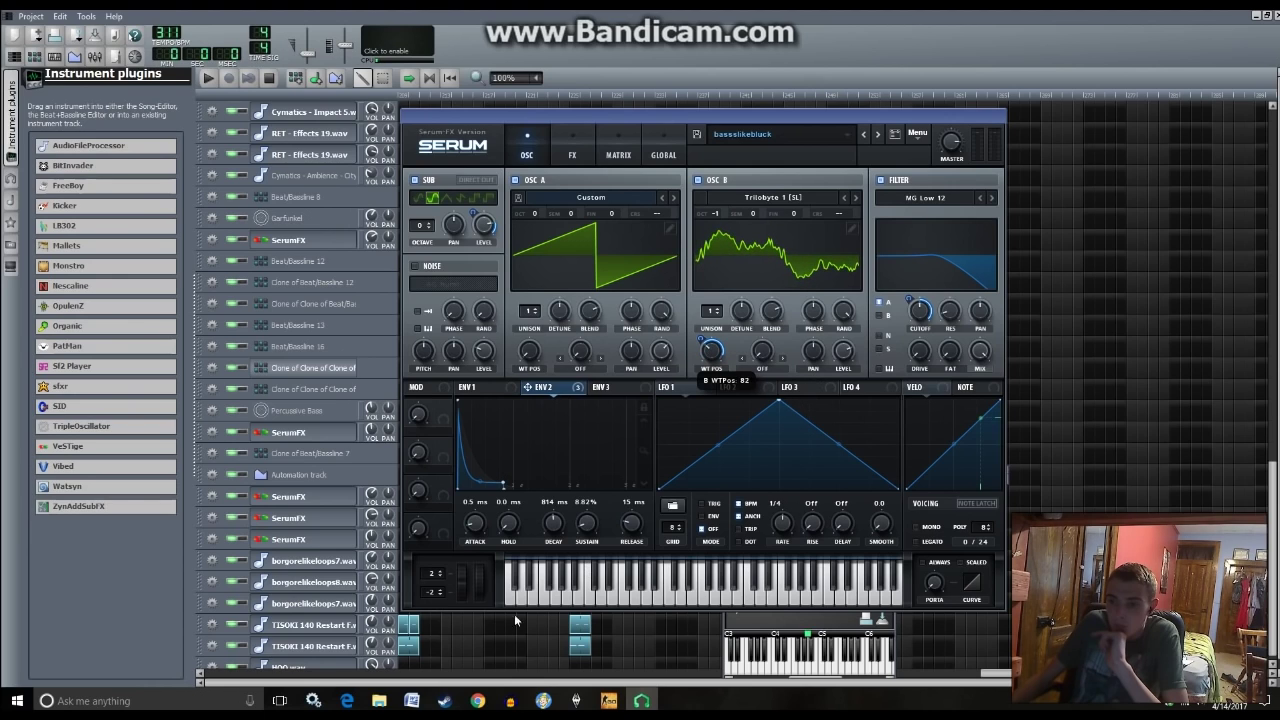
left_click(545, 584)
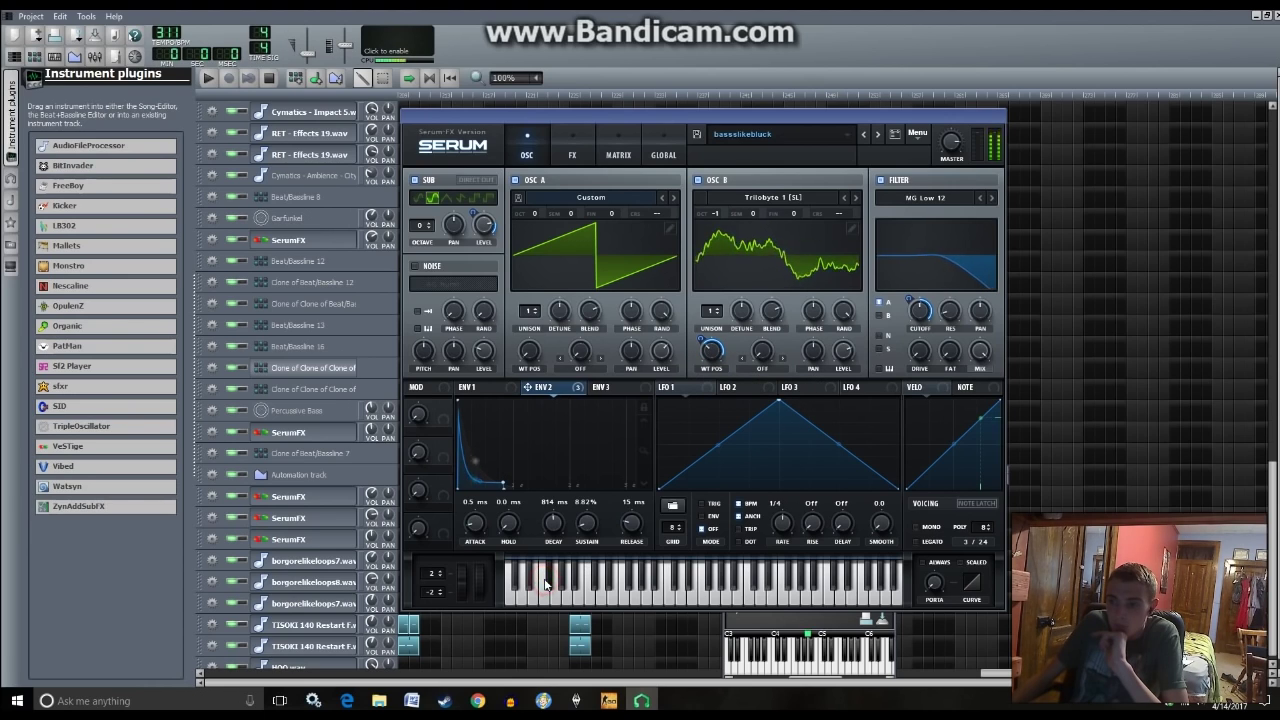
- Reopen the percussive bass SerumFX instrument and inspect its effects page
left_click(632, 644)
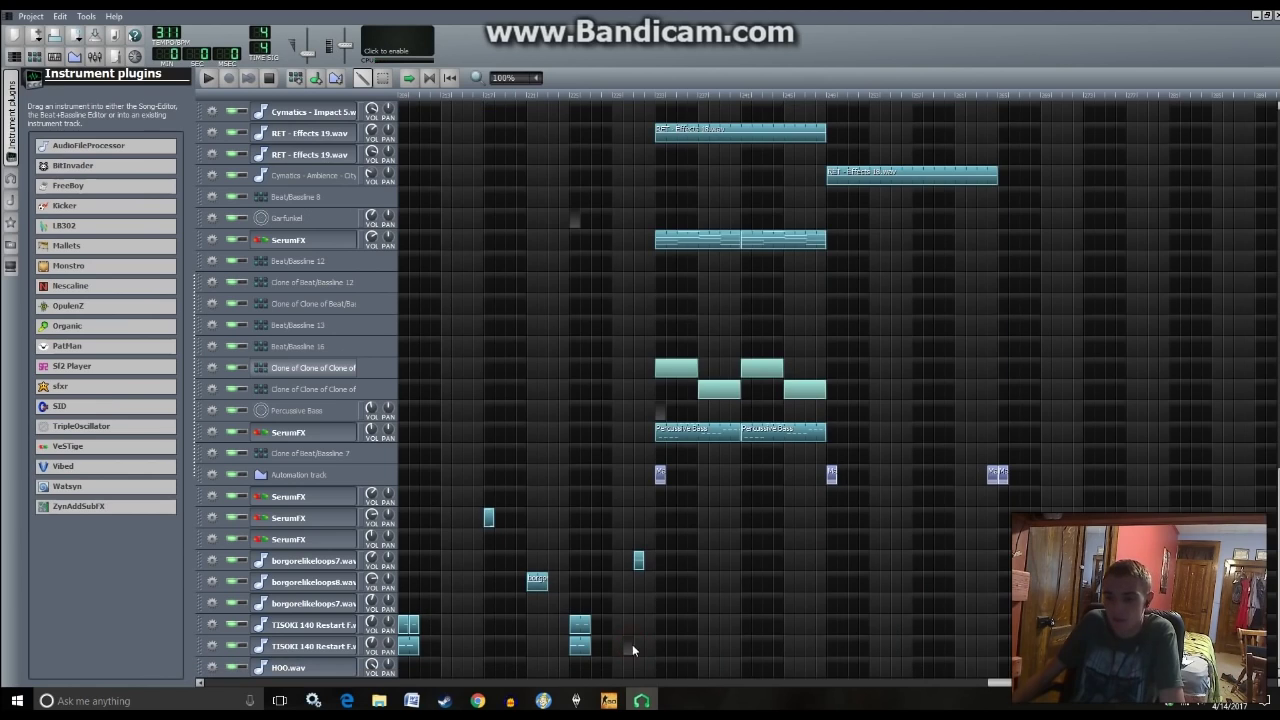
left_click(330, 432)
left_click(866, 557)
left_click(570, 157)
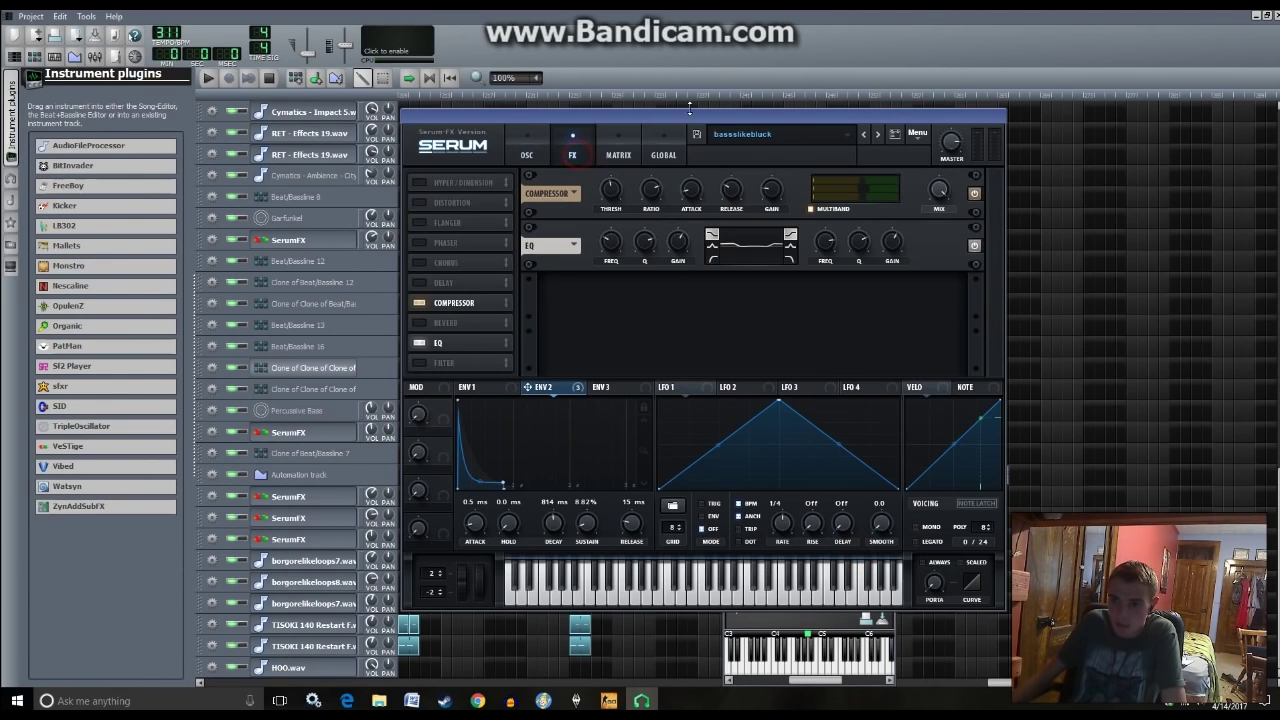
- Play the final percussive bass section of the arrangement, and play the earlier four-clip section from its start to compare
left_click(693, 97)
left_click_drag(693, 97, 649, 94)
key("space")
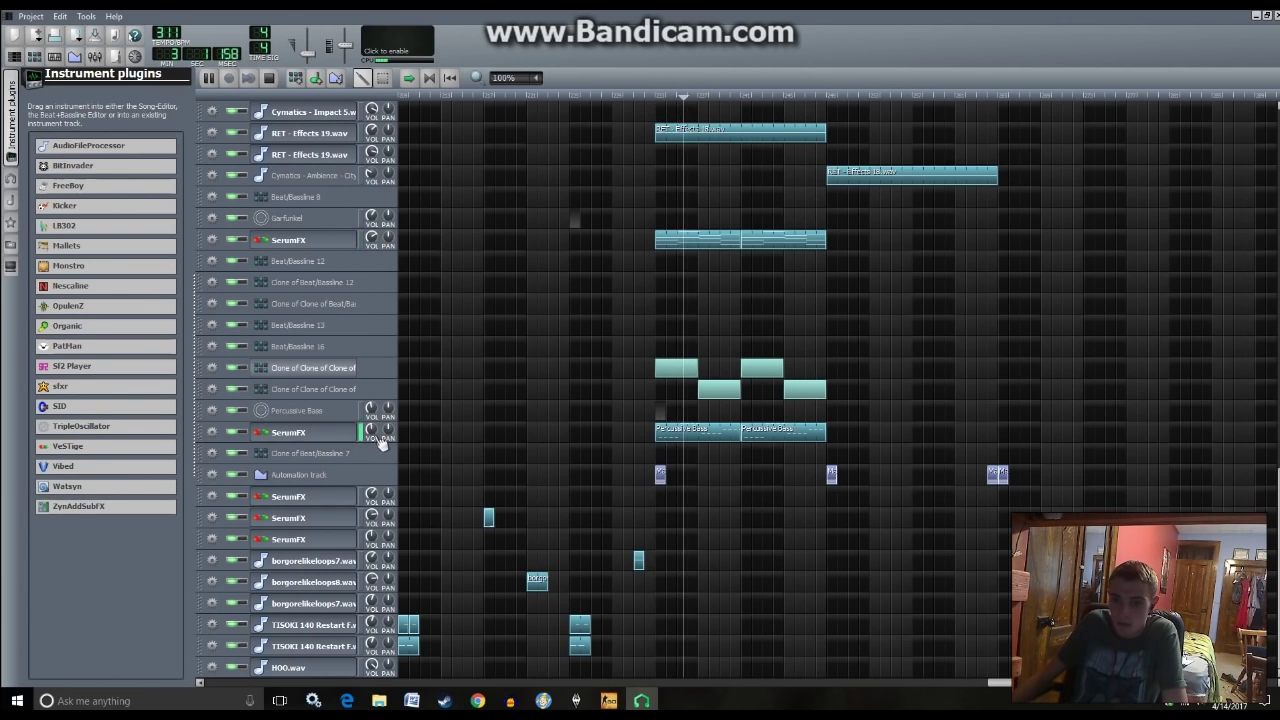
left_click_drag(996, 688, 758, 684)
key("space")
left_click(716, 93)
key("space")
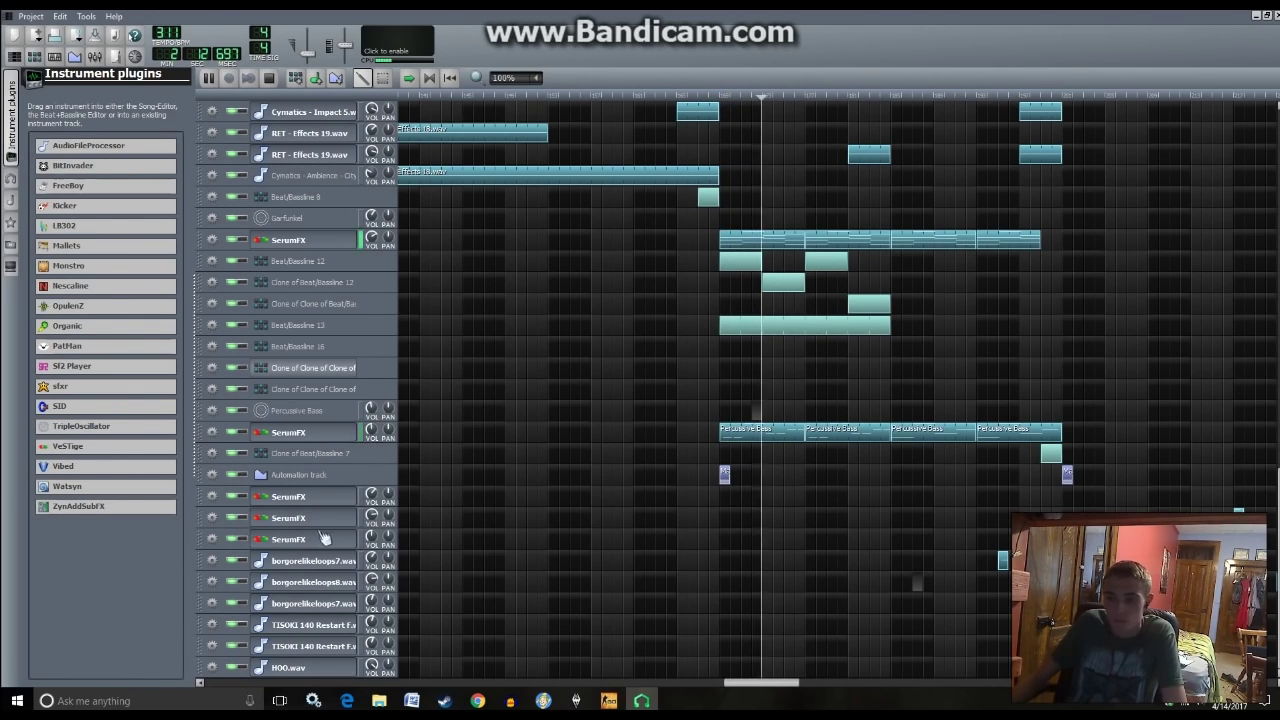
- Fine-tune the percussive bass SerumFX track's volume during playback and save the project
left_click_drag(381, 437, 381, 437)
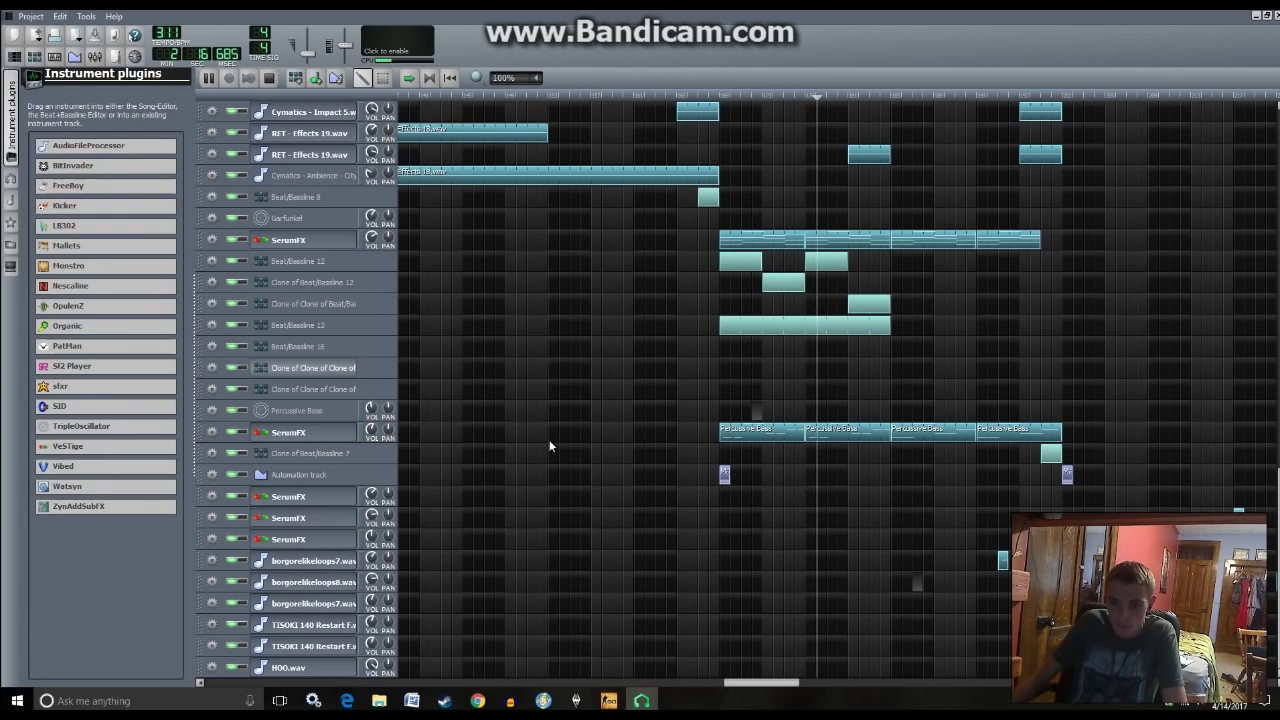
key("space")
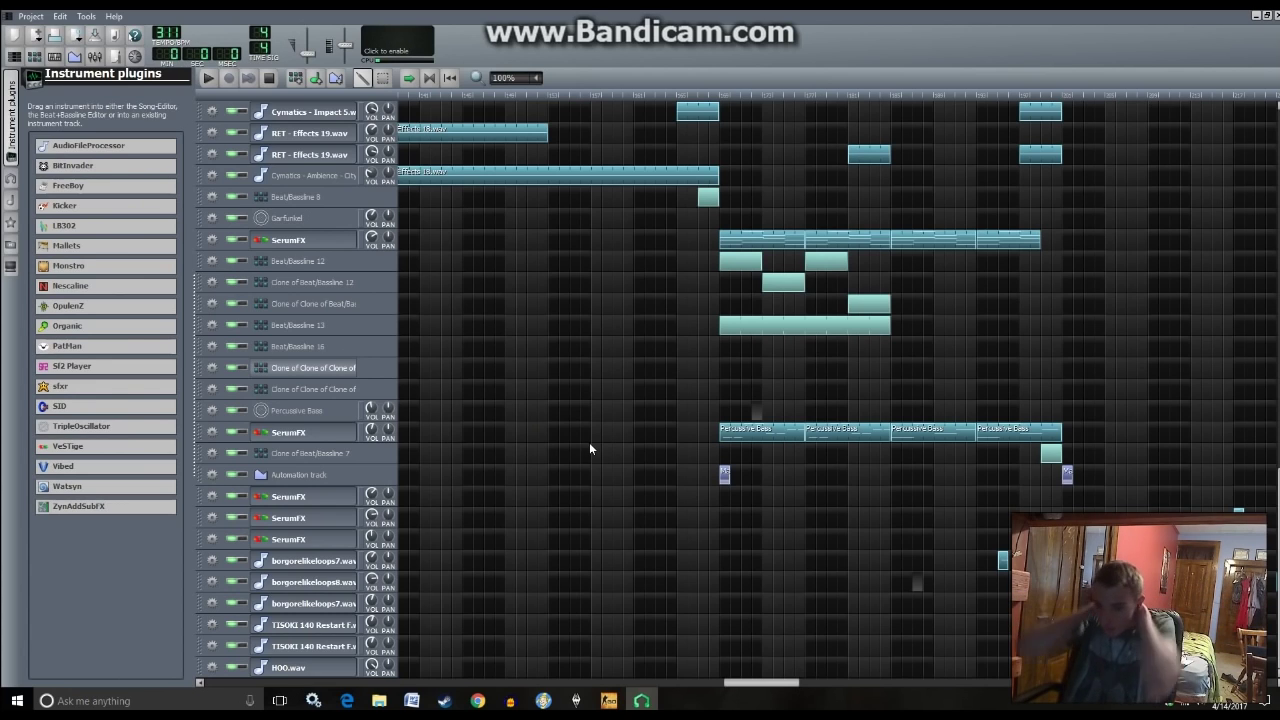
key("ctrl+s")
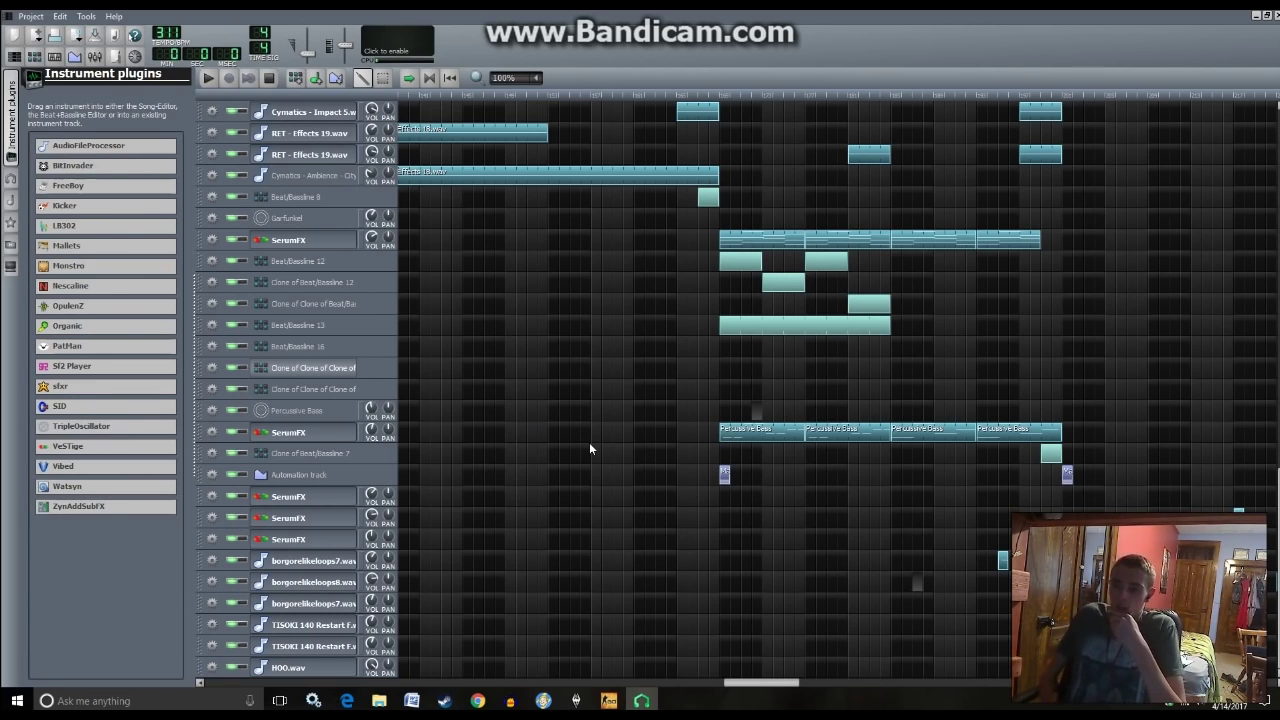
- Check the end of the arrangement and export the song to the projects folder as a WAV named AWESOME GOD VIPwav
left_click_drag(756, 683, 1030, 684)
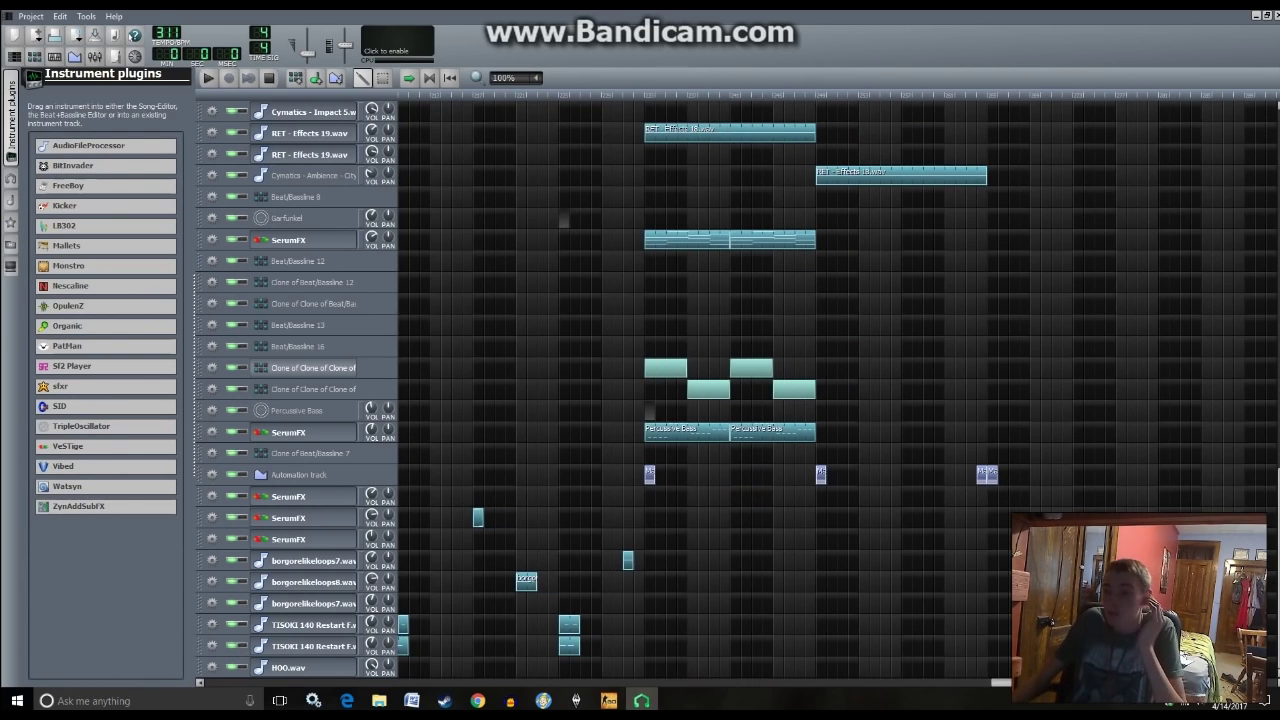
scroll(736, 389, "up", 10)
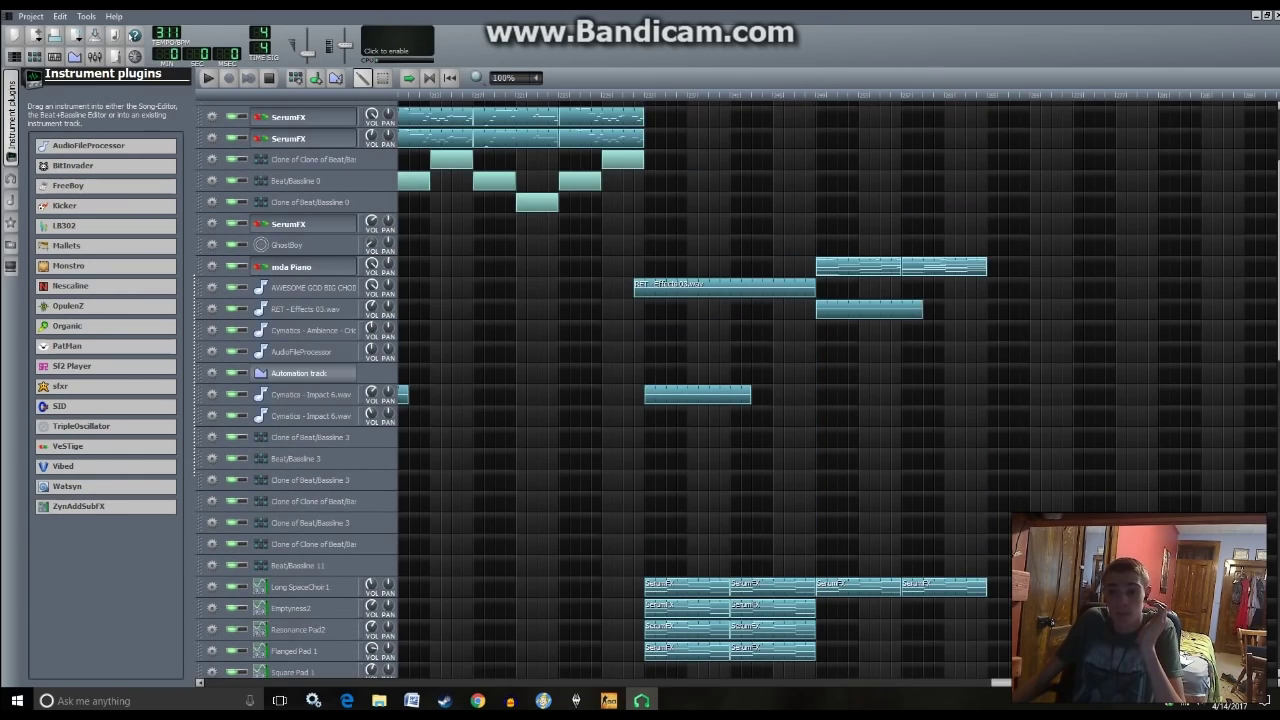
scroll(736, 389, "up", 7)
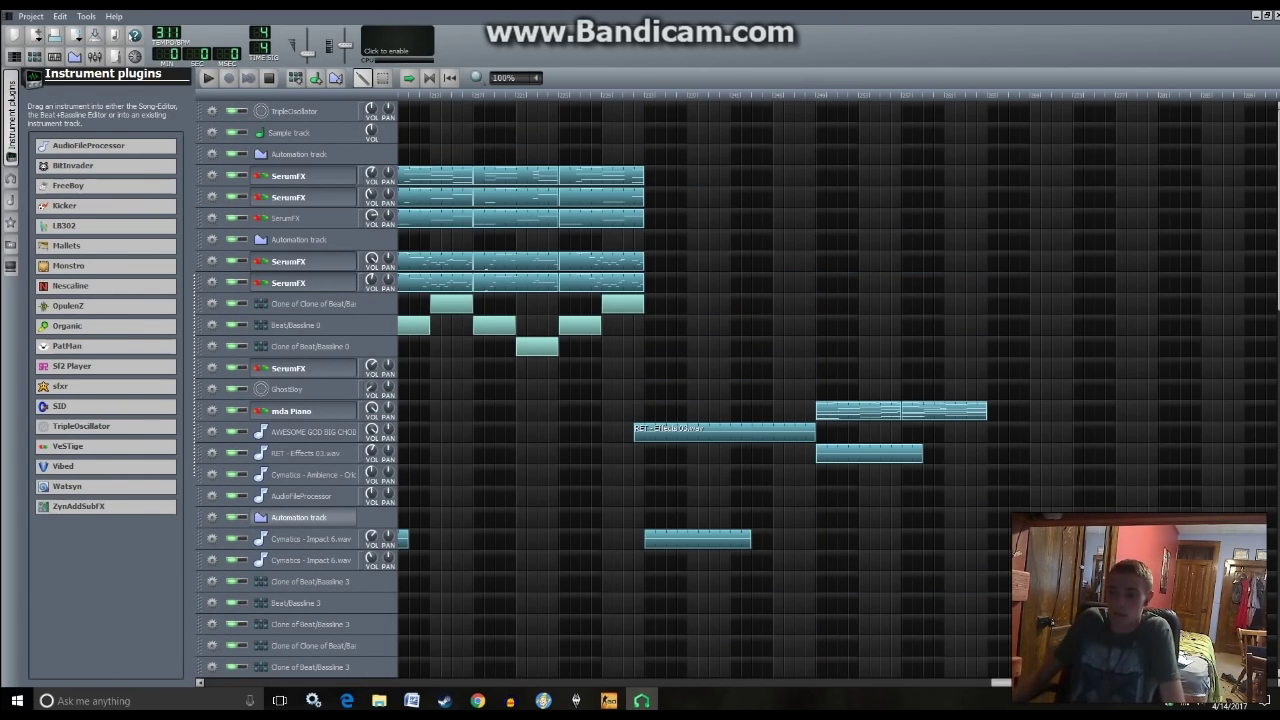
mouse_move(1002, 683)
left_mouse_down()
mouse_move(1022, 683)
mouse_move(995, 683)
left_mouse_up()
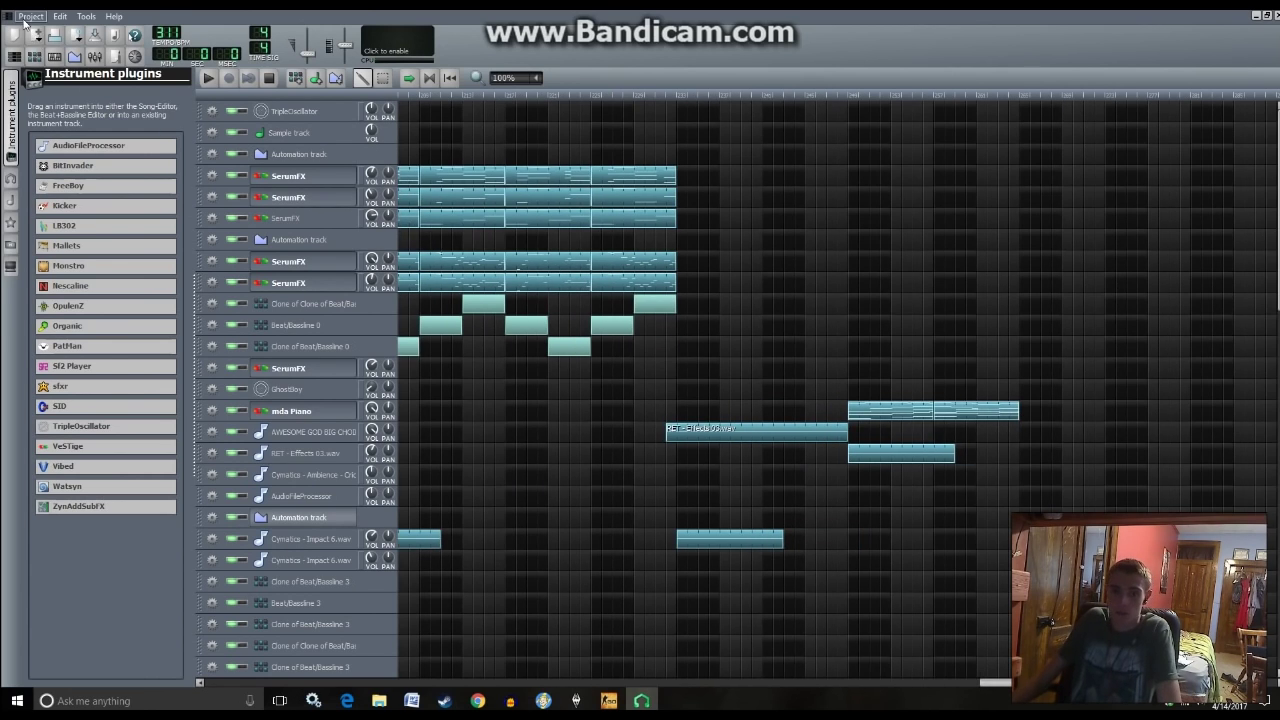
left_click(29, 17)
left_click(45, 155)
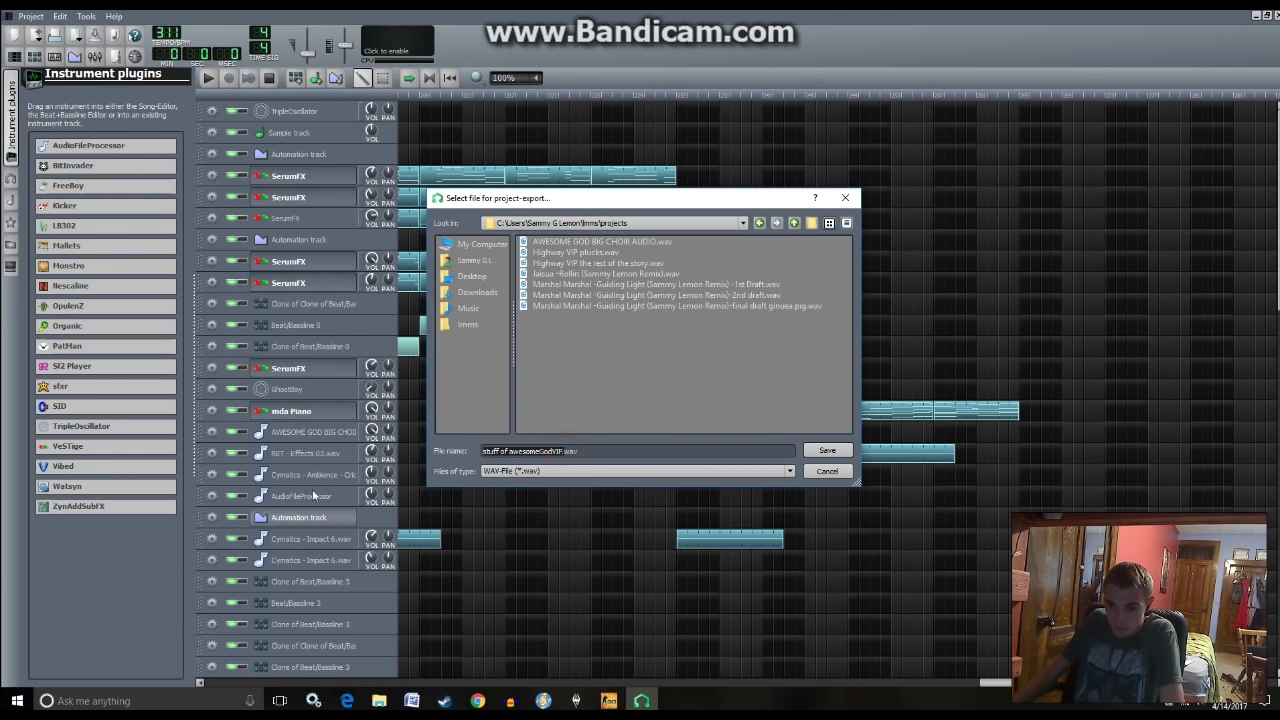
key("BackSpace")
type("A")
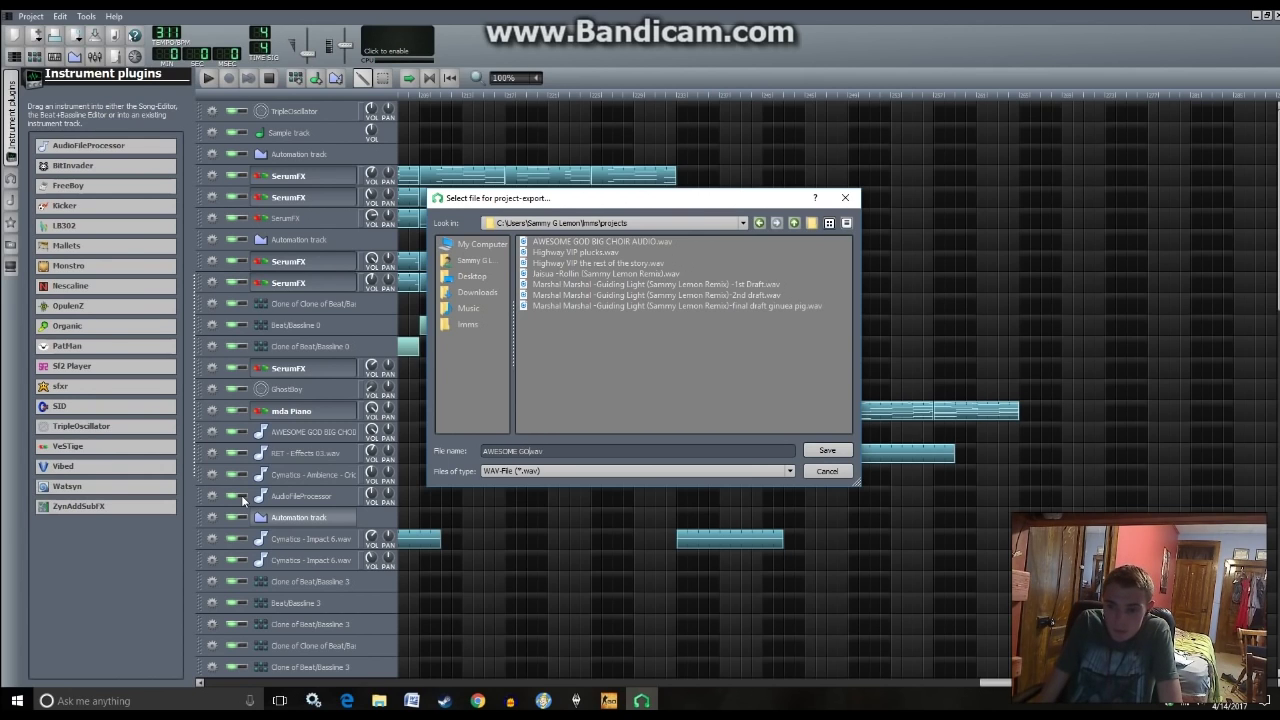
type("WESOME GOD VIP")
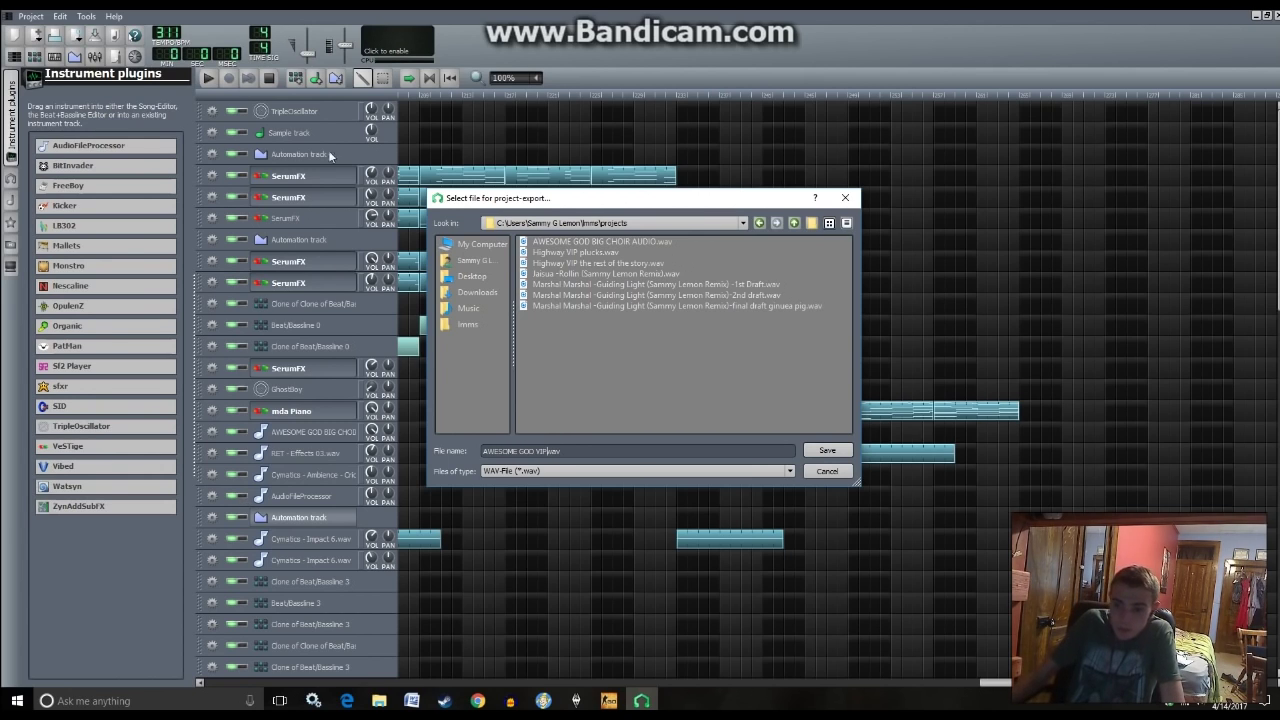
left_click(845, 453)
left_click(728, 451)
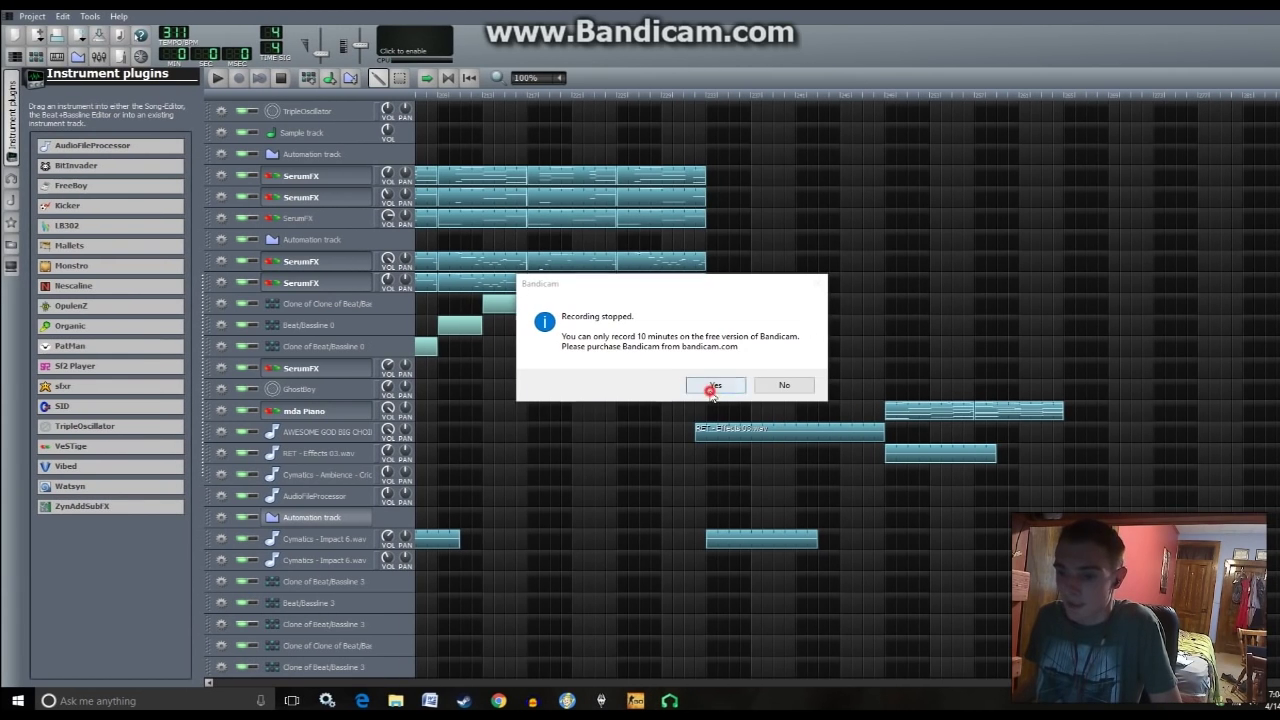
- Dismiss the recording-limit notice, shrink and move the LMMS window to expose the desktop, and minimise the file explorer window
left_click(681, 385)
left_click(808, 215)
key("super+Down")
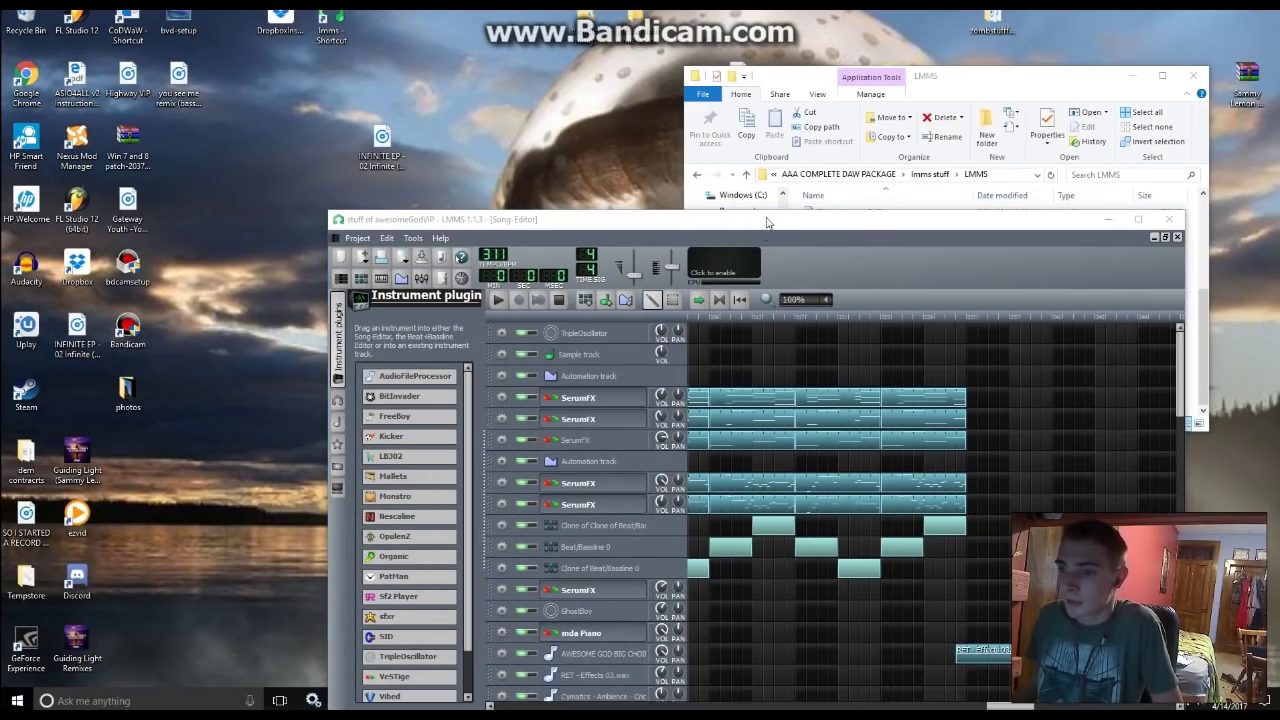
left_click_drag(845, 229, 559, 67)
left_click(1025, 90)
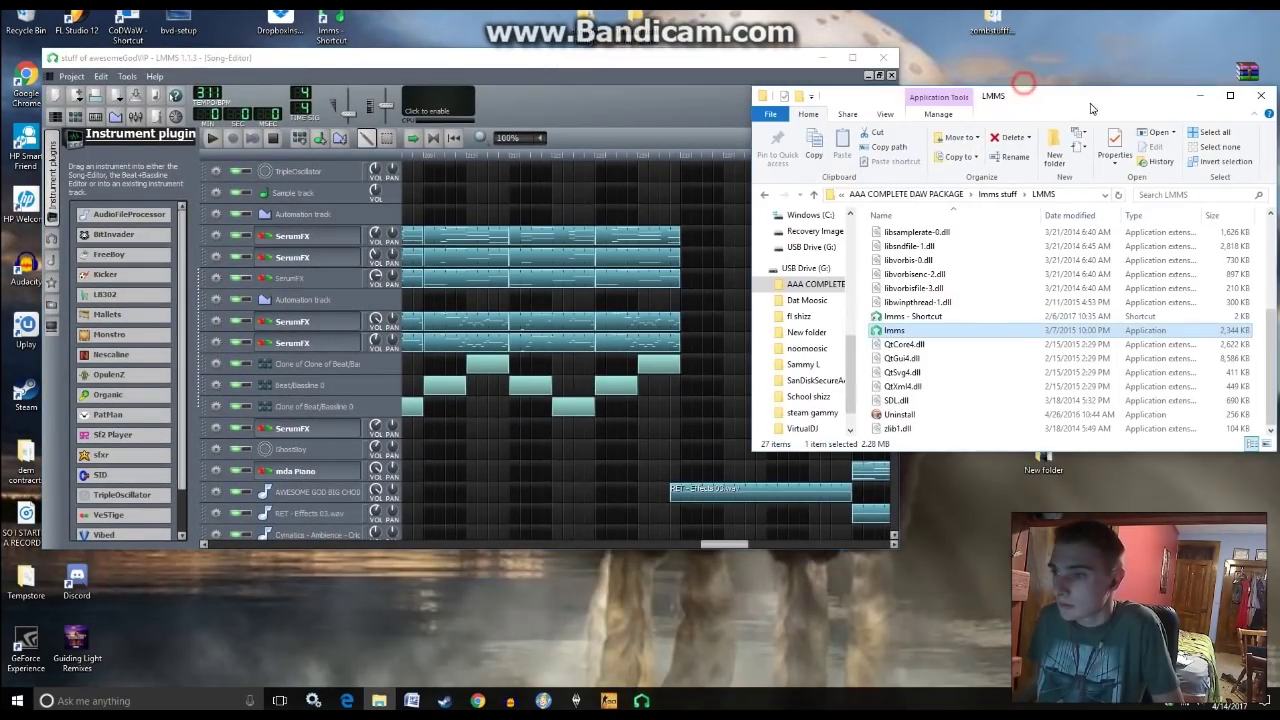
left_click(1201, 97)
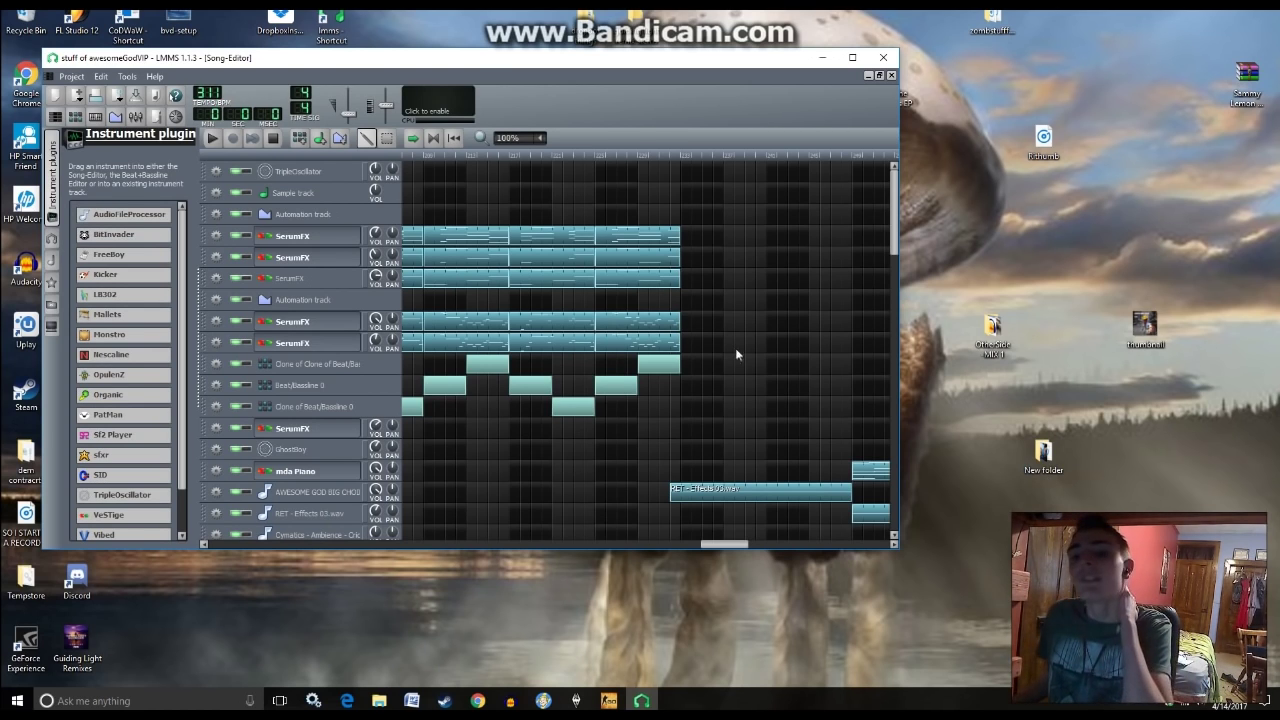
- Open the track export file browser and transfer AWESOME GOD VIPwav.wav from the projects folder to the desktop
left_click(71, 76)
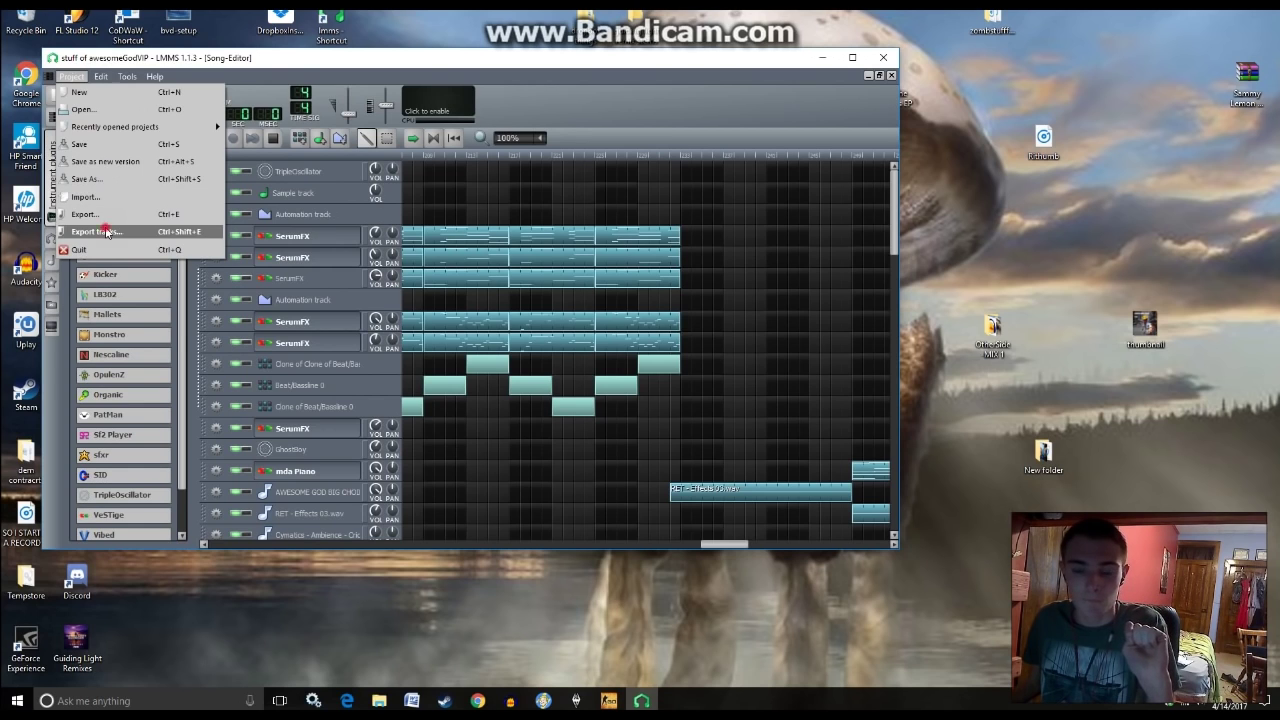
left_click(107, 231)
mouse_move(396, 391)
left_mouse_down()
mouse_move(593, 397)
mouse_move(378, 392)
left_mouse_up()
left_click_drag(417, 353, 1080, 300)
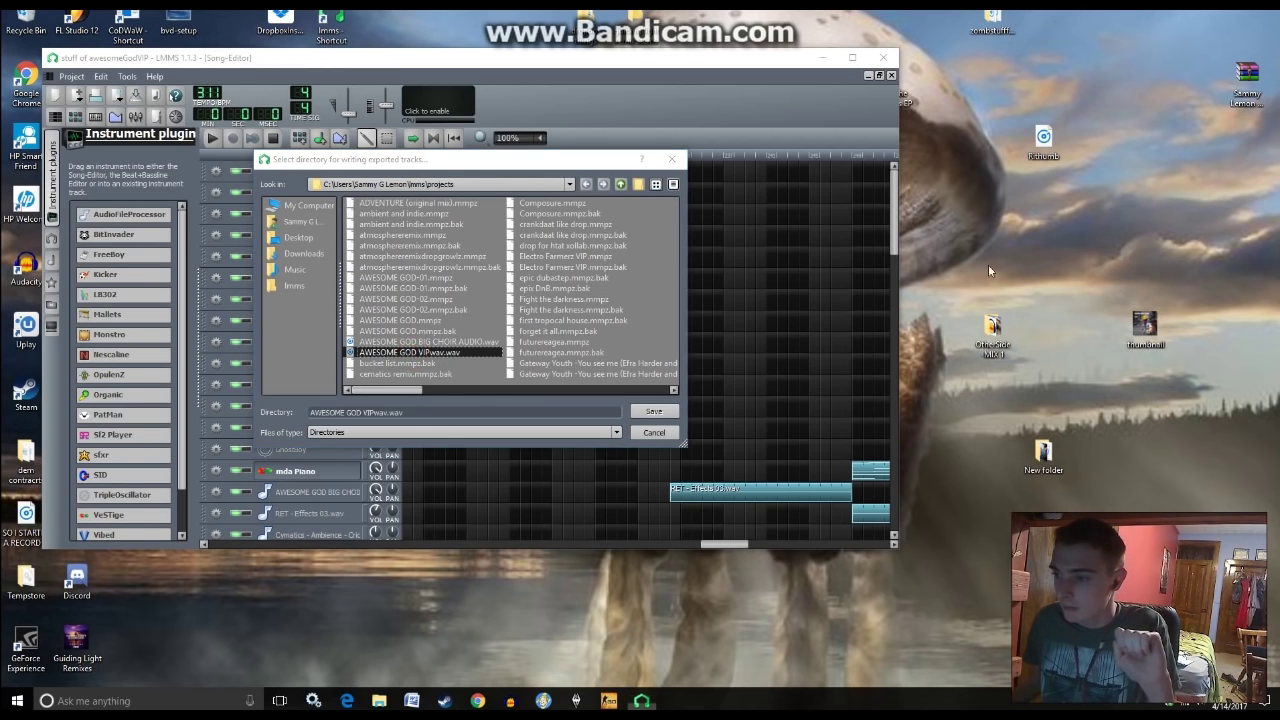
left_click(672, 159)
- Minimise LMMS and reposition the verse text on the desktop
left_click(823, 60)
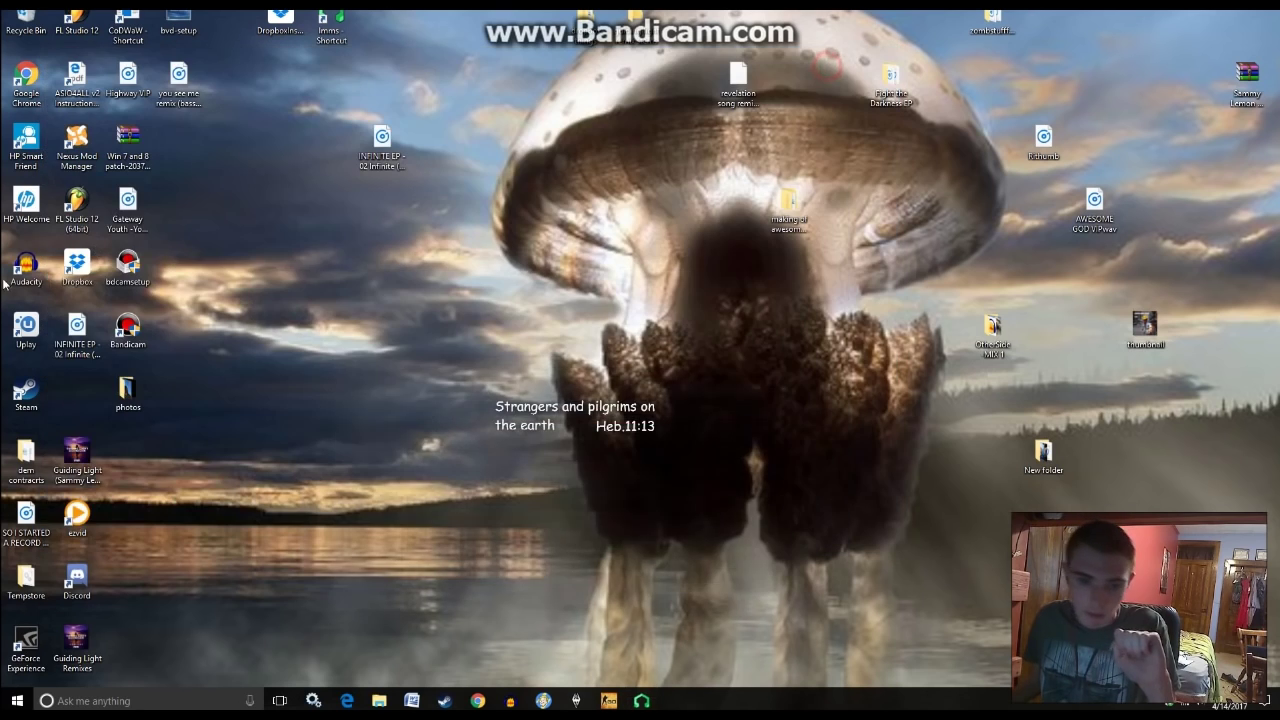
left_click_drag(626, 437, 520, 332)
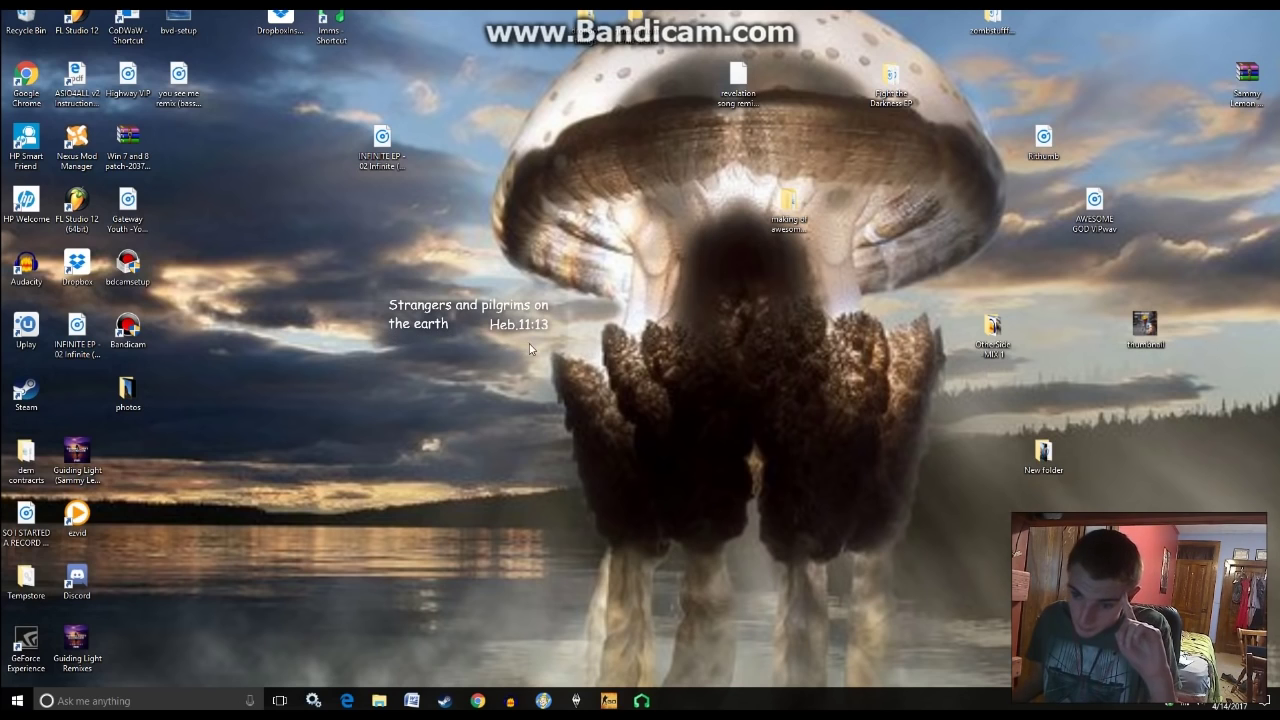
left_click(480, 344)
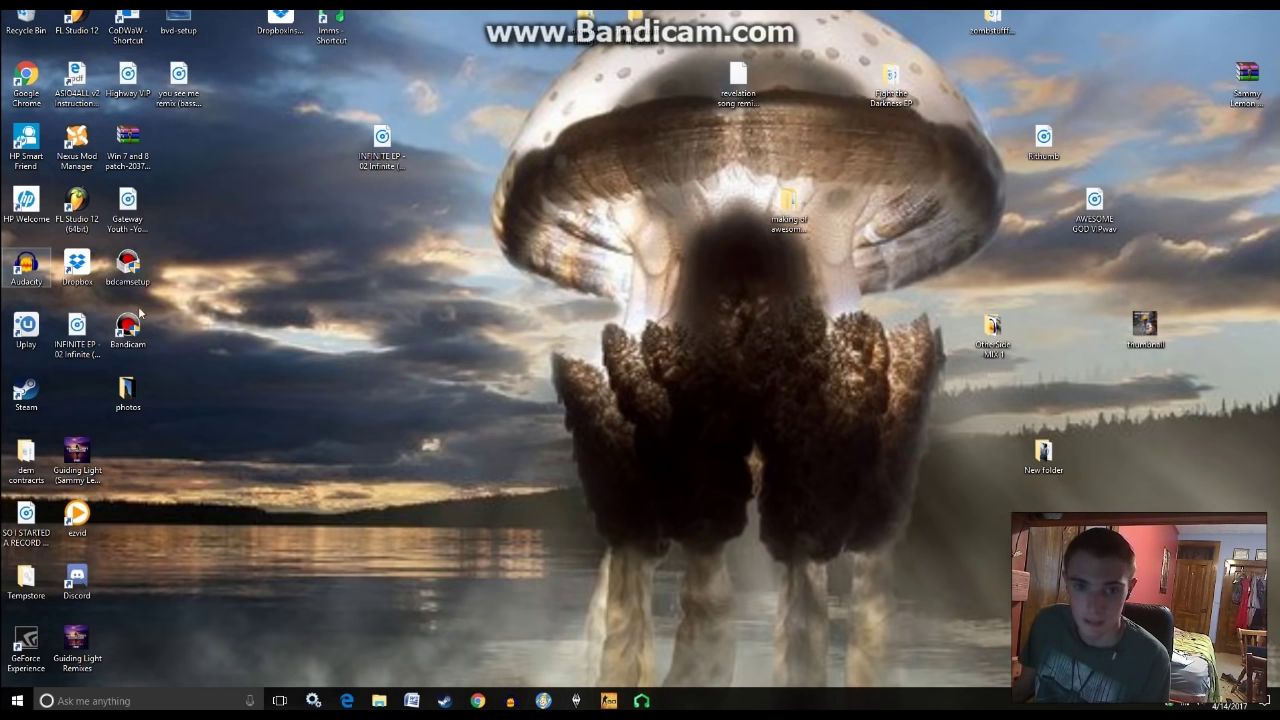
- Switch to Audacity, dismiss the welcome message and import AWESOME GOD VIPwav from the desktop, making a copy of the file before editing
left_click(505, 702)
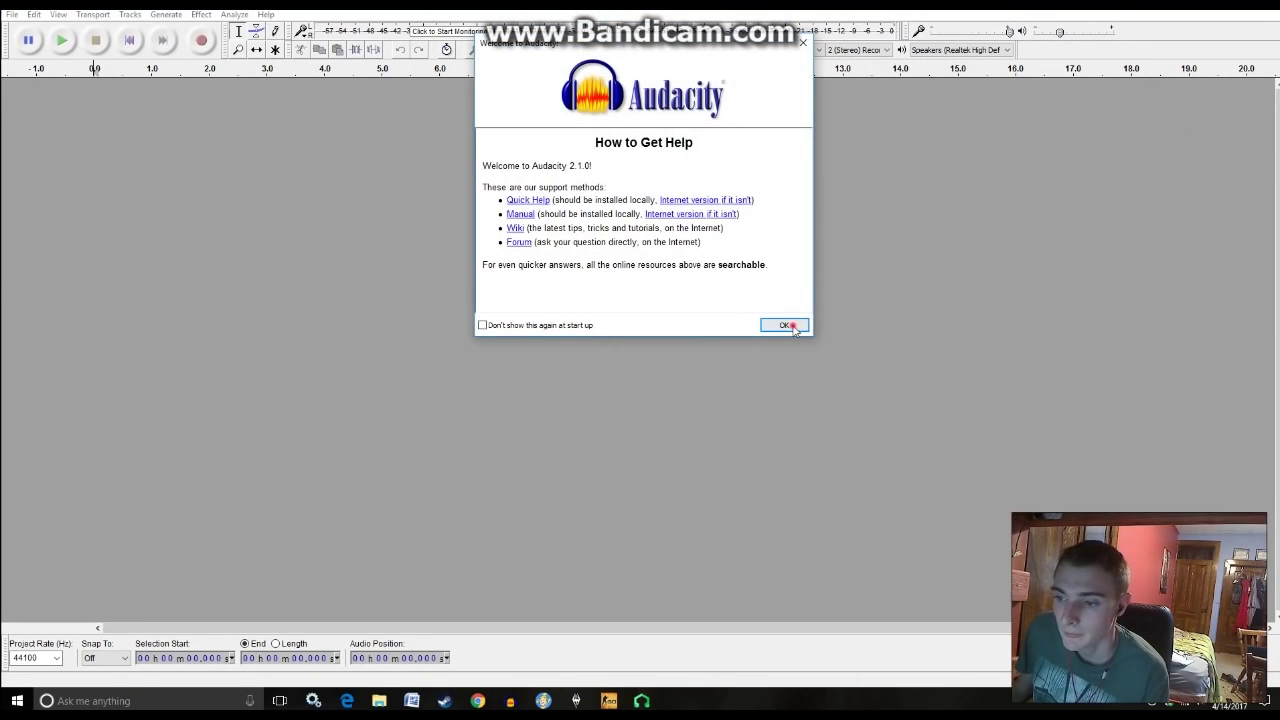
left_click(785, 323)
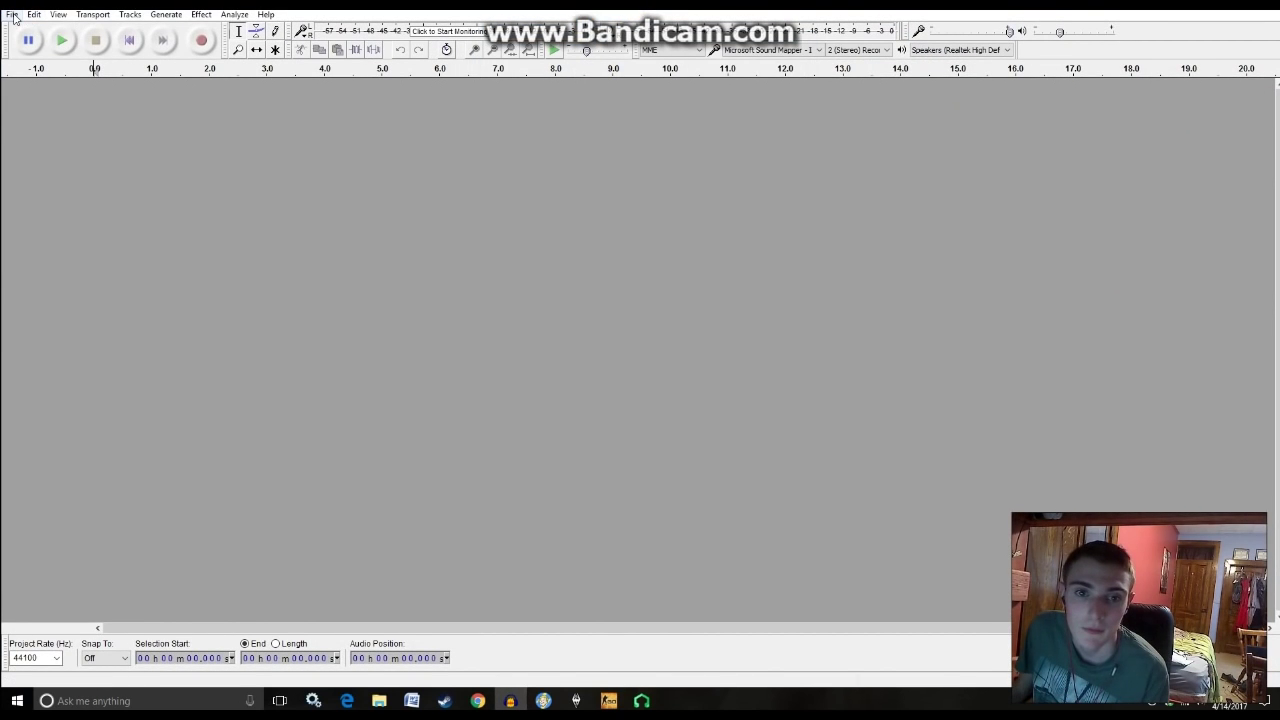
left_click(12, 14)
mouse_move(89, 177)
left_click(290, 176)
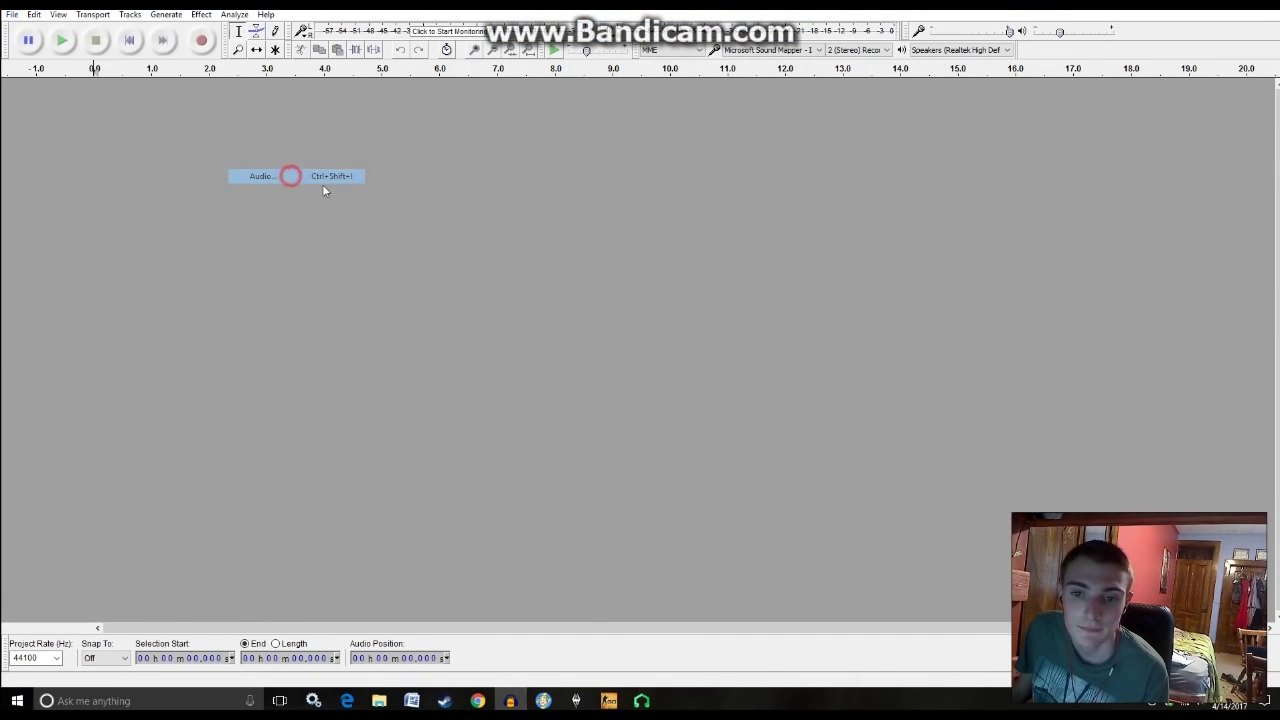
scroll(634, 223, "down", 4)
scroll(634, 223, "up", 2)
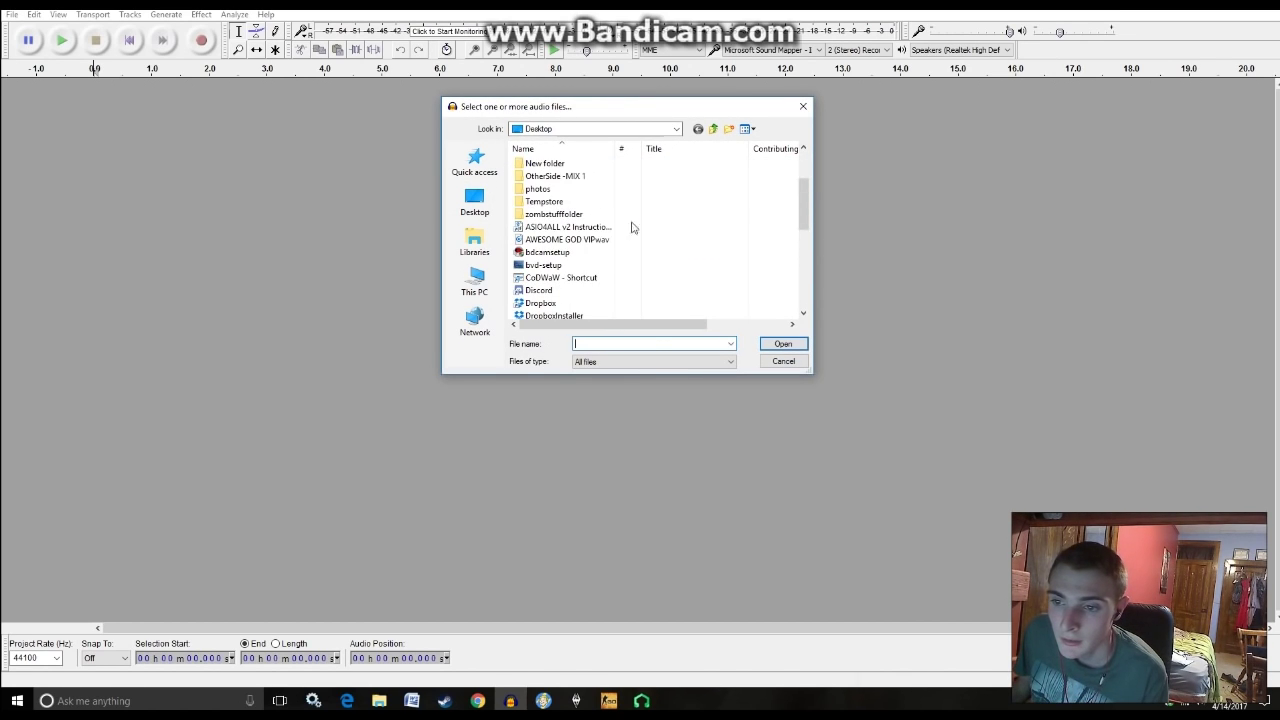
left_click(580, 239)
left_click(800, 343)
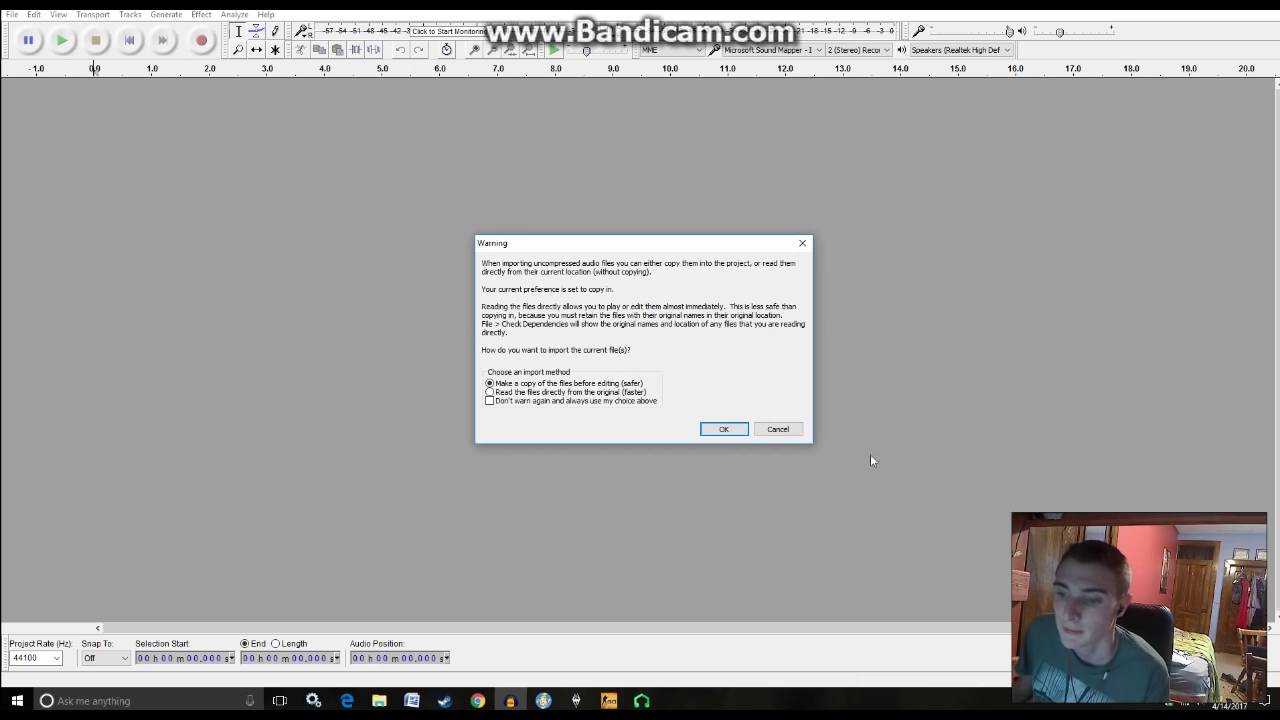
left_click(724, 430)
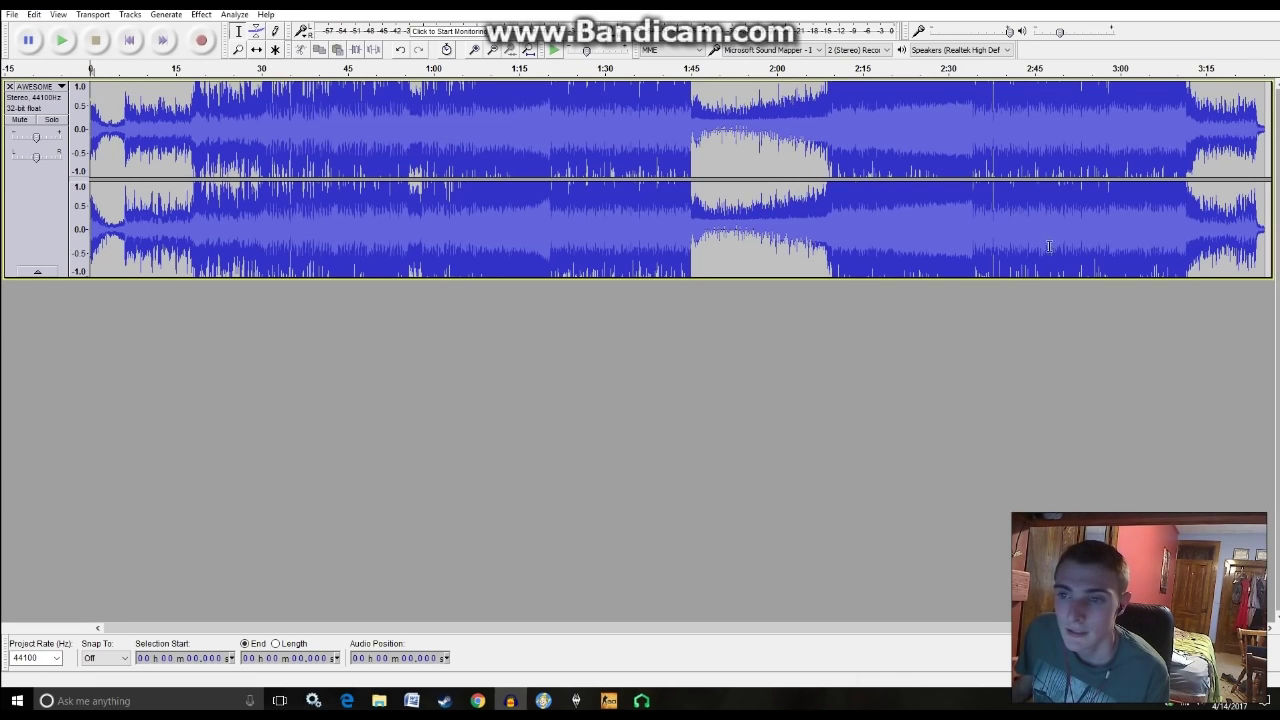
- Spot-check the imported track by playing it from about 1:07 and from about 1:50
left_click(474, 106)
key("space")
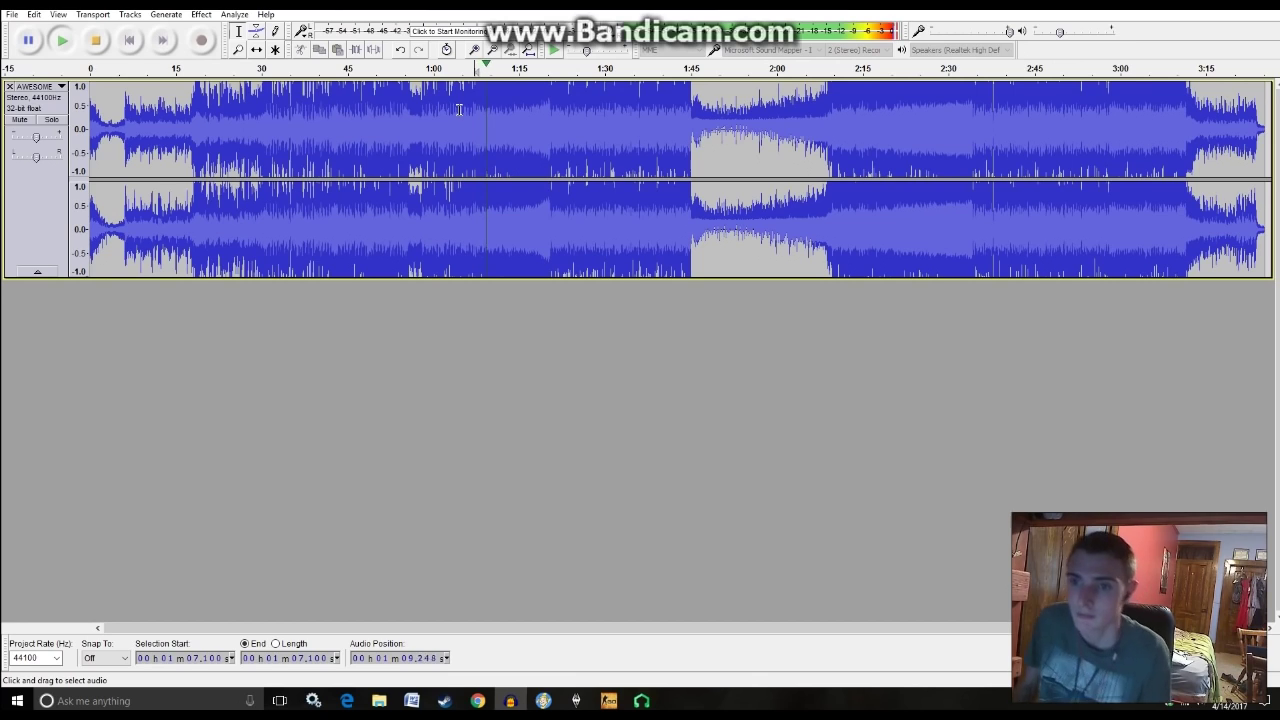
key("space")
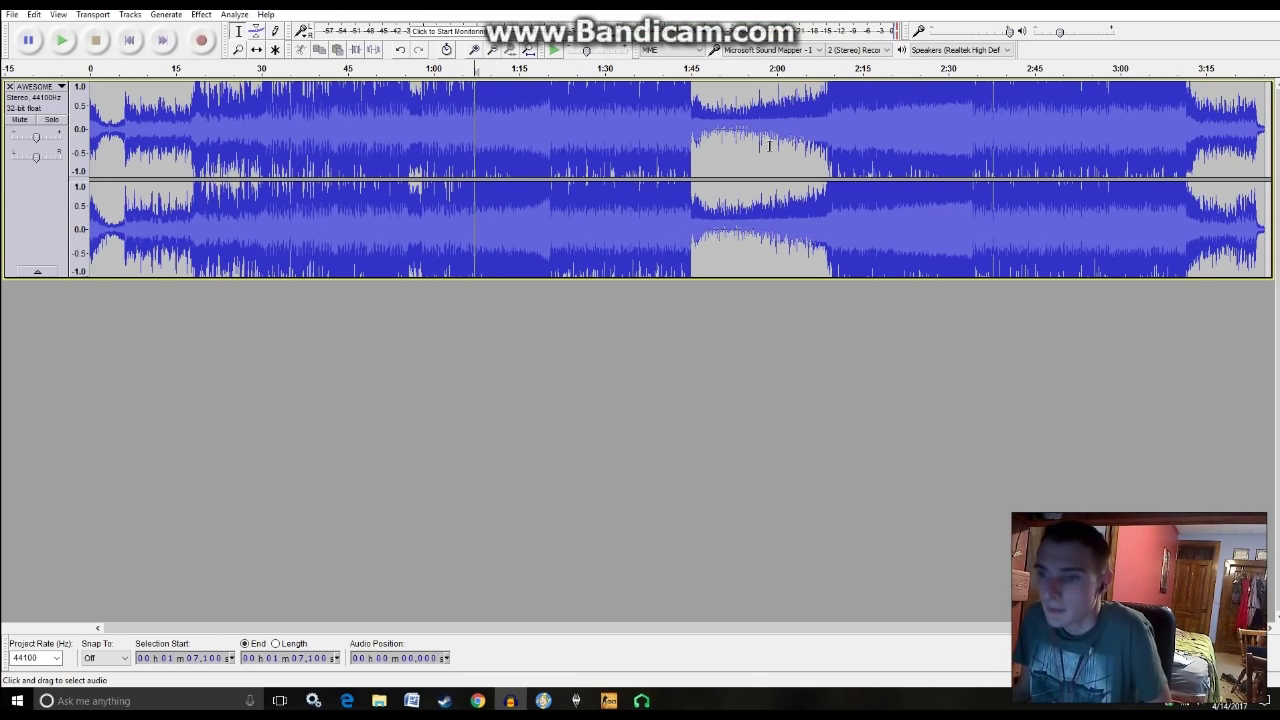
left_click(719, 110)
key("space")
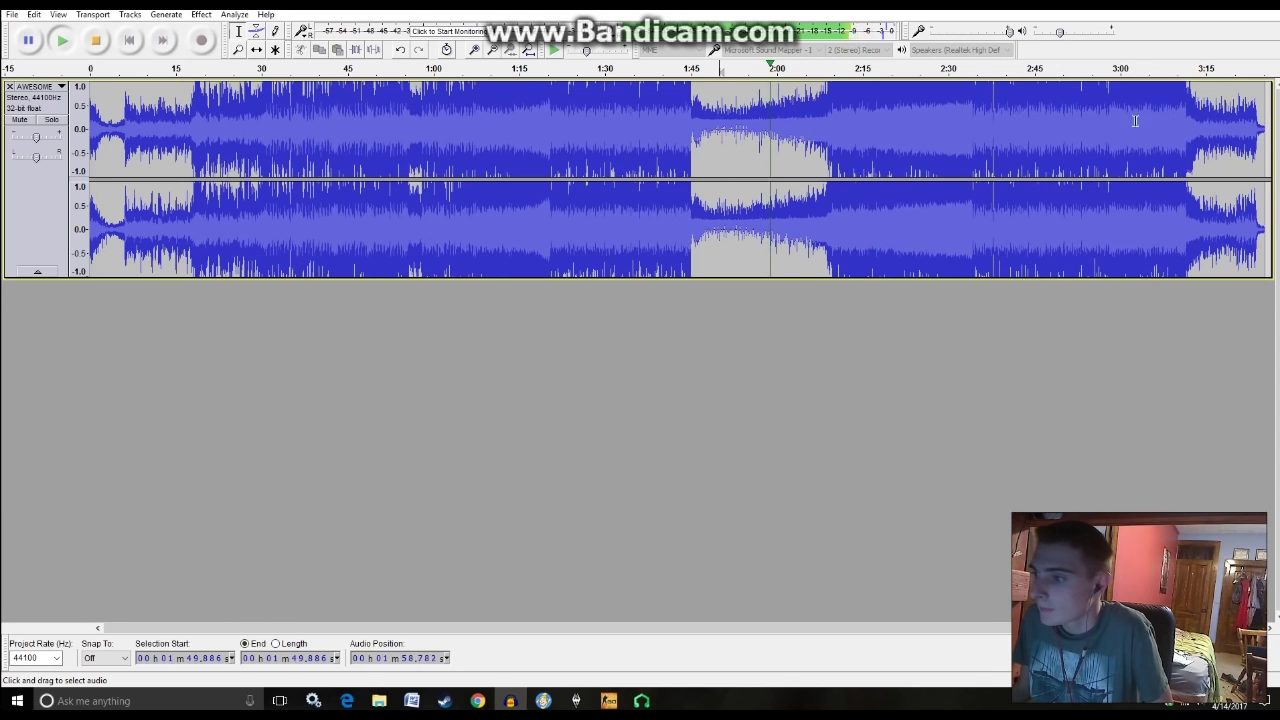
- Listen to the track's ending from about 3:22 and stop playback
left_click(1248, 110)
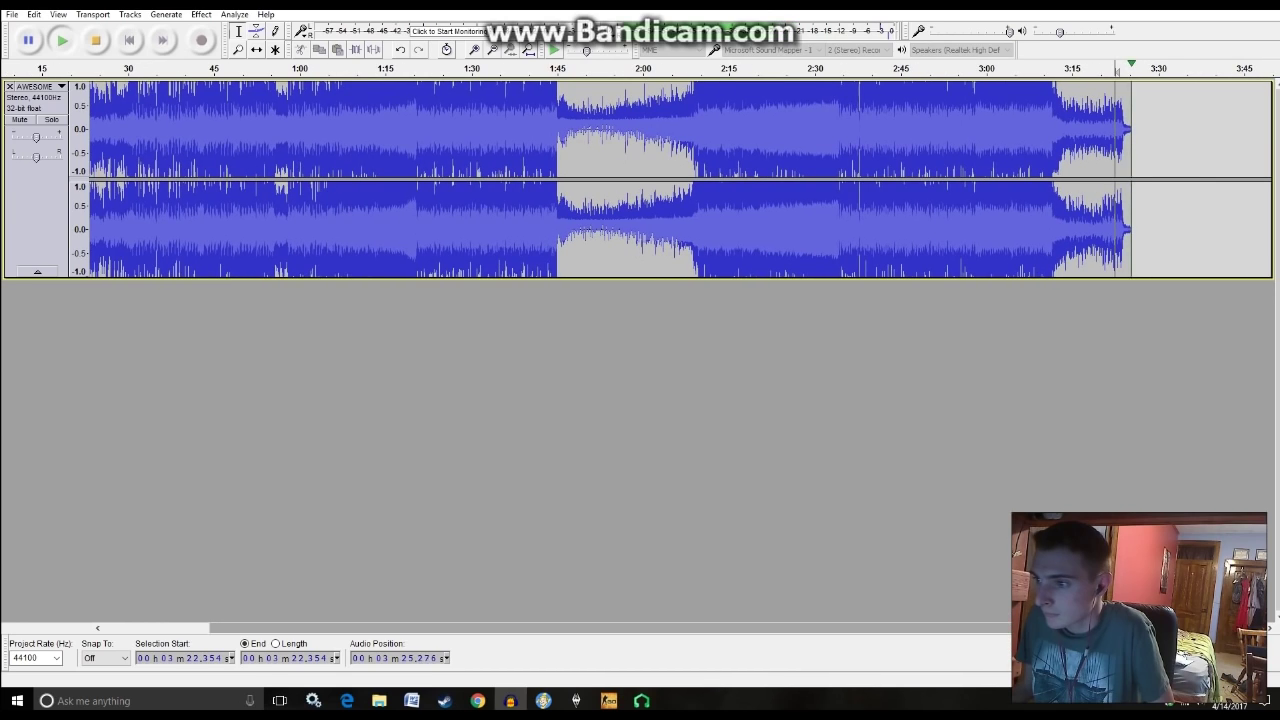
key("space")
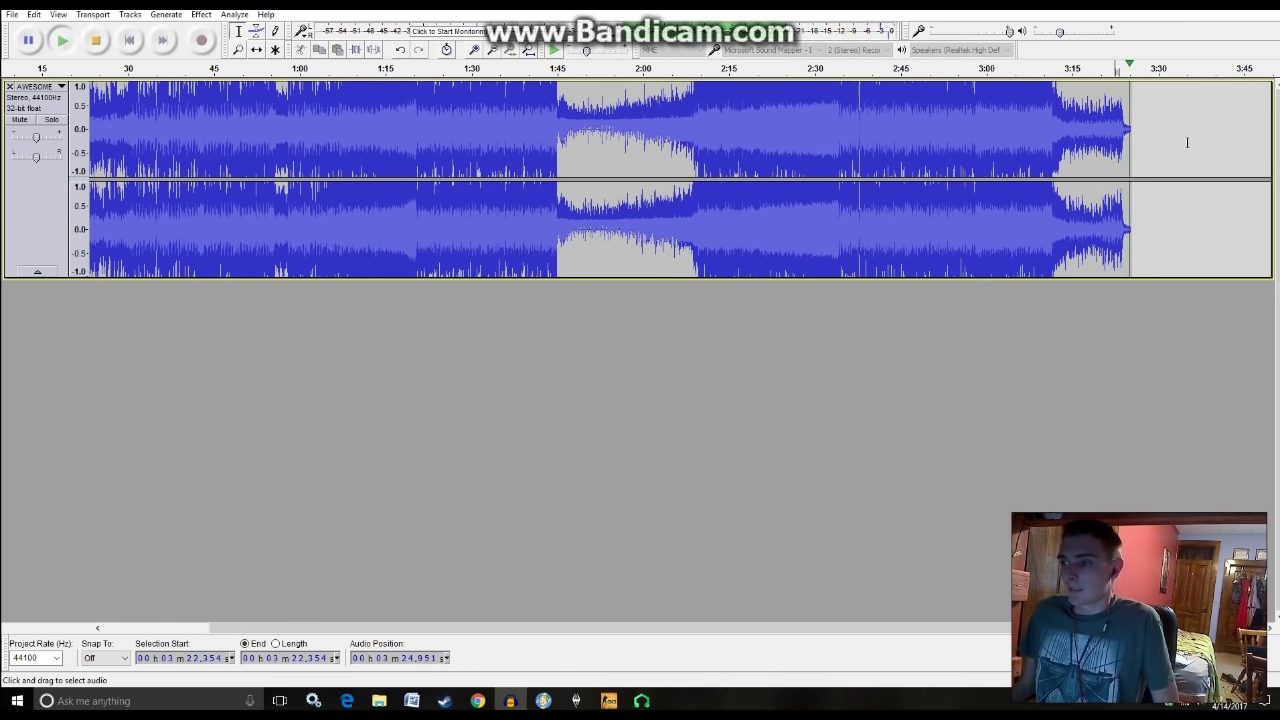
key("space")
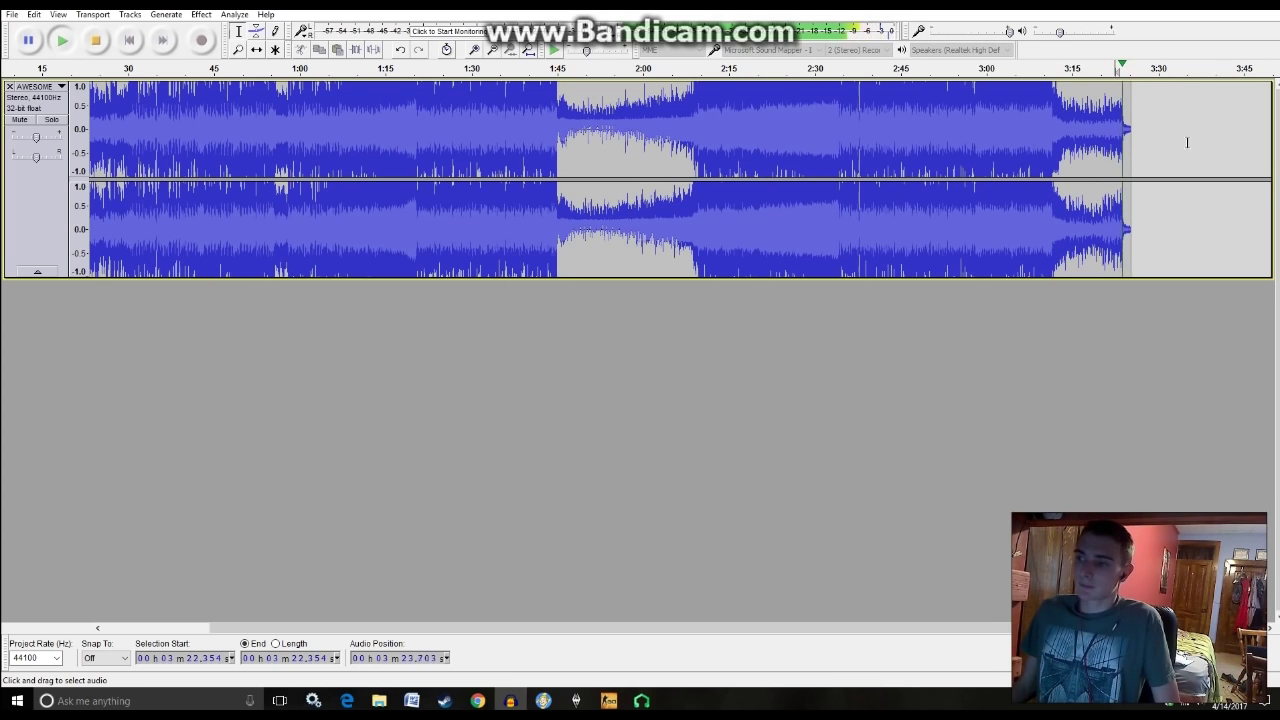
key("space")
left_click_drag(726, 628, 620, 601)
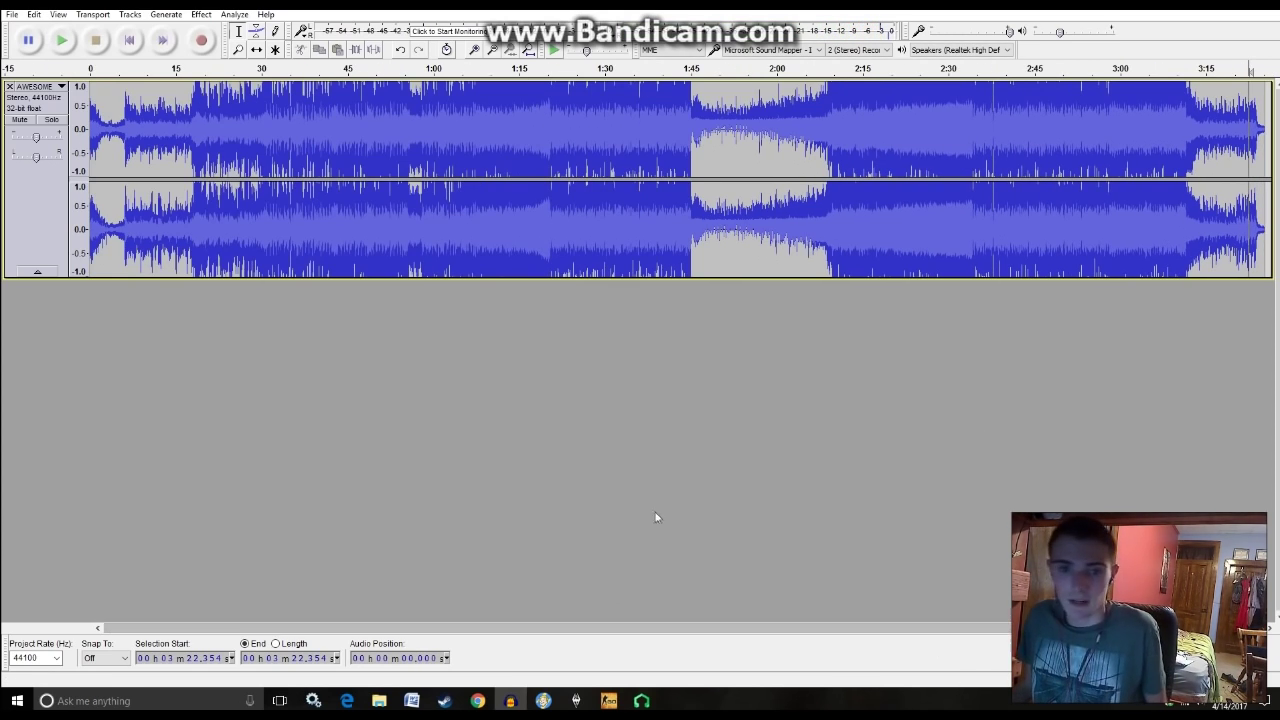
- Play the whole track from the beginning
left_click(91, 95)
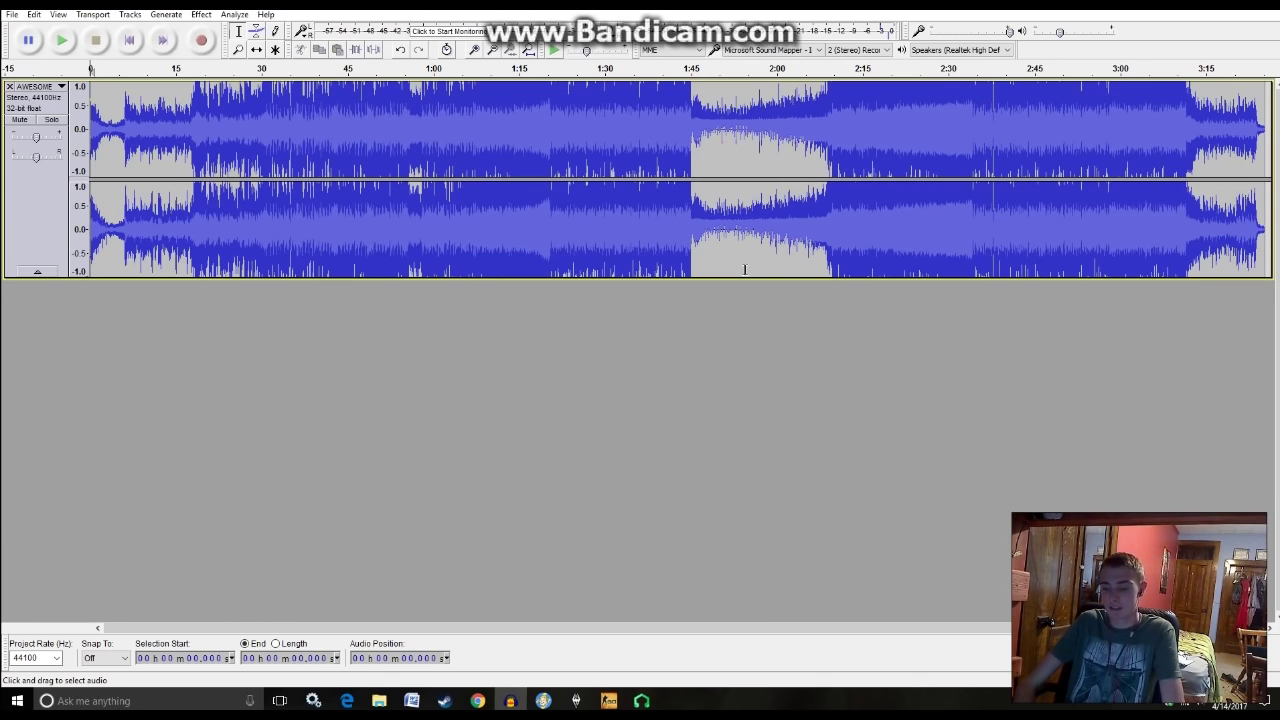
key("space")
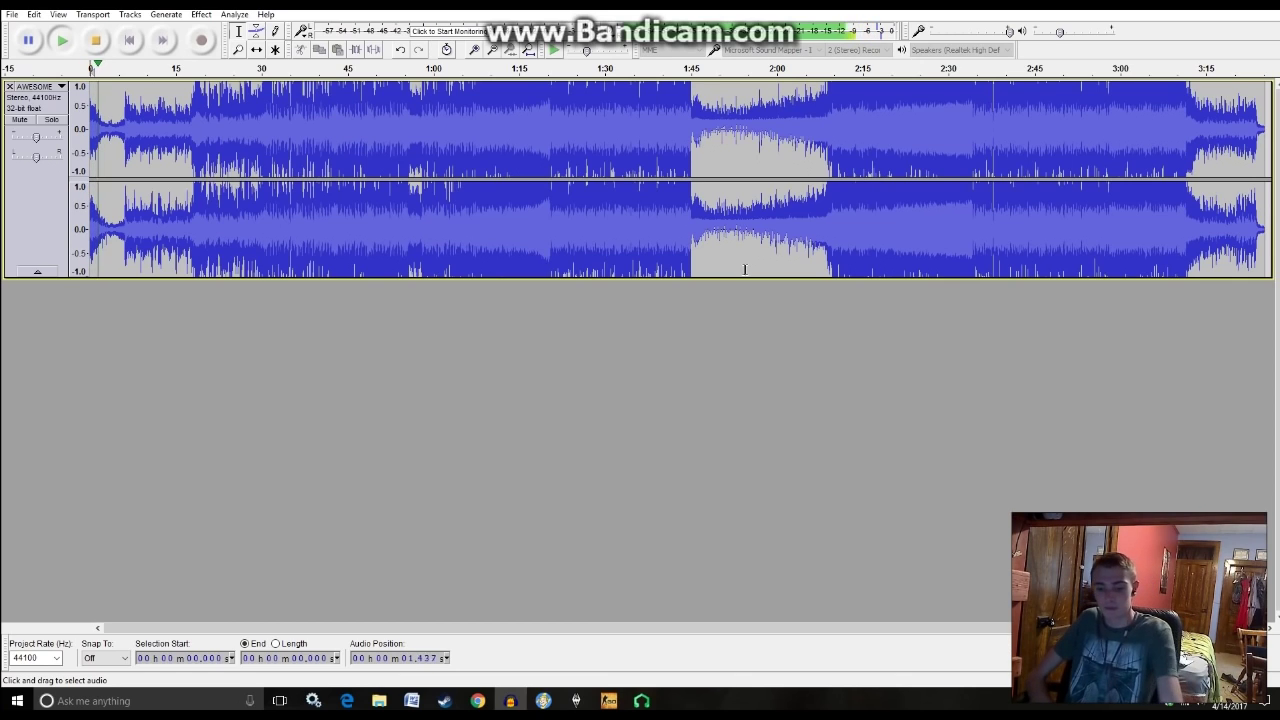
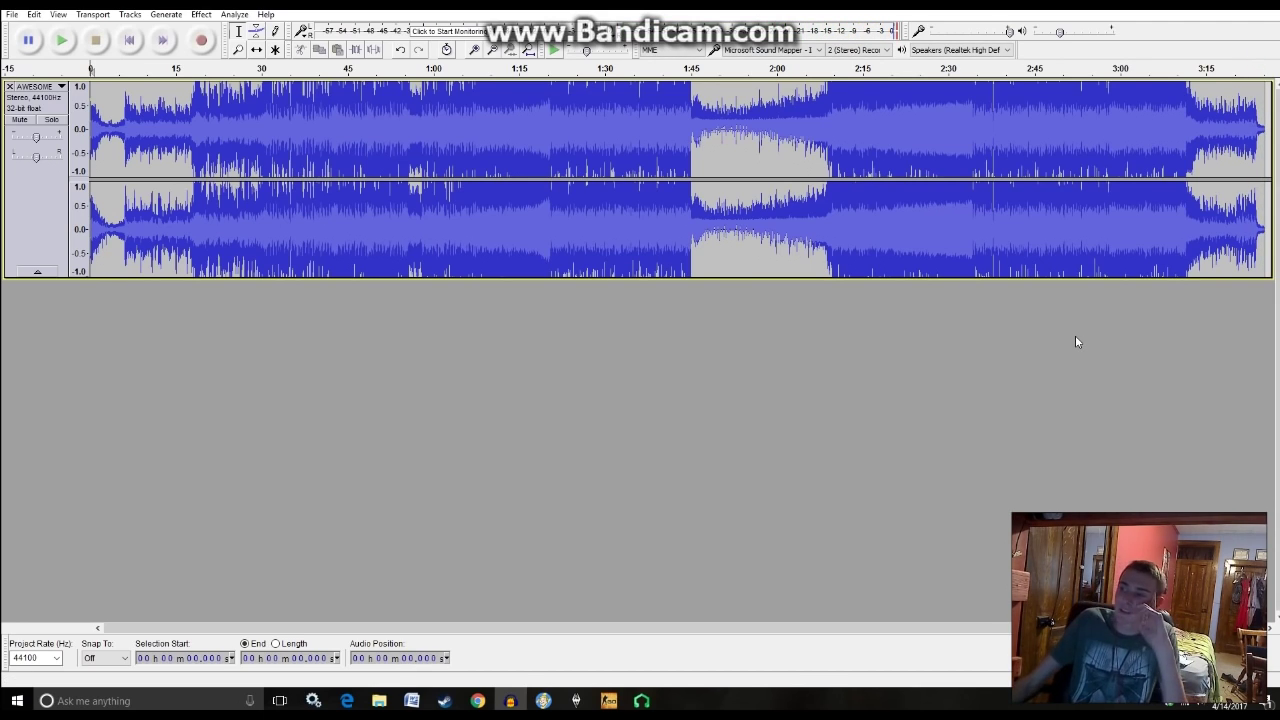
- Highlight the track's tail starting at about 3:23.8 to inspect it, and clear the selection
left_click_drag(1256, 116, 1262, 116)
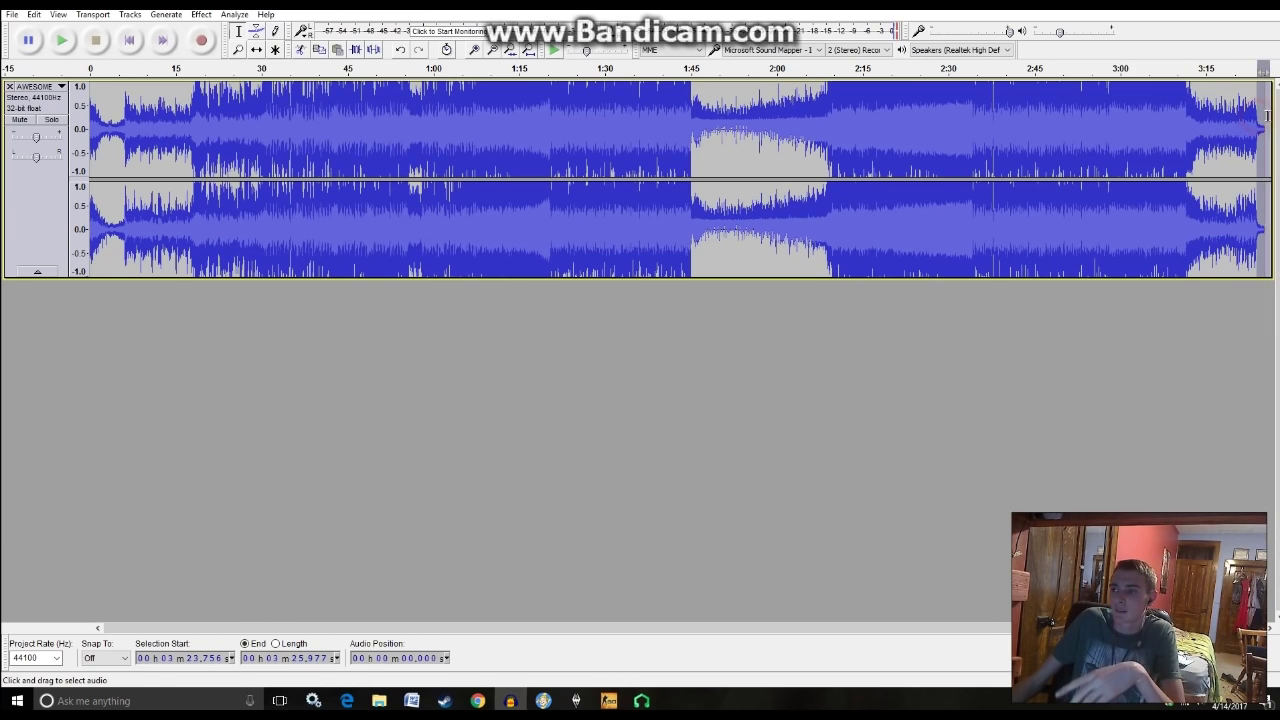
left_click_drag(1263, 116, 1040, 125)
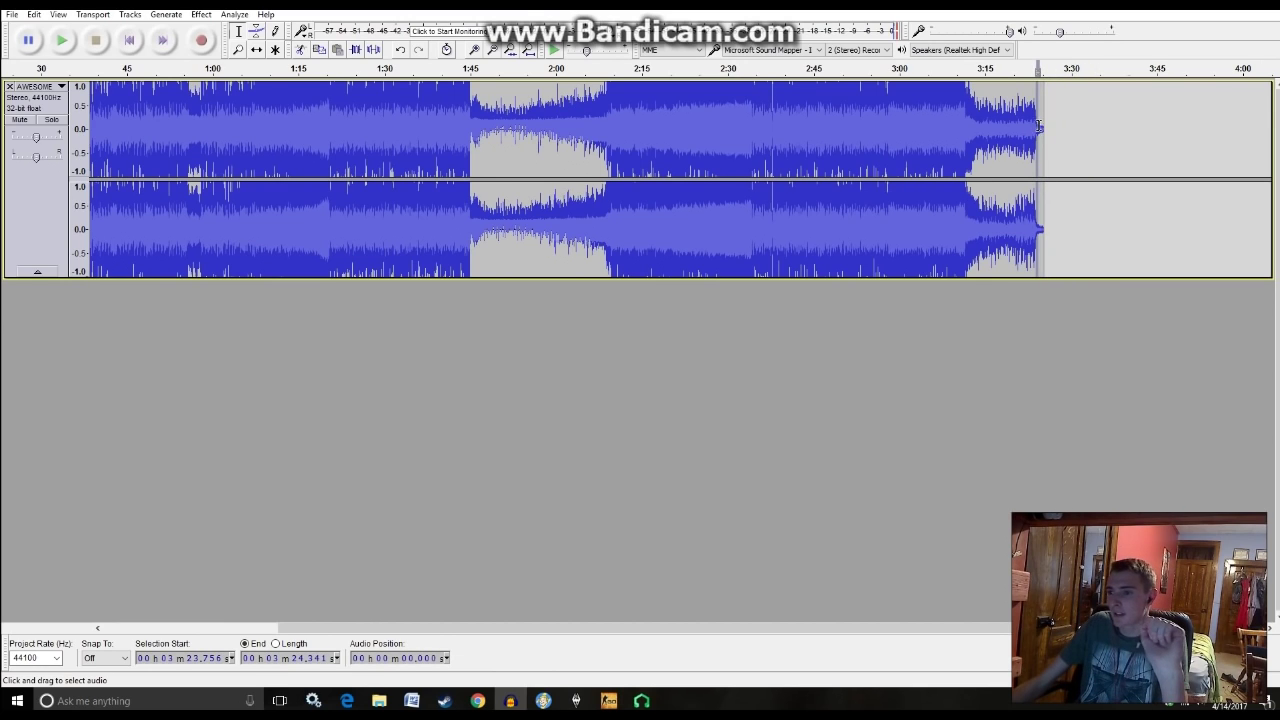
left_click(1077, 137)
left_click(1110, 237)
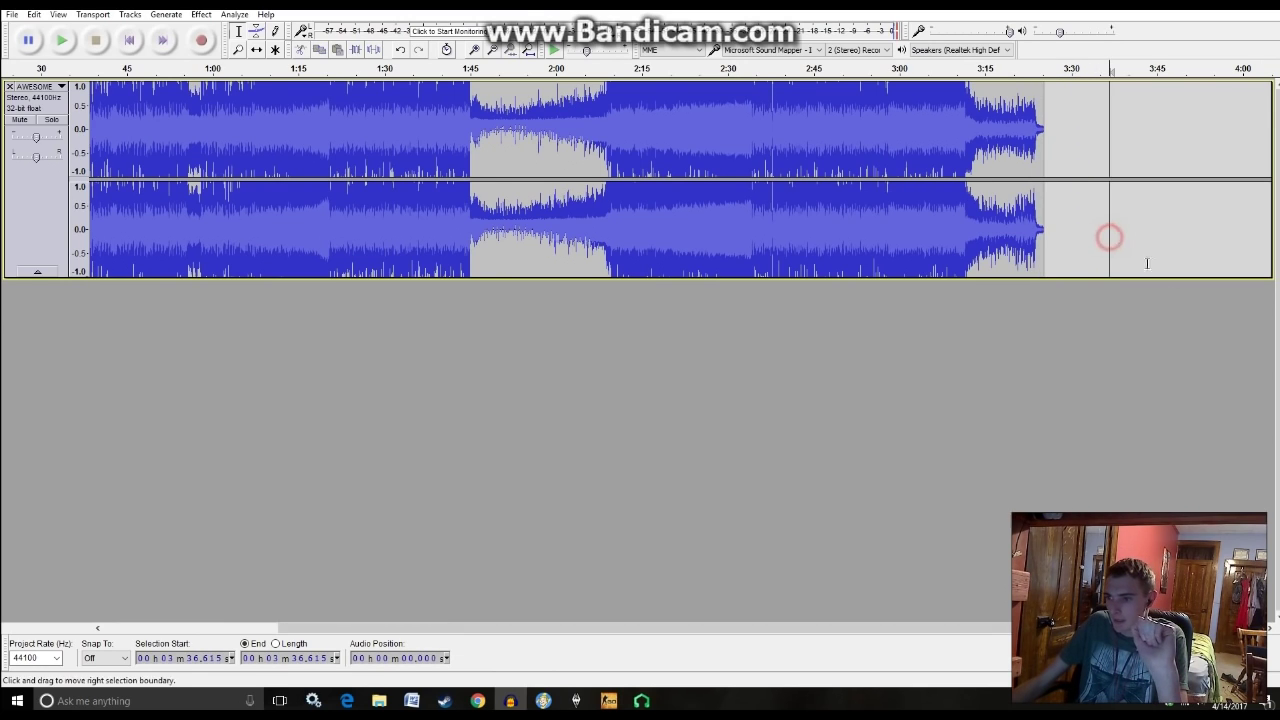
left_click_drag(1130, 627, 957, 634)
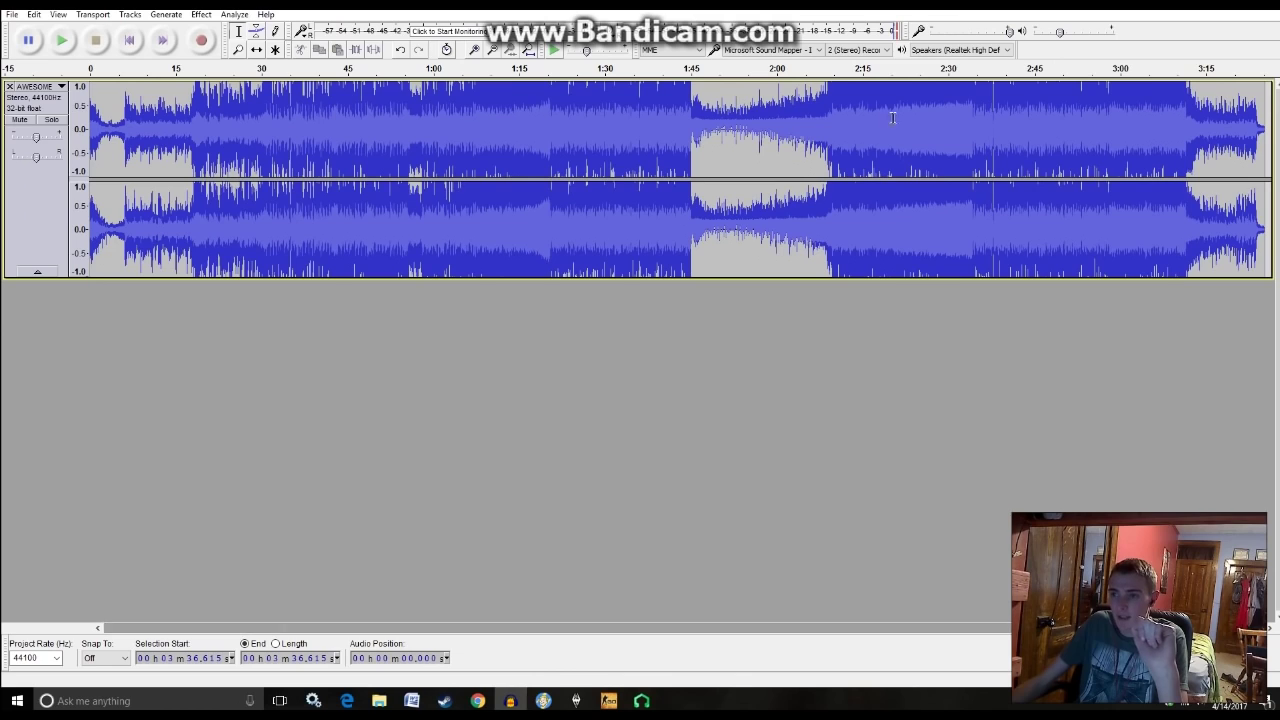
- Place the cursor at about 2:37 in the track to inspect that spot, and return to the desktop
left_click(991, 96)
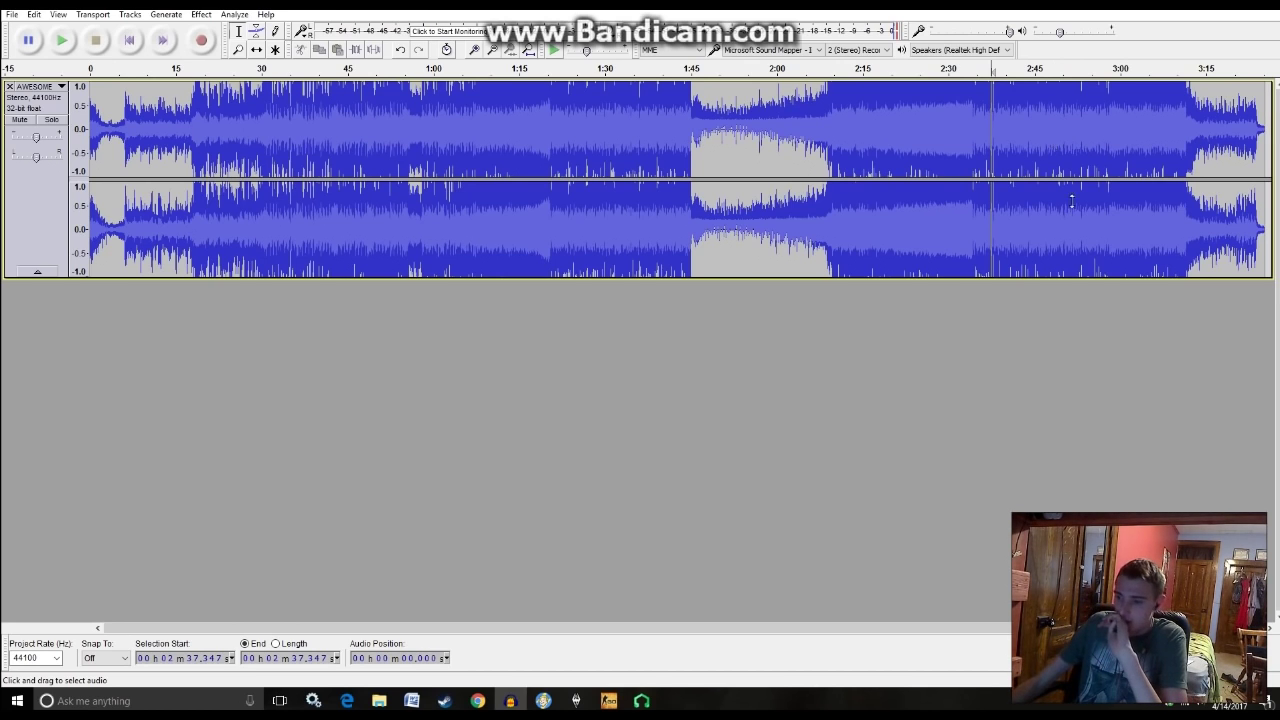
left_click_drag(977, 632, 277, 597)
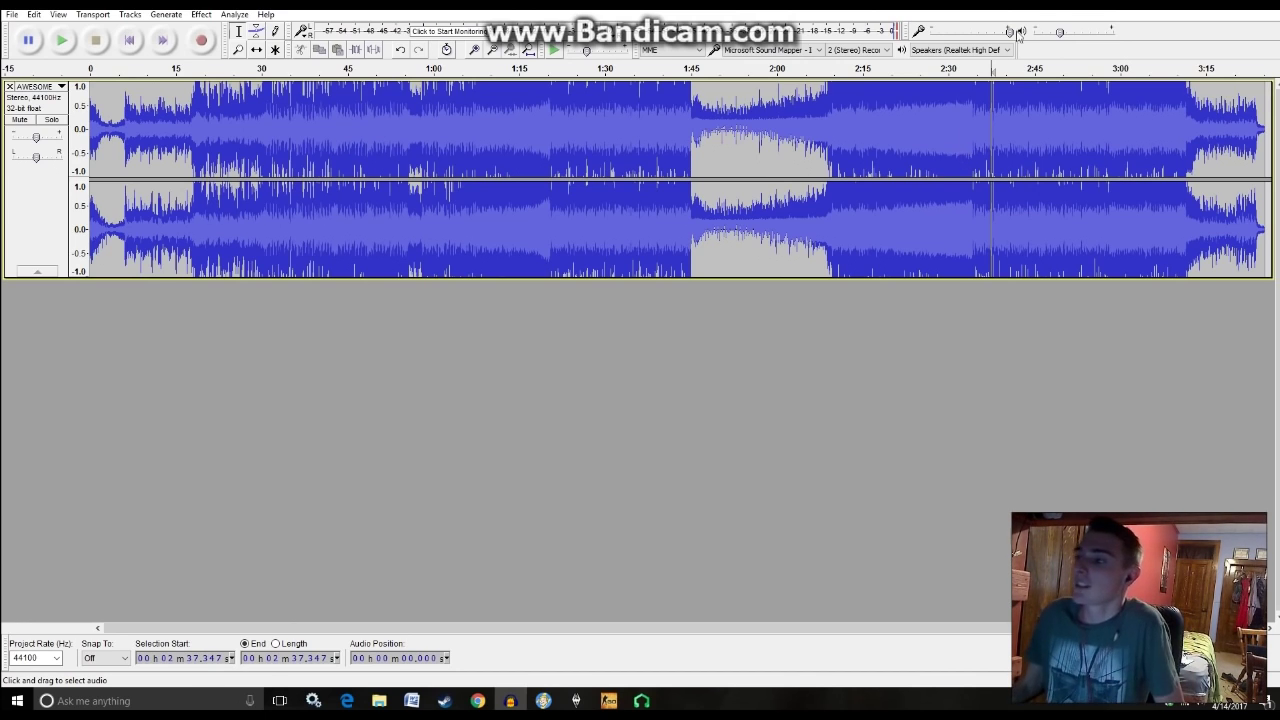
key("p")
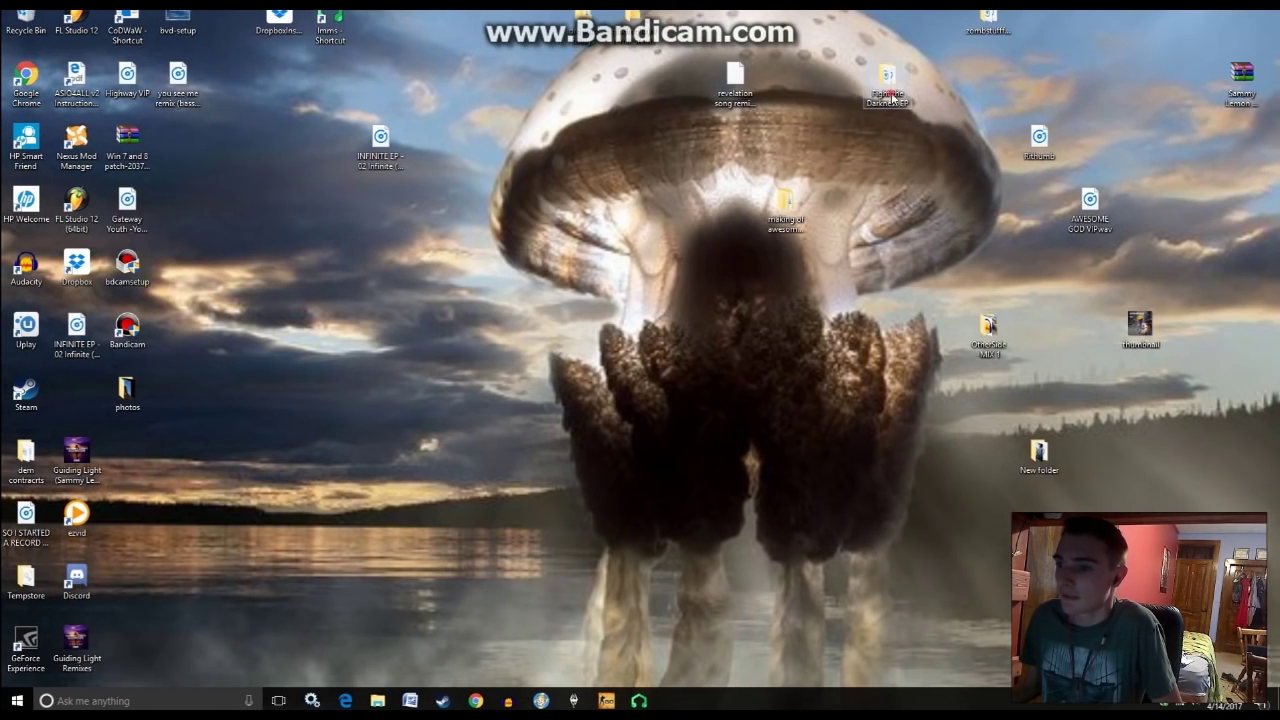
- Play Go Boom from the Fight the Darkness EP folder in Windows Media Player, skip ahead in the song, and close the player
double_click(958, 80)
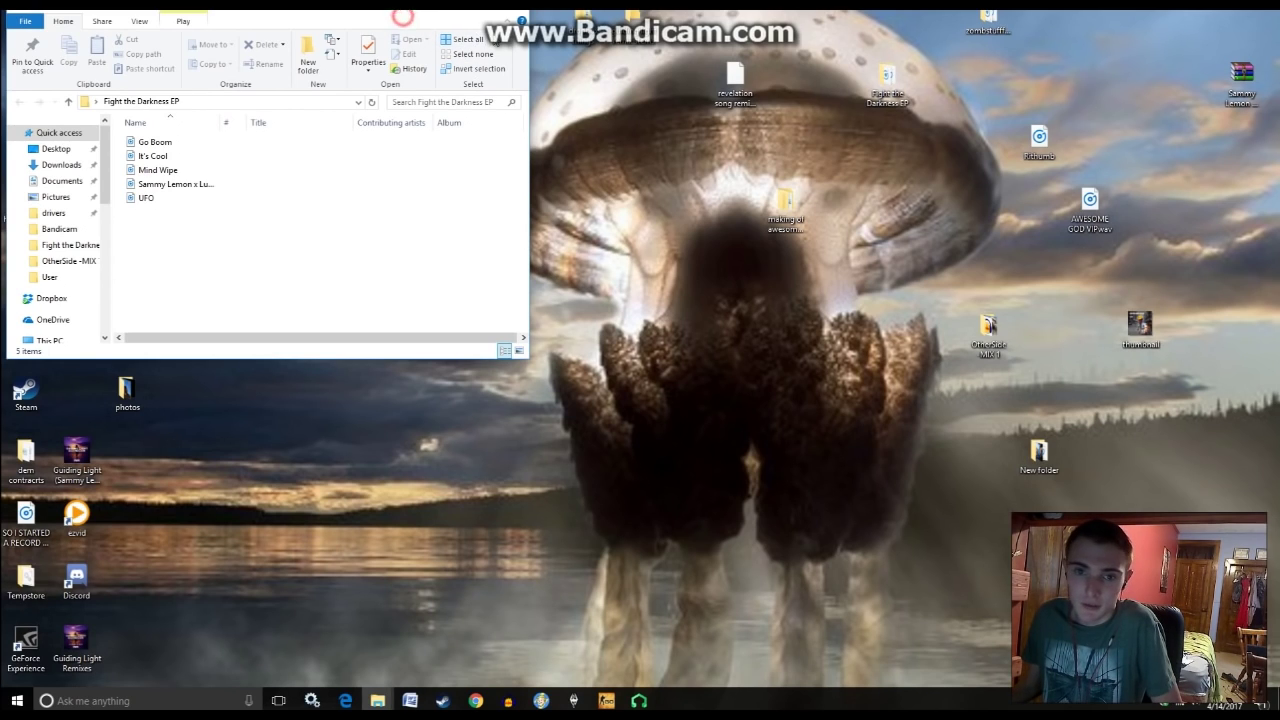
right_click(153, 144)
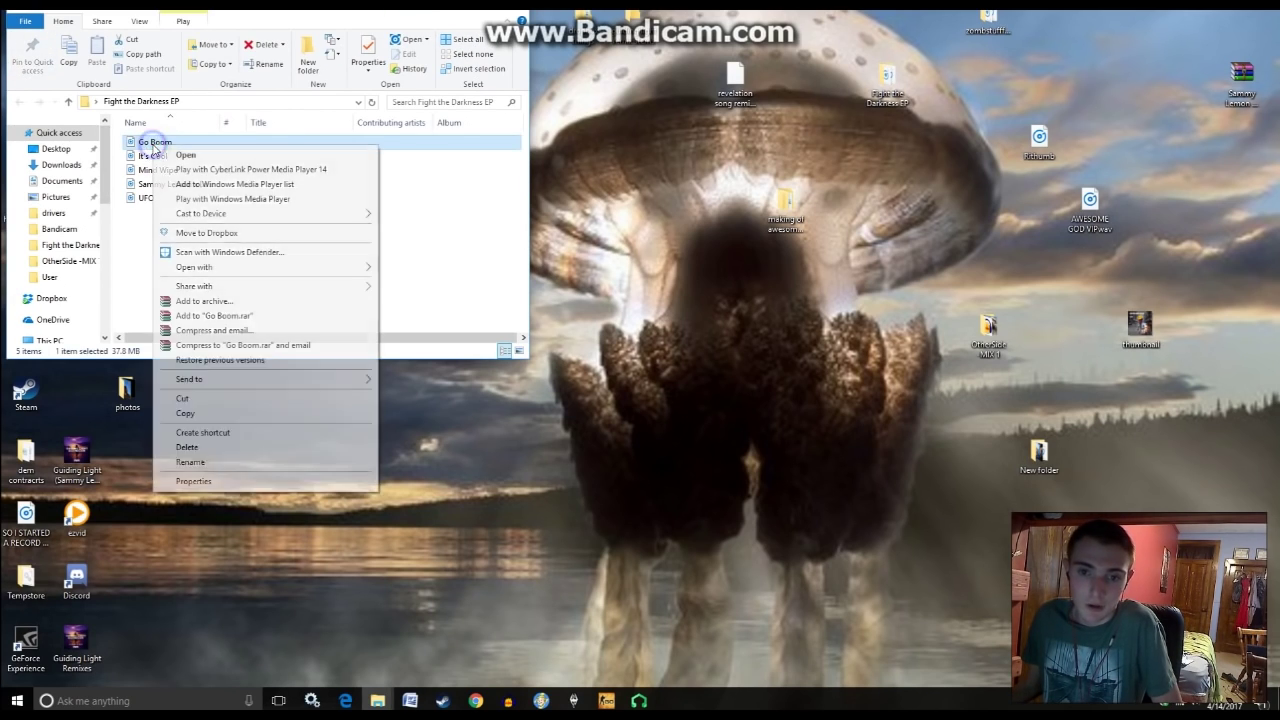
left_click(185, 198)
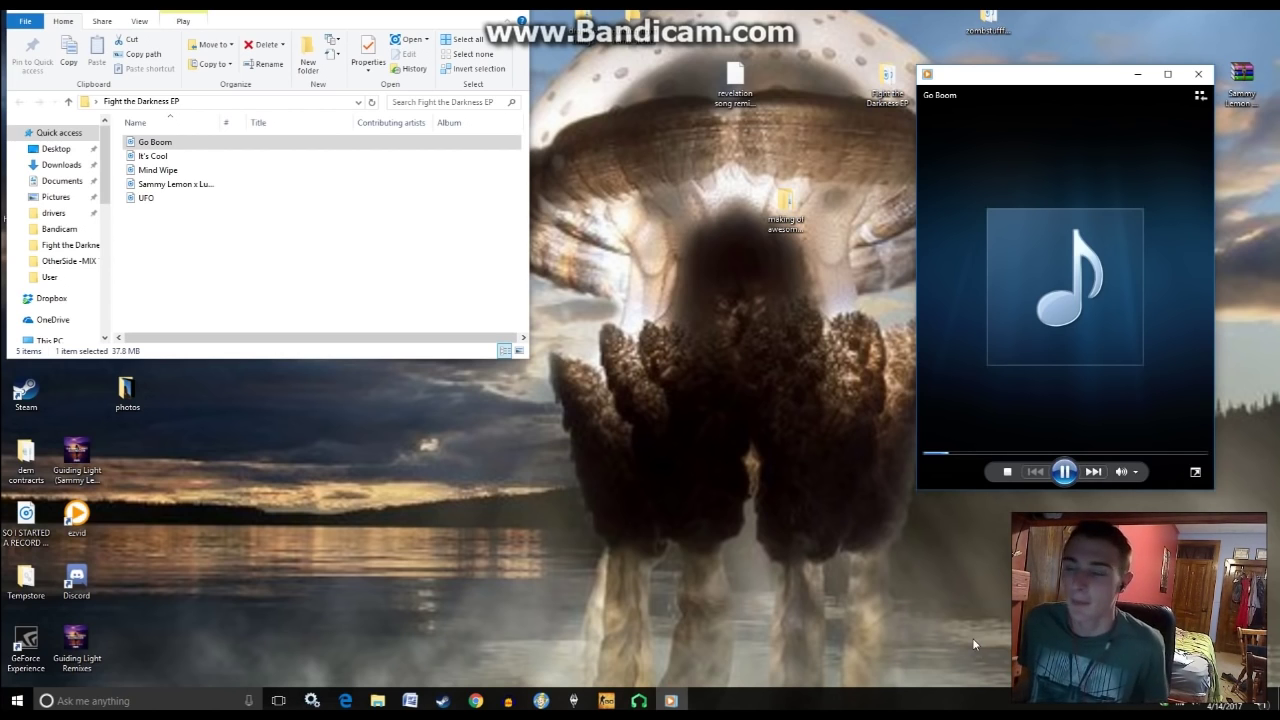
left_click(971, 454)
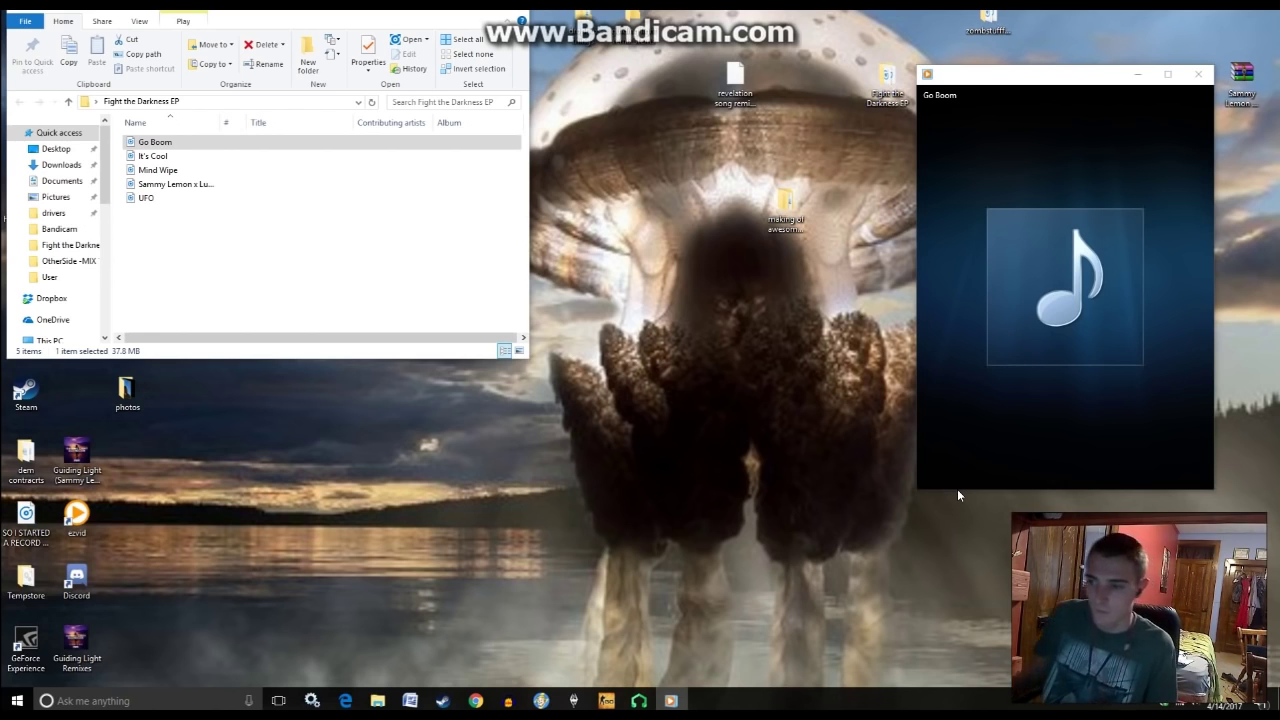
mouse_move(1071, 476)
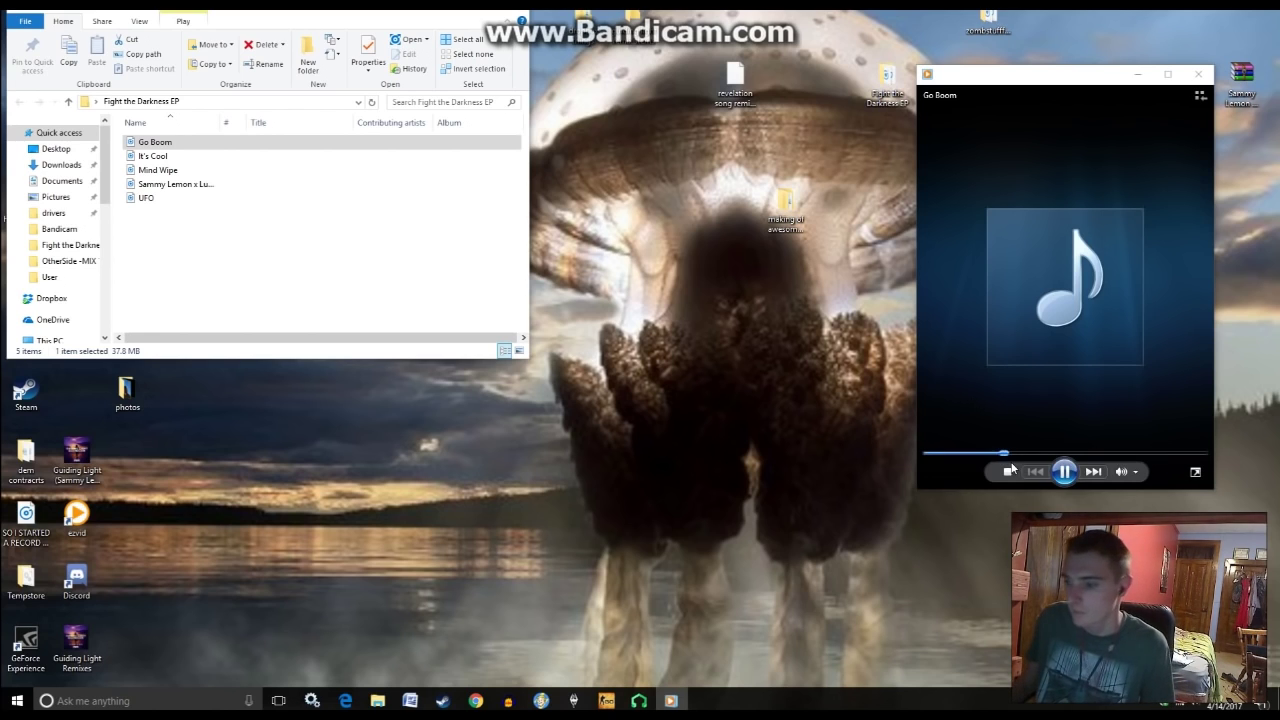
left_click(1064, 471)
left_click(1199, 75)
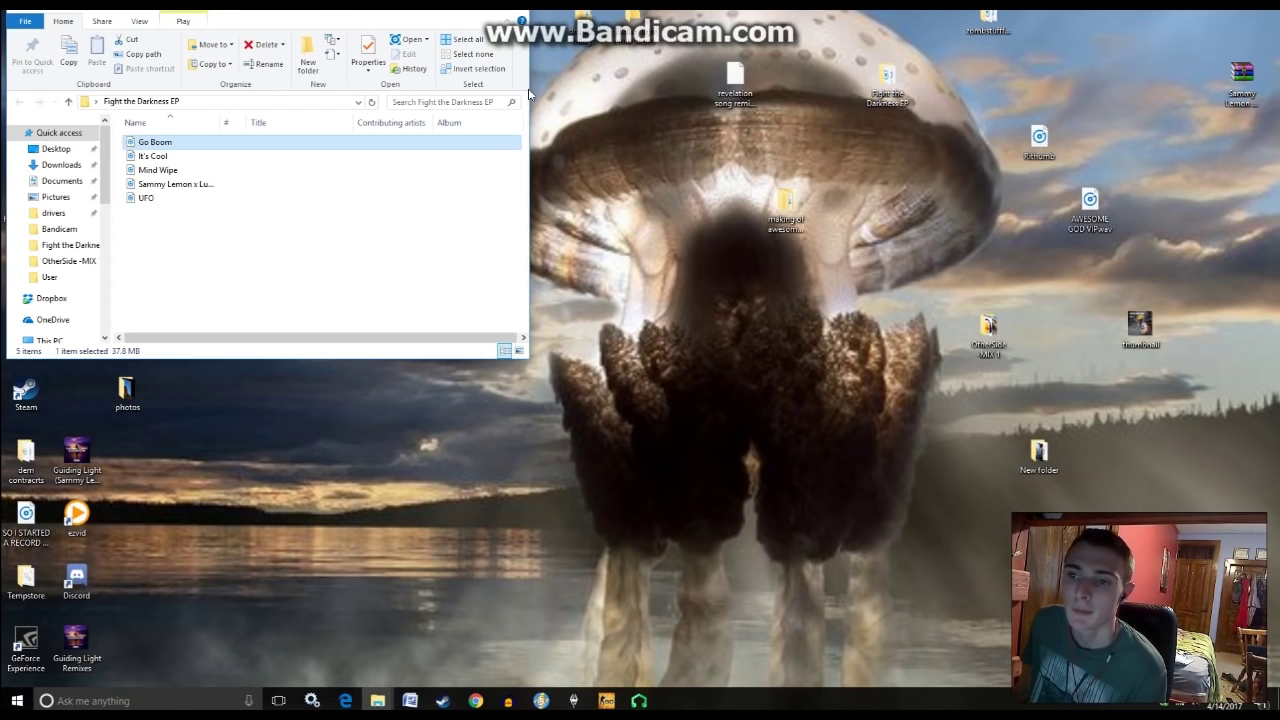
- Widen the Fight the Darkness EP folder window slightly and dismiss the recording-limit notice
left_click_drag(528, 95, 577, 102)
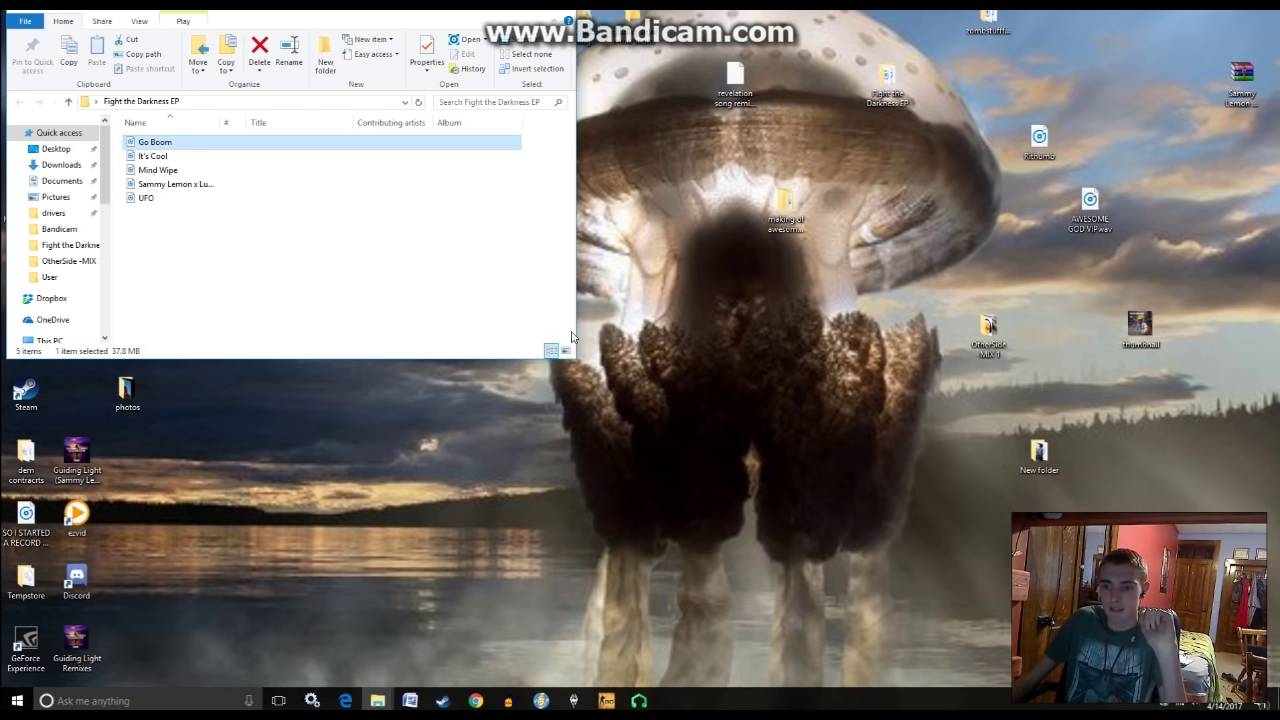
mouse_move(576, 343)
left_mouse_down()
mouse_move(612, 343)
mouse_move(569, 343)
left_mouse_up()
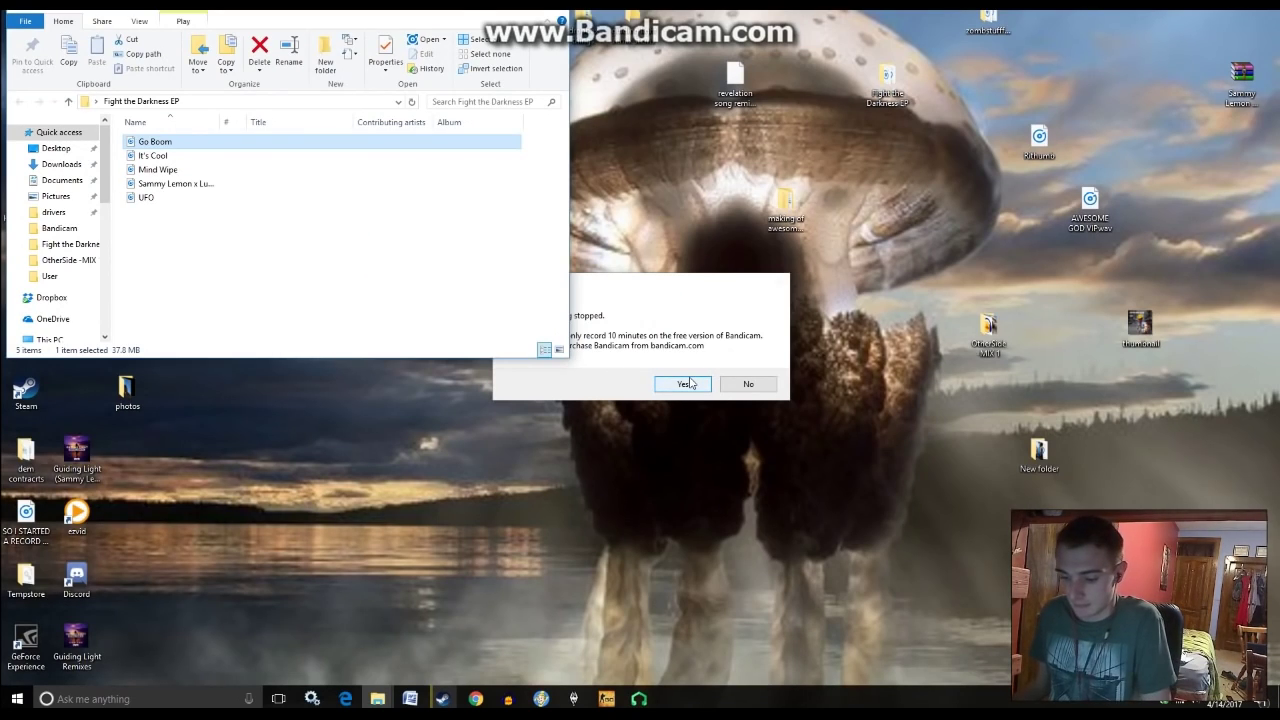
left_click(689, 383)
left_click(771, 210)
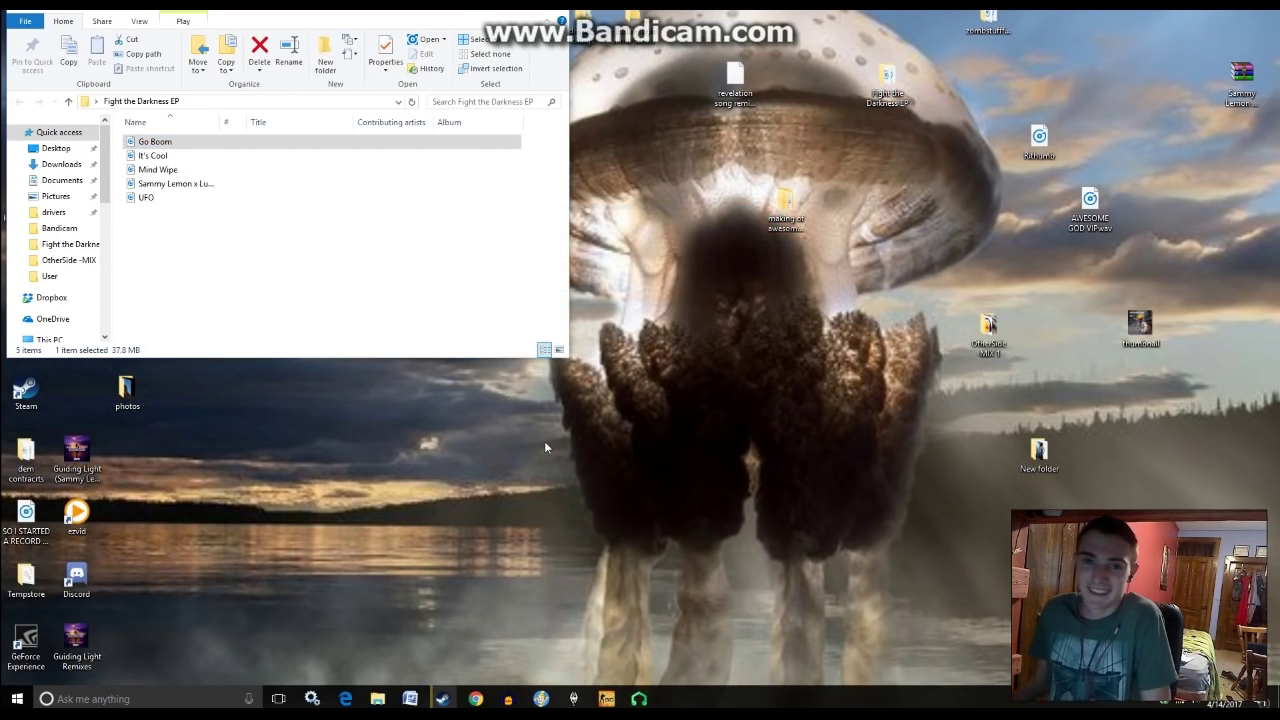